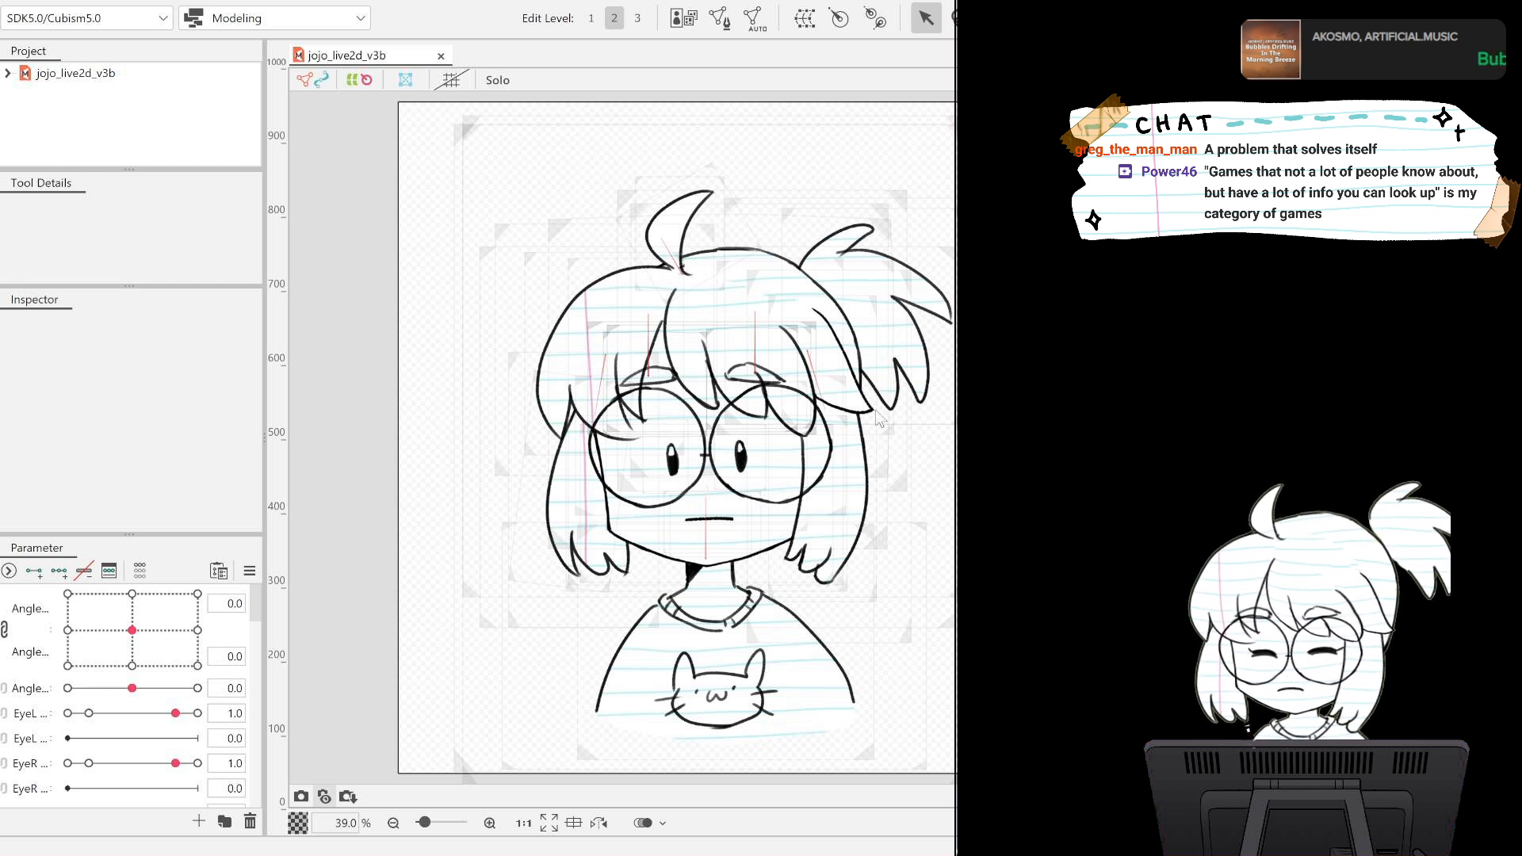
Show the devil character and both speech bubbles on the model canvas and clear the selection.
key("ctrl+t")
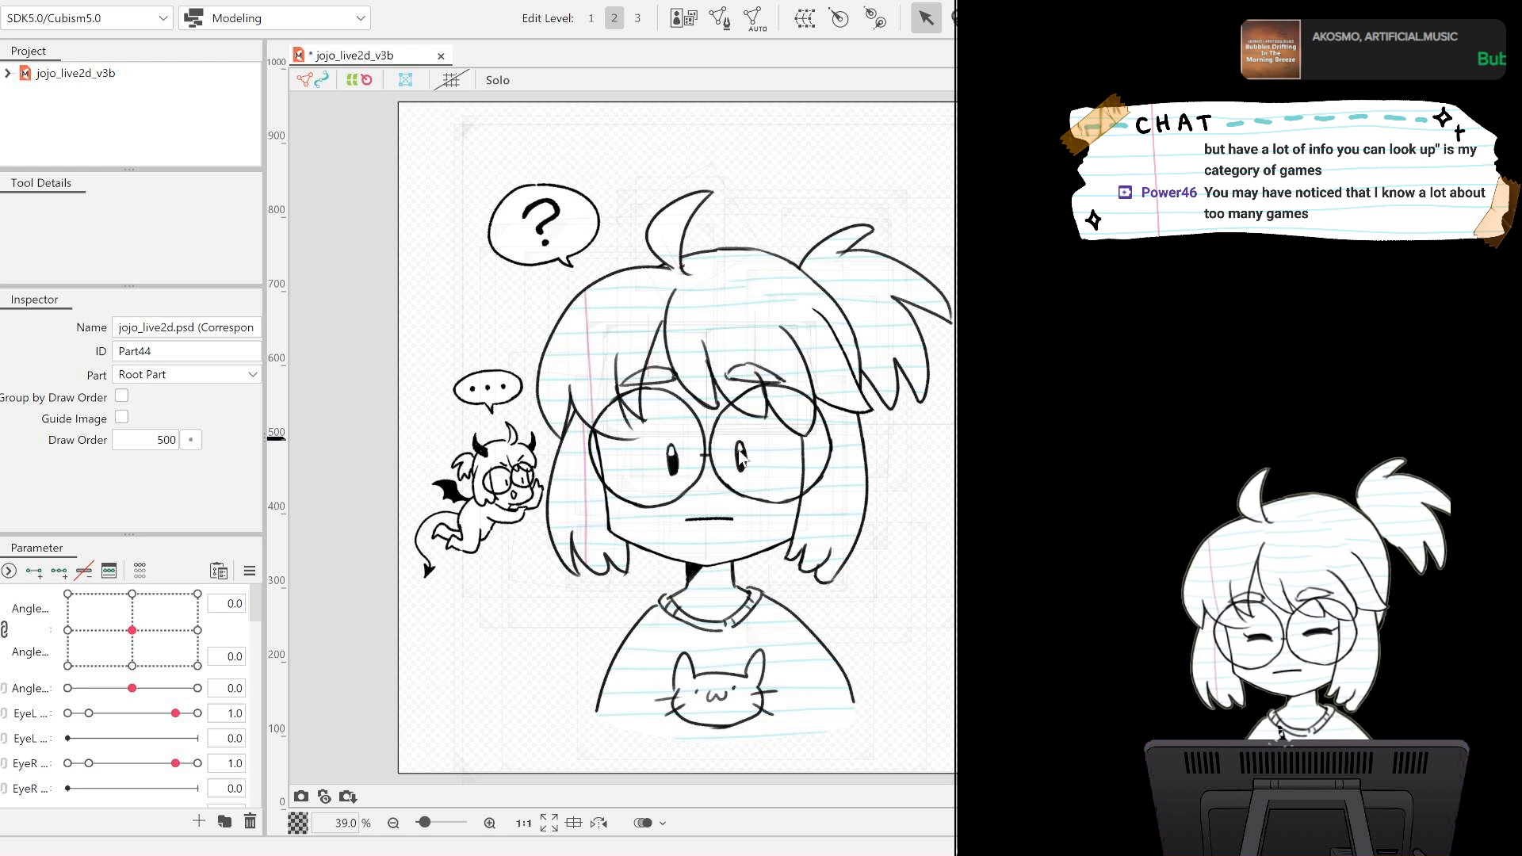
left_click(840, 188)
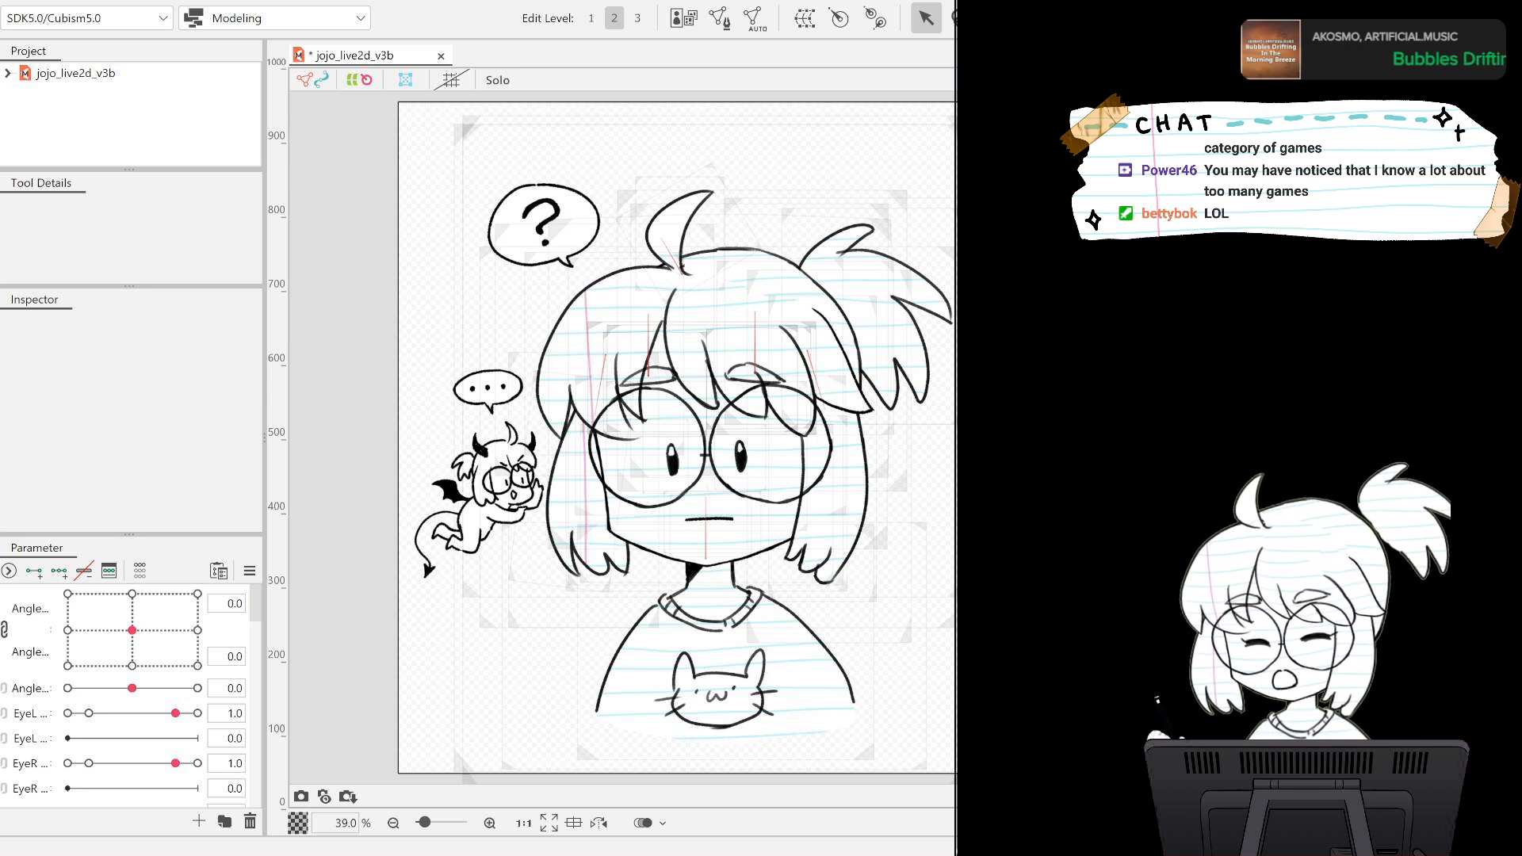
Generate an automatic mesh for Layer 12 of the question bubble and open that mesh for manual editing.
scroll(563, 341, "up", 5)
scroll(563, 341, "up", 3)
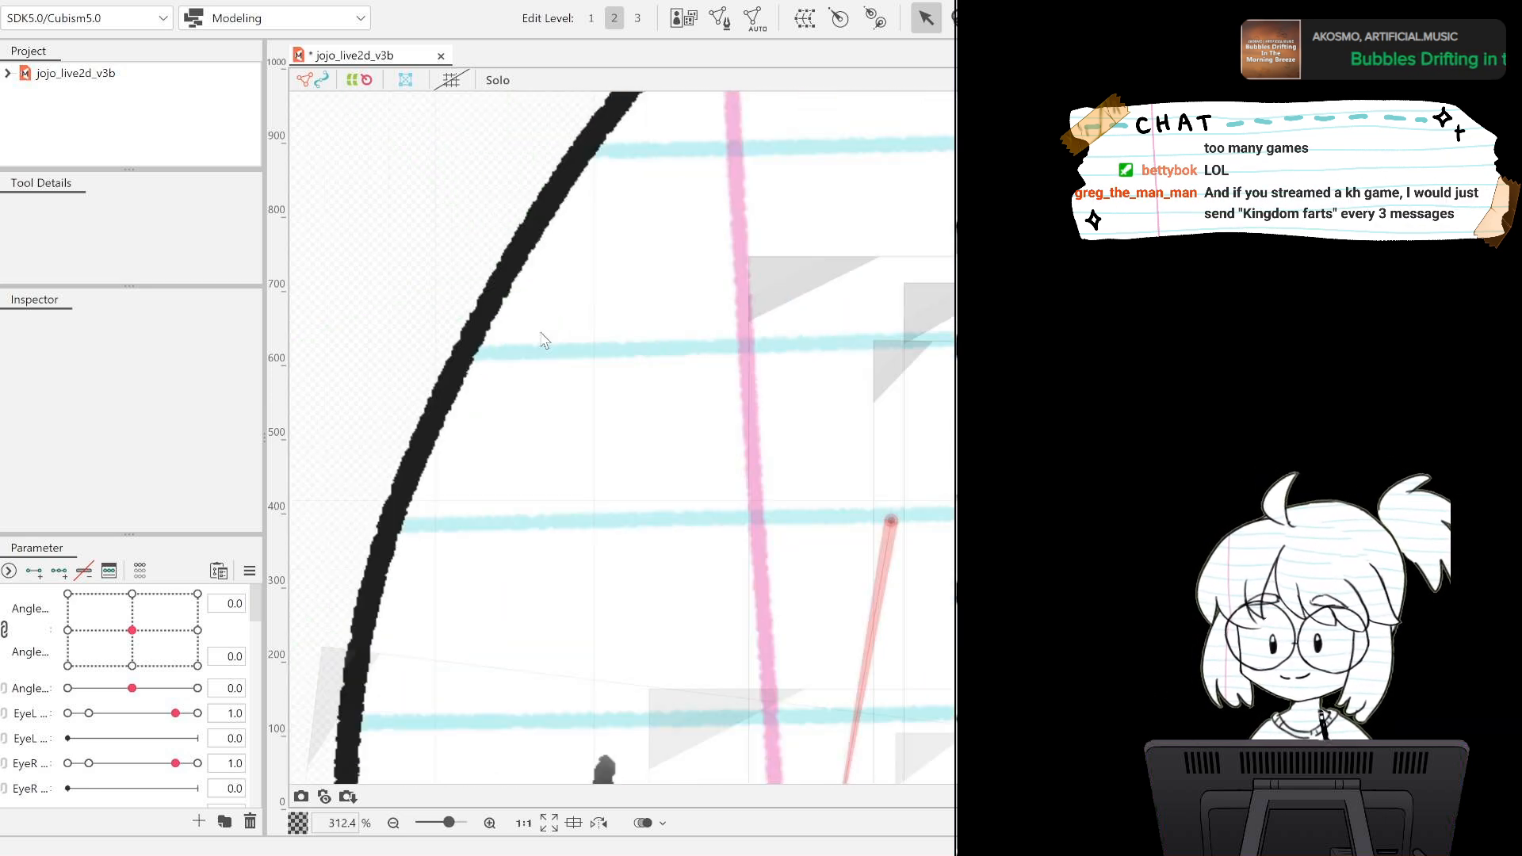
scroll(578, 325, "down", 8)
scroll(594, 313, "up", 4)
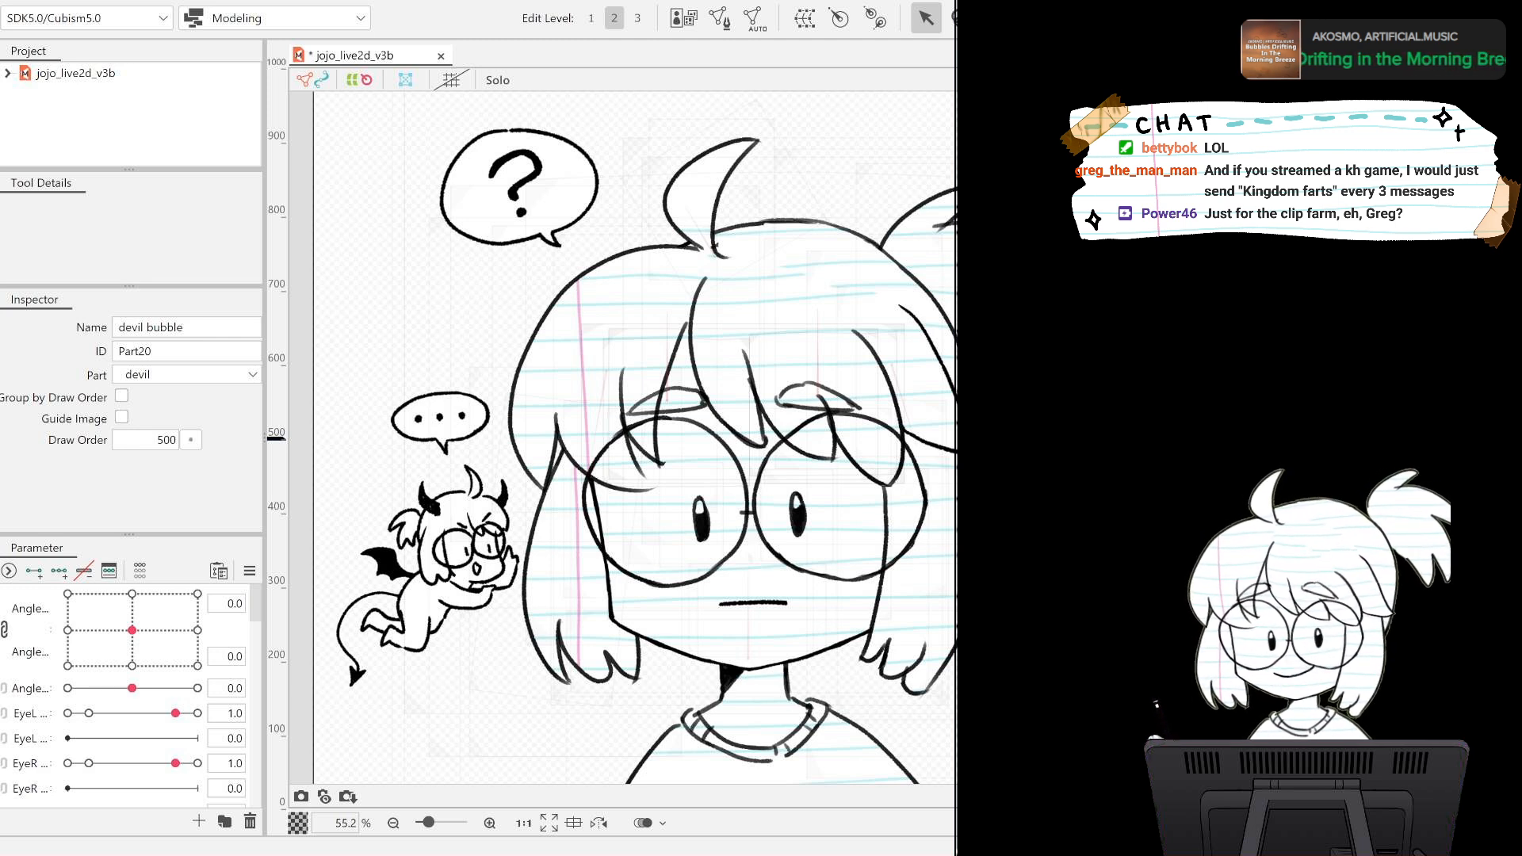
left_click(439, 424)
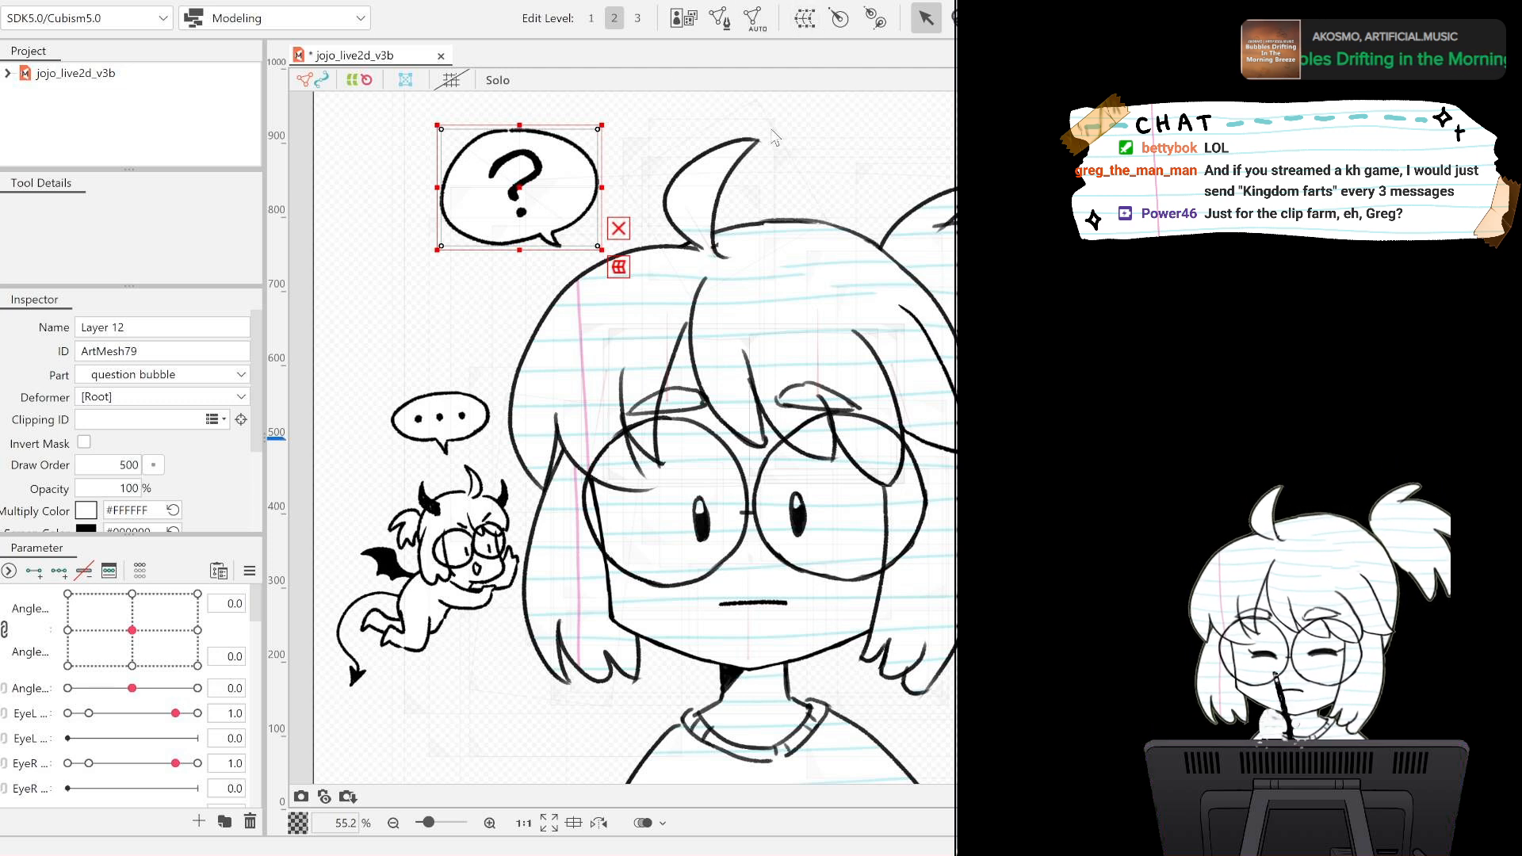
key("ctrl+shift+a")
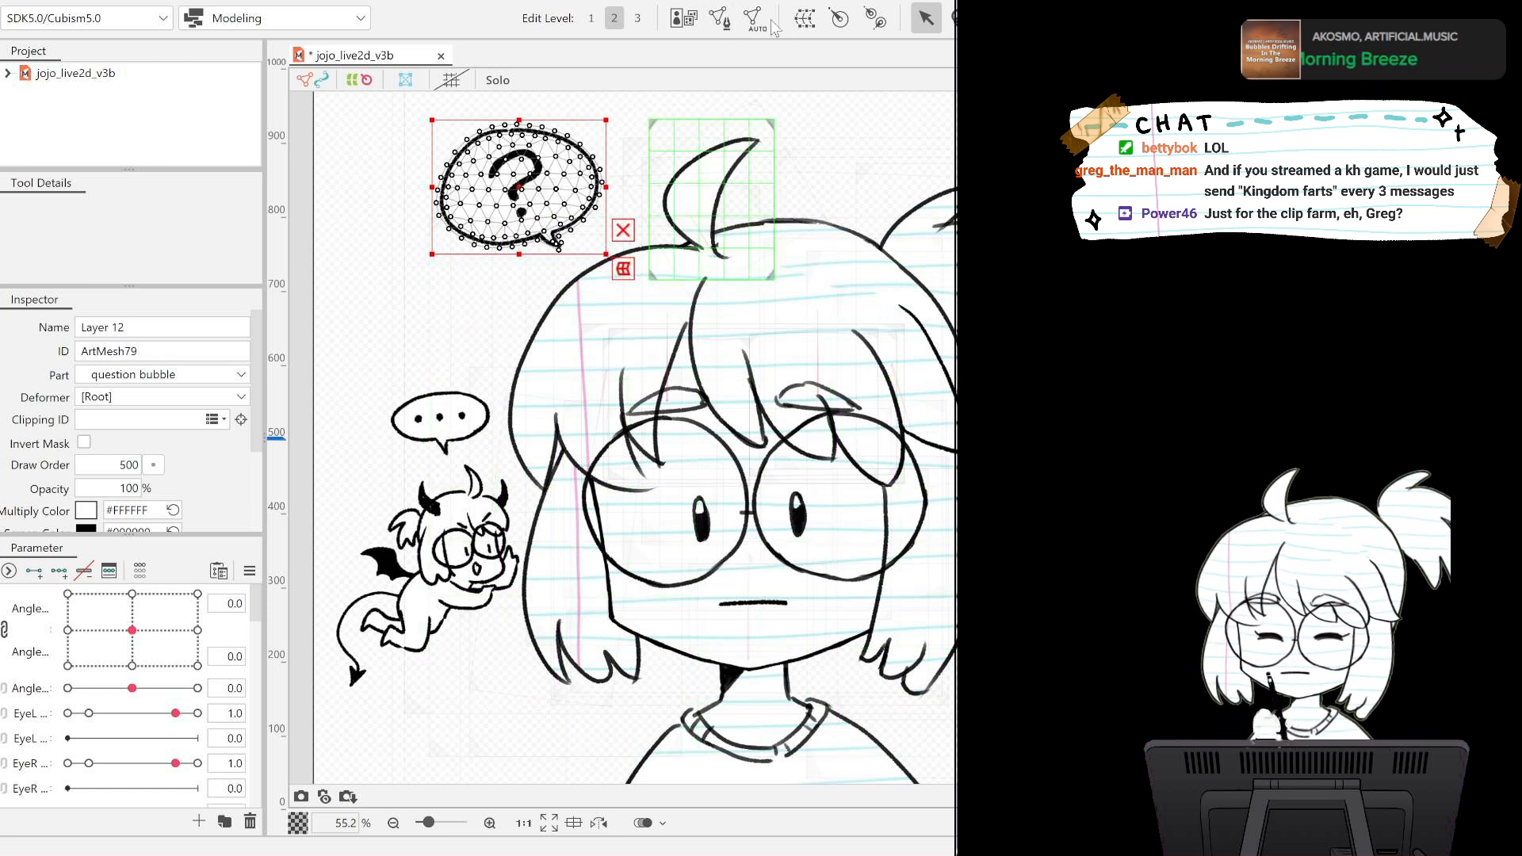
left_click(719, 18)
left_click(421, 146)
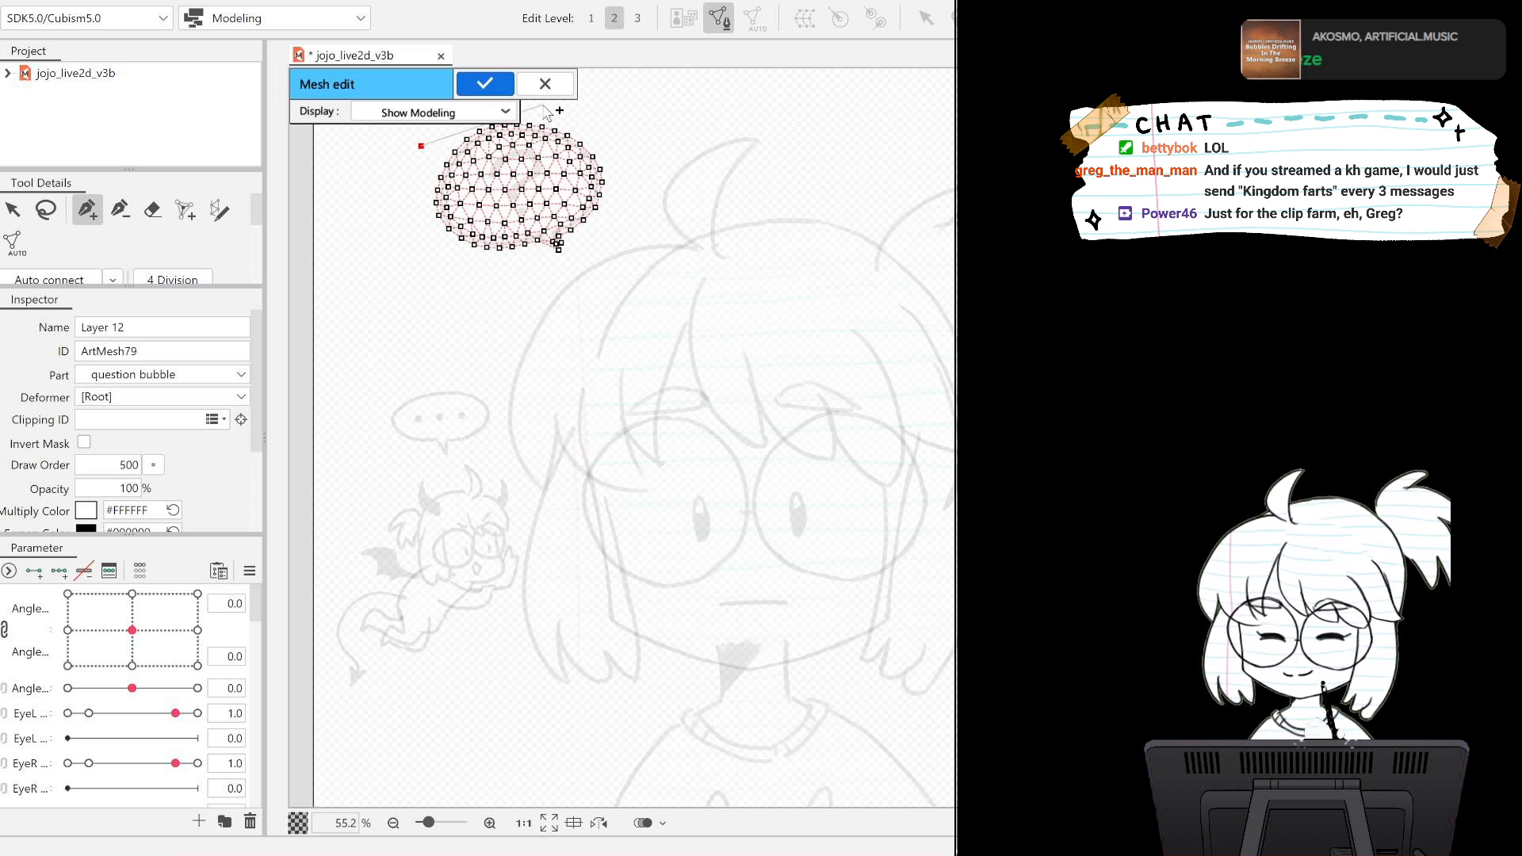
left_click(369, 192)
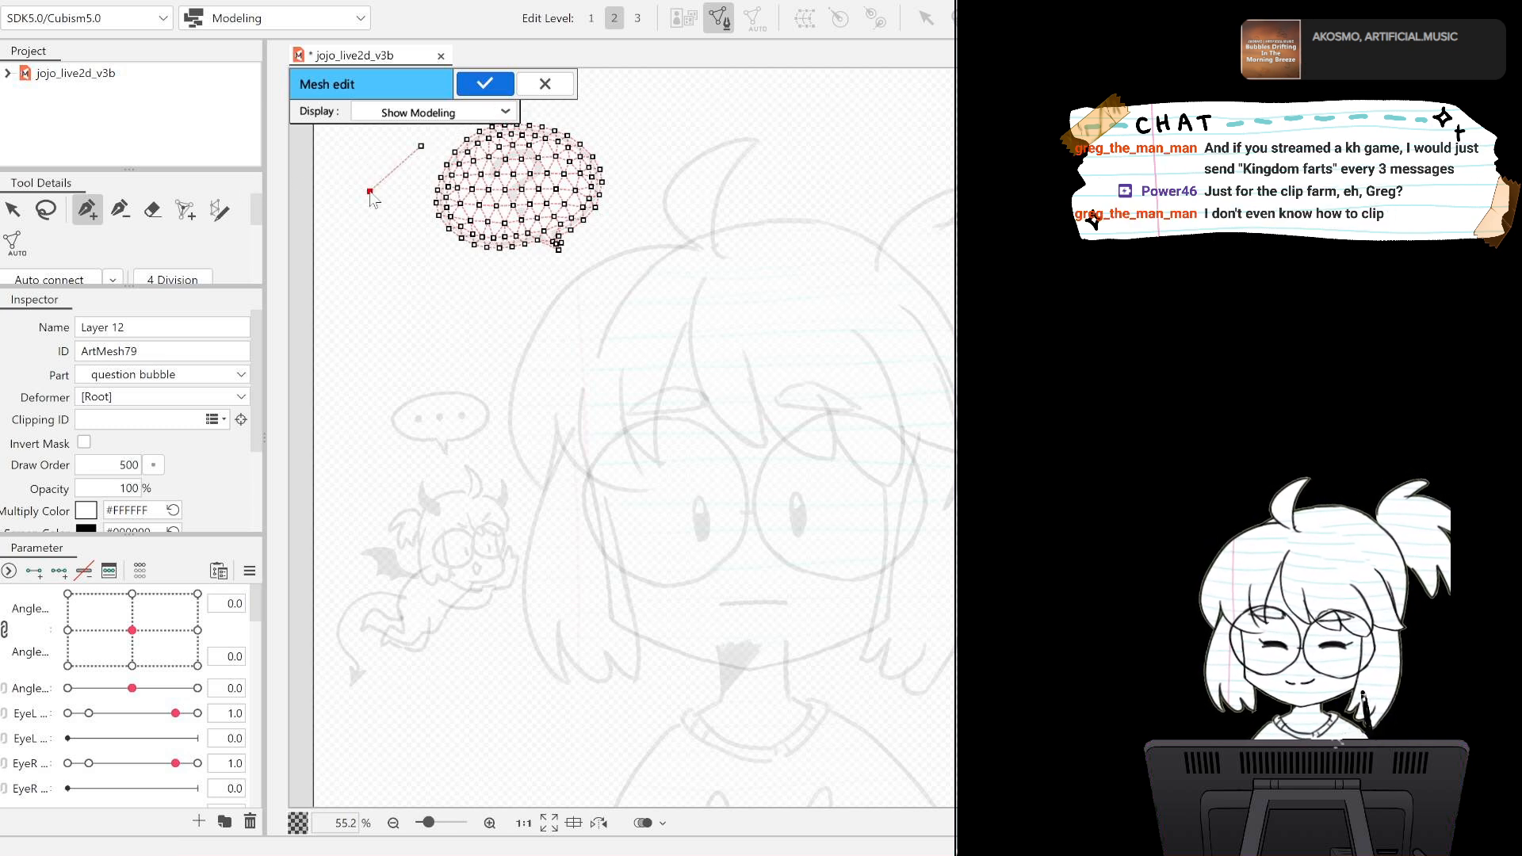
key("ctrl+z")
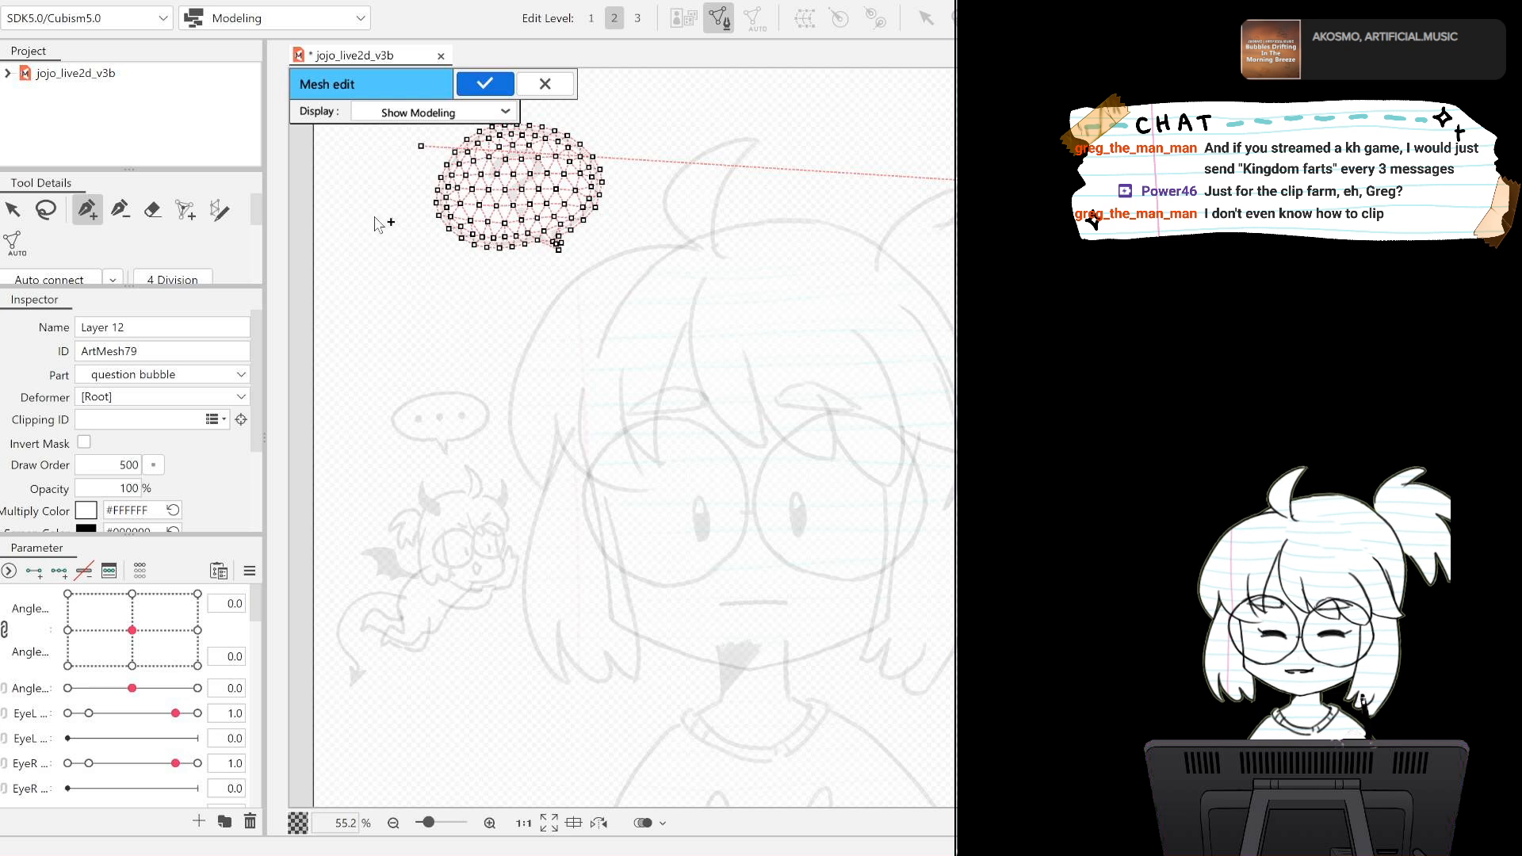
key("ctrl+z")
key("ctrl+z")
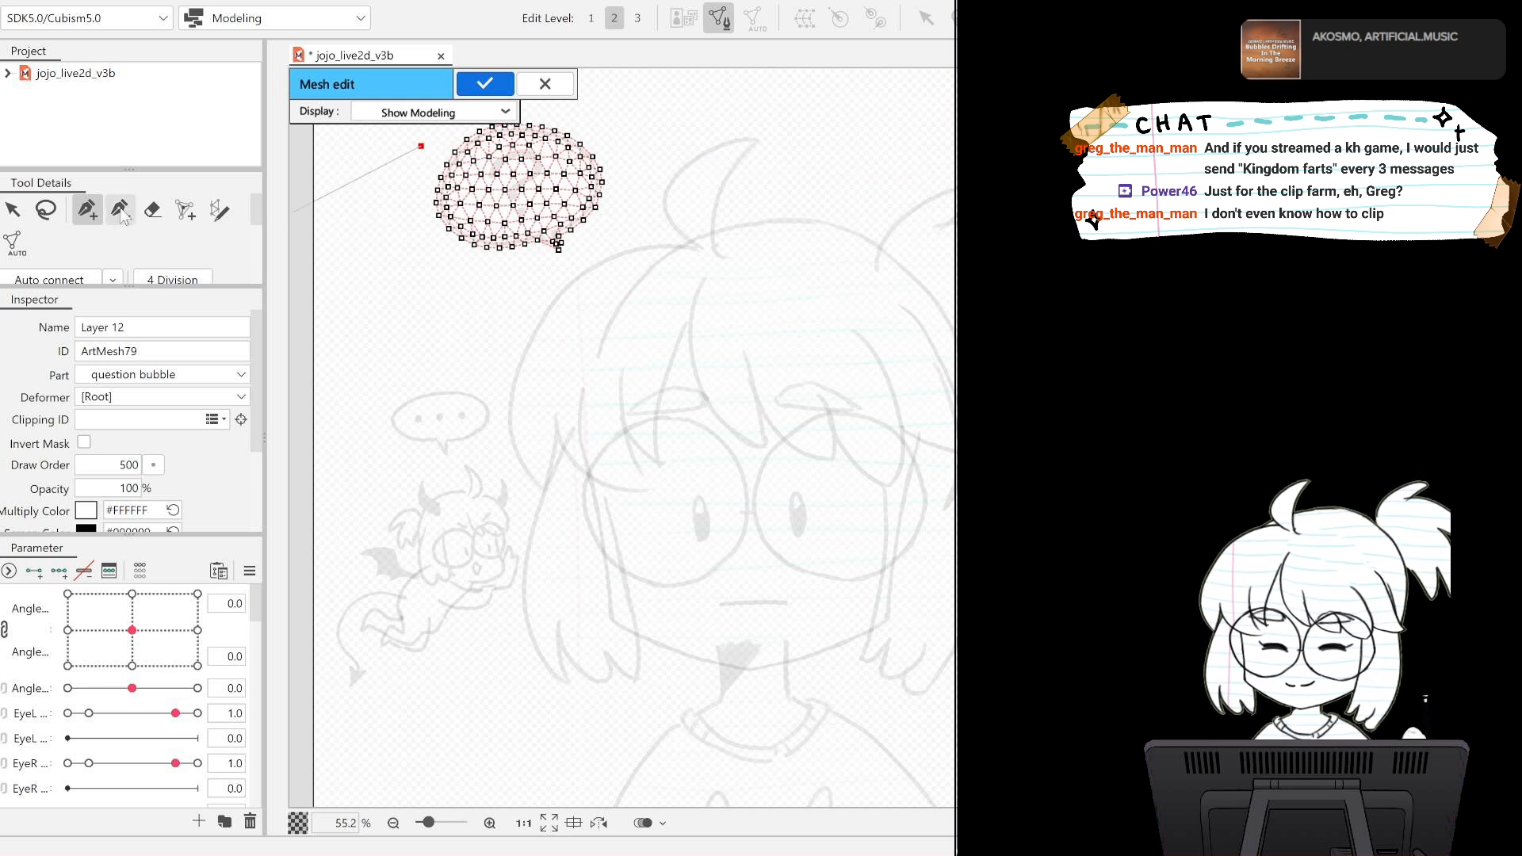
left_click(45, 209)
mouse_move(396, 261)
left_mouse_down()
mouse_move(668, 287)
mouse_move(420, 151)
left_mouse_up()
key("ctrl+z")
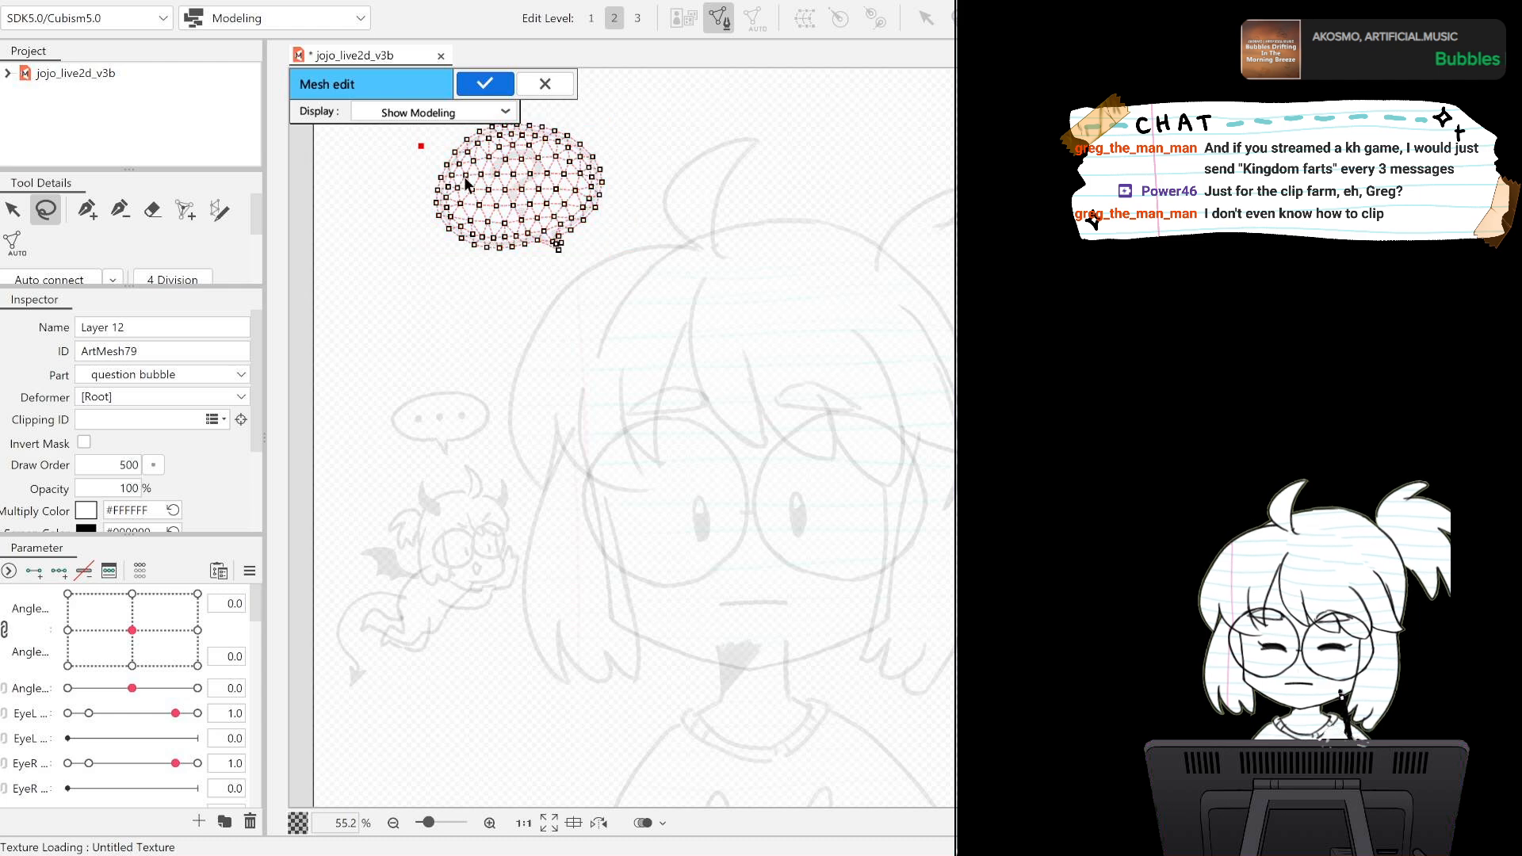
key("ctrl+z")
Copy the whole mesh of Layer 12 onto the question bubble's Layer 11 and confirm the mesh edit.
mouse_move(413, 146)
left_mouse_down()
mouse_move(531, 298)
mouse_move(649, 221)
mouse_move(632, 129)
mouse_move(469, 106)
mouse_move(445, 141)
left_mouse_up()
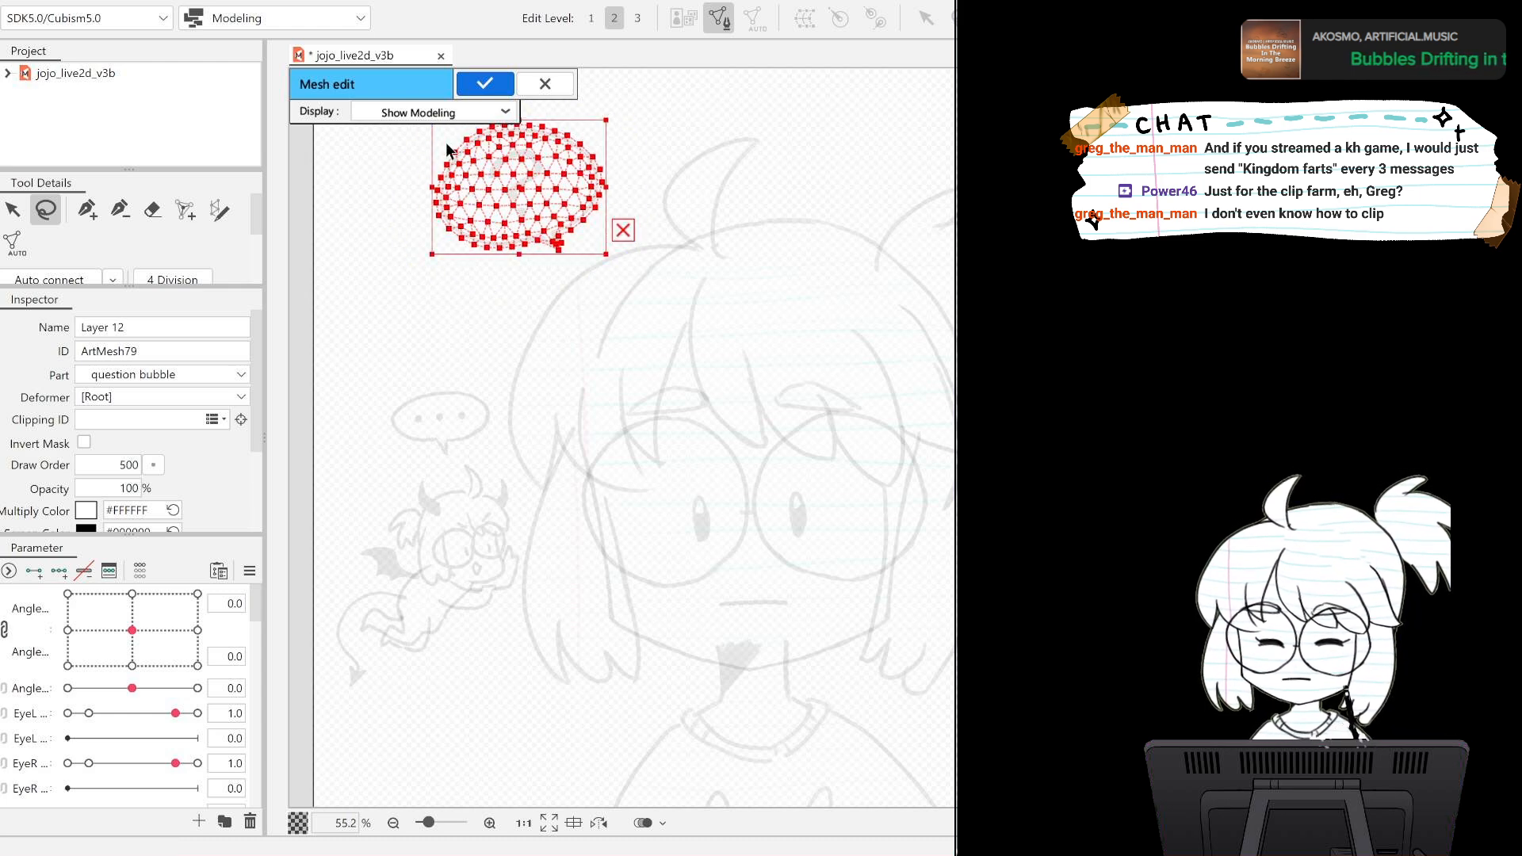
left_click(485, 83)
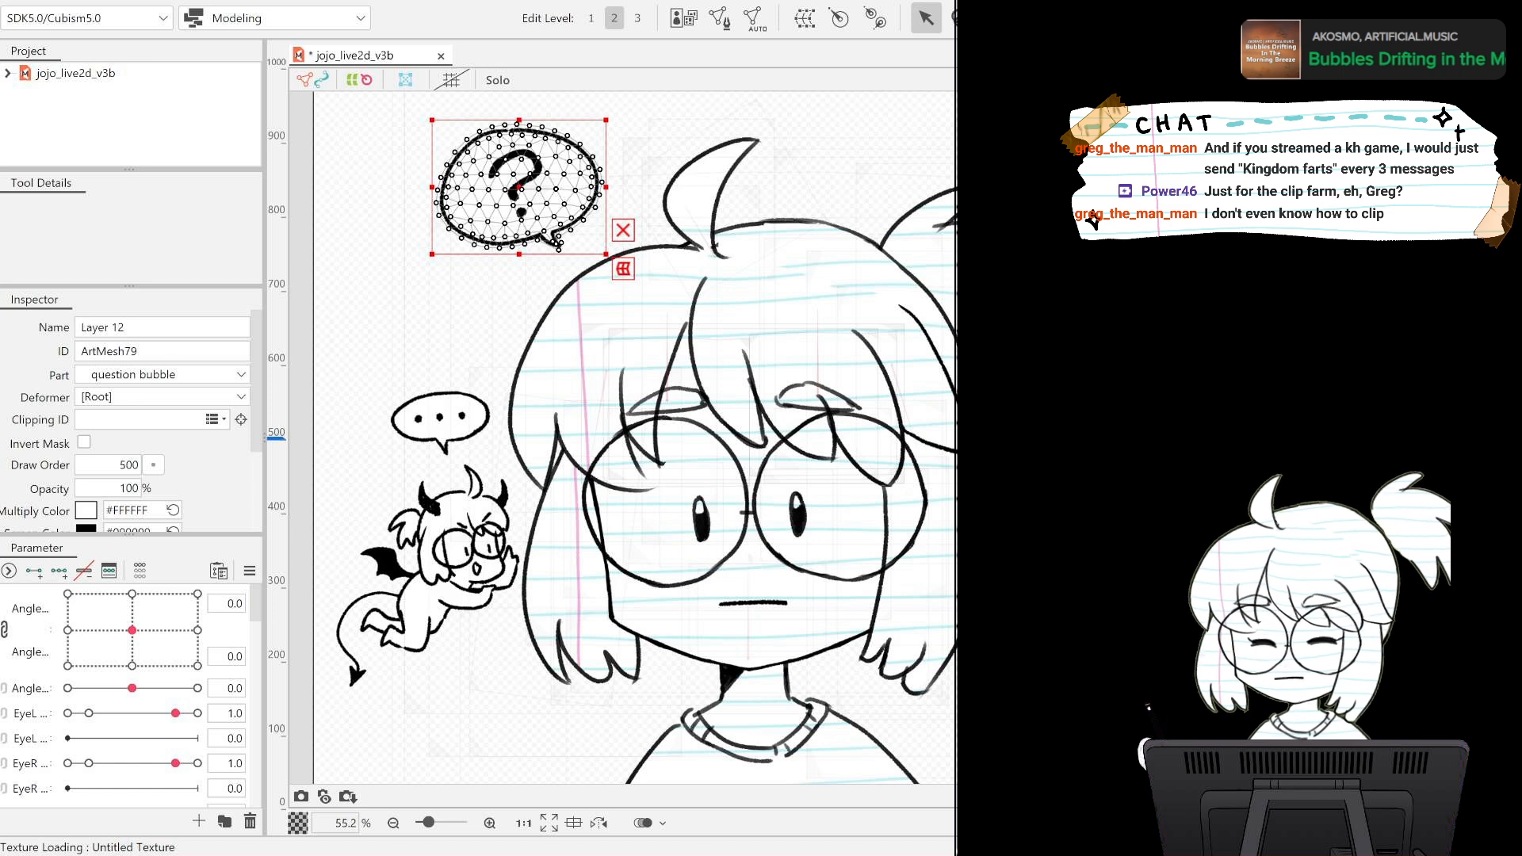
left_click(519, 187)
left_click(751, 19)
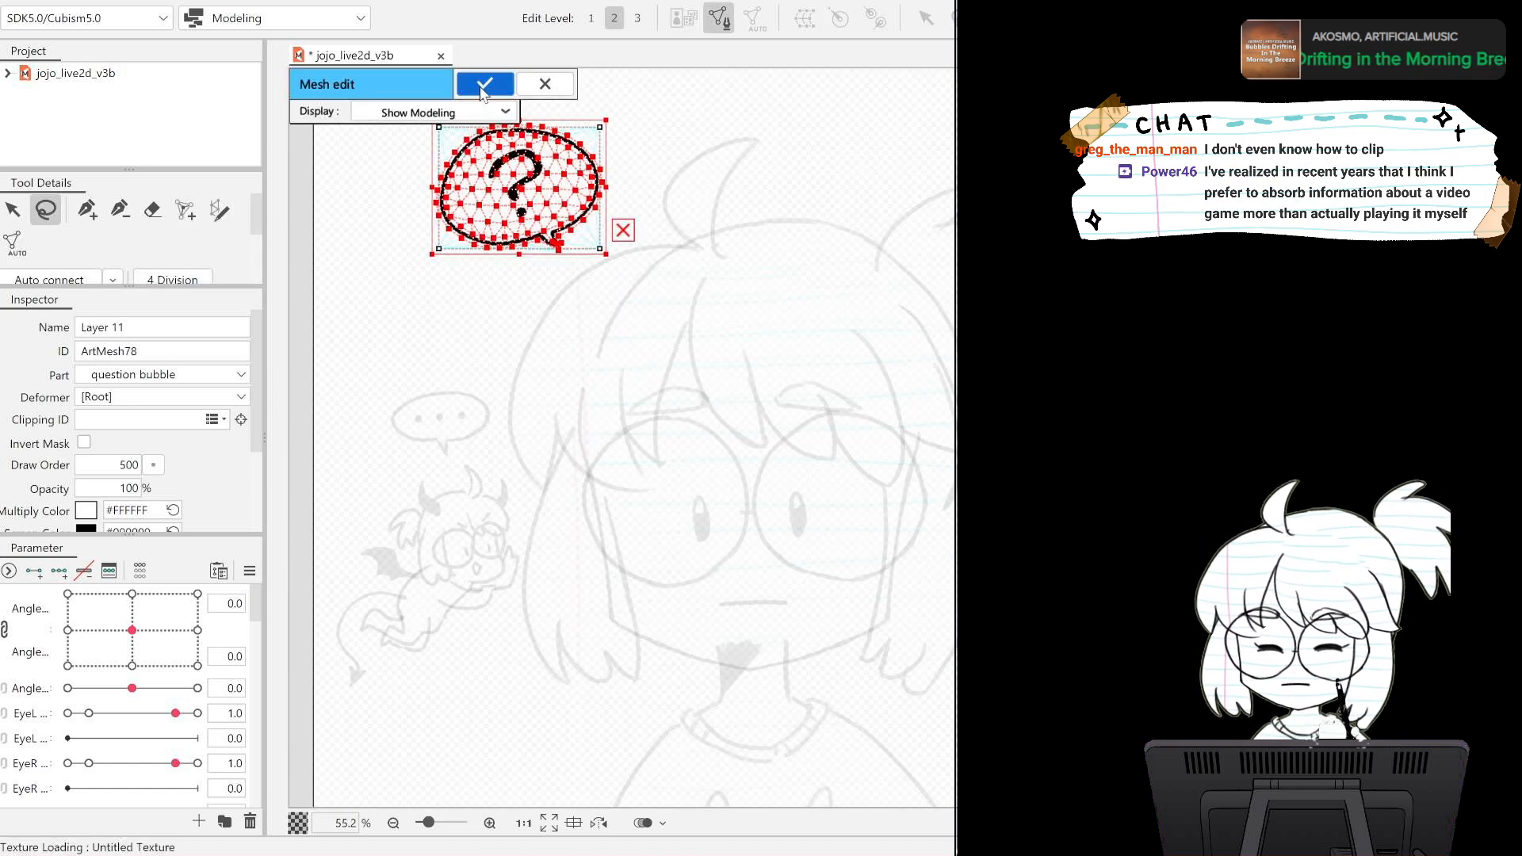
left_click(483, 85)
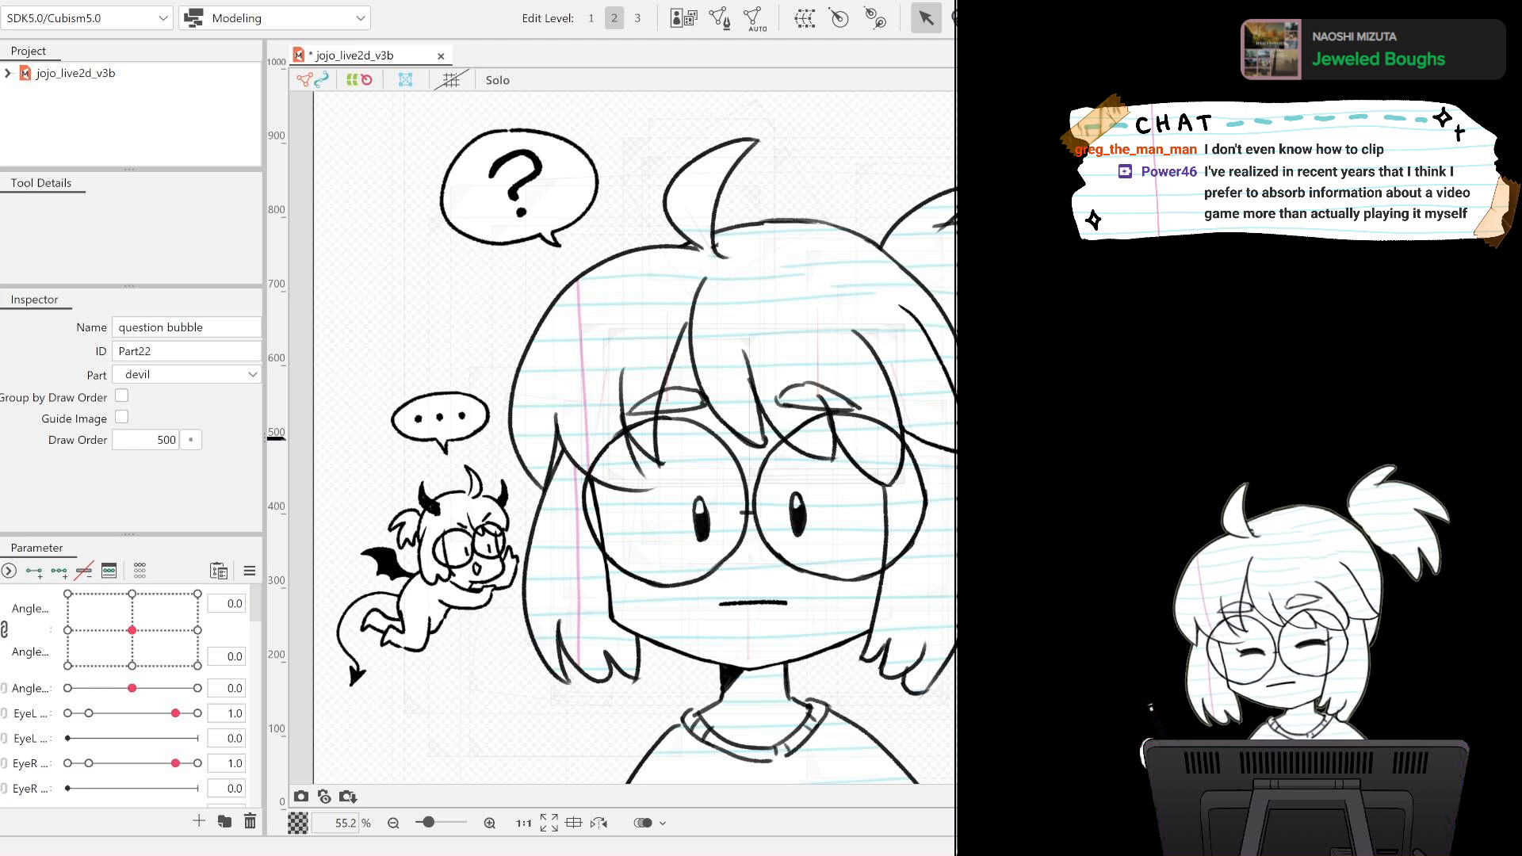
Select both layers of the question bubble and create a warp deformer around them.
left_click(519, 187)
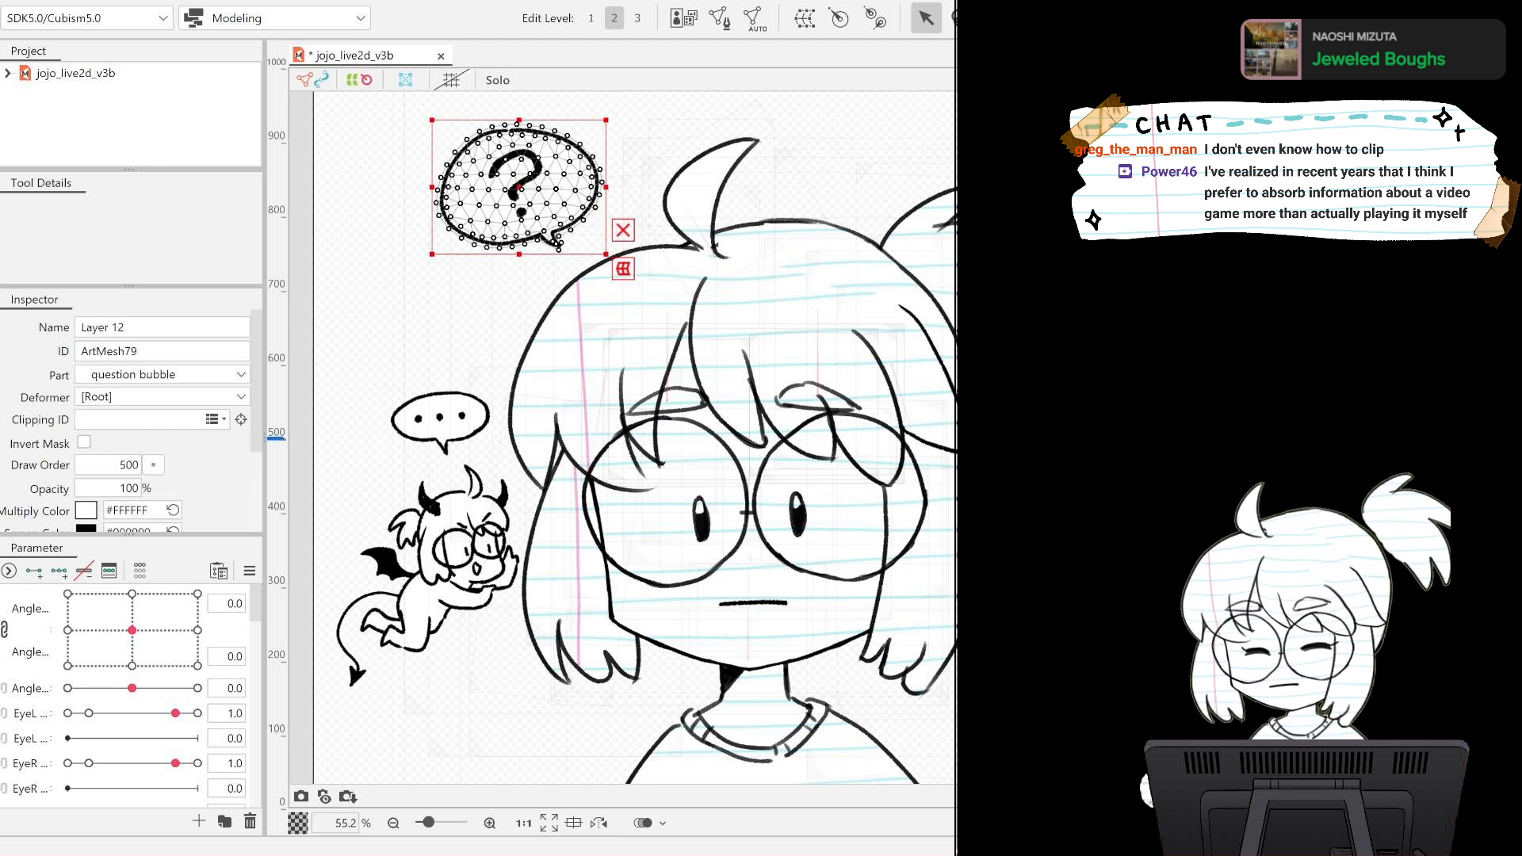
left_click(519, 187, "shift")
left_click(519, 187)
left_click(519, 187, "shift")
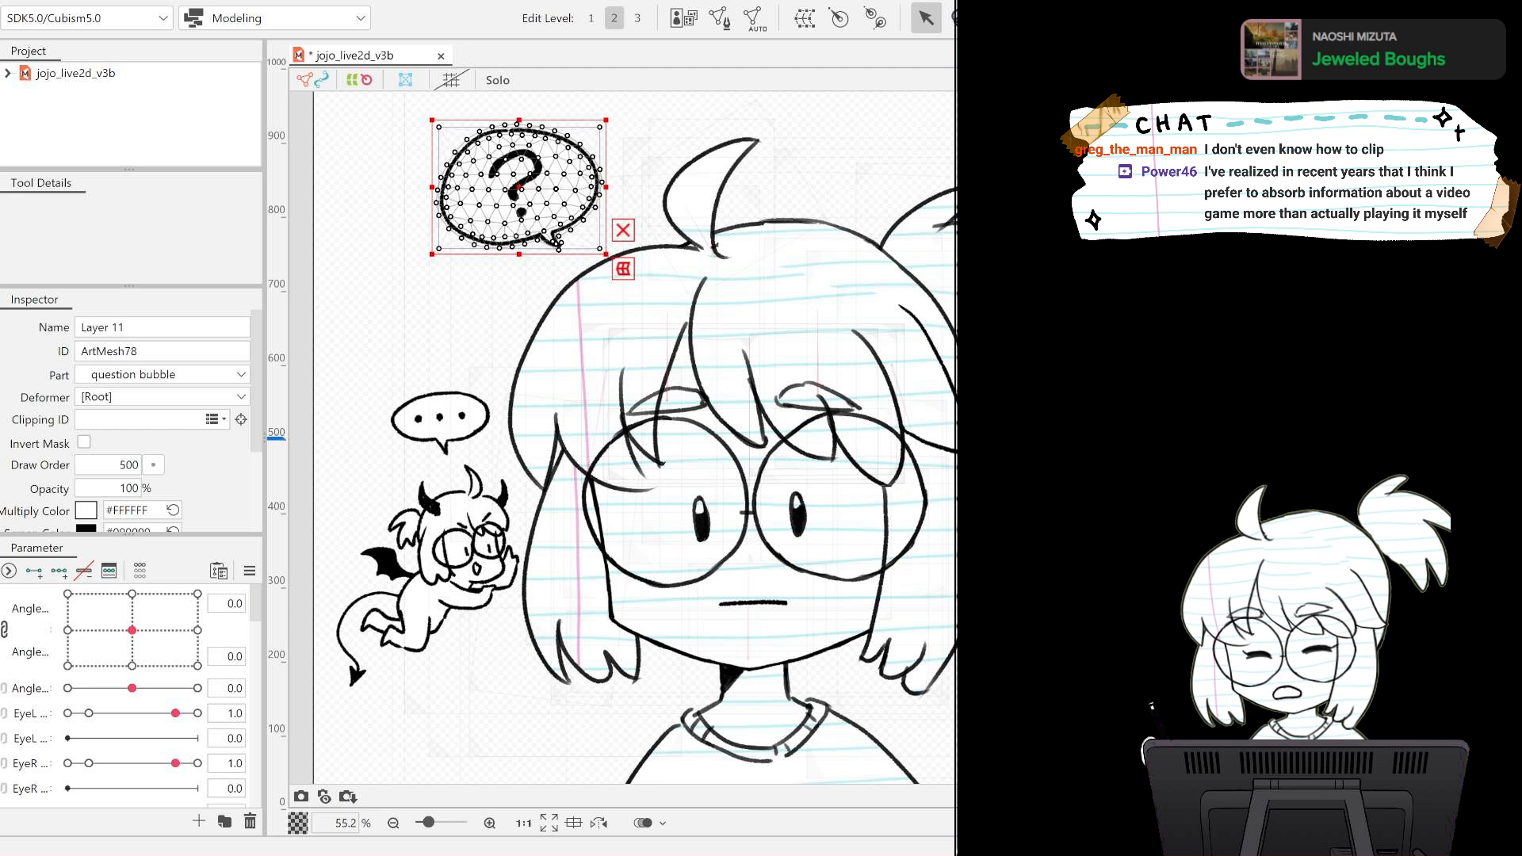
left_click(519, 187)
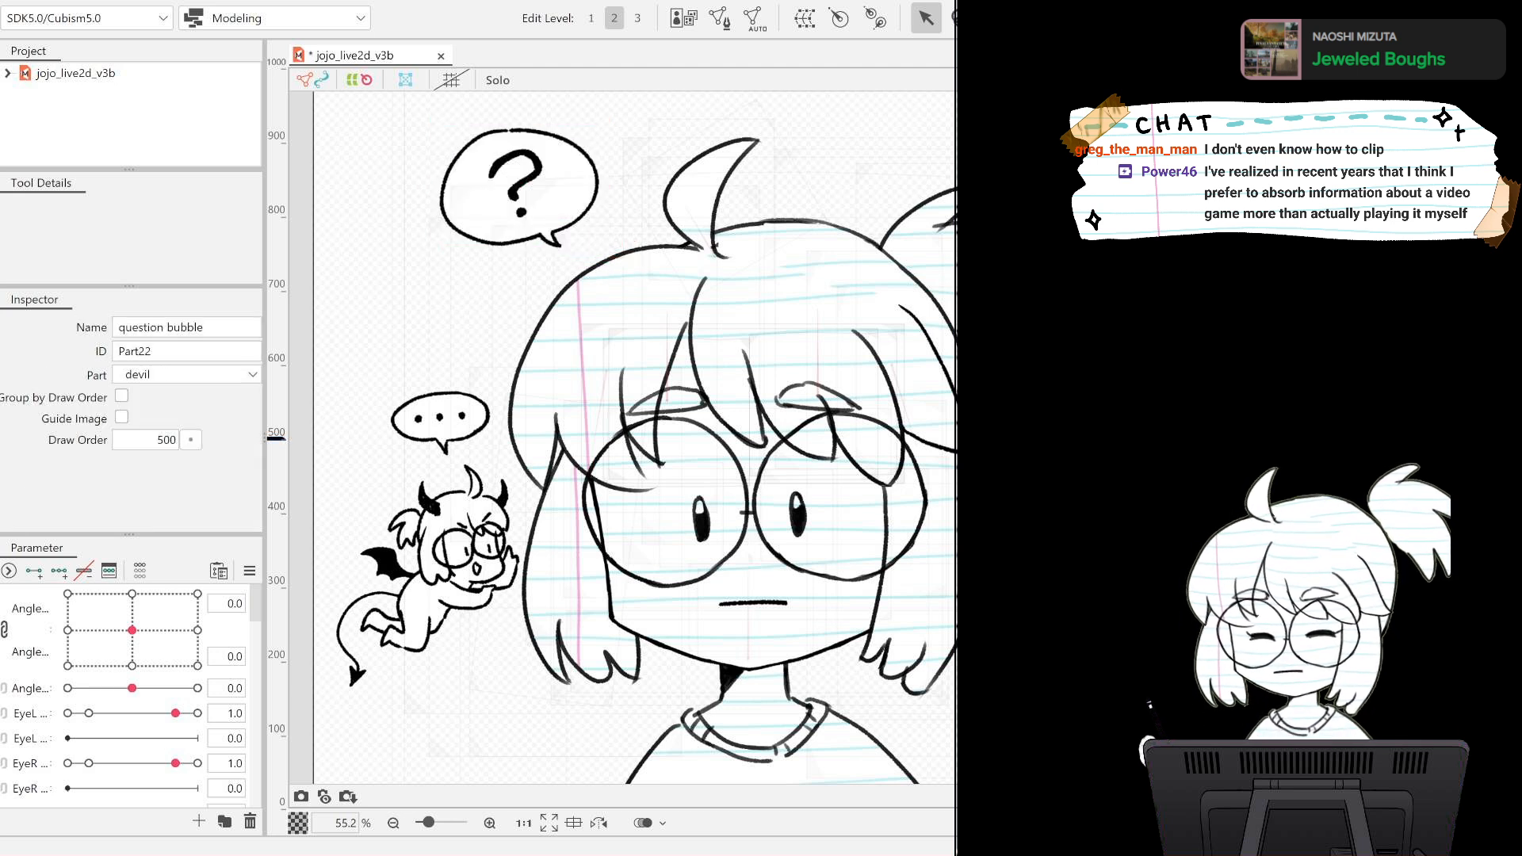
left_click(519, 187)
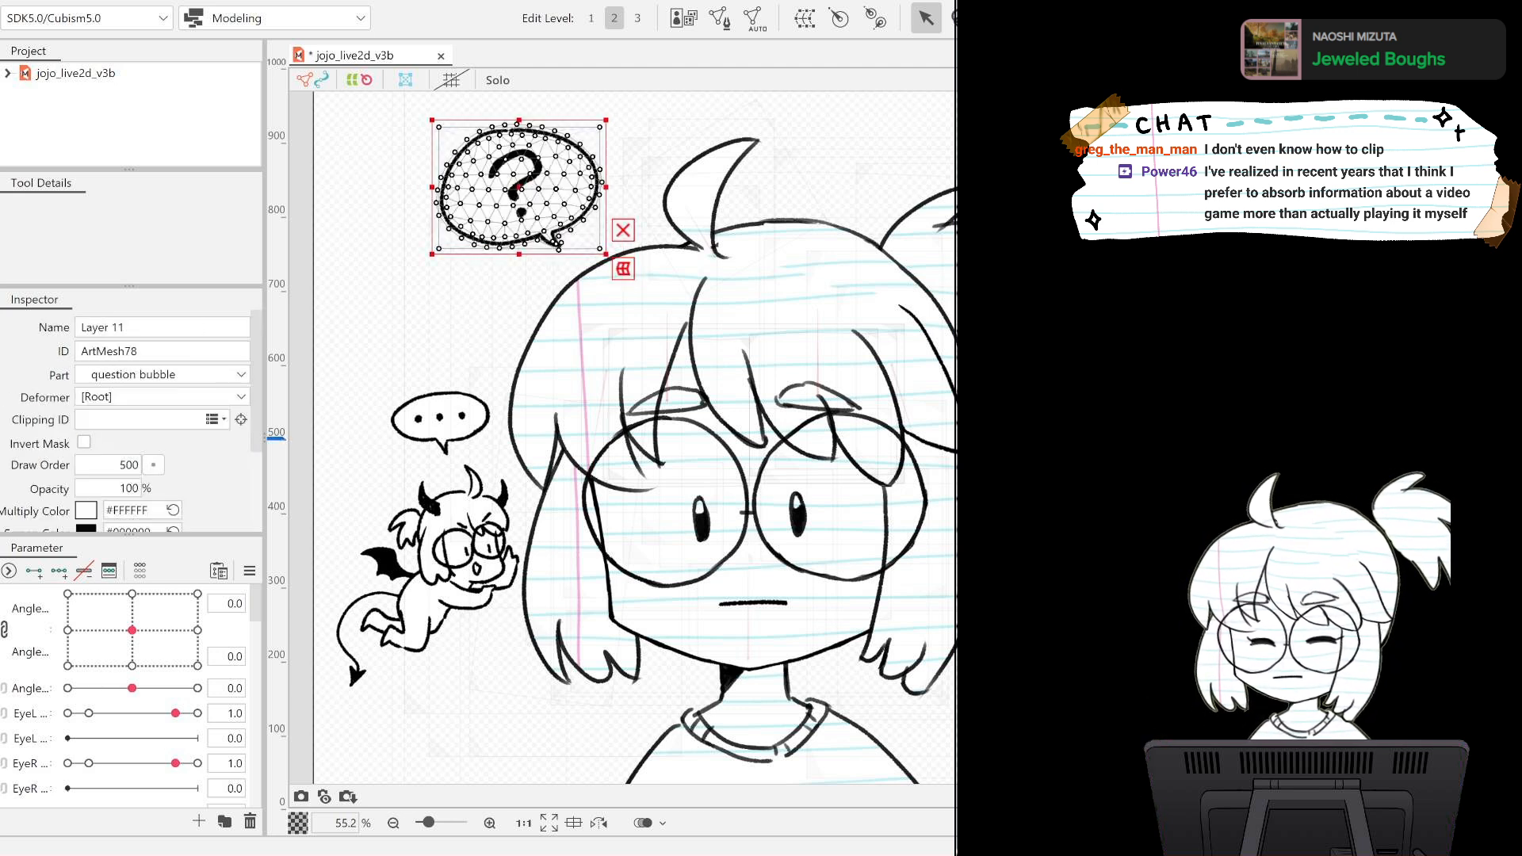
key("ctrl+a")
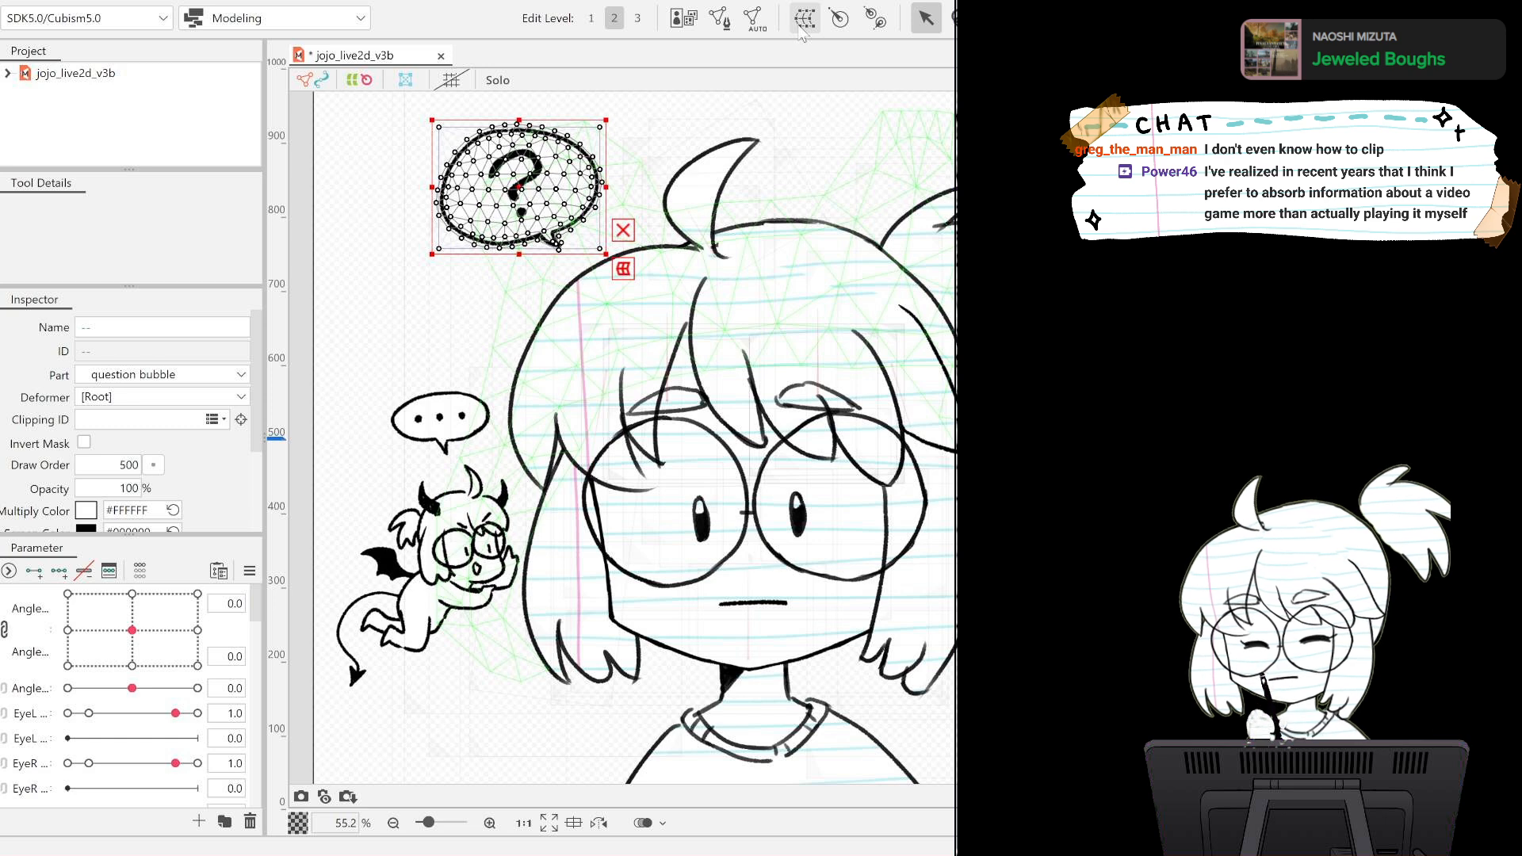
left_click(800, 27)
left_click(687, 595)
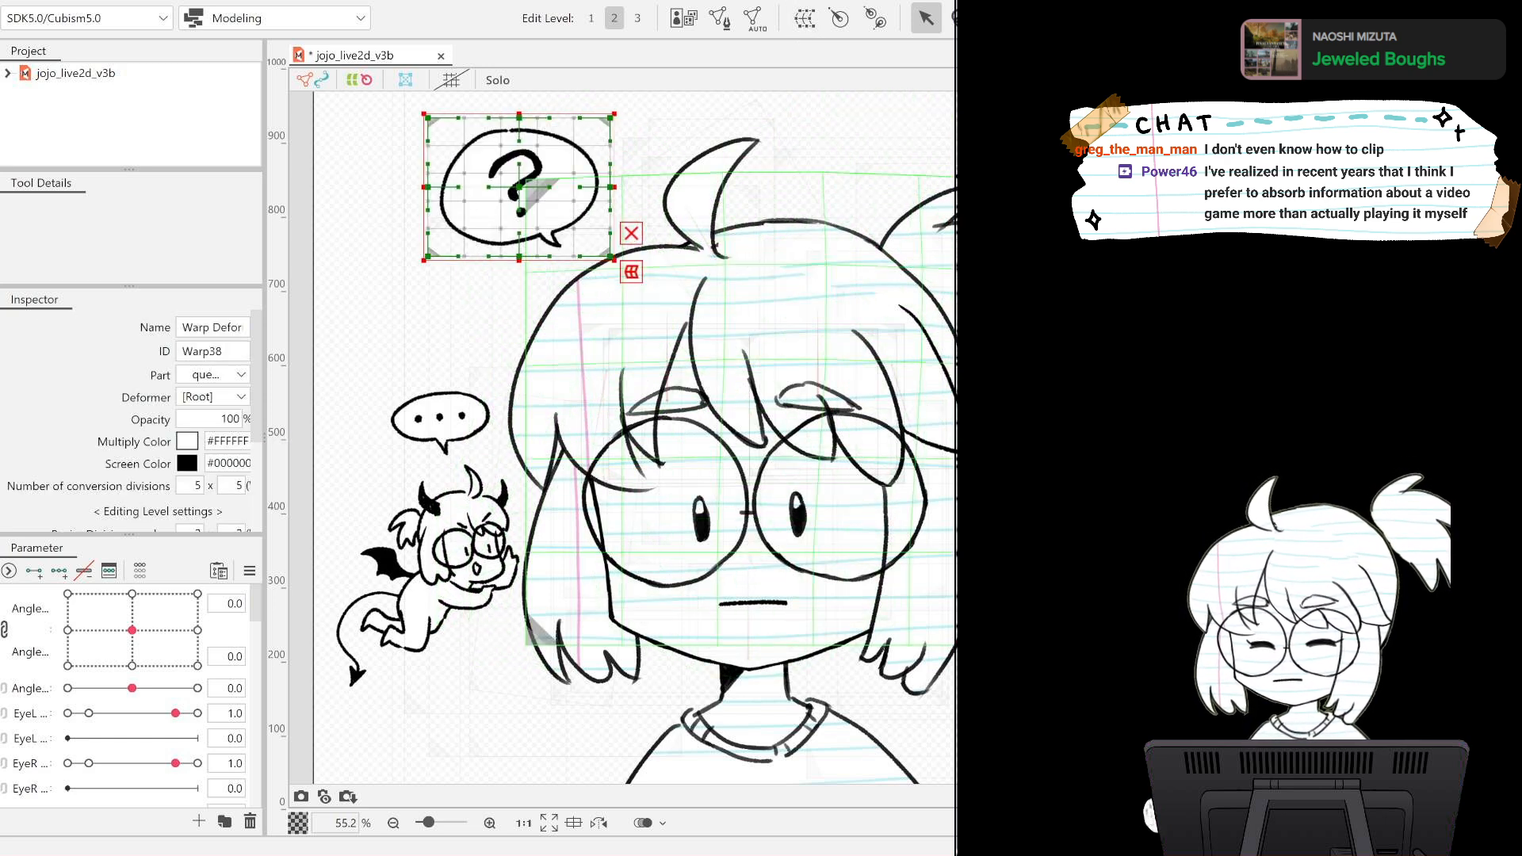
Enlarge the warp deformer's frame on all sides of the question bubble without scaling the artwork inside it.
left_click_drag(613, 259, 638, 291)
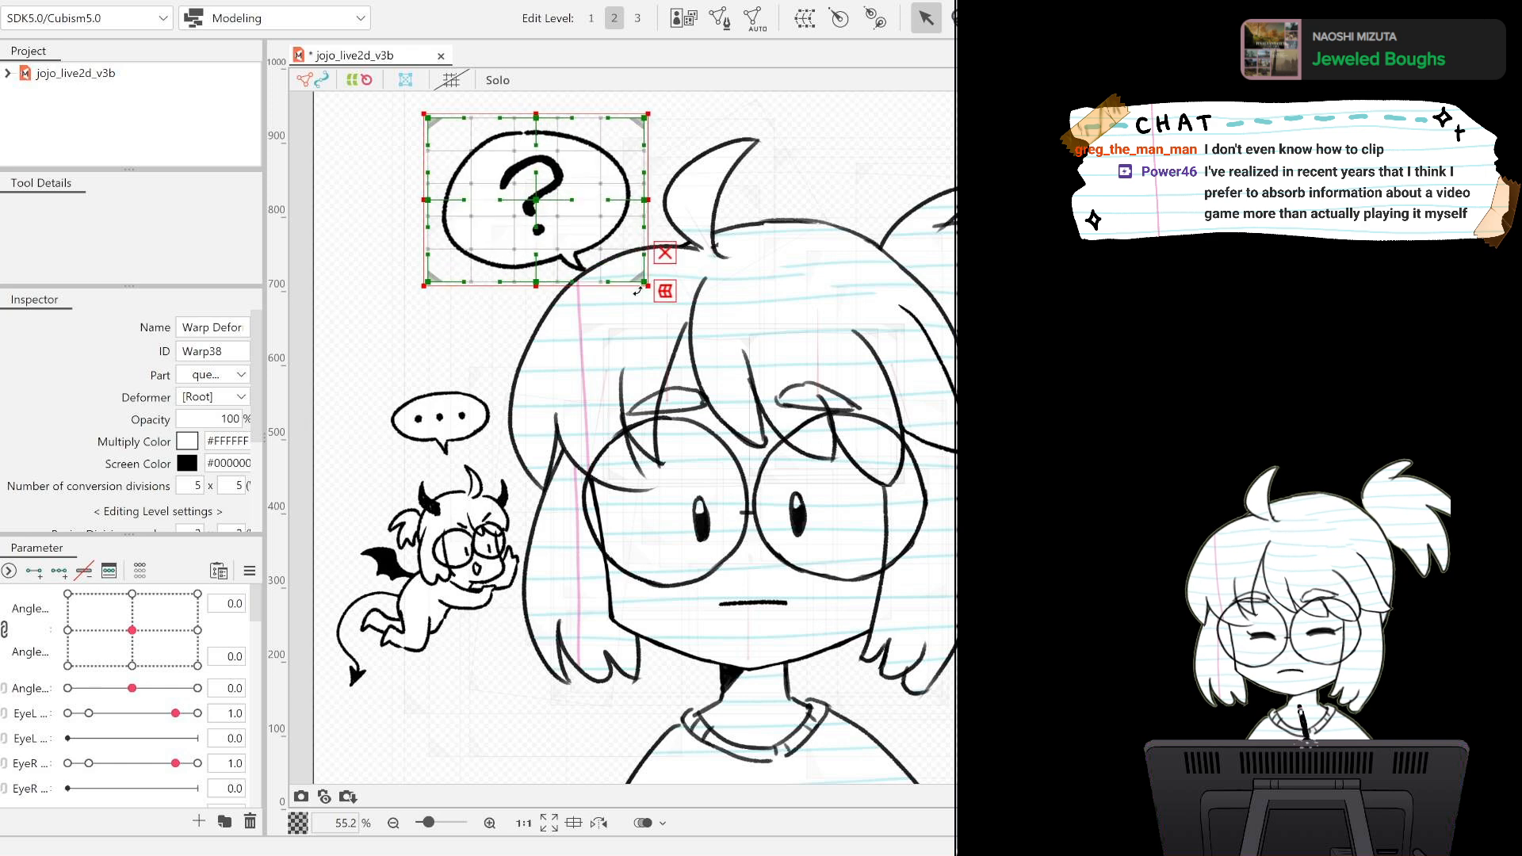
key("ctrl+z")
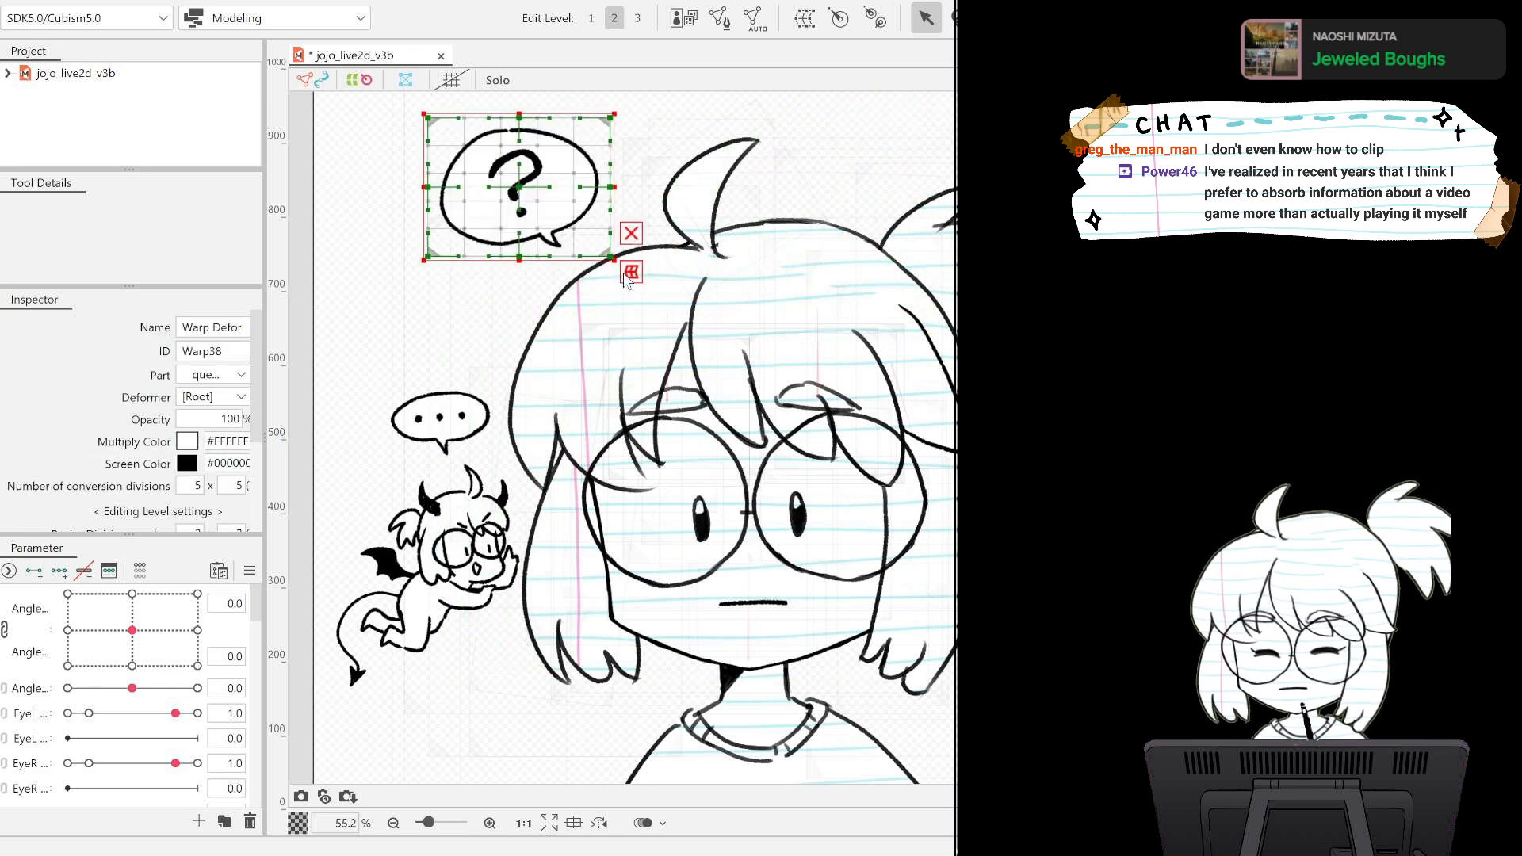
mouse_move(614, 259)
left_mouse_down()
mouse_move(641, 290)
mouse_move(632, 281)
left_mouse_up()
key("ctrl+z")
left_click_drag(422, 114, 376, 77)
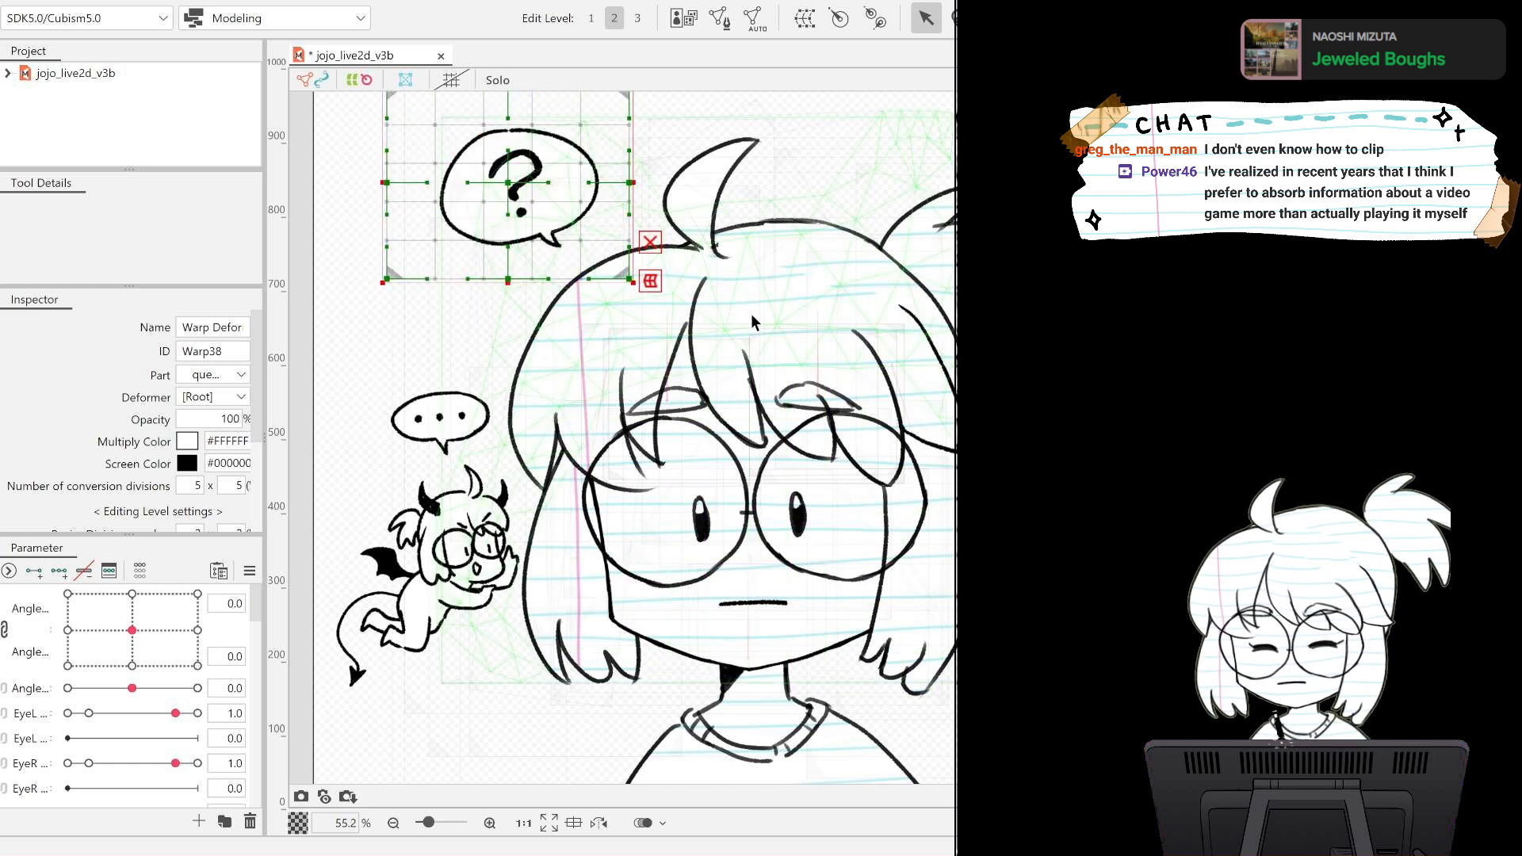
left_click_drag(632, 279, 642, 291)
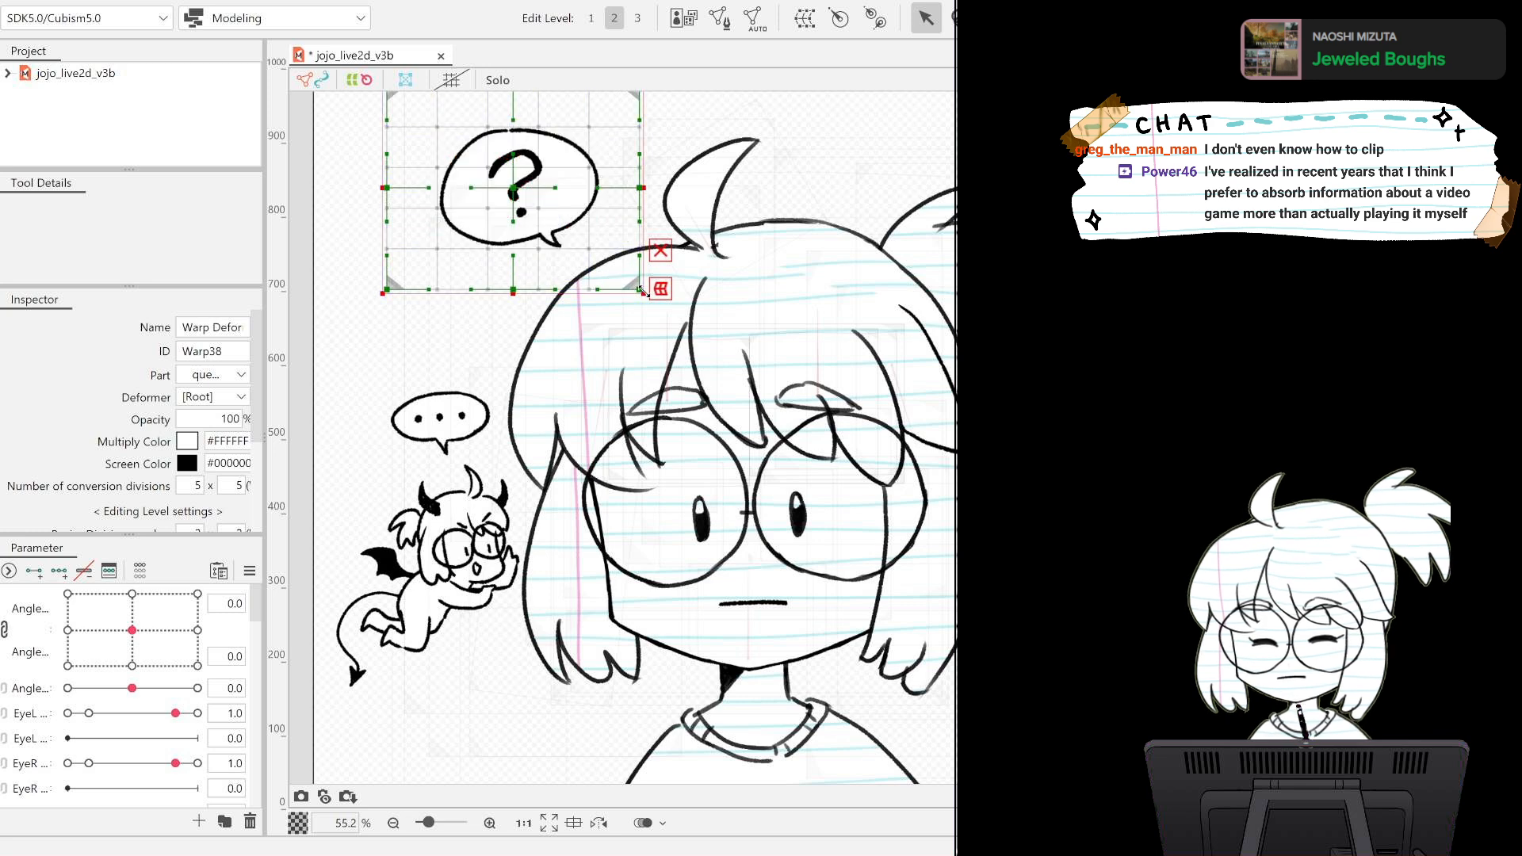
Unlink the two combined Angle parameters and add three keys on the first Angle parameter for the question bubble's warp deformer.
scroll(658, 358, "up", 3)
scroll(658, 358, "down", 6)
scroll(658, 358, "up", 3)
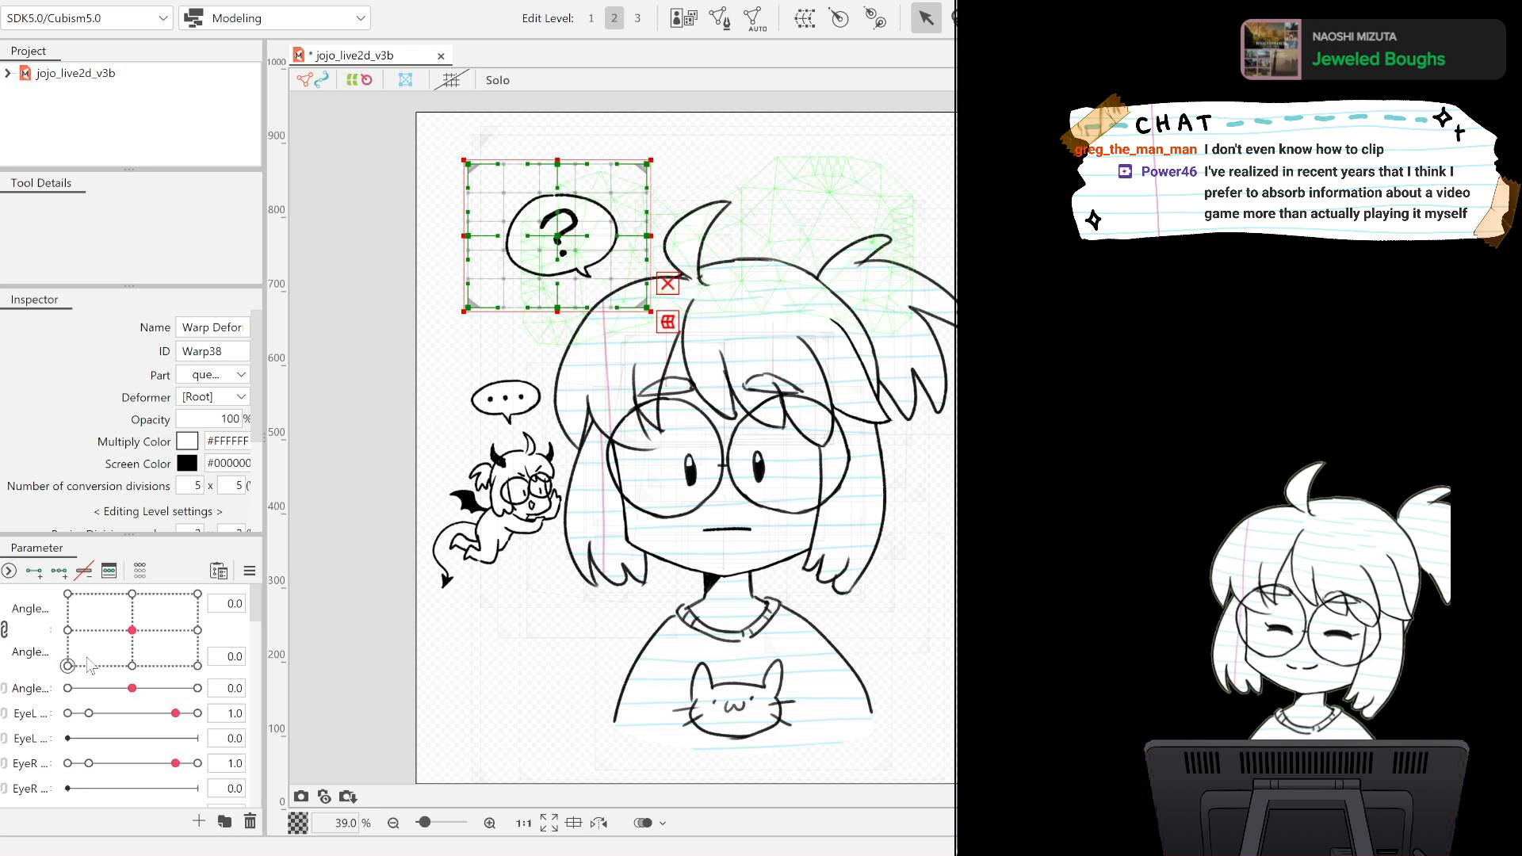
left_click(4, 632)
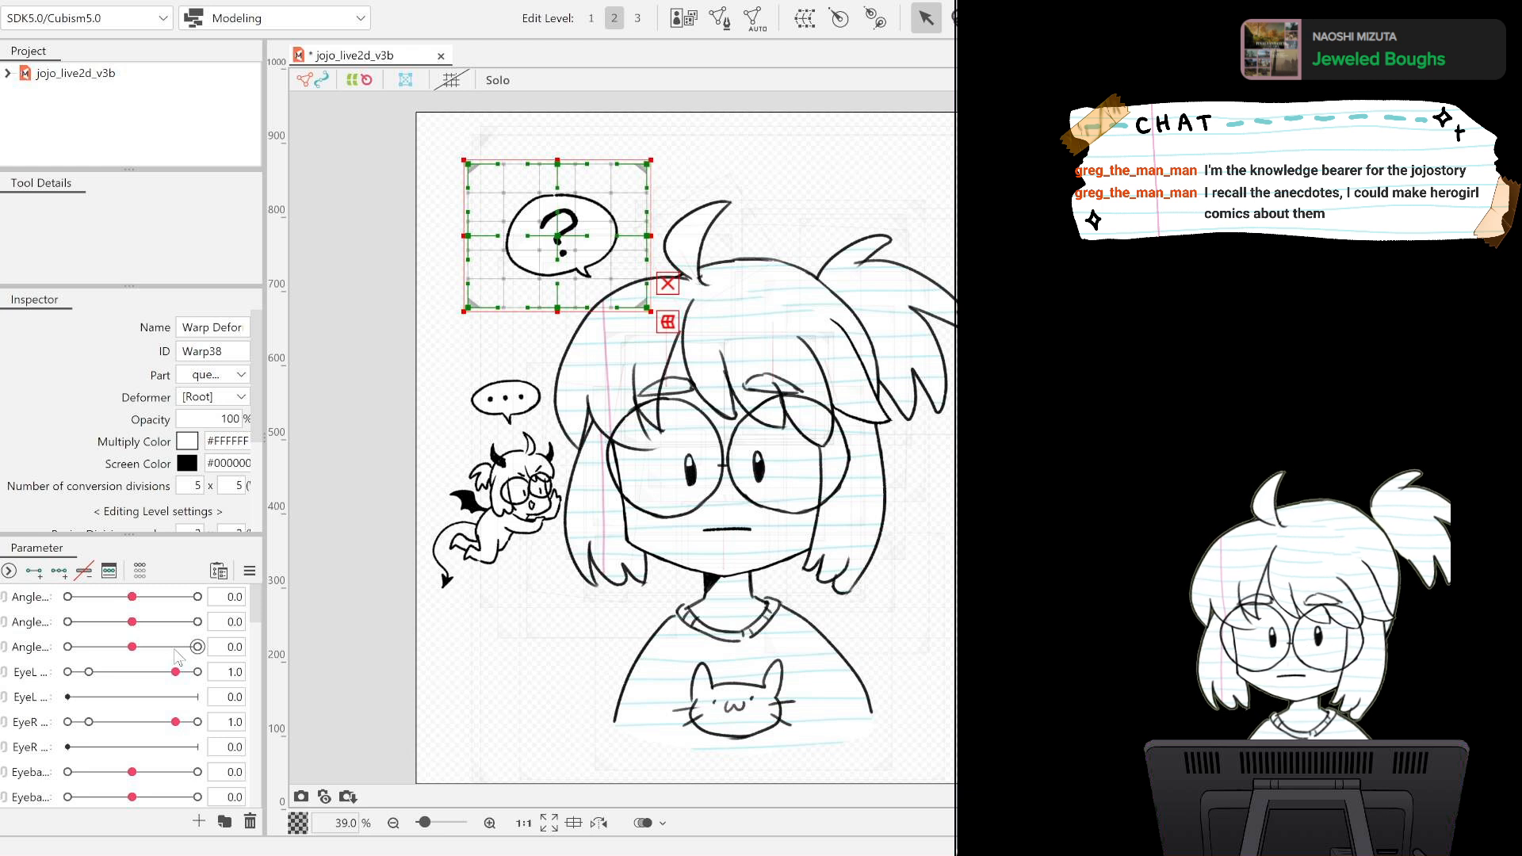
mouse_move(256, 606)
left_mouse_down()
mouse_move(255, 647)
mouse_move(255, 605)
left_mouse_up()
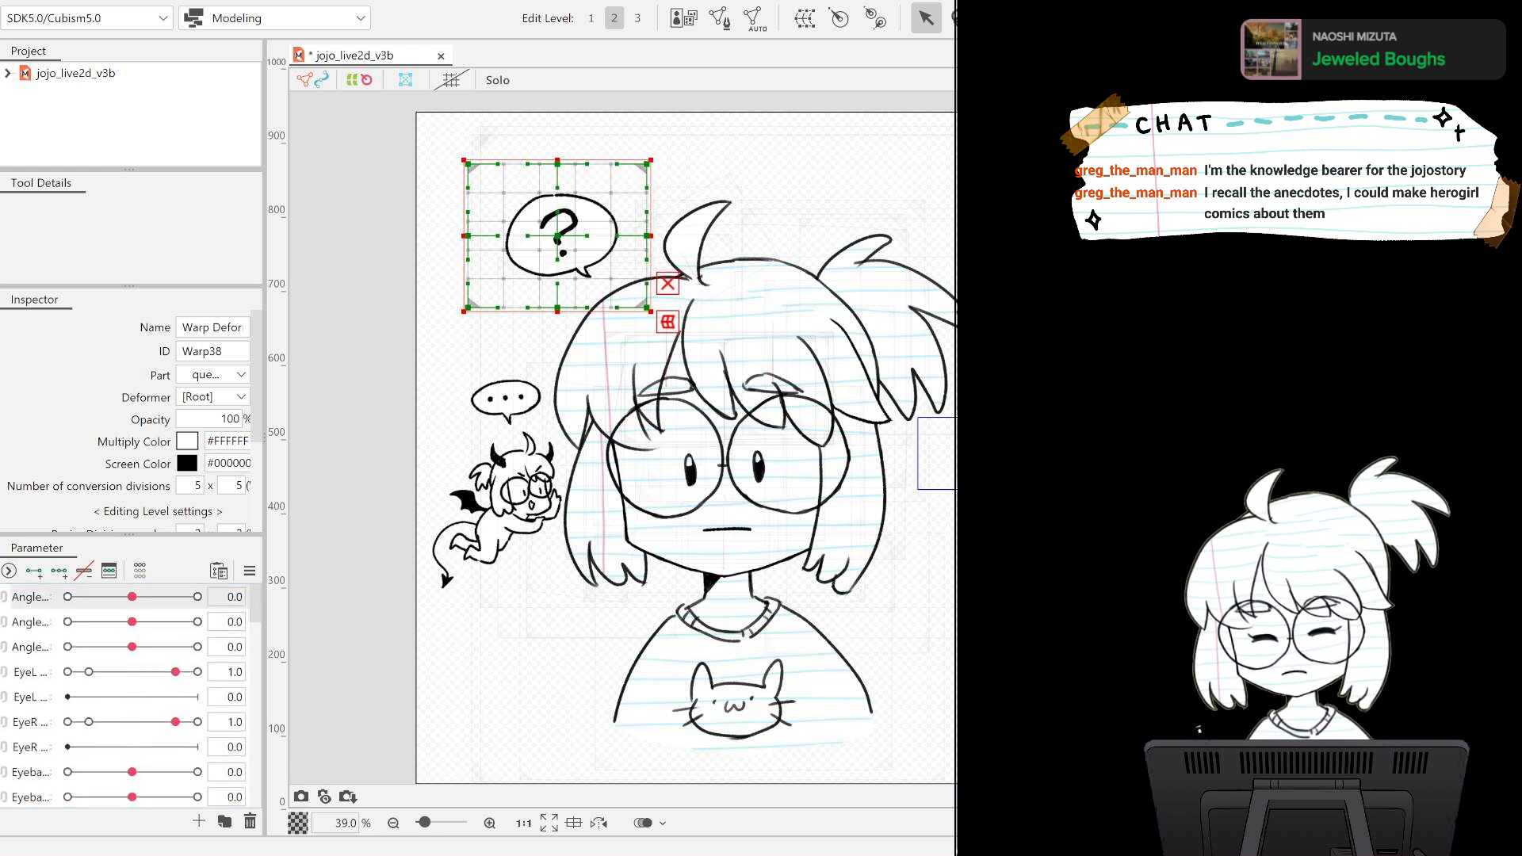
mouse_move(131, 596)
left_mouse_down()
mouse_move(180, 596)
mouse_move(68, 596)
mouse_move(131, 595)
left_mouse_up()
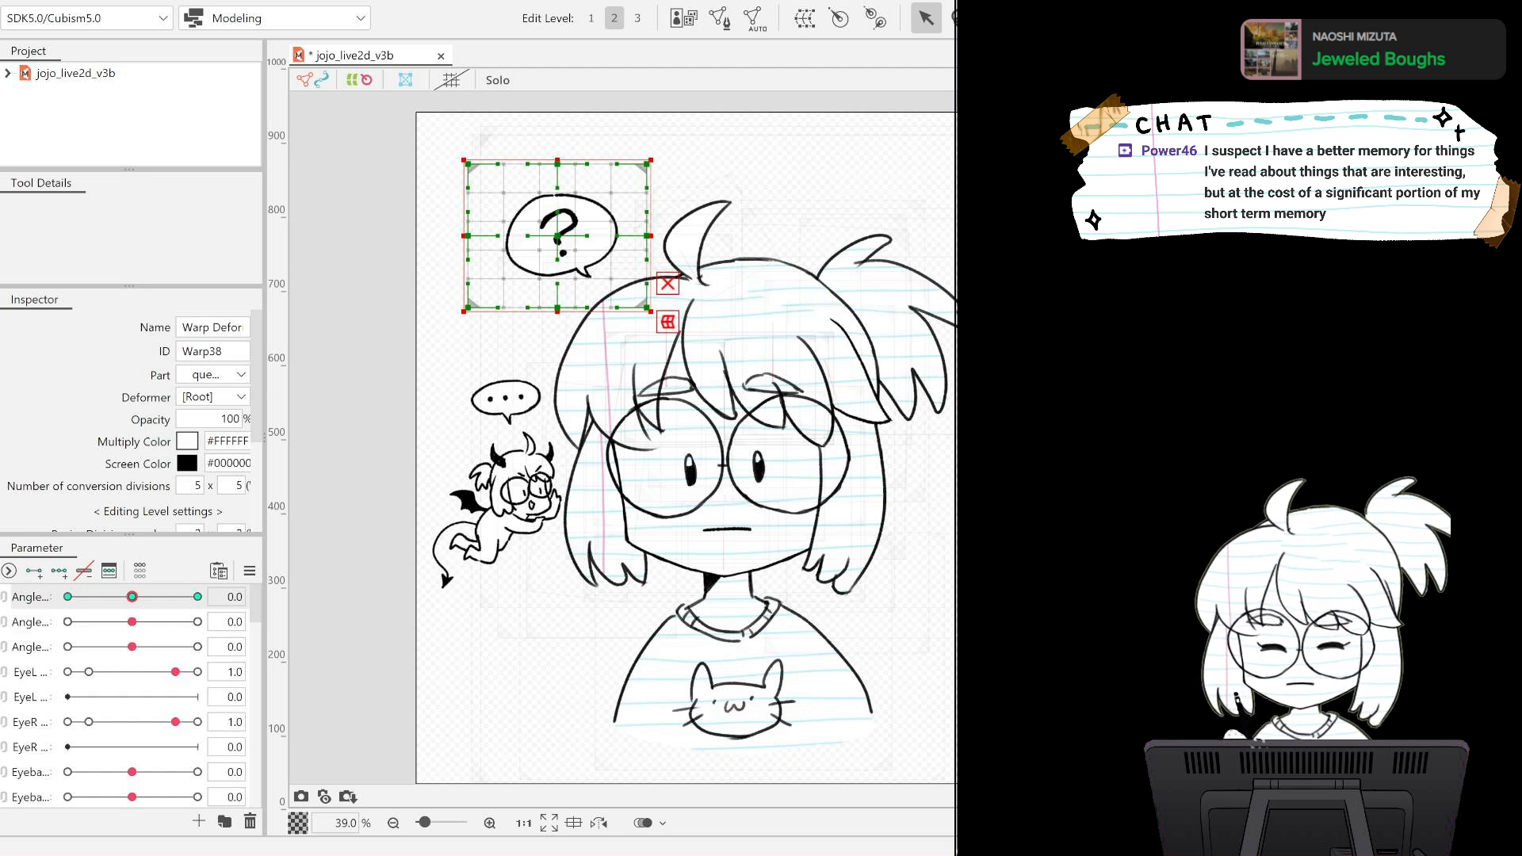
Set the first Angle parameter to -30 and shift the question bubble's warp deformer slightly left with the deform brush.
scroll(204, 602, "down", 3)
scroll(892, 618, "up", 4)
scroll(897, 617, "down", 3)
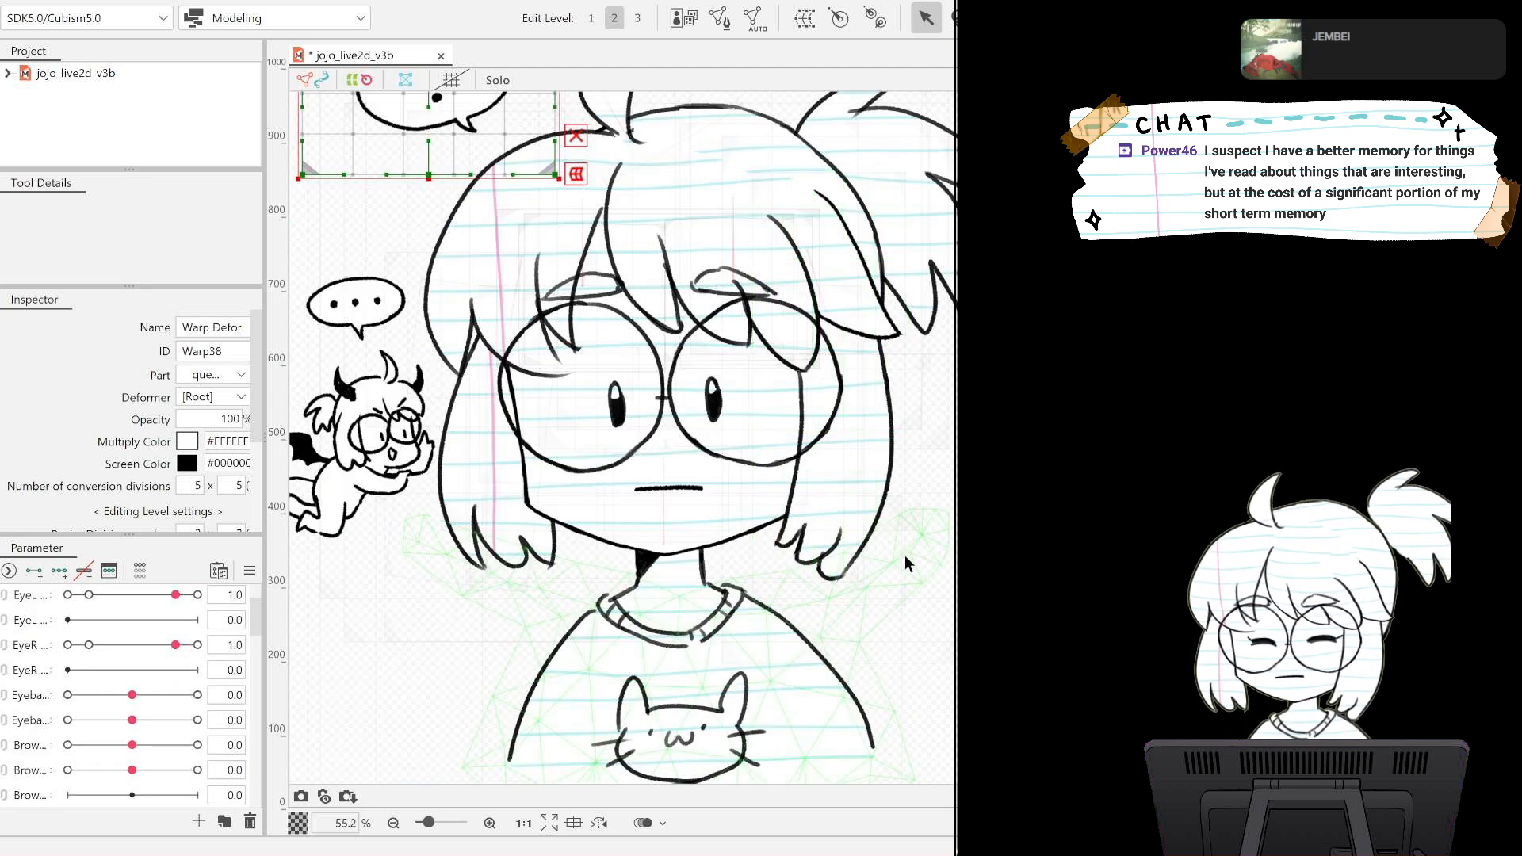
left_click_drag(519, 348, 701, 525)
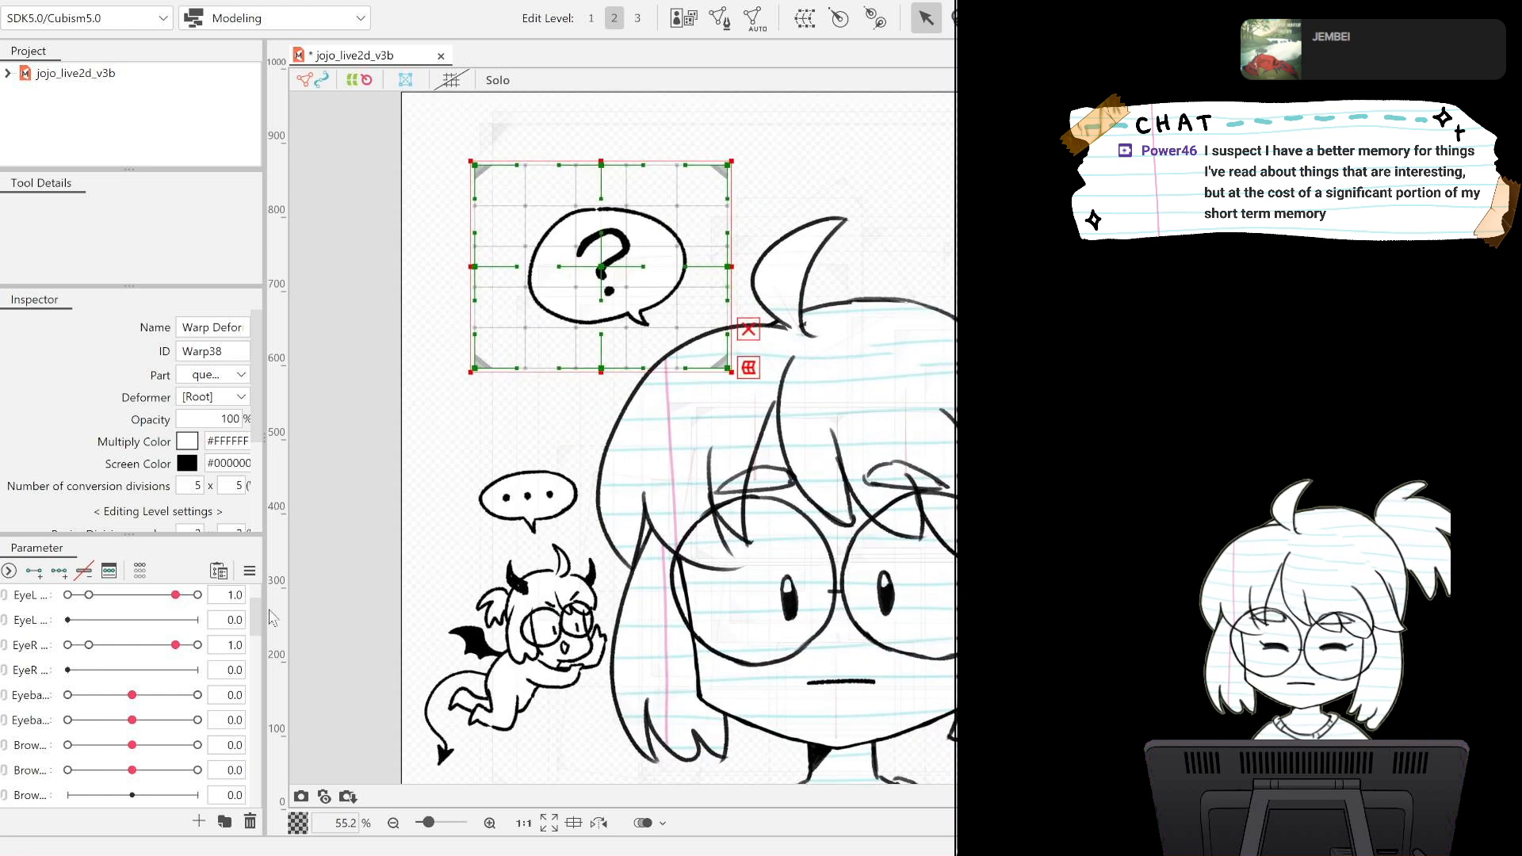
scroll(258, 606, "up", 3)
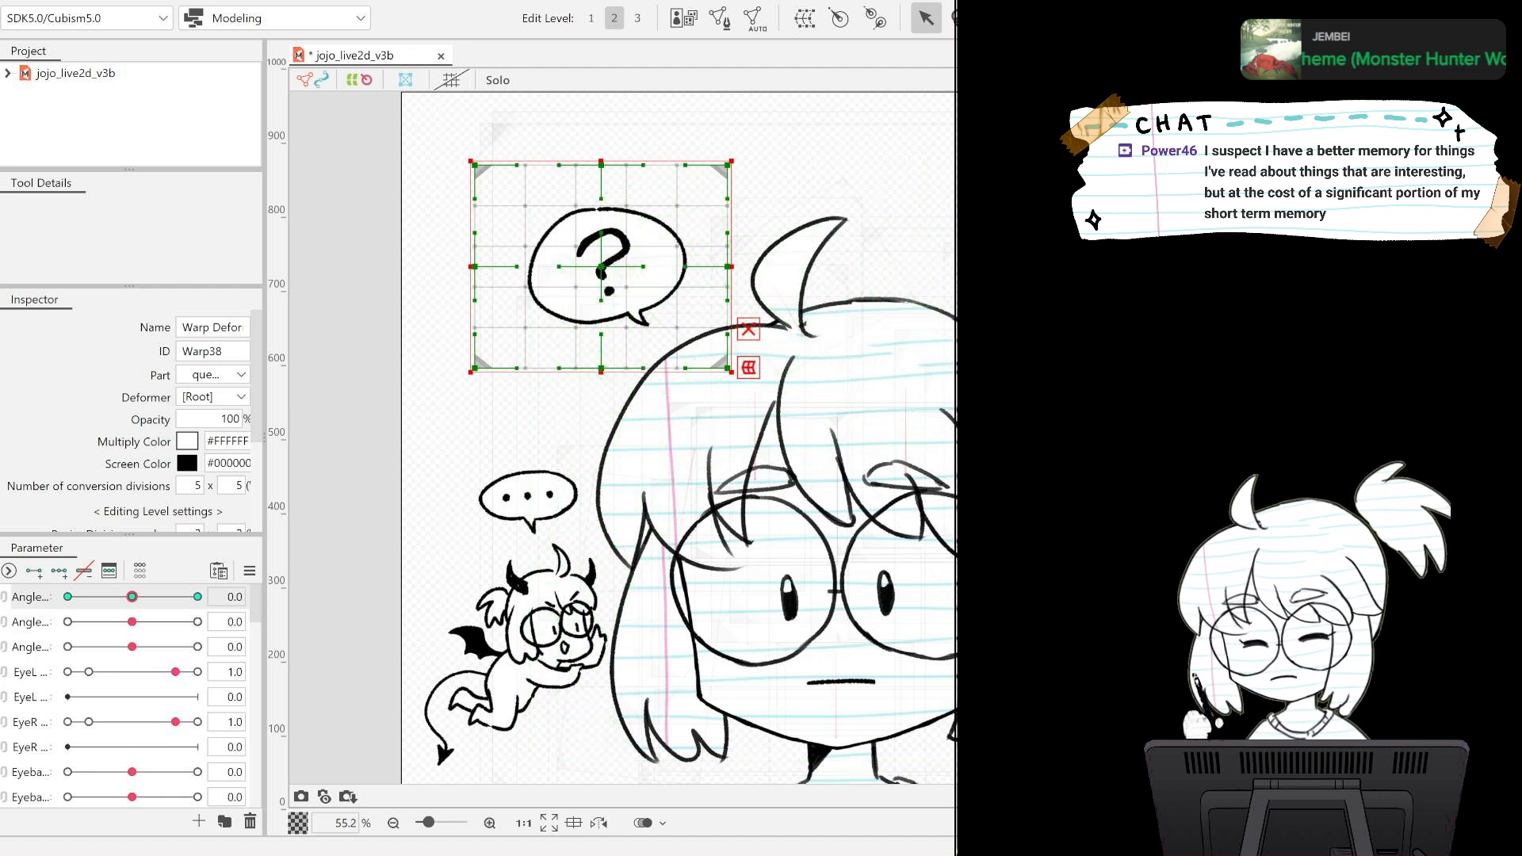
left_click(1068, 17)
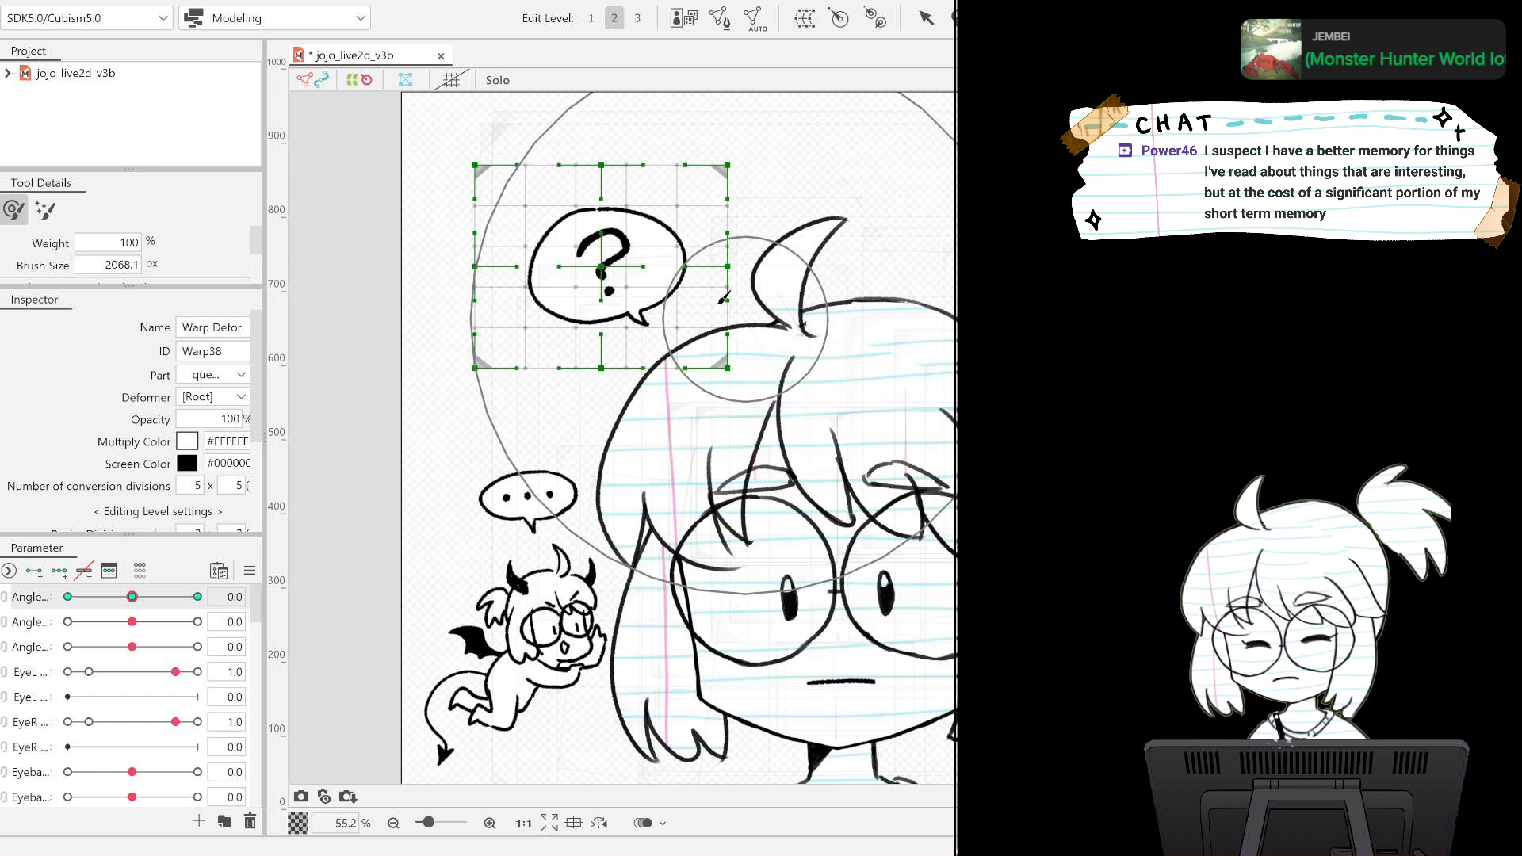
left_click_drag(131, 599, 67, 598)
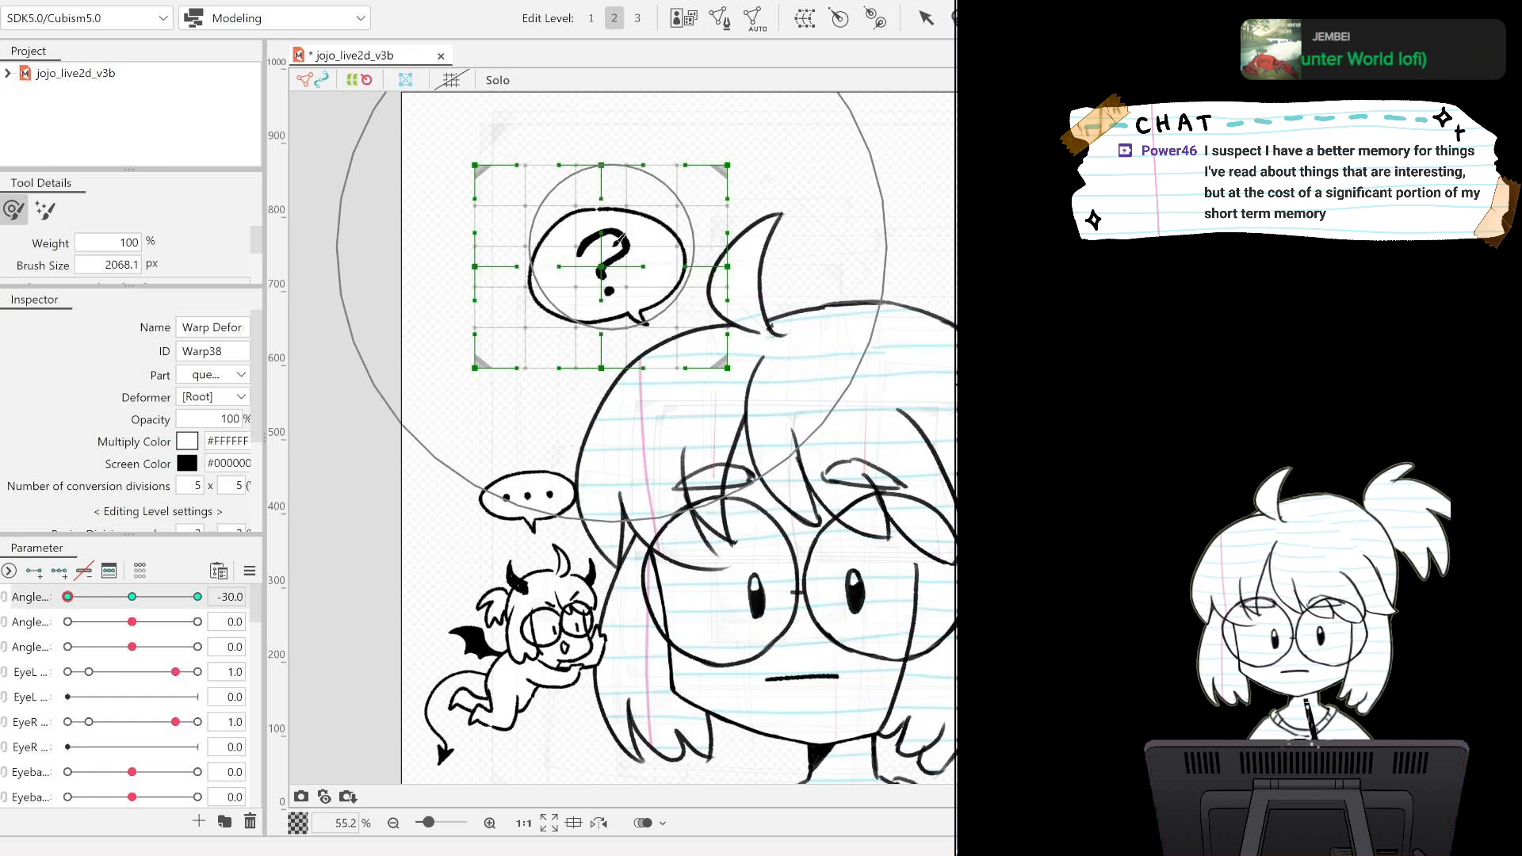
left_click_drag(609, 261, 602, 263)
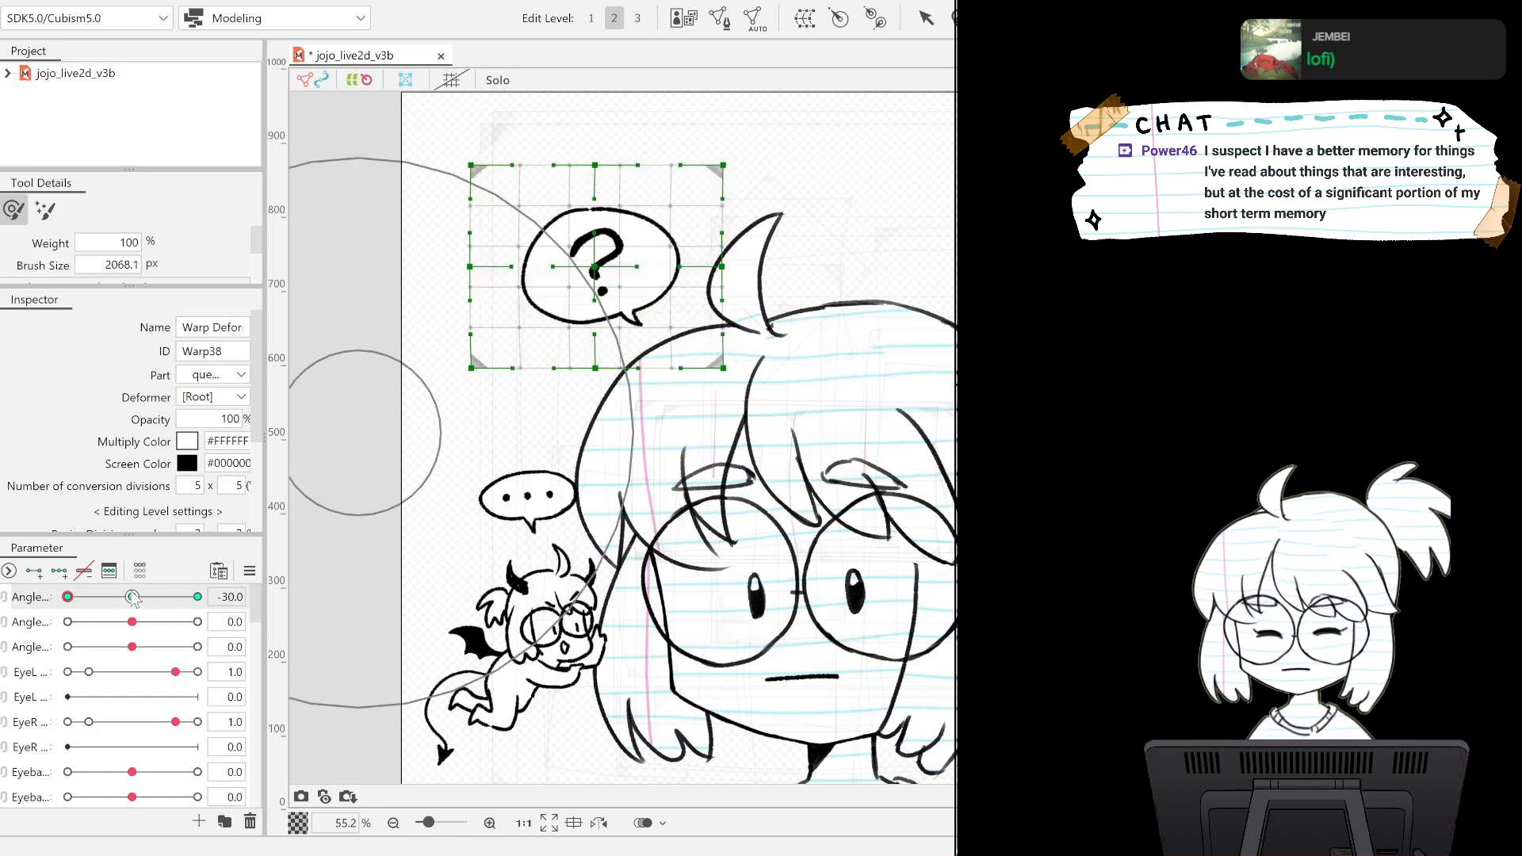
Set the first Angle parameter to 30, shift the question bubble's warp deformer slightly right with the deform brush, and return the parameter to 0.
left_click_drag(80, 599, 197, 597)
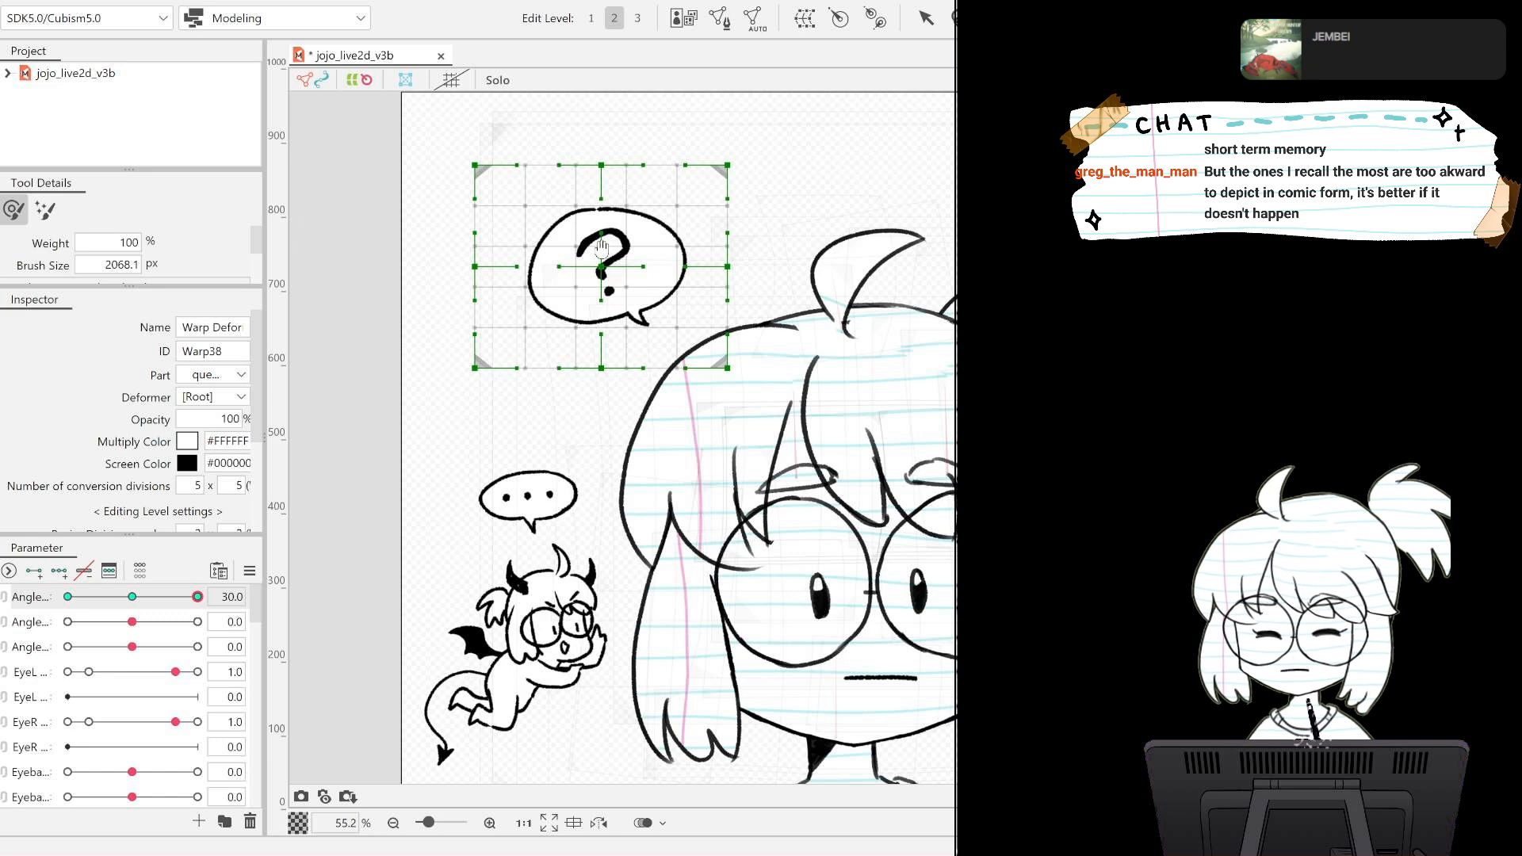
left_click_drag(602, 248, 620, 267)
mouse_move(197, 597)
left_mouse_down()
mouse_move(87, 600)
mouse_move(132, 601)
left_mouse_up()
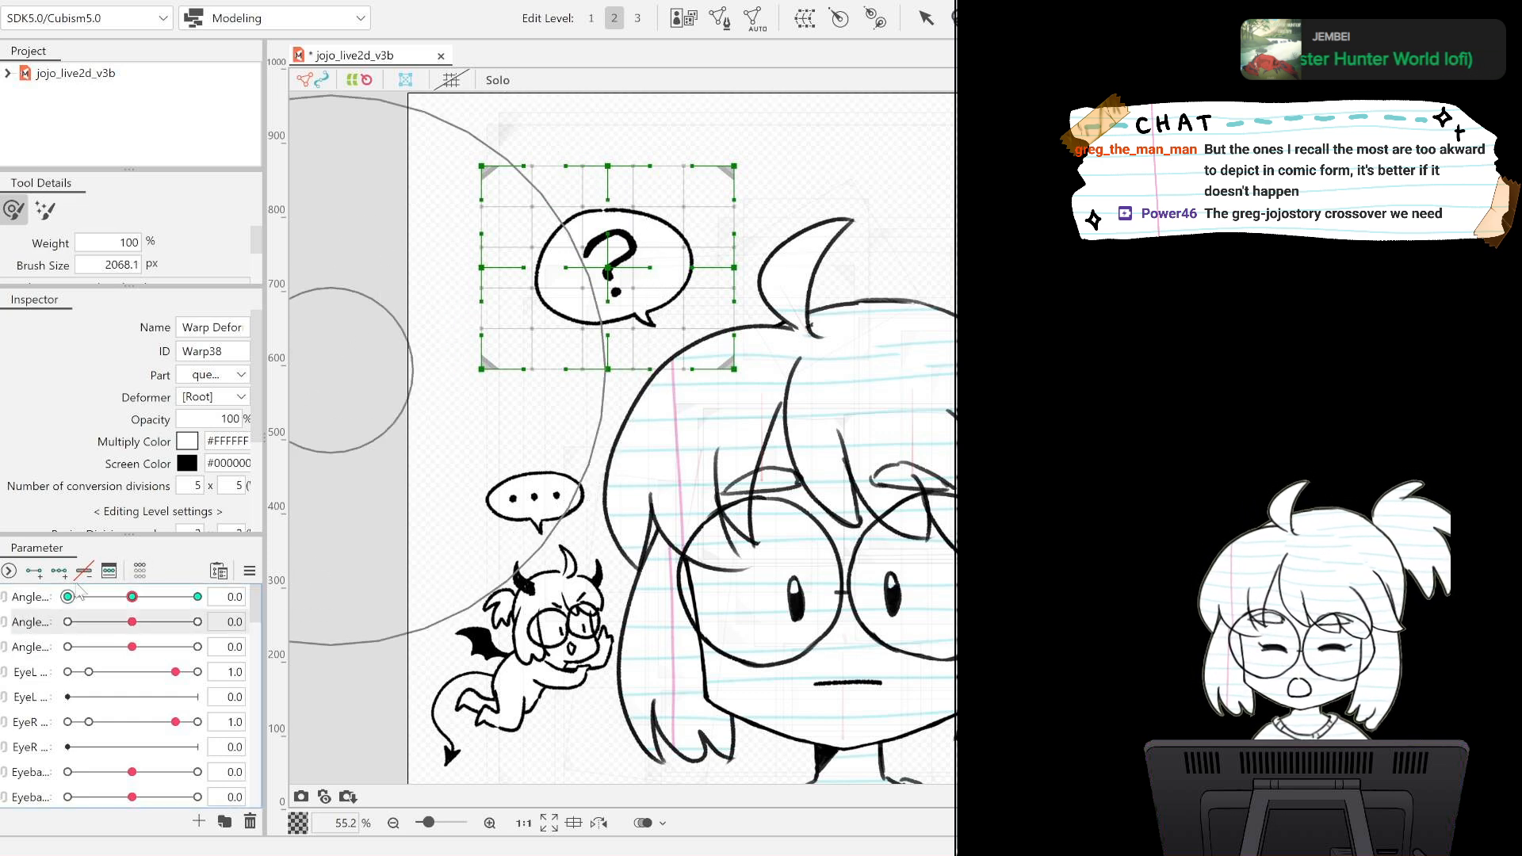
Add three keys on the second Angle parameter and, at -30, shift the question bubble's warp deformer slightly down.
left_click(59, 570)
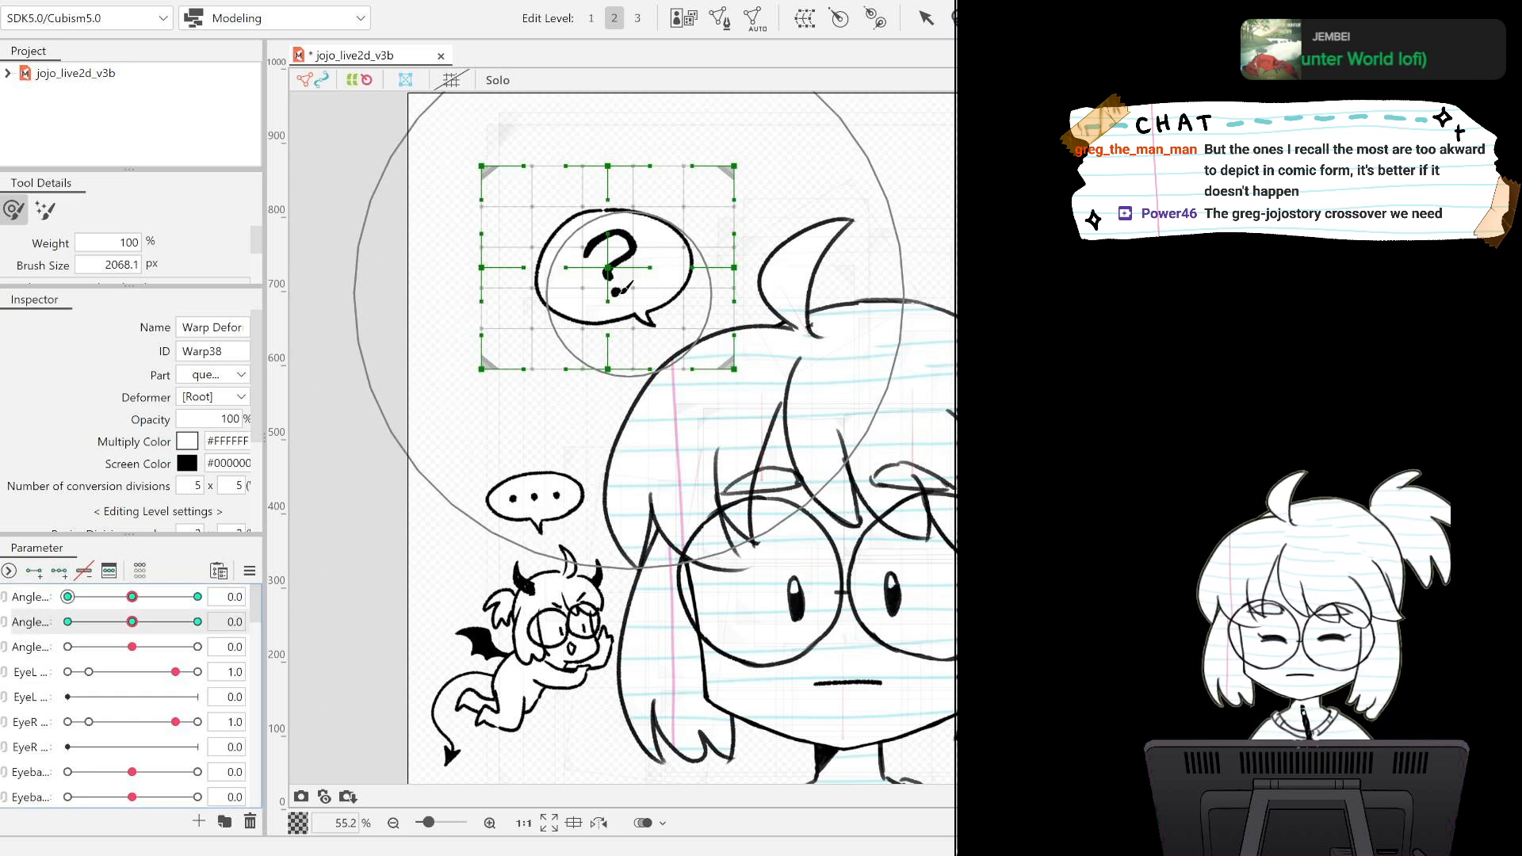
left_click_drag(132, 621, 65, 626)
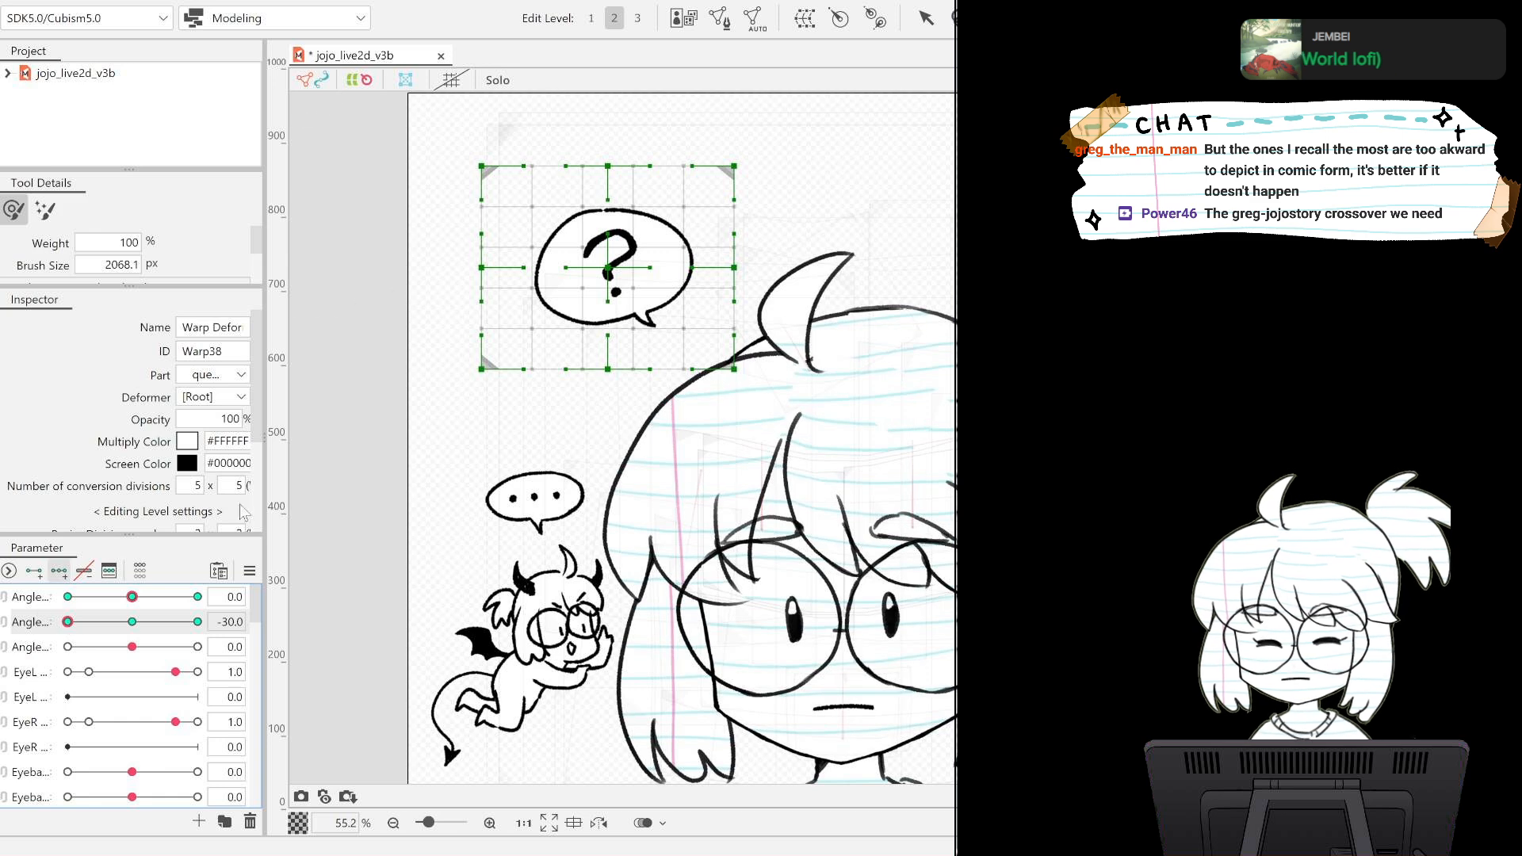
left_click_drag(622, 258, 607, 279)
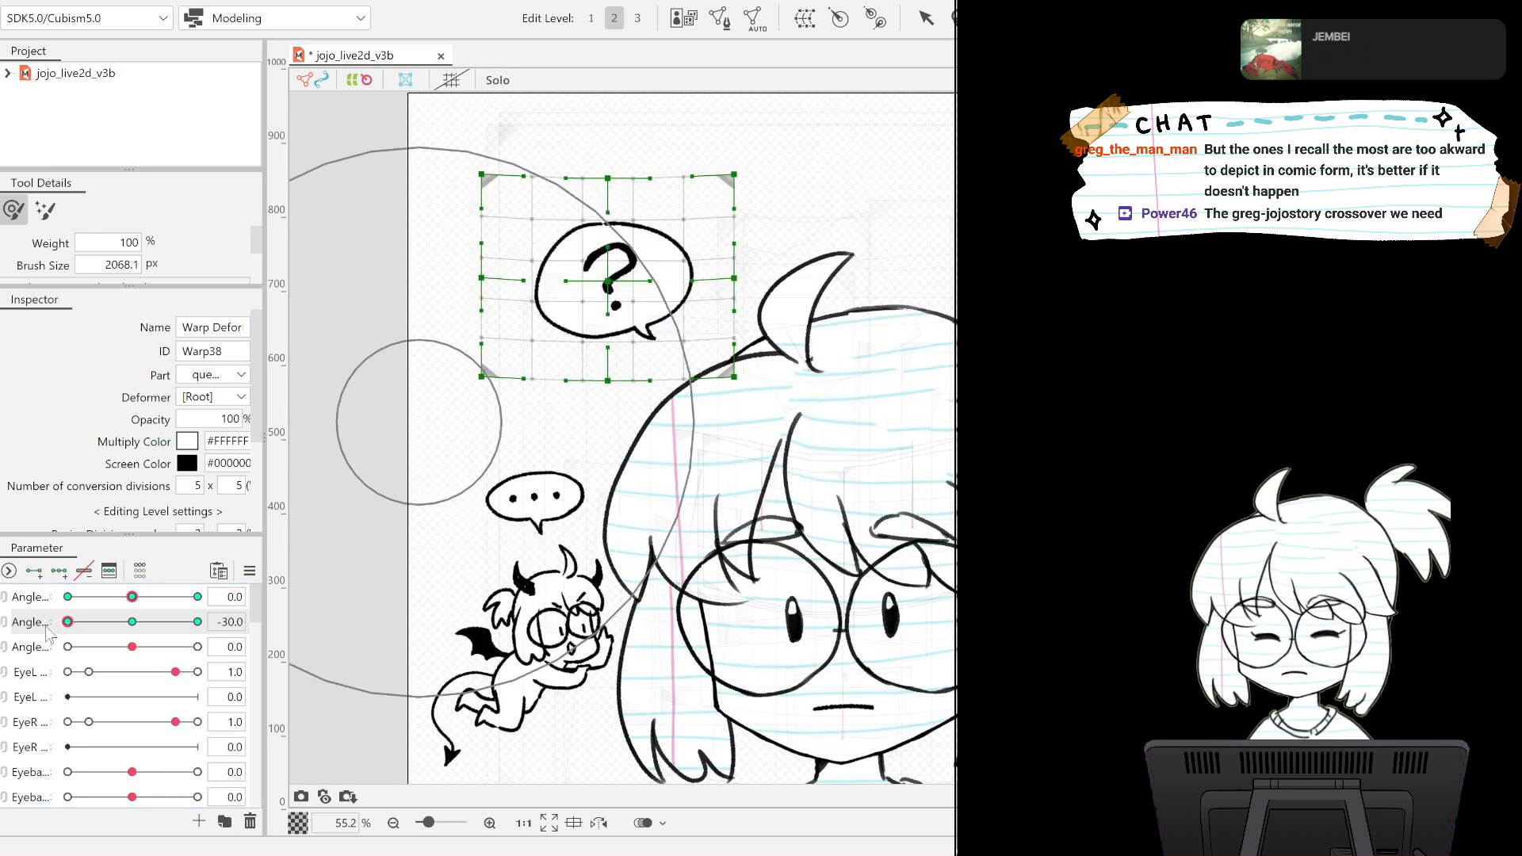
Shift the question bubble's warp deformer slightly up at 30 on the second Angle parameter, and recombine both Angle parameters, resetting them to 0.
left_click_drag(67, 622, 197, 622)
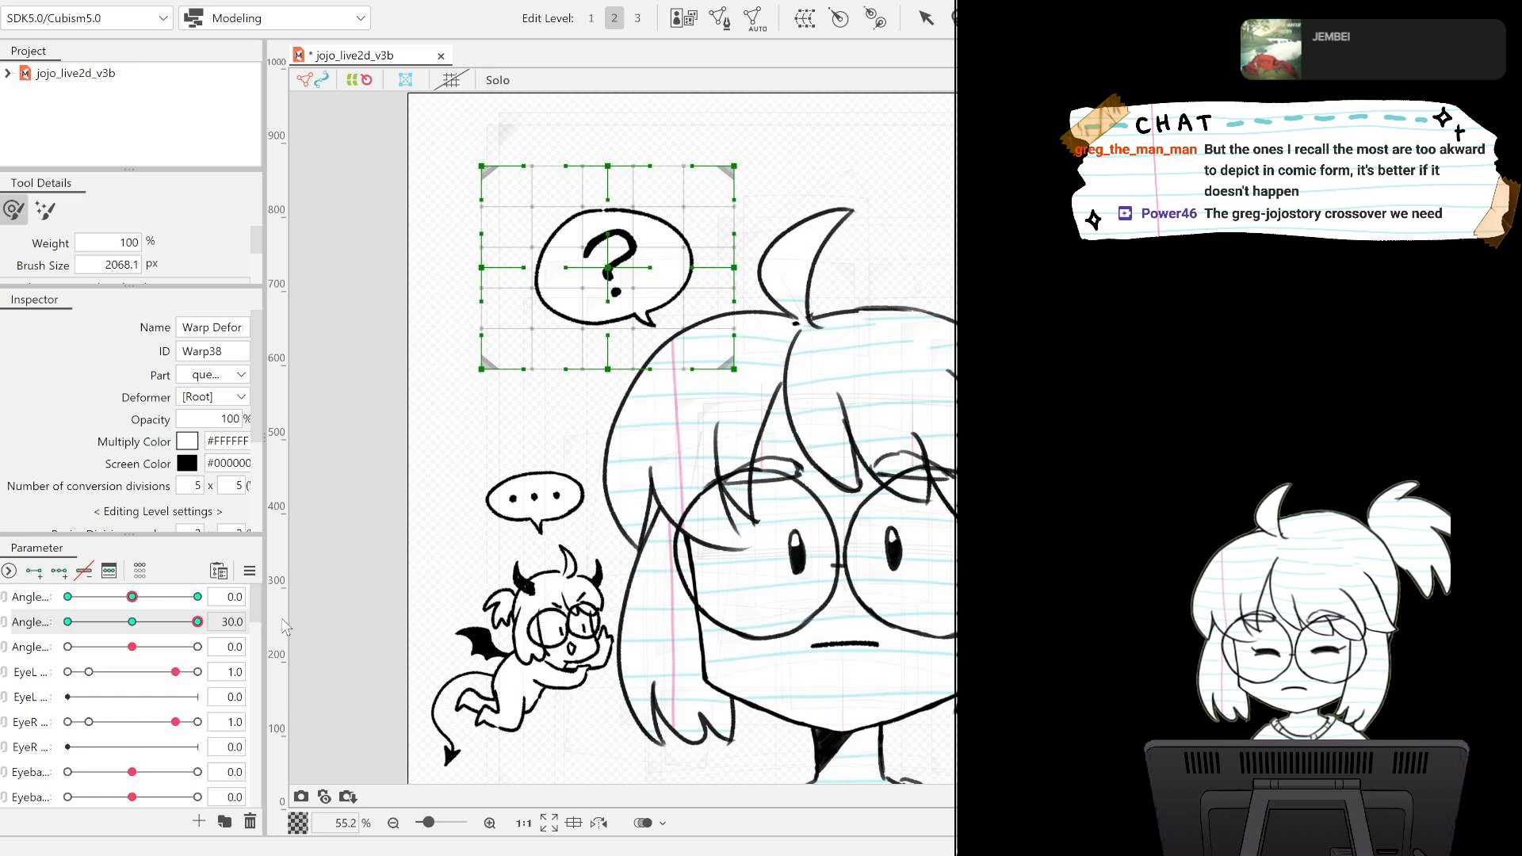
left_click_drag(617, 279, 614, 267)
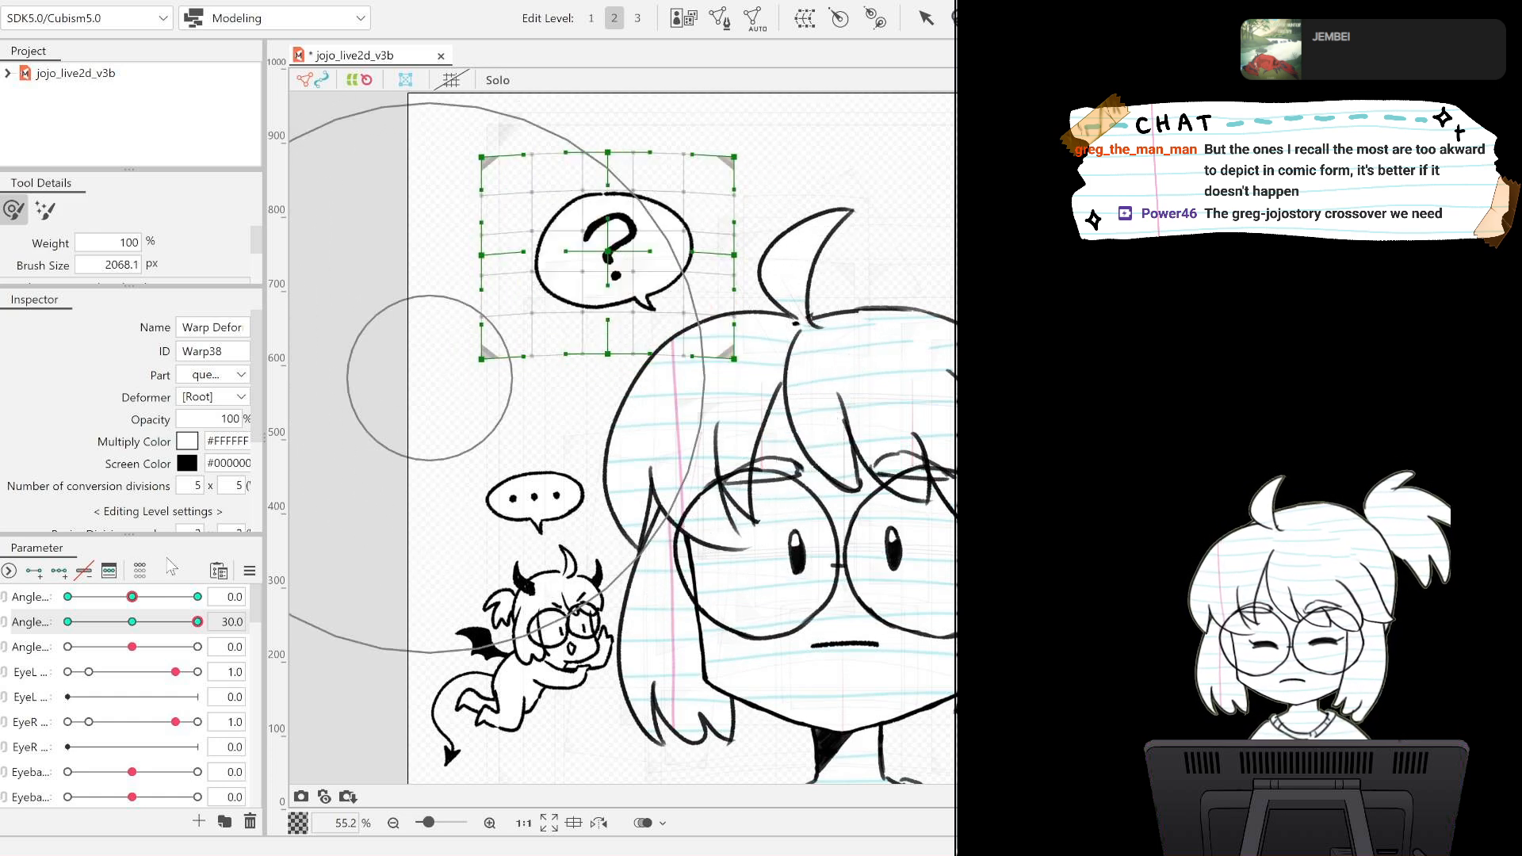
left_click(4, 608)
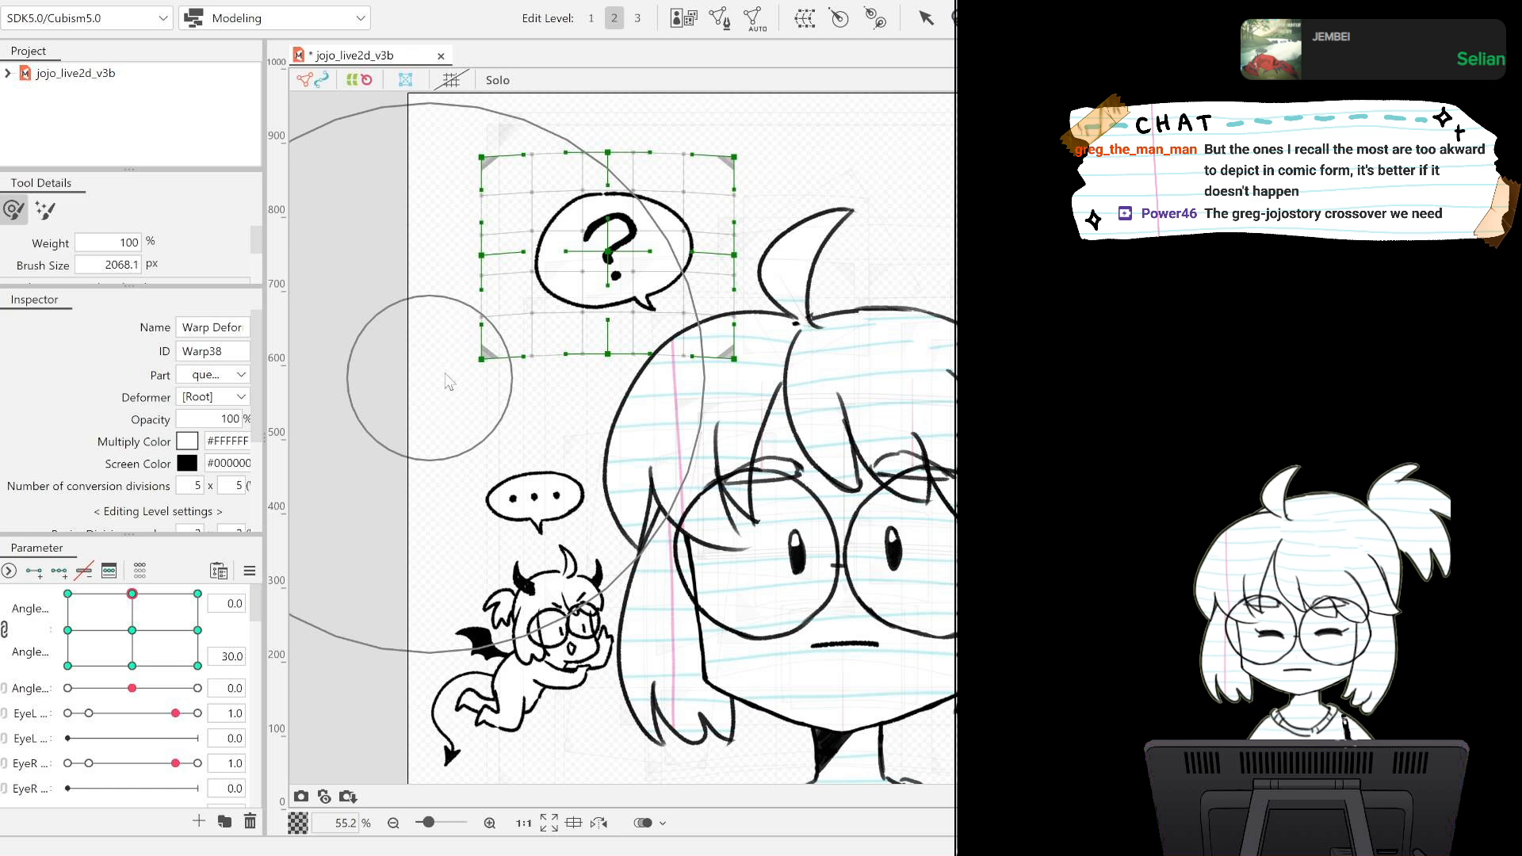
left_click(132, 630)
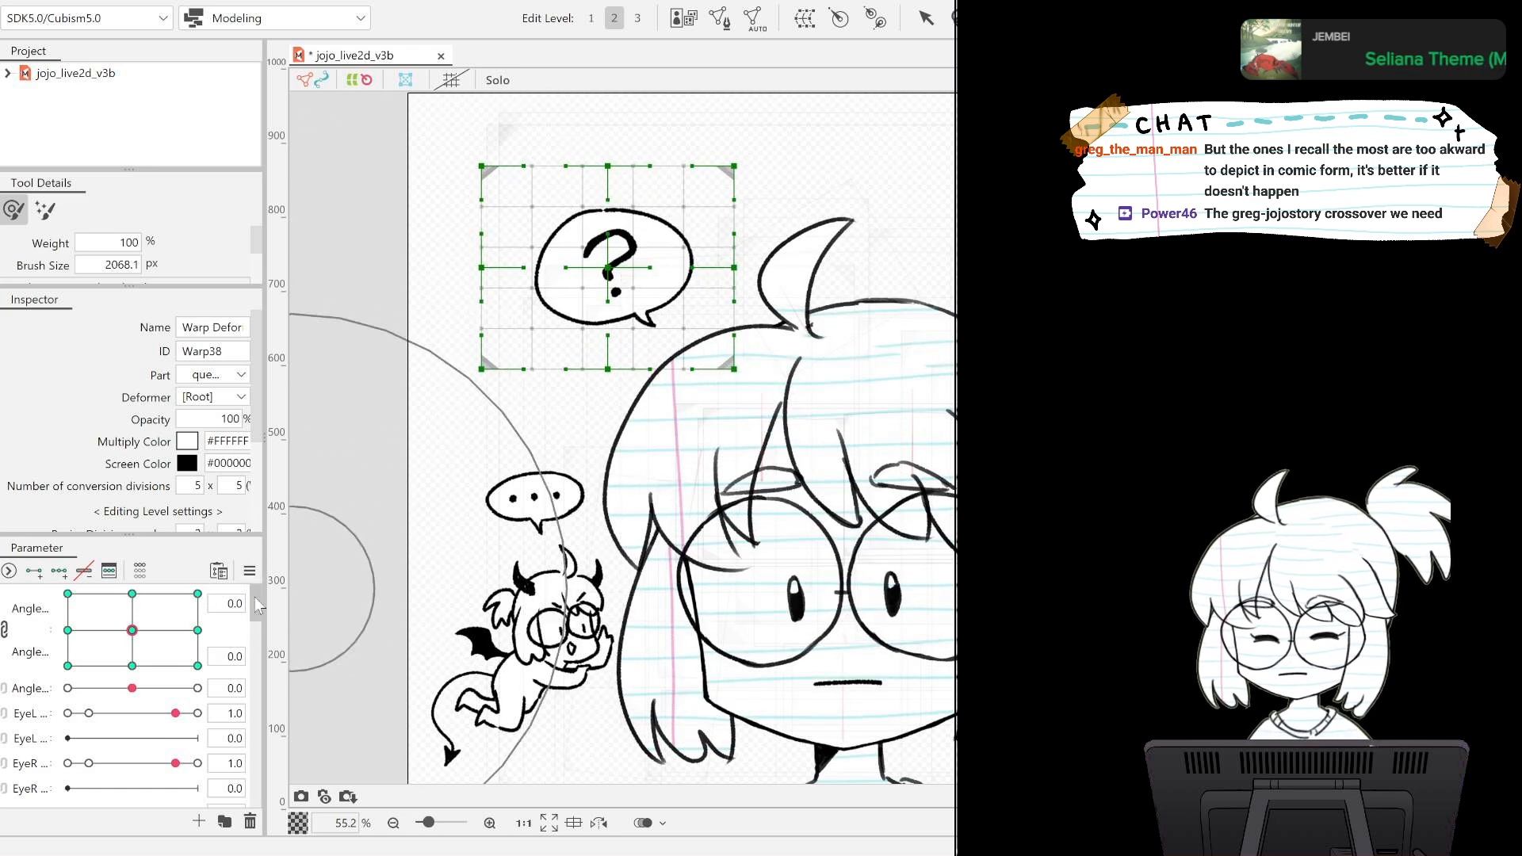
Preview the question bubble's movement with the head across the combined Angle parameters, clear the selection, and return both values to 0.
left_click_drag(132, 630, 143, 600)
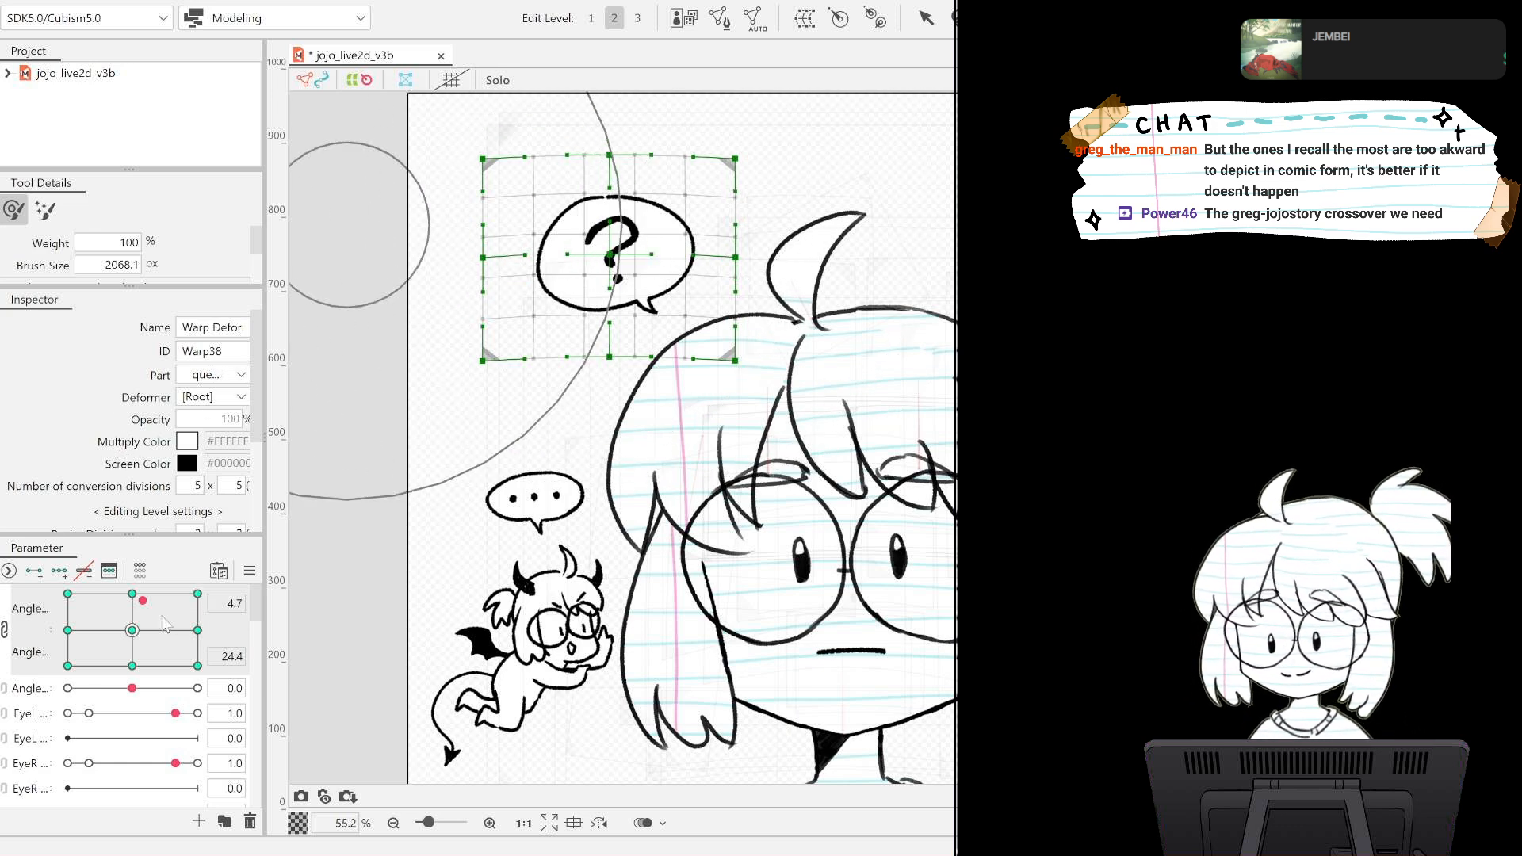
mouse_move(138, 618)
left_mouse_down()
mouse_move(119, 634)
mouse_move(160, 604)
mouse_move(137, 618)
left_mouse_up()
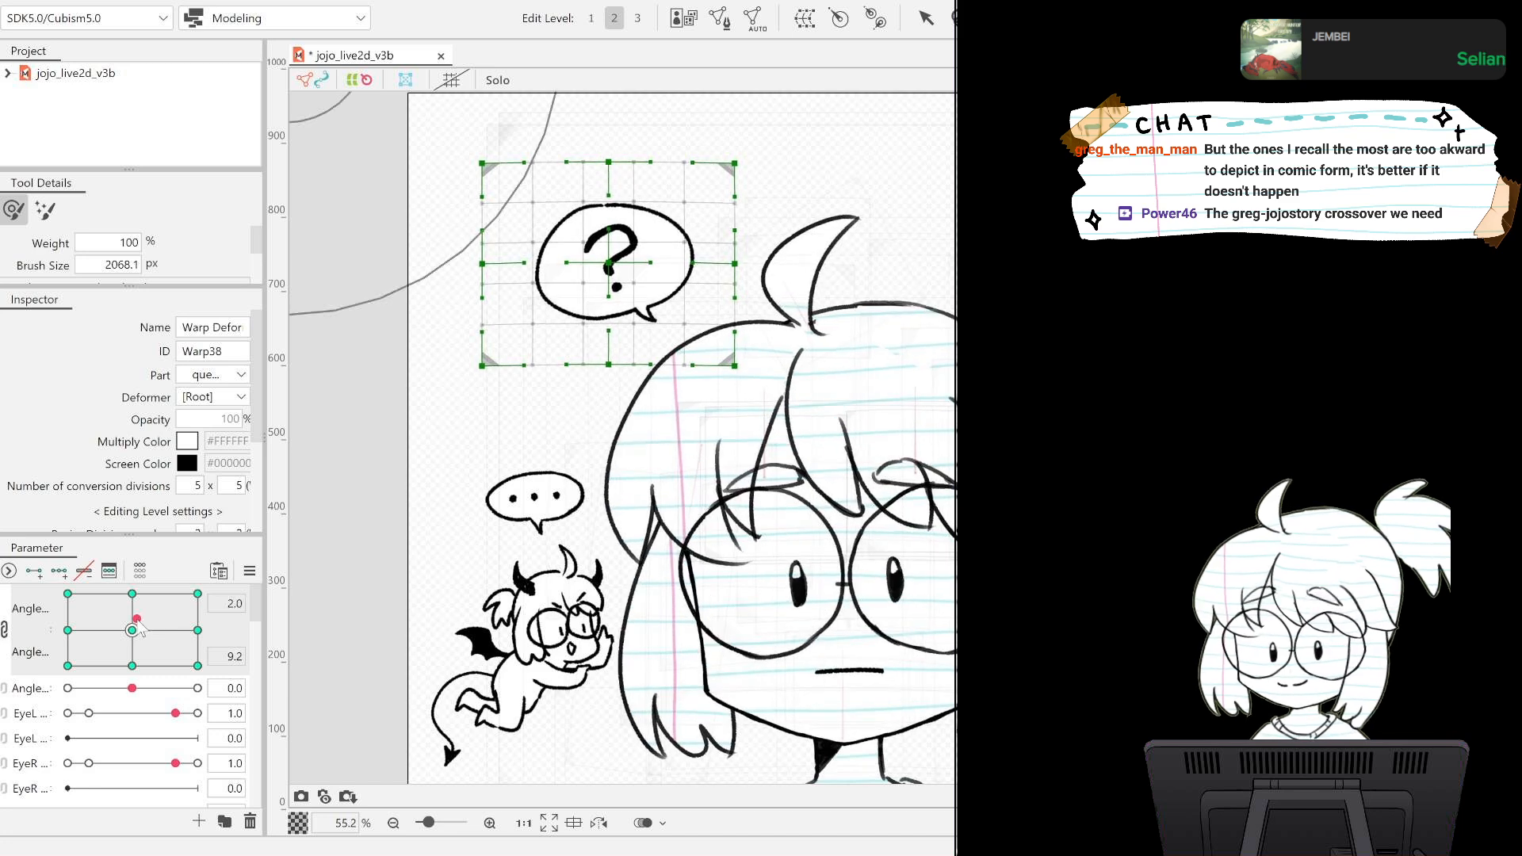
scroll(610, 469, "down", 5)
scroll(609, 474, "up", 3)
scroll(609, 474, "down", 1)
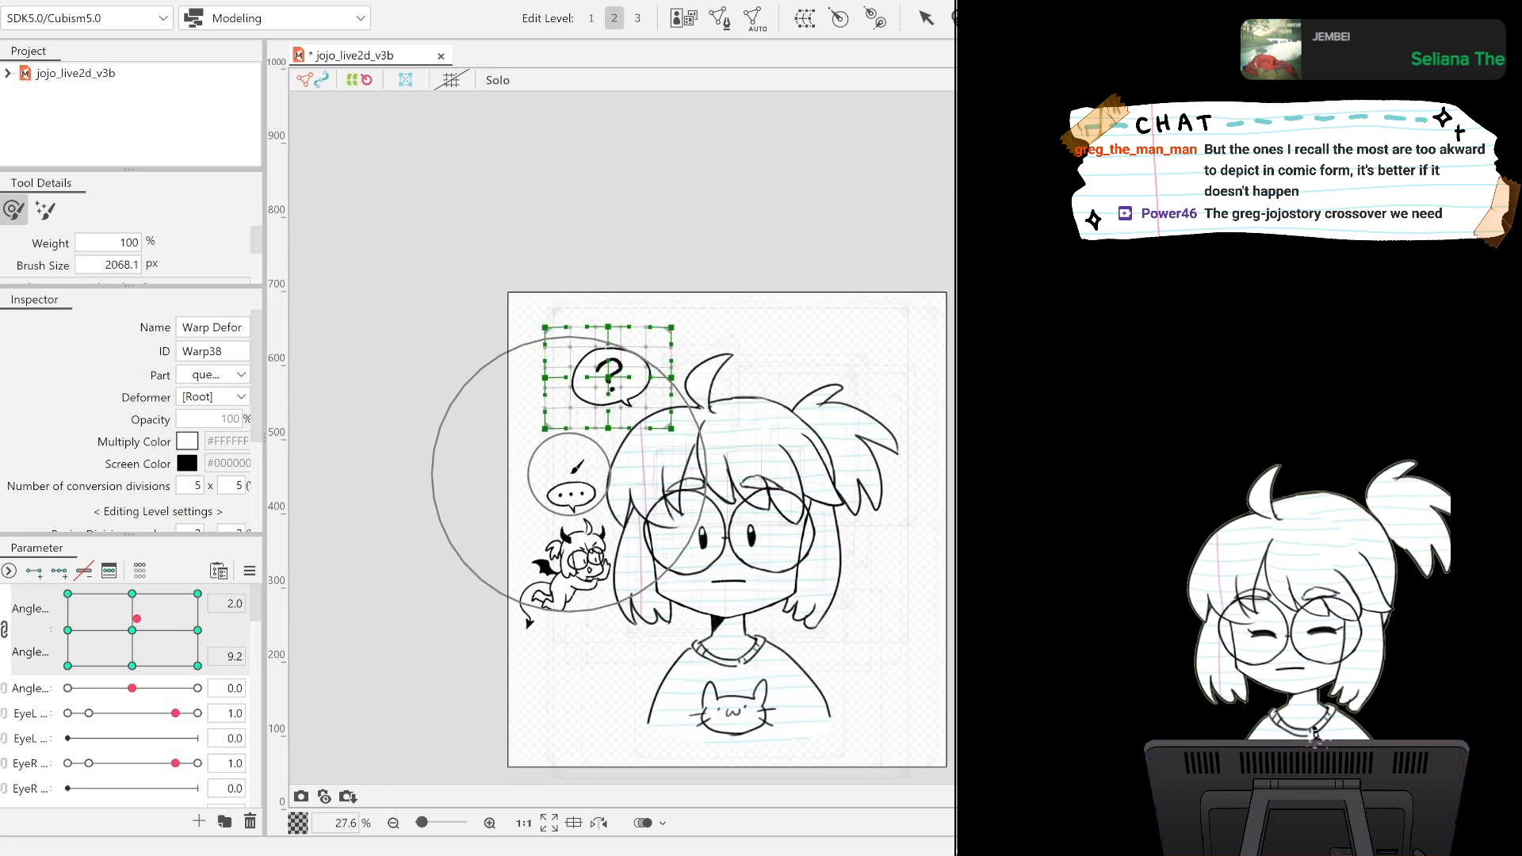
left_click_drag(943, 525, 930, 435)
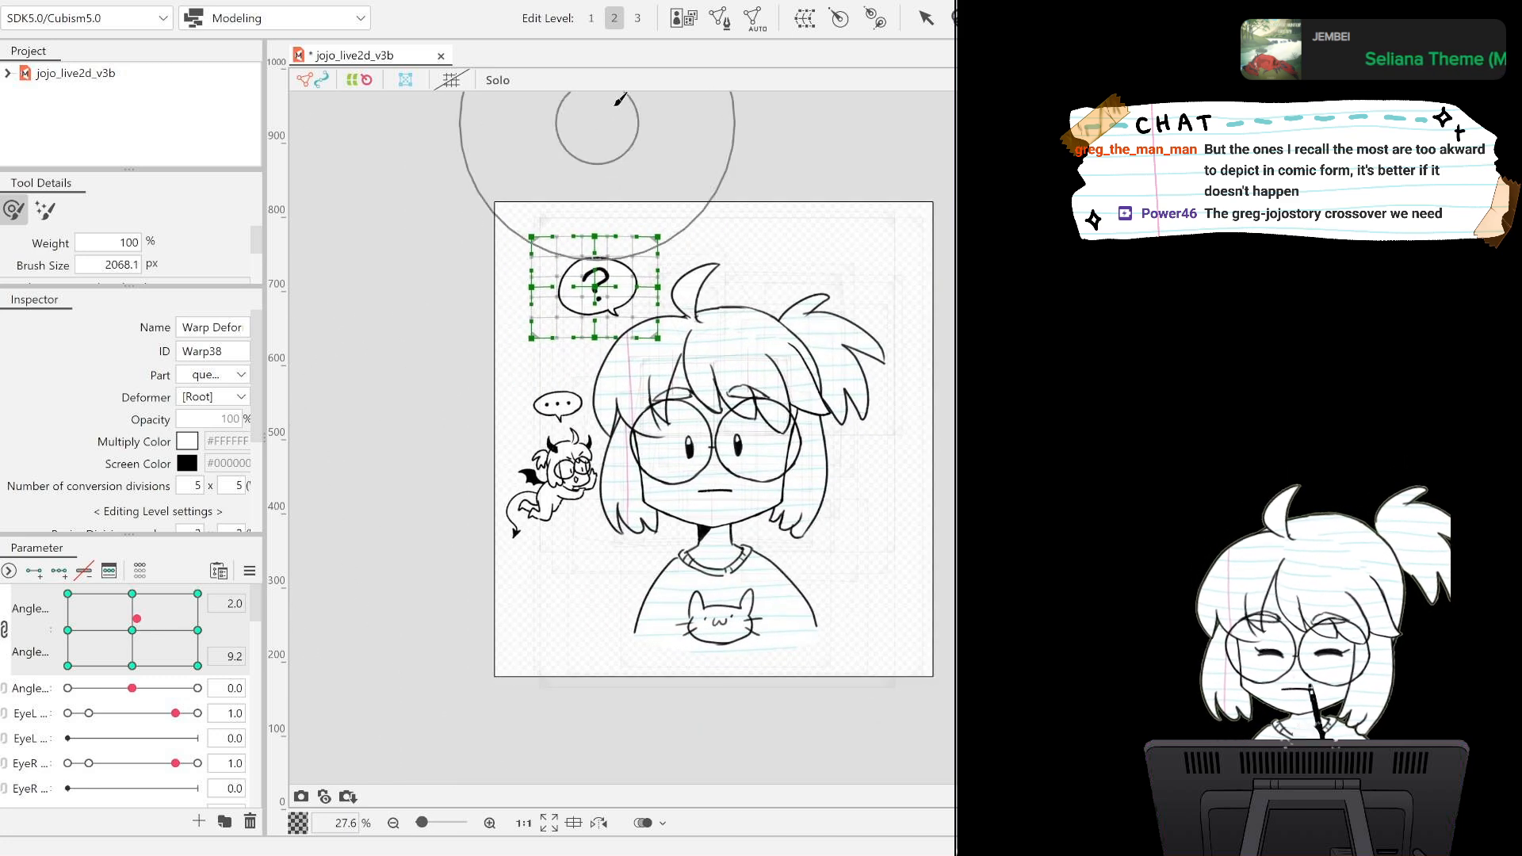
left_click(922, 19)
left_click(907, 165)
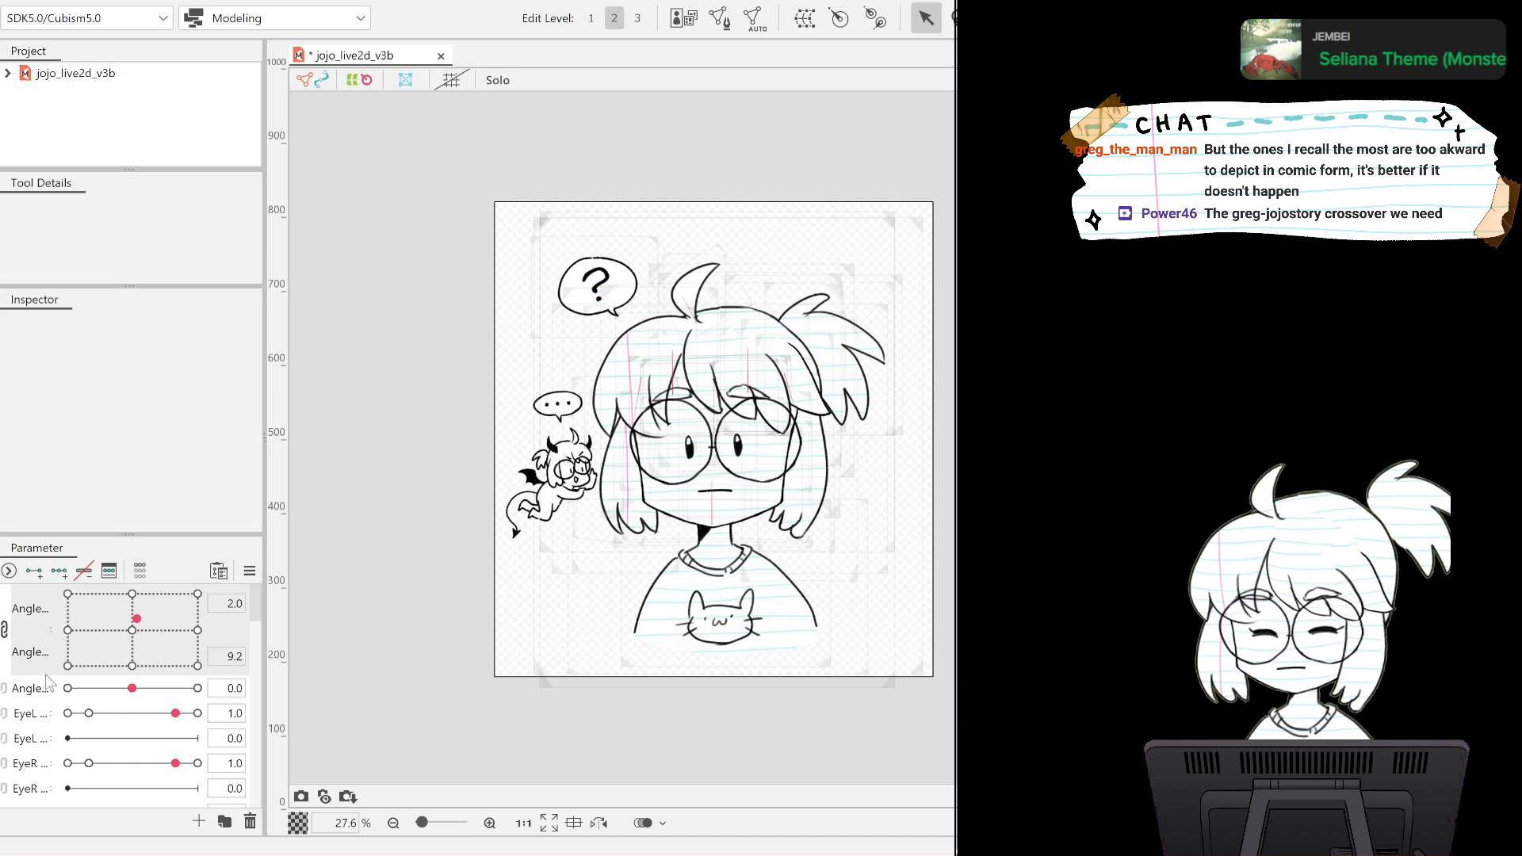
mouse_move(138, 618)
left_mouse_down()
mouse_move(206, 585)
mouse_move(89, 596)
mouse_move(123, 628)
left_mouse_up()
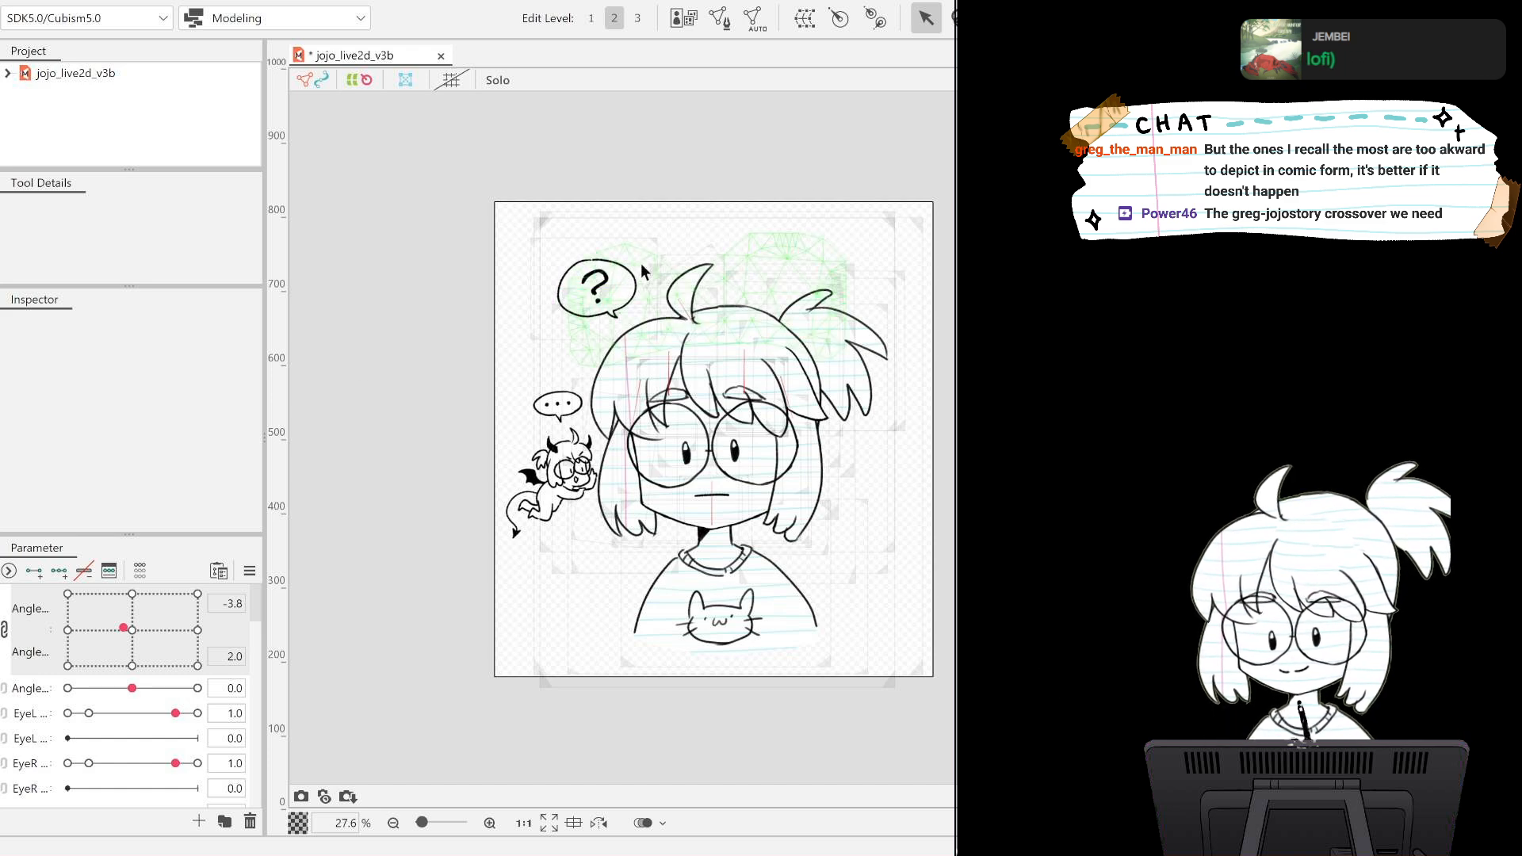
scroll(640, 263, "up", 5)
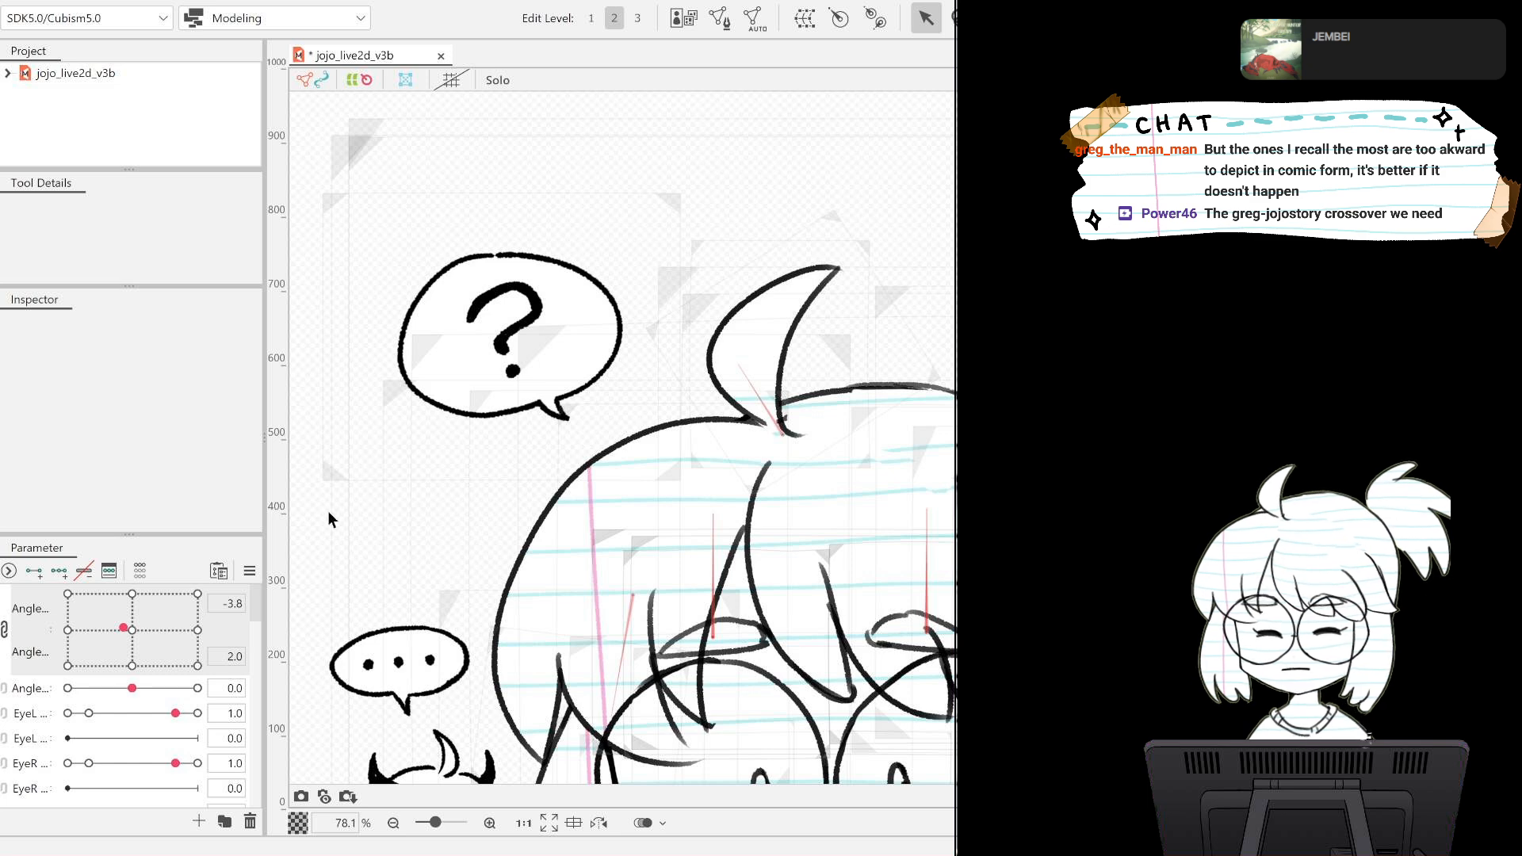
key("ctrl+z")
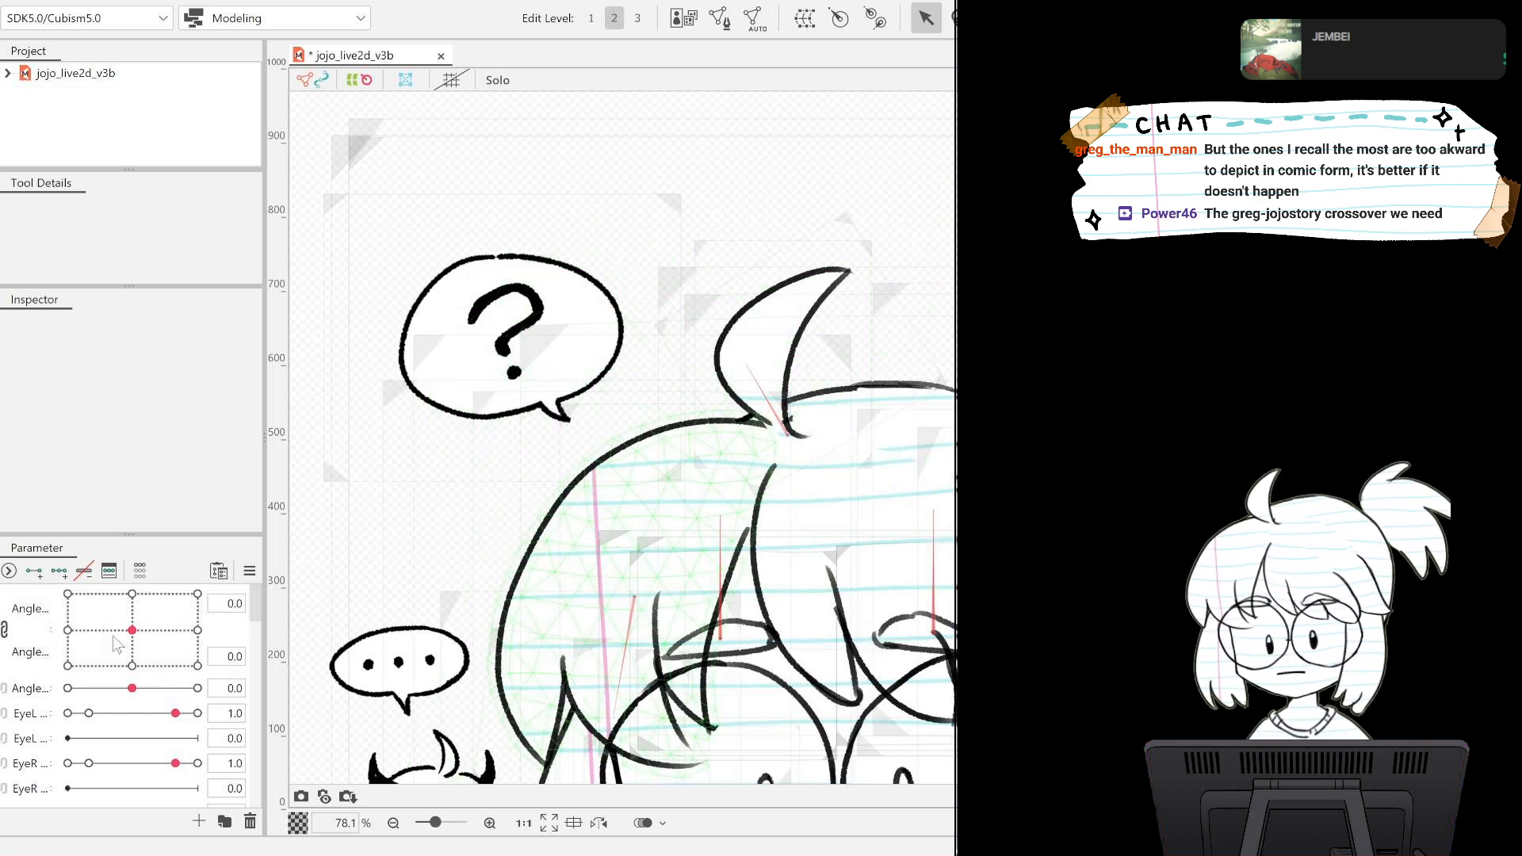
Widen the parameter list and its name column, and create a second Devil Question parameter at the end of the list.
scroll(254, 642, "down", 10)
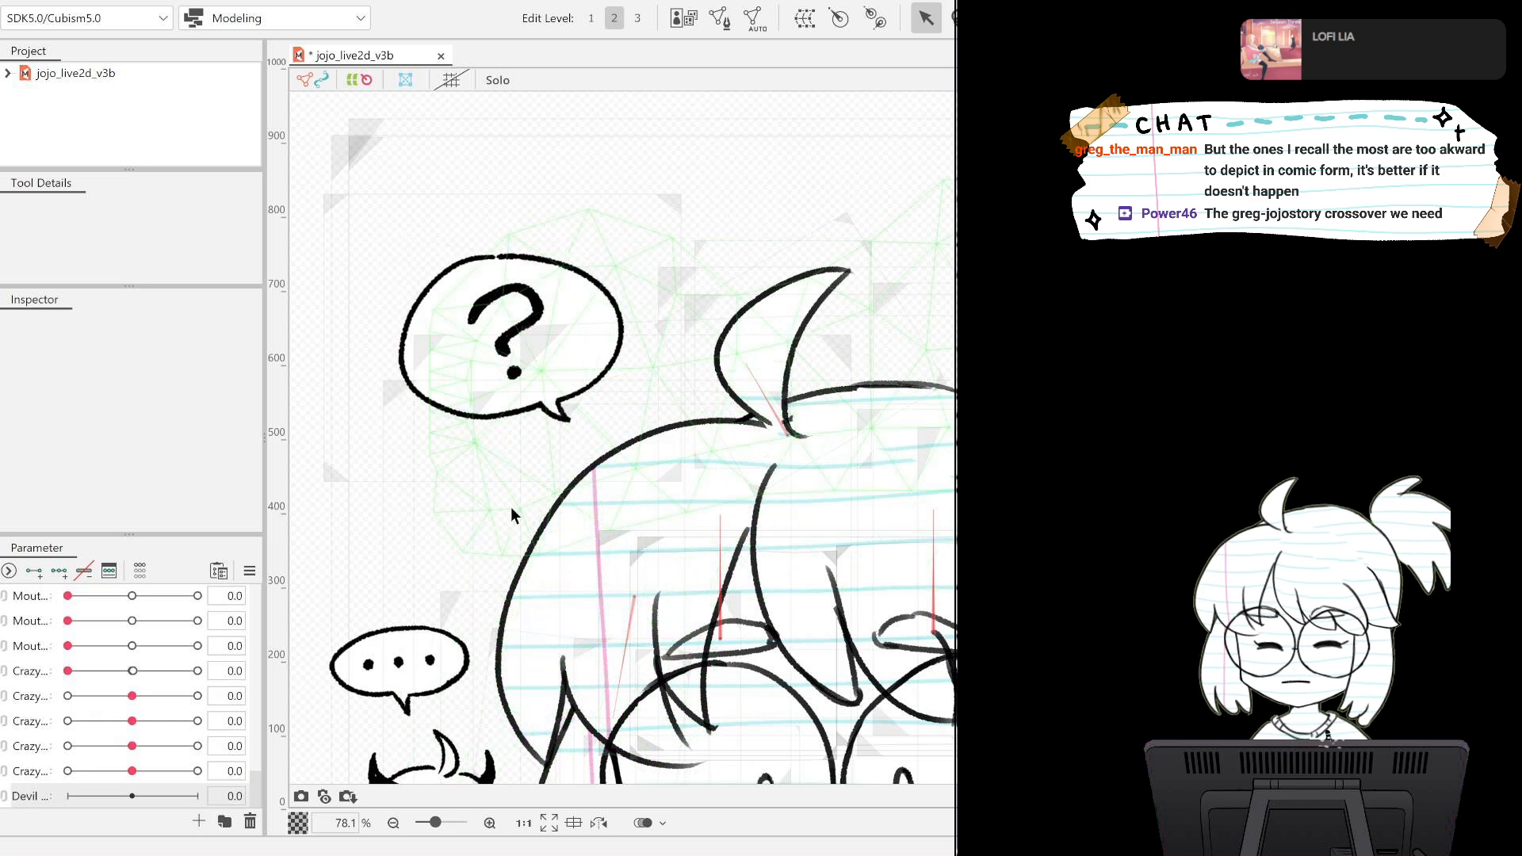
scroll(510, 504, "down", 5)
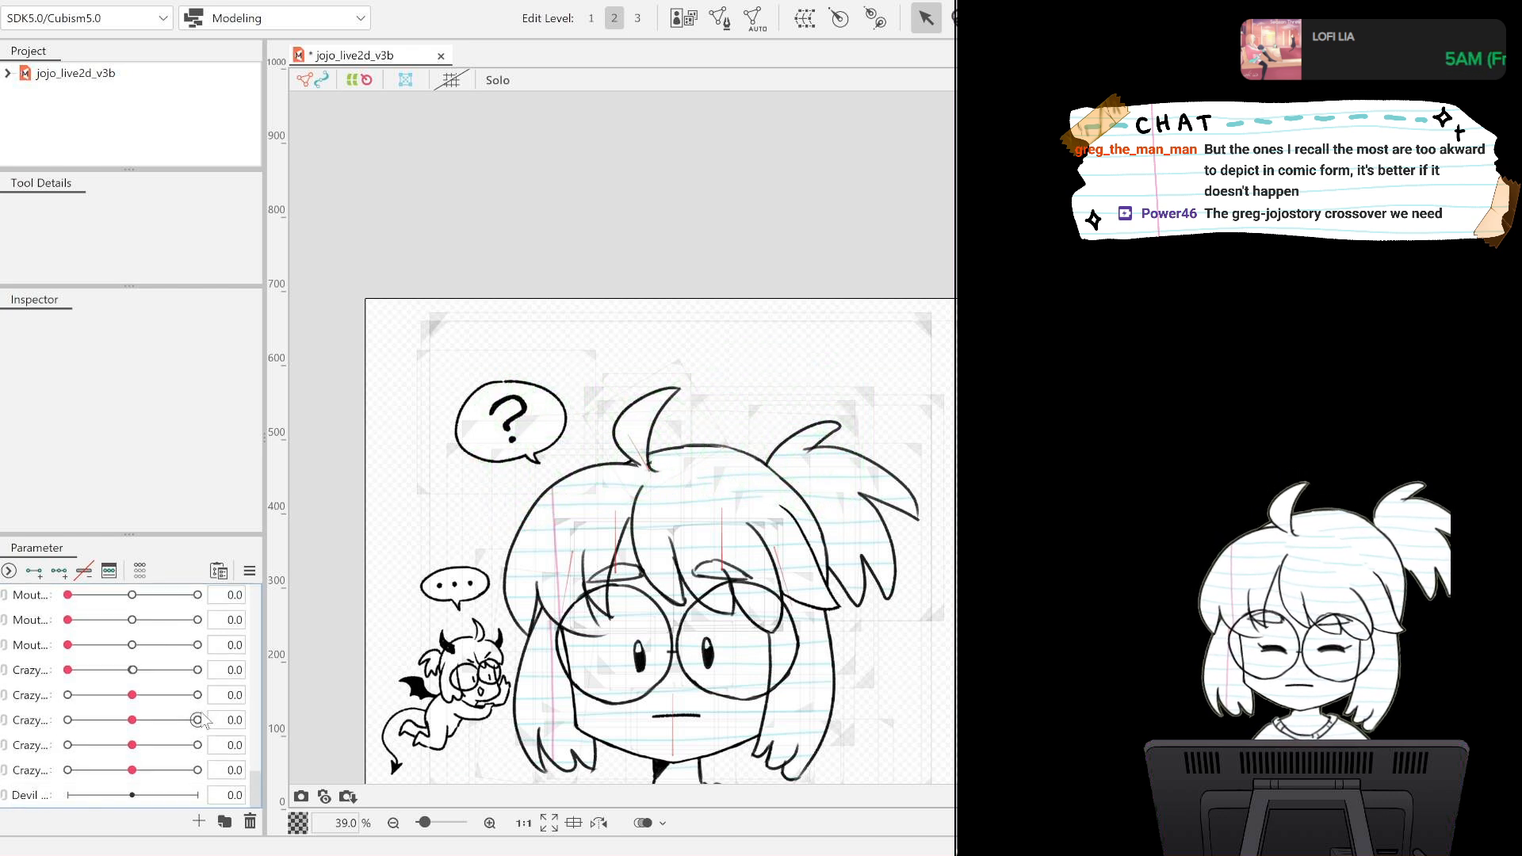
left_click_drag(264, 692, 346, 686)
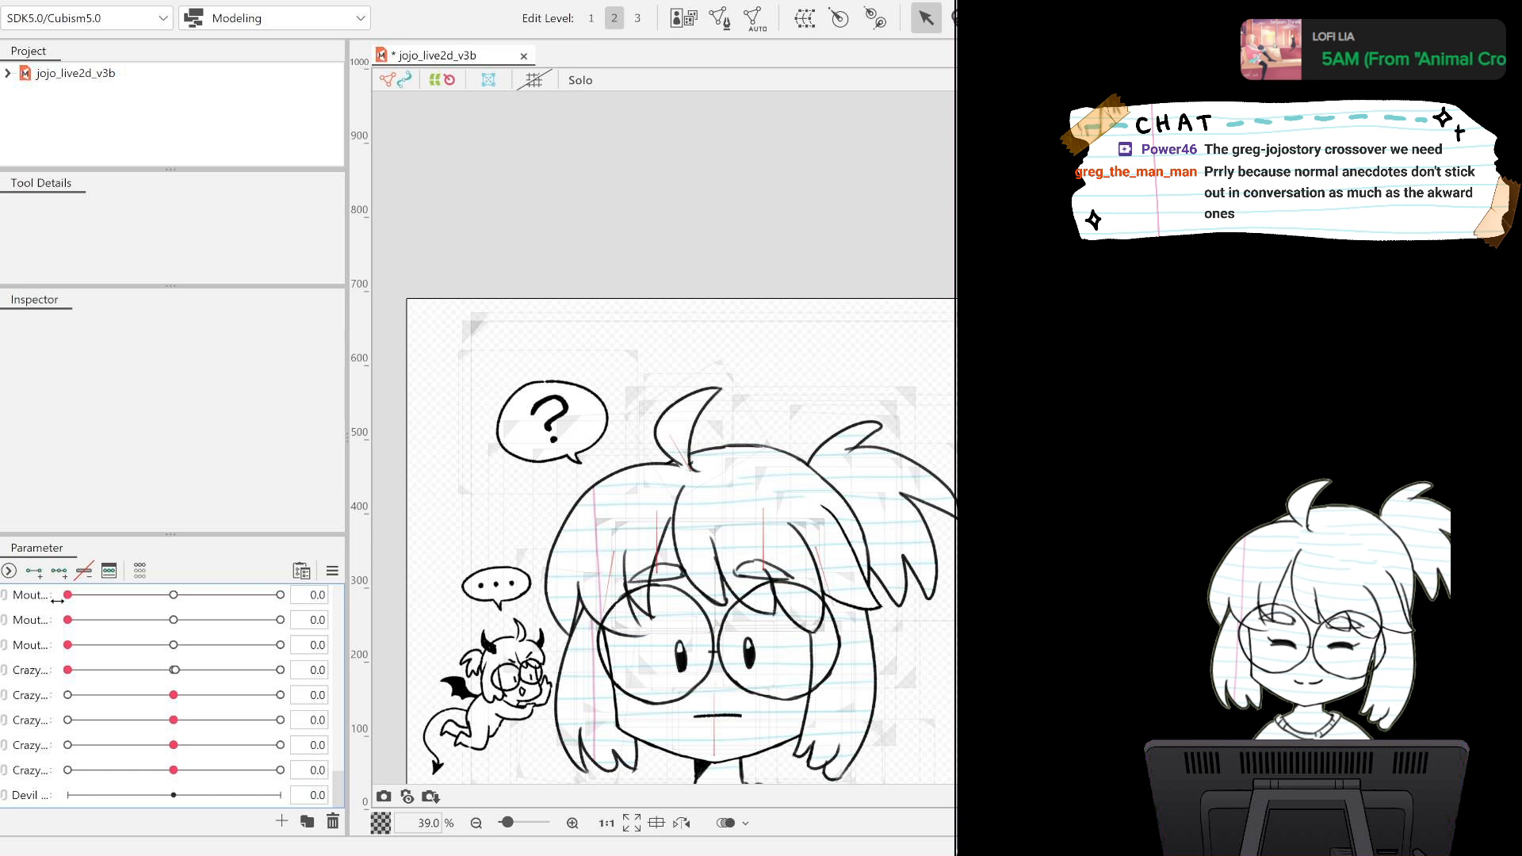
left_click_drag(51, 601, 110, 602)
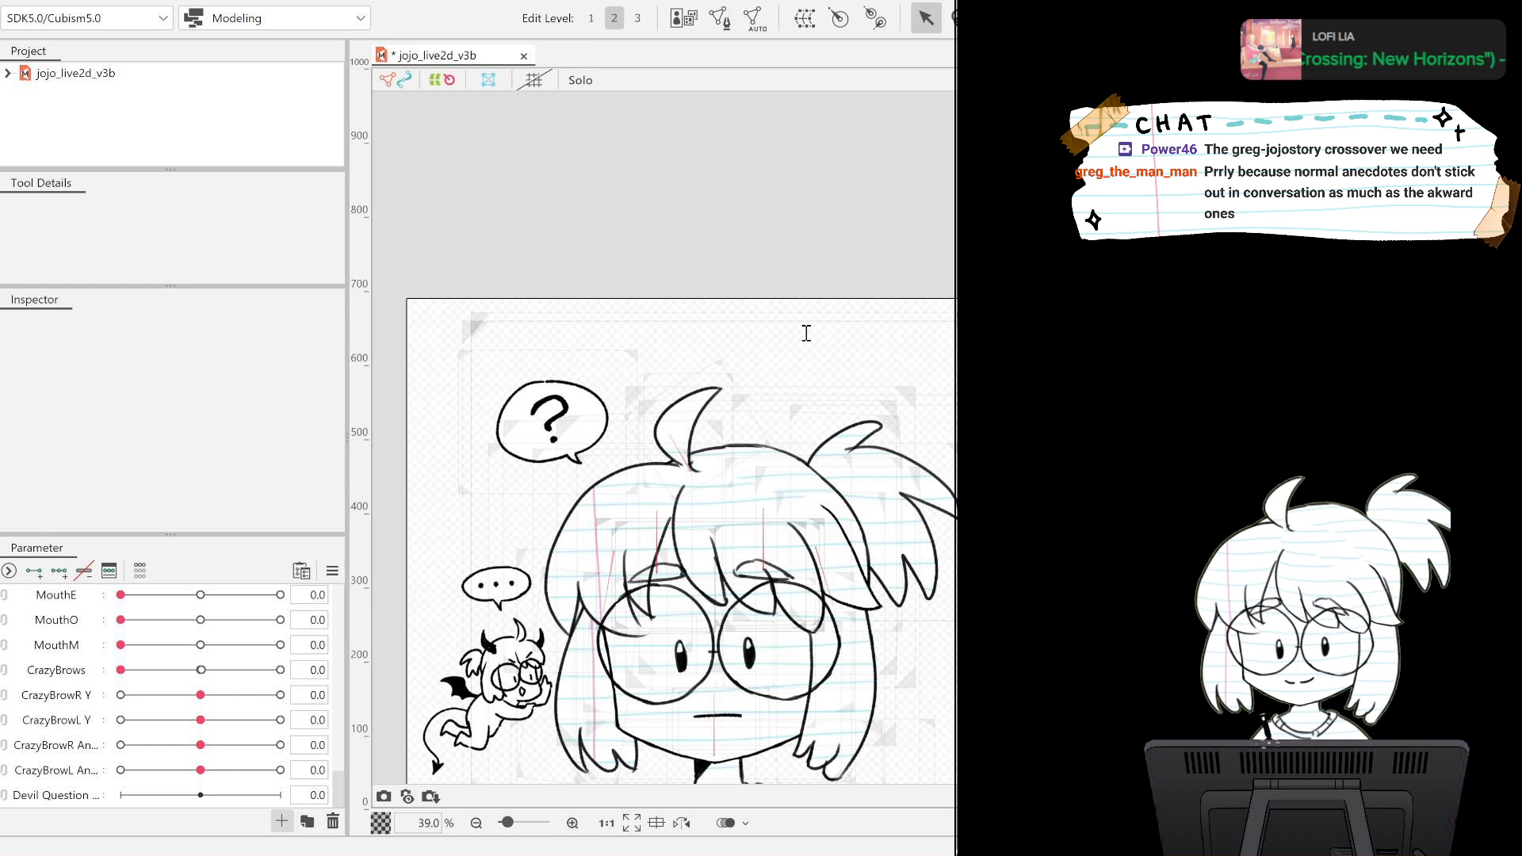
key("Return")
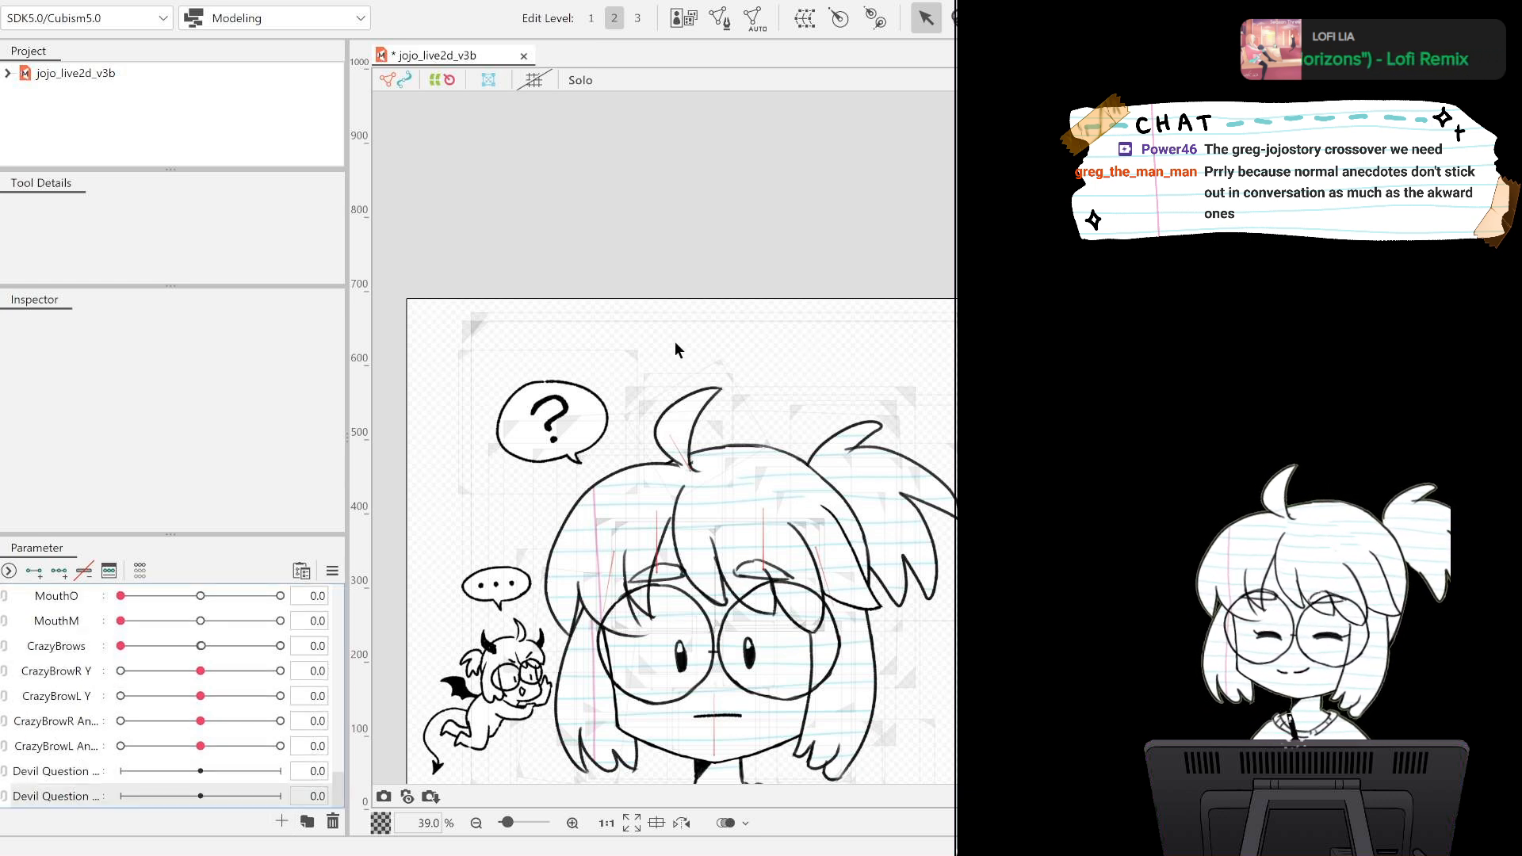
Select the upper Devil Question parameter and the question bubble's Layer 11 mesh.
left_click(50, 771)
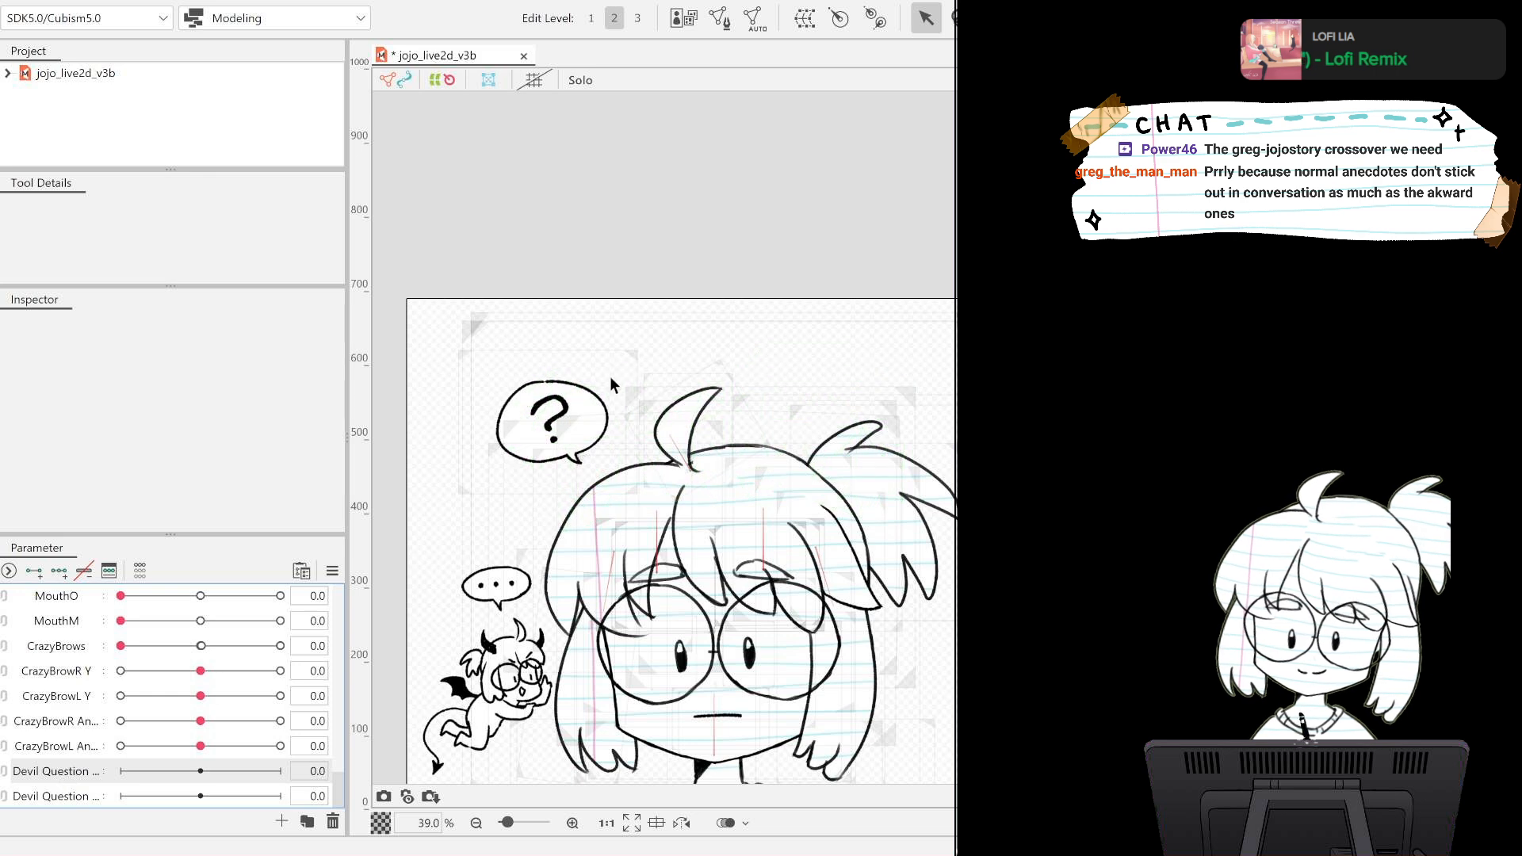
scroll(539, 431, "up", 8)
scroll(539, 430, "down", 3)
scroll(539, 428, "up", 1)
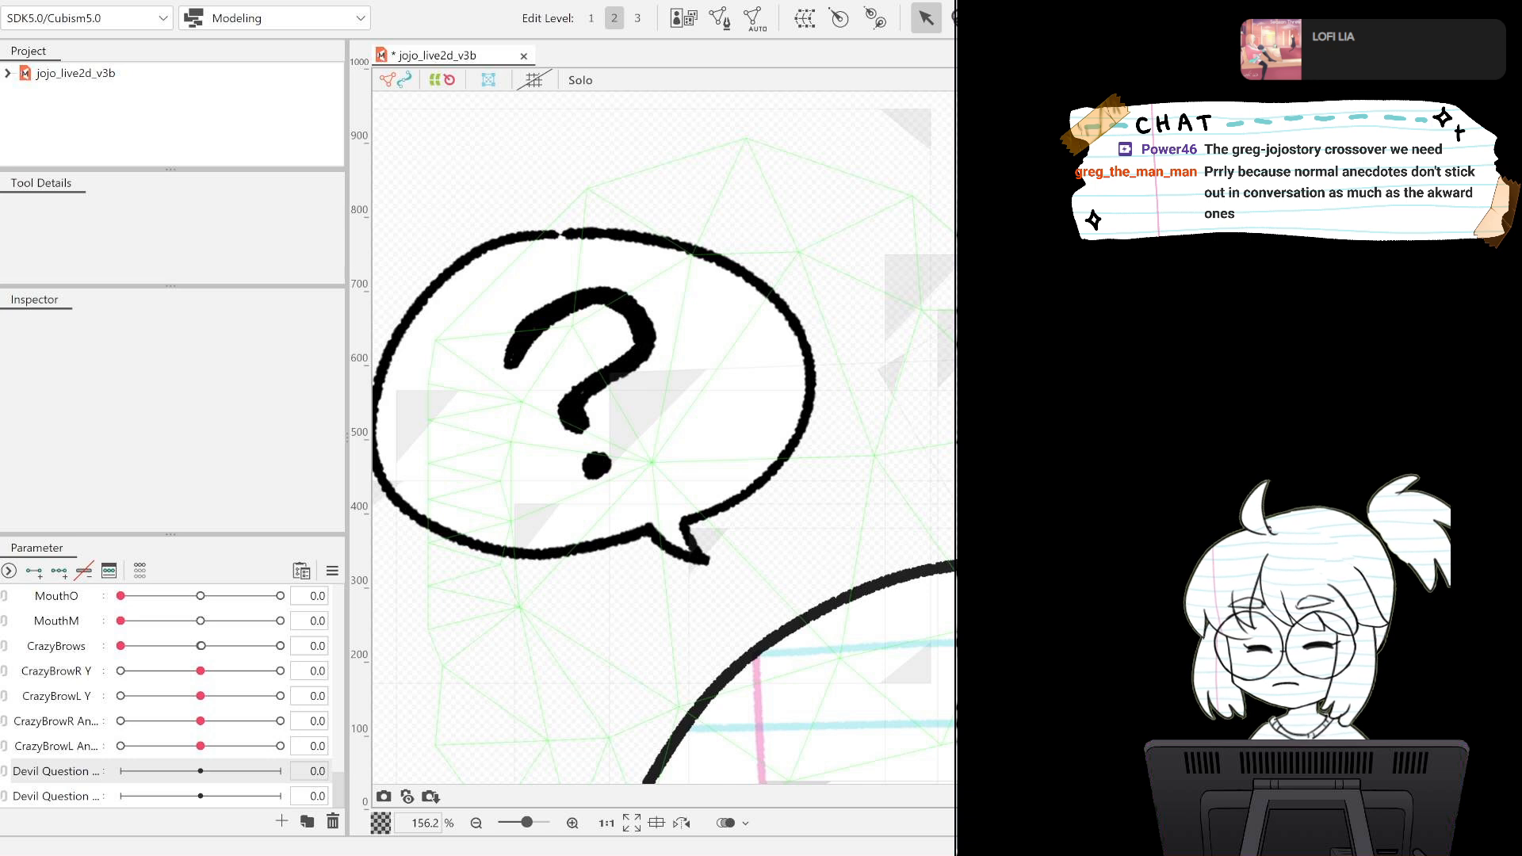
left_click(567, 438)
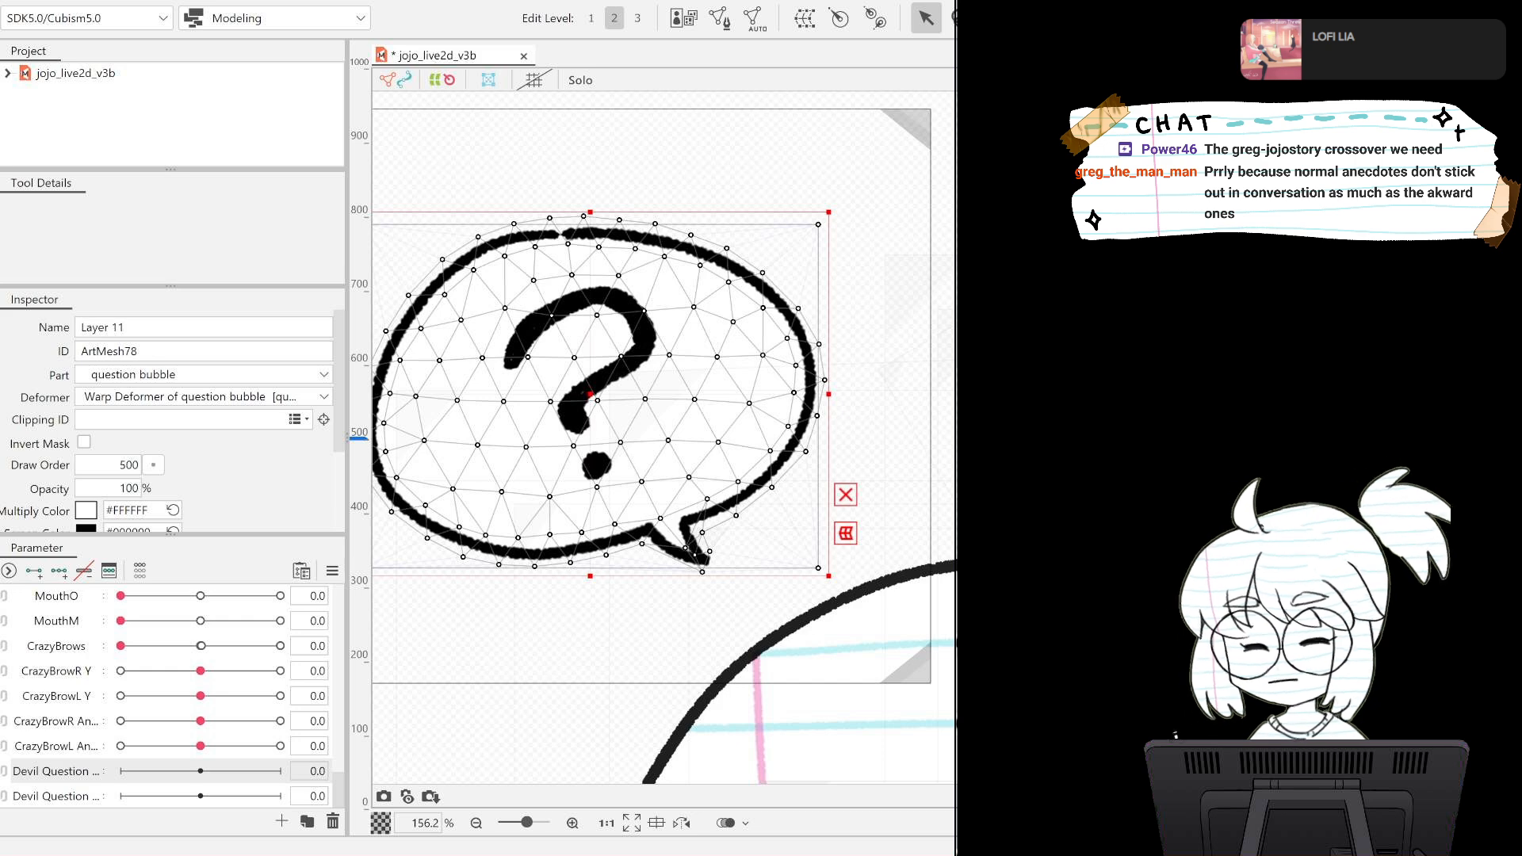
Save the jojo_live2d_v3b model.
scroll(745, 204, "down", 3)
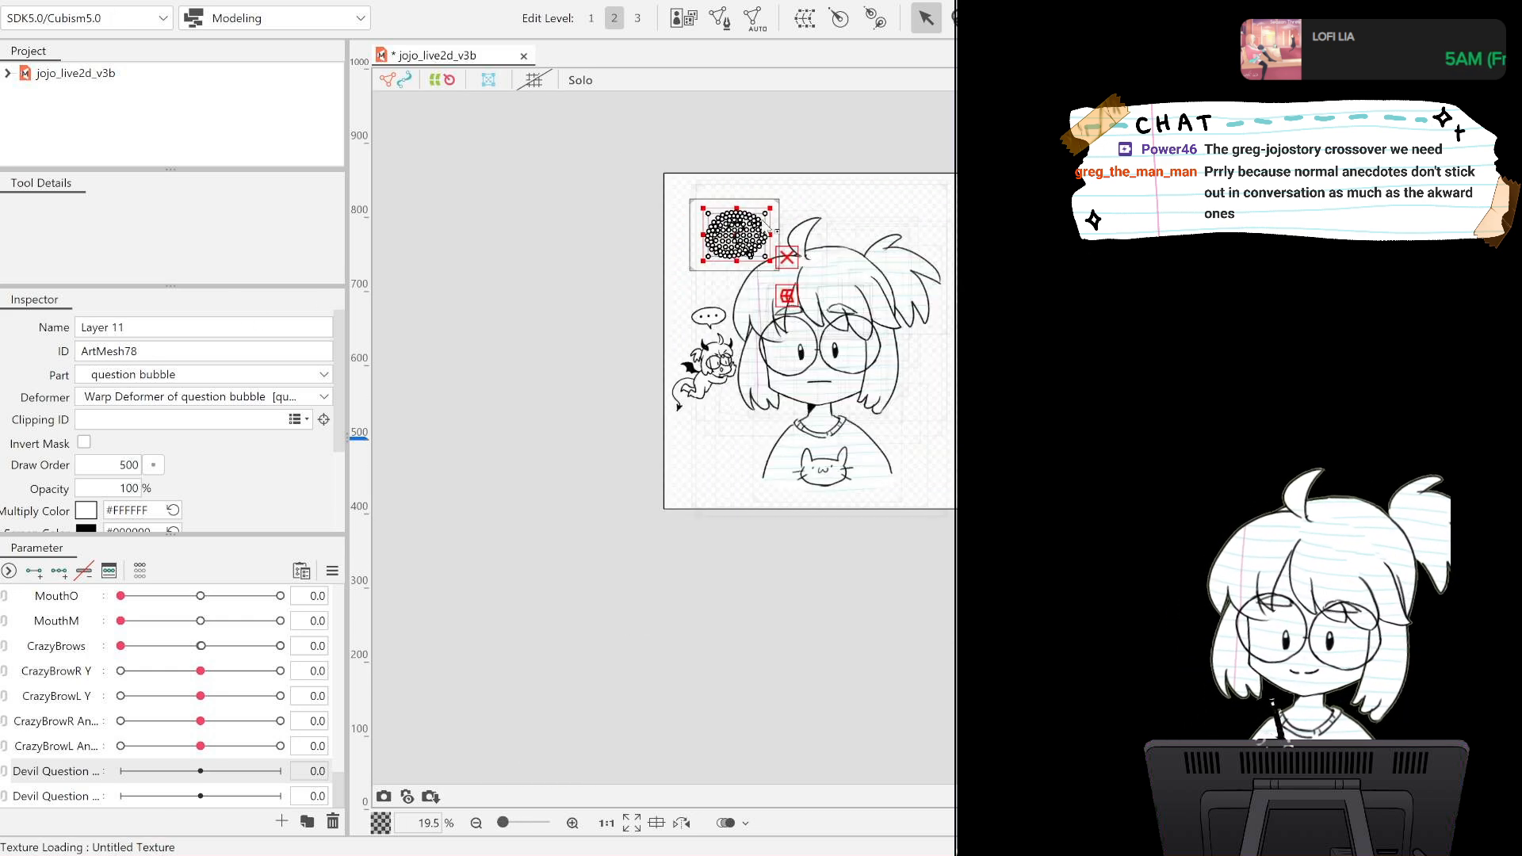
scroll(943, 127, "up", 2)
scroll(713, 357, "down", 2)
scroll(634, 373, "up", 2)
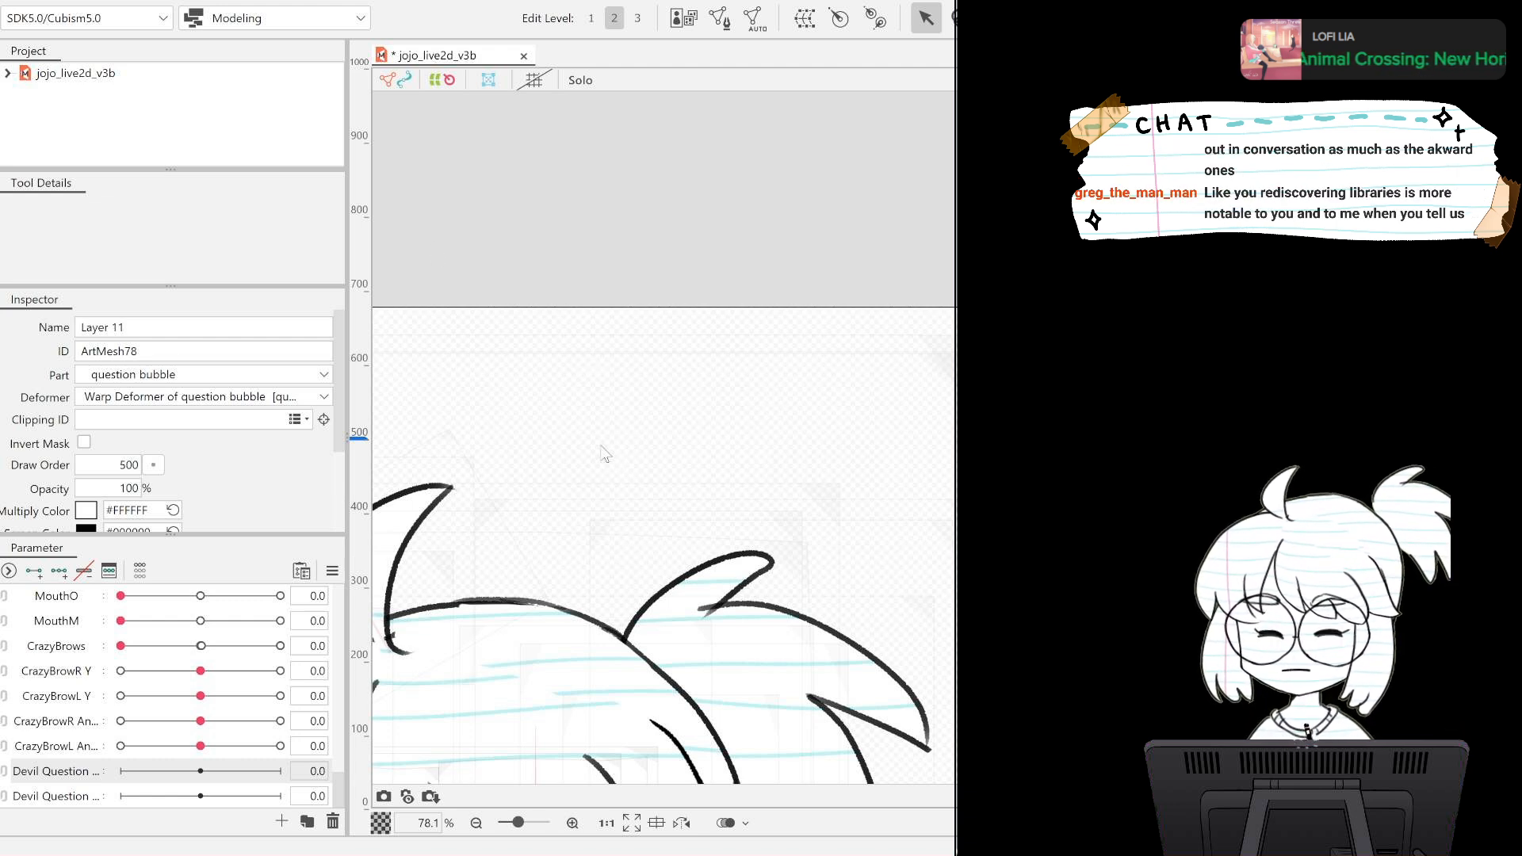
key("ctrl+s")
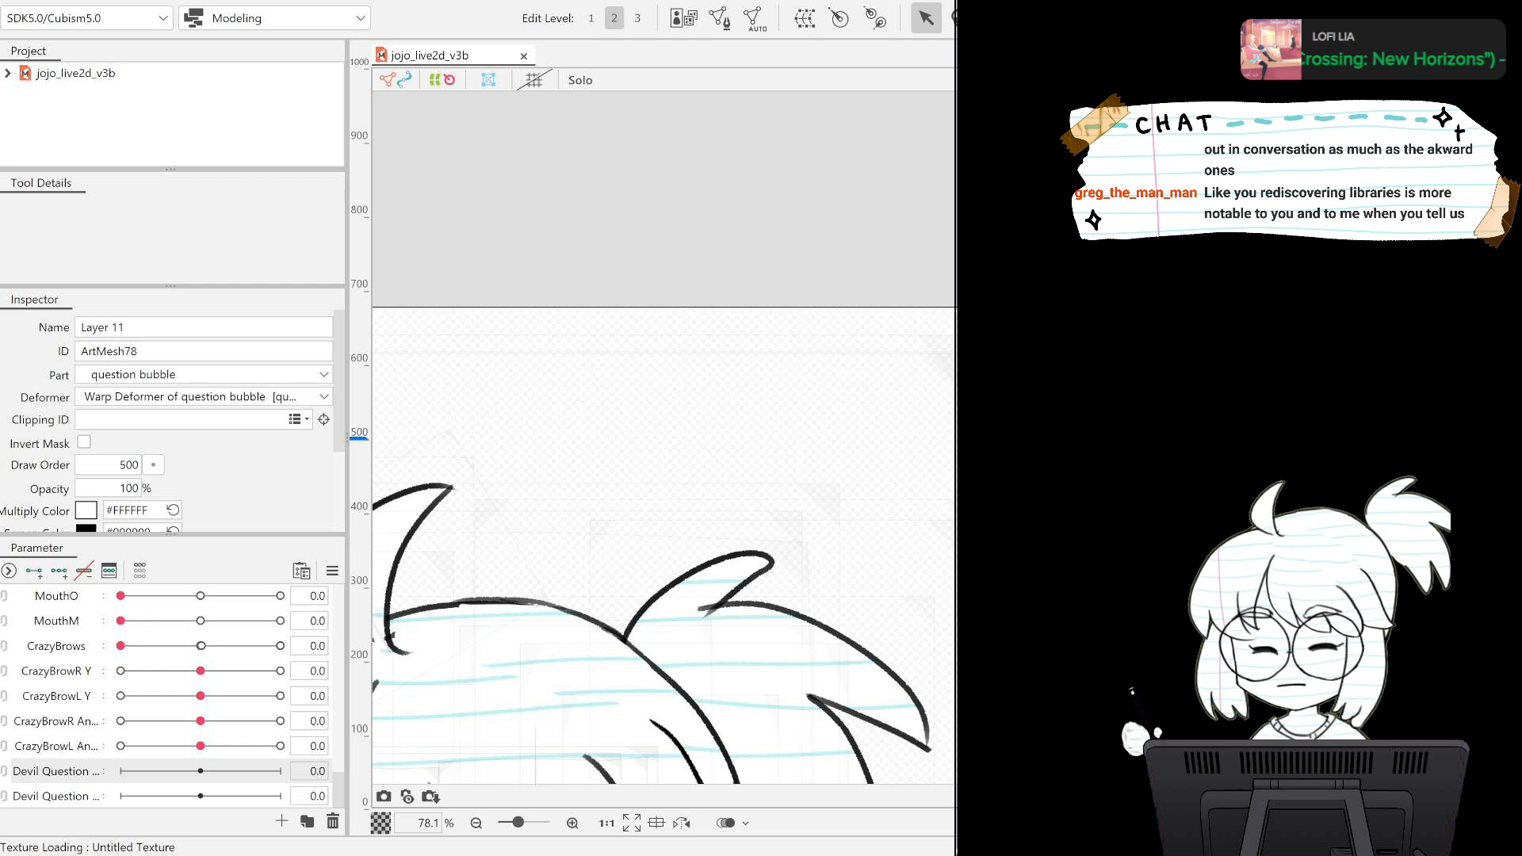
Deselect the question bubble's mesh on the canvas.
scroll(507, 479, "down", 2)
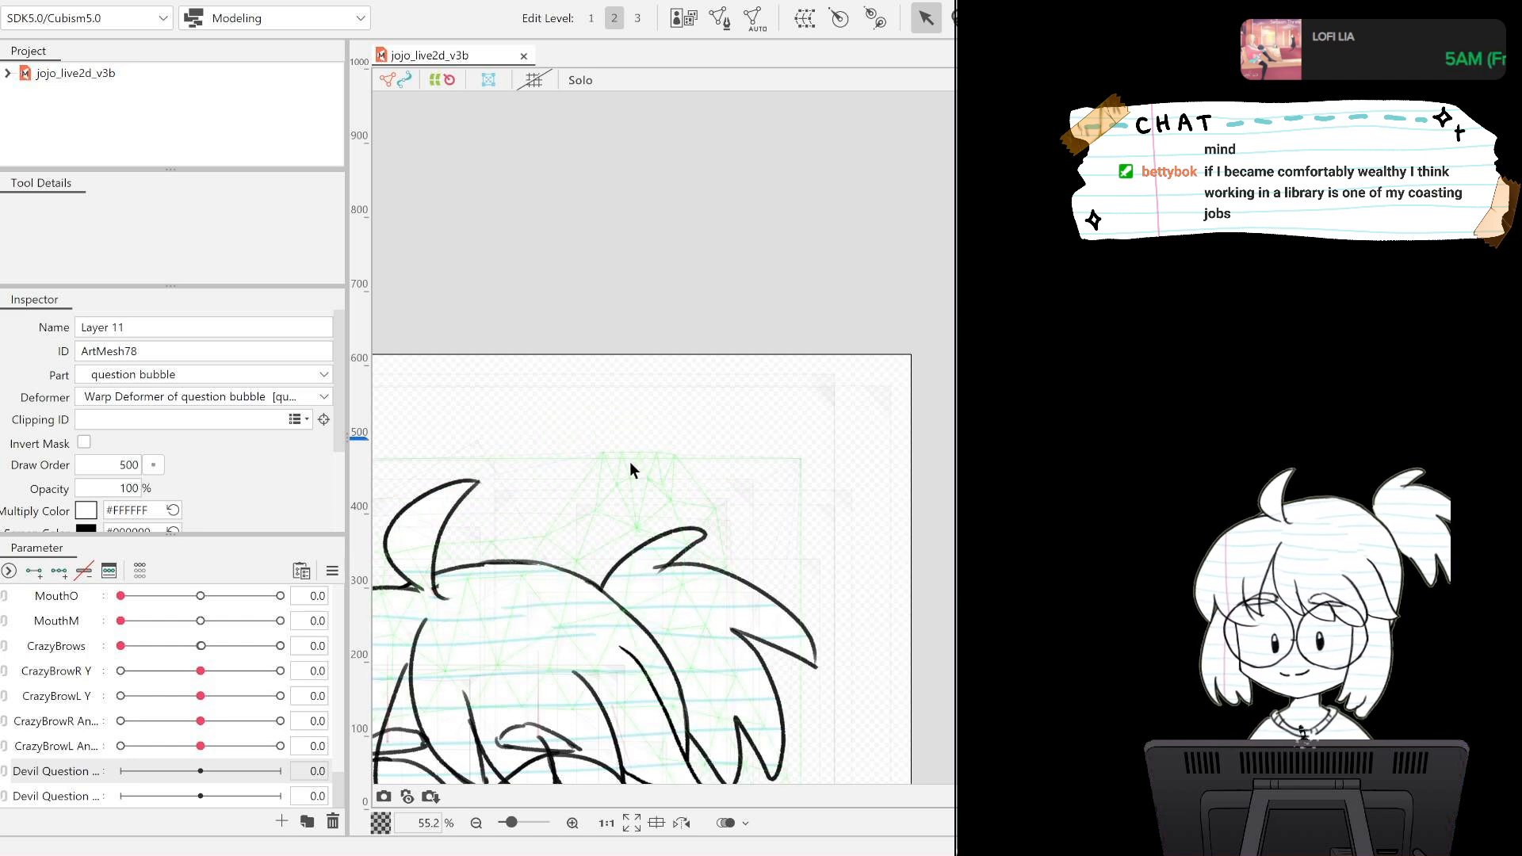
left_click_drag(518, 237, 888, 124)
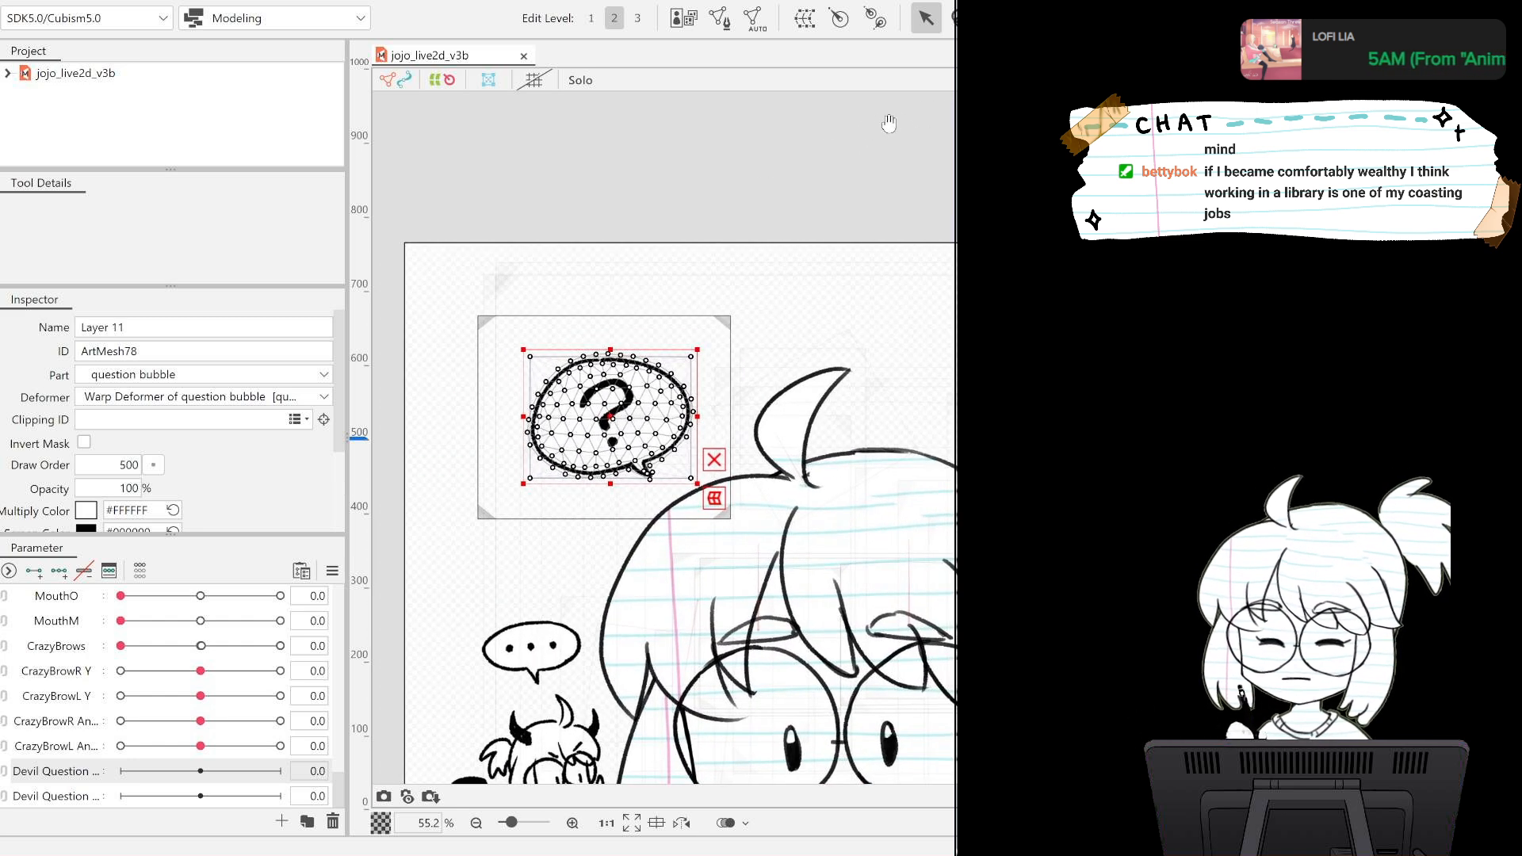
left_click(587, 152)
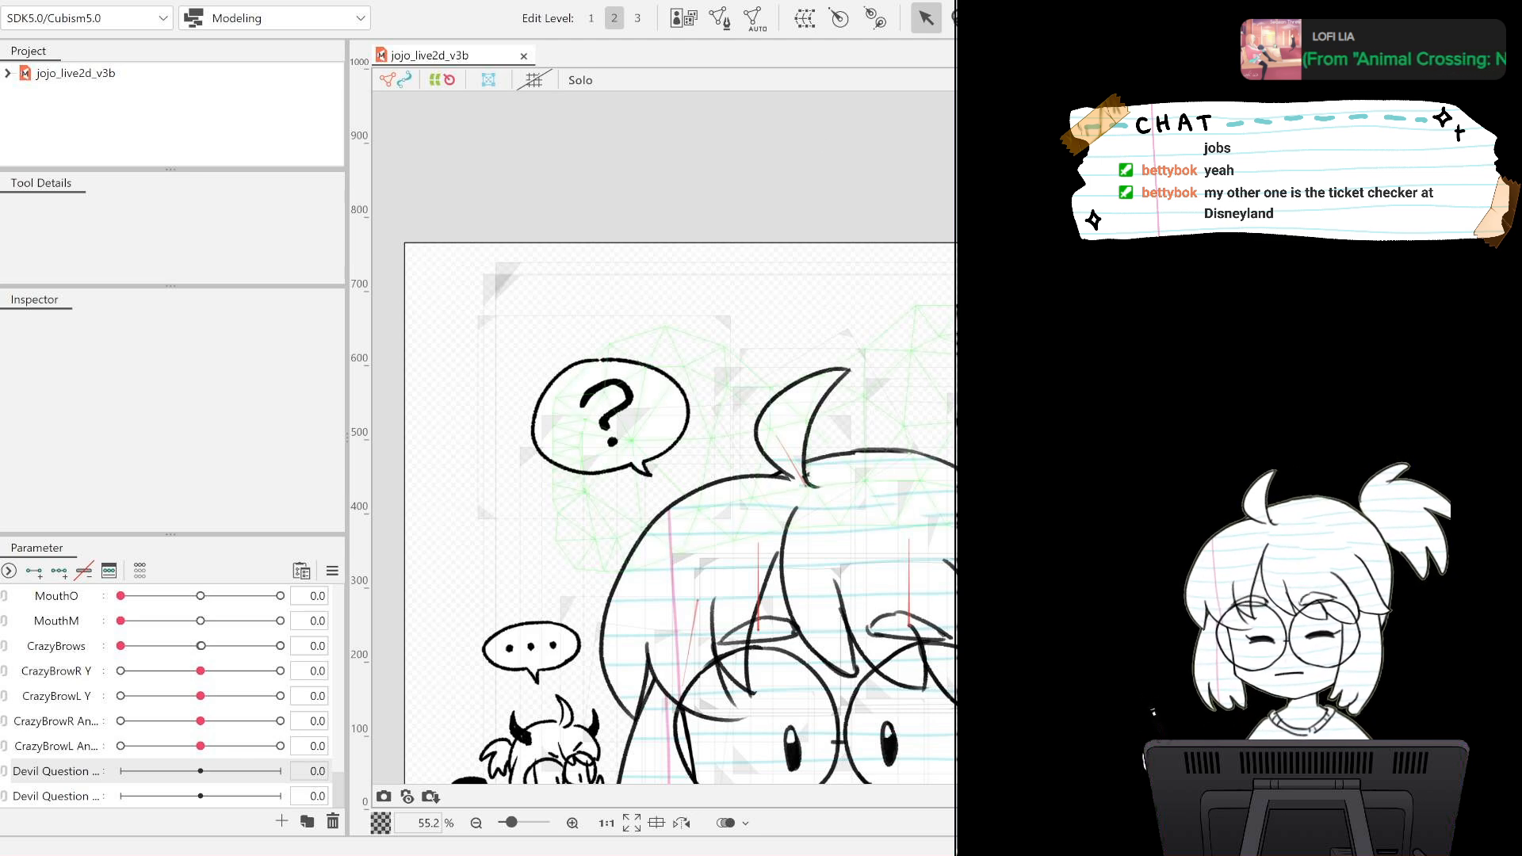
Reselect the question bubble's Layer 11 mesh on the canvas in place of the +Jojo part.
scroll(1029, 349, "down", 3)
scroll(1029, 348, "down", 3)
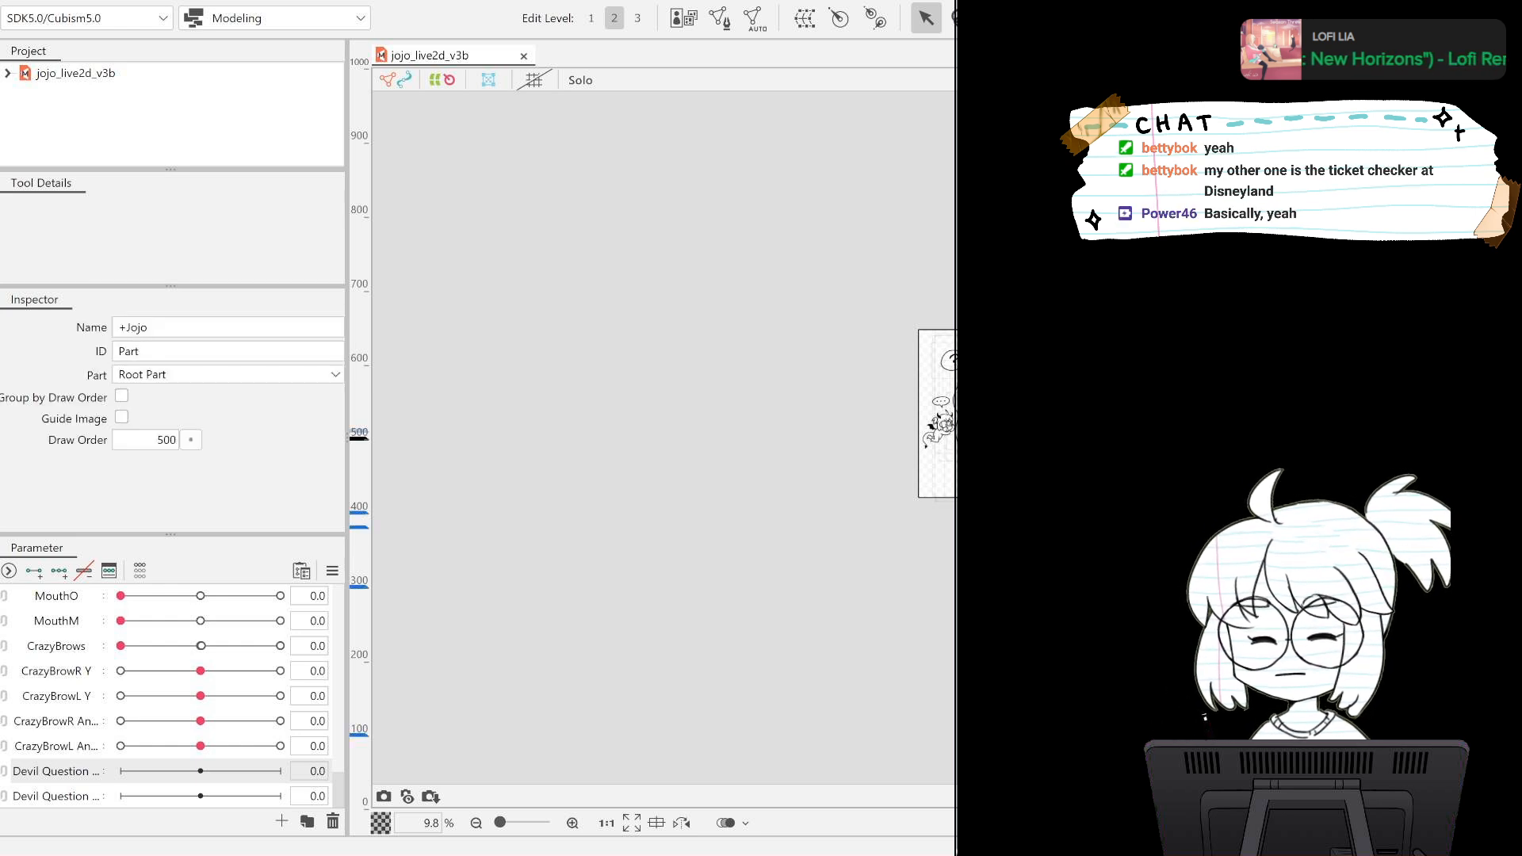
left_click_drag(784, 383, 540, 406)
scroll(729, 383, "up", 3)
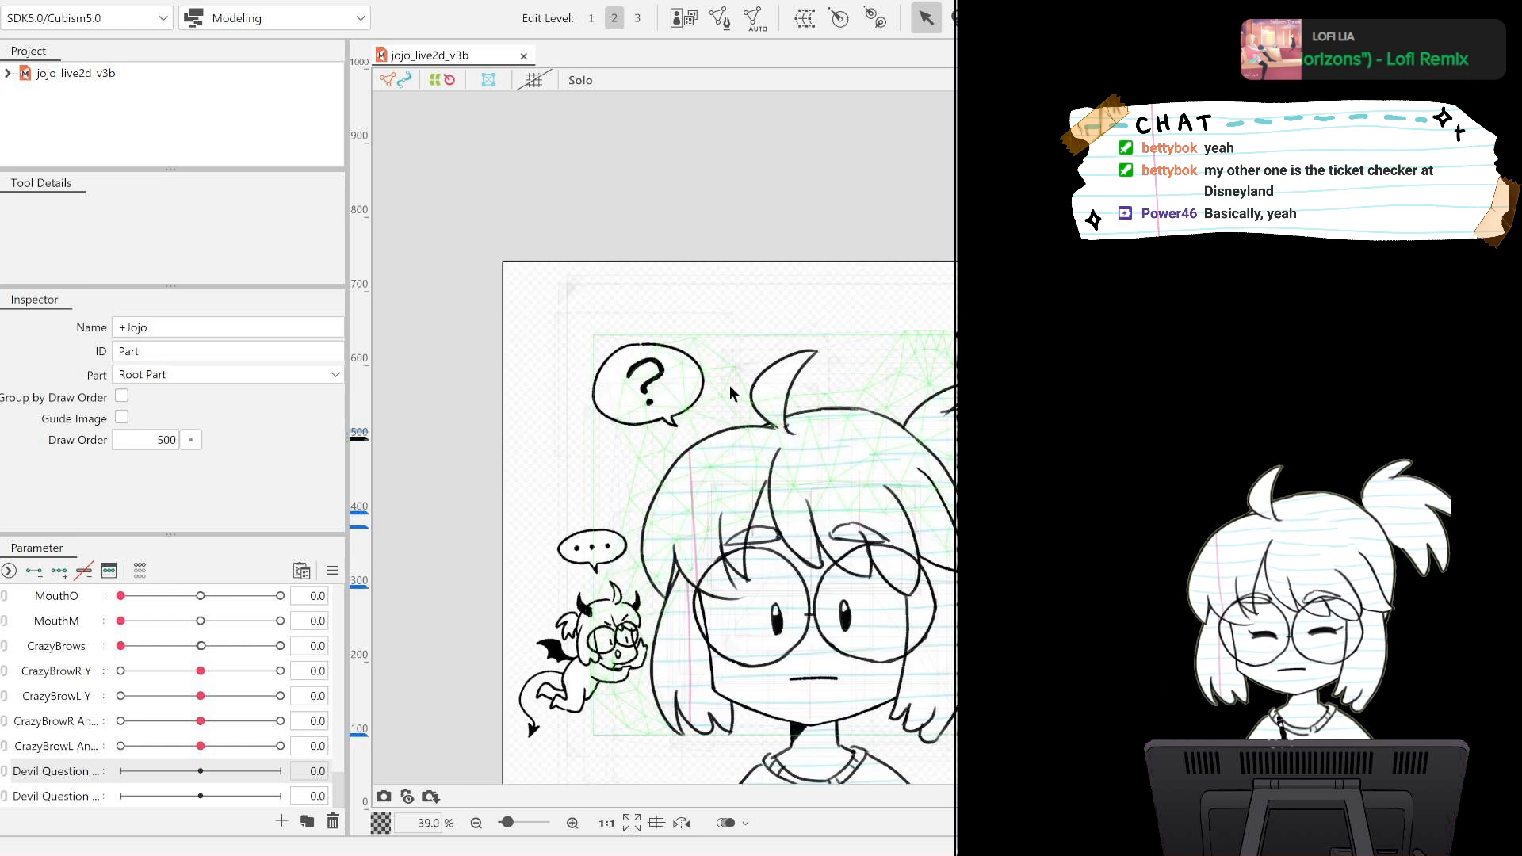
scroll(731, 385, "down", 2)
scroll(734, 385, "up", 2)
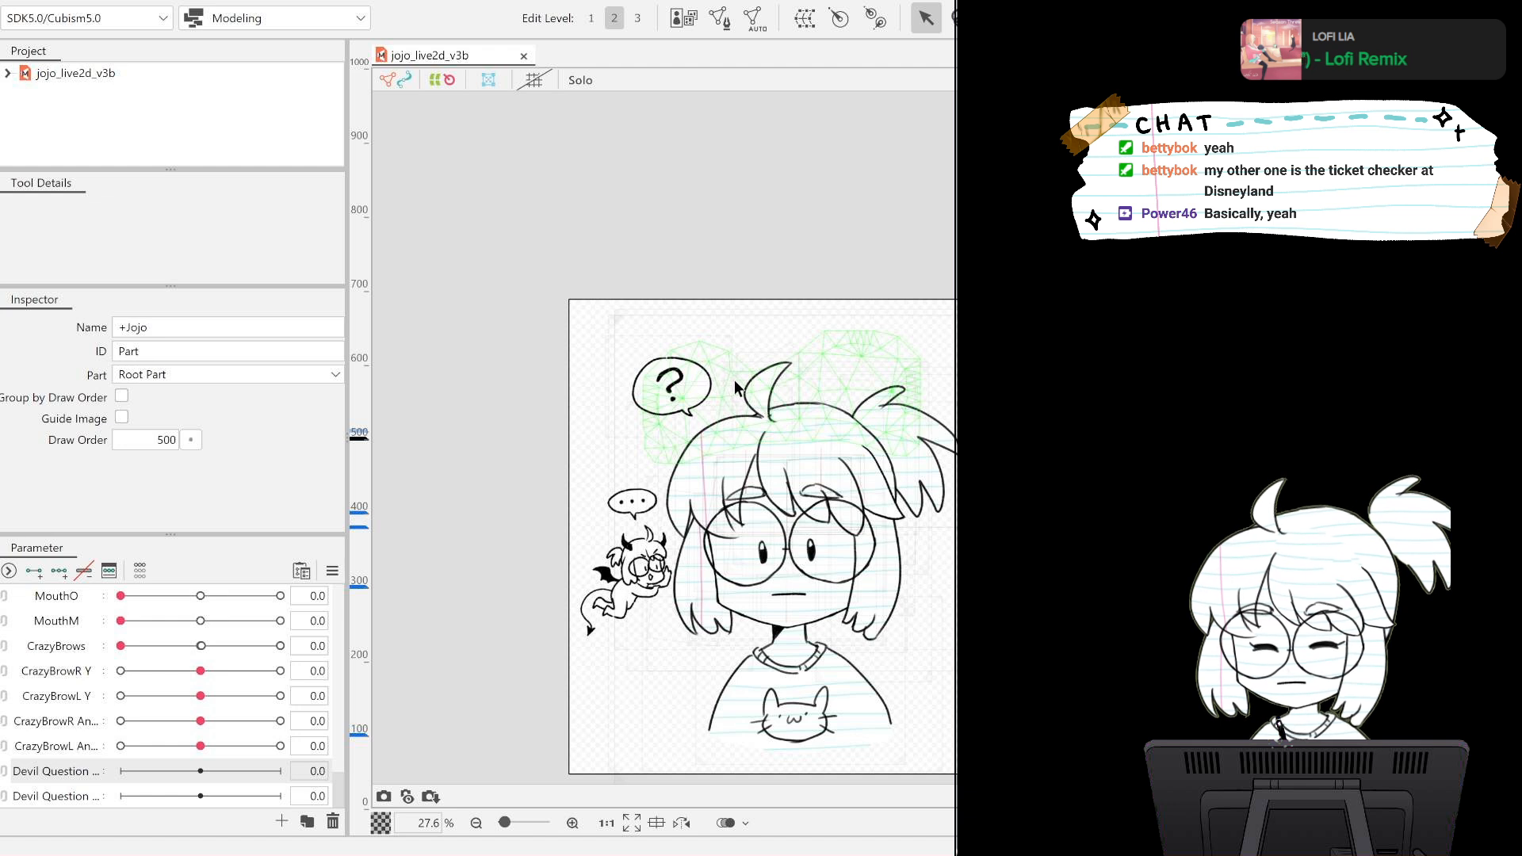
left_click(735, 388)
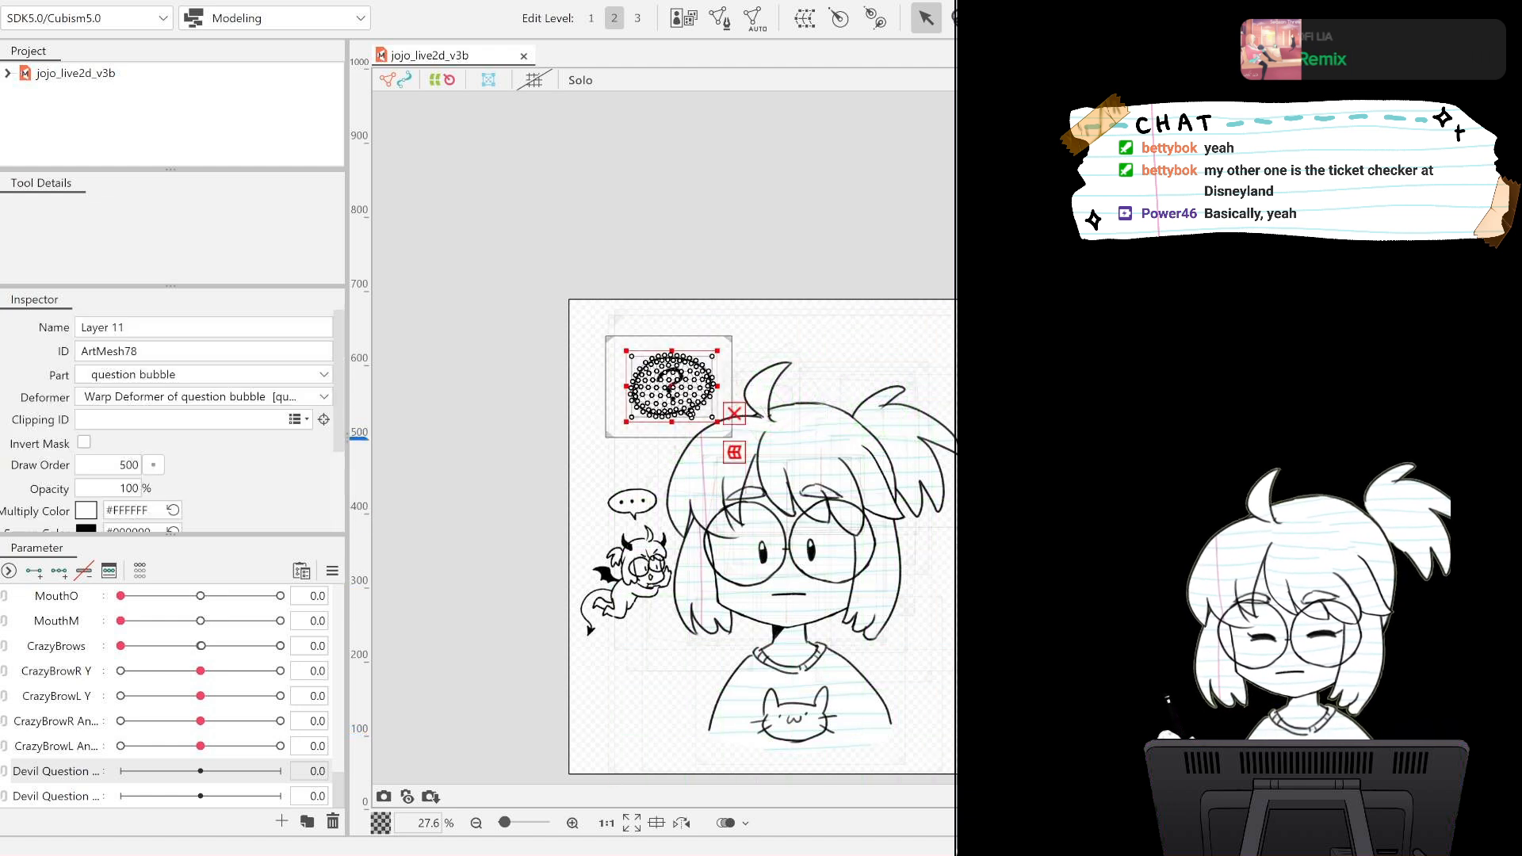
Look through the question bubble part, the devil bubble part with its lineart, and the question bubble's Layer 11 mesh.
key("Escape")
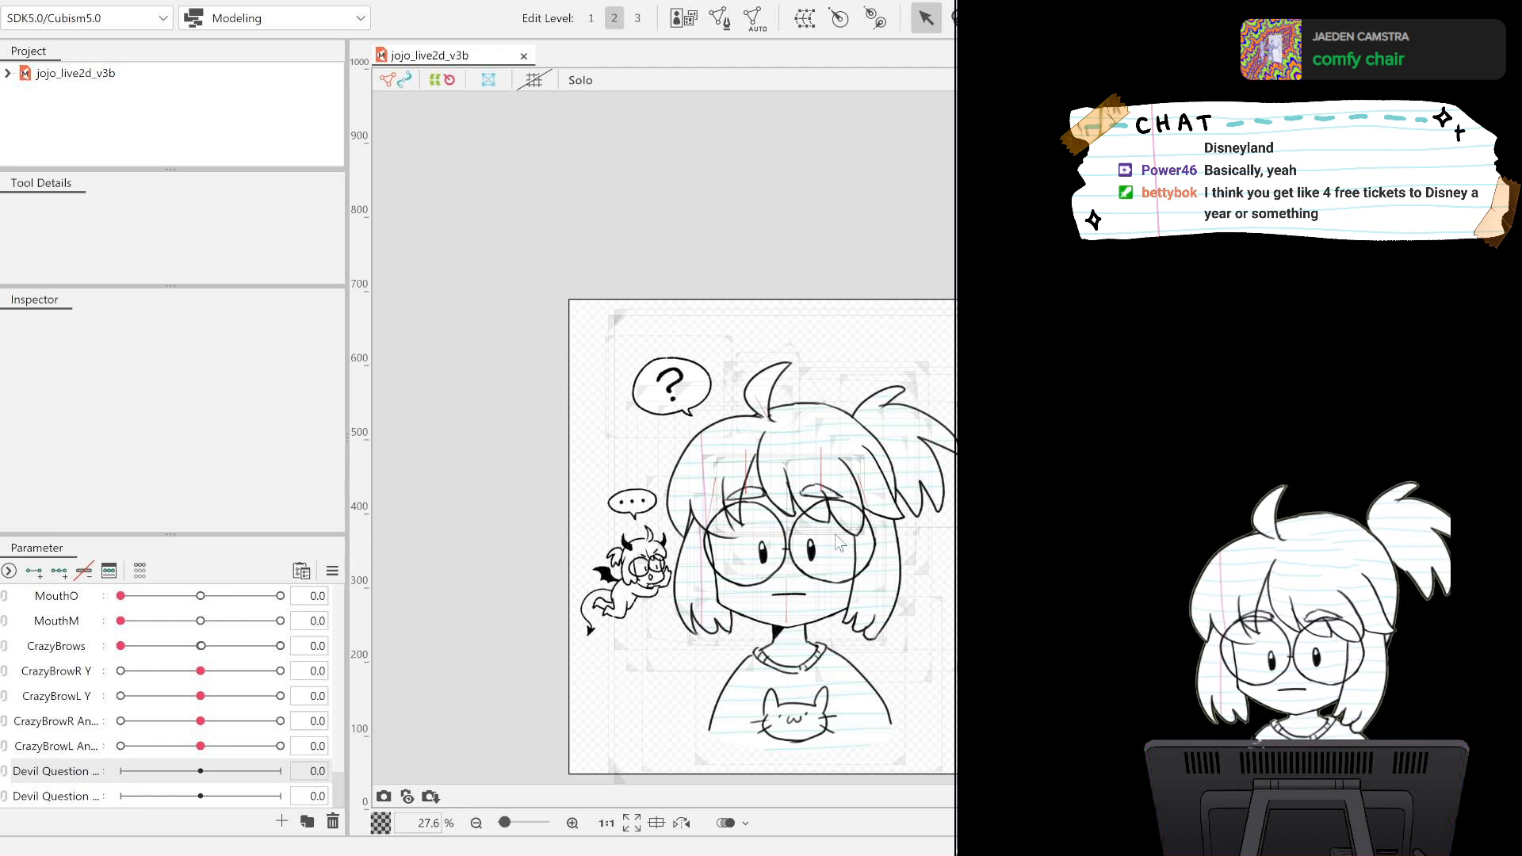
key("ctrl+t")
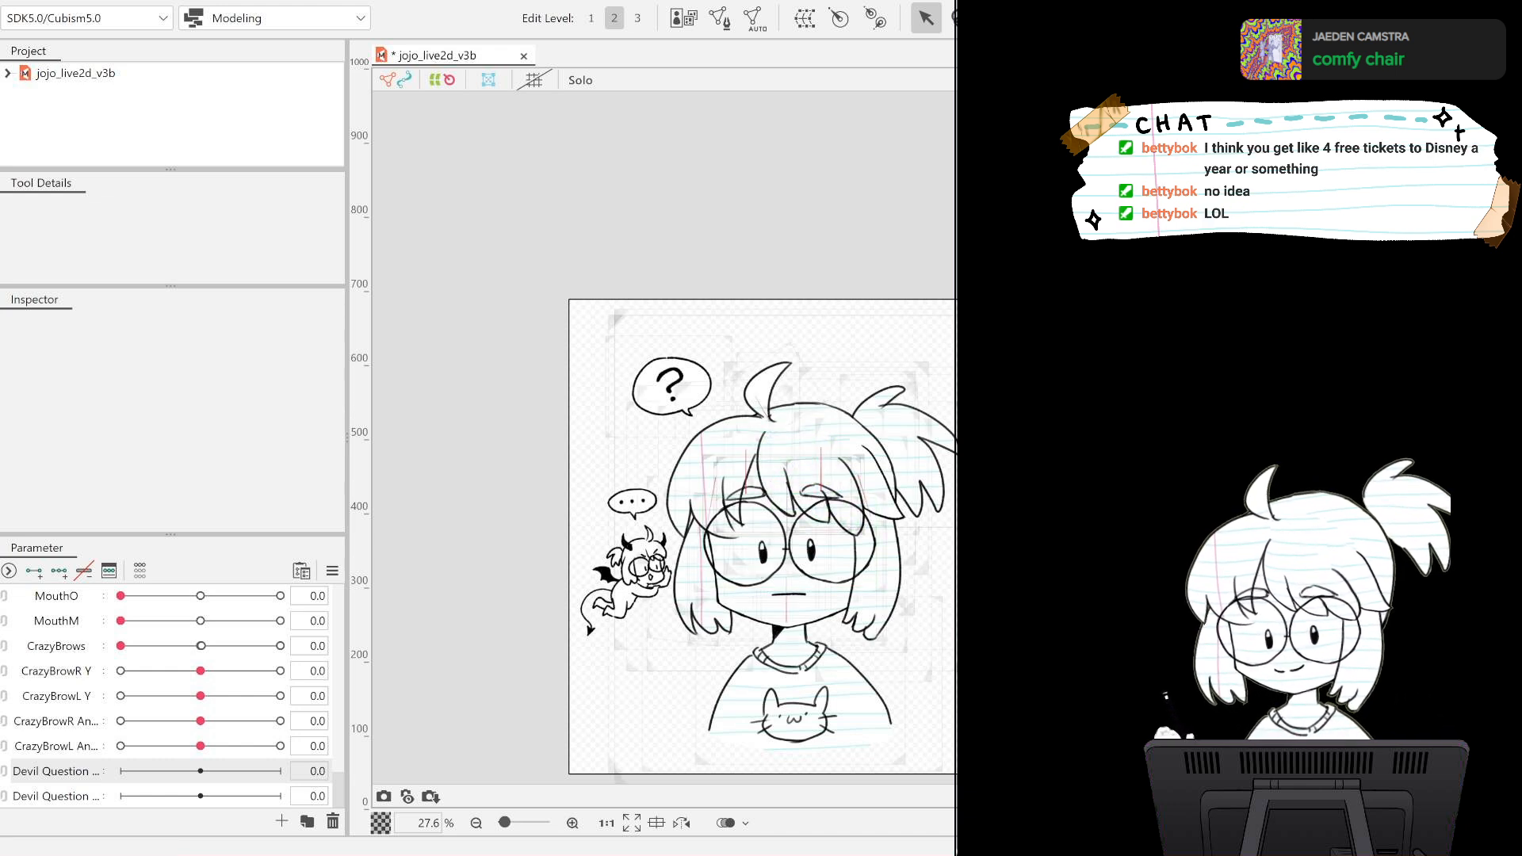
left_click(956, 438)
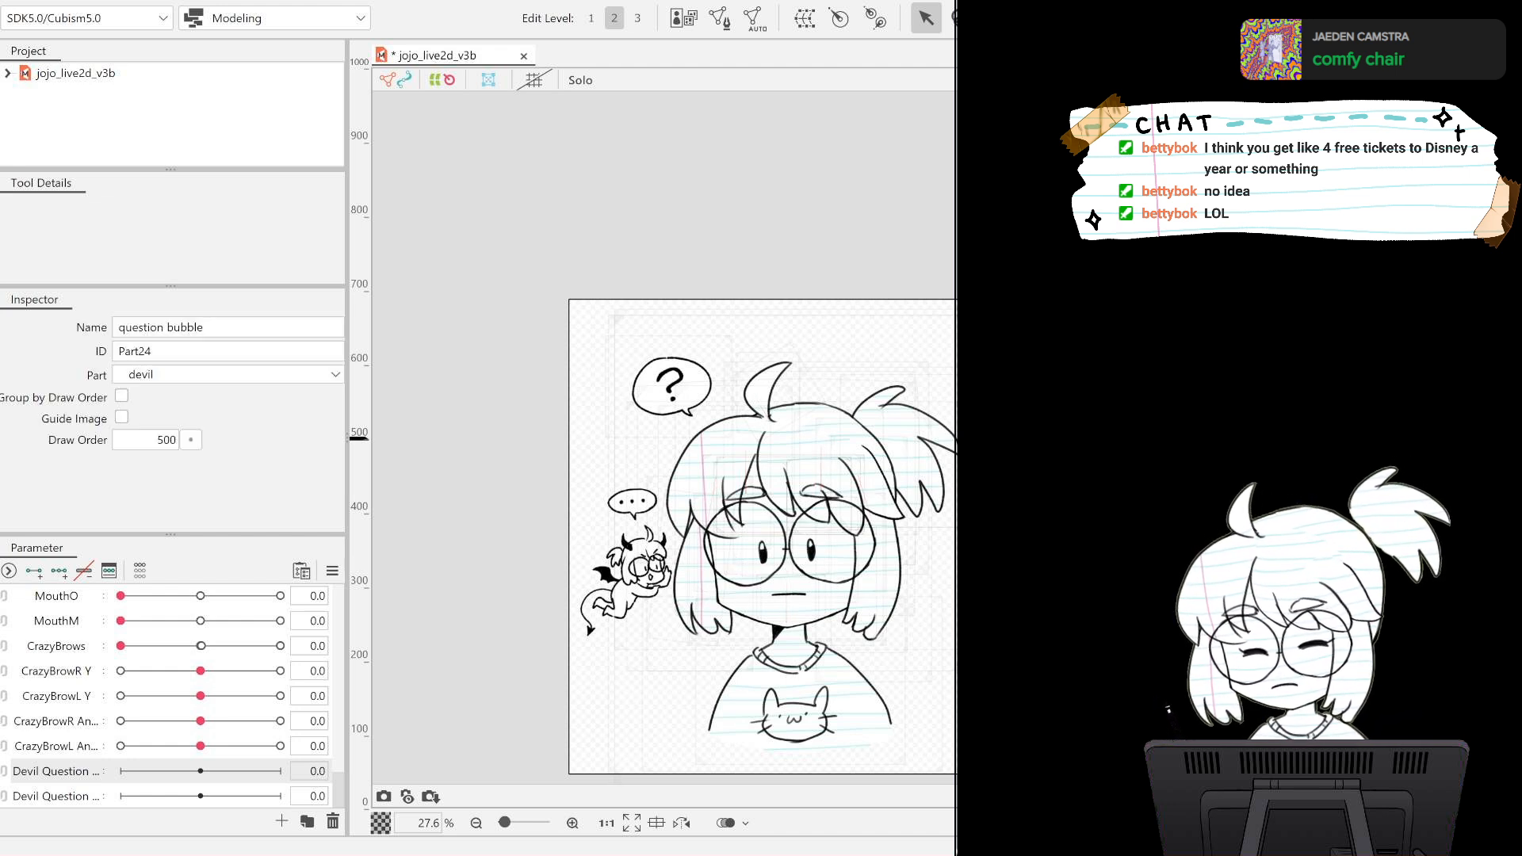
left_click(956, 438)
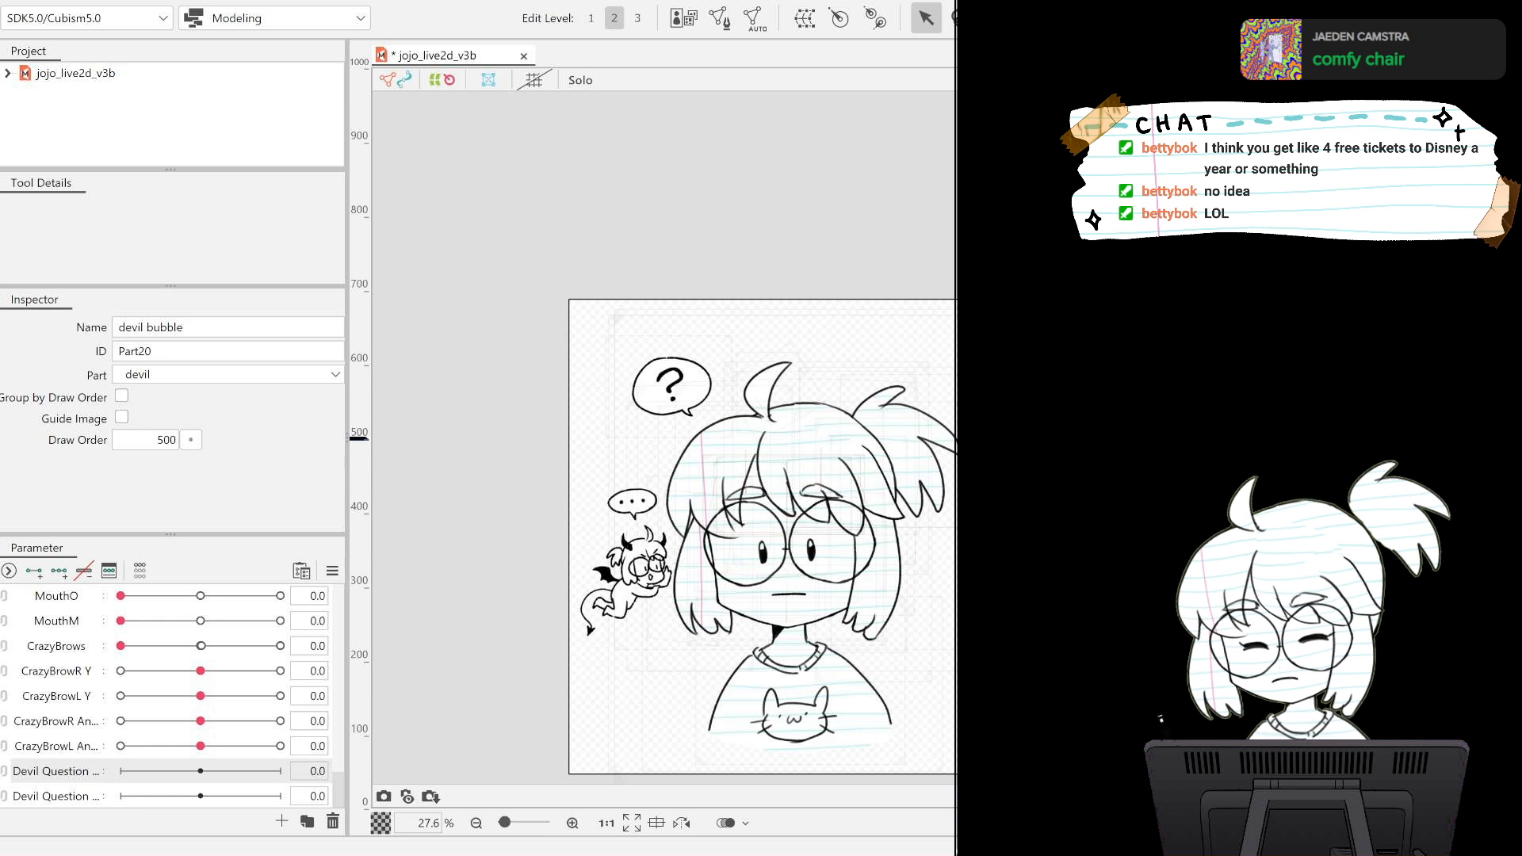
left_click(956, 439)
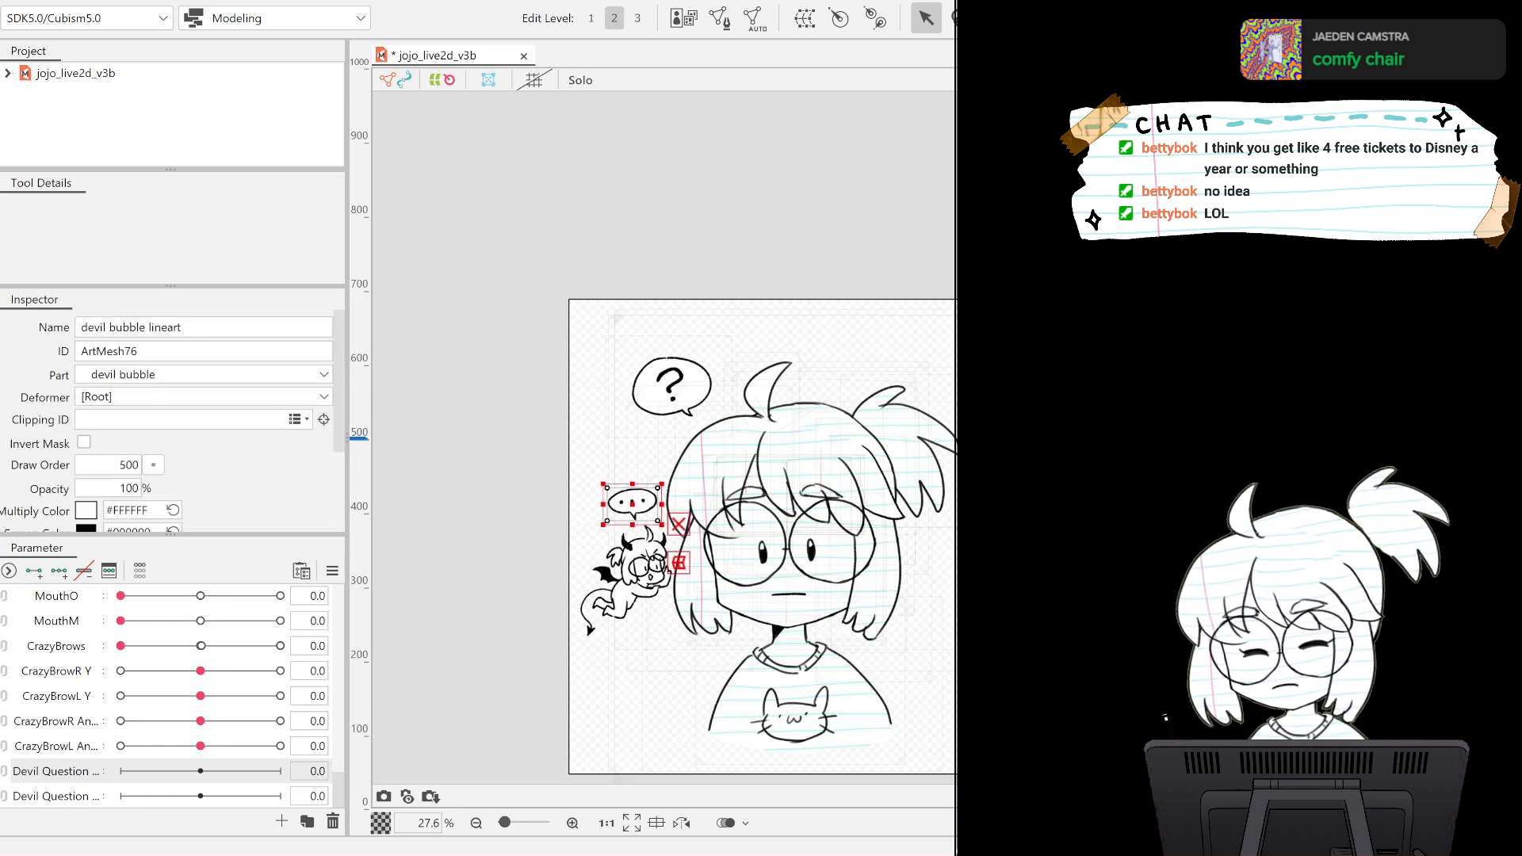
left_click(957, 438)
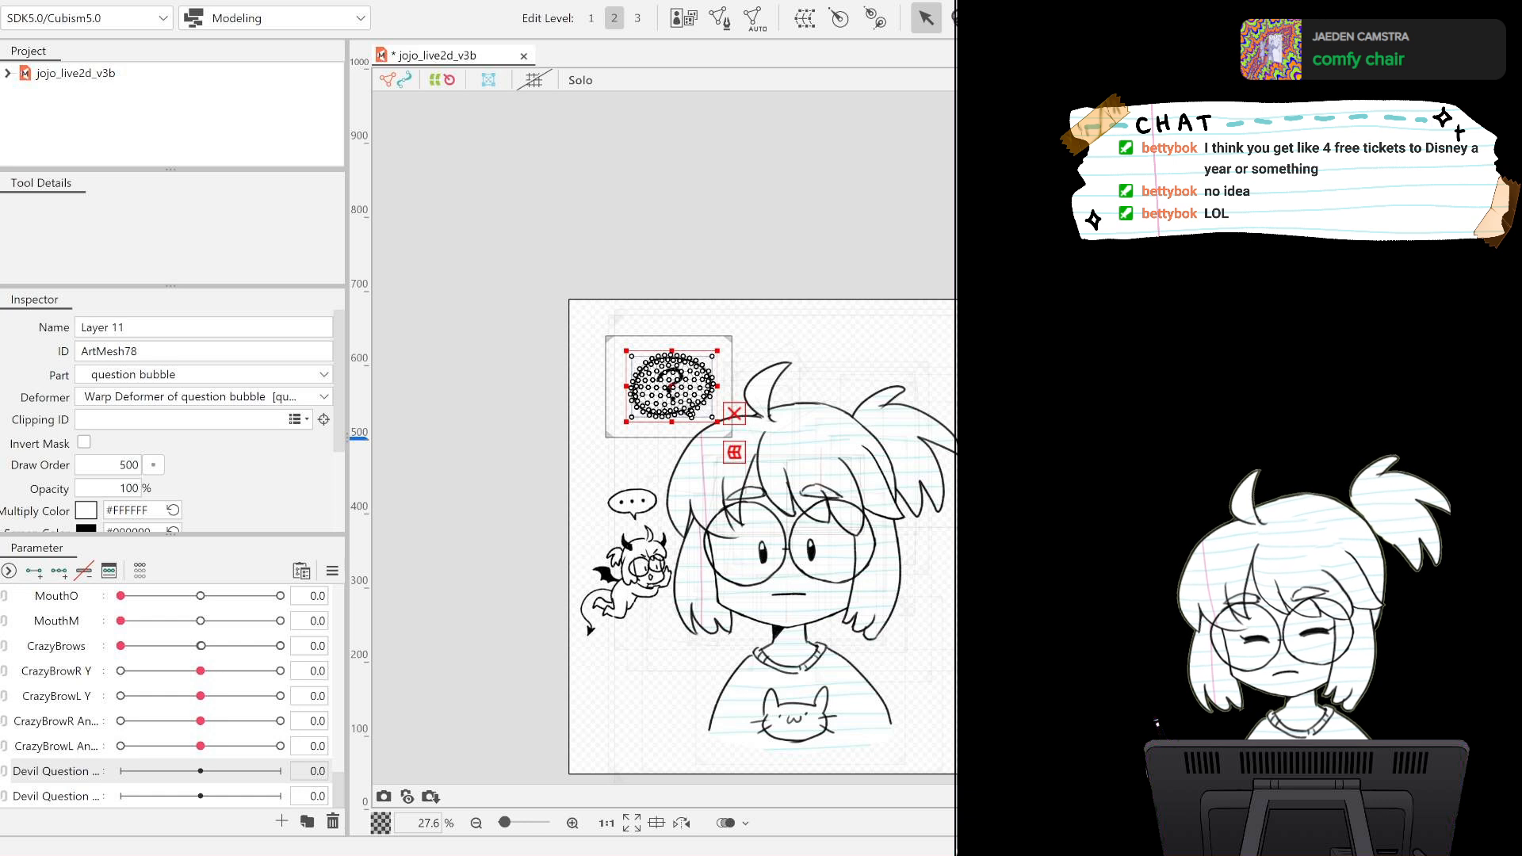
left_click(957, 439)
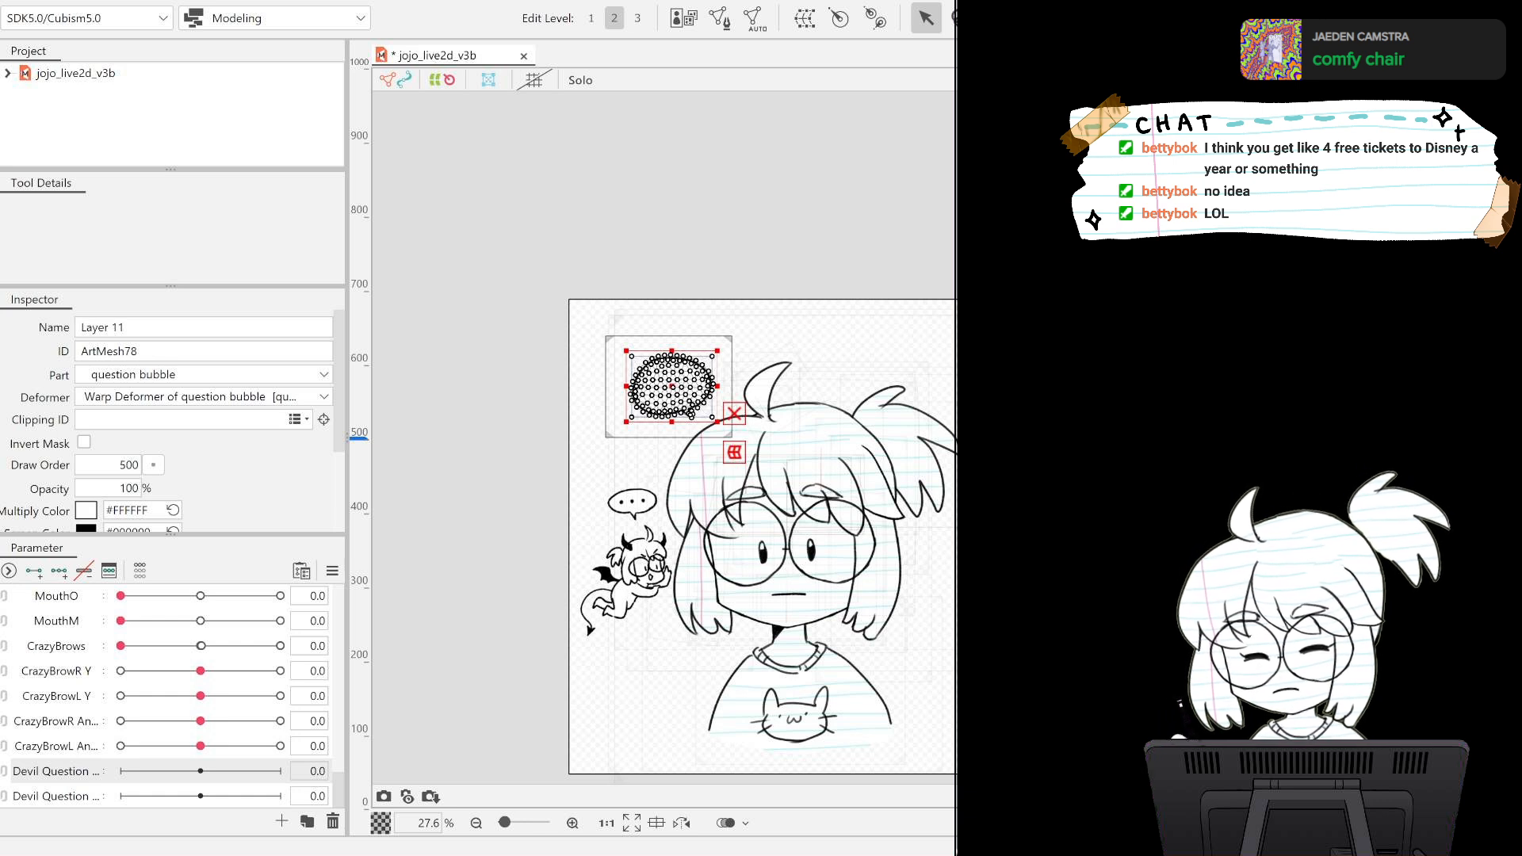
Assign the question mark mesh to the question bubble's warp deformer and undo its move into the devil part.
left_click(956, 439)
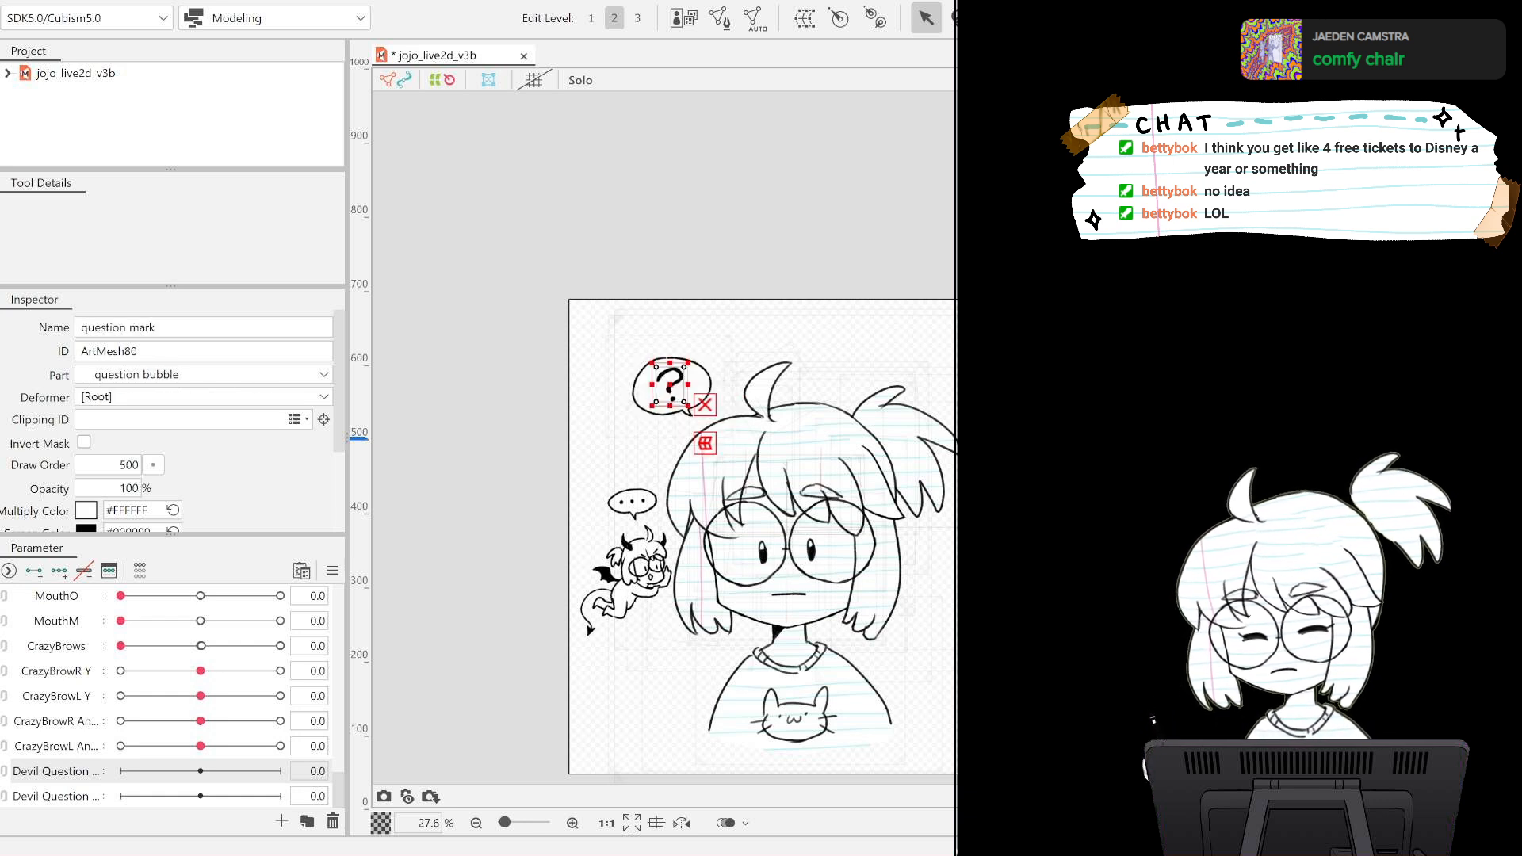
left_click_drag(957, 438, 957, 420)
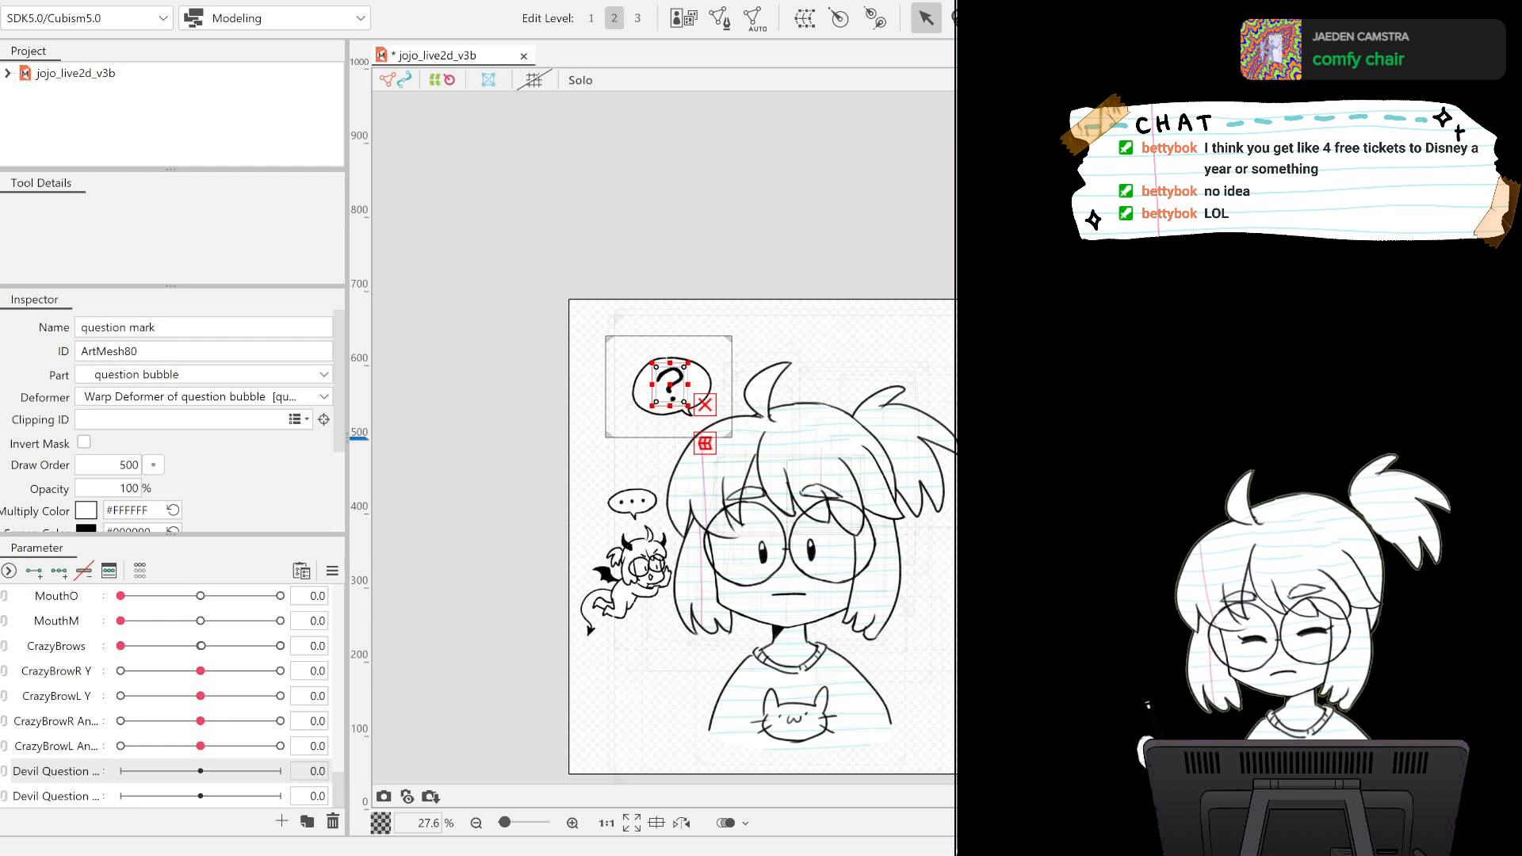
left_click_drag(956, 439, 956, 420)
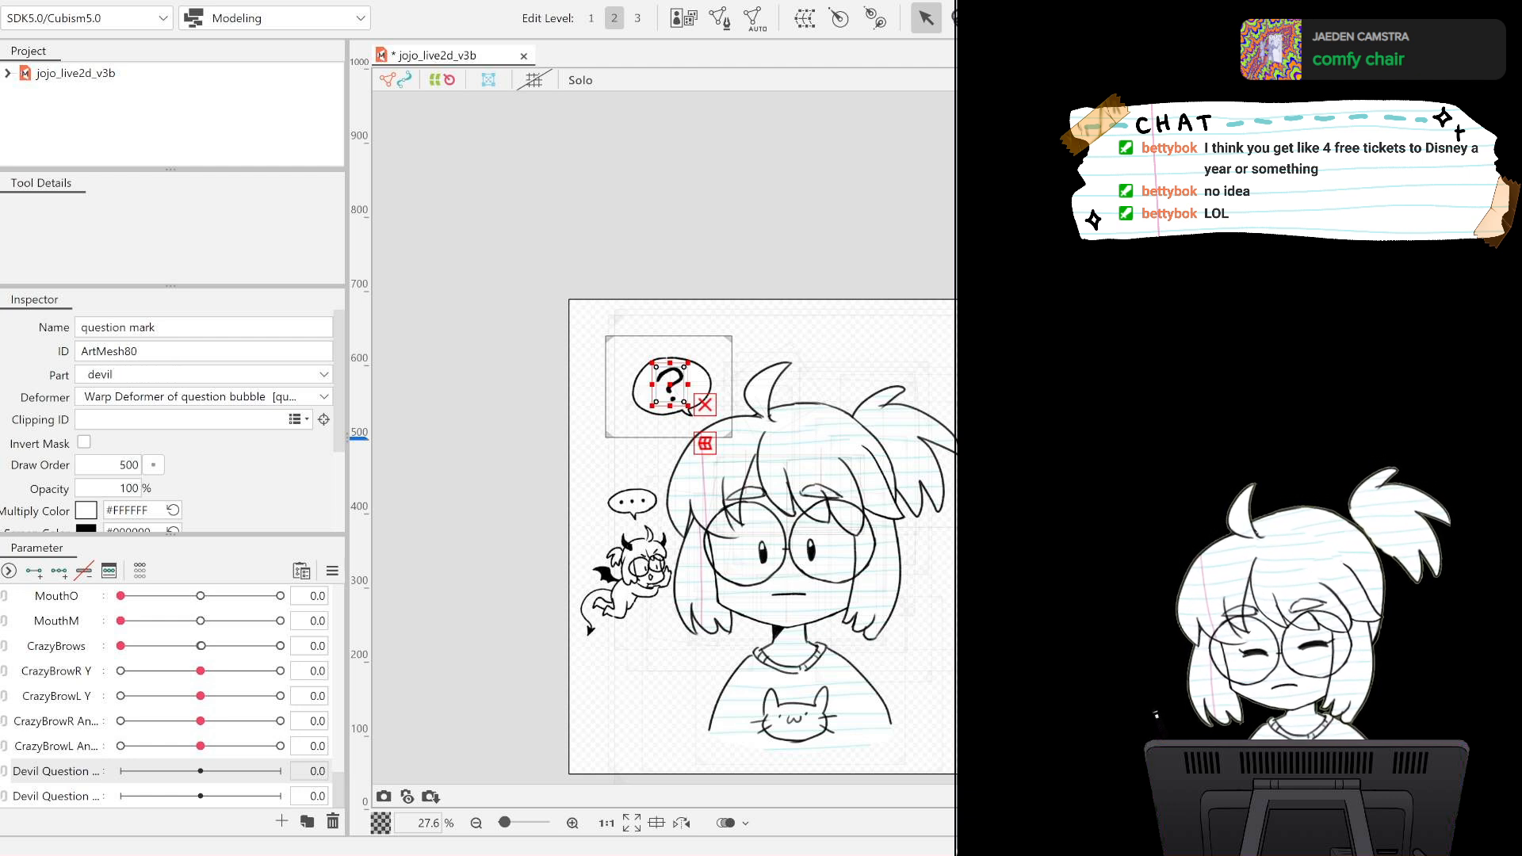
key("ctrl+z")
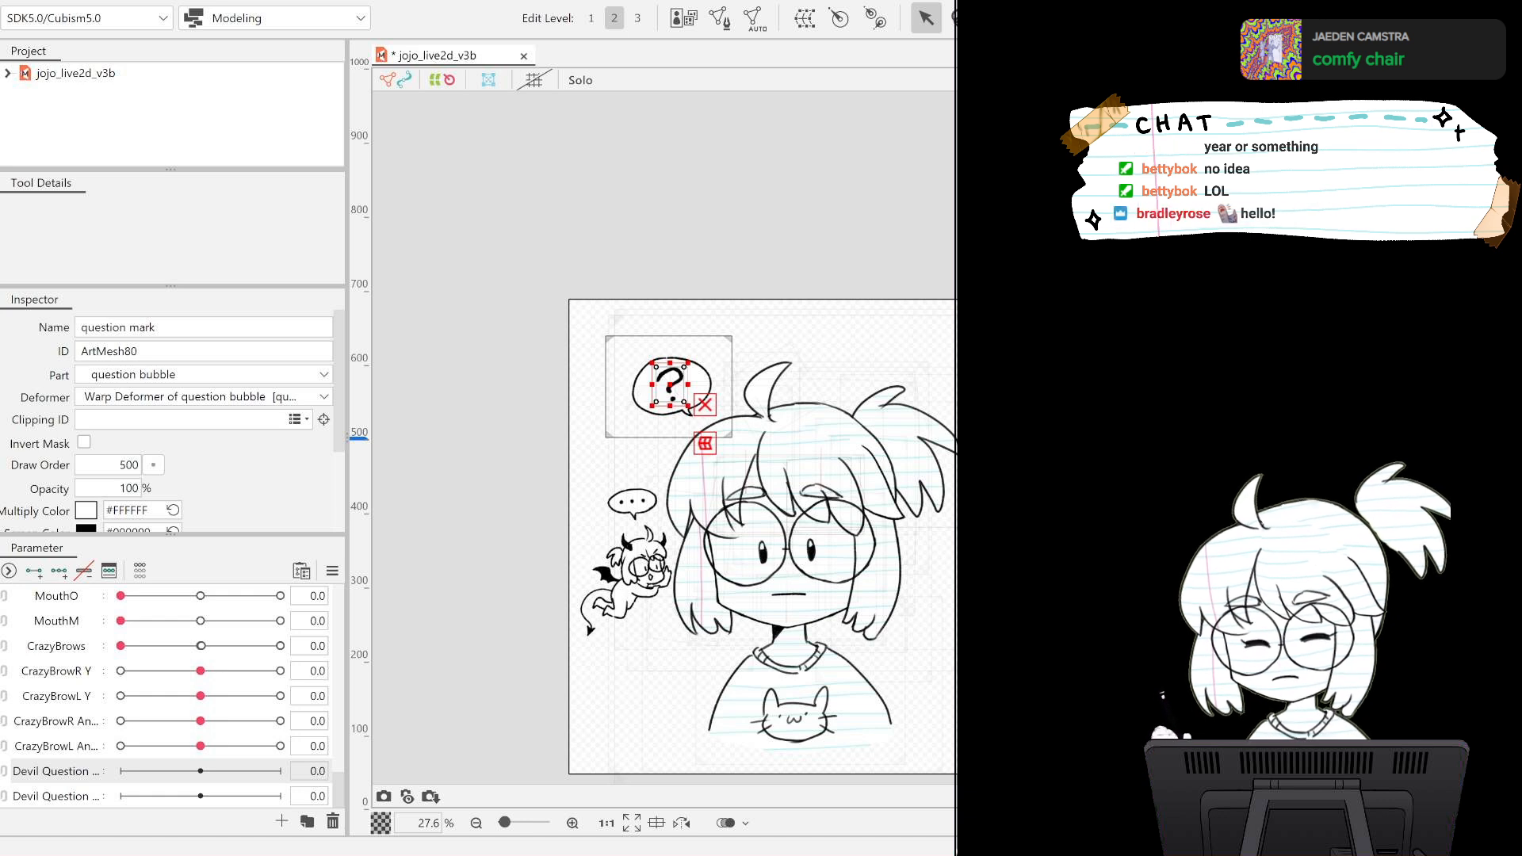
left_click(956, 438)
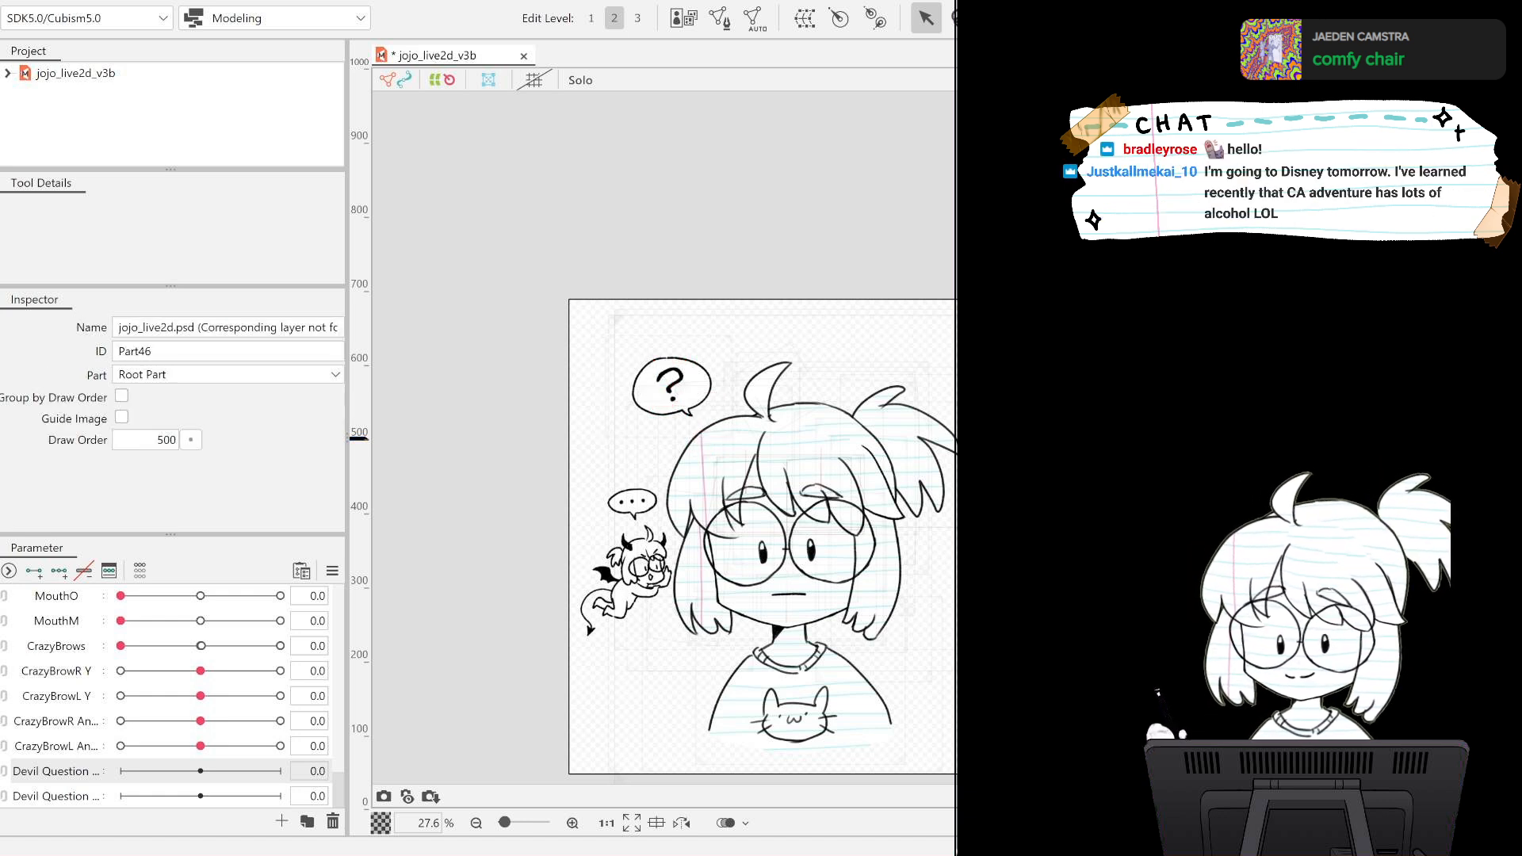
left_click(735, 435)
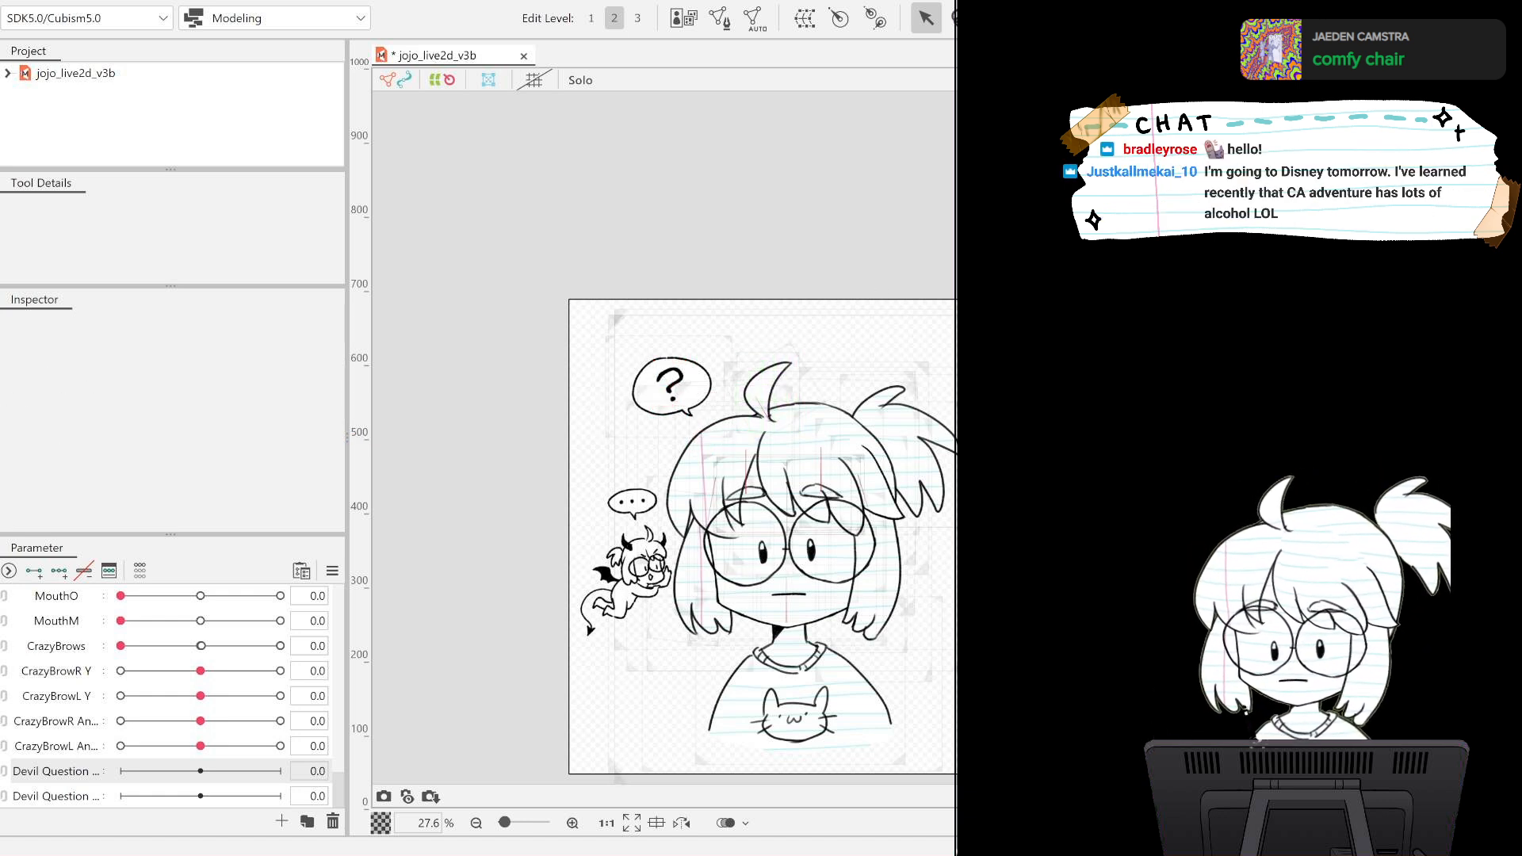
Generate an automatic mesh that follows the shape of the question mark.
scroll(635, 388, "up", 5)
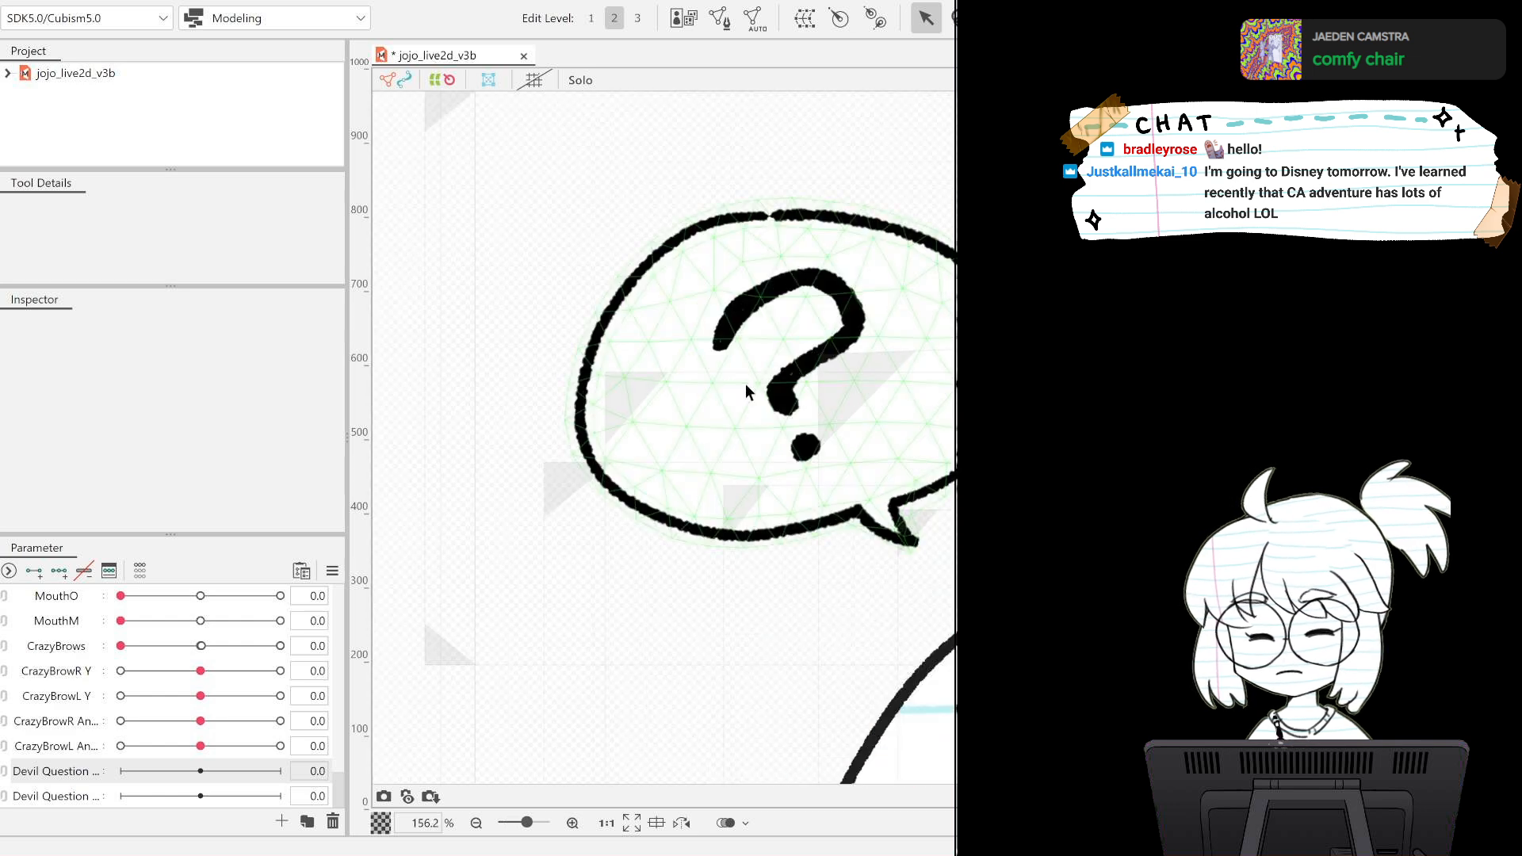
left_click(786, 433)
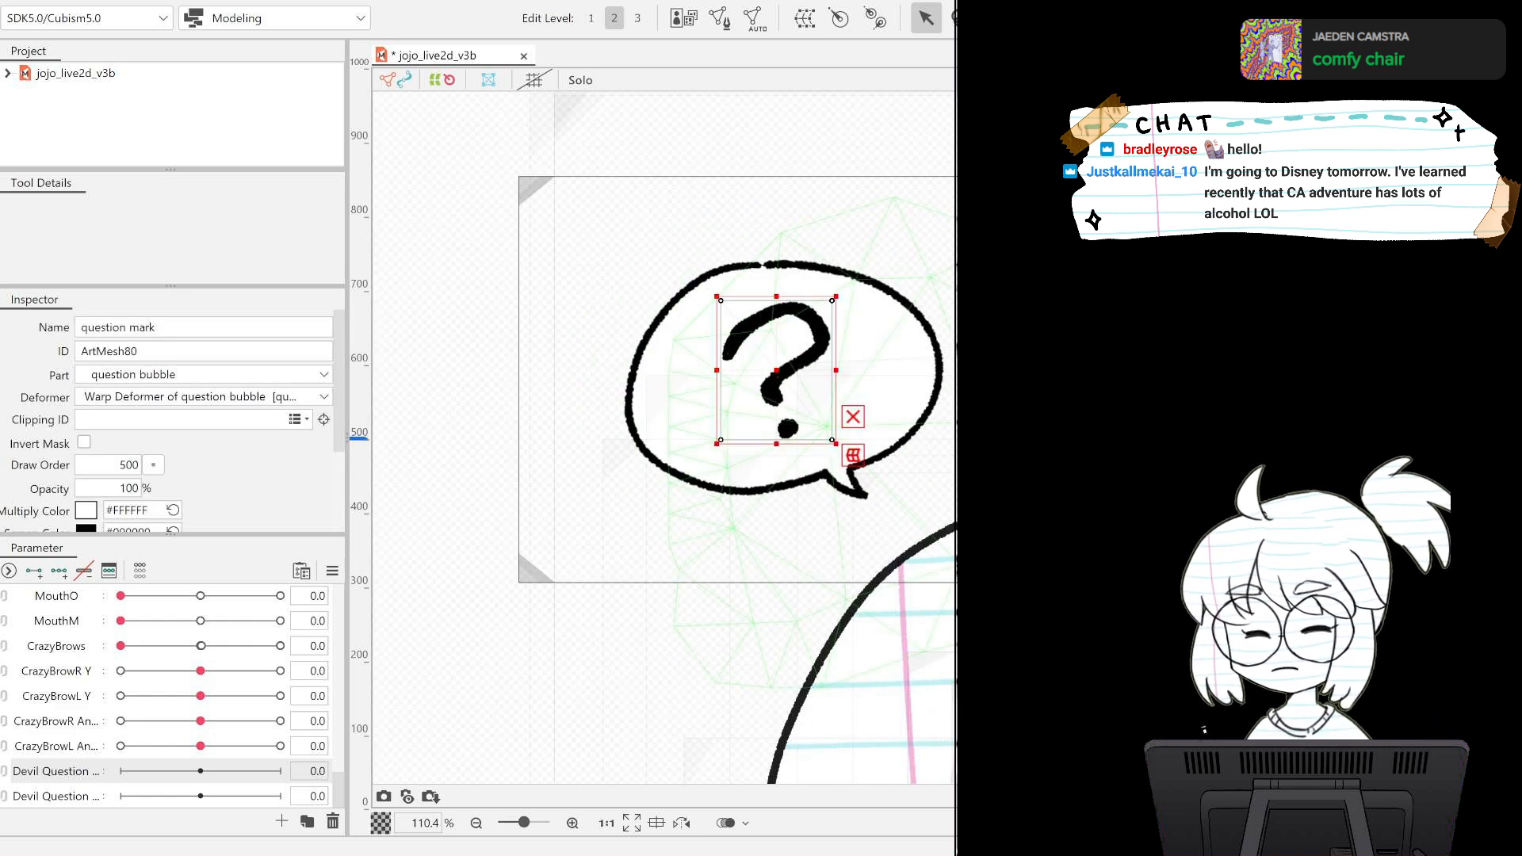
left_click(768, 32)
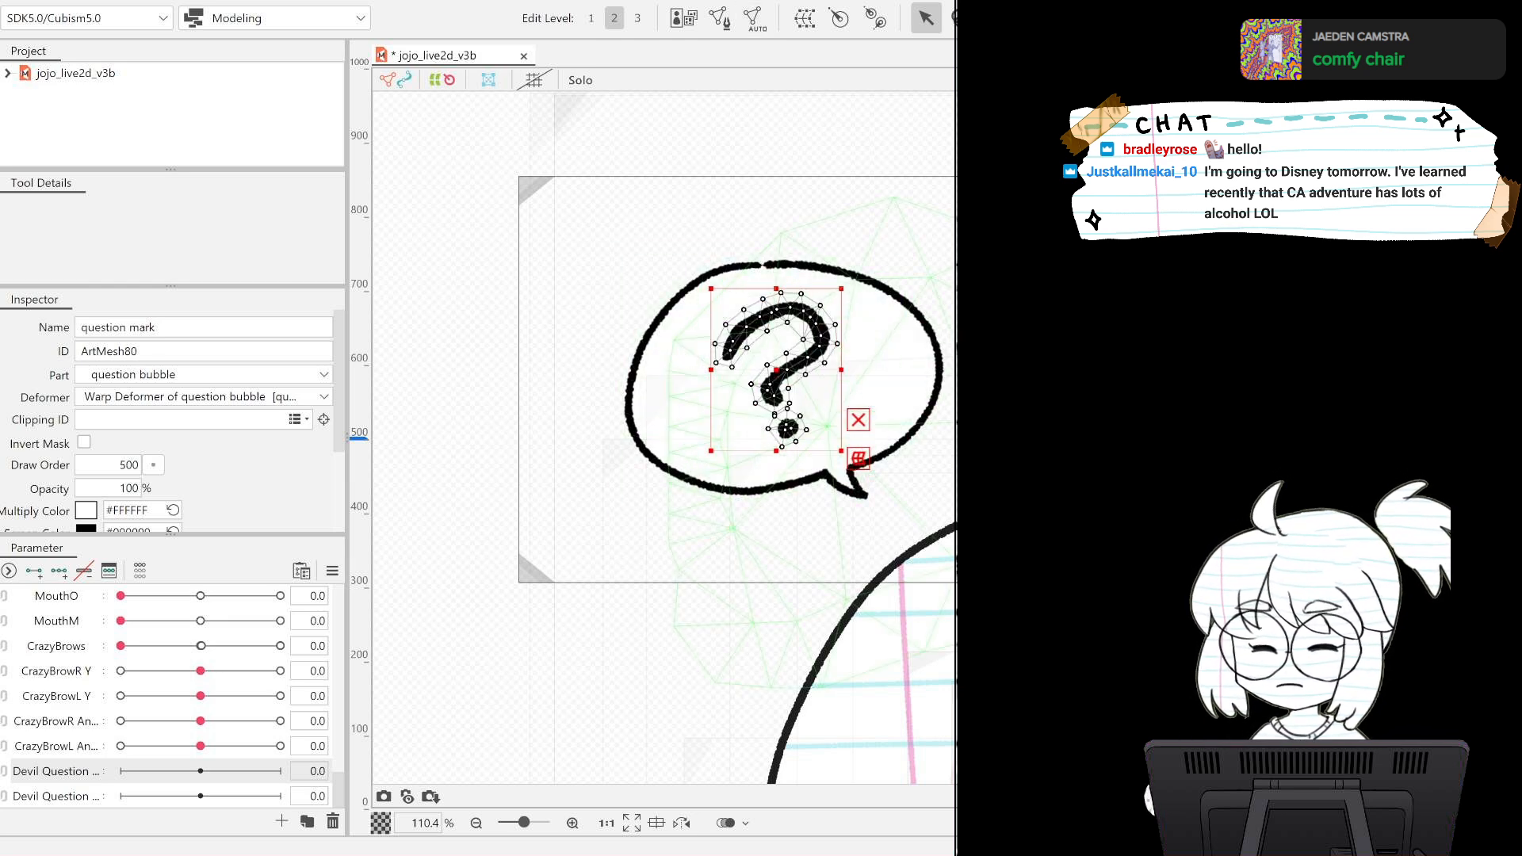
Select the question bubble's warp deformer and preview its movement with Angle X at 8.7 and Angle Y at -3.6.
left_click(519, 439)
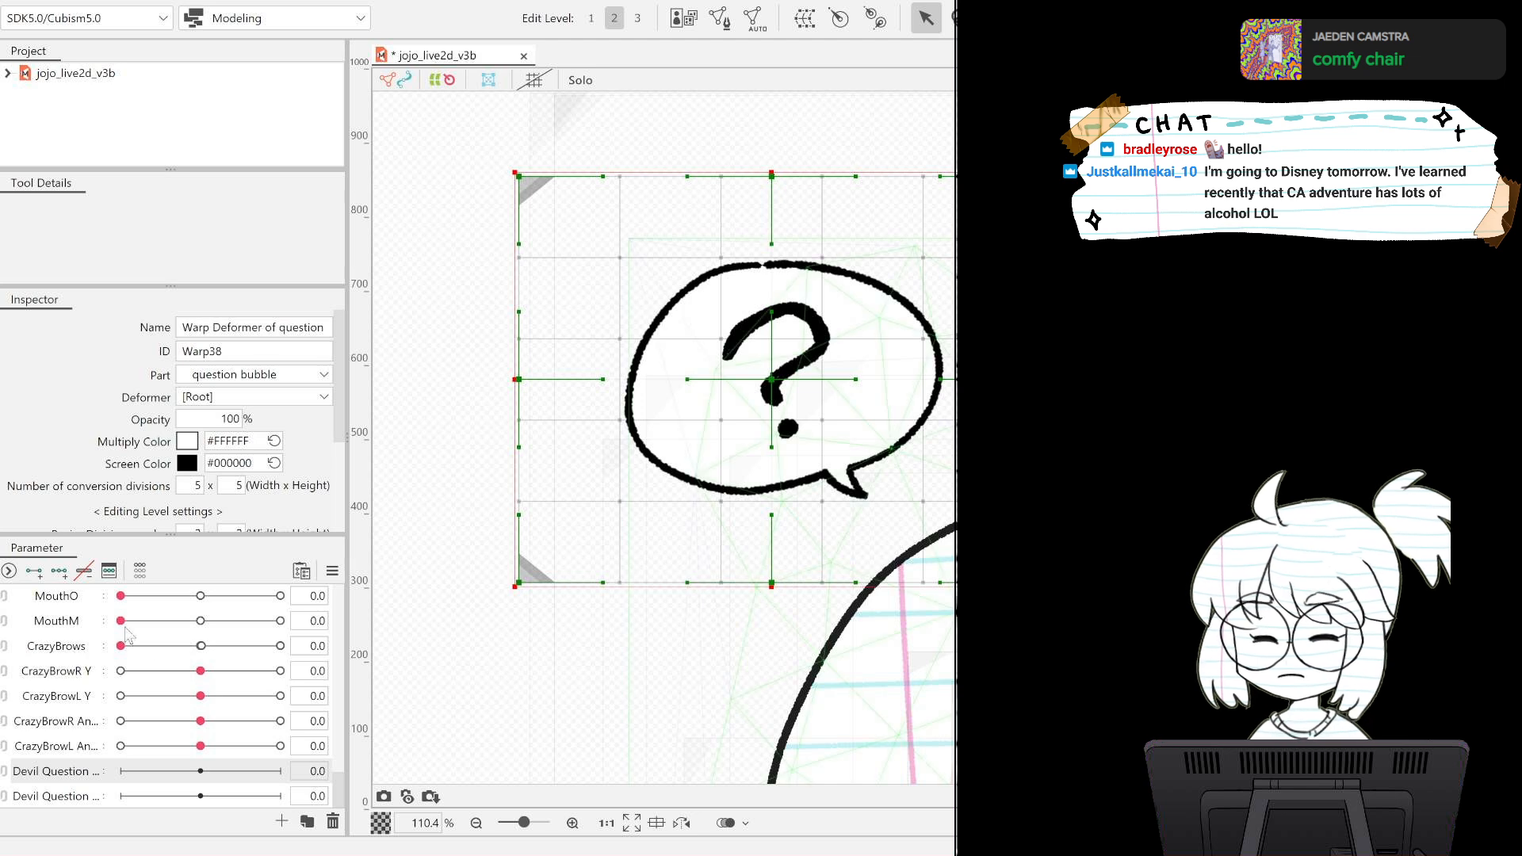
scroll(198, 642, "up", 5)
mouse_move(201, 631)
left_mouse_down()
mouse_move(155, 648)
mouse_move(200, 595)
mouse_move(204, 659)
mouse_move(233, 648)
mouse_move(223, 634)
left_mouse_up()
scroll(769, 618, "down", 10)
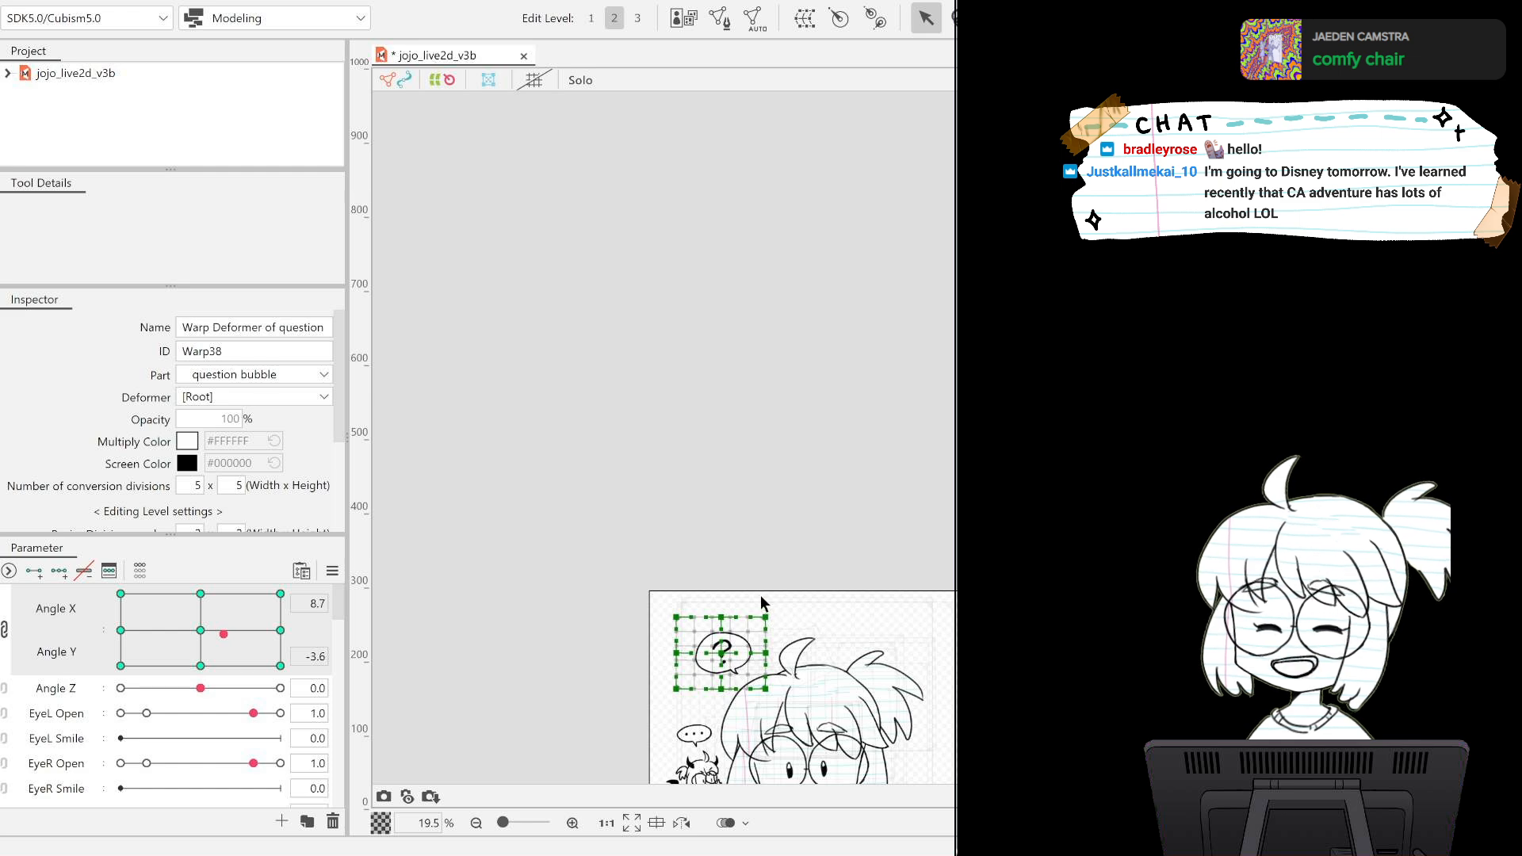
left_click_drag(930, 440, 840, 103)
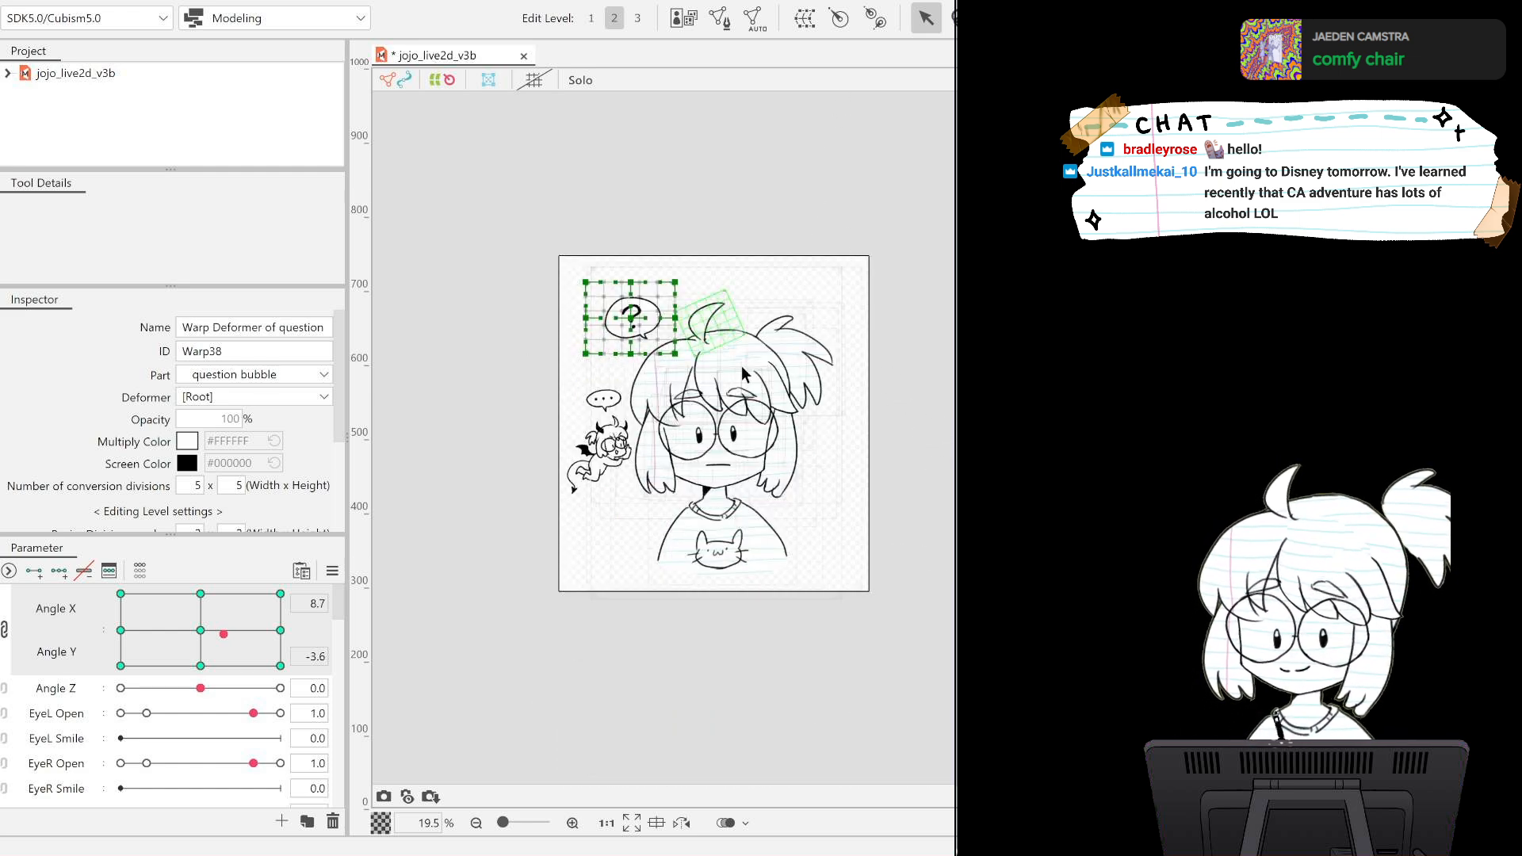
scroll(710, 390, "down", 2)
scroll(710, 393, "up", 6)
scroll(710, 390, "down", 3)
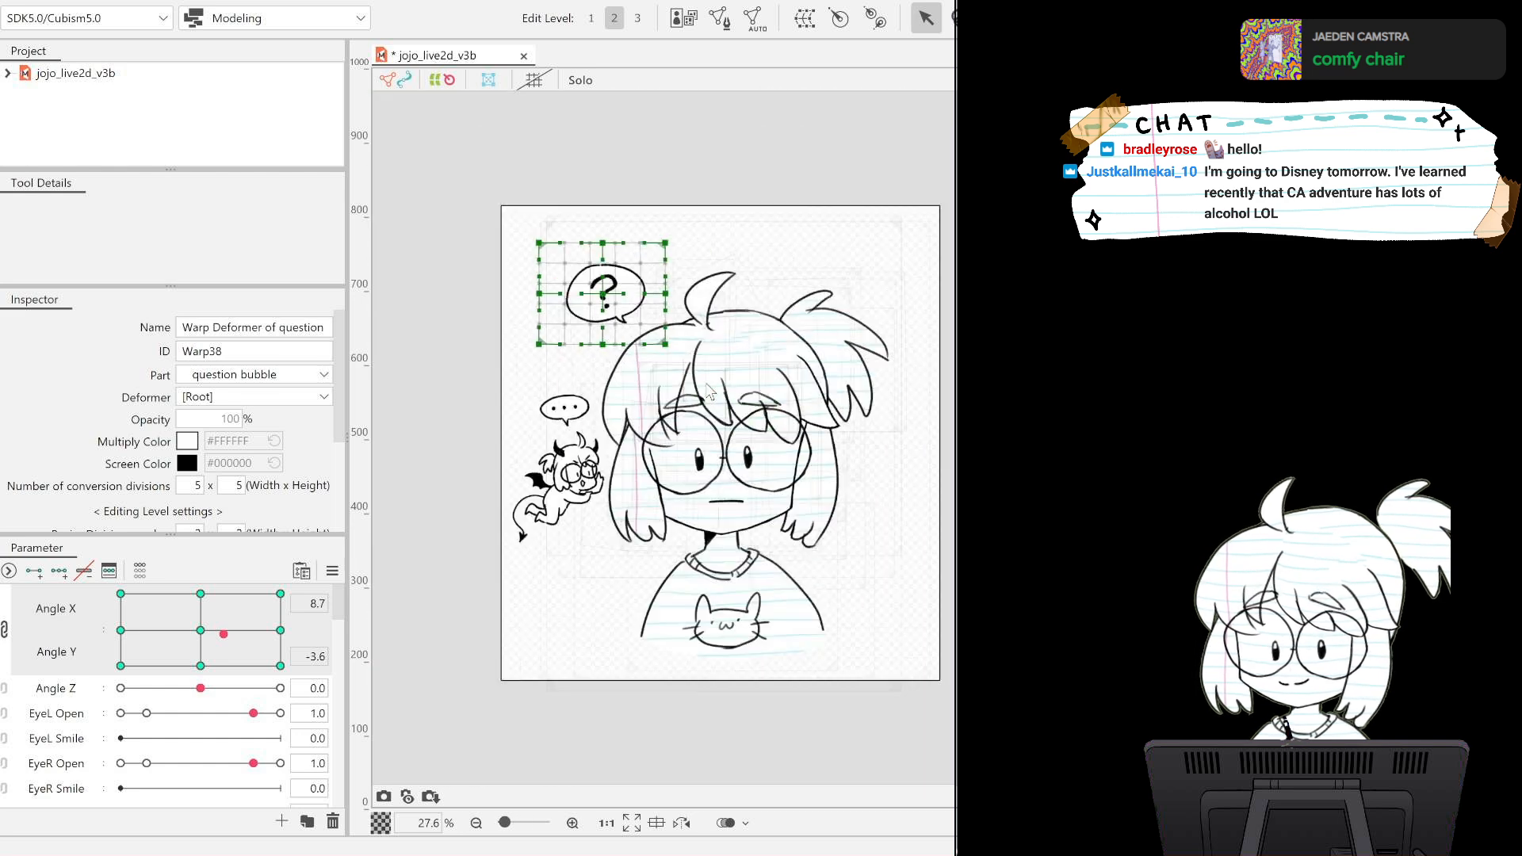
left_click(832, 192)
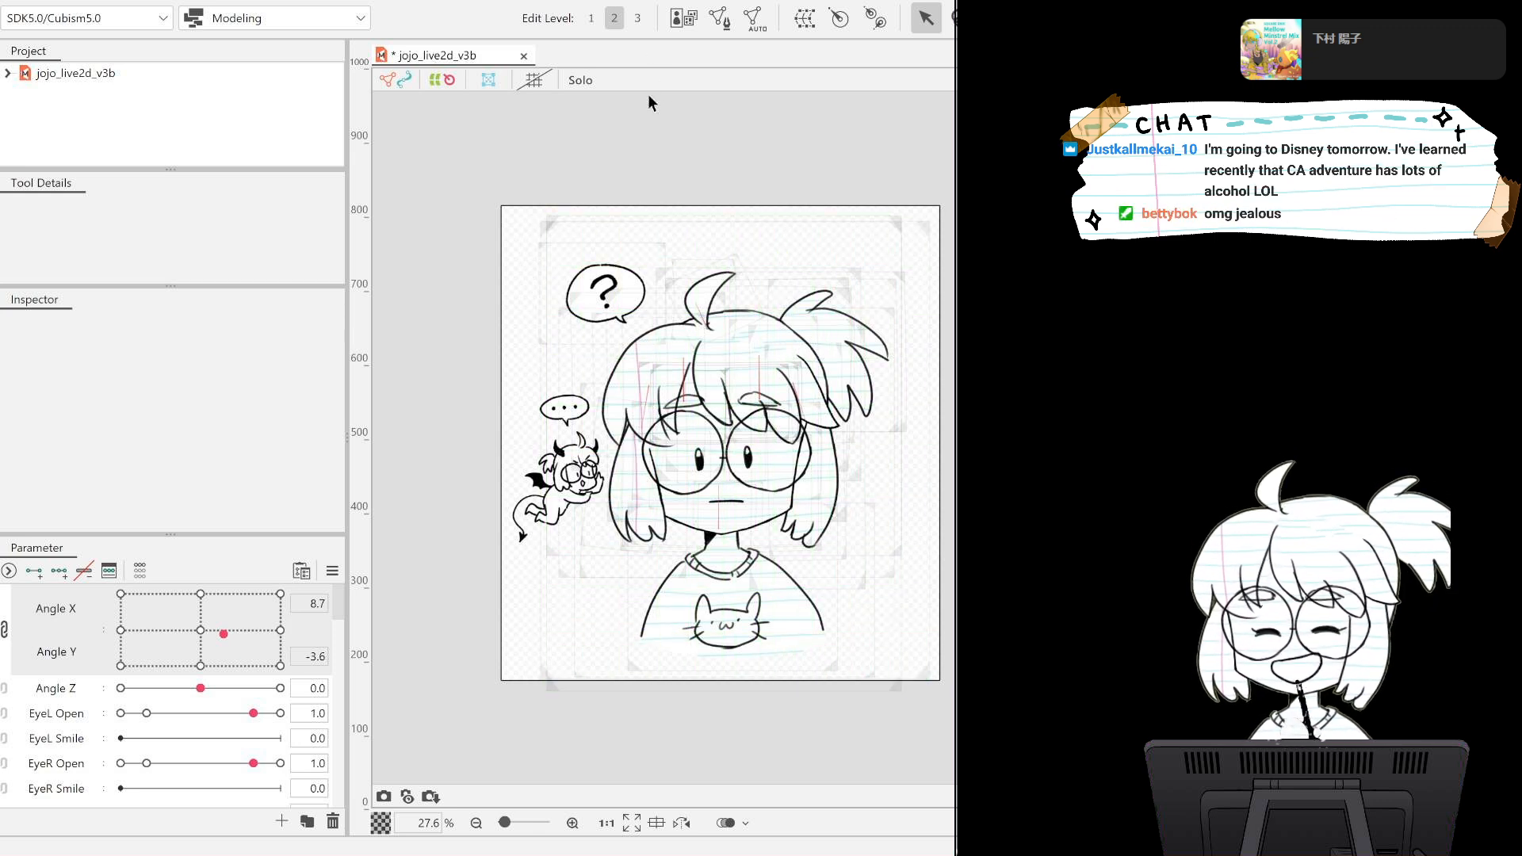
scroll(451, 178, "up", 3)
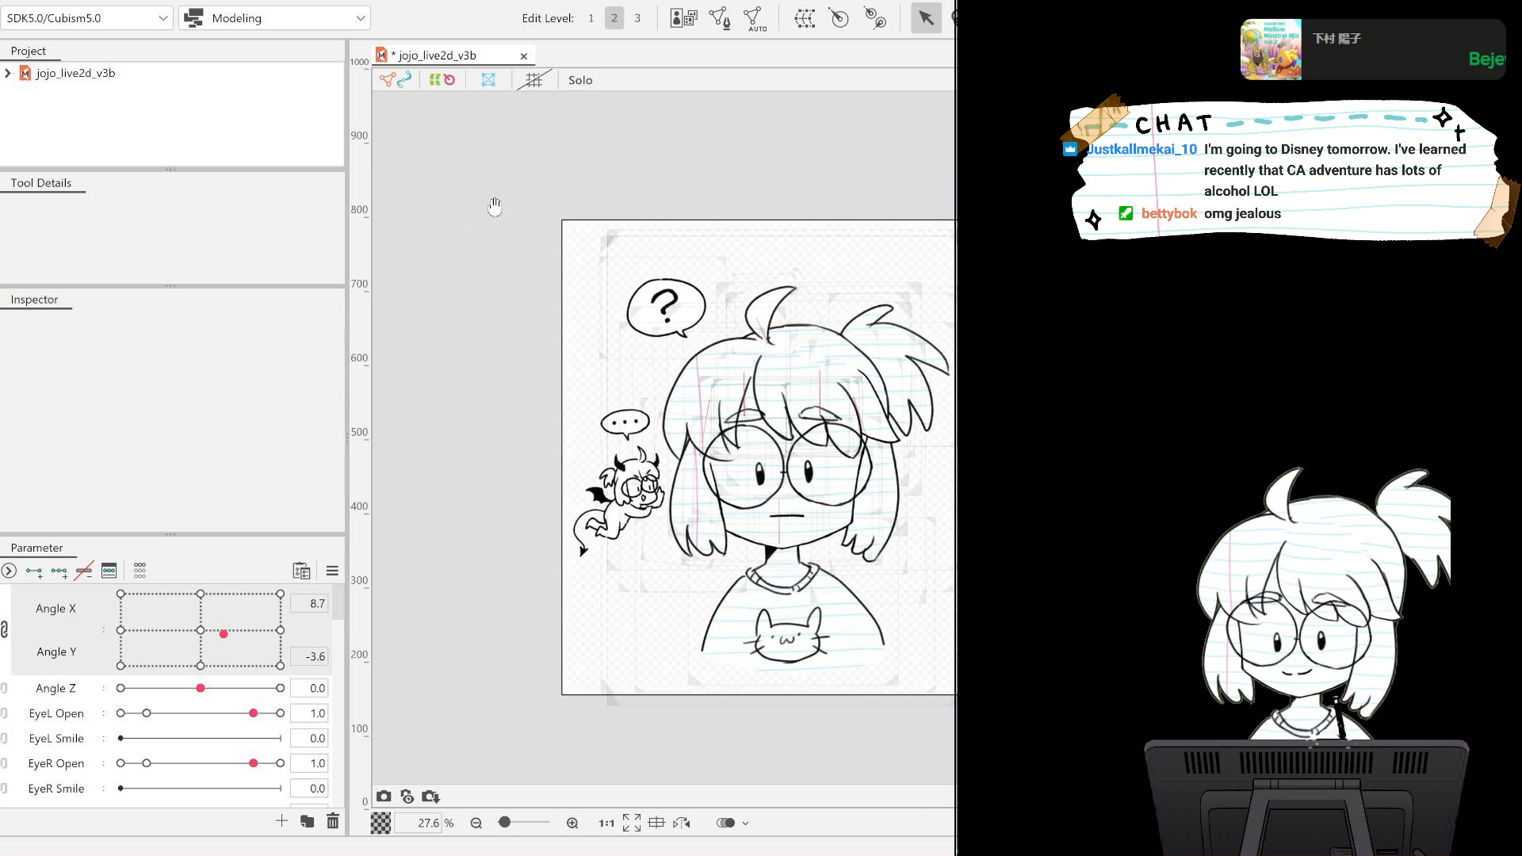
scroll(640, 321, "up", 5)
scroll(640, 321, "down", 4)
scroll(631, 312, "up", 2)
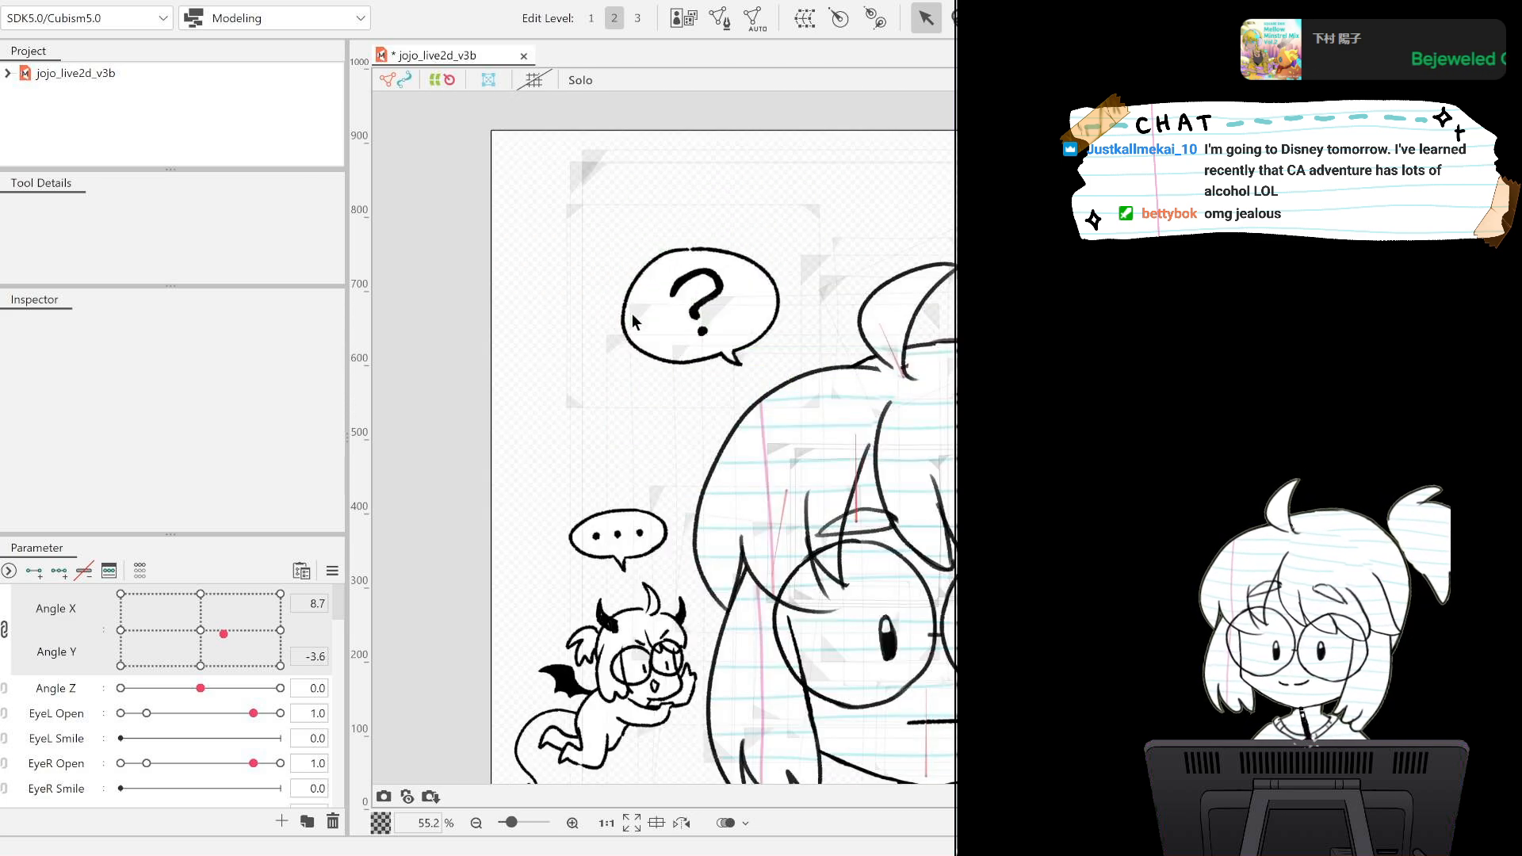
scroll(586, 341, "down", 1)
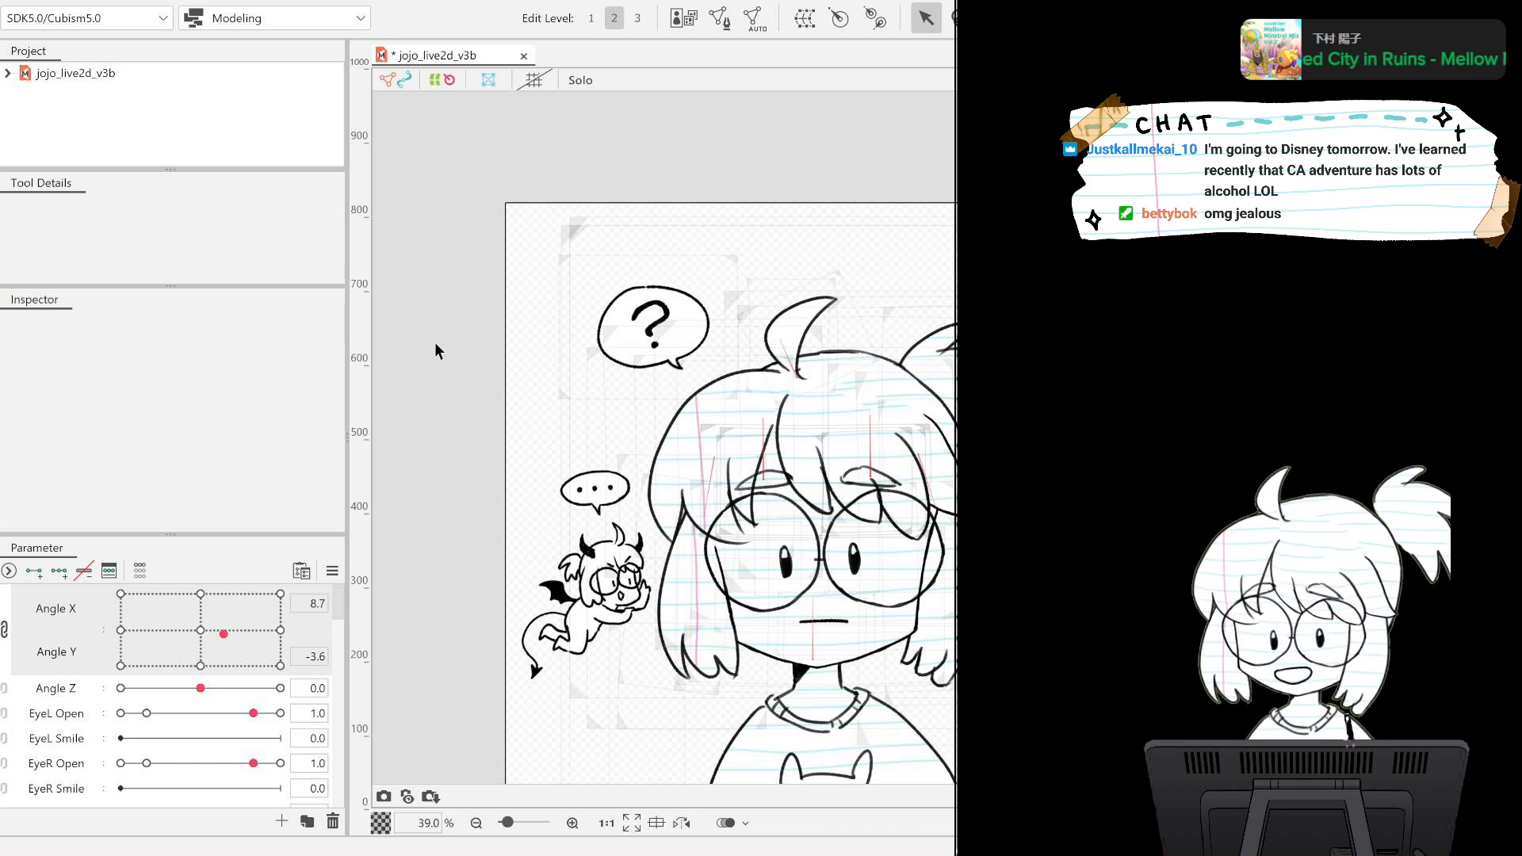
left_click_drag(456, 317, 445, 255)
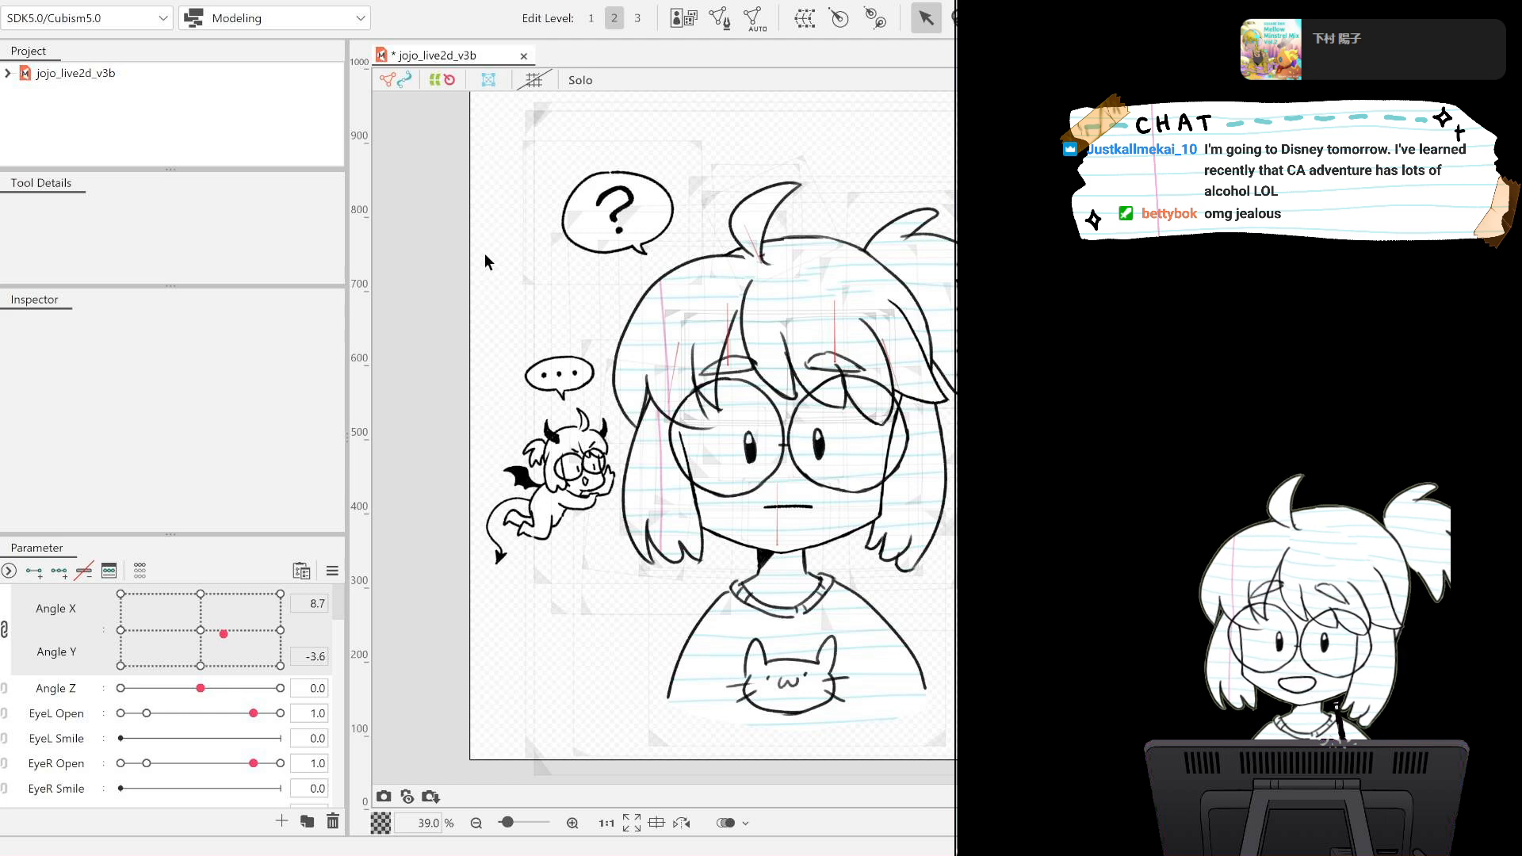
scroll(485, 255, "down", 3)
scroll(484, 255, "up", 6)
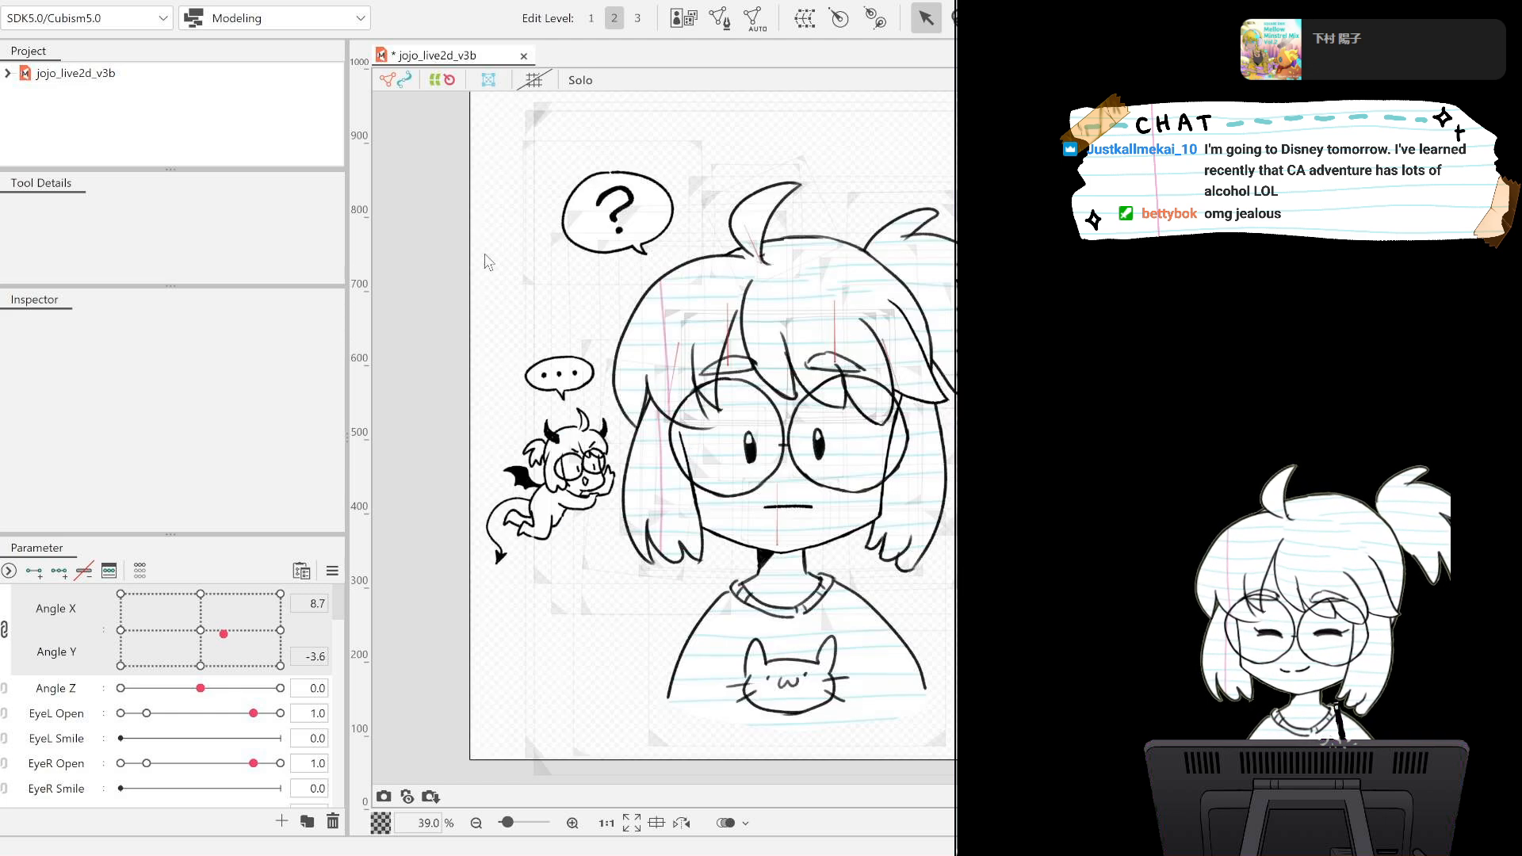
scroll(484, 254, "down", 3)
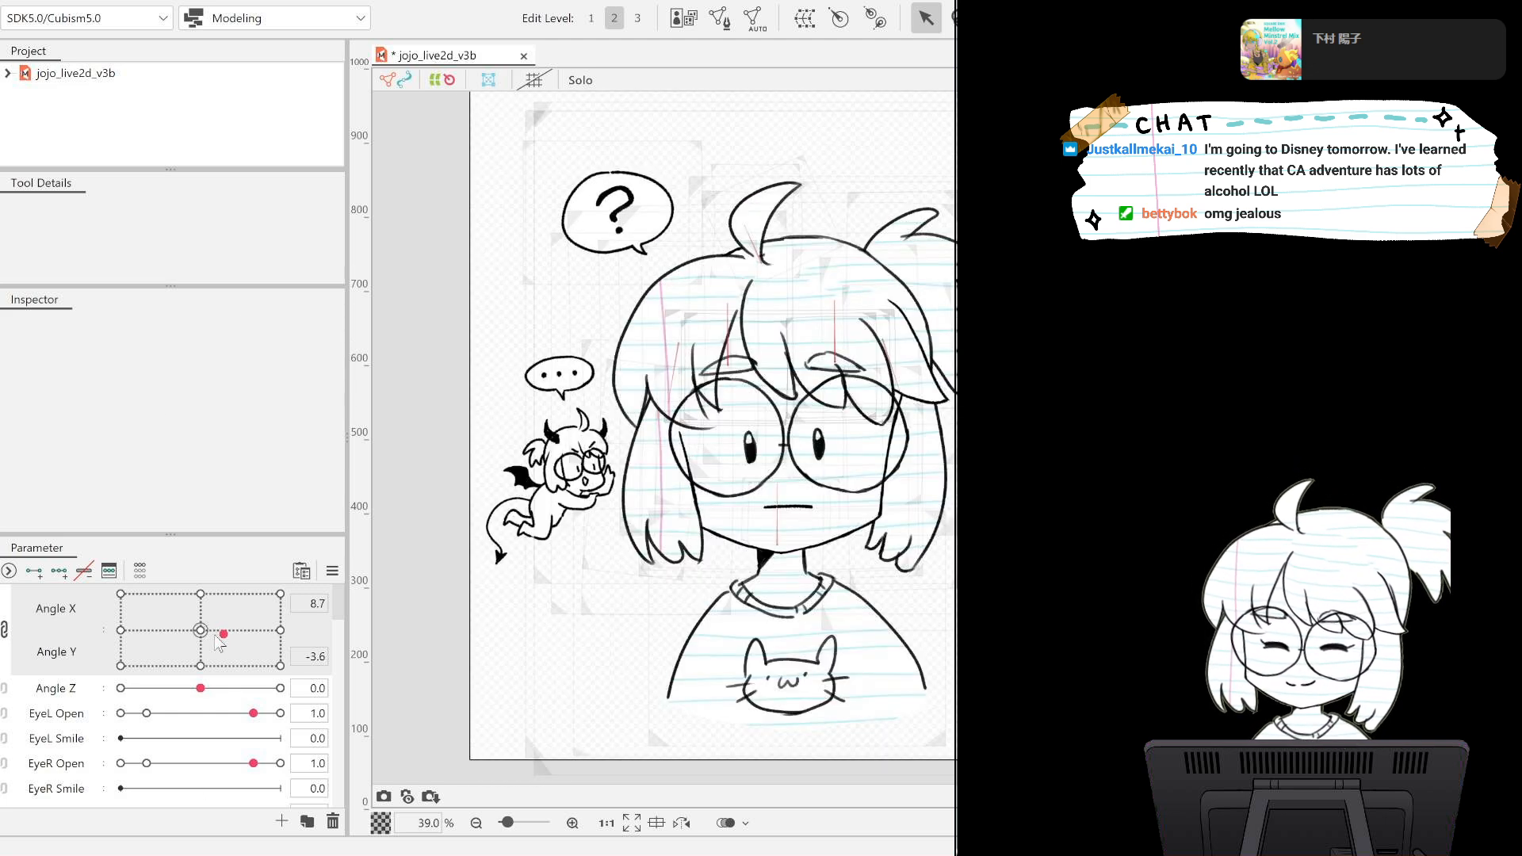
Set Angle X to 12.3 and Angle Y to -2.8 and inspect the question mark inside its bubble.
mouse_move(223, 634)
left_mouse_down()
mouse_move(163, 606)
mouse_move(170, 650)
mouse_move(152, 593)
mouse_move(198, 626)
mouse_move(262, 618)
mouse_move(237, 602)
mouse_move(243, 646)
mouse_move(206, 614)
mouse_move(366, 638)
mouse_move(230, 640)
mouse_move(397, 637)
mouse_move(390, 615)
mouse_move(281, 645)
mouse_move(210, 614)
mouse_move(167, 630)
mouse_move(150, 616)
mouse_move(179, 576)
mouse_move(162, 626)
mouse_move(226, 657)
mouse_move(233, 633)
left_mouse_up()
scroll(625, 202, "up", 10)
scroll(601, 202, "down", 3)
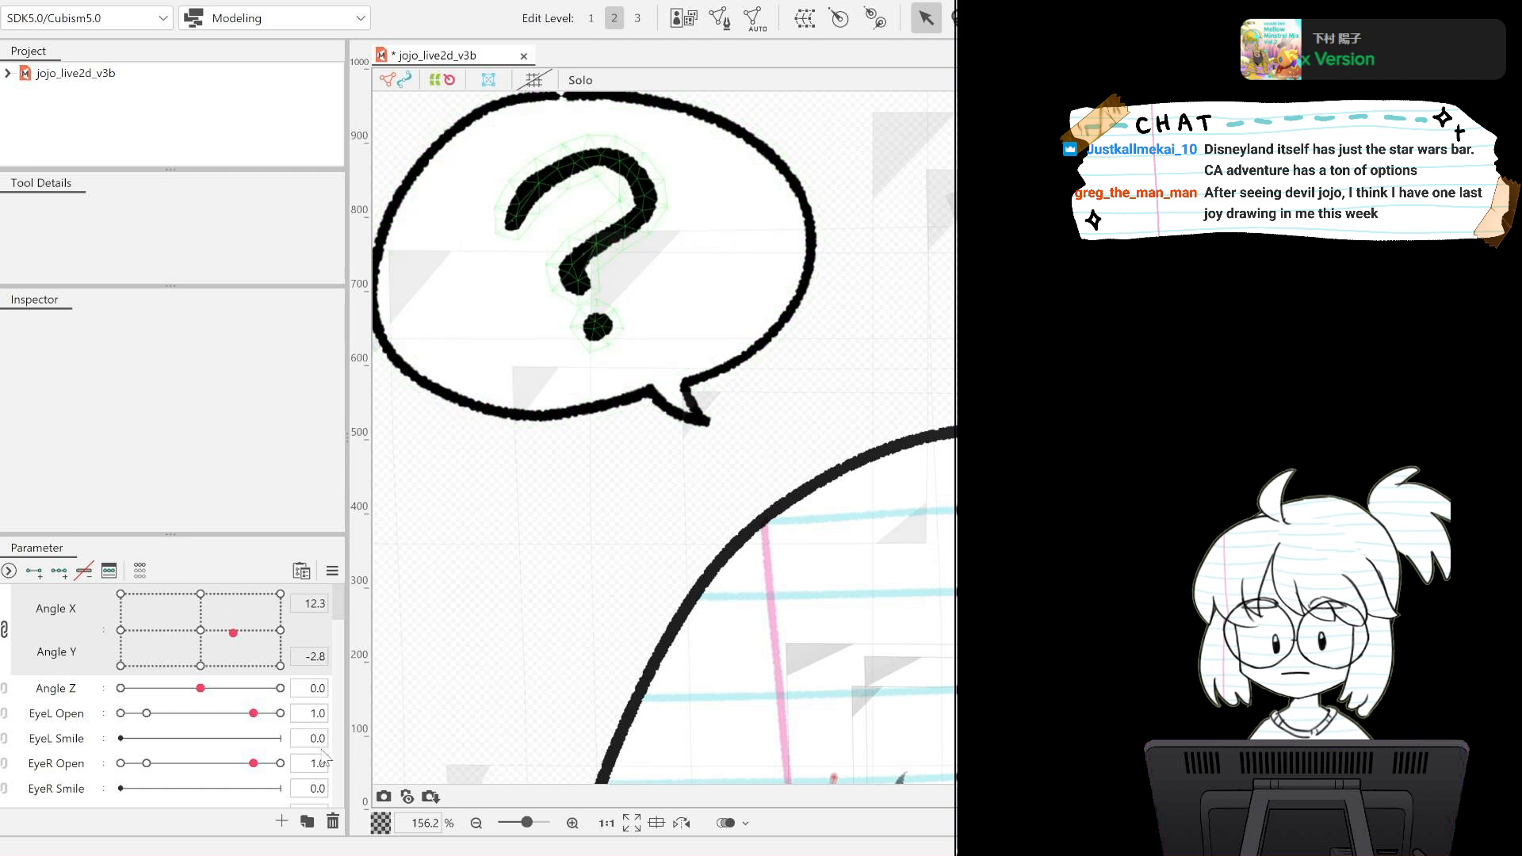
Select the upper Devil Question parameter.
scroll(276, 733, "down", 6)
scroll(276, 723, "up", 4)
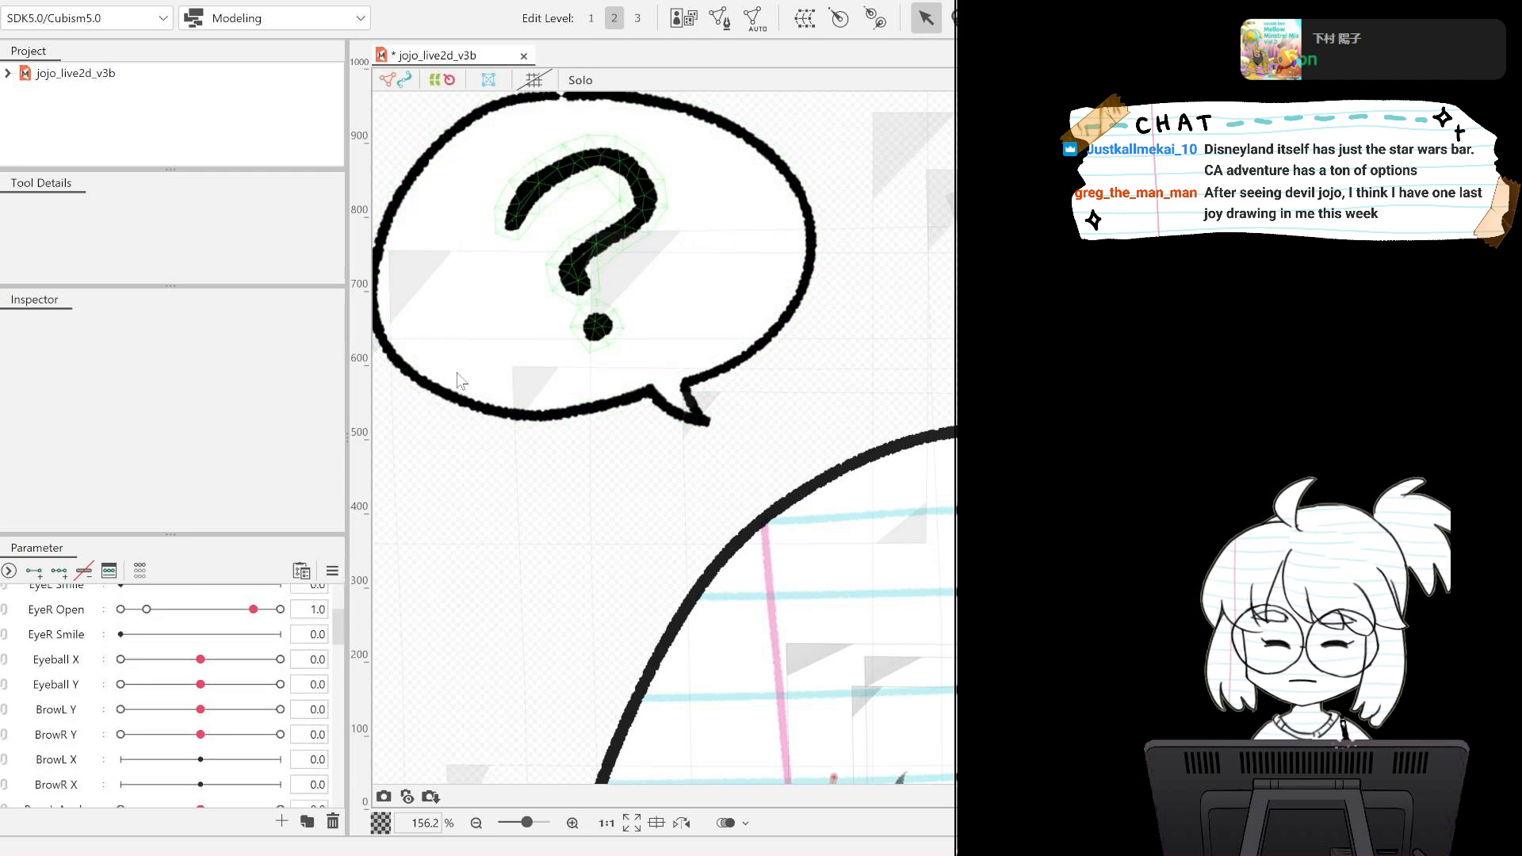
left_click_drag(339, 628, 333, 800)
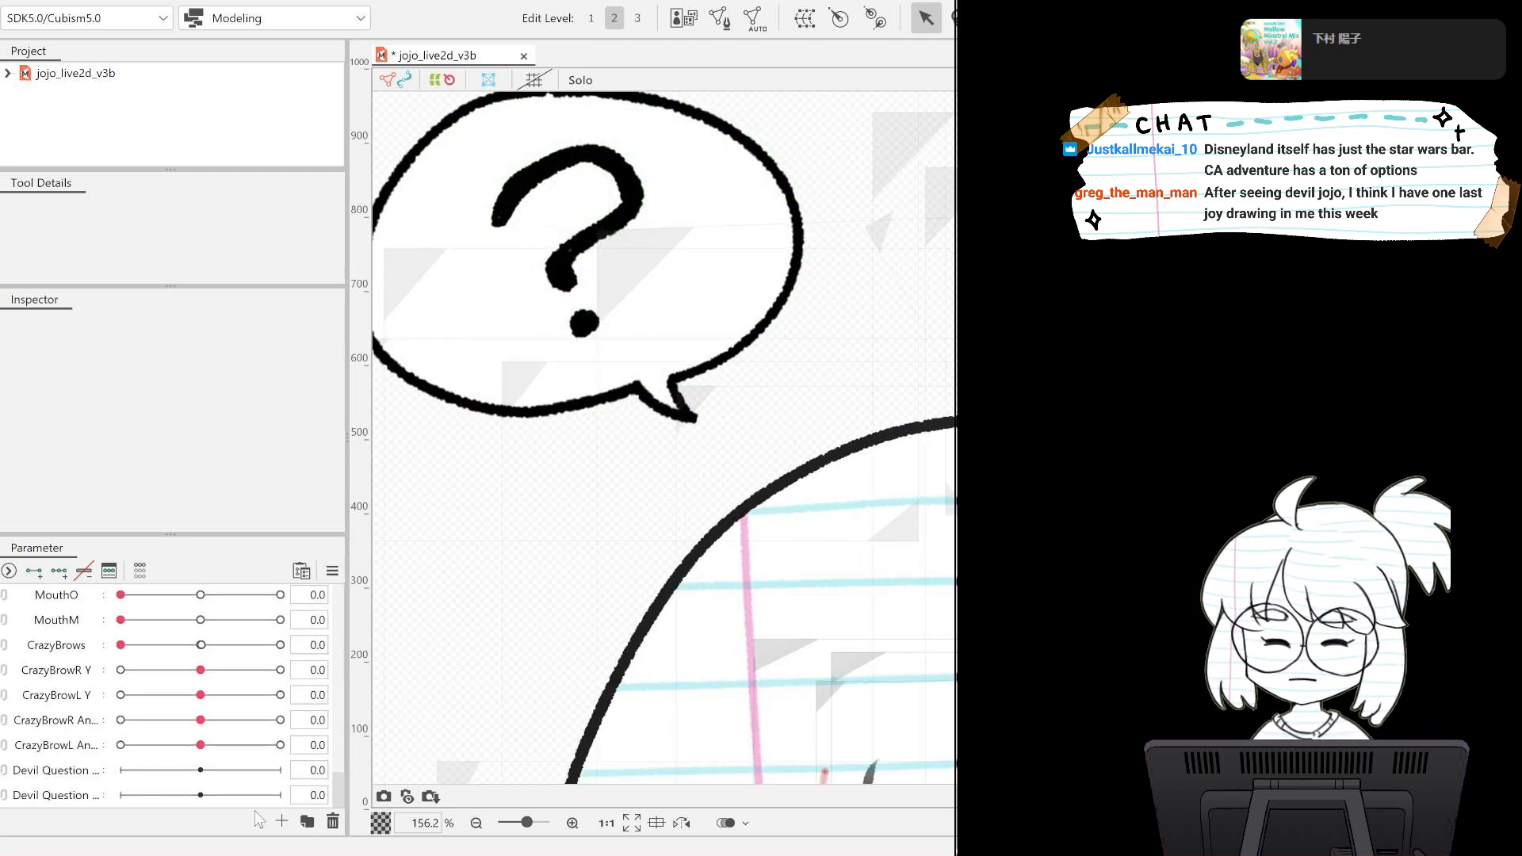
left_click(94, 771)
Create a warp deformer around the question mark mesh, nested inside the question bubble's warp deformer.
scroll(773, 451, "up", 5)
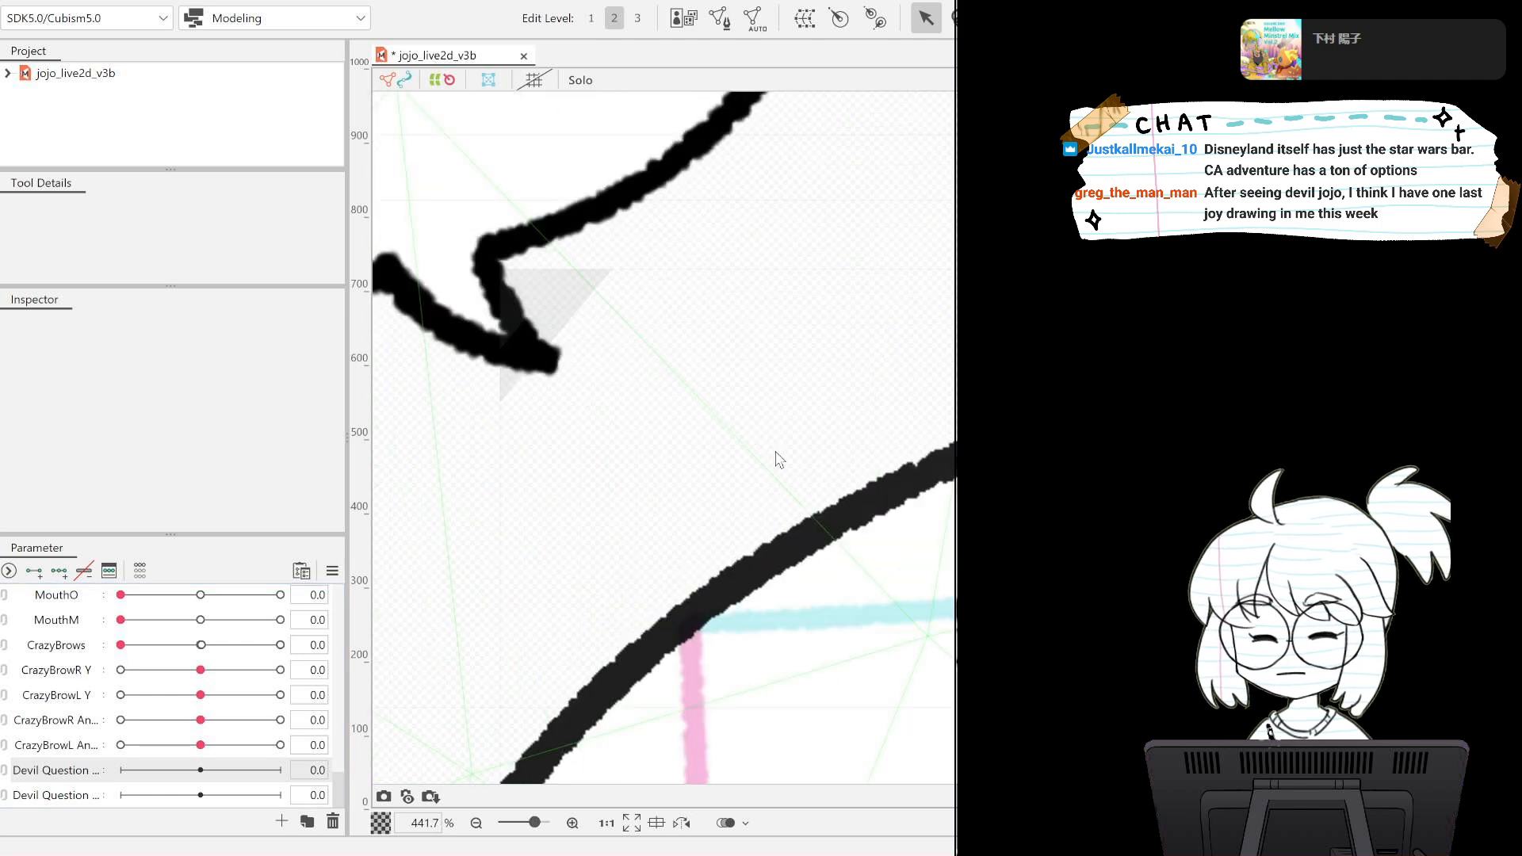
scroll(777, 458, "down", 6)
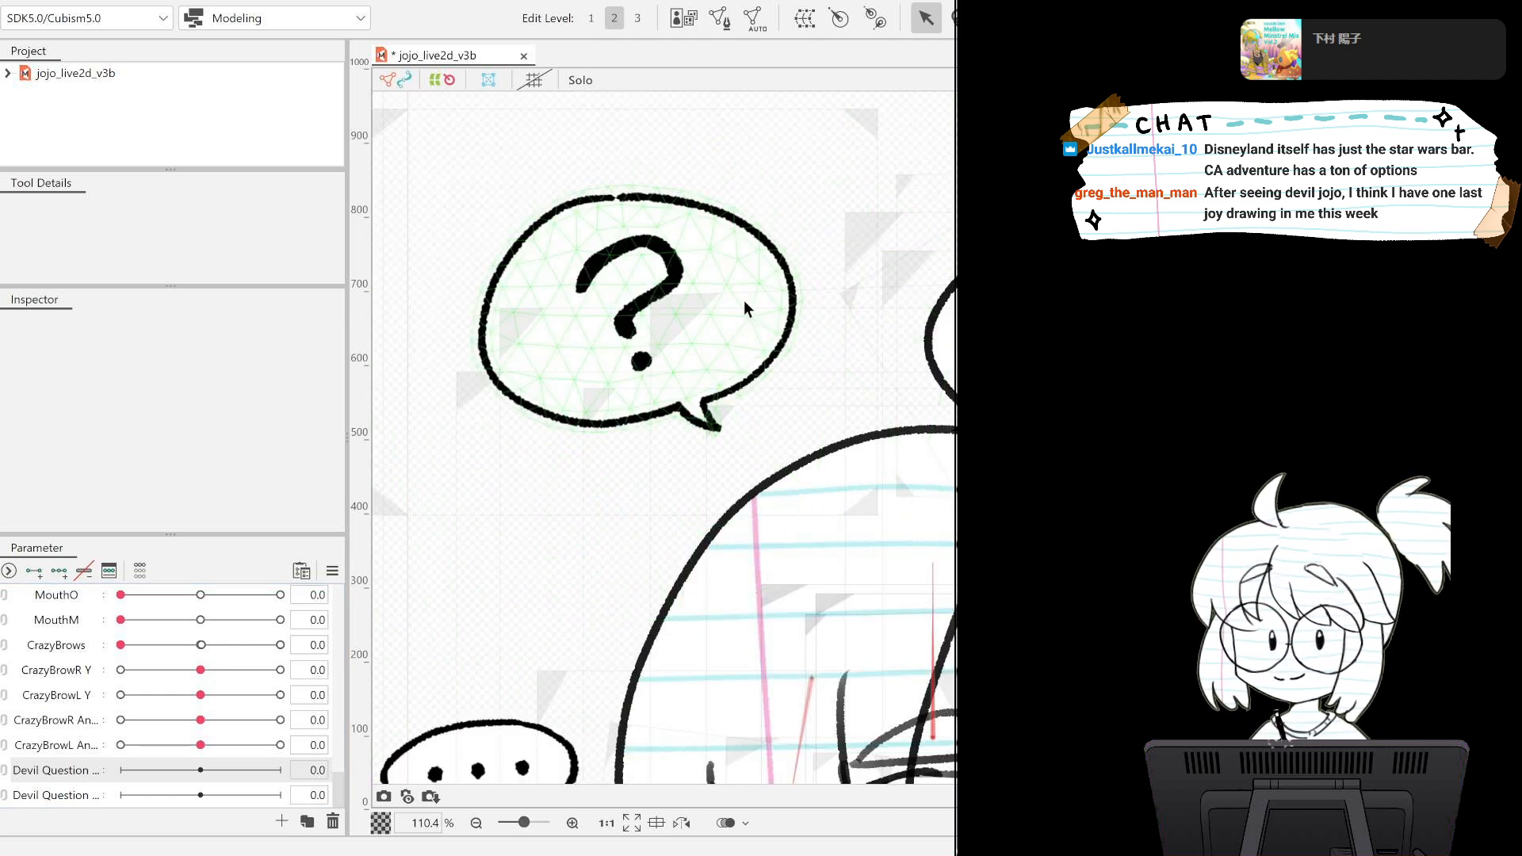
left_click(740, 227)
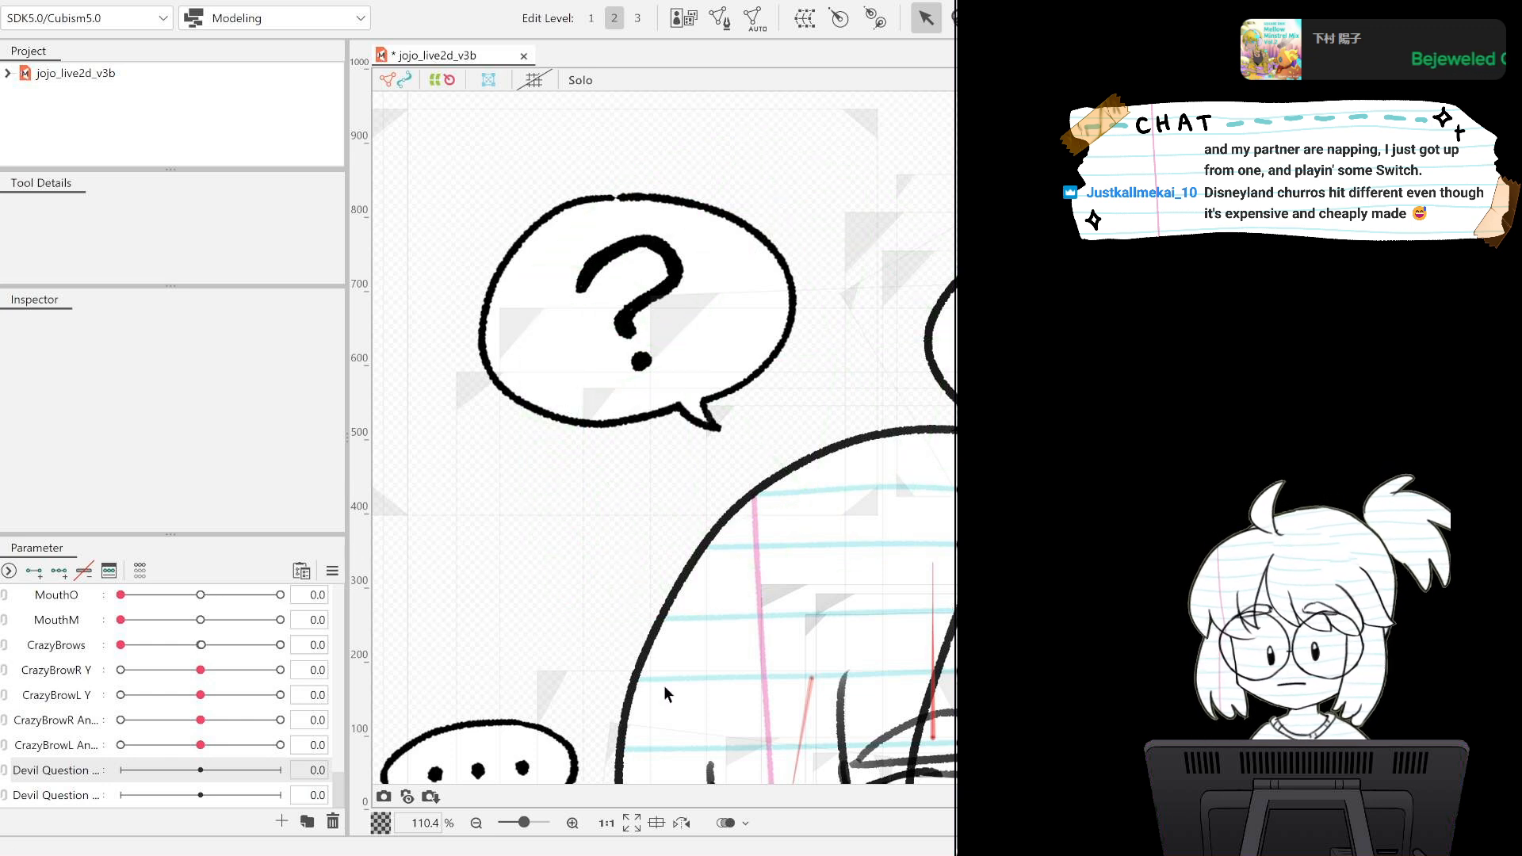
left_click(627, 321)
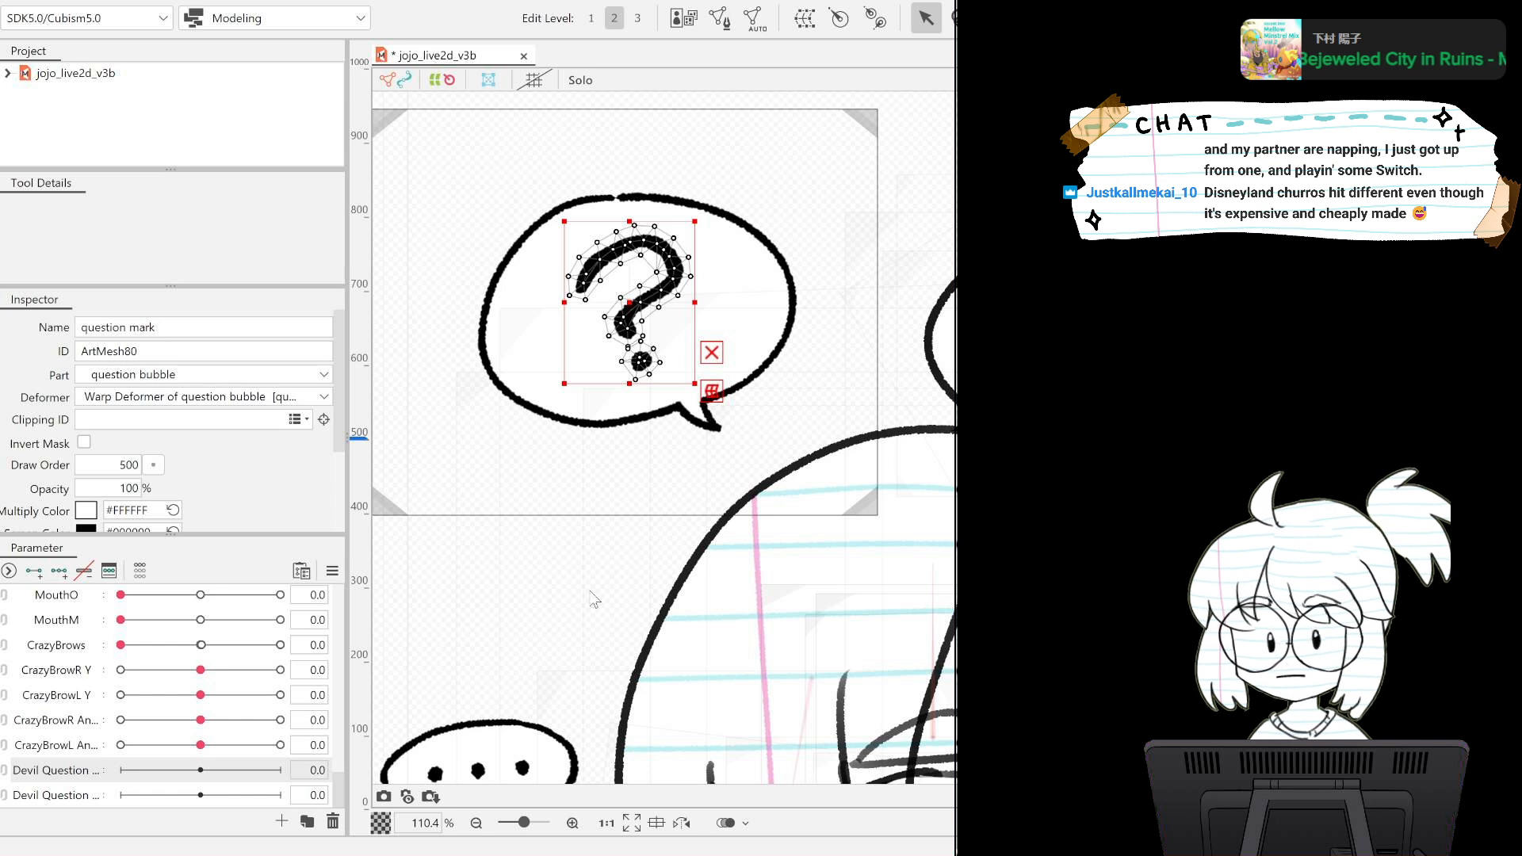
left_click(712, 391)
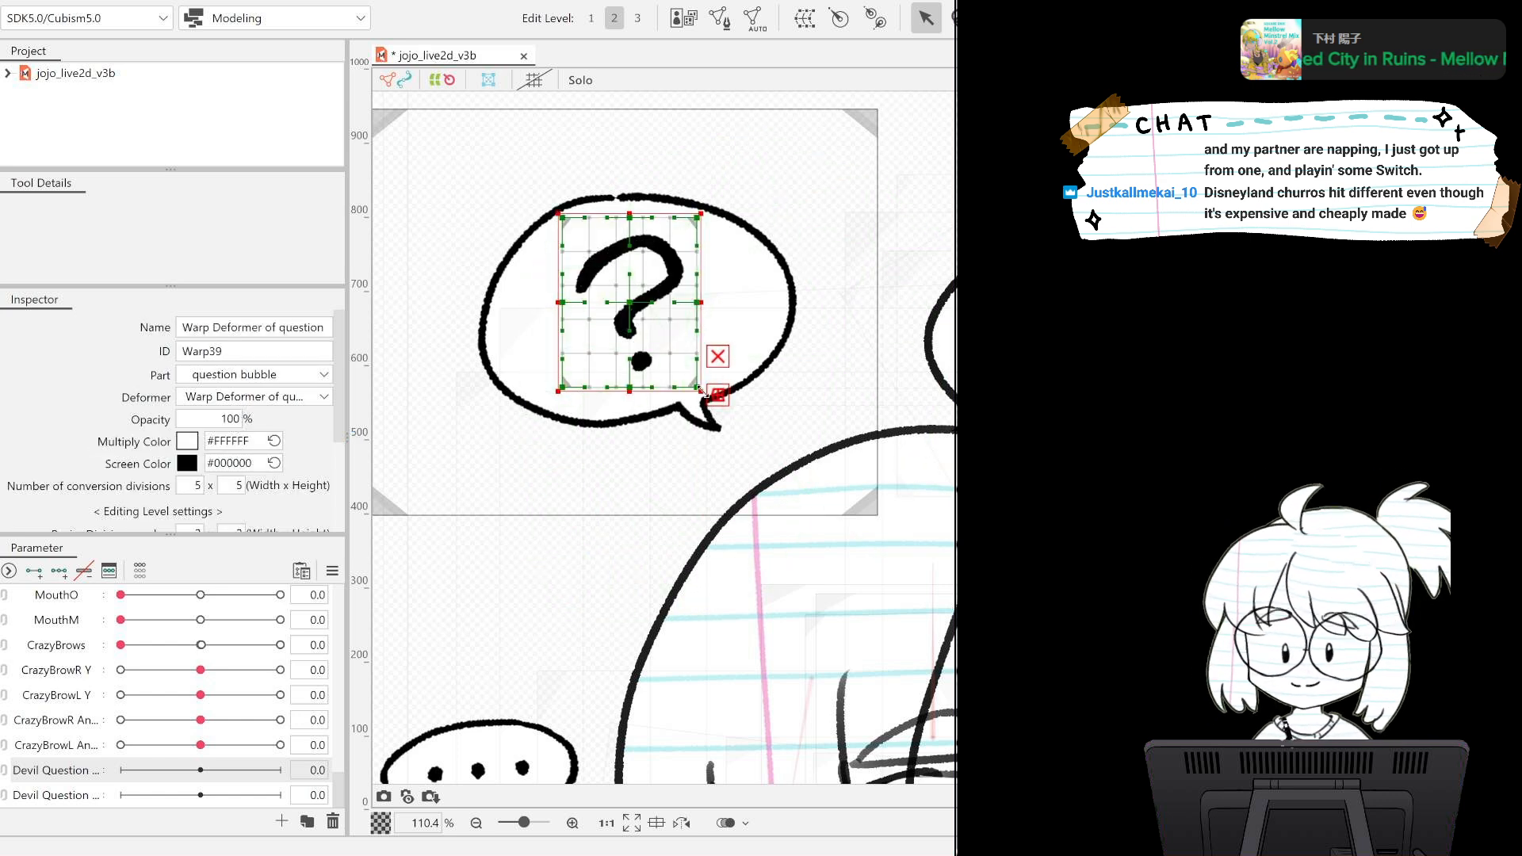
Enlarge the question mark's warp deformer on all four sides so it spans most of the question bubble.
left_click_drag(718, 392, 759, 388)
left_click_drag(562, 304, 489, 303)
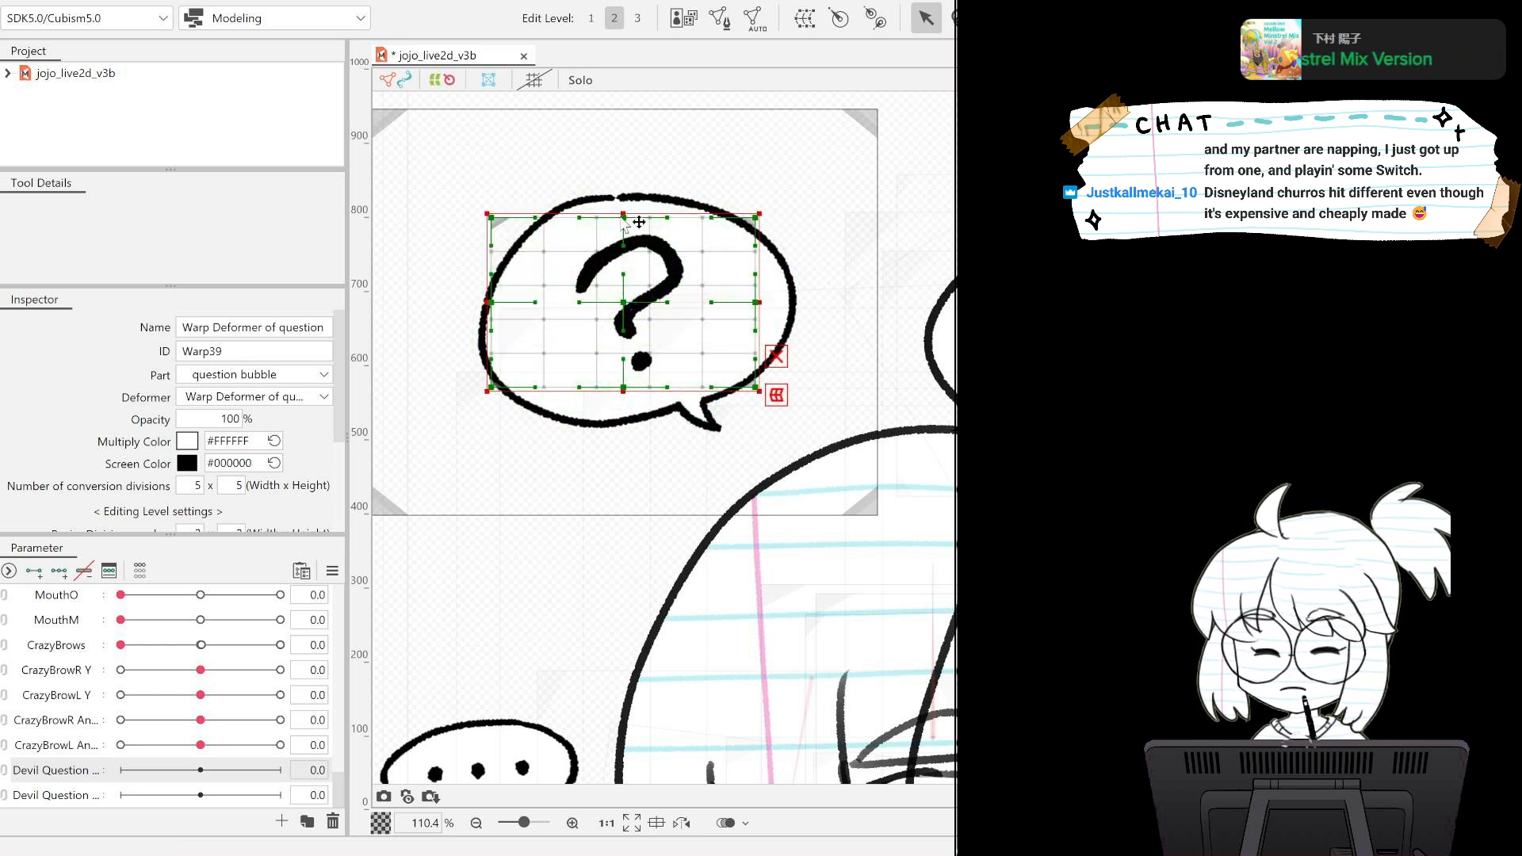
left_click_drag(622, 214, 629, 192)
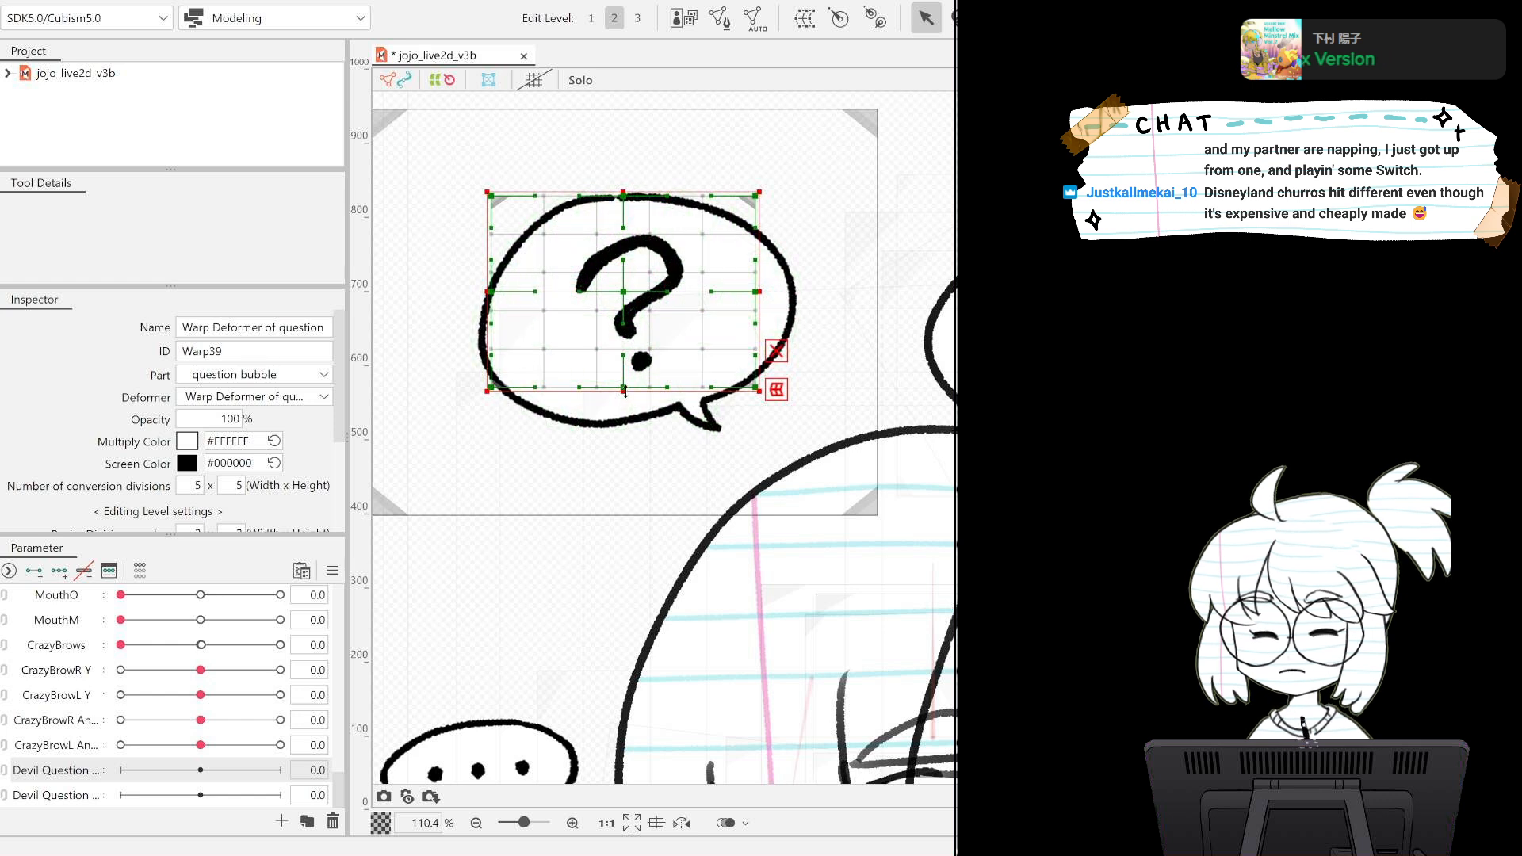
left_click_drag(623, 388, 623, 412)
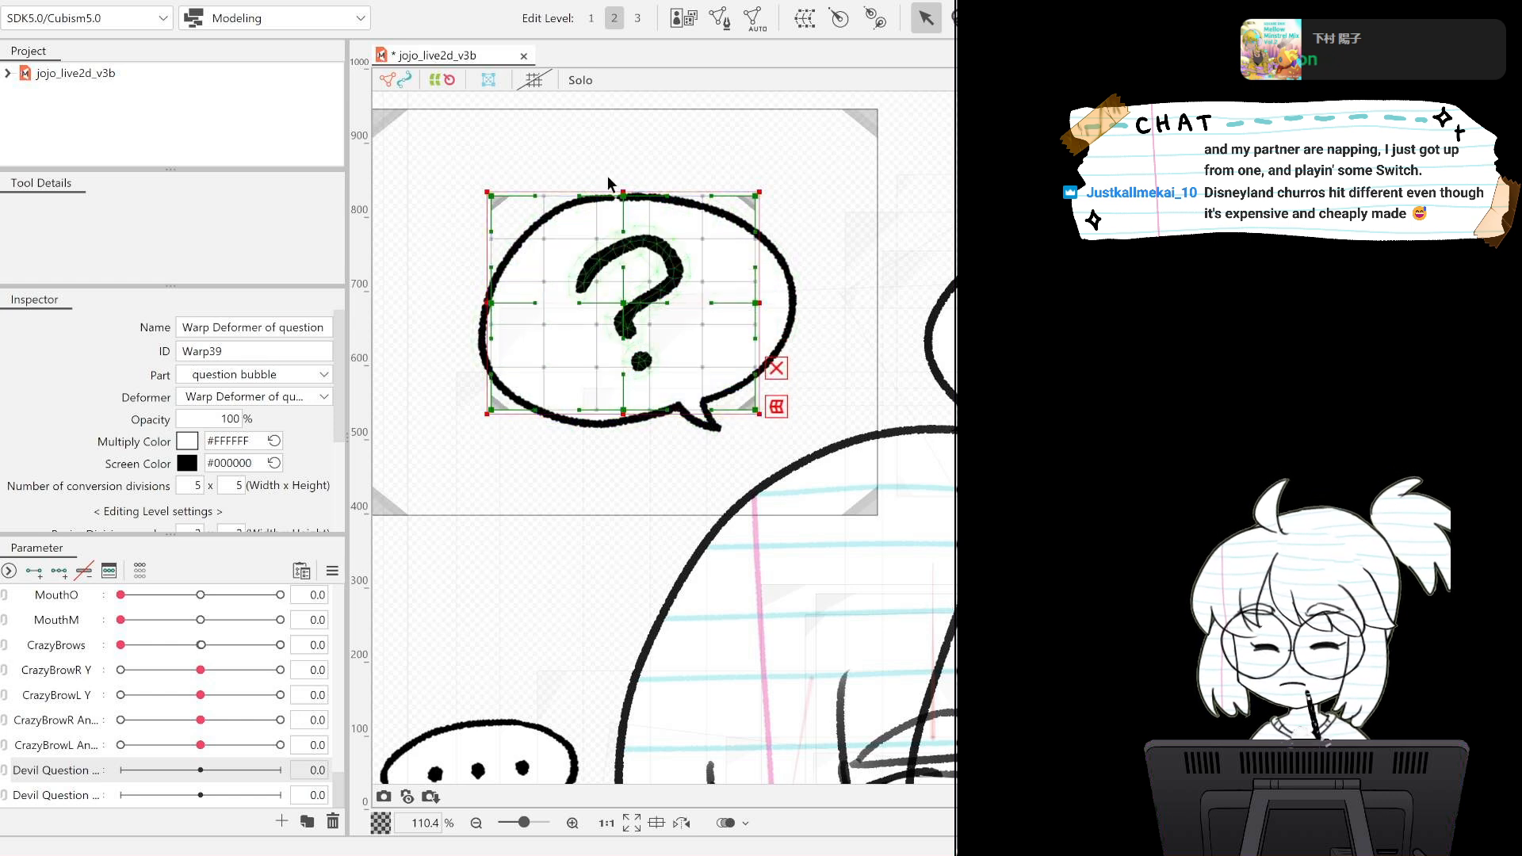
left_click_drag(624, 187, 624, 177)
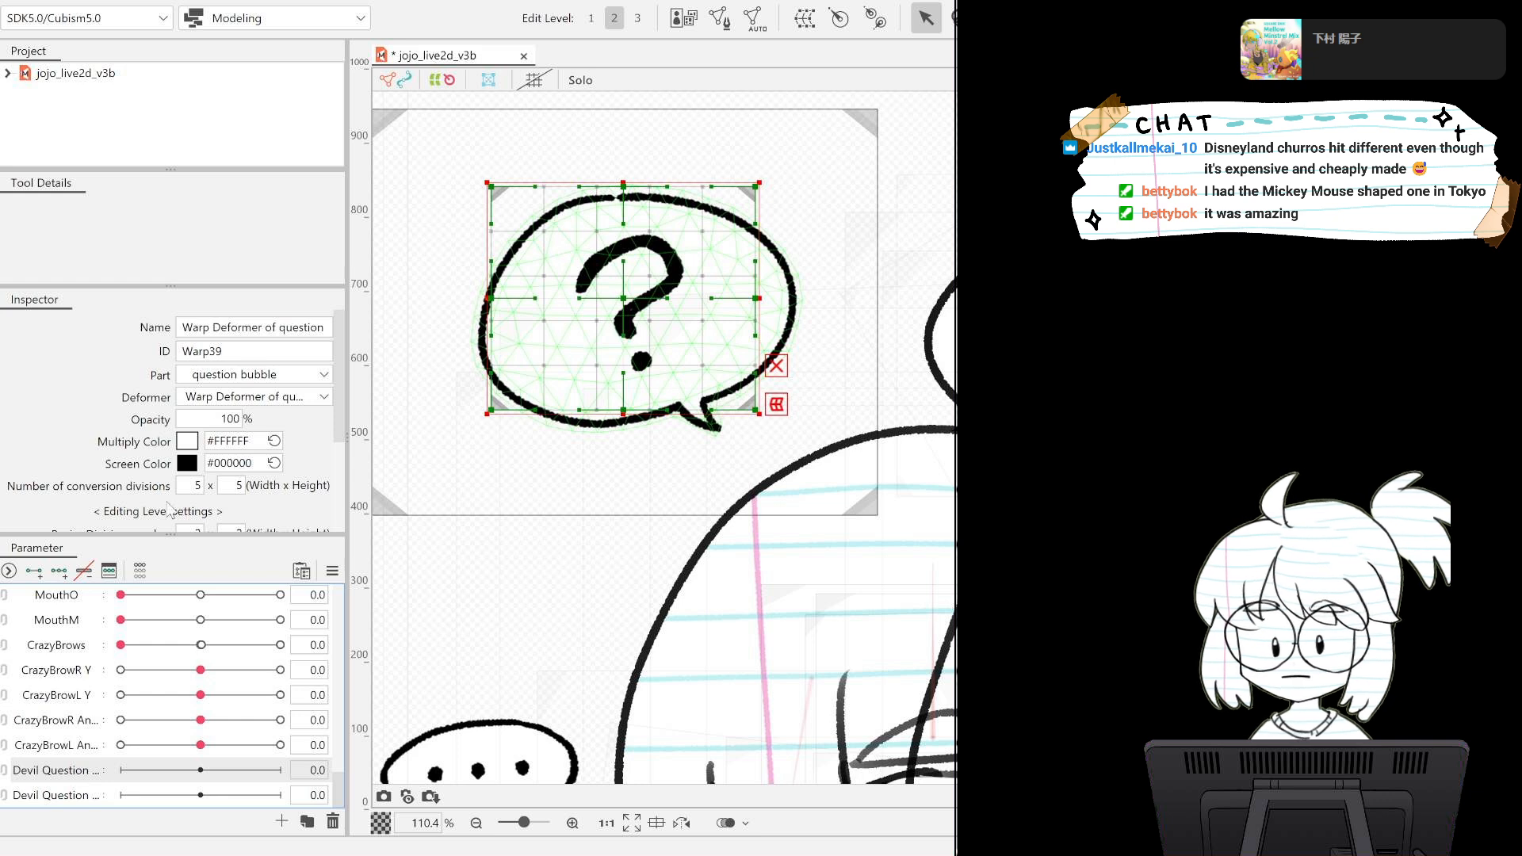
Add three keys to the upper Devil Question parameter and try brushing the question mark's deformer leftward at -1.
left_click(59, 571)
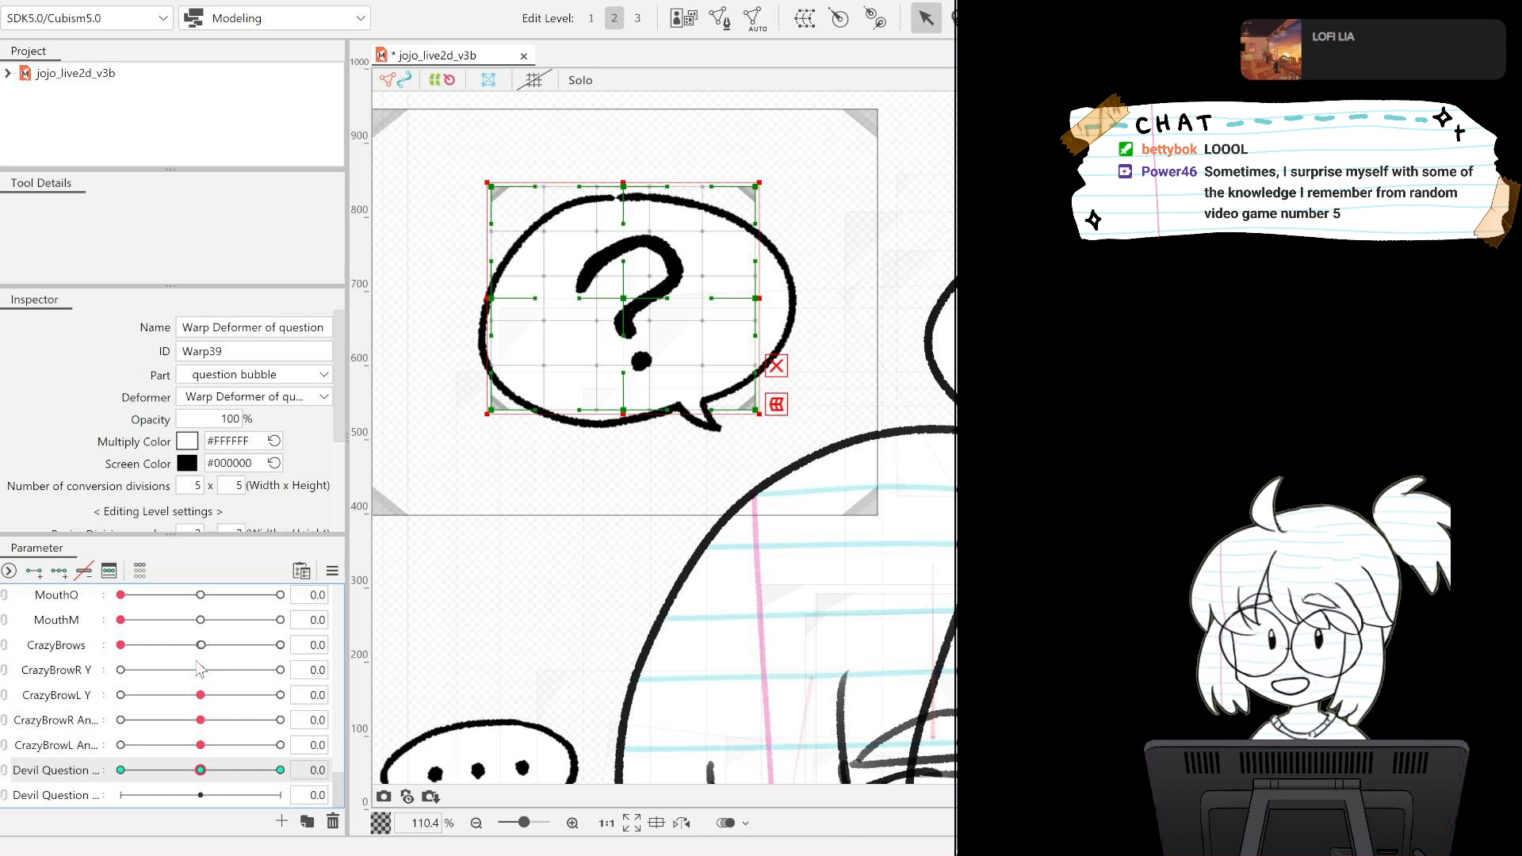
left_click_drag(198, 776, 51, 759)
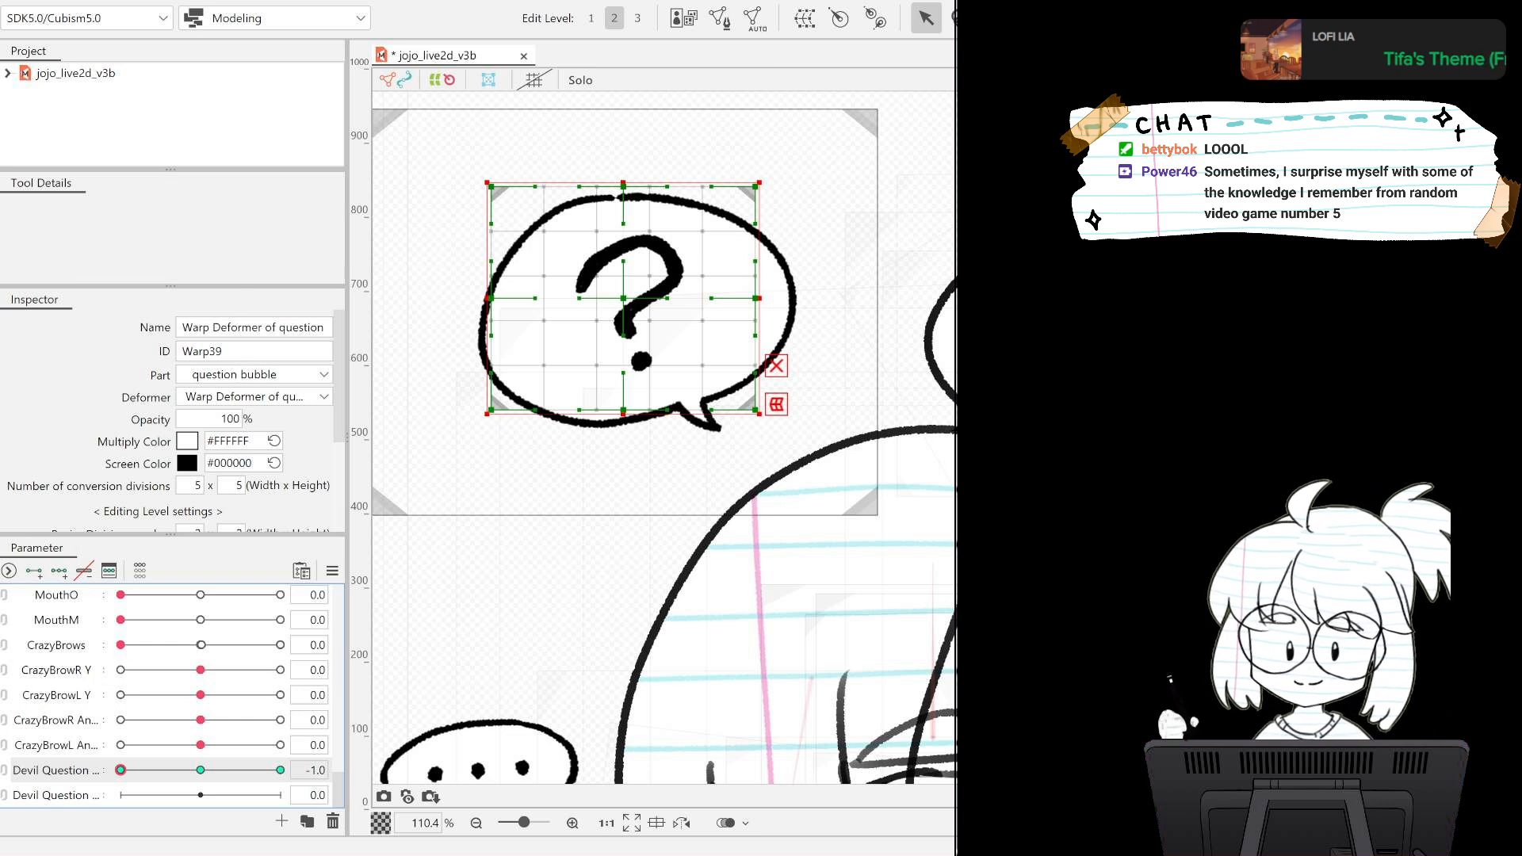
key("b")
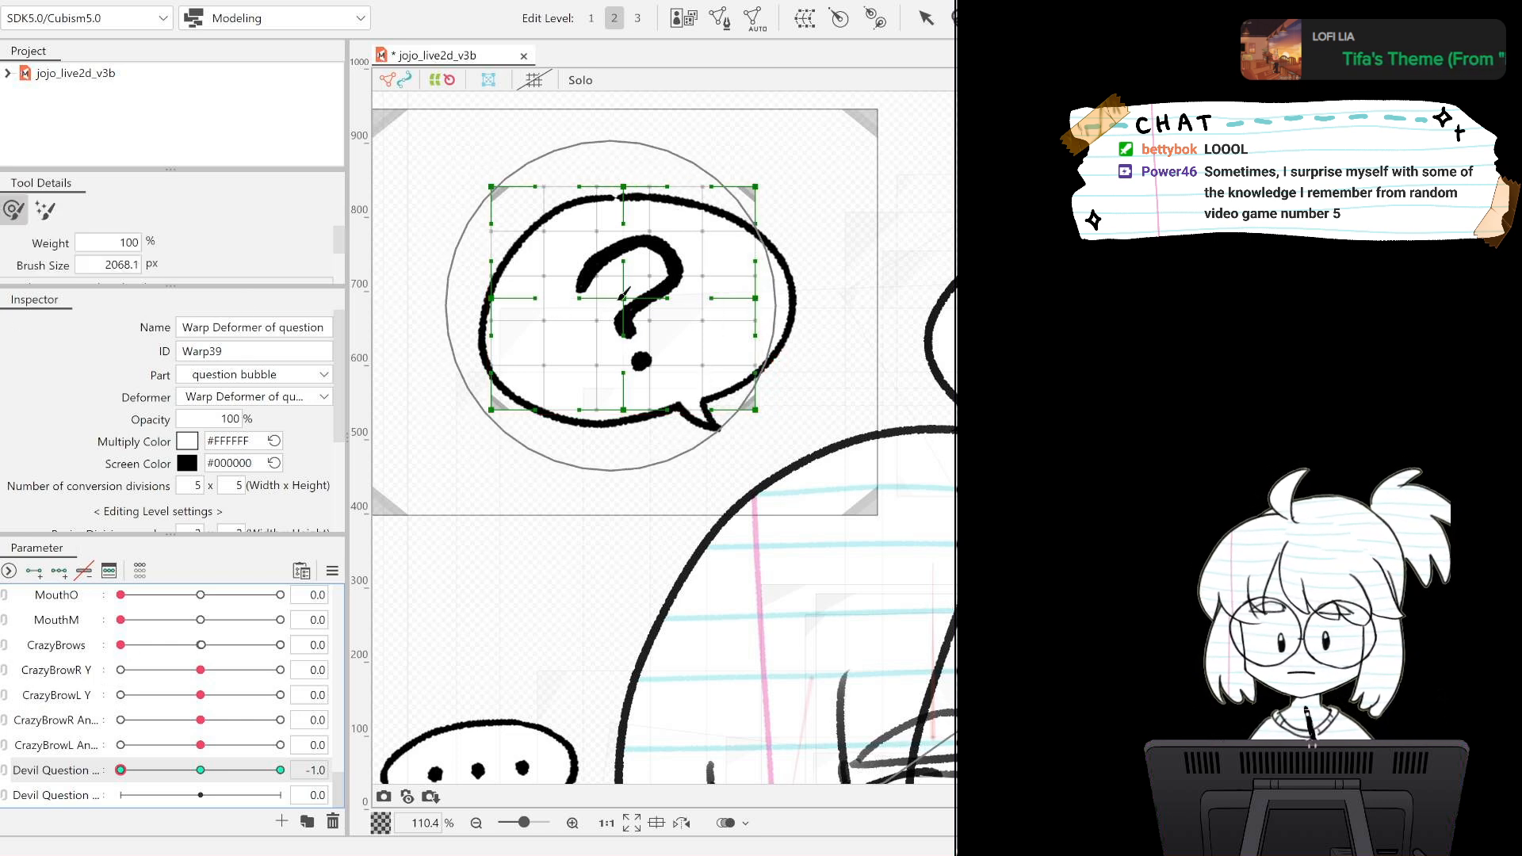
left_click(927, 18)
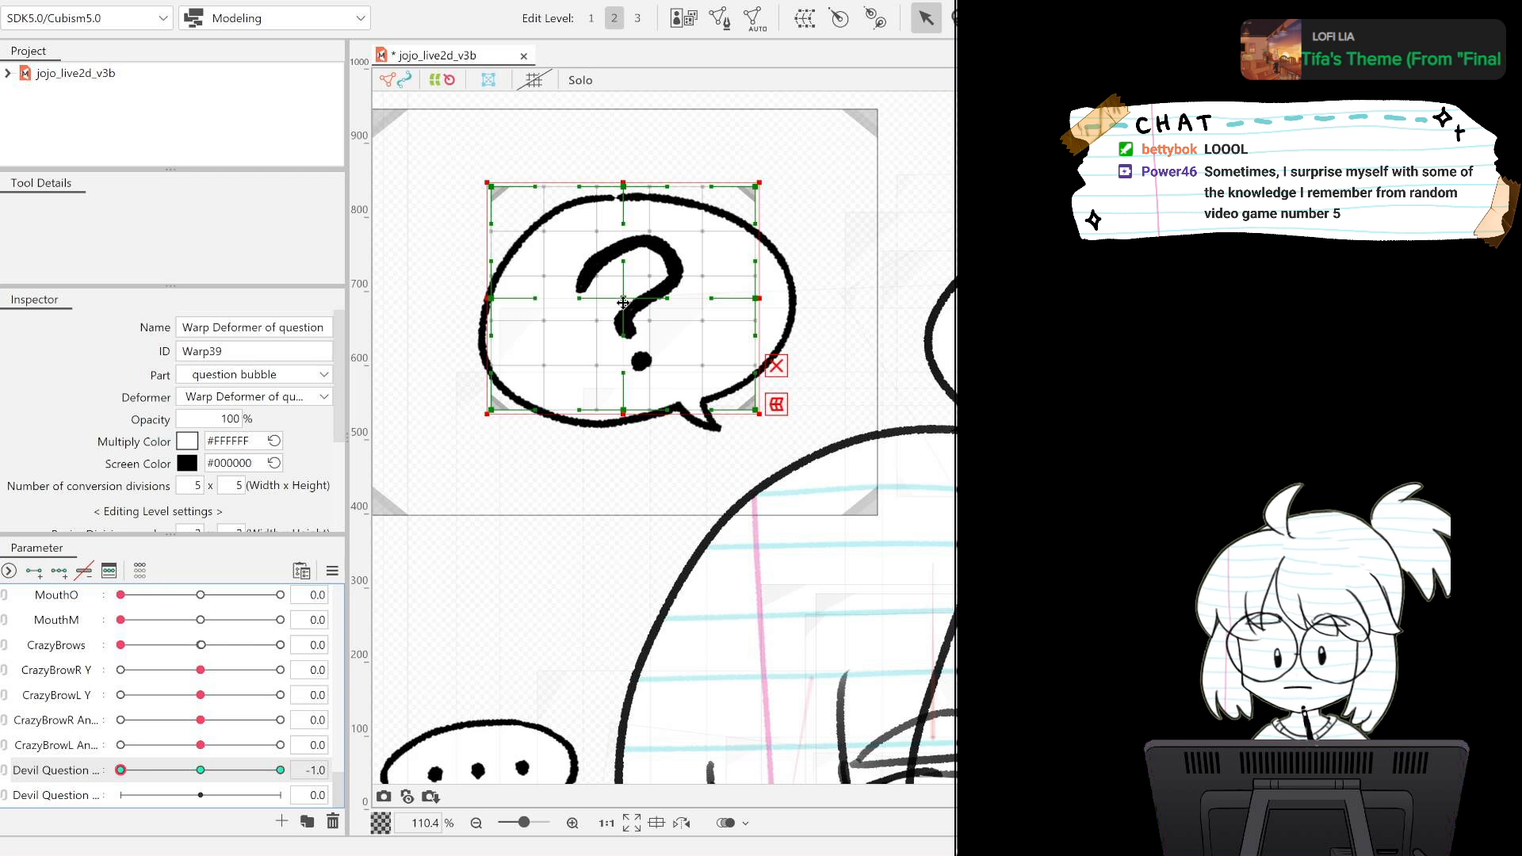
key("b")
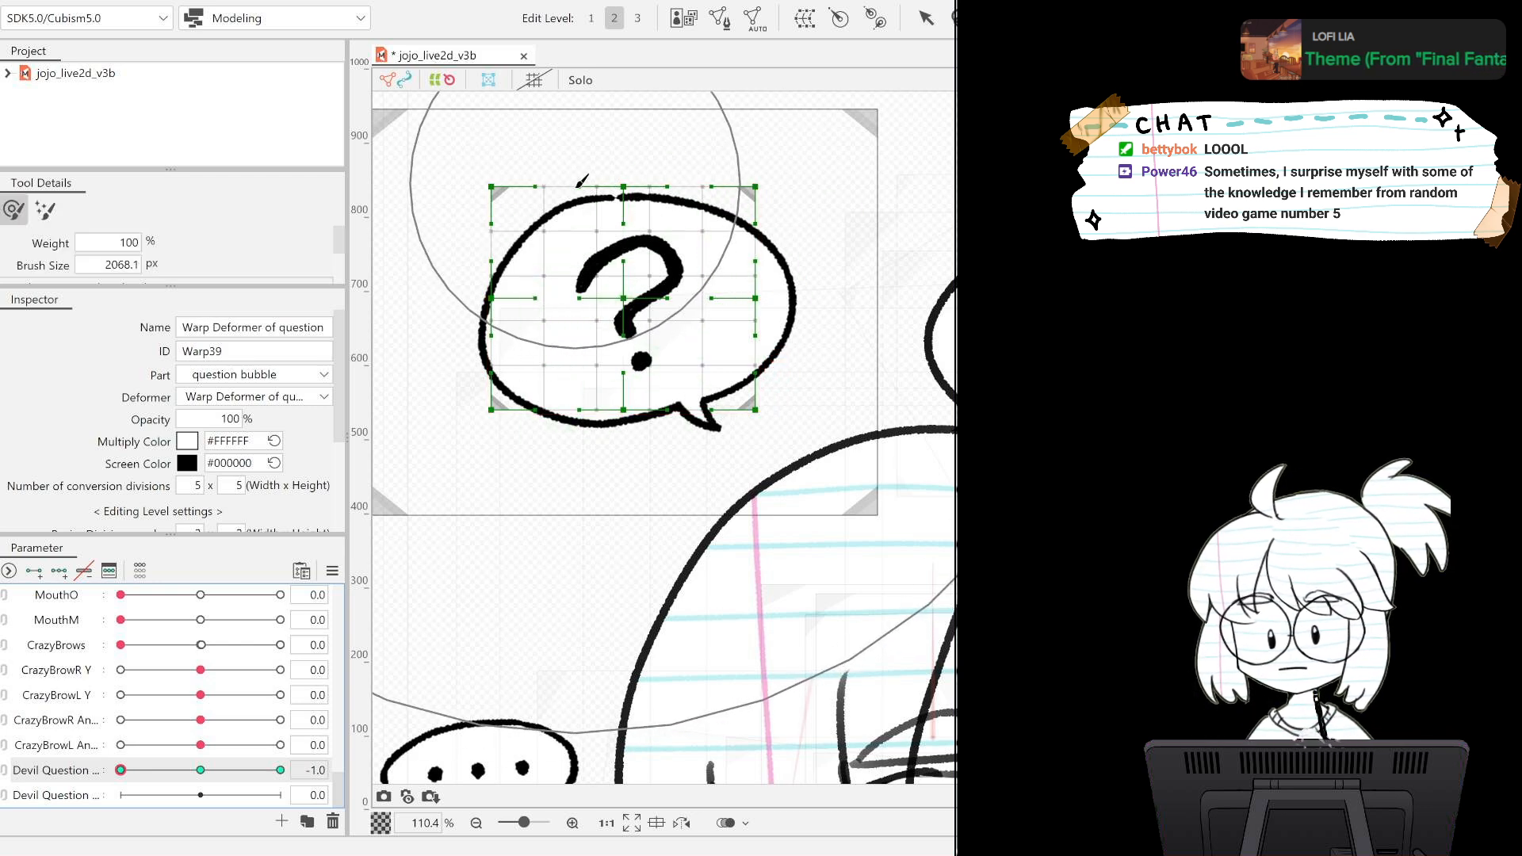
scroll(582, 181, "down", 5)
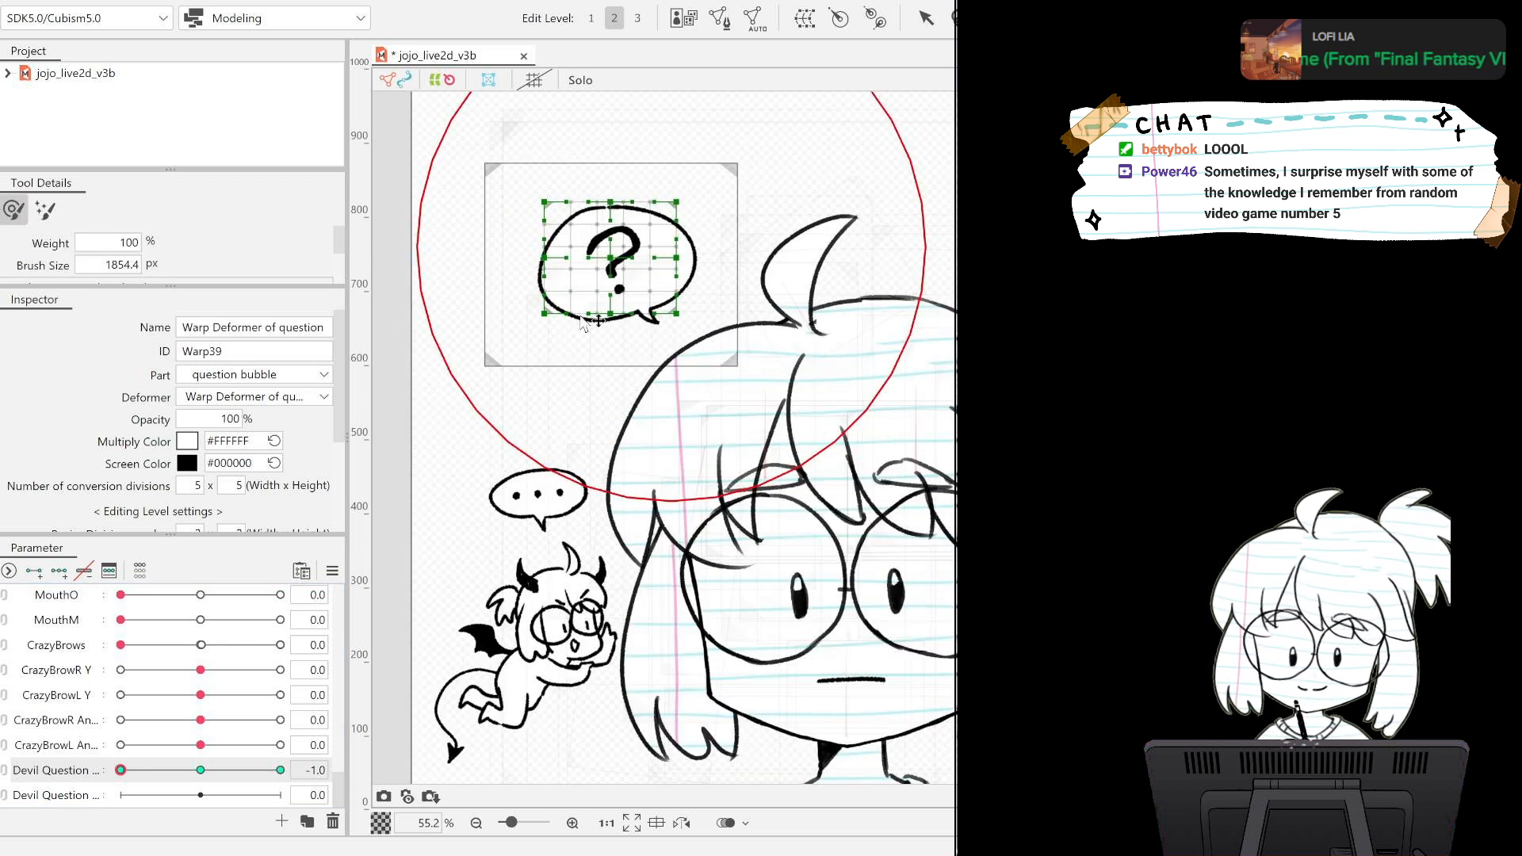
mouse_move(598, 321)
left_mouse_down()
mouse_move(825, 158)
mouse_move(396, 575)
mouse_move(695, 398)
left_mouse_up()
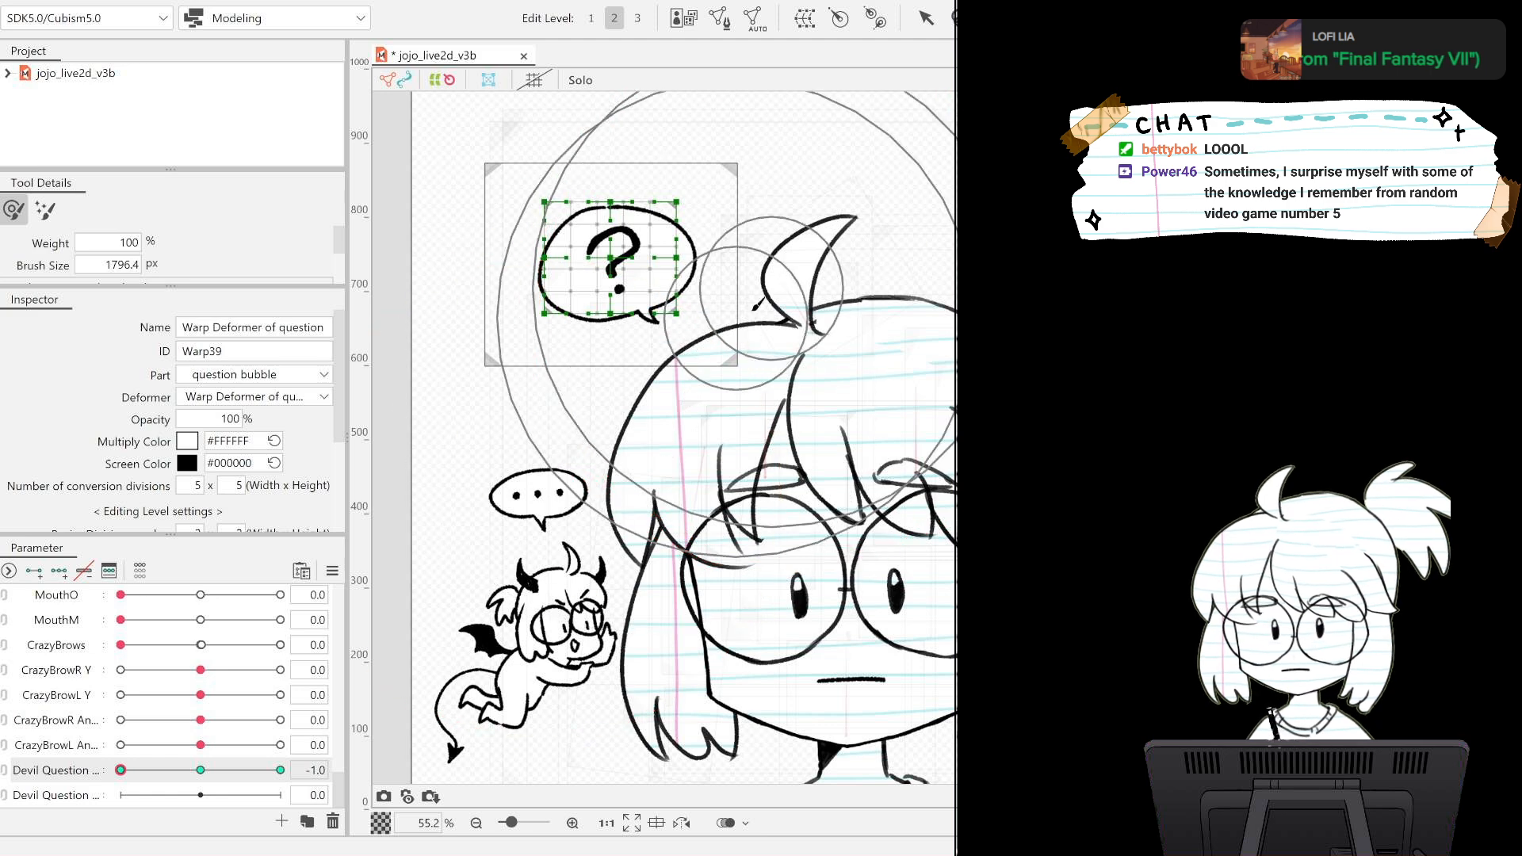
mouse_move(754, 307)
left_mouse_down()
mouse_move(776, 277)
mouse_move(520, 230)
left_mouse_up()
left_click_drag(592, 168, 581, 177)
Try brushing the question mark's deformer rightward with the upper Devil Question parameter at 1, and undo it.
left_click_drag(121, 770, 280, 770)
left_click_drag(660, 169, 671, 187)
left_click_drag(544, 193, 545, 190)
mouse_move(268, 766)
left_mouse_down()
mouse_move(126, 772)
mouse_move(282, 772)
mouse_move(58, 783)
mouse_move(280, 770)
left_mouse_up()
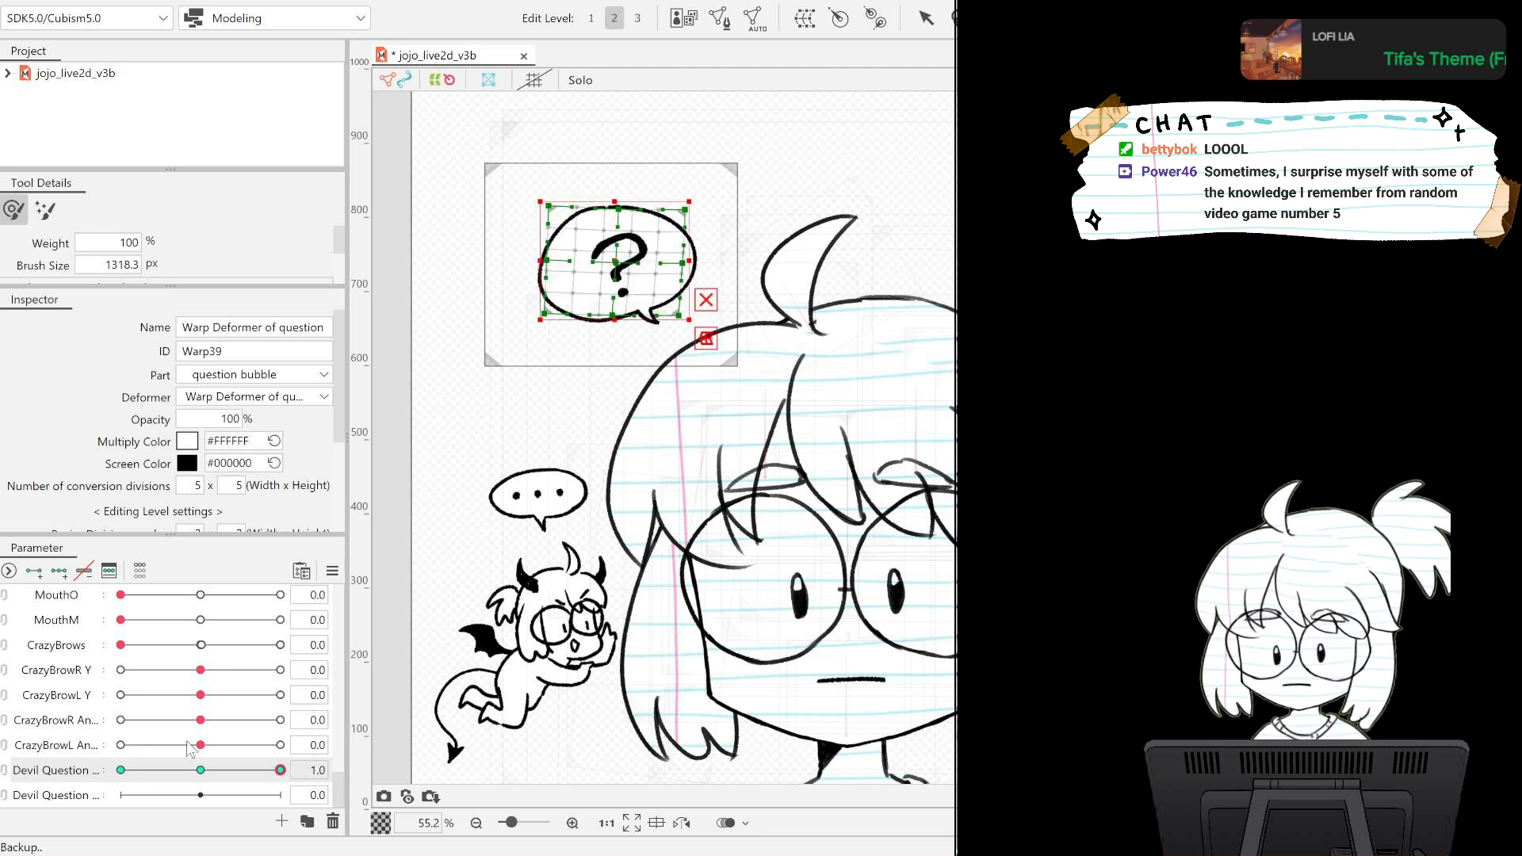
key("ctrl+z")
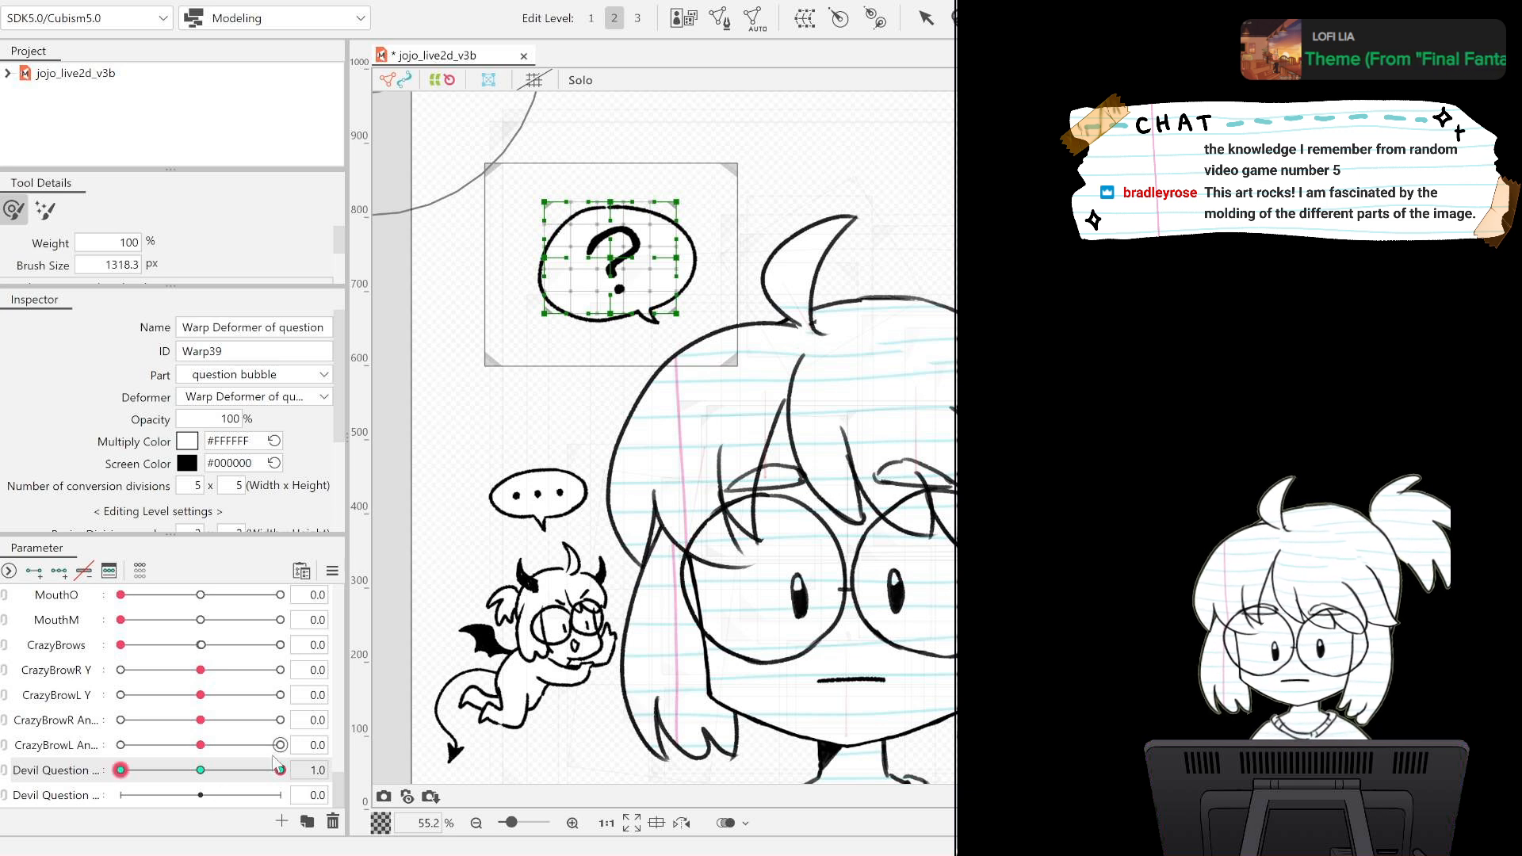
left_click_drag(273, 757, 111, 764)
left_click_drag(278, 769, 117, 771)
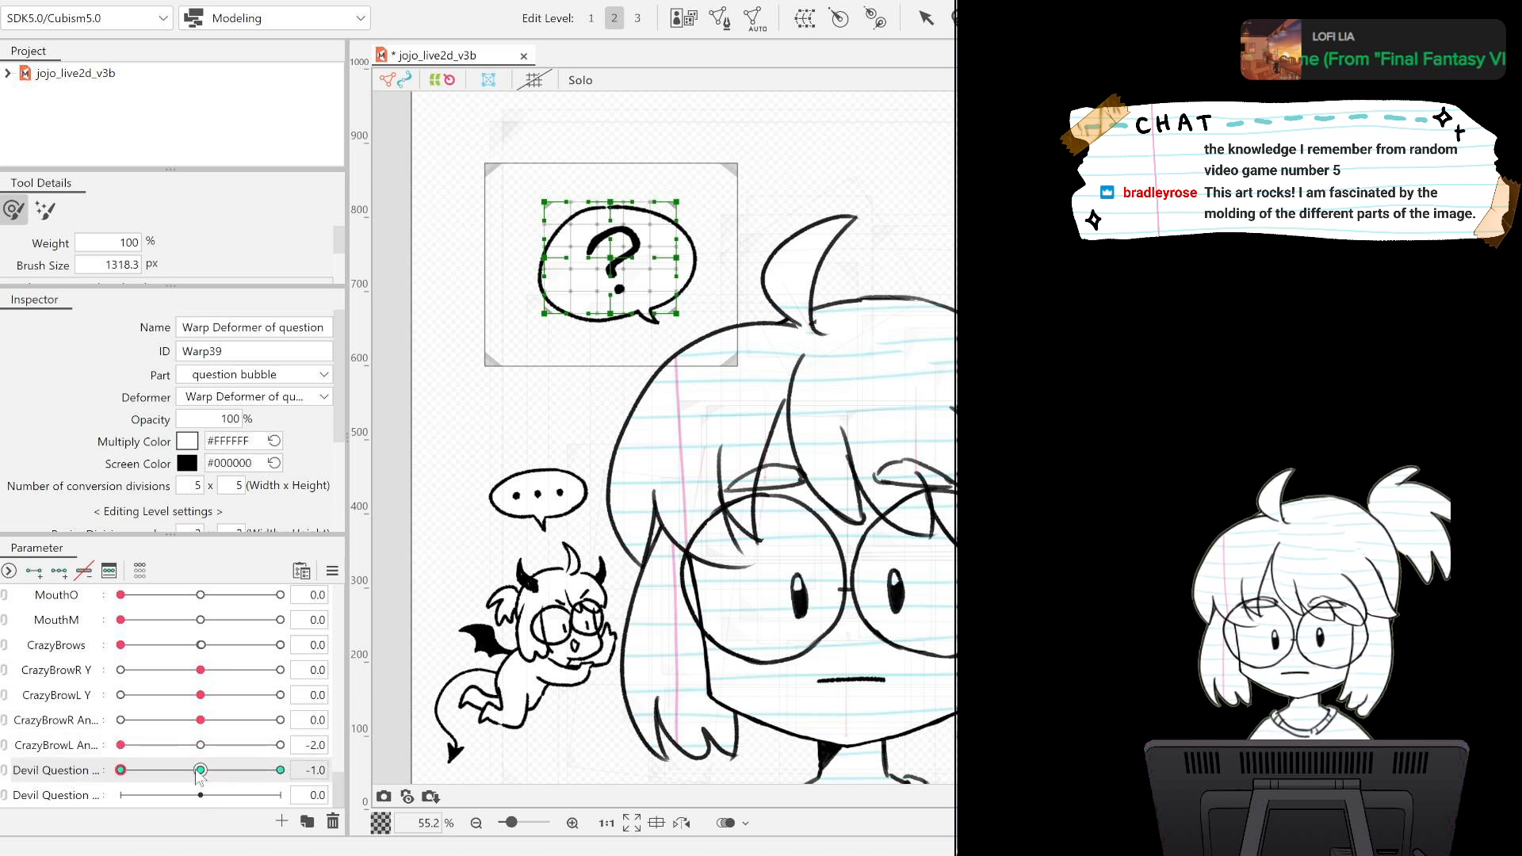
key("ctrl+z")
key("ctrl+z")
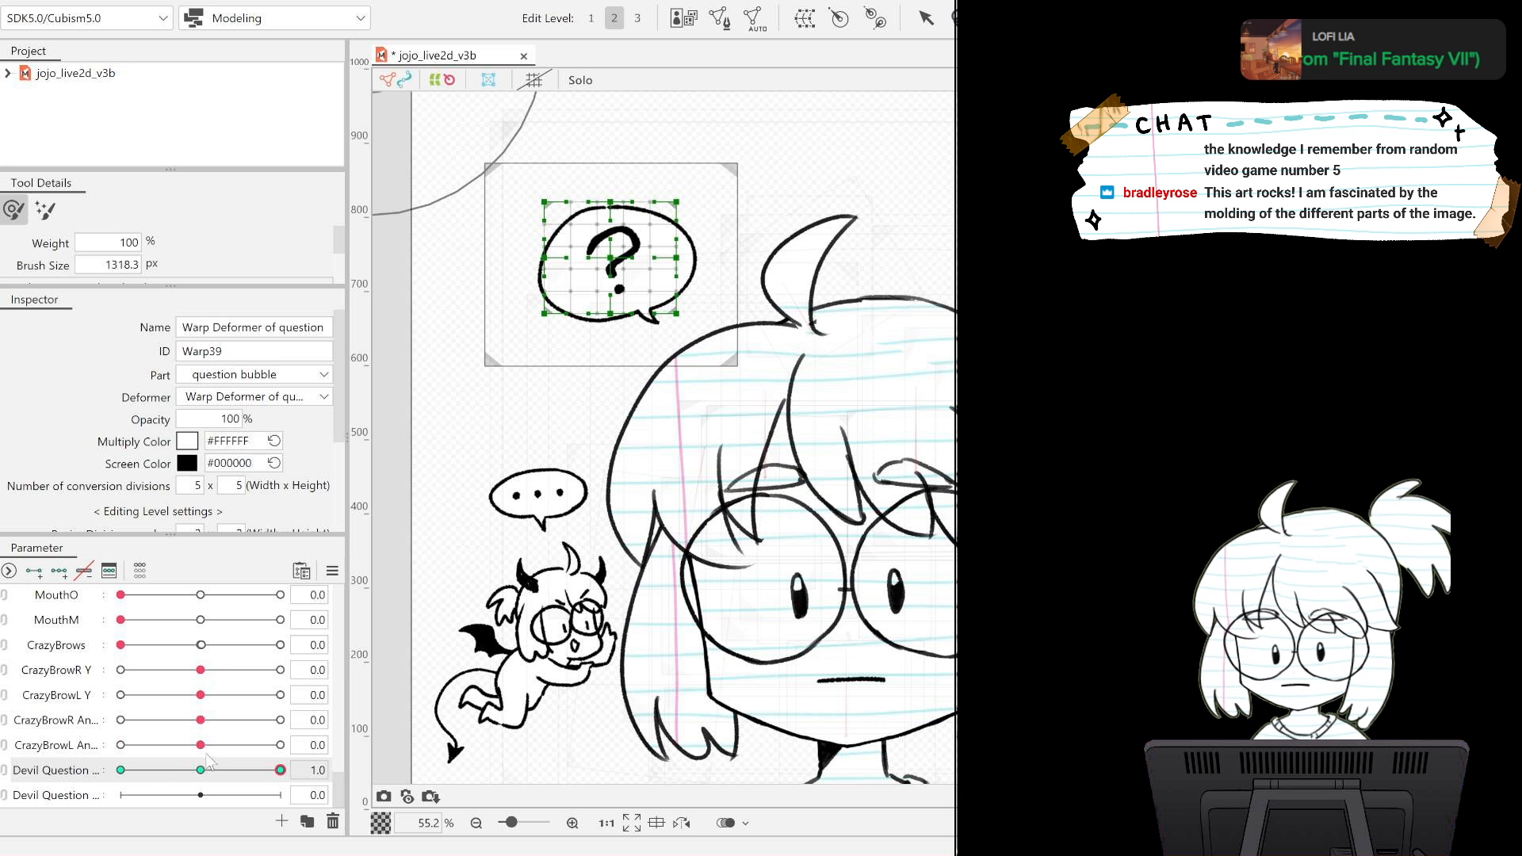
Check the brushed pose at -1, and undo it along with the upper Devil Question parameter's keys.
mouse_move(208, 770)
left_mouse_down()
mouse_move(88, 770)
mouse_move(202, 770)
left_mouse_up()
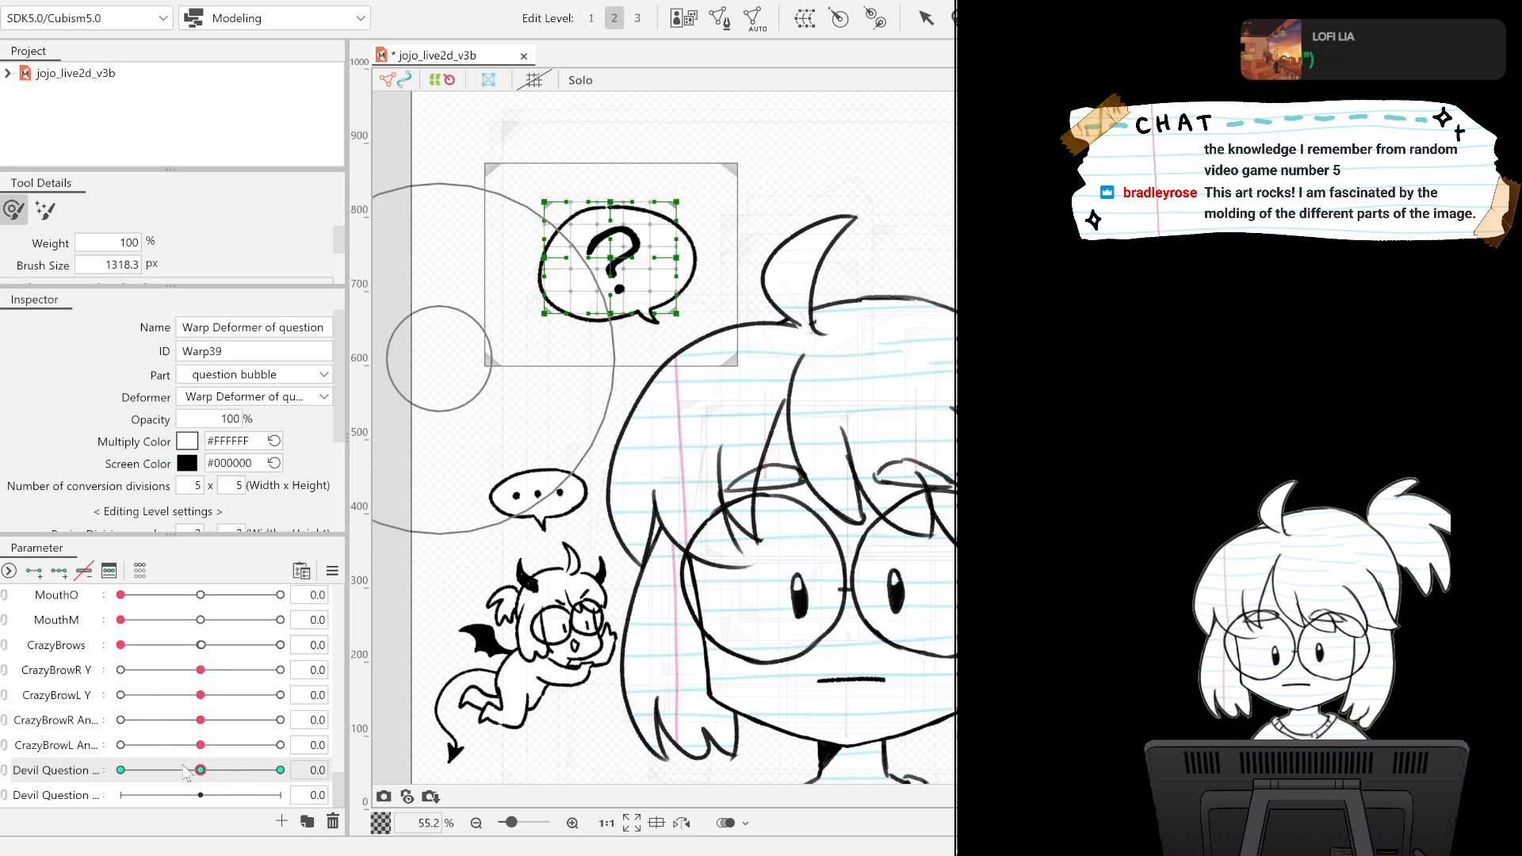
left_click_drag(200, 770, 121, 771)
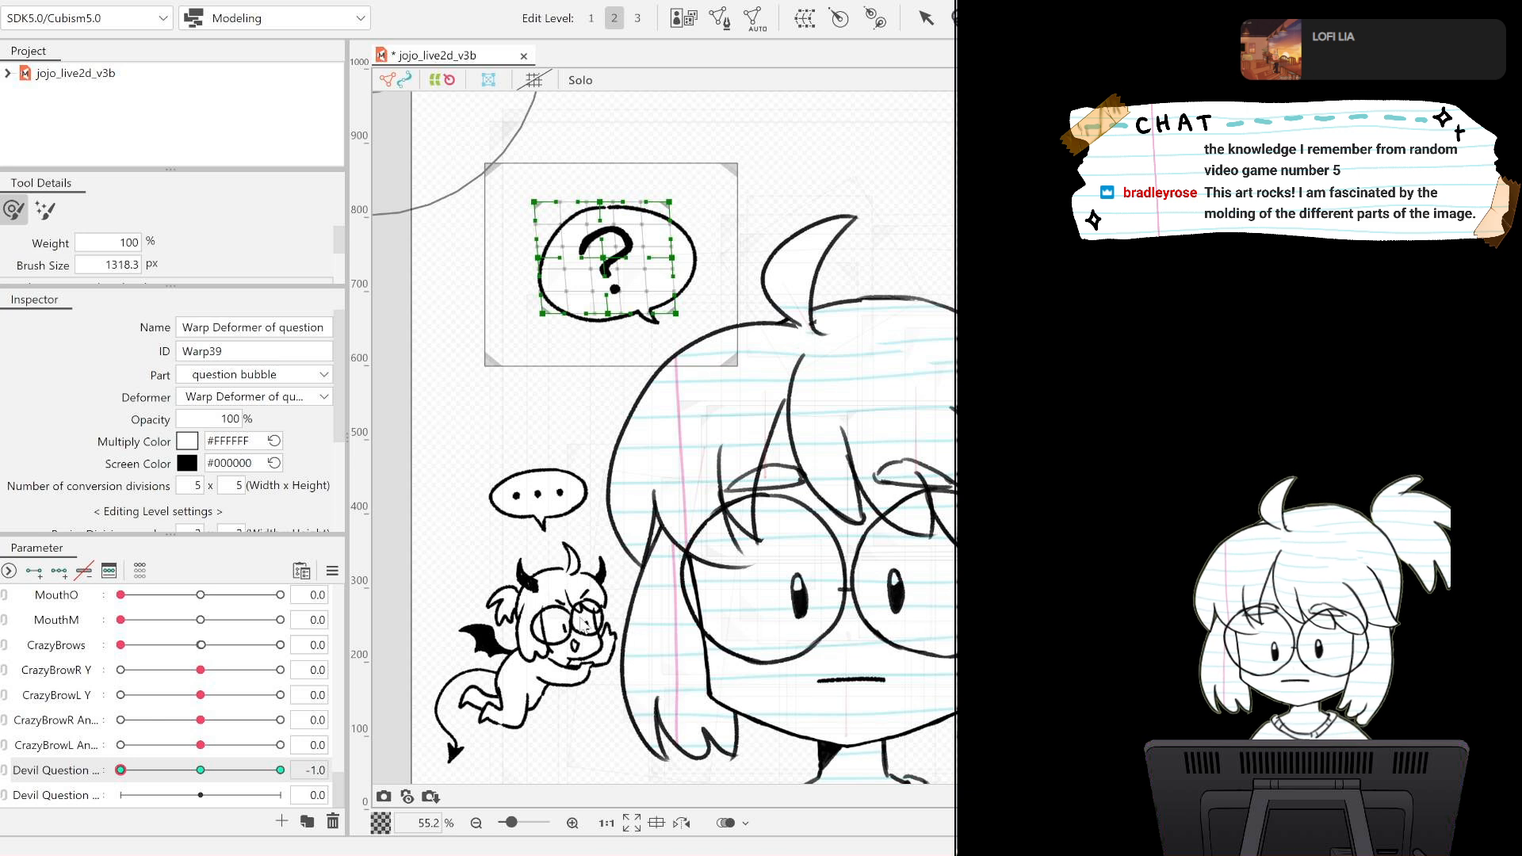
left_click_drag(121, 771, 126, 747)
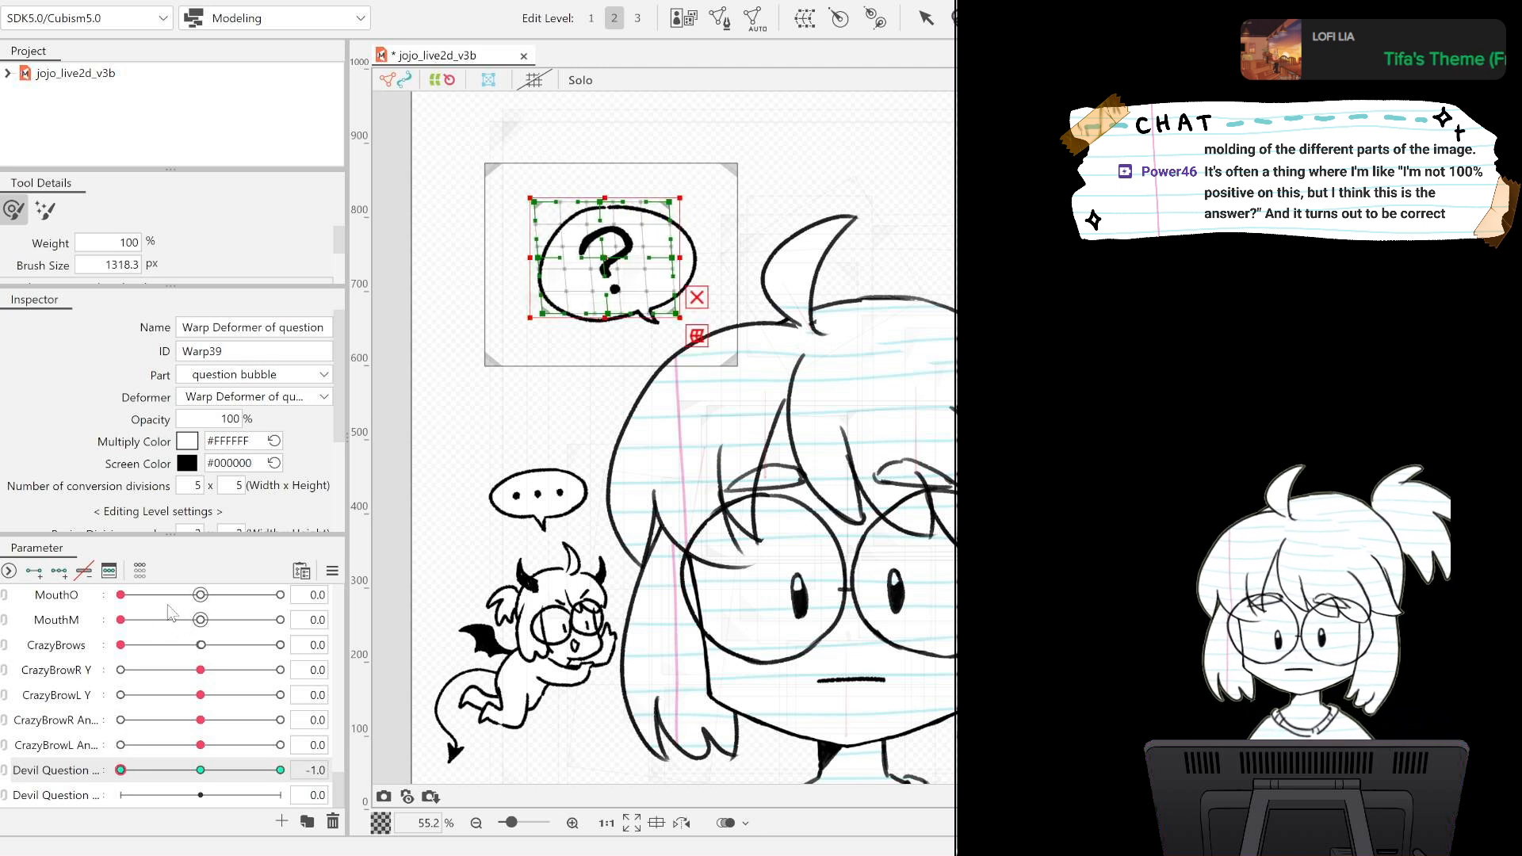
key("ctrl+z")
key("ctrl+z")
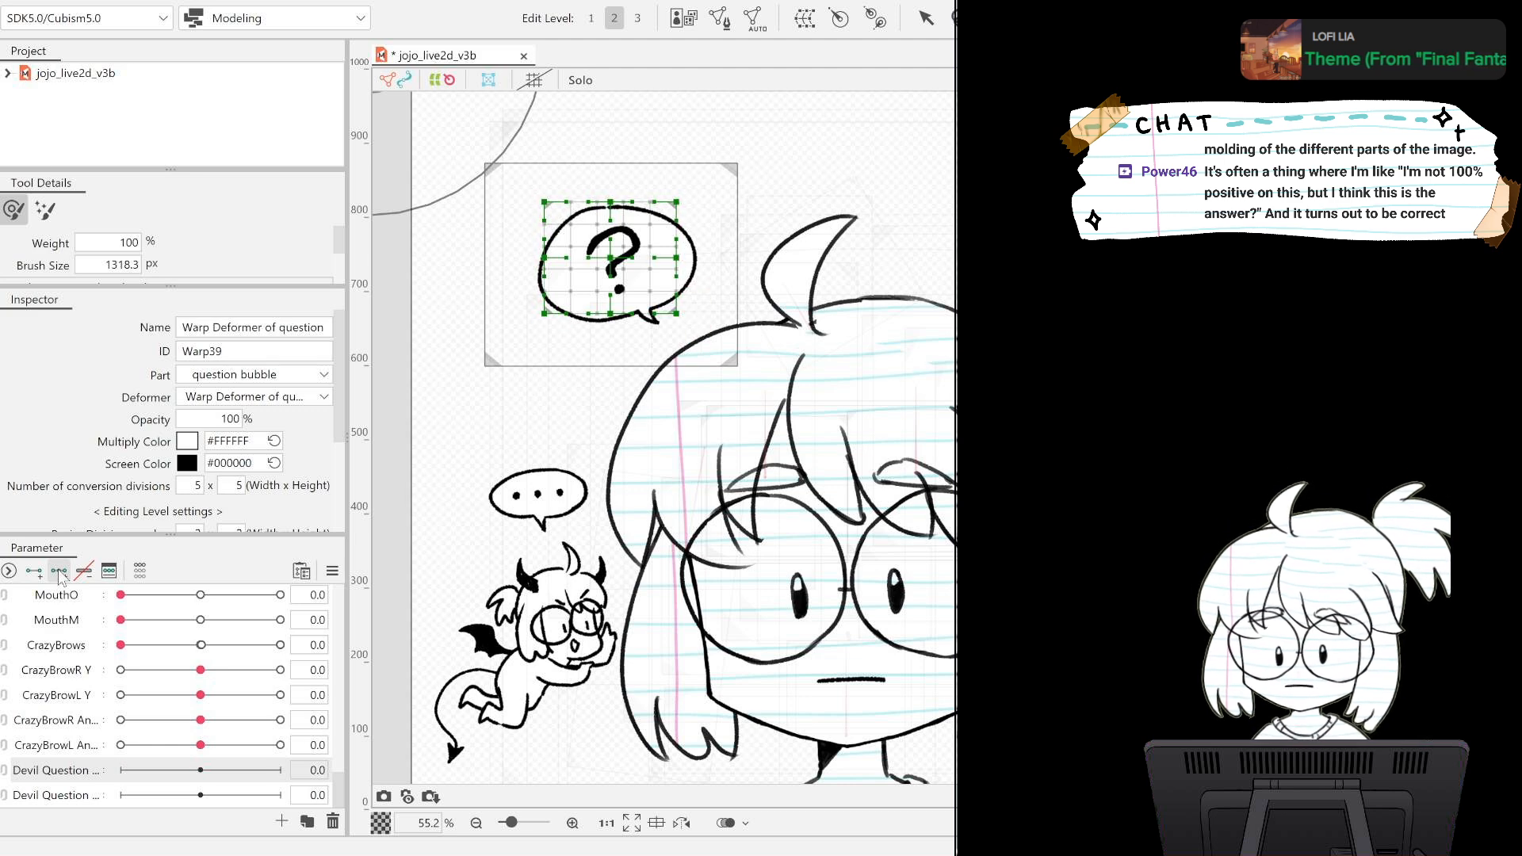
Add three keys to the upper Devil Question parameter and shift the question mark's whole deformer left at -1 and right at 1.
left_click(58, 569)
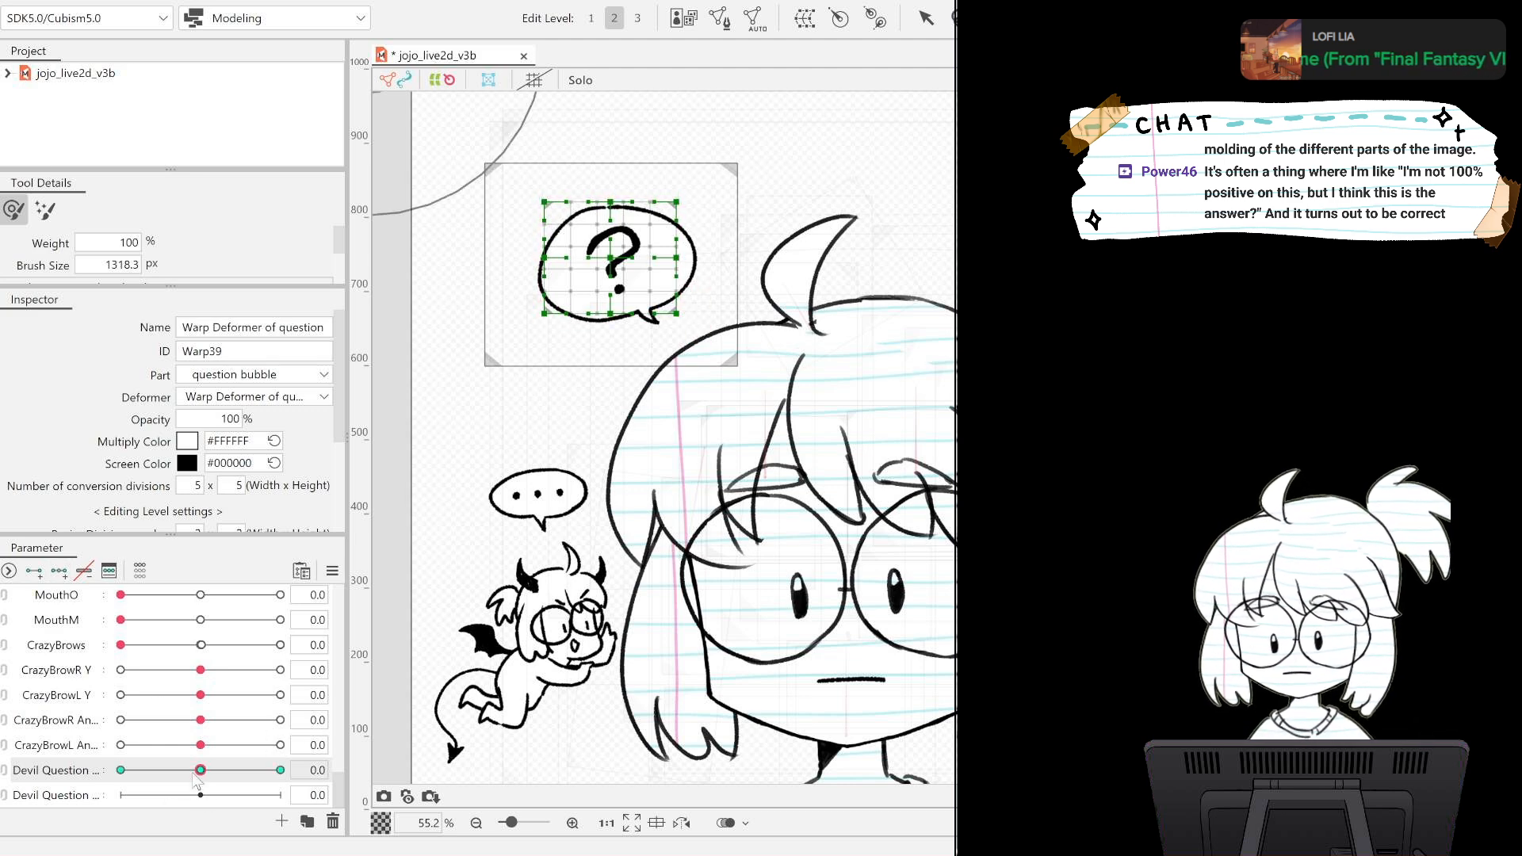
left_click(121, 770)
scroll(785, 262, "up", 2)
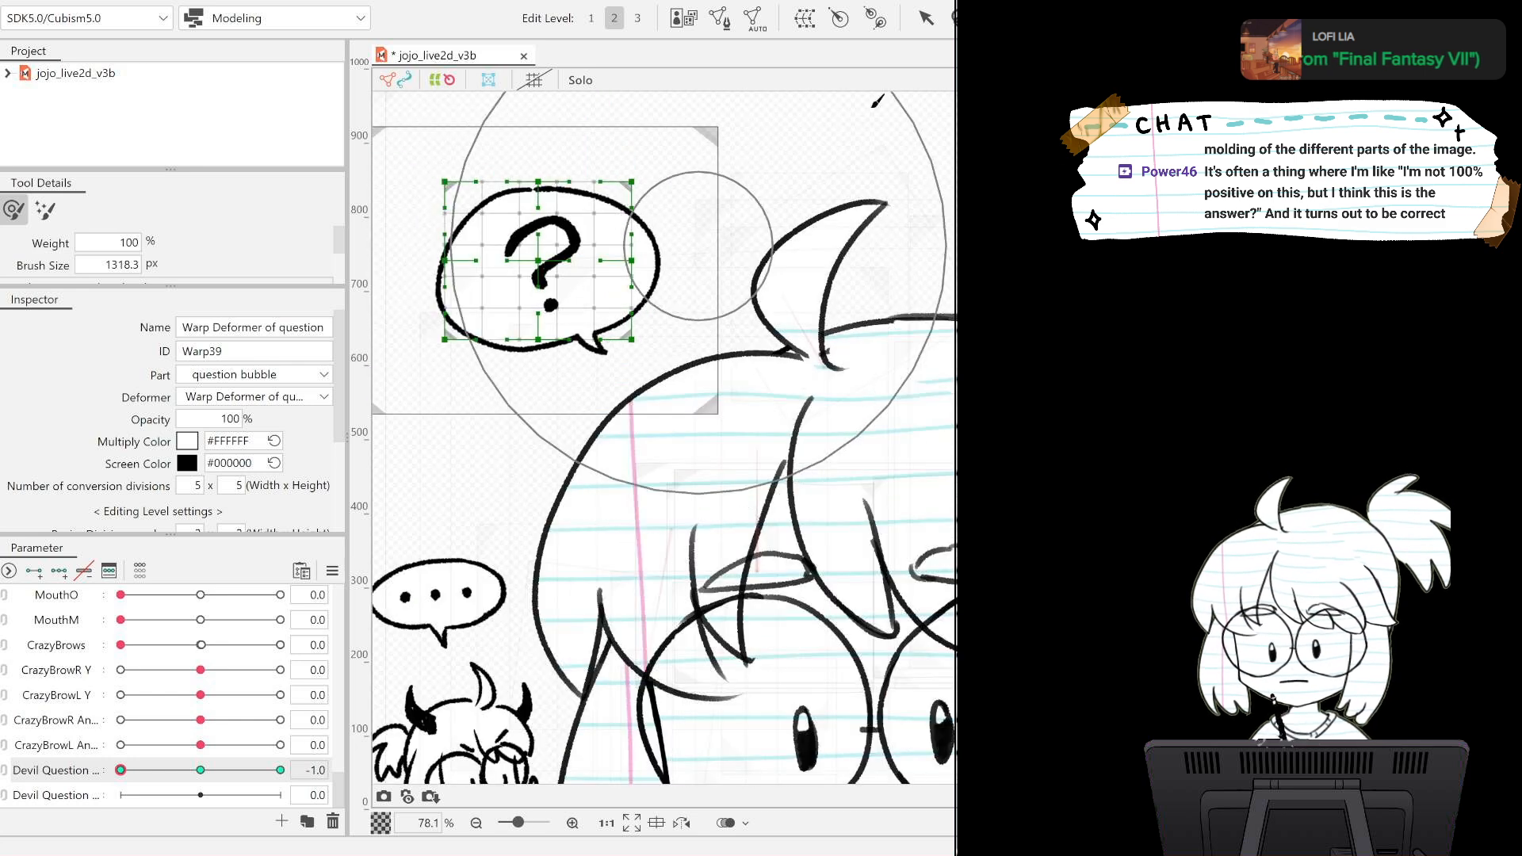
left_click(926, 18)
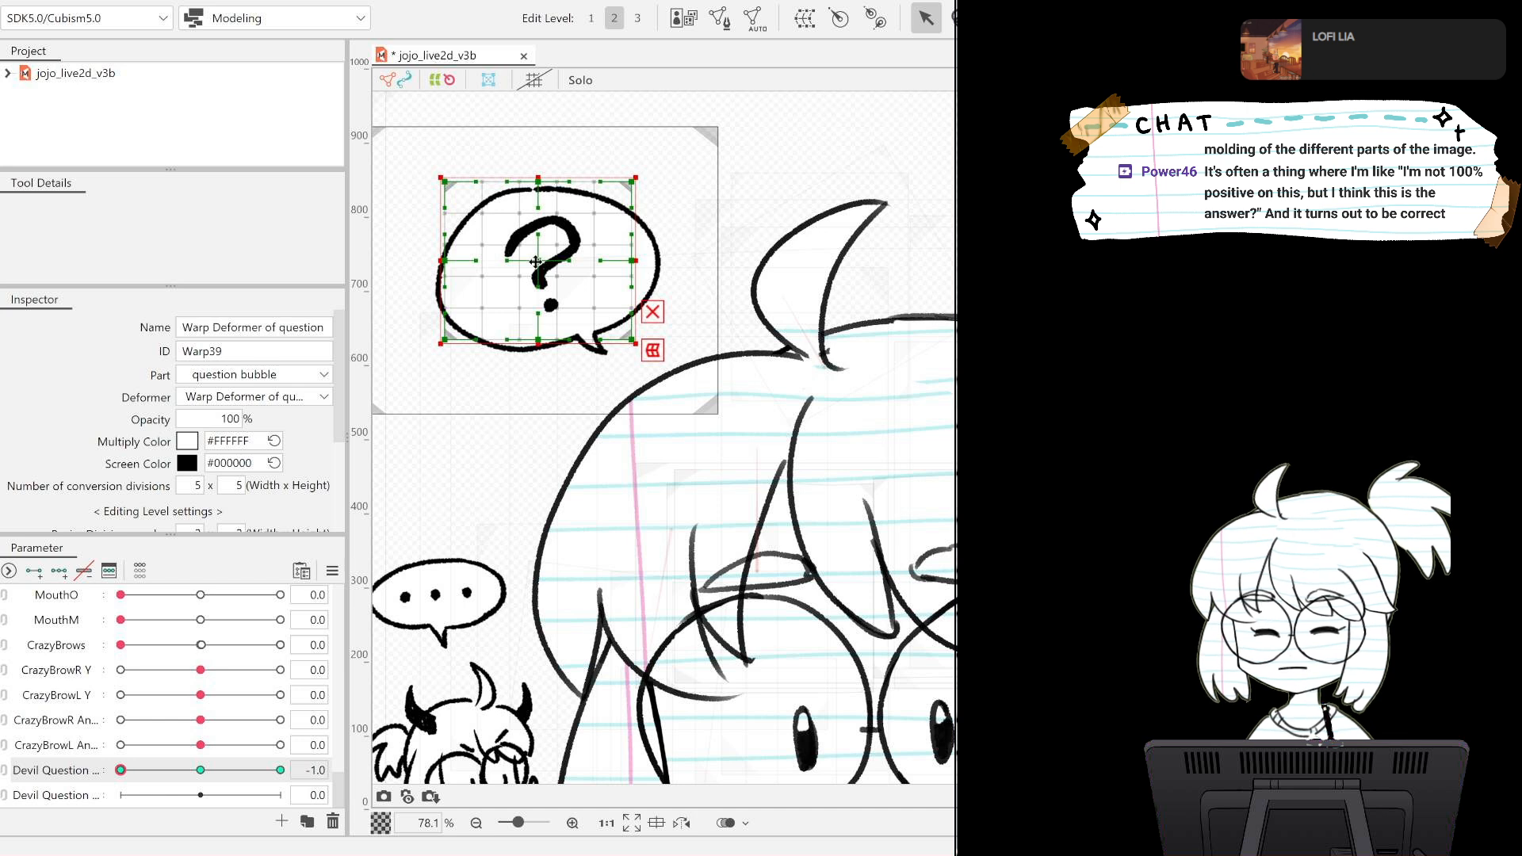
left_click_drag(536, 262, 514, 260)
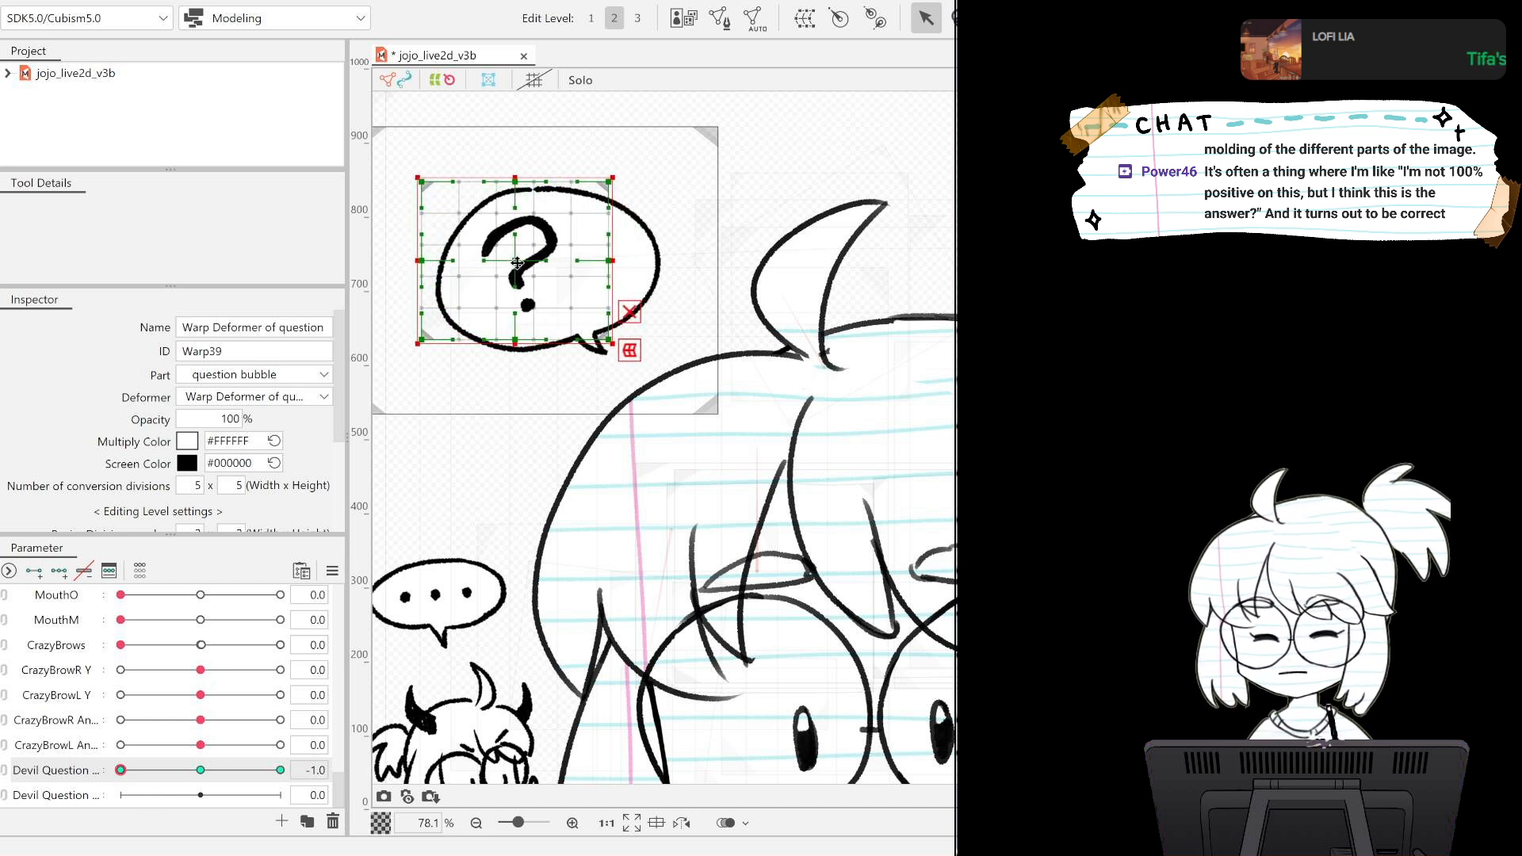
left_click_drag(121, 773, 366, 770)
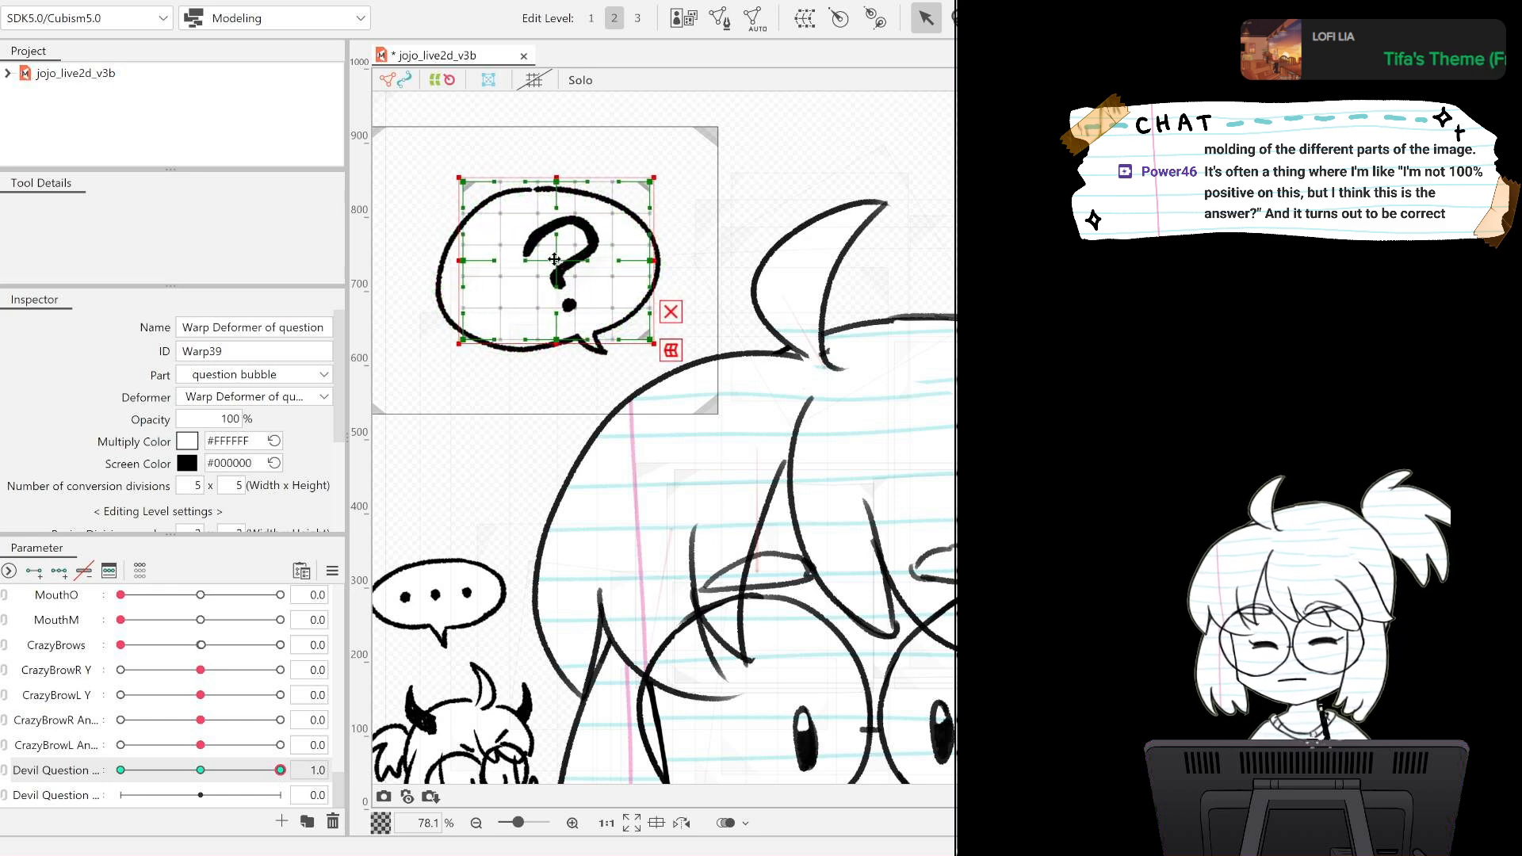
Deselect the deformer, preview the question mark's sideways movement with the upper Devil Question parameter, and return the parameter to 0.
scroll(535, 476, "up", 5)
scroll(535, 471, "down", 8)
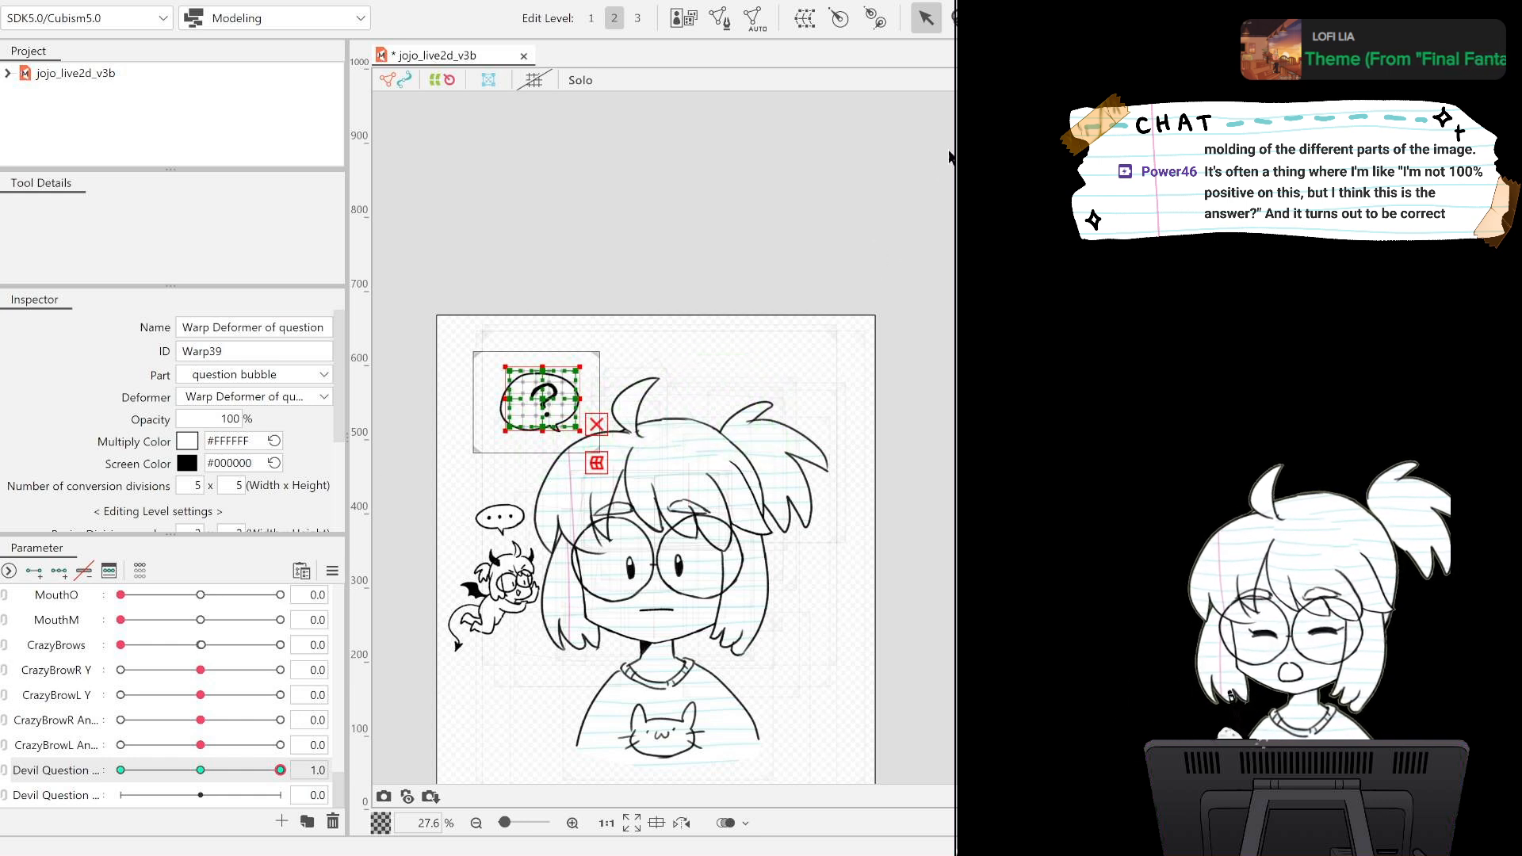
left_click(937, 174)
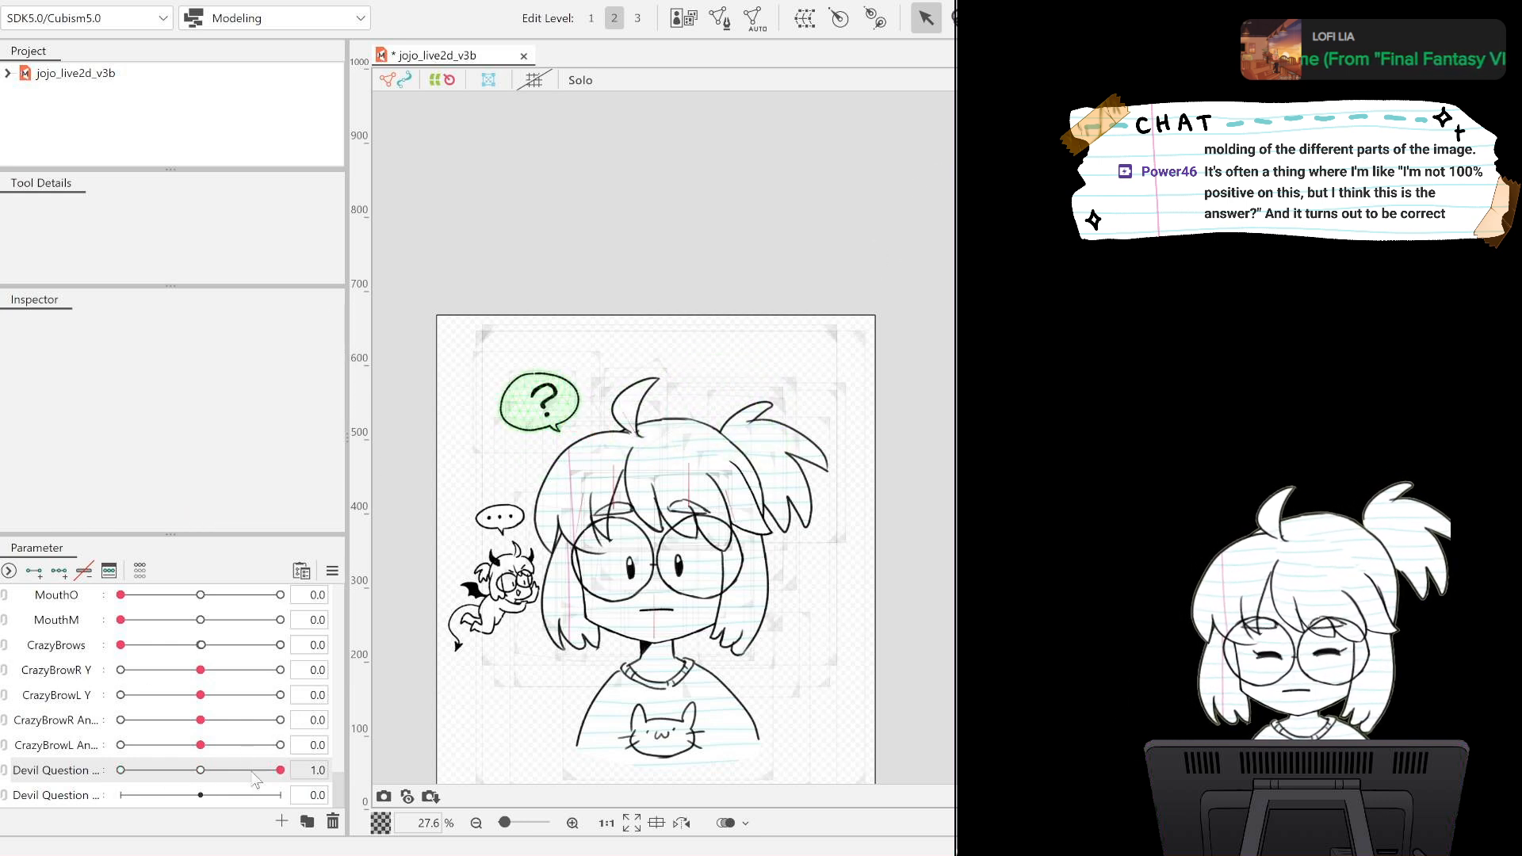
left_click_drag(255, 781, 227, 762)
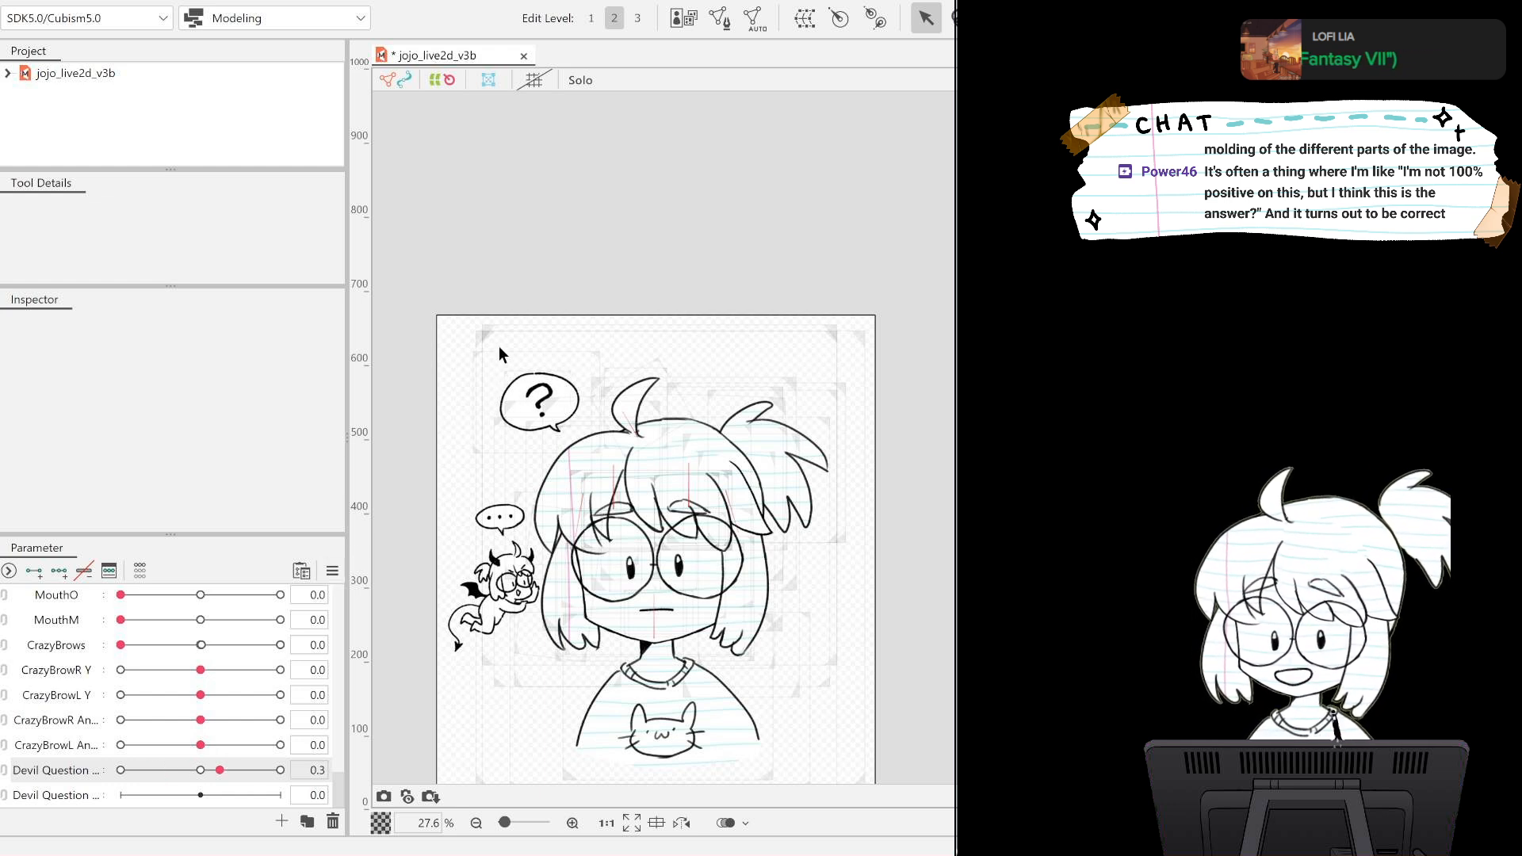
left_click(478, 364)
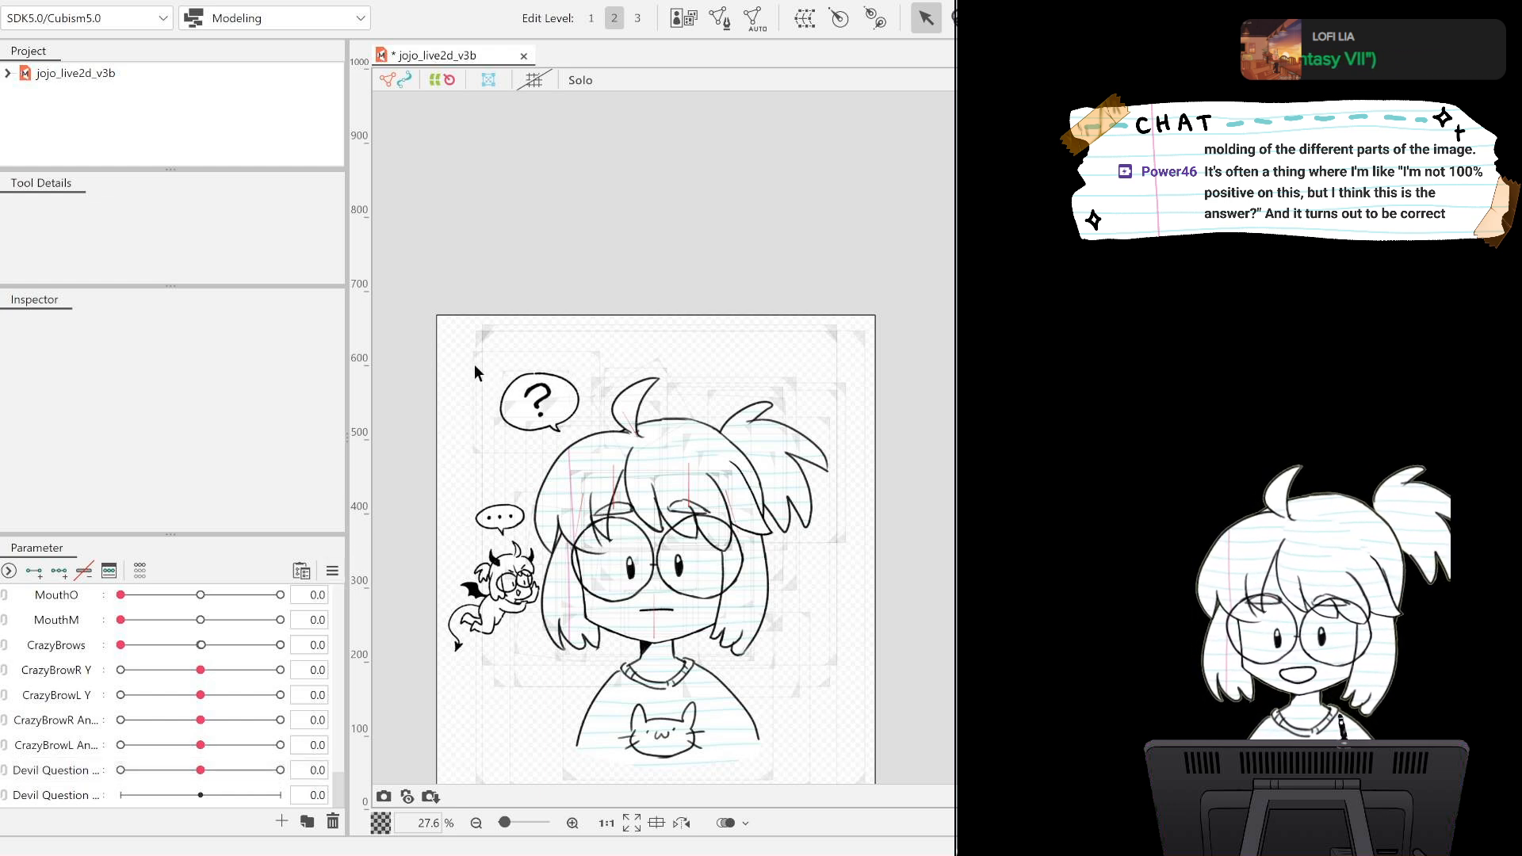
Select the lower Devil Question parameter and the question mark's warp deformer inside the question bubble.
left_click(80, 792)
left_click(537, 394)
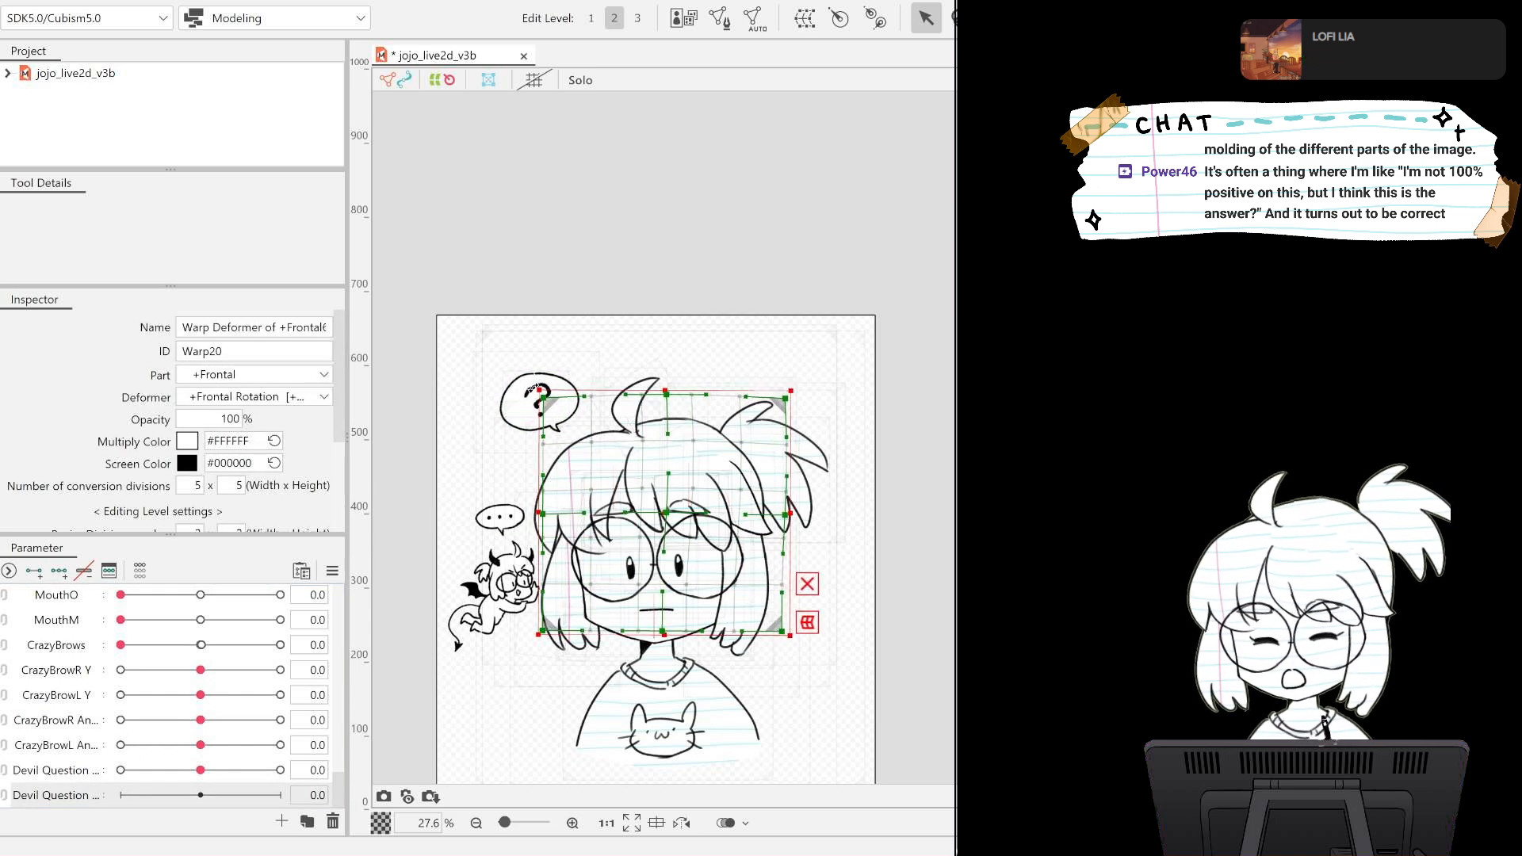
scroll(543, 386, "up", 5)
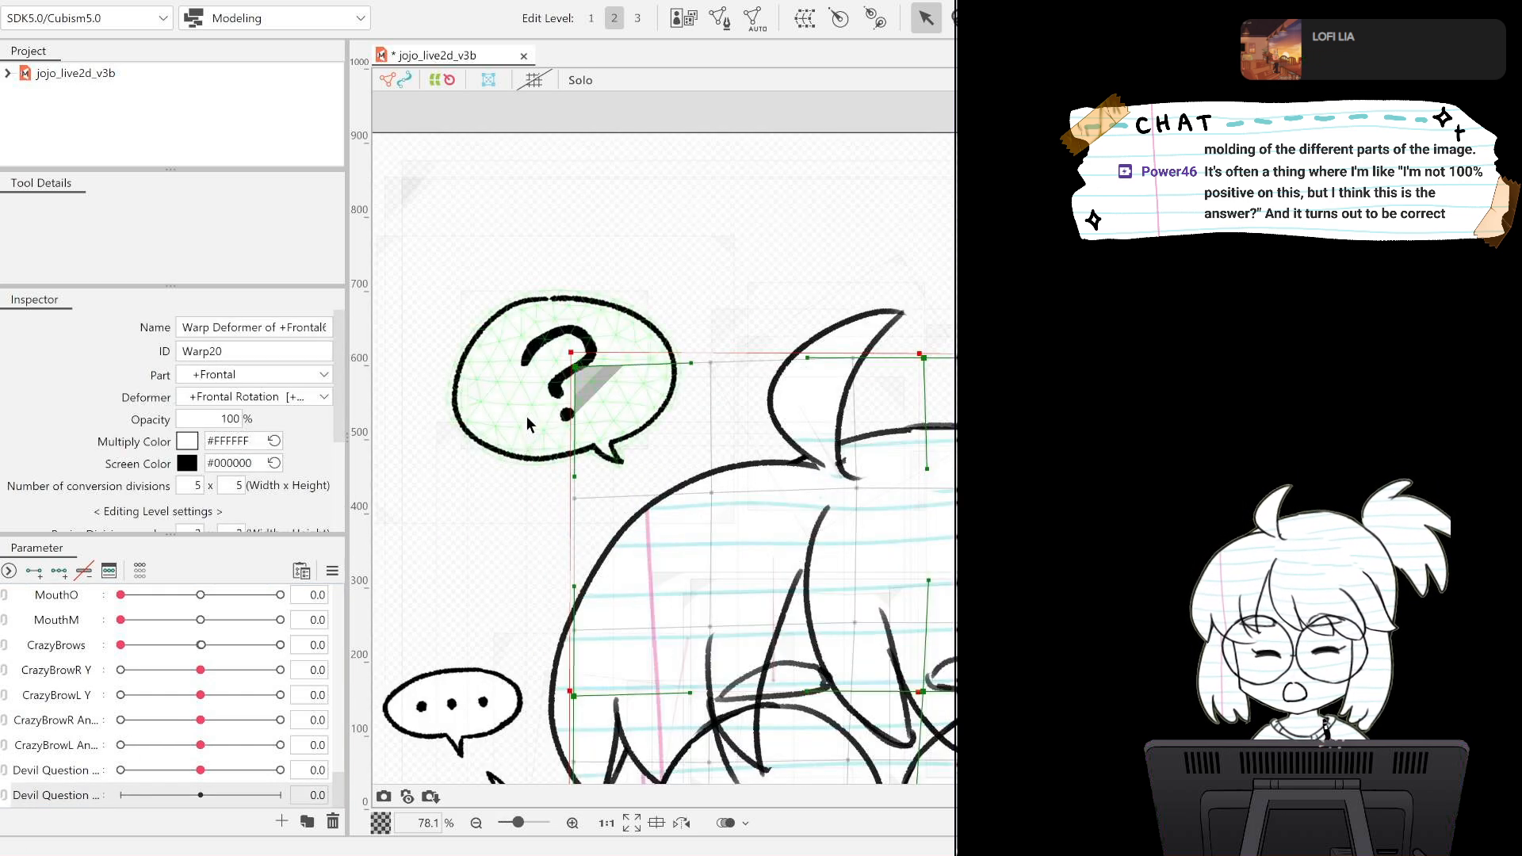
left_click(556, 381)
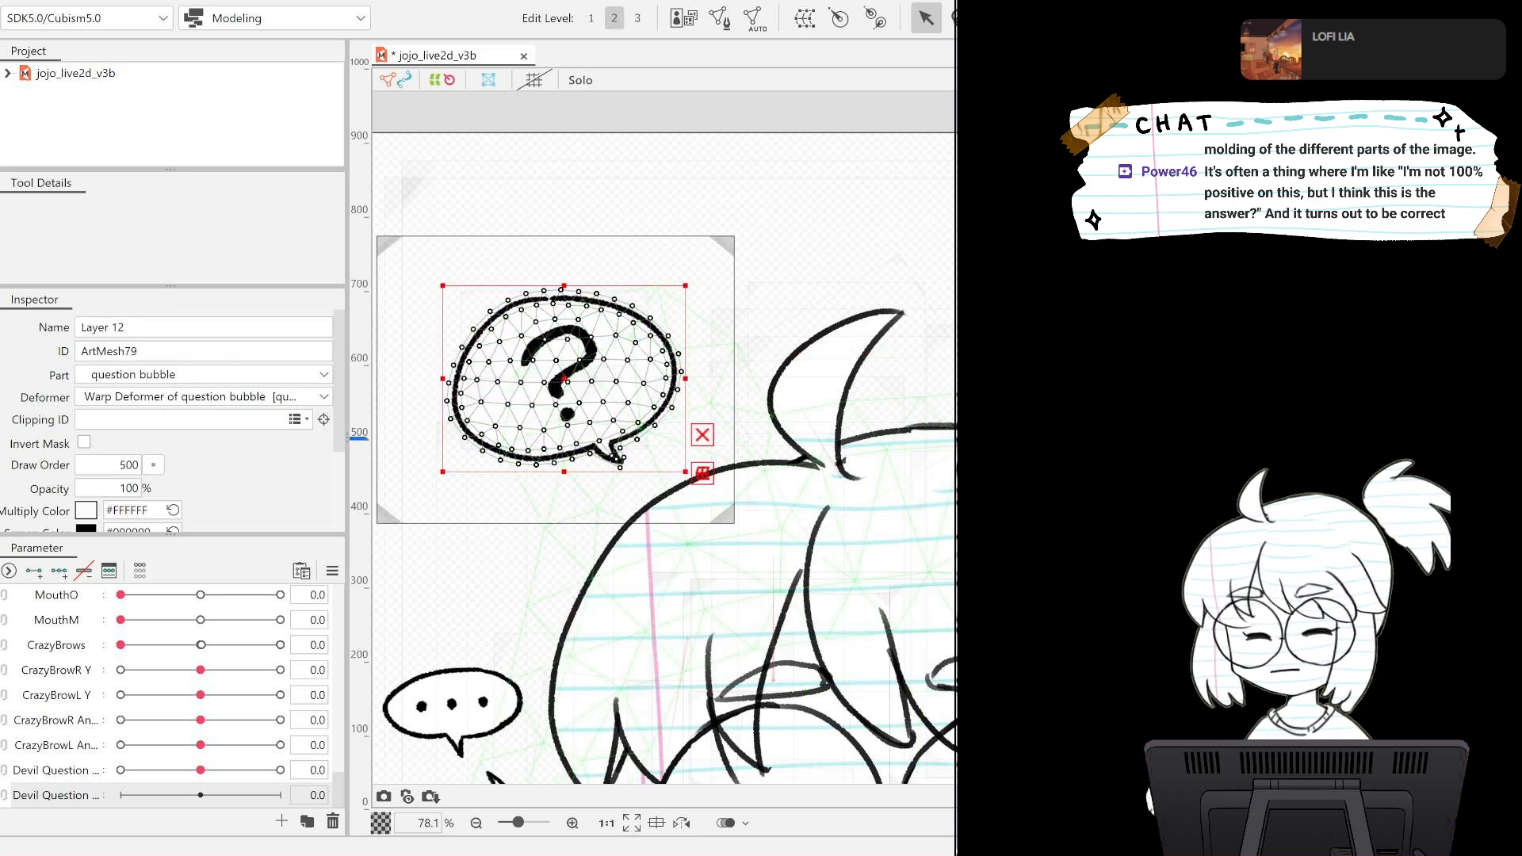
left_click(564, 379)
scroll(579, 601, "down", 5)
scroll(564, 597, "up", 5)
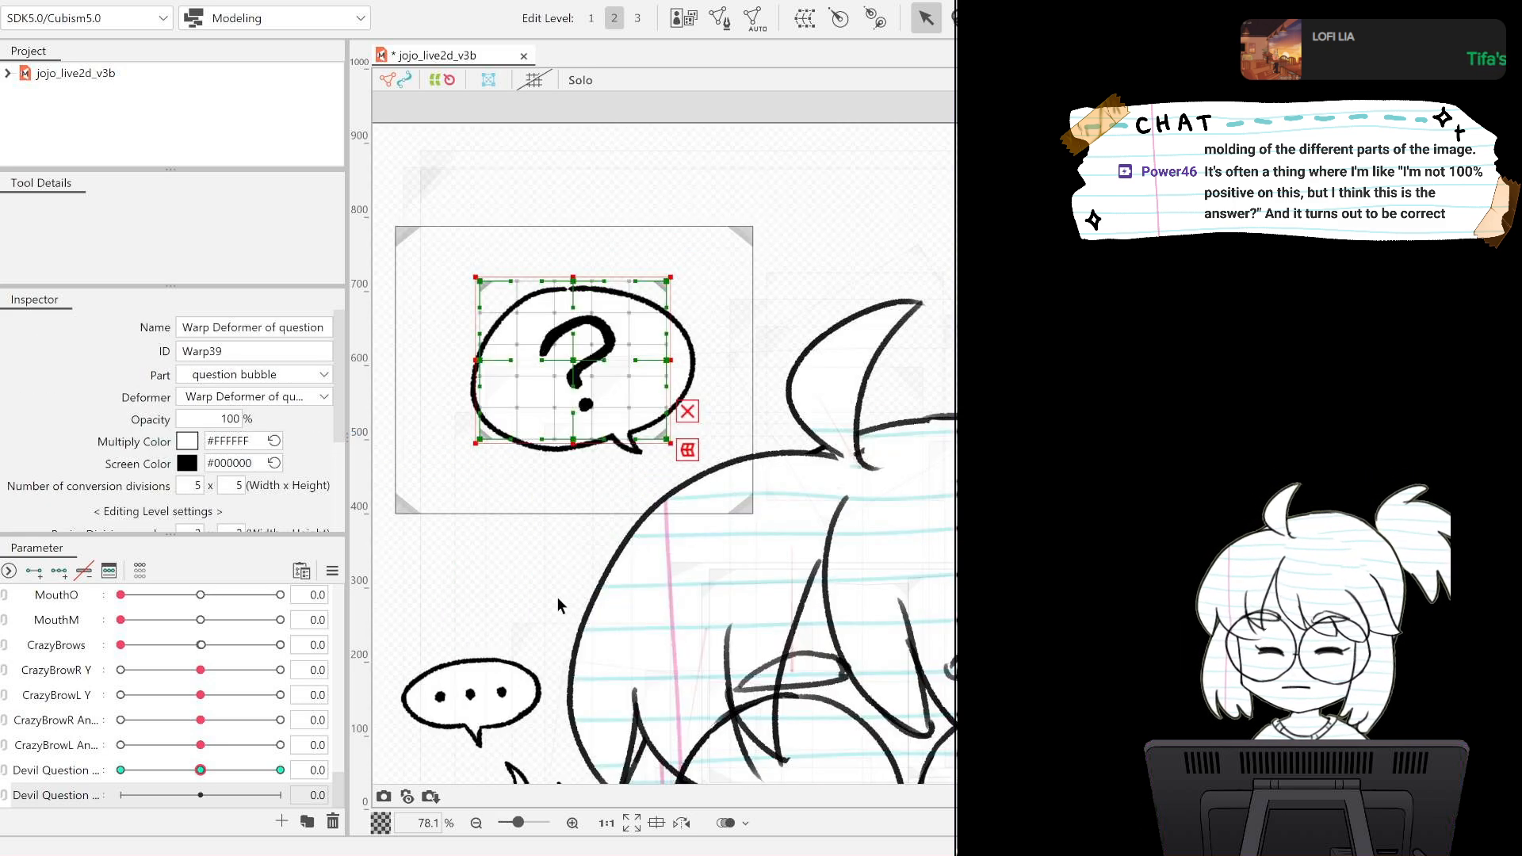
left_click_drag(611, 624, 616, 501)
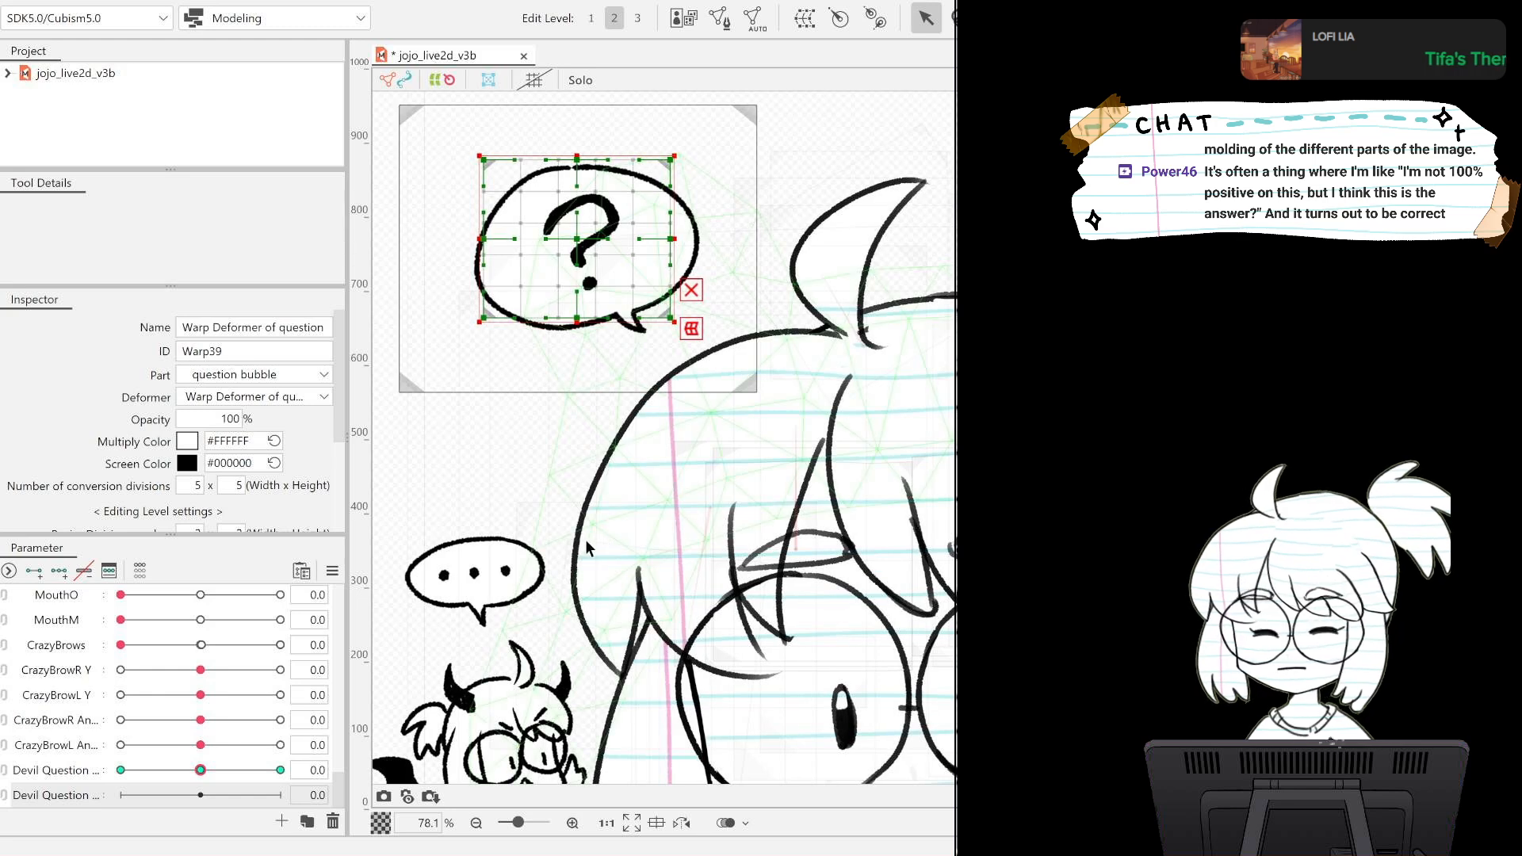
mouse_move(341, 436)
left_mouse_down()
mouse_move(340, 468)
mouse_move(340, 449)
left_mouse_up()
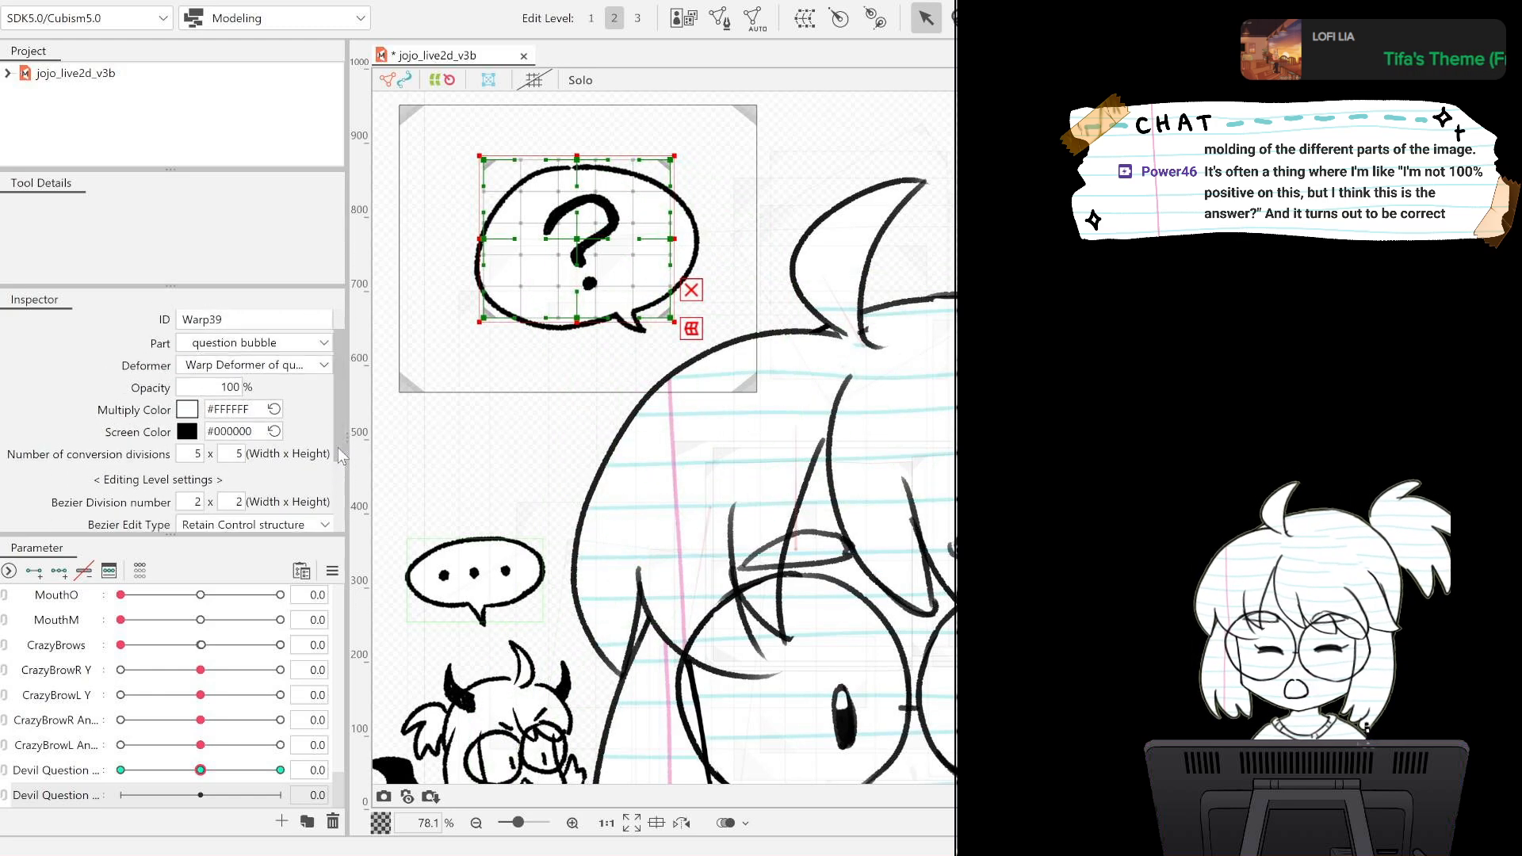
Add three keys to the lower Devil Question parameter for the question mark's warp deformer and leave the parameter at 0.
left_click_drag(201, 795, 184, 797)
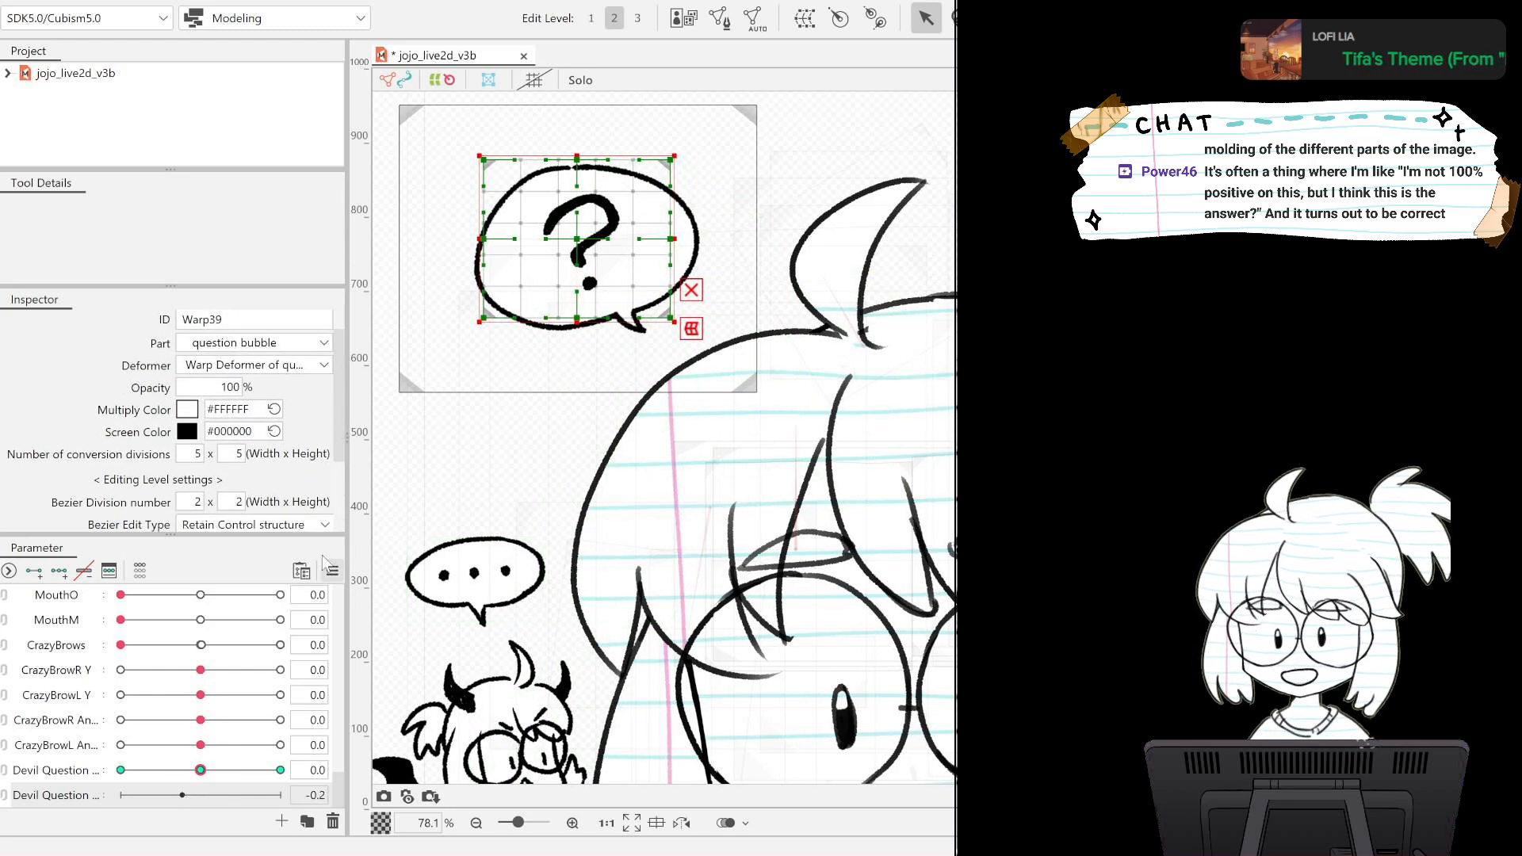
left_click_drag(183, 795, 136, 795)
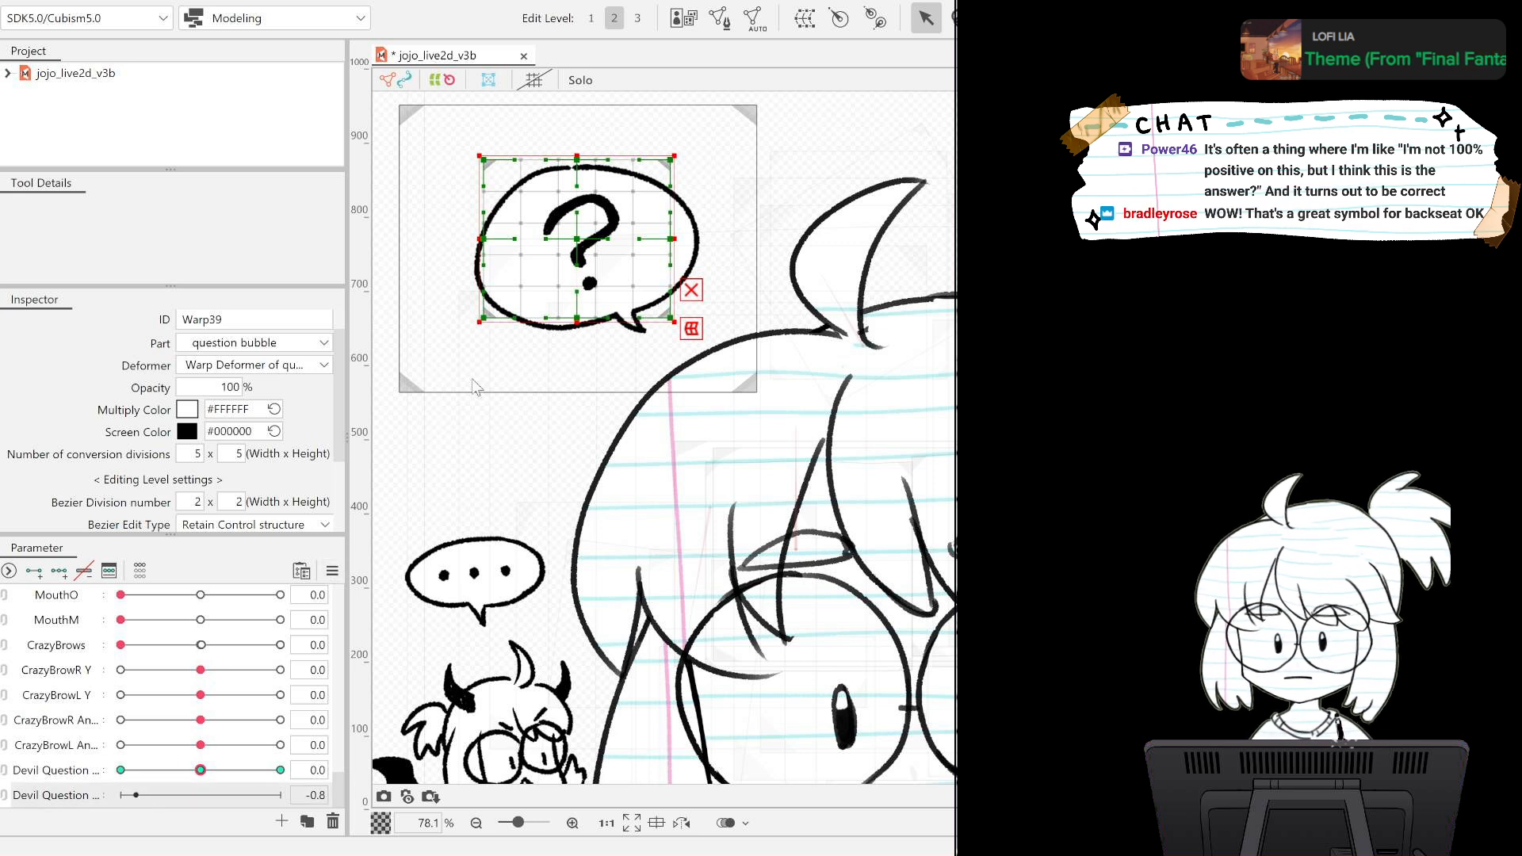
key("ctrl+z")
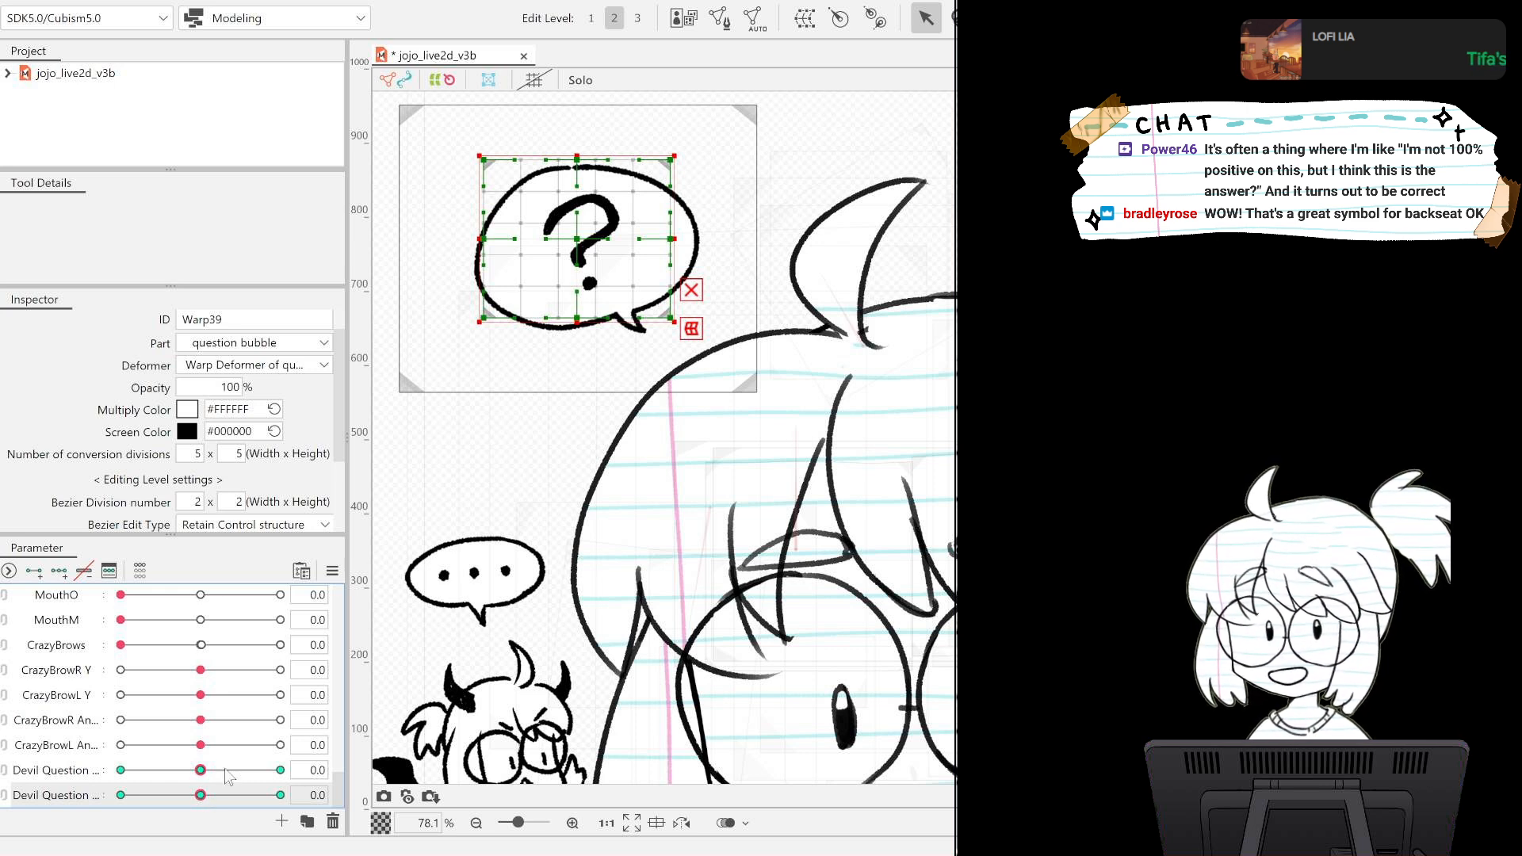
left_click_drag(203, 793, 169, 797)
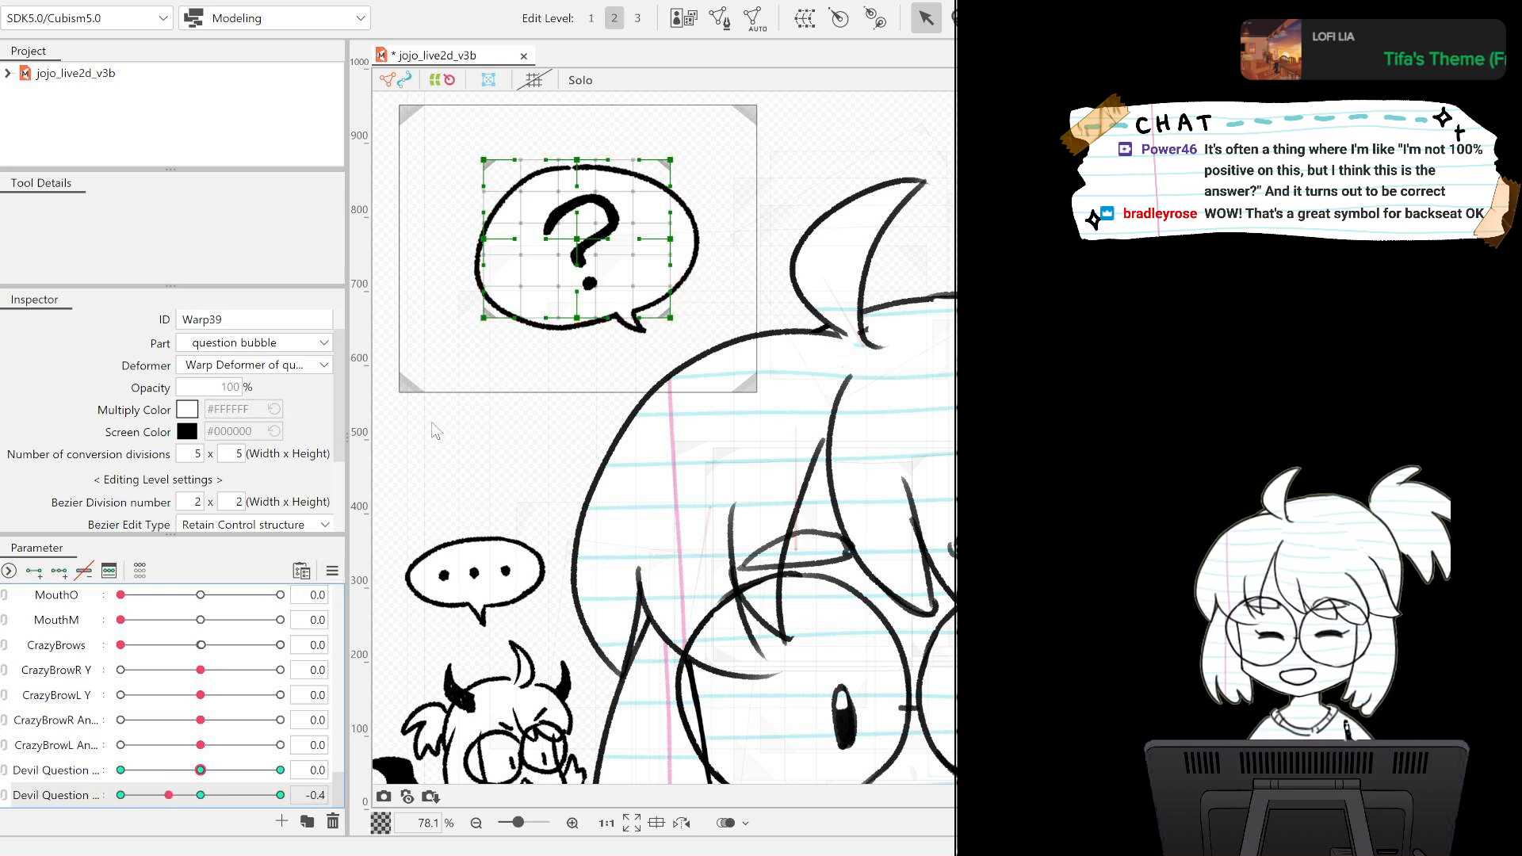
key("ctrl+z")
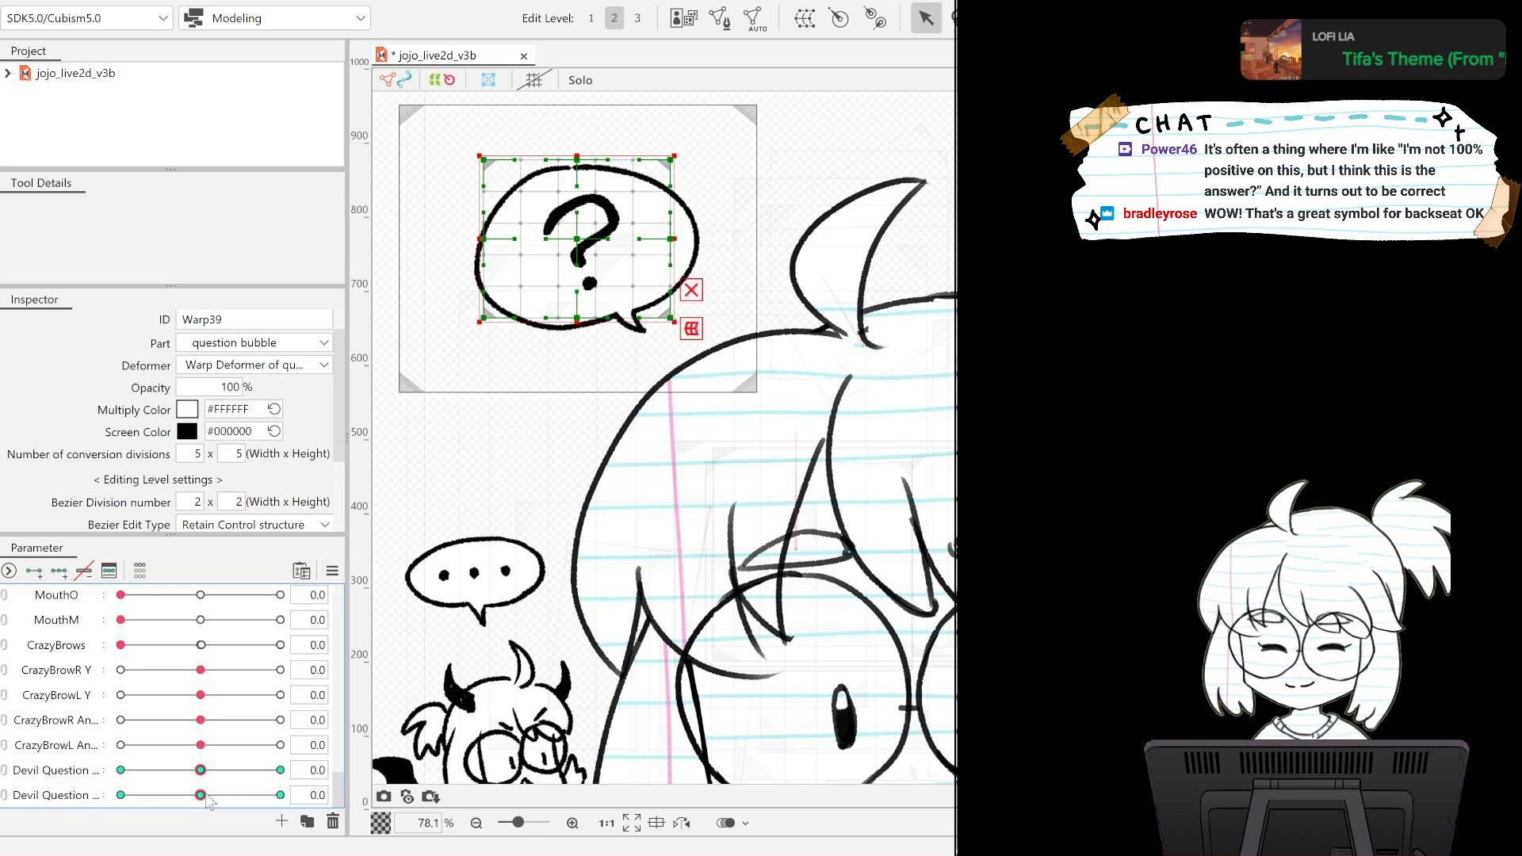
Shift the question mark's whole deformer down at -1 and up at 1 on the lower Devil Question parameter, and preview the movement.
left_click_drag(200, 795, 120, 795)
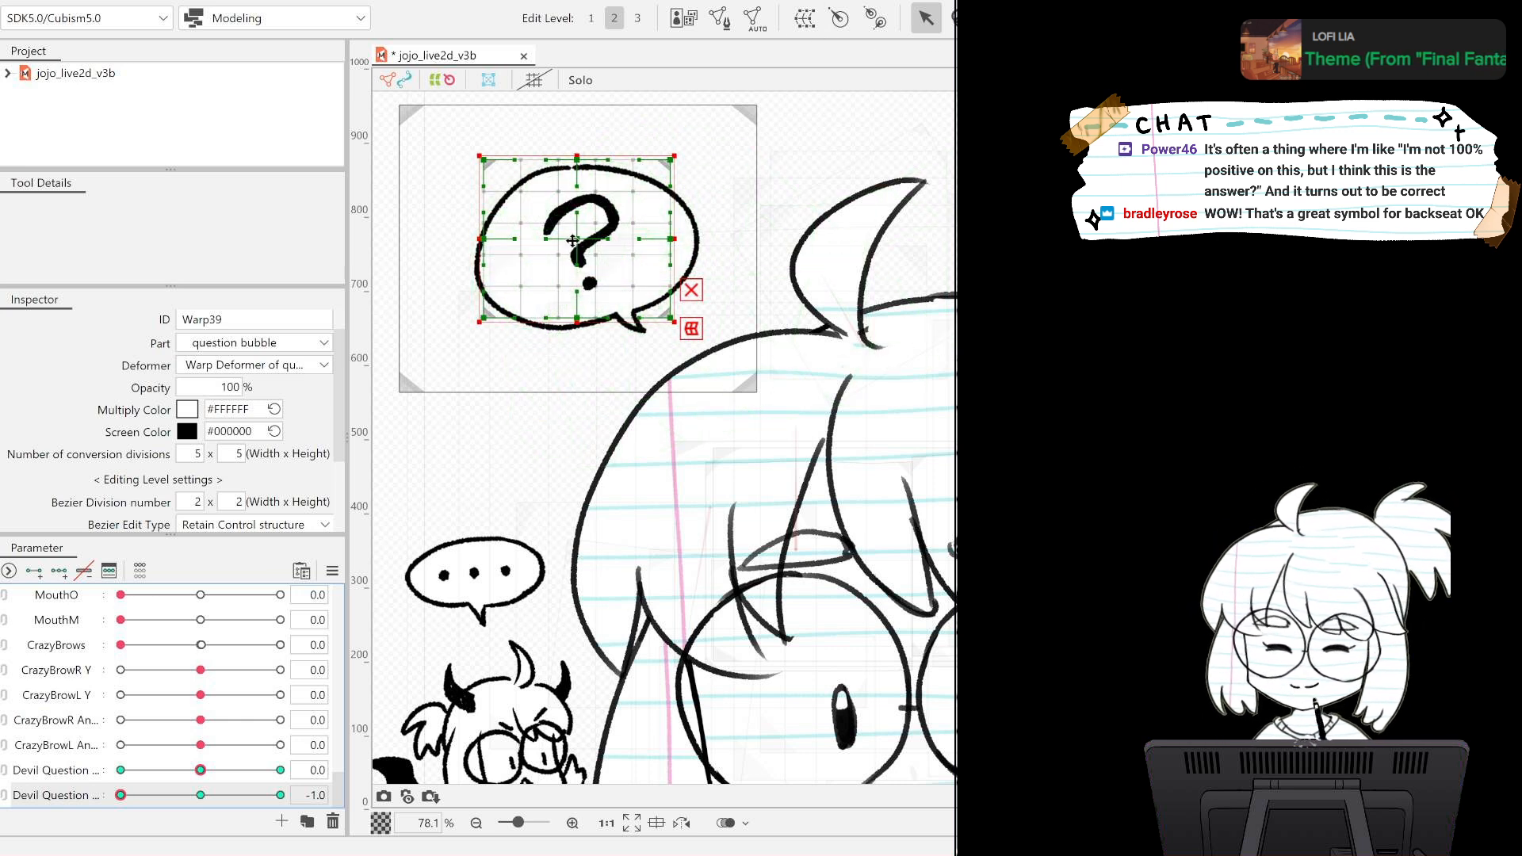
left_click_drag(576, 240, 576, 257)
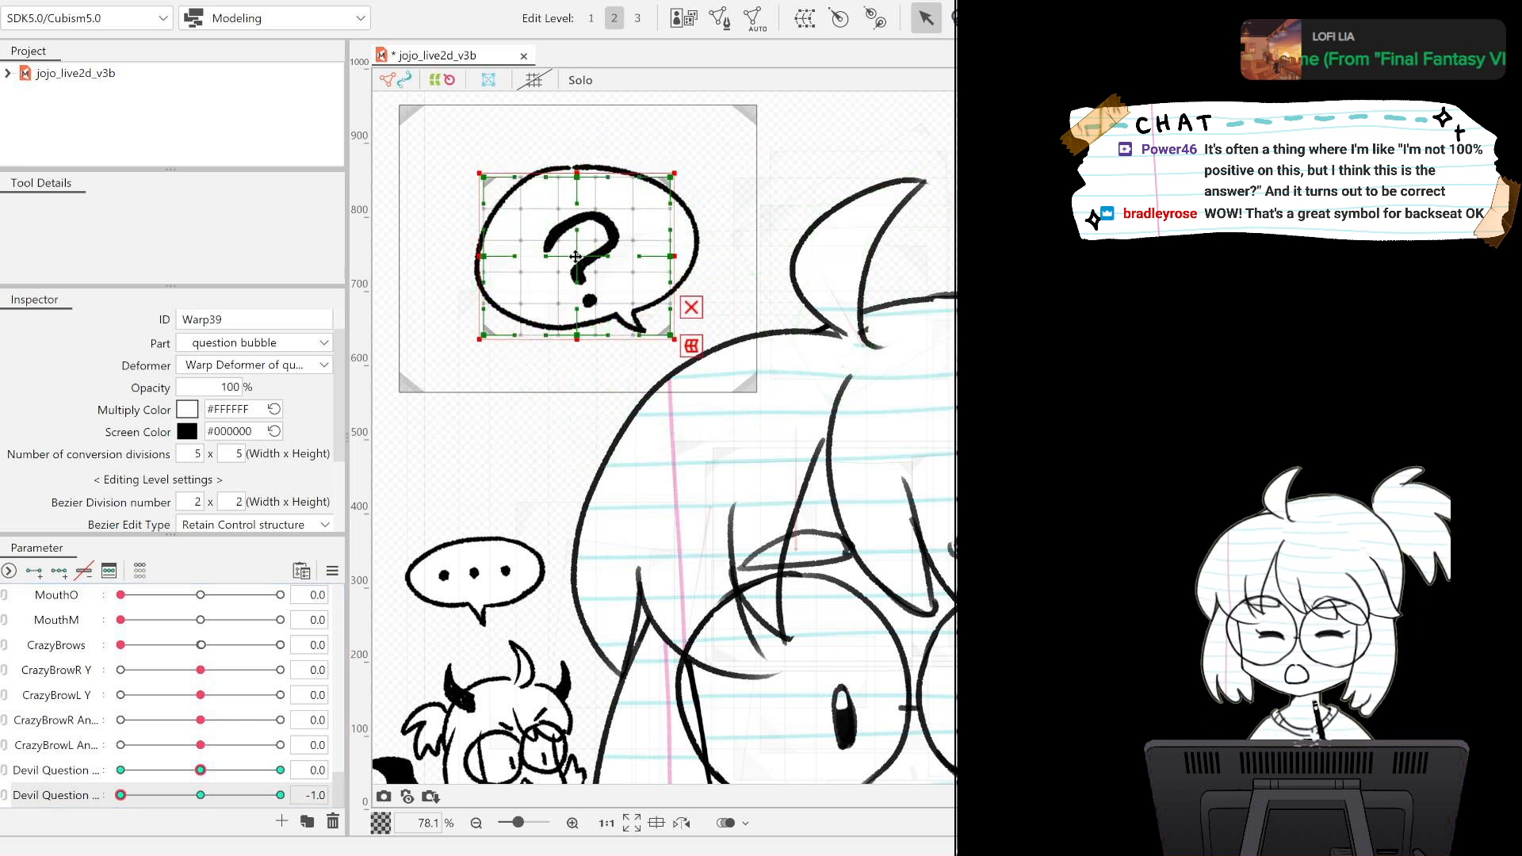
left_click_drag(119, 795, 280, 795)
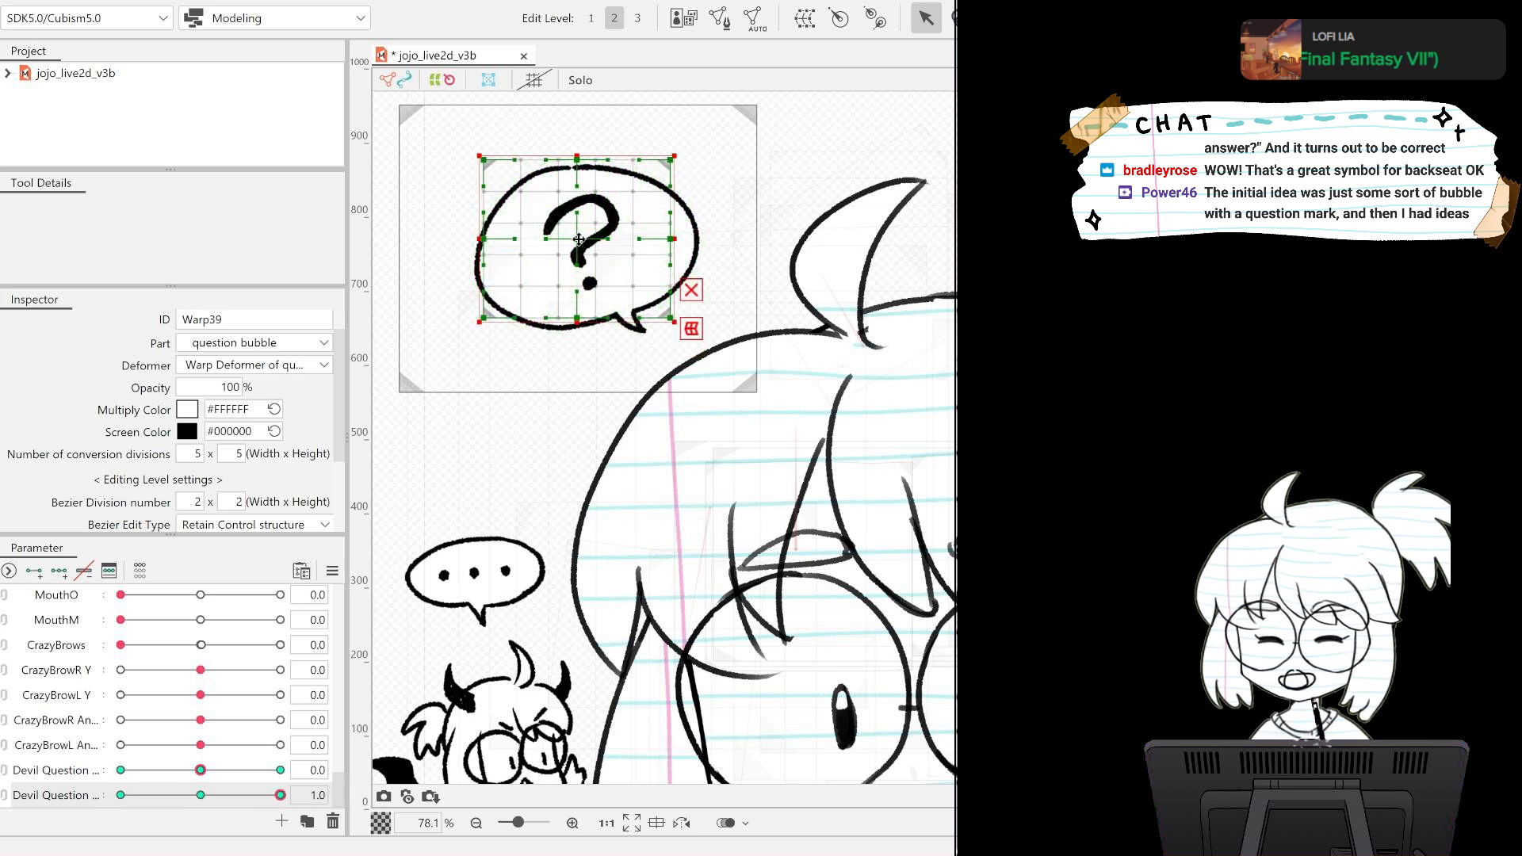
left_click_drag(581, 243, 580, 224)
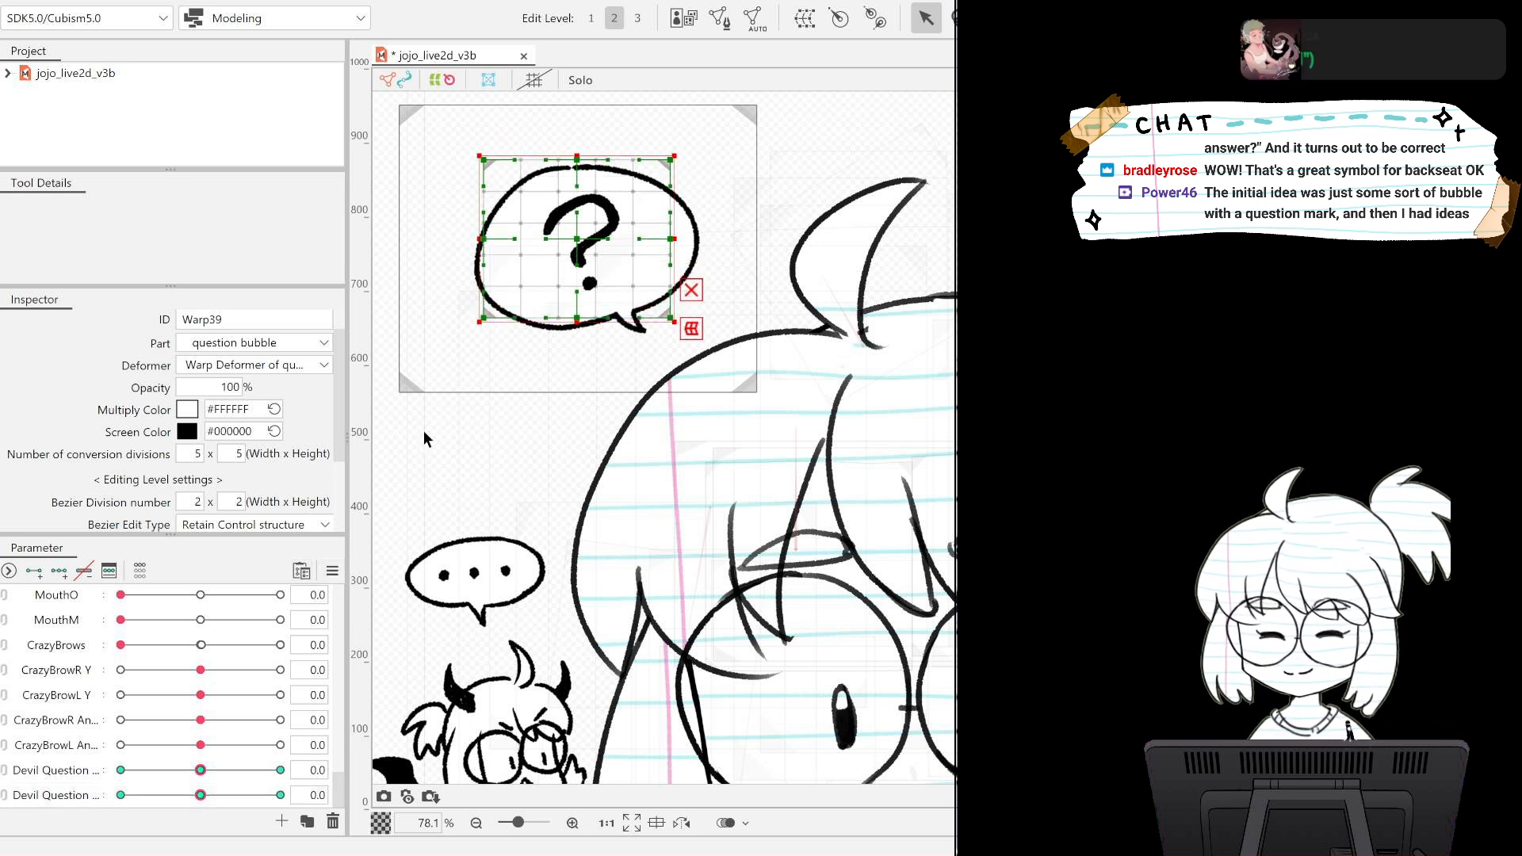
left_click_drag(204, 796, 119, 790)
left_click(202, 791)
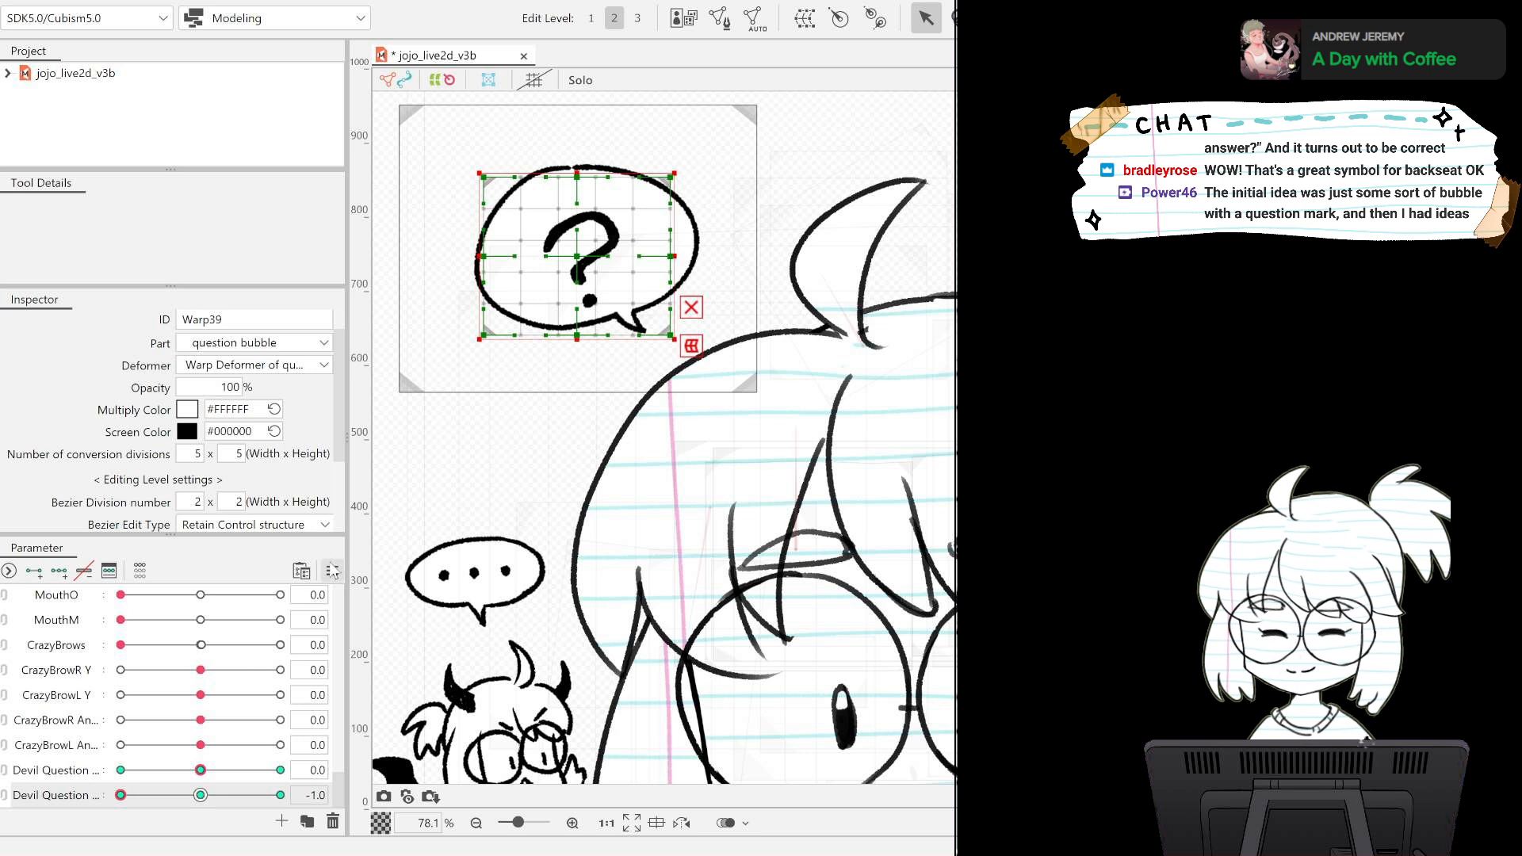
Link the two Devil Question parameters into one grid, preview the question mark's combined movement, and deselect the bubble.
left_click(5, 781)
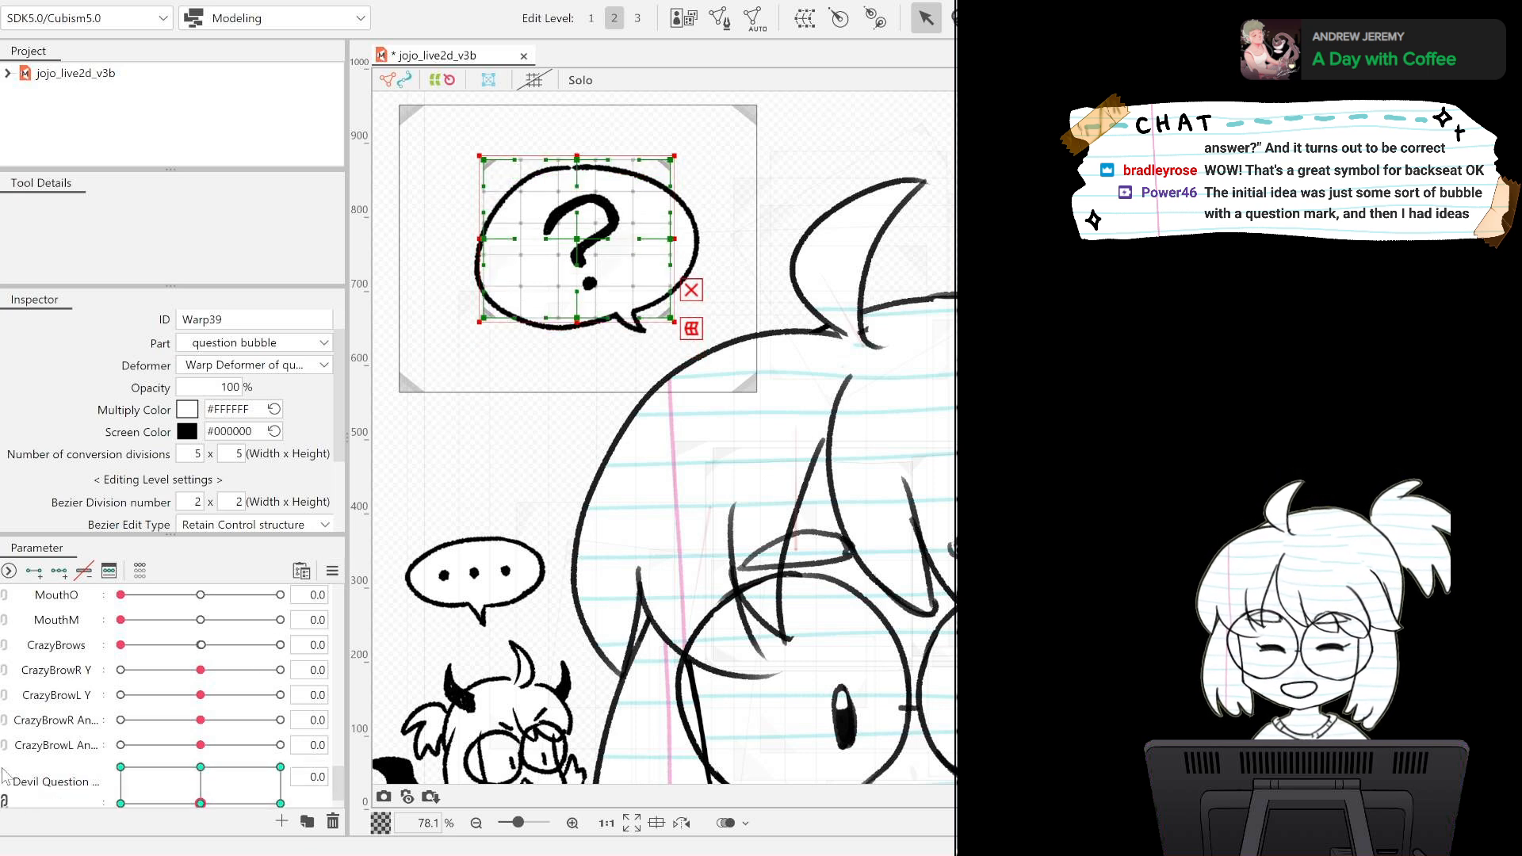
scroll(89, 772, "down", 1)
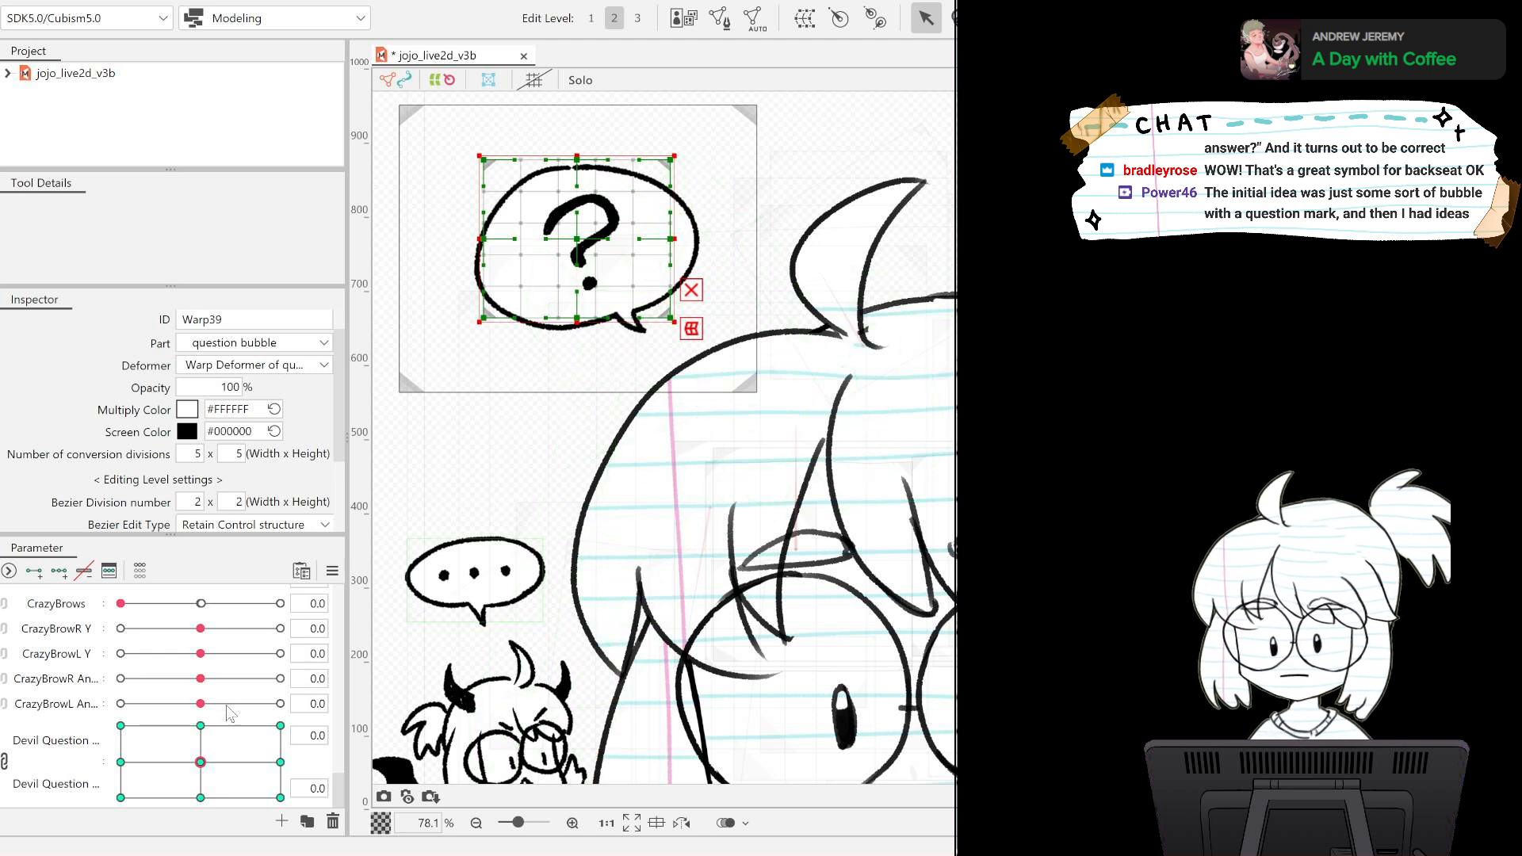
mouse_move(192, 763)
left_mouse_down()
mouse_move(176, 745)
mouse_move(169, 807)
mouse_move(331, 699)
mouse_move(214, 789)
mouse_move(200, 766)
left_mouse_up()
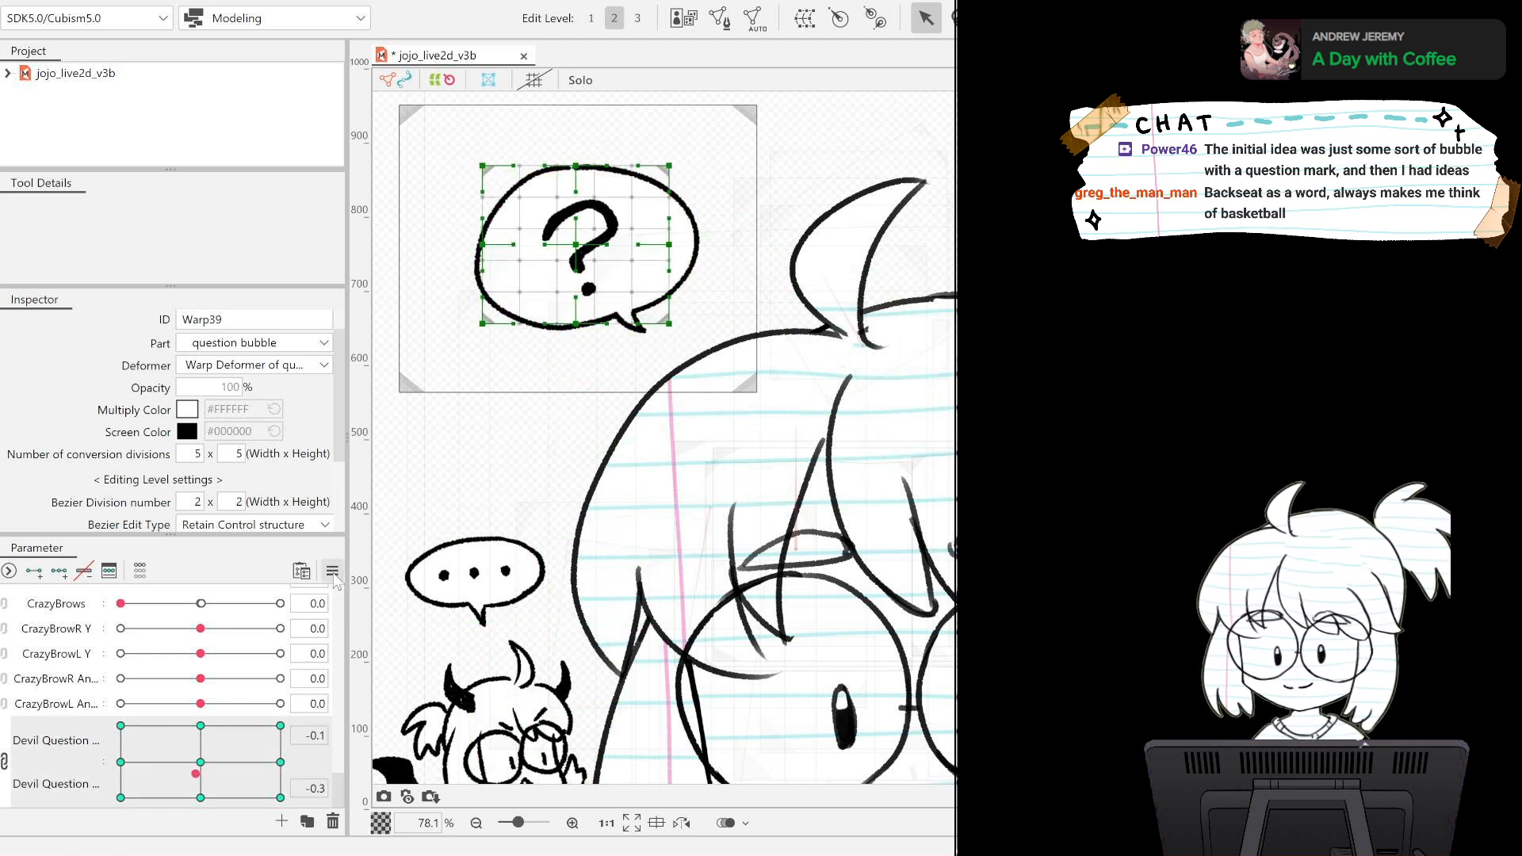
left_click(455, 373)
scroll(582, 370, "down", 3)
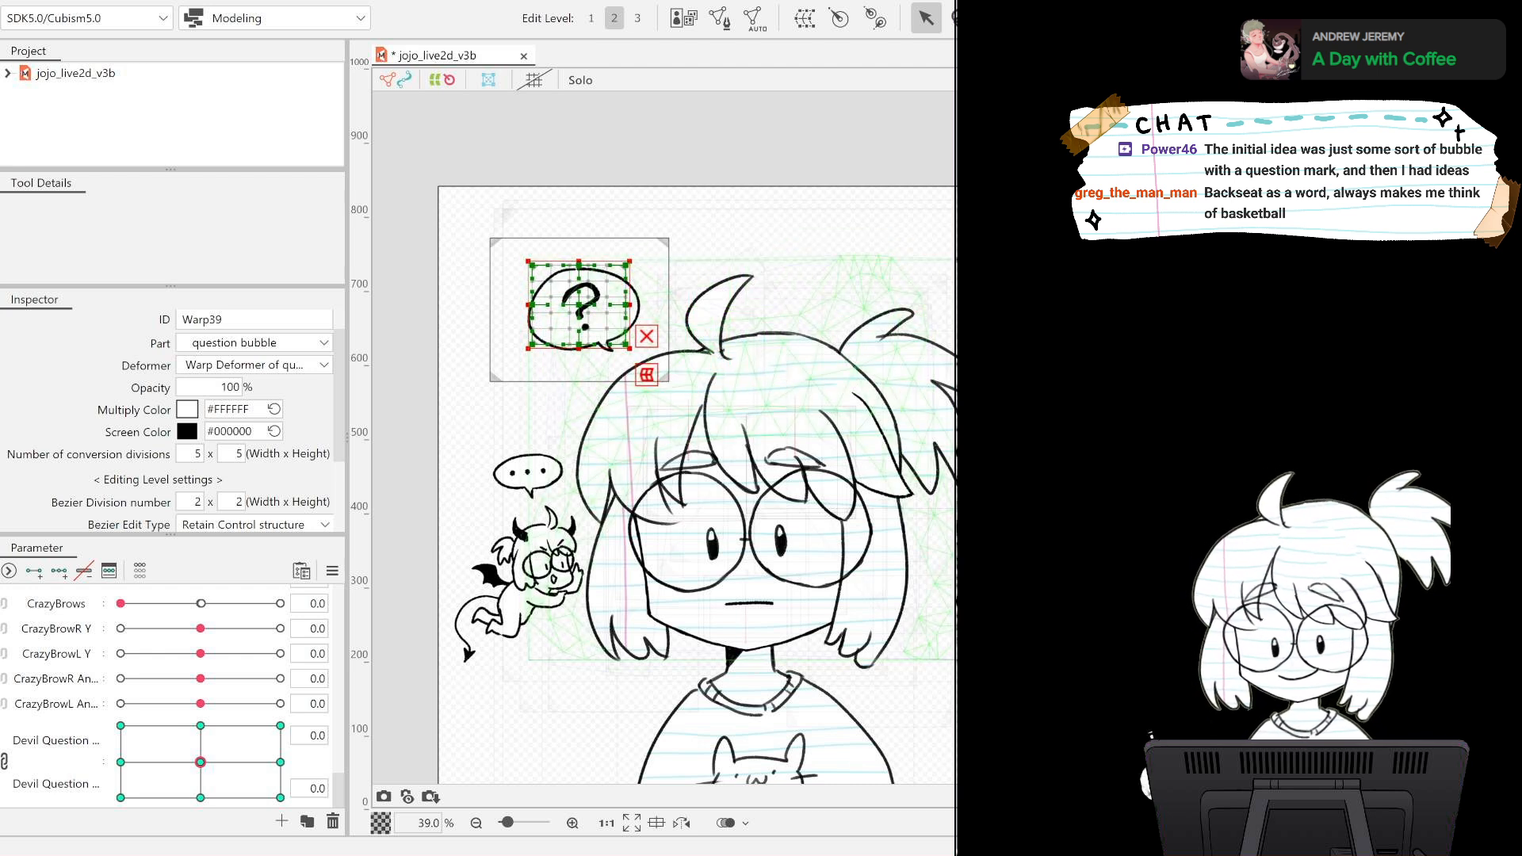
left_click(611, 347)
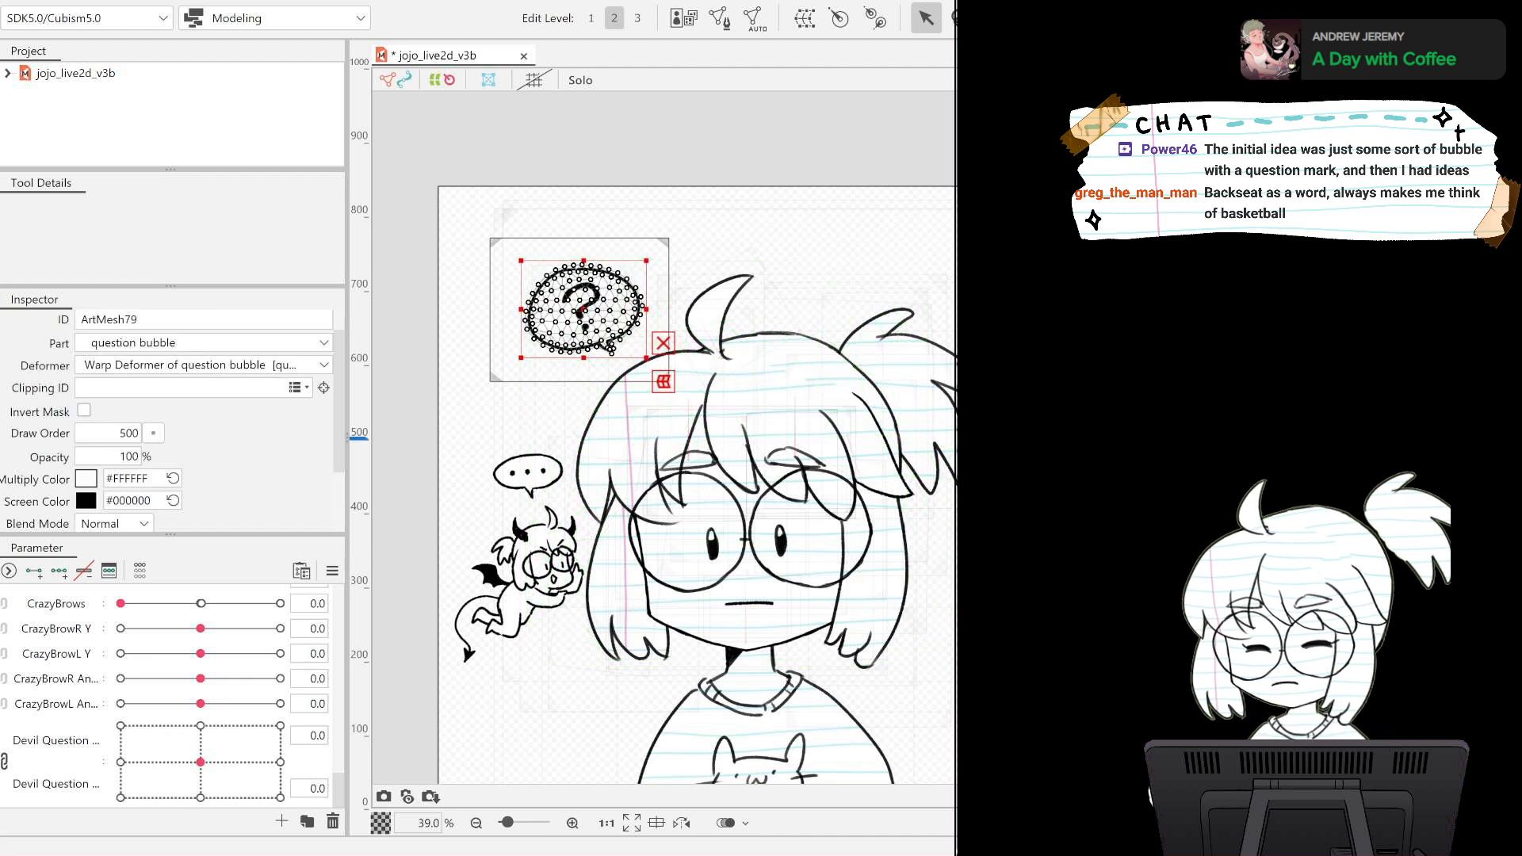
left_click(475, 439)
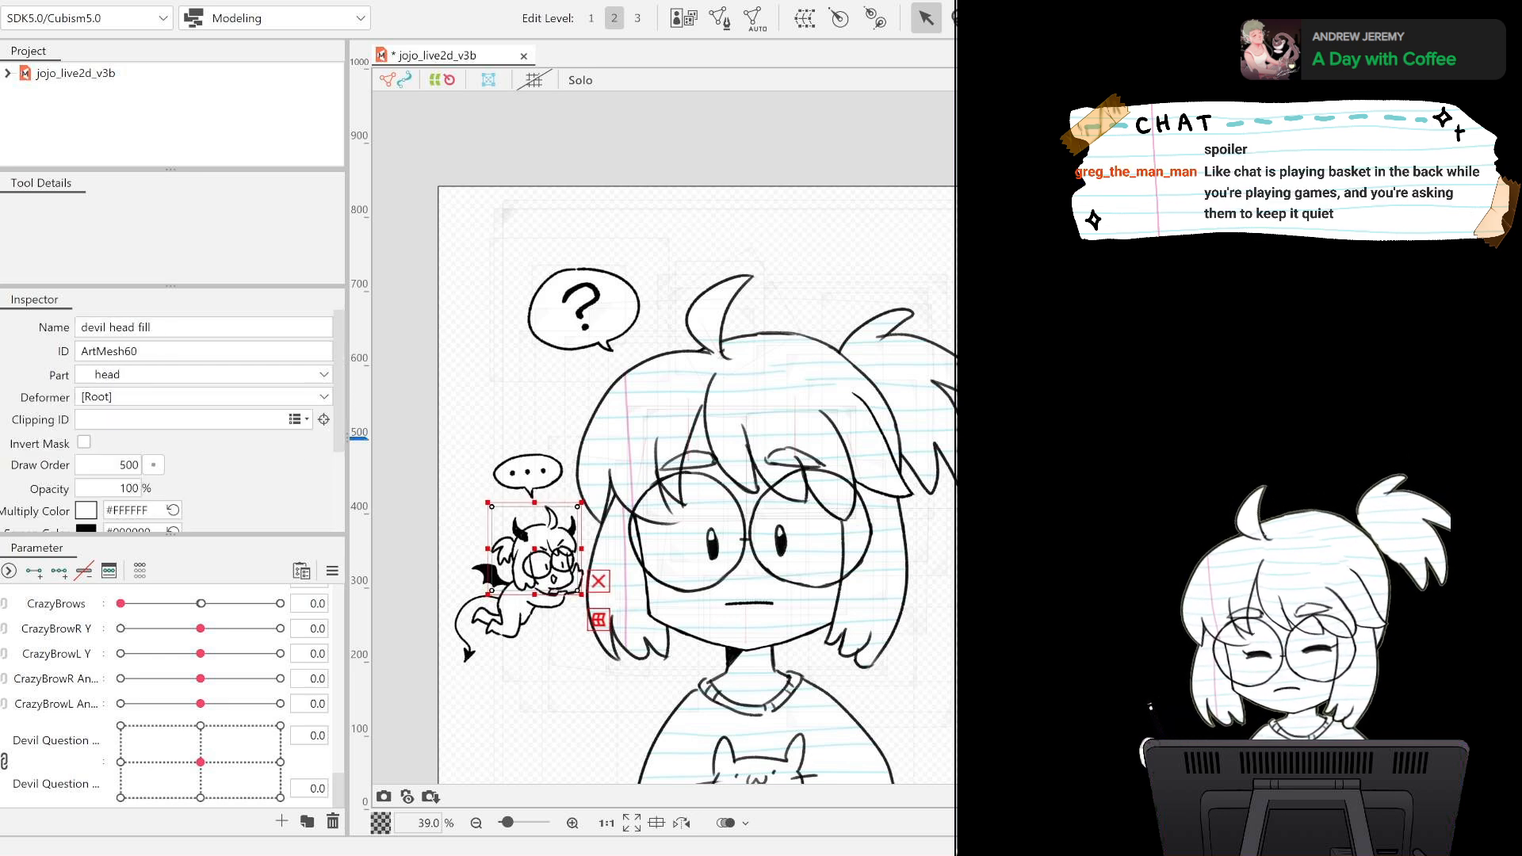
Generate an automatic mesh for the devil head fill.
scroll(569, 540, "up", 5)
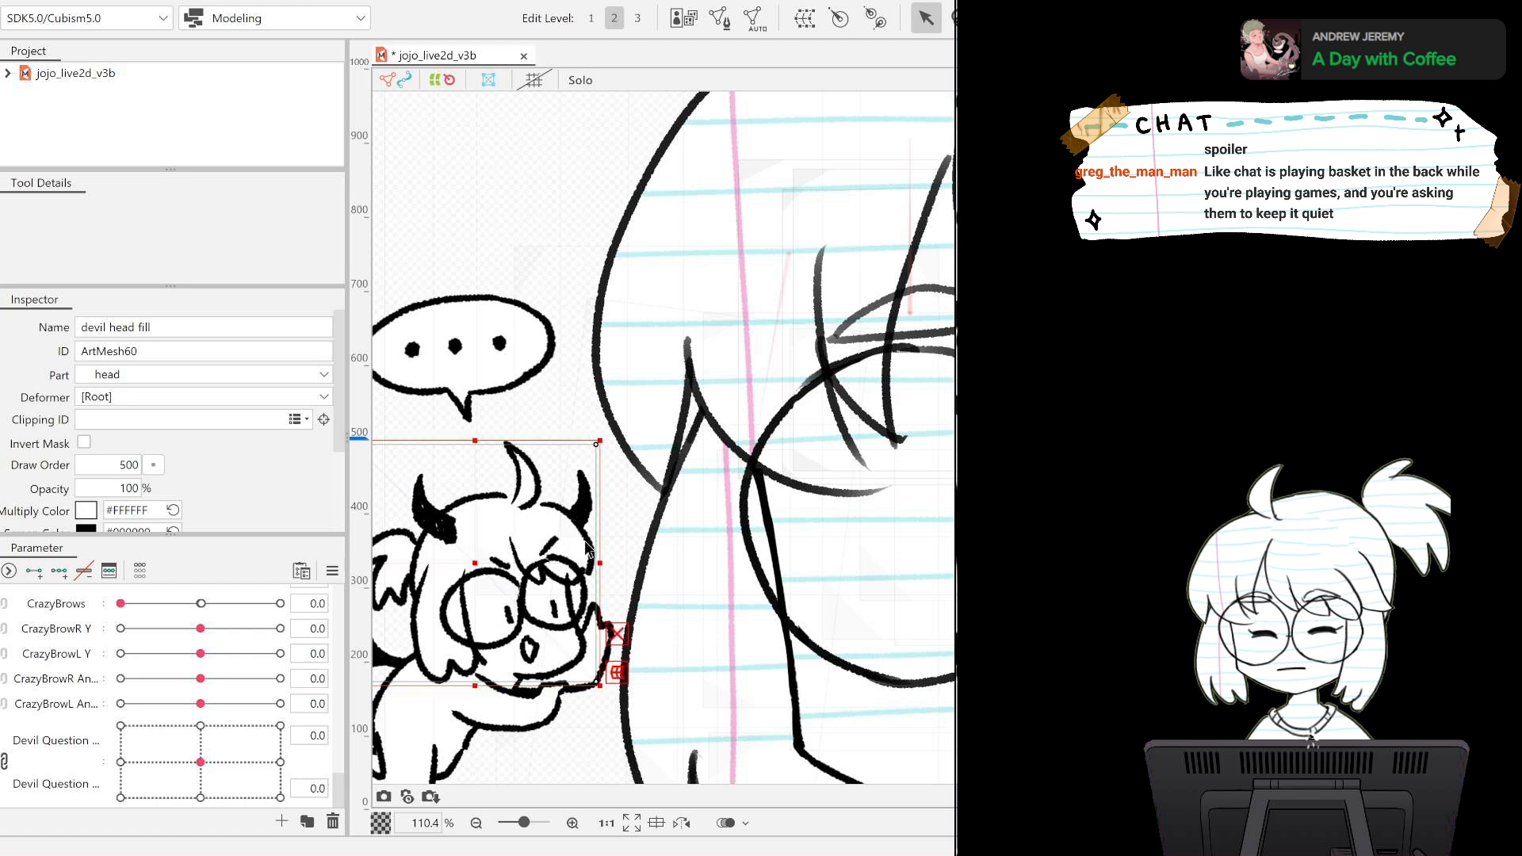
left_click_drag(571, 541, 853, 436)
scroll(949, 344, "down", 2)
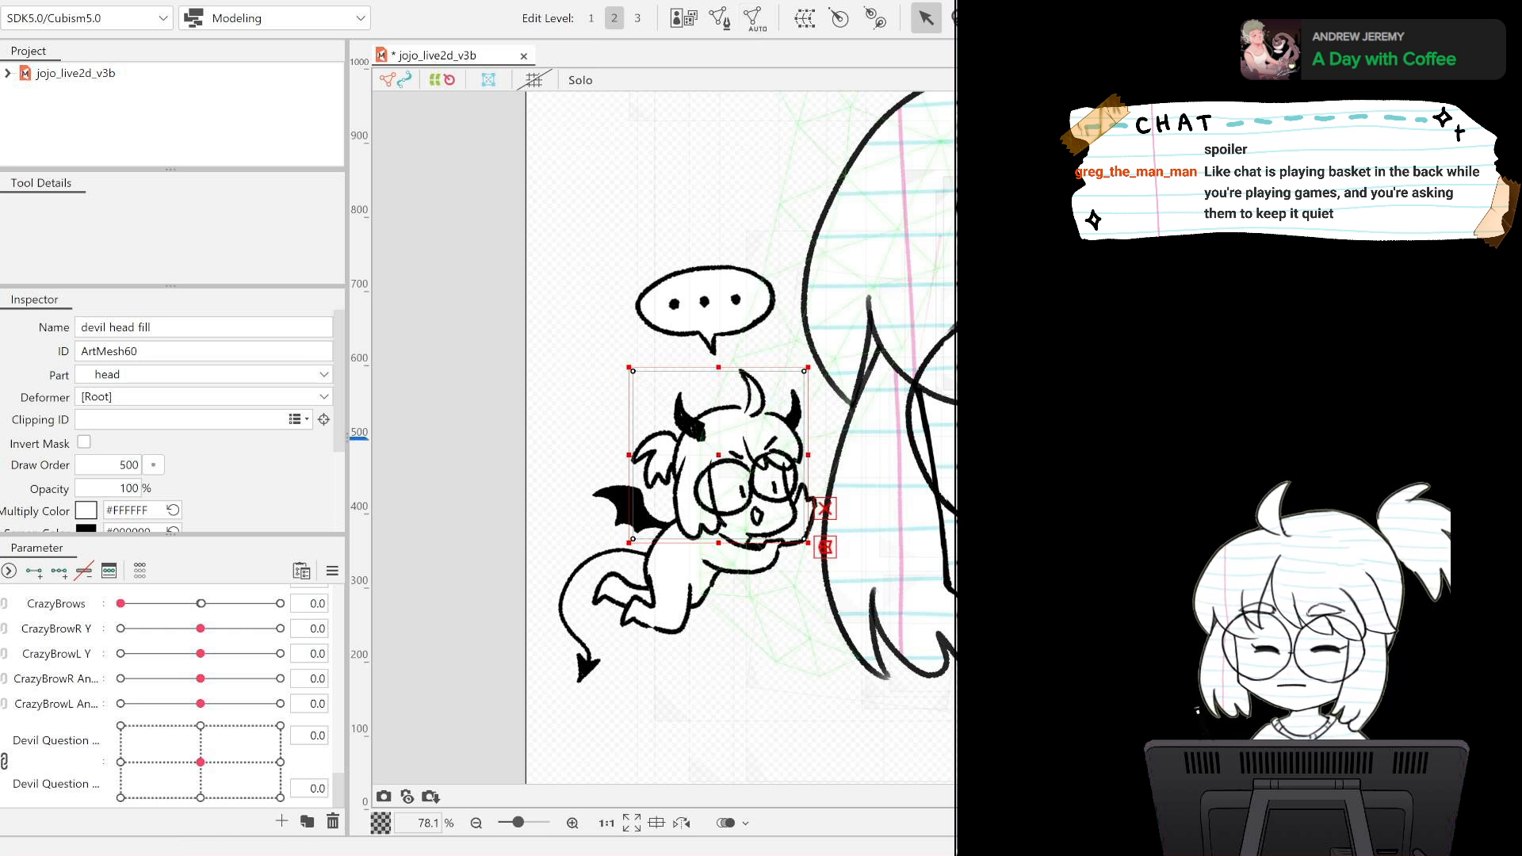
left_click(754, 18)
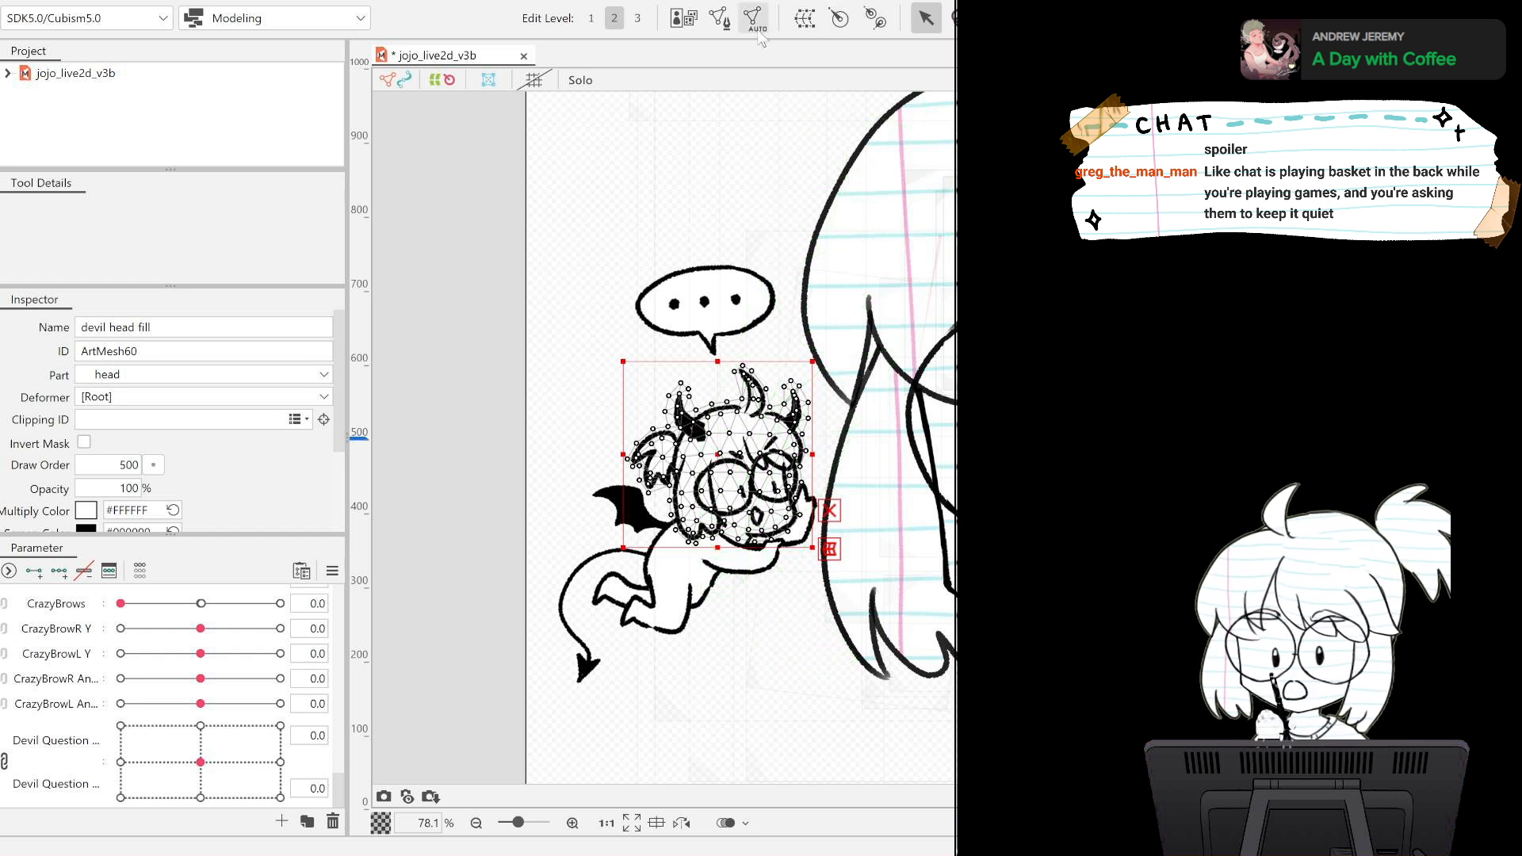
Copy the devil head fill's whole mesh onto the devil head lineart through mesh editing, and deselect the art meshes.
left_click(718, 17)
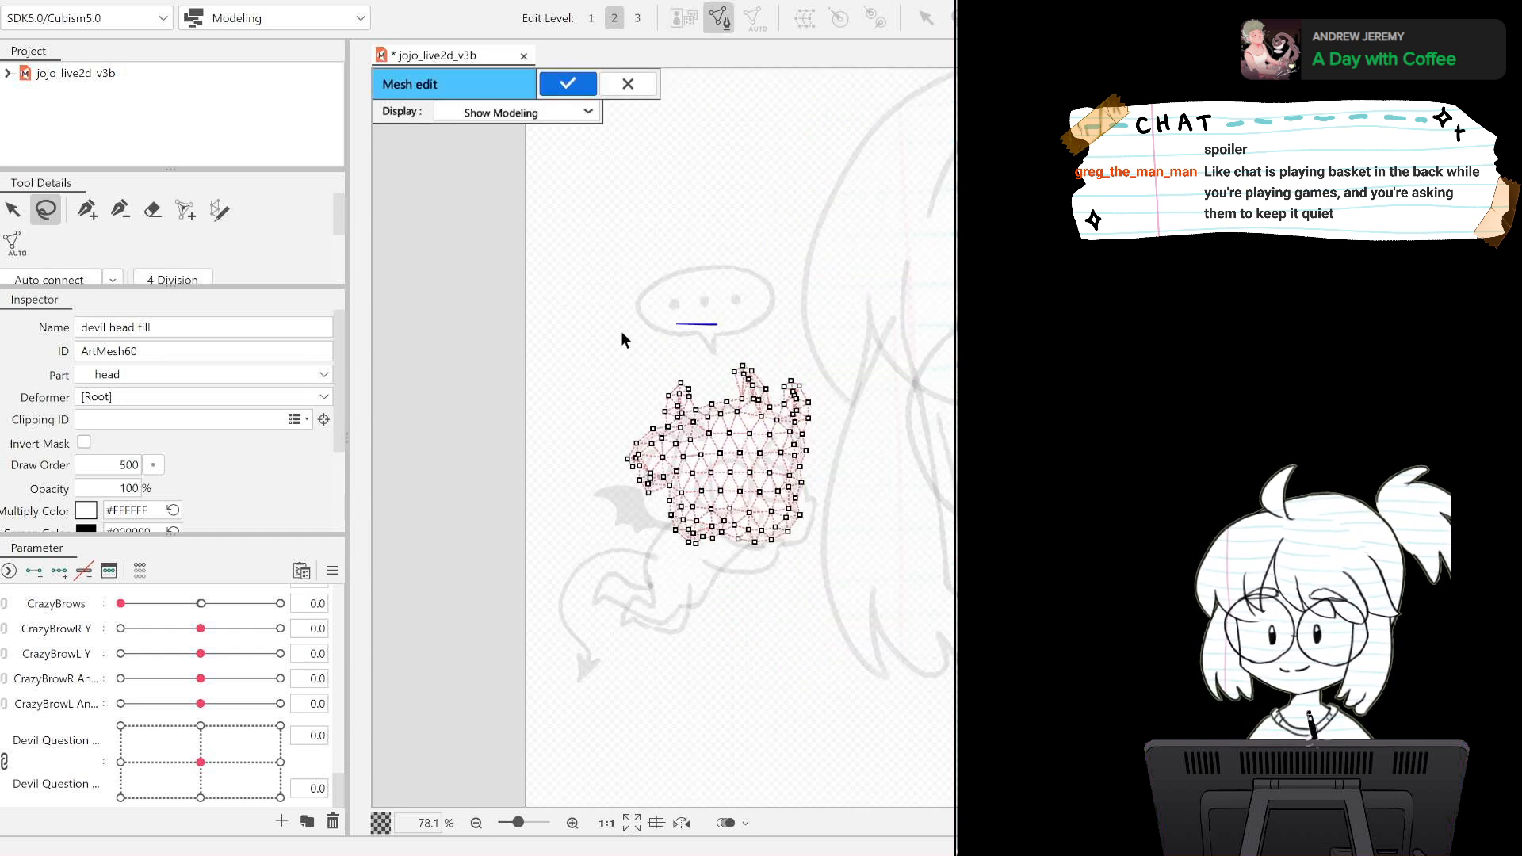
mouse_move(623, 340)
left_mouse_down()
mouse_move(754, 605)
mouse_move(815, 325)
mouse_move(761, 317)
left_mouse_up()
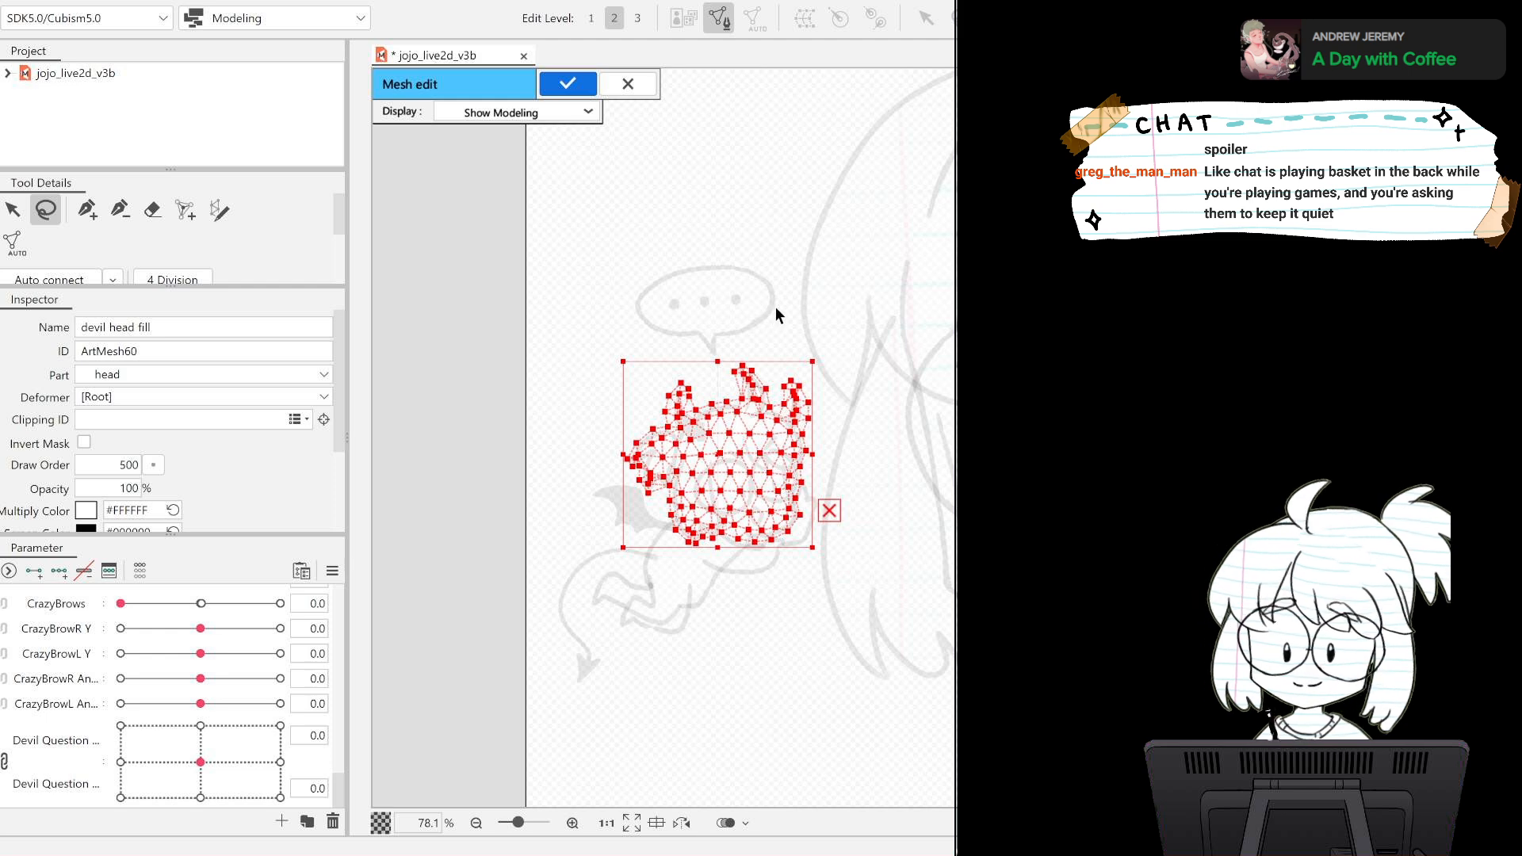
left_click(564, 84)
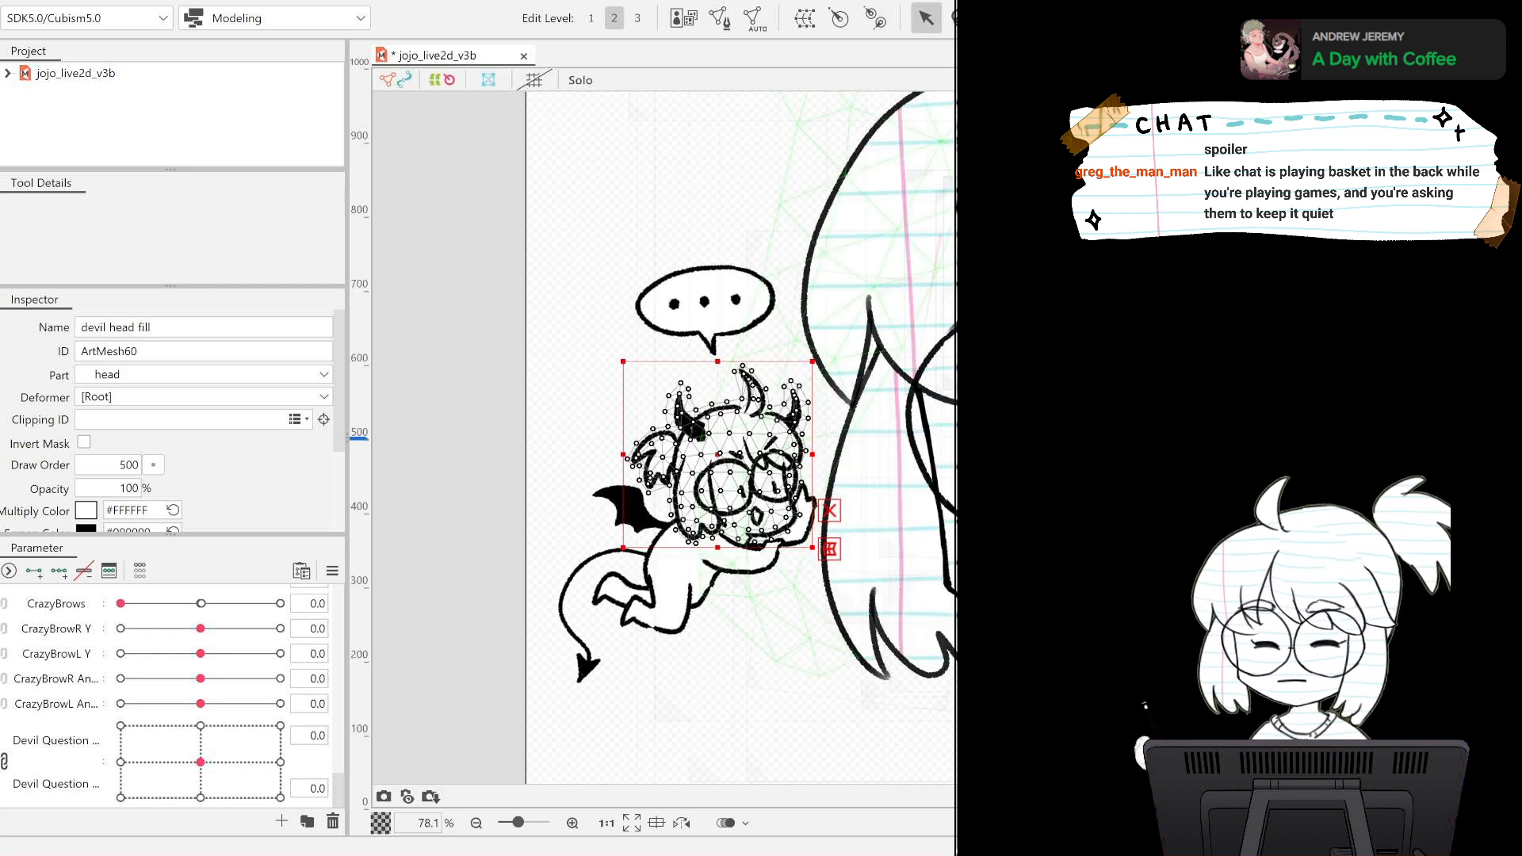
left_click(719, 17)
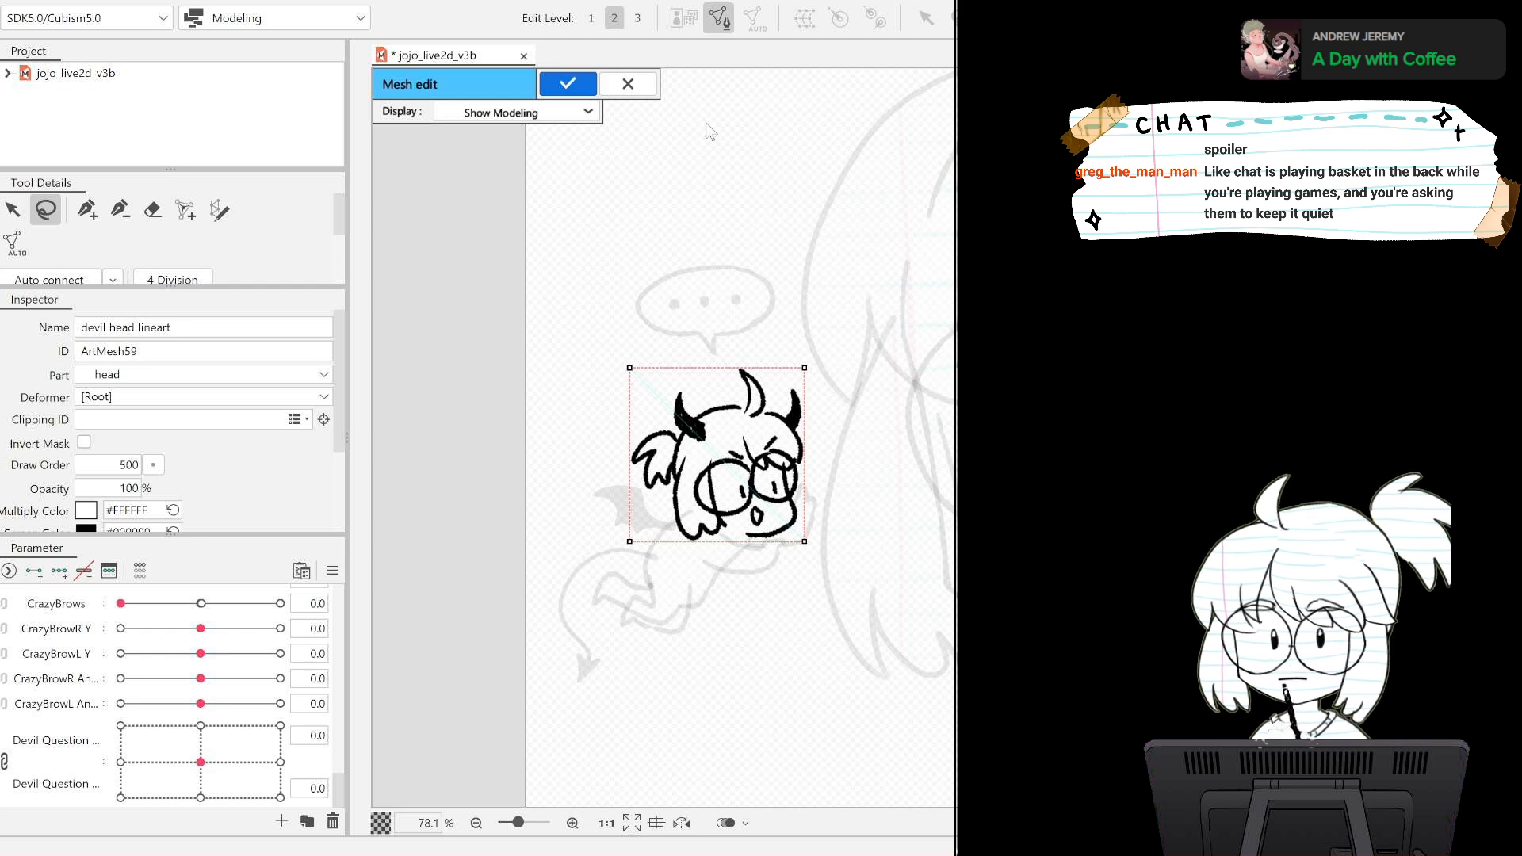
key("ctrl+a")
left_click(567, 84)
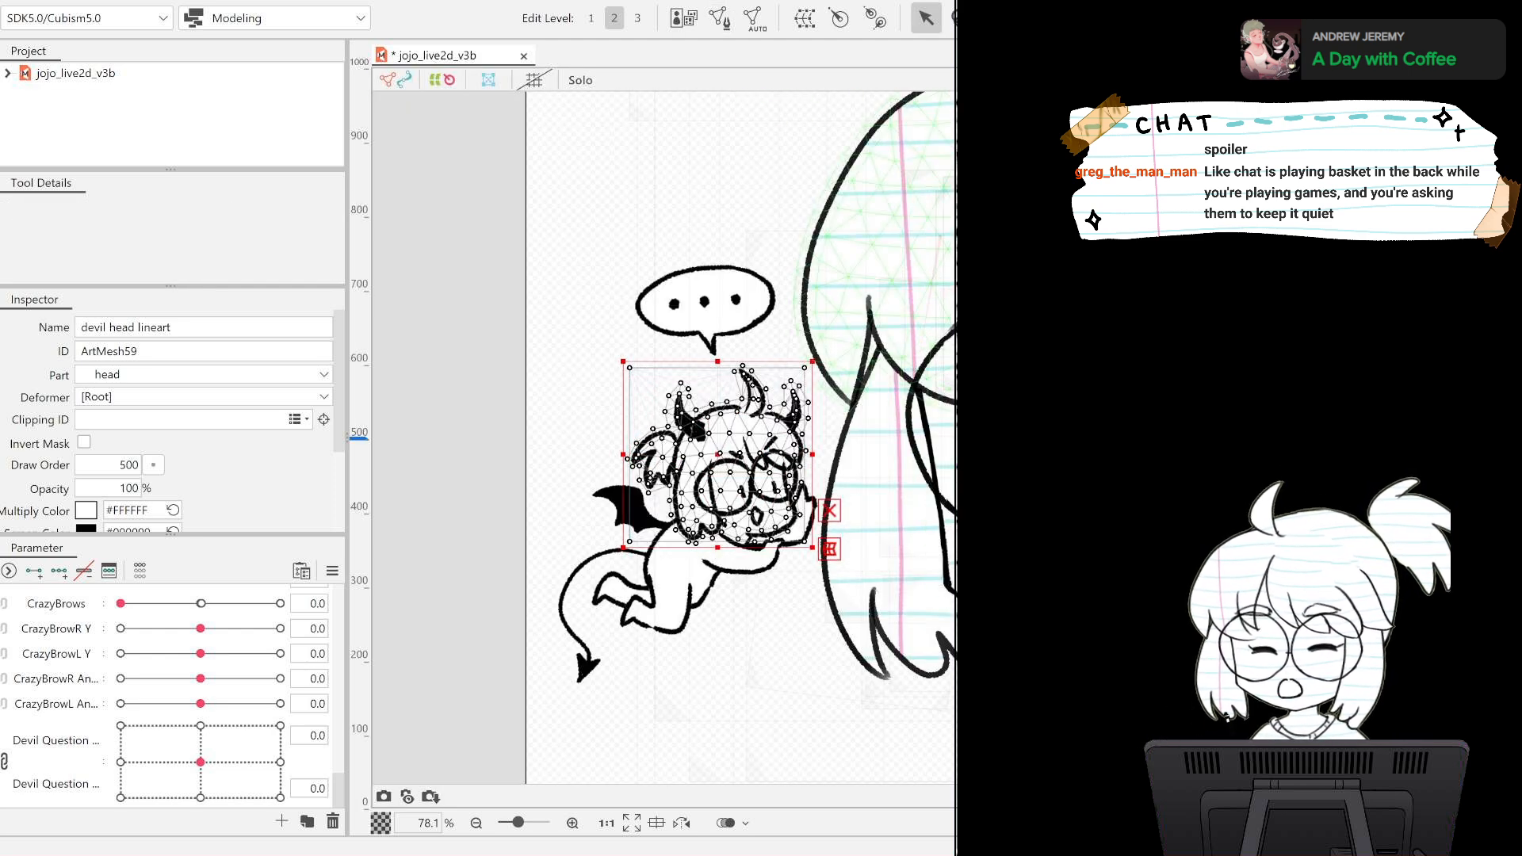
left_click(550, 296)
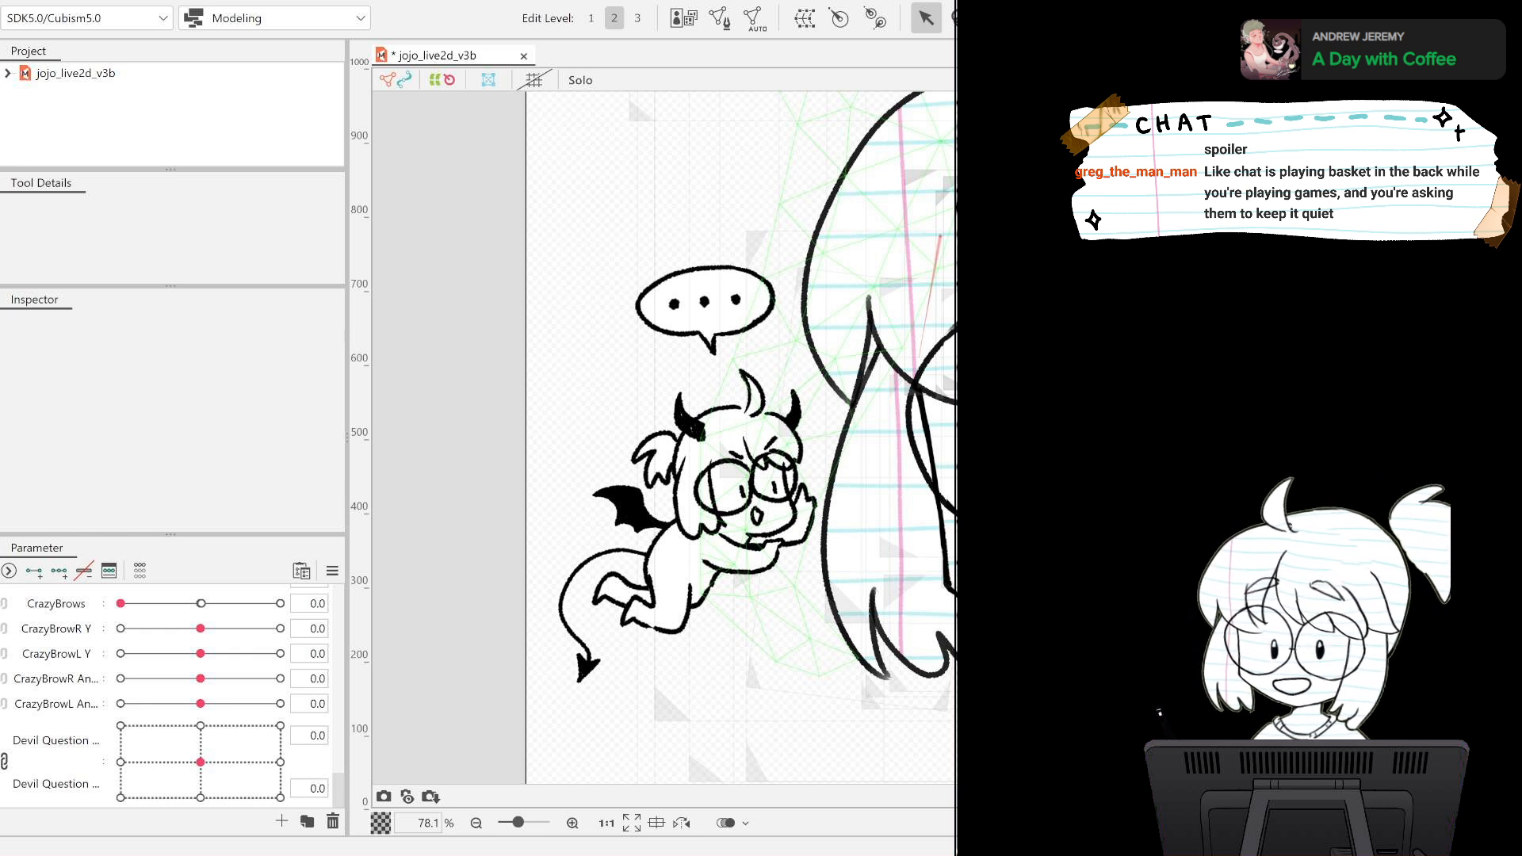
Generate an automatic mesh for the devil arm1 fill and copy its whole mesh through mesh editing.
left_click(743, 558)
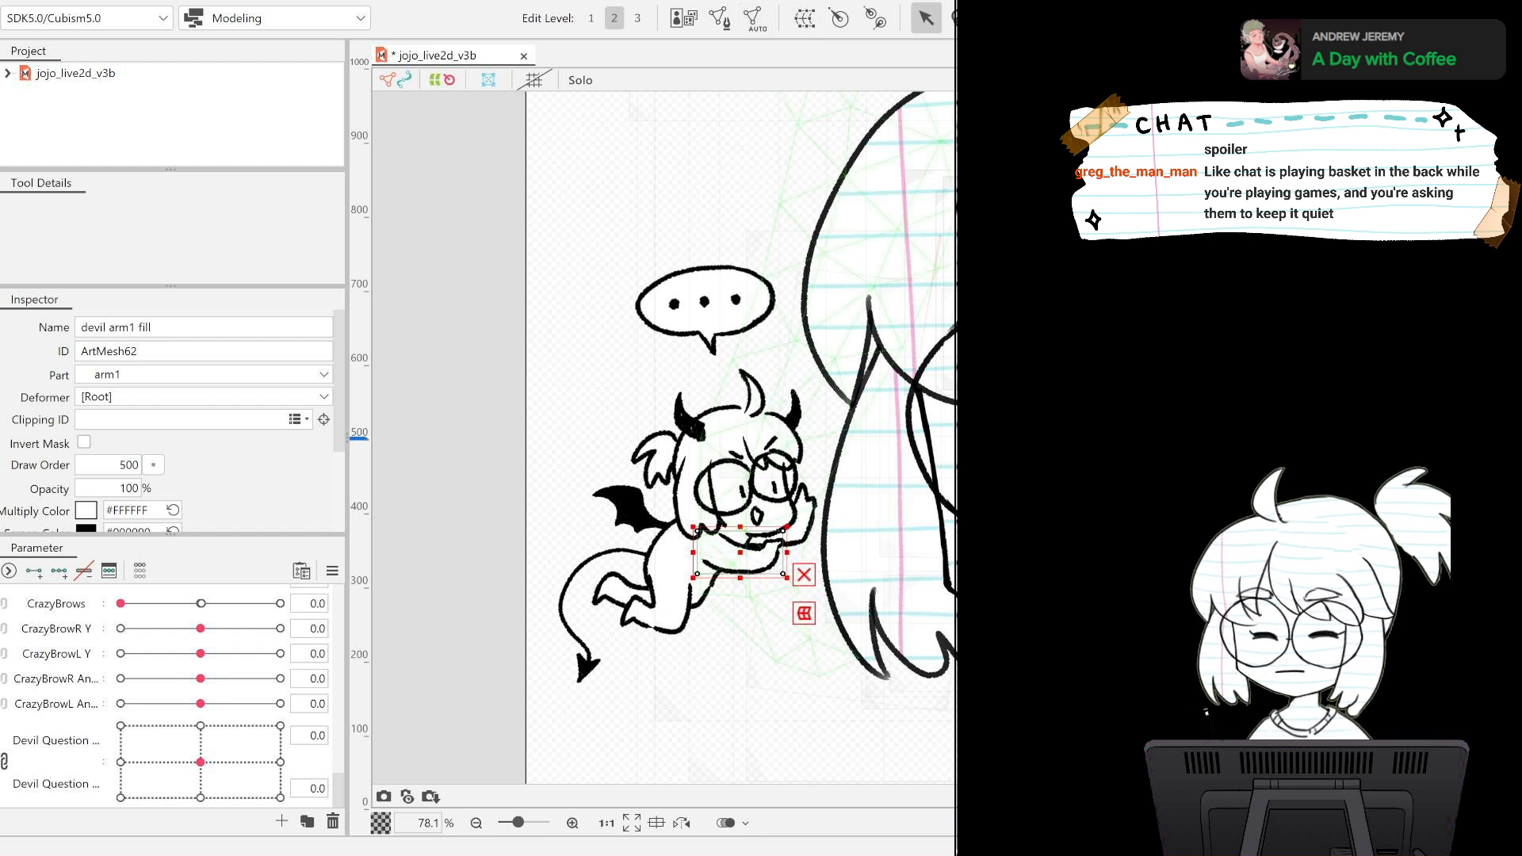
left_click(925, 298)
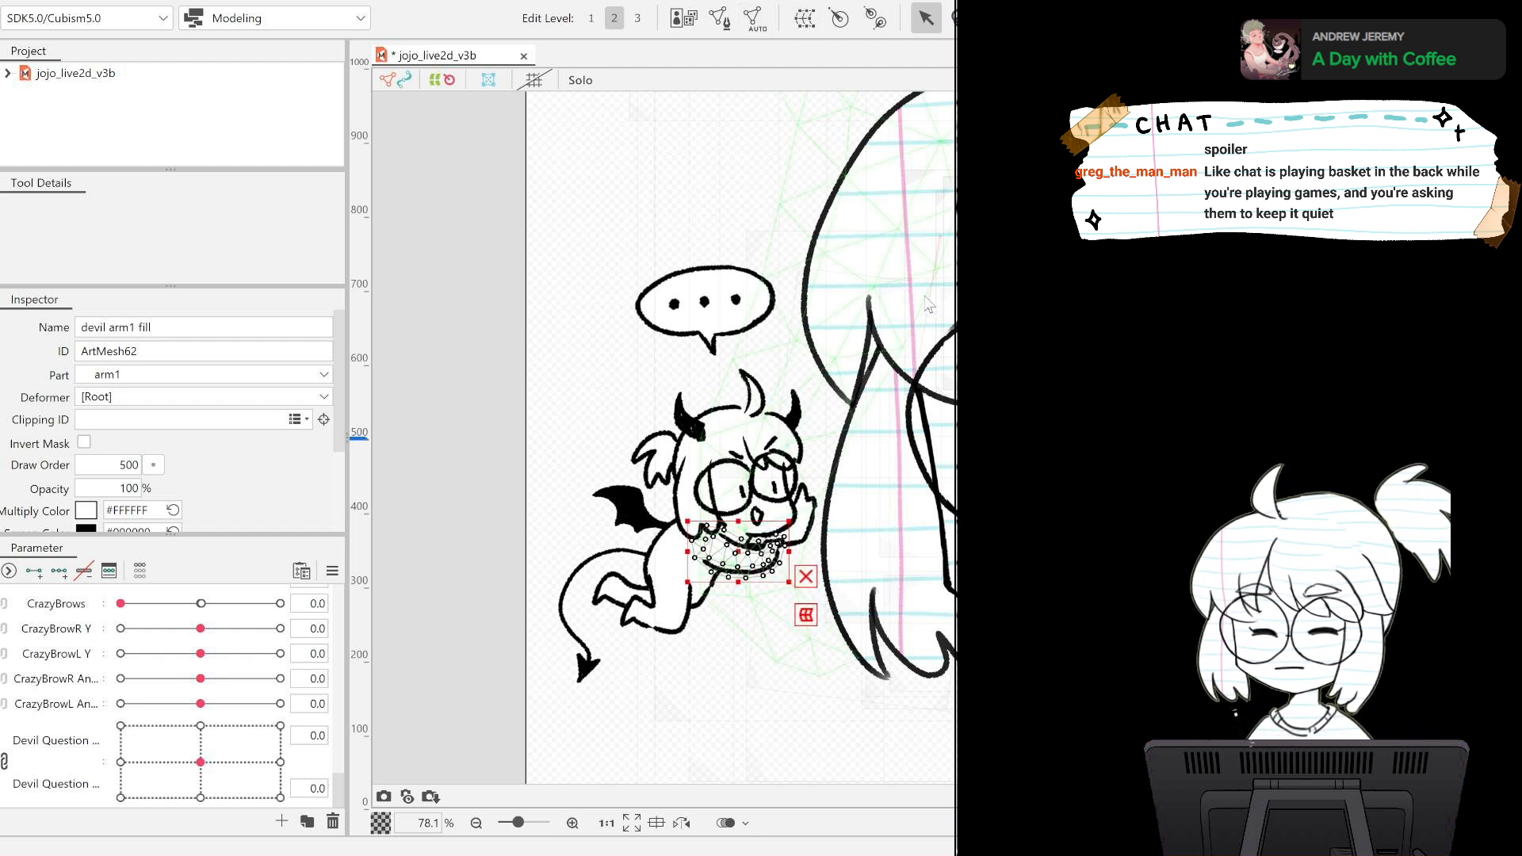
left_click(720, 19)
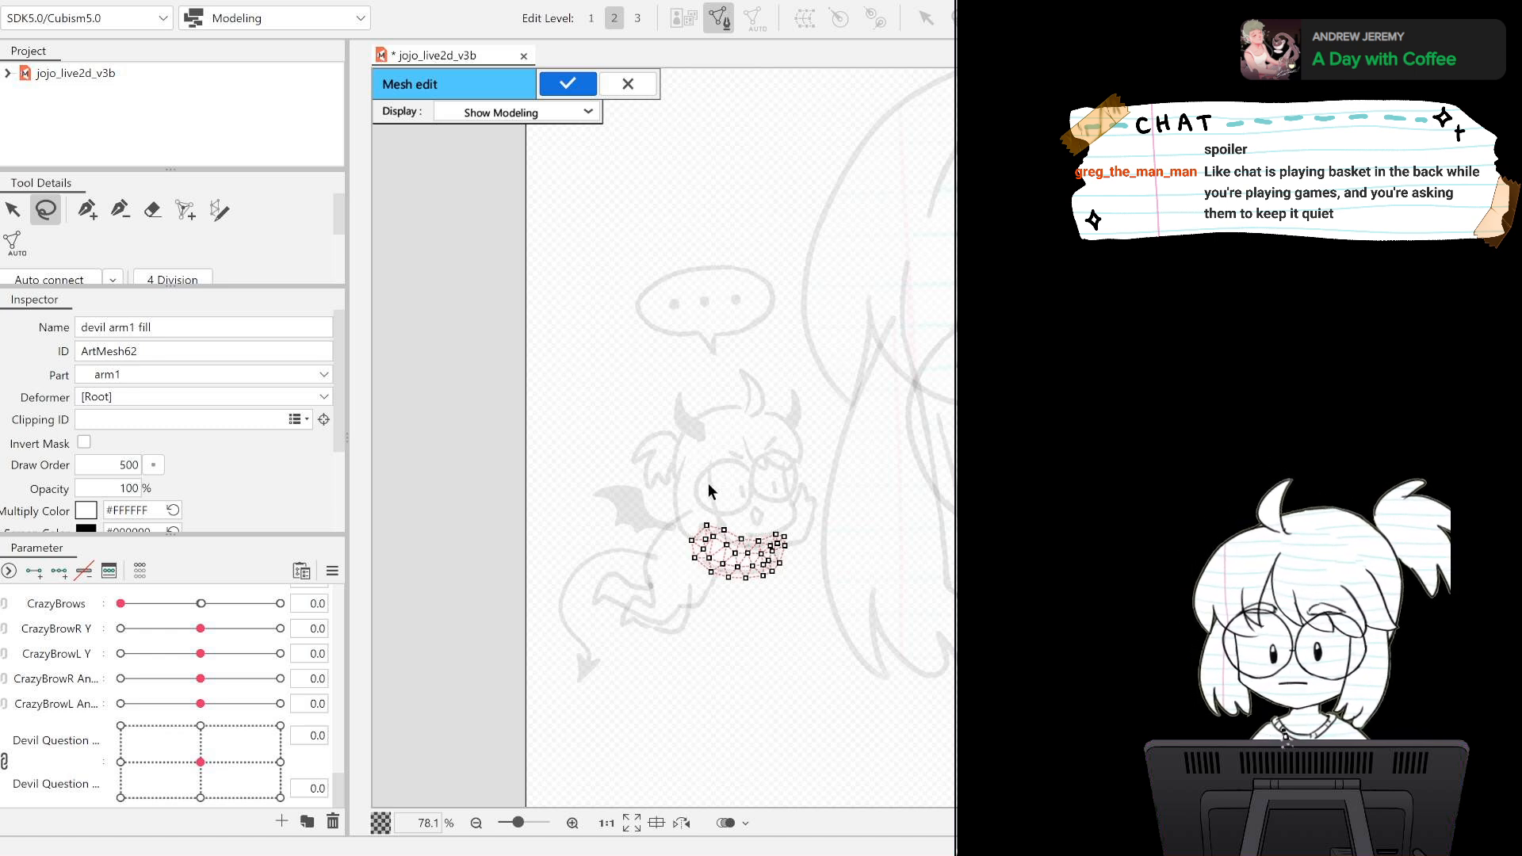
mouse_move(709, 490)
left_mouse_down()
mouse_move(650, 537)
mouse_move(739, 606)
mouse_move(824, 585)
mouse_move(831, 539)
mouse_move(763, 512)
left_mouse_up()
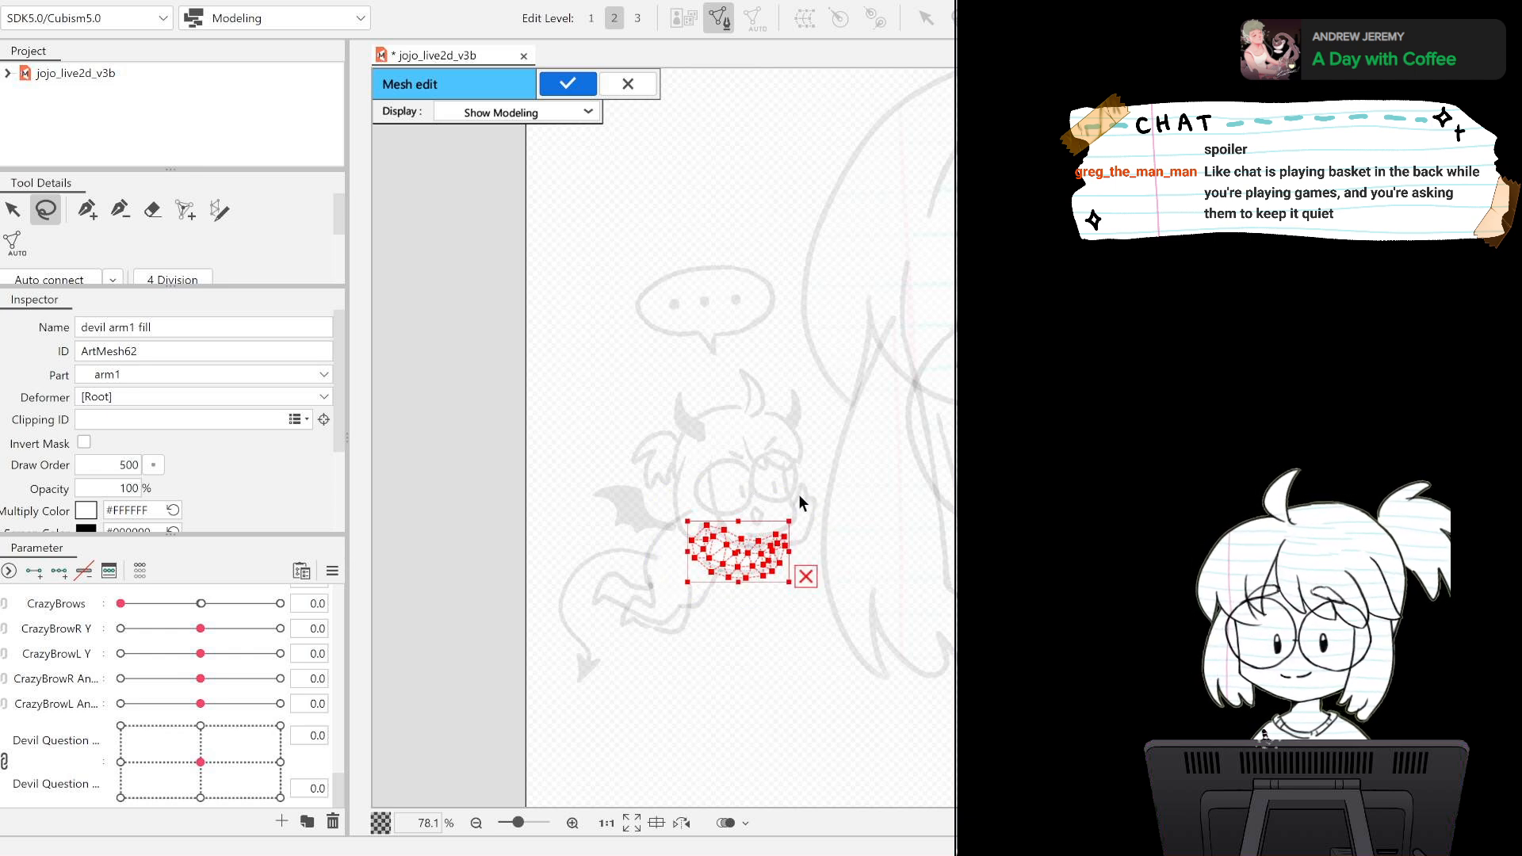
left_click(565, 84)
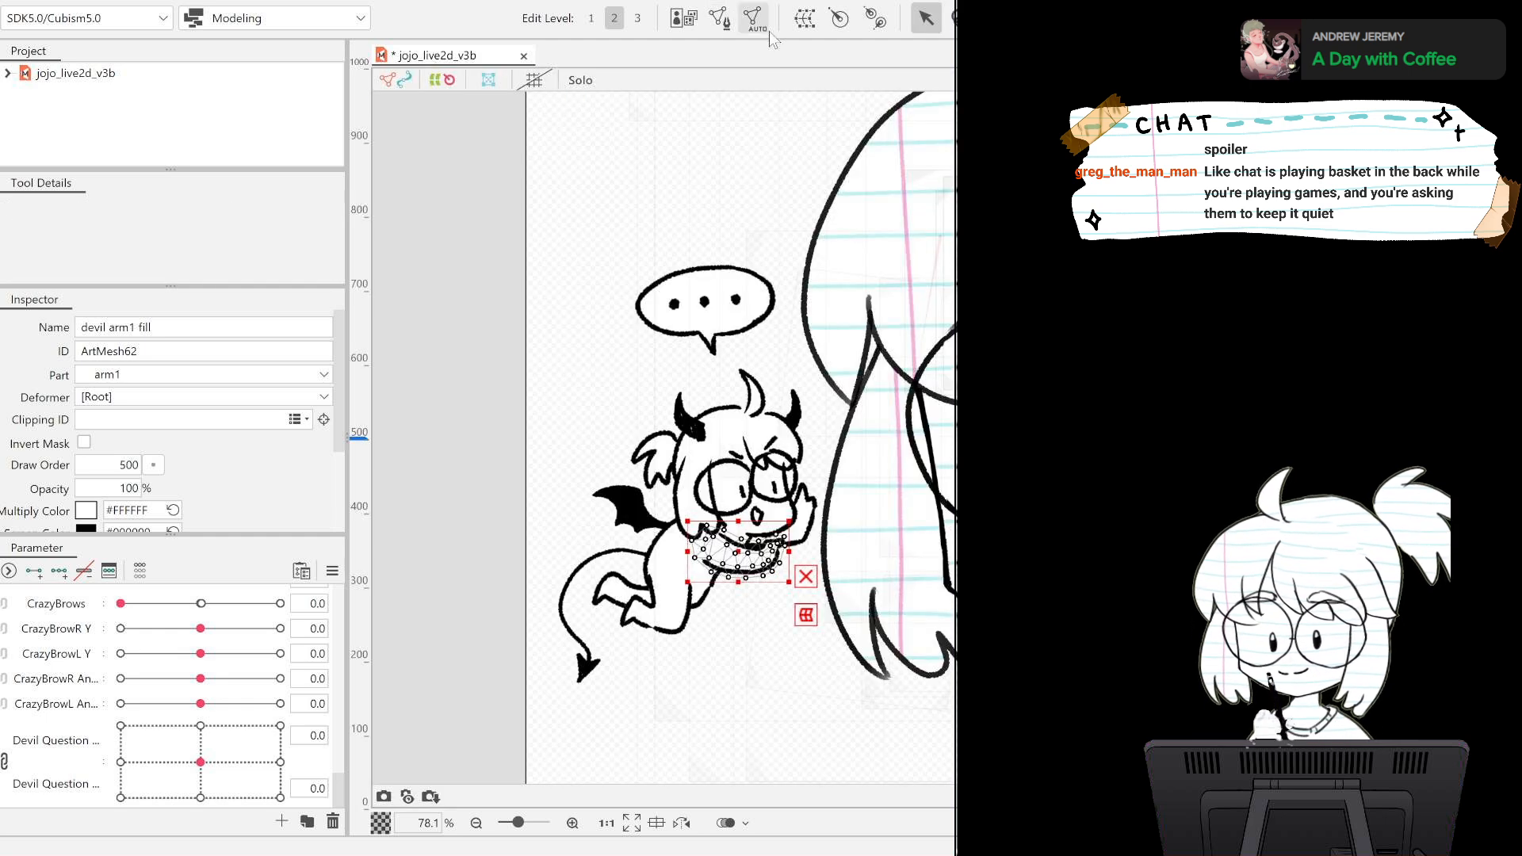
Paste the copied arm mesh onto the devil arm1 lineart through mesh editing and reselect the arm fill.
left_click(743, 554)
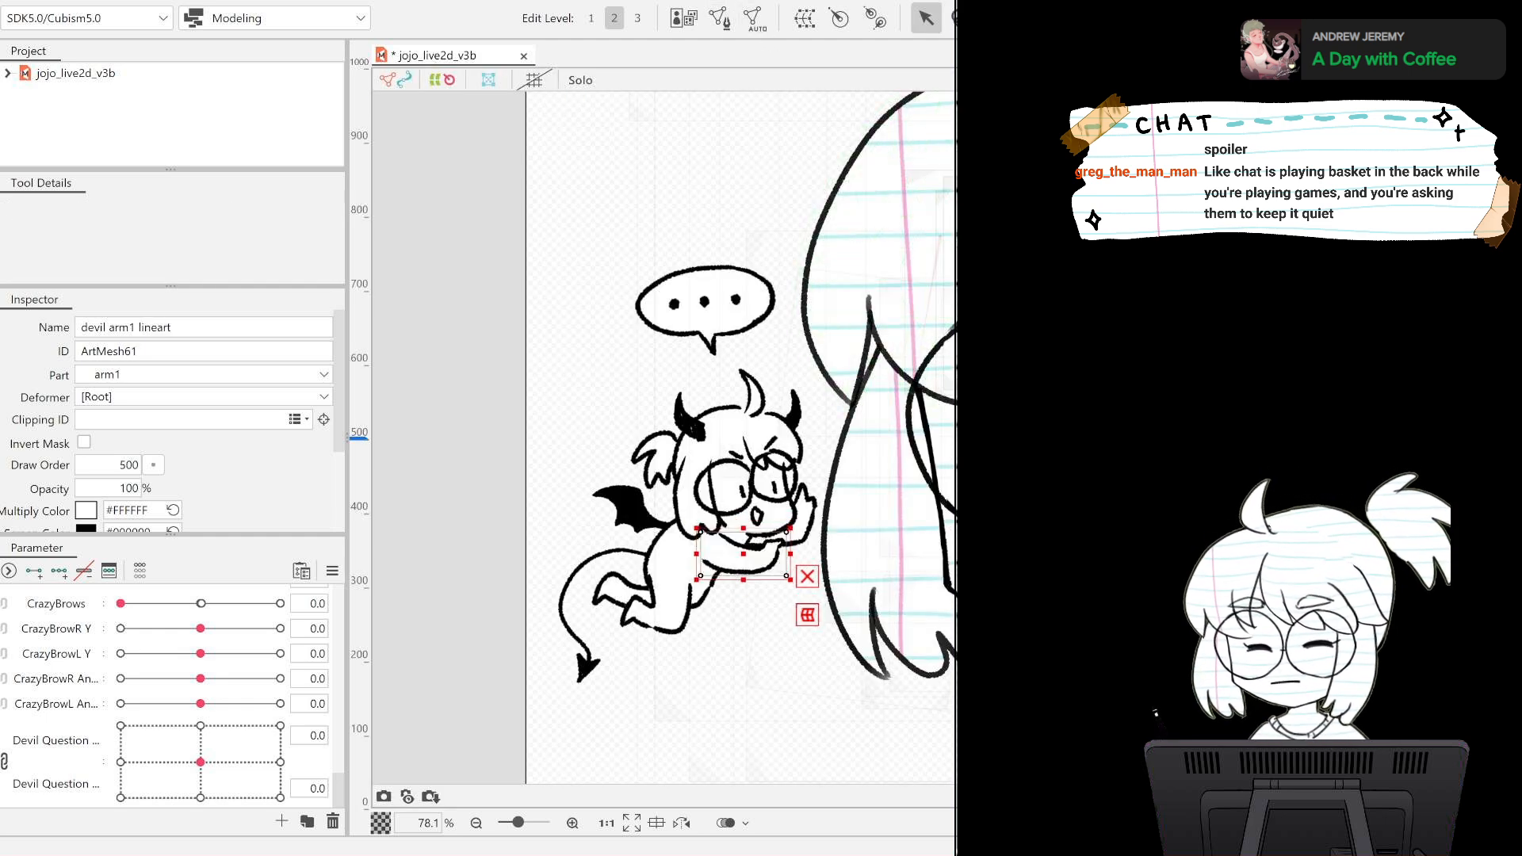
left_click(719, 19)
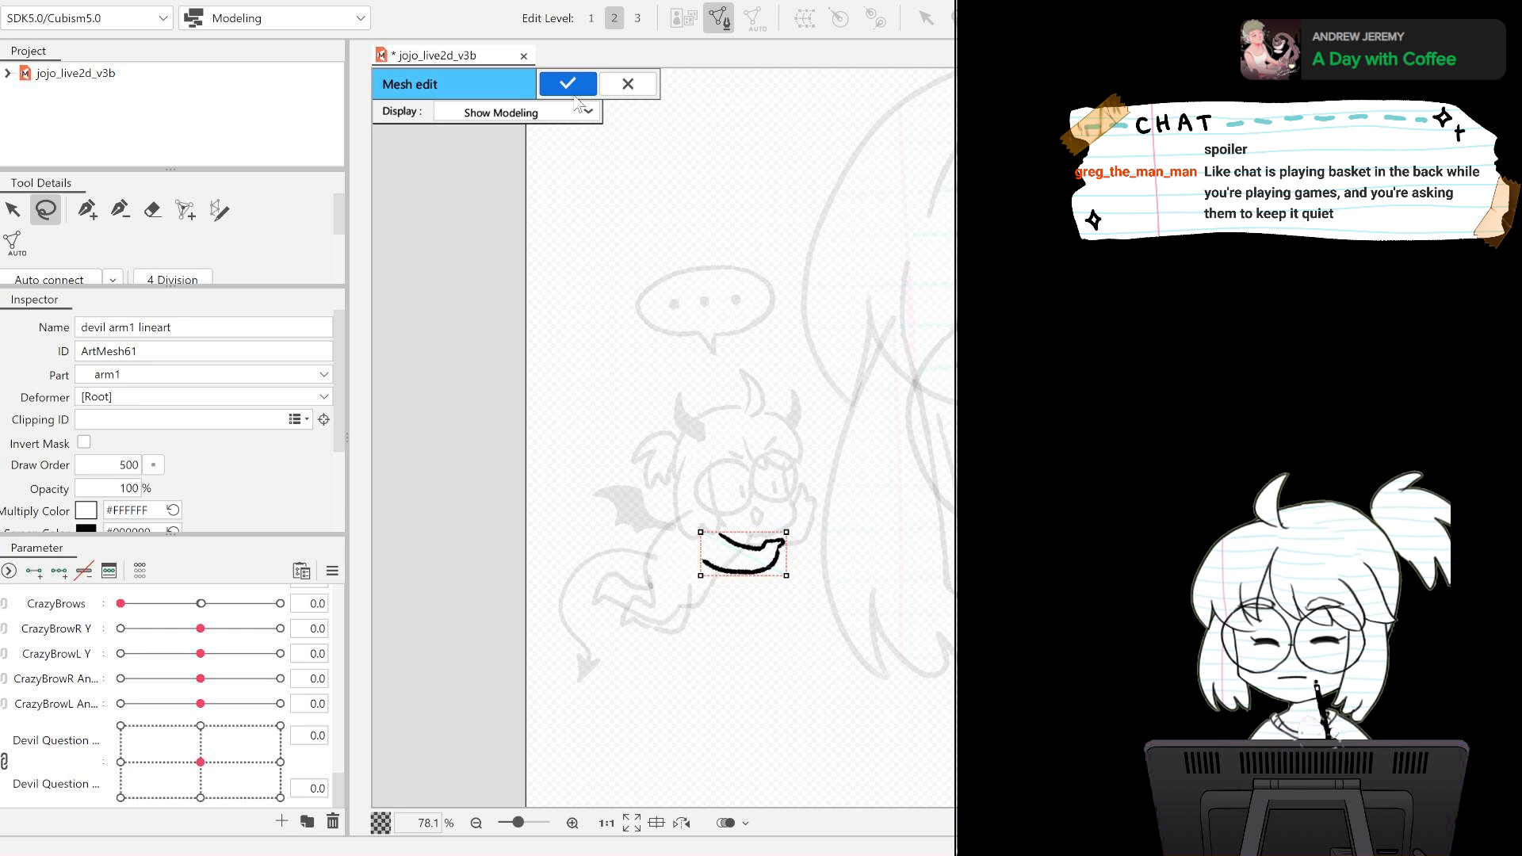
key("ctrl+v")
left_click(551, 88)
left_click(737, 552)
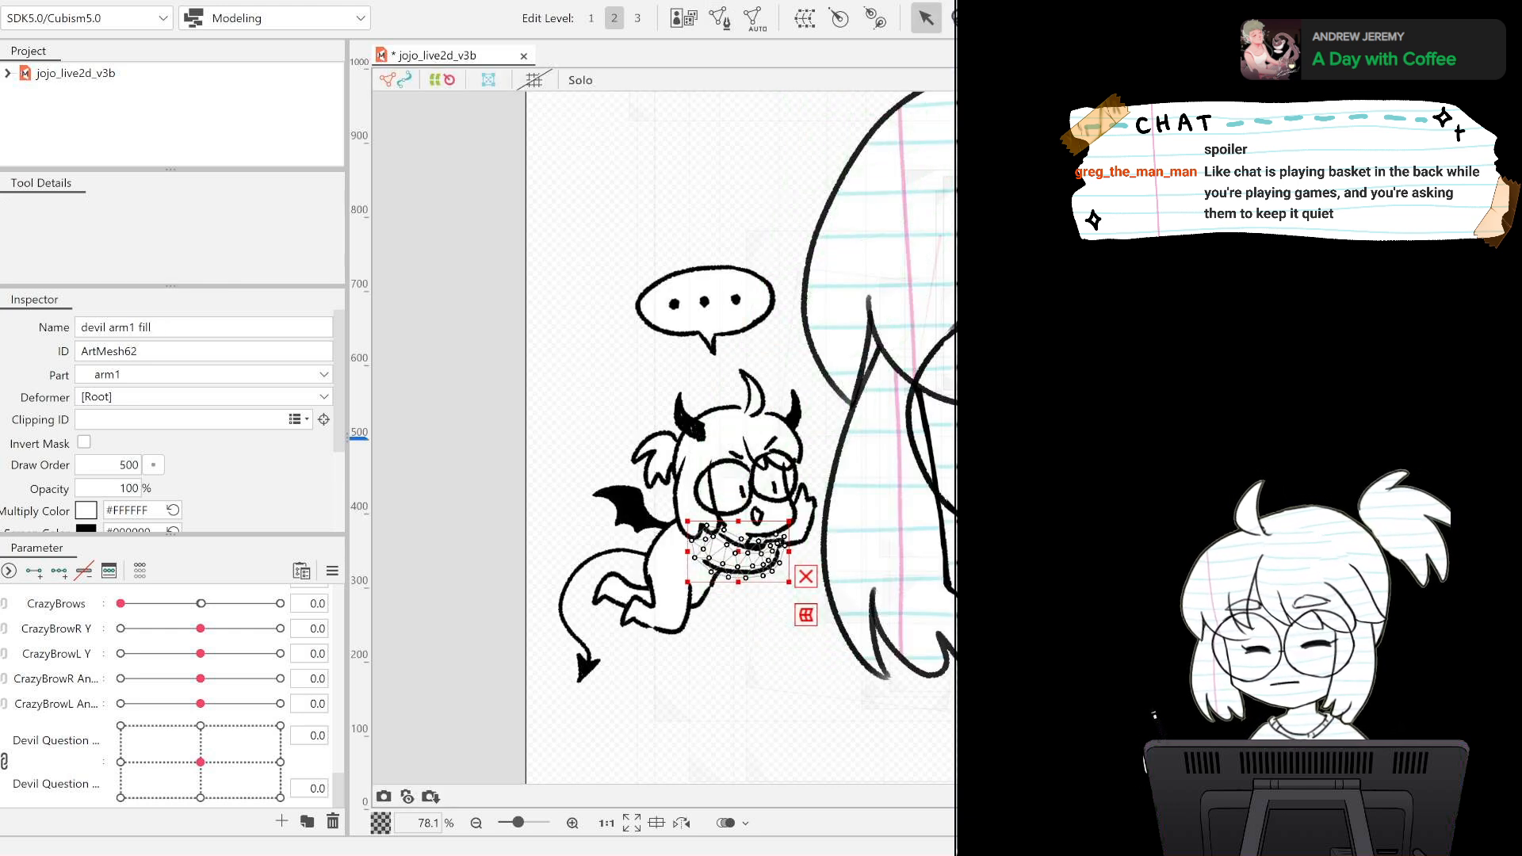
Generate an automatic mesh for the devil leg1 fill and copy all of its mesh points in mesh editing.
left_click(668, 596)
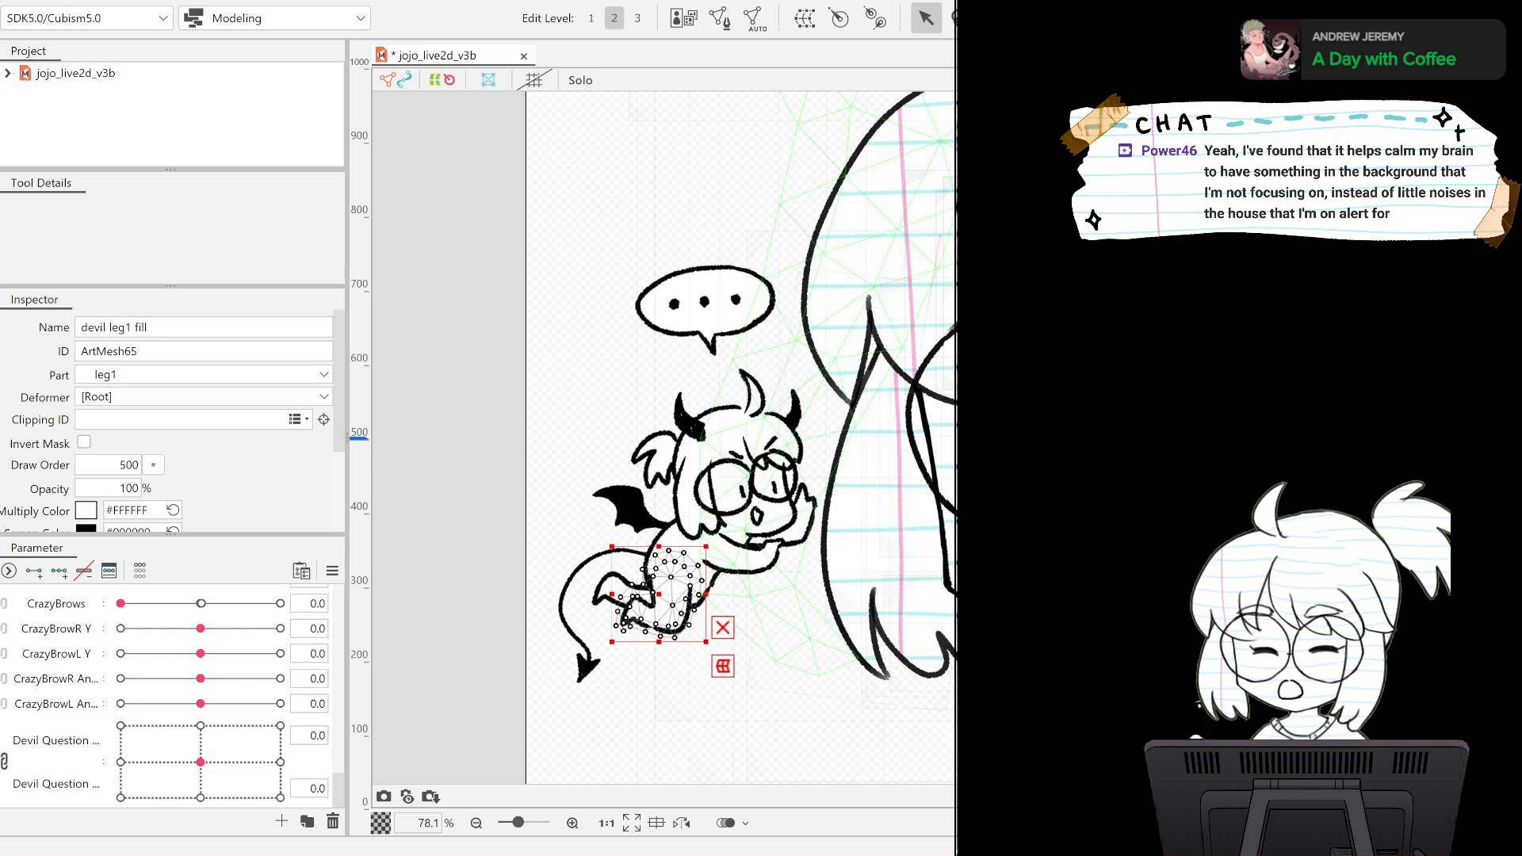
key("ctrl+a")
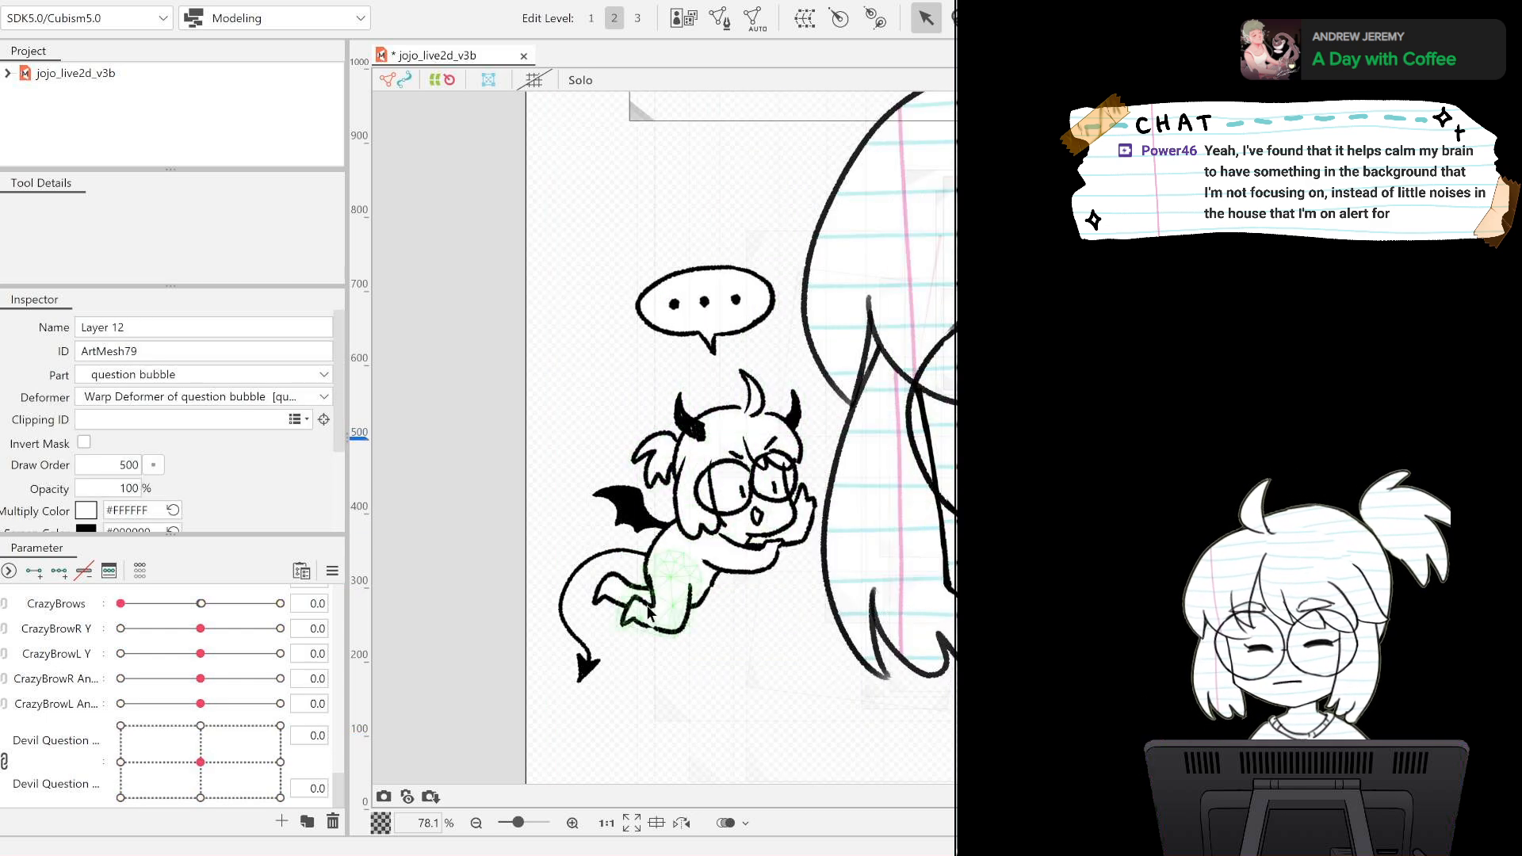
left_click(668, 602)
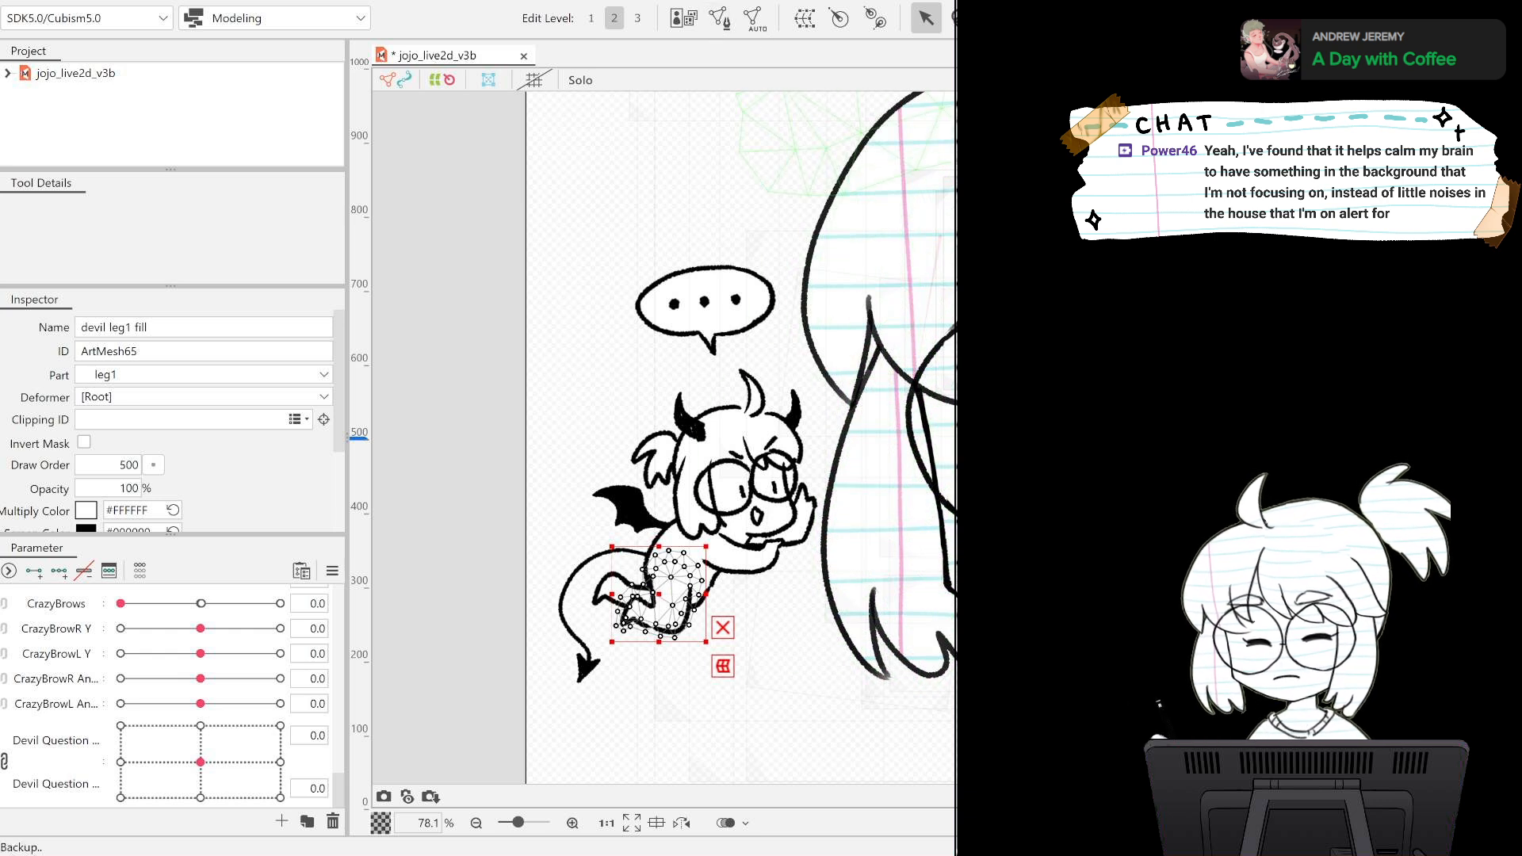
left_click(723, 24)
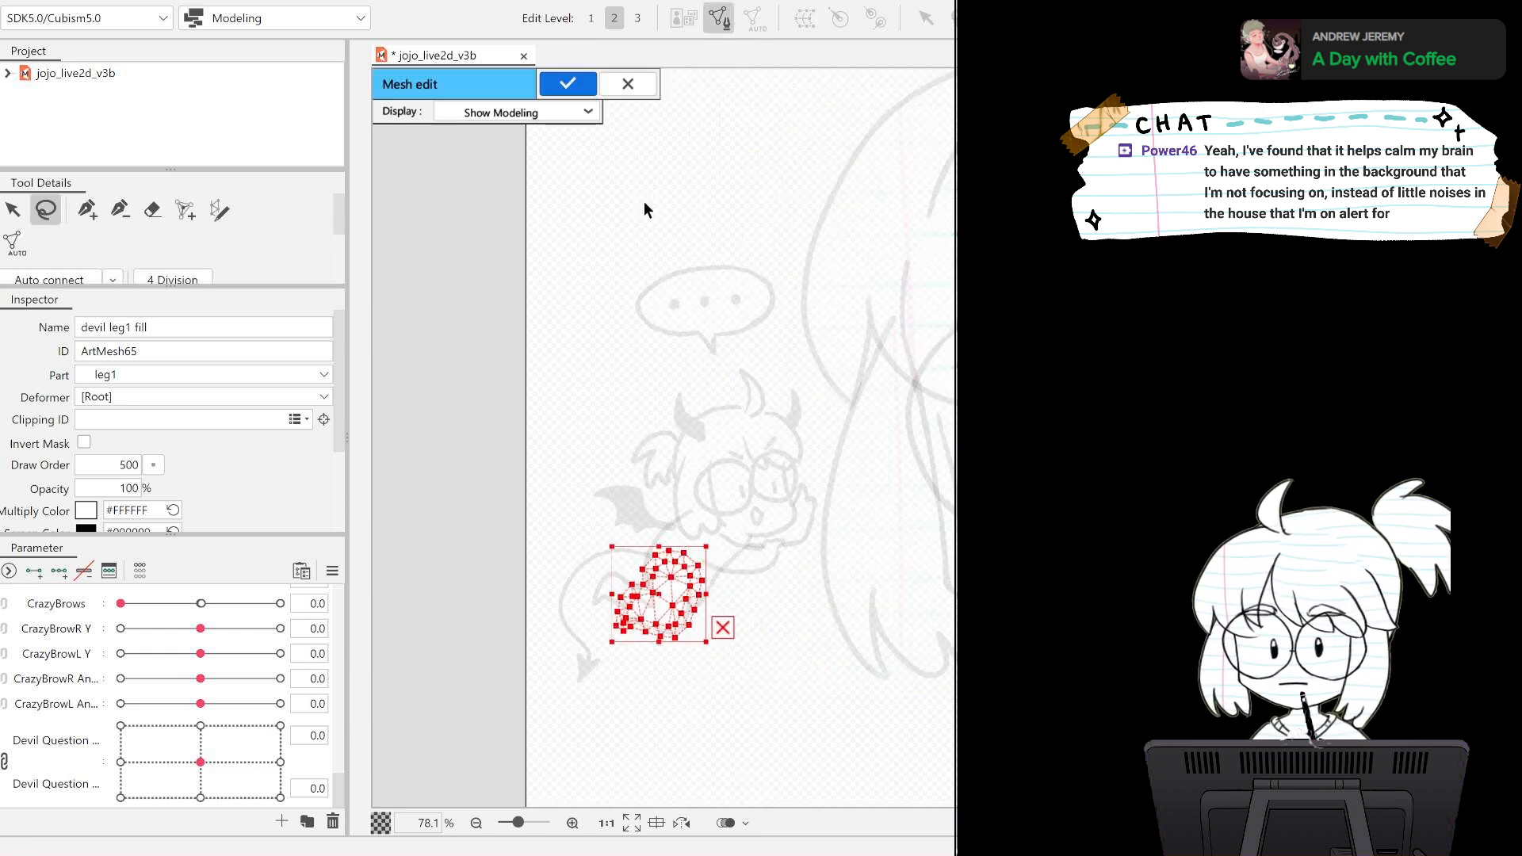
left_click(574, 84)
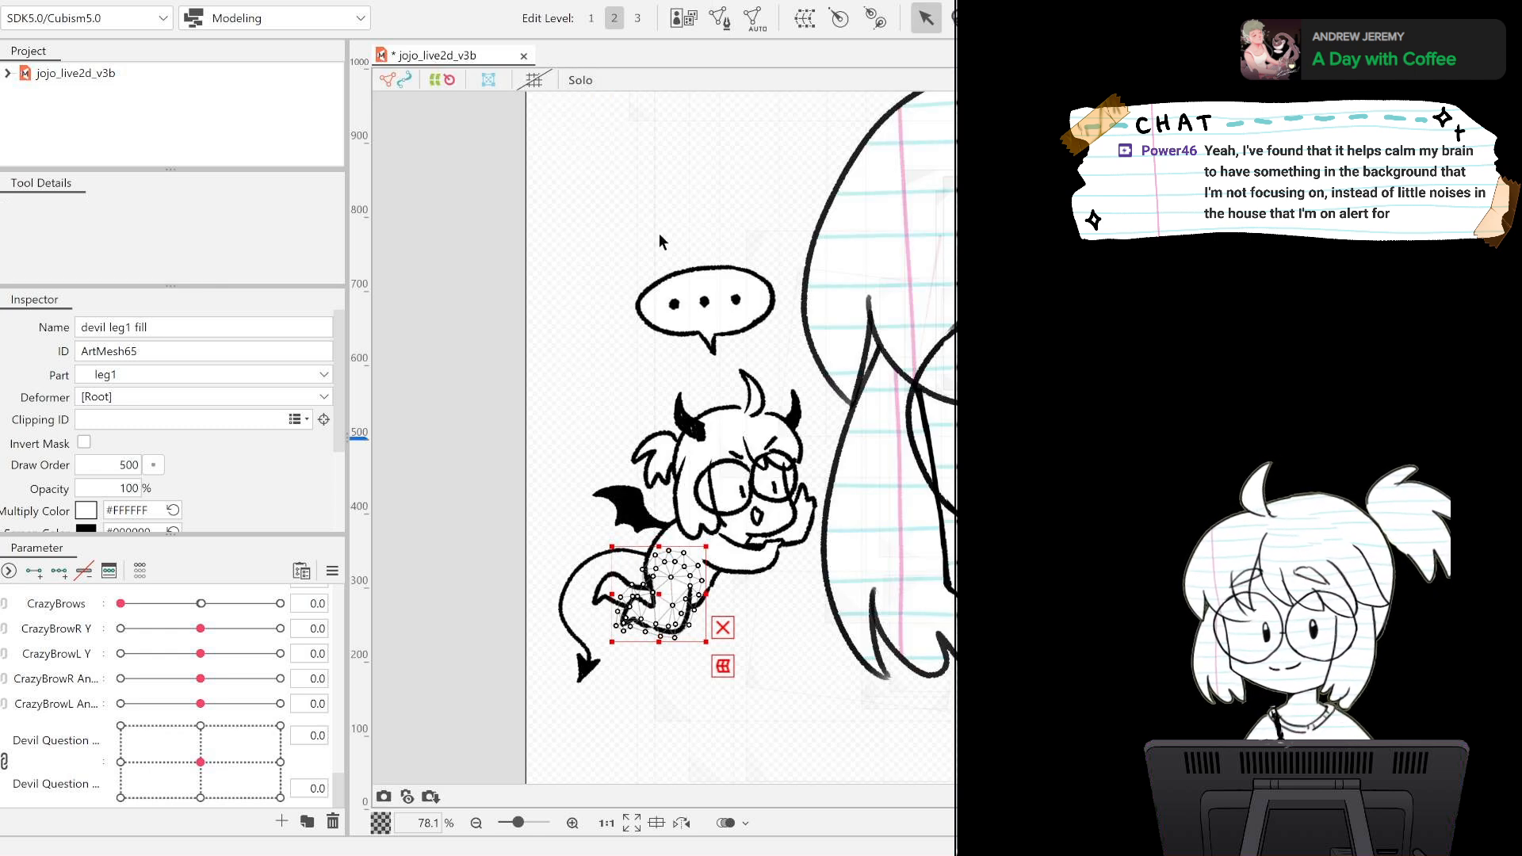
Paste the copied leg mesh onto the devil leg1 lineart in mesh editing and reselect the leg1 fill.
left_click(669, 626)
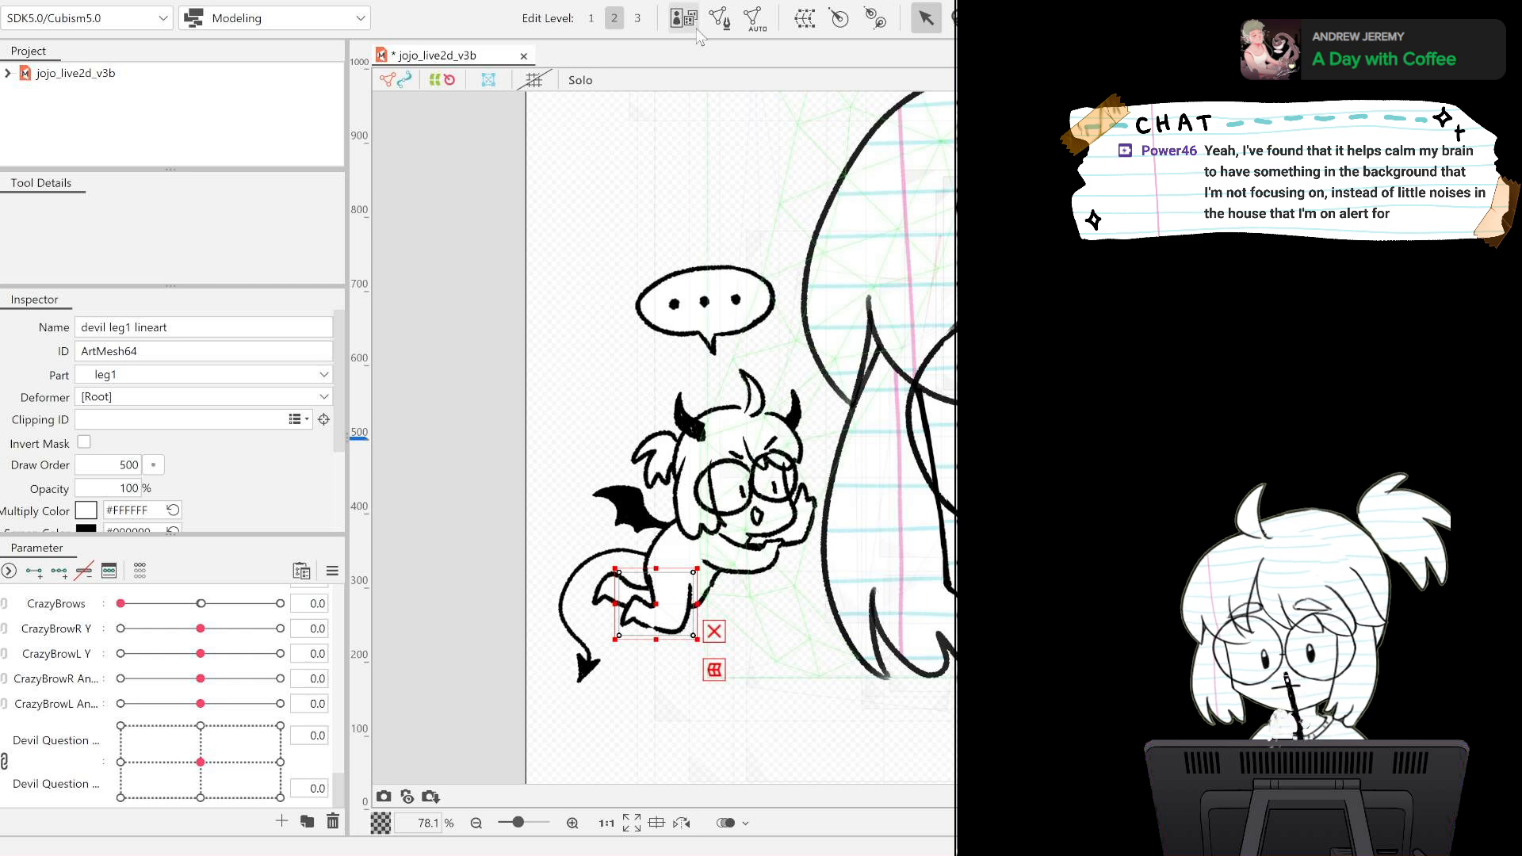
left_click(719, 23)
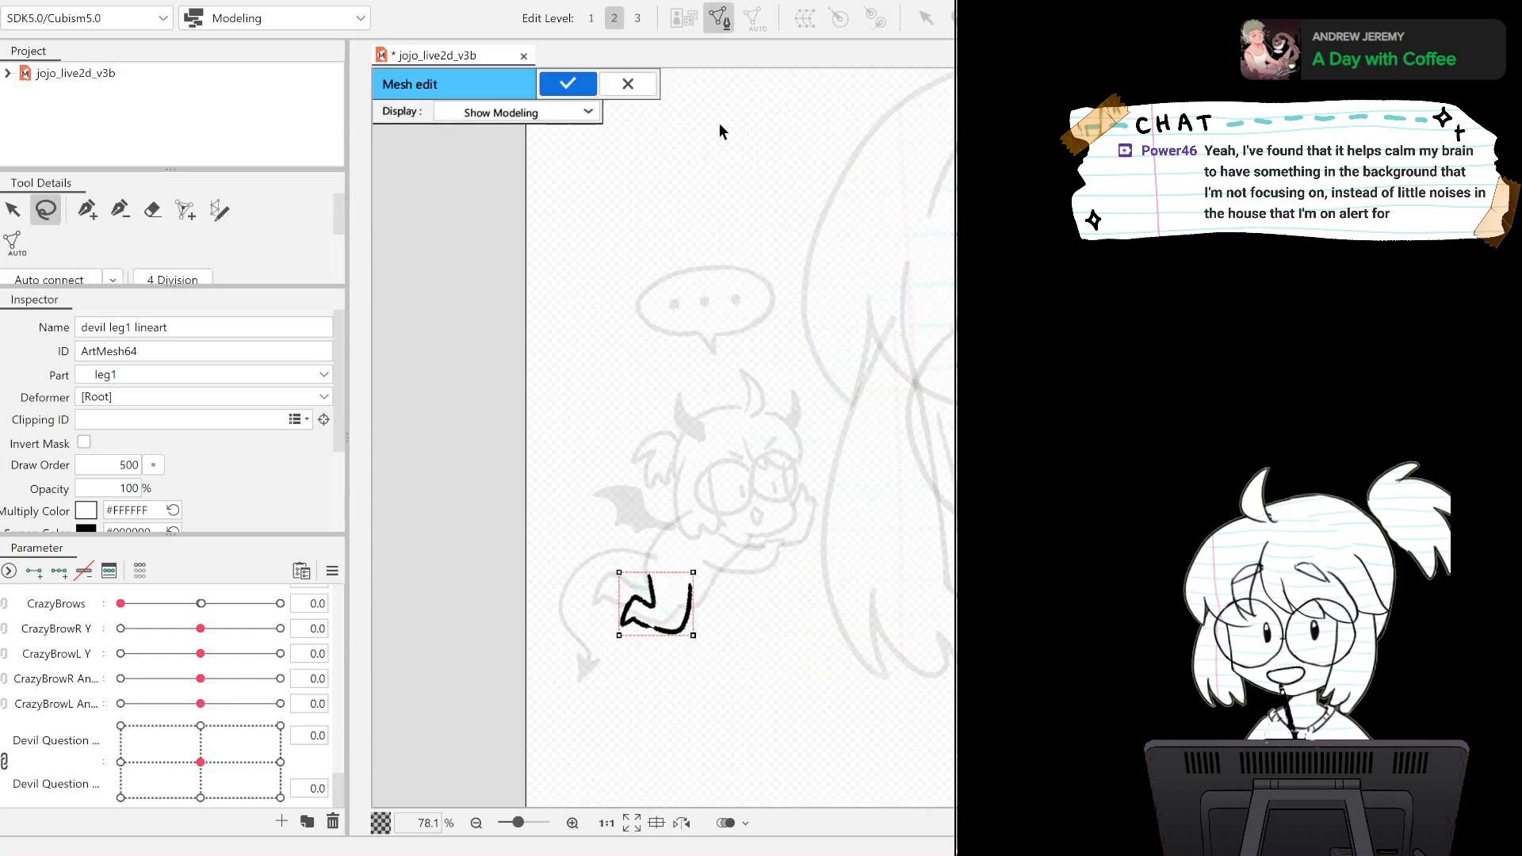
left_click(554, 86)
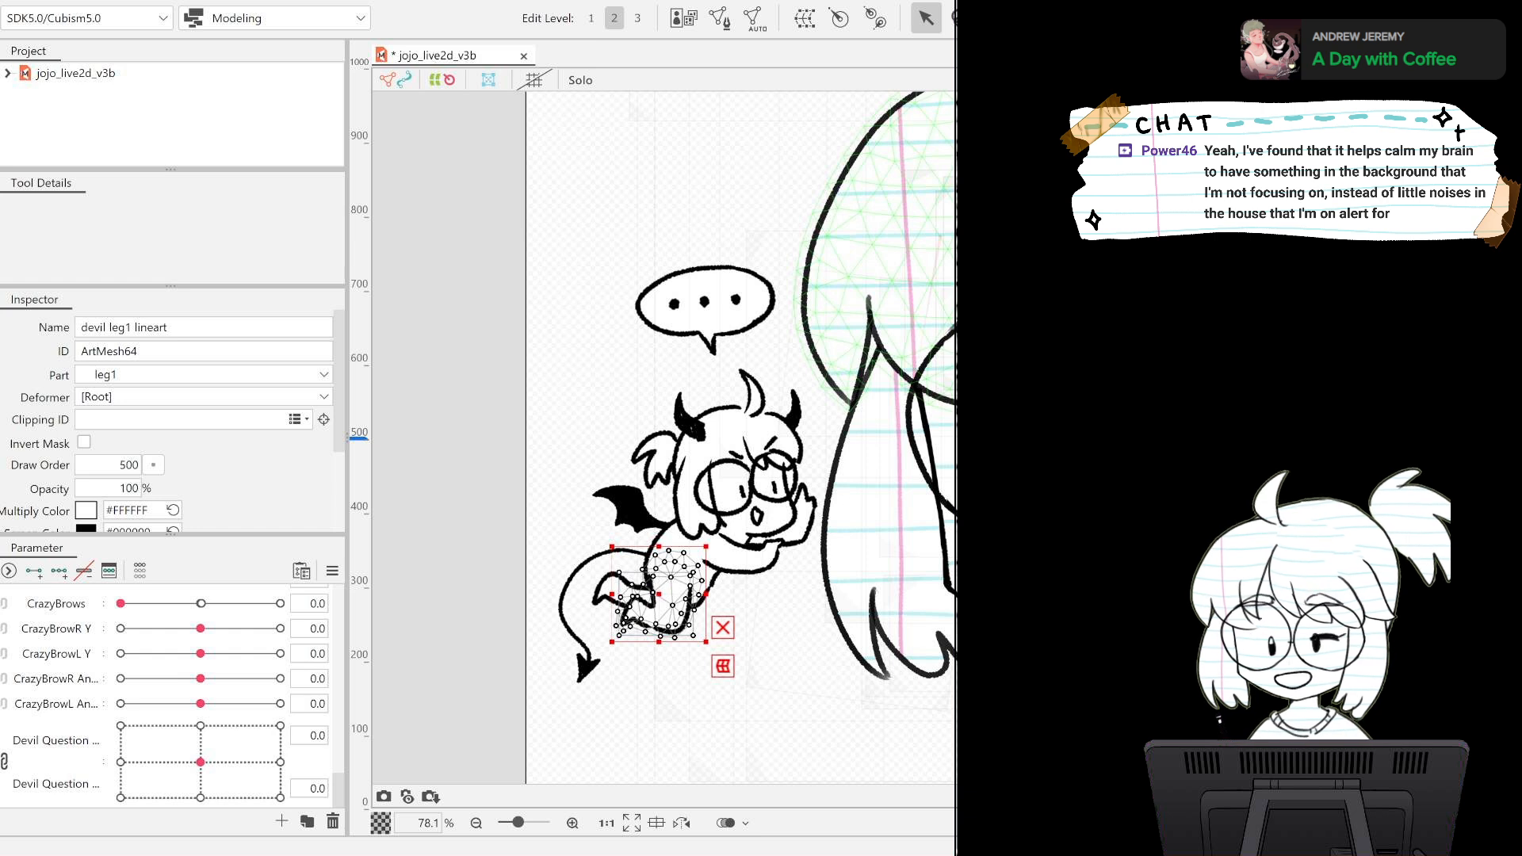
left_click(669, 594)
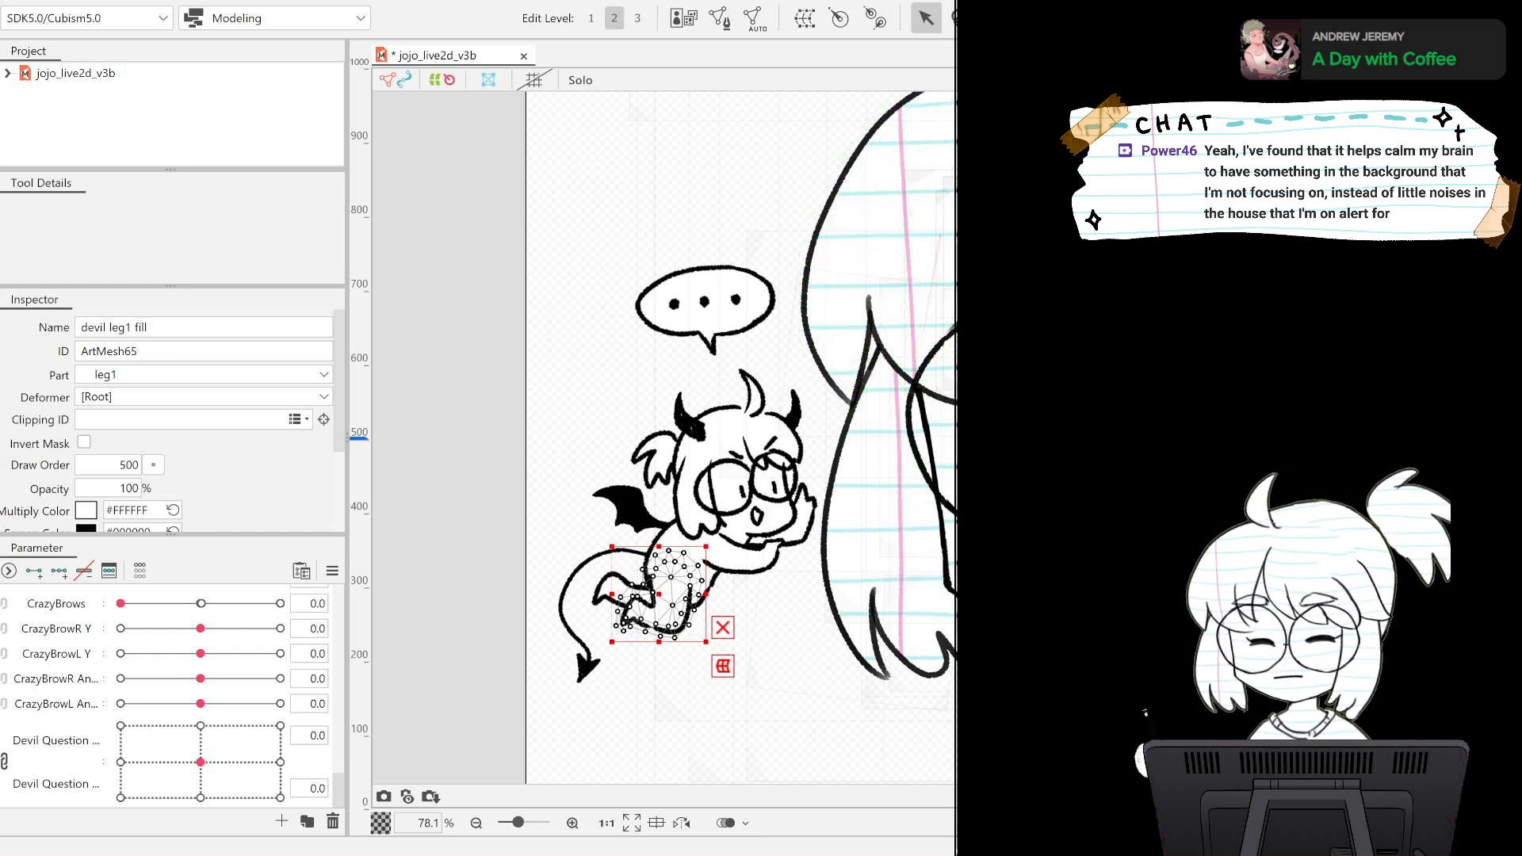
Generate an automatic mesh for the devil leg2 fill and copy its whole mesh through mesh editing.
left_click(637, 598)
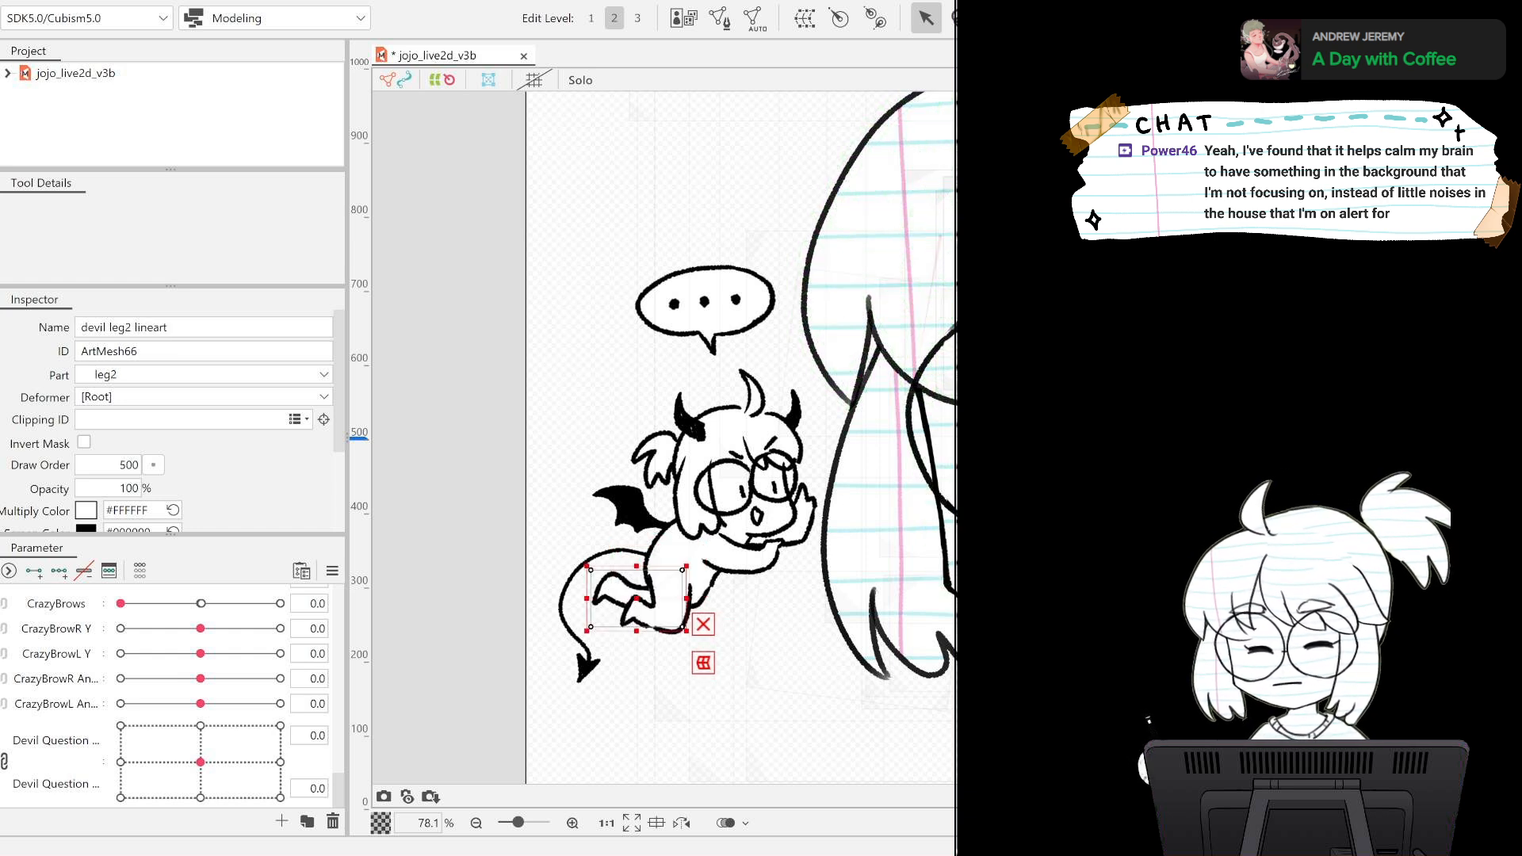
left_click(639, 598)
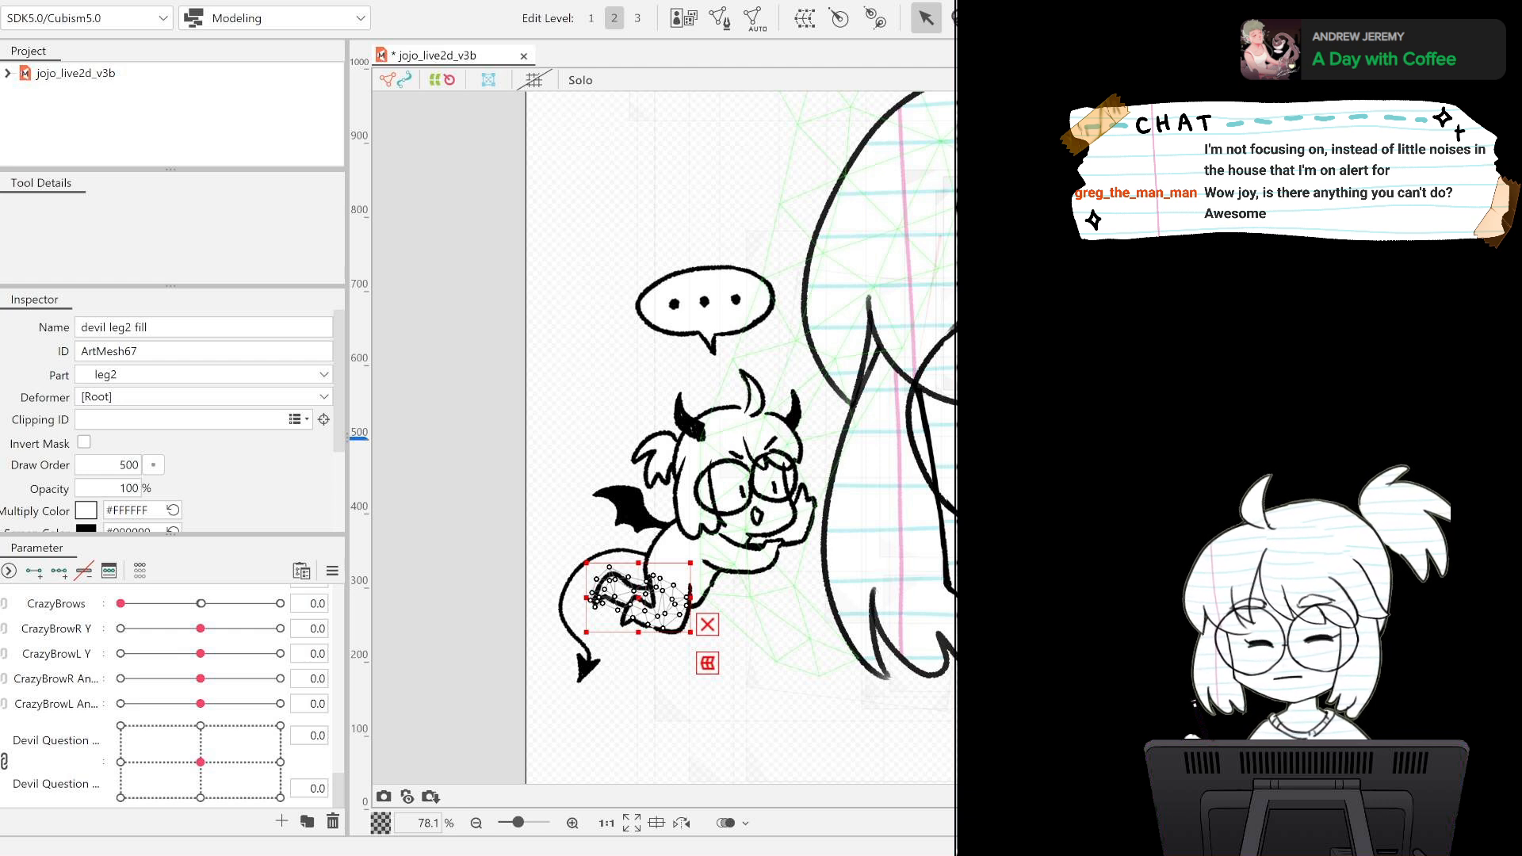
left_click(719, 17)
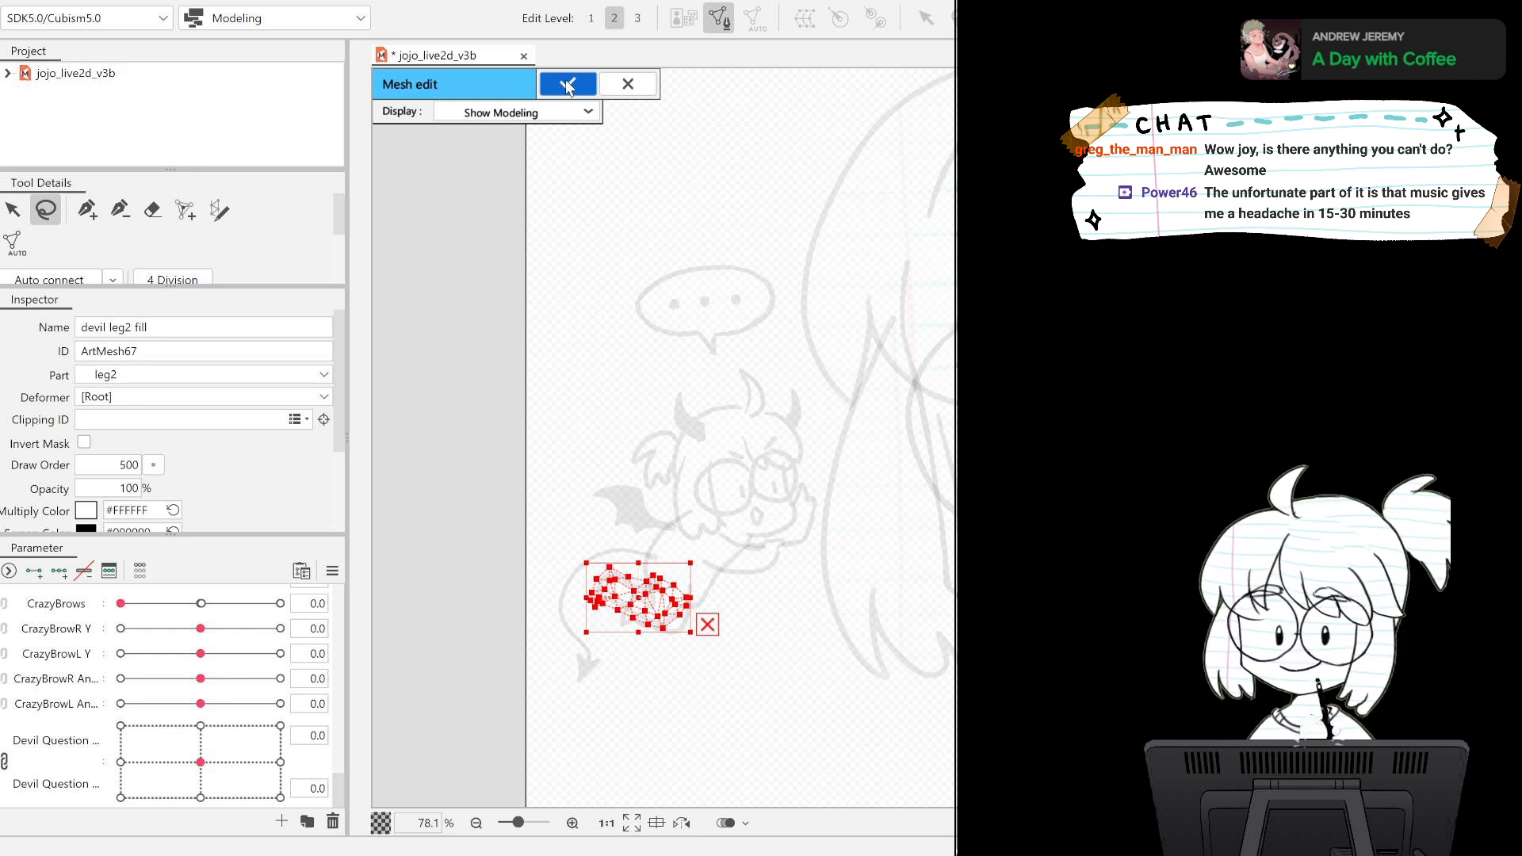
left_click(615, 81)
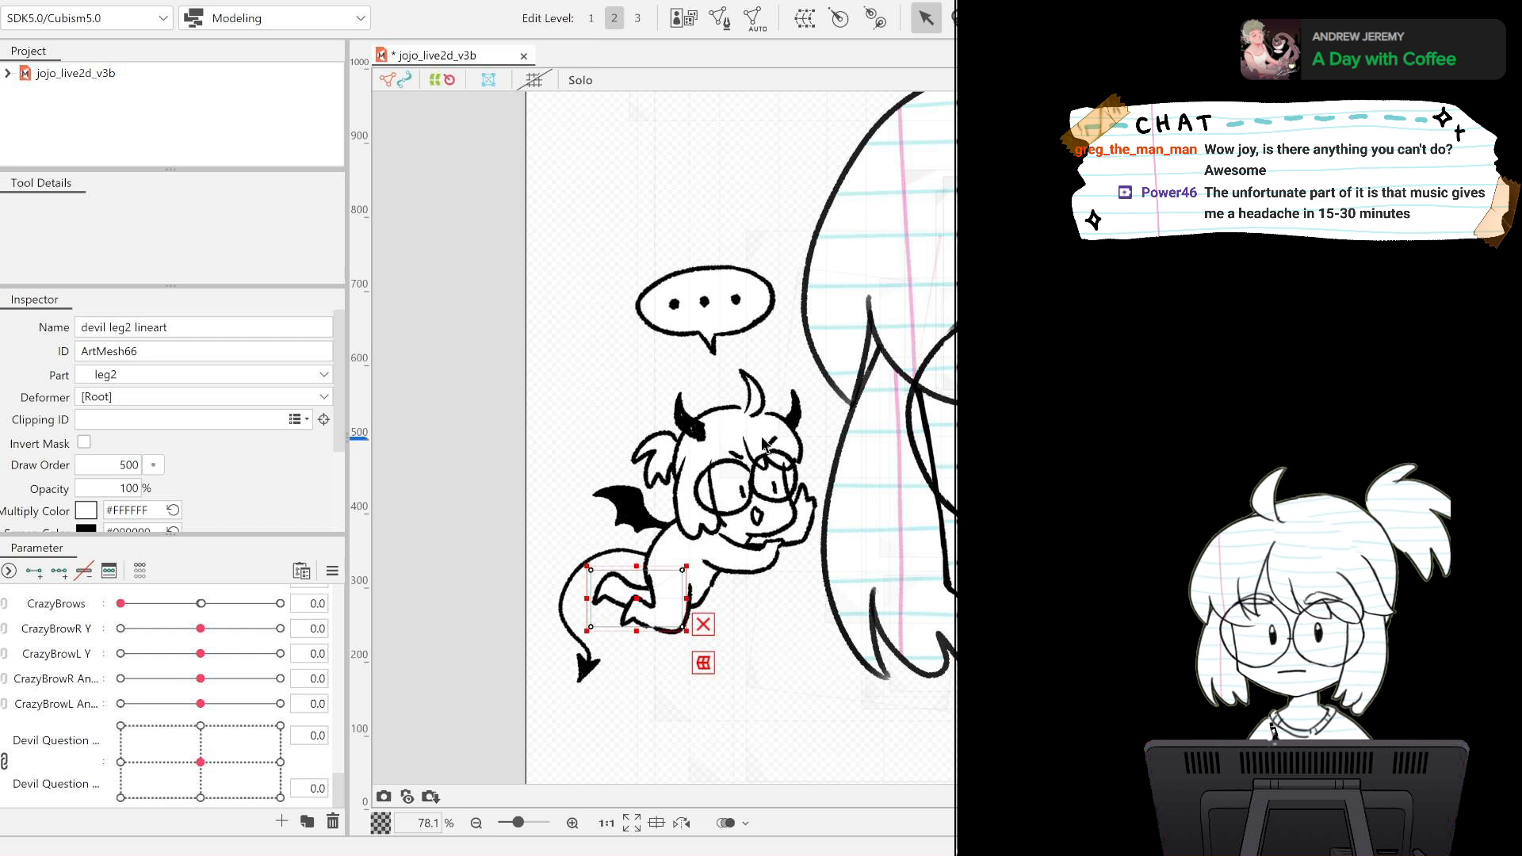
left_click(638, 598)
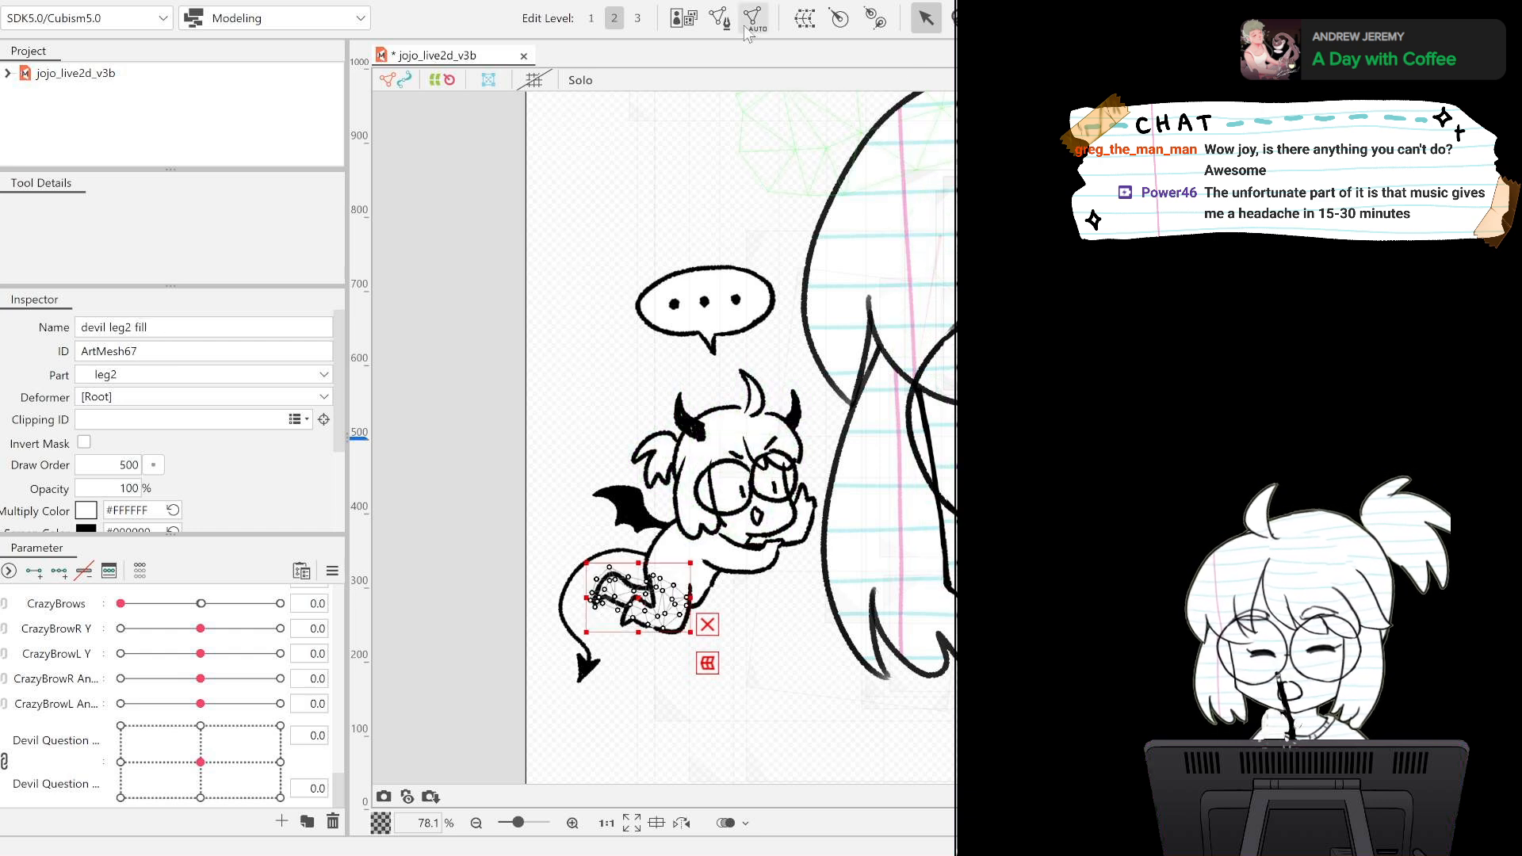
left_click(720, 18)
mouse_move(648, 514)
left_mouse_down()
mouse_move(759, 602)
mouse_move(683, 486)
left_mouse_up()
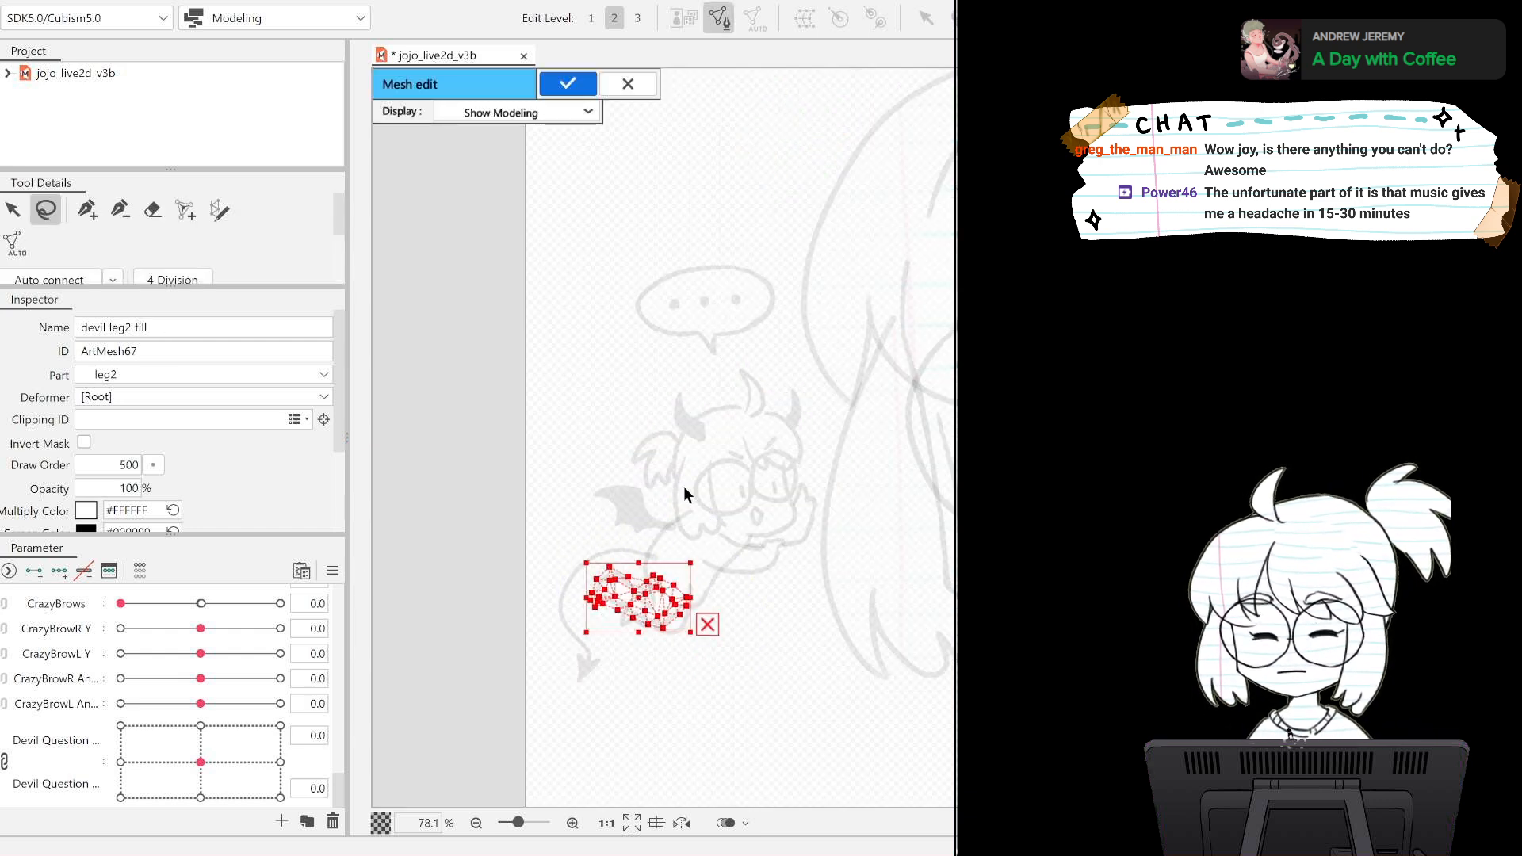
left_click(567, 83)
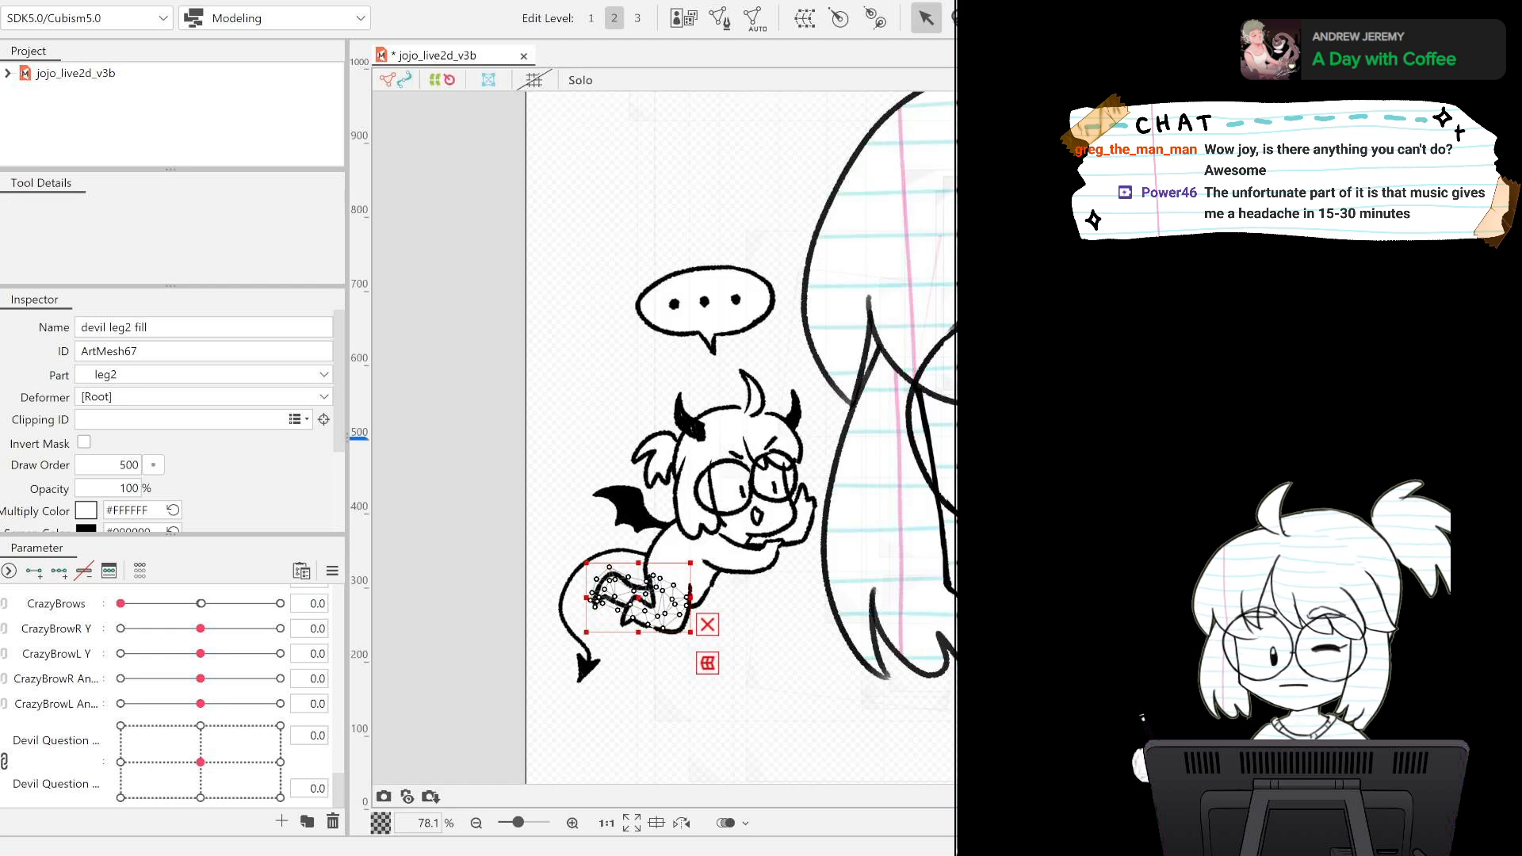
Paste the leg2 fill's mesh onto the devil leg2 lineart and apply the mesh edit.
left_click(719, 18)
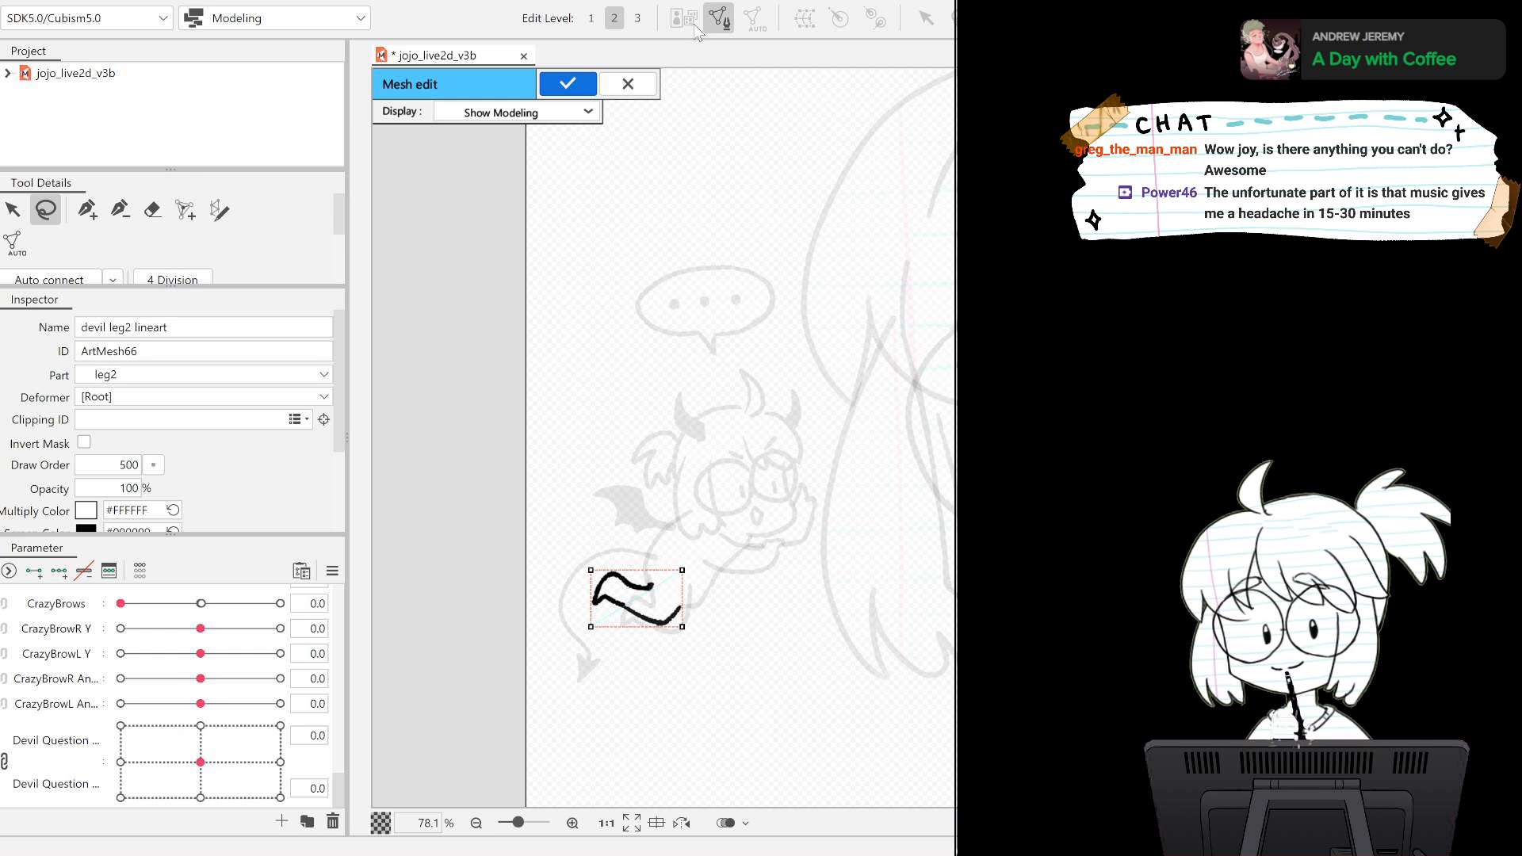
key("ctrl+v")
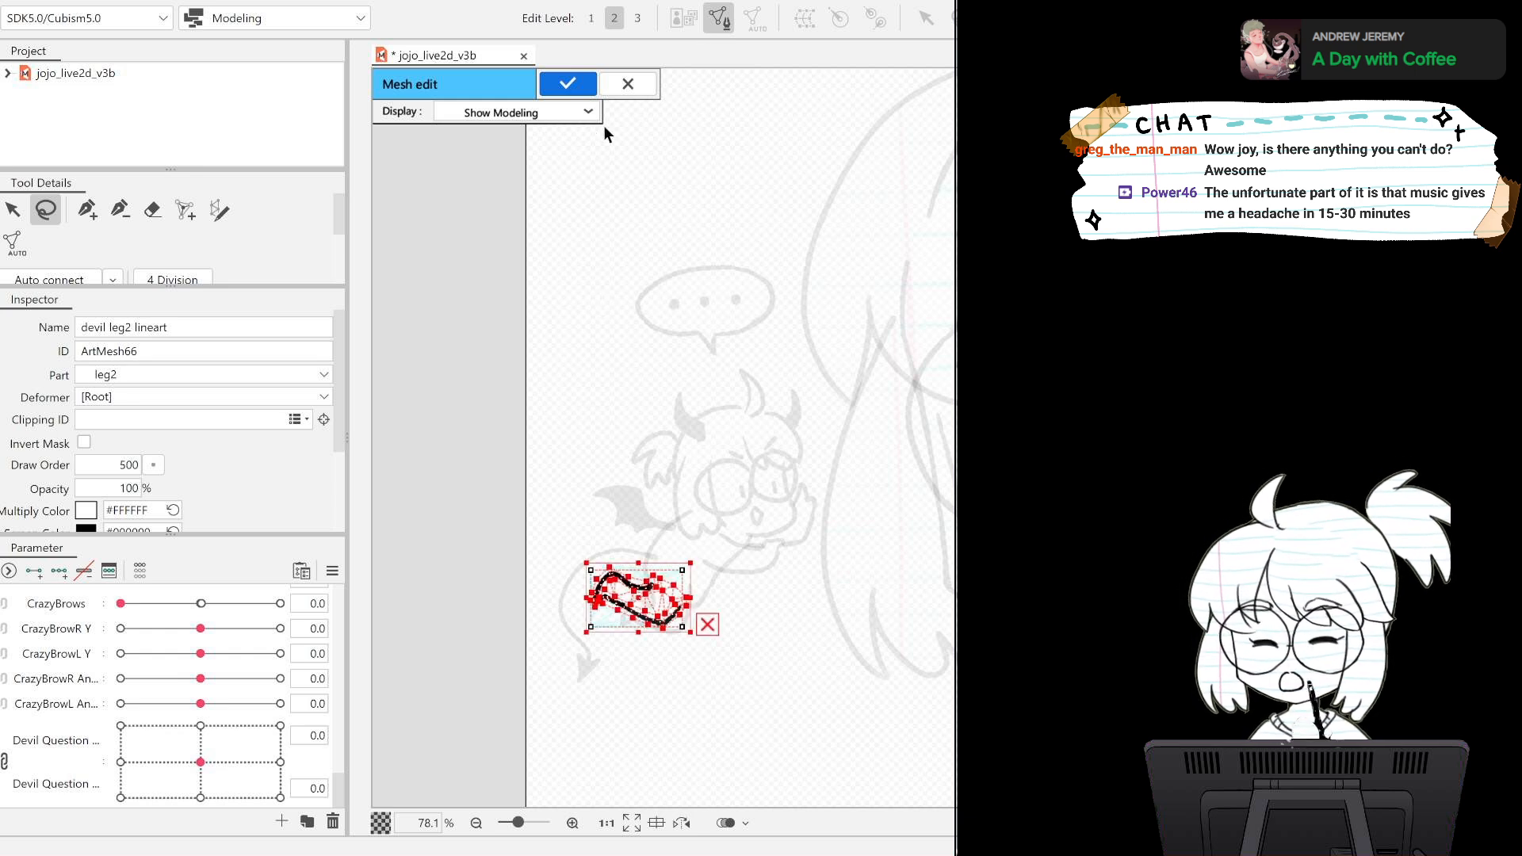
left_click(562, 84)
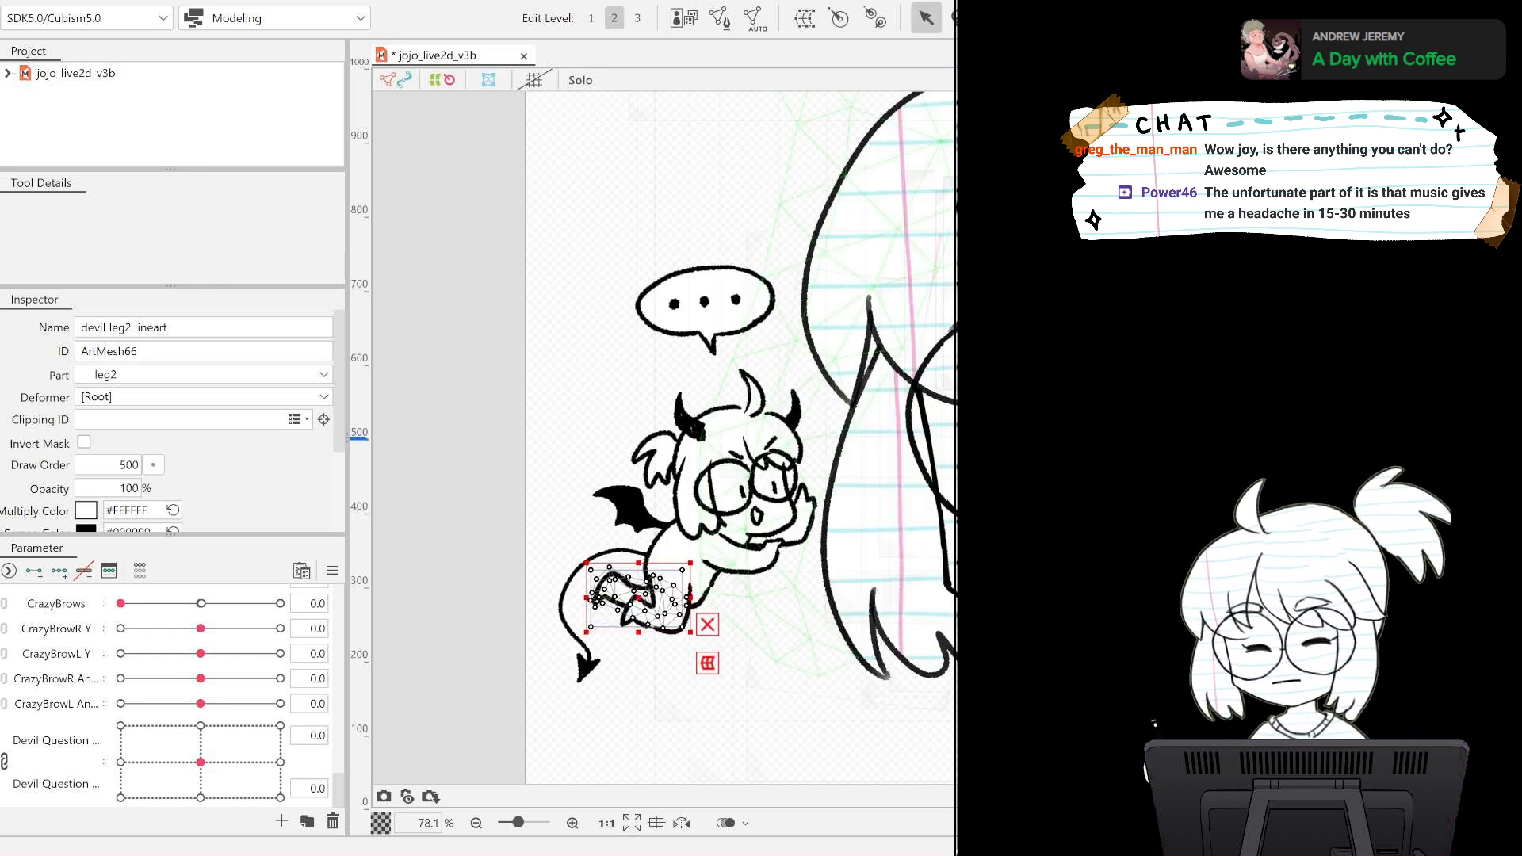
Generate an automatic mesh for the devil torso fill and copy its whole mesh through mesh editing.
left_click(688, 561)
left_click(699, 557)
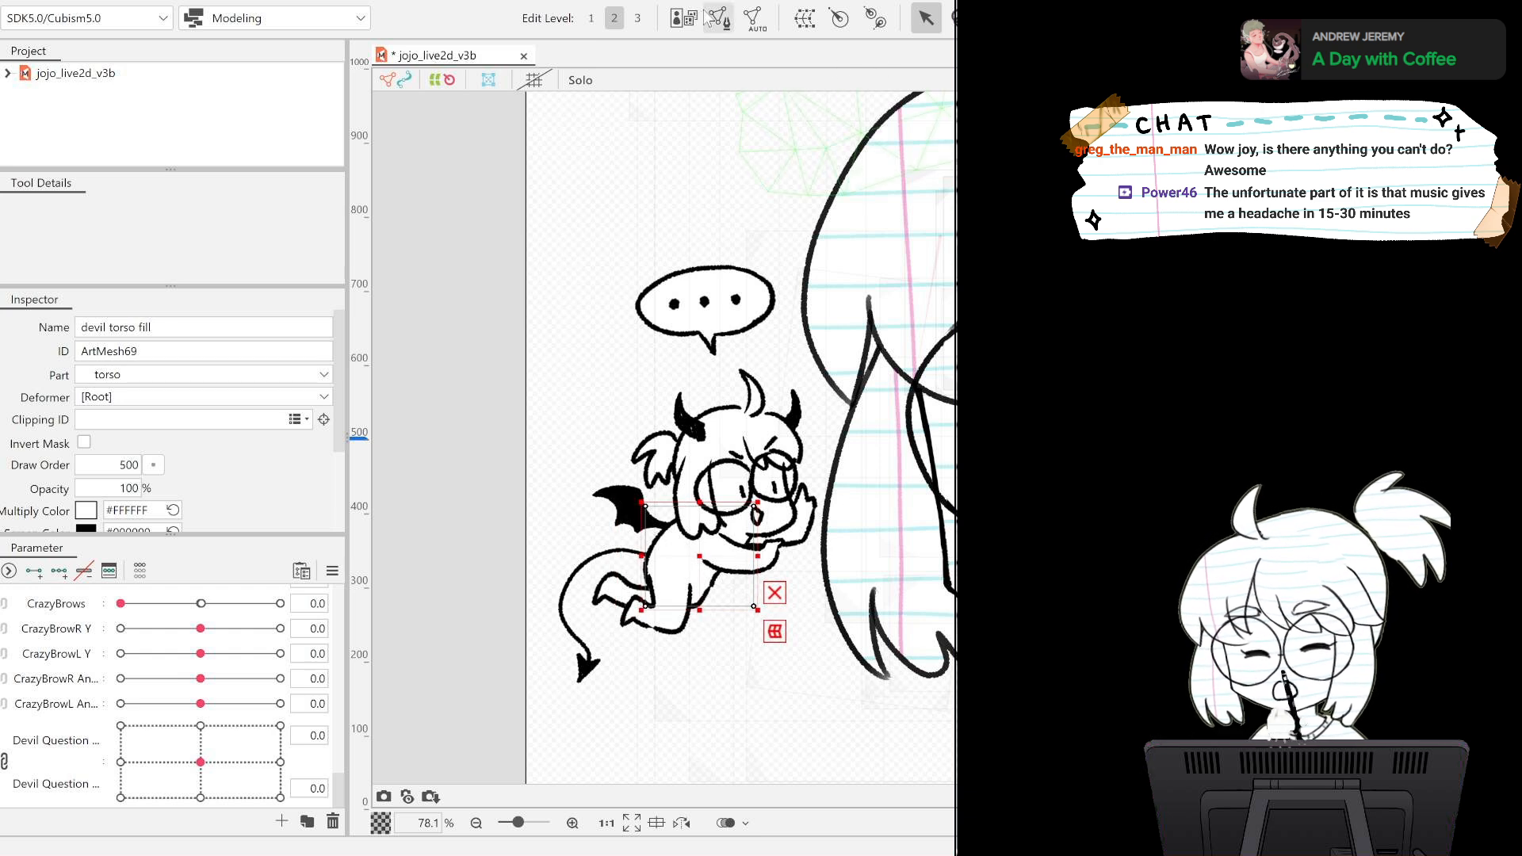
left_click(946, 286)
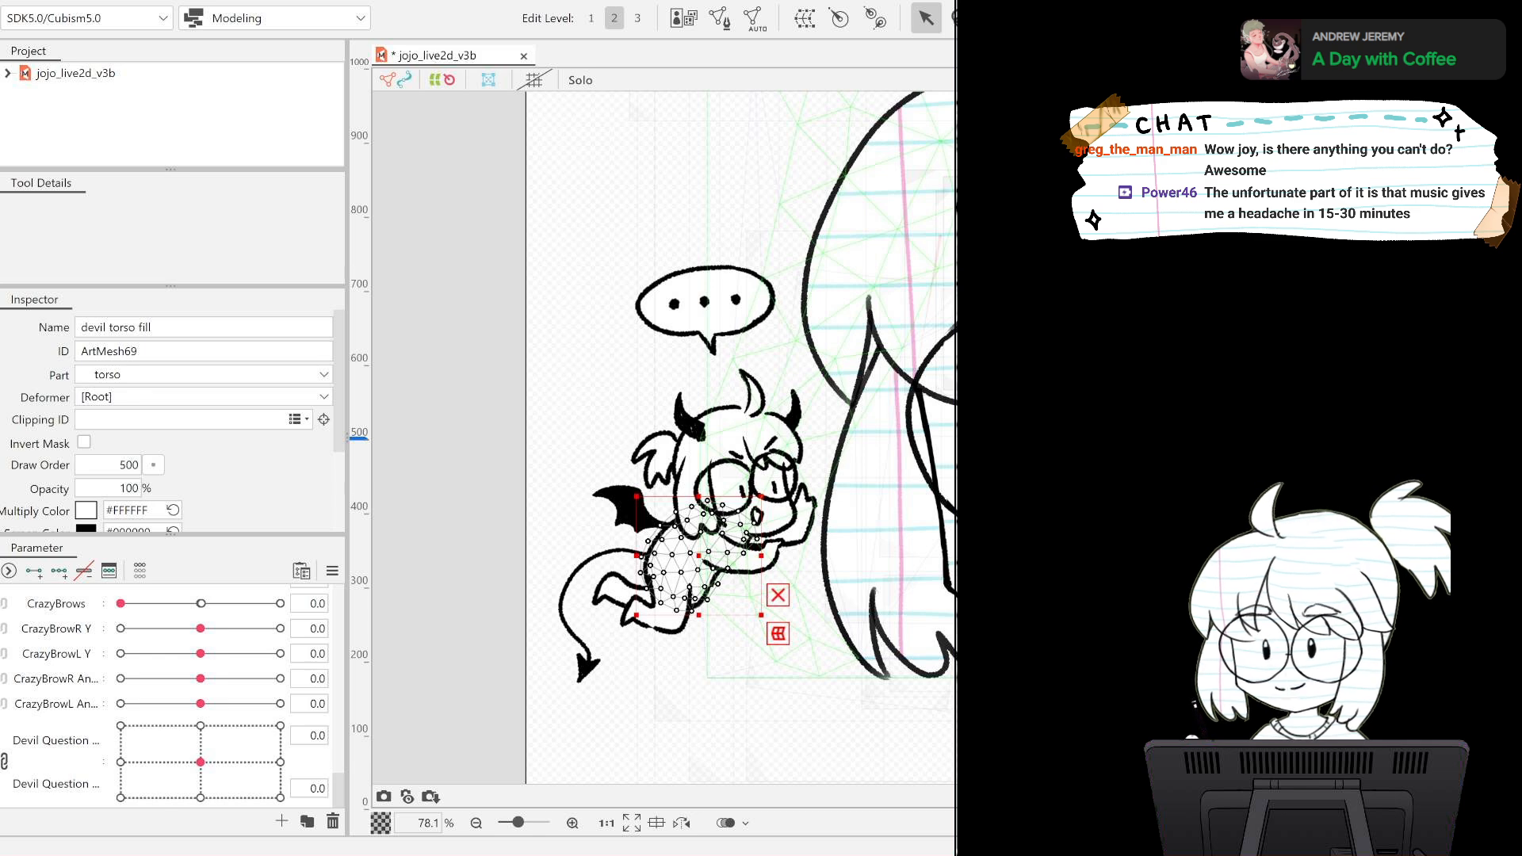
left_click(719, 17)
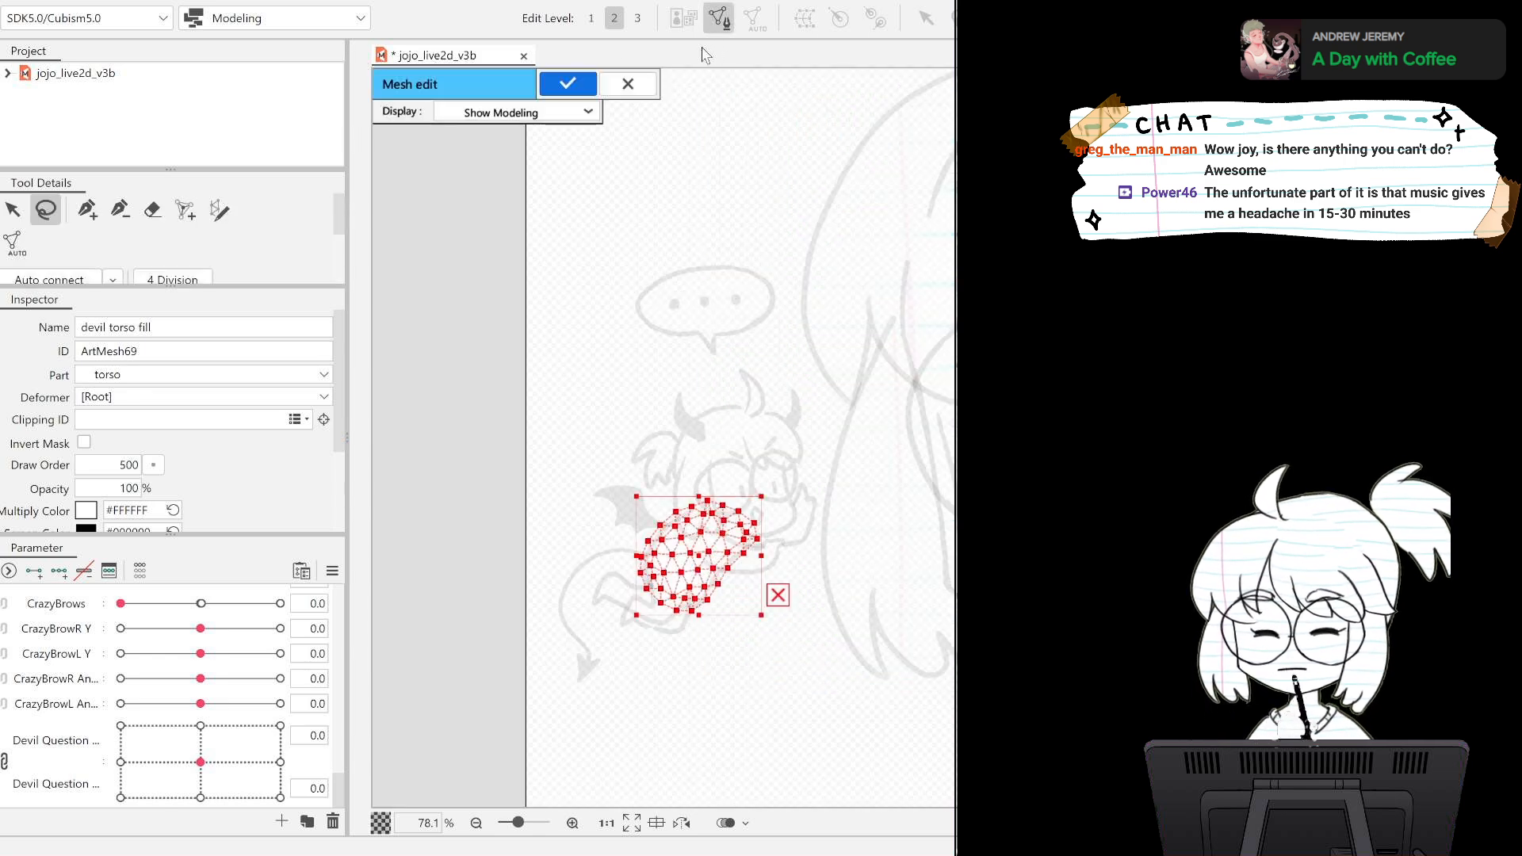
left_click(568, 83)
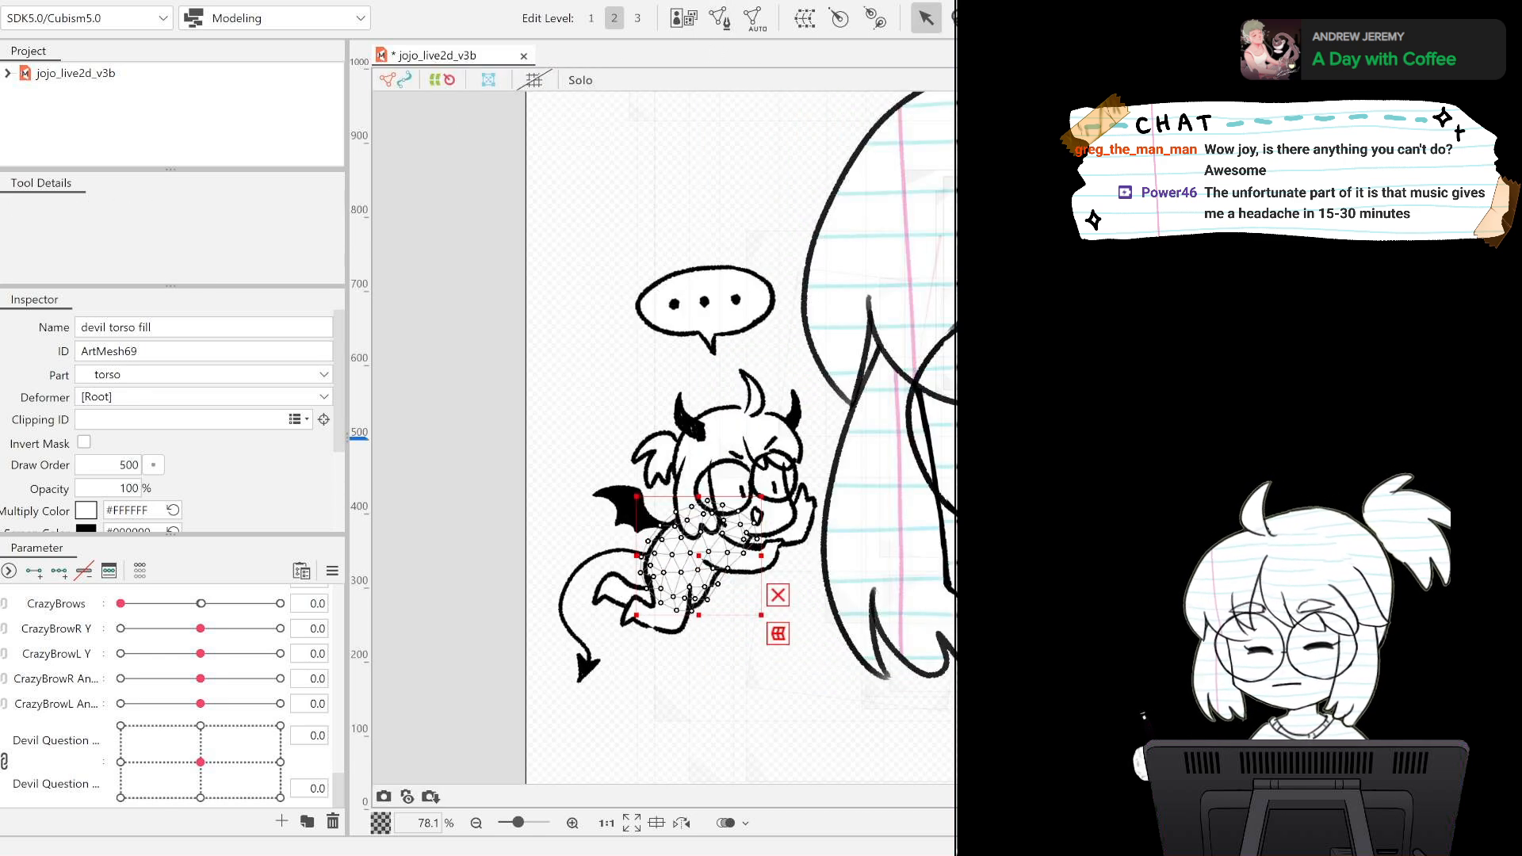
Paste the torso fill's mesh onto the devil torso lineart, apply the mesh edit, and reselect the torso fill.
left_click(1023, 491)
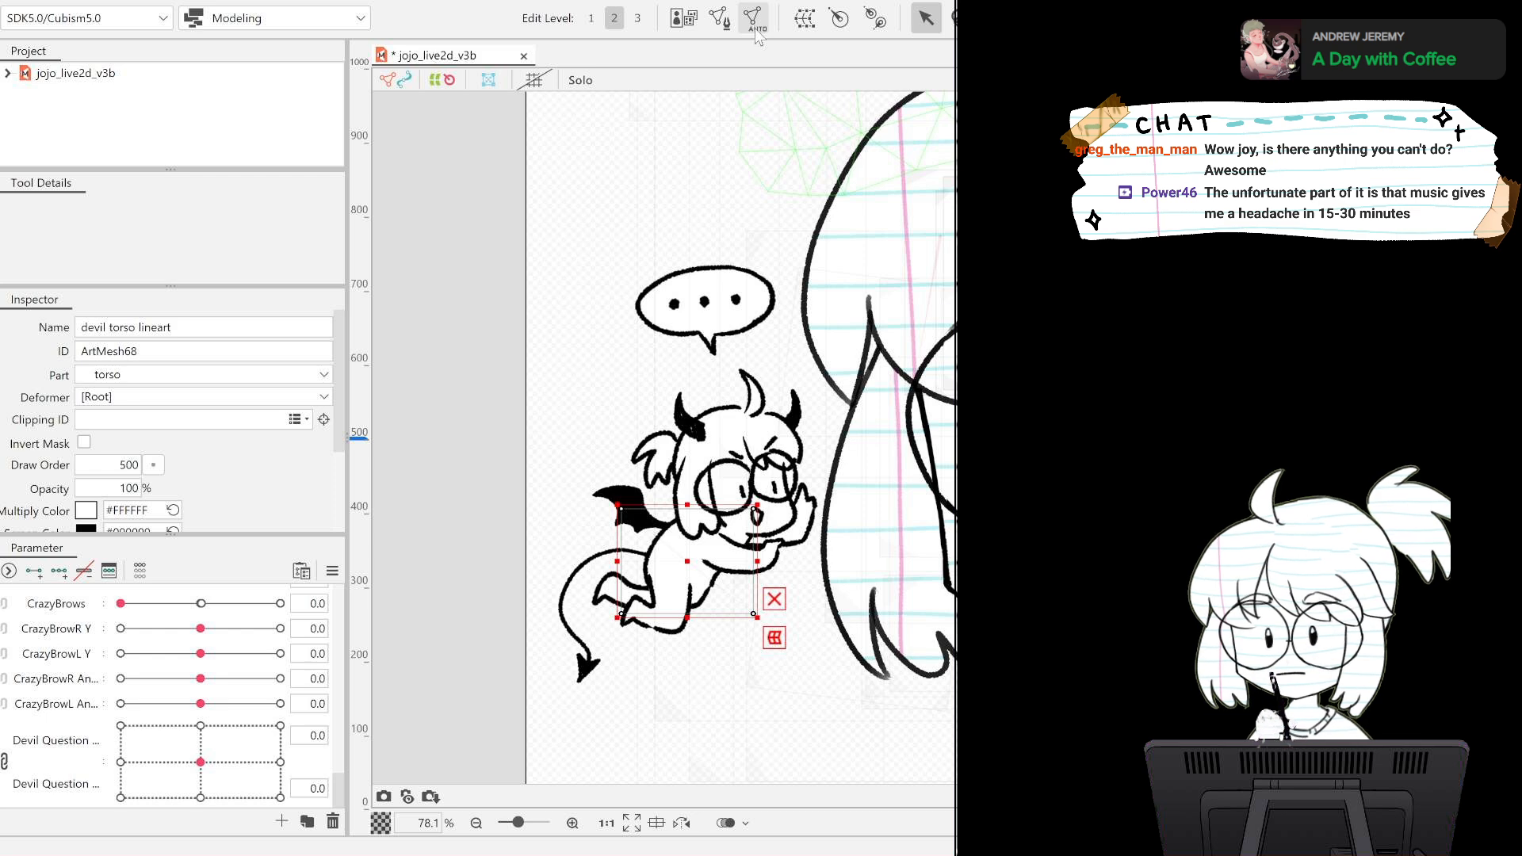
left_click(719, 17)
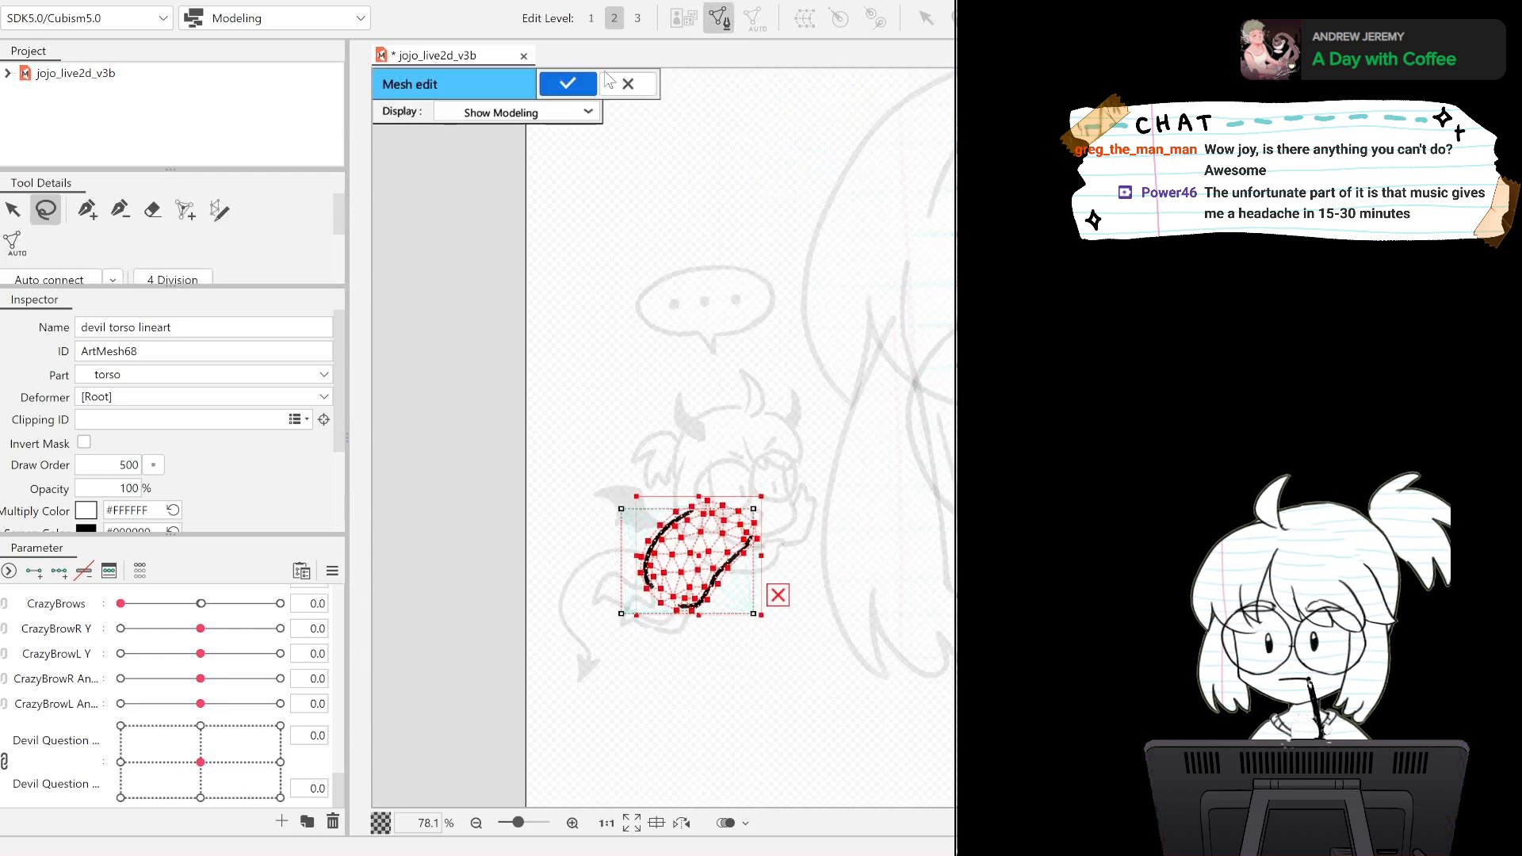
left_click(568, 83)
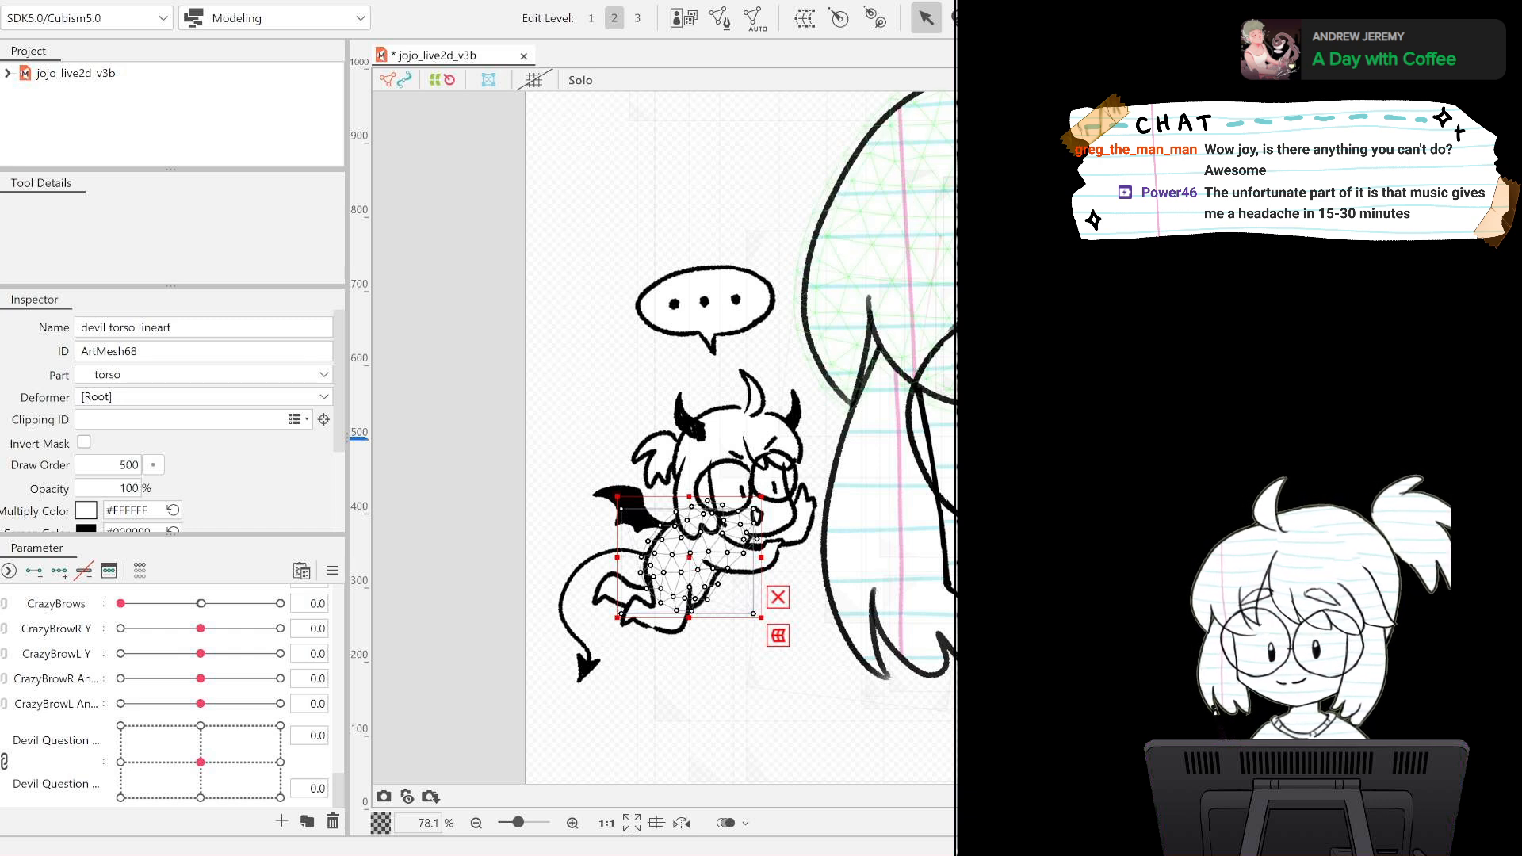
left_click(688, 557)
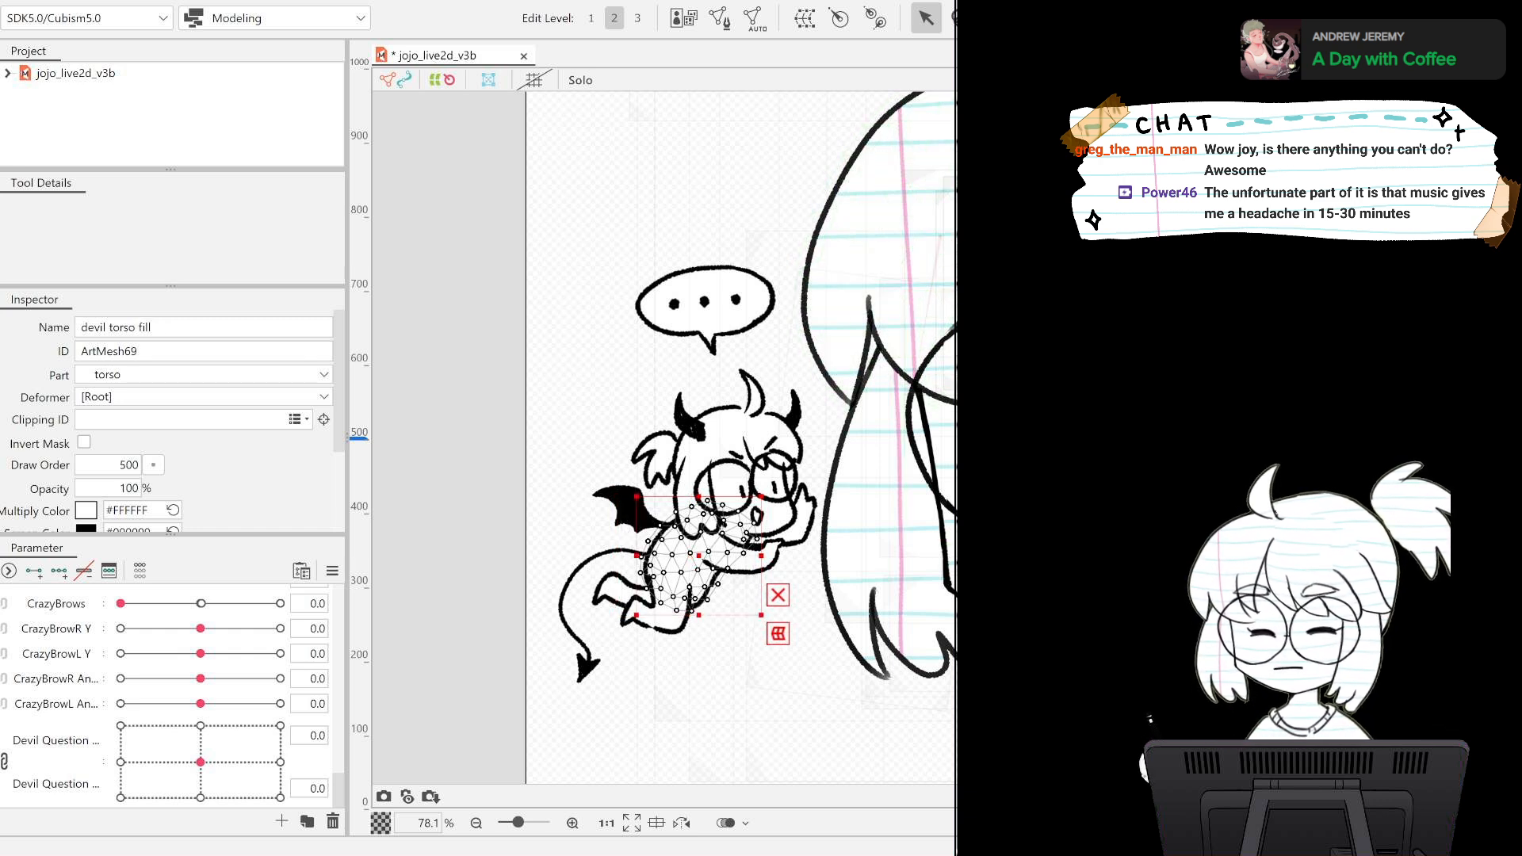
Generate an automatic mesh for the devil arm2 fill and paste a copy of it into the devil arm2 lineart's mesh.
left_click(777, 517)
left_click(775, 517)
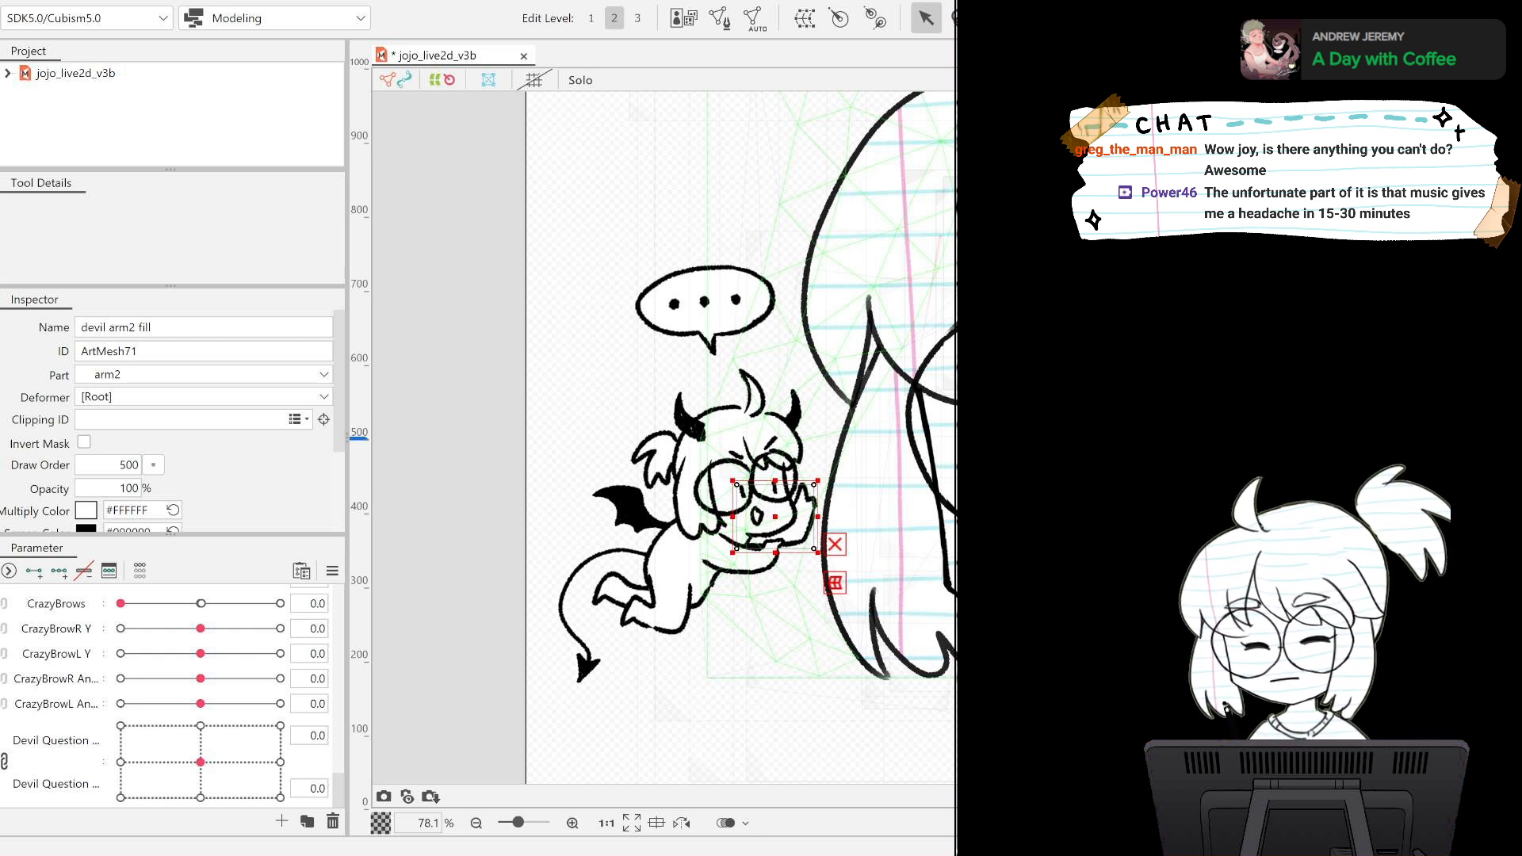
left_click(938, 282)
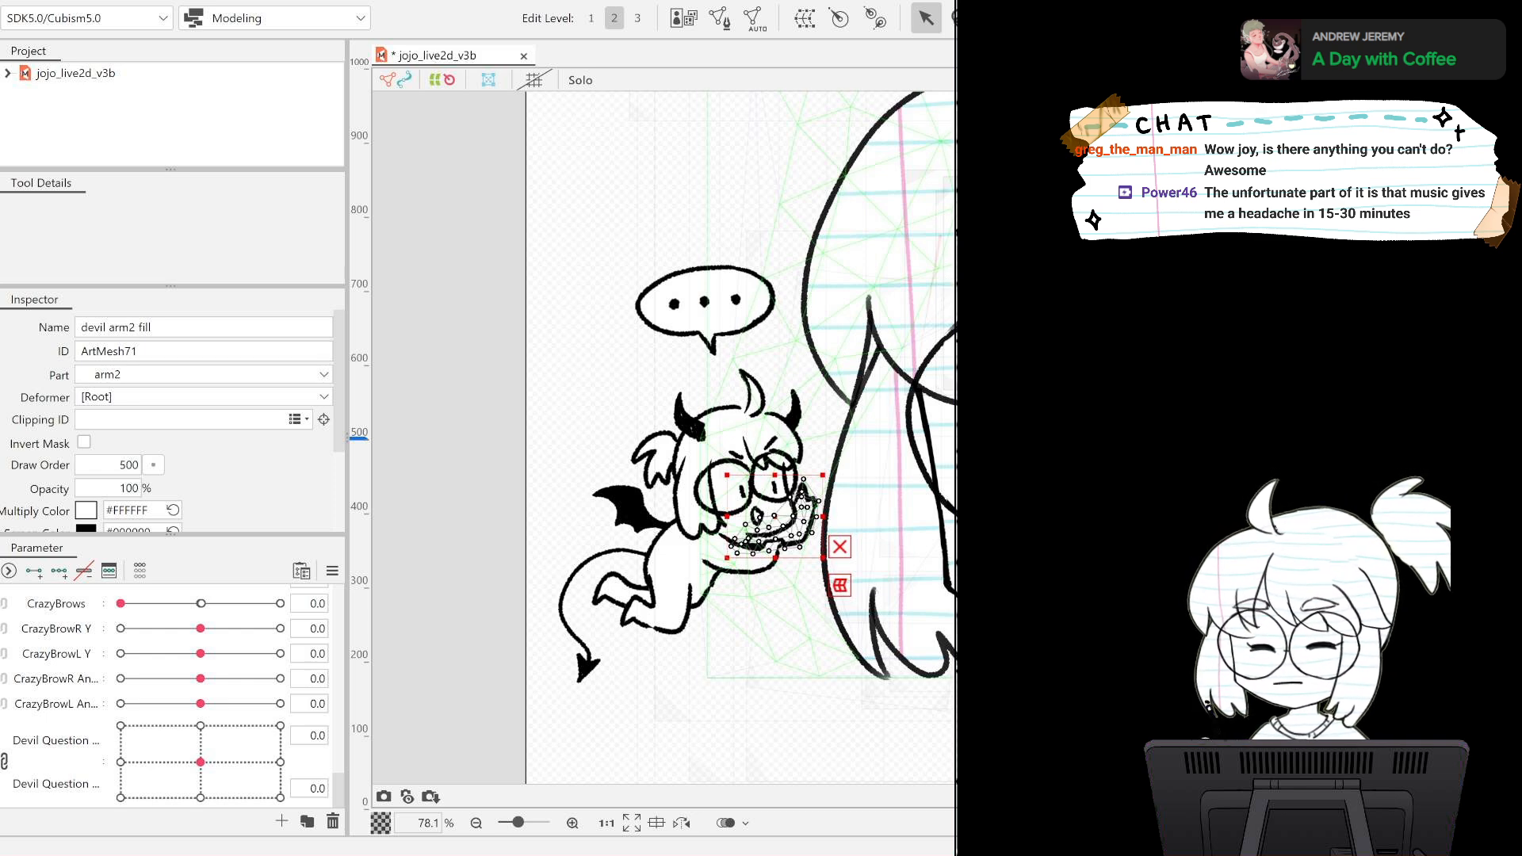
left_click(718, 17)
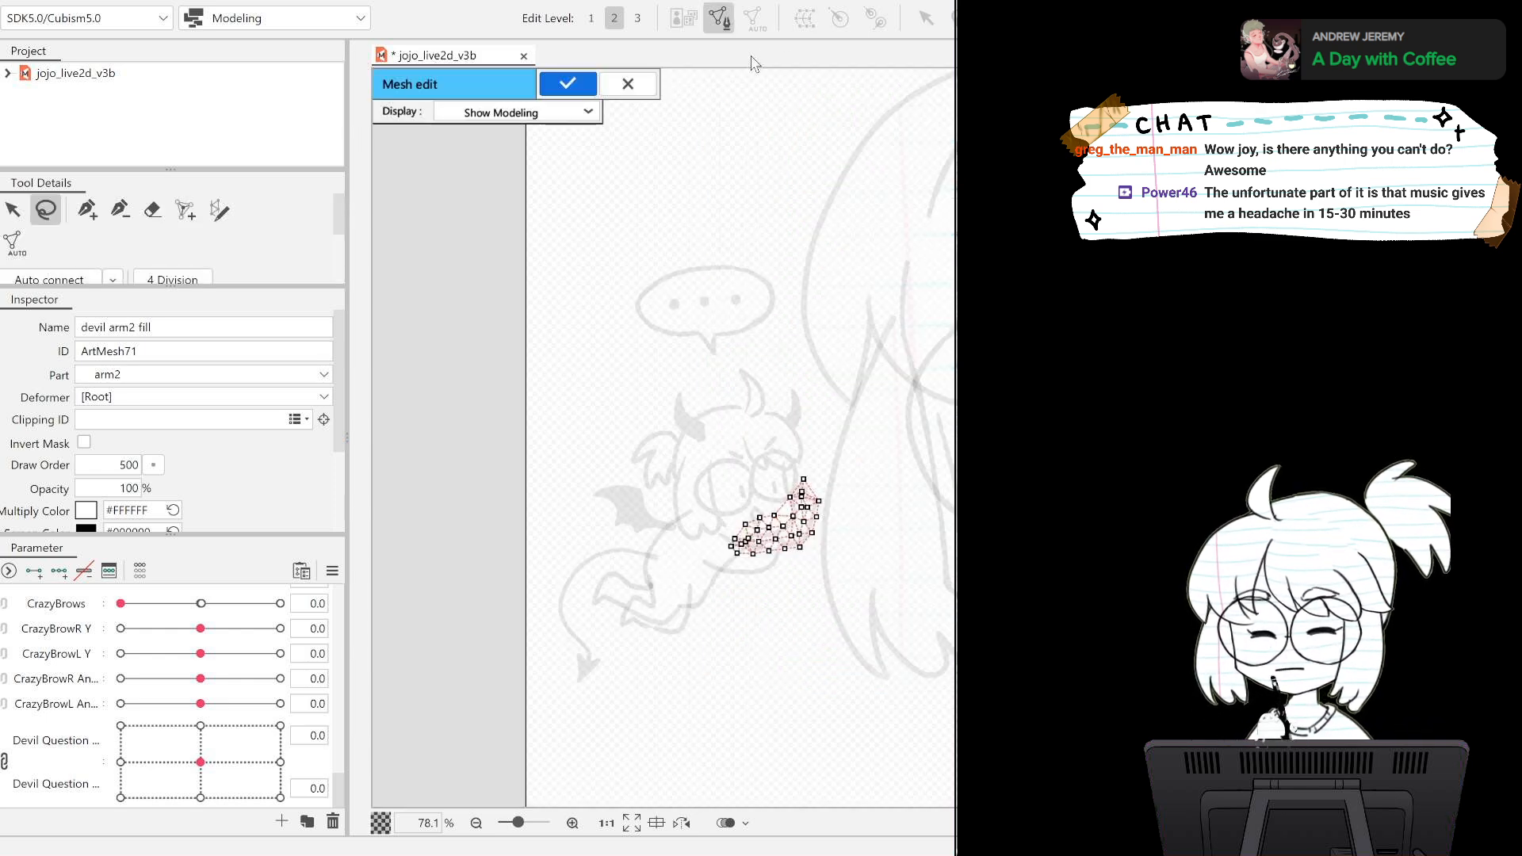
left_click(566, 84)
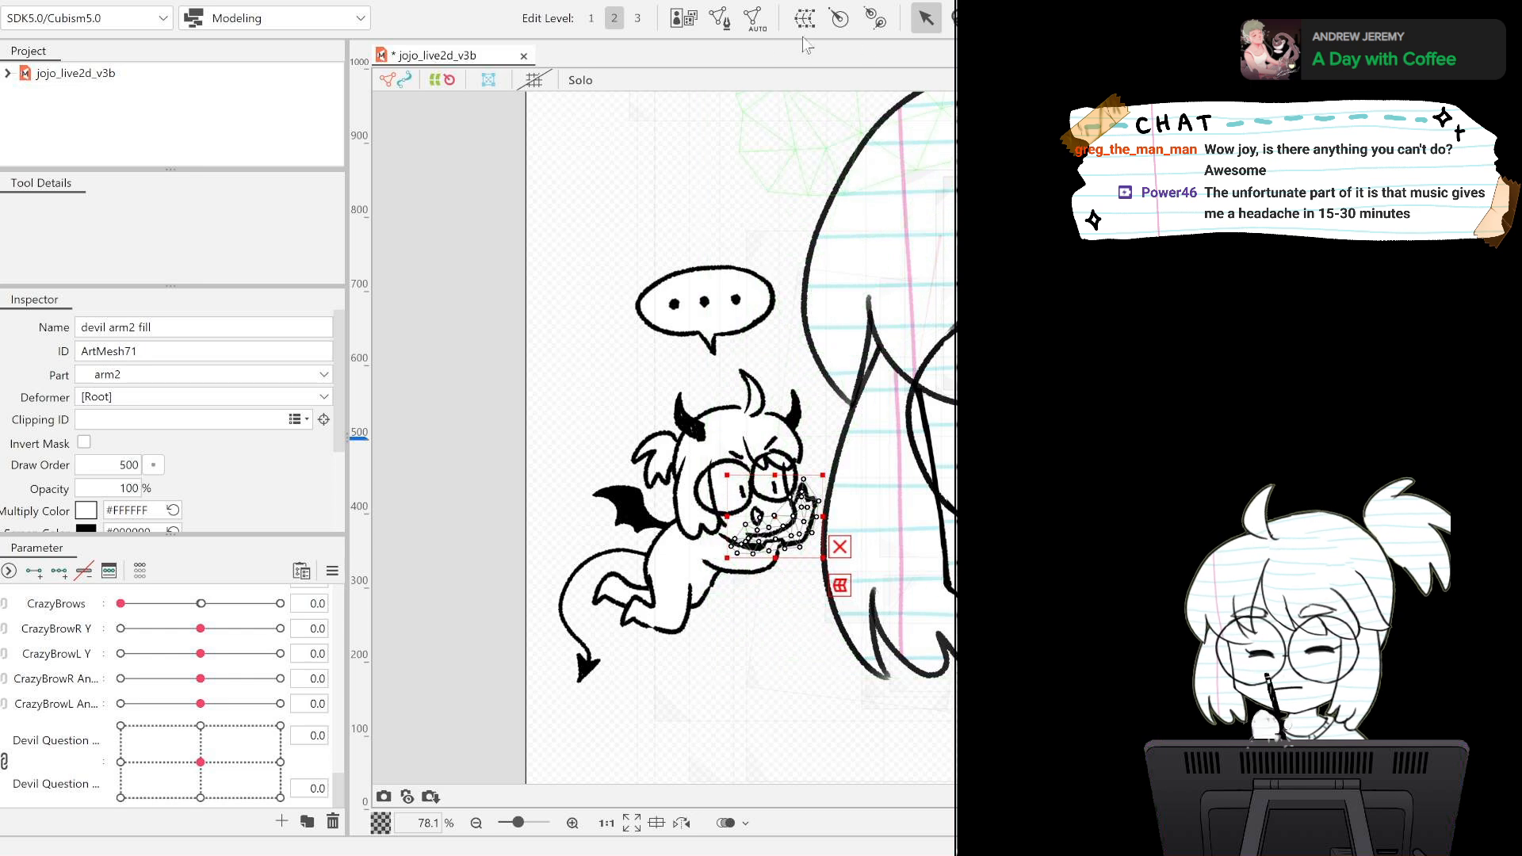
left_click(721, 22)
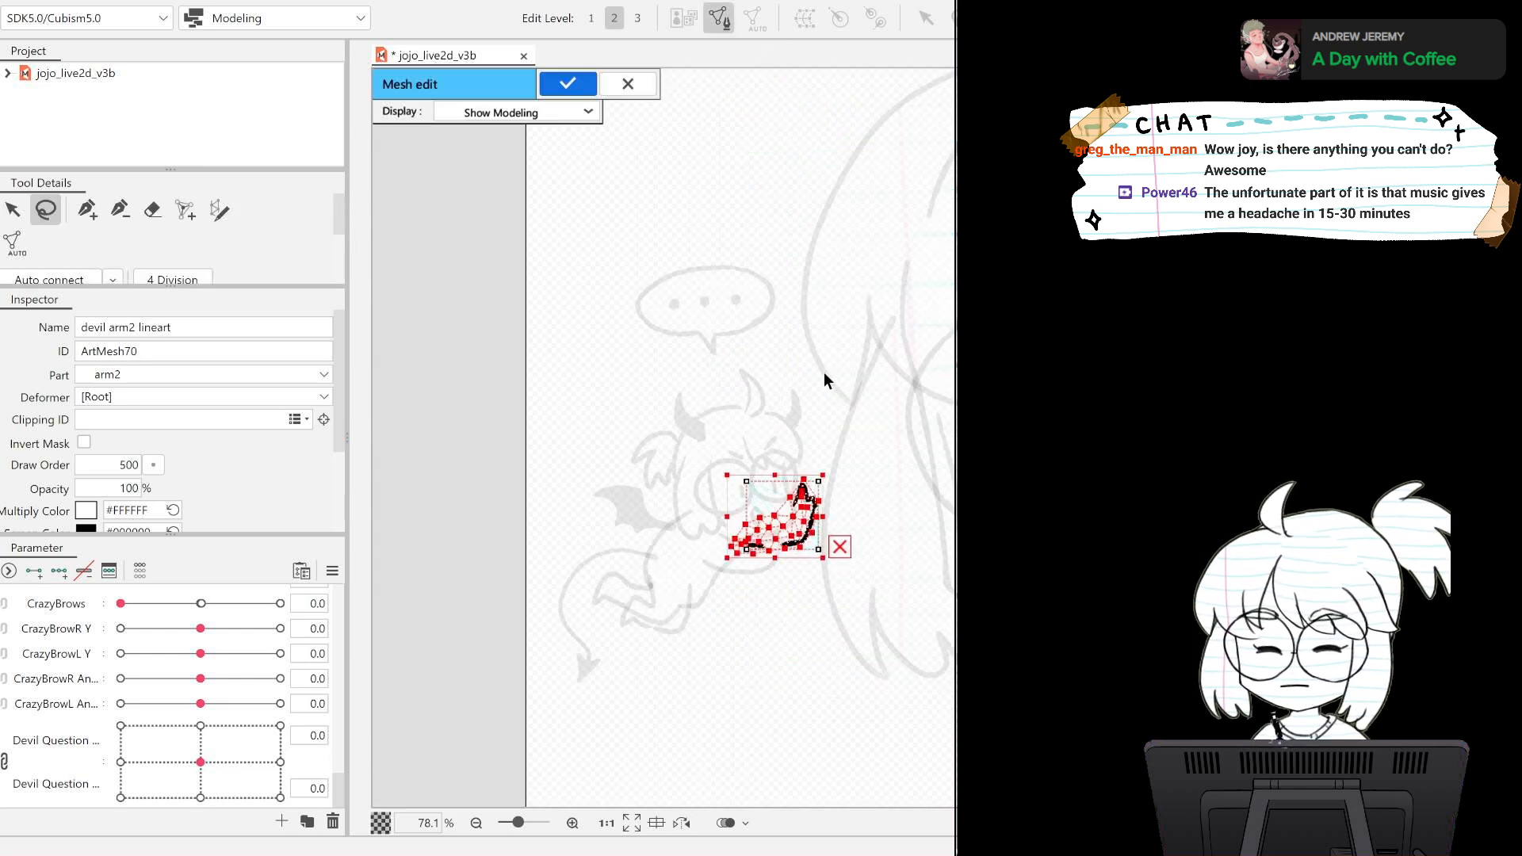
left_click(552, 89)
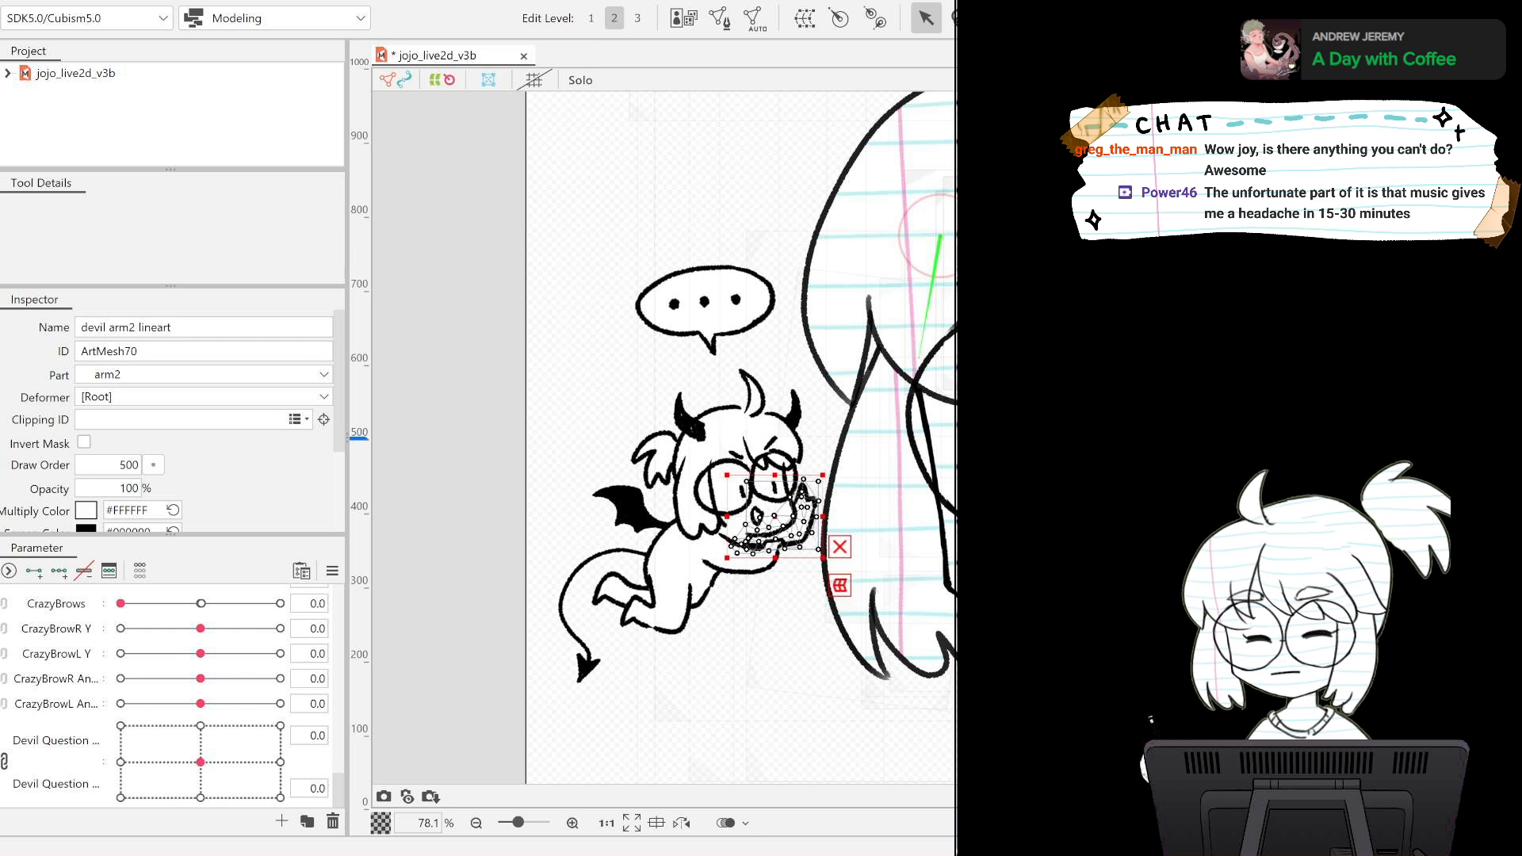
Generate an automatic mesh for the devil wing white layer and copy its whole mesh through mesh editing.
left_click(626, 508)
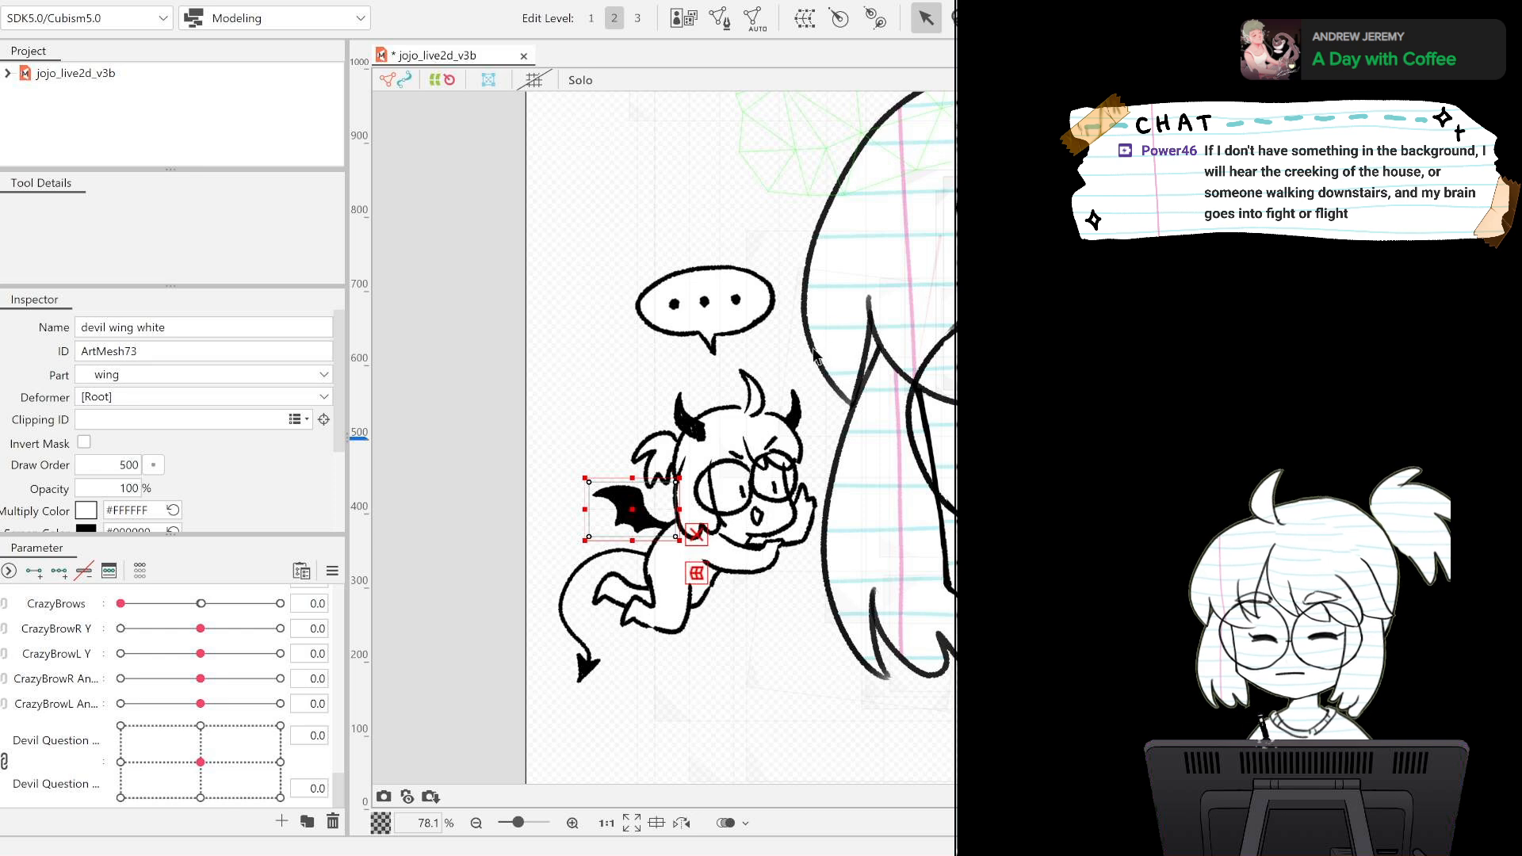
left_click(898, 296)
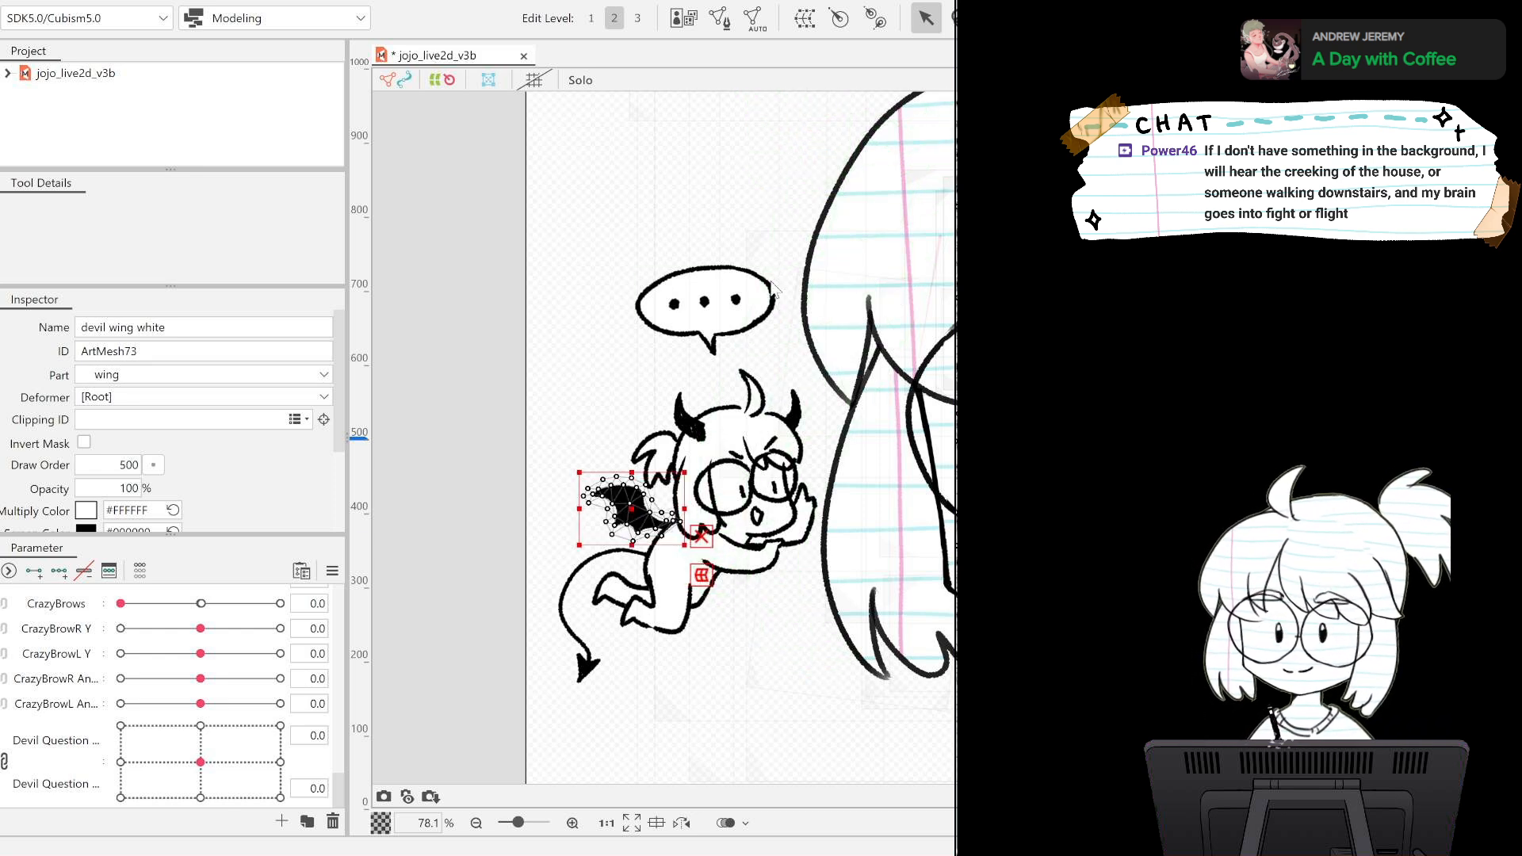
key("ctrl+a")
left_click(704, 317)
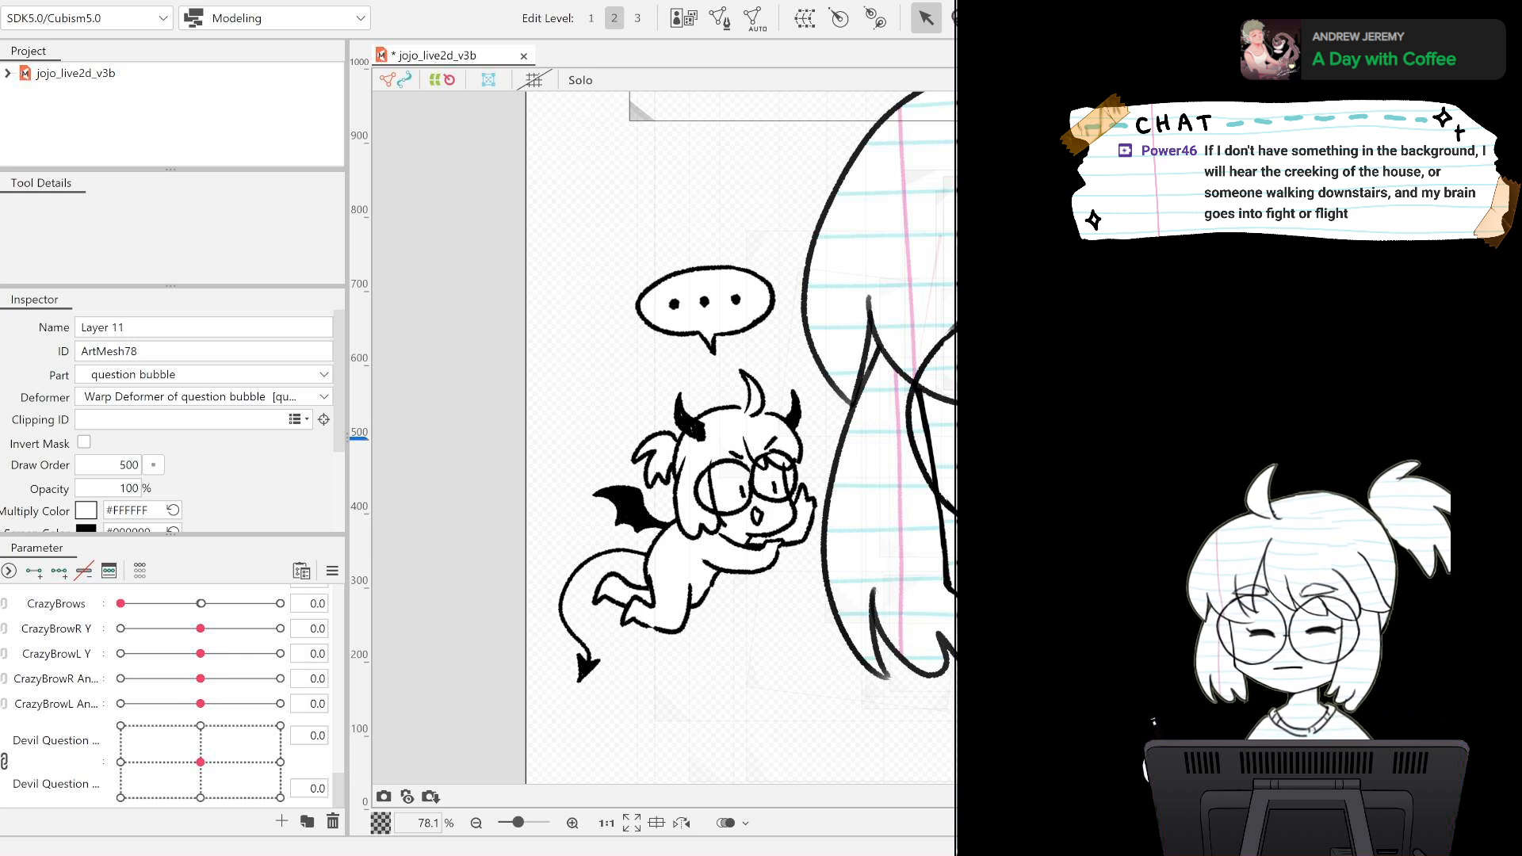
left_click(633, 508)
left_click(719, 18)
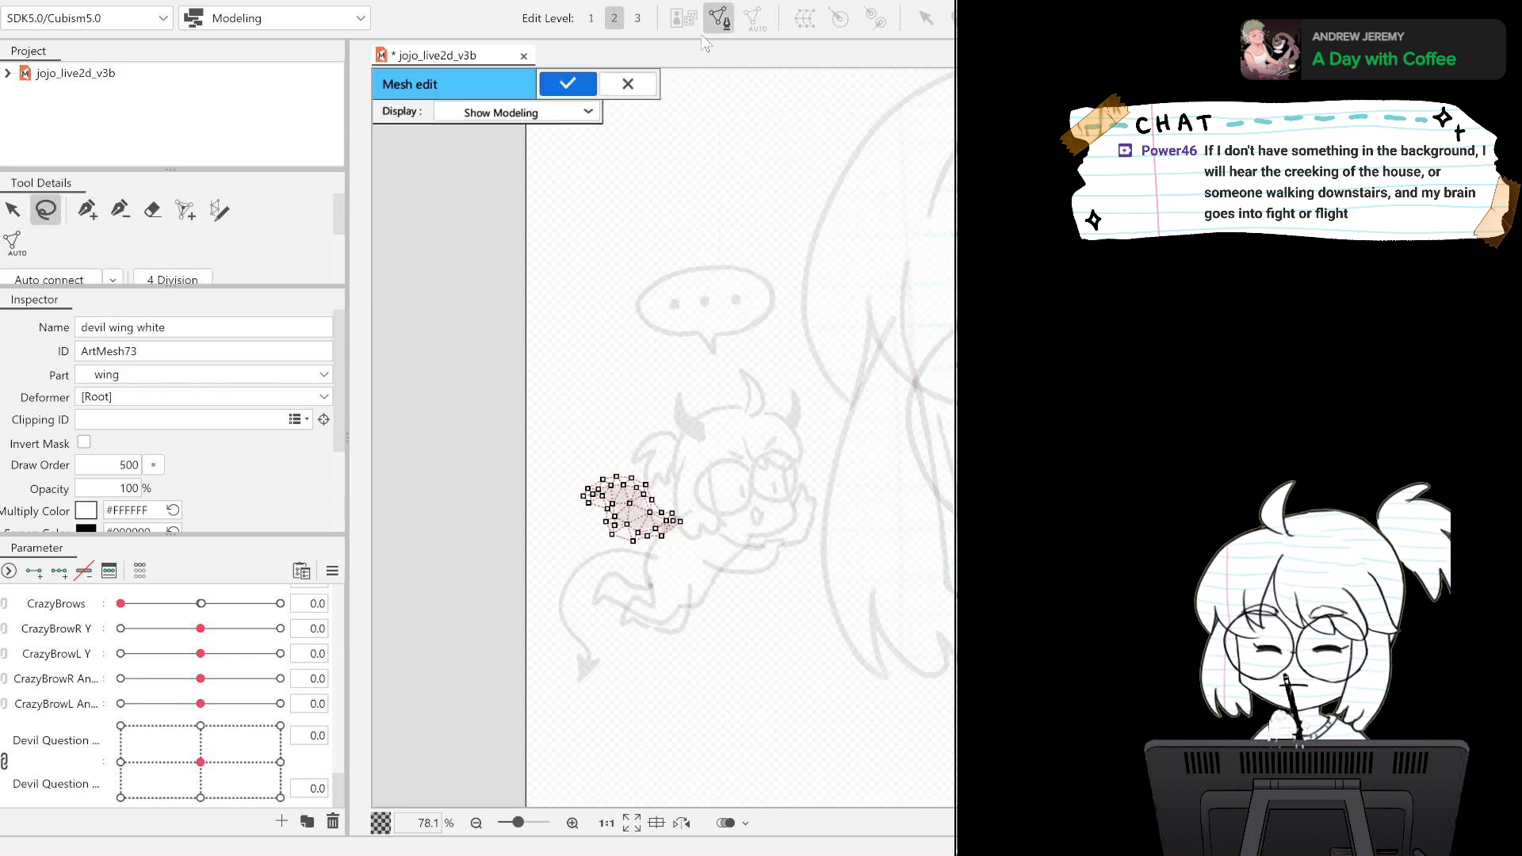
key("ctrl+a")
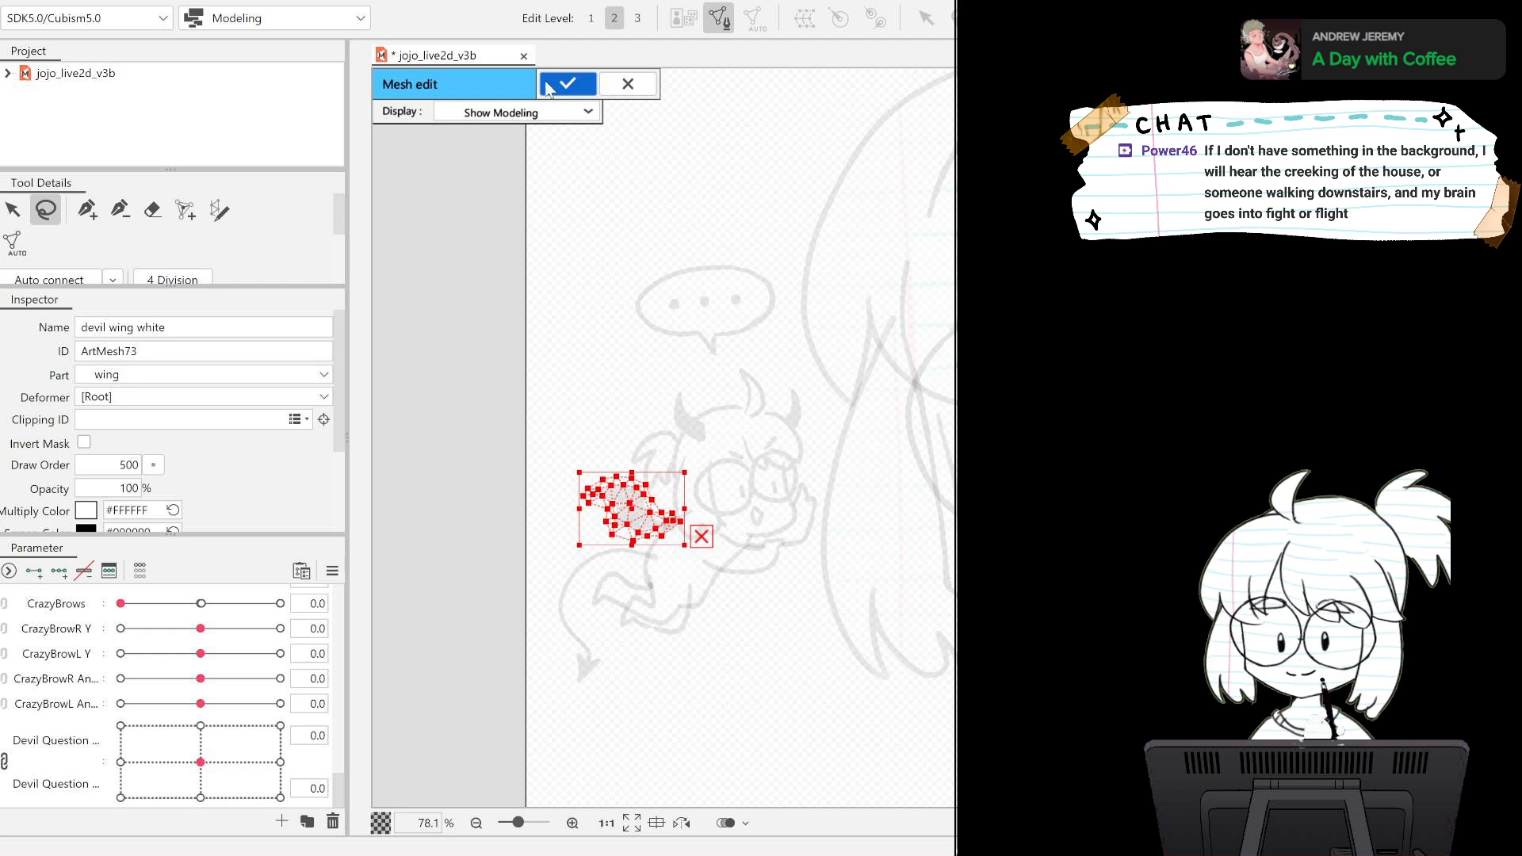
left_click(566, 84)
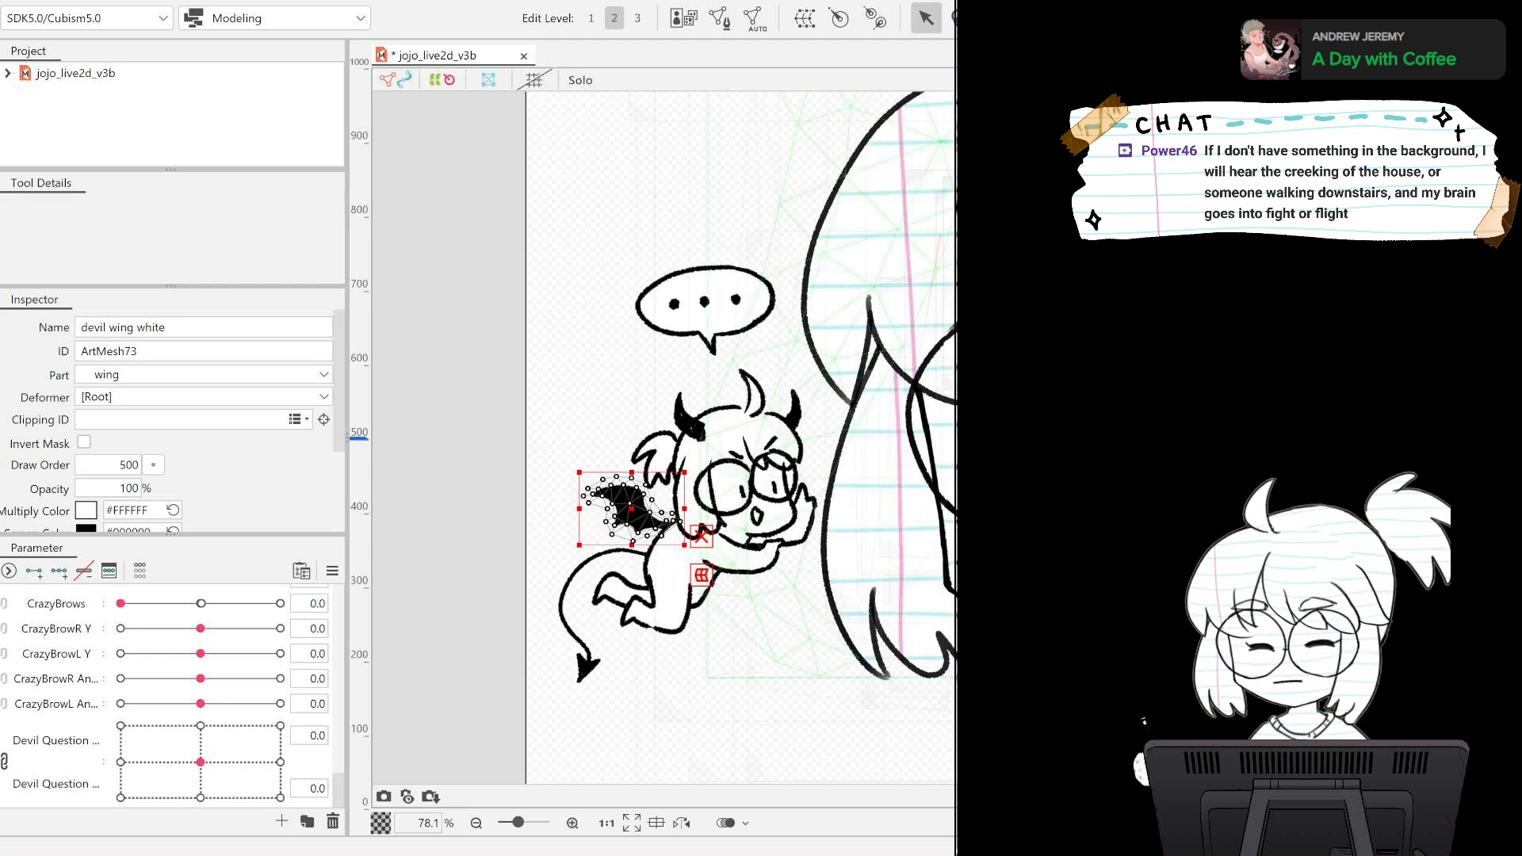
Paste the wing white mesh onto the devil wing lineart and apply the mesh edit.
left_click(634, 509)
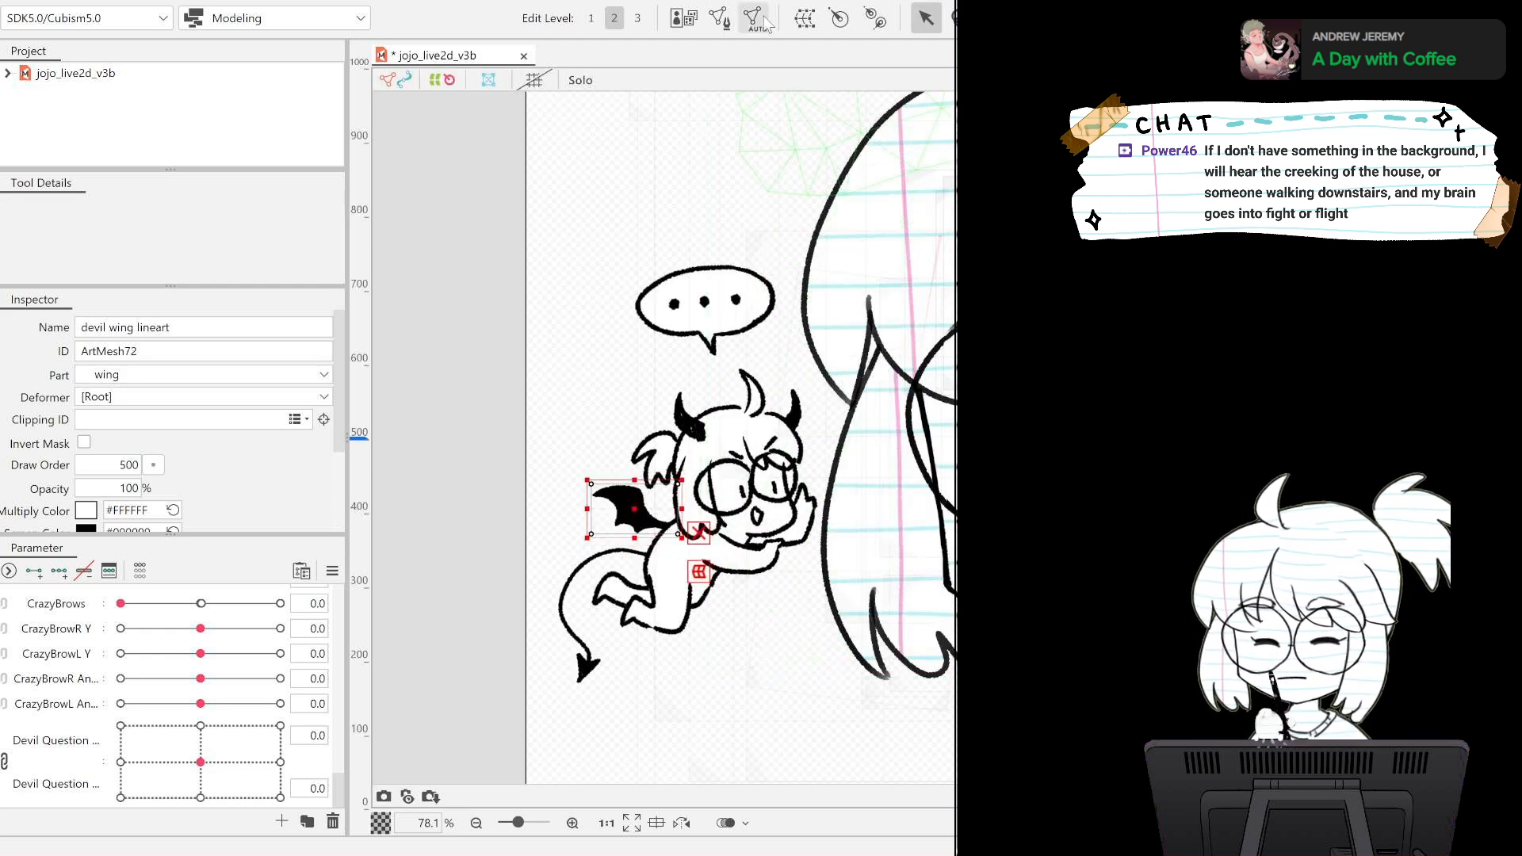
left_click(719, 17)
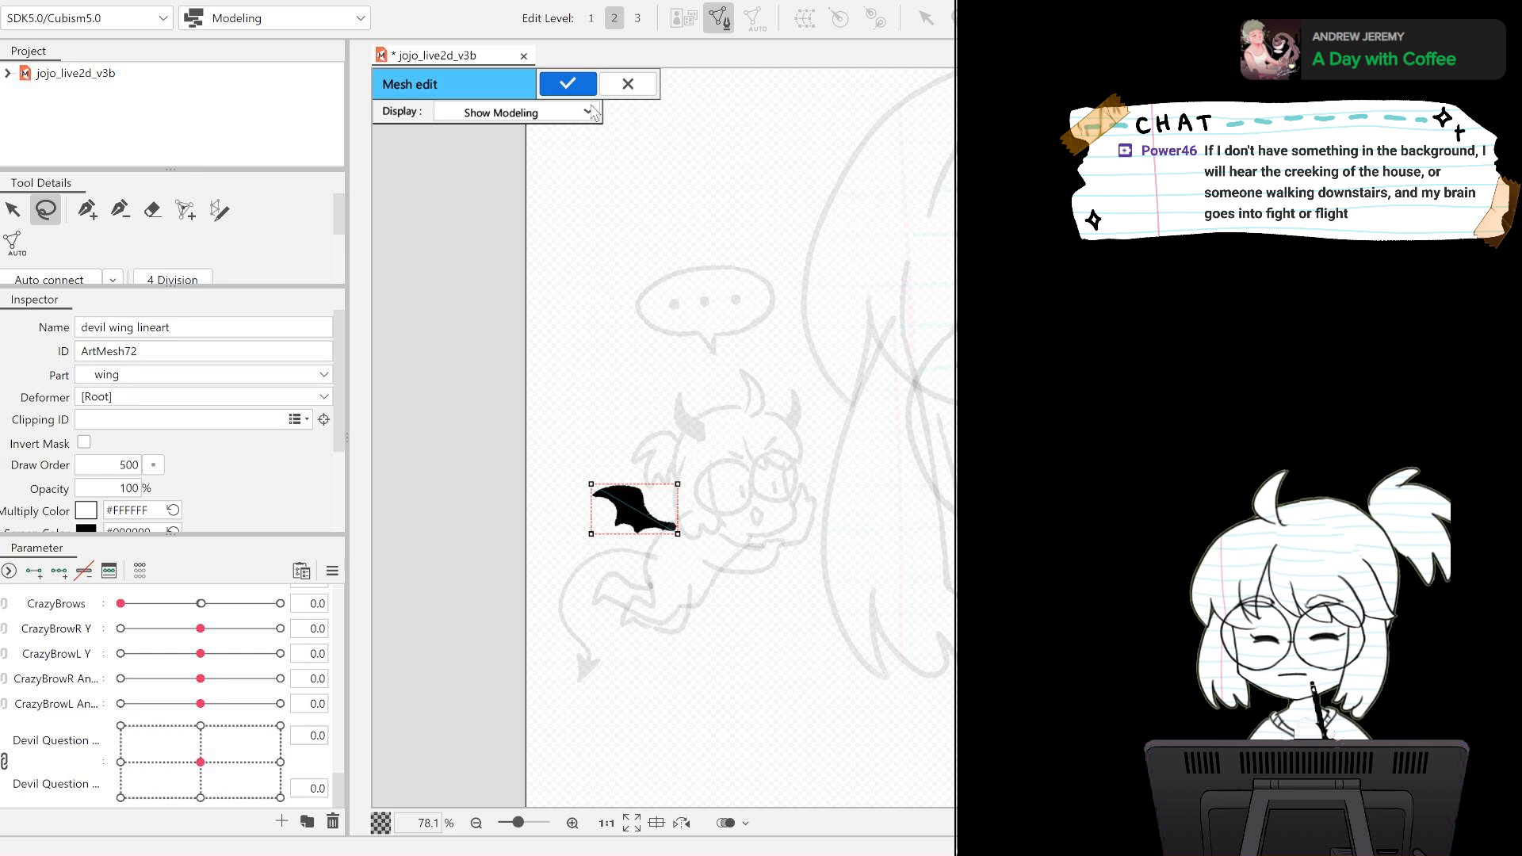
key("ctrl+v")
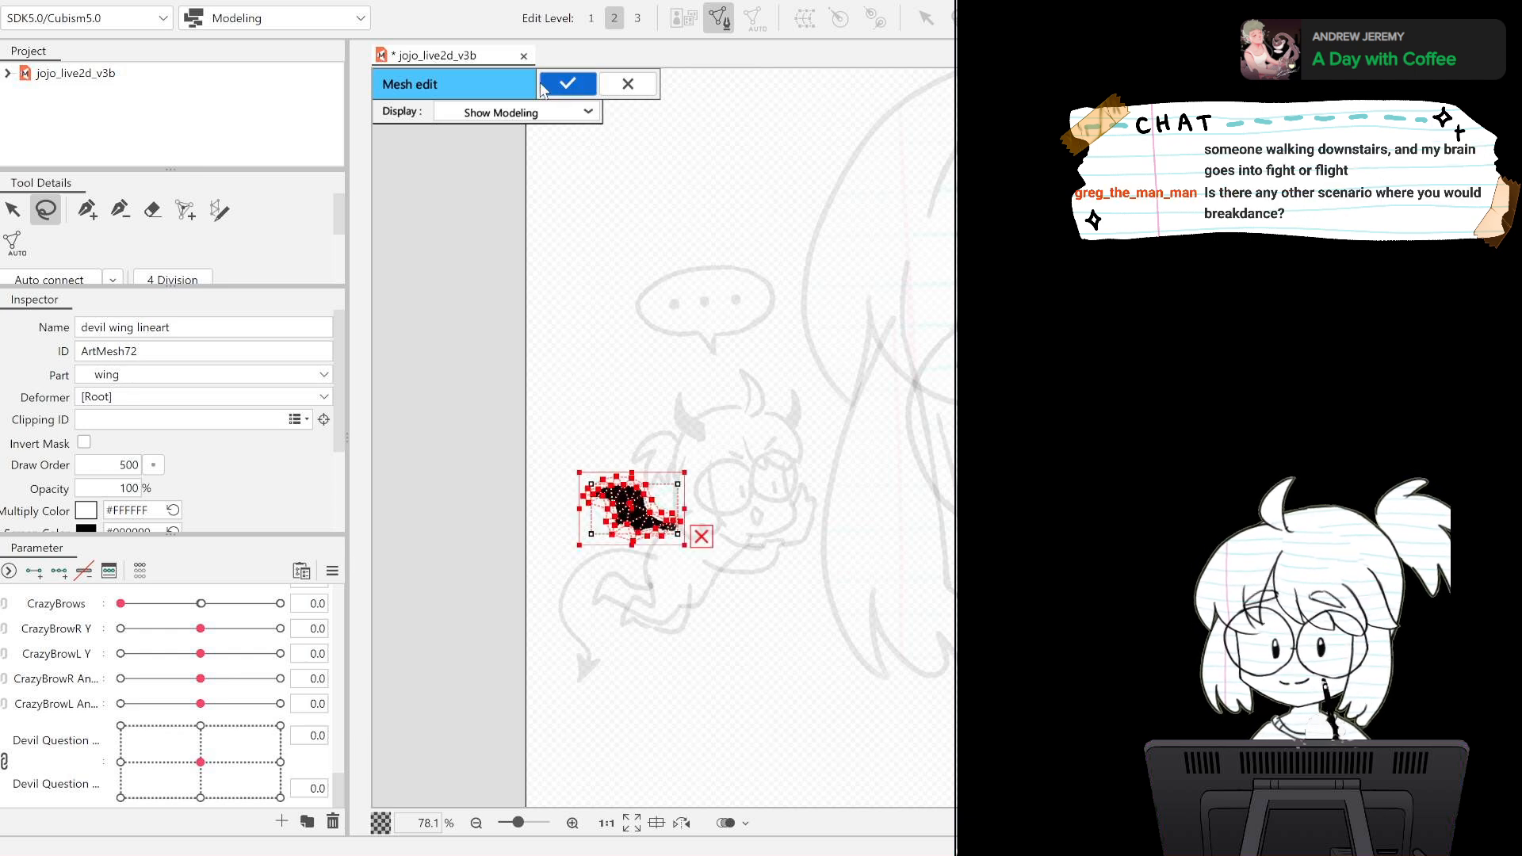
left_click(545, 86)
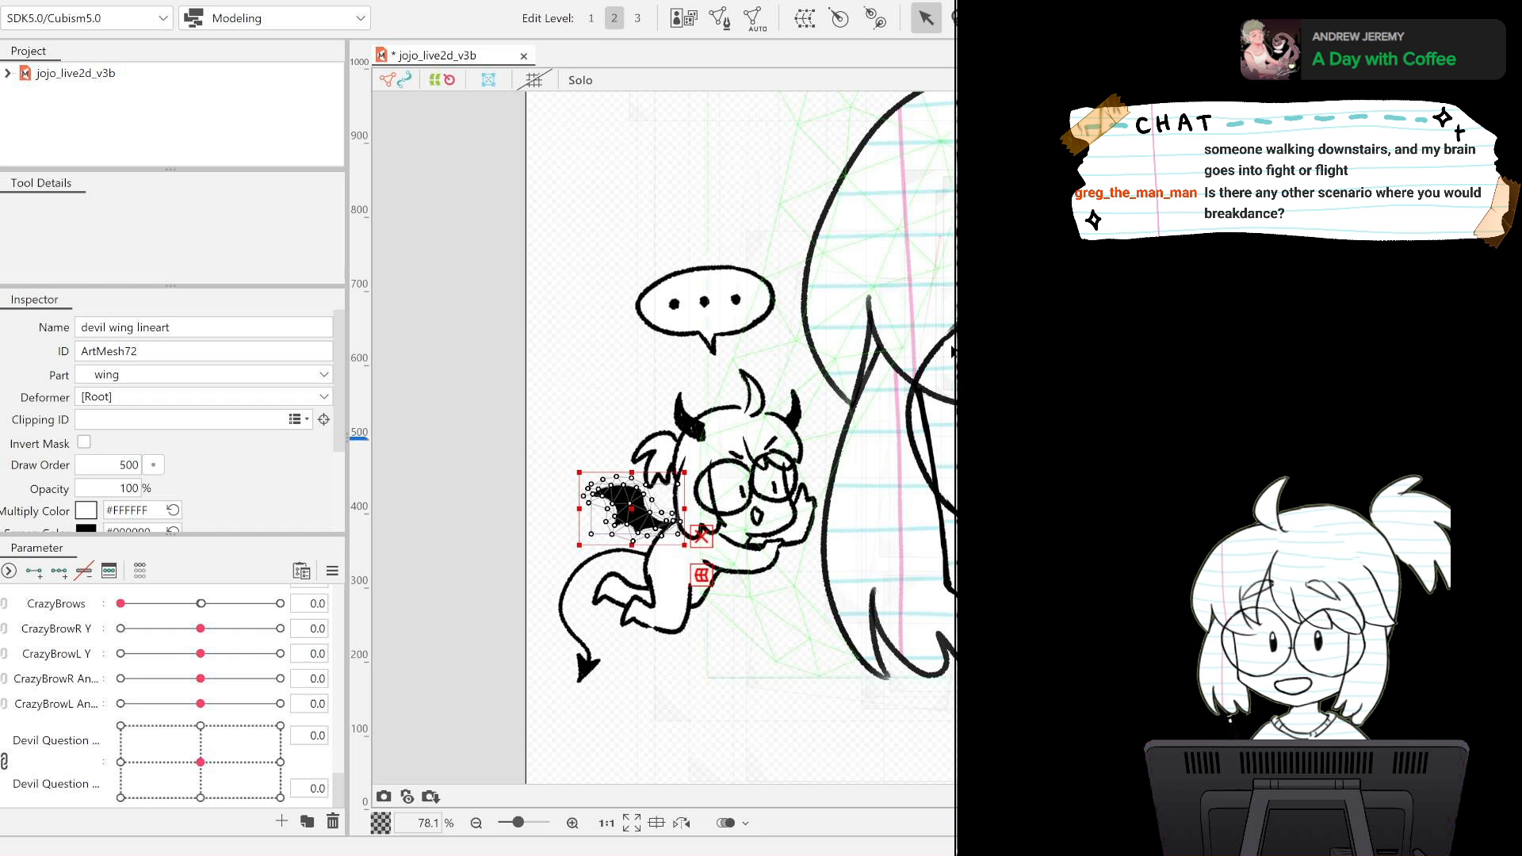
Generate an automatic mesh for the devil tail white layer and copy its whole mesh through mesh editing.
left_click(602, 615)
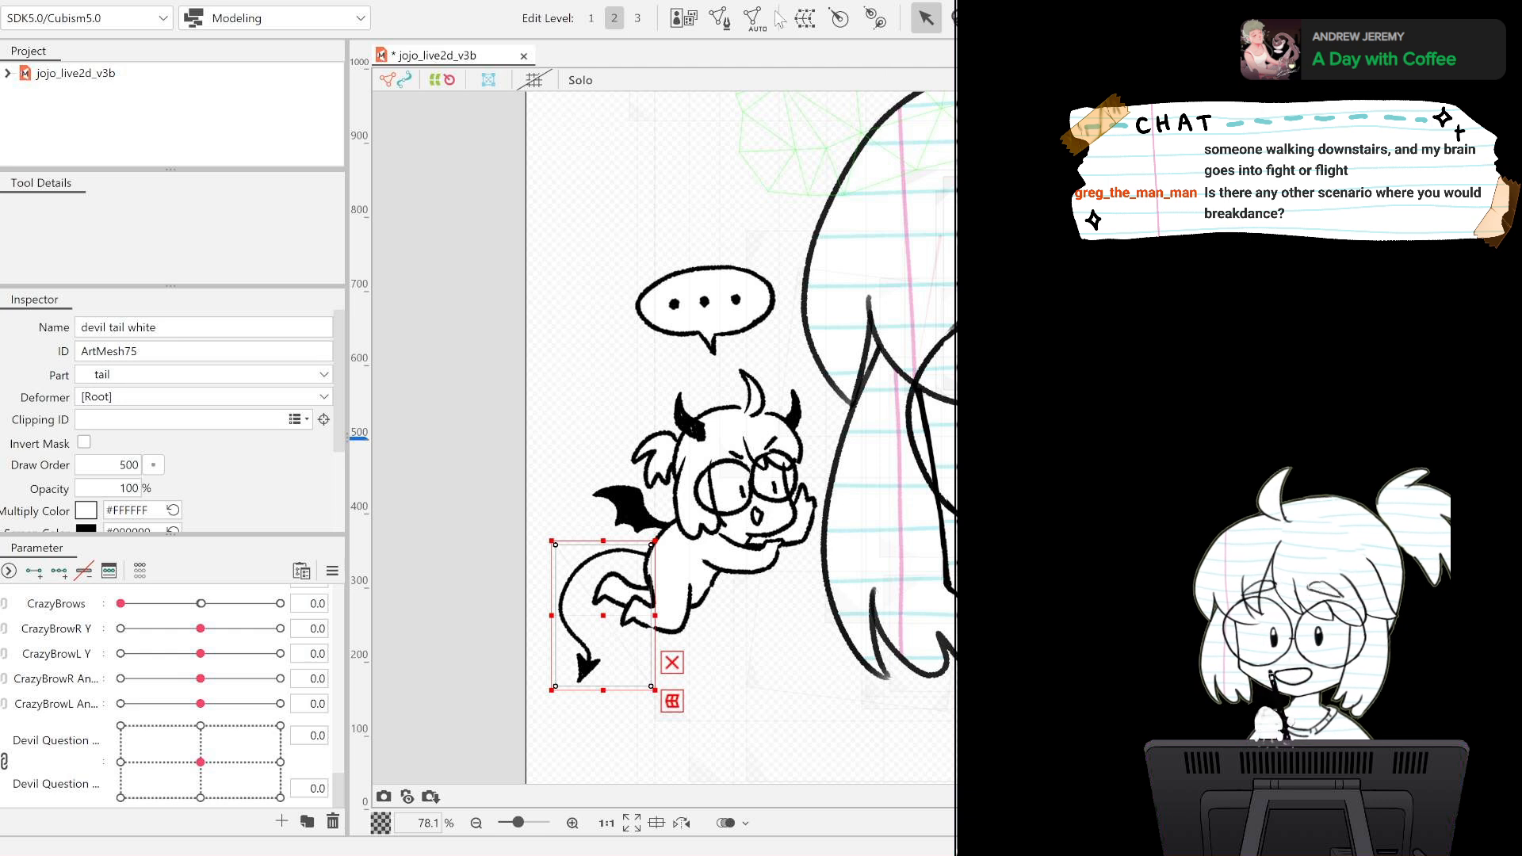
left_click(745, 26)
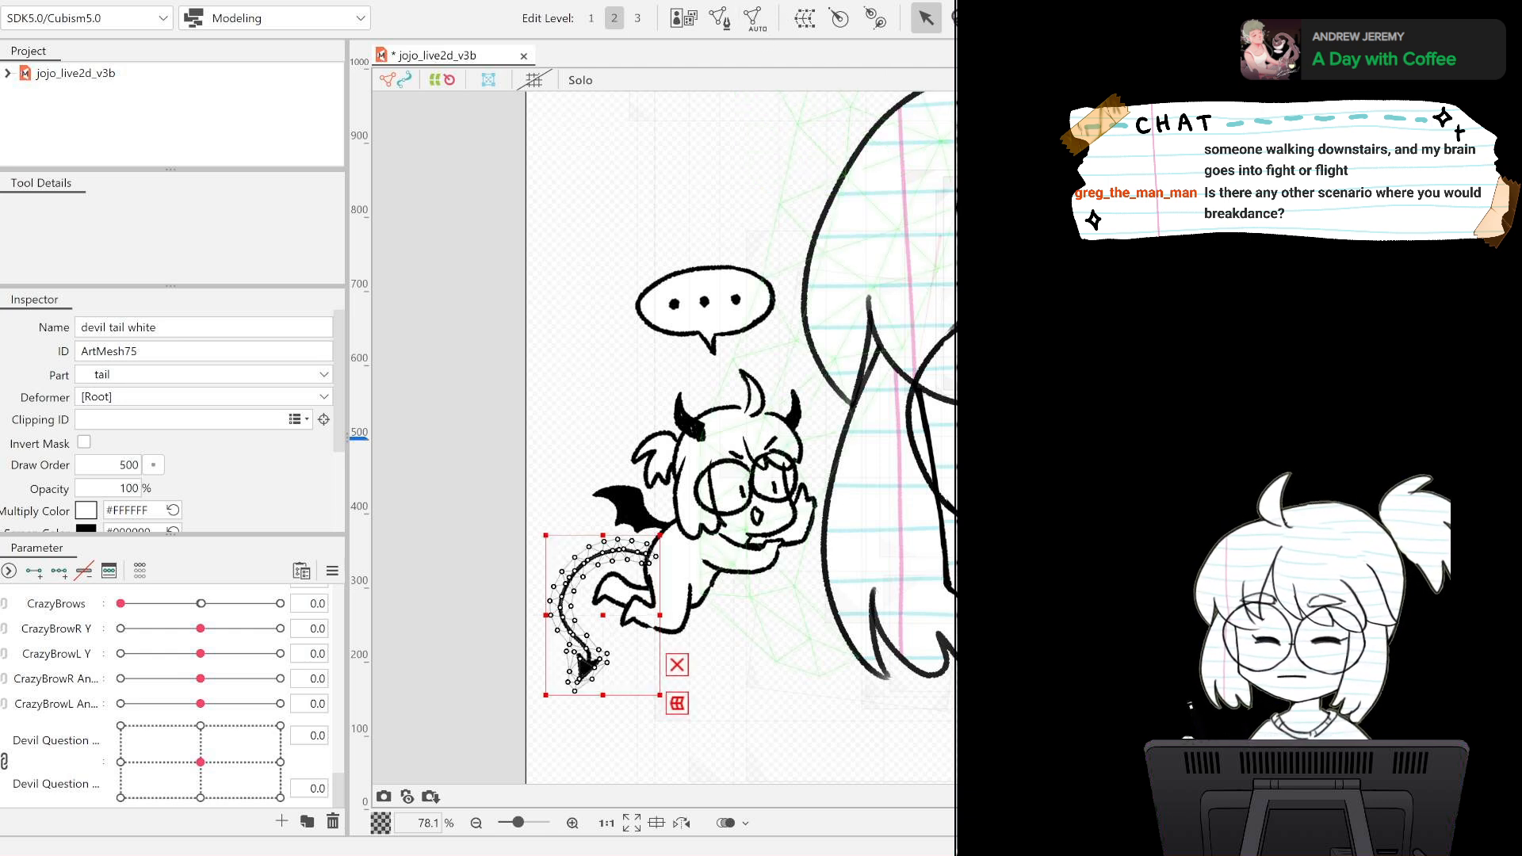
left_click(714, 21)
key("ctrl+a")
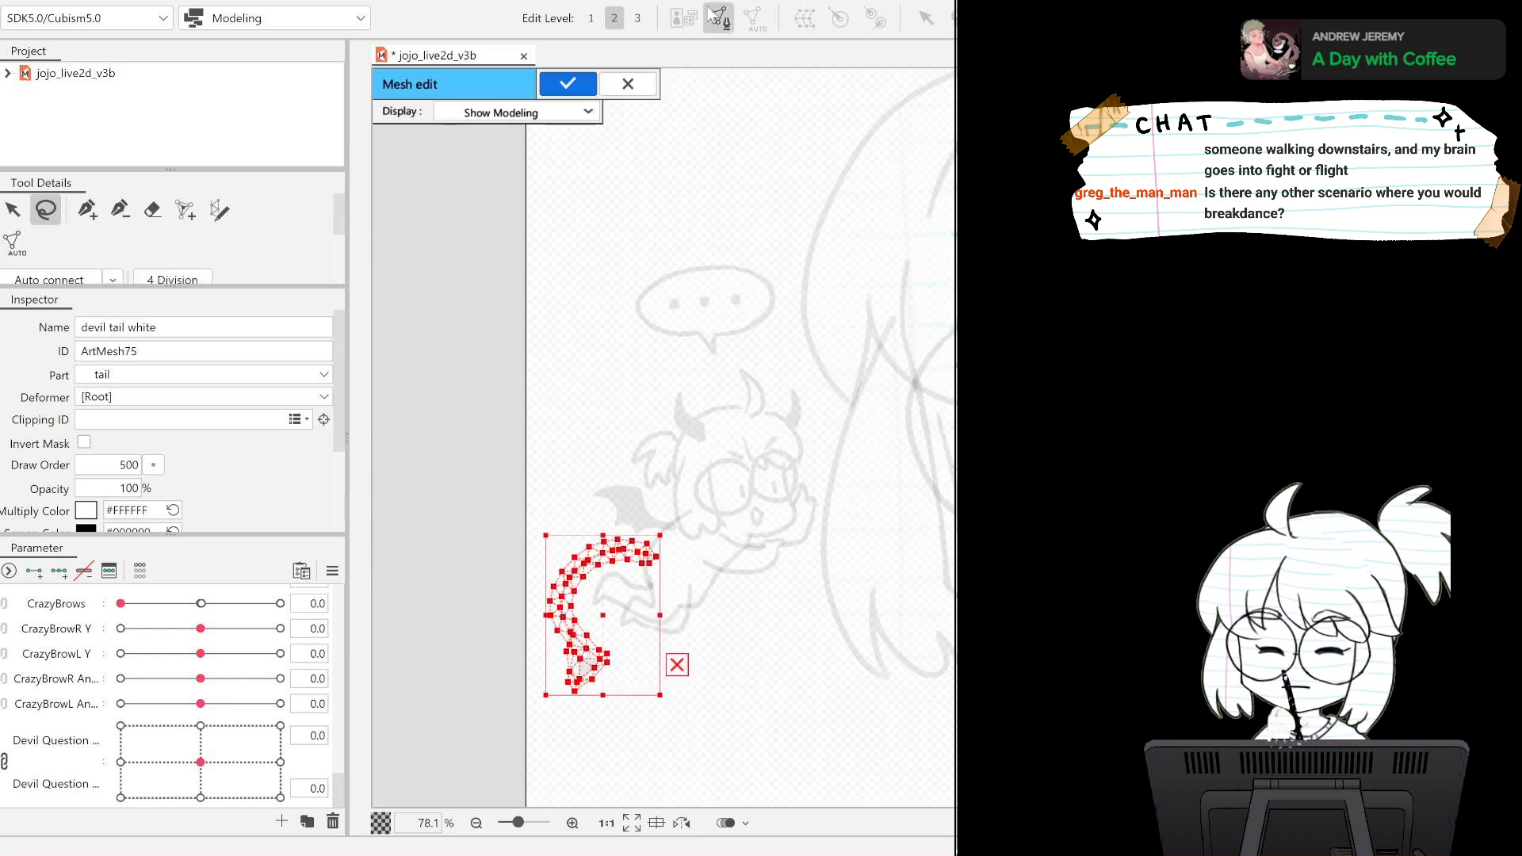
left_click(569, 85)
Paste the tail white mesh onto the devil tail lineart and apply the mesh edit.
left_click(586, 666)
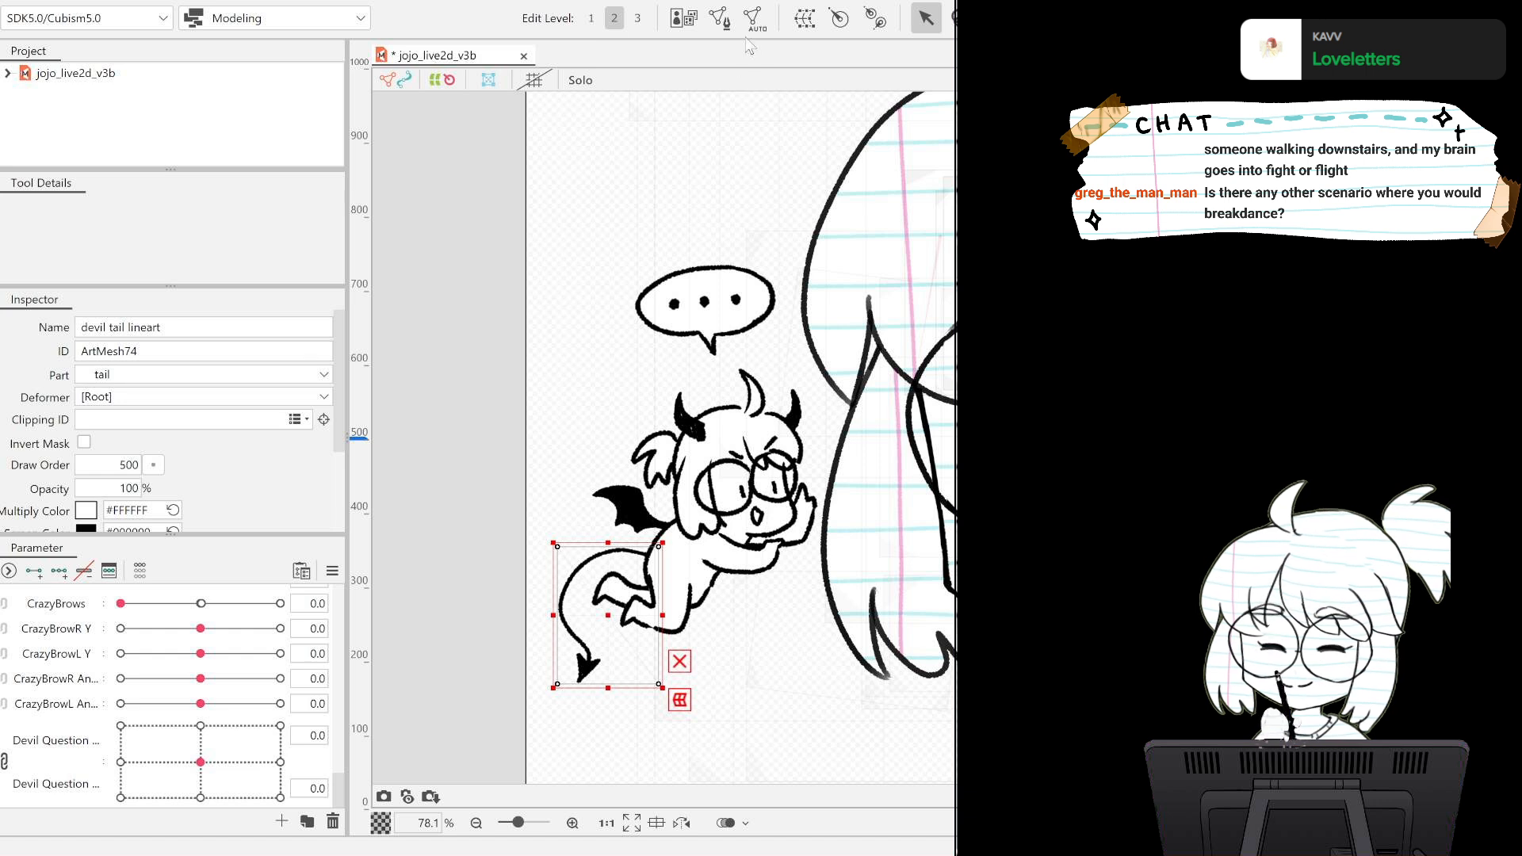
left_click(718, 20)
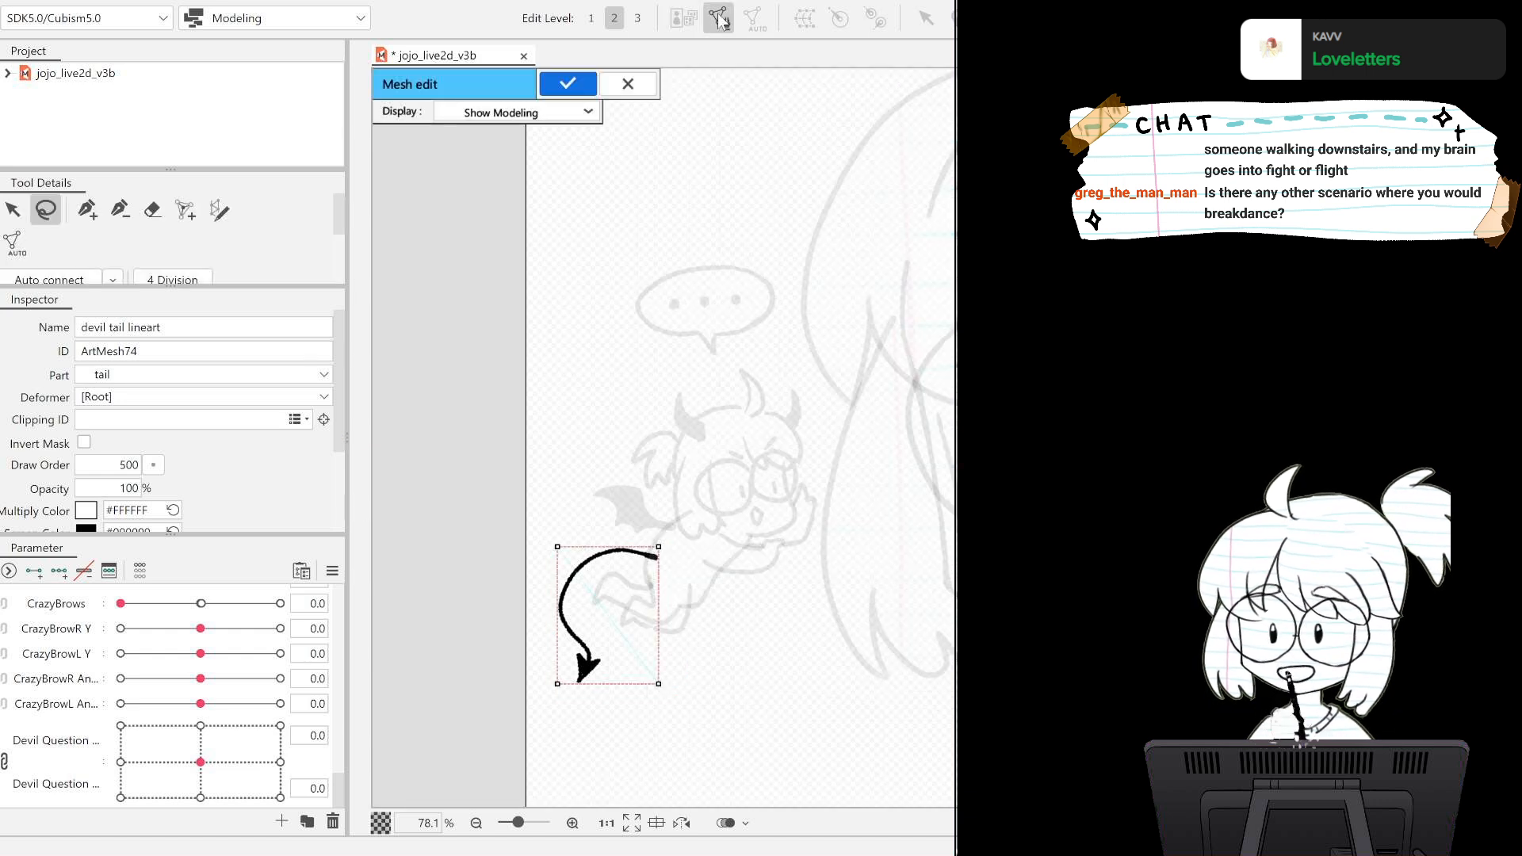
key("ctrl+a")
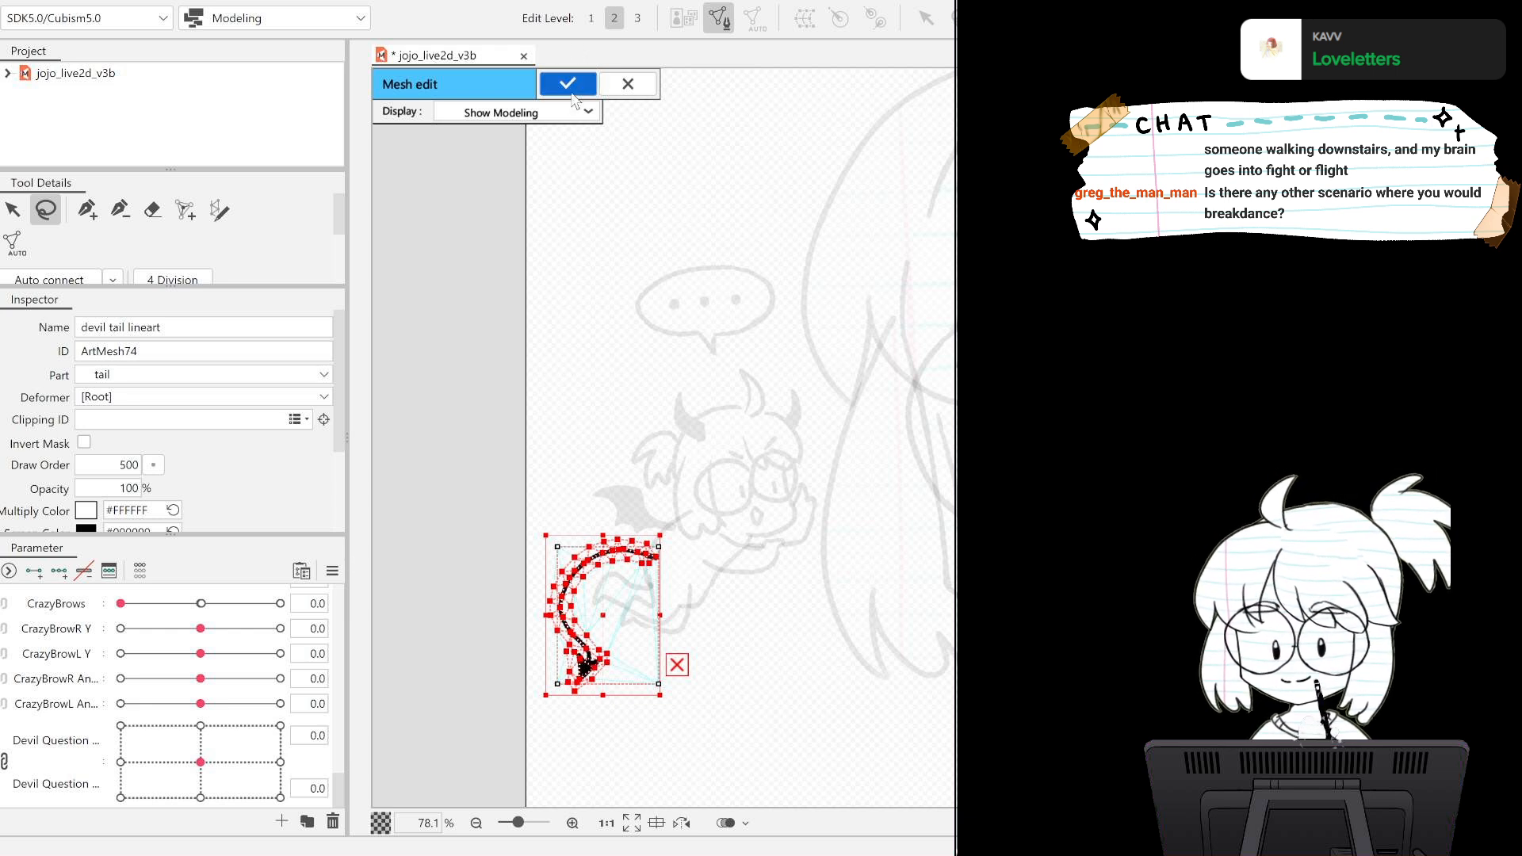
left_click(567, 83)
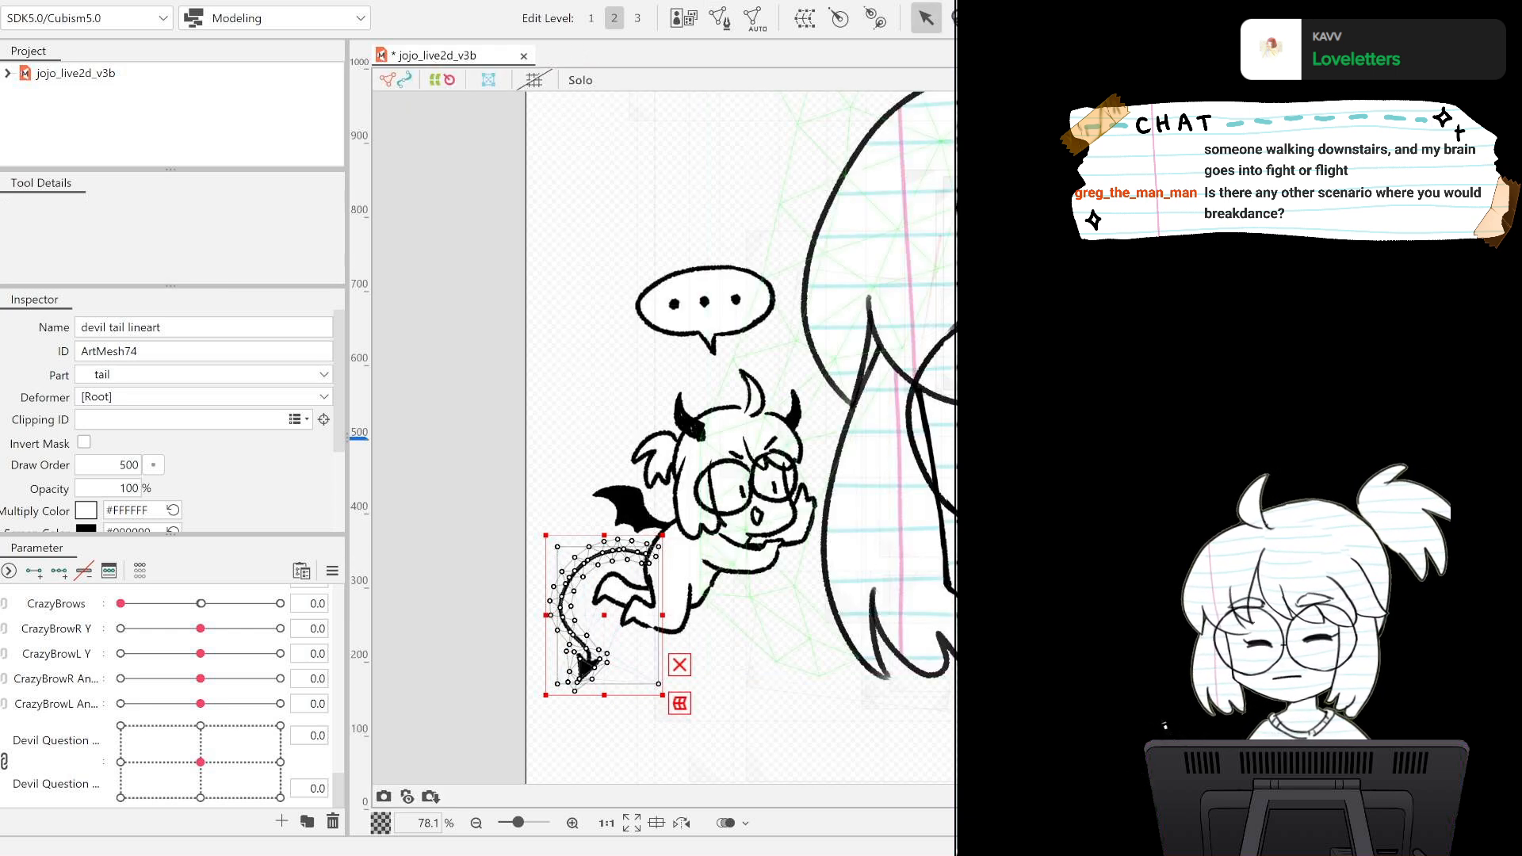
Examine the meshes of the devil's tail and wing by selecting their overlapping white and lineart layers.
left_click(568, 590)
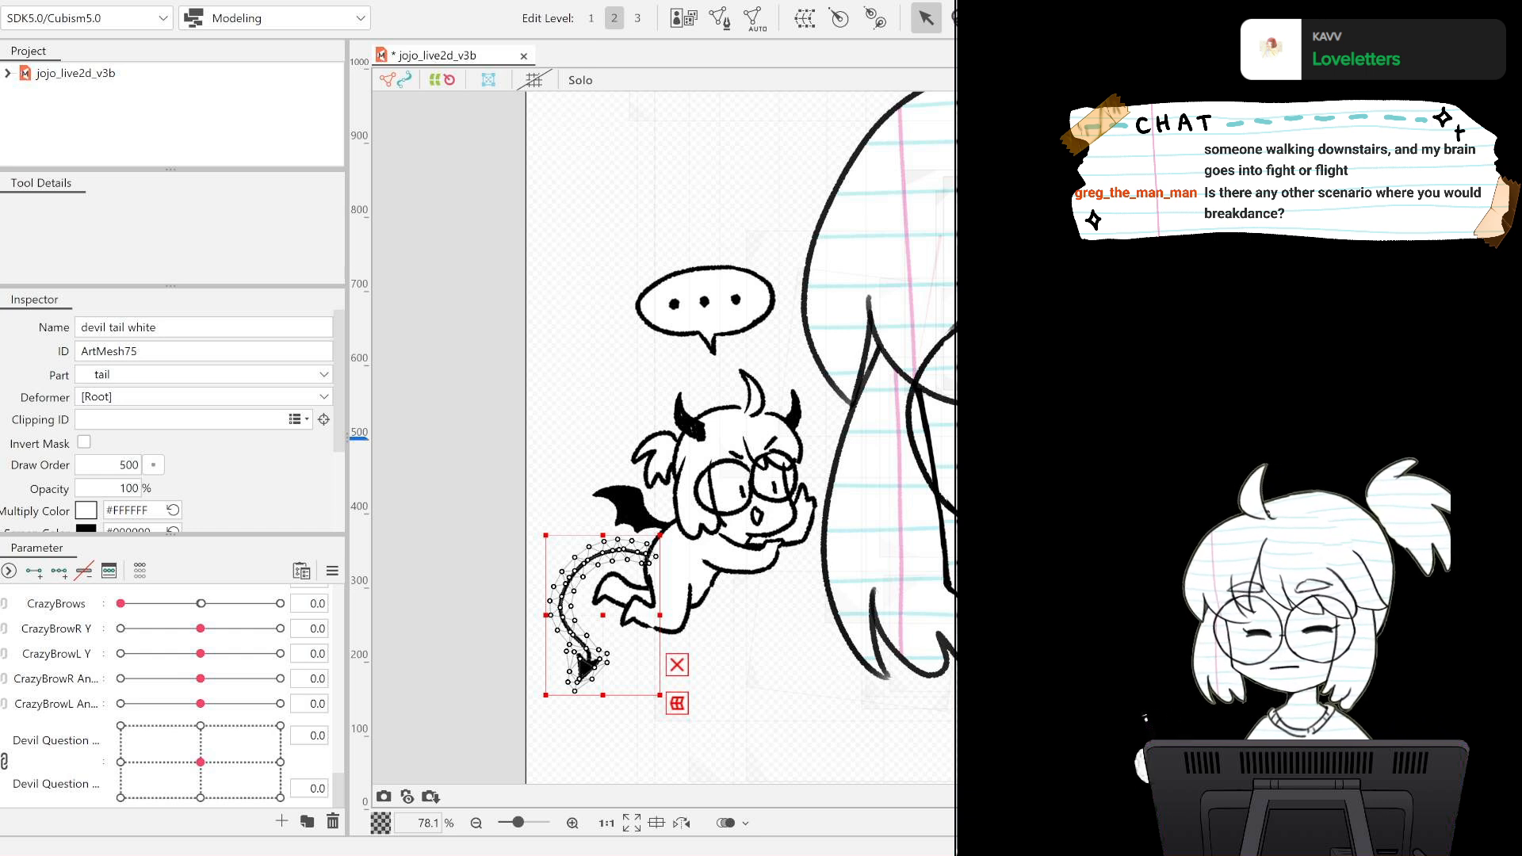
left_click(585, 668)
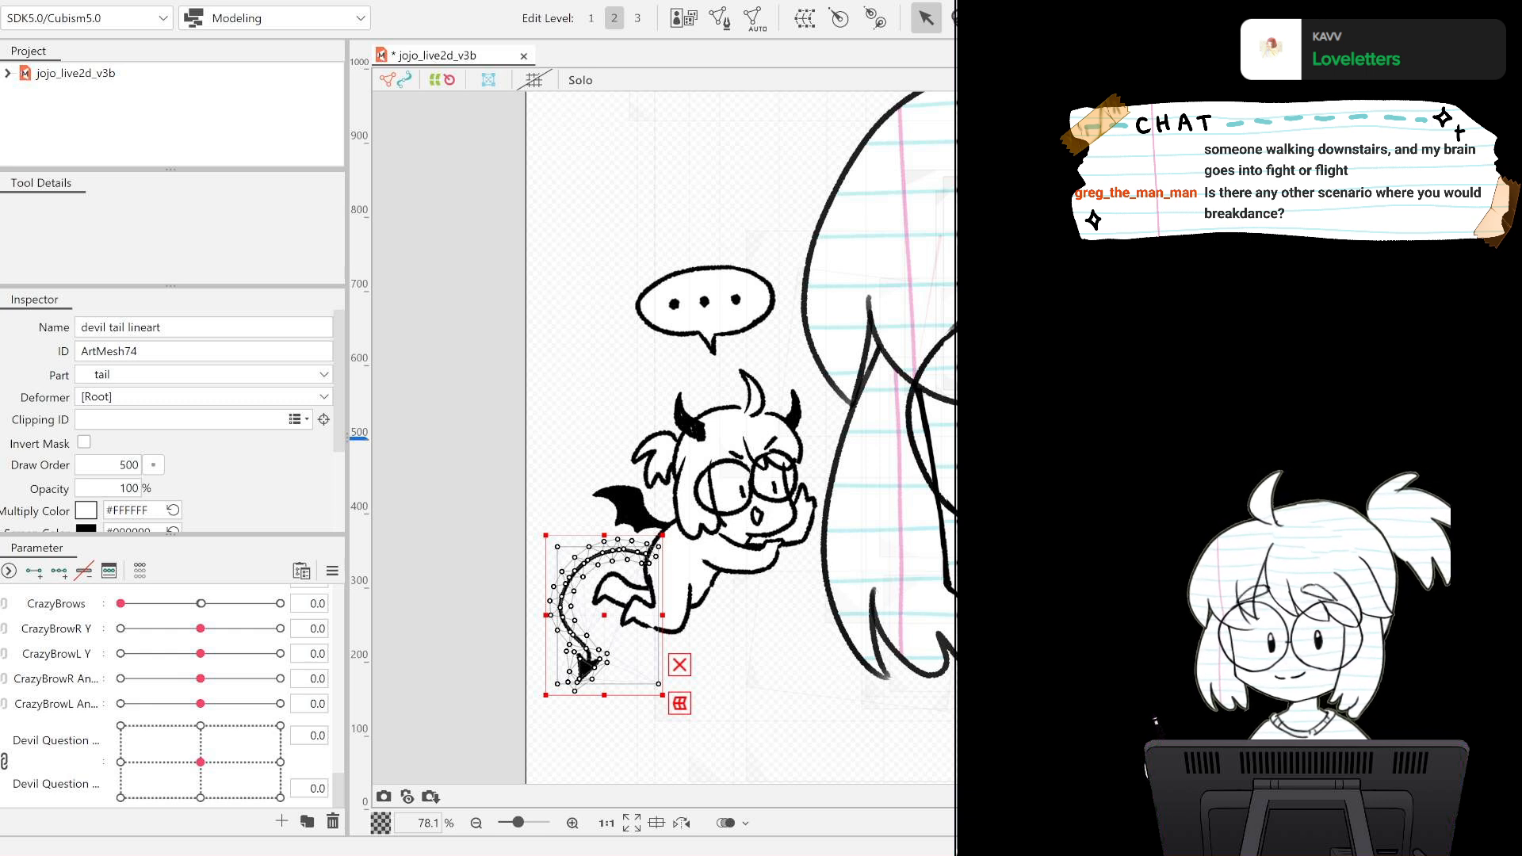
left_click(585, 668)
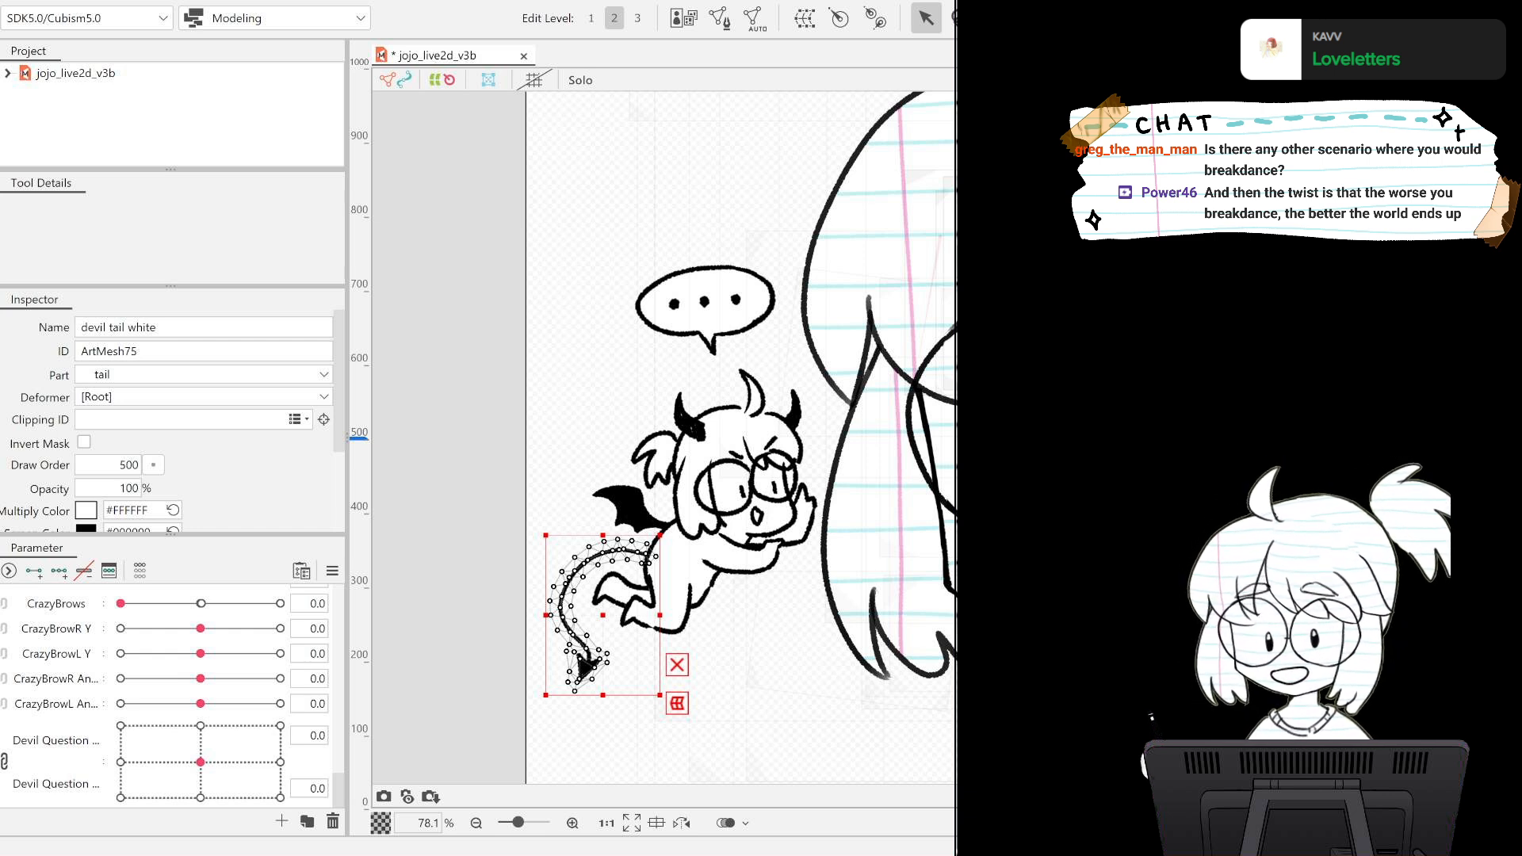
left_click(585, 668)
left_click(631, 508)
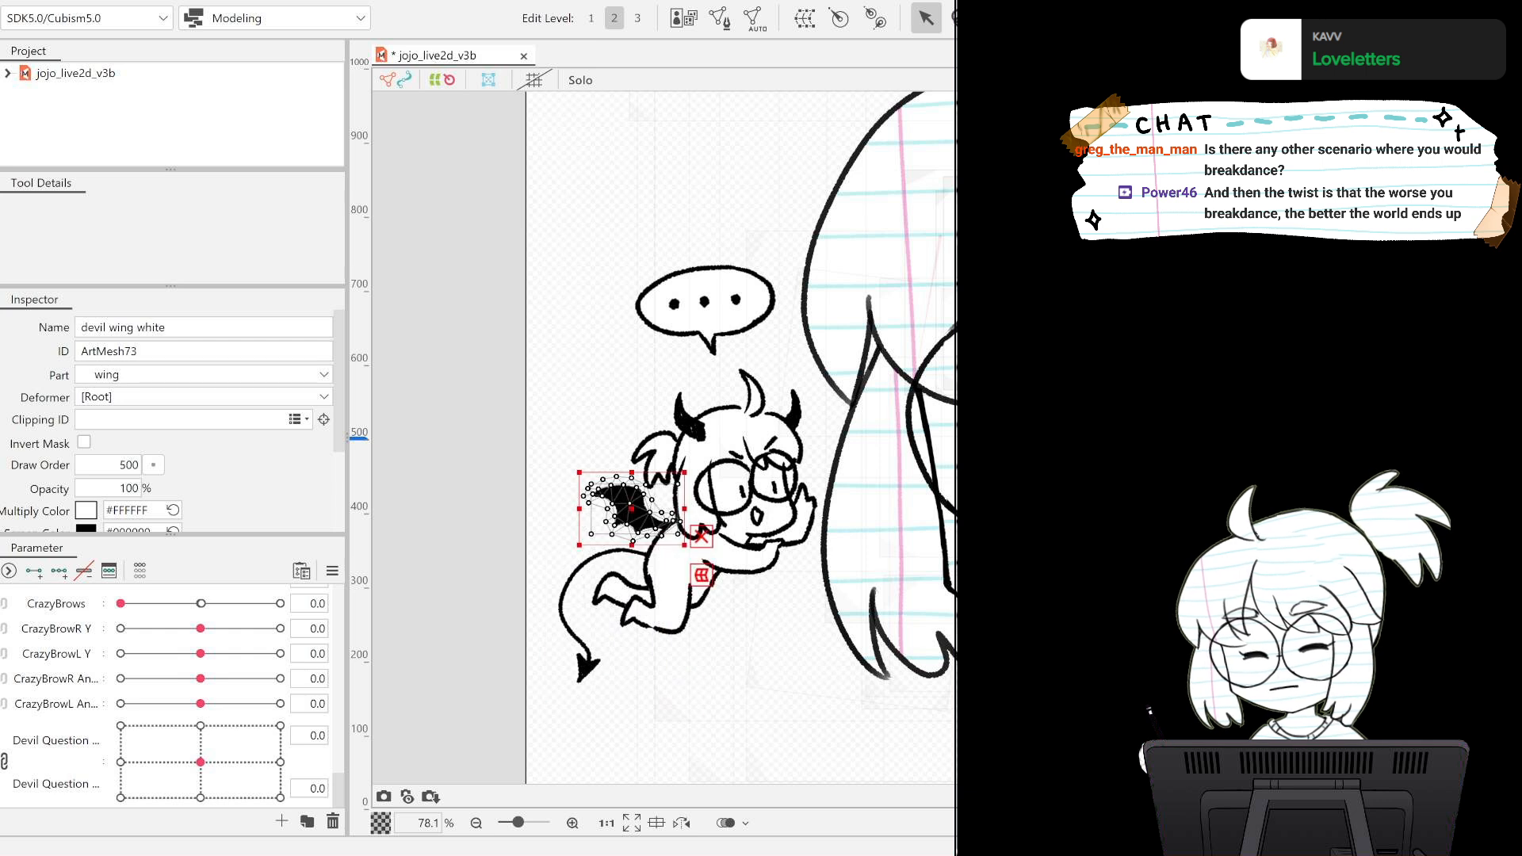
left_click(631, 508)
left_click(631, 508)
left_click(631, 508)
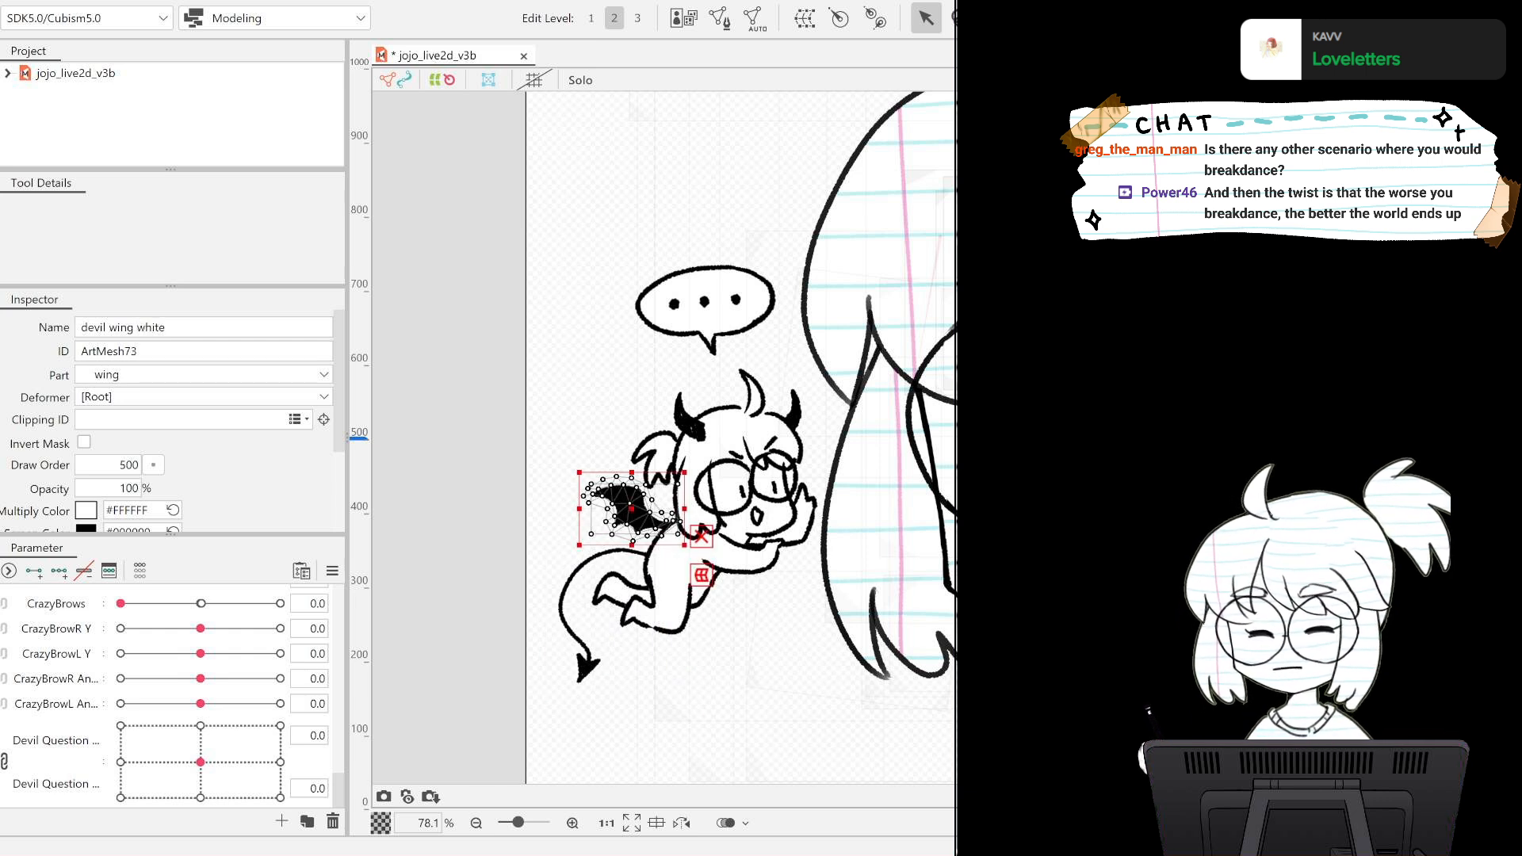
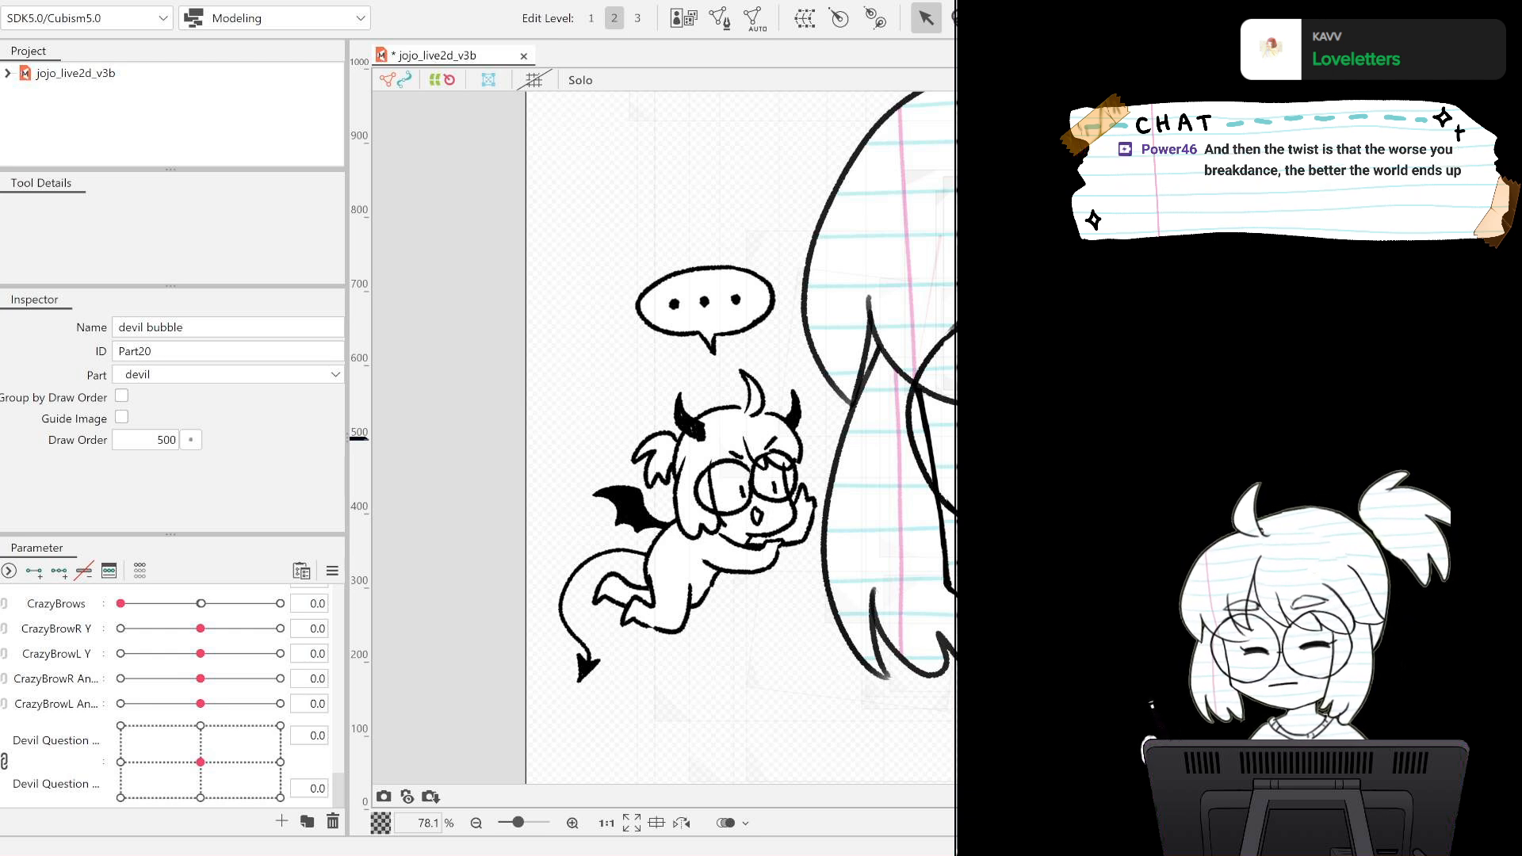
left_click(718, 440)
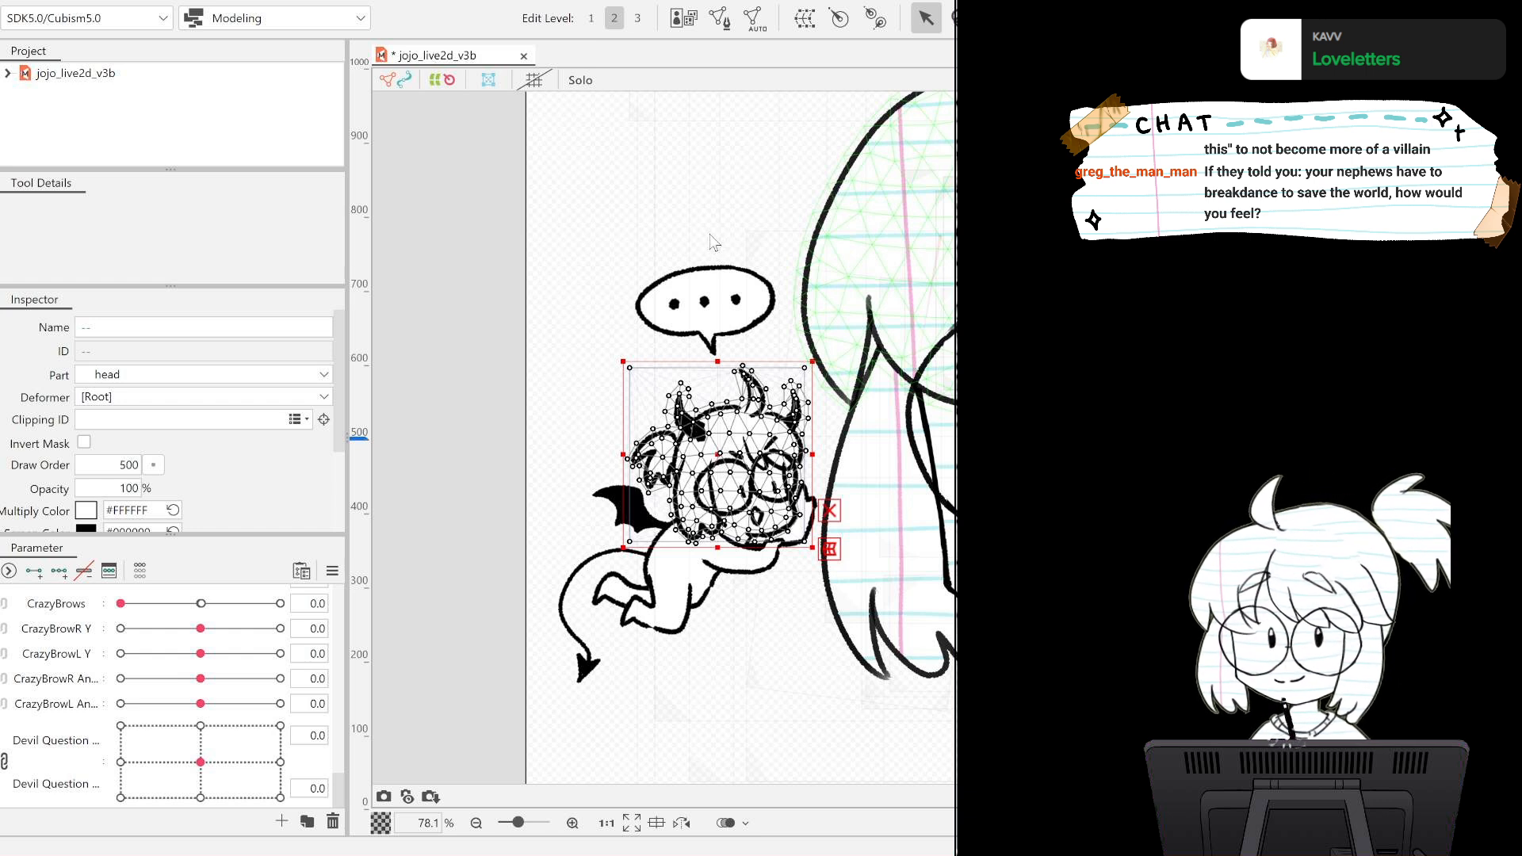
left_click(734, 596)
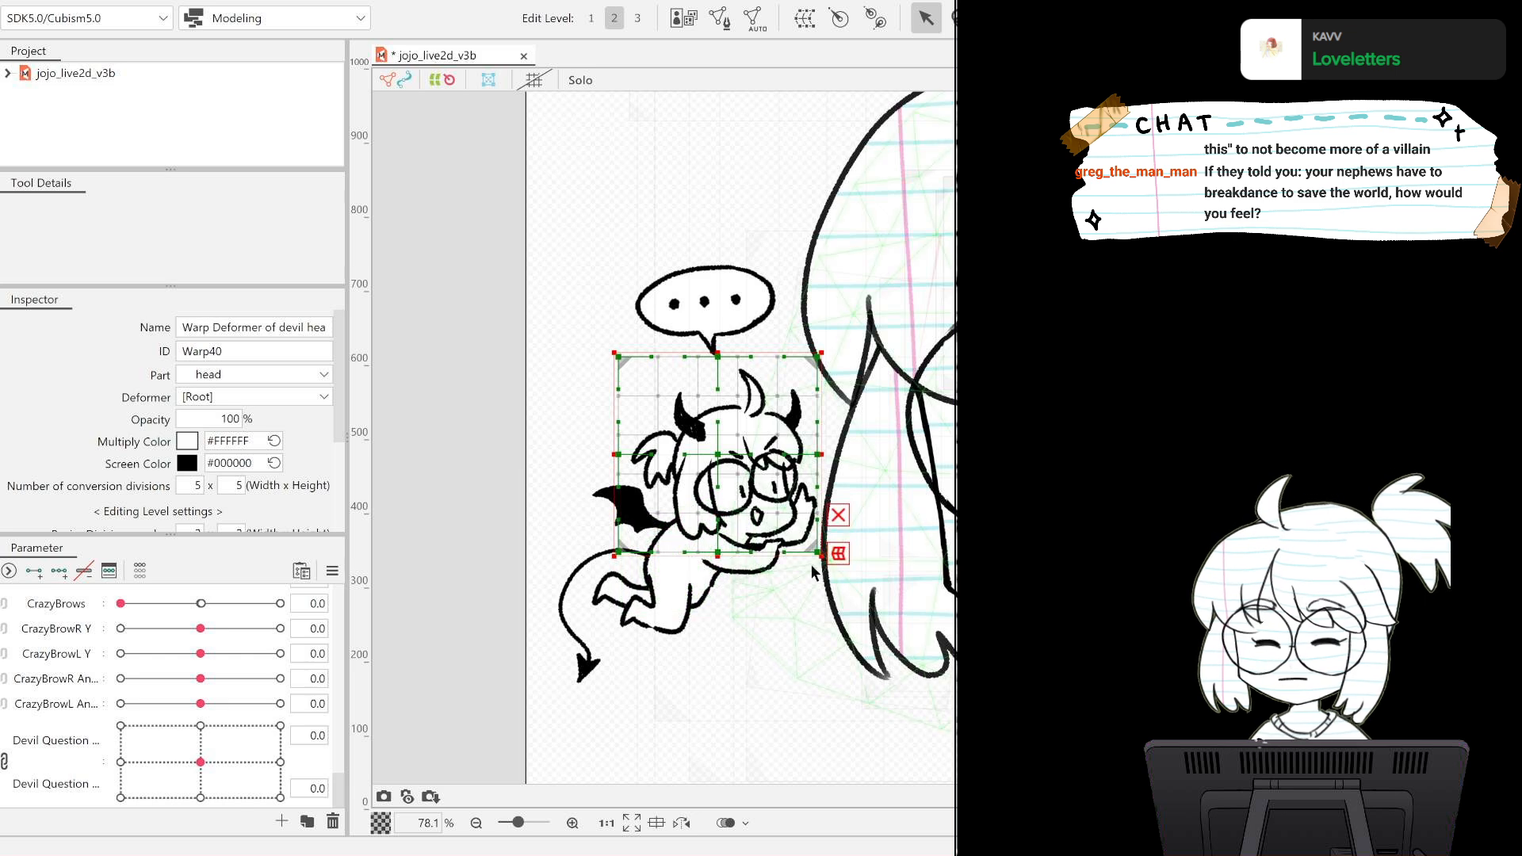
left_click_drag(820, 555, 839, 581)
key("ctrl+z")
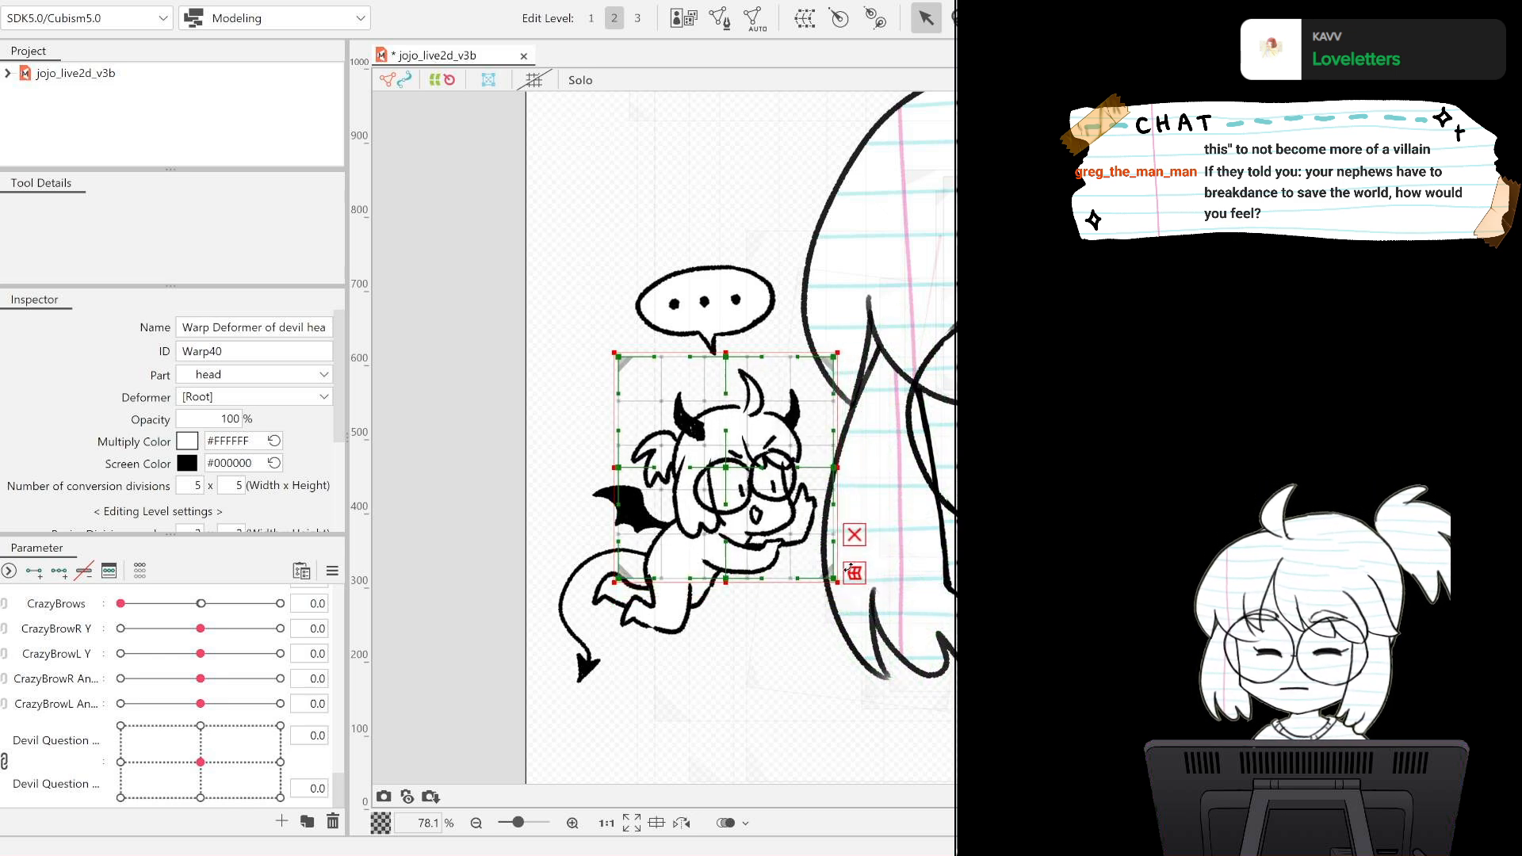
mouse_move(844, 568)
left_mouse_down()
mouse_move(845, 588)
mouse_move(826, 565)
mouse_move(838, 583)
left_mouse_up()
key("ctrl+z")
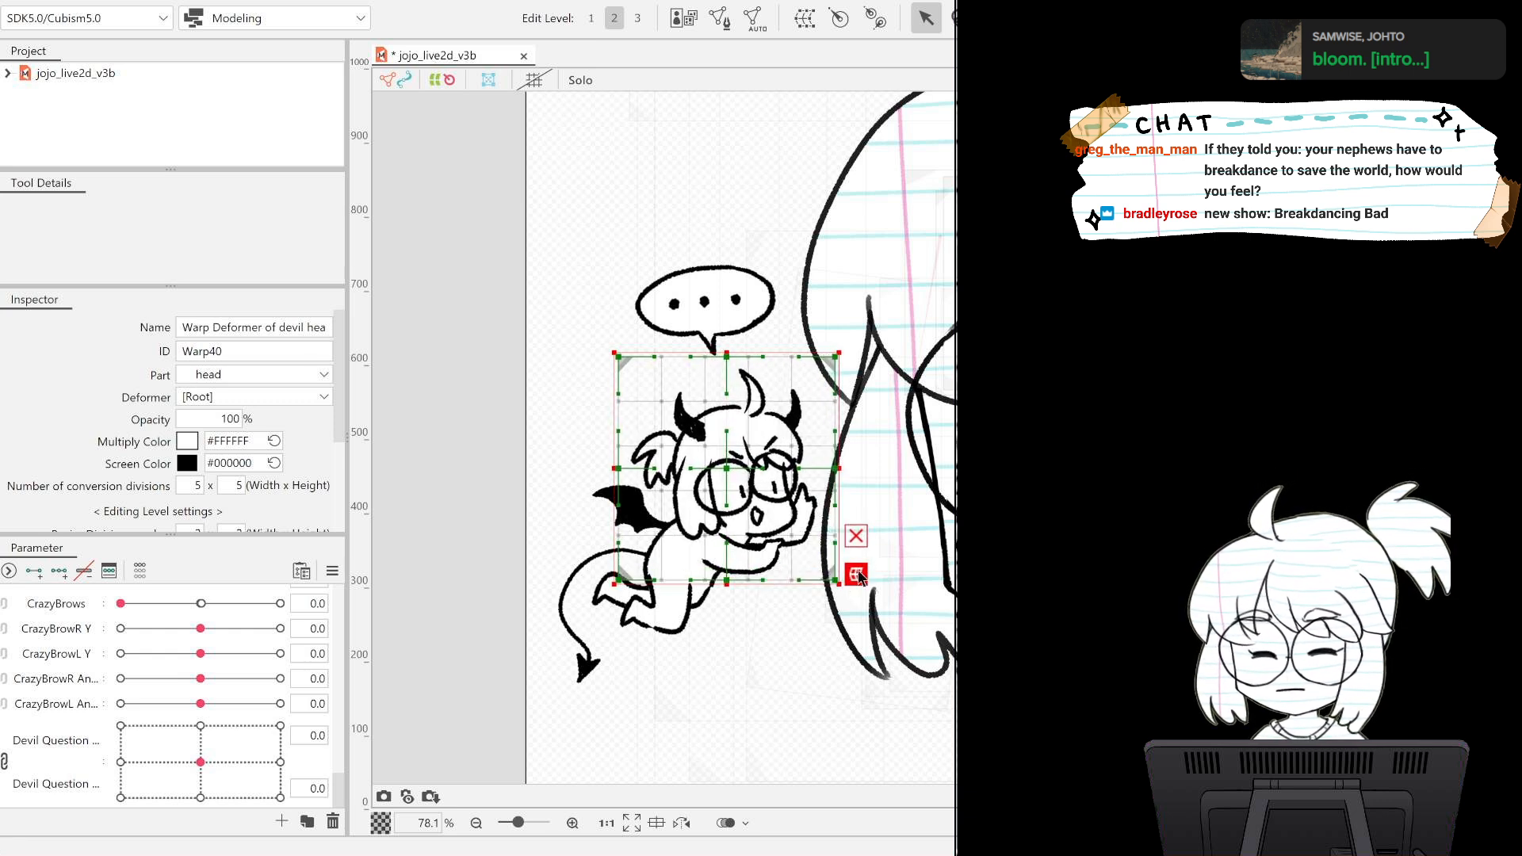
left_click(856, 574)
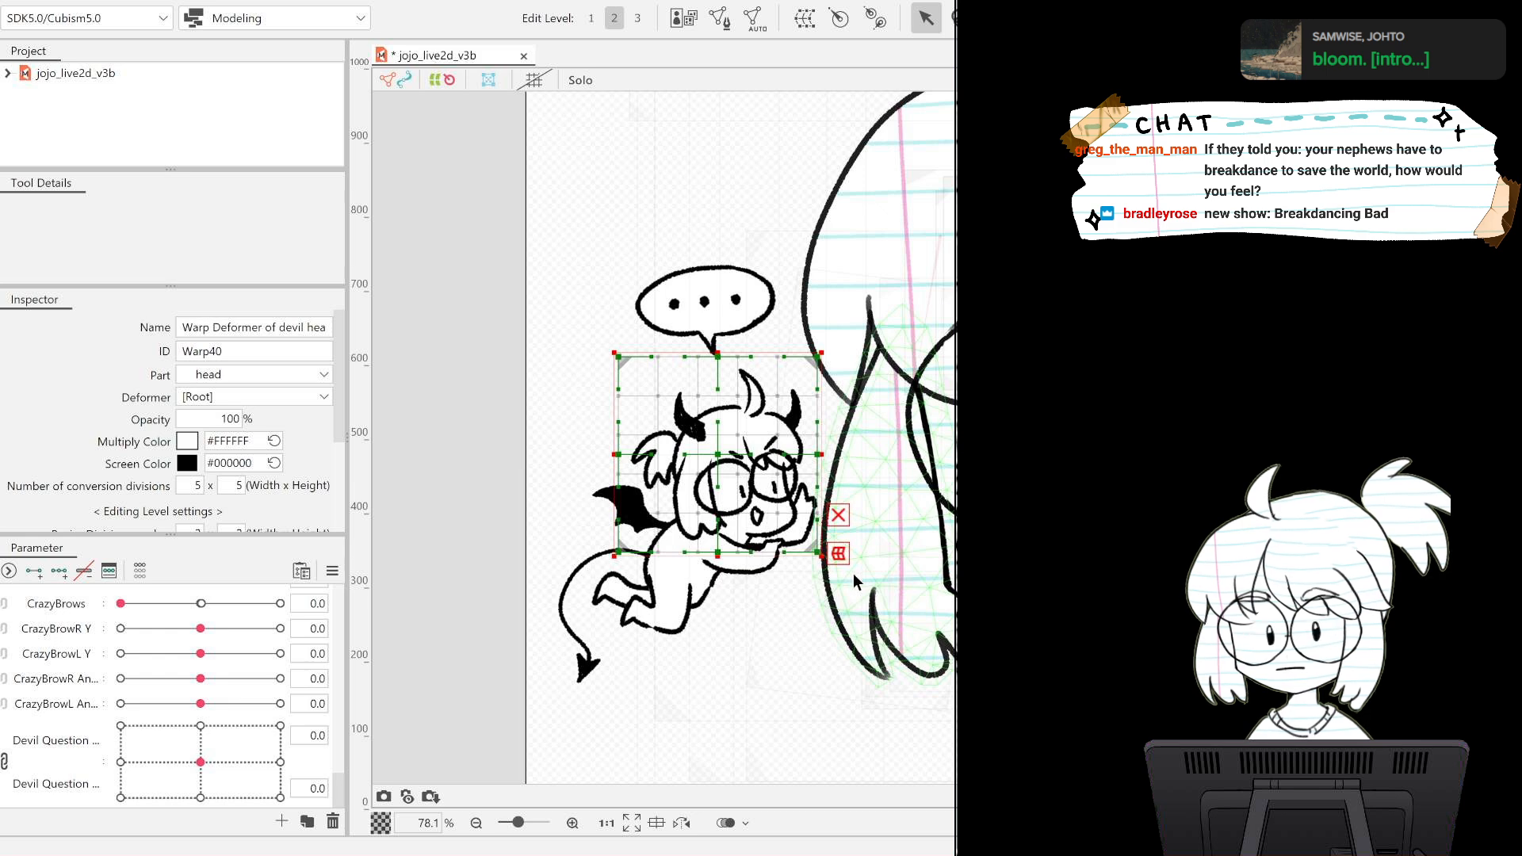
left_click(832, 574)
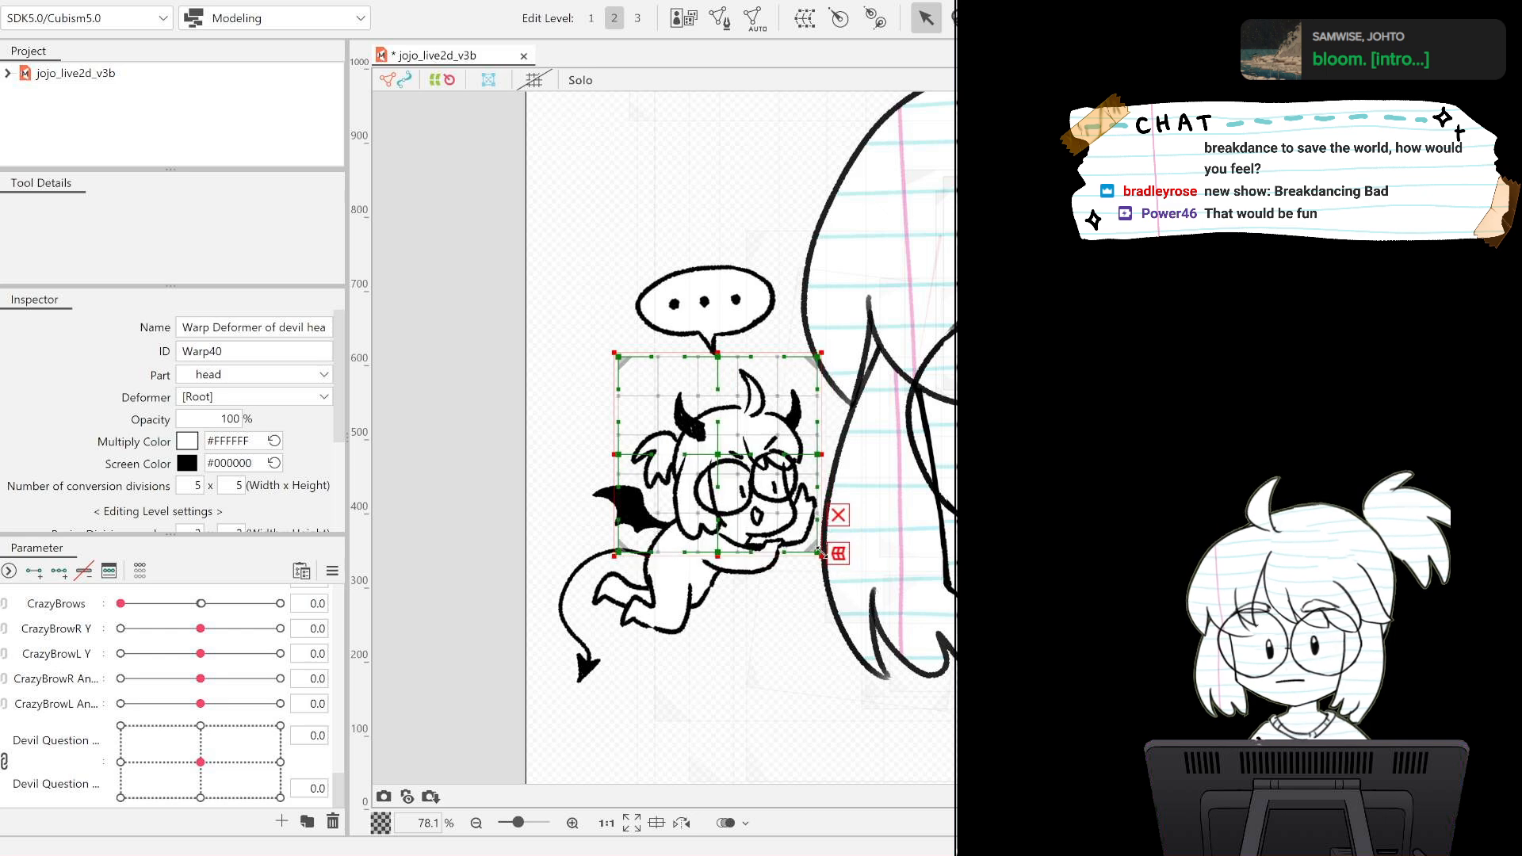
left_click_drag(819, 555, 852, 590)
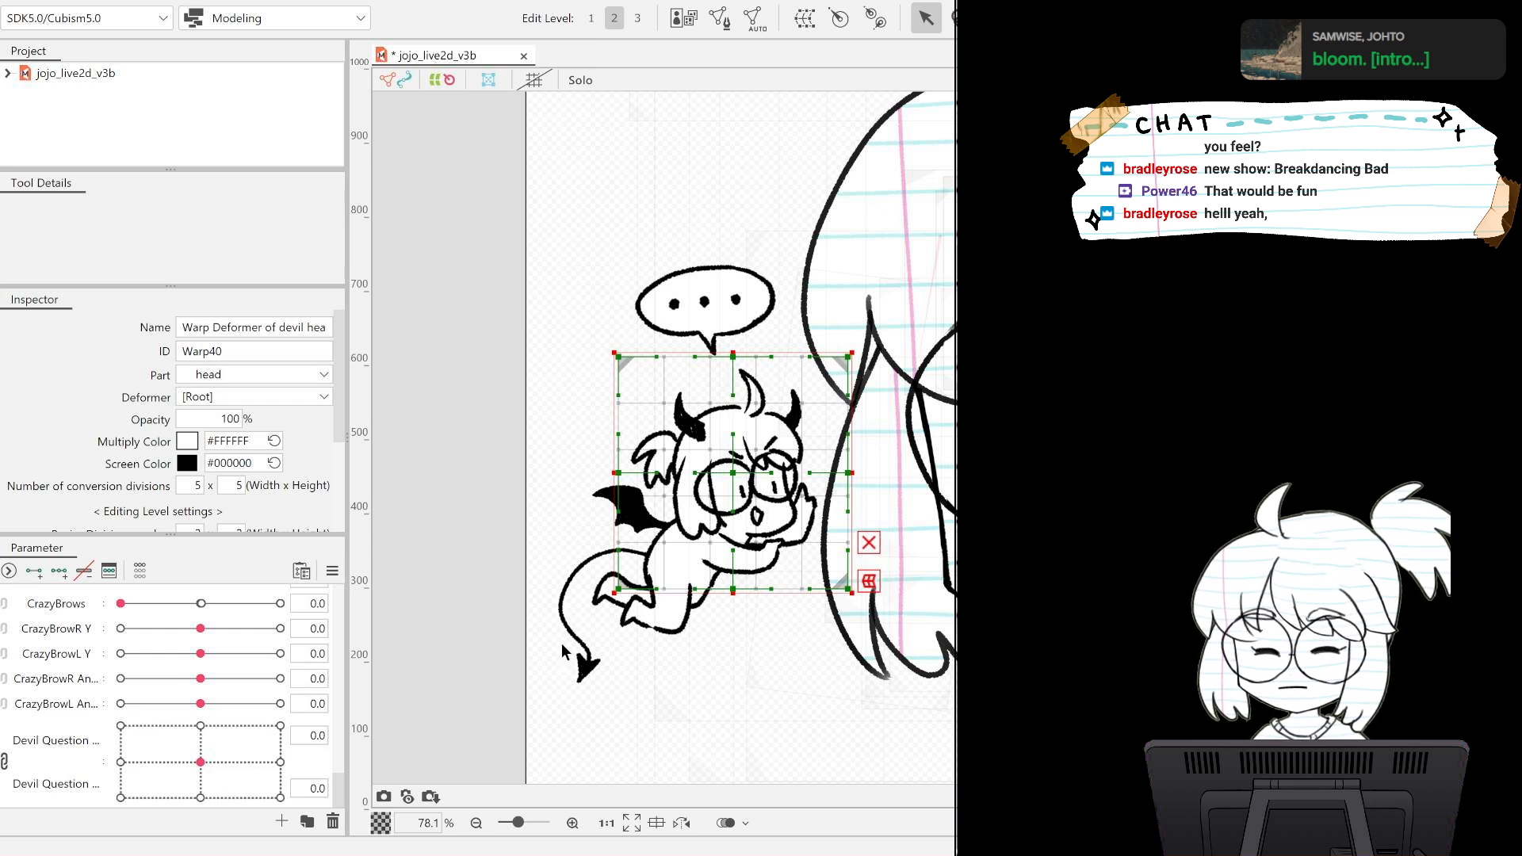
key("ctrl+z")
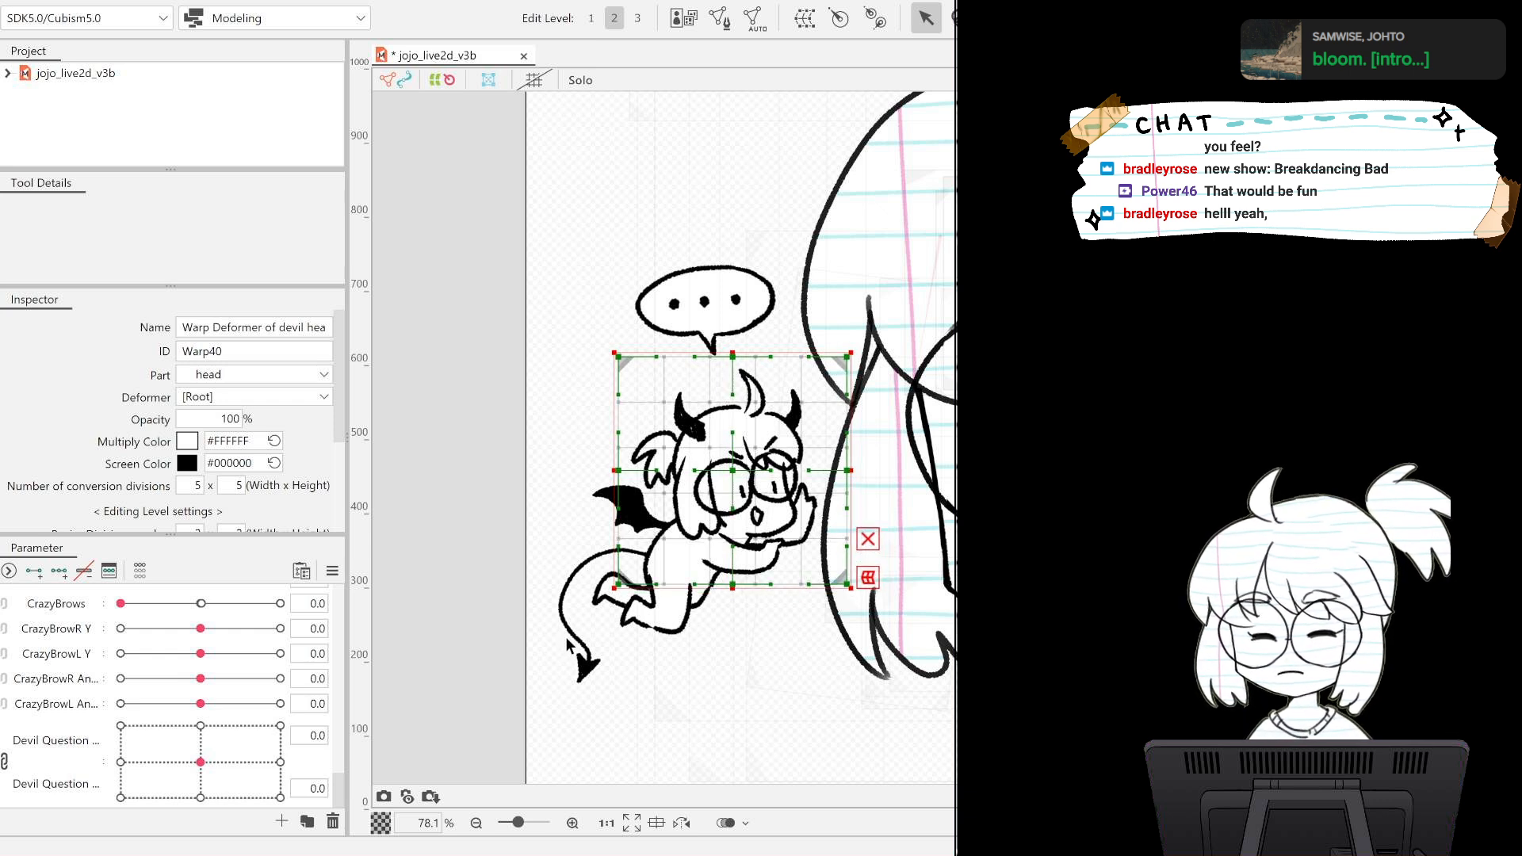
key("ctrl+z")
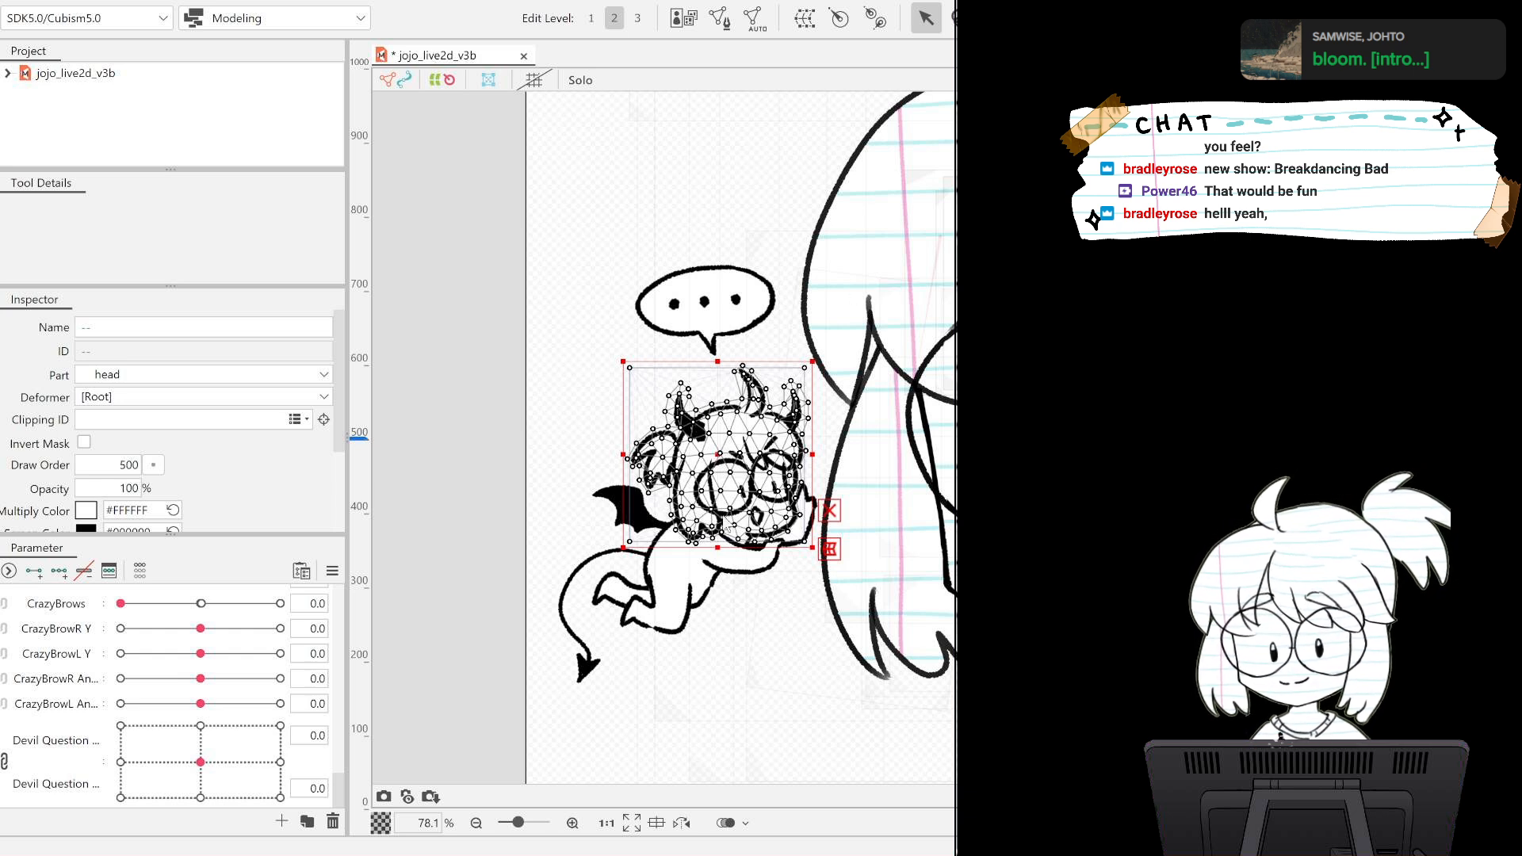
Create a rotation deformer named devil head Rotation for the devil head's fill and lineart, with its pivot at the chin.
left_click(726, 493)
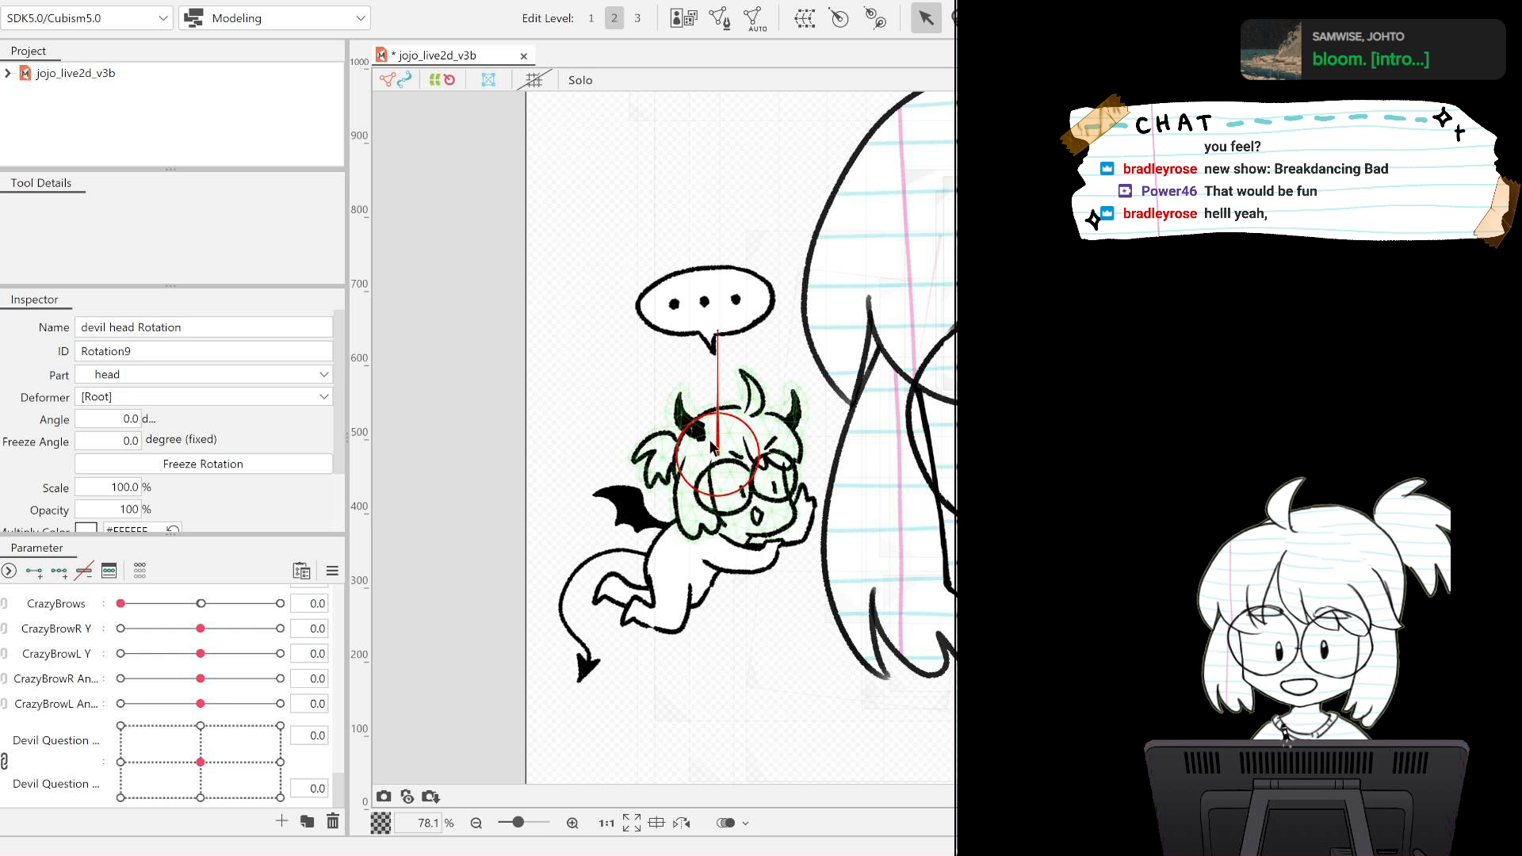
left_click_drag(718, 457, 735, 532)
key("ctrl+z")
key("ctrl+z")
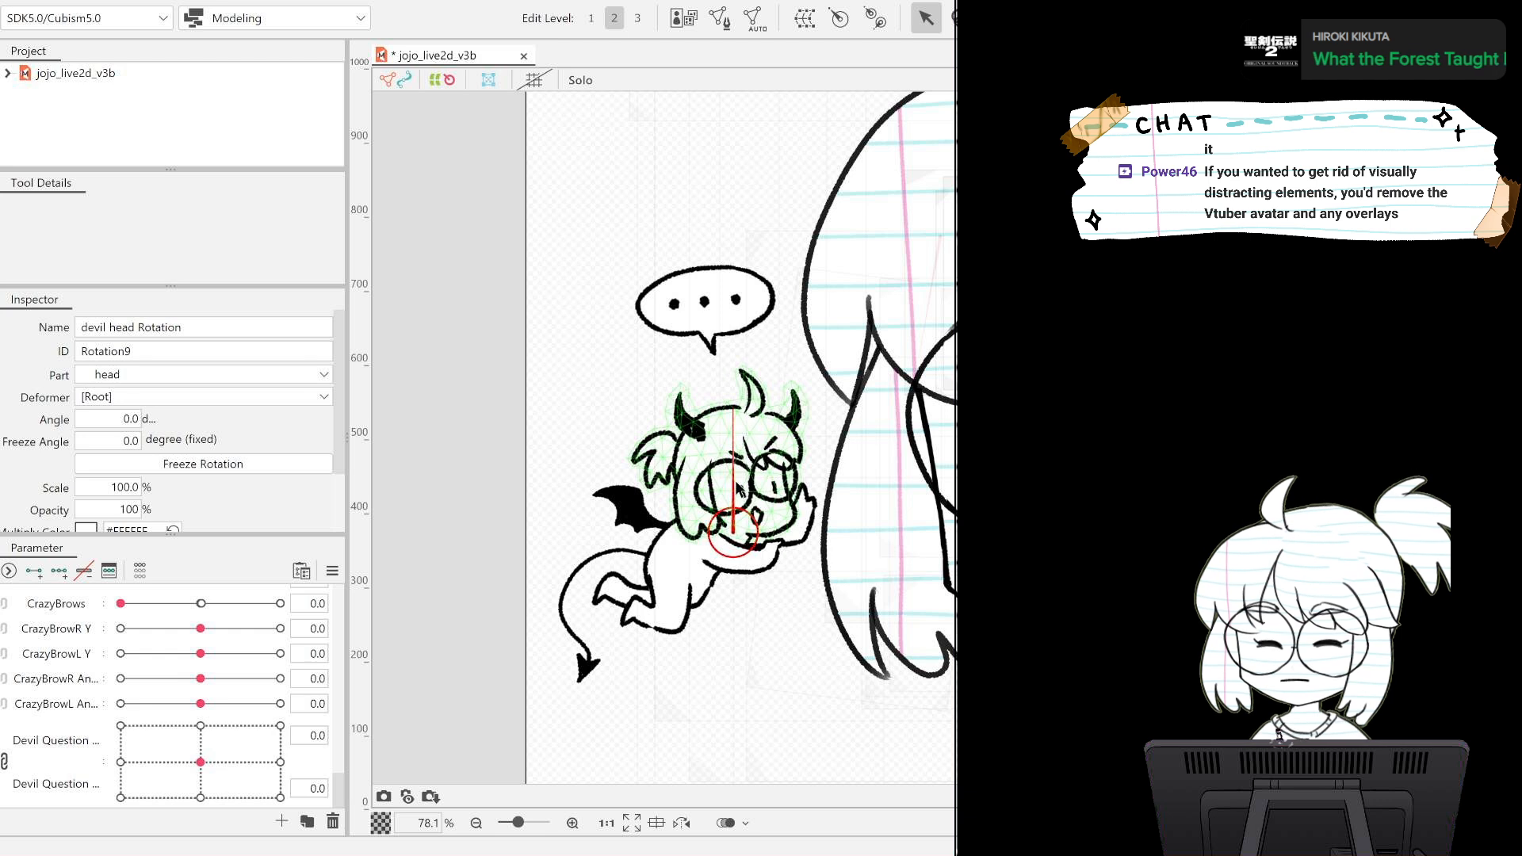
left_click(735, 441)
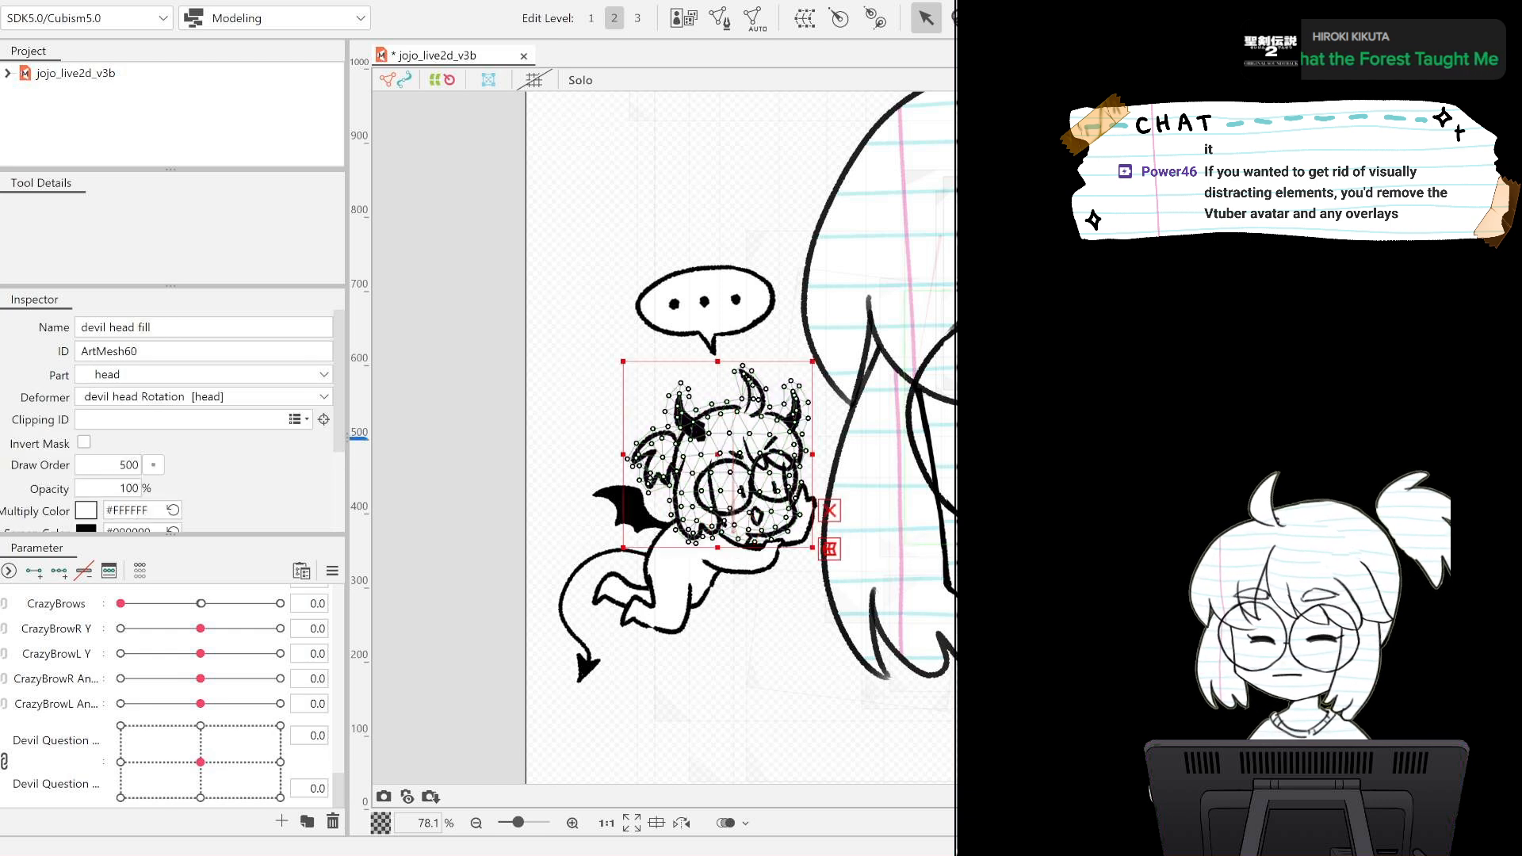
left_click(726, 439)
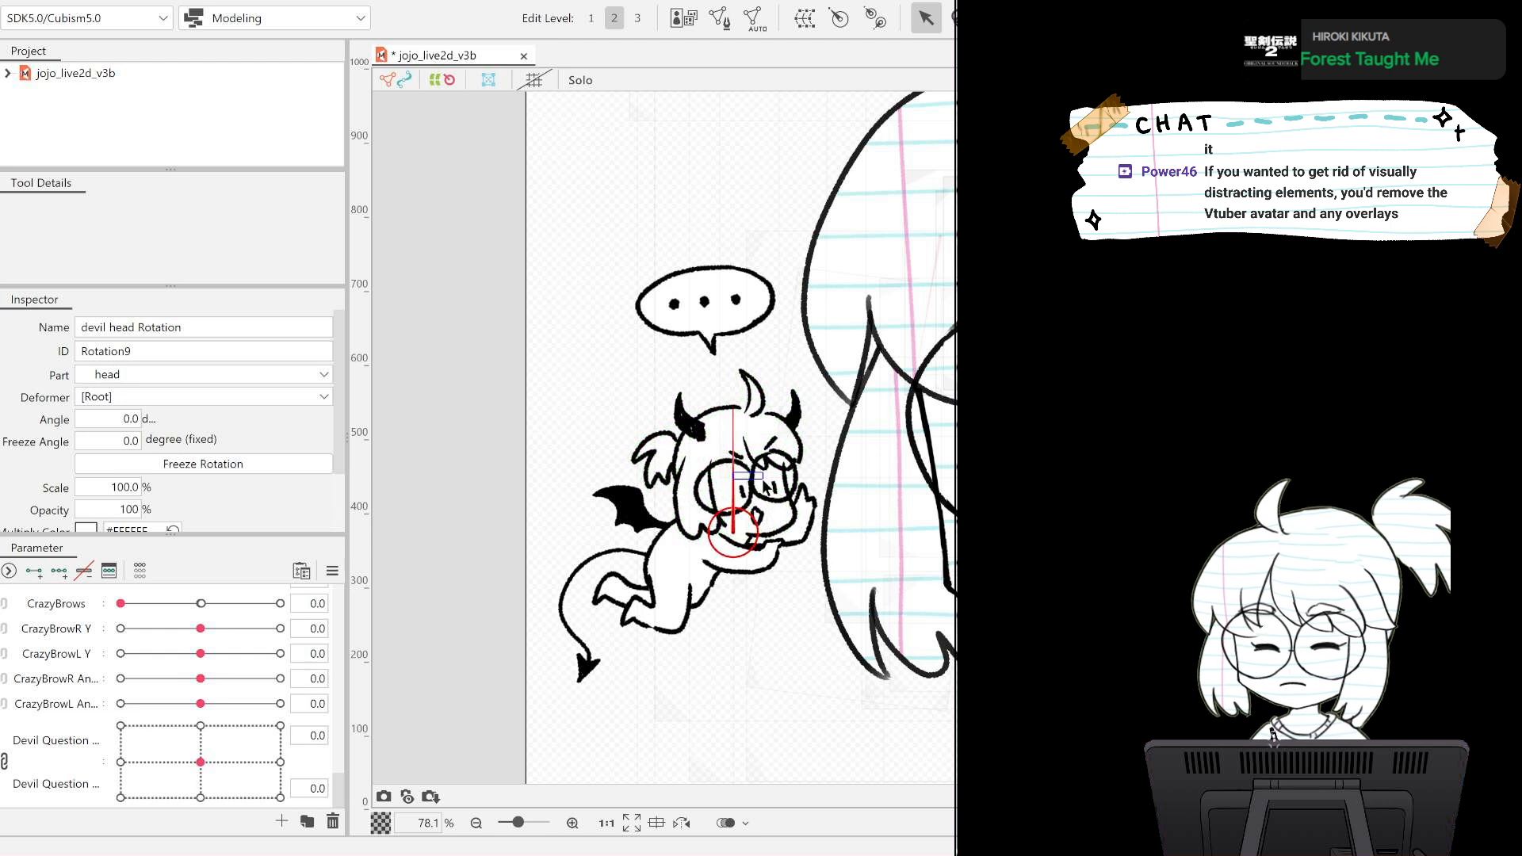
left_click(737, 508)
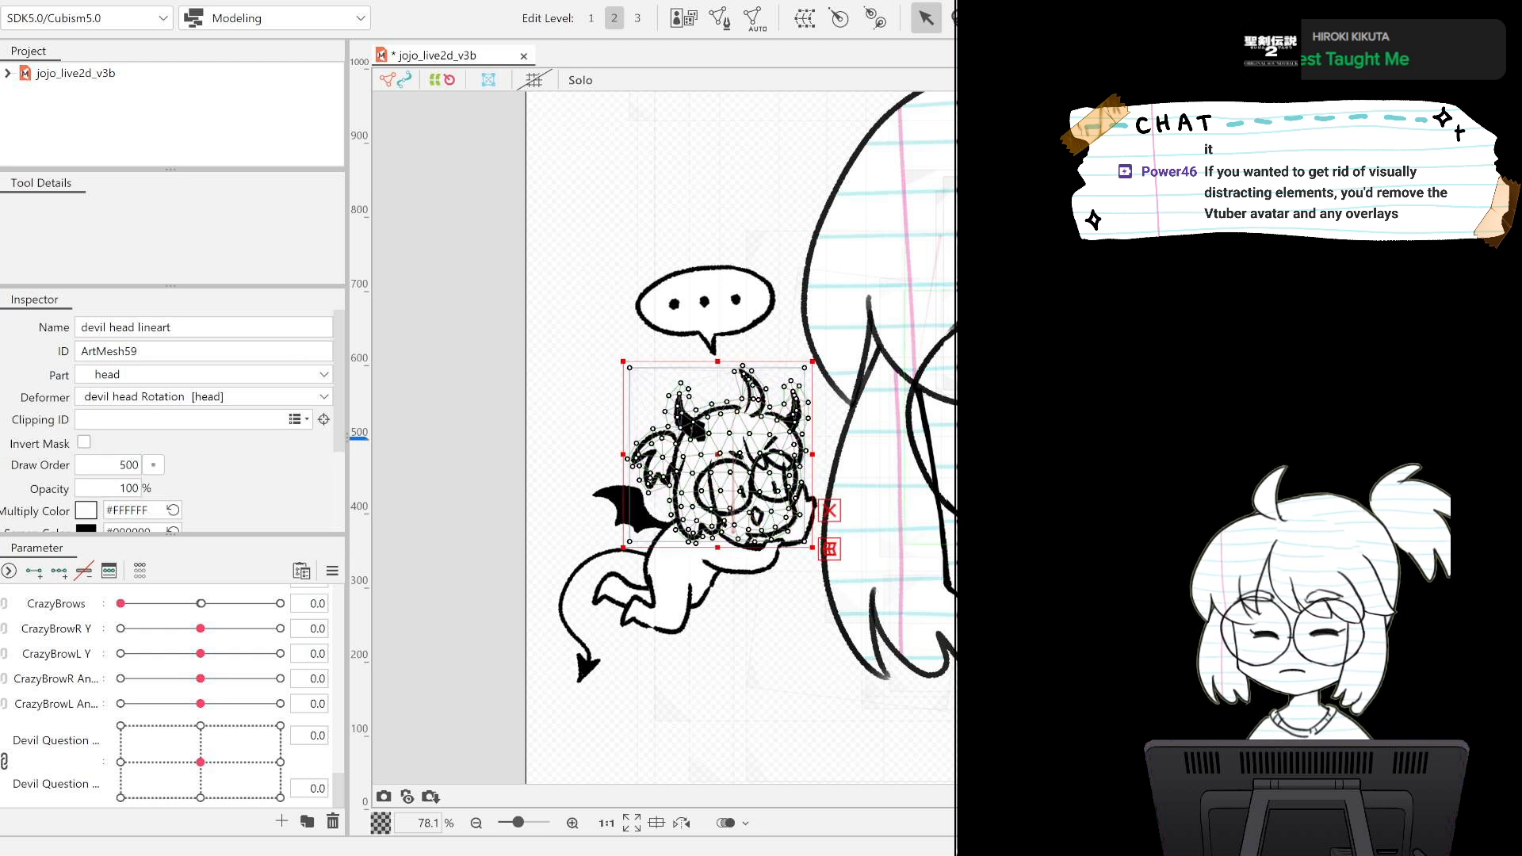
left_click(755, 481)
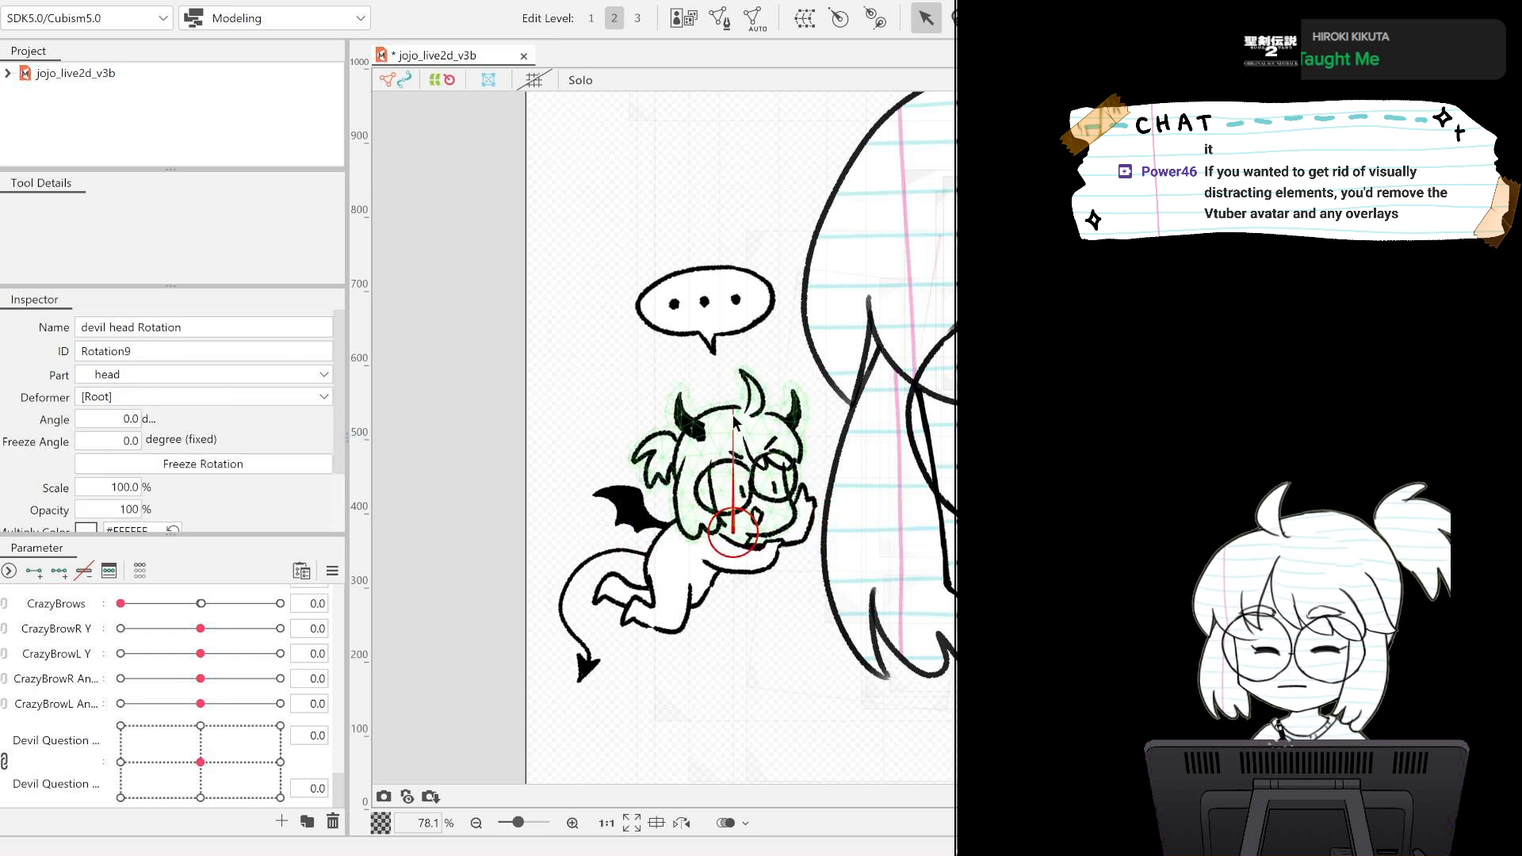
Try tilting the devil head by about 11.6 degrees around the chin pivot.
mouse_move(734, 421)
left_mouse_down()
mouse_move(718, 412)
mouse_move(735, 414)
left_mouse_up()
left_click_drag(754, 416, 755, 416)
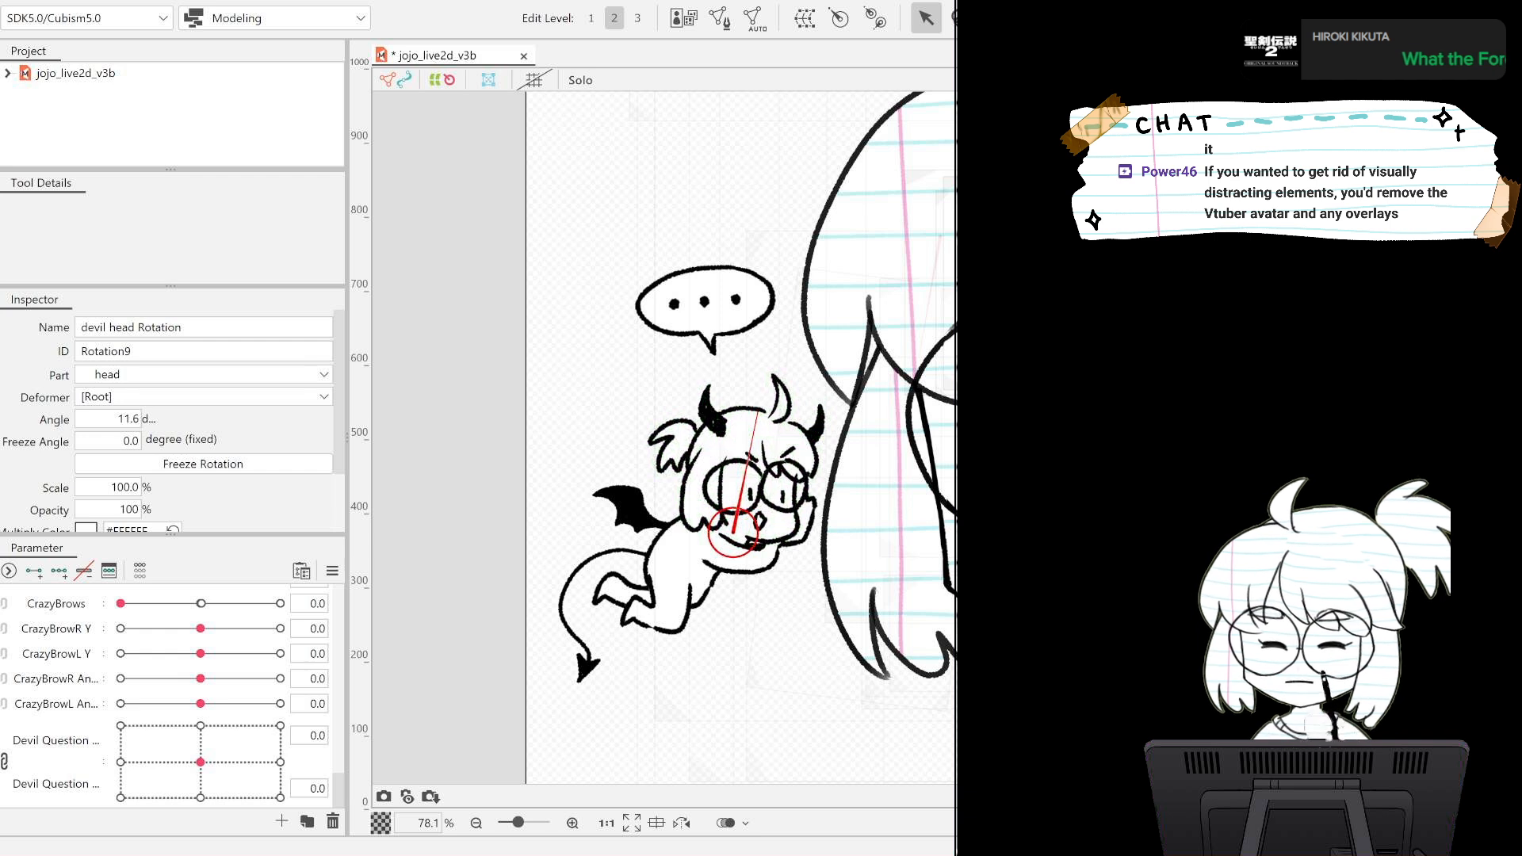
key("ctrl+z")
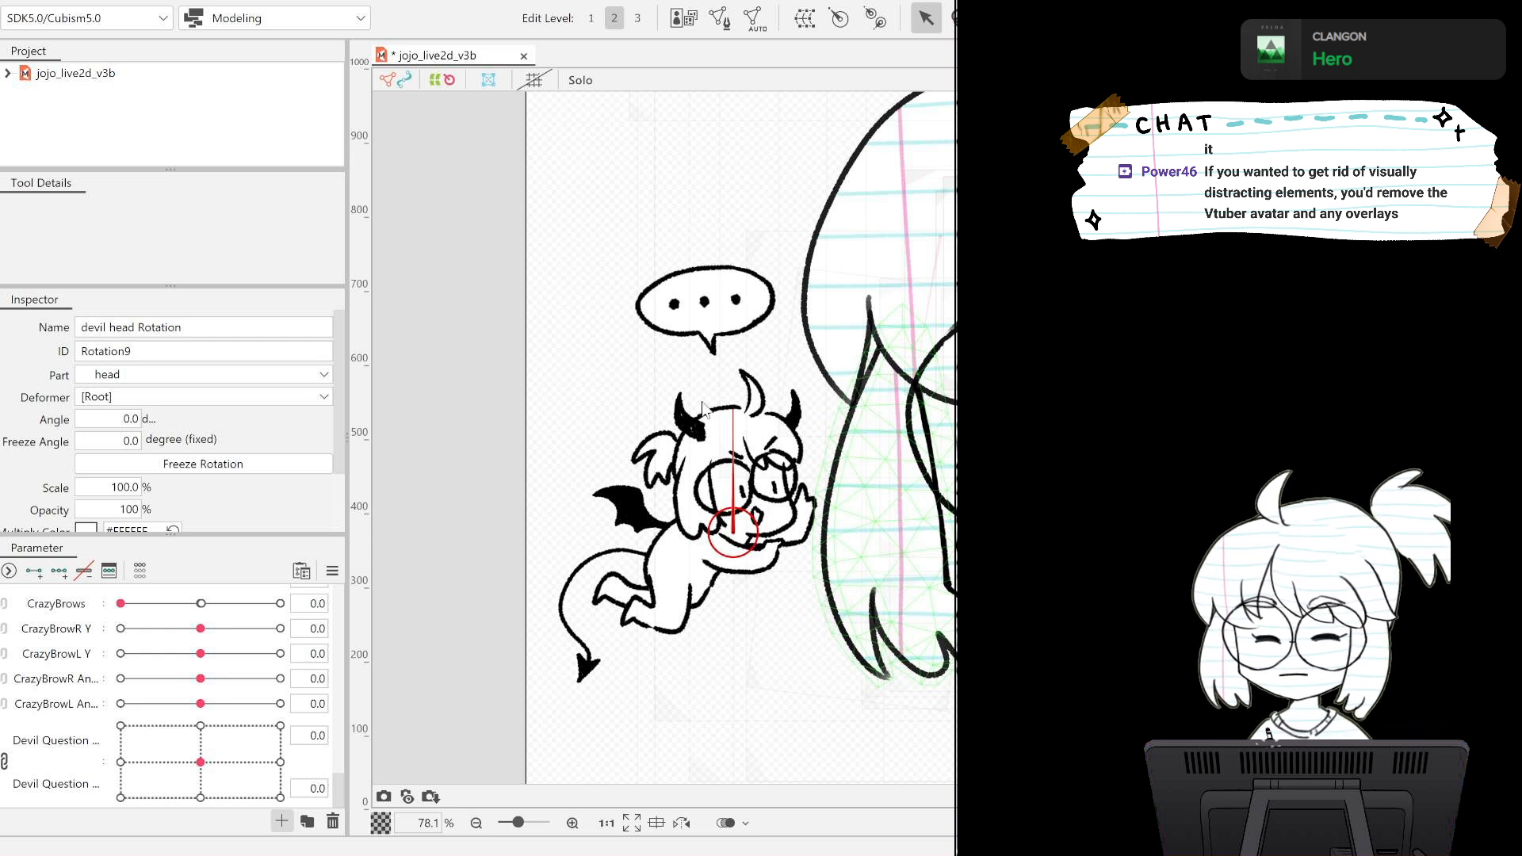
Create a devil head rotation parameter and add three keys on it for the devil head Rotation deformer.
left_click(648, 516)
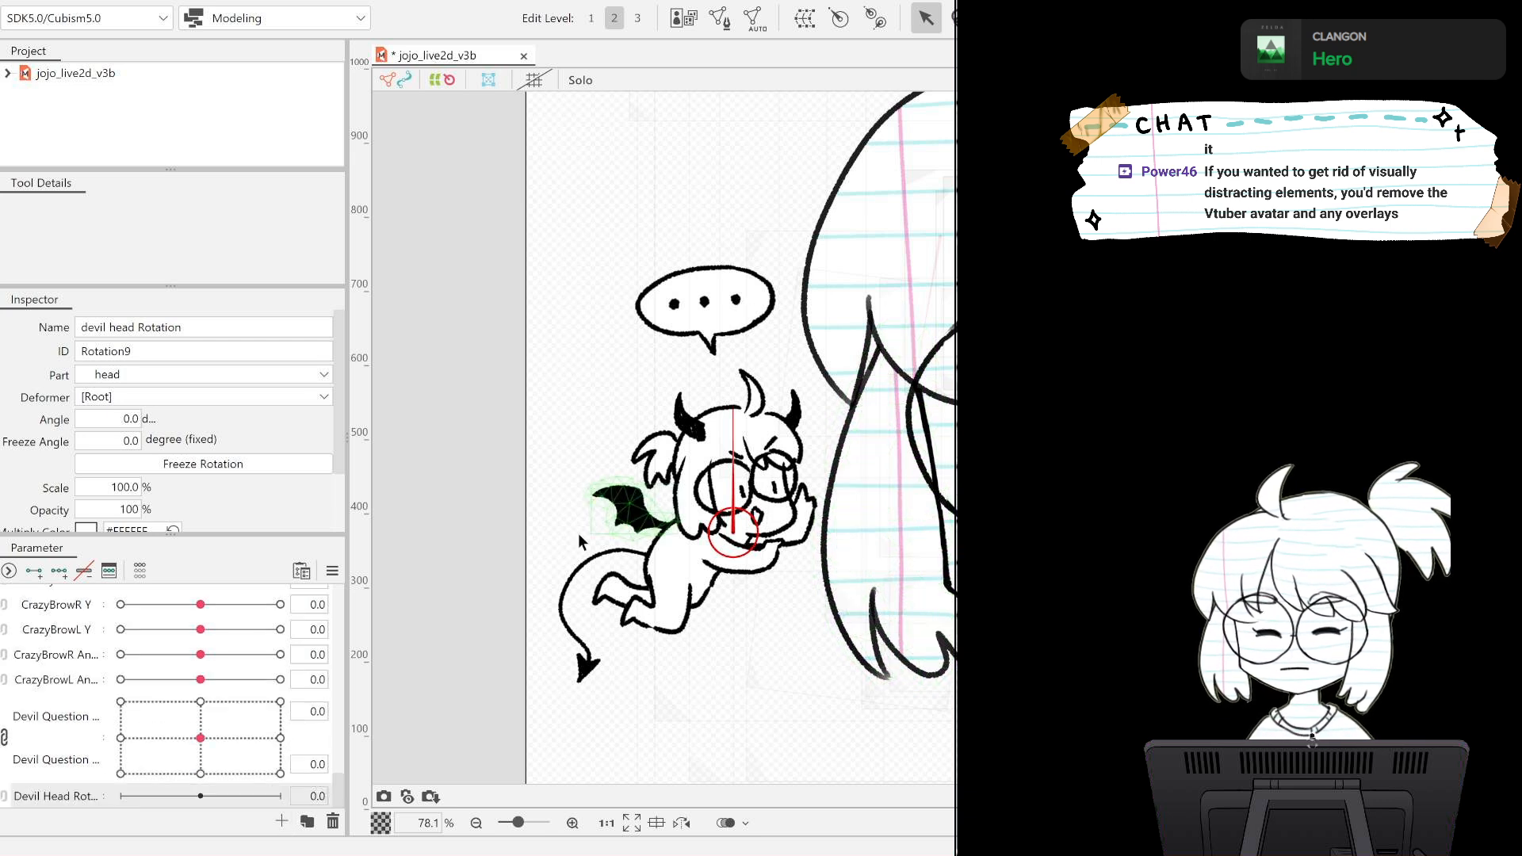
left_click(68, 795)
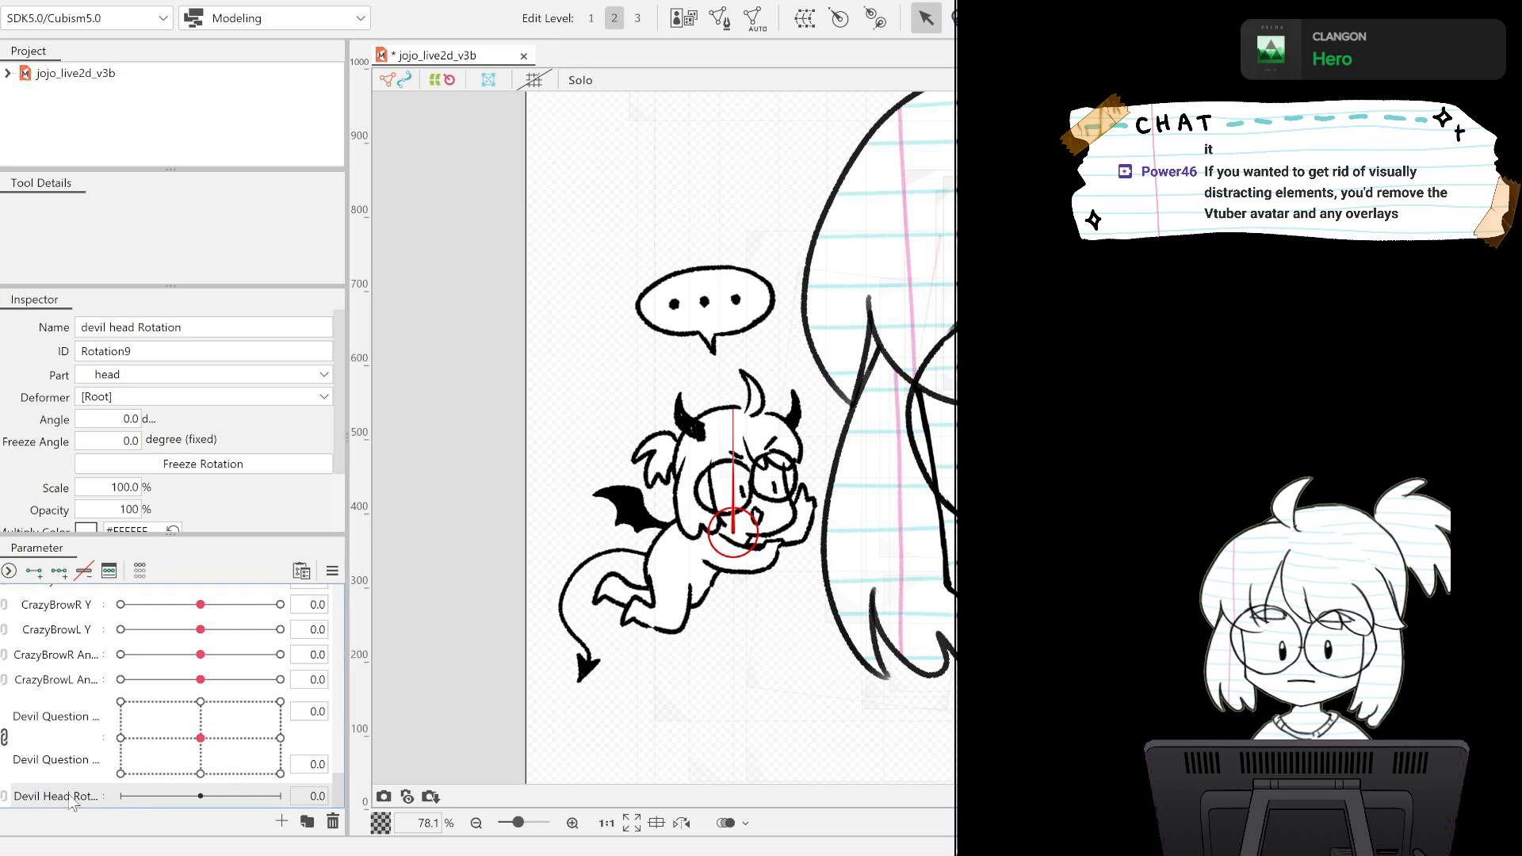
left_click(61, 570)
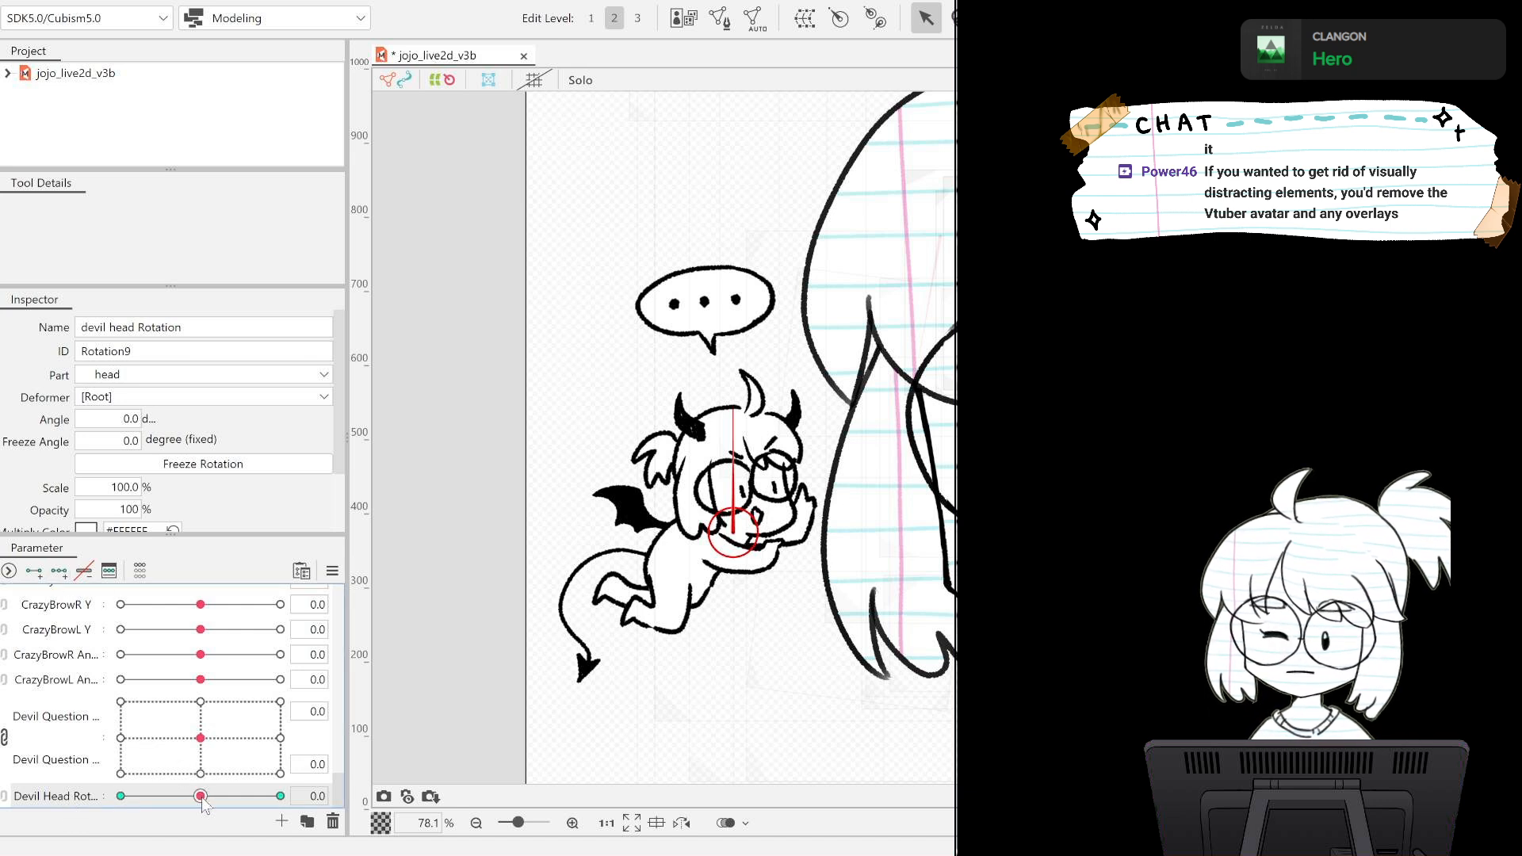
Tilt the devil head to -10 degrees at the rotation parameter's -1.0 key and about 12 degrees at 1.0, and return the parameter to 0.
left_click_drag(202, 797, 111, 799)
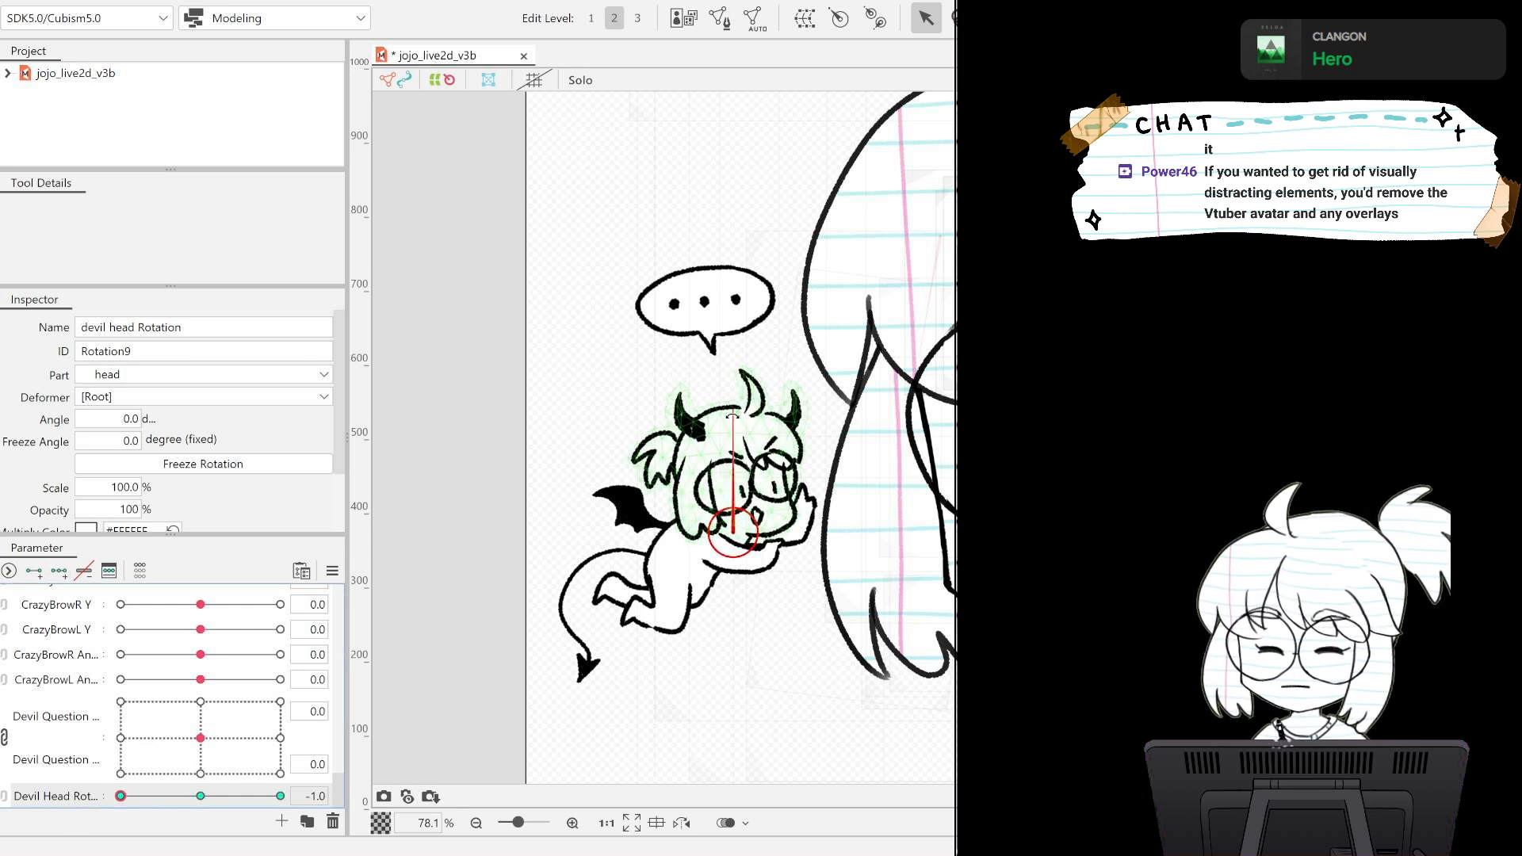
left_click_drag(732, 415, 712, 411)
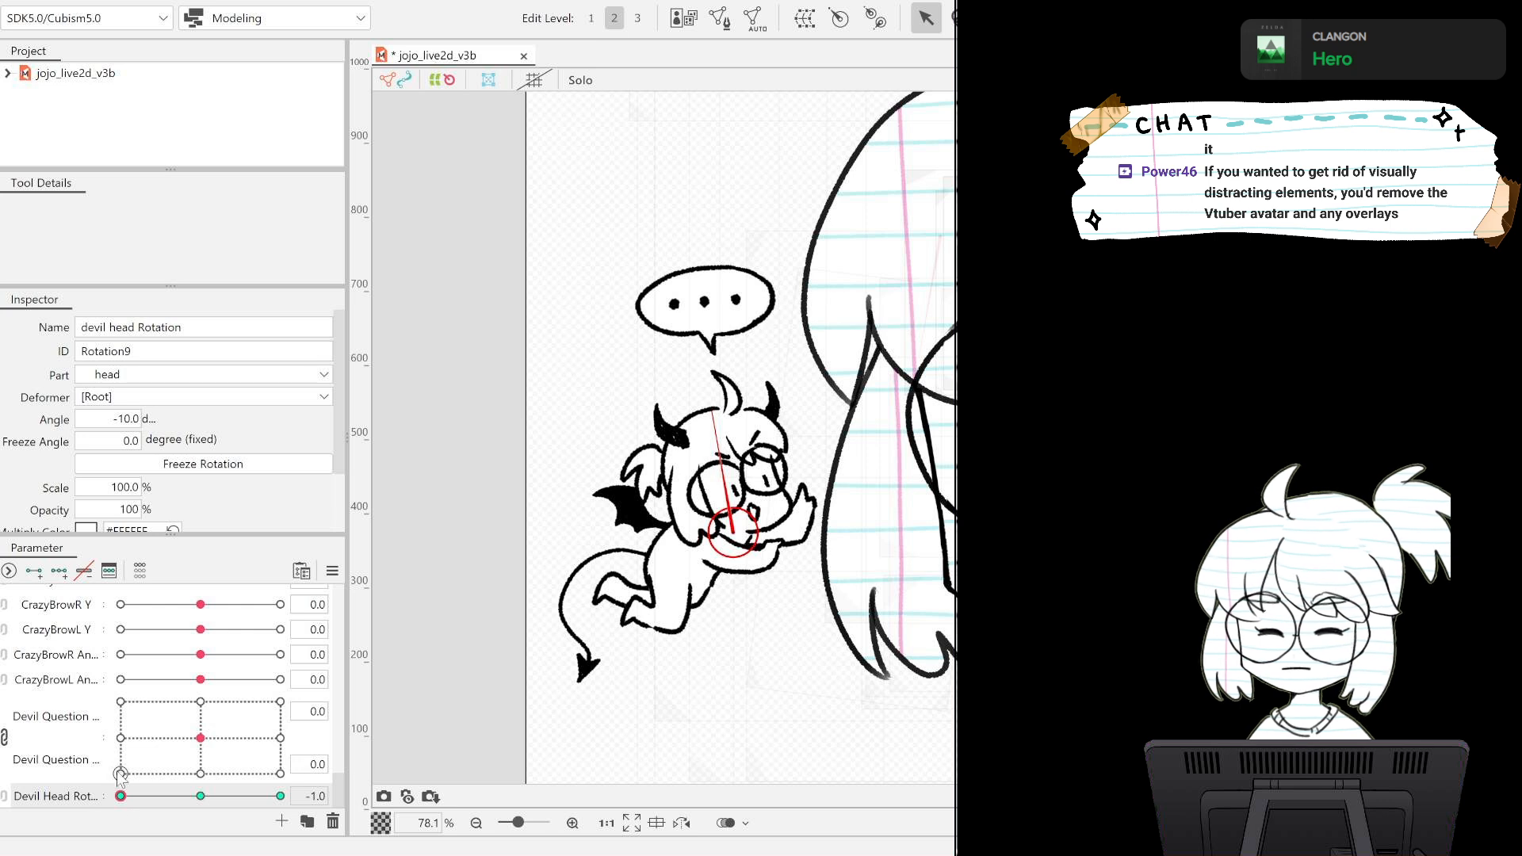
left_click_drag(120, 795, 343, 799)
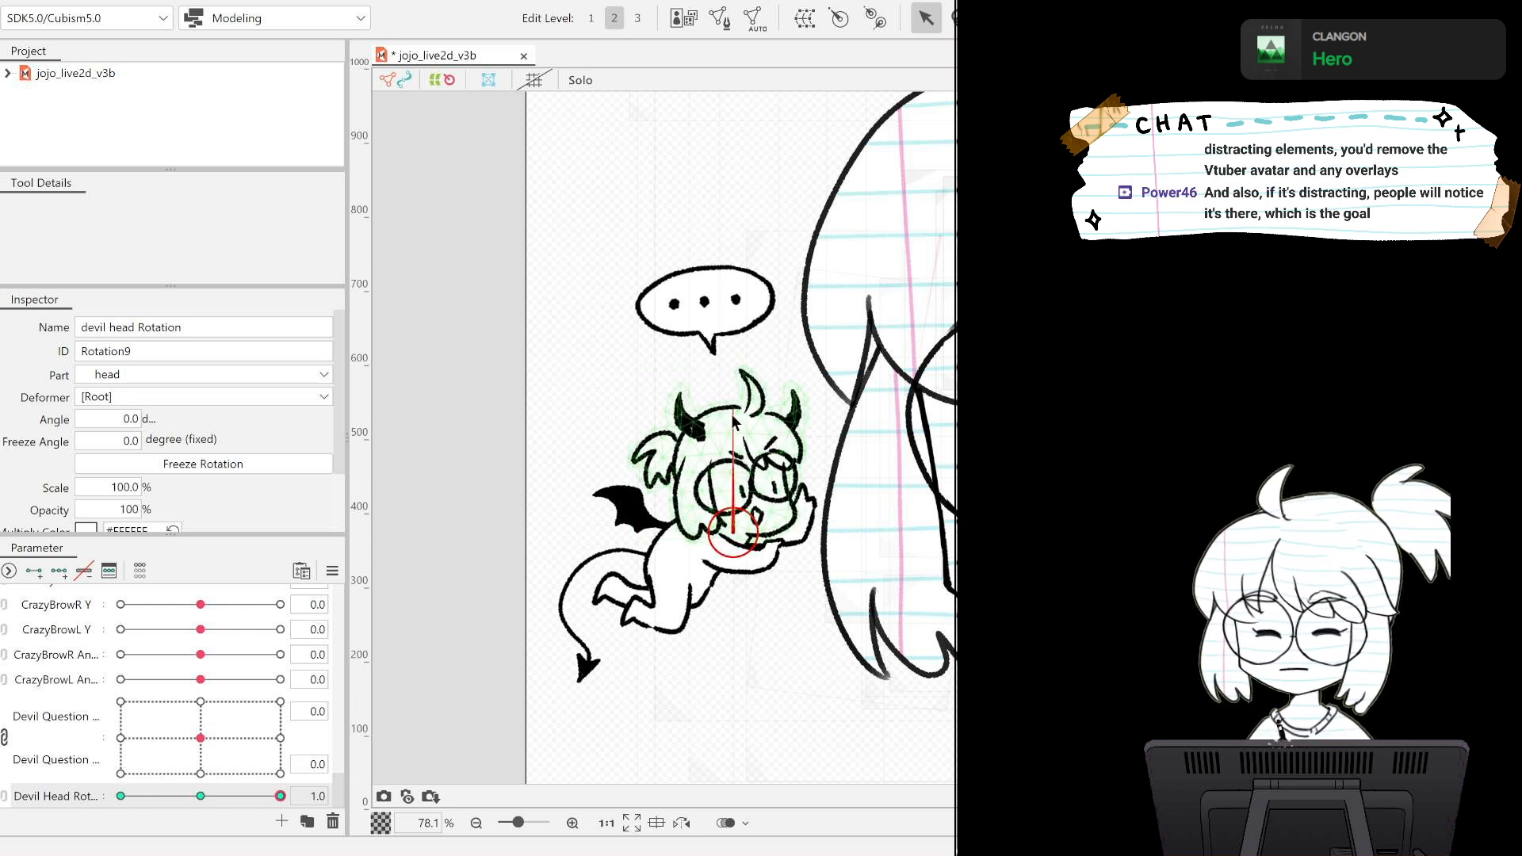
left_click_drag(732, 420, 755, 418)
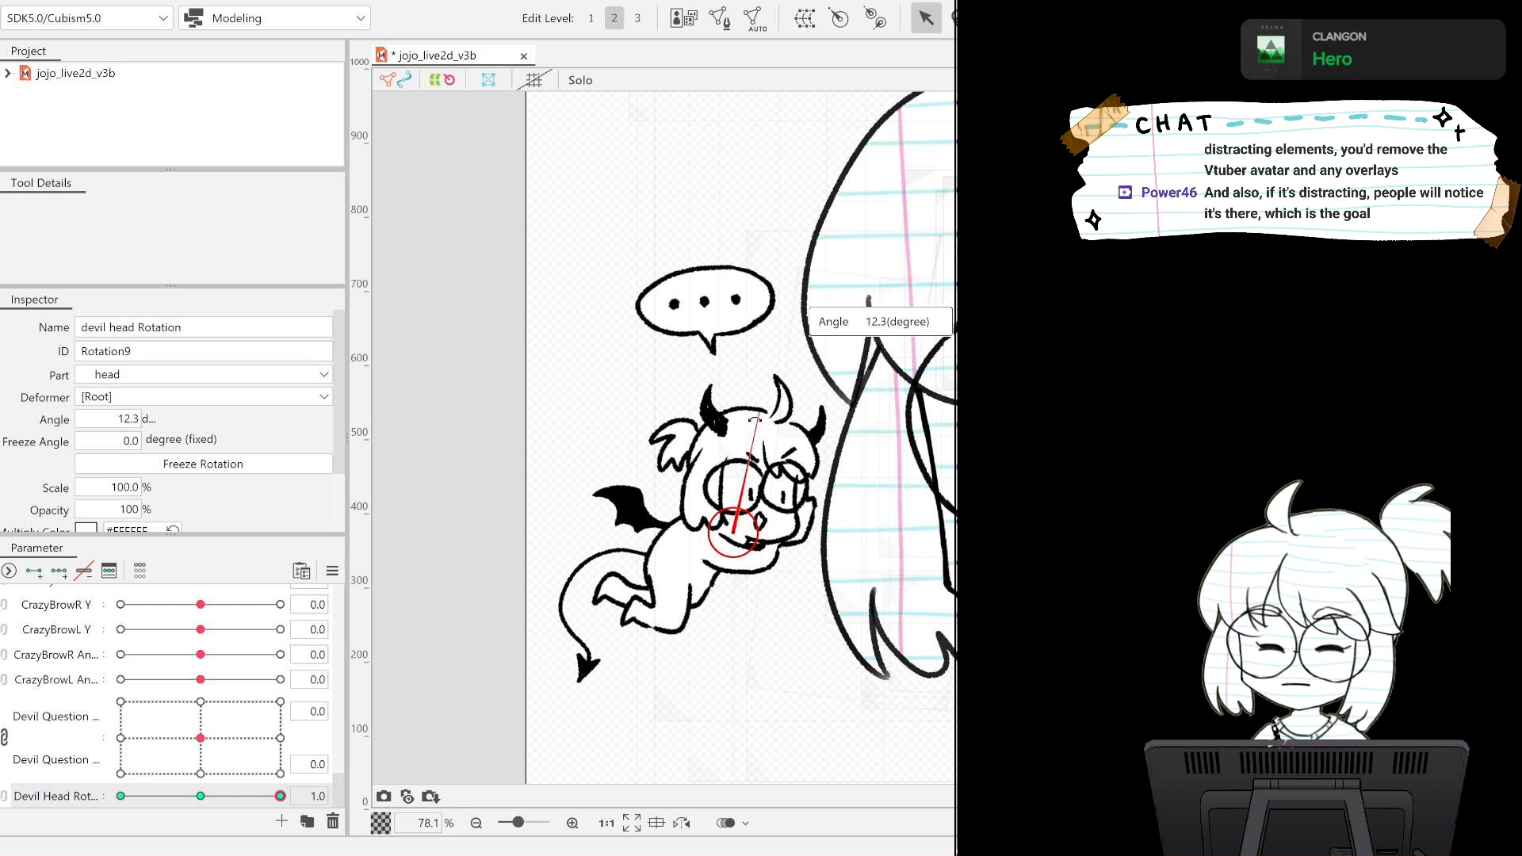
left_click_drag(233, 789, 17, 787)
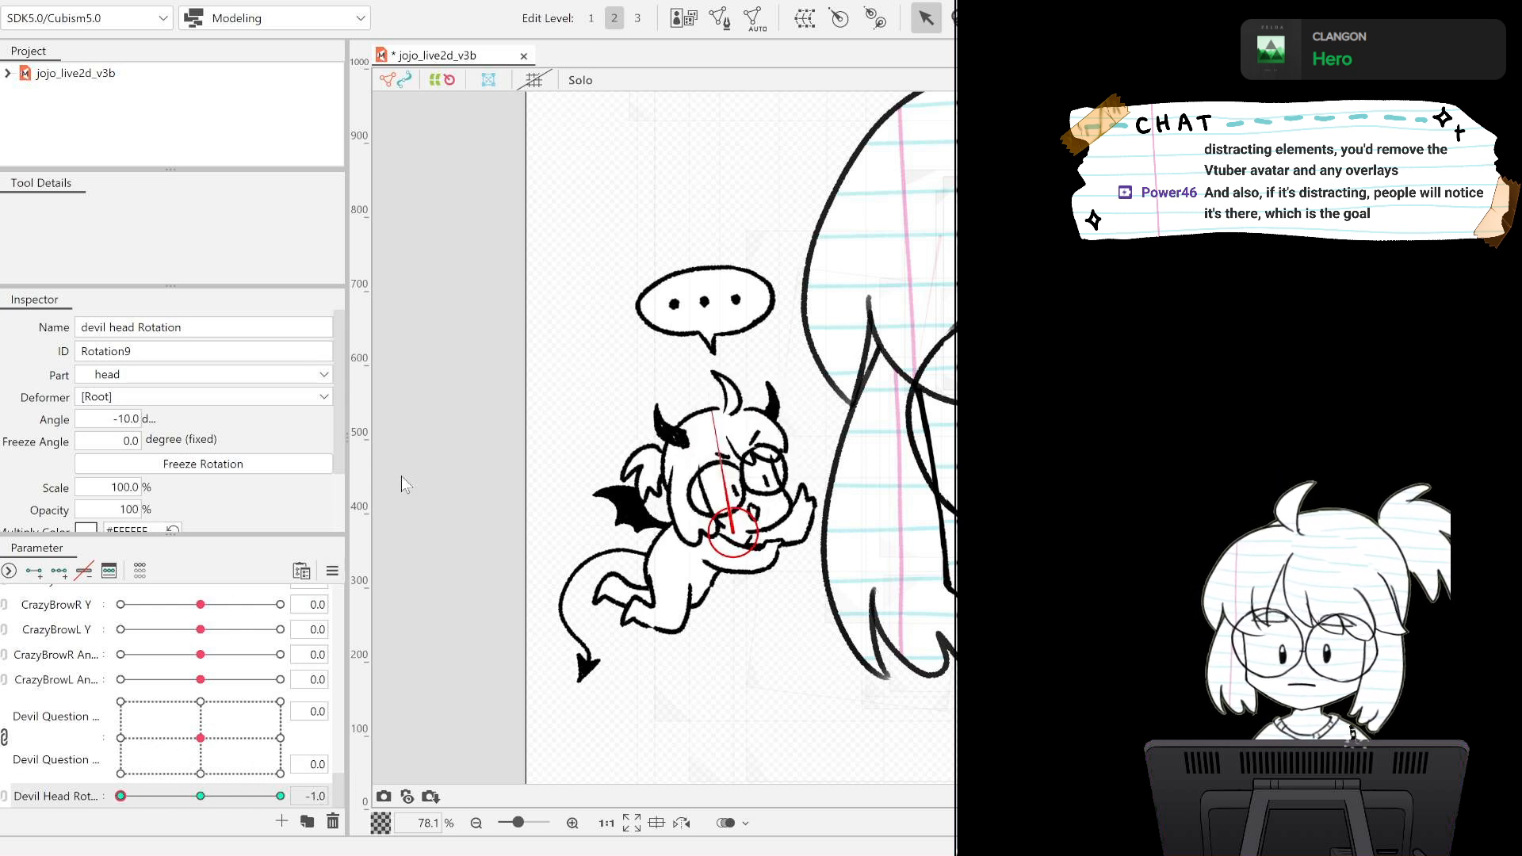
left_click(200, 796)
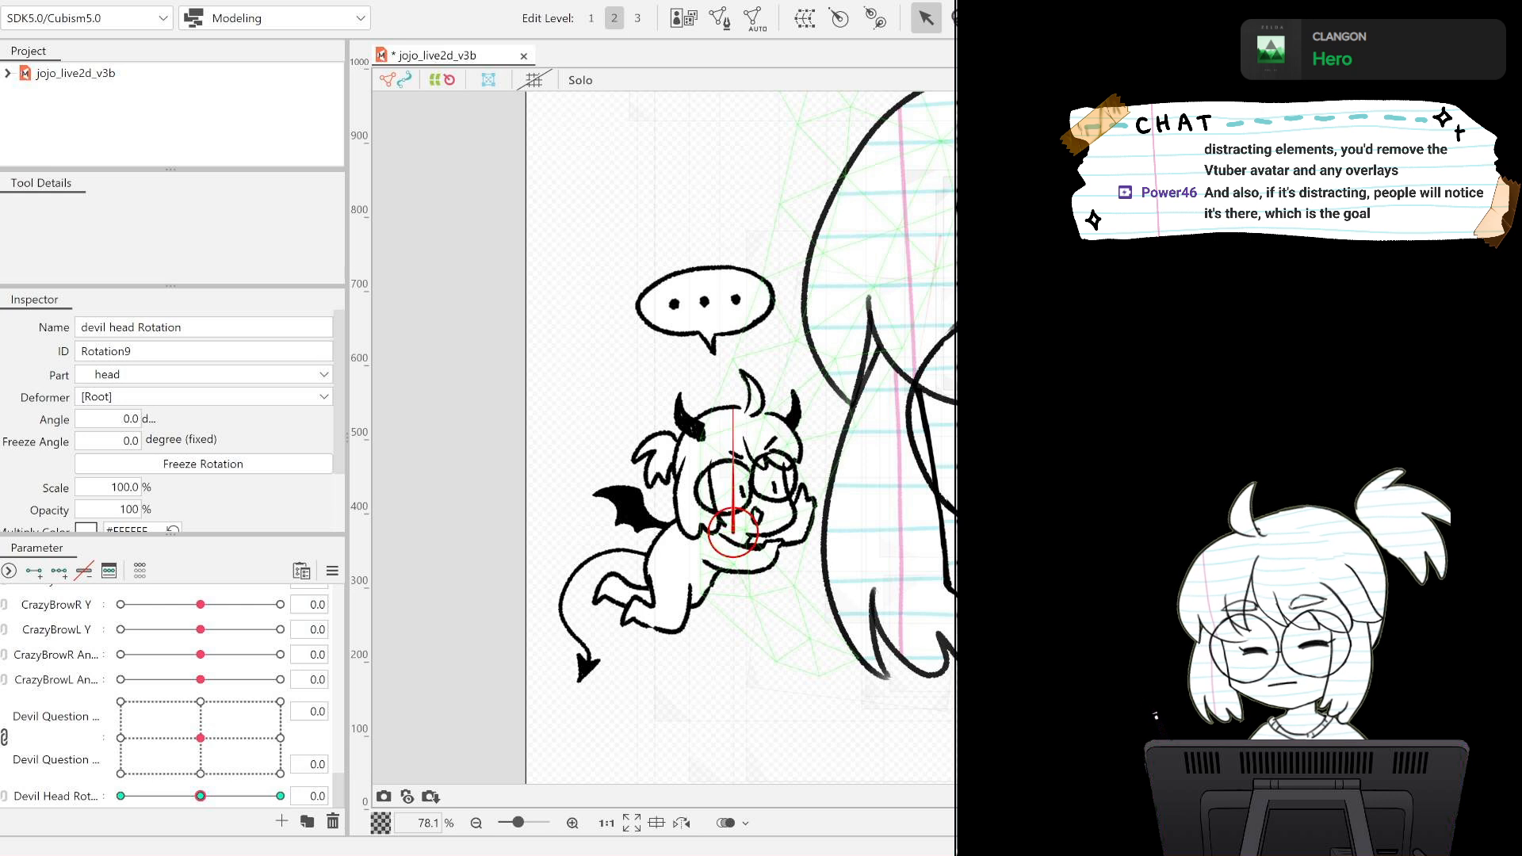
Select the devil arm1 fill and lineart together and create a warp deformer for arm1.
left_click(705, 309)
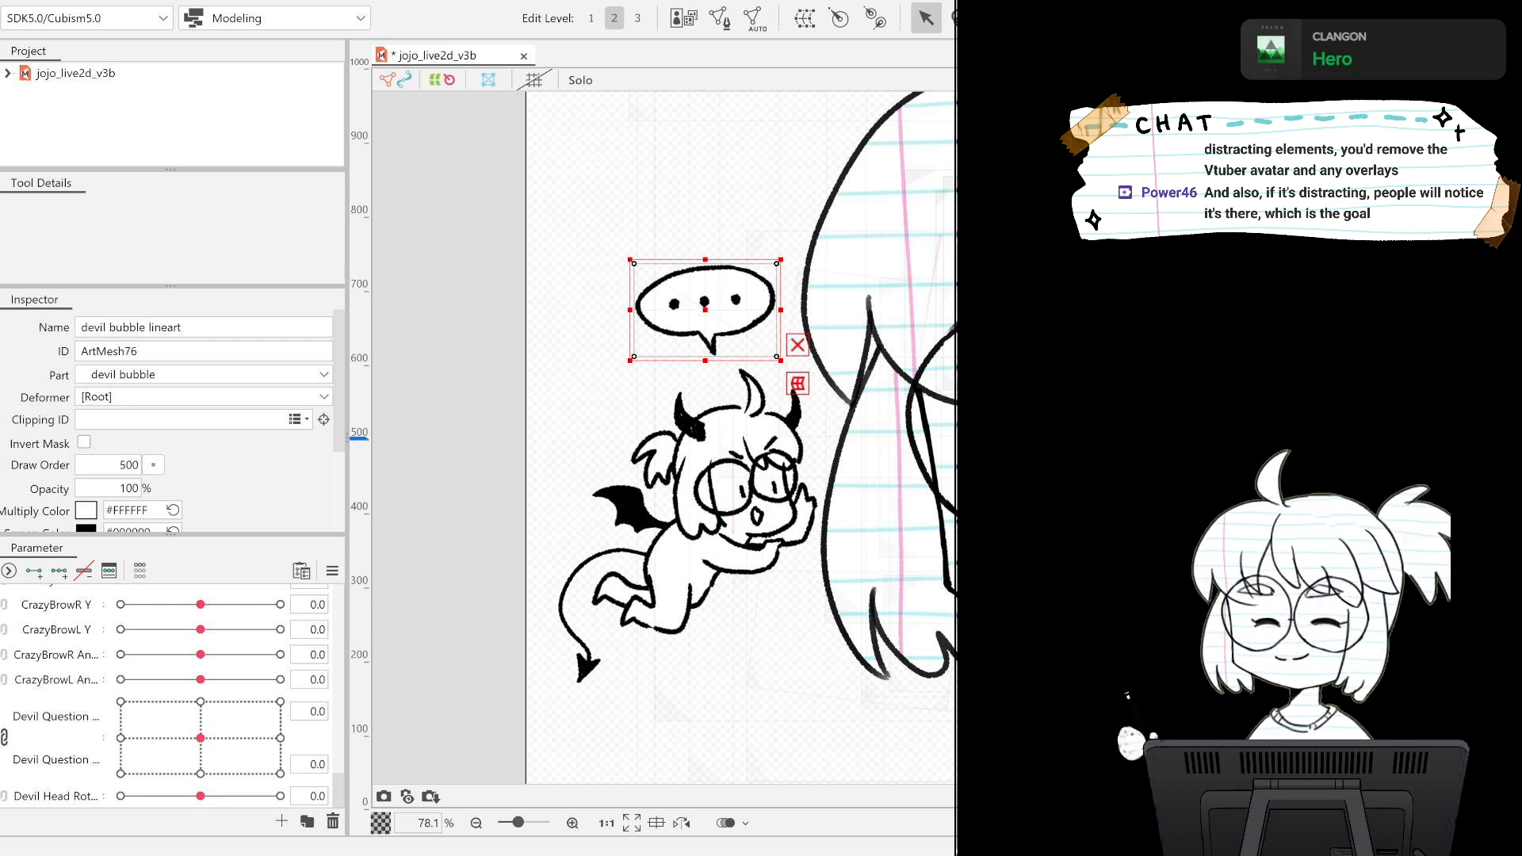
left_click(739, 555)
left_click(738, 553)
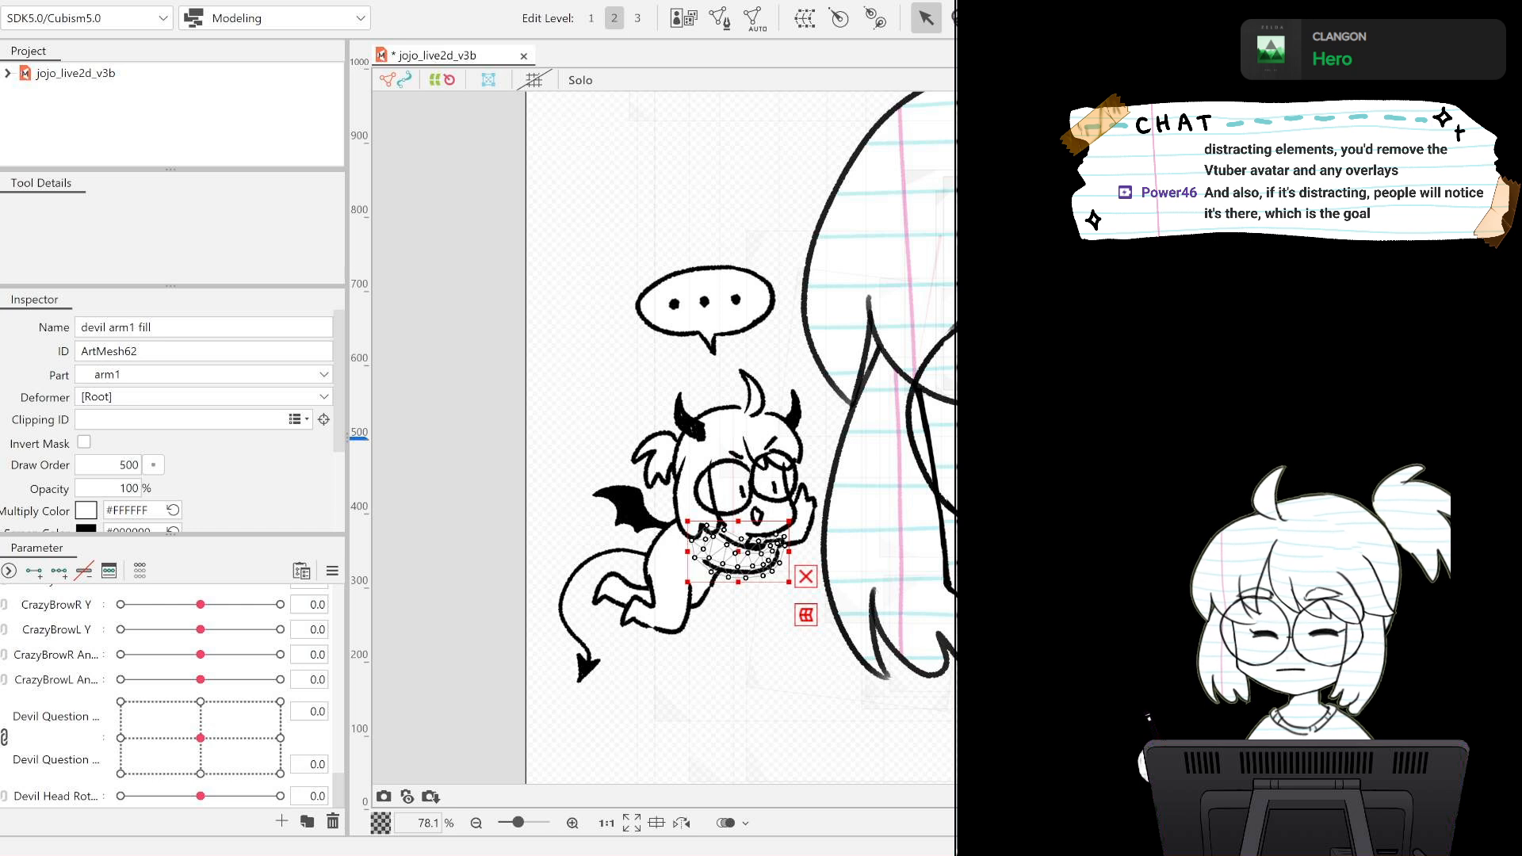
left_click(739, 553)
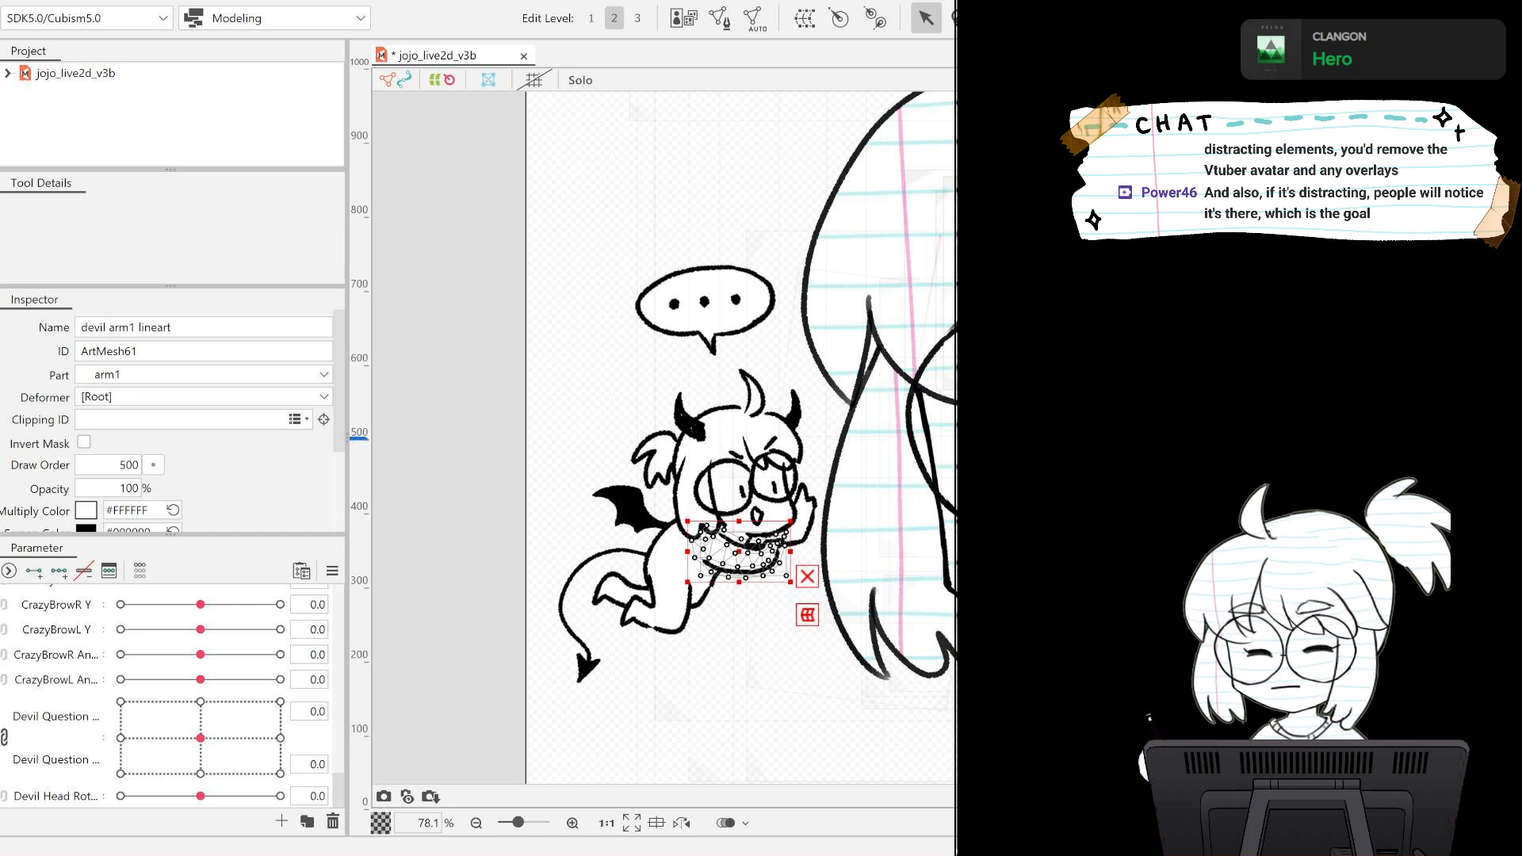
left_click(739, 553, "shift")
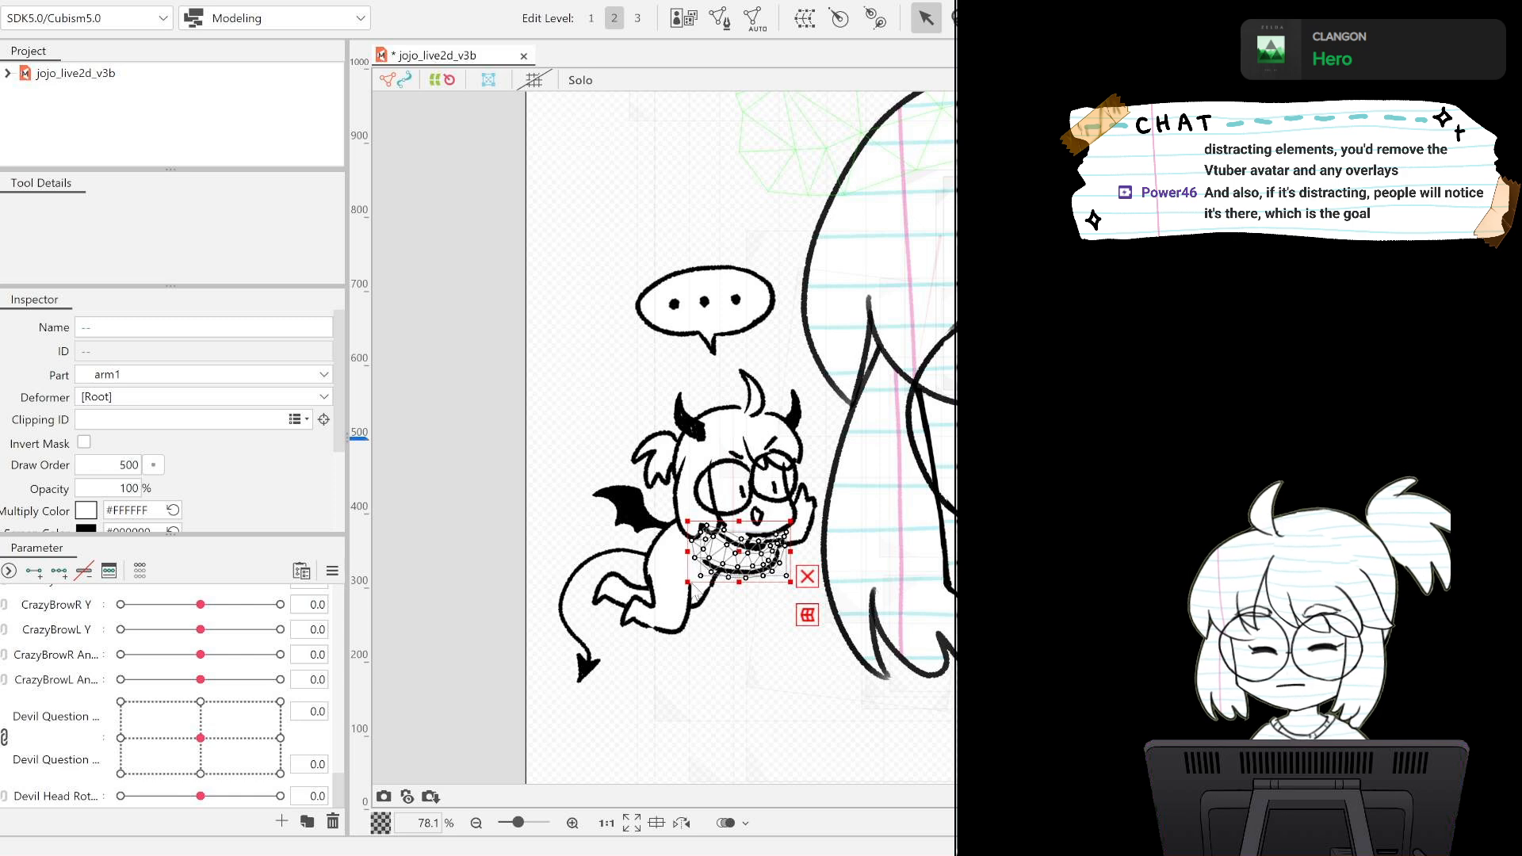
left_click(715, 591)
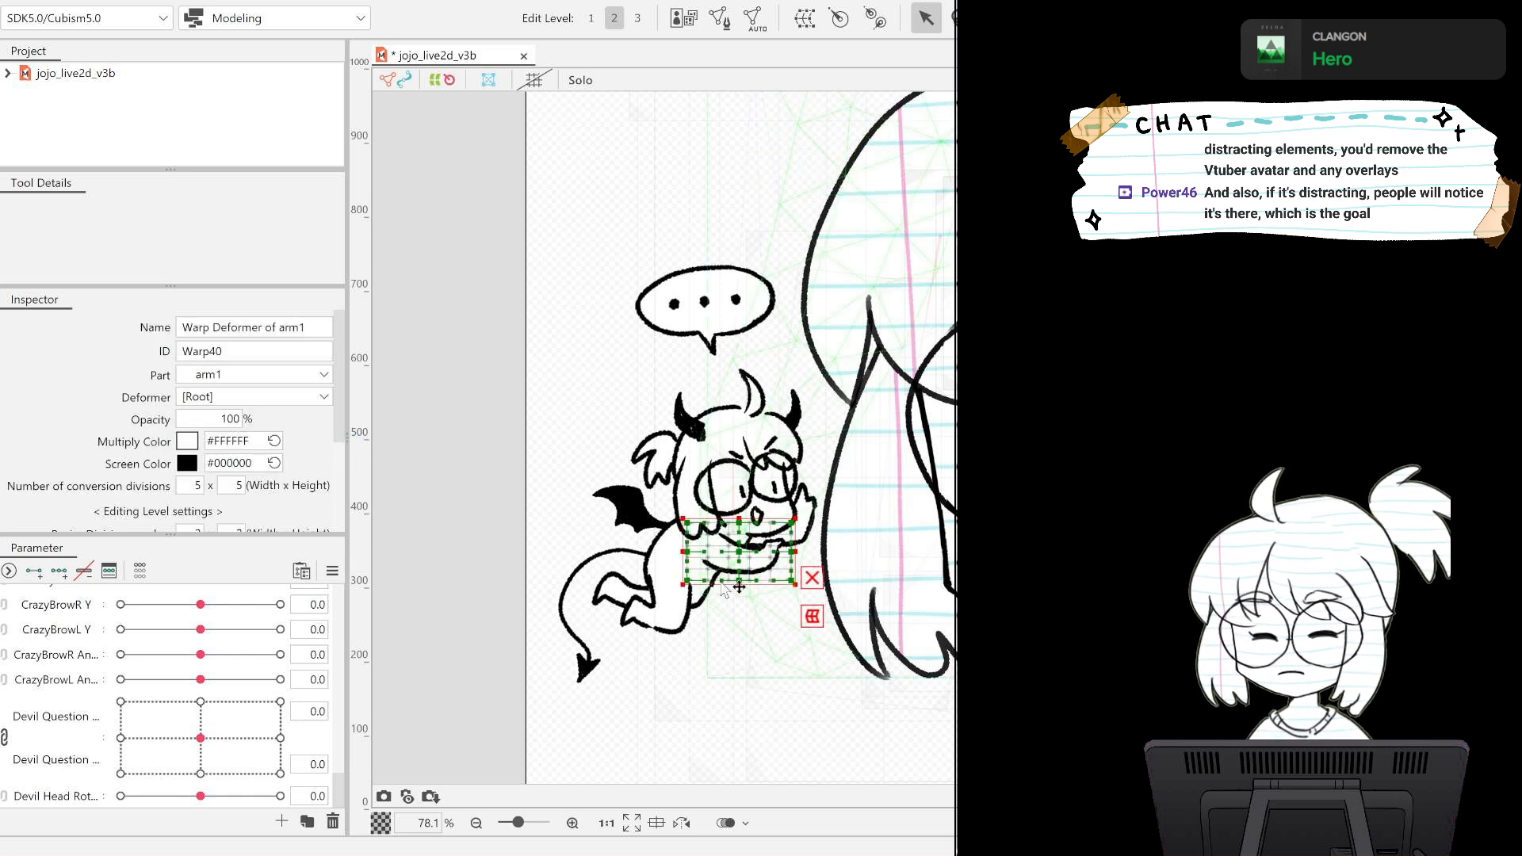
Enlarge the arm1 warp deformer's frame slightly at its upper-left and lower-right corners to leave room around the arm.
scroll(811, 539, "up", 3)
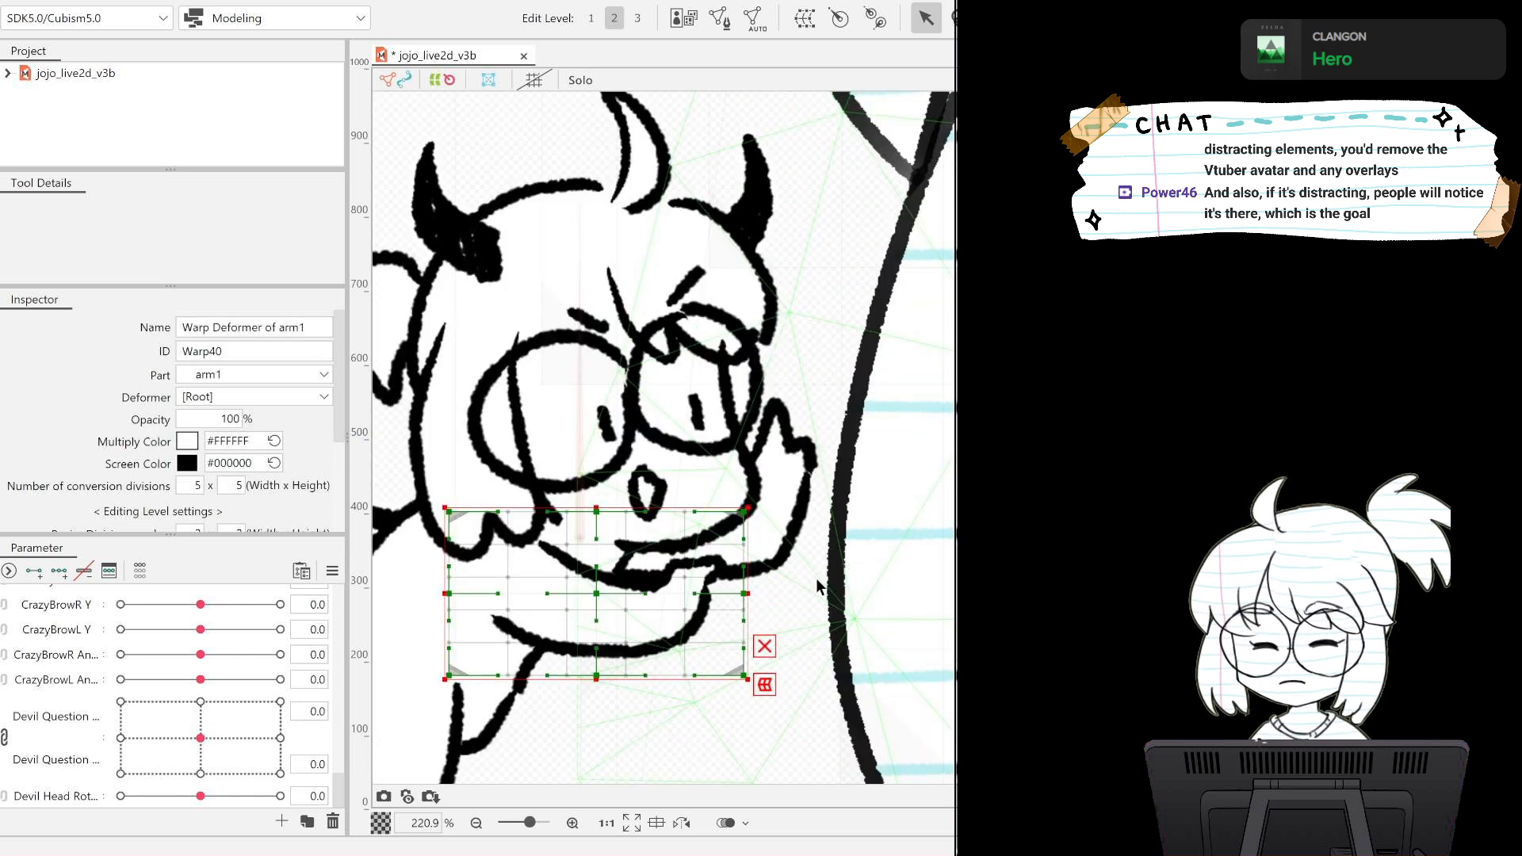
left_click_drag(814, 582, 900, 415)
scroll(862, 431, "down", 1)
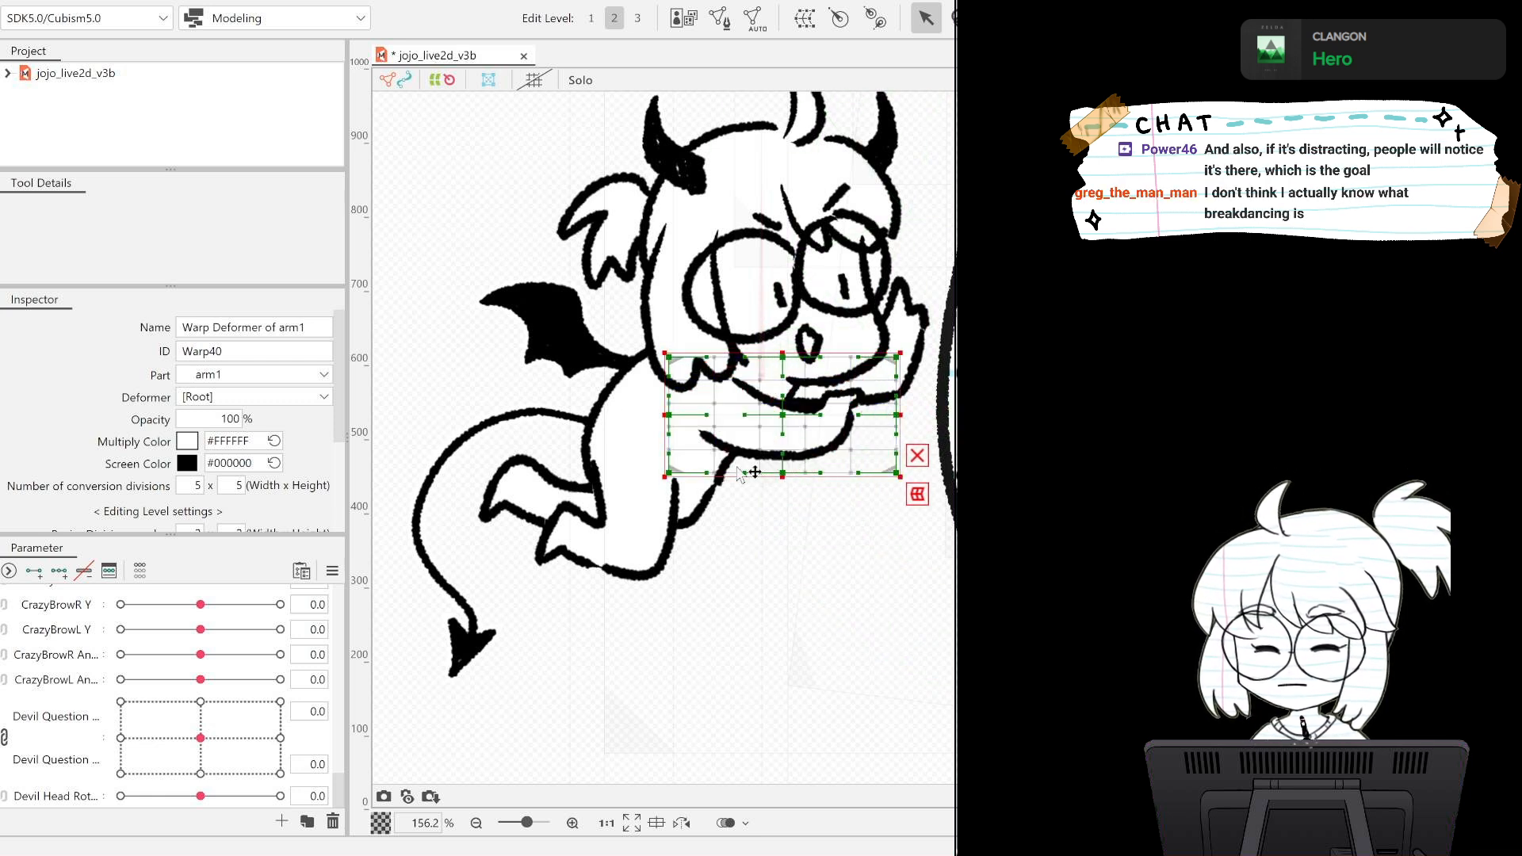
left_click_drag(666, 354, 645, 340)
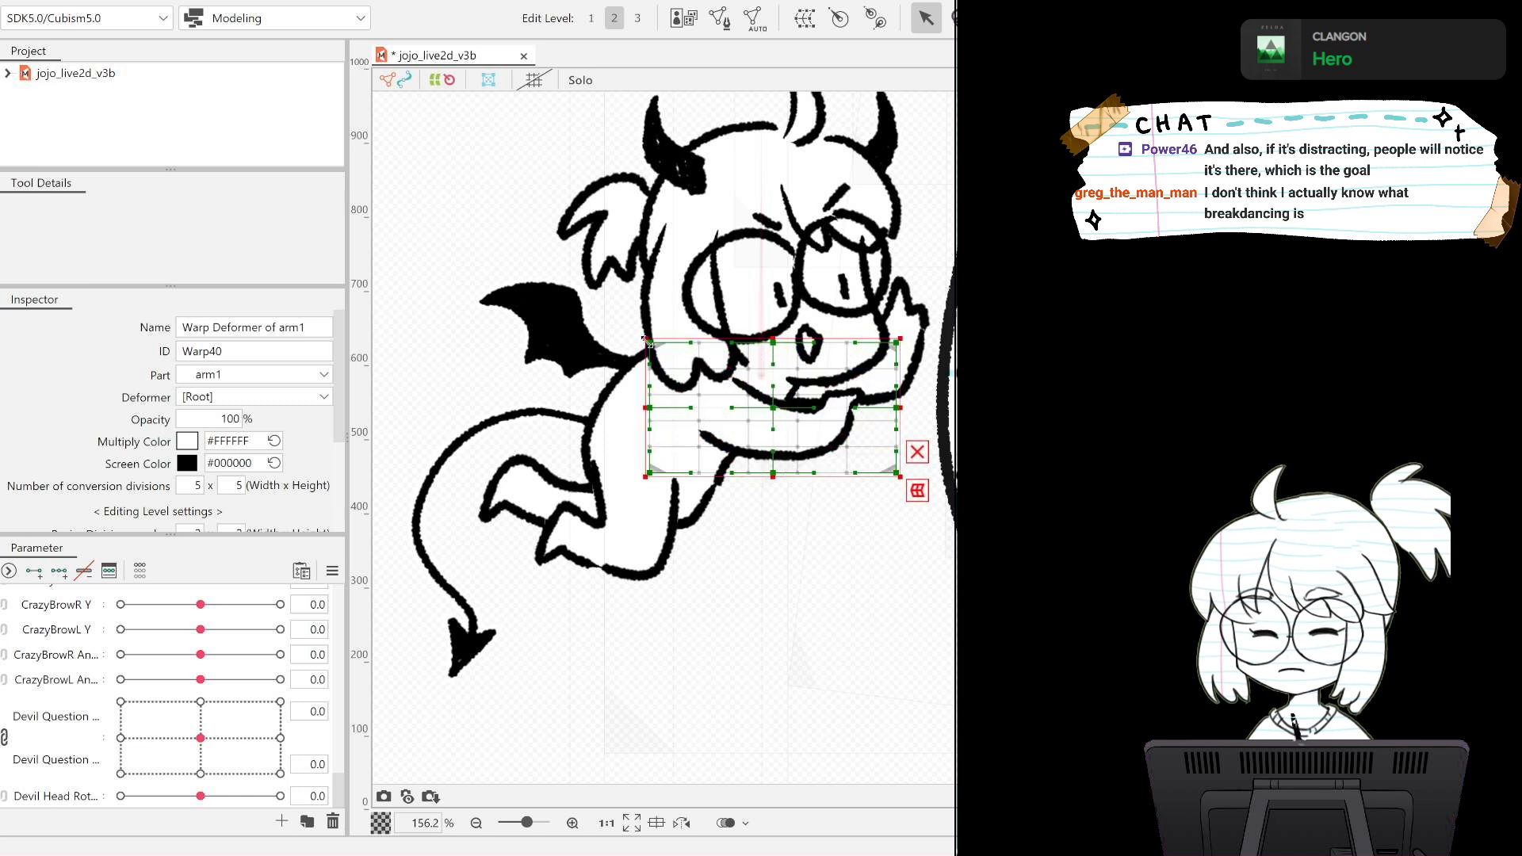
left_click_drag(899, 472, 908, 487)
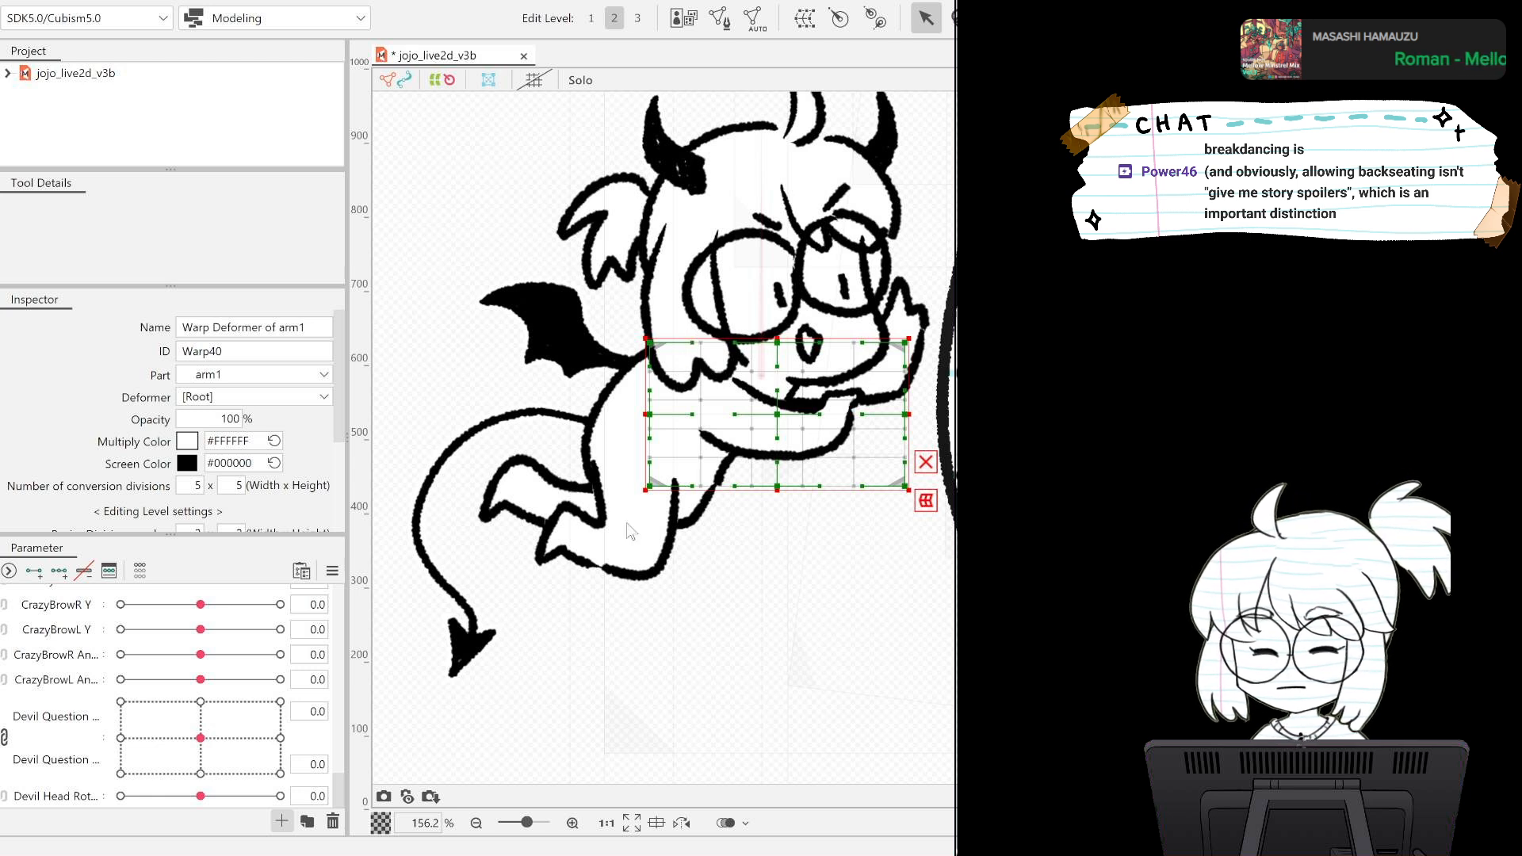
Create a Devil Arm Point parameter and add three keys on it for the arm1 warp deformer.
left_click(601, 509)
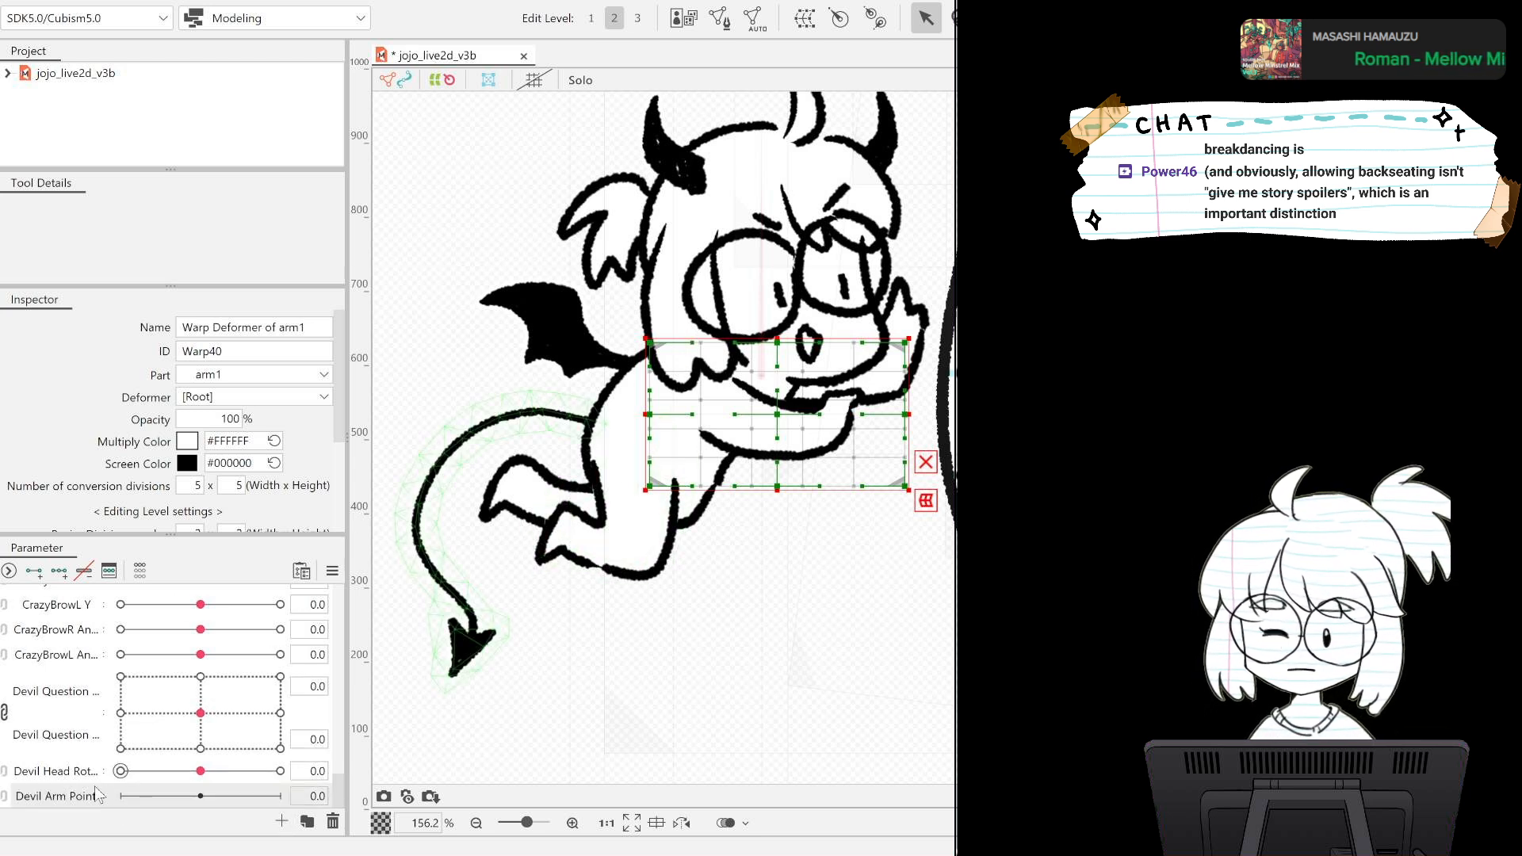
left_click(58, 570)
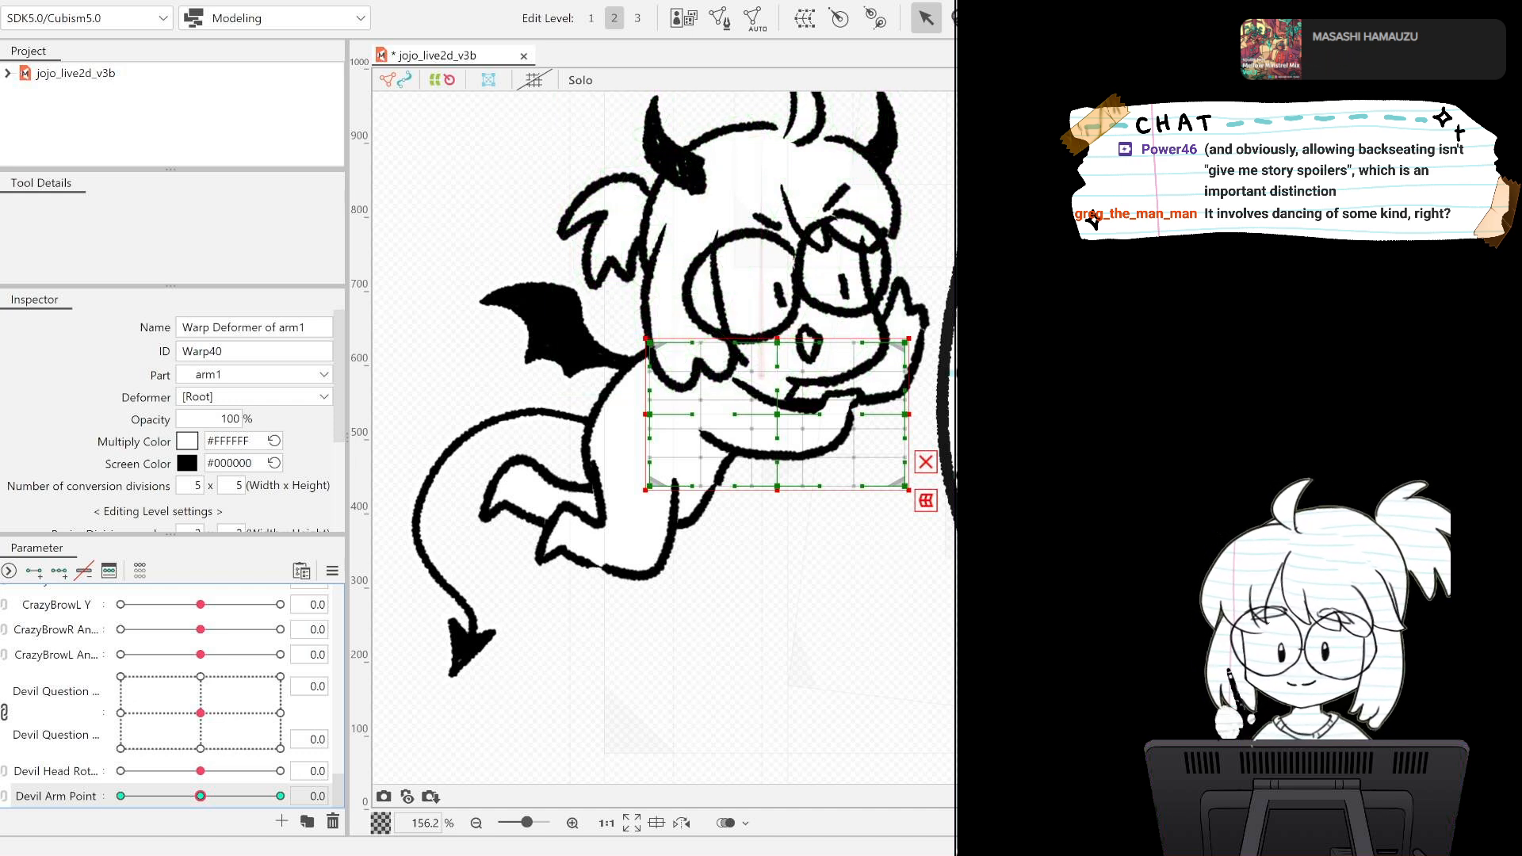
Resize the deform brush to 496.2 px and push the arm1 warp's outer end slightly downward at the Devil Arm Point -1.0 key.
key("b")
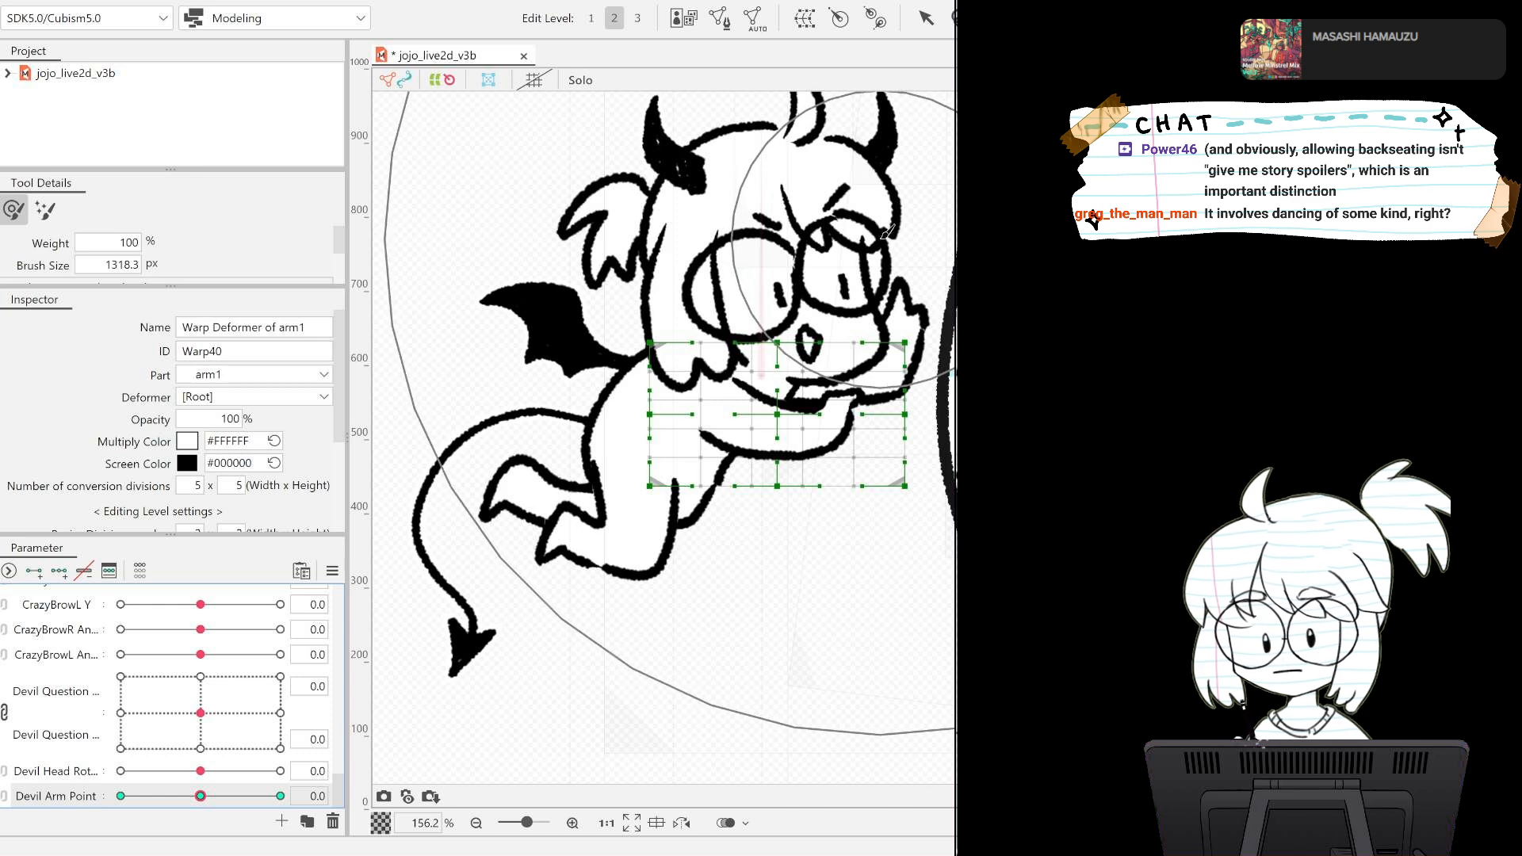
left_click_drag(694, 432, 683, 436)
left_click_drag(825, 246, 747, 333)
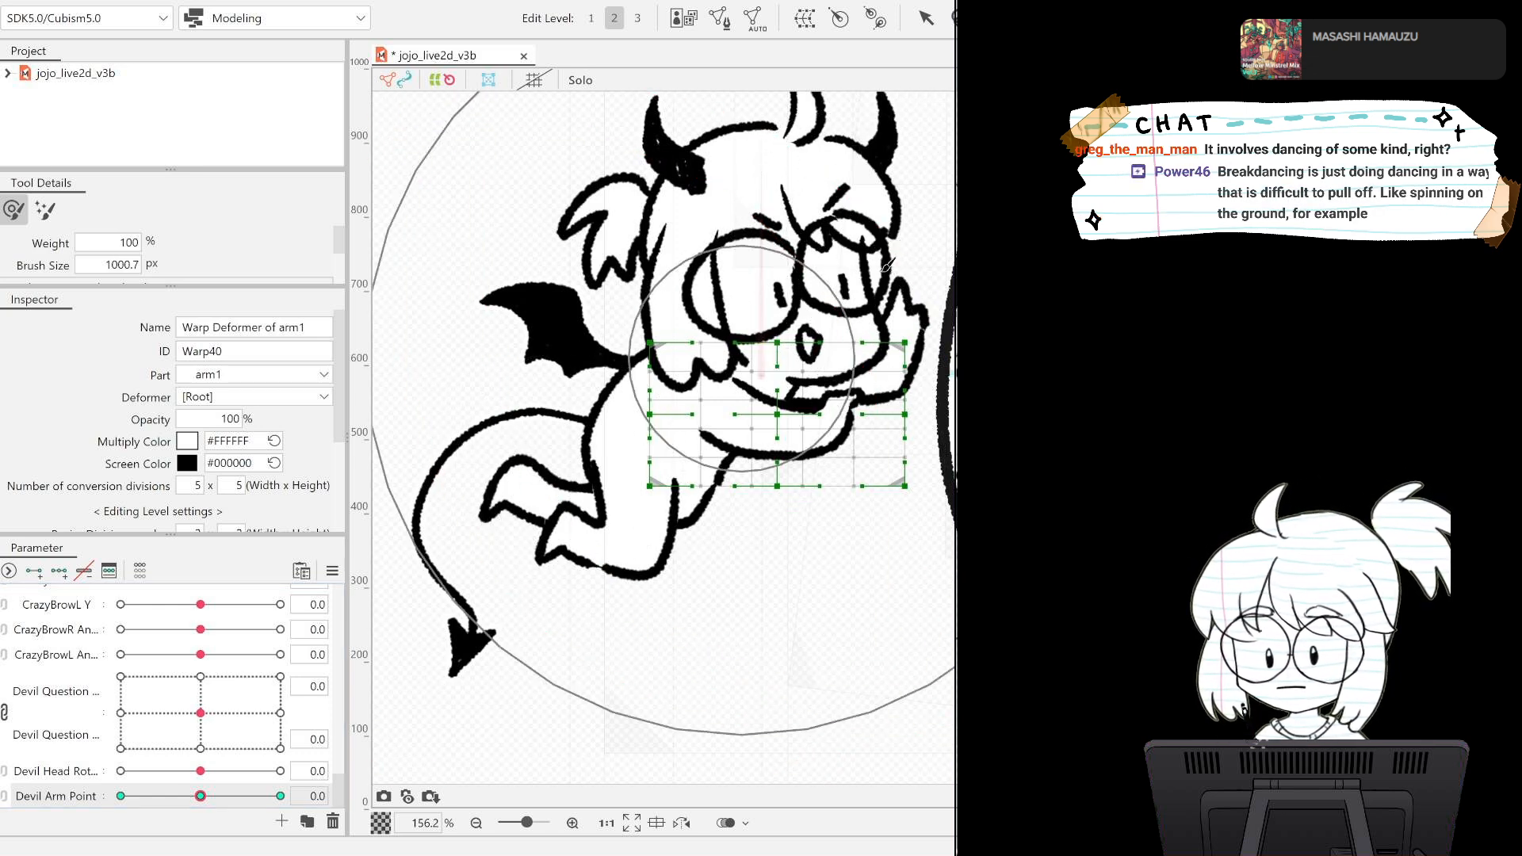
left_click_drag(841, 275, 431, 548)
left_click_drag(760, 372, 706, 416)
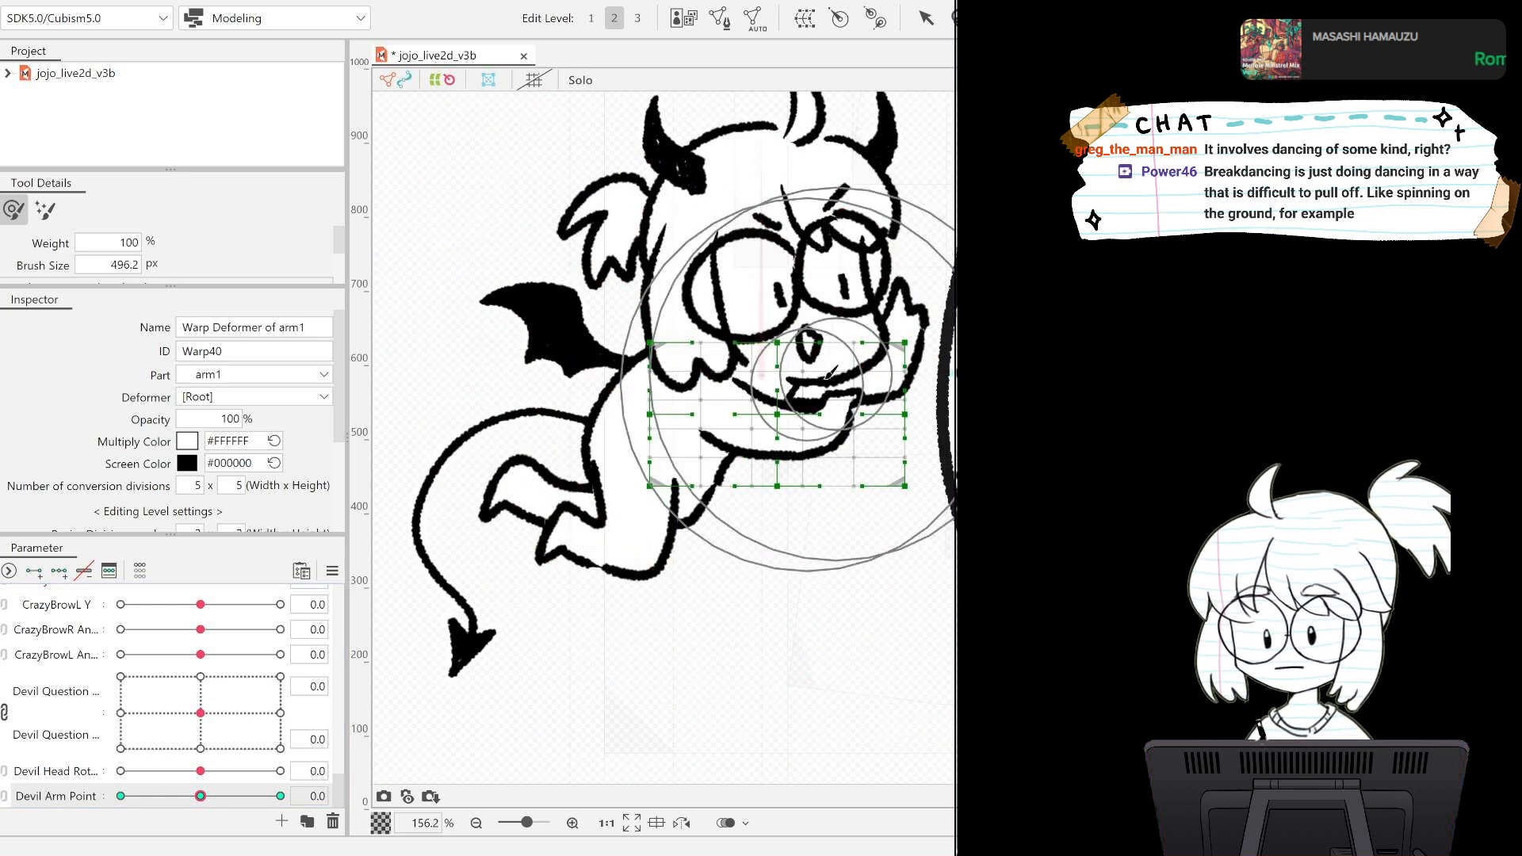
left_click(121, 796)
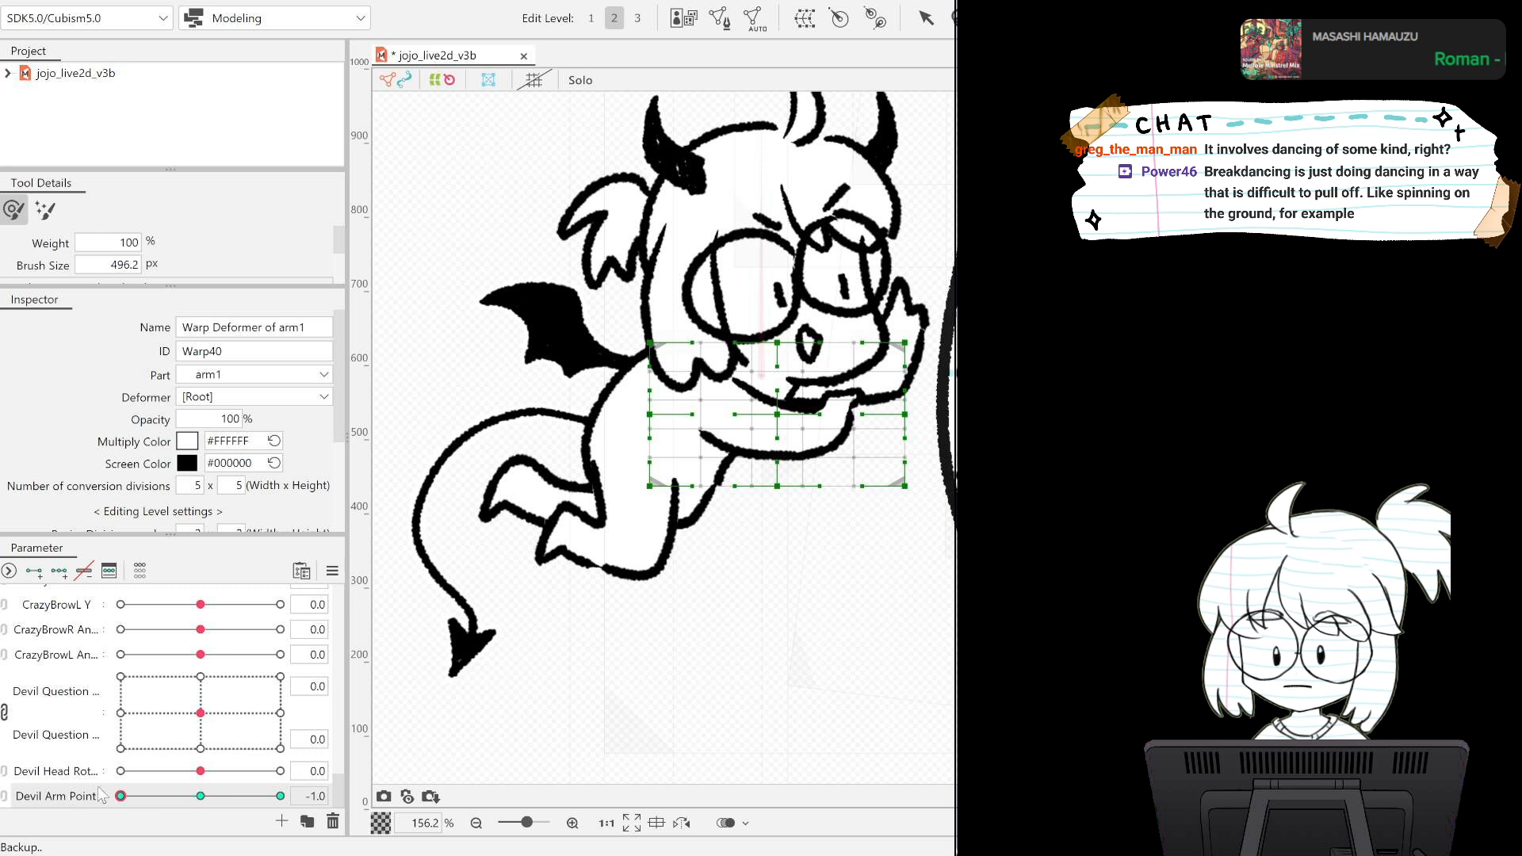
left_click_drag(842, 321, 844, 332)
left_click_drag(891, 489, 877, 508)
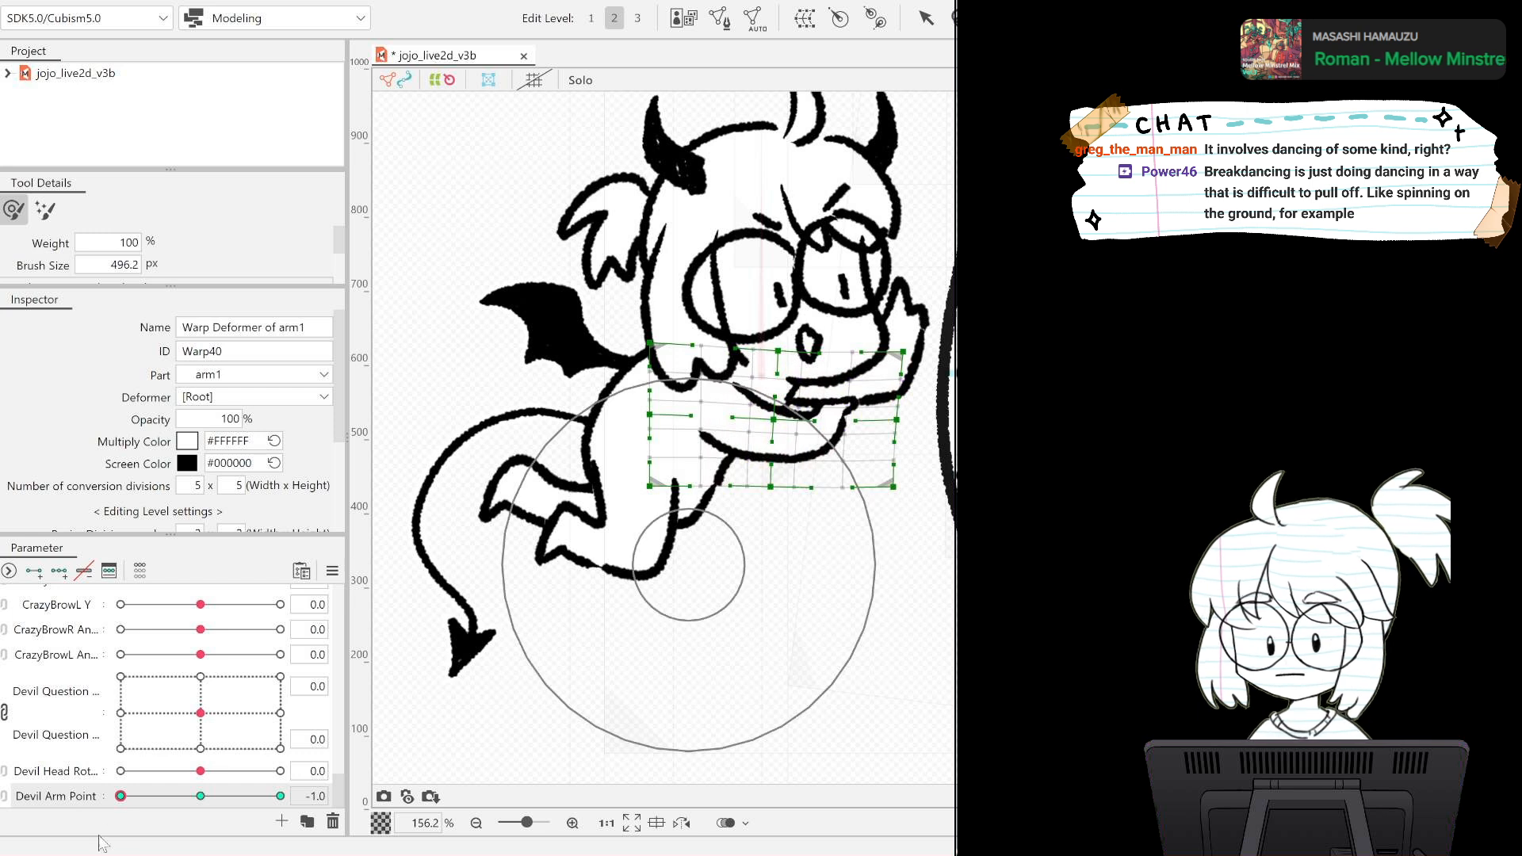
Push the outer end of the arm1 warp slightly upward with the deform brush at the Devil Arm Point 1.0 key.
left_click_drag(120, 795, 276, 796)
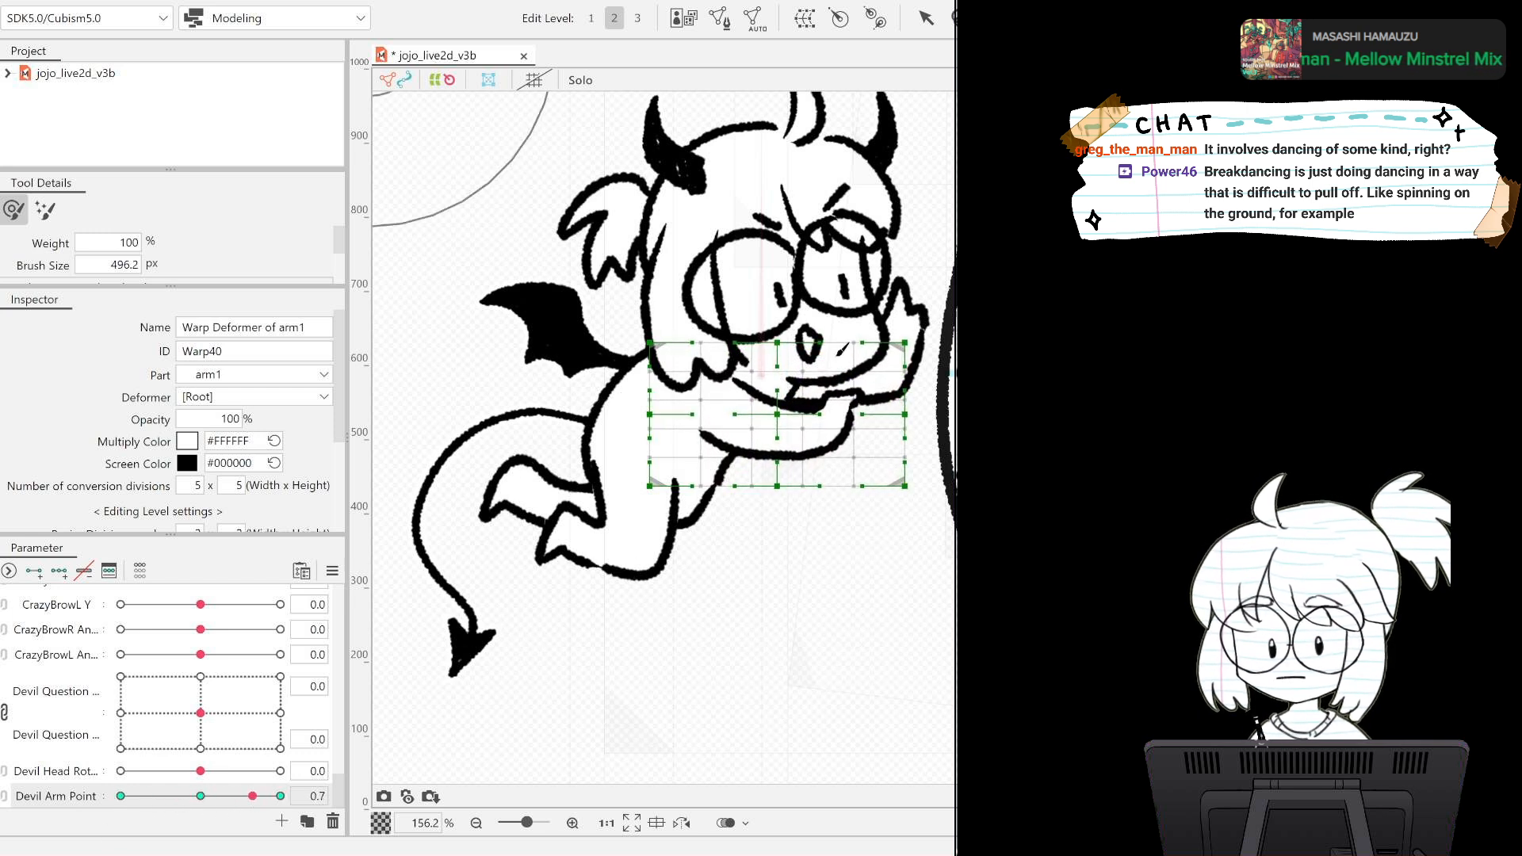
left_click_drag(873, 398, 880, 378)
left_click_drag(943, 335, 937, 336)
mouse_move(275, 794)
left_mouse_down()
mouse_move(110, 781)
mouse_move(295, 782)
mouse_move(74, 771)
mouse_move(295, 781)
left_mouse_up()
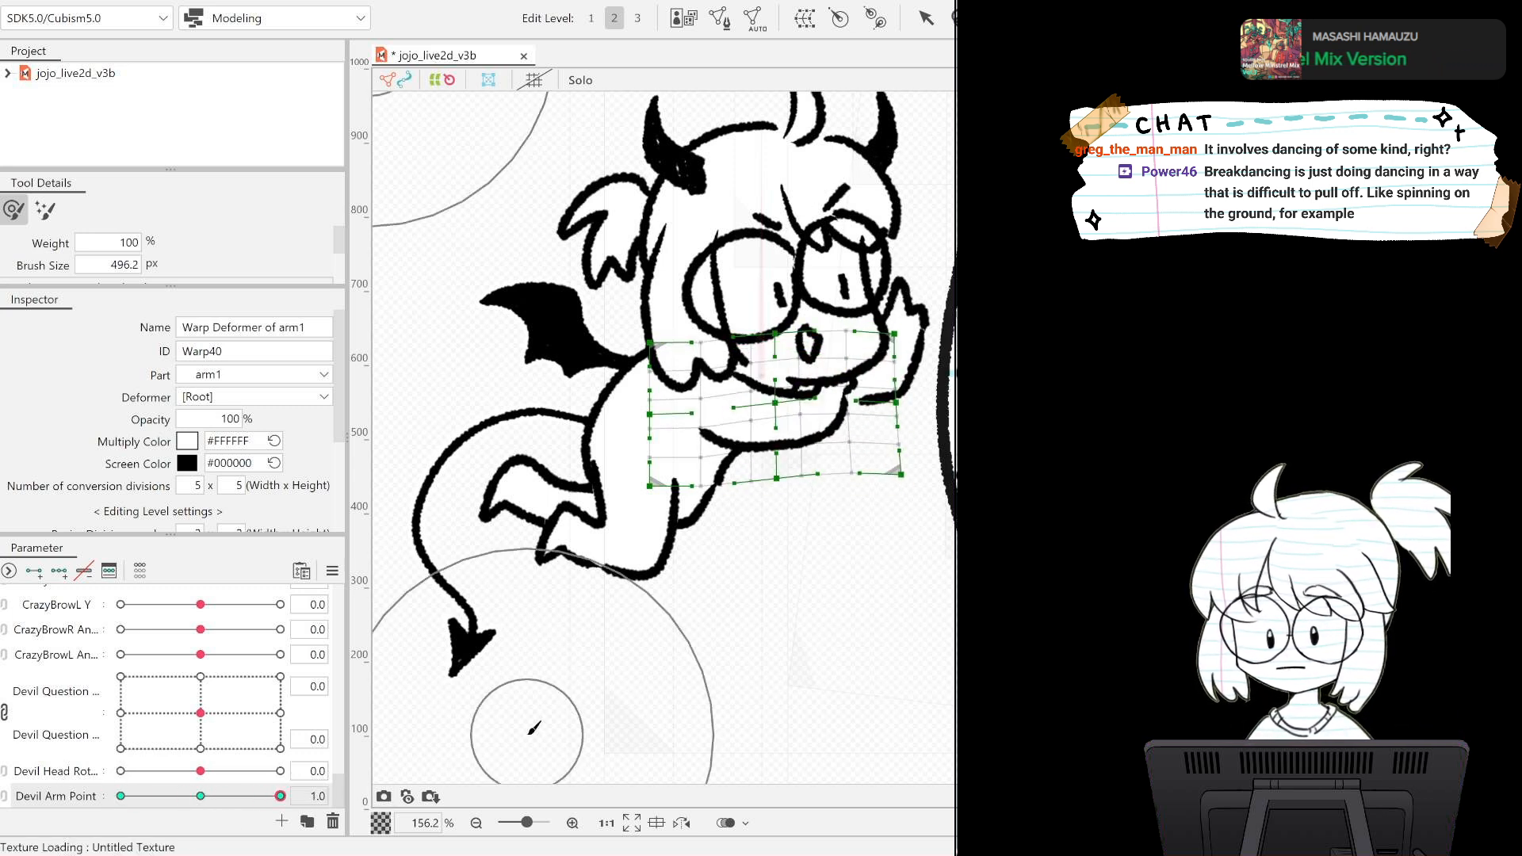
Undo the brush deformations and the three Devil Arm Point keys on the arm1 warp deformer.
key("ctrl+z")
key("ctrl+z")
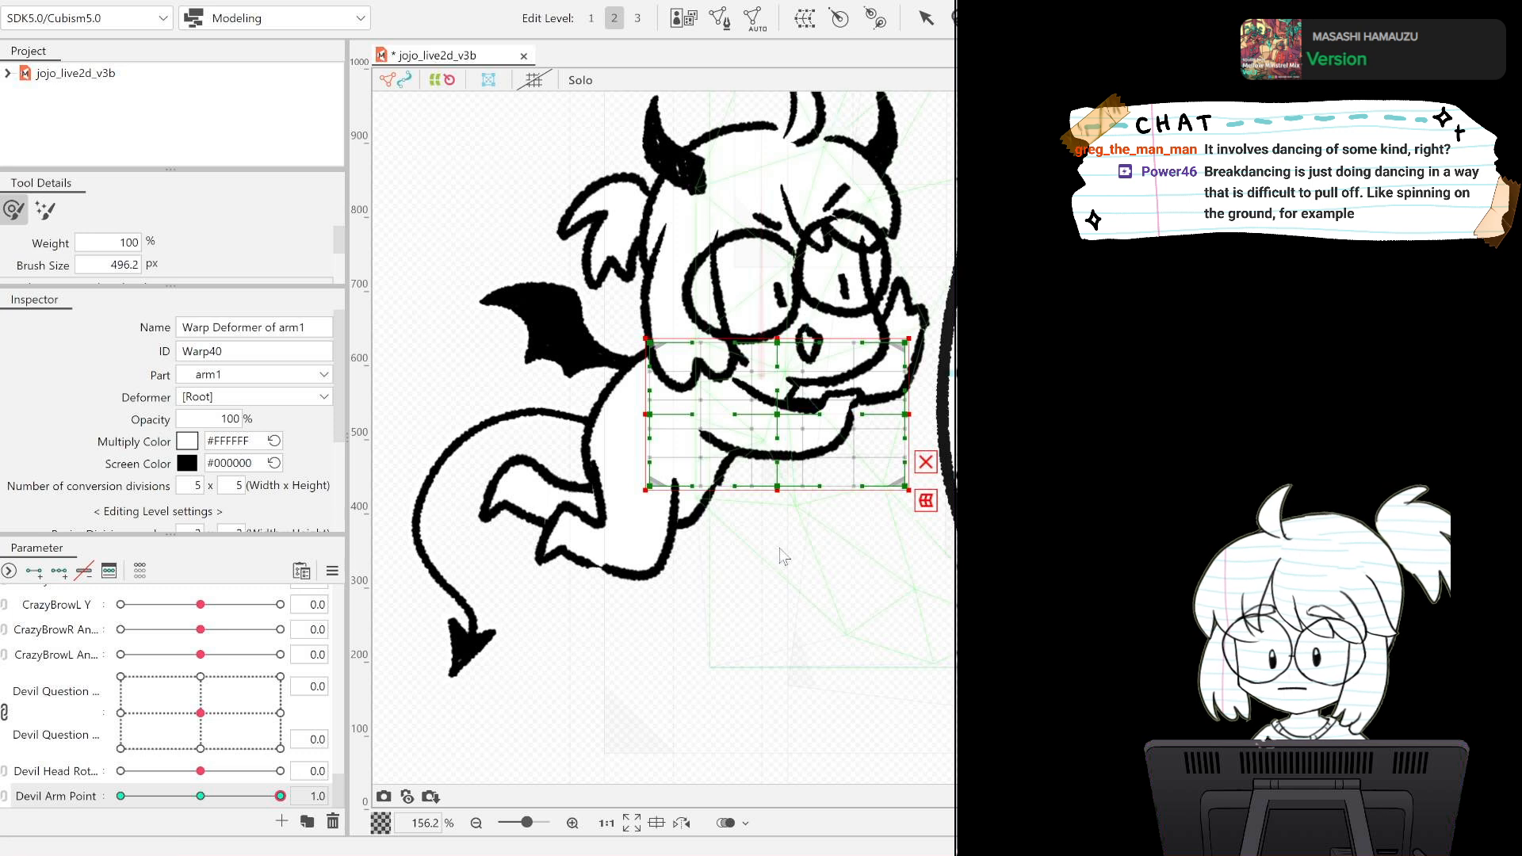
key("ctrl+z")
key("ctrl+z")
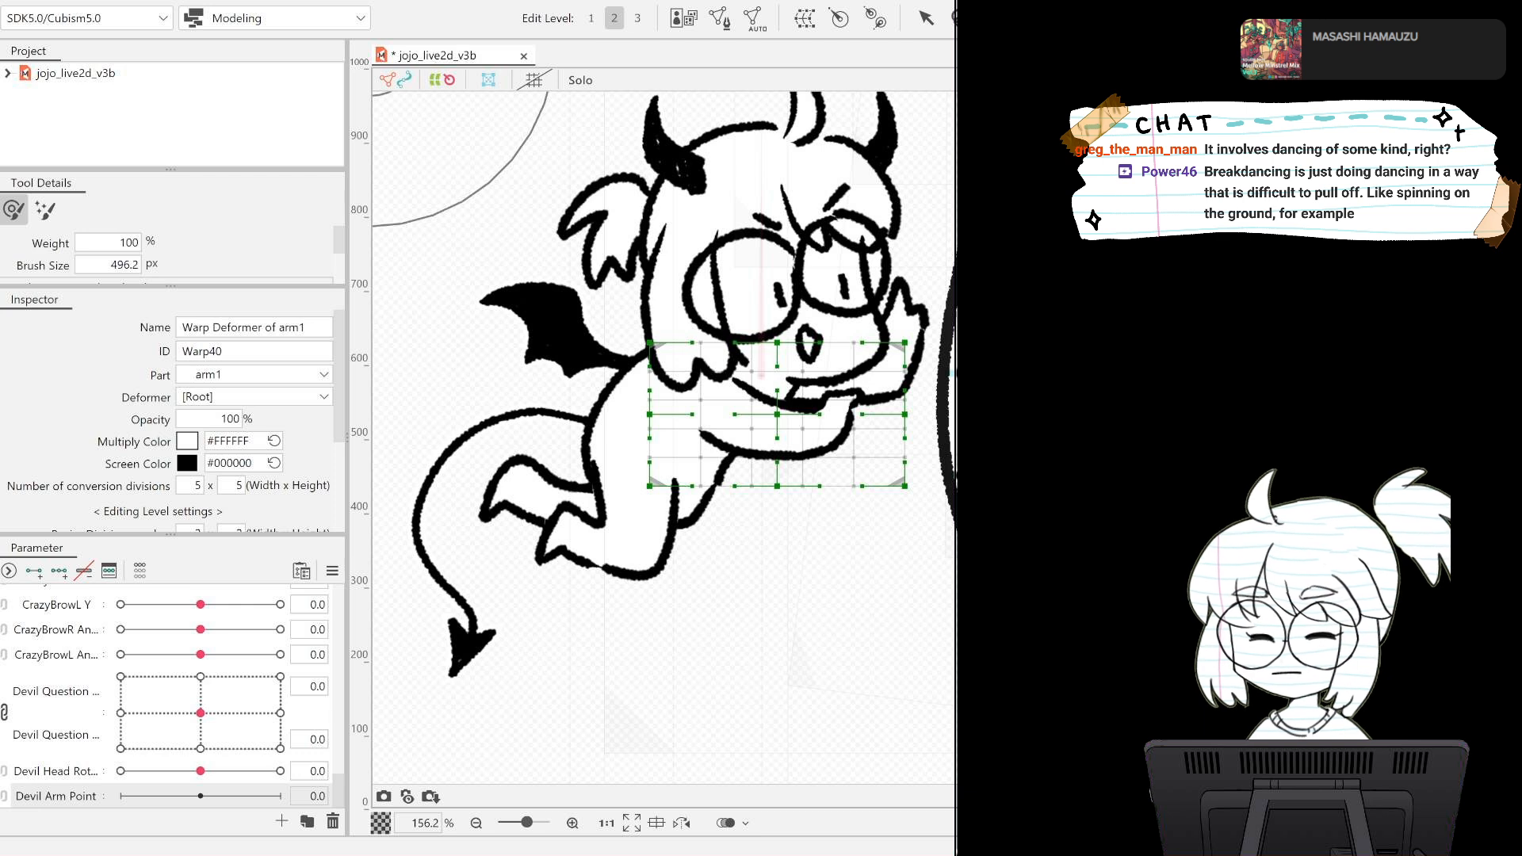
Replace the arm1 warp deformer with a rotation deformer named devil arm1 Rotation for the arm's artmeshes.
left_click(777, 428)
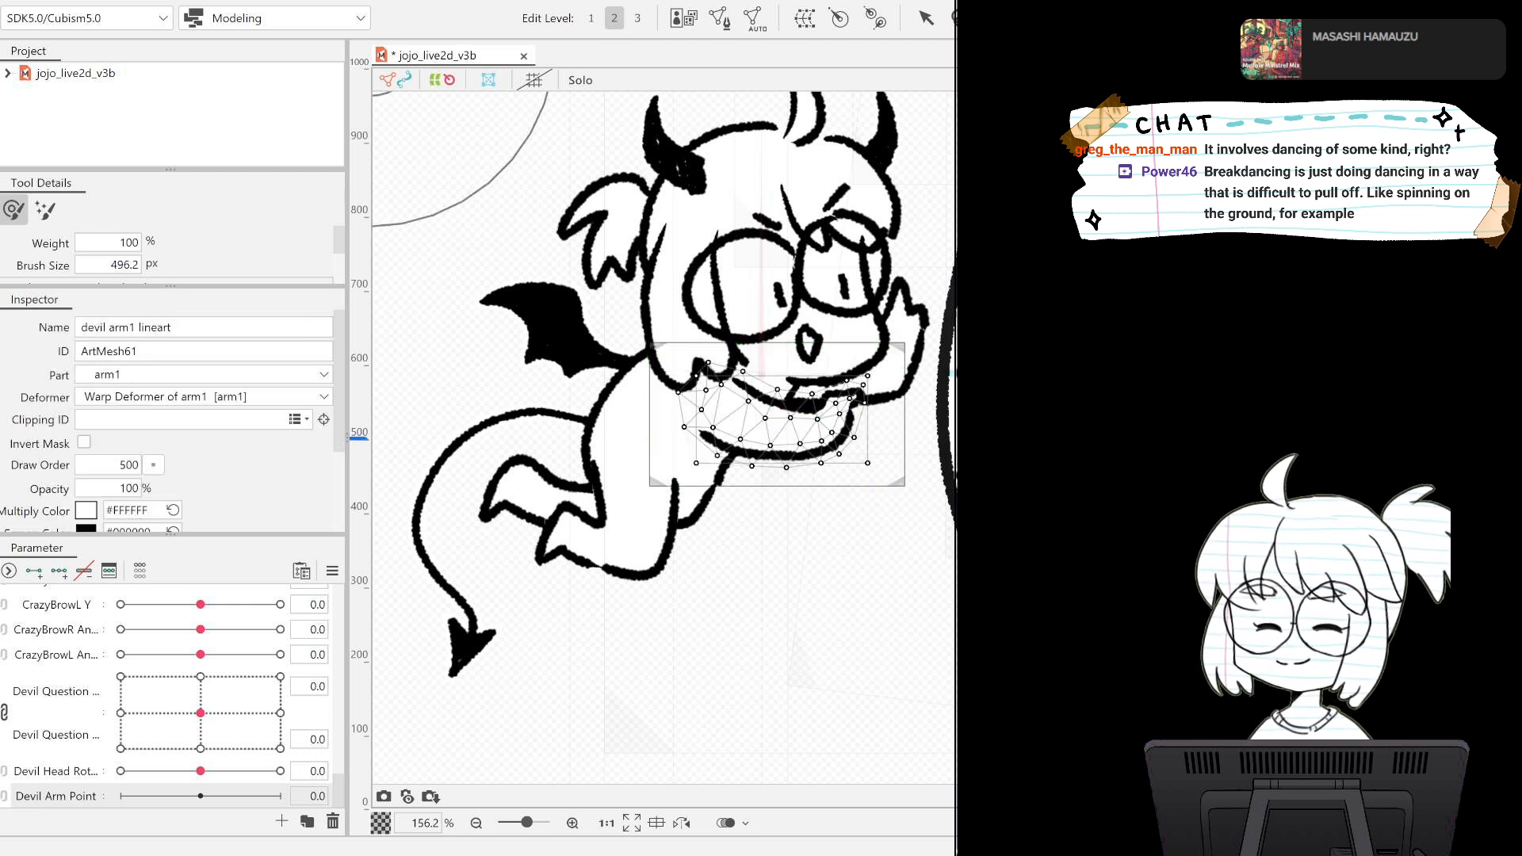
left_click(777, 428, "shift")
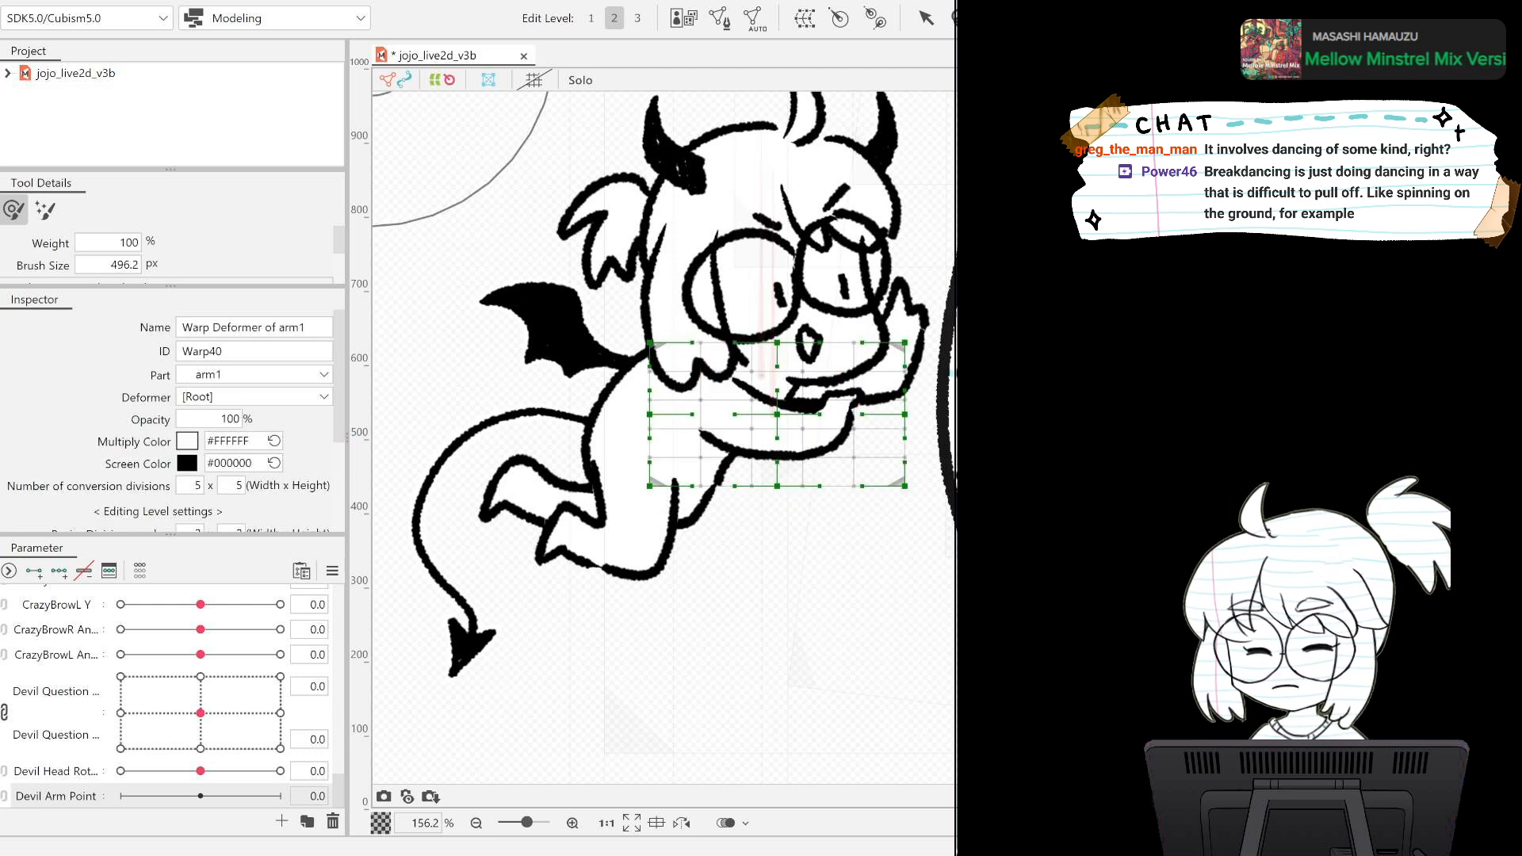
key("Escape")
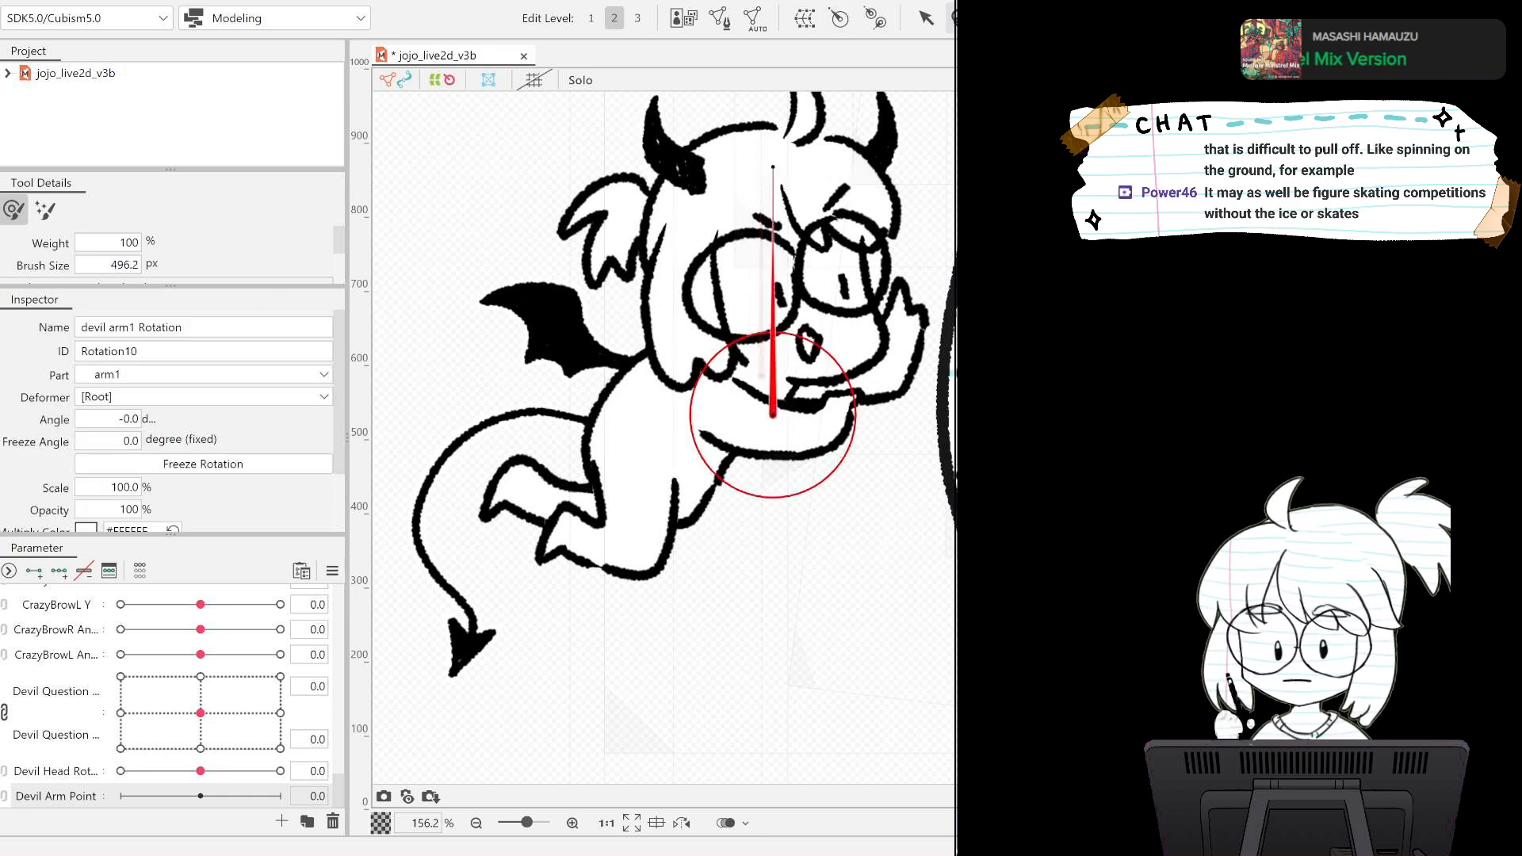
Move the devil arm1 Rotation pivot to the shoulder and align its handle along the arm at 105 degrees.
left_click(929, 19)
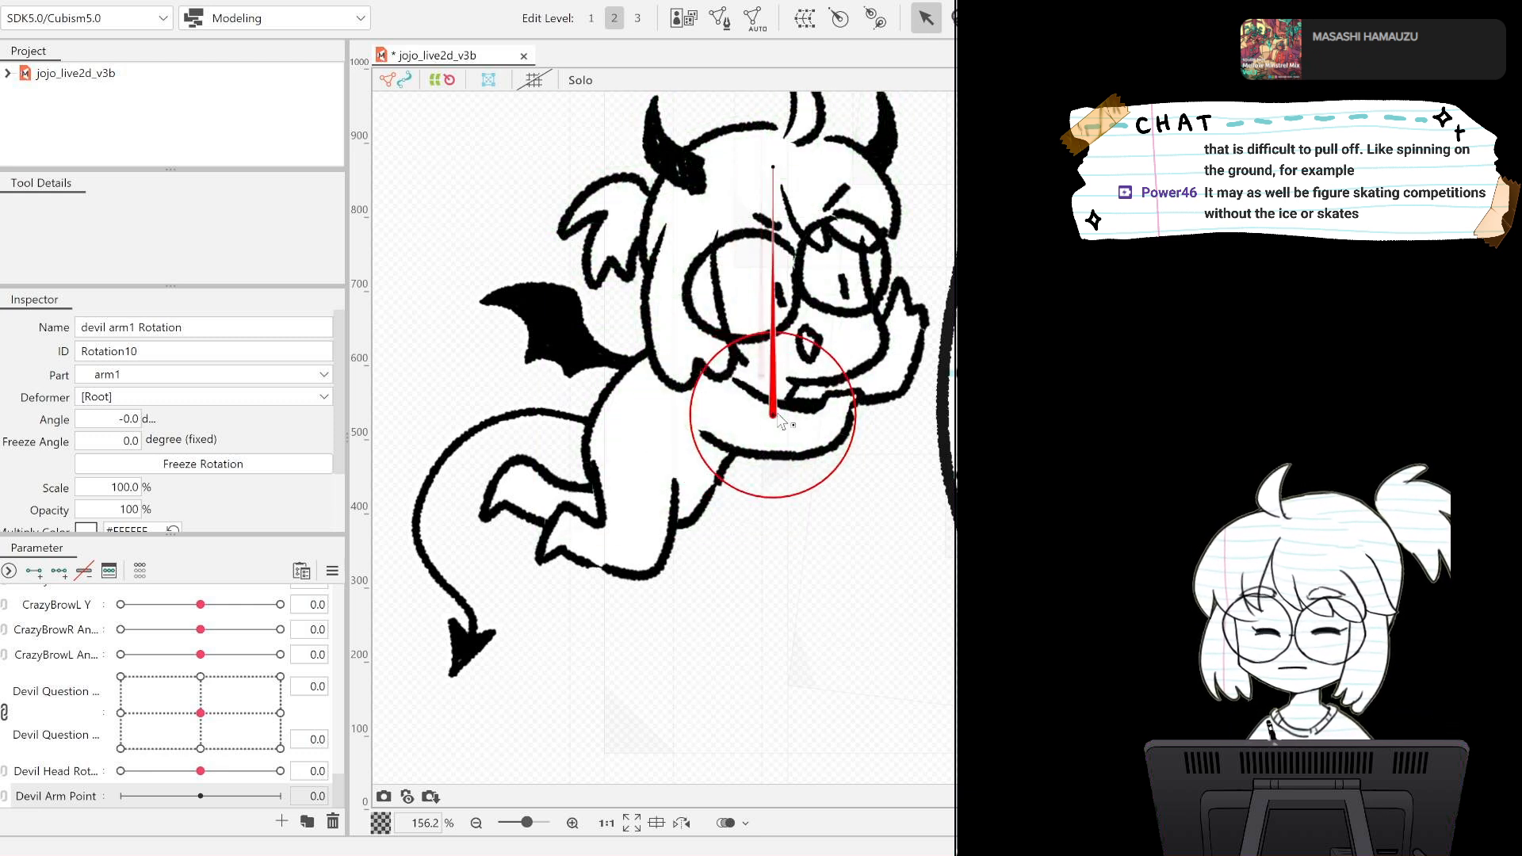
left_click_drag(772, 420, 710, 415)
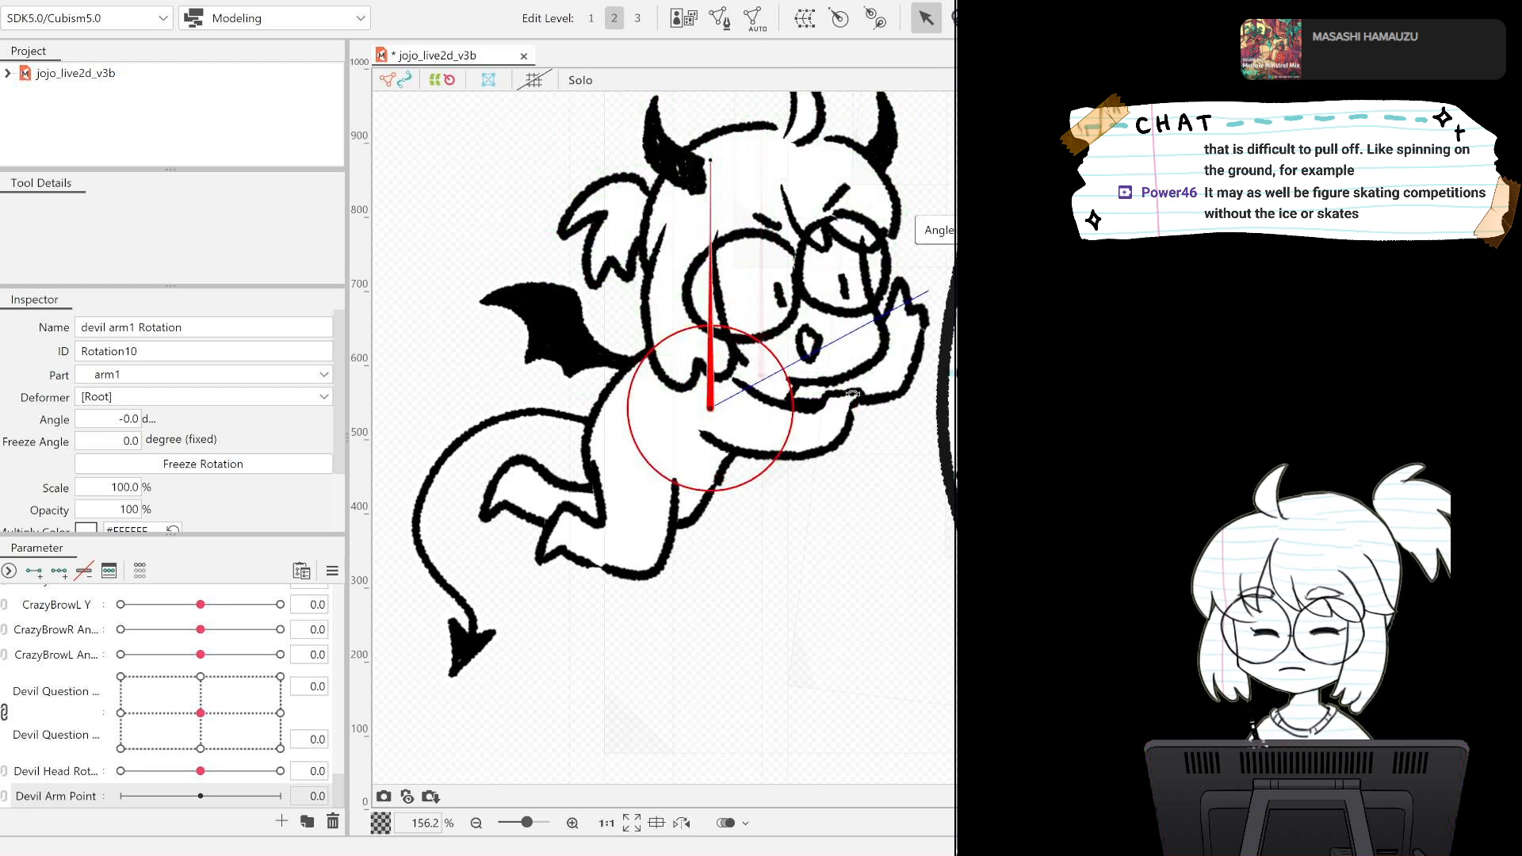
left_click_drag(844, 451, 808, 430)
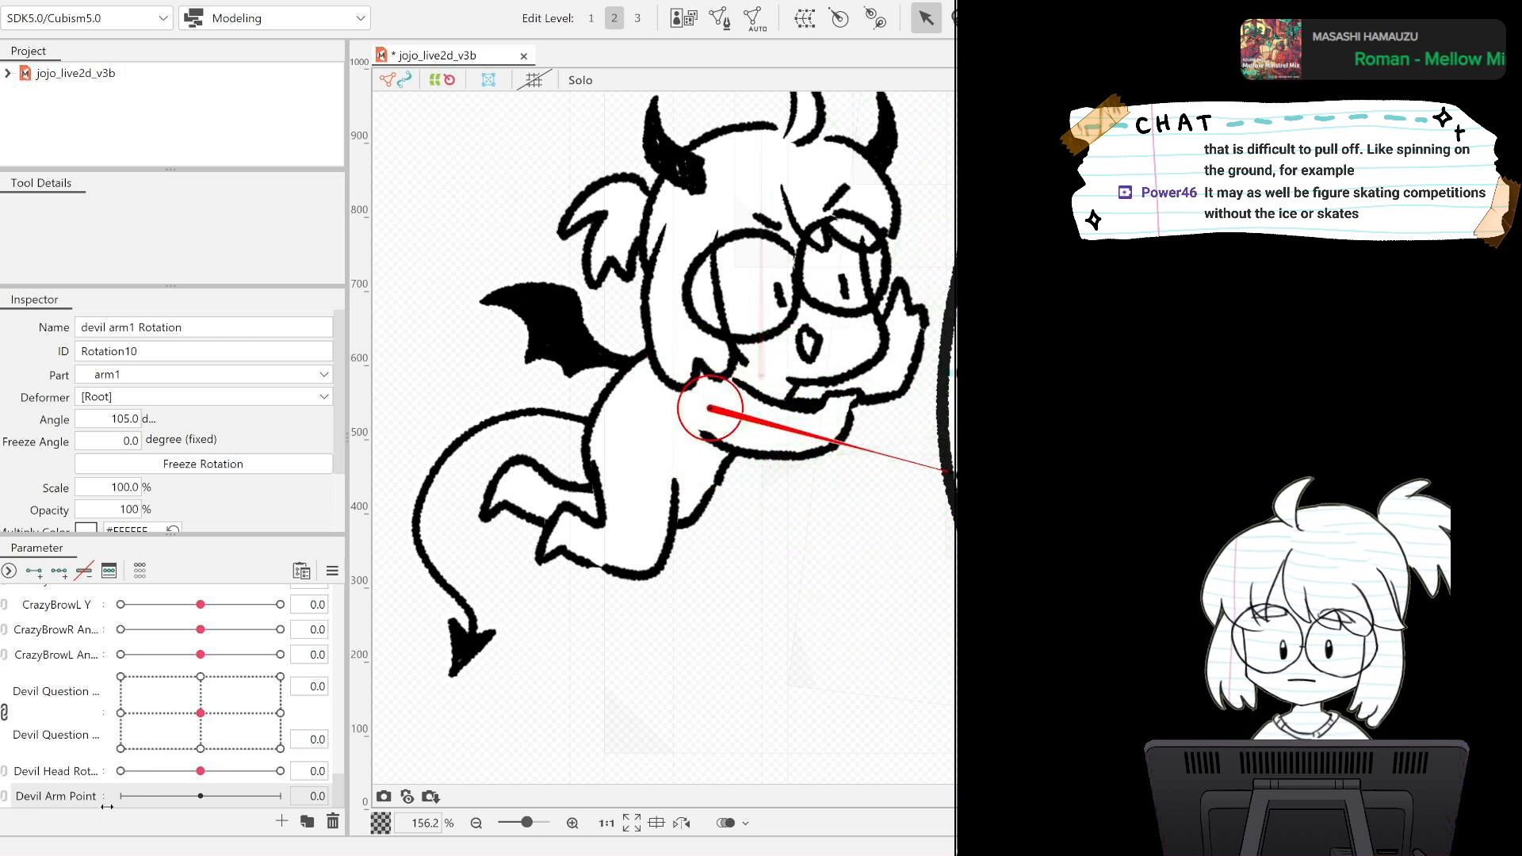
Add three Devil Arm Point keys for devil arm1 Rotation and rotate the arm down to 111.5 degrees at the -1.0 key.
left_click(58, 570)
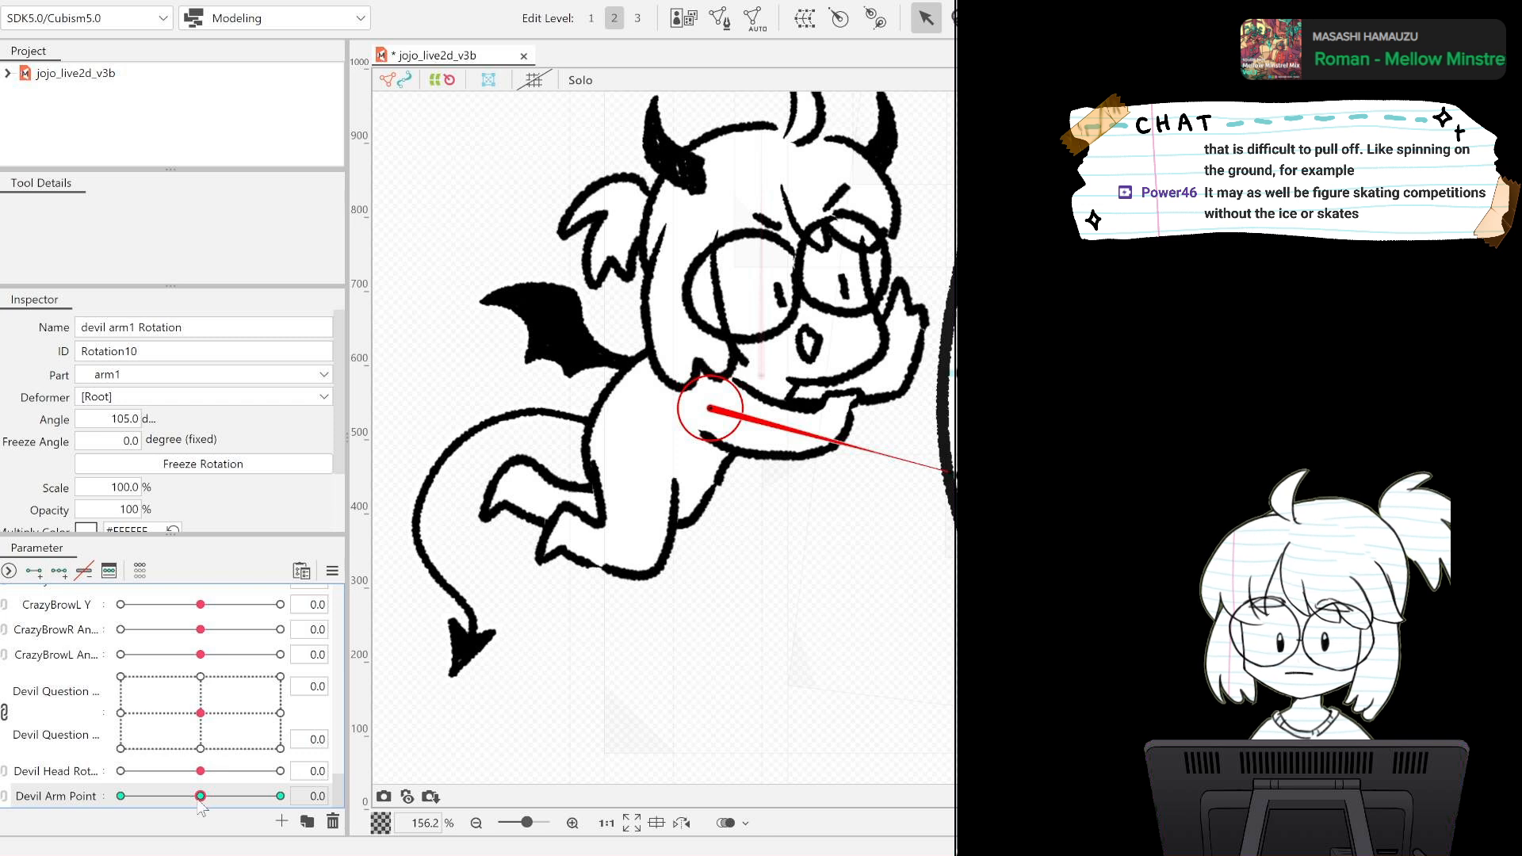
left_click_drag(200, 797, 118, 799)
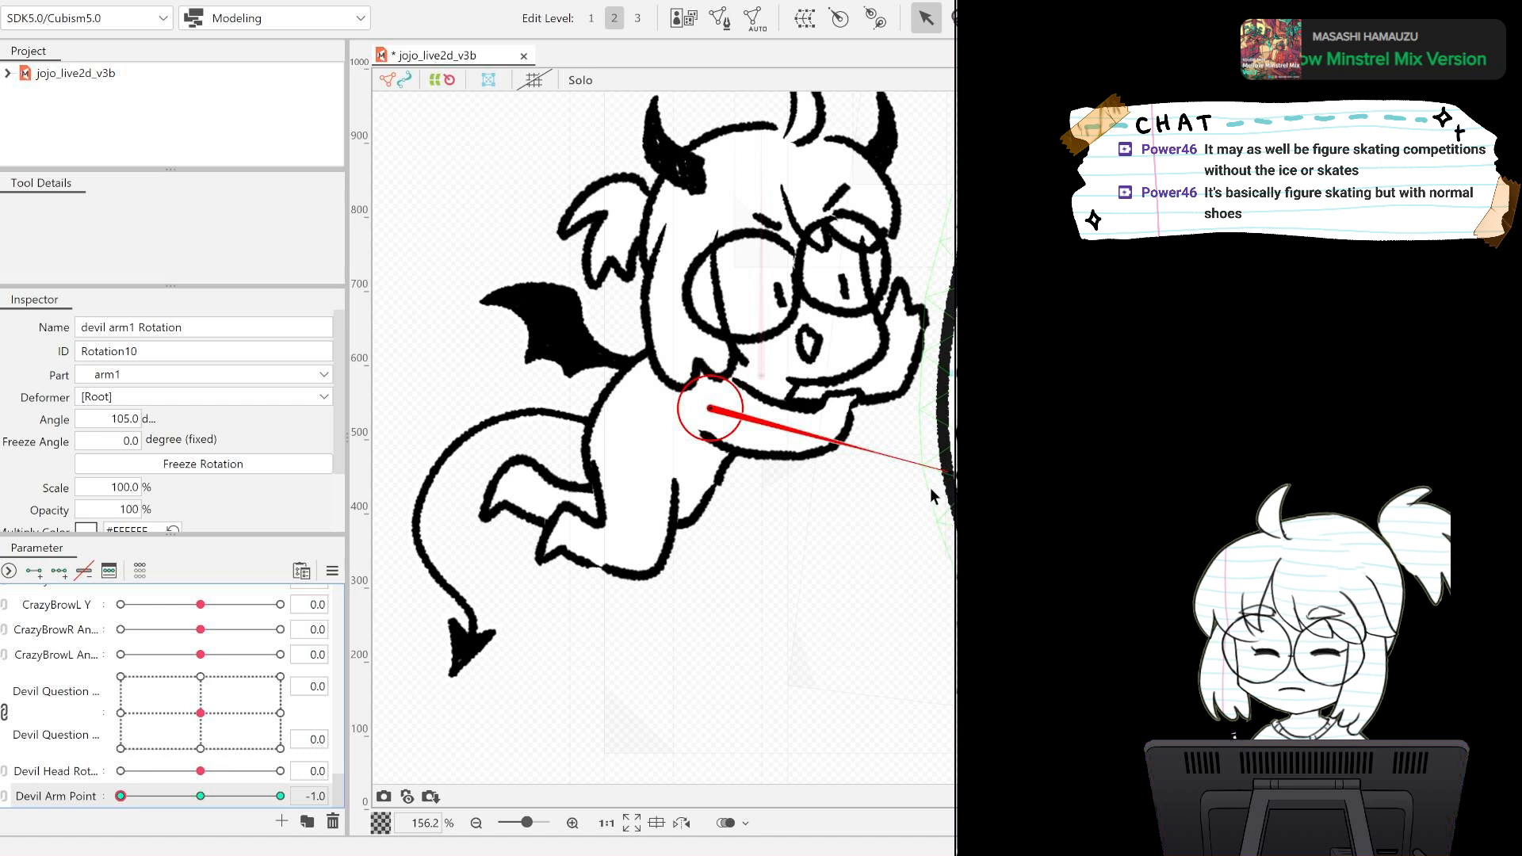
left_click_drag(947, 478, 930, 499)
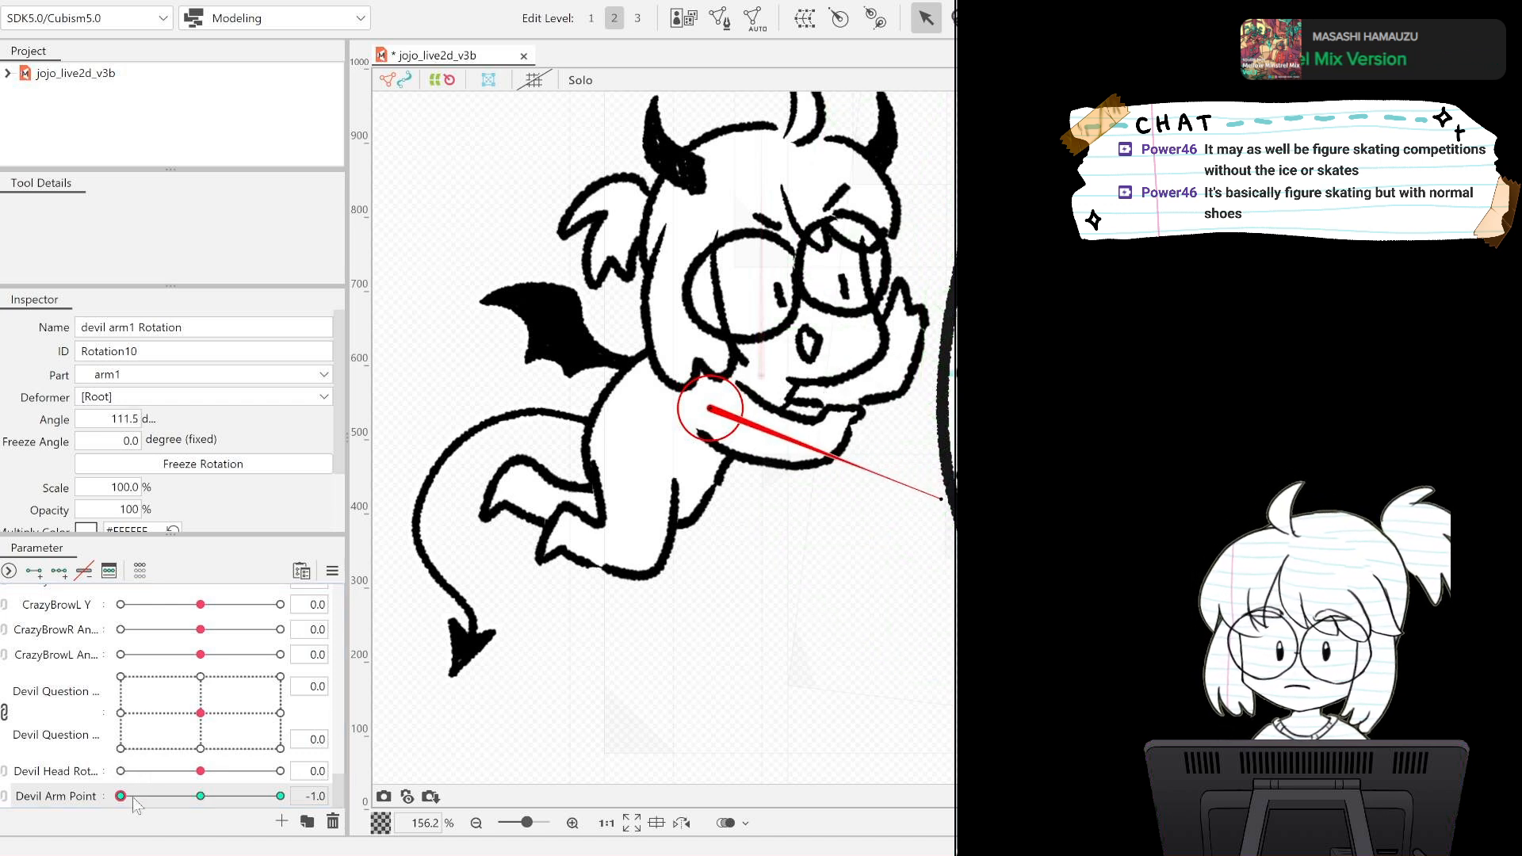
Rotate the arm slightly upward at the Devil Arm Point 1.0 key, preview the swing, and return the parameter to 0.
left_click_drag(123, 796, 341, 796)
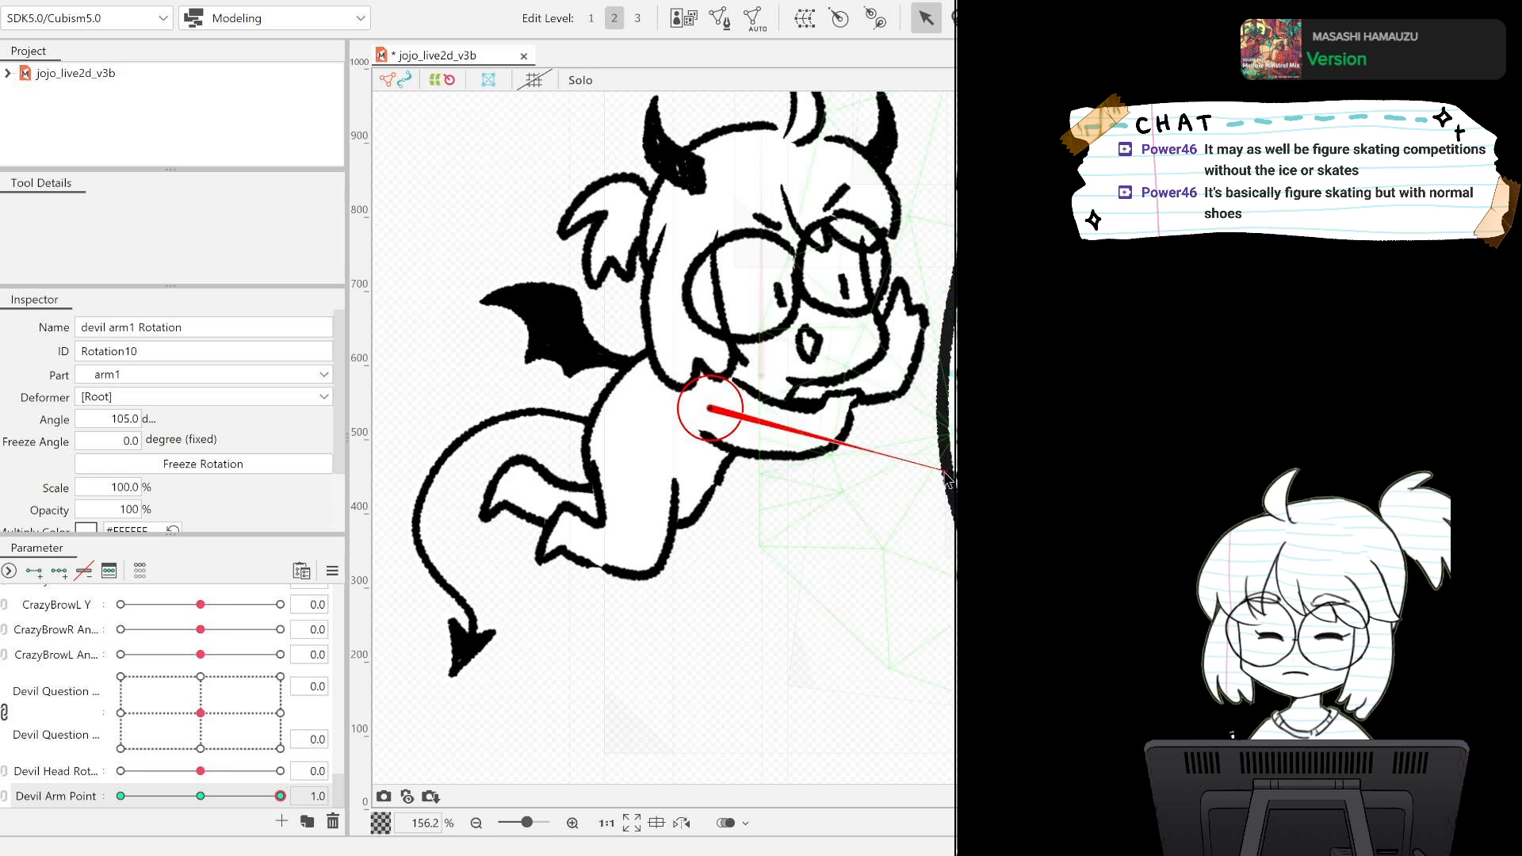
left_click_drag(943, 473, 950, 434)
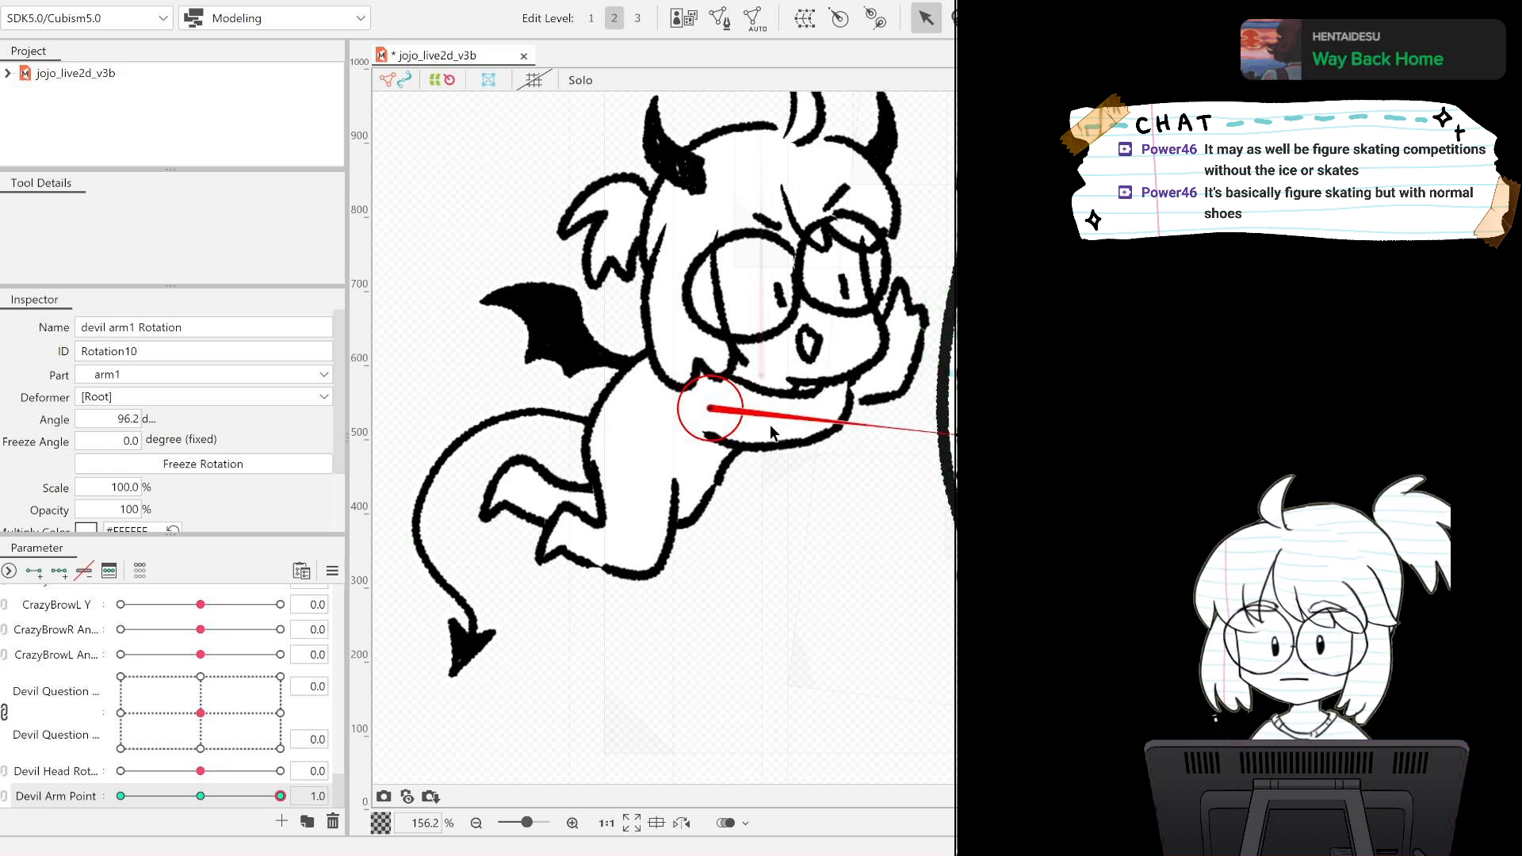
left_click_drag(949, 434, 950, 421)
left_click_drag(270, 801, 87, 771)
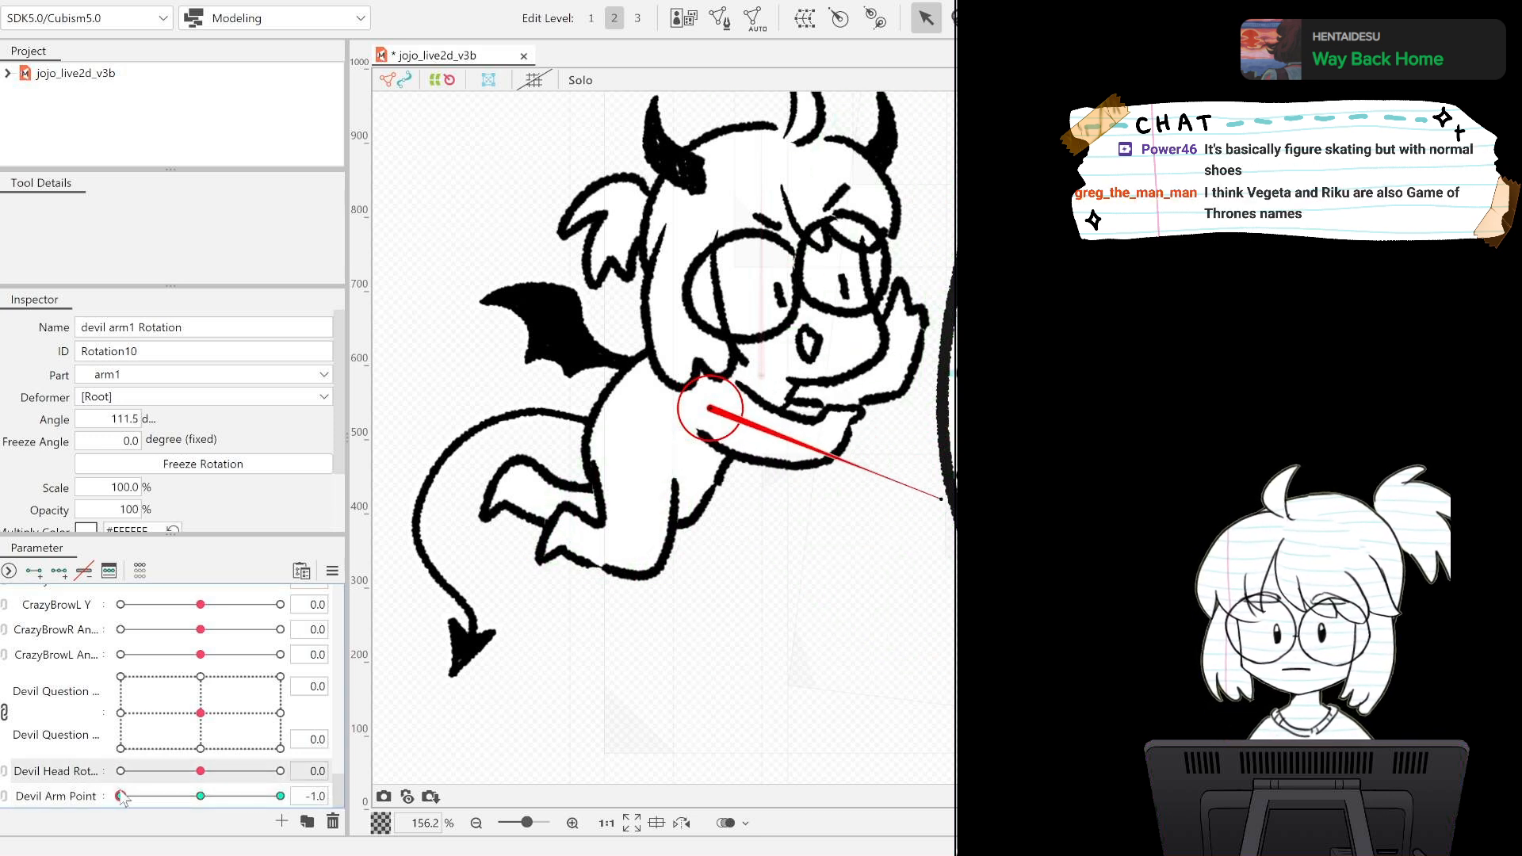
key("ctrl+r")
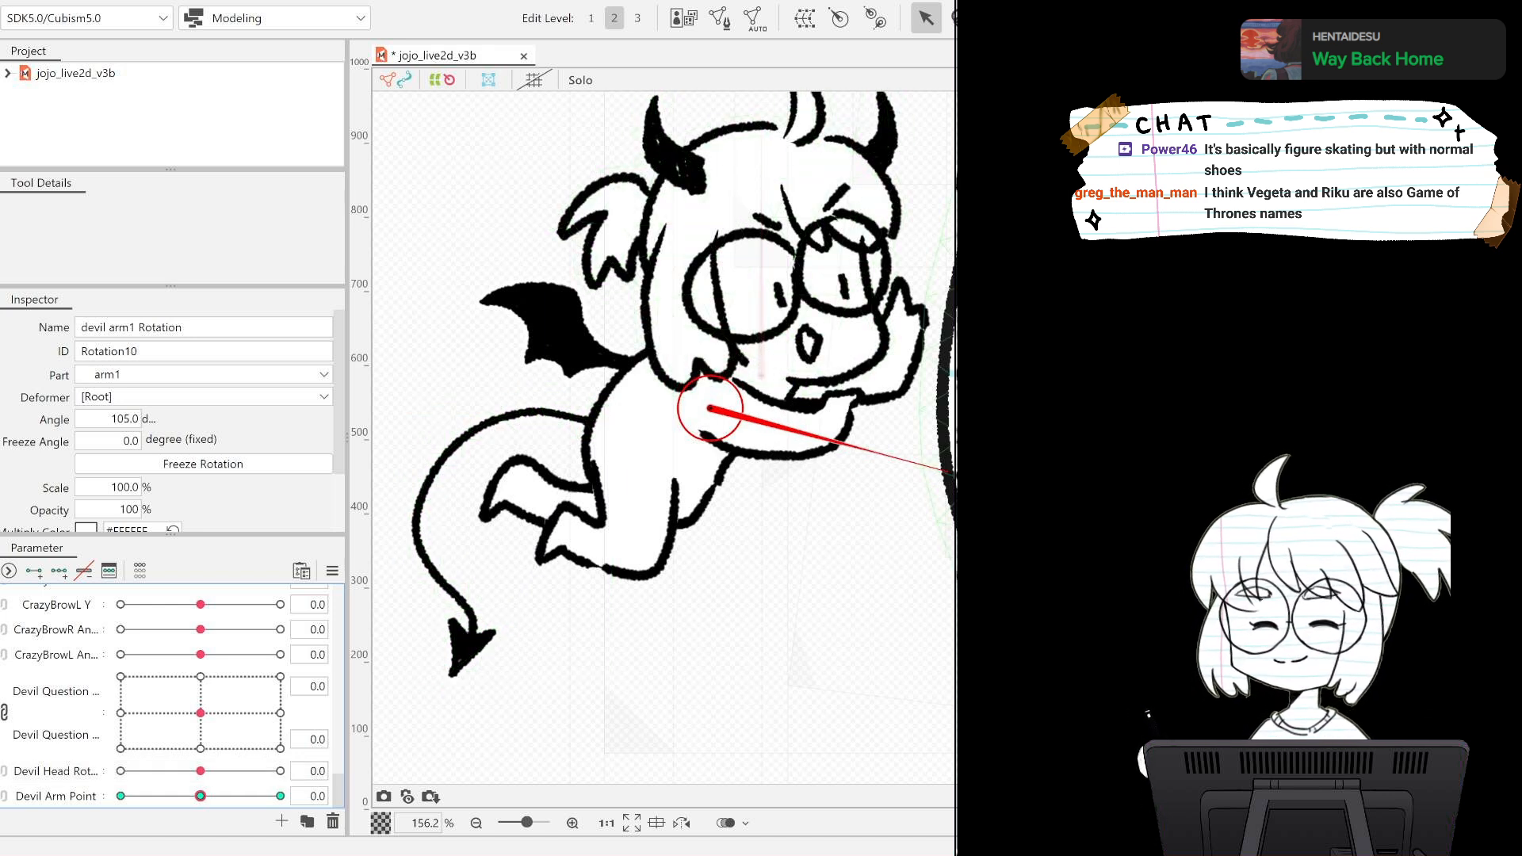
Try moving the arm1 part lower in the devil's part order, behind the body, and undo the move.
left_click(1236, 438)
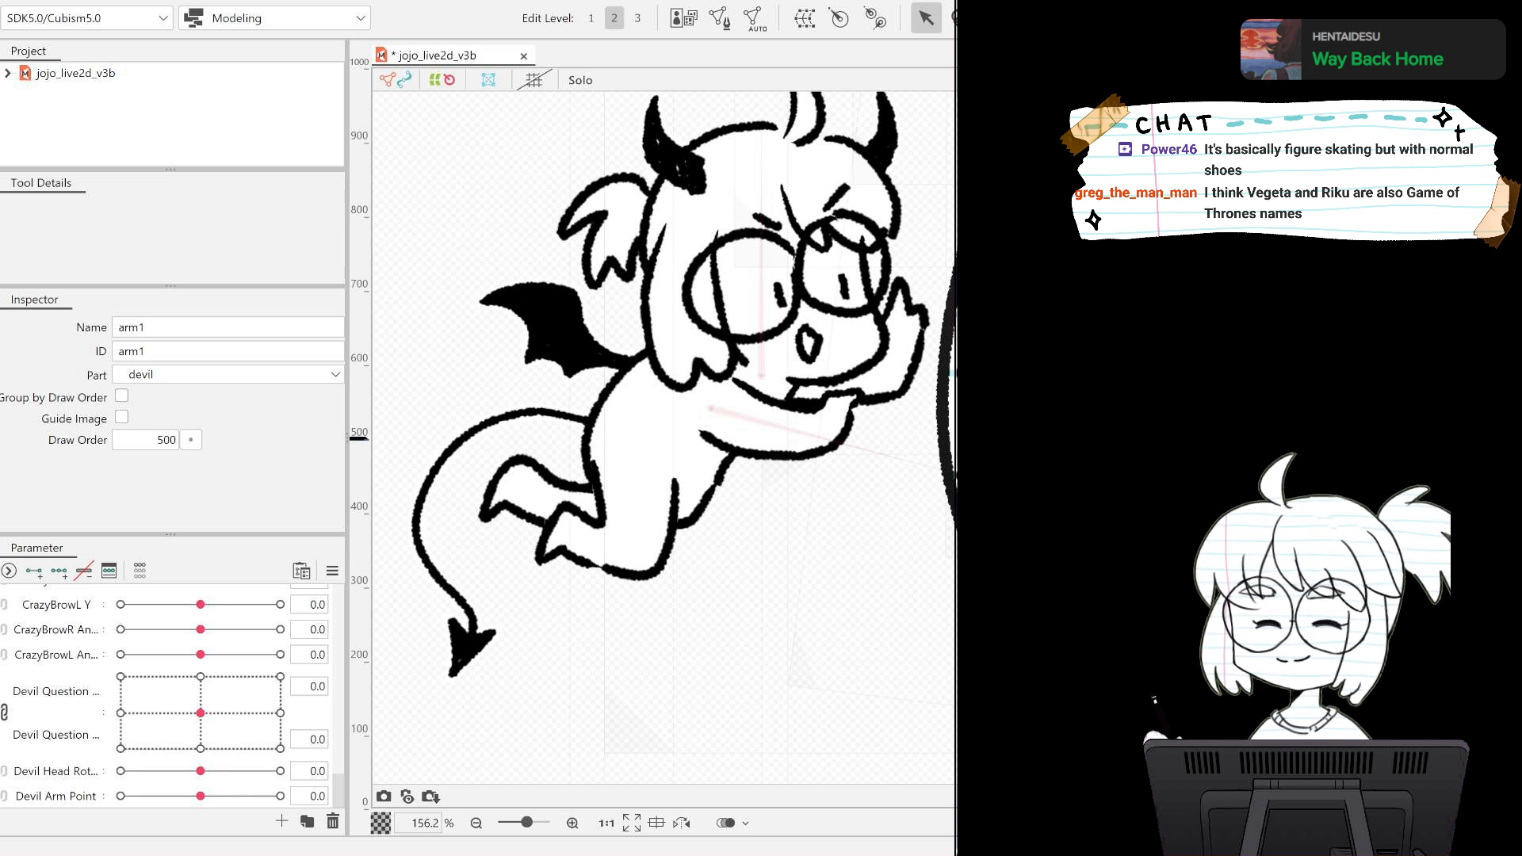
left_click_drag(1236, 438, 1236, 492)
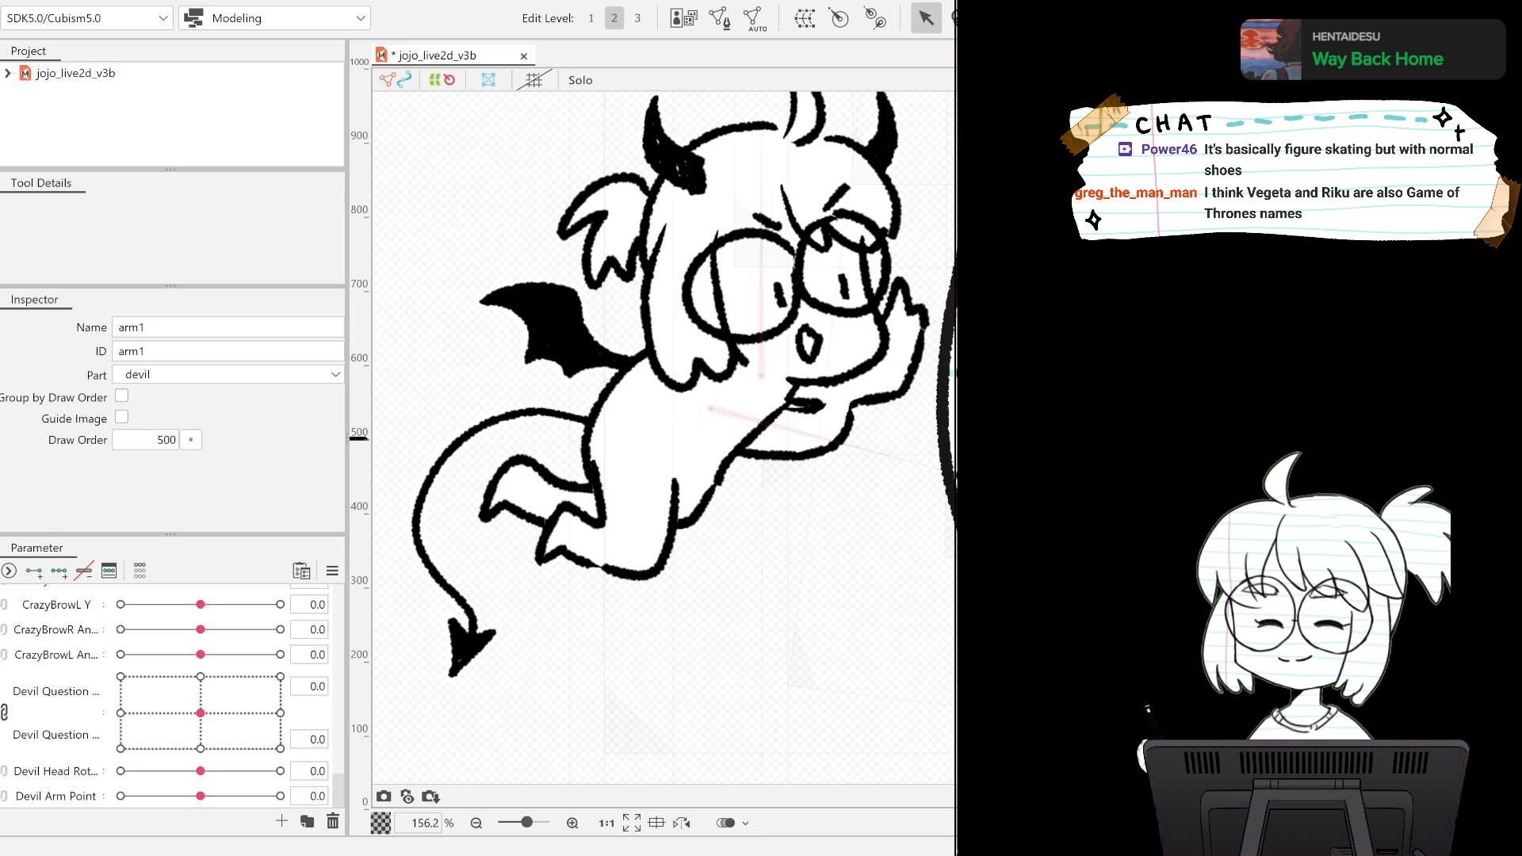
key("ctrl+z")
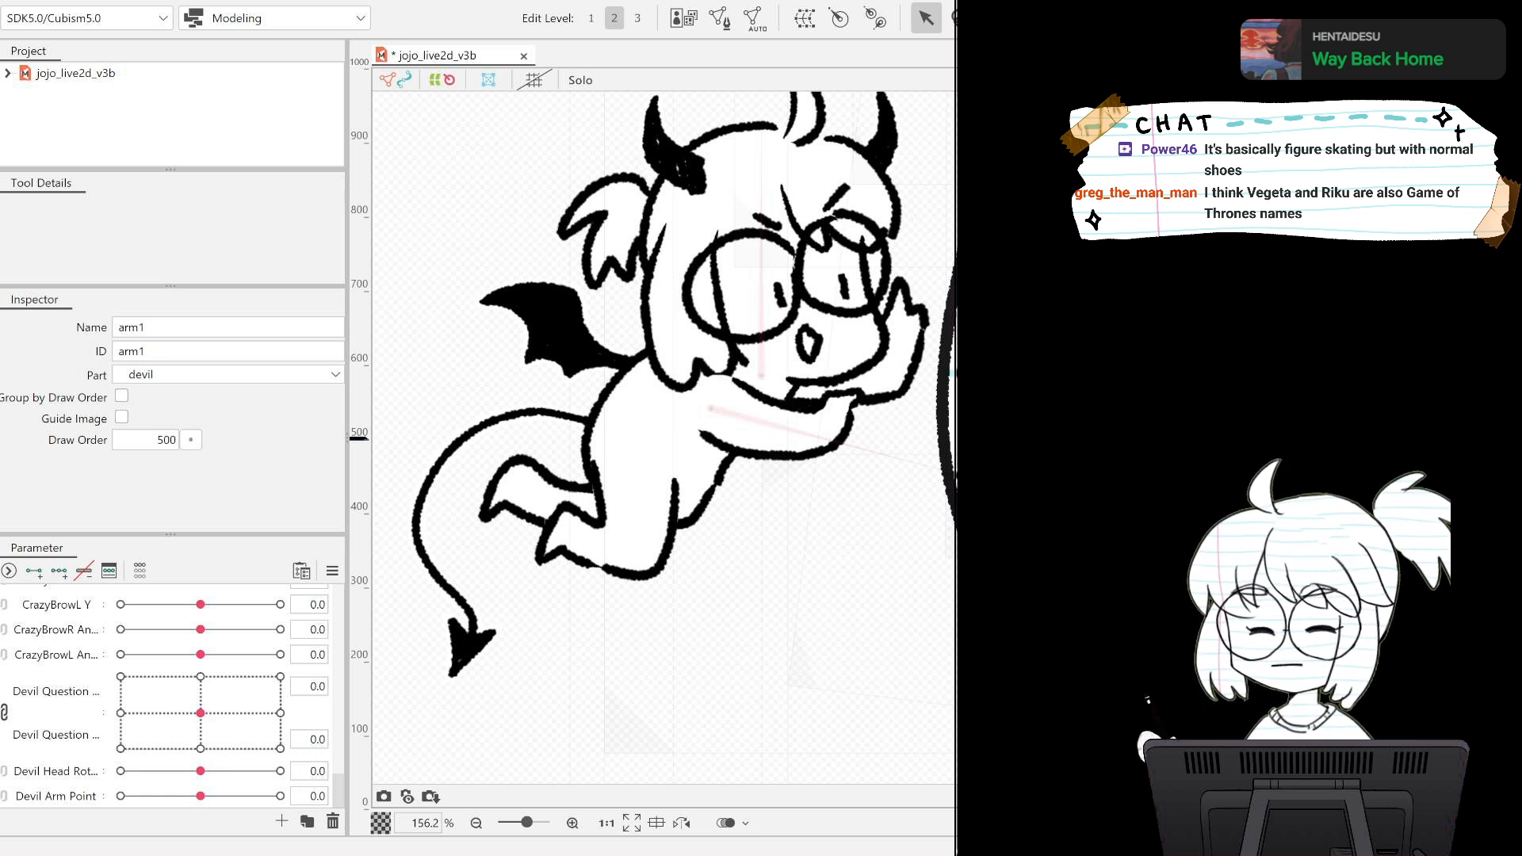
Select the devil leg1 lineart and fill together and create a rotation deformer named devil leg1 Rotation for them.
left_click_drag(200, 796, 139, 694)
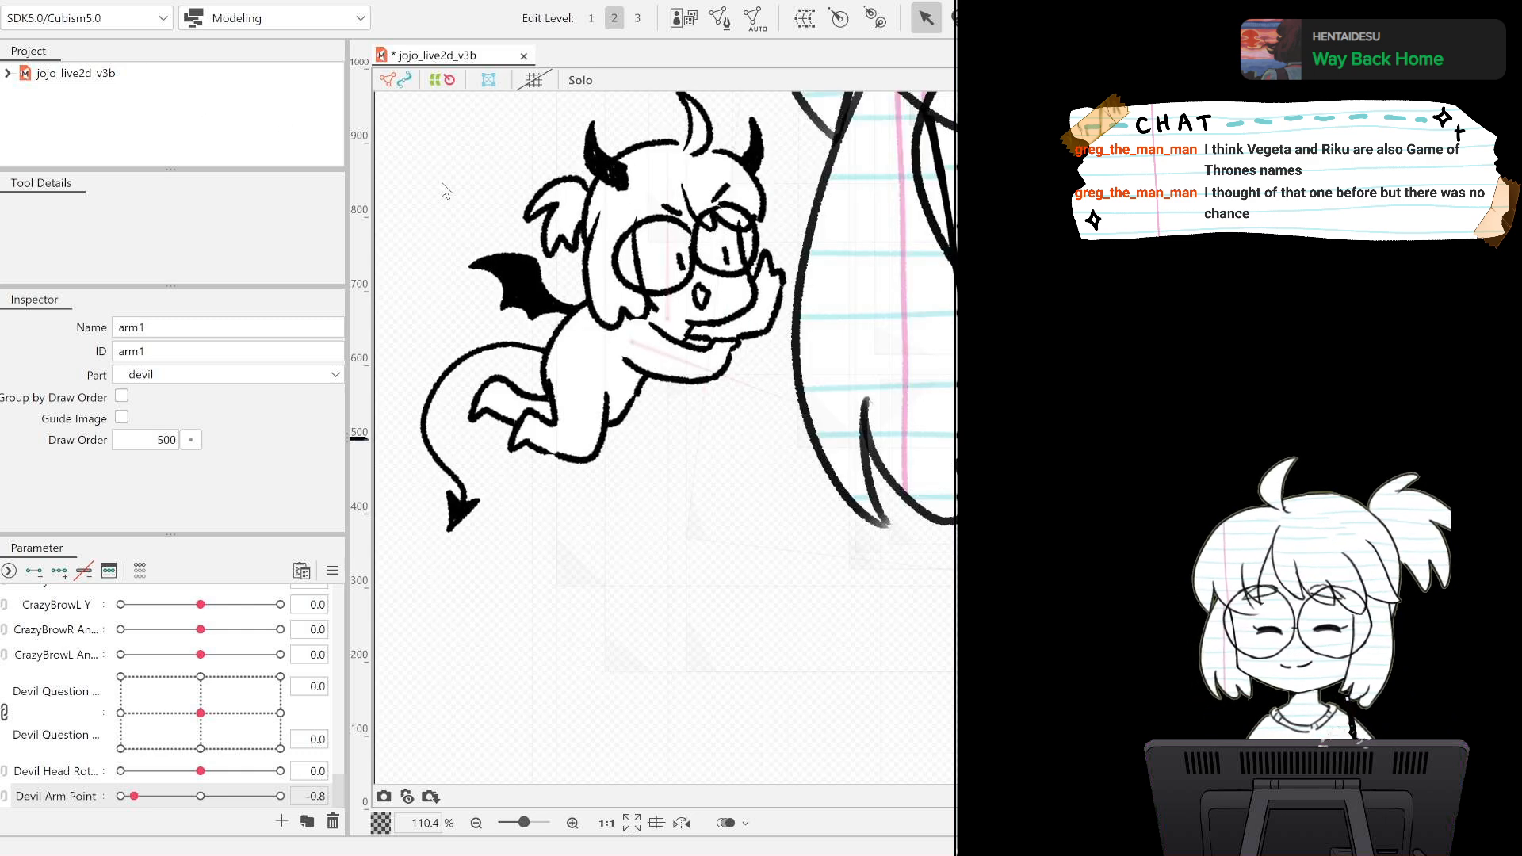
scroll(632, 401, "up", 2)
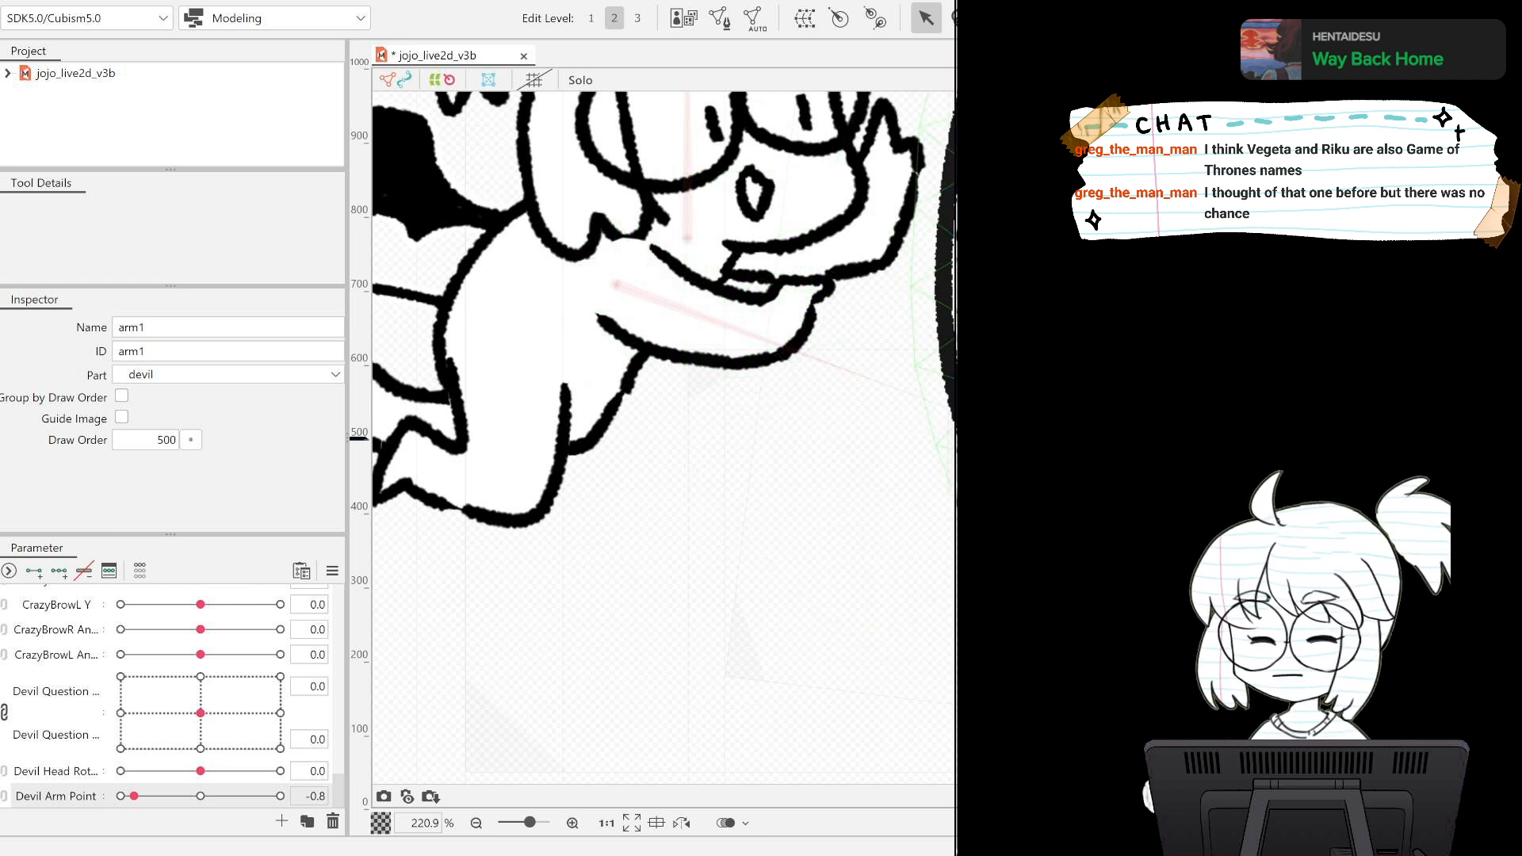
left_click(713, 321)
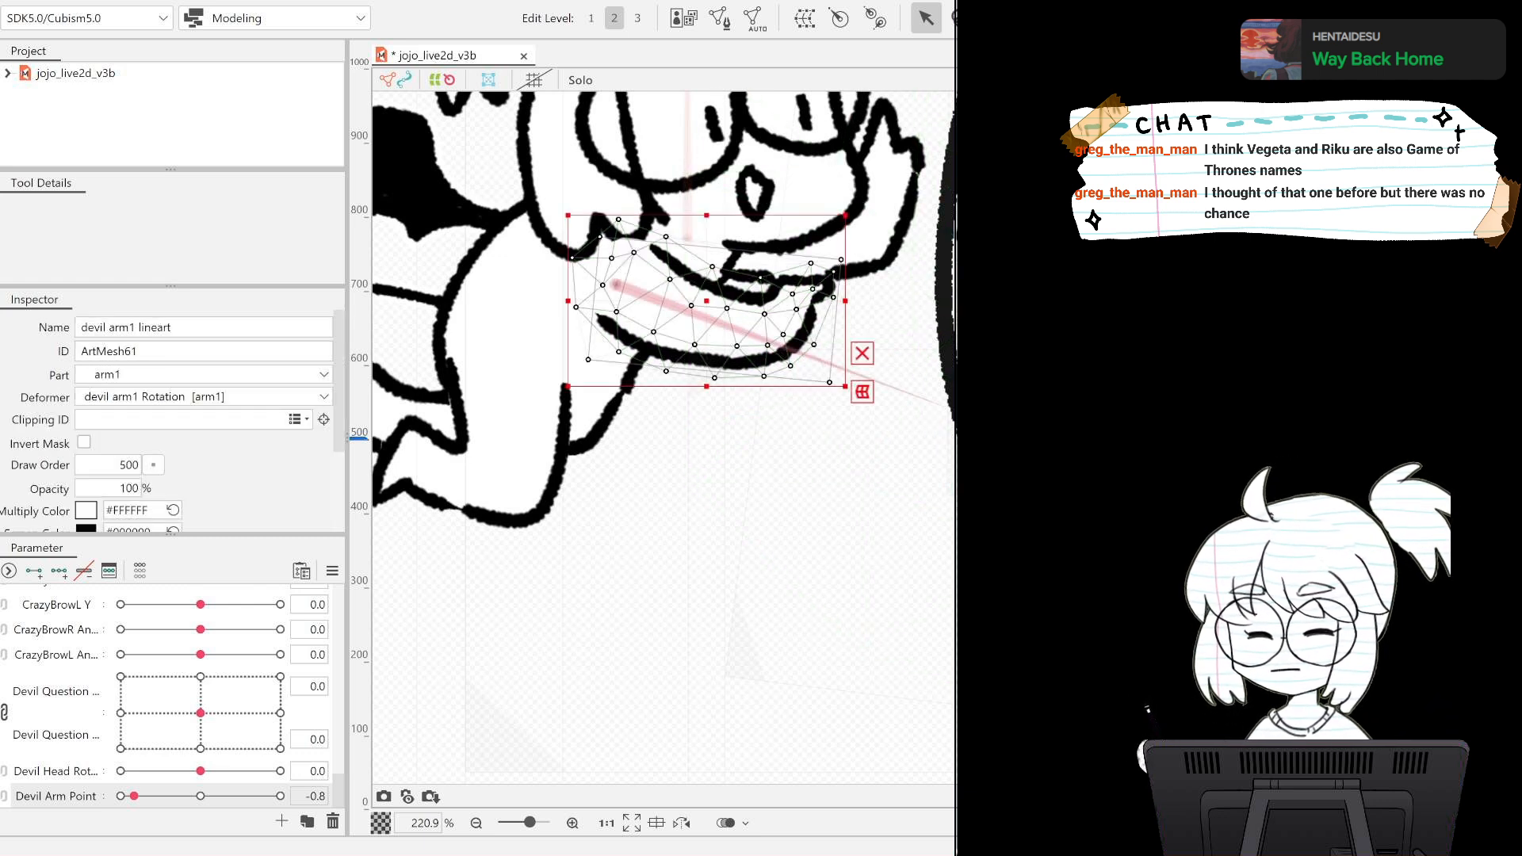
left_click(514, 412)
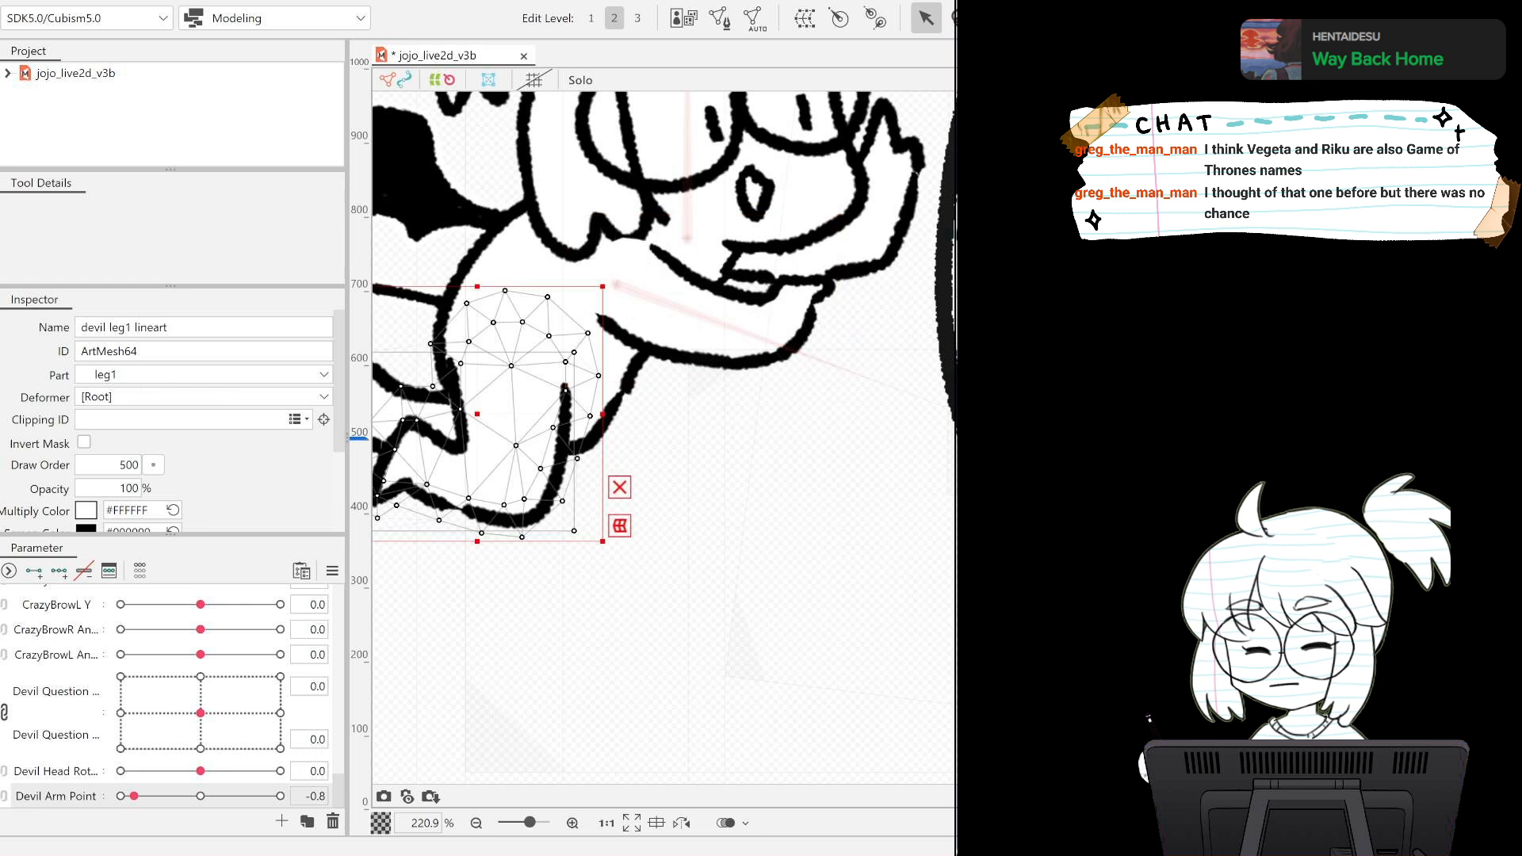
left_click(514, 412)
left_click(514, 412)
left_click(514, 413)
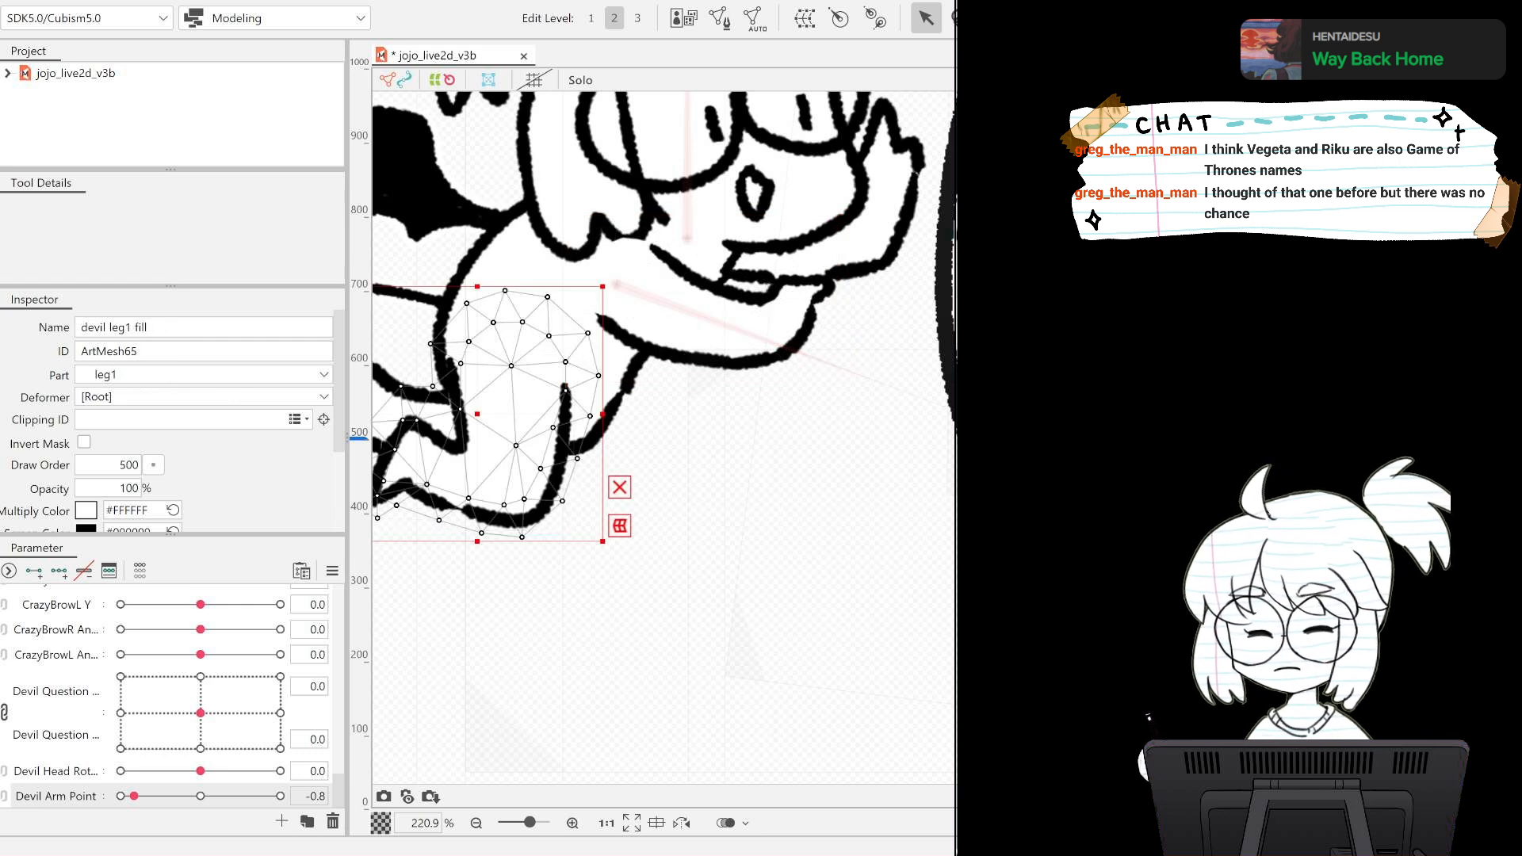
left_click(513, 412, "shift")
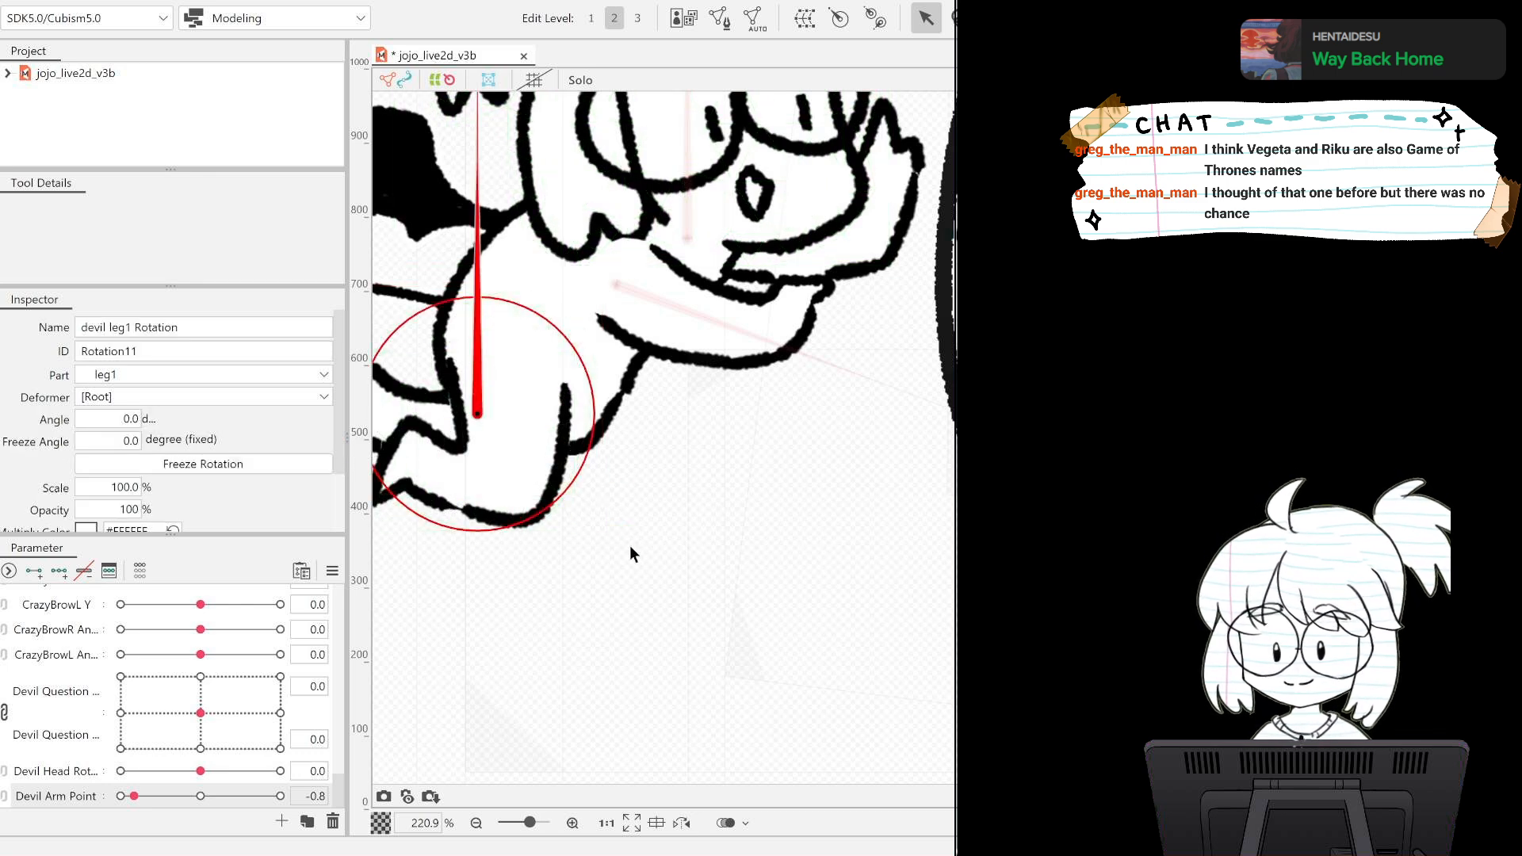
Place the devil leg1 Rotation pivot at the top of the thigh and aim it down at -177.4 degrees with a smaller circle.
left_click_drag(629, 545, 804, 533)
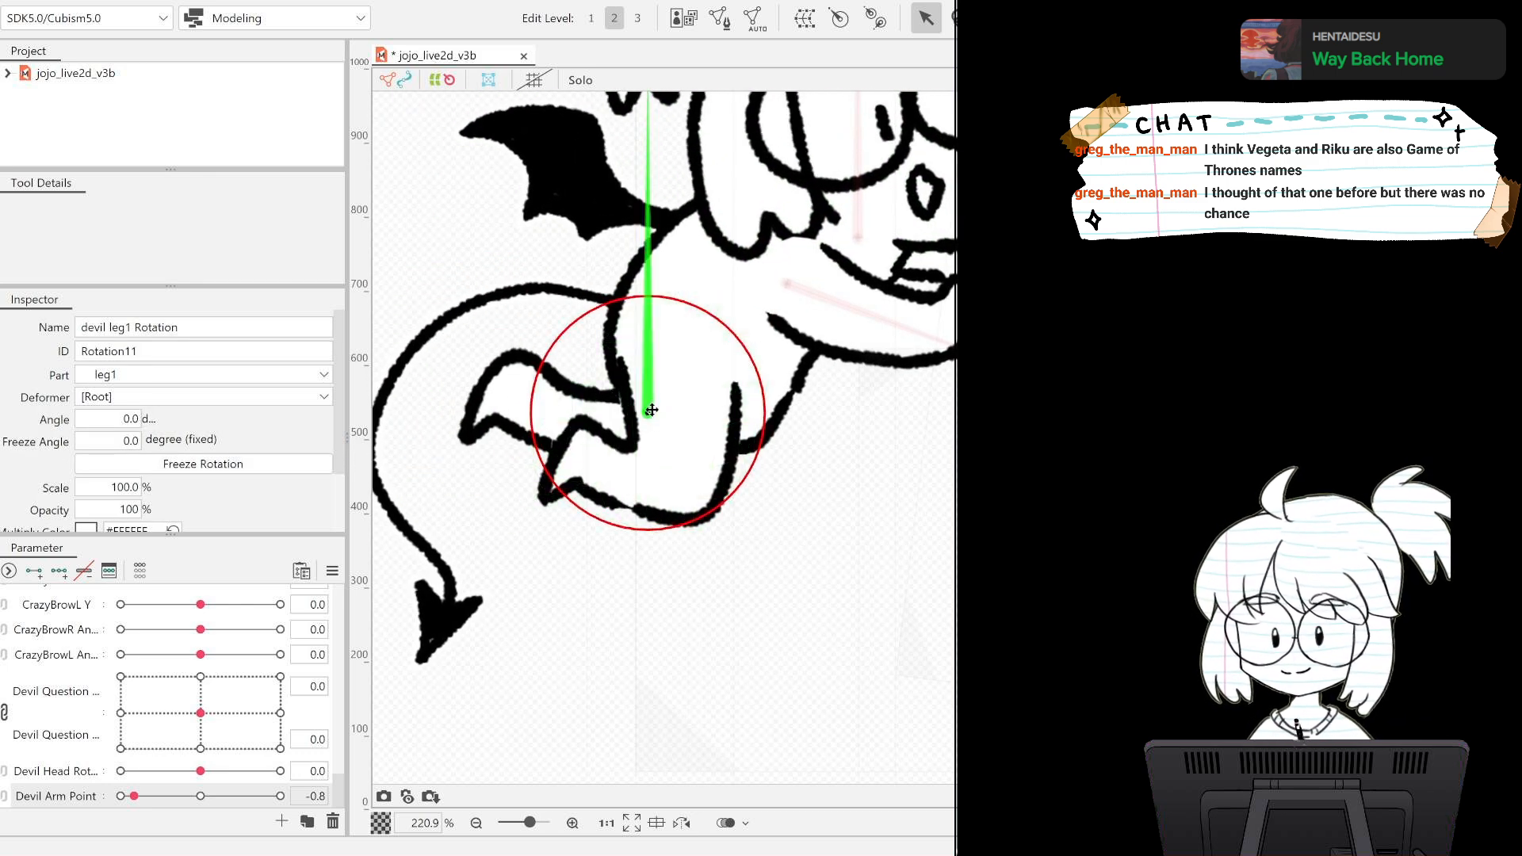
left_click_drag(651, 409, 682, 357)
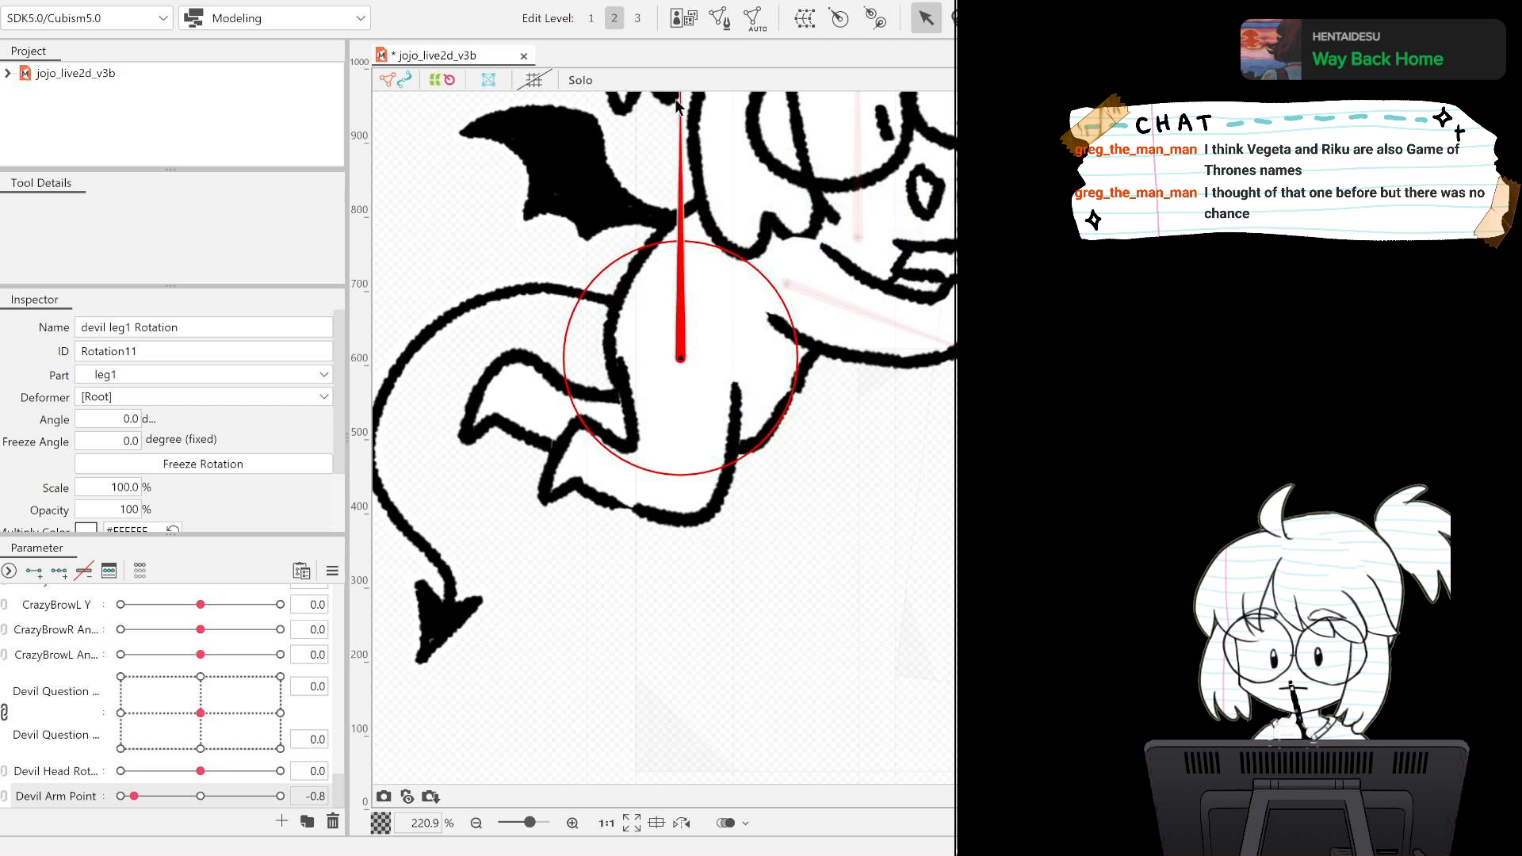
left_click_drag(866, 249, 889, 300)
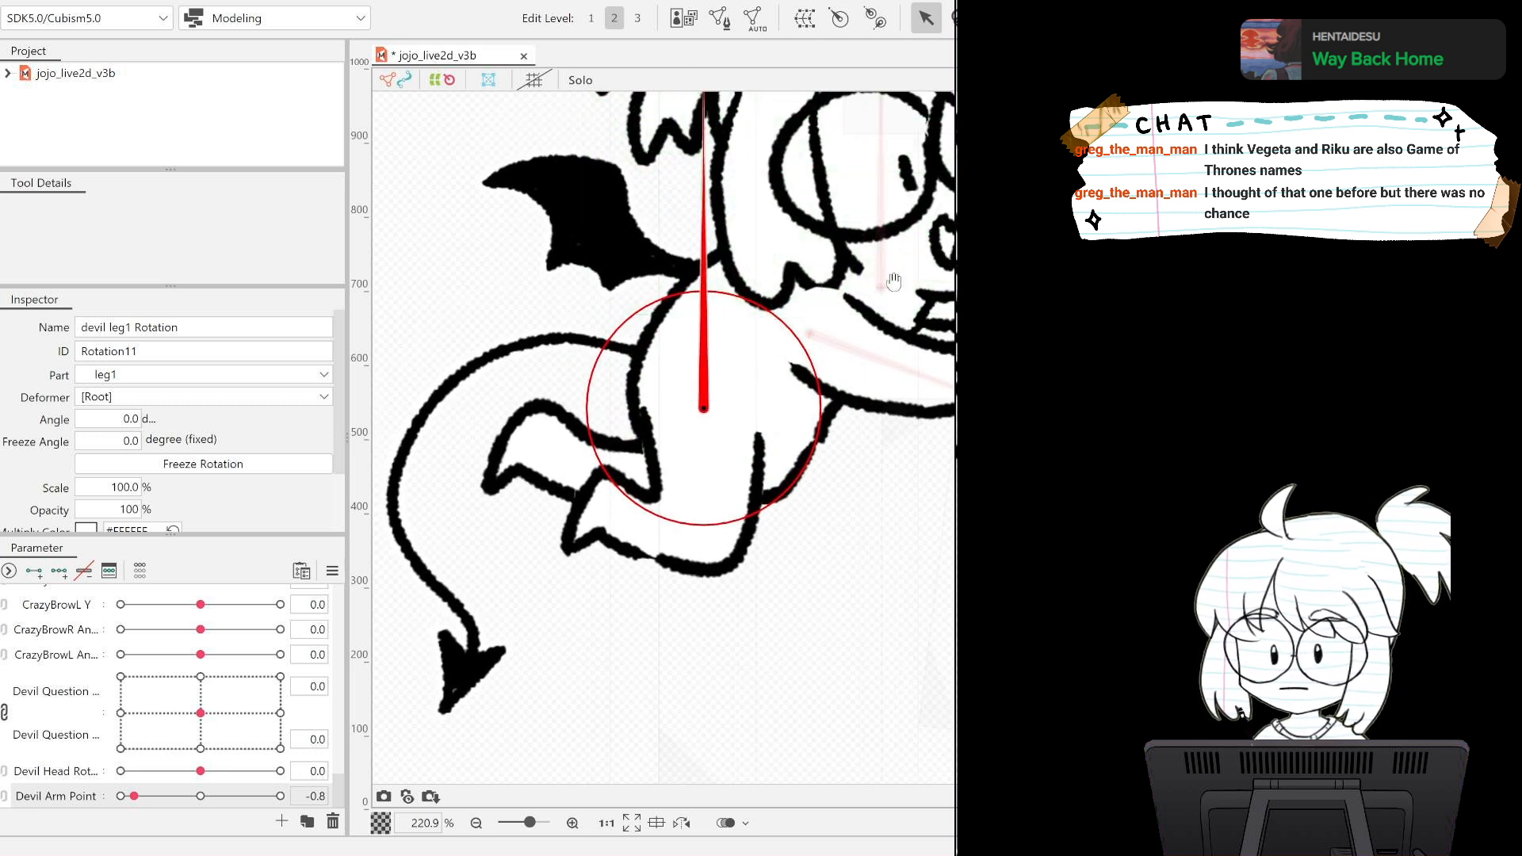
left_click_drag(889, 266, 897, 315)
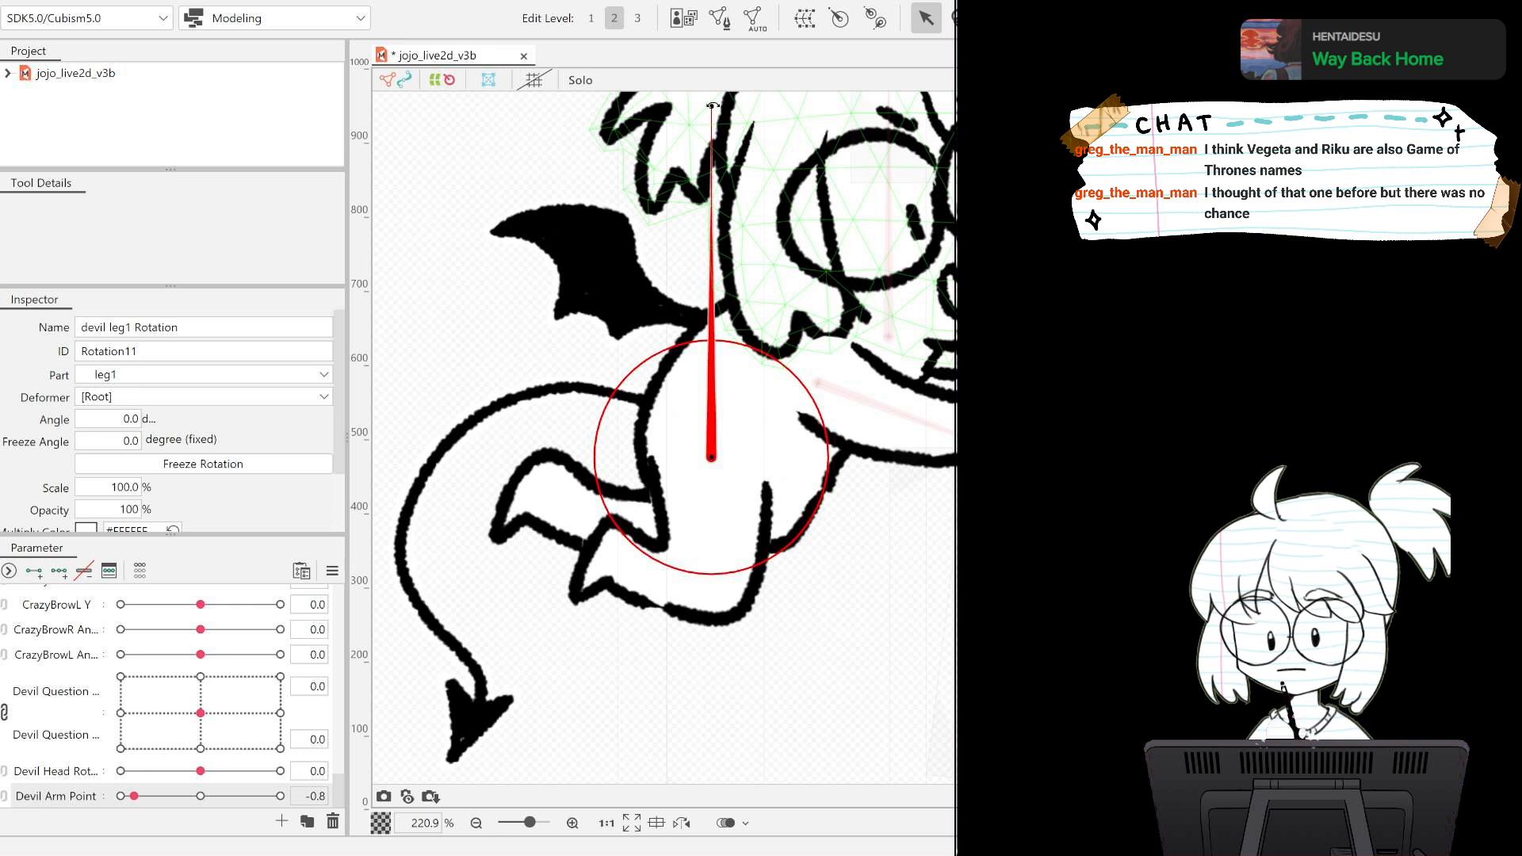
left_click_drag(712, 105, 700, 640)
left_click_drag(724, 508, 723, 493)
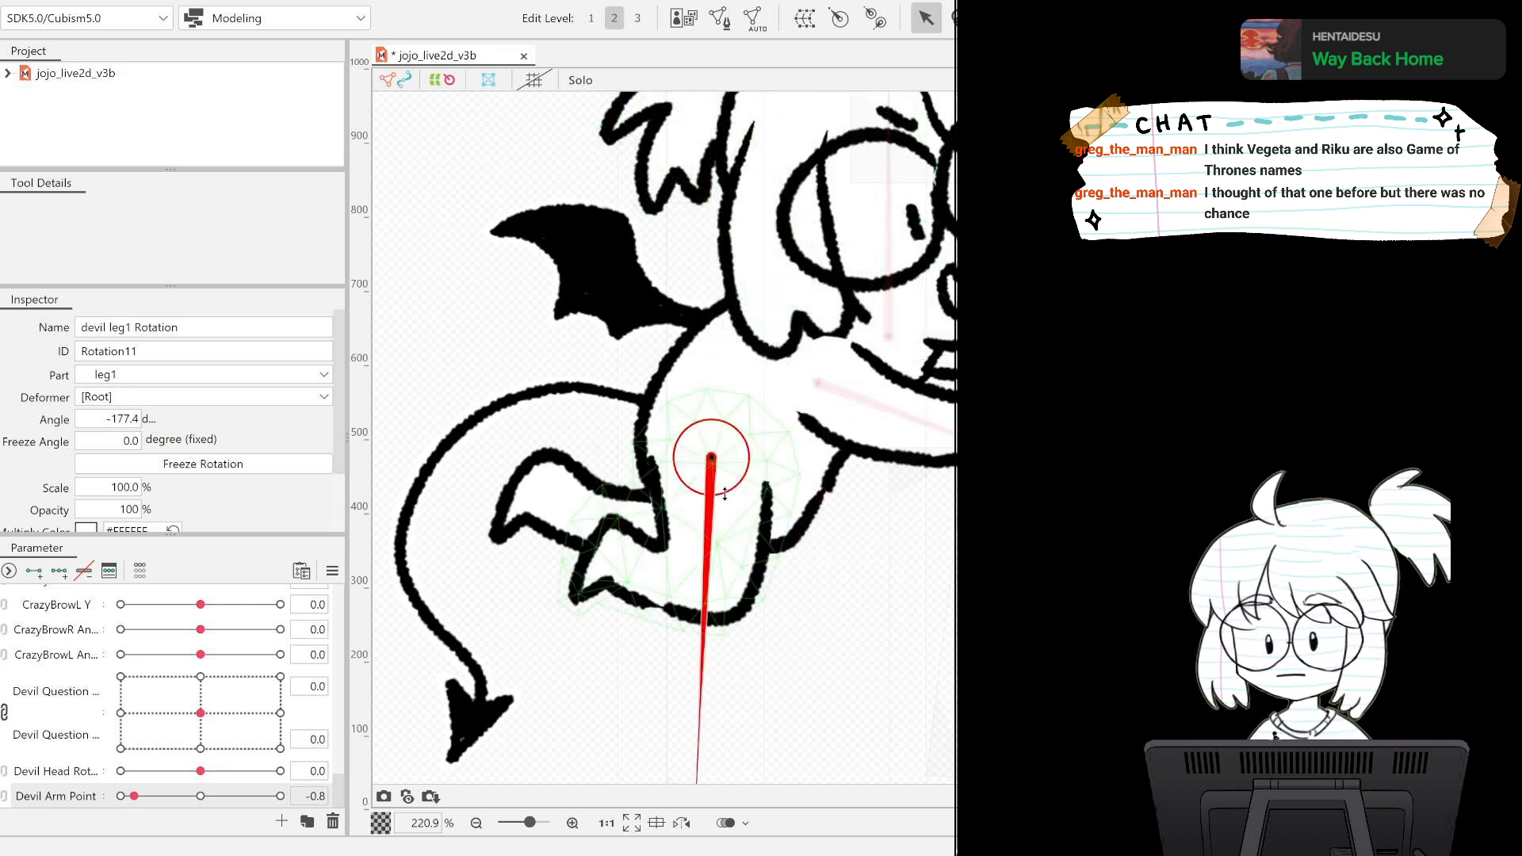
scroll(883, 545, "down", 2)
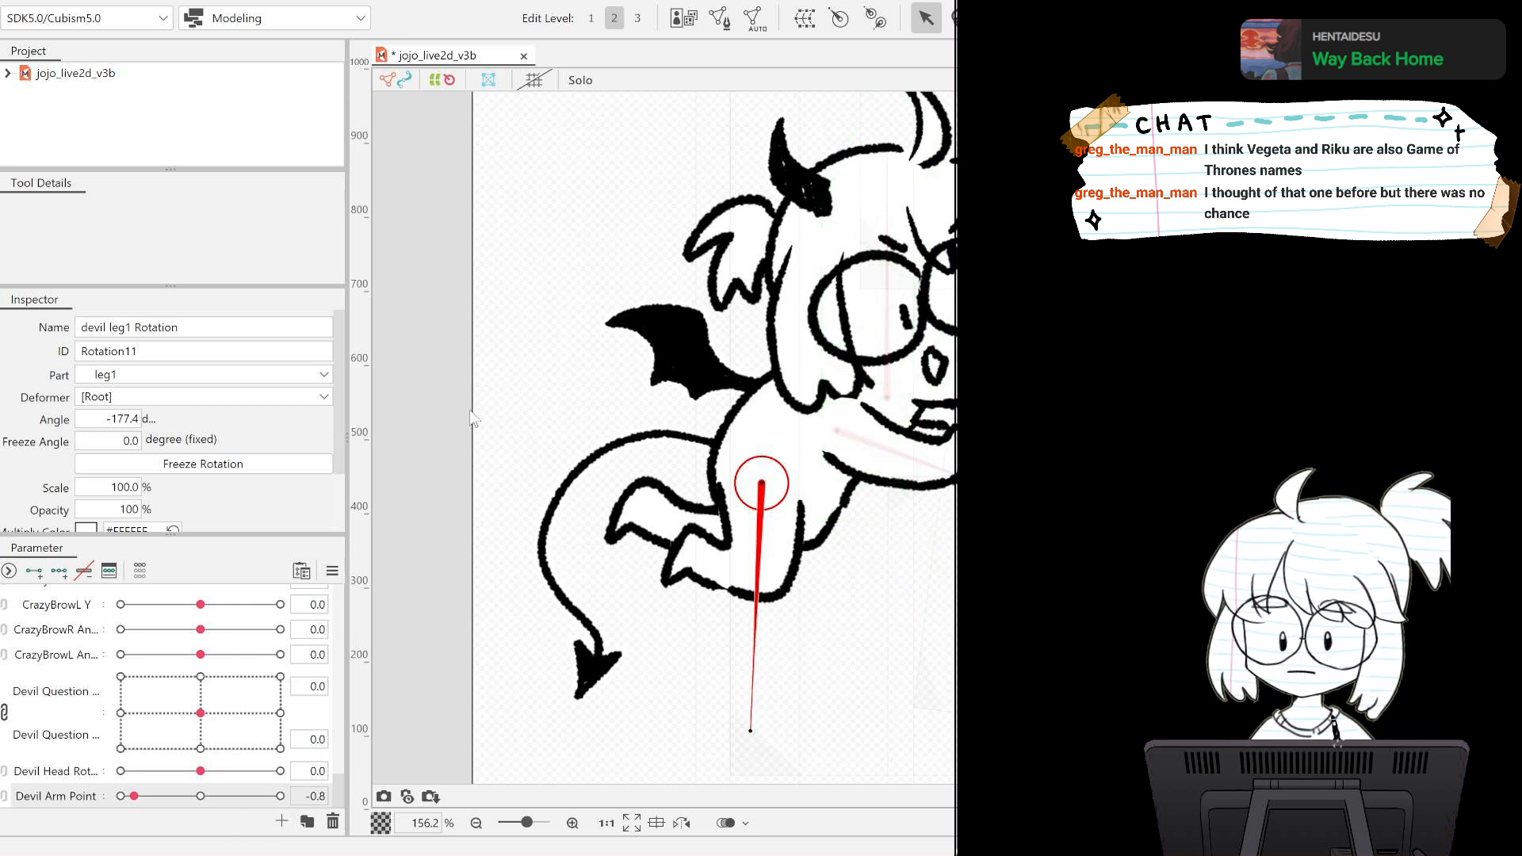
Create a Devil Arm Leg1 parameter with three keys for devil leg1 Rotation and rotate the leg to -169.1 degrees at -1.0.
key("ctrl+z")
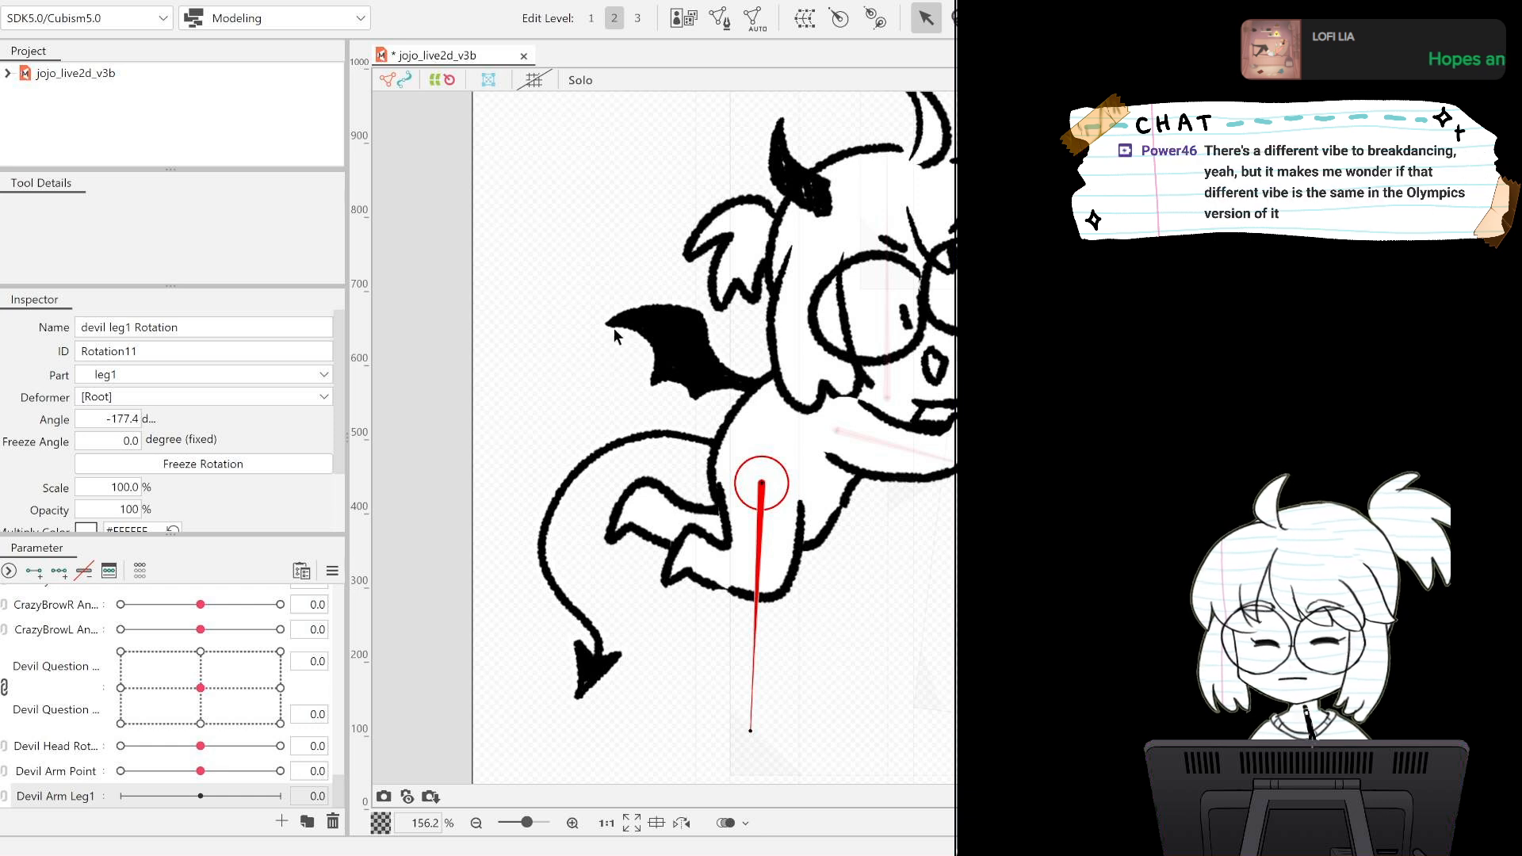
left_click(66, 791)
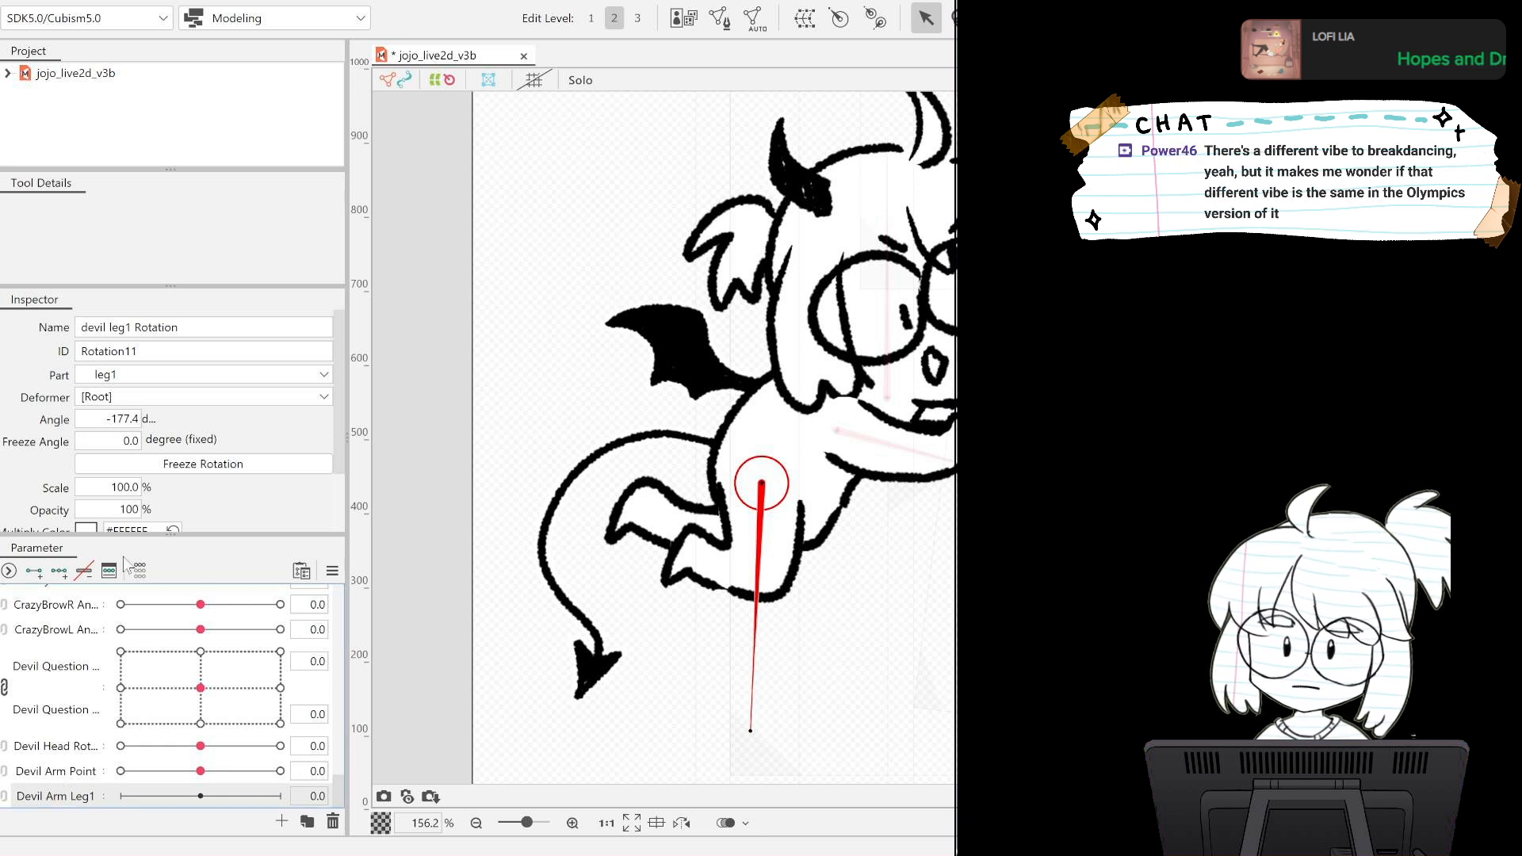
left_click(61, 568)
left_click_drag(199, 797, 107, 797)
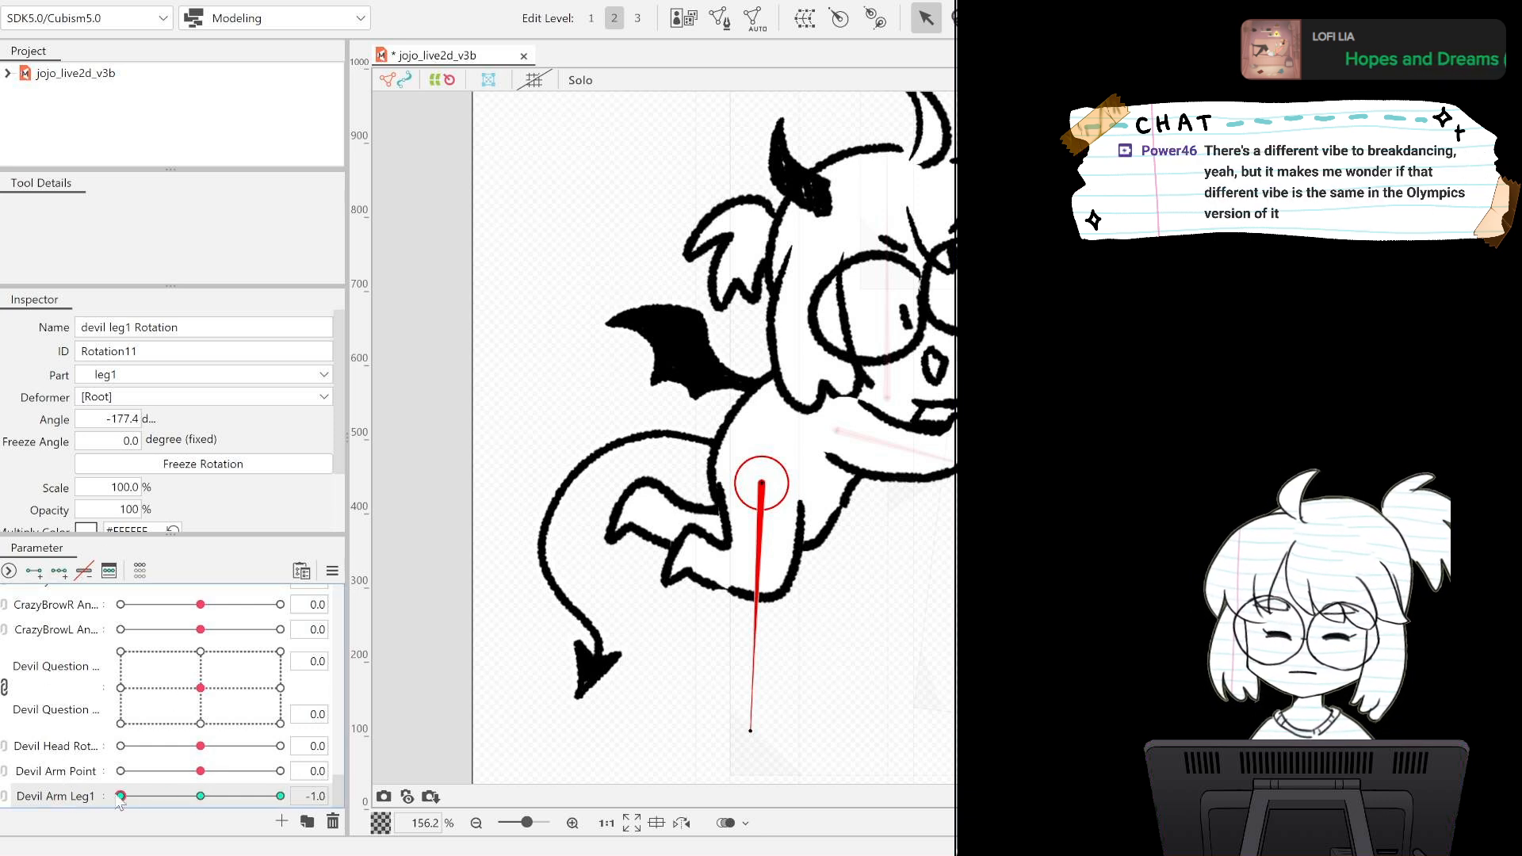
left_click_drag(750, 730, 716, 724)
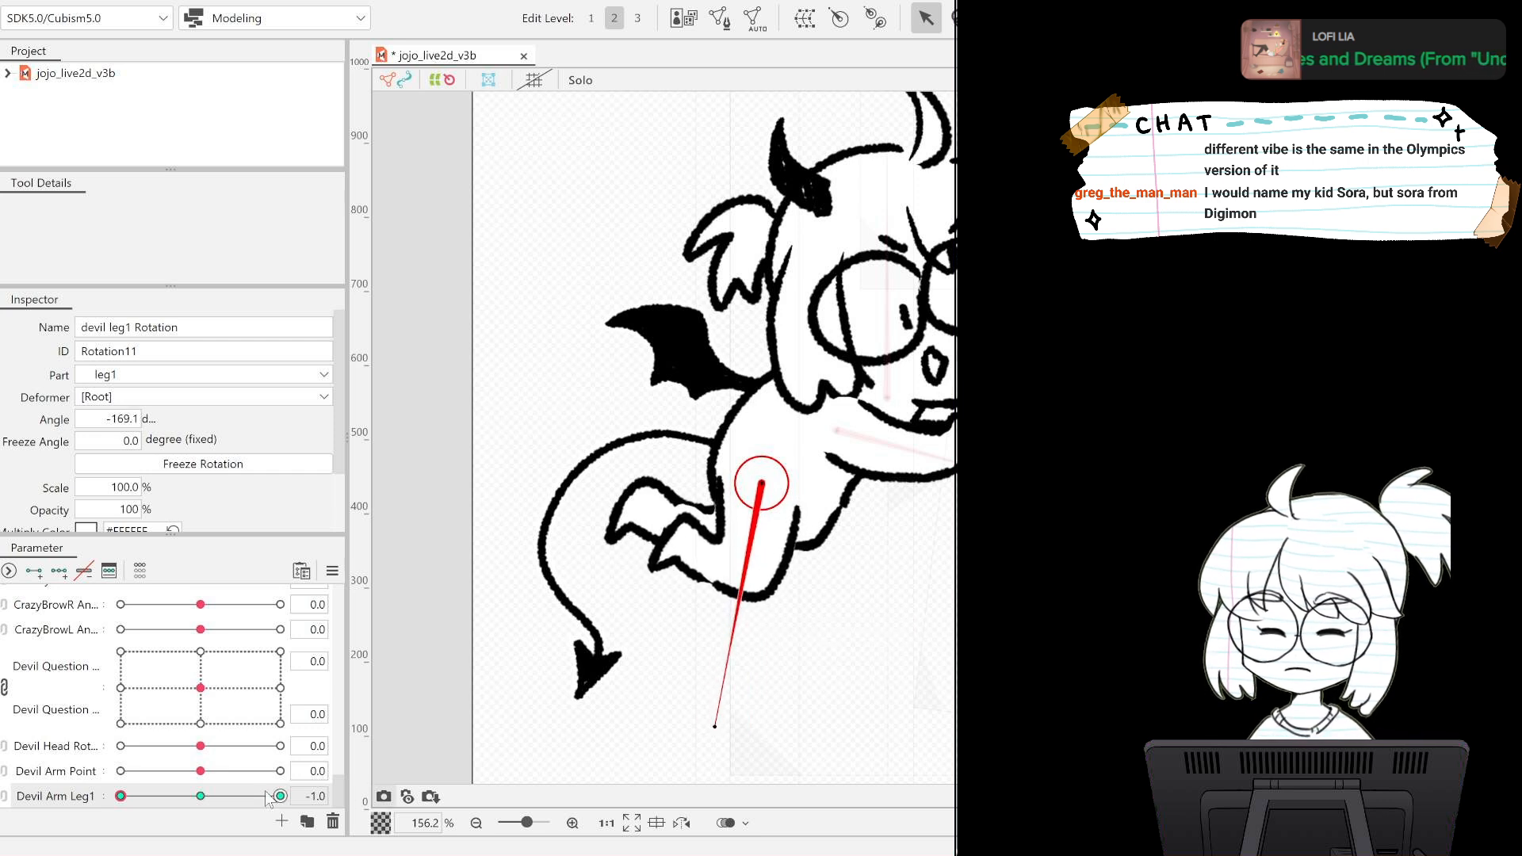
Rotate devil leg1 to -188.6 degrees at the Devil Arm Leg1 1.0 key, preview the swing, and return the parameter to 0.
left_click_drag(121, 796, 403, 803)
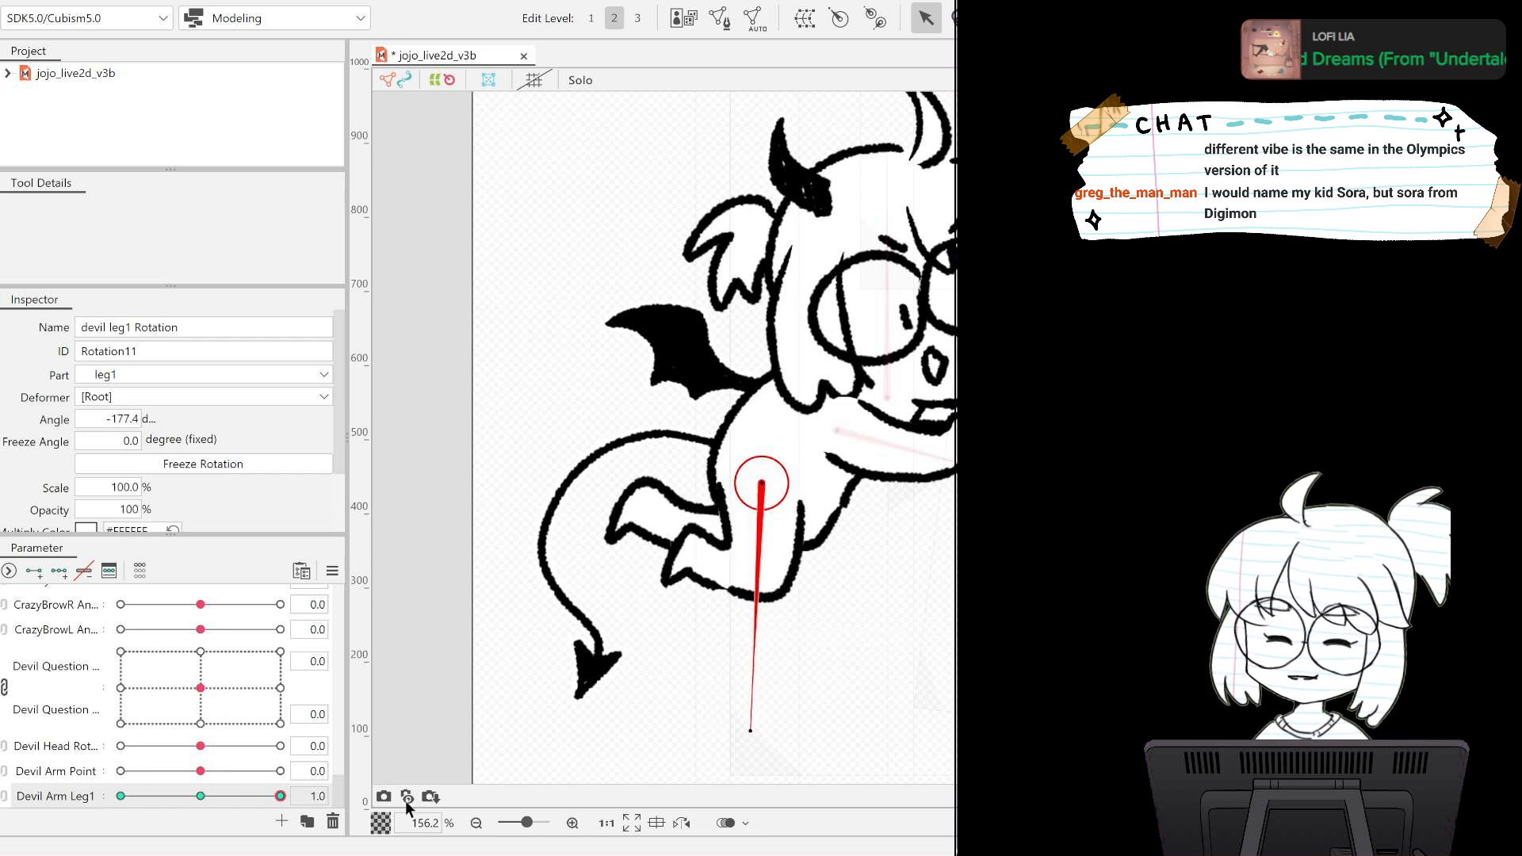
left_click_drag(750, 728, 799, 724)
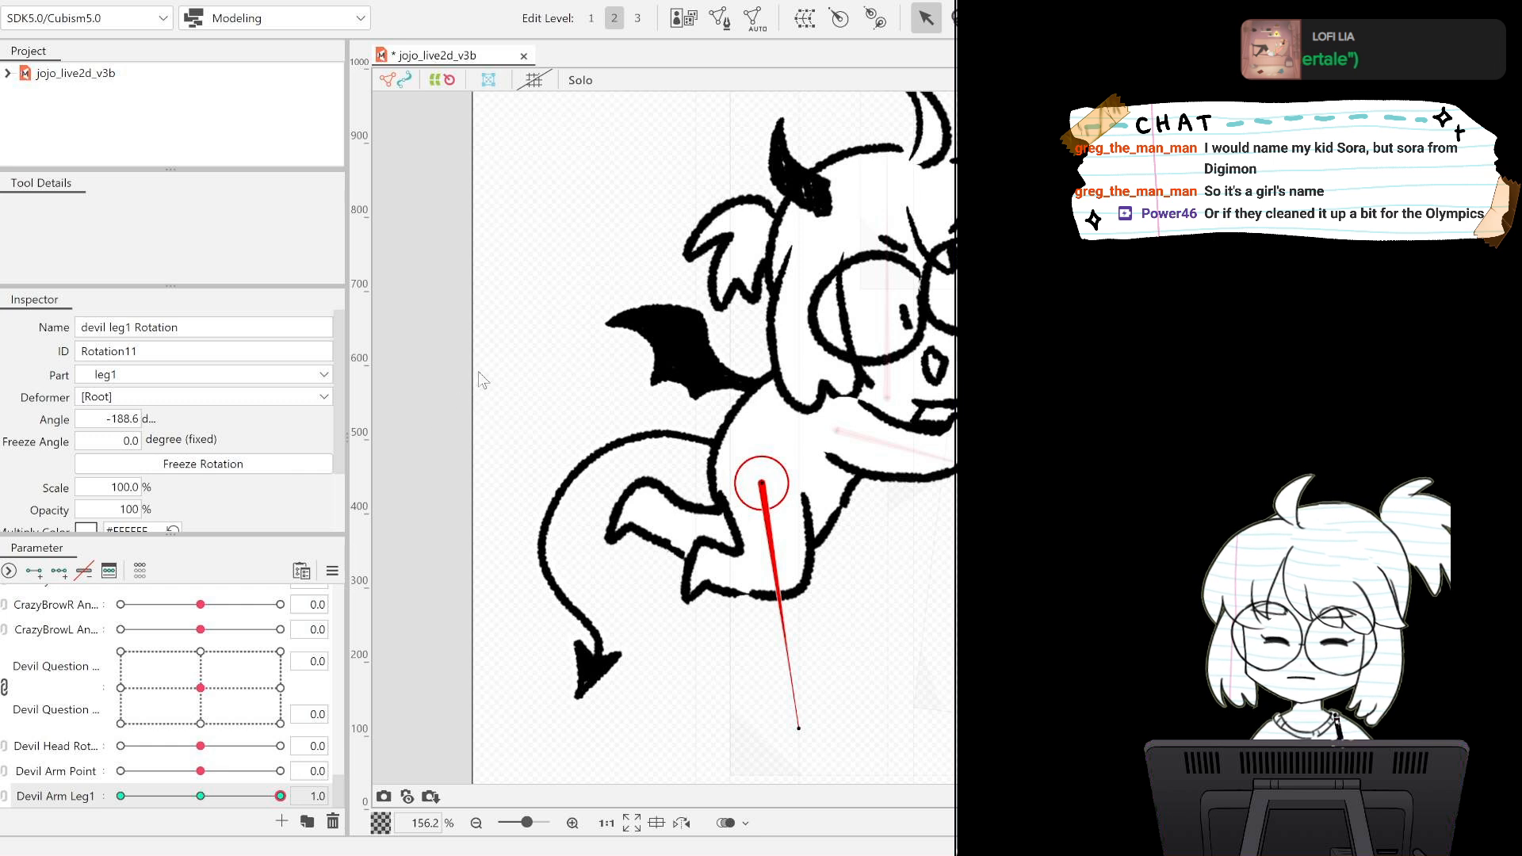
left_click_drag(200, 795, 129, 791)
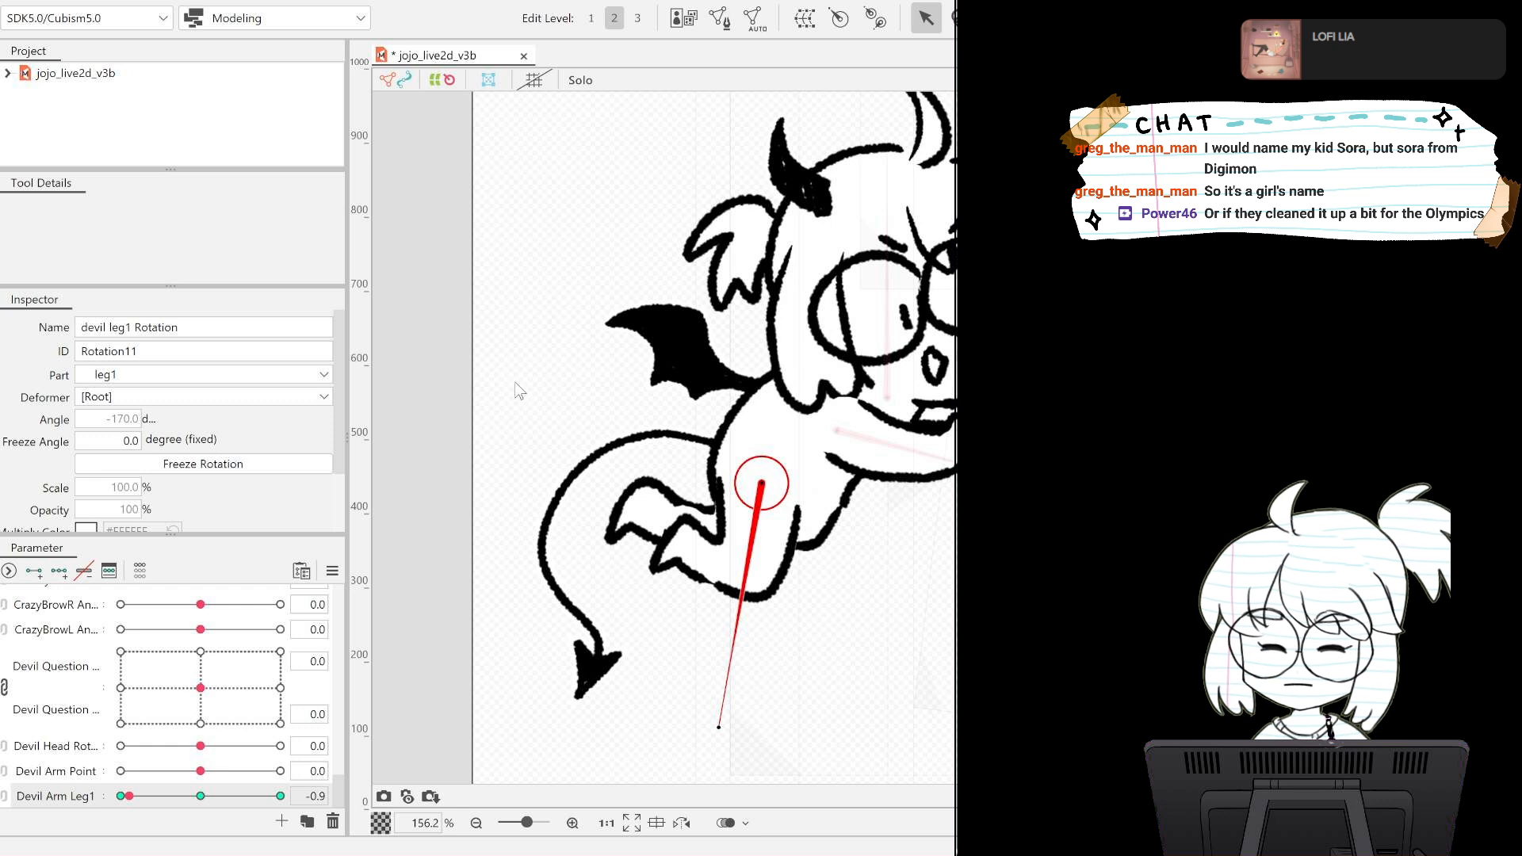
key("ctrl+z")
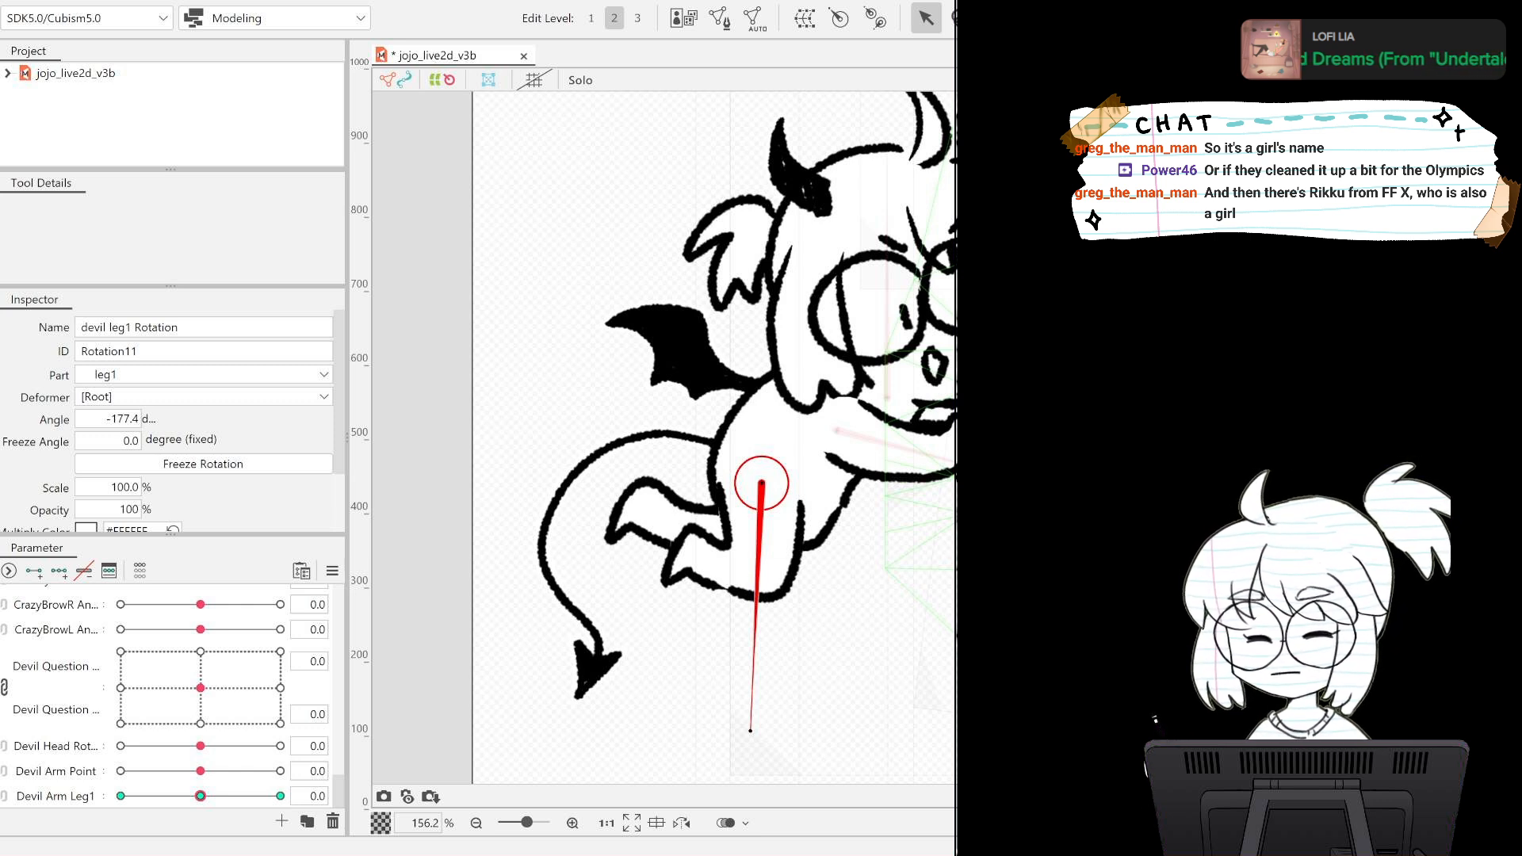
Select the overlapping devil leg2 meshes together and create a rotation deformer named devil leg2 Rotation for them.
left_click(697, 528)
left_click(697, 529, "shift")
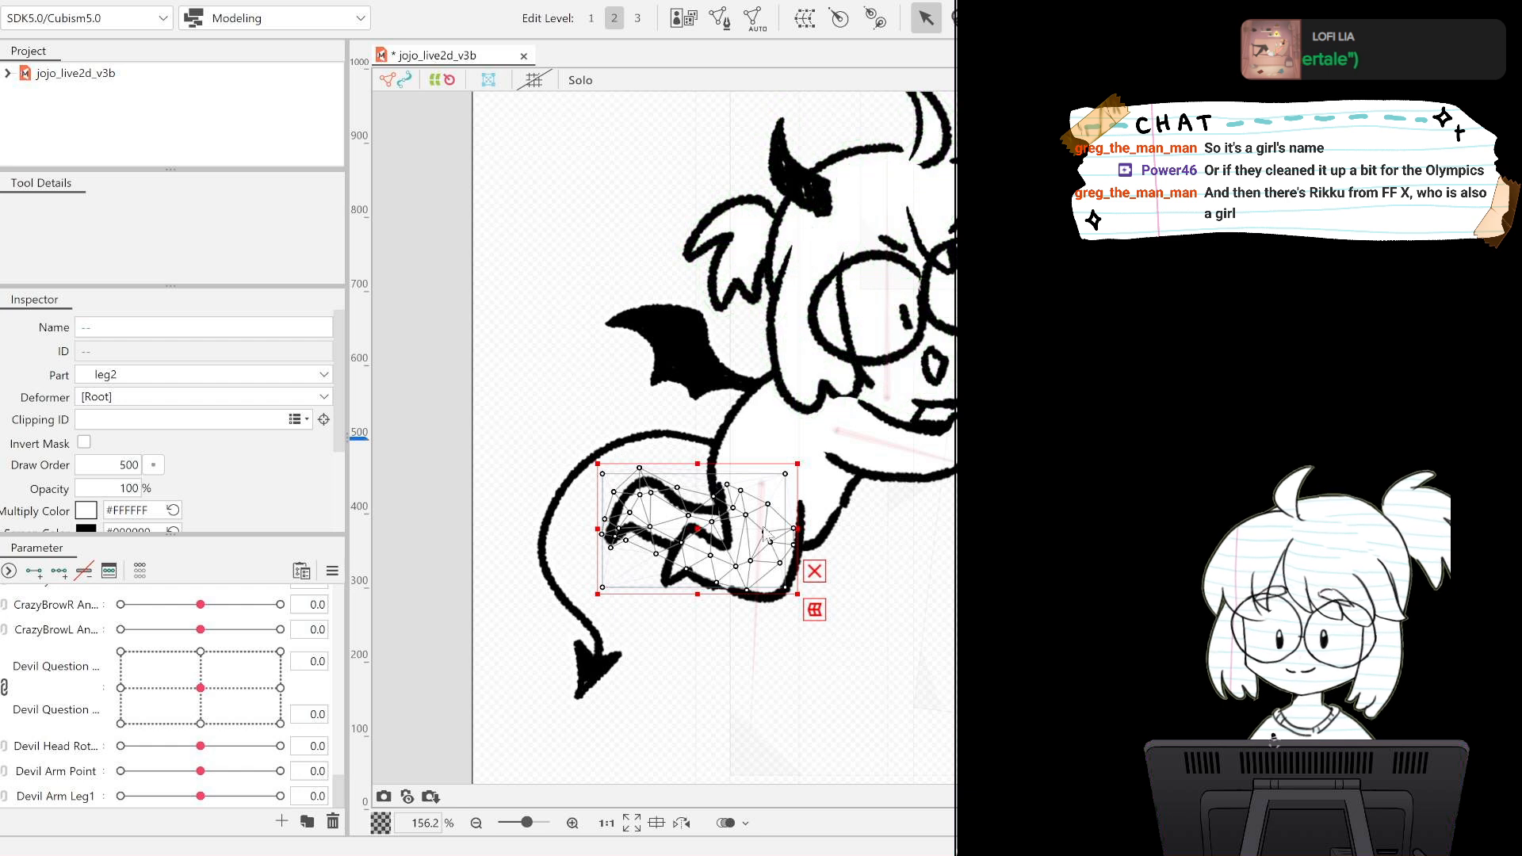
left_click(736, 530)
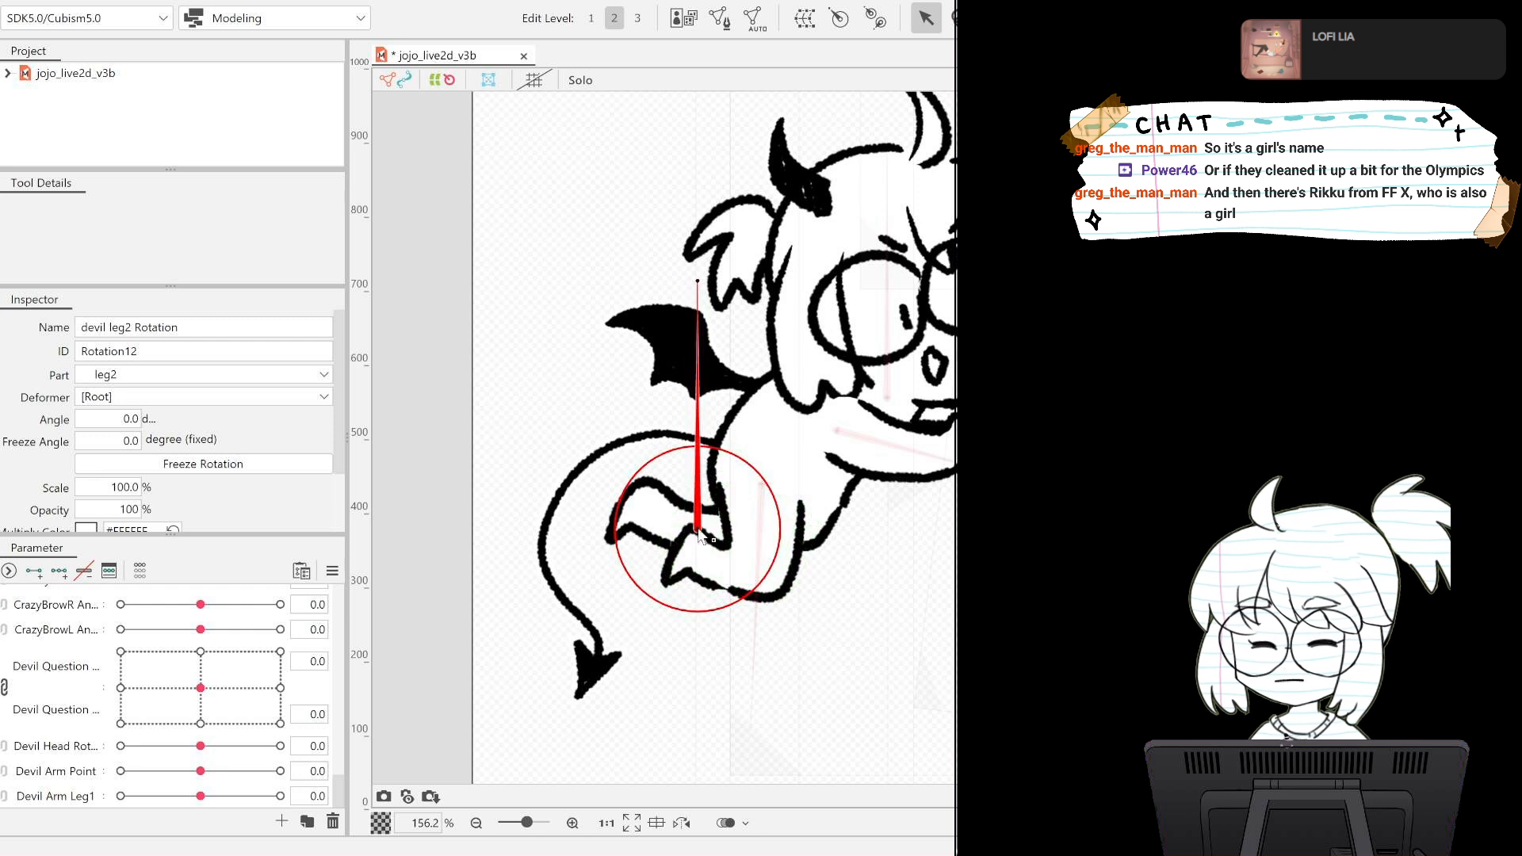
Place the devil leg2 Rotation pivot at the hip behind leg1 and aim it along the leg at -83.4 degrees.
left_click_drag(730, 527, 817, 519)
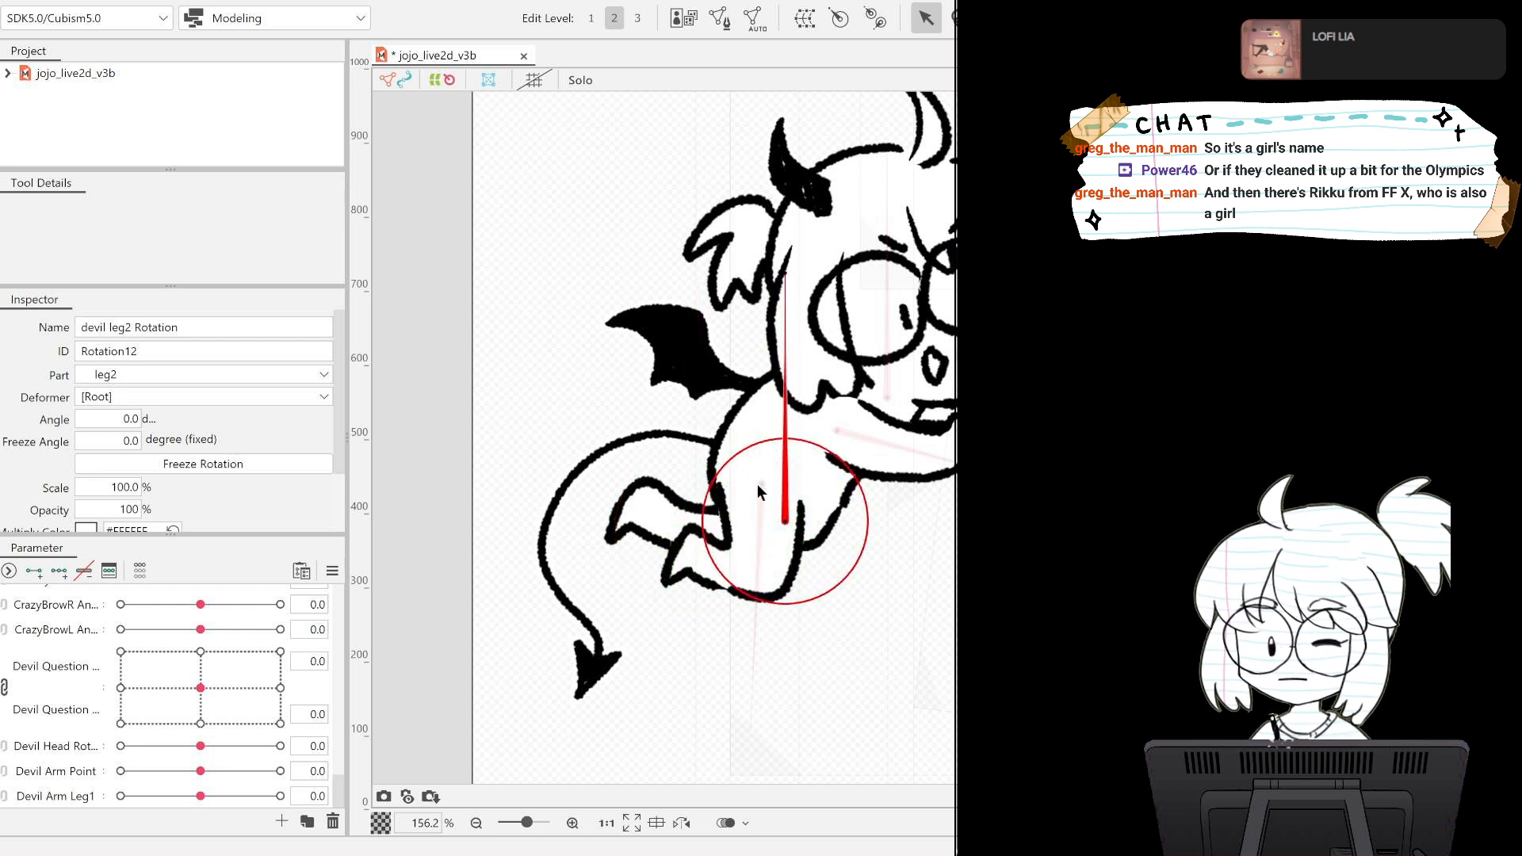
left_click_drag(785, 277, 519, 512)
left_click_drag(779, 519, 798, 529)
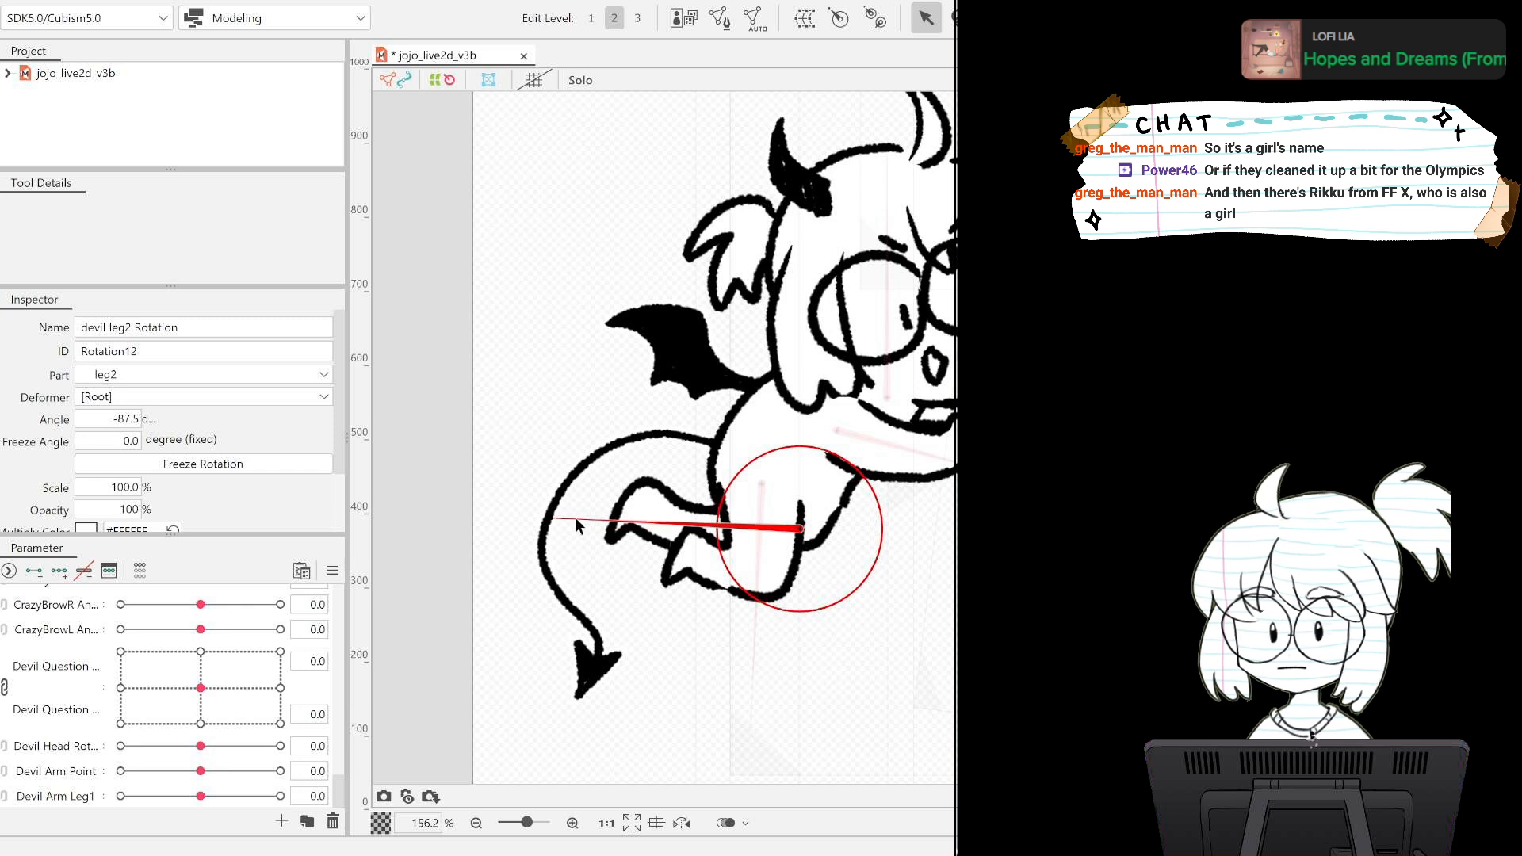
left_click_drag(554, 518, 555, 507)
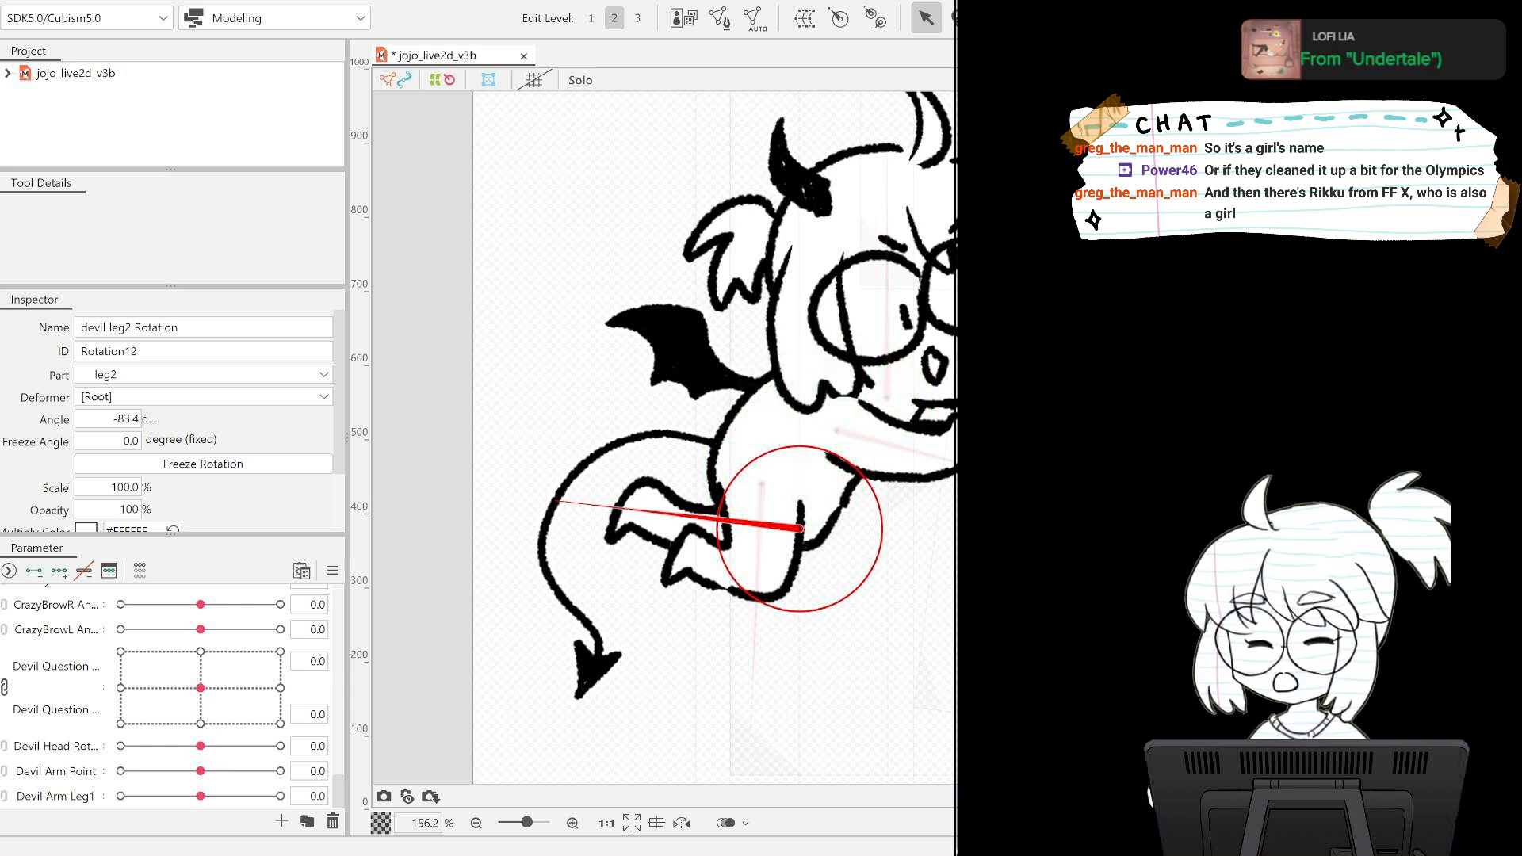
left_click(745, 542)
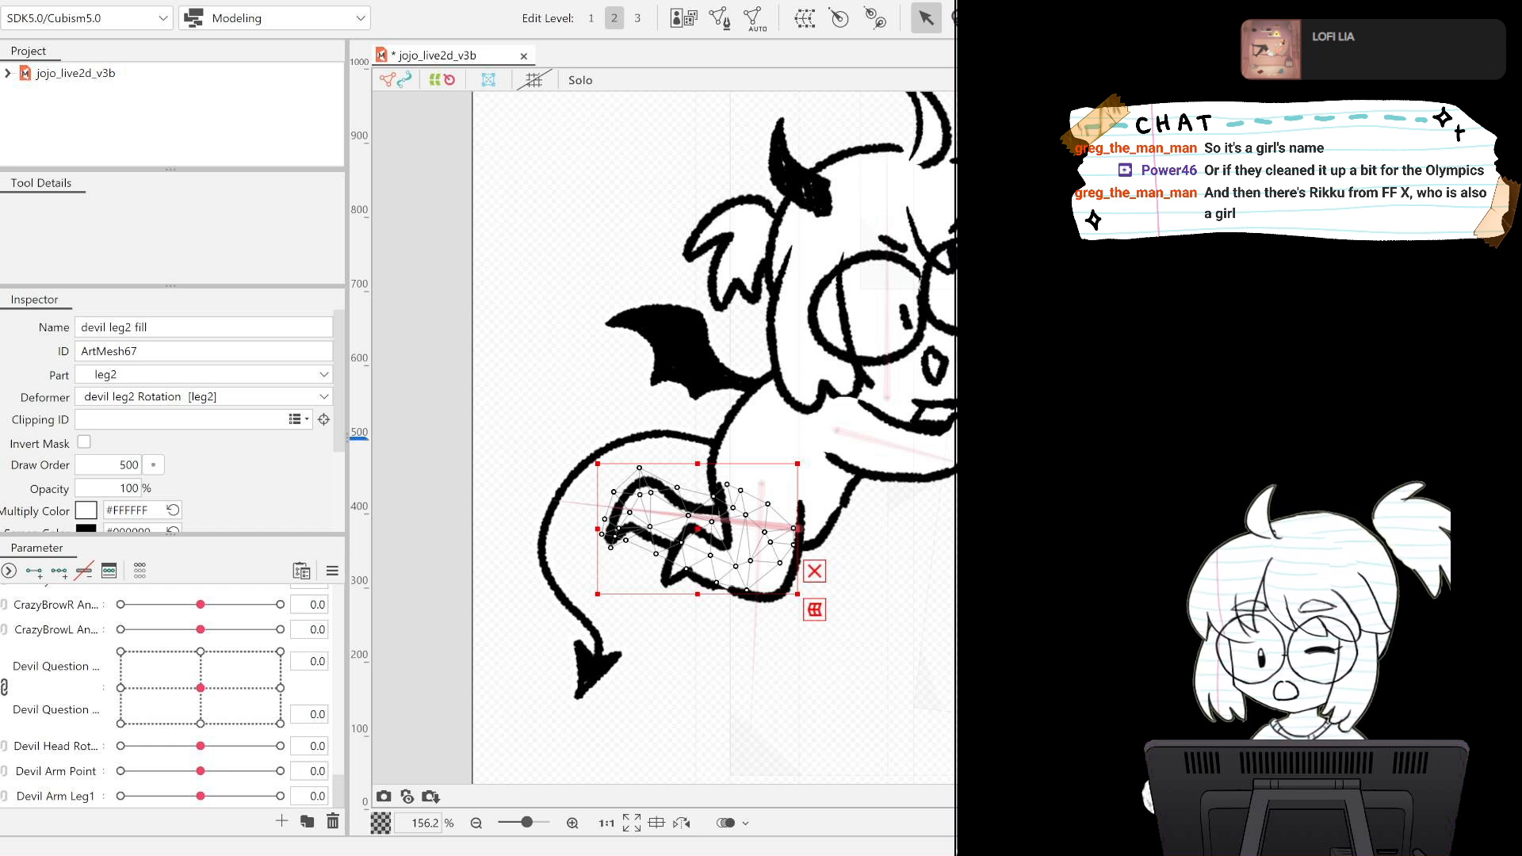
Create a Devil Arm Leg2 parameter and add three keys on it for devil leg2 Rotation.
left_click(799, 528)
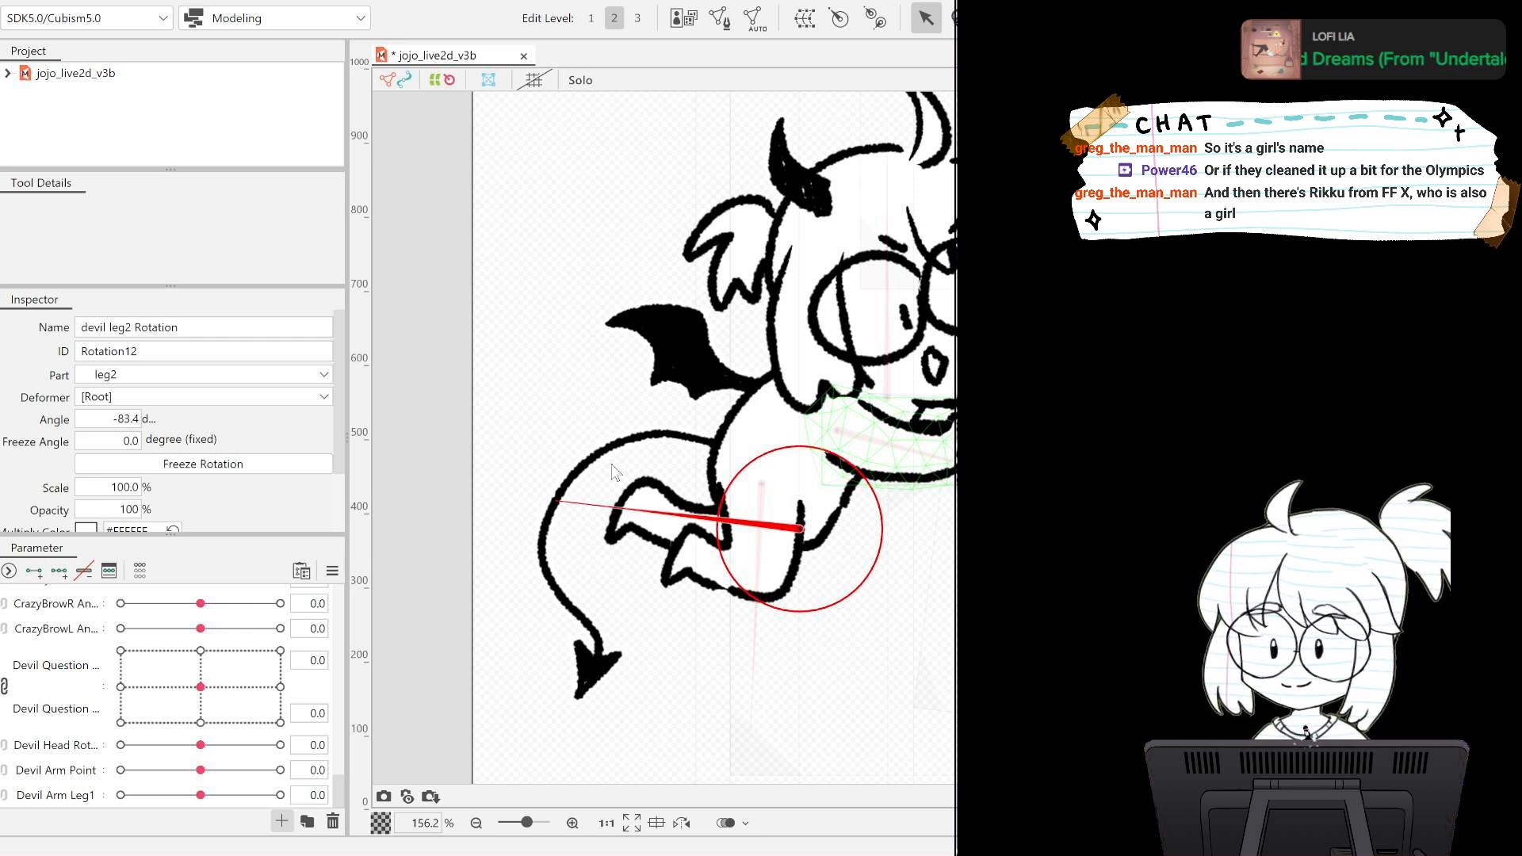
key("Return")
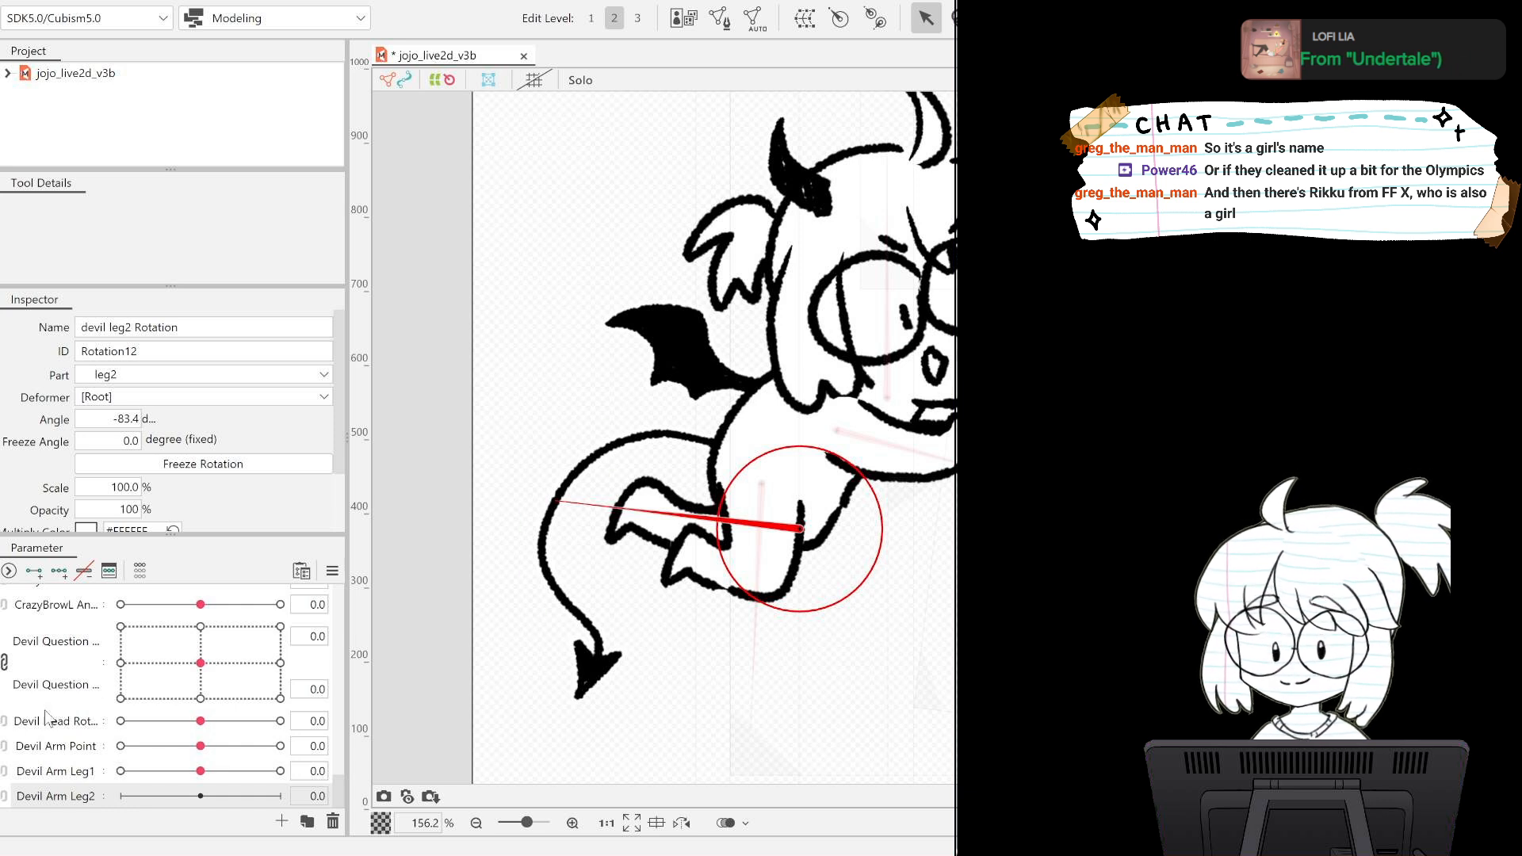
left_click(75, 796)
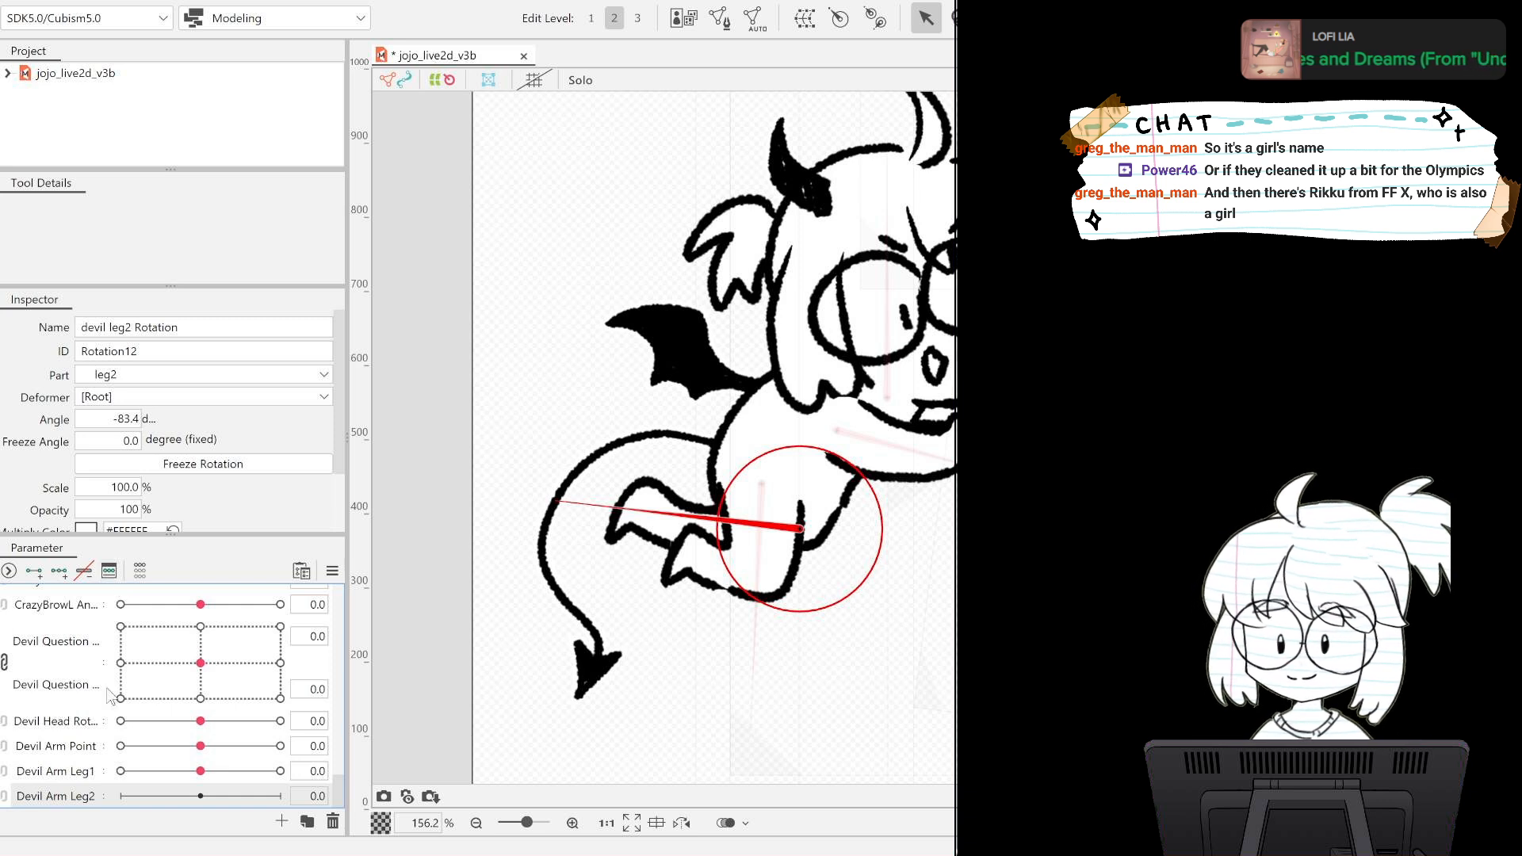
left_click(59, 571)
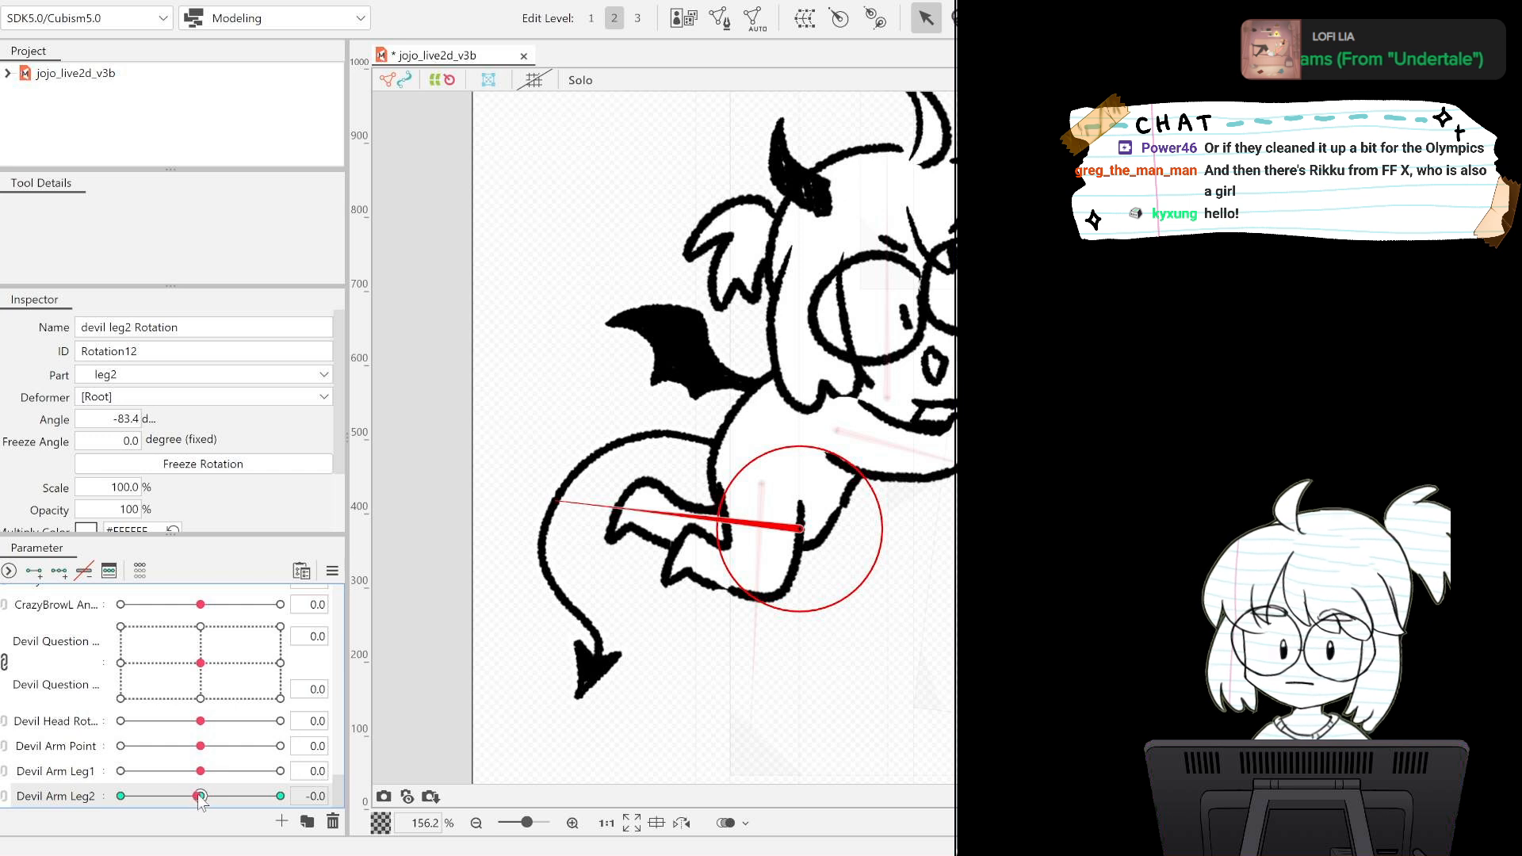
Rotate devil leg2 to -91.5 degrees at the Devil Arm Leg2 -1.0 key and to -77.0 degrees at the 1.0 key.
left_click_drag(200, 796, 120, 795)
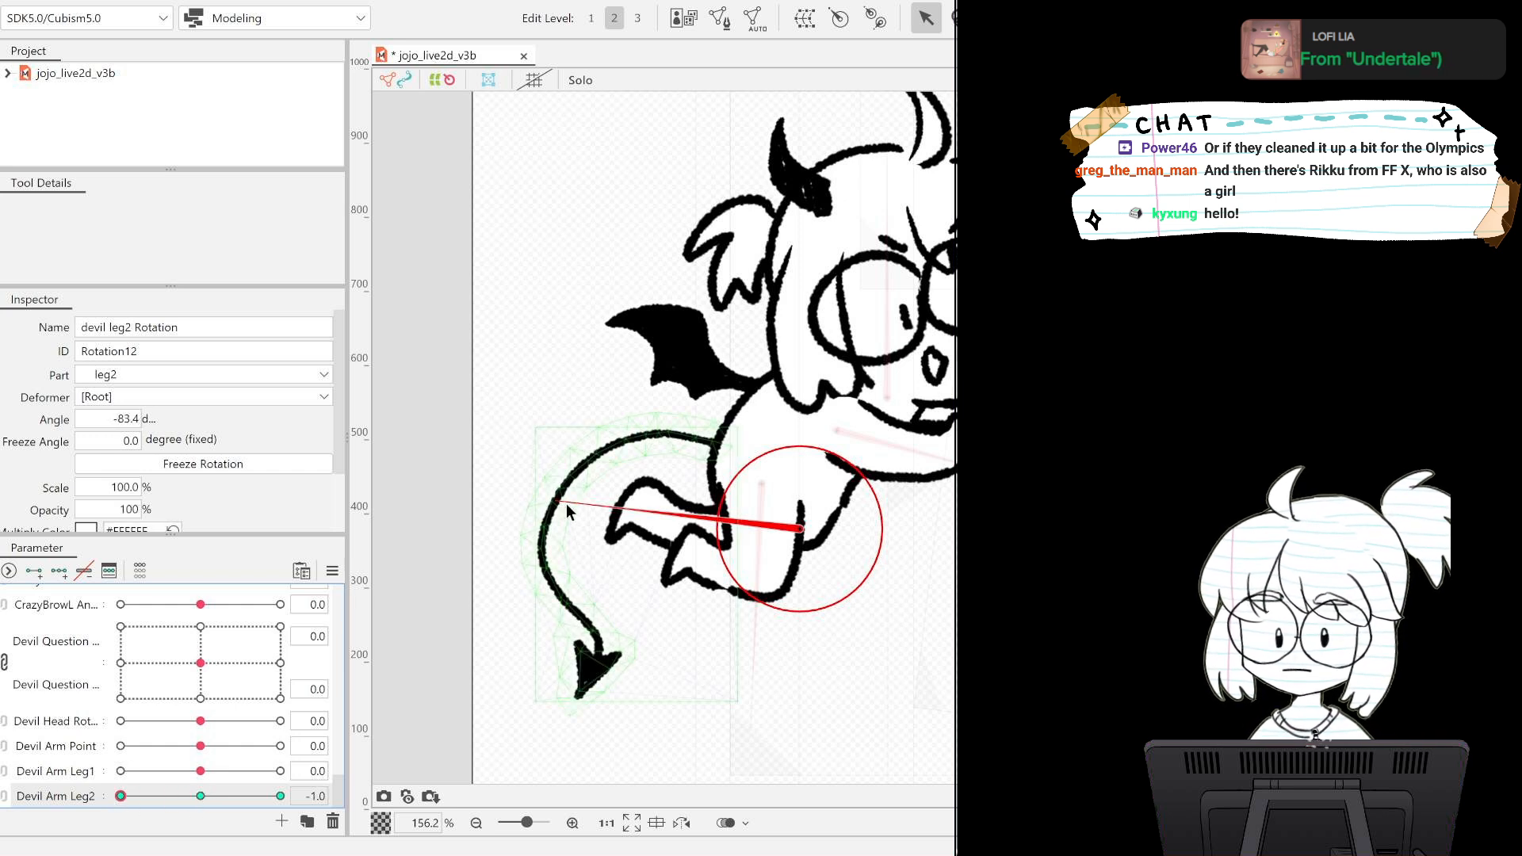
left_click_drag(566, 509, 551, 535)
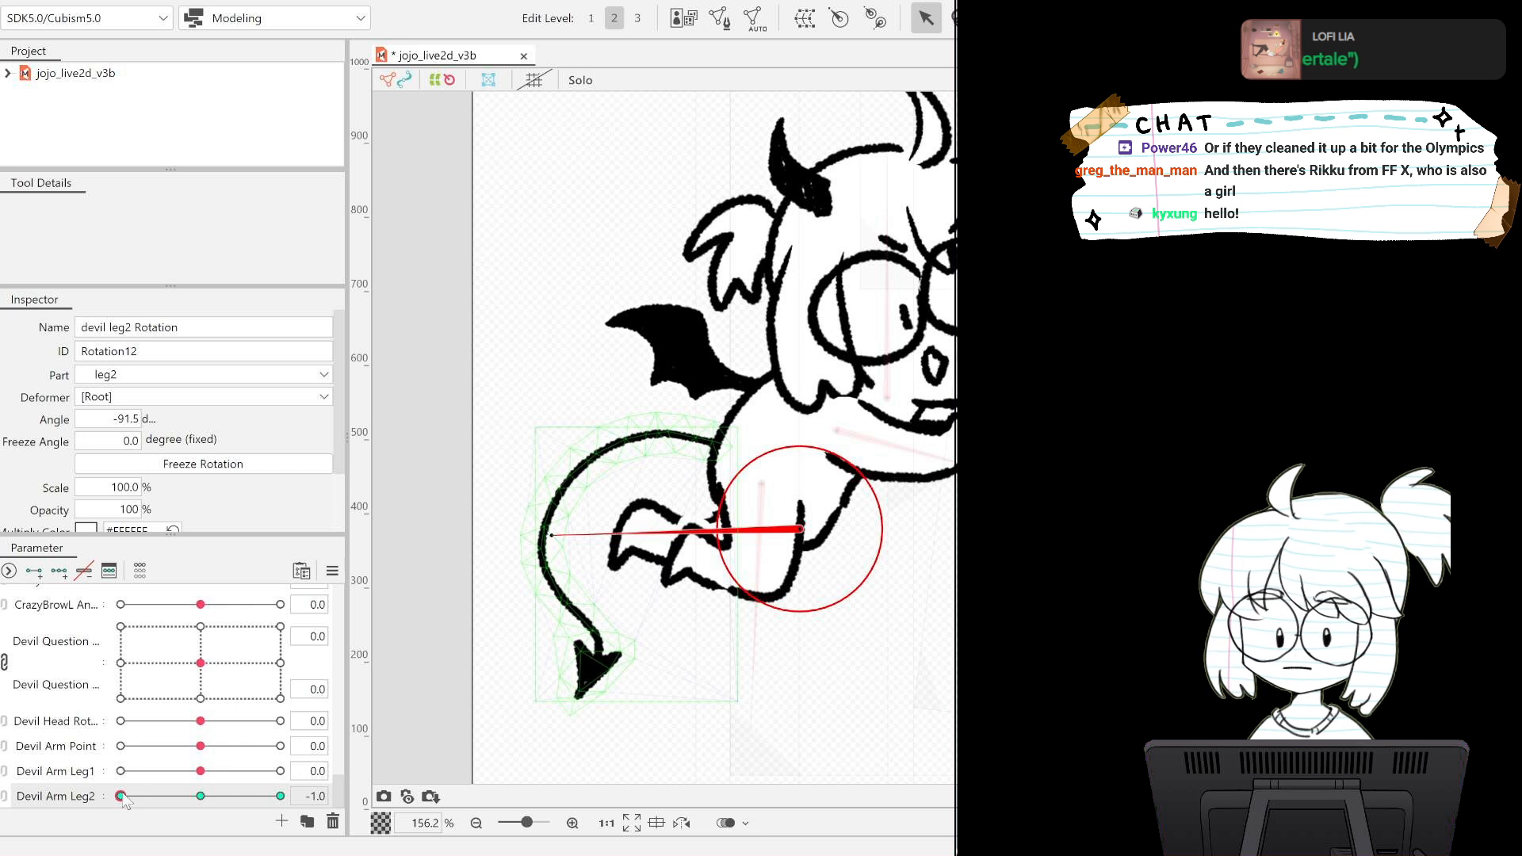
left_click_drag(120, 796, 281, 796)
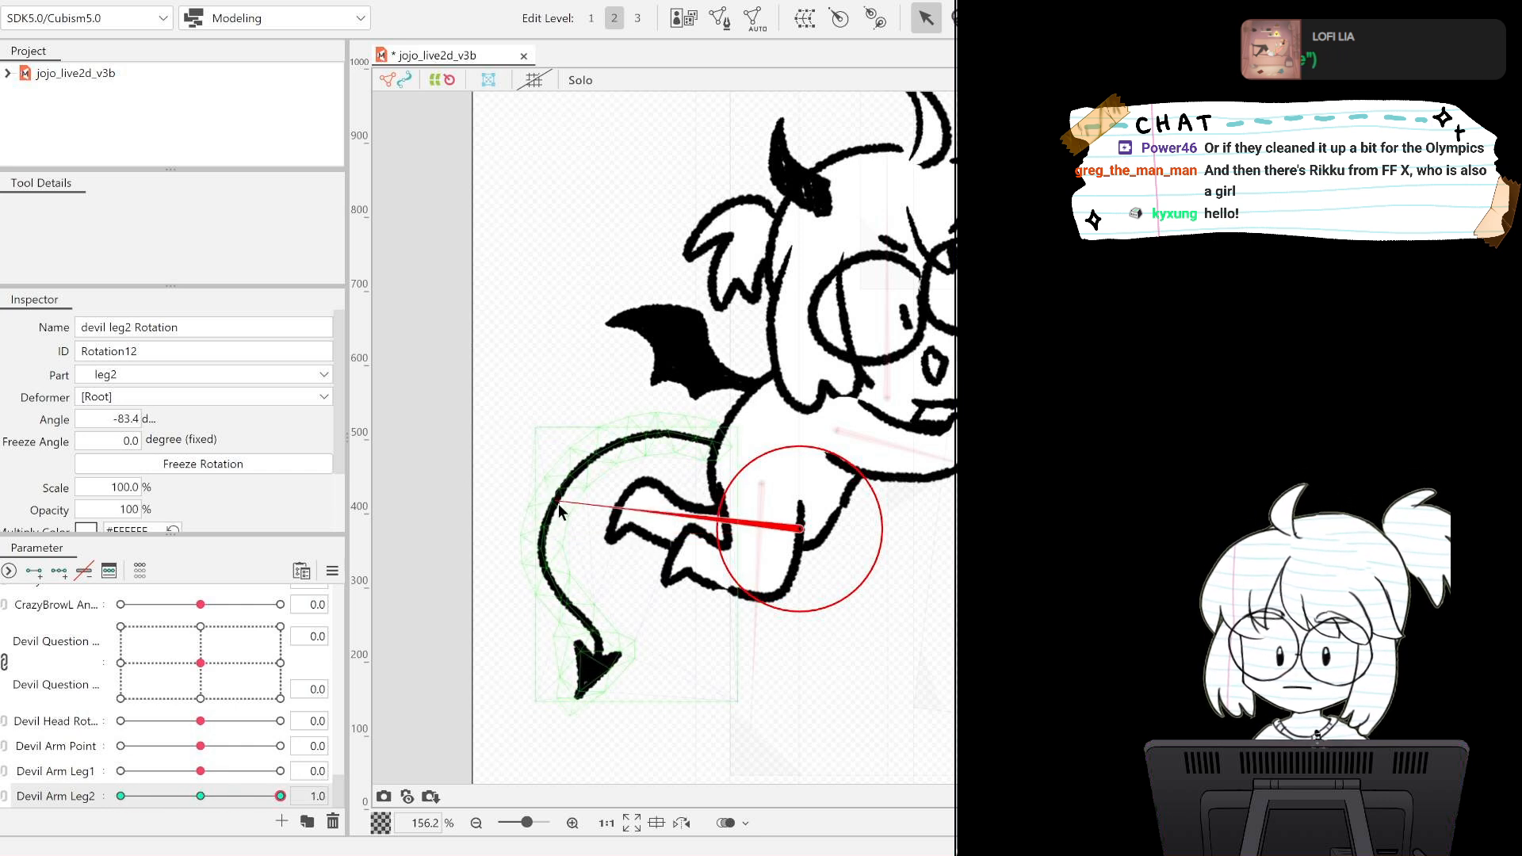
left_click_drag(560, 504, 556, 476)
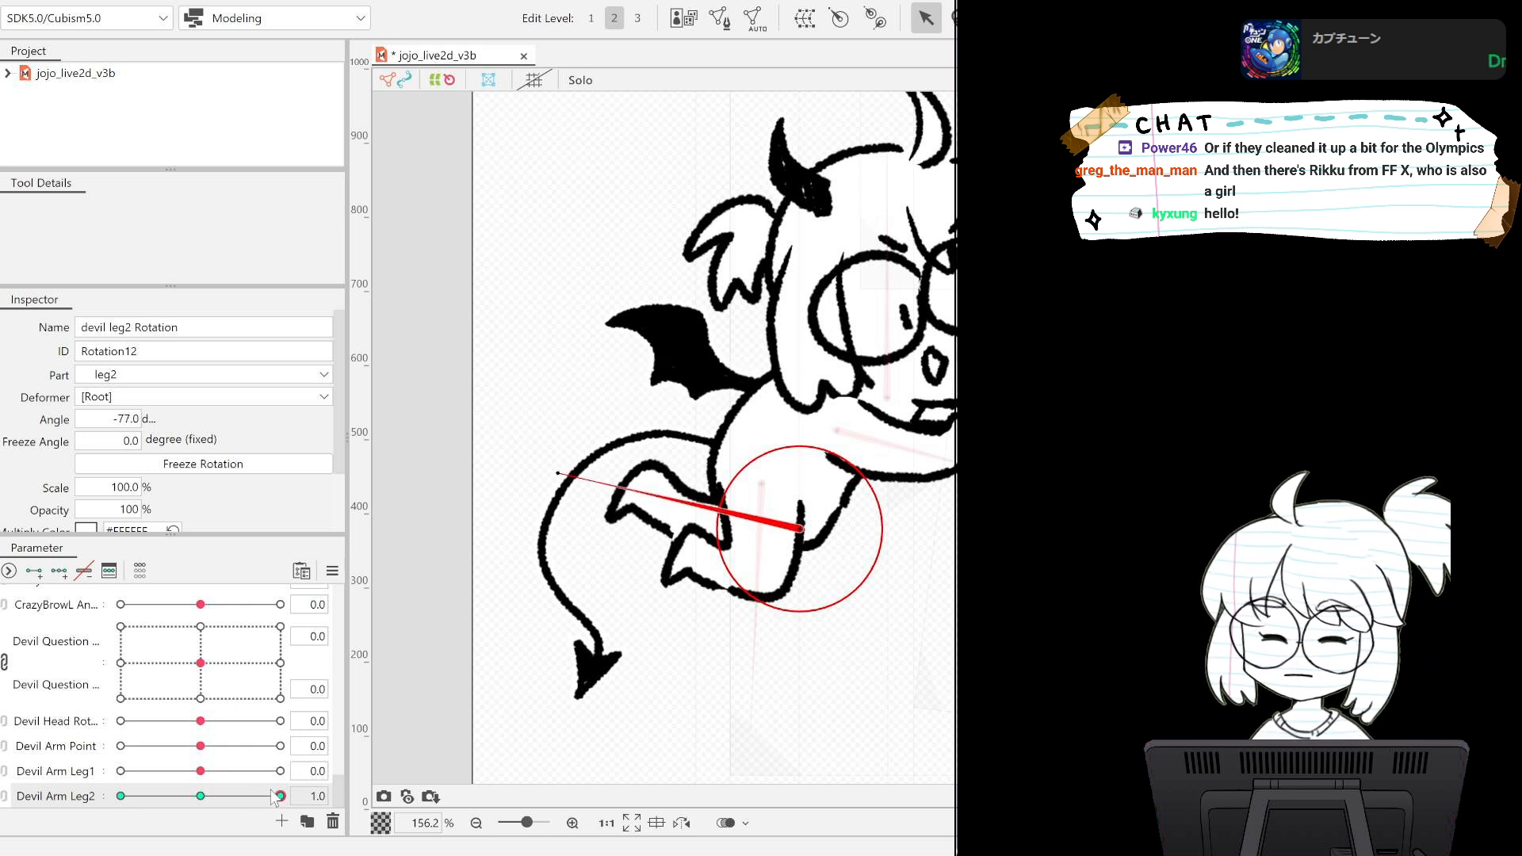
Lower devil leg2 further to -94.9 degrees at the Devil Arm Leg2 -1.0 key and return the parameter to 0.
left_click_drag(280, 796, 82, 786)
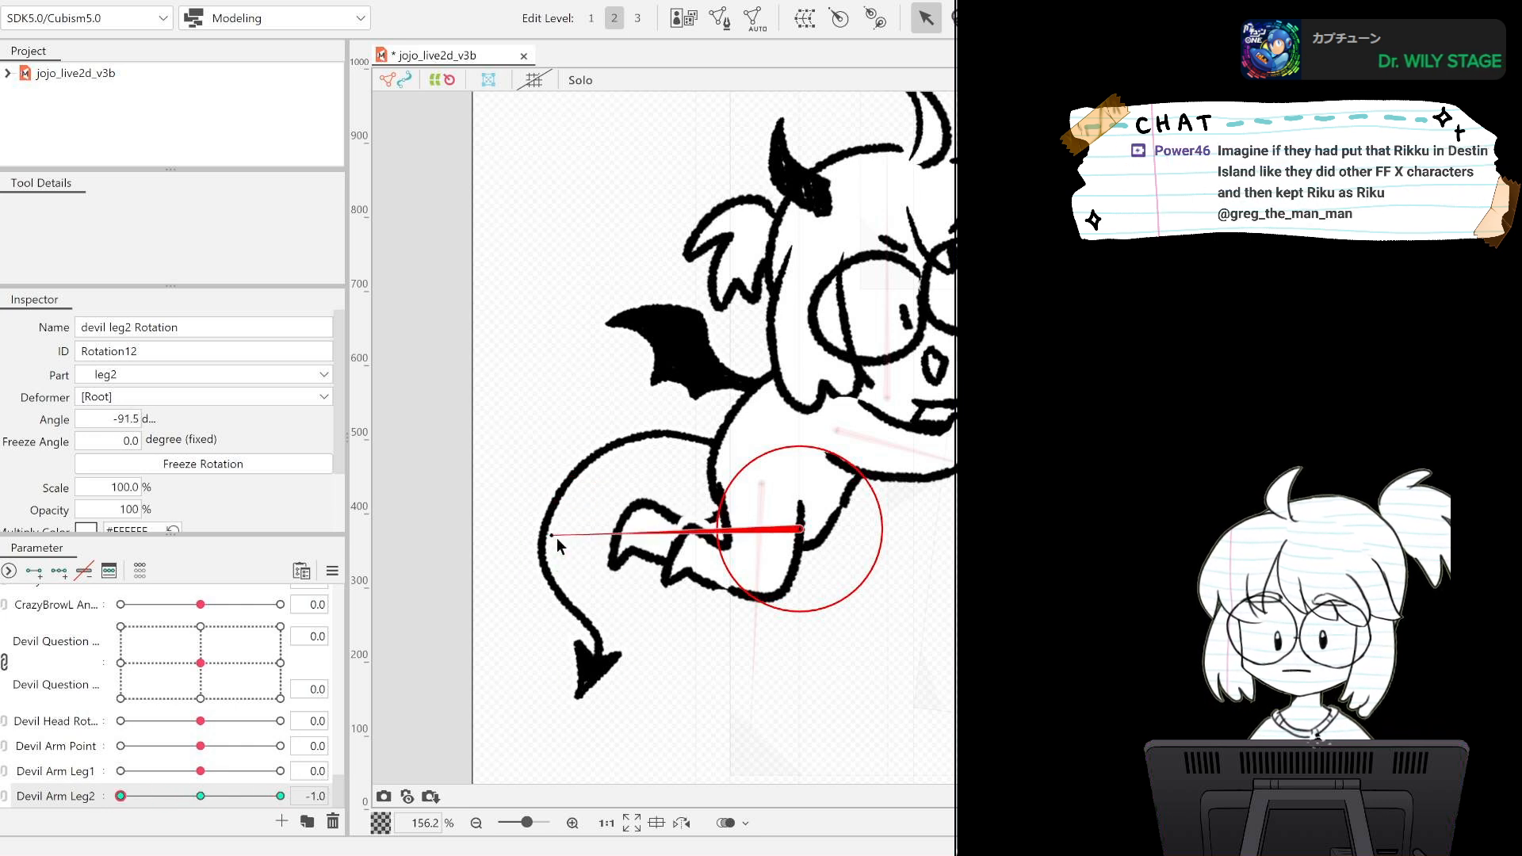
left_click_drag(549, 536, 552, 549)
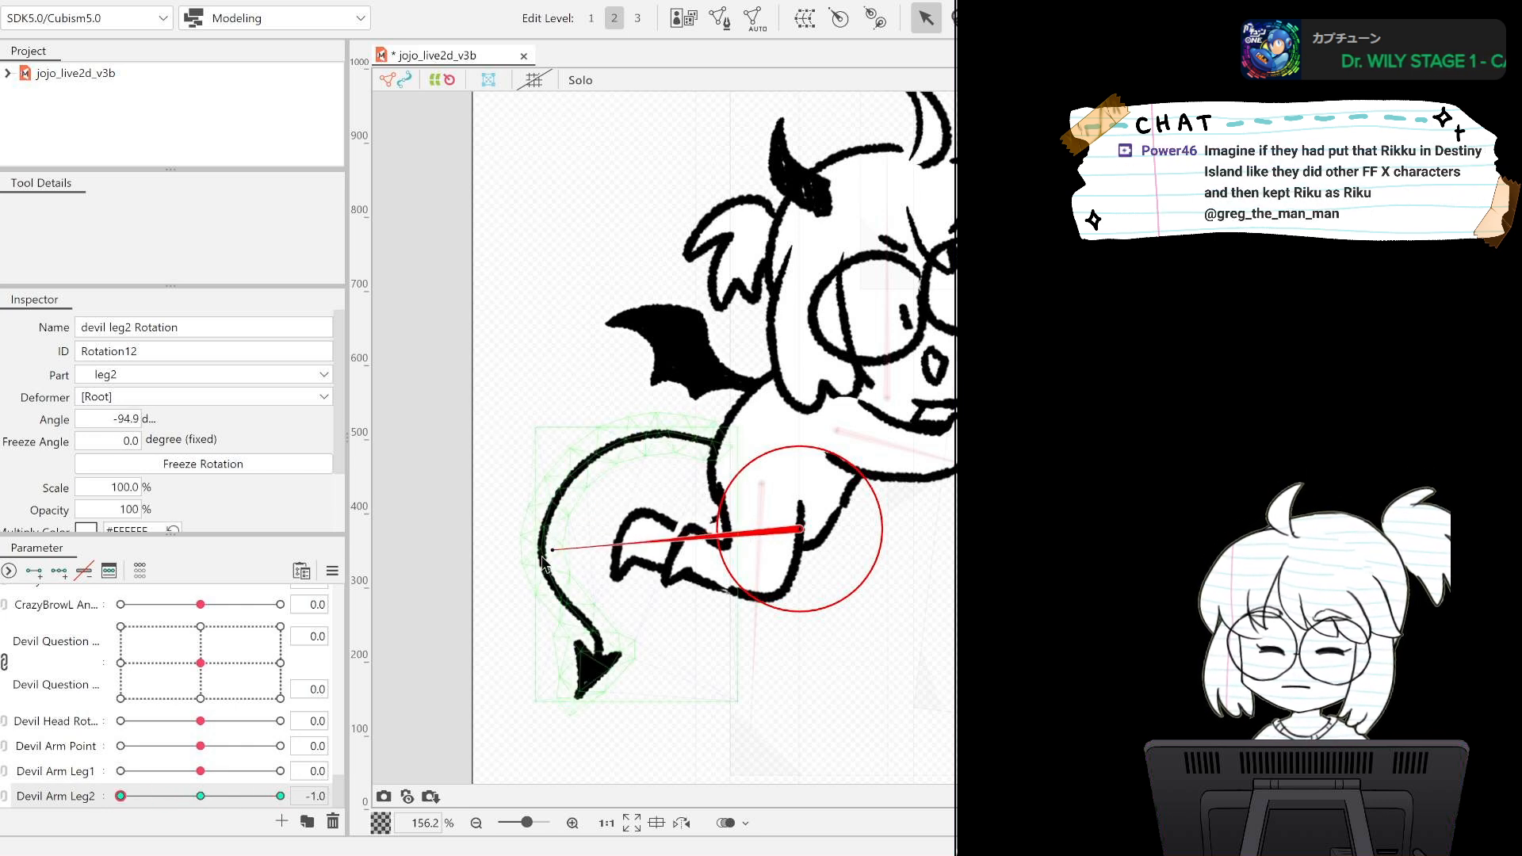
left_click_drag(121, 795, 71, 769)
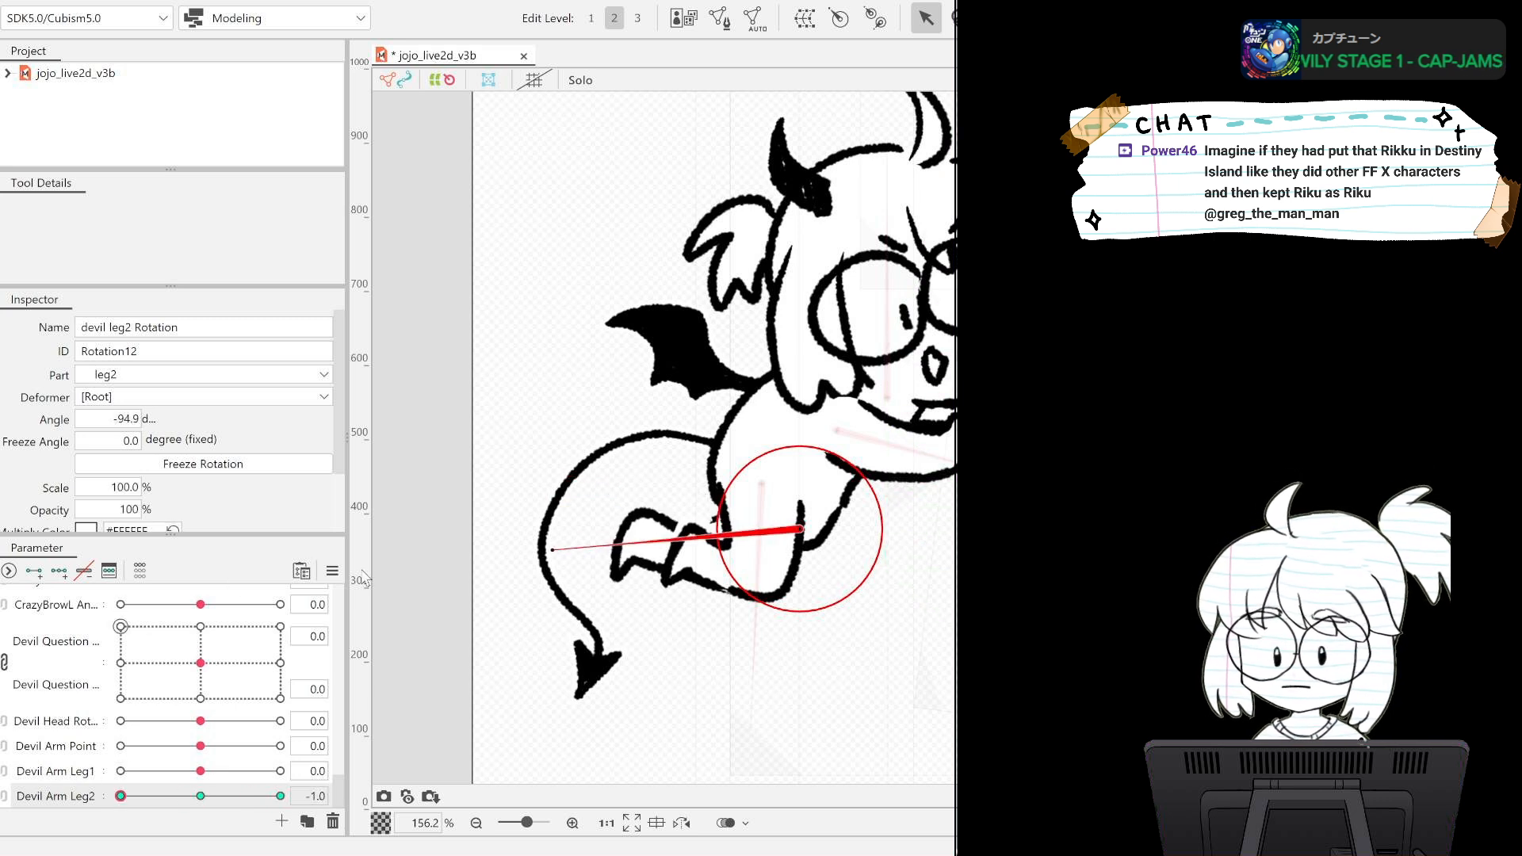
key("ctrl+z")
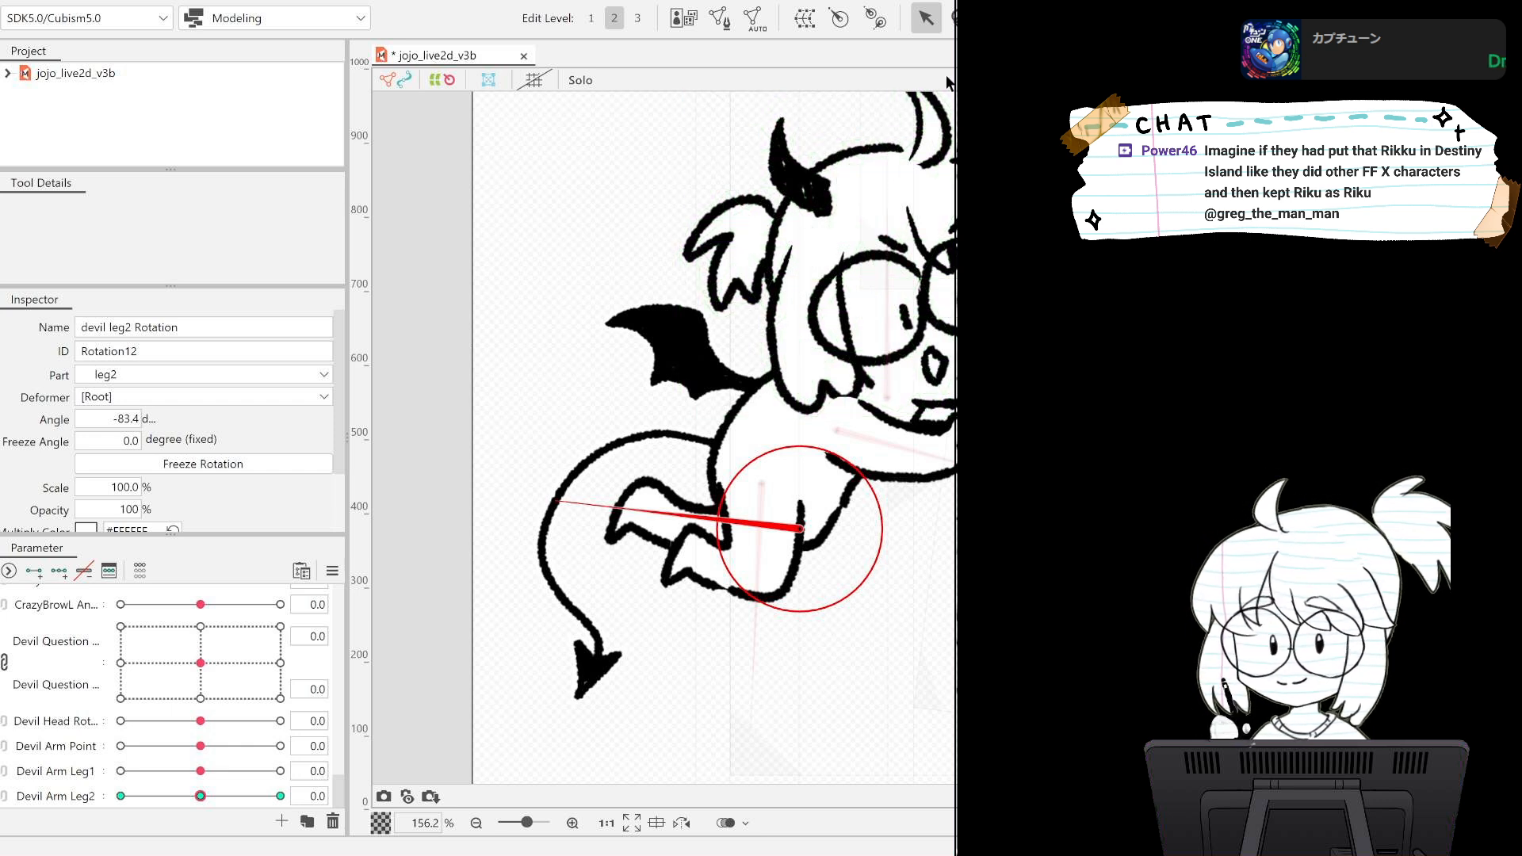
Select the black wing's art meshes and create a rotation deformer named devil wing Rotation for them.
left_click(983, 438)
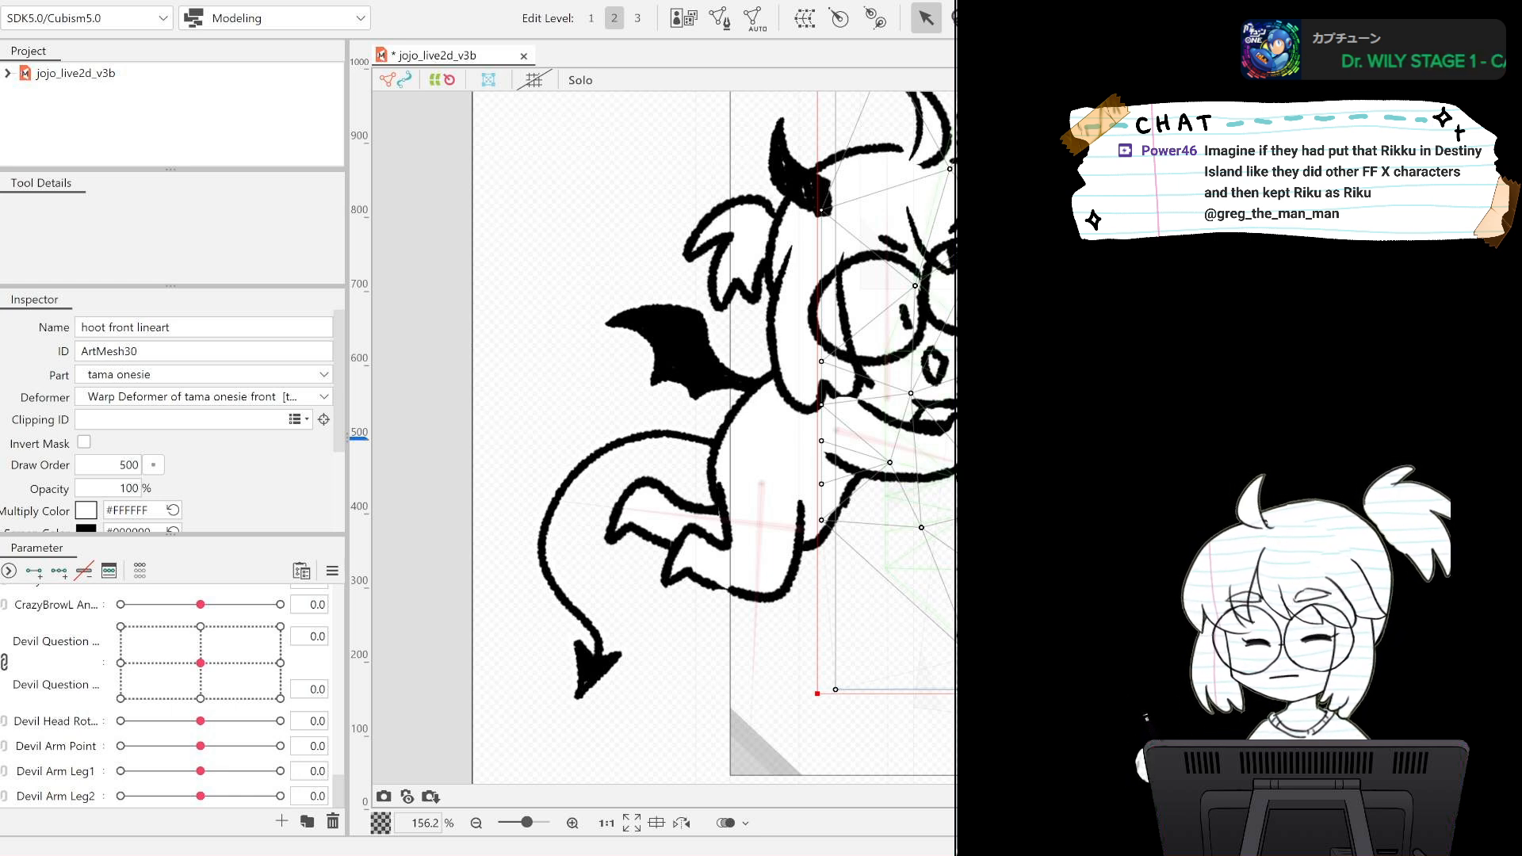
left_click(681, 349)
left_click(681, 348)
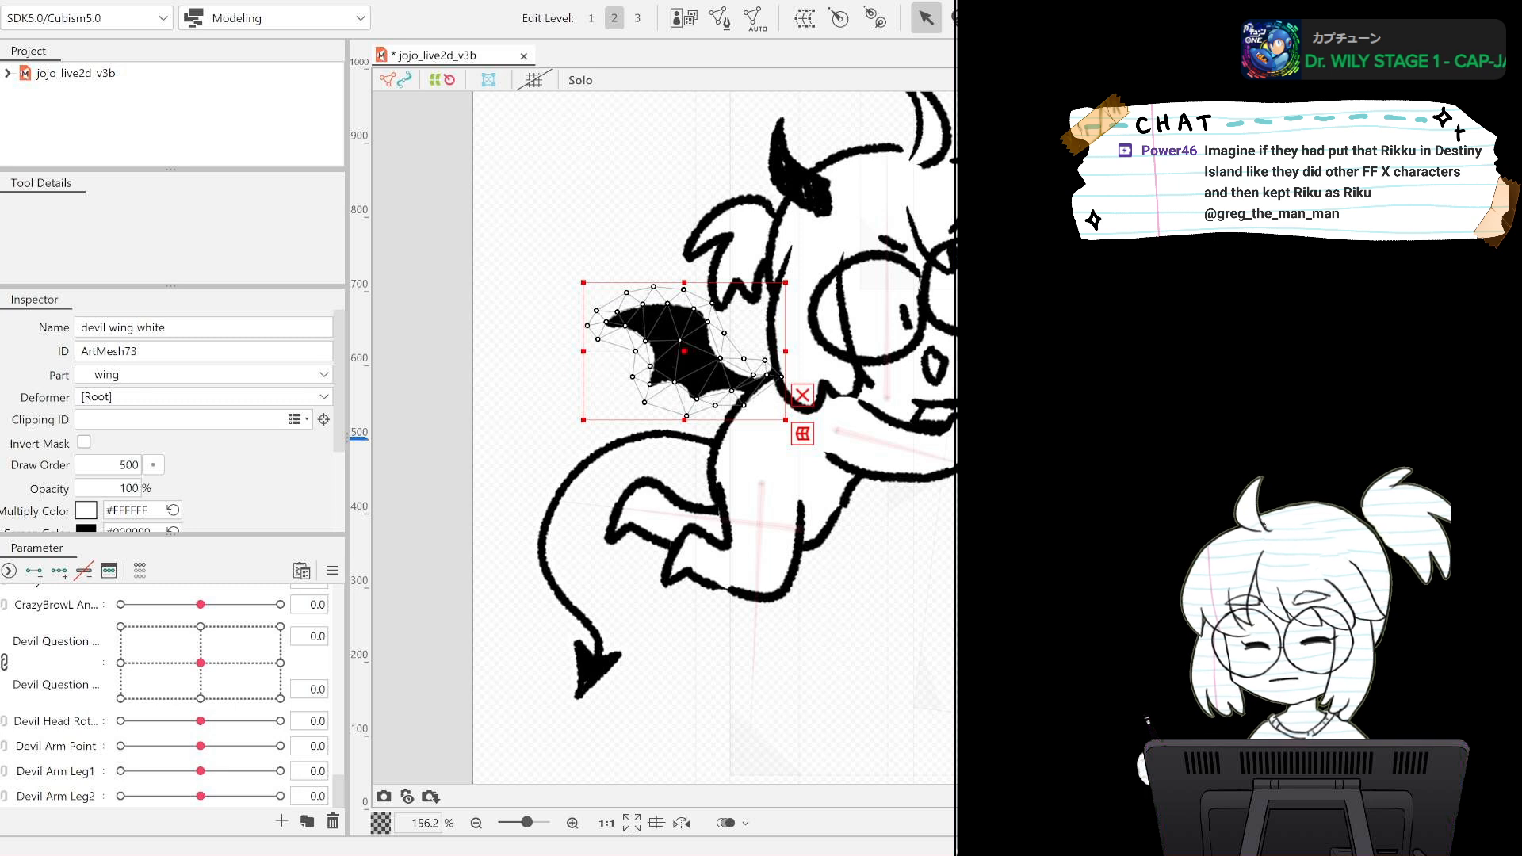
left_click(681, 348, "shift")
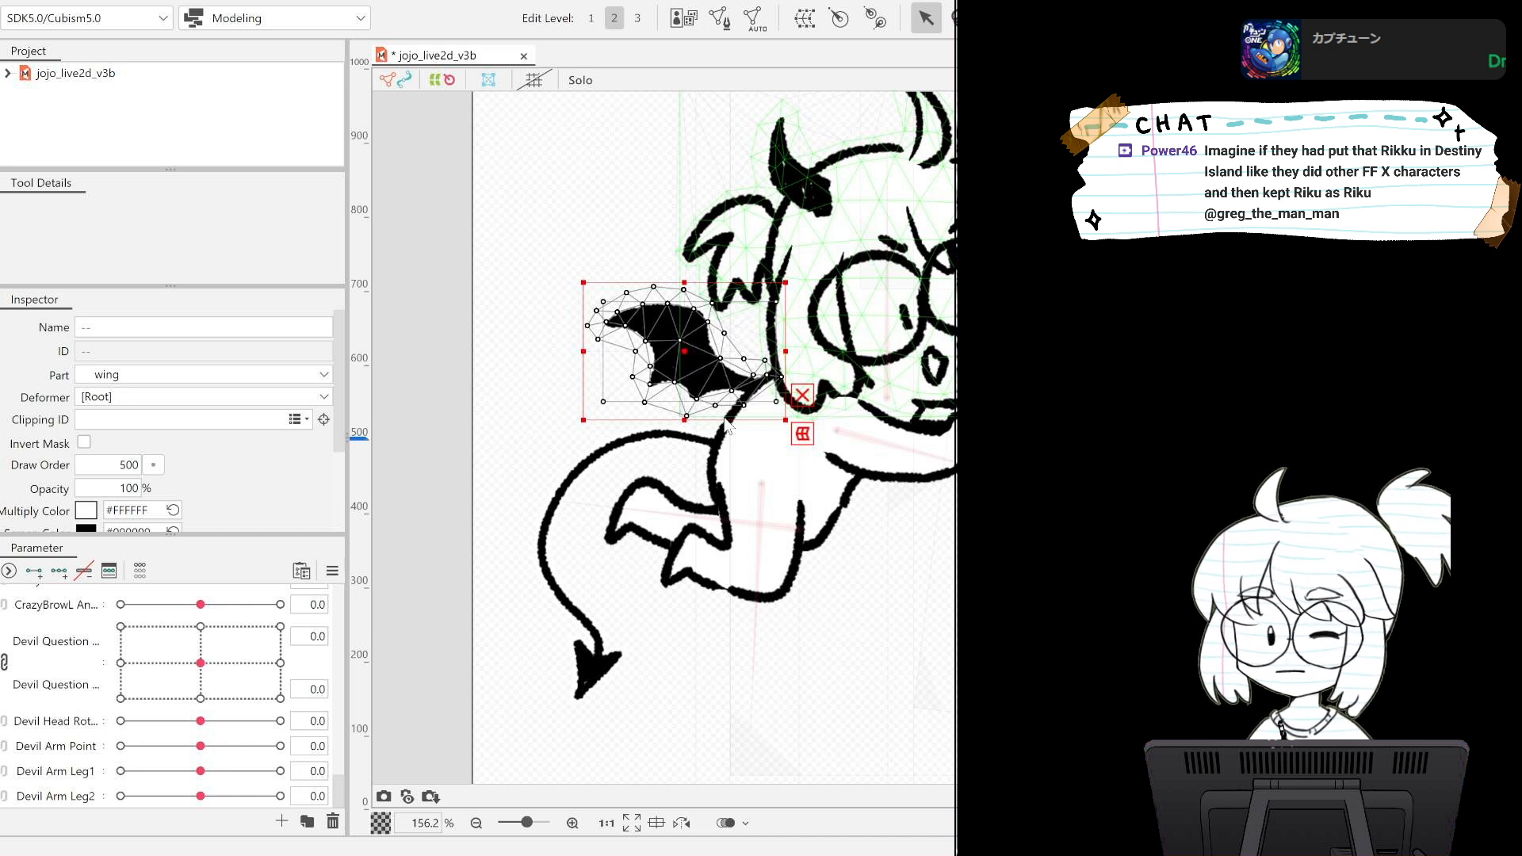
left_click(705, 517)
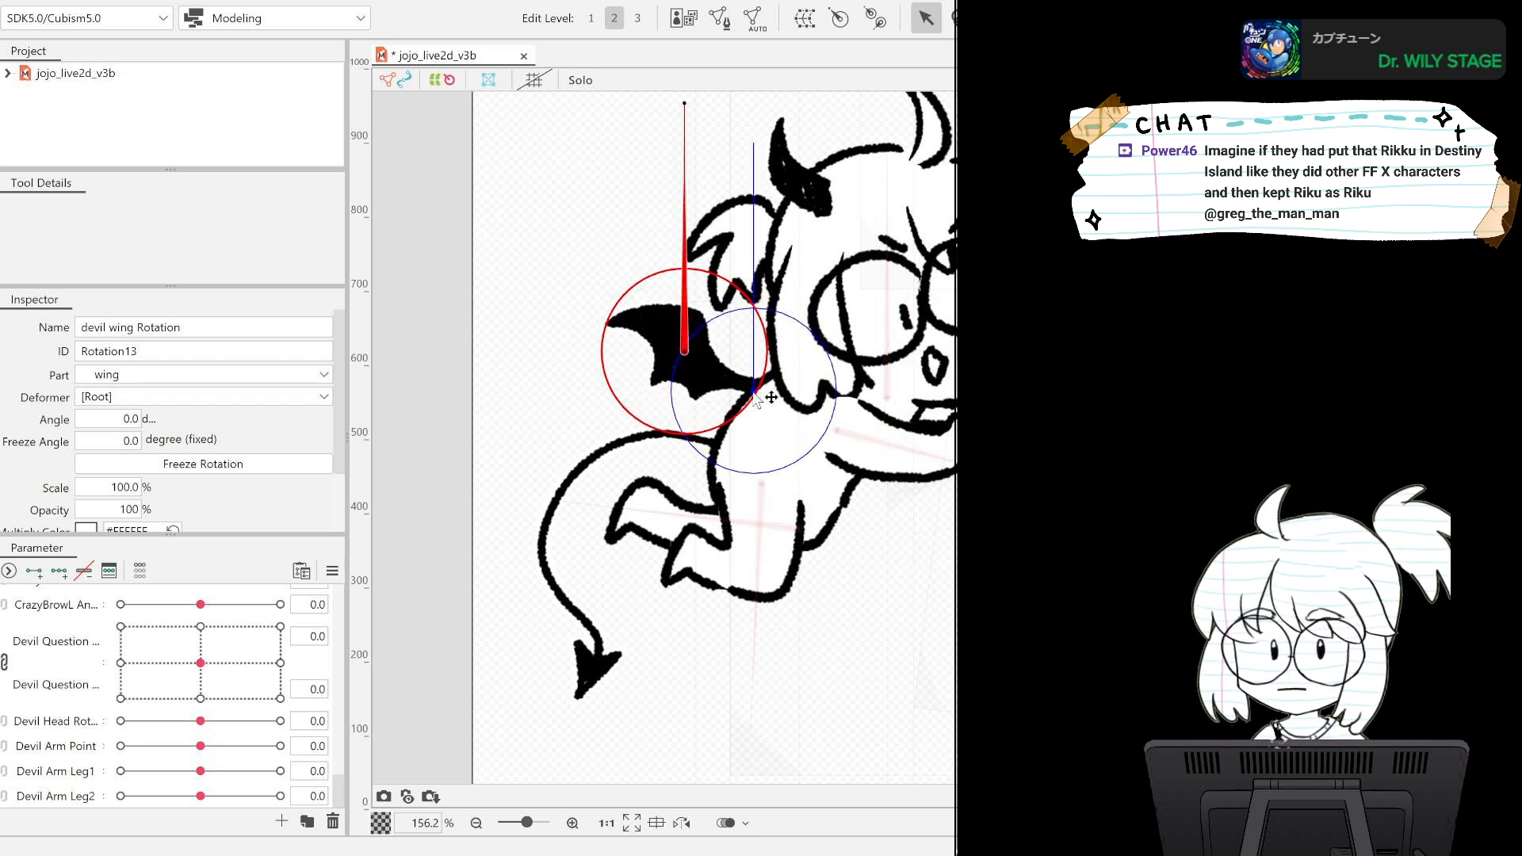
Place the devil wing Rotation pivot at the wing's base, aim it along the wing at -62.2 degrees and shrink its circle.
left_click_drag(753, 392, 752, 392)
left_click_drag(753, 143, 534, 275)
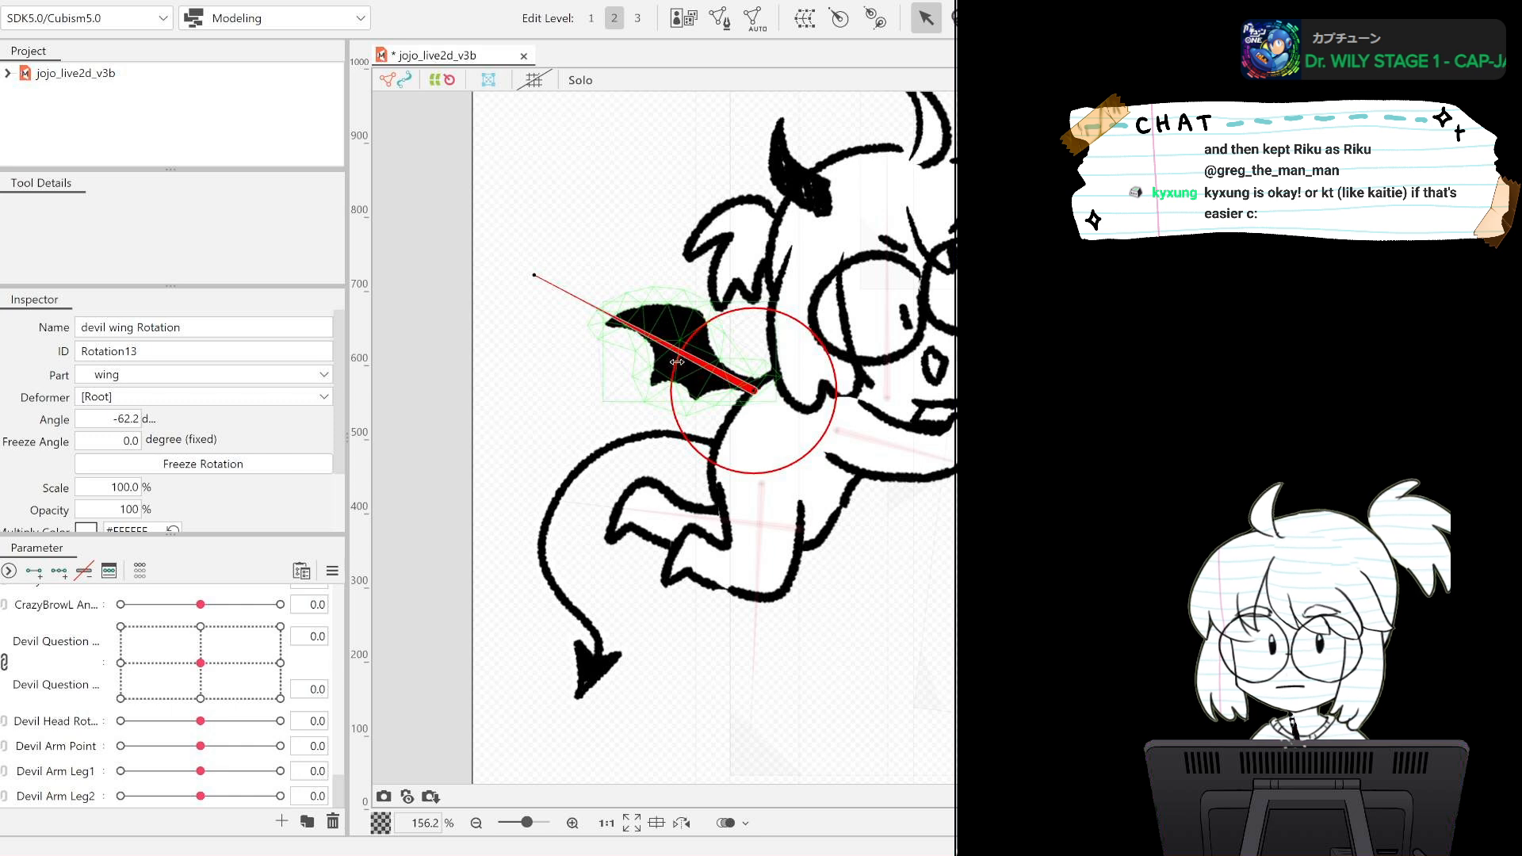
left_click_drag(716, 368, 716, 368)
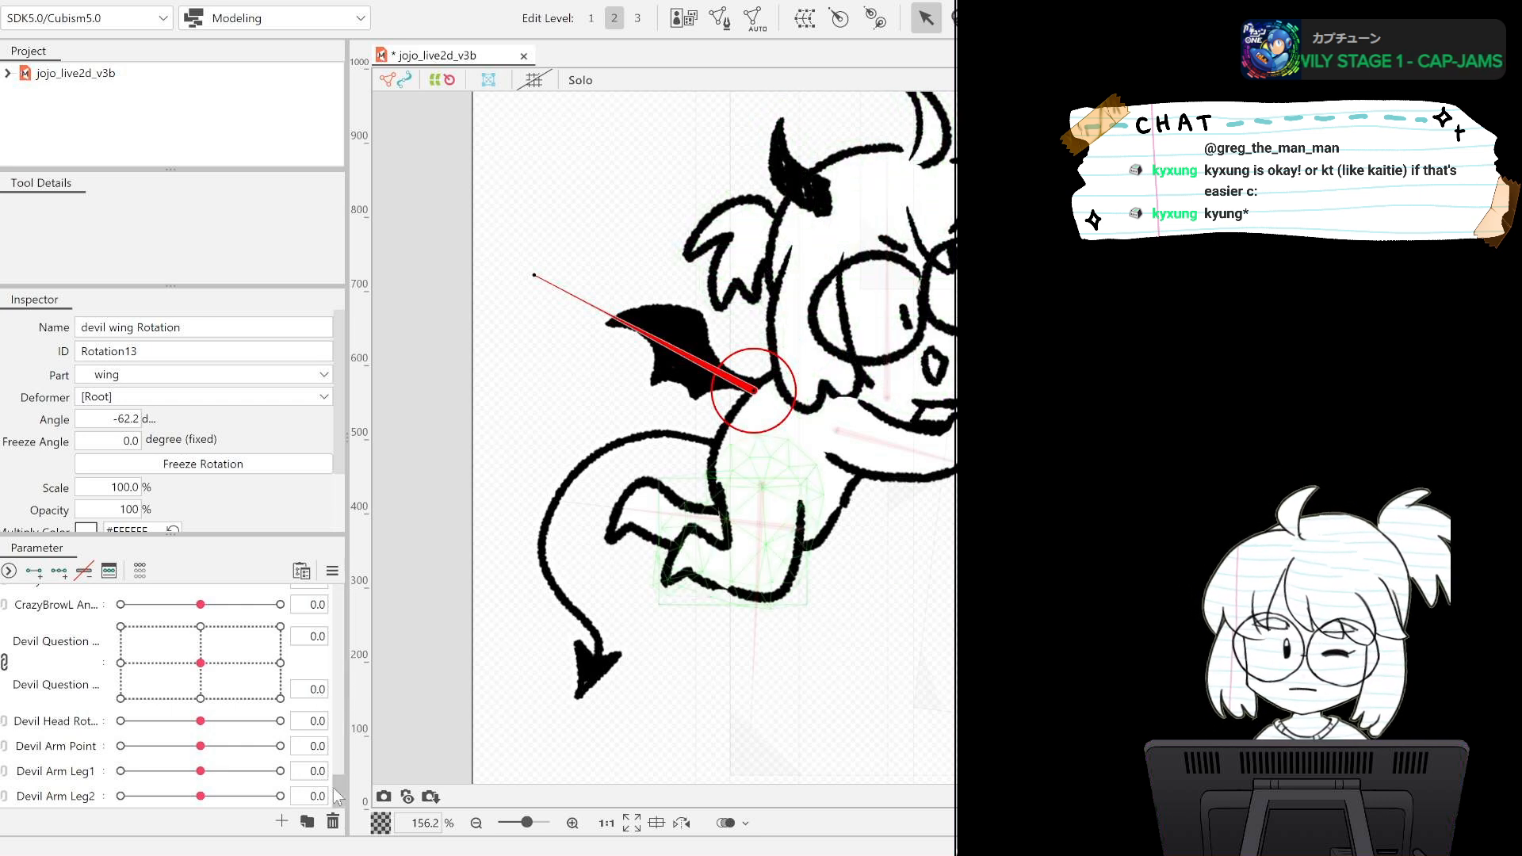
Create a Devil Wing parameter with three keys for devil wing Rotation and rotate the wing to -71.5 degrees at the -1.0 key.
left_click_drag(339, 788, 338, 801)
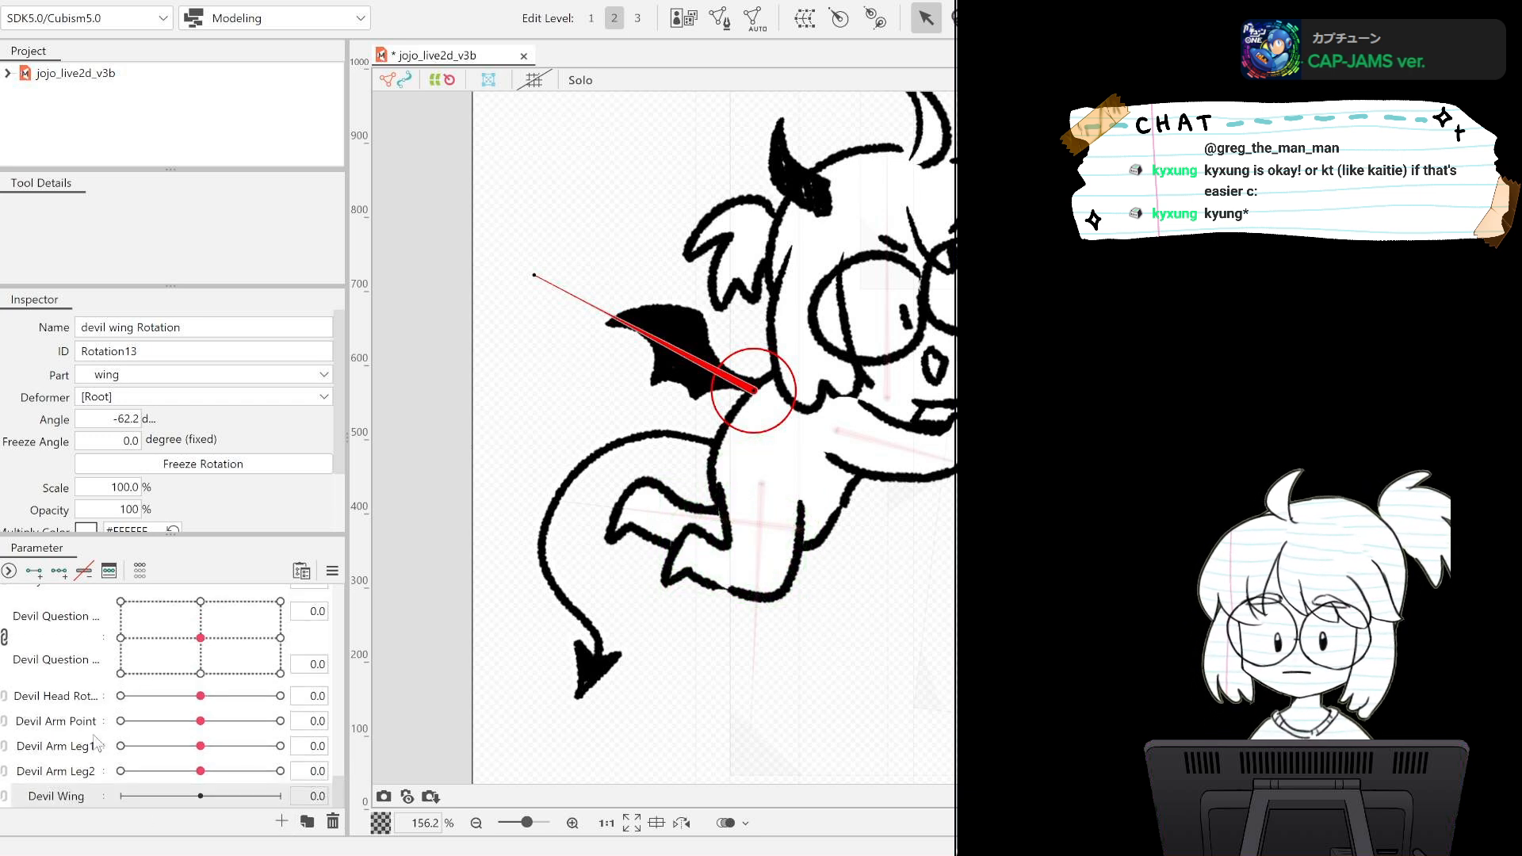
left_click(59, 570)
left_click_drag(183, 796, 118, 796)
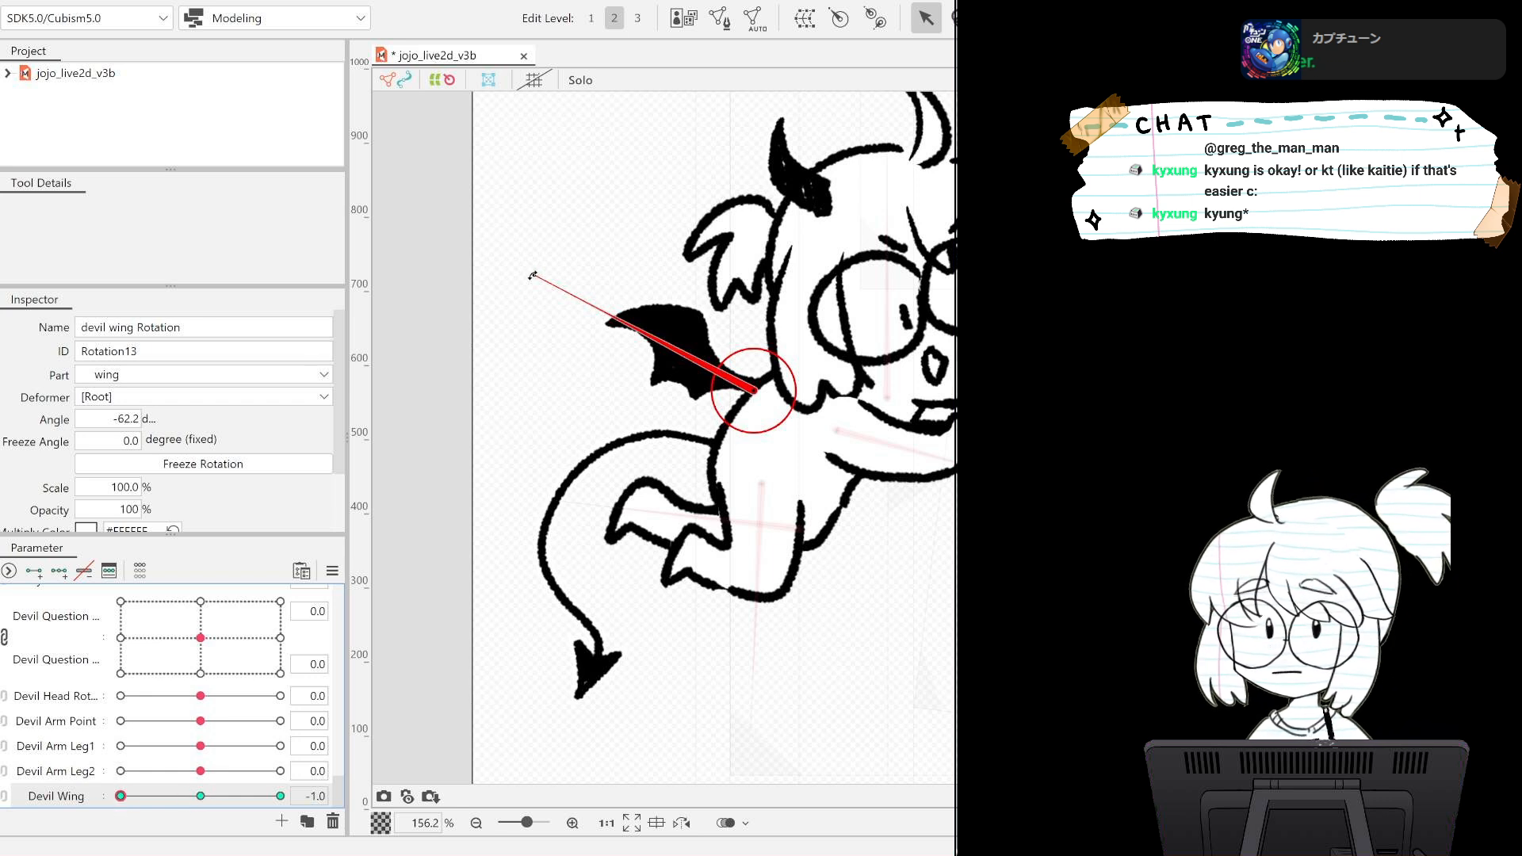
left_click_drag(532, 275, 518, 312)
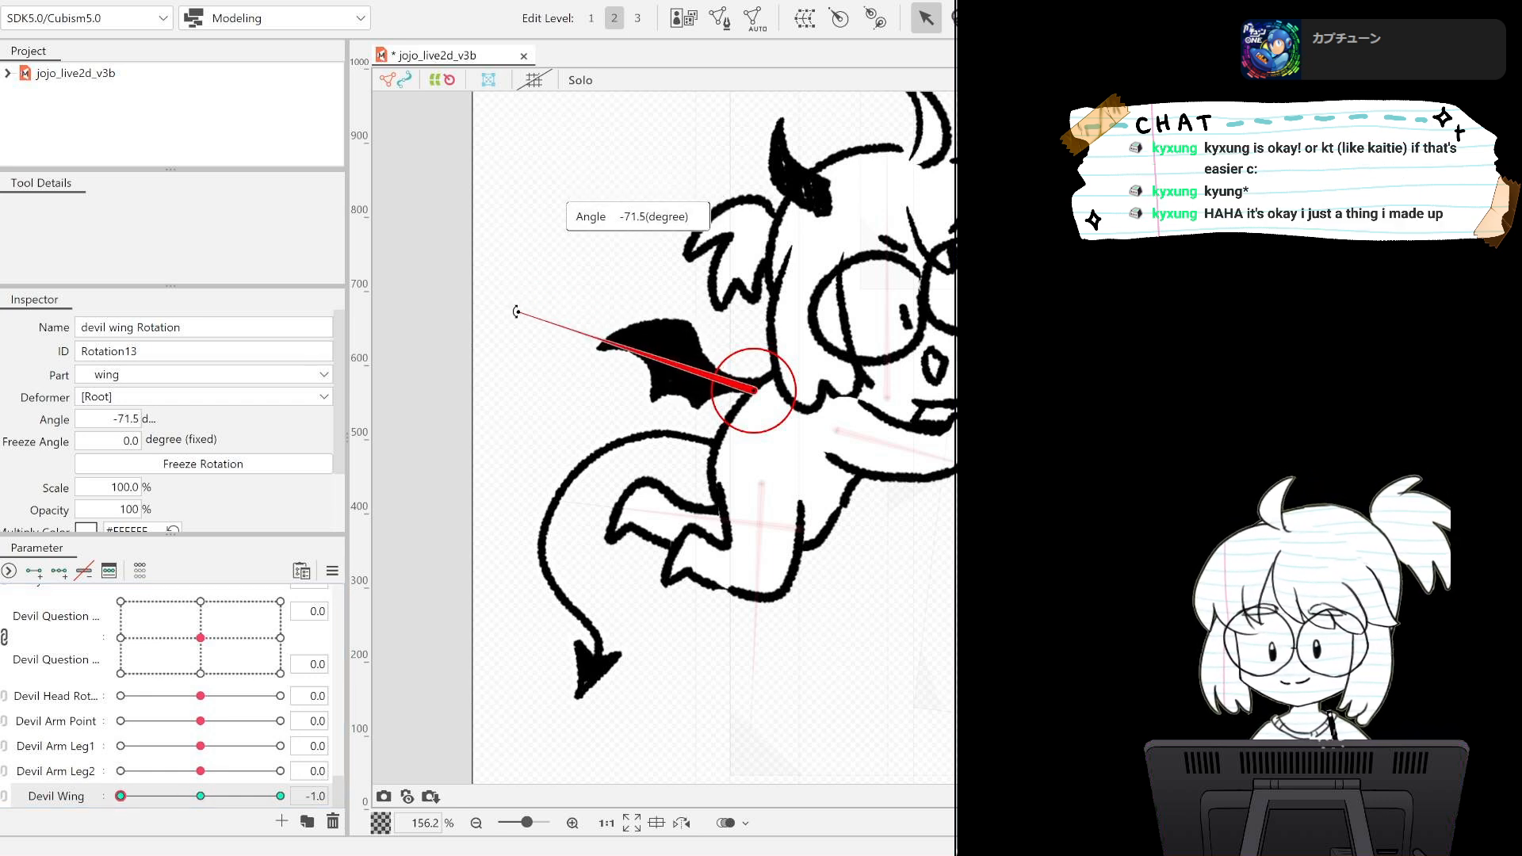
Rotate devil wing Rotation upward at the Devil Wing 1.0 key and return the parameter to 0.
left_click_drag(129, 798, 280, 796)
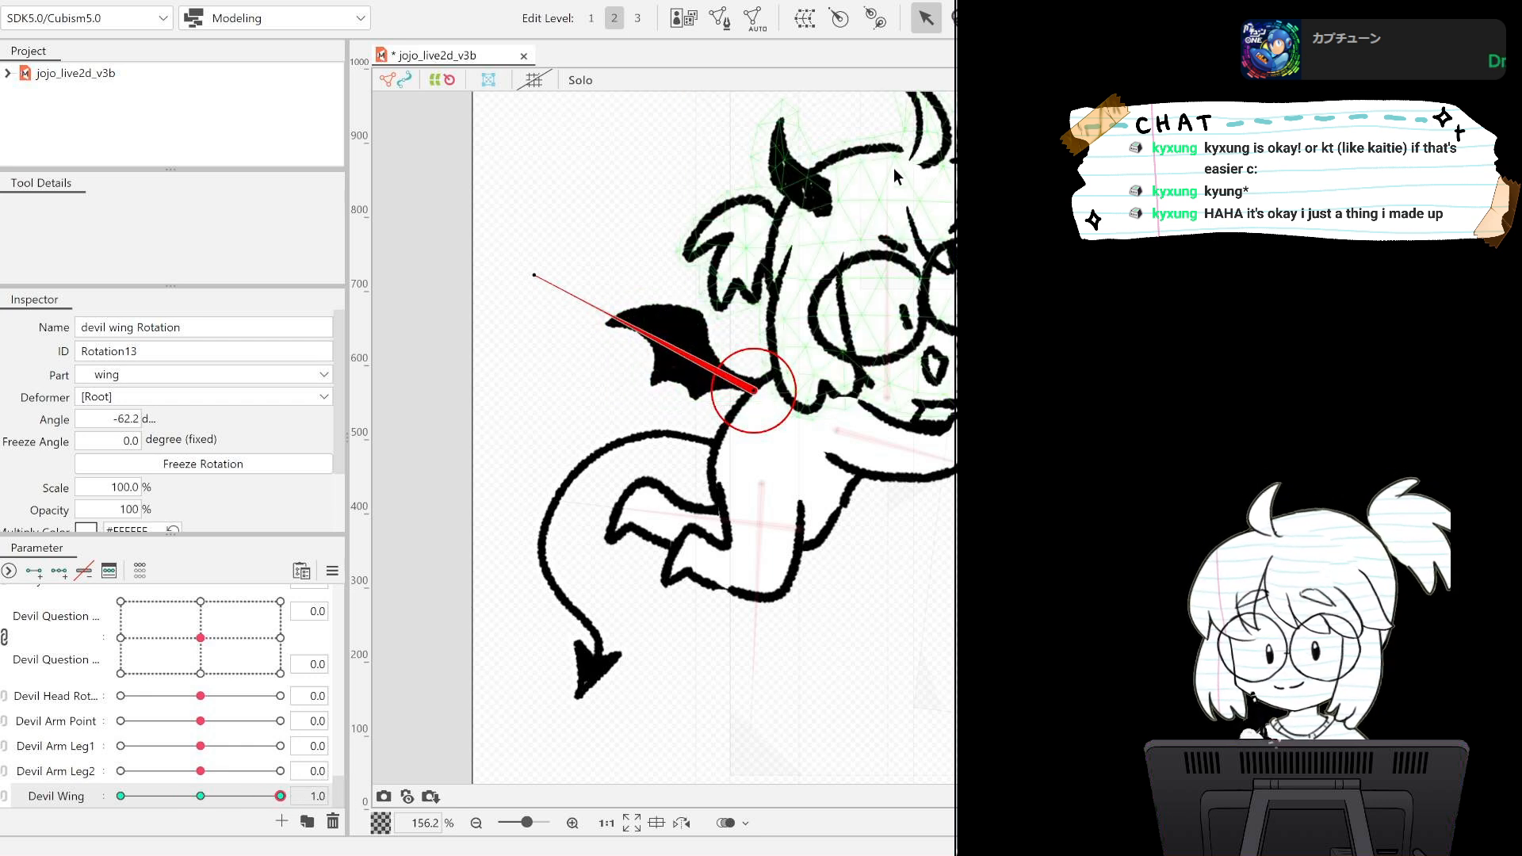
left_click(537, 274)
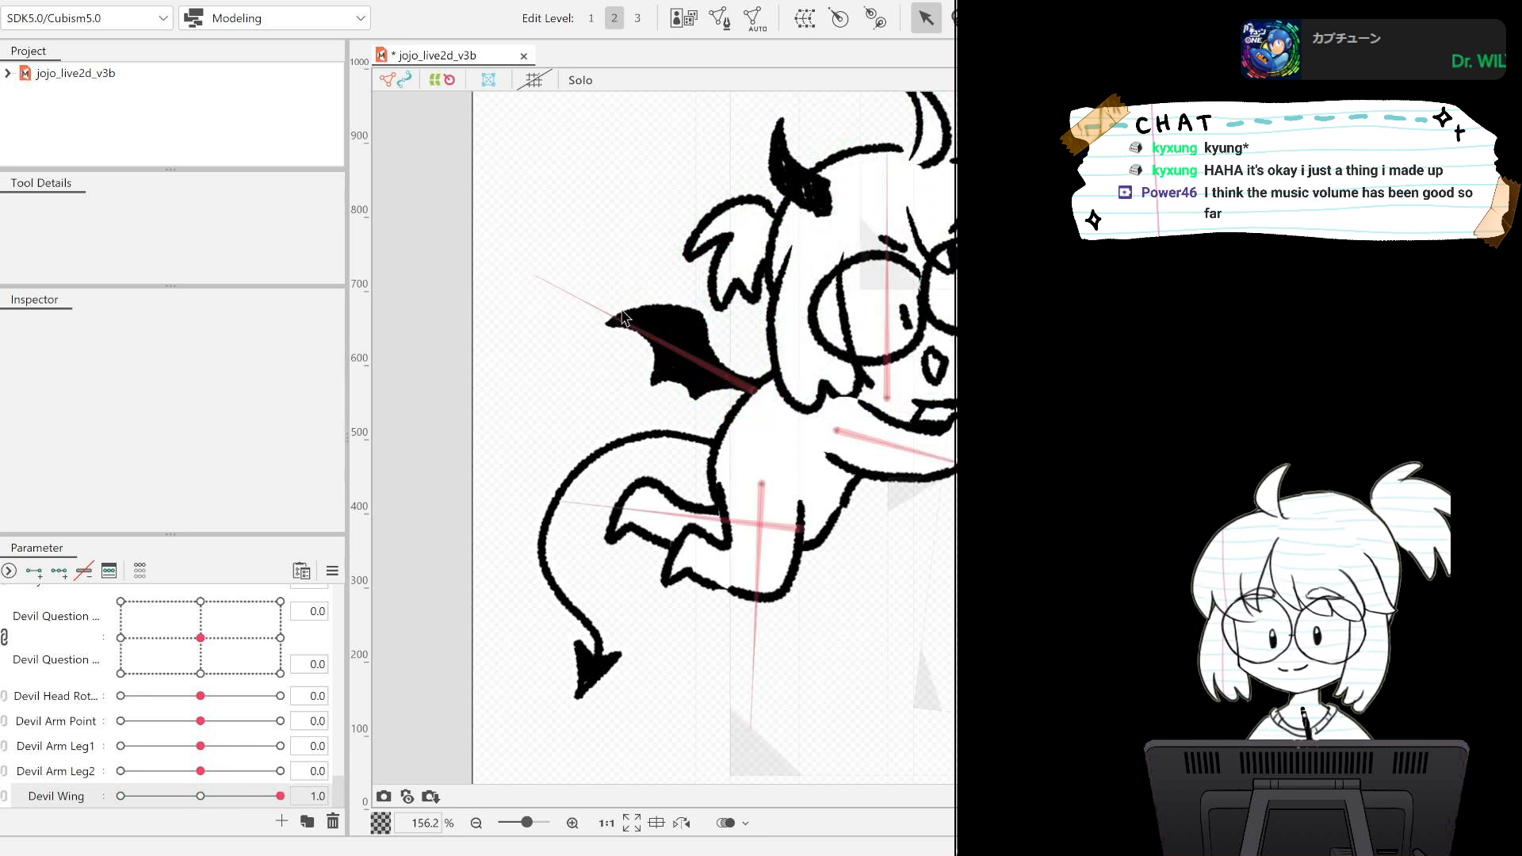
left_click(543, 275)
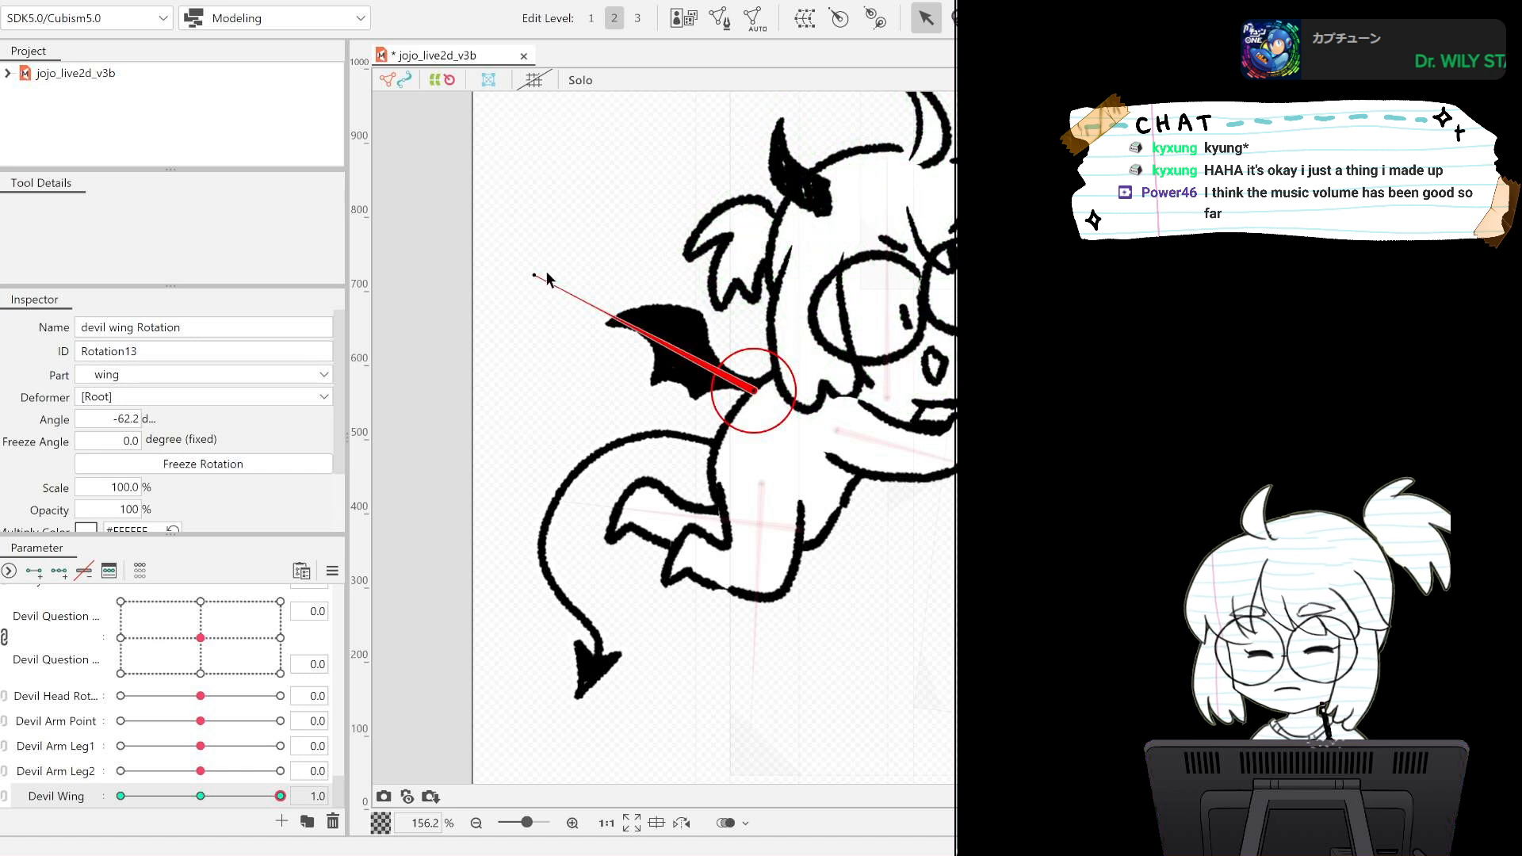
left_click_drag(536, 279, 602, 244)
left_click_drag(280, 795, 200, 746)
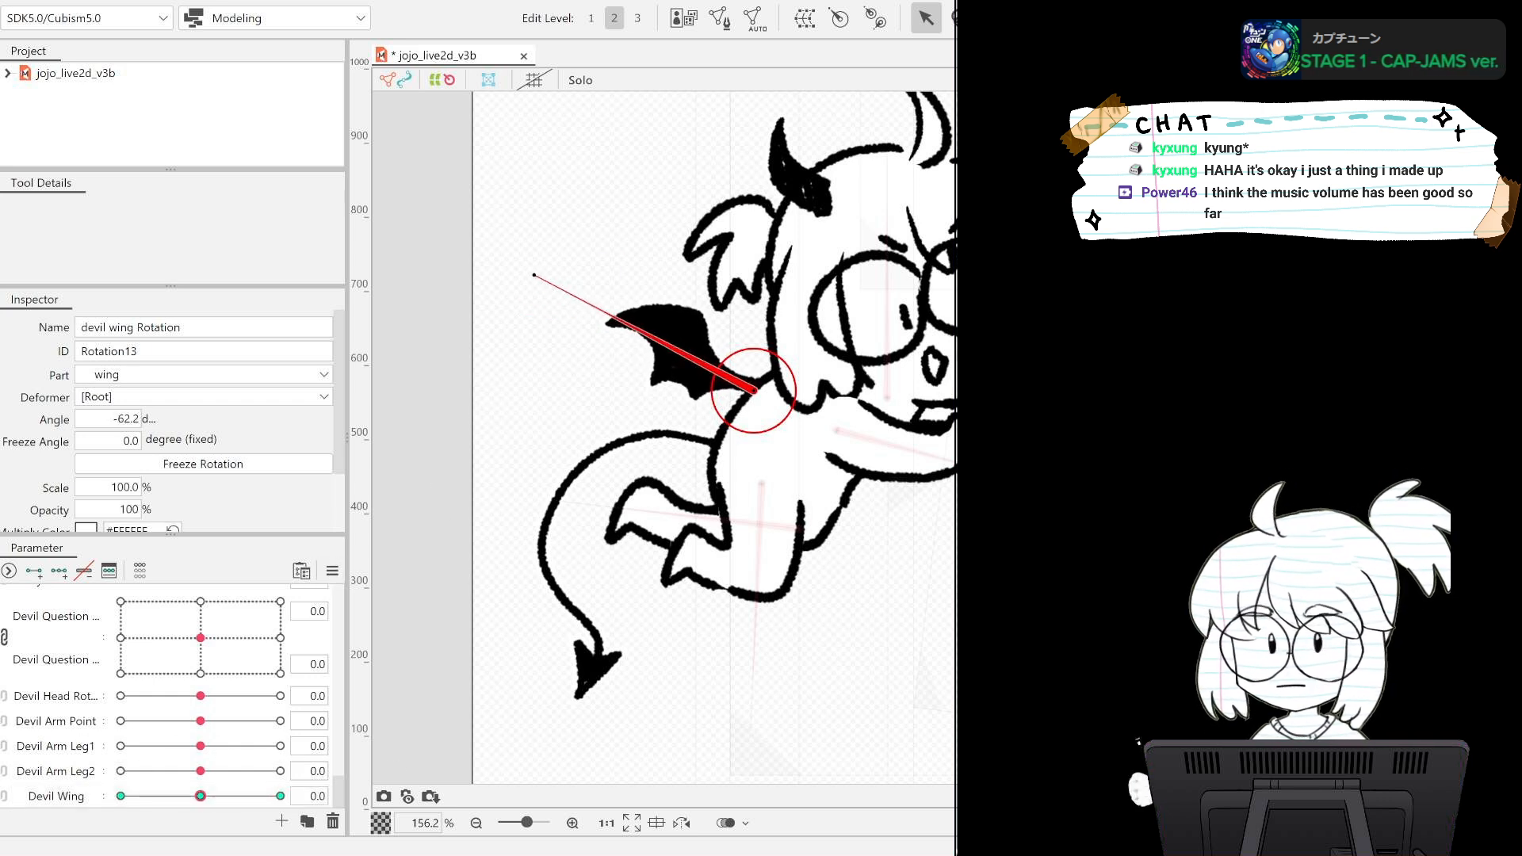
Select the devil tail art meshes and create a warp deformer named Warp Deformer of devil tail around them.
left_click(657, 437)
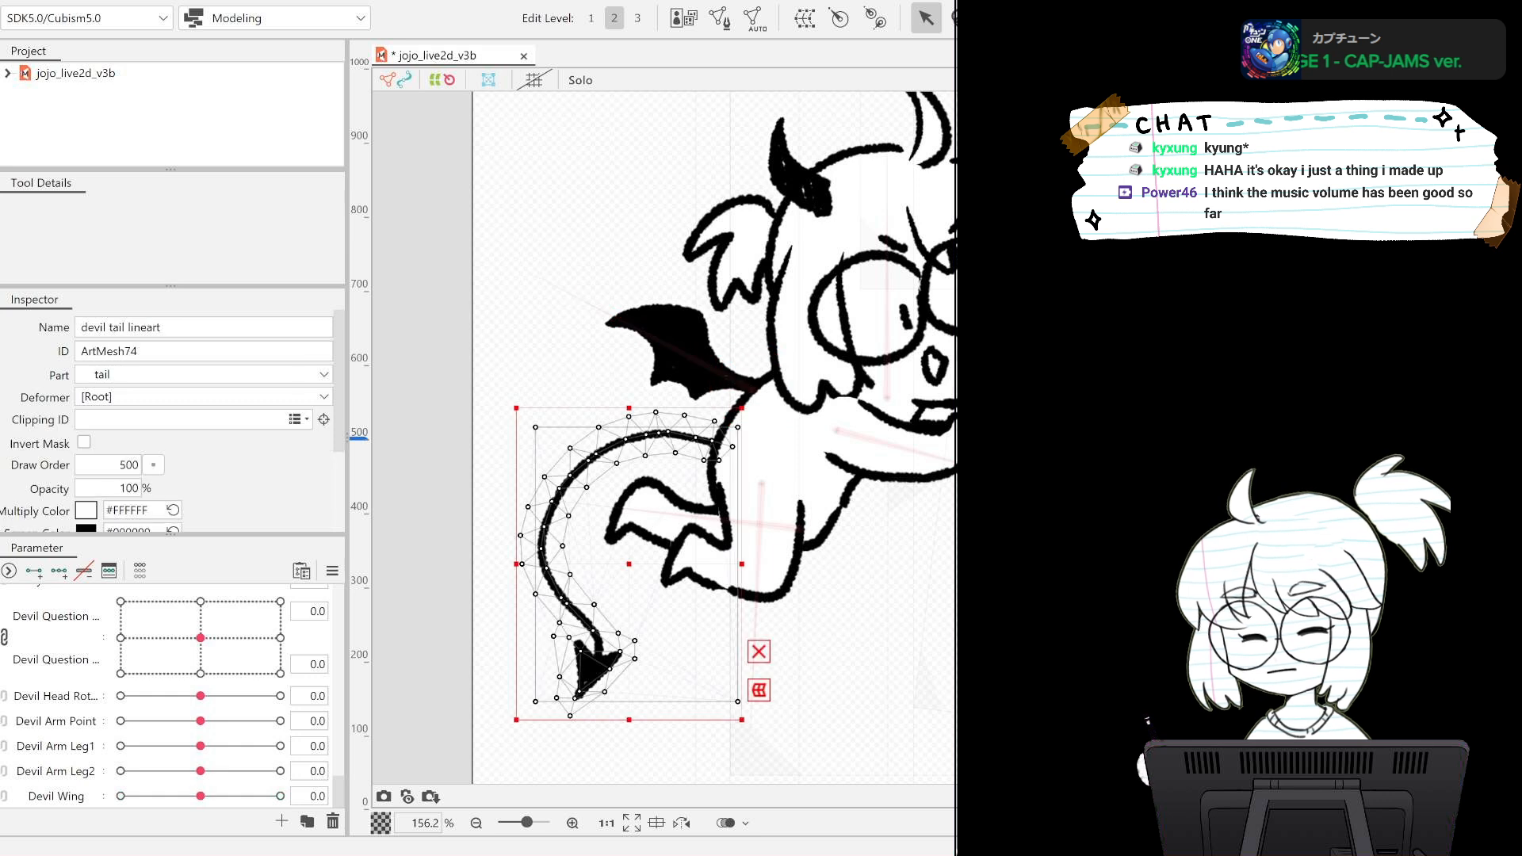
left_click(657, 437, "shift")
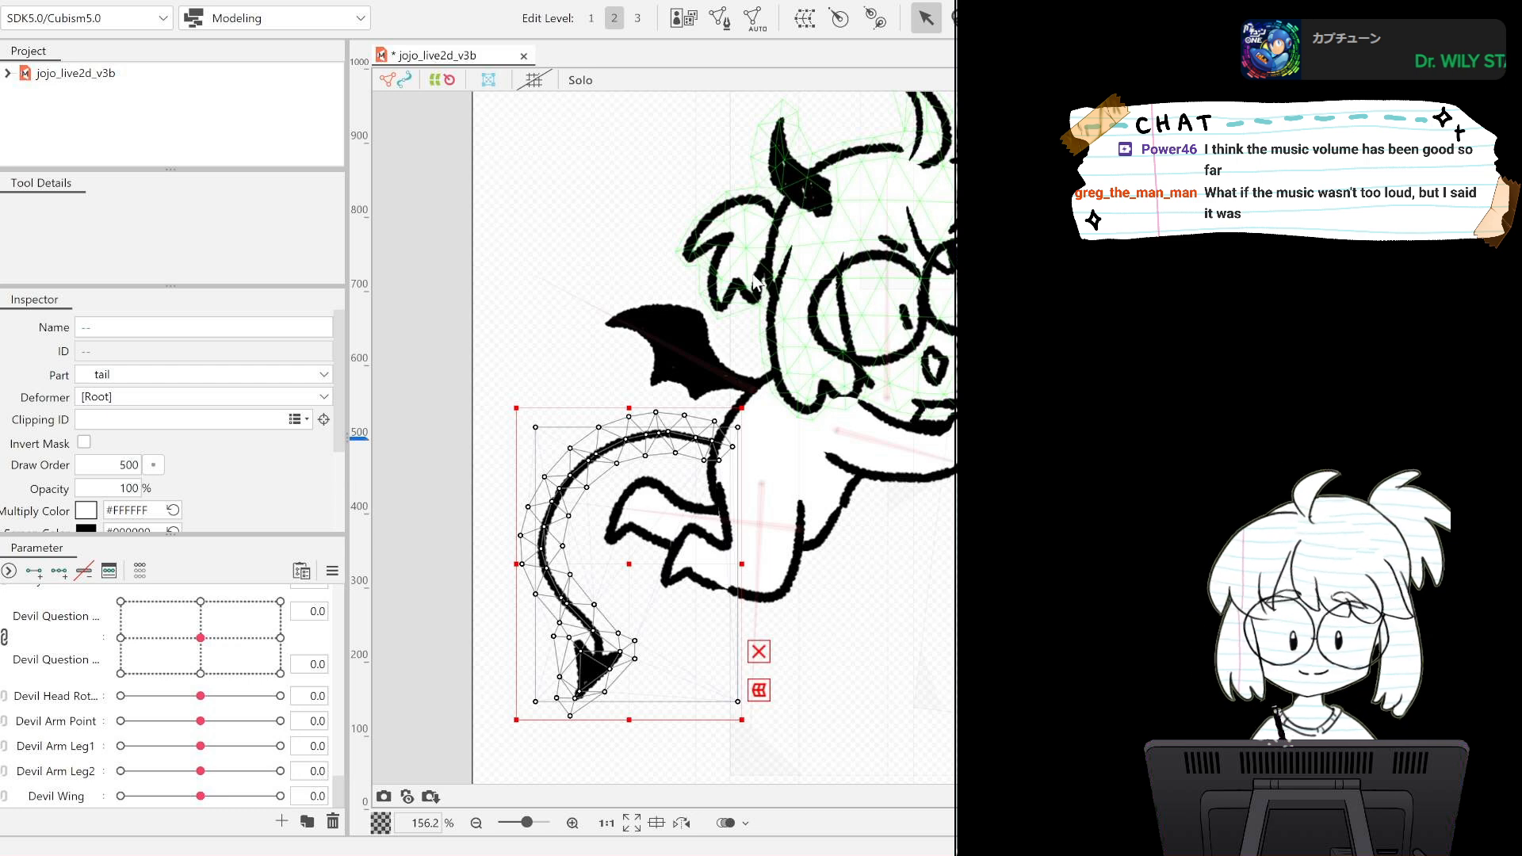
left_click(716, 438)
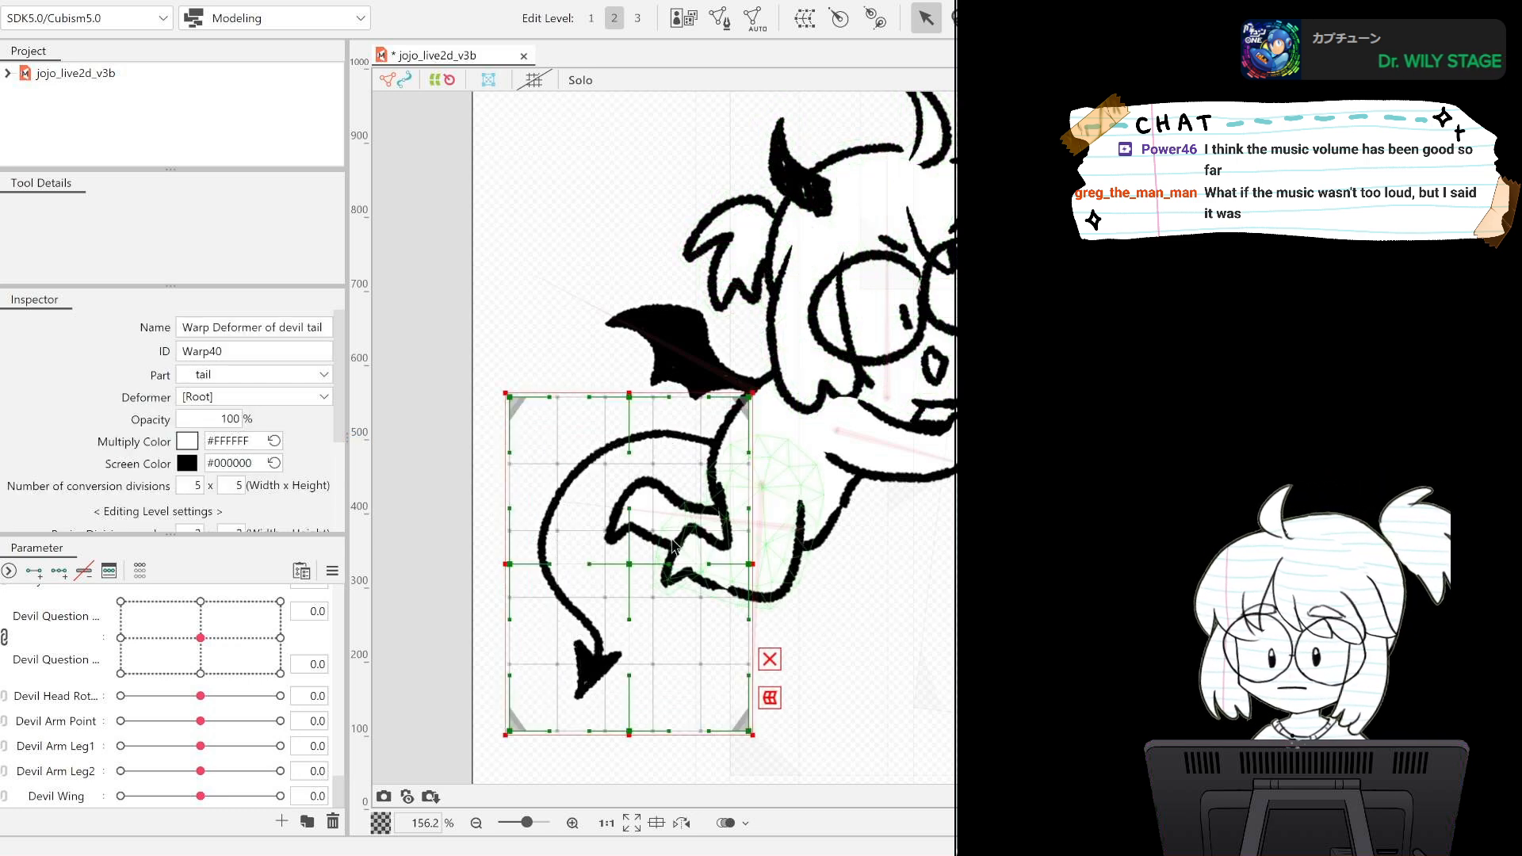
Enlarge the devil tail warp deformer at its upper-right and lower-left corners to leave more room around the tail.
left_click_drag(758, 388, 814, 332)
key("ctrl+z")
key("ctrl+z")
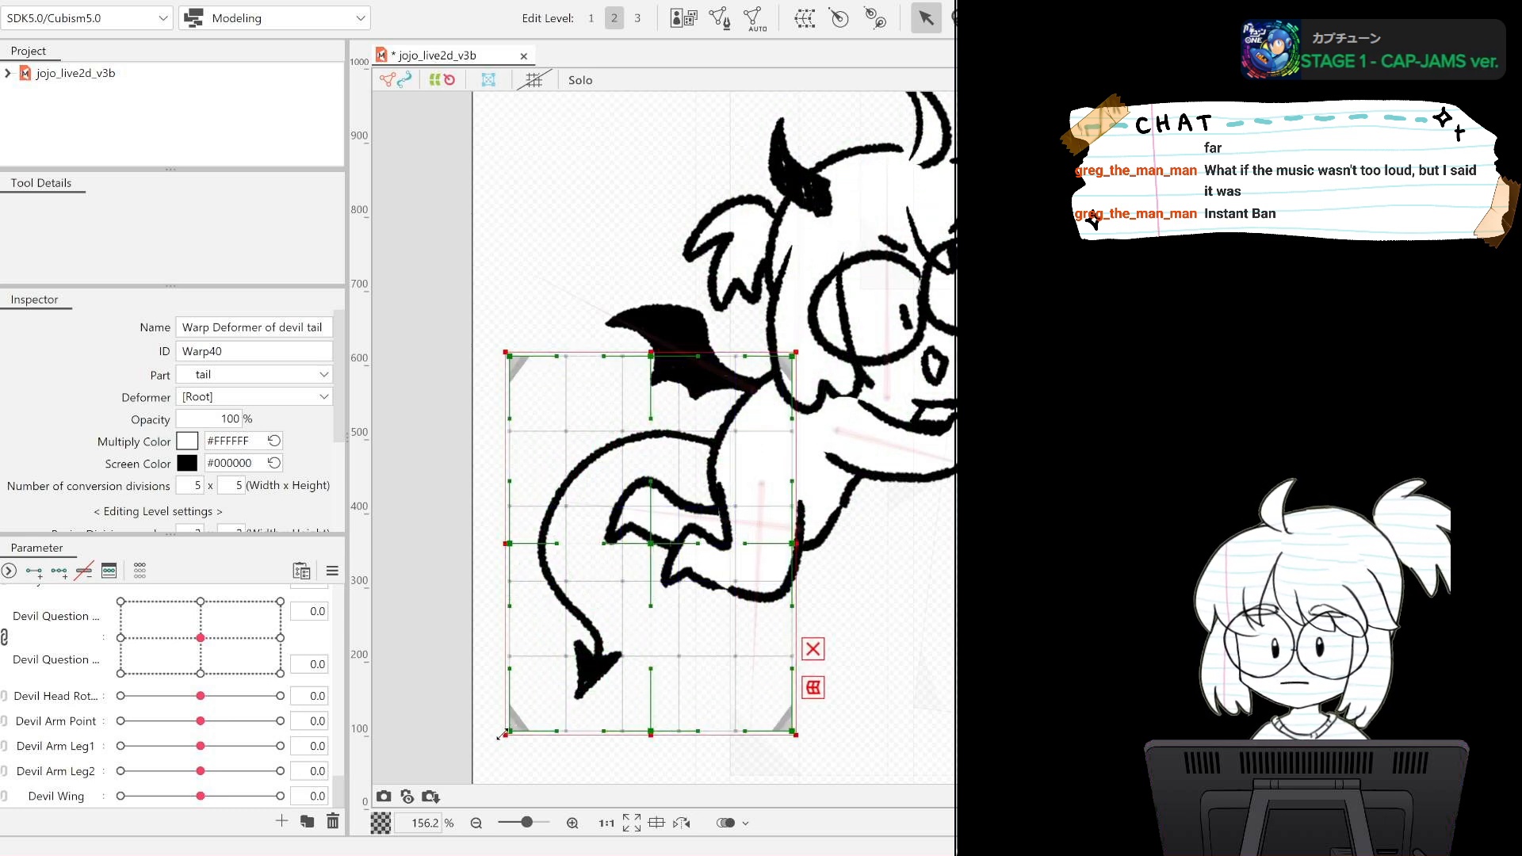
left_click_drag(501, 736, 473, 753)
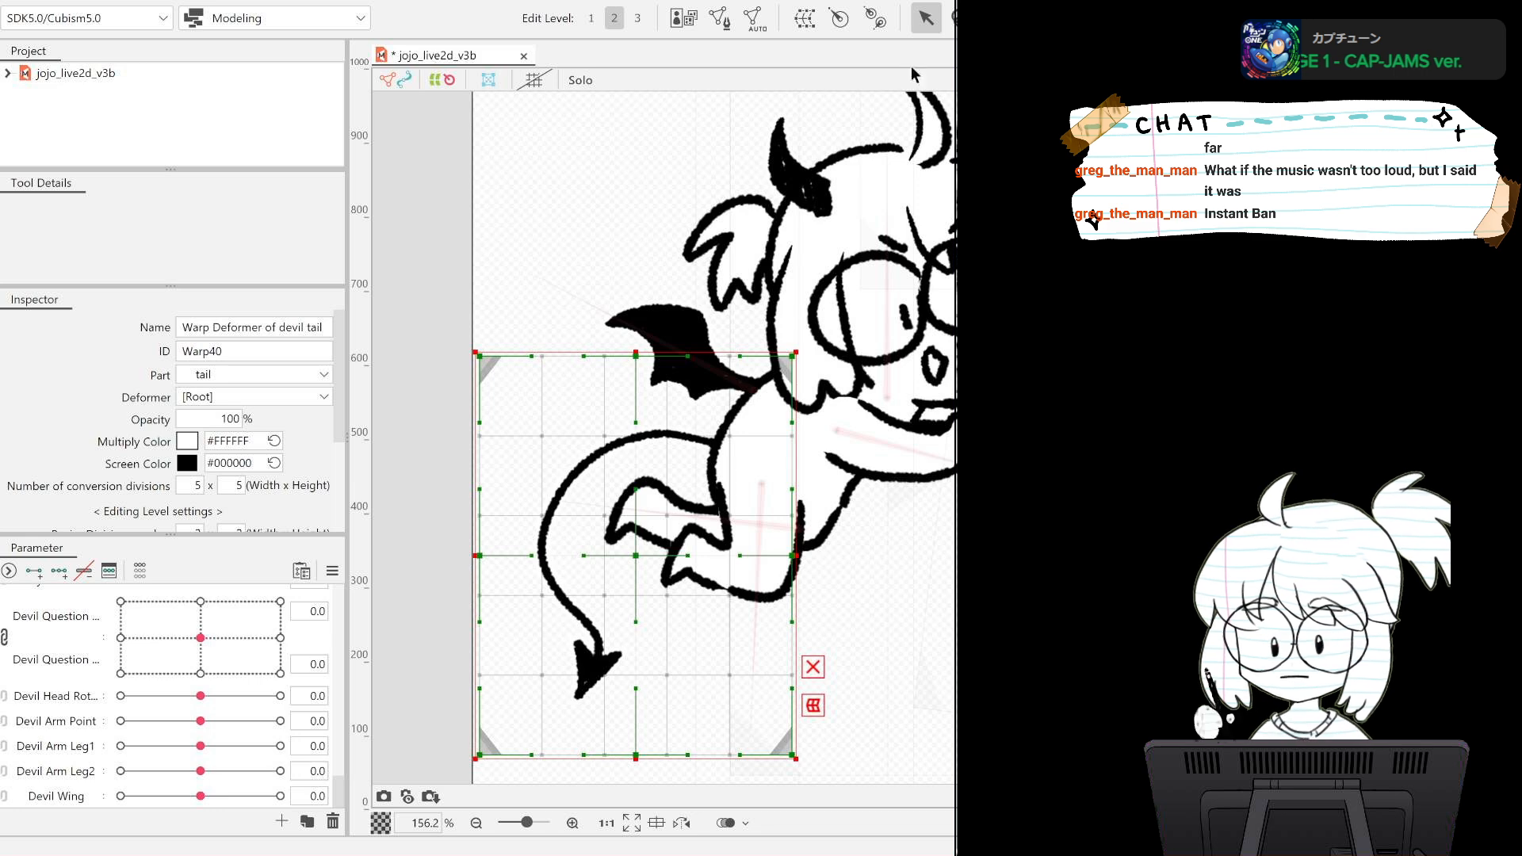
Switch to the deform brush for the tail warp deformer and reduce the brush size to 178.6 px.
key("b")
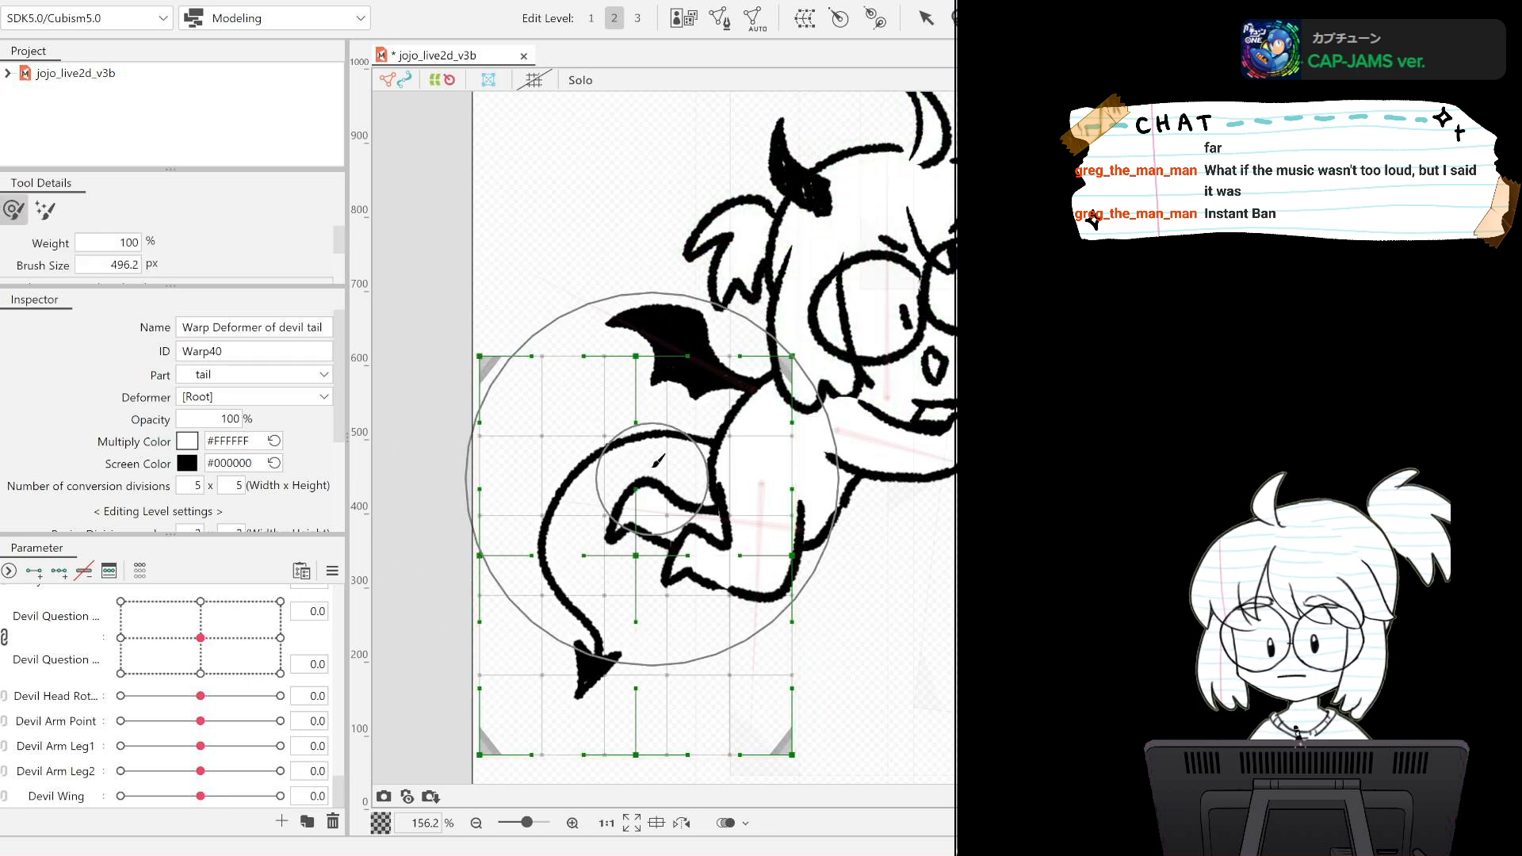
left_click_drag(611, 487, 569, 511)
left_click_drag(677, 453, 669, 460)
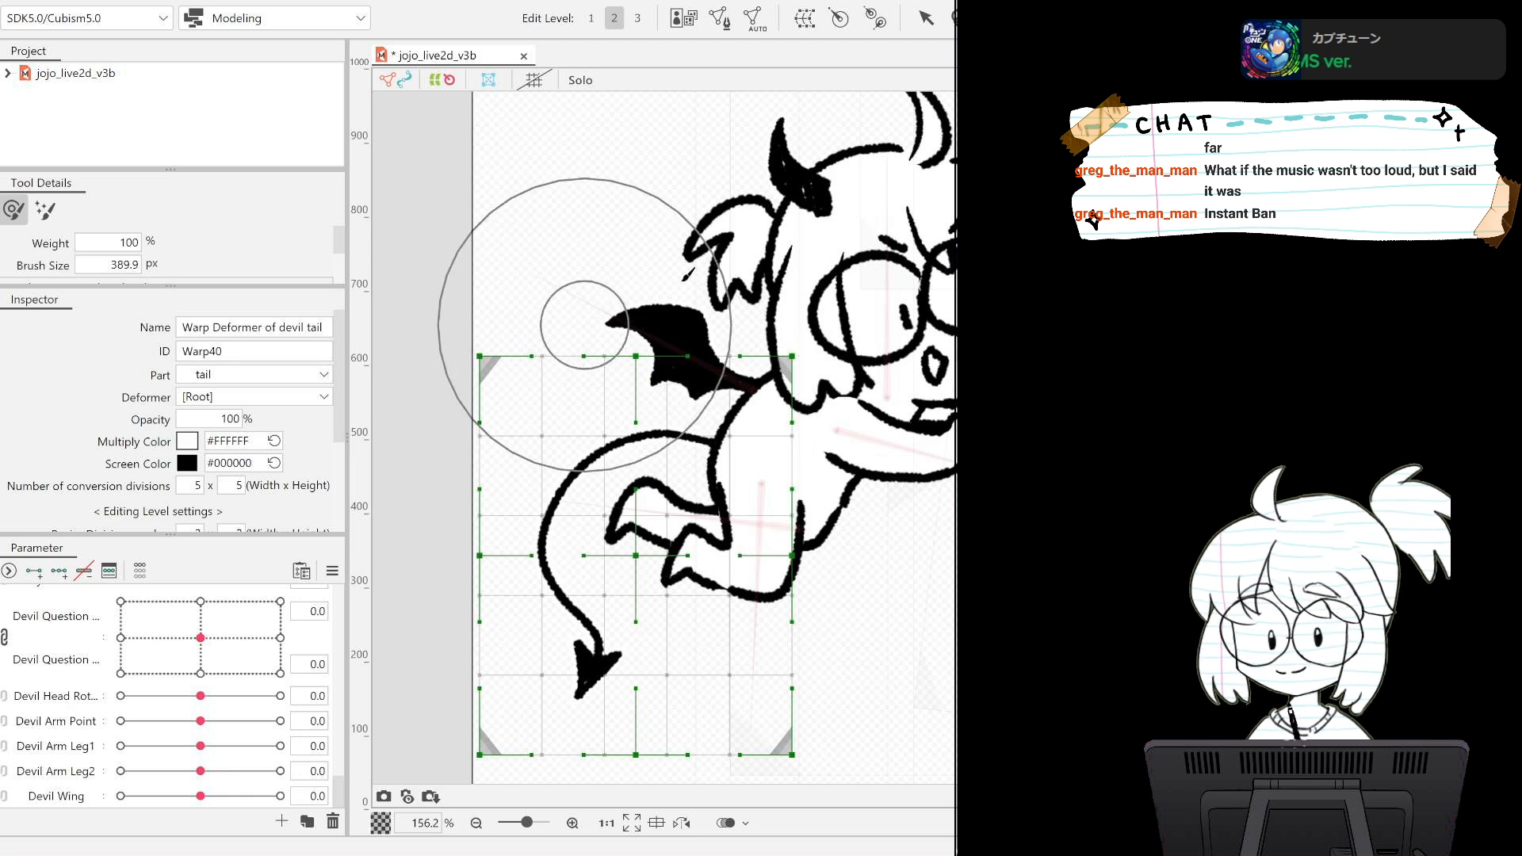
mouse_move(731, 264)
left_mouse_down()
mouse_move(665, 416)
mouse_move(865, 205)
mouse_move(951, 261)
mouse_move(752, 542)
mouse_move(951, 262)
mouse_move(763, 472)
left_mouse_up()
mouse_move(945, 326)
left_mouse_down()
mouse_move(888, 317)
mouse_move(877, 333)
left_mouse_up()
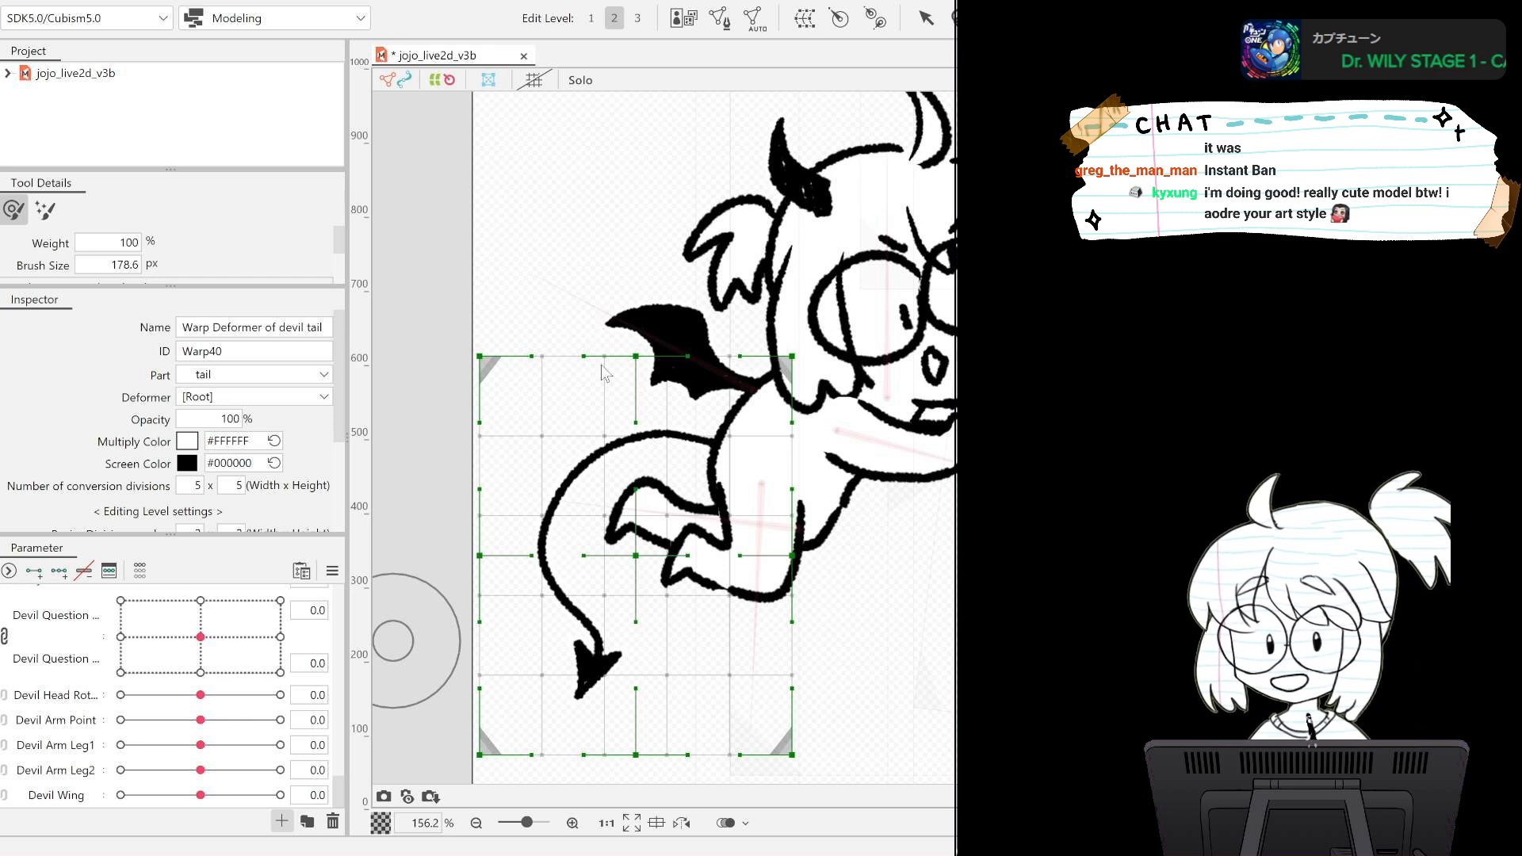
Create a new parameter named Devil Tail below Devil Wing.
left_click(648, 522)
scroll(858, 403, "down", 3)
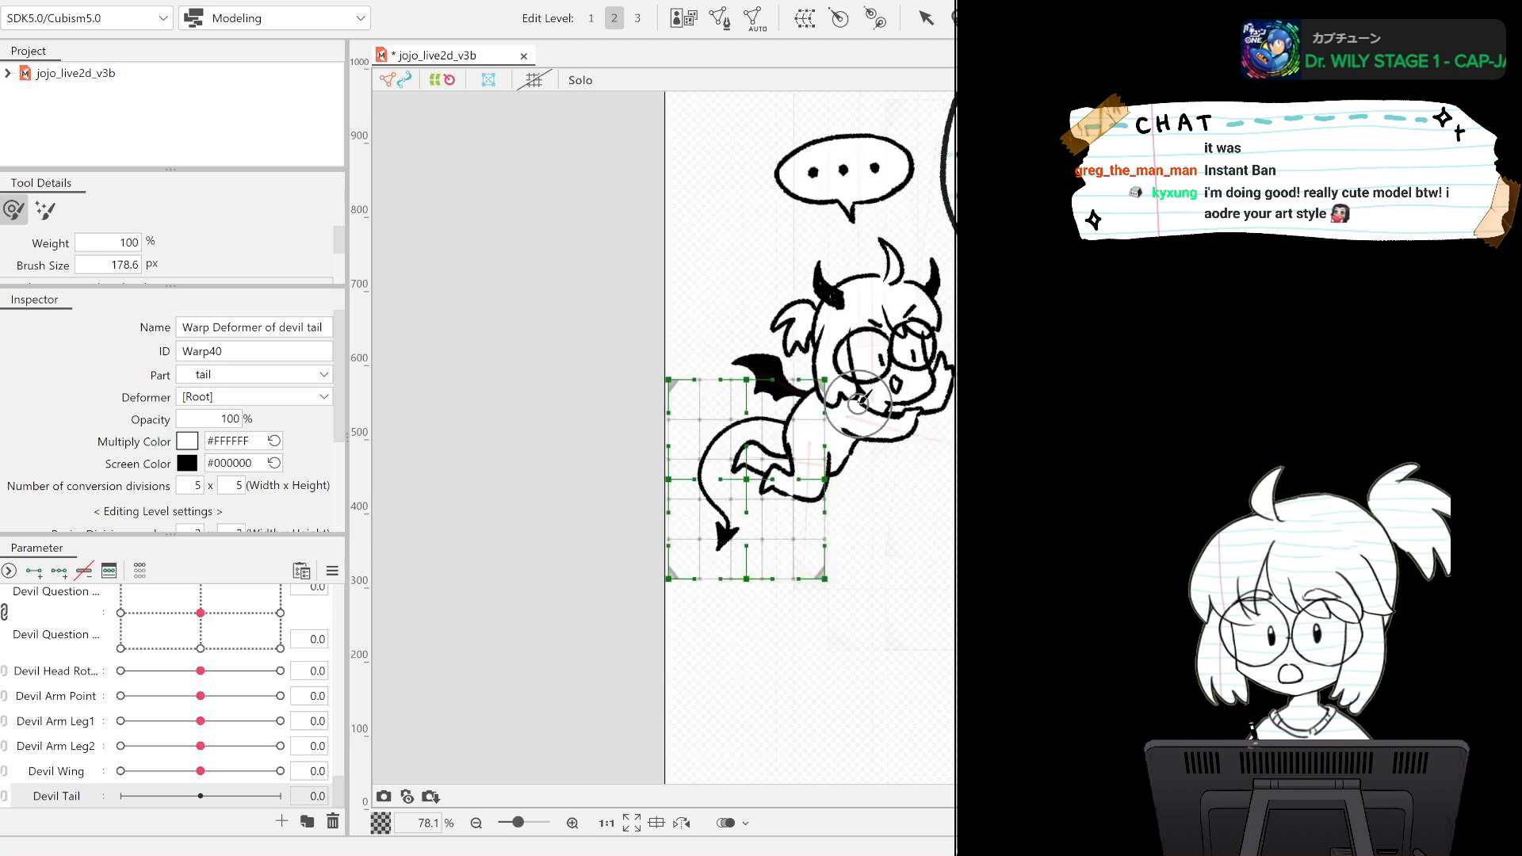
scroll(858, 403, "down", 1)
left_click_drag(1052, 458, 907, 425)
scroll(595, 454, "up", 7)
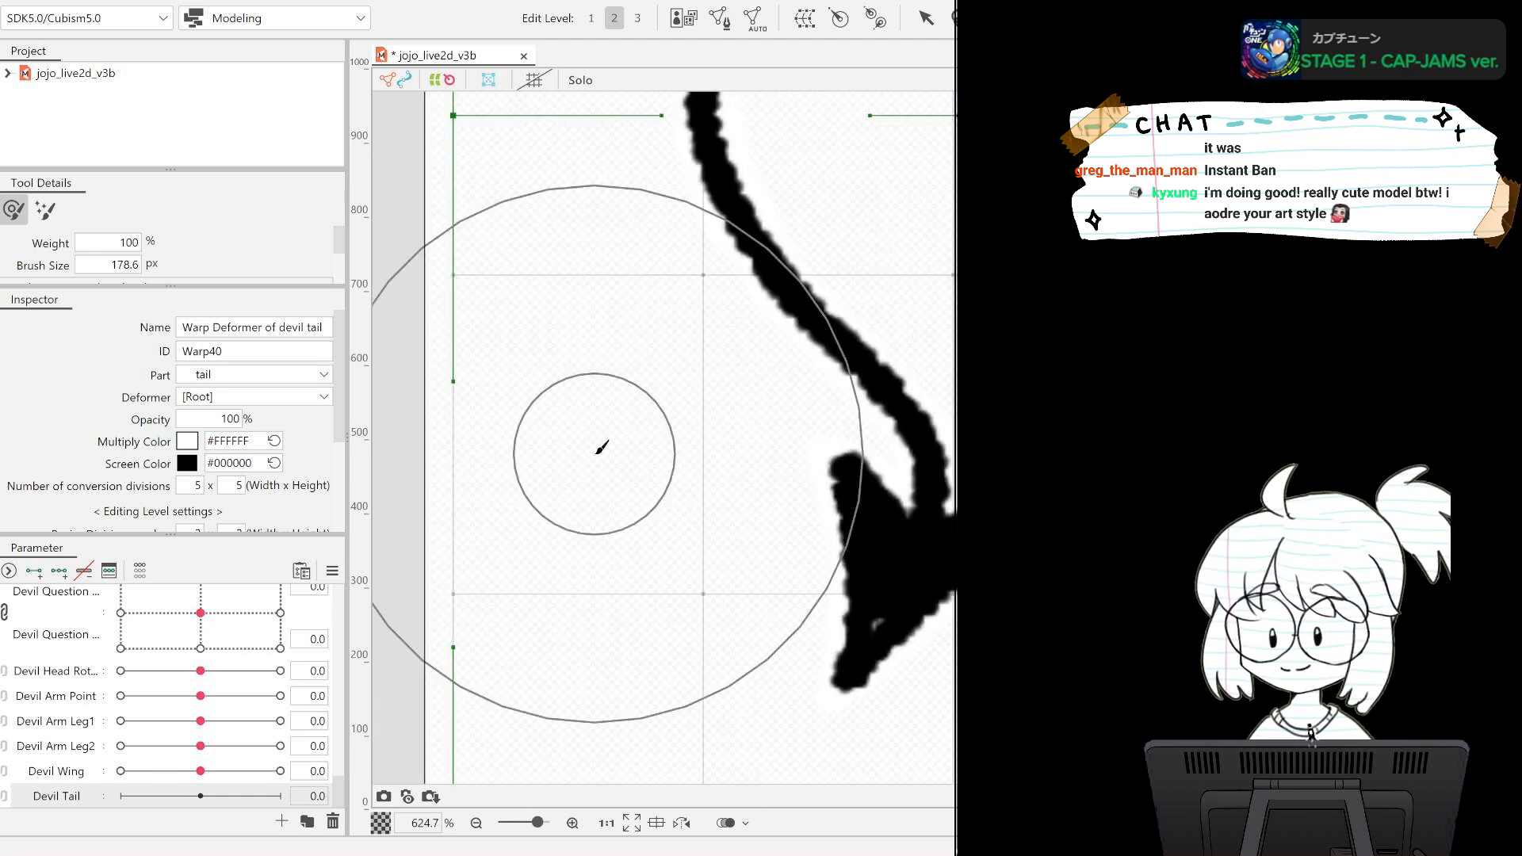
scroll(601, 448, "down", 5)
scroll(632, 391, "up", 4)
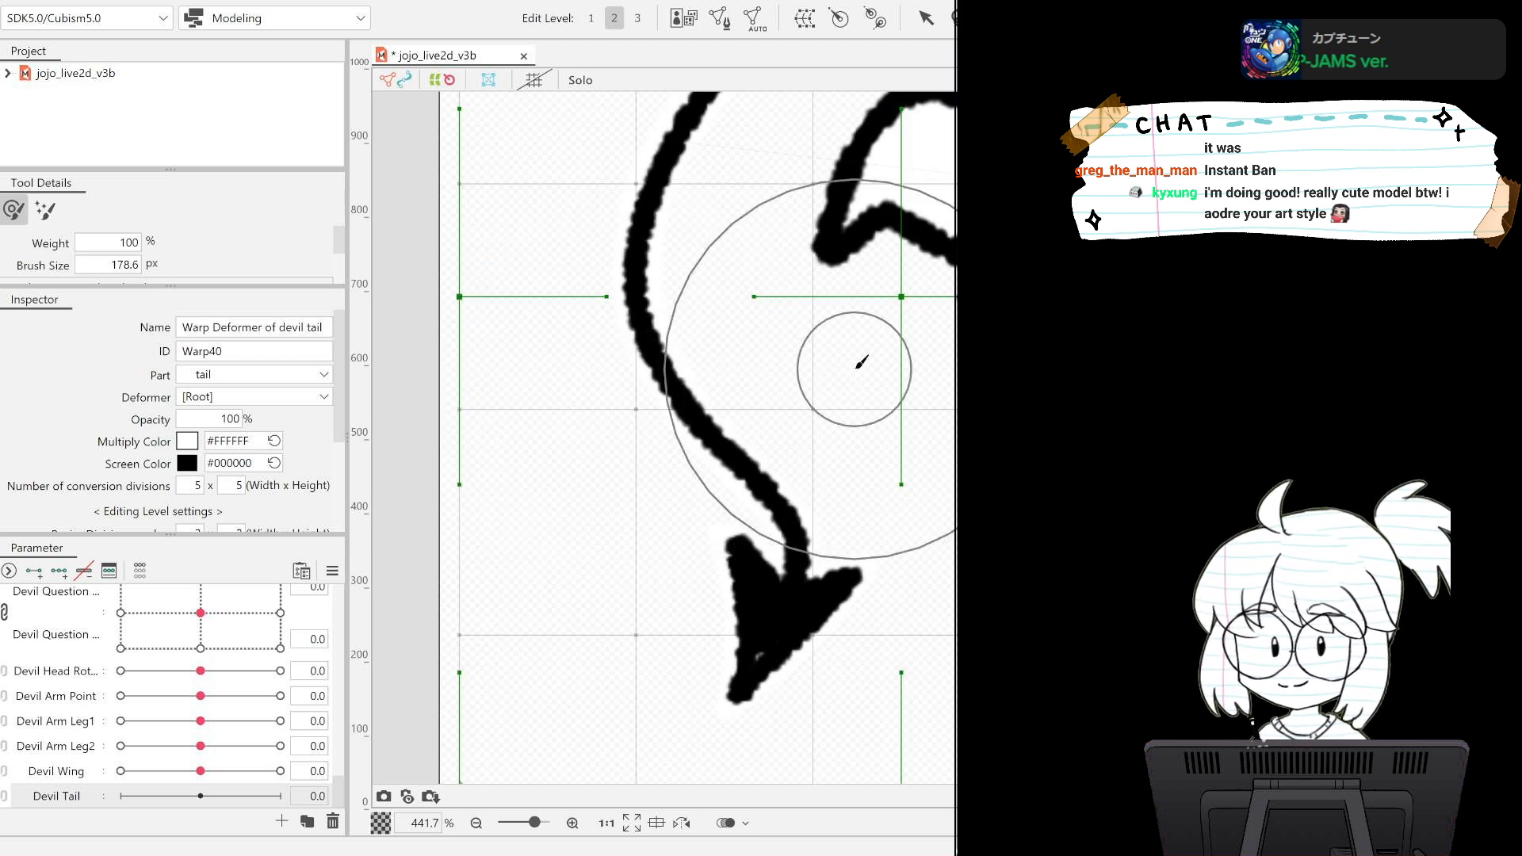
scroll(862, 362, "up", 2)
scroll(861, 362, "down", 4)
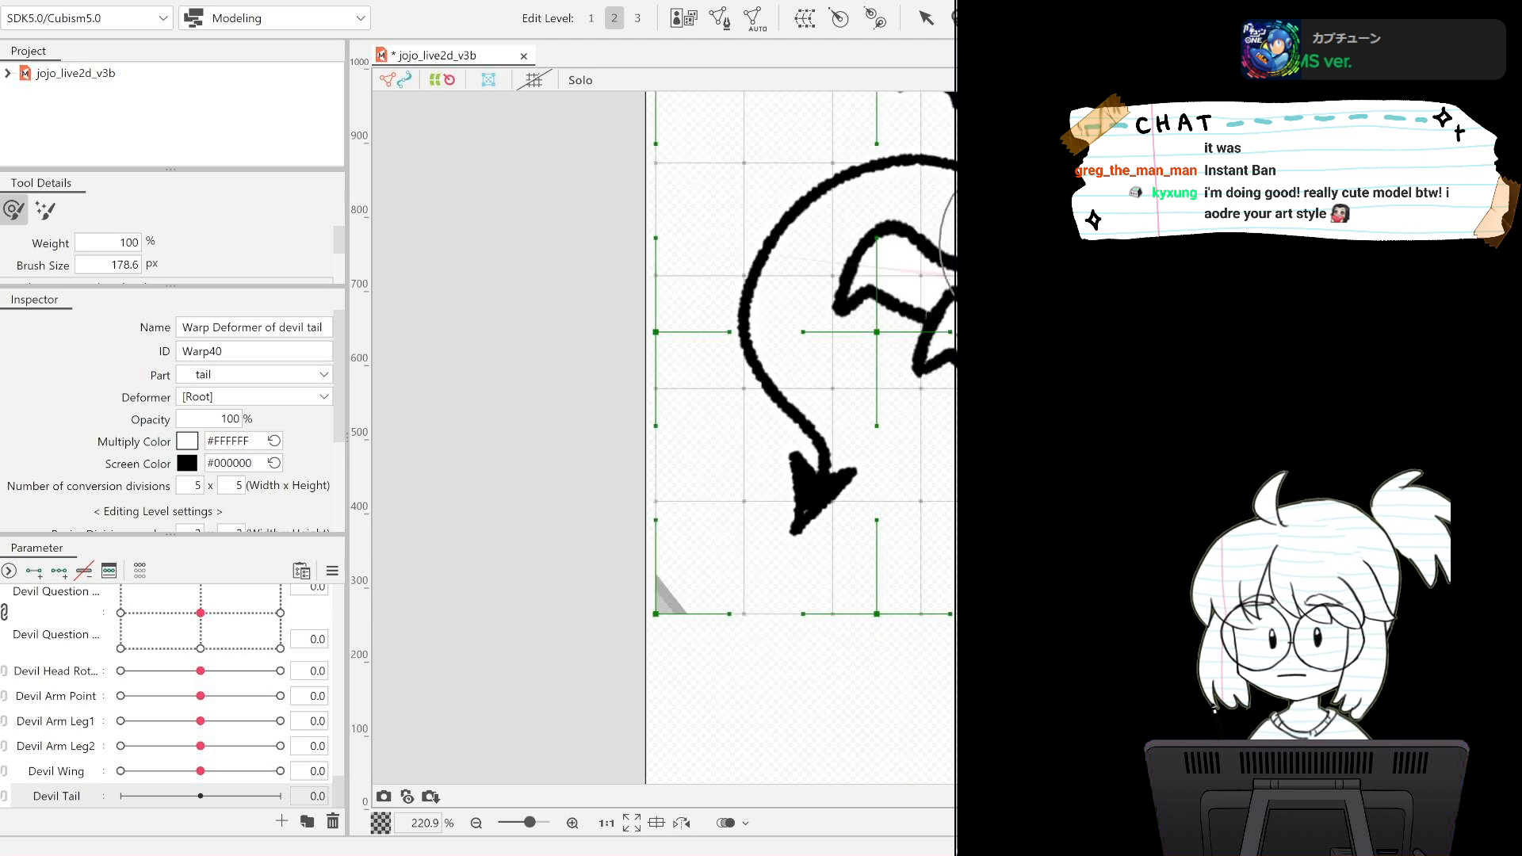
scroll(720, 454, "down", 3)
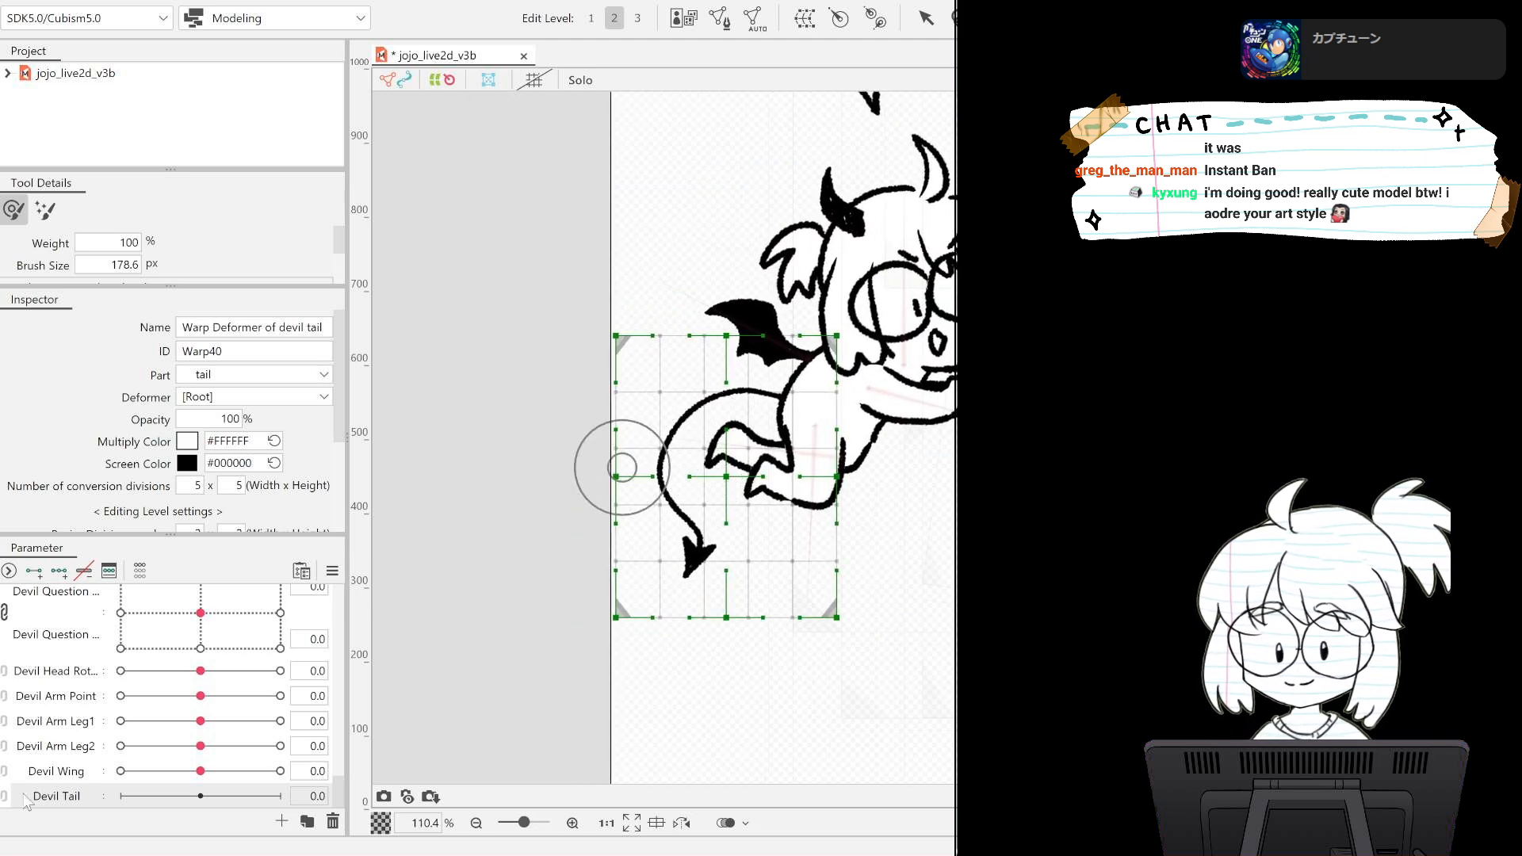
Add three keys on Devil Tail for the tail warp deformer, go to the -1.0 key and enlarge the deform brush to 423.1 px.
left_click(56, 796)
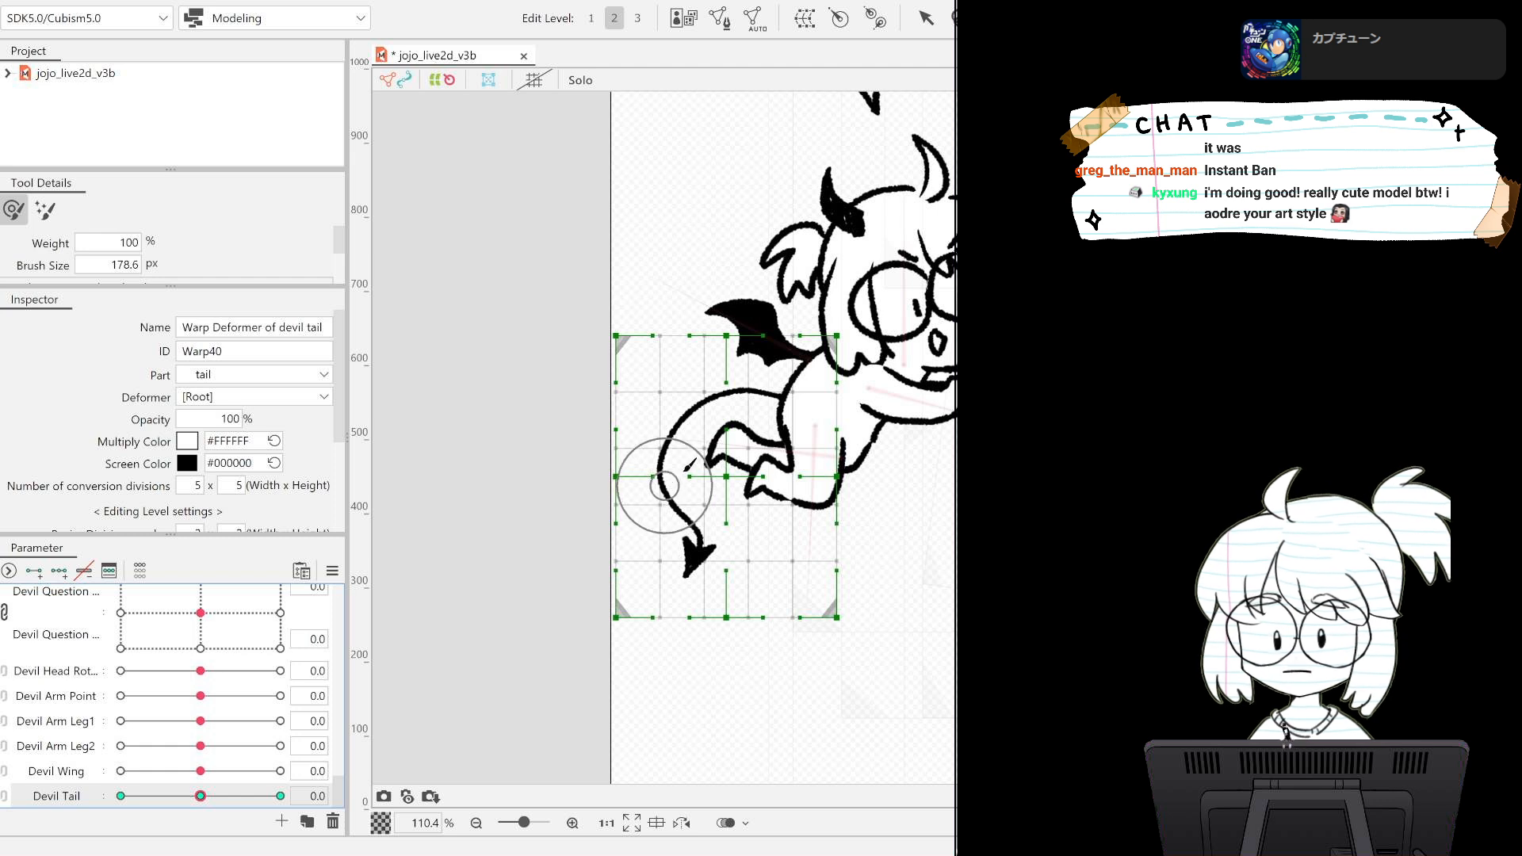
left_click(121, 796)
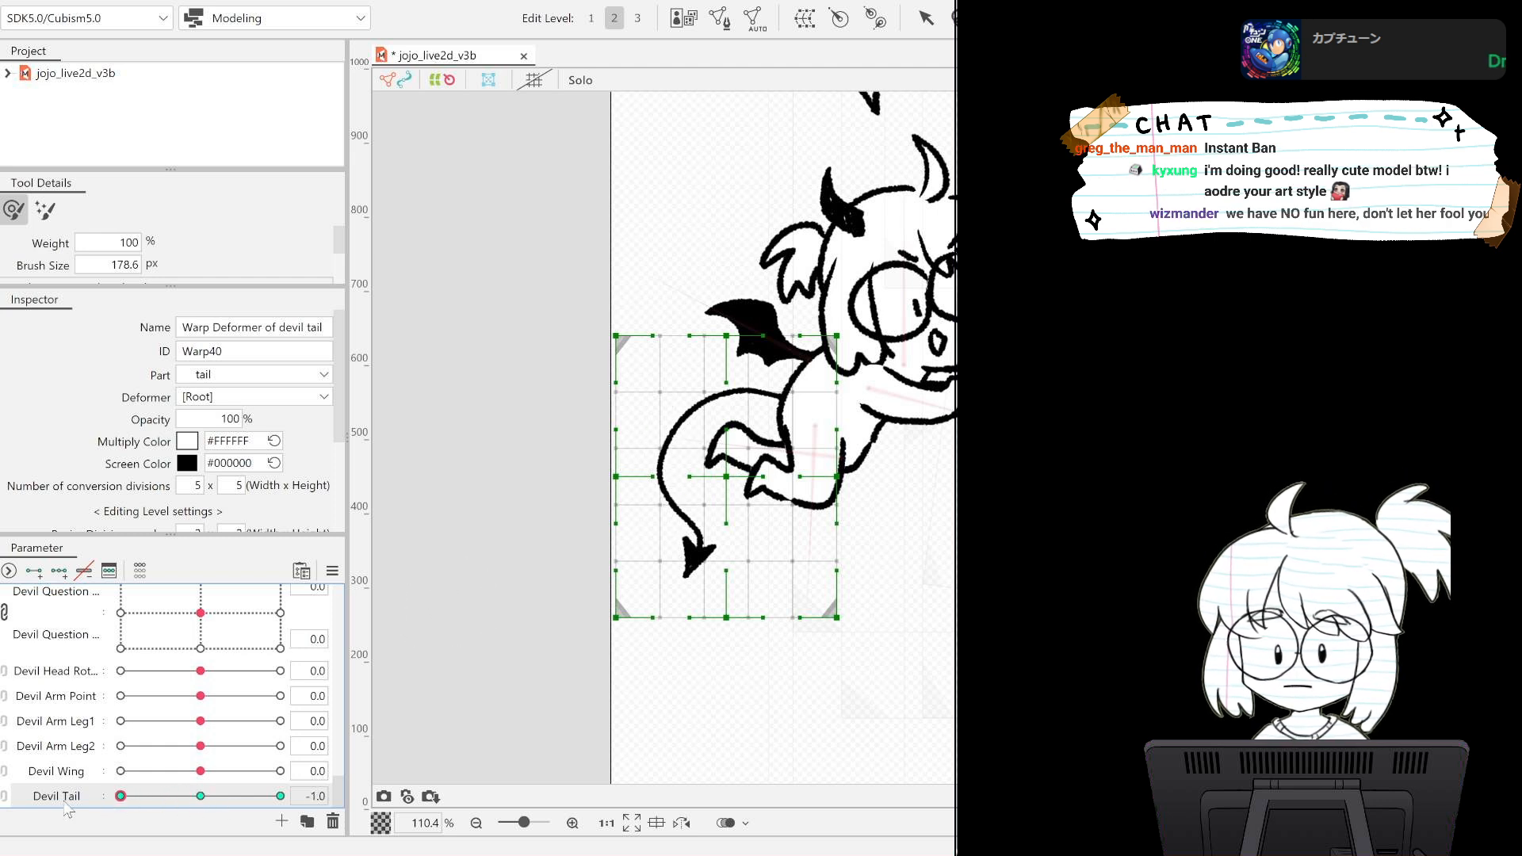
left_click_drag(622, 560, 778, 520)
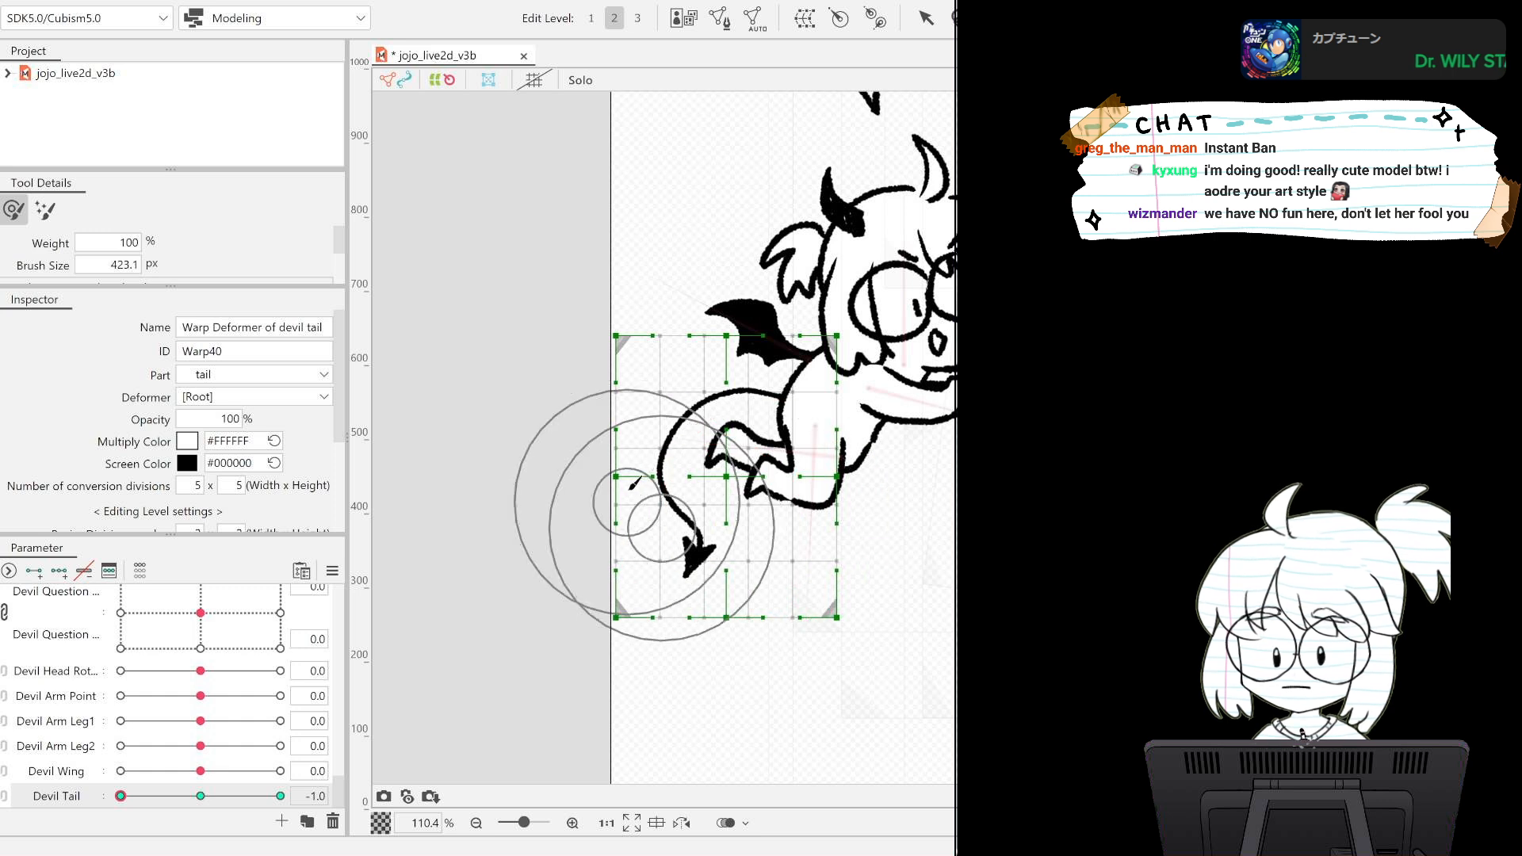
key("b")
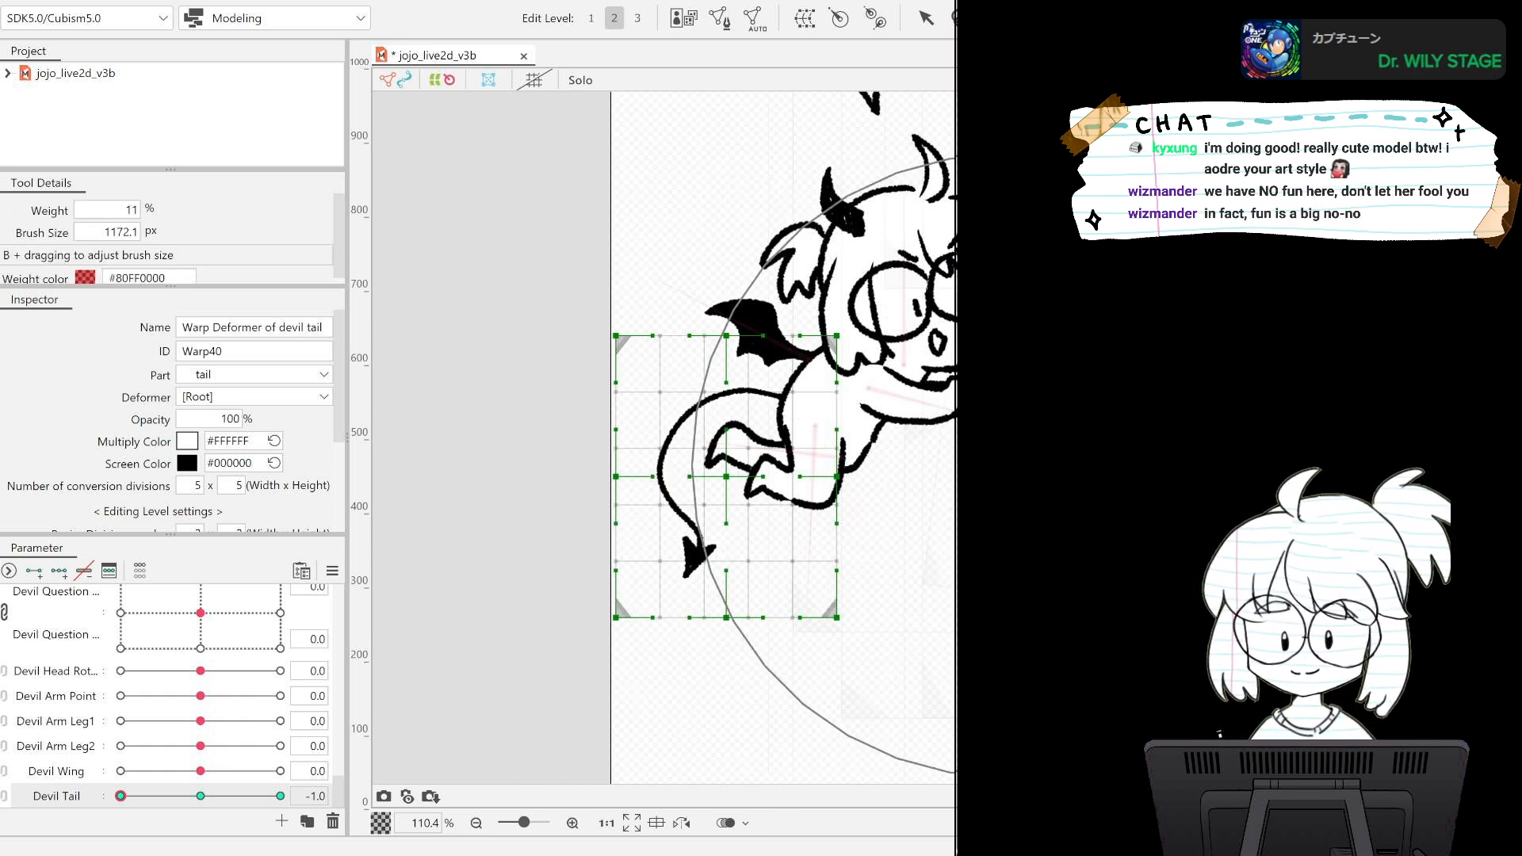
mouse_move(660, 559)
left_mouse_down()
mouse_move(795, 481)
mouse_move(828, 493)
left_mouse_up()
left_click_drag(643, 548, 751, 509)
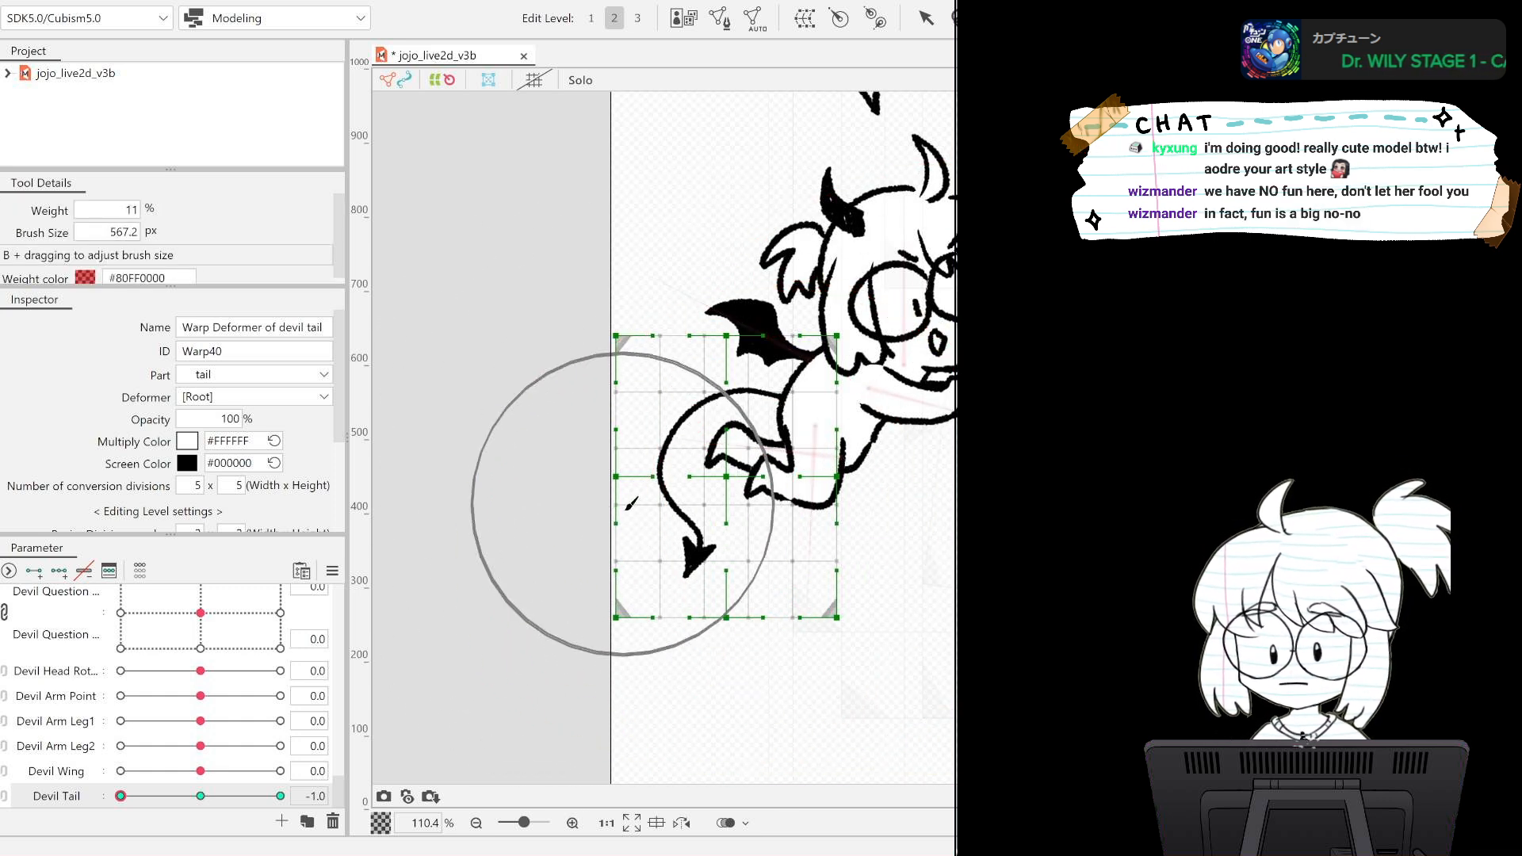
left_click_drag(631, 517, 706, 548)
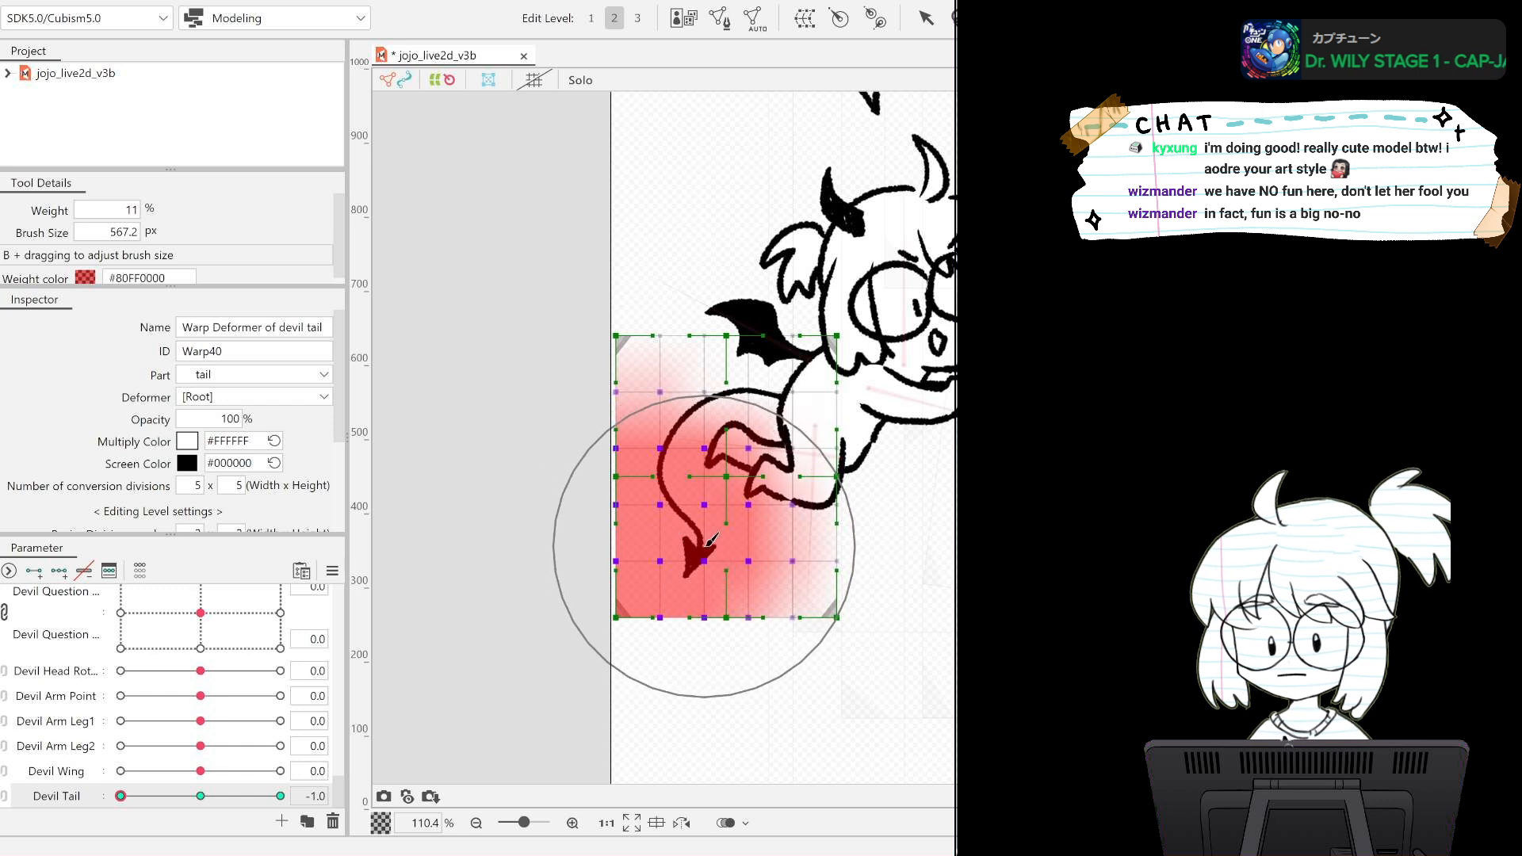
key("ctrl+z")
Bend the tail inward toward the legs with the deform brush at the Devil Tail -1.0 key.
left_click(1063, 17)
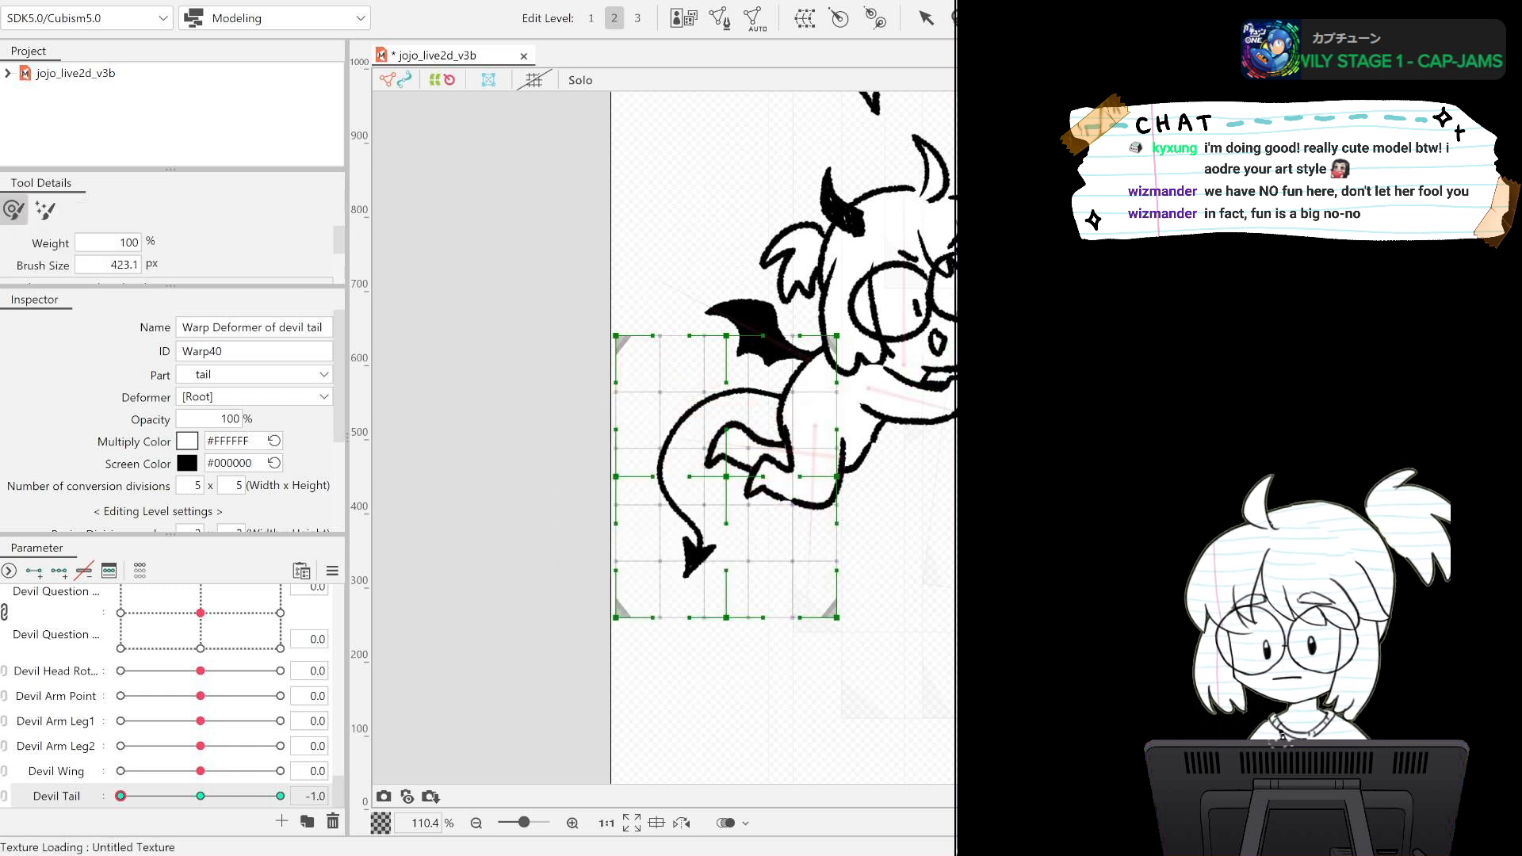
mouse_move(644, 506)
left_mouse_down()
mouse_move(766, 642)
mouse_move(778, 635)
mouse_move(746, 591)
left_mouse_up()
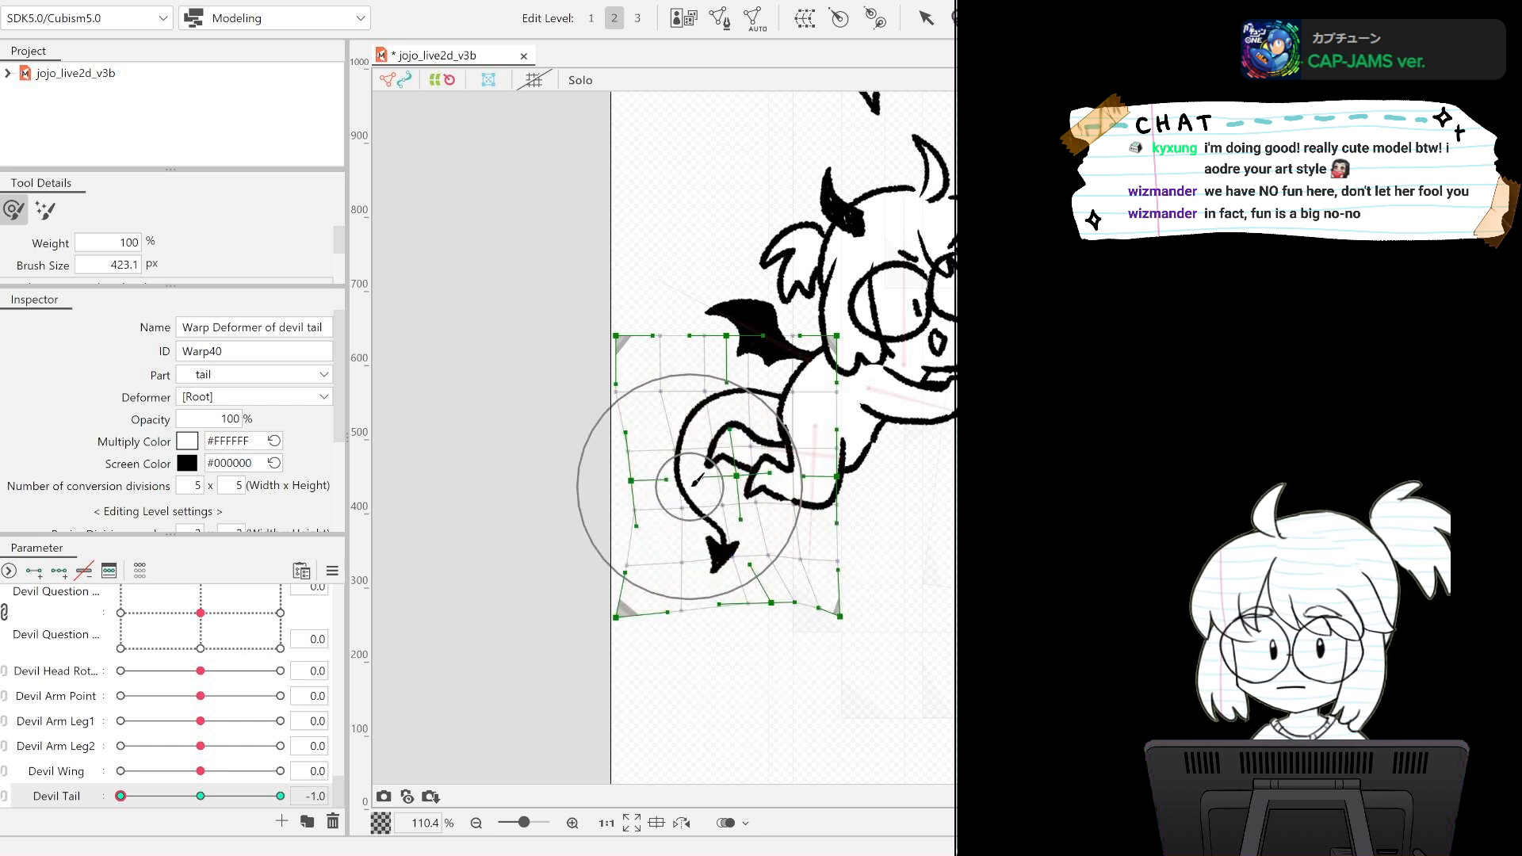
Set Devil Tail to 1.0 and bend the tail outward and upward with the deform brush.
left_click_drag(124, 795, 268, 802)
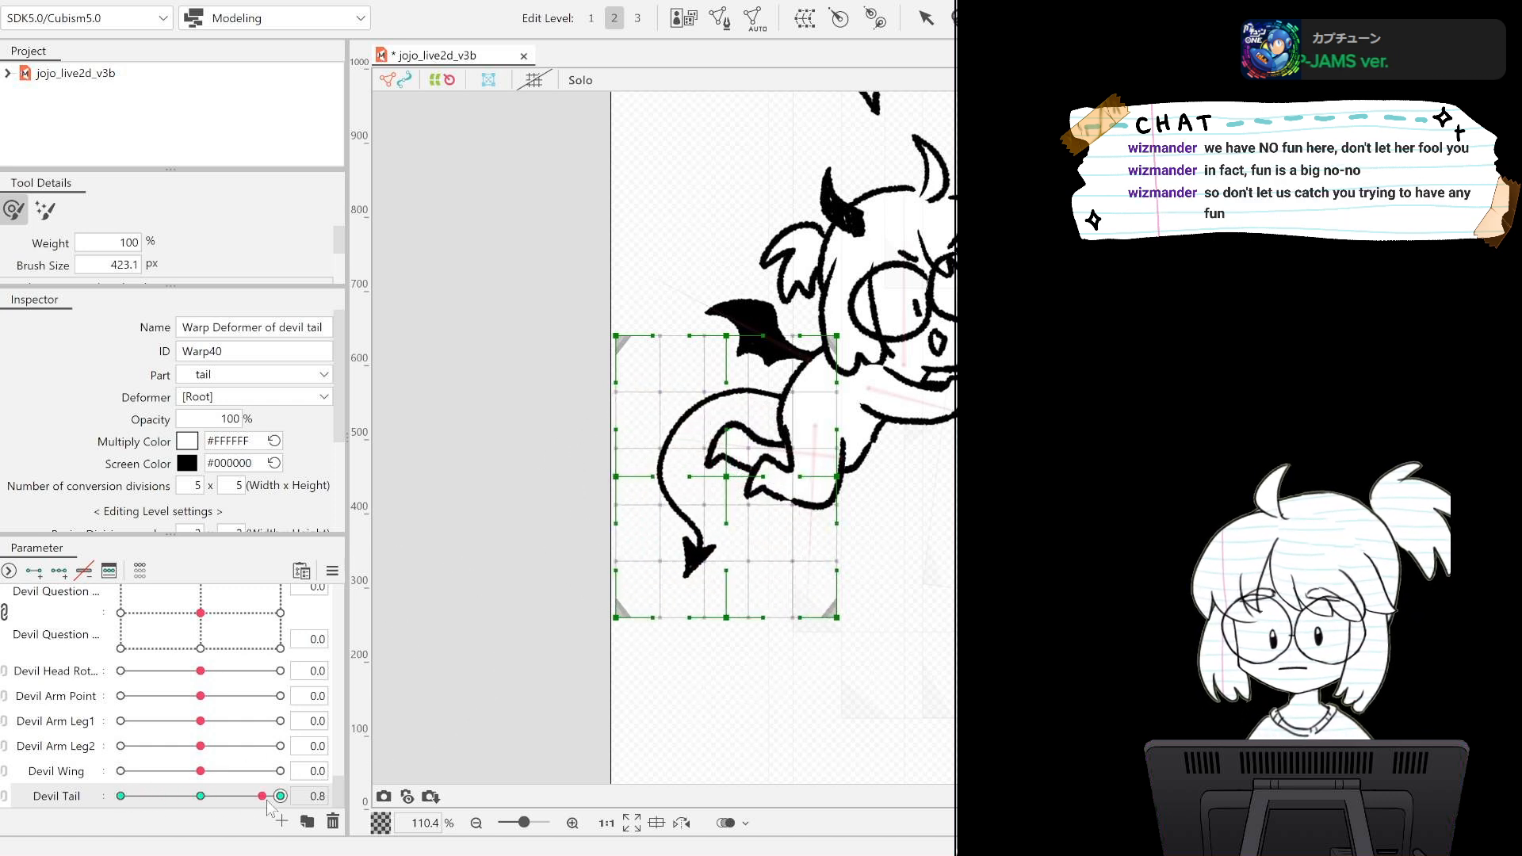
mouse_move(639, 428)
left_mouse_down()
mouse_move(650, 401)
mouse_move(656, 412)
left_mouse_up()
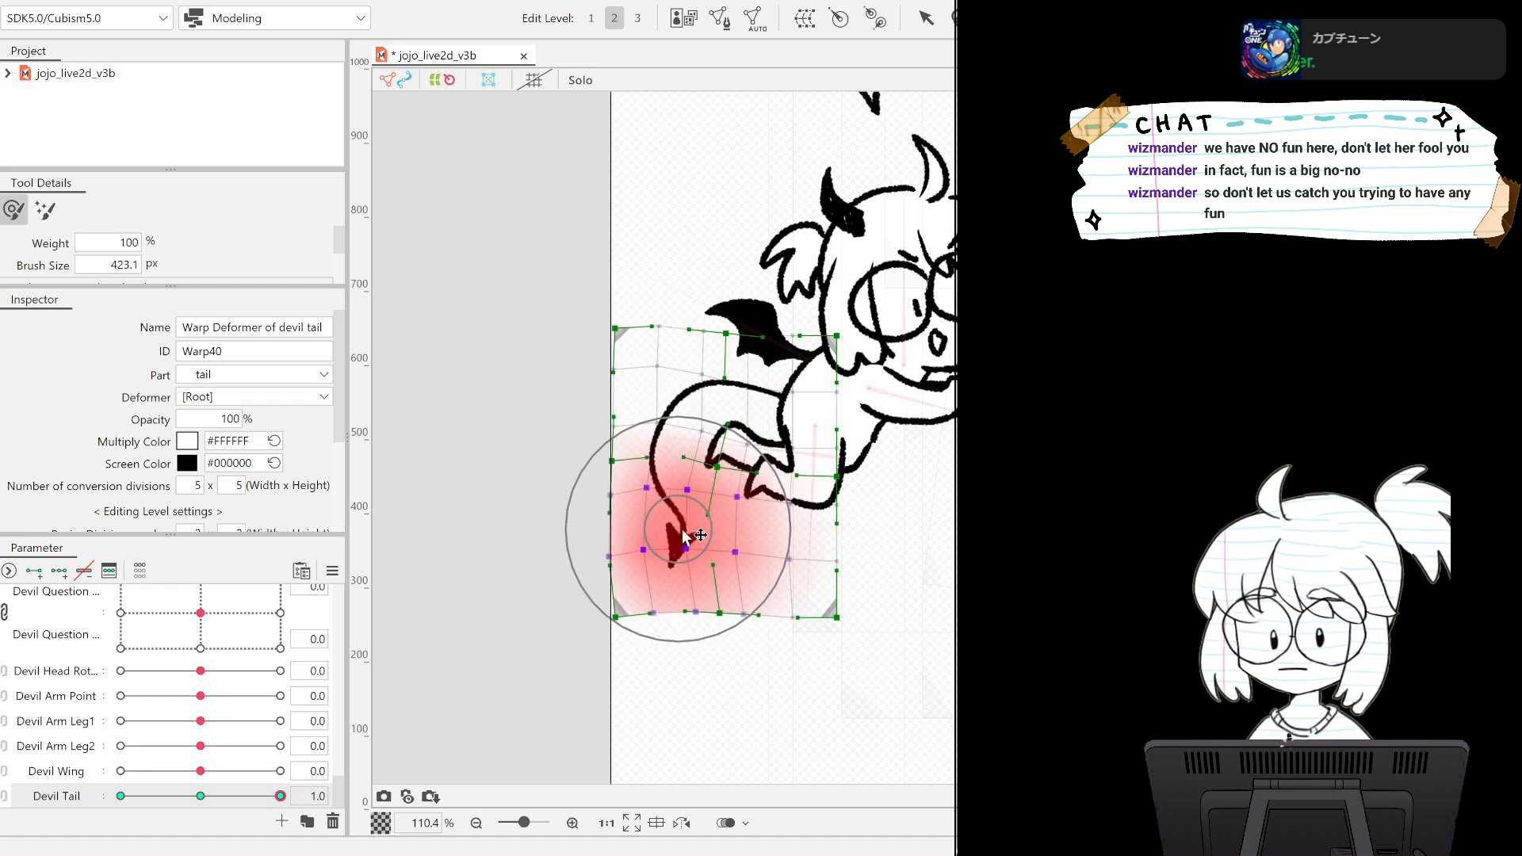
left_click_drag(280, 795, 229, 799)
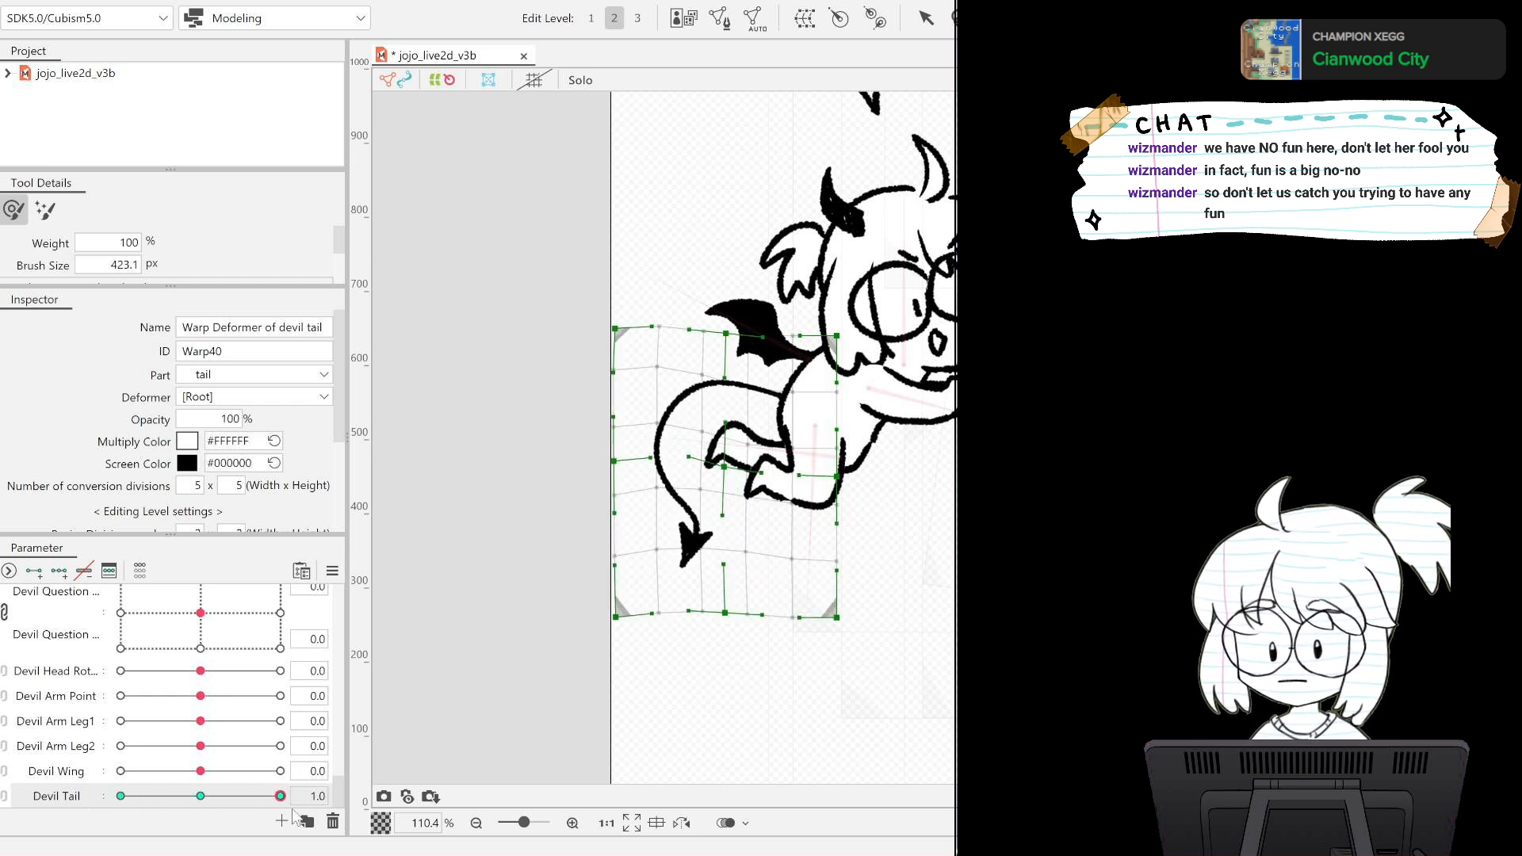
At the Devil Tail -1.0 key, raise and slant the lower edge of the tail's warp grid with the deform brush.
left_click_drag(264, 820, 41, 798)
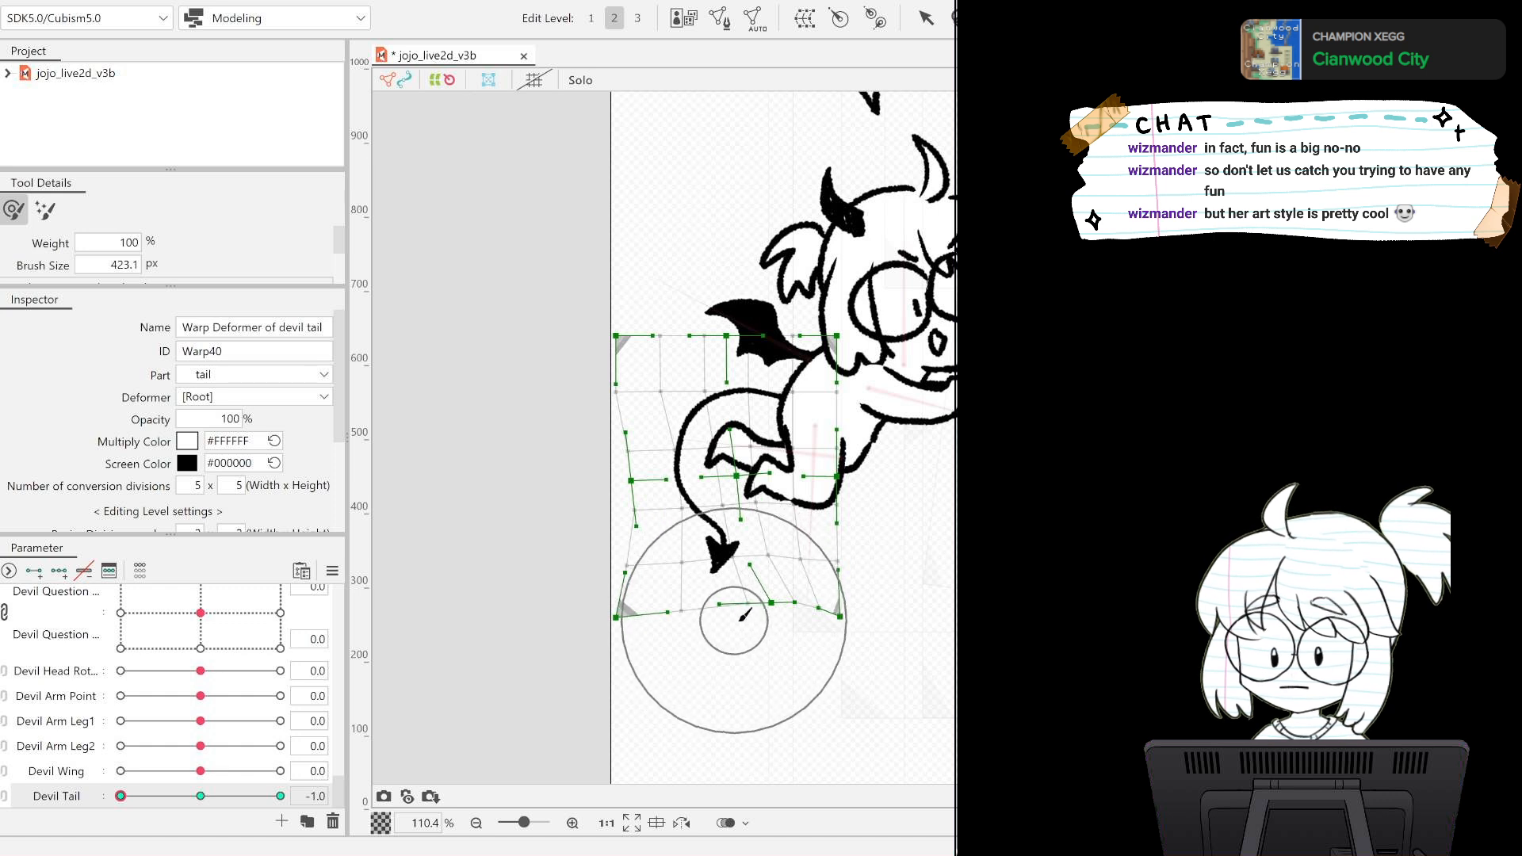
left_click_drag(733, 614, 748, 611)
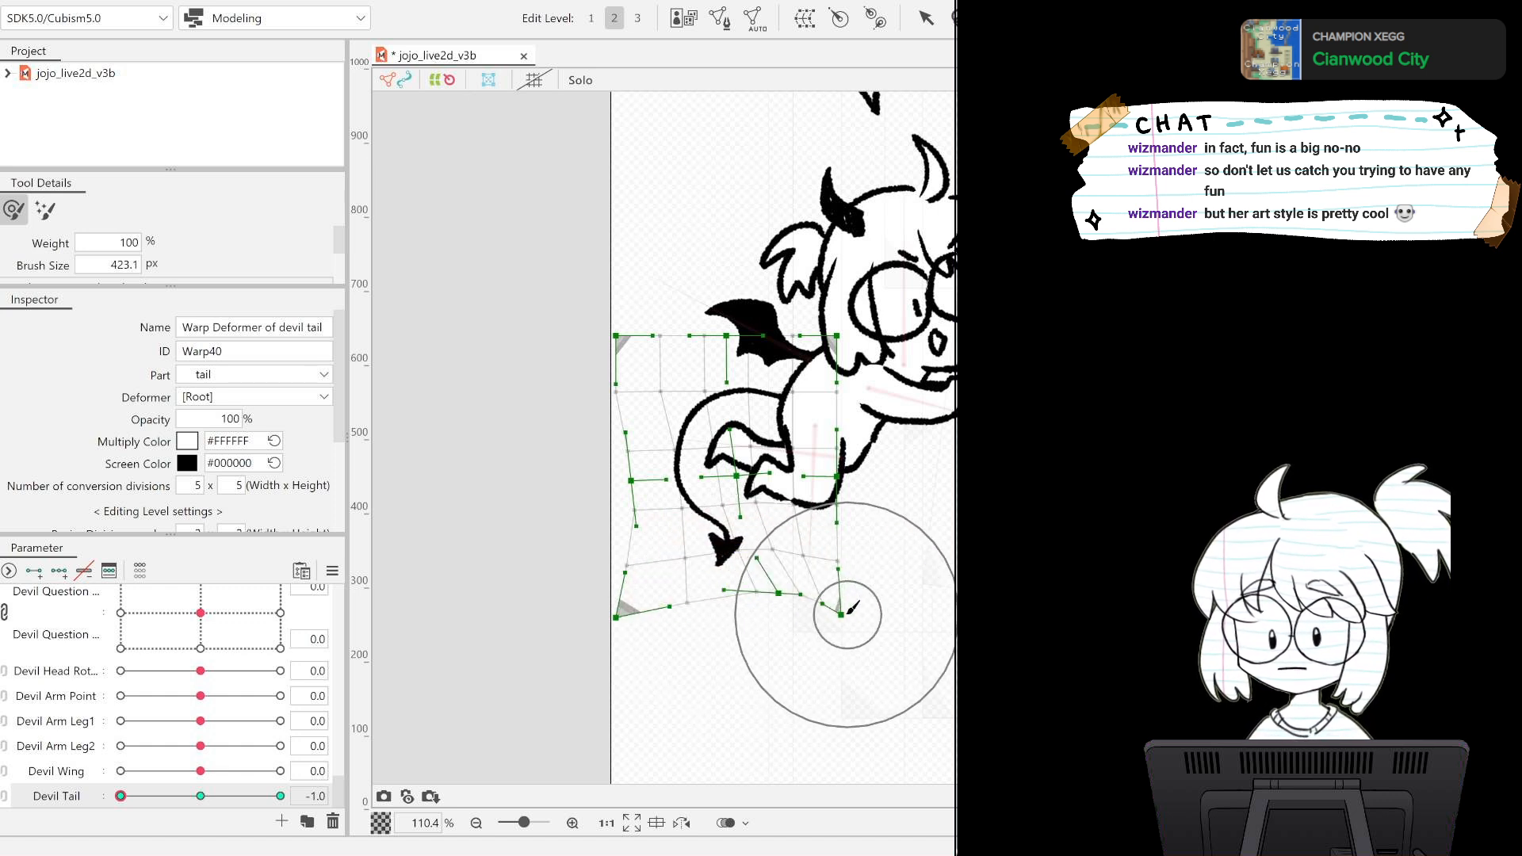
mouse_move(846, 614)
left_mouse_down()
mouse_move(858, 576)
mouse_move(868, 593)
left_mouse_up()
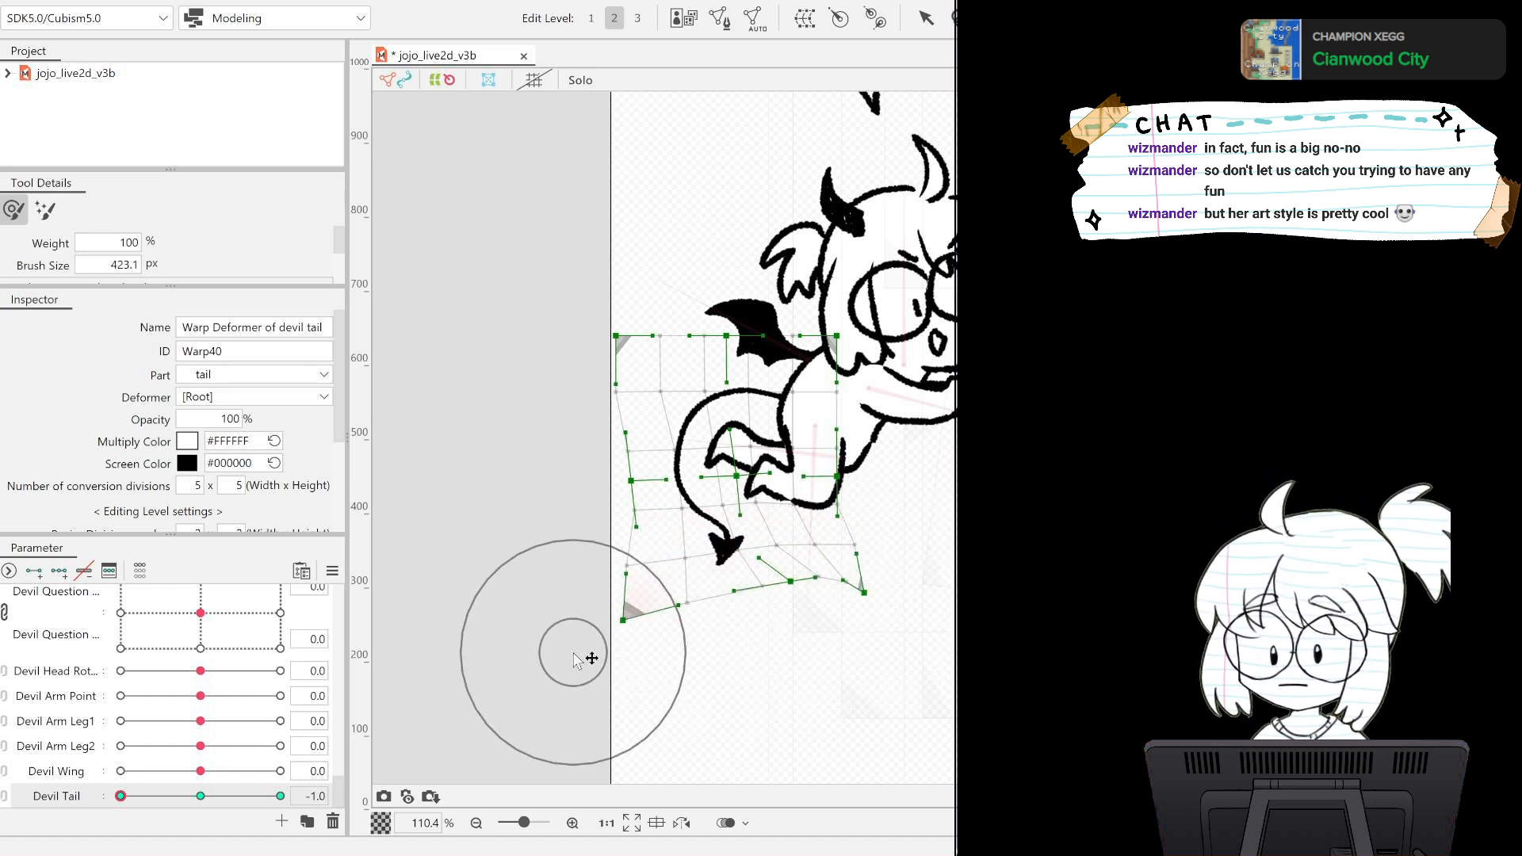
left_click_drag(629, 621, 636, 577)
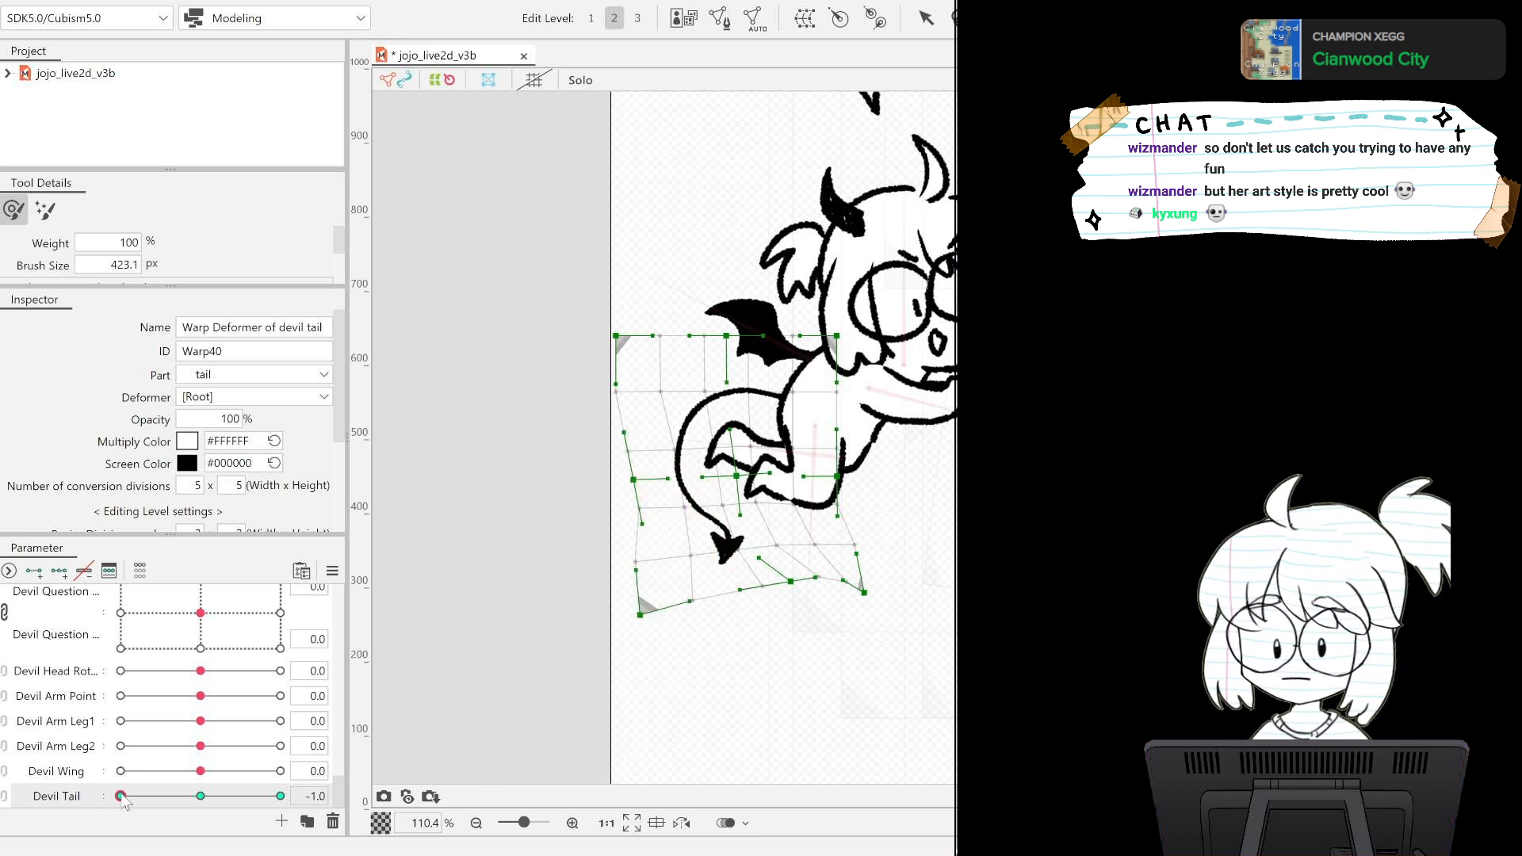
At the Devil Tail 1.0 key, lift the tail tip and the warp grid's lower edge with the deform brush.
left_click_drag(120, 796, 280, 795)
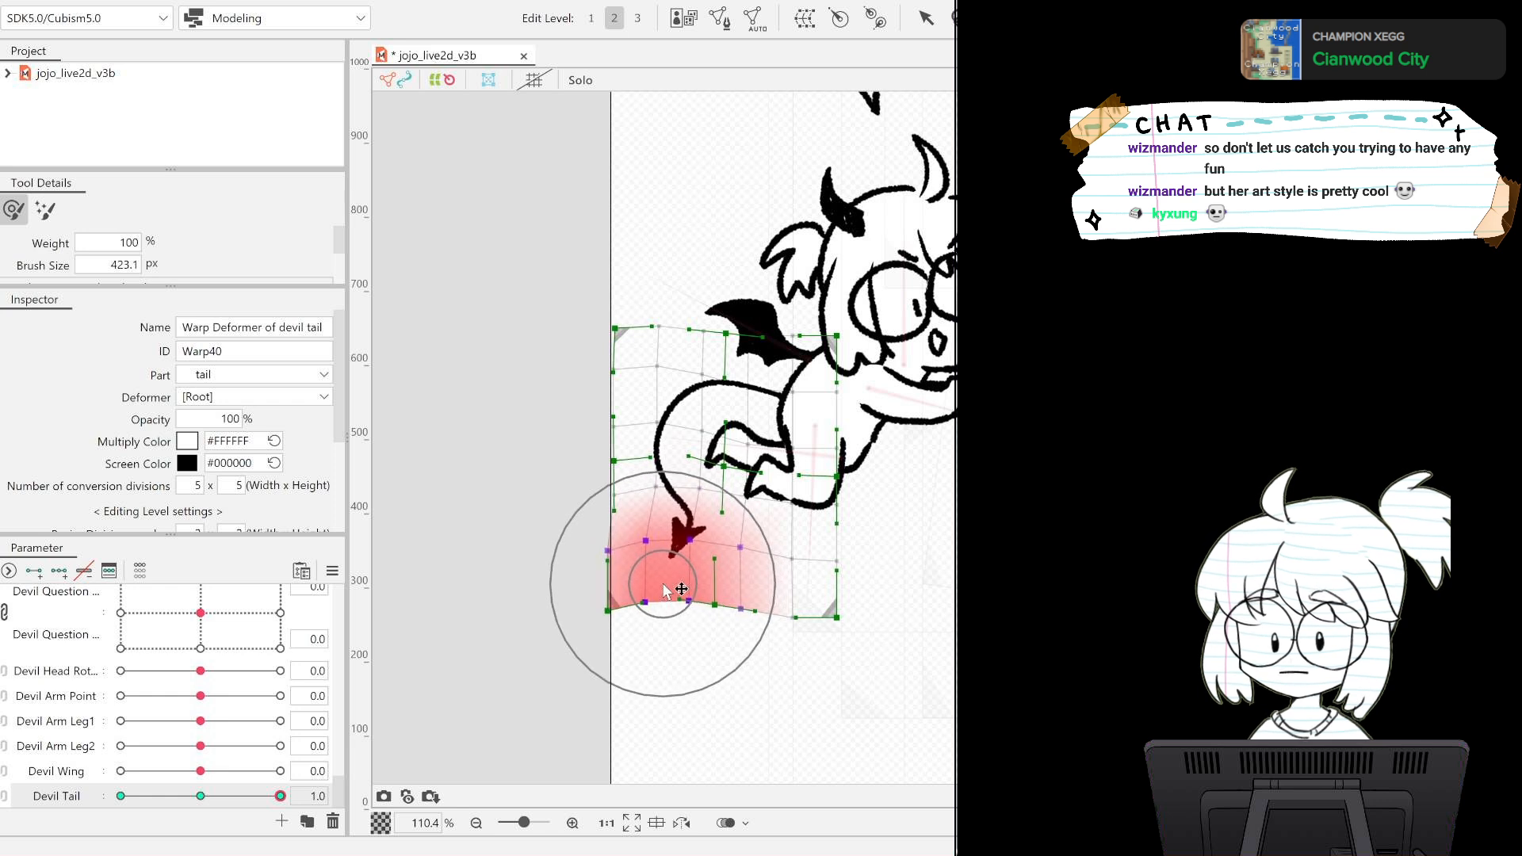
left_click_drag(662, 584, 662, 582)
left_click_drag(597, 617, 594, 585)
mouse_move(824, 615)
left_mouse_down()
mouse_move(812, 592)
mouse_move(739, 590)
left_mouse_up()
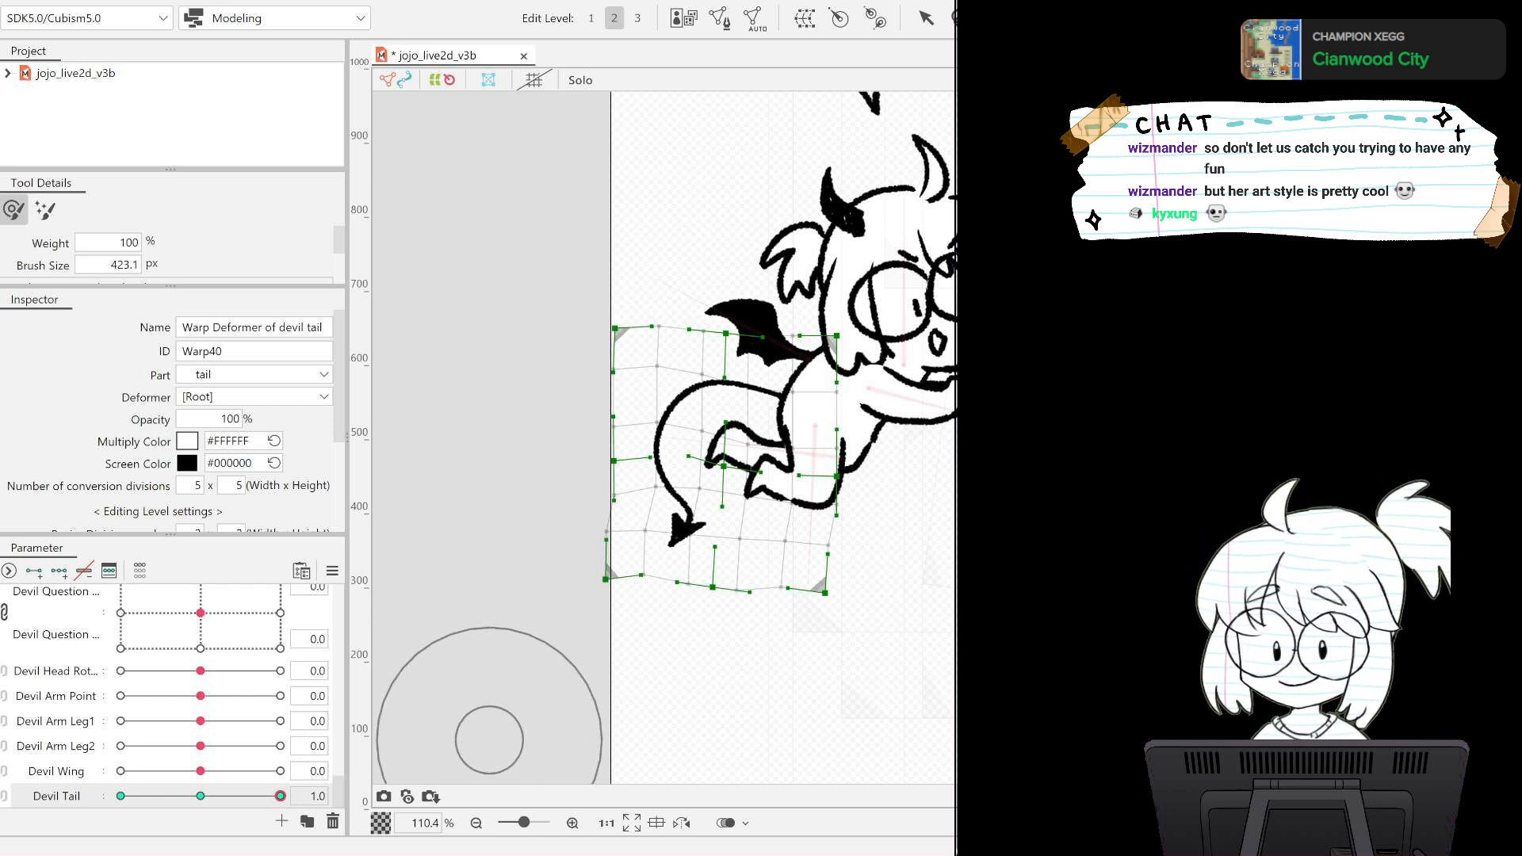
left_click_drag(279, 797, 367, 810)
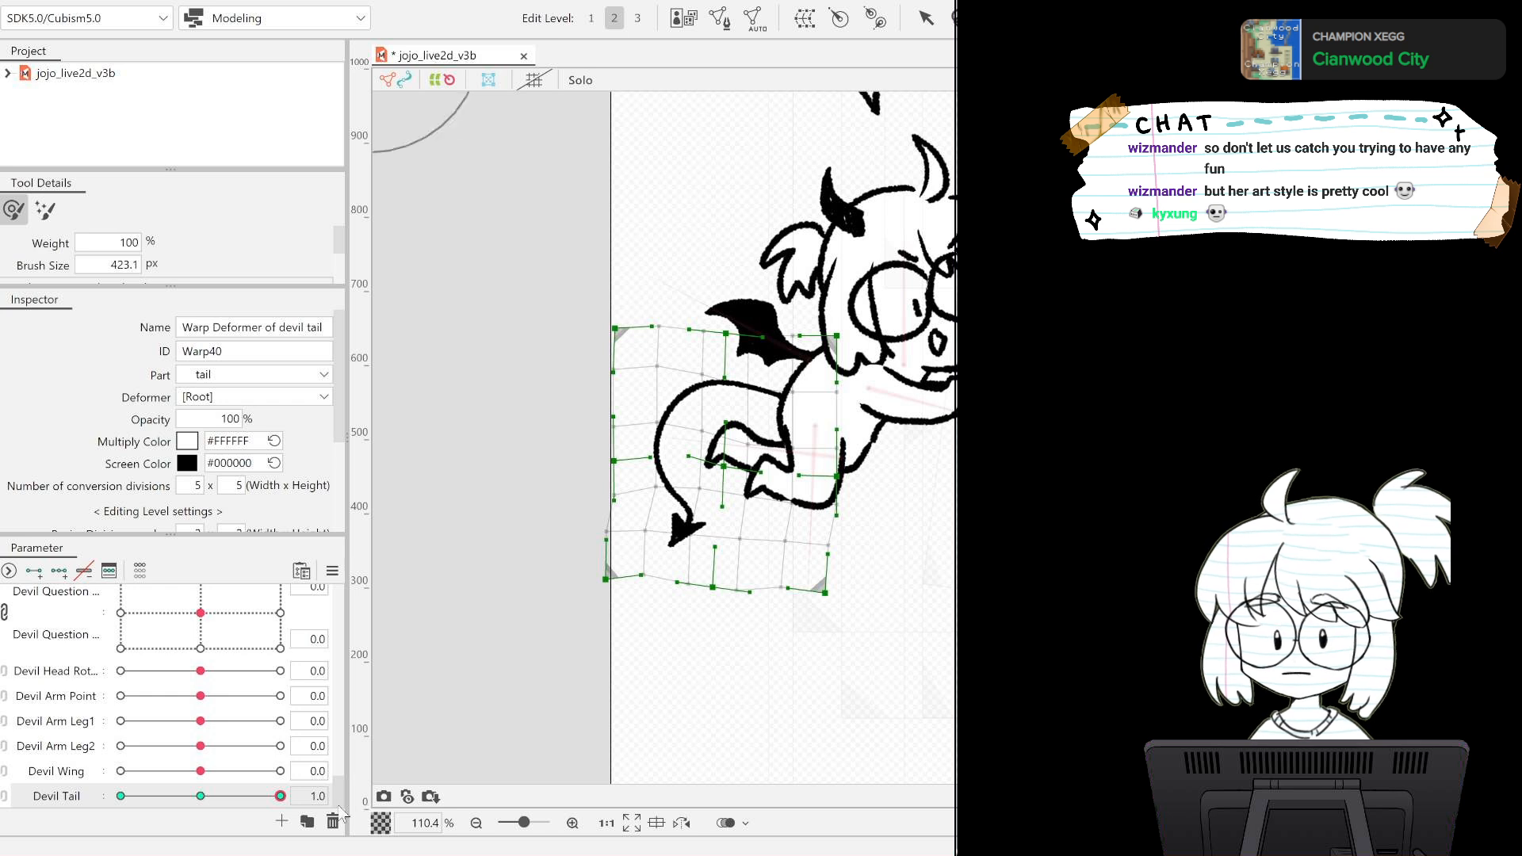
Reshape the upper and outer edges of the tail's warp grid at the Devil Tail 1.0 key, tilting the top inward.
left_click_drag(706, 365, 723, 365)
mouse_move(617, 326)
left_mouse_down()
mouse_move(668, 290)
mouse_move(728, 279)
left_mouse_up()
mouse_move(783, 278)
left_mouse_down()
mouse_move(799, 276)
mouse_move(762, 284)
left_mouse_up()
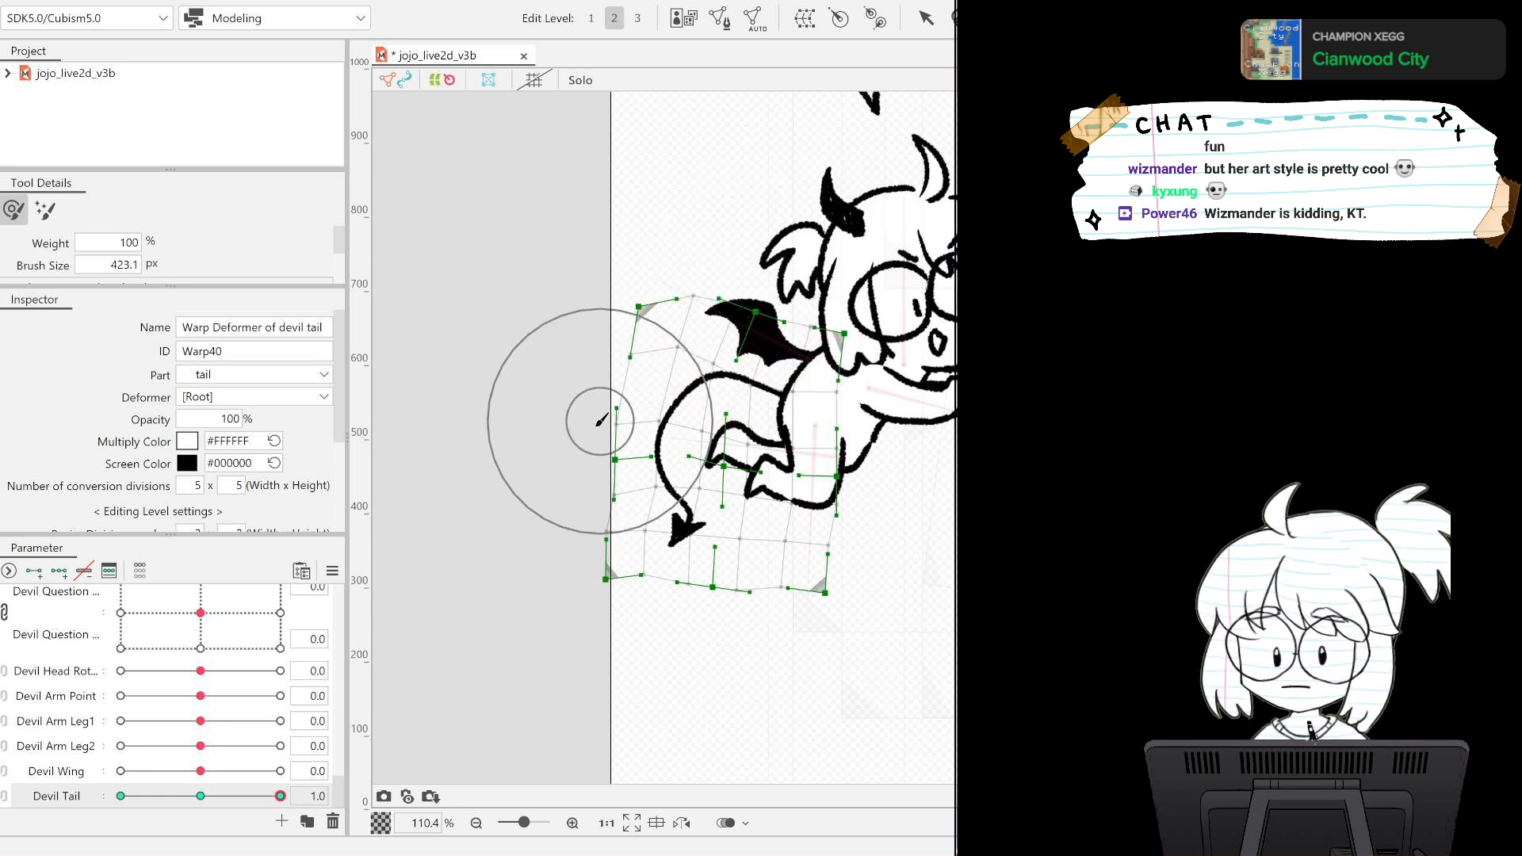
mouse_move(600, 421)
left_mouse_down()
mouse_move(560, 420)
mouse_move(563, 435)
left_mouse_up()
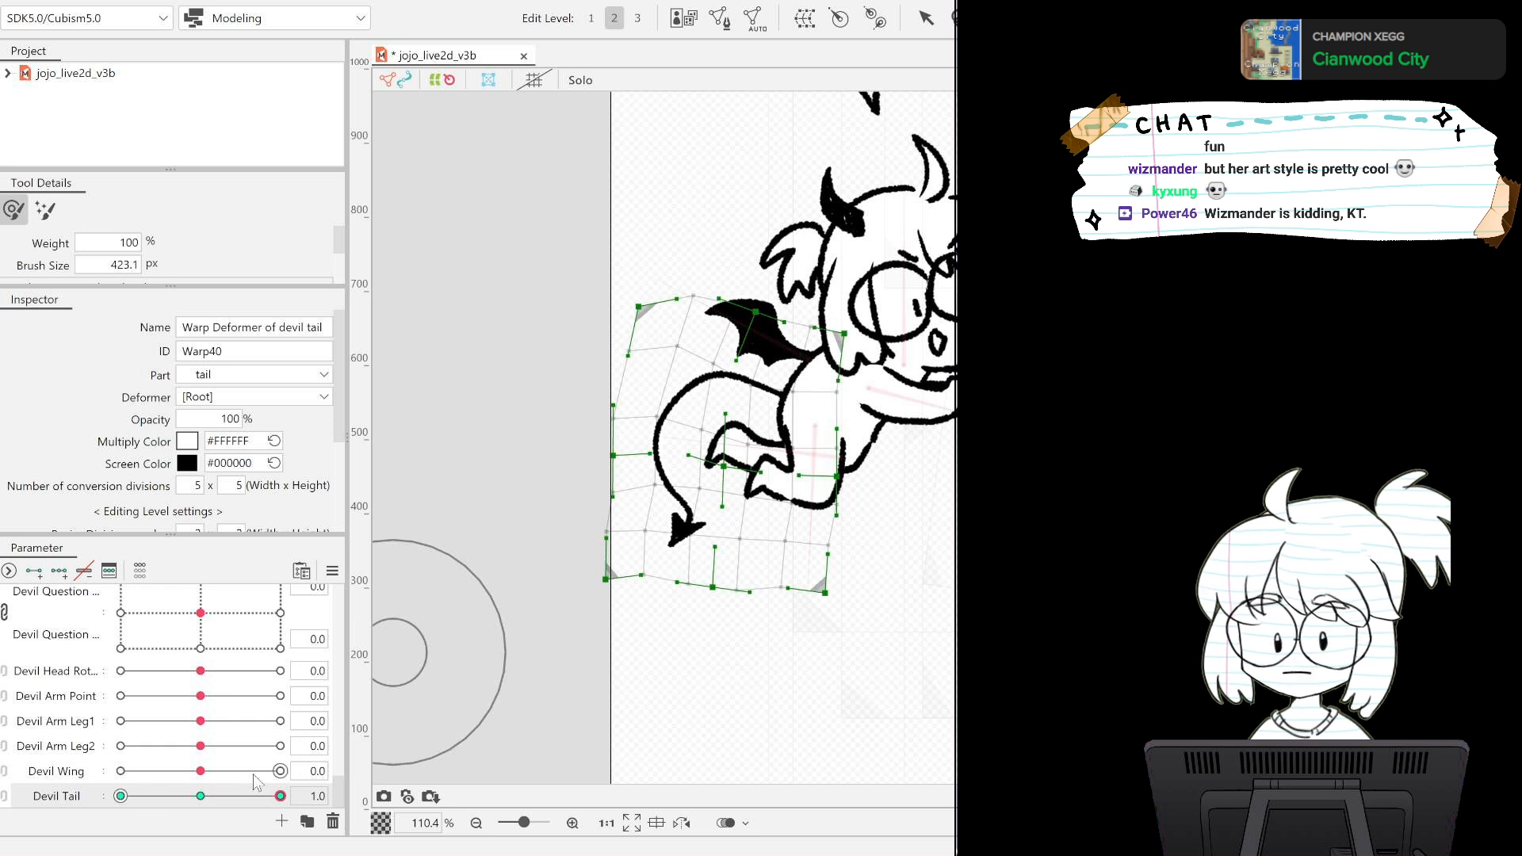
Return Devil Tail to -1.0 and pull the warp grid's lower outer corner inward beneath the tail tip.
left_click_drag(273, 802, 120, 795)
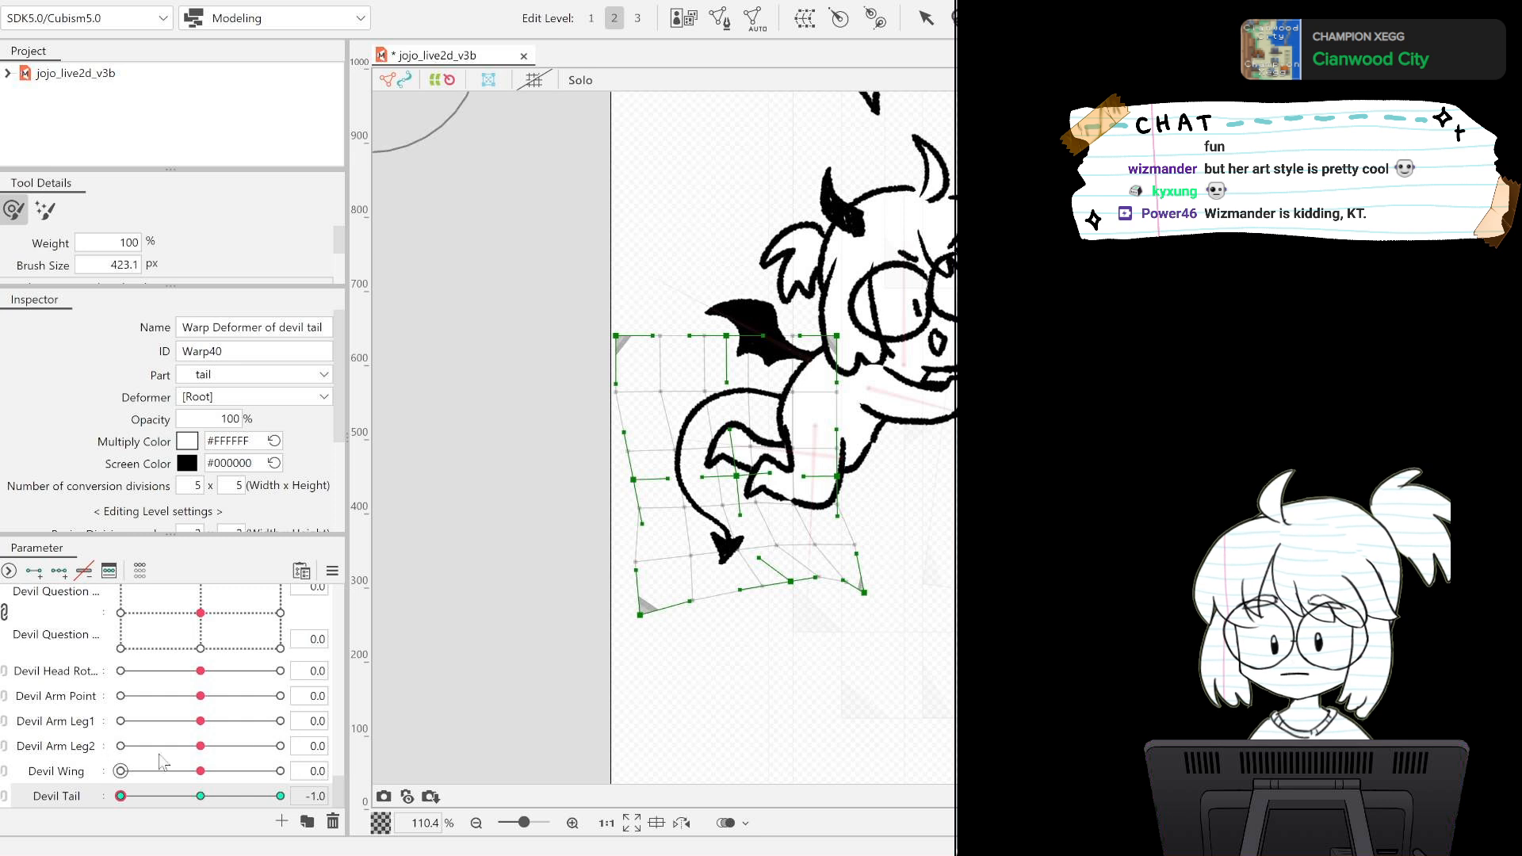
left_click_drag(645, 605, 682, 615)
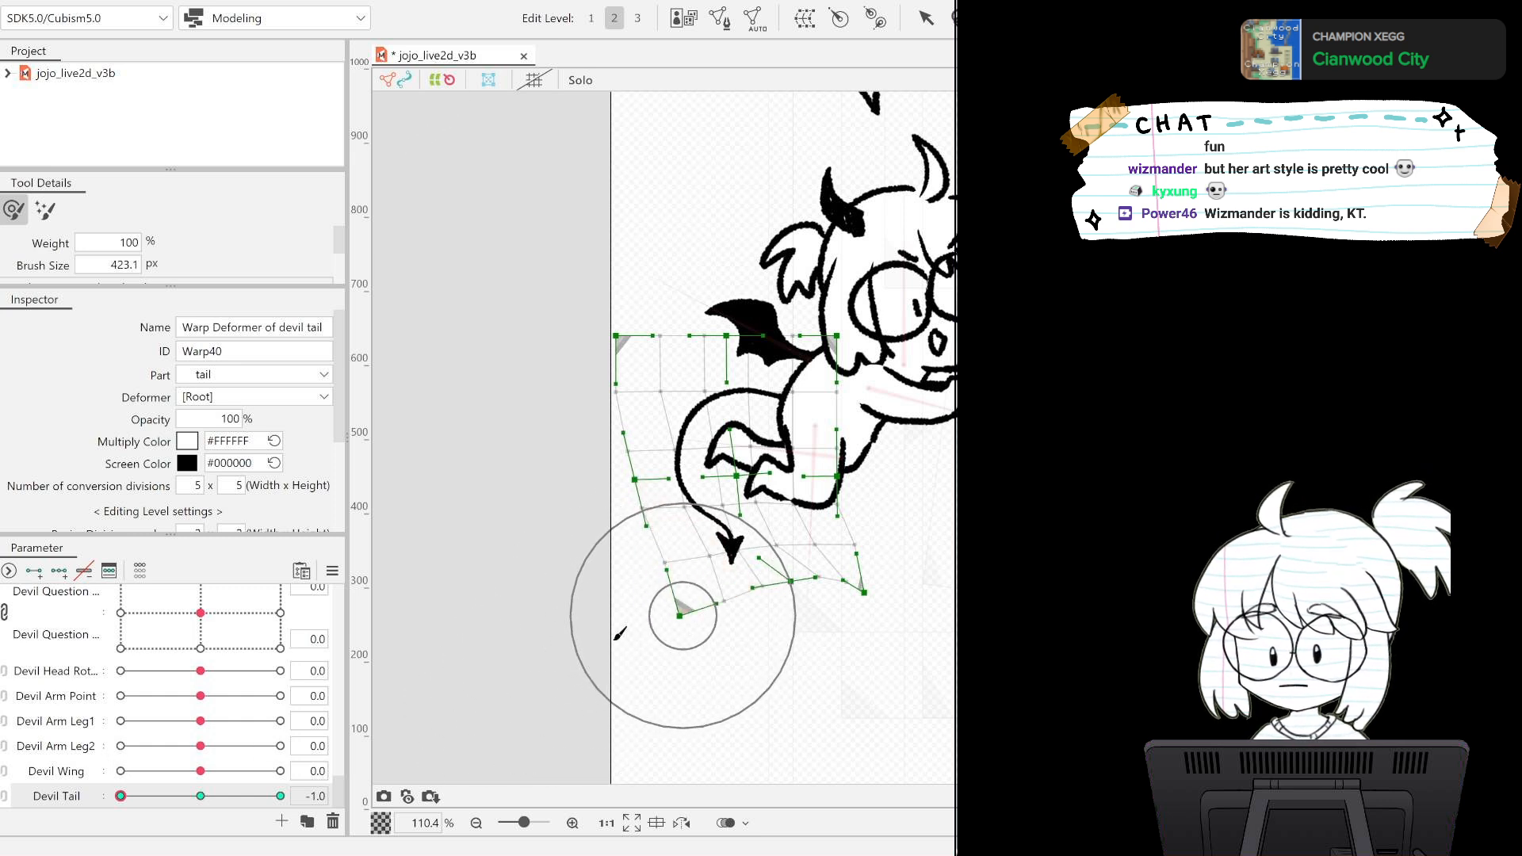
left_click(147, 795)
mouse_move(199, 799)
left_mouse_down()
mouse_move(281, 799)
mouse_move(172, 802)
left_mouse_up()
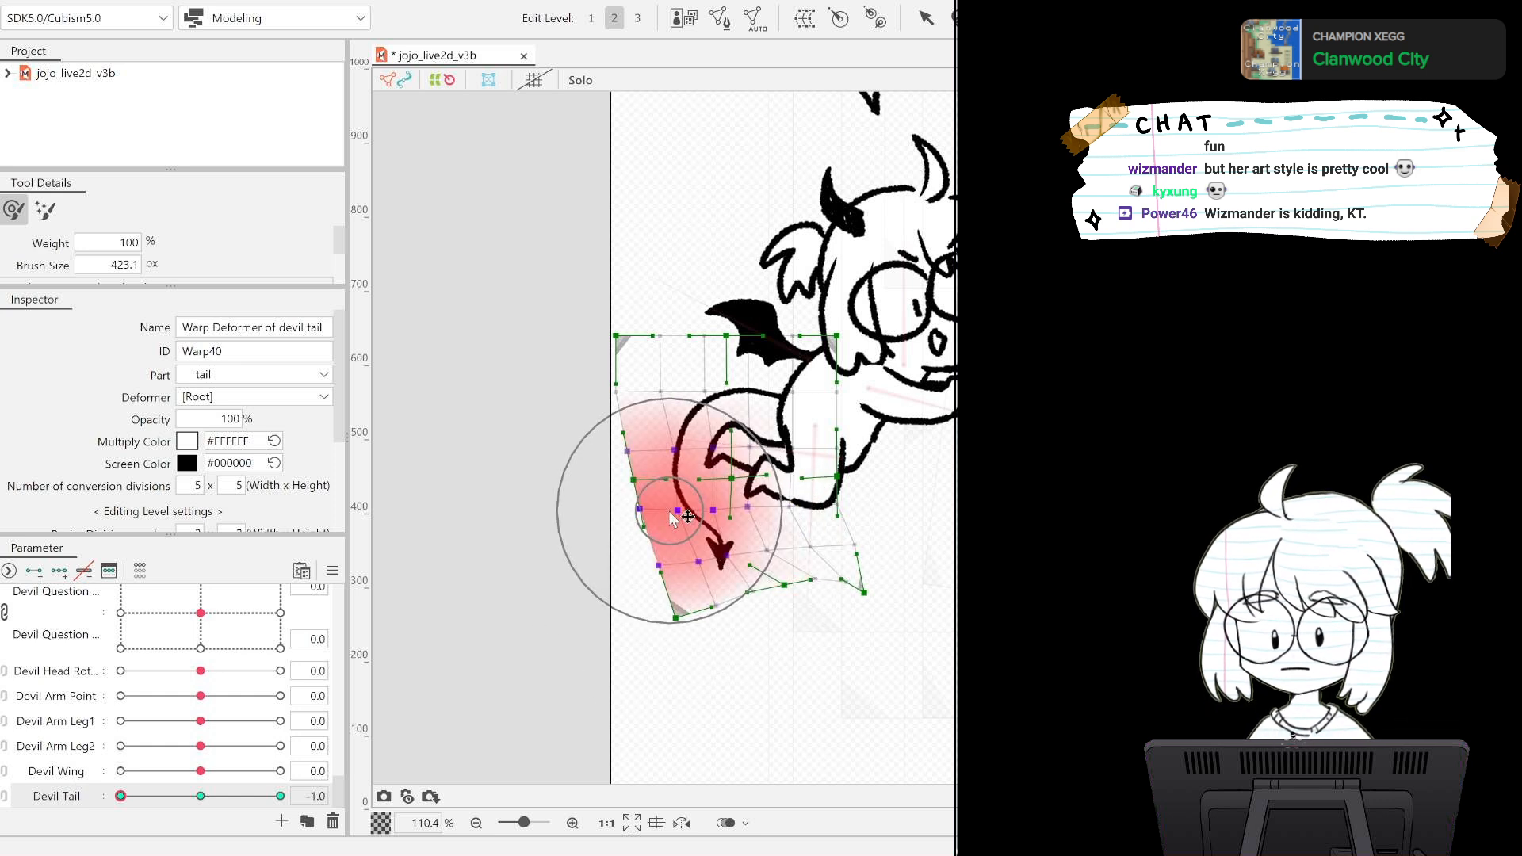
Refine the tail's curve at the Devil Tail -1.0 key, swinging the tip and lower grid edge further toward the legs.
left_click(129, 795)
mouse_move(196, 805)
left_mouse_down()
mouse_move(320, 806)
mouse_move(117, 805)
left_mouse_up()
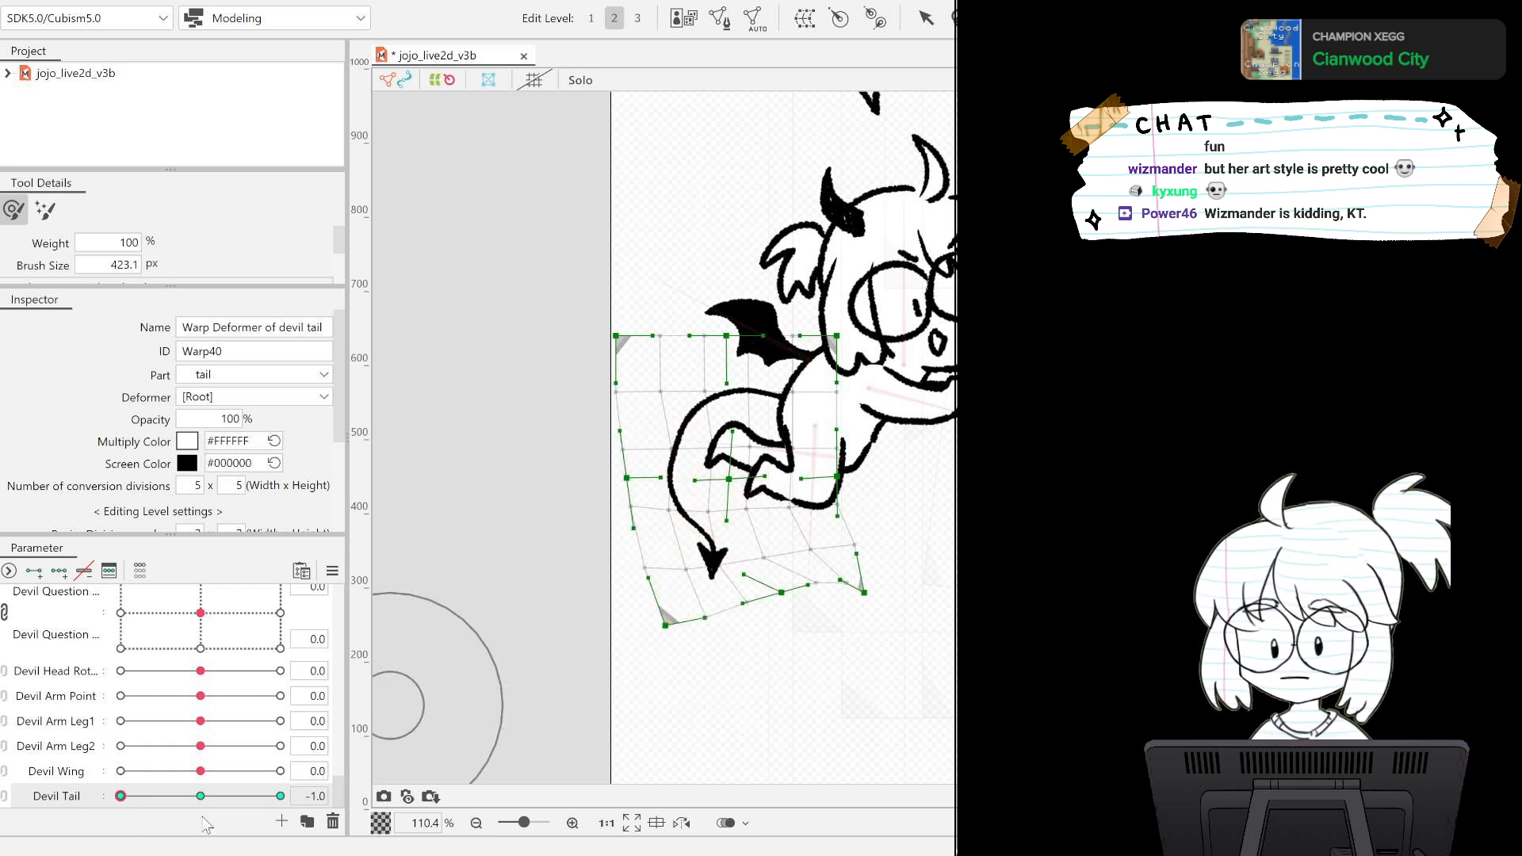
mouse_move(122, 793)
left_mouse_down()
mouse_move(247, 798)
mouse_move(137, 798)
left_mouse_up()
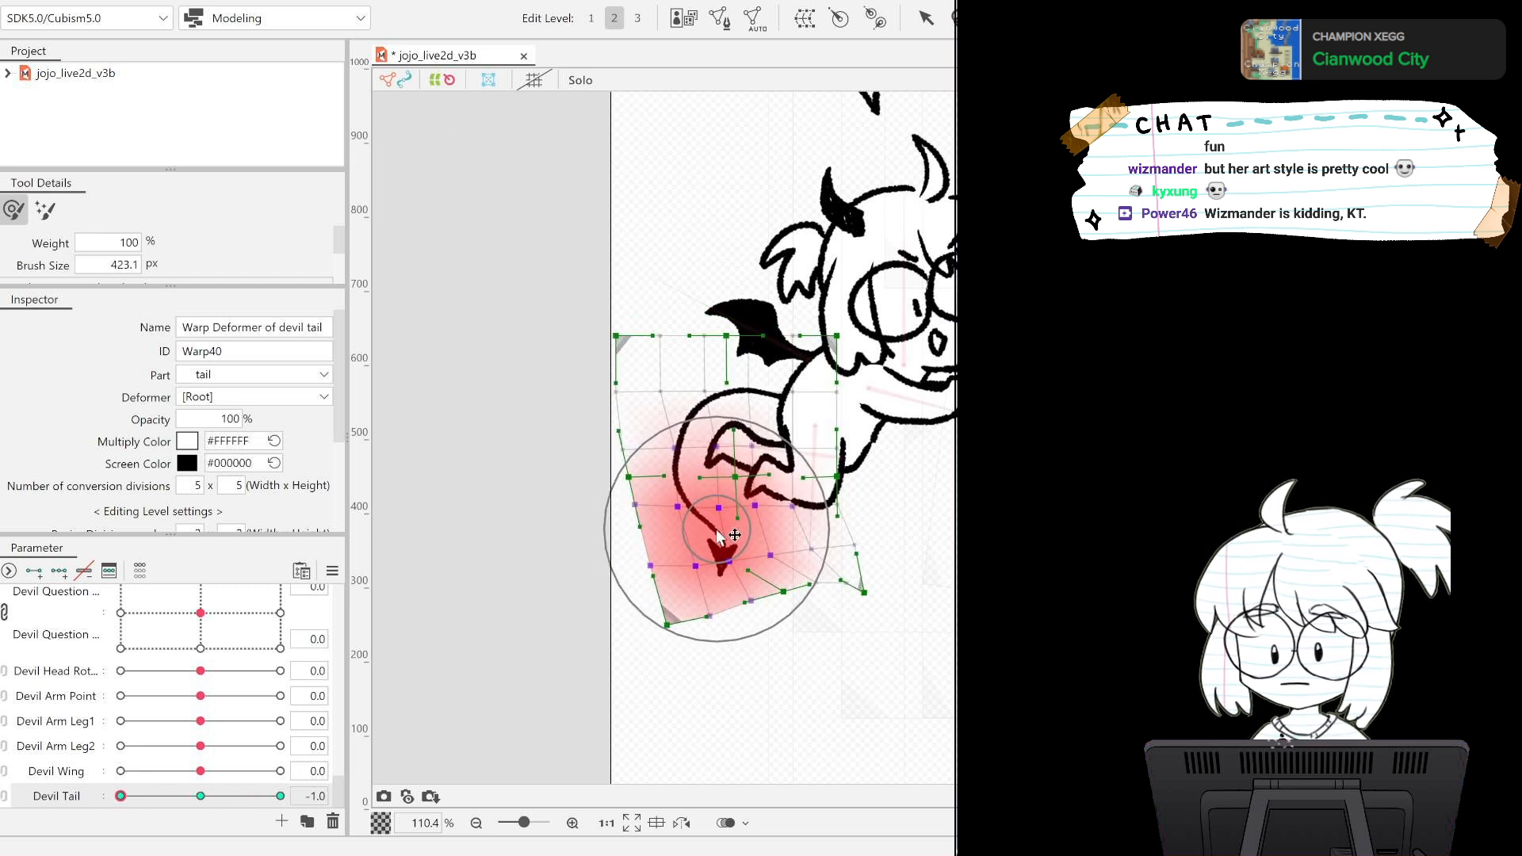
mouse_move(805, 586)
left_mouse_down()
mouse_move(845, 582)
mouse_move(827, 579)
left_mouse_up()
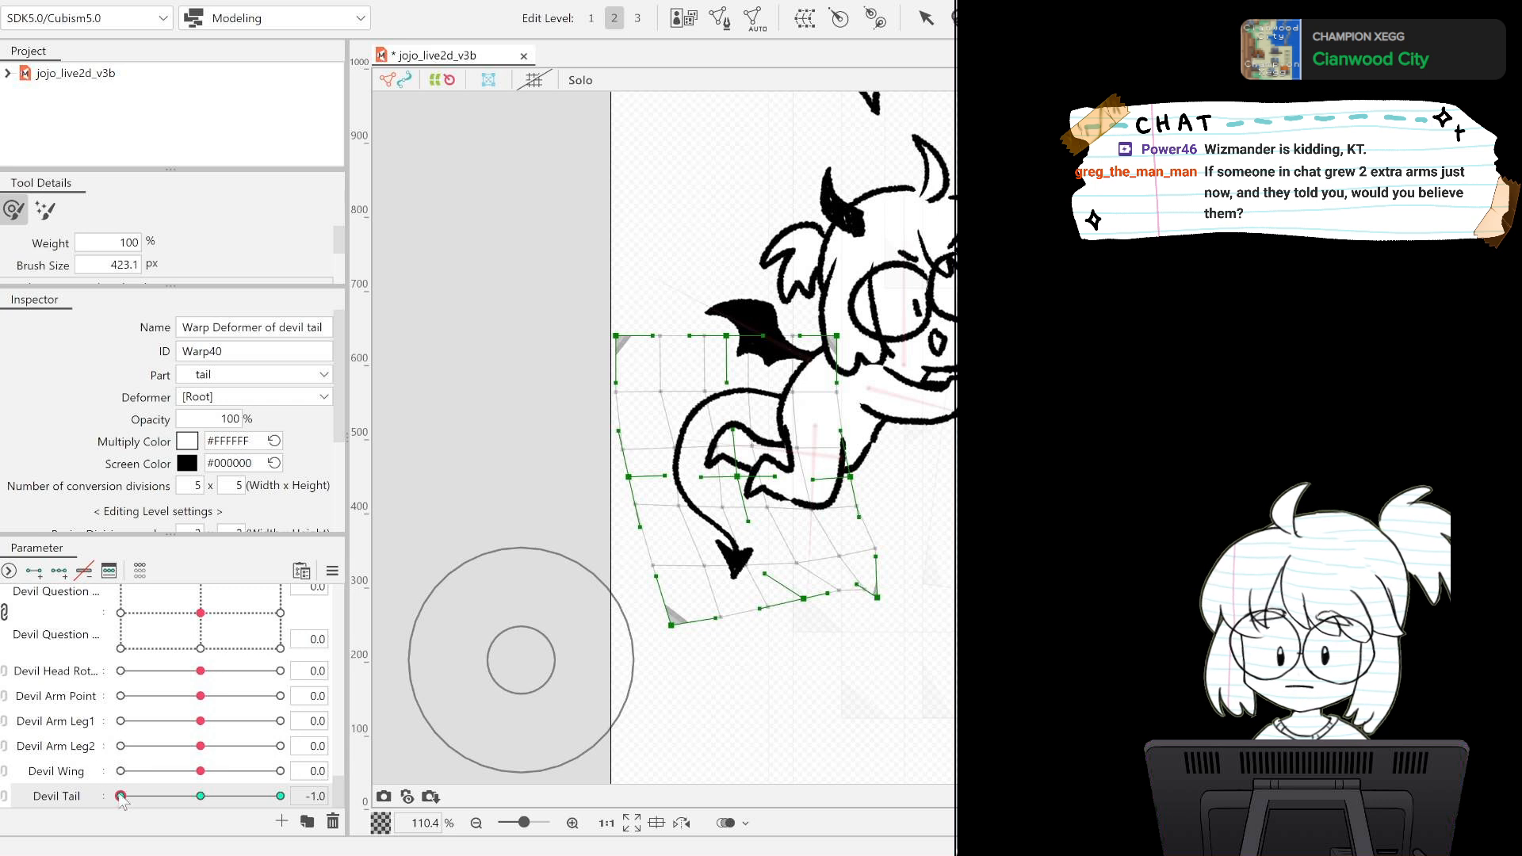
Preview the tail's swing by moving Devil Tail back and forth between its keys.
left_click_drag(121, 798, 280, 796)
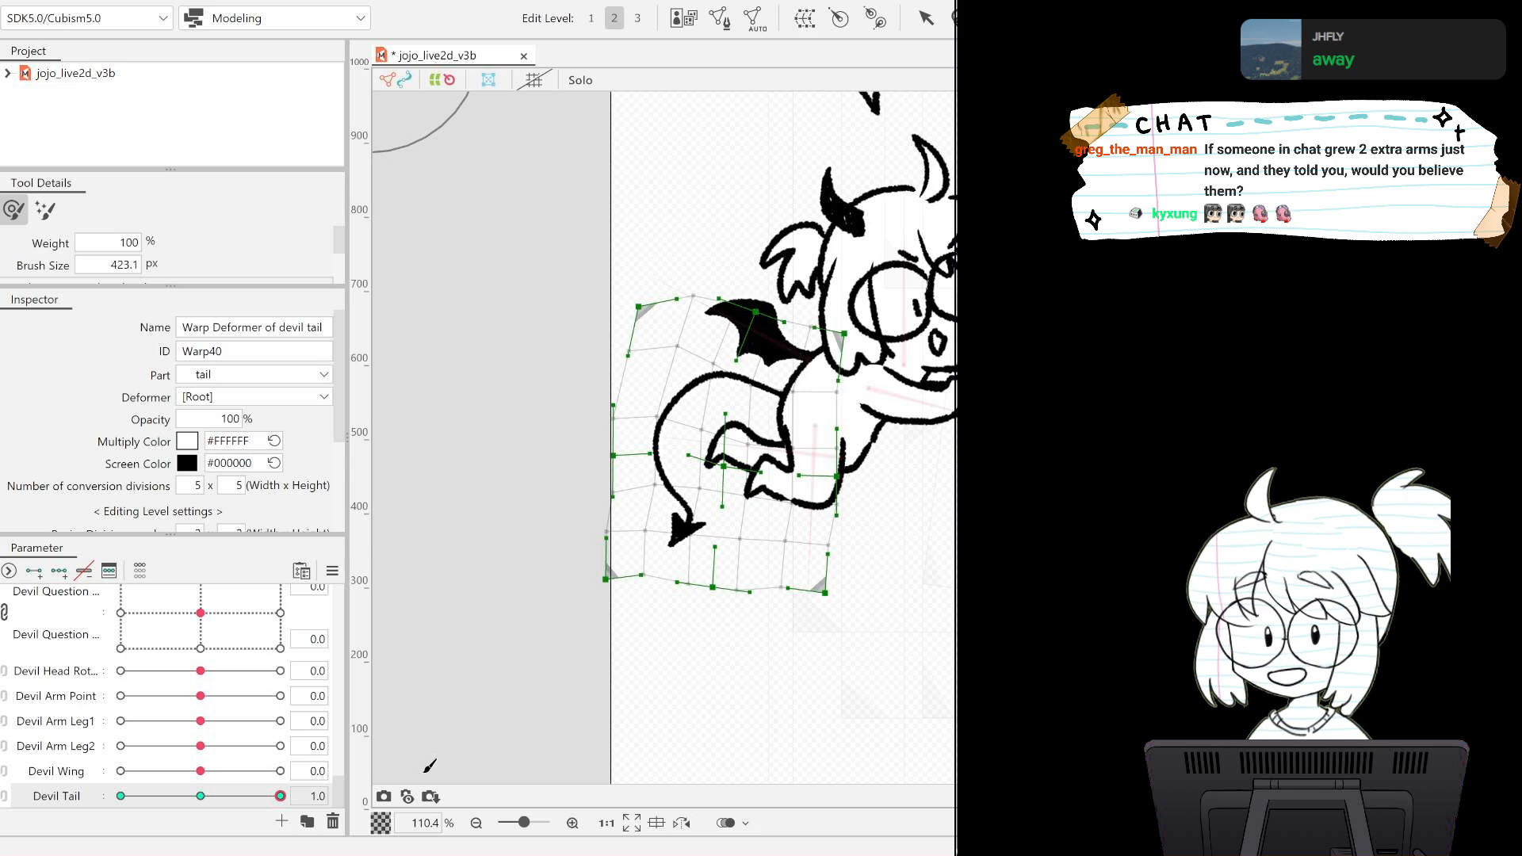
left_click_drag(278, 794, 344, 745)
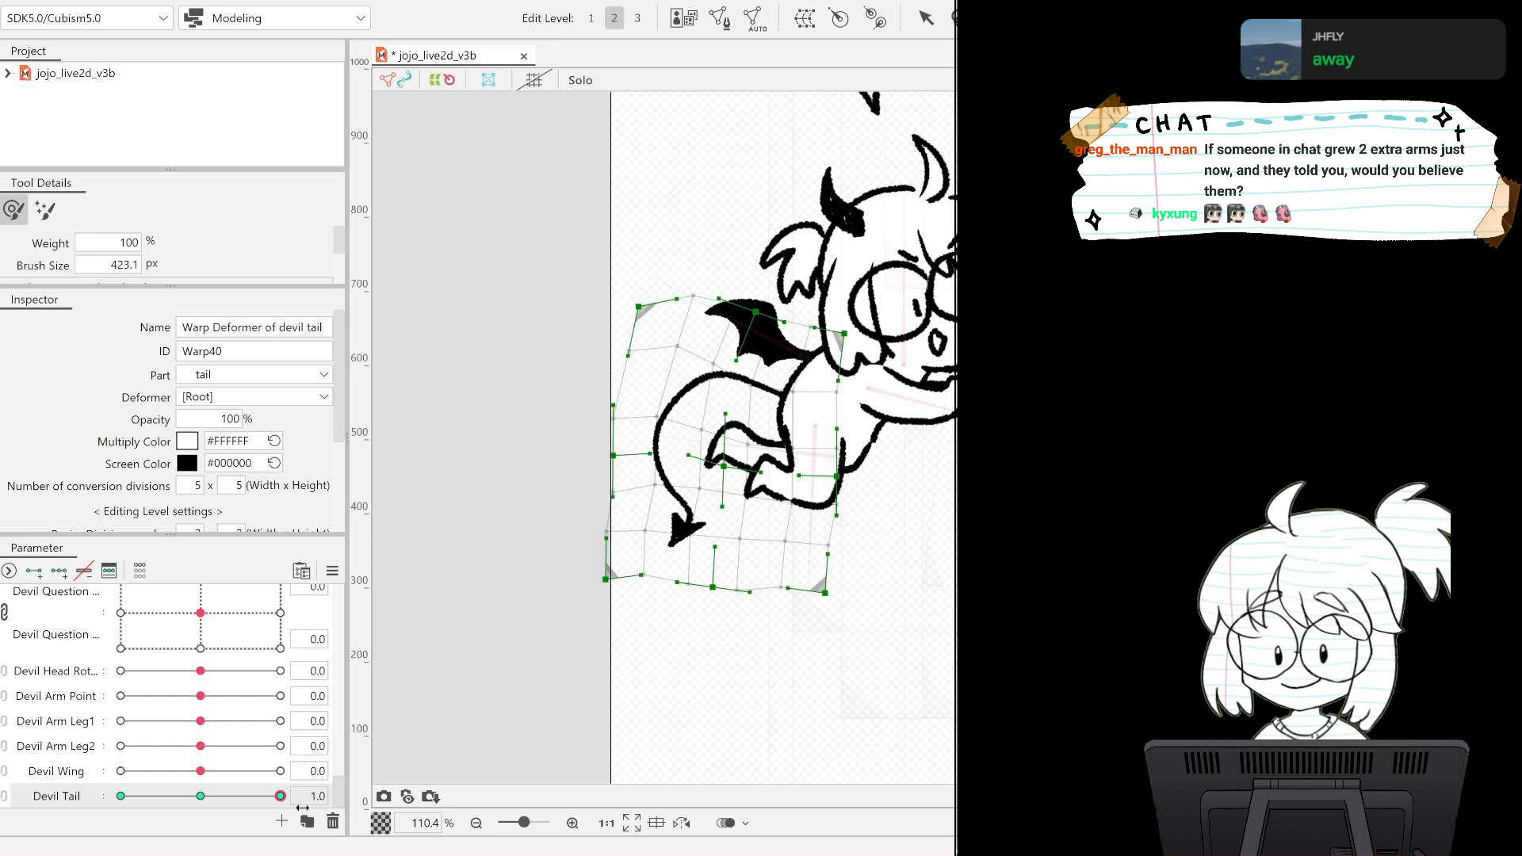
left_click_drag(302, 806, 198, 802)
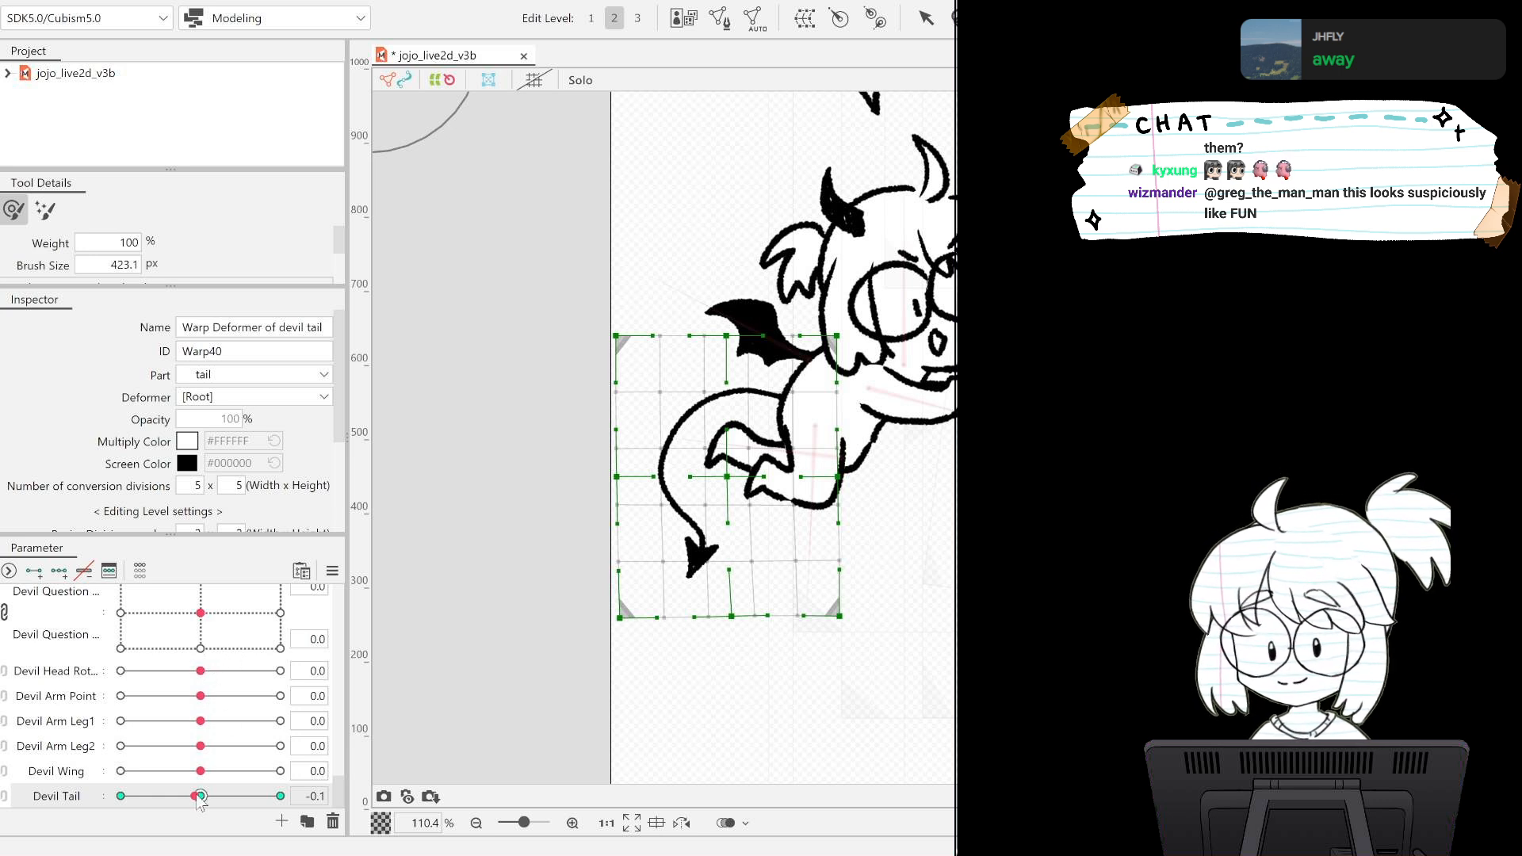
left_click_drag(213, 805, 358, 808)
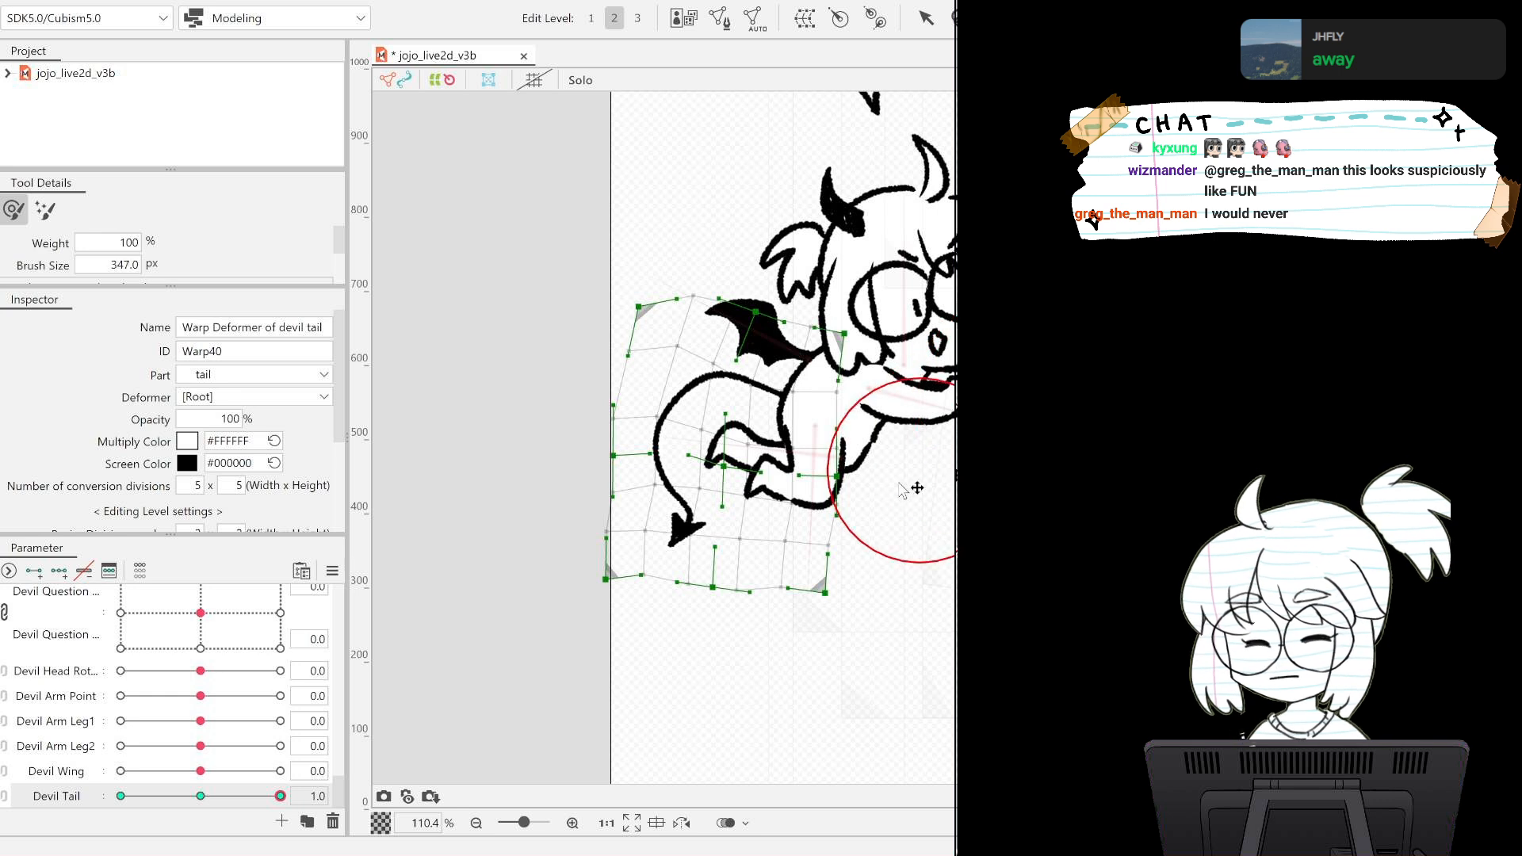
Reduce the deform brush to 303.5 px and nudge the tail's base upward at the Devil Tail 1.0 key.
mouse_move(917, 488)
left_mouse_down()
mouse_move(943, 455)
mouse_move(951, 468)
left_mouse_up()
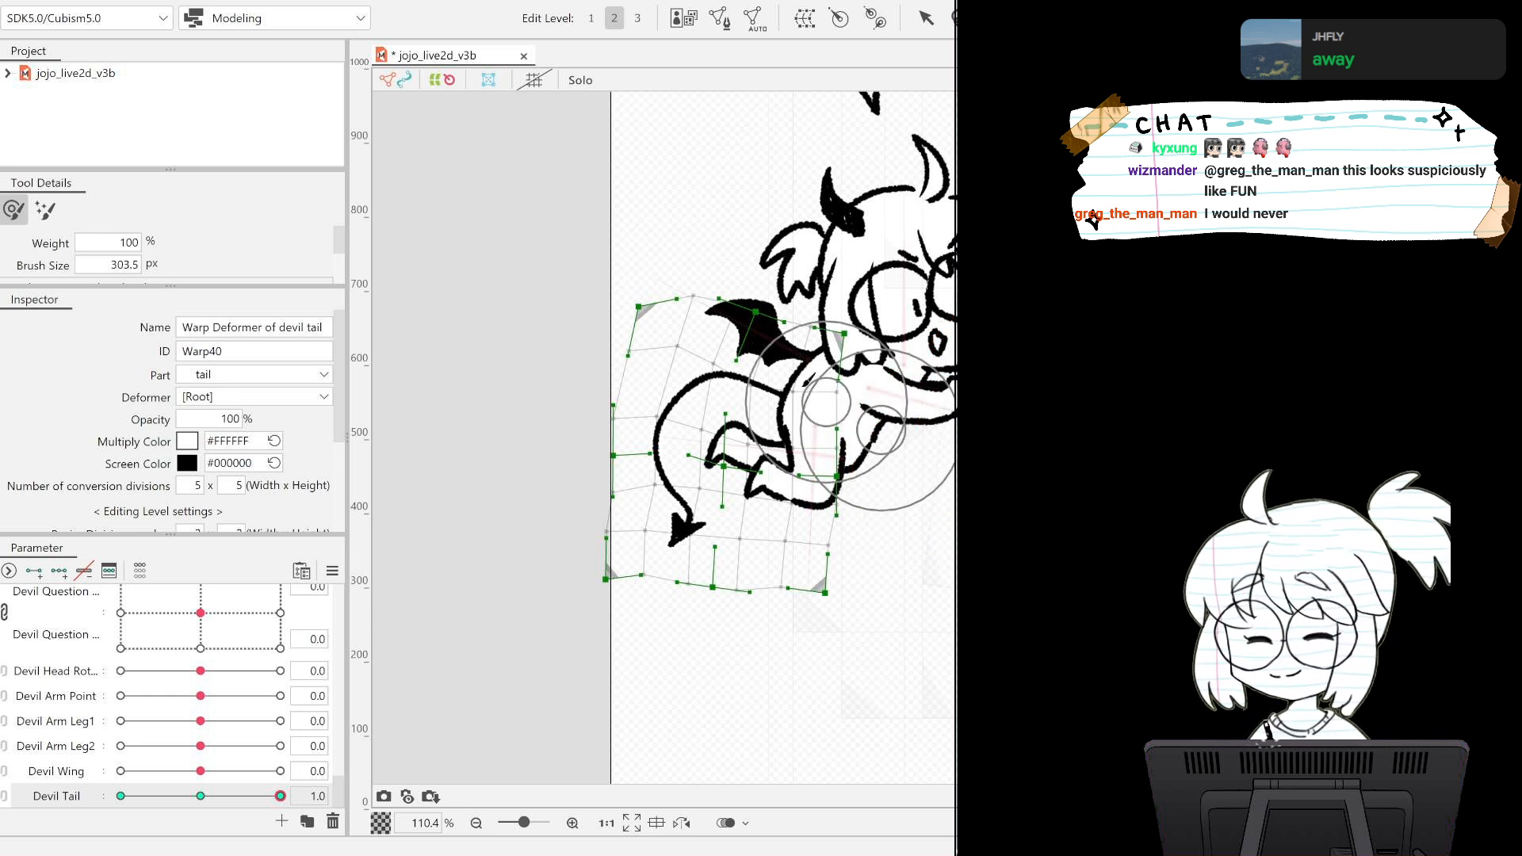
key("b")
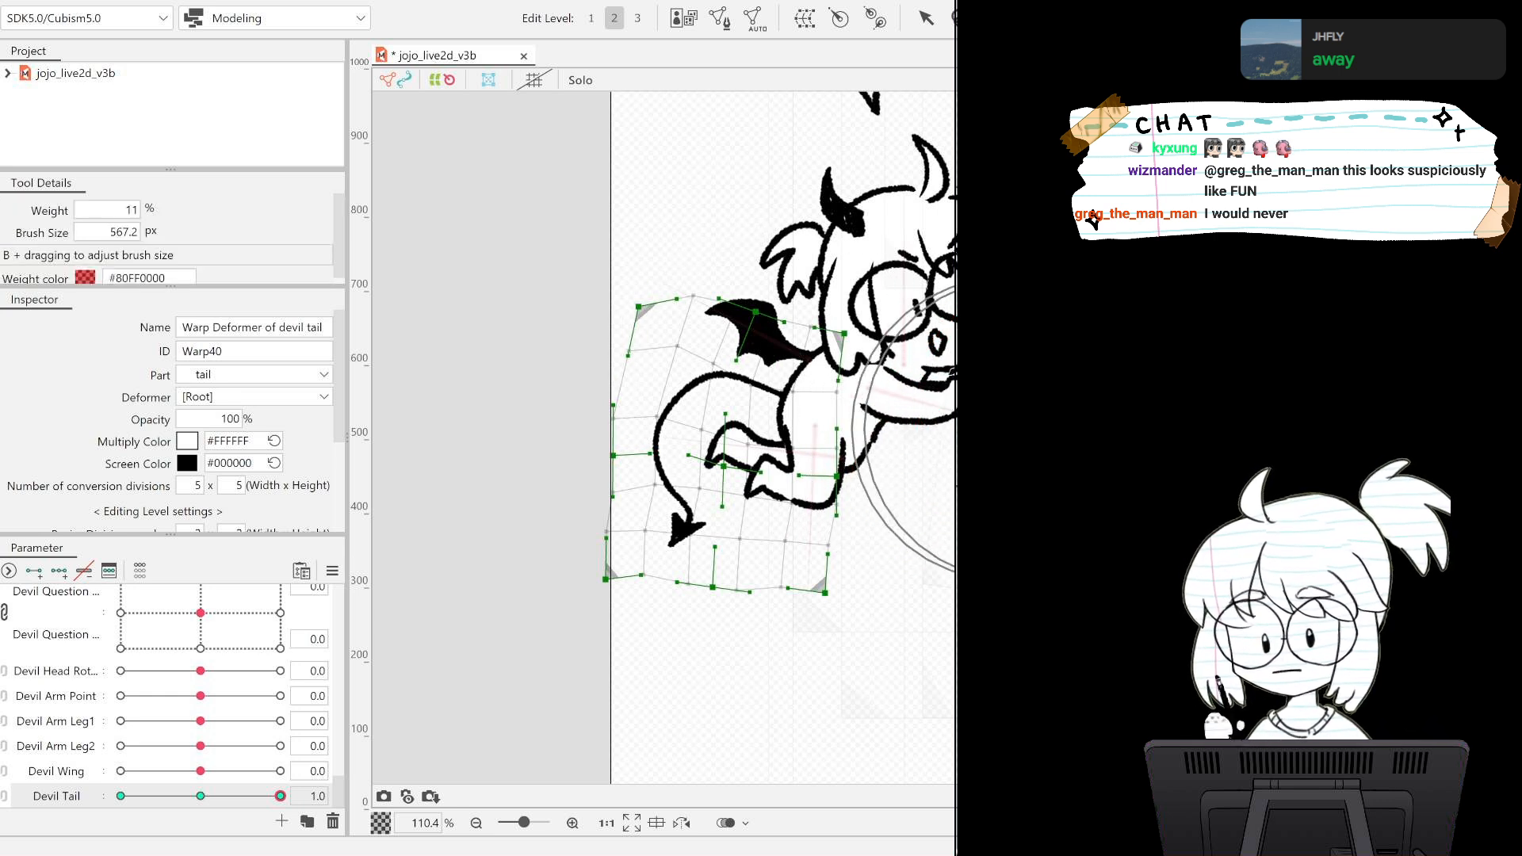
key("b")
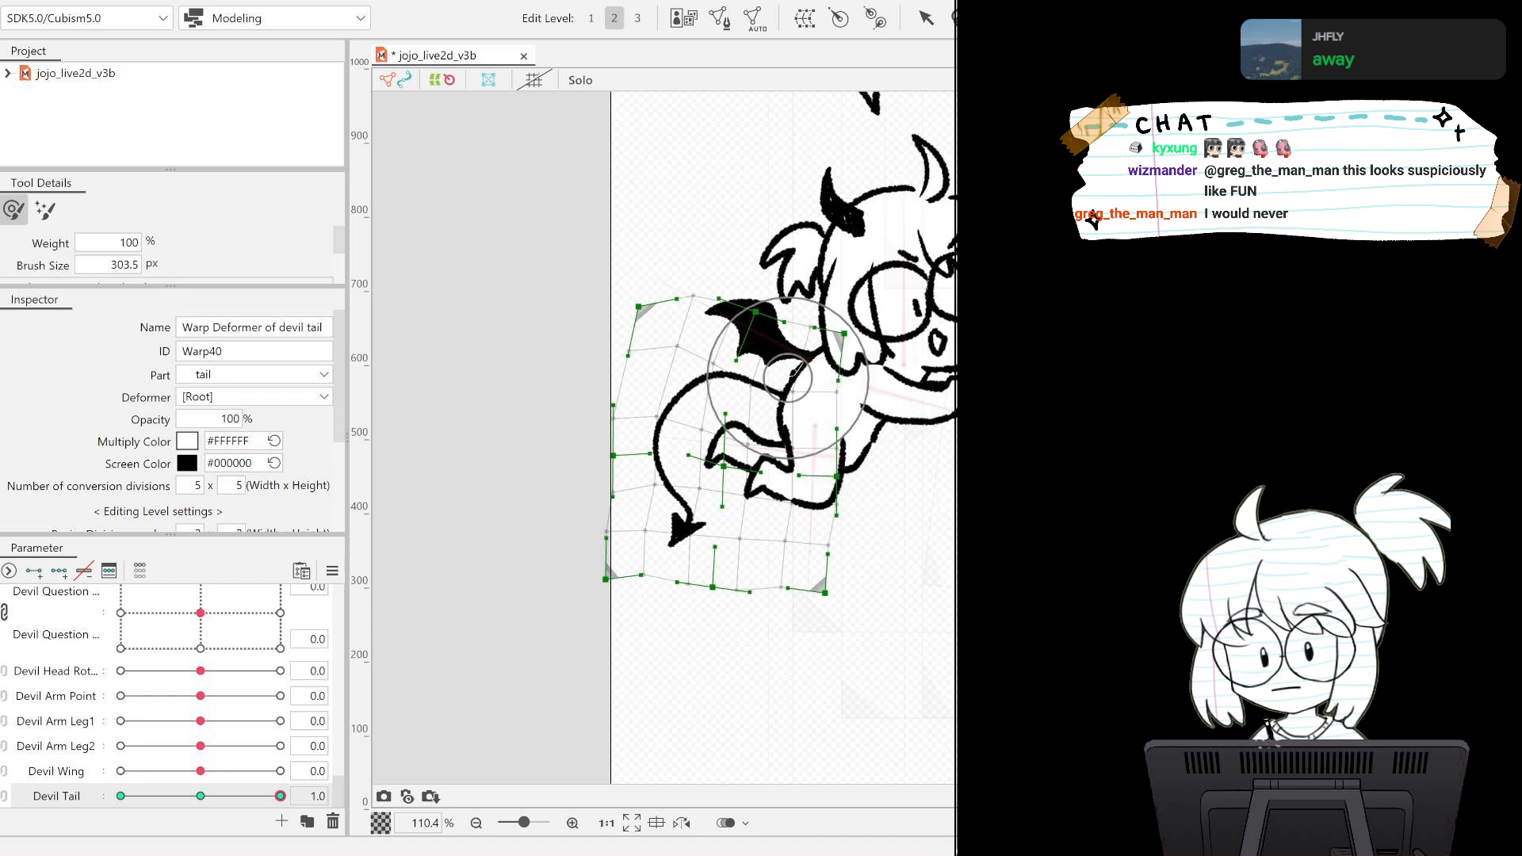
left_click_drag(786, 372, 783, 369)
left_click_drag(740, 367, 743, 359)
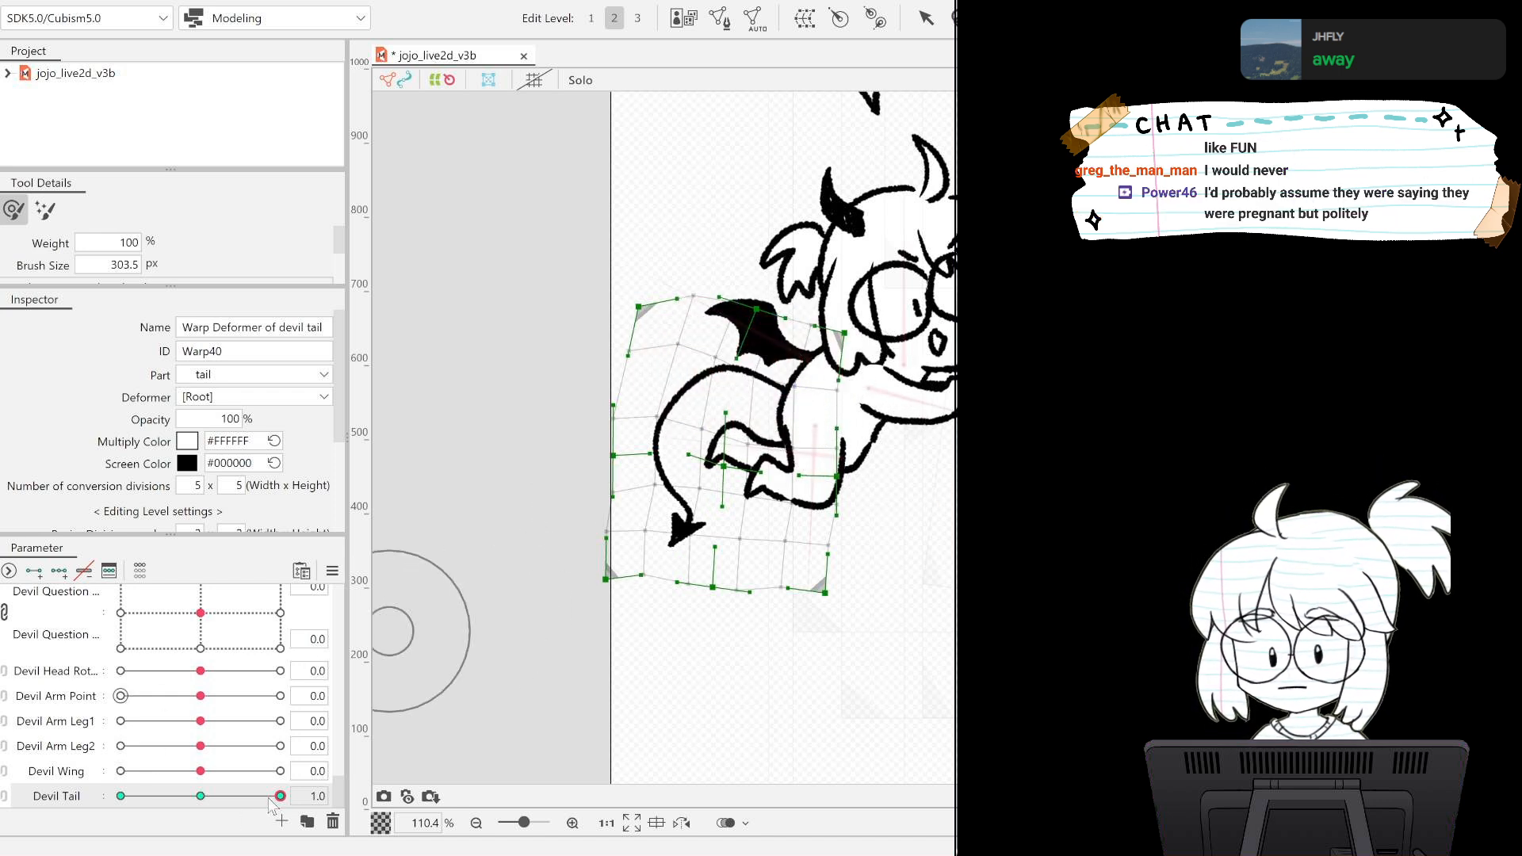
Adjust the tail's upper curve near its base at the Devil Tail -1.0 key and check the motion around that key.
mouse_move(278, 798)
left_mouse_down()
mouse_move(95, 805)
mouse_move(203, 810)
mouse_move(103, 821)
left_mouse_up()
mouse_move(703, 400)
left_mouse_down()
mouse_move(693, 410)
mouse_move(673, 388)
left_mouse_up()
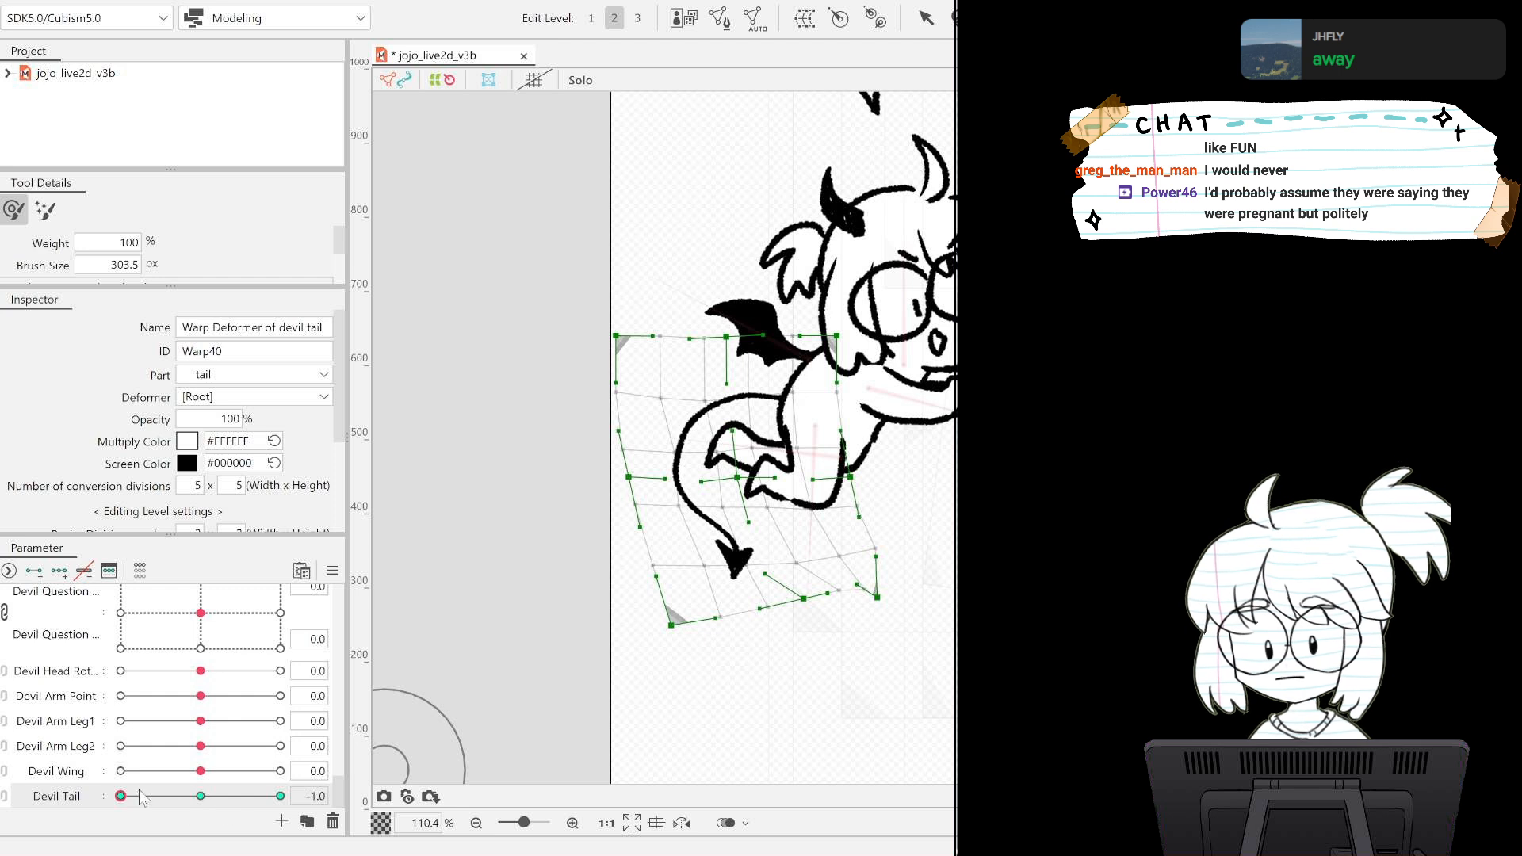
mouse_move(139, 796)
left_mouse_down()
mouse_move(228, 797)
mouse_move(127, 797)
left_mouse_up()
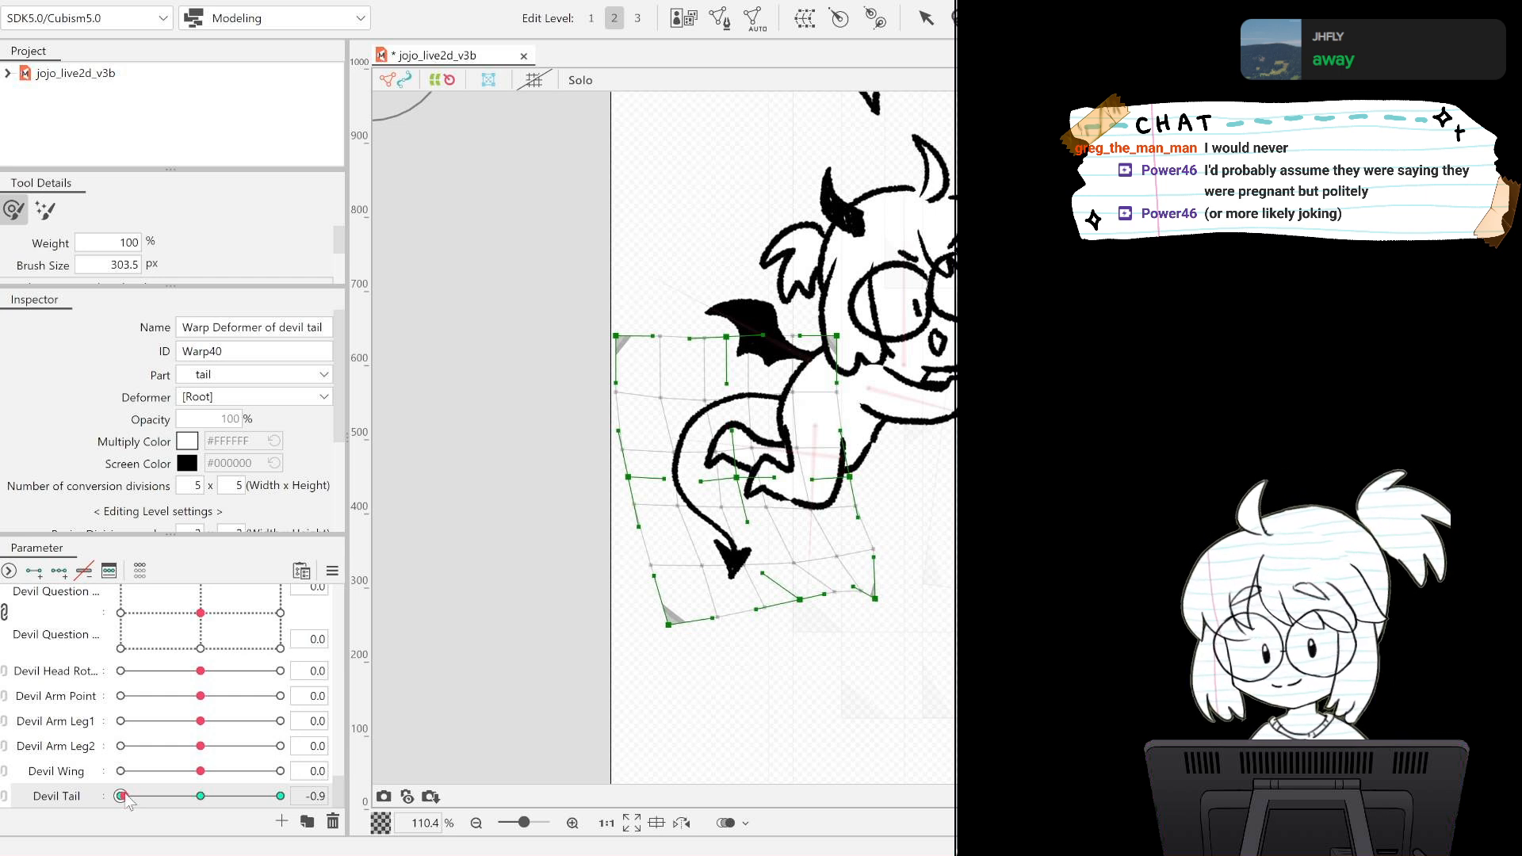
left_click_drag(125, 797, 121, 797)
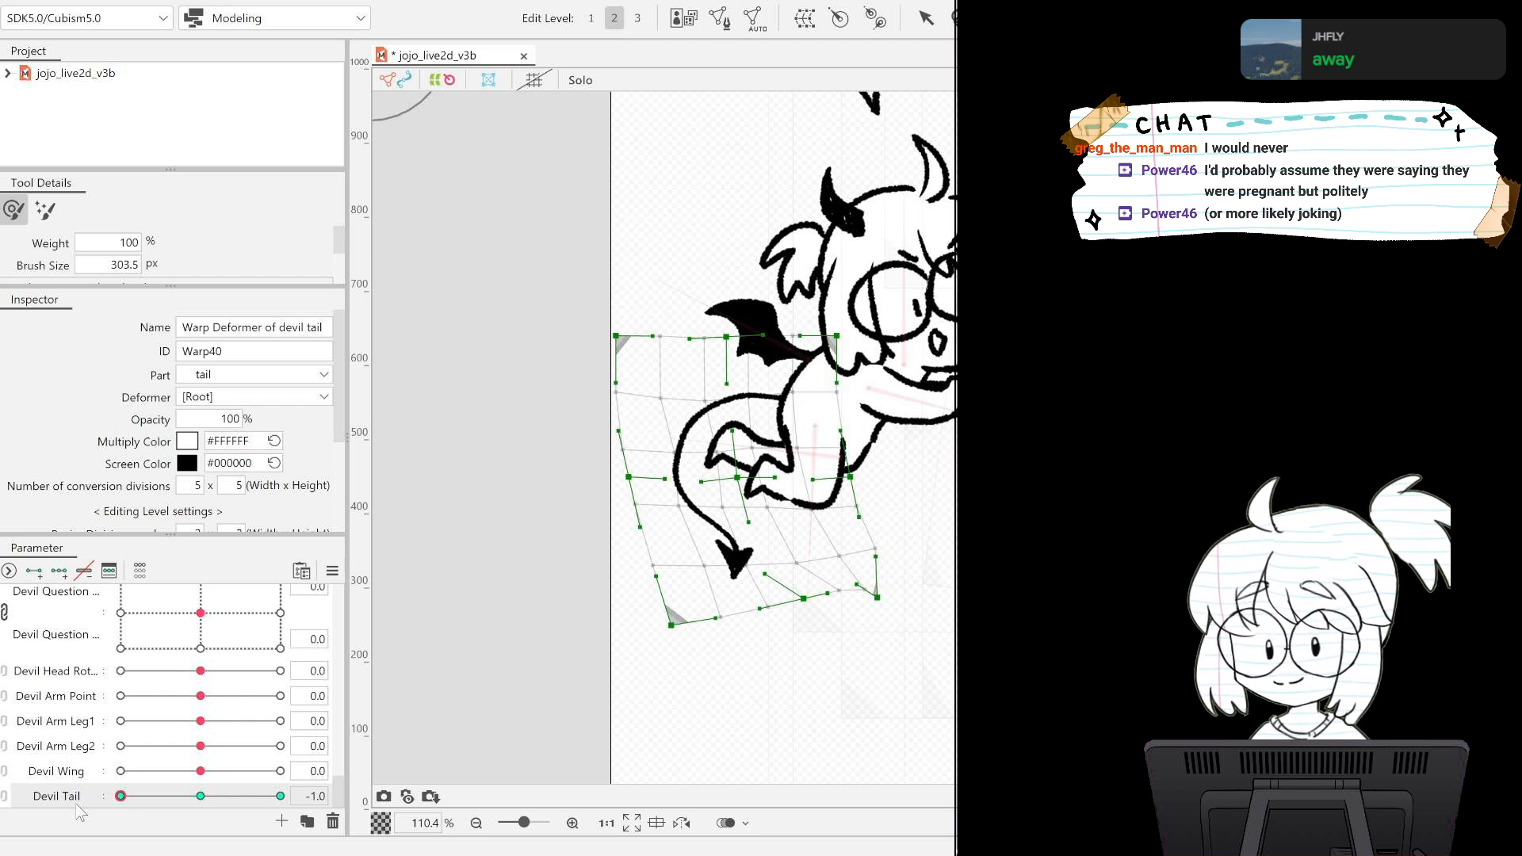
left_click_drag(125, 796, 137, 768)
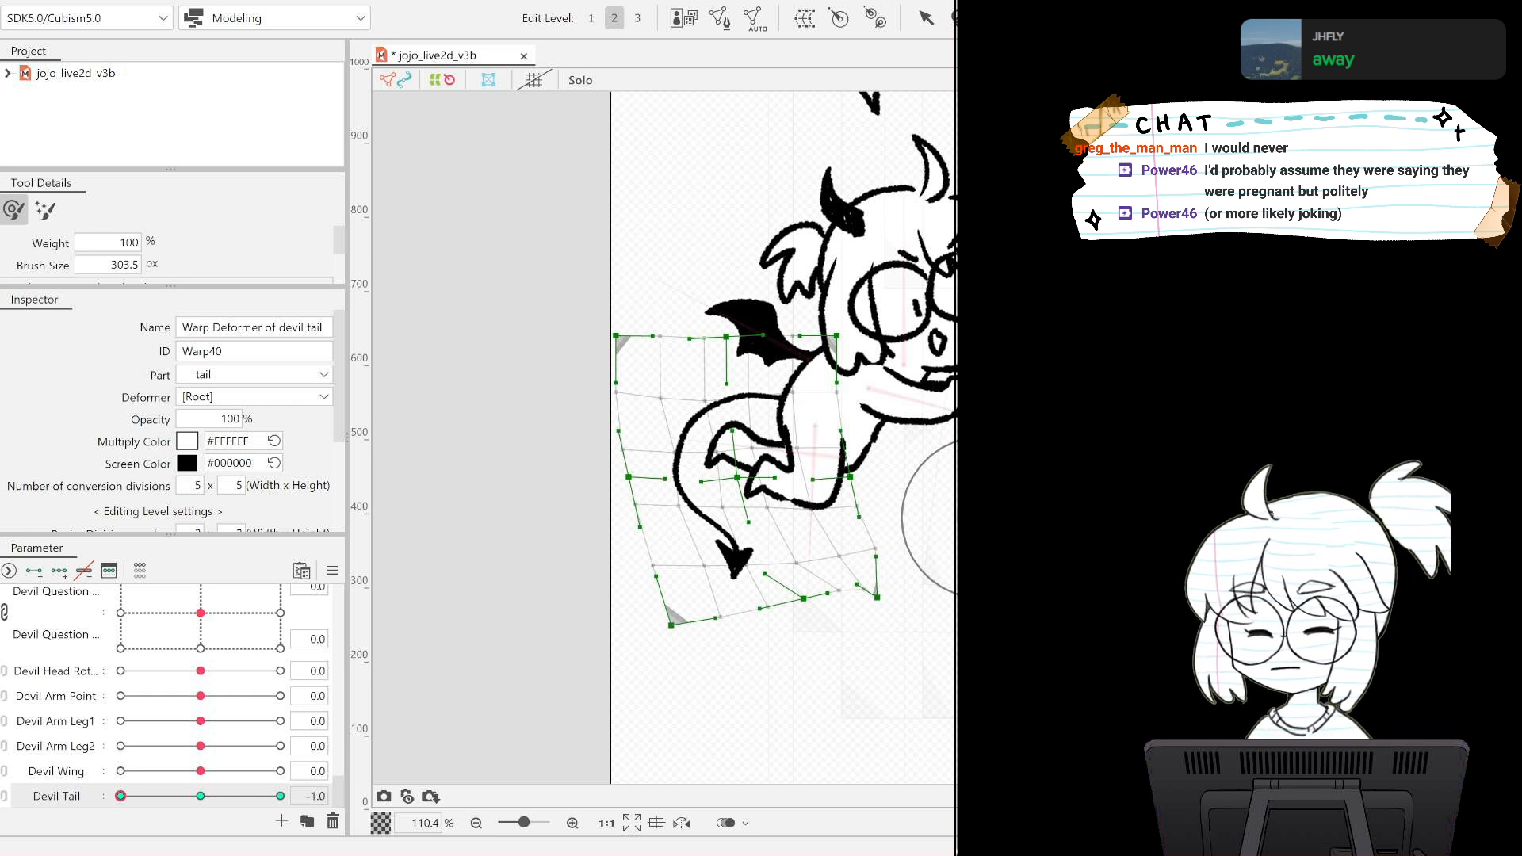
Select the tail's art mesh and create a rotation deformer named devil tail Rotation for it.
left_click(983, 518)
left_click(983, 517, "shift")
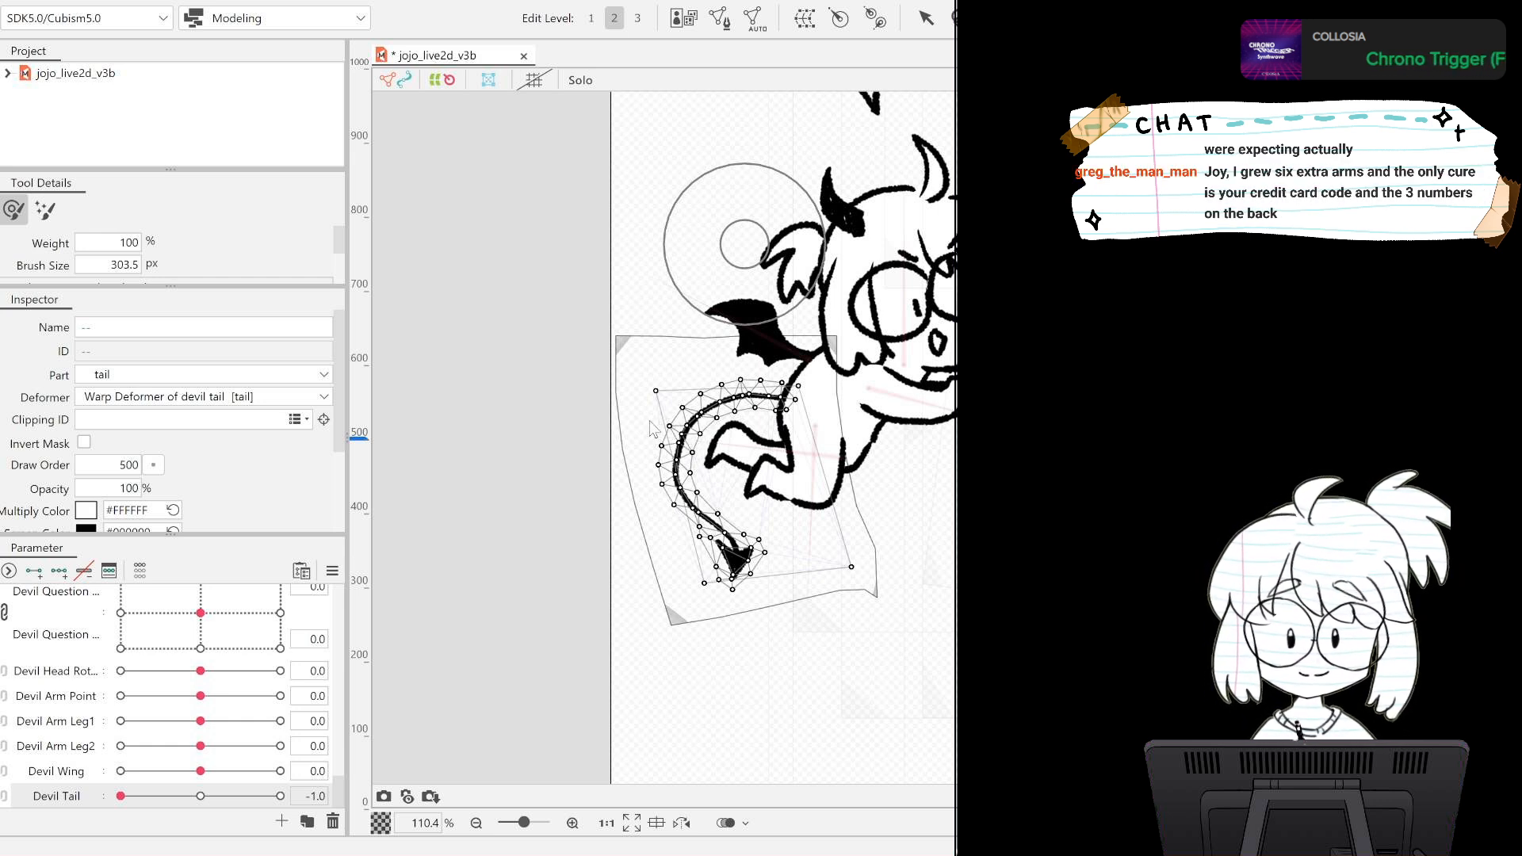
left_click(701, 527)
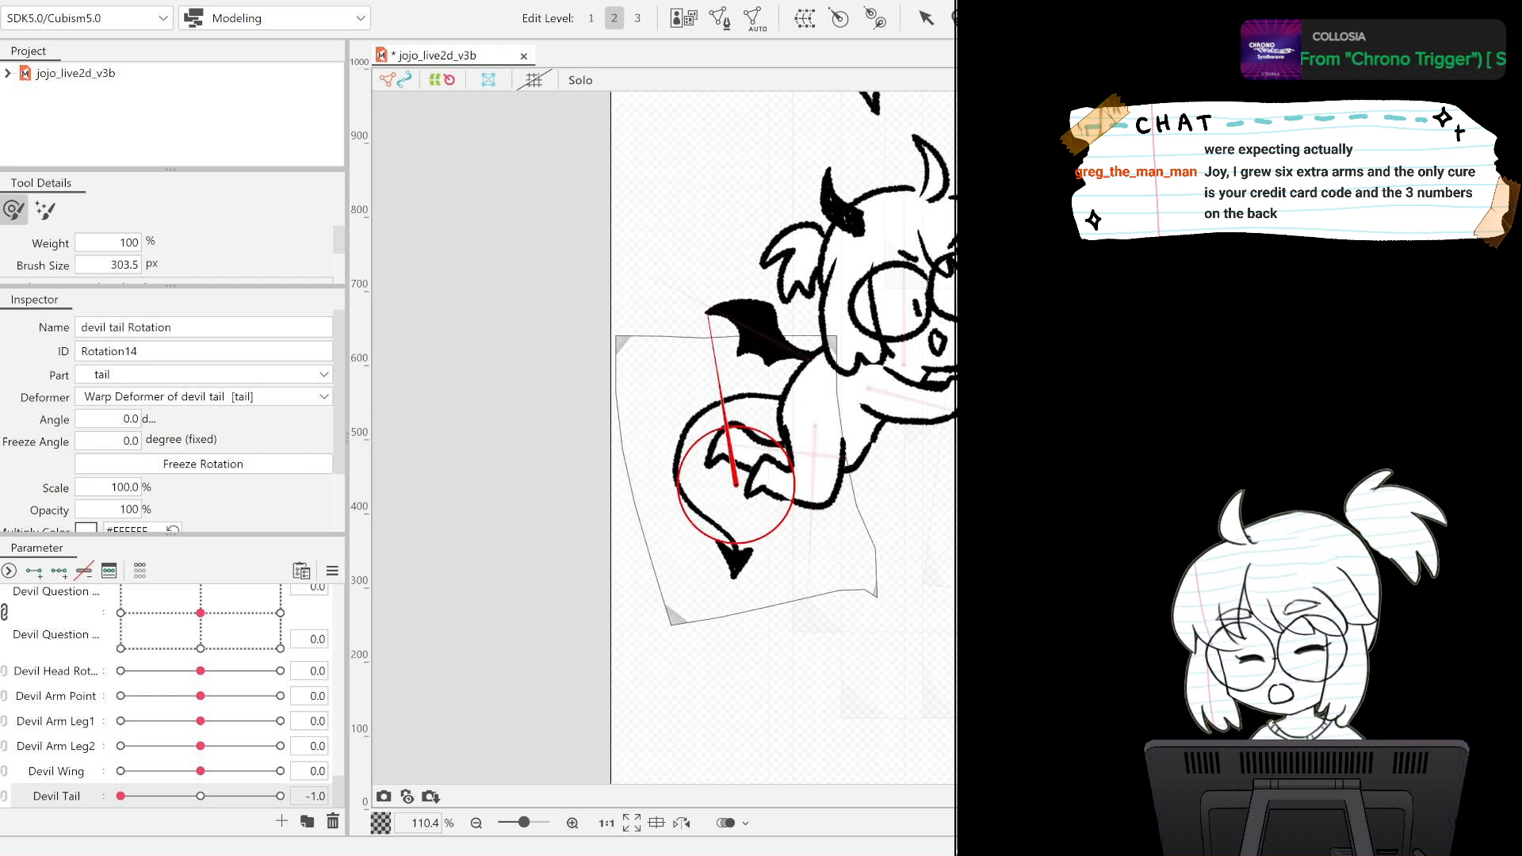
Set the parent of devil tail Rotation to [Root] and delete the devil tail's warp deformer.
key("ctrl+z")
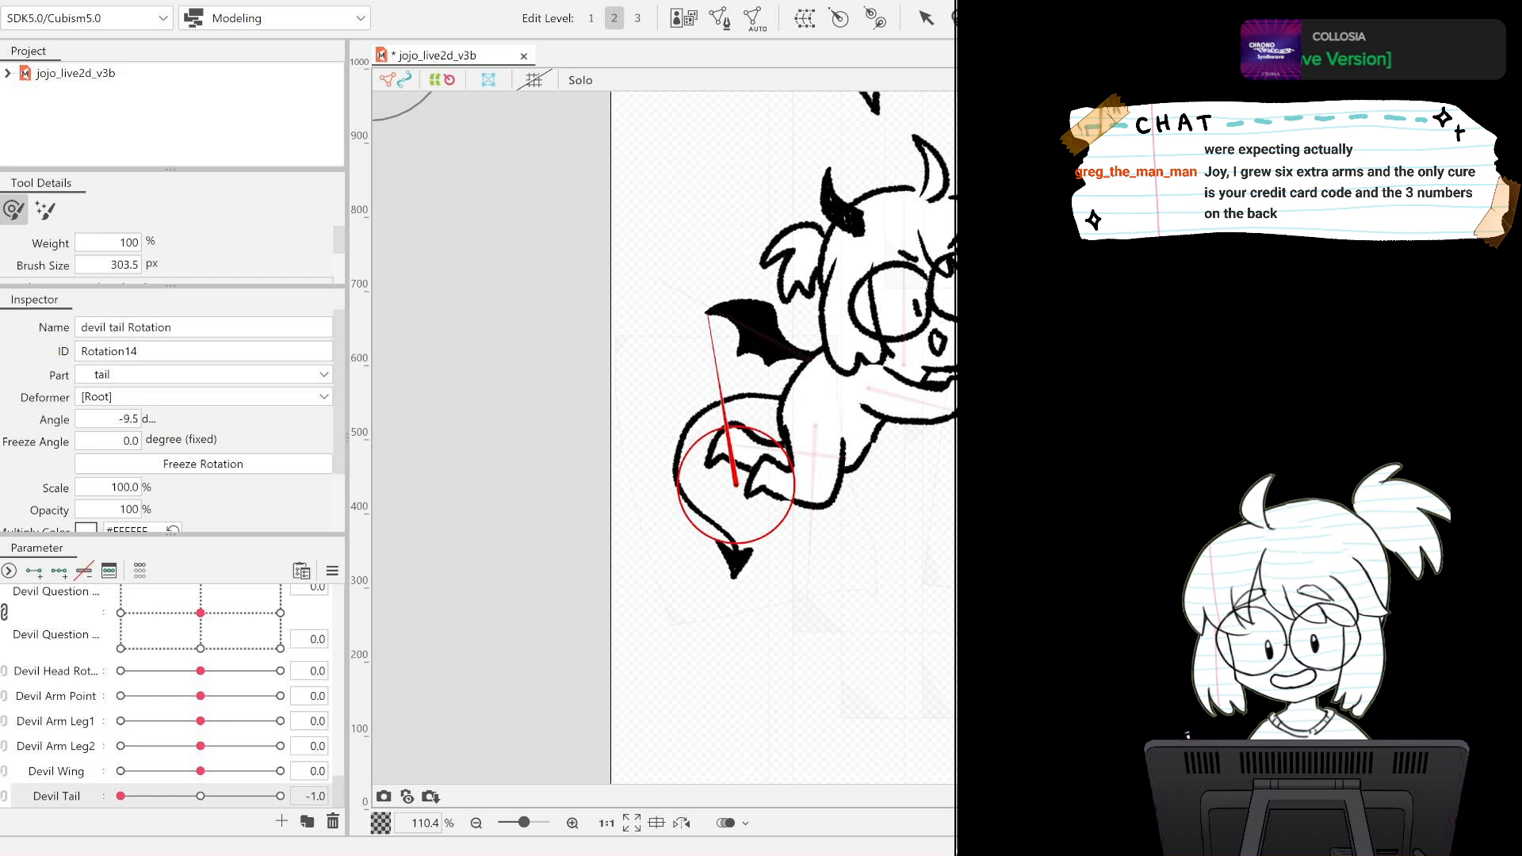
key("ctrl+z")
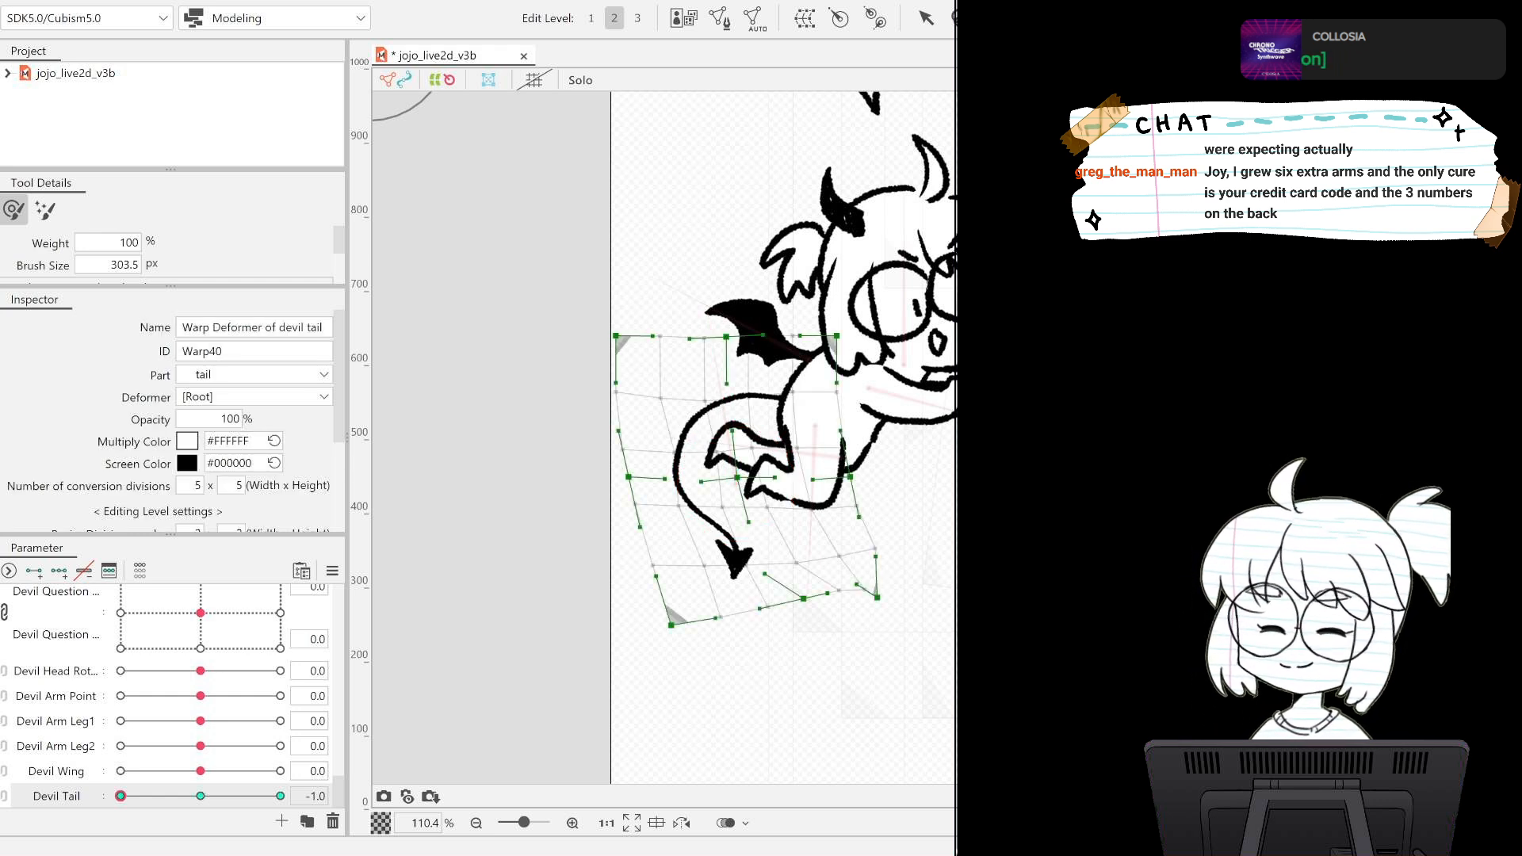
key("ctrl+z")
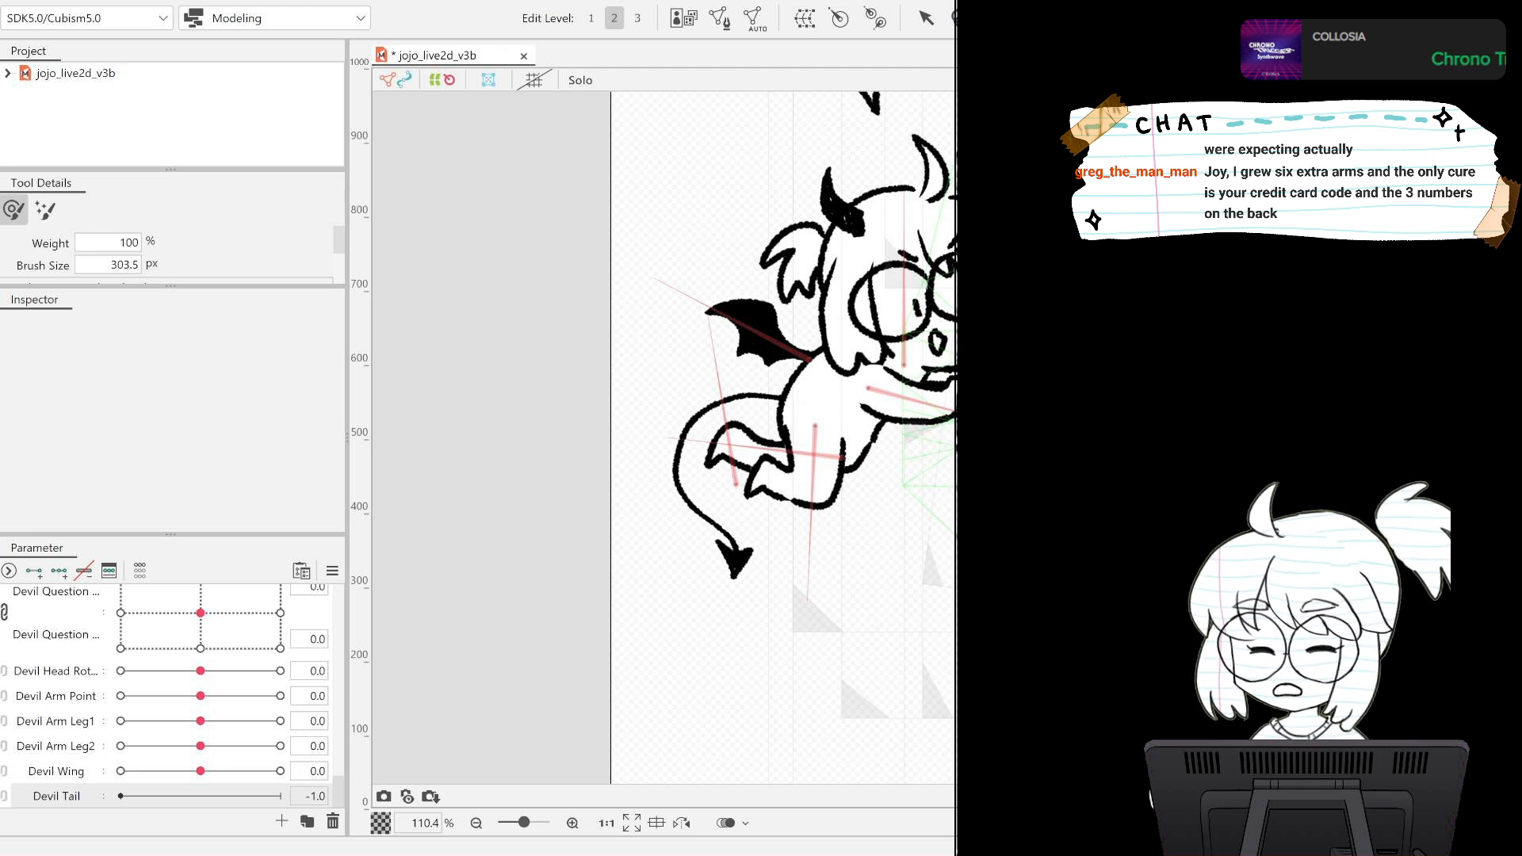
Move devil tail Rotation's pivot to the tail's base on the body and orient its handle outward at about -90.1 degrees.
left_click(735, 483)
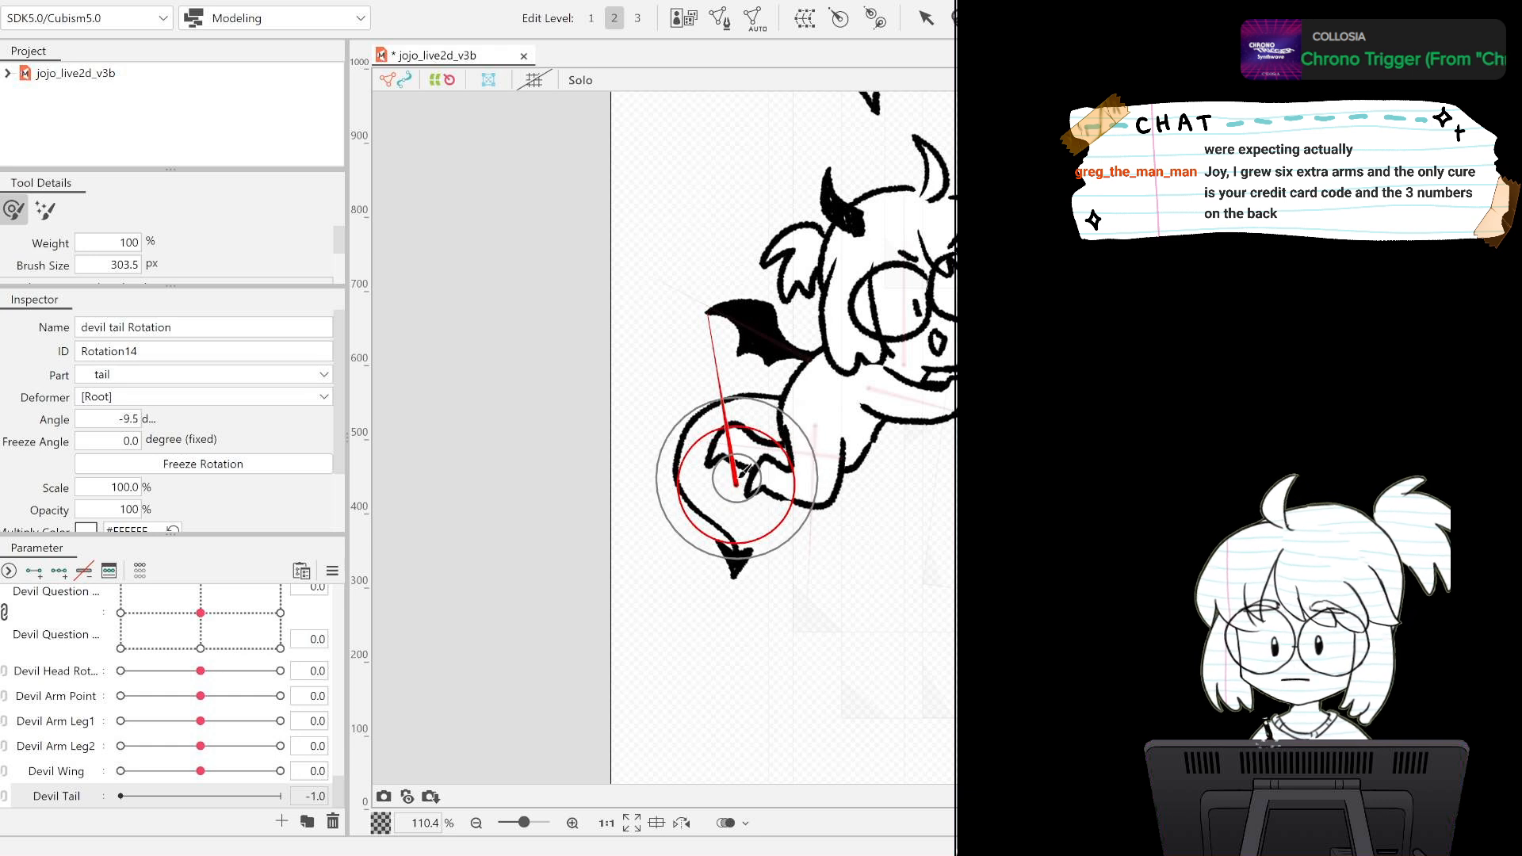
left_click(926, 17)
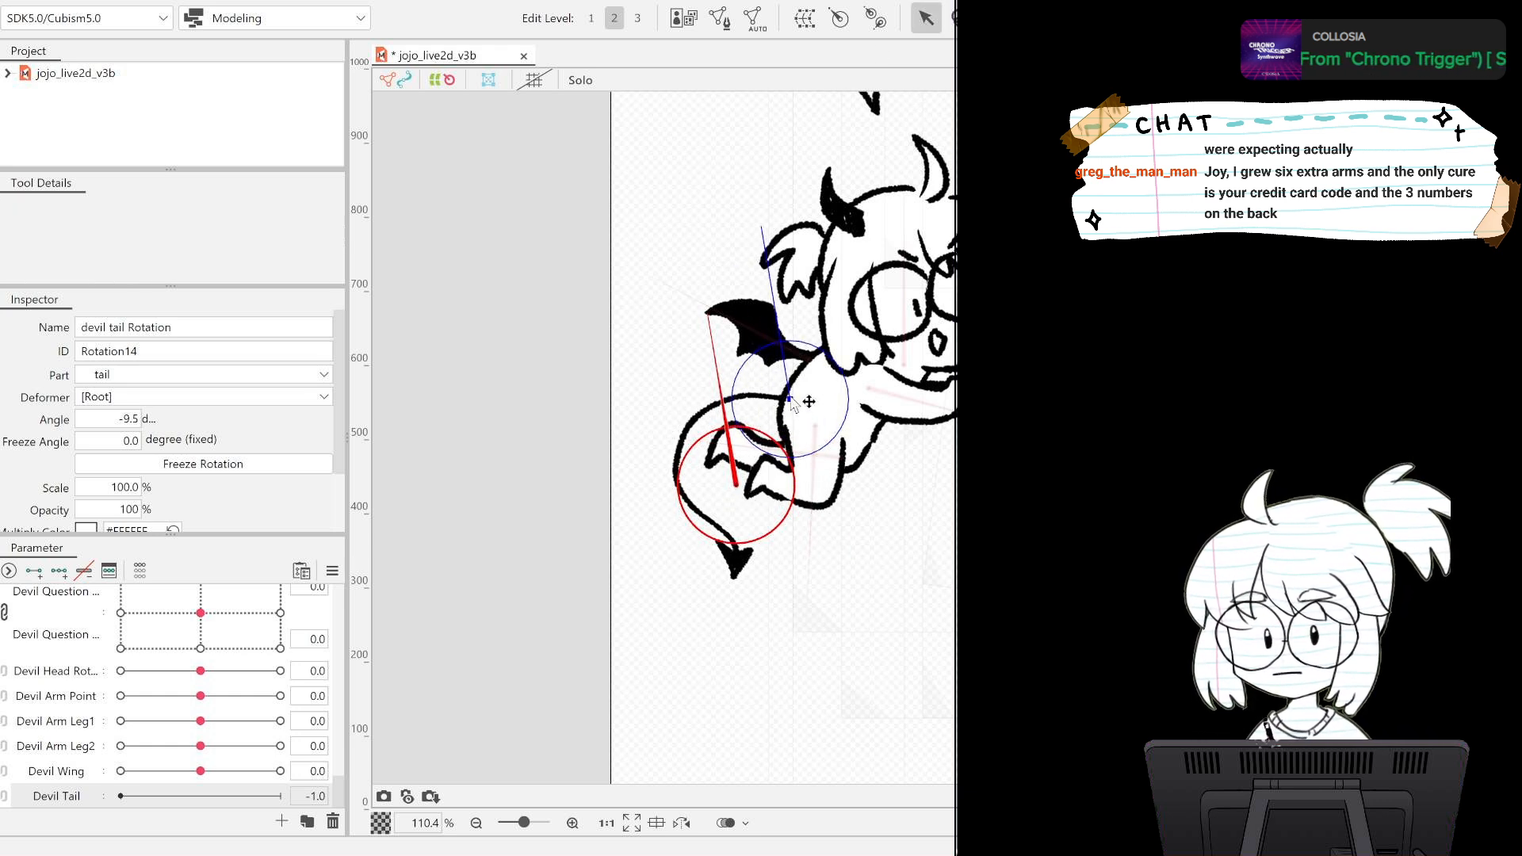
left_click(789, 406)
left_click_drag(763, 234, 643, 368)
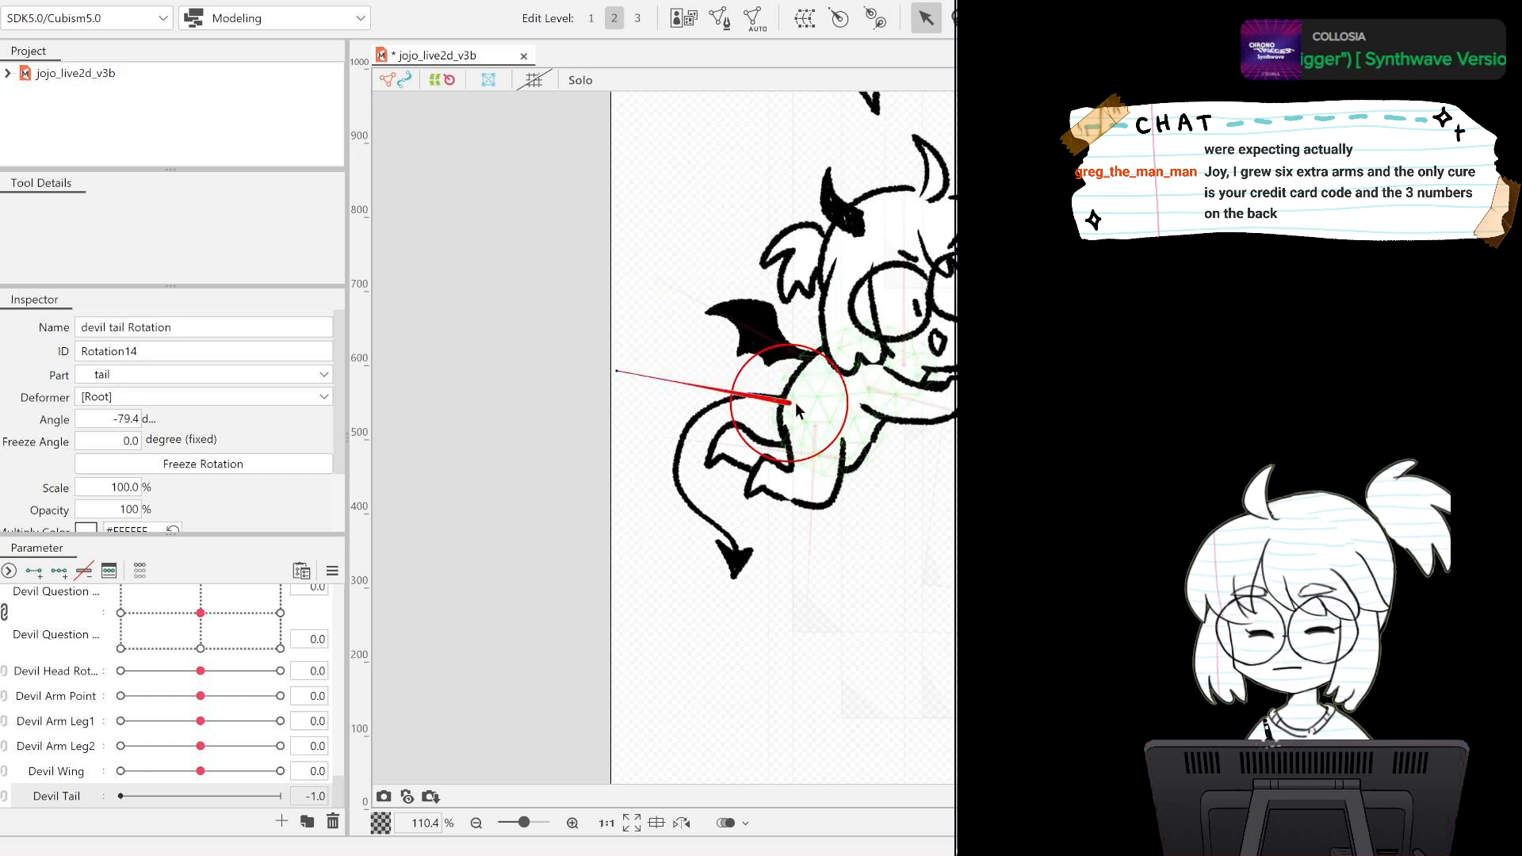
left_click_drag(790, 404, 792, 399)
left_click_drag(618, 375, 615, 400)
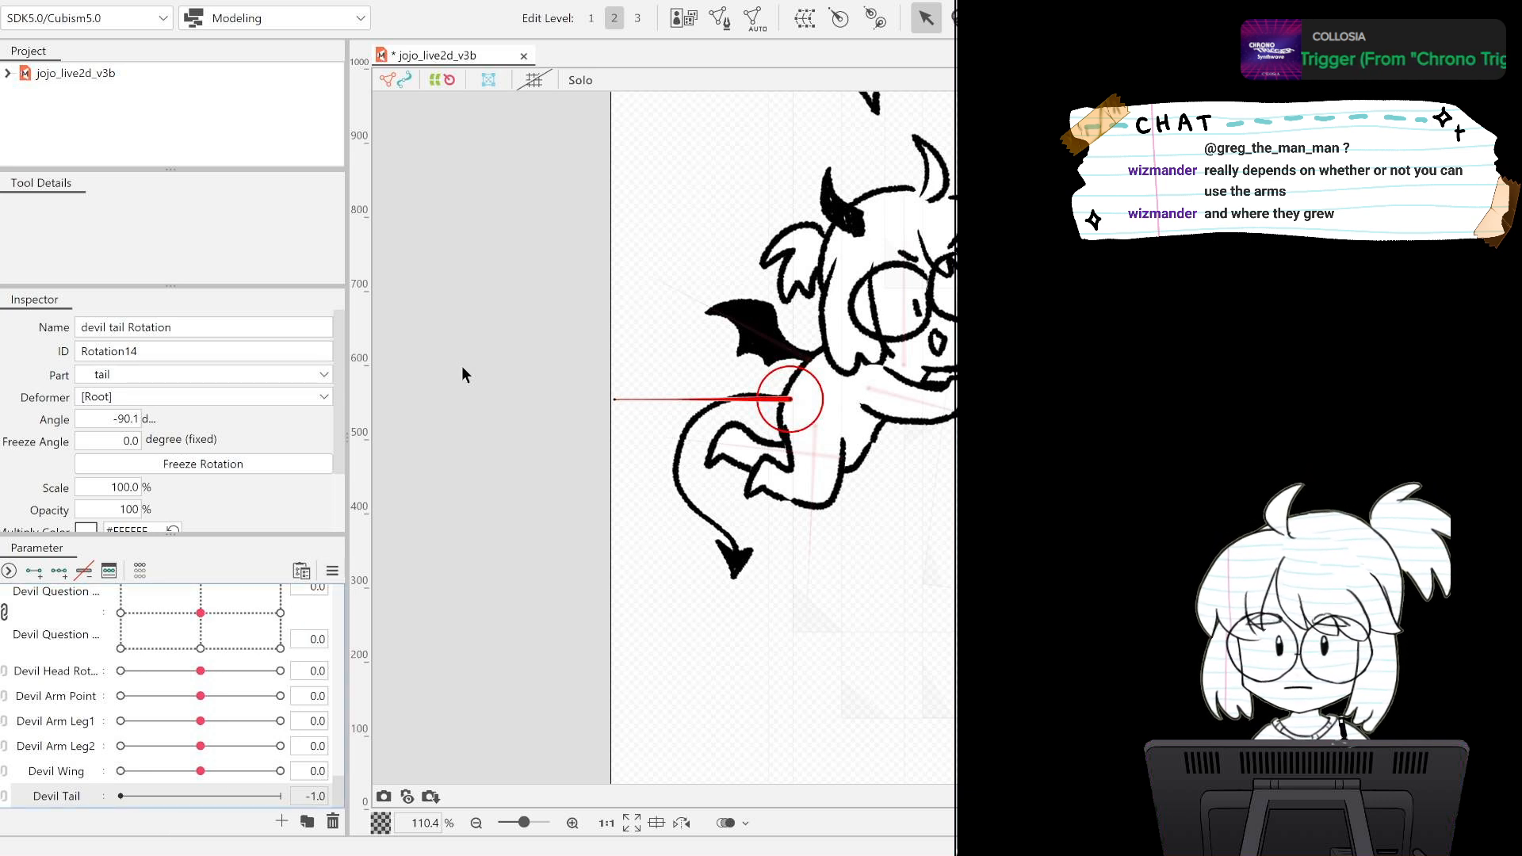
key("ctrl+z")
Add three keys to Devil Tail and rotate the tail deformer to -101.7 degrees at the -1.0 key.
left_click(71, 796)
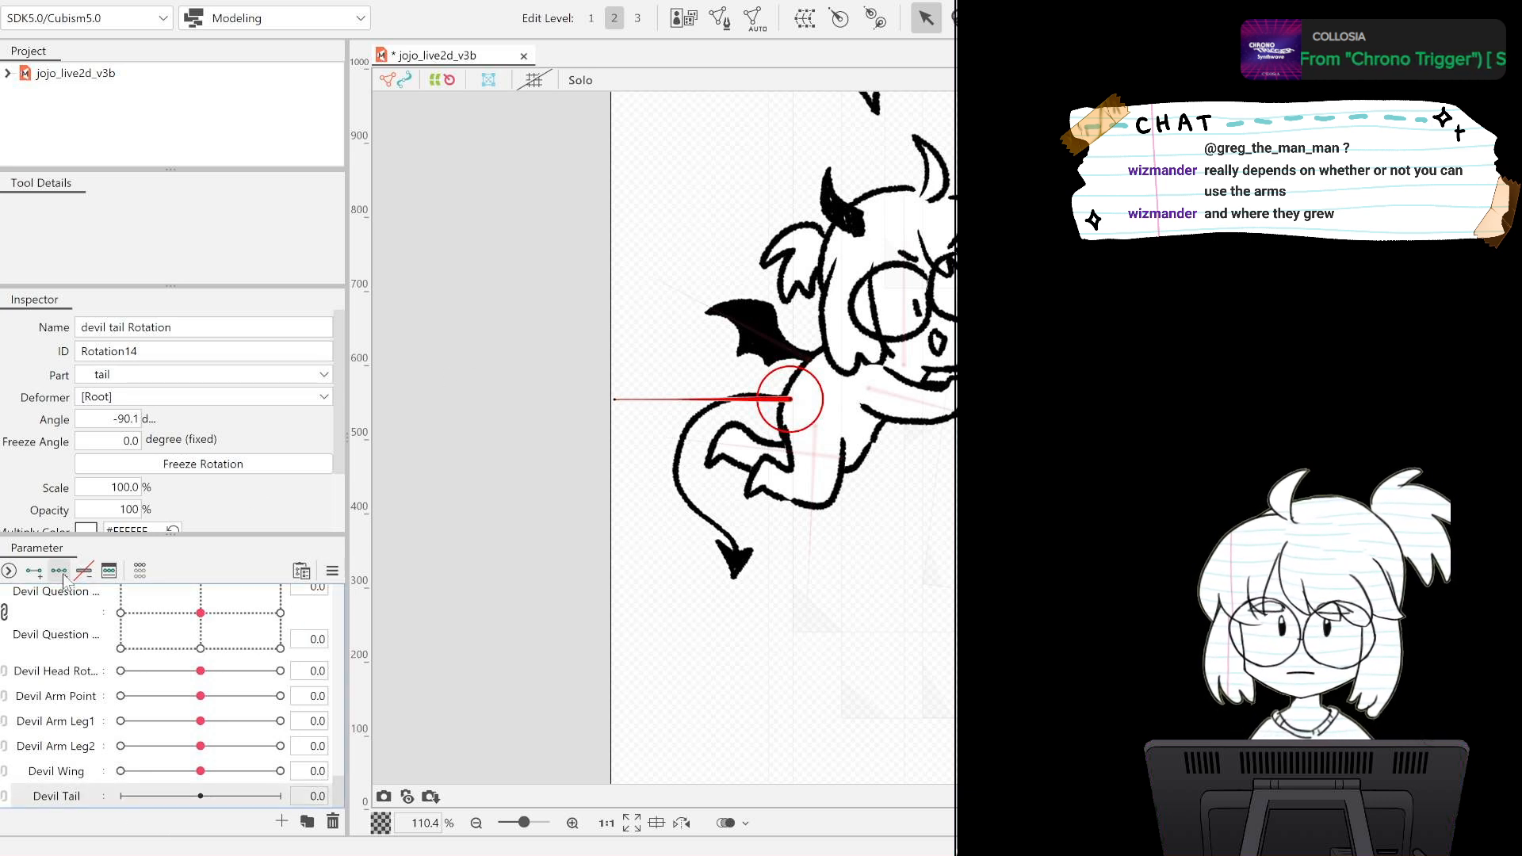
left_click(60, 571)
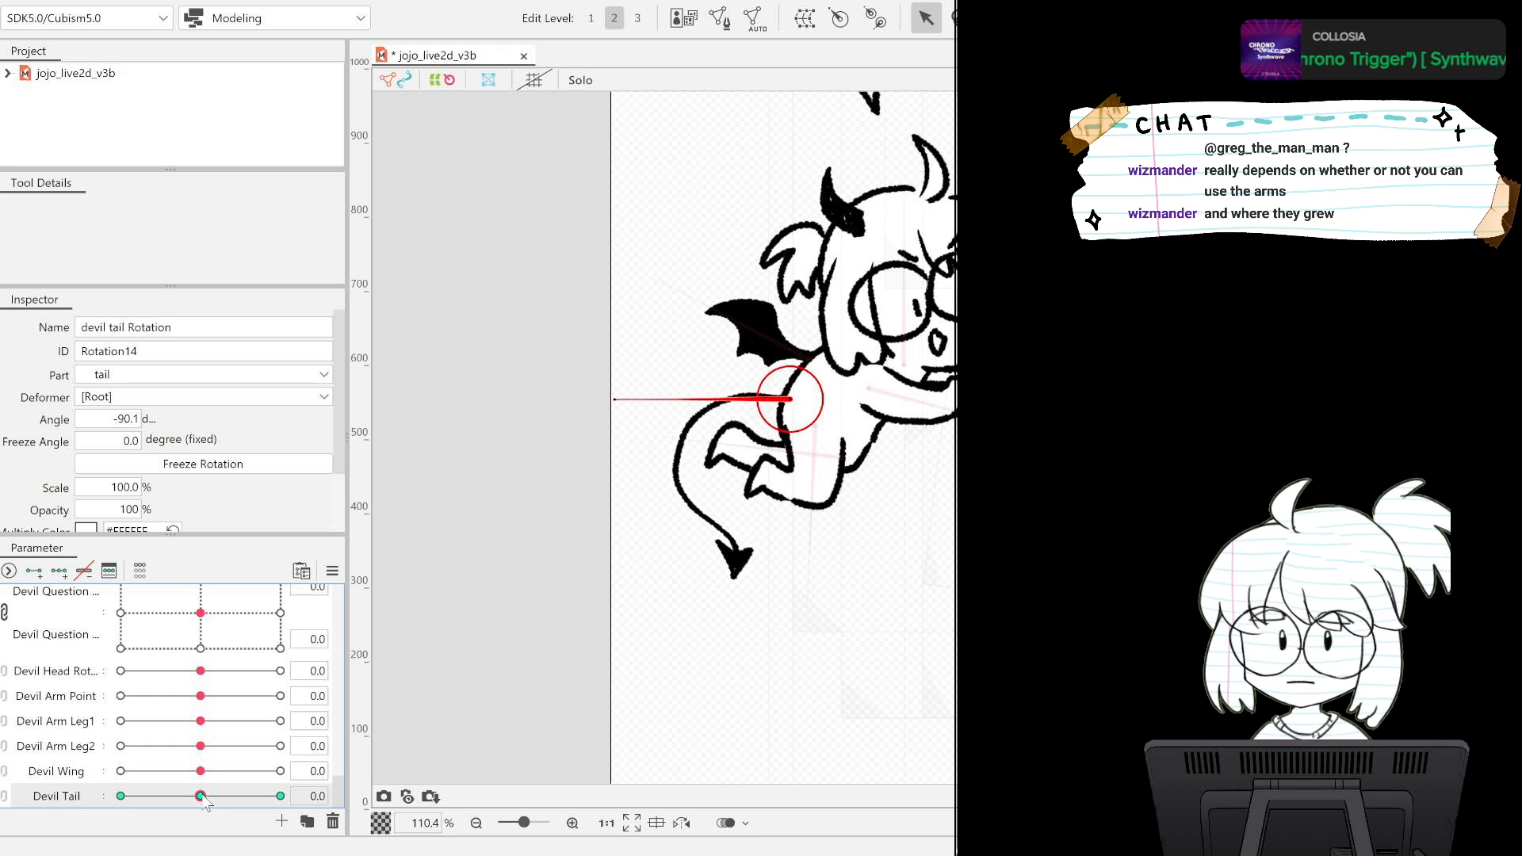
left_click_drag(614, 399, 615, 432)
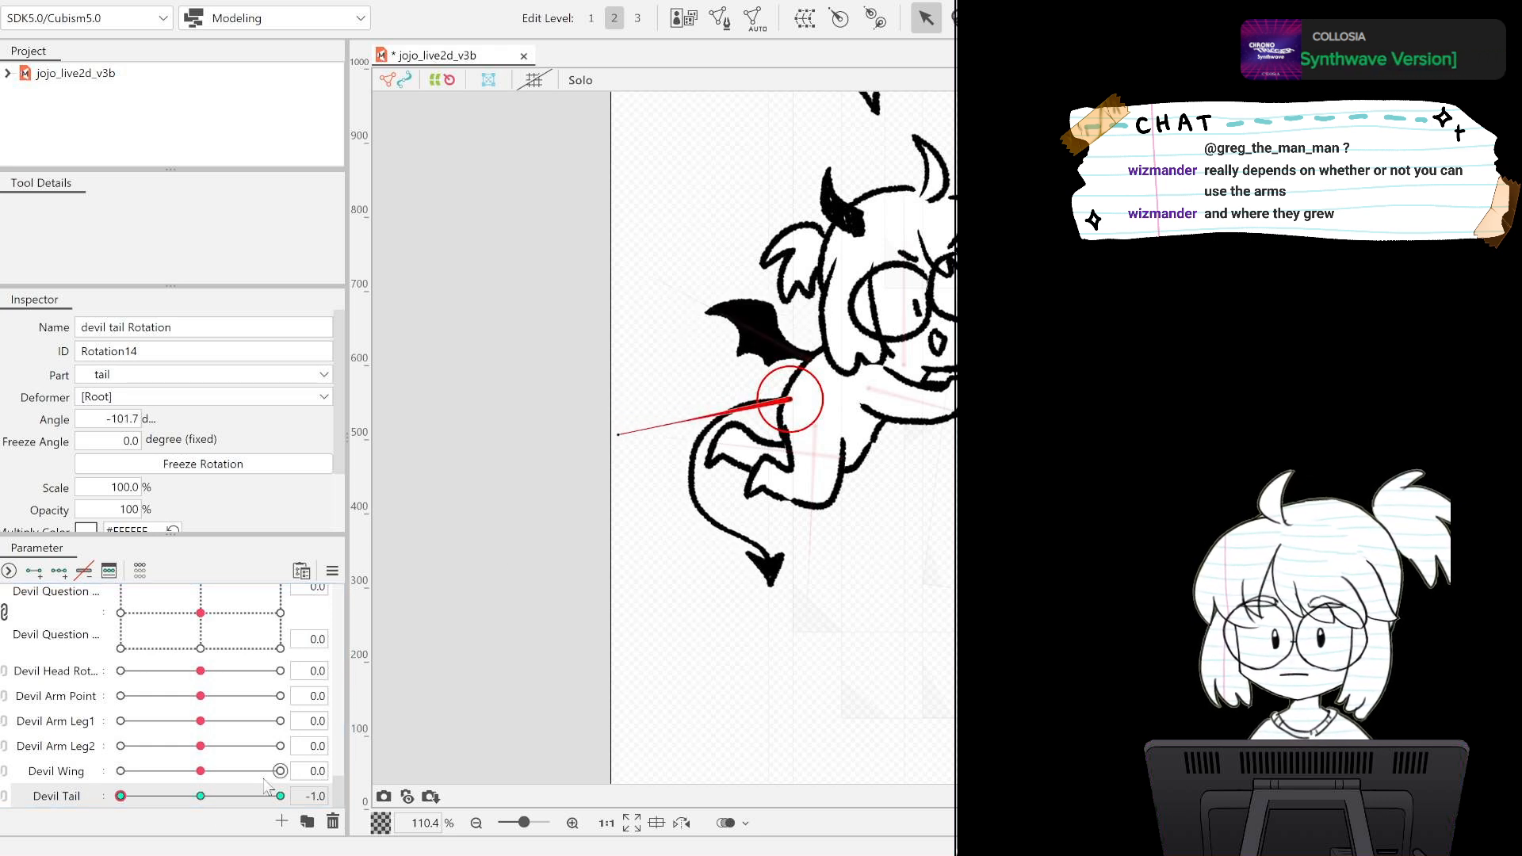
Rotate the tail deformer to -68.5 degrees at the Devil Tail 1.0 key and check the swing across the parameter.
left_click(280, 799)
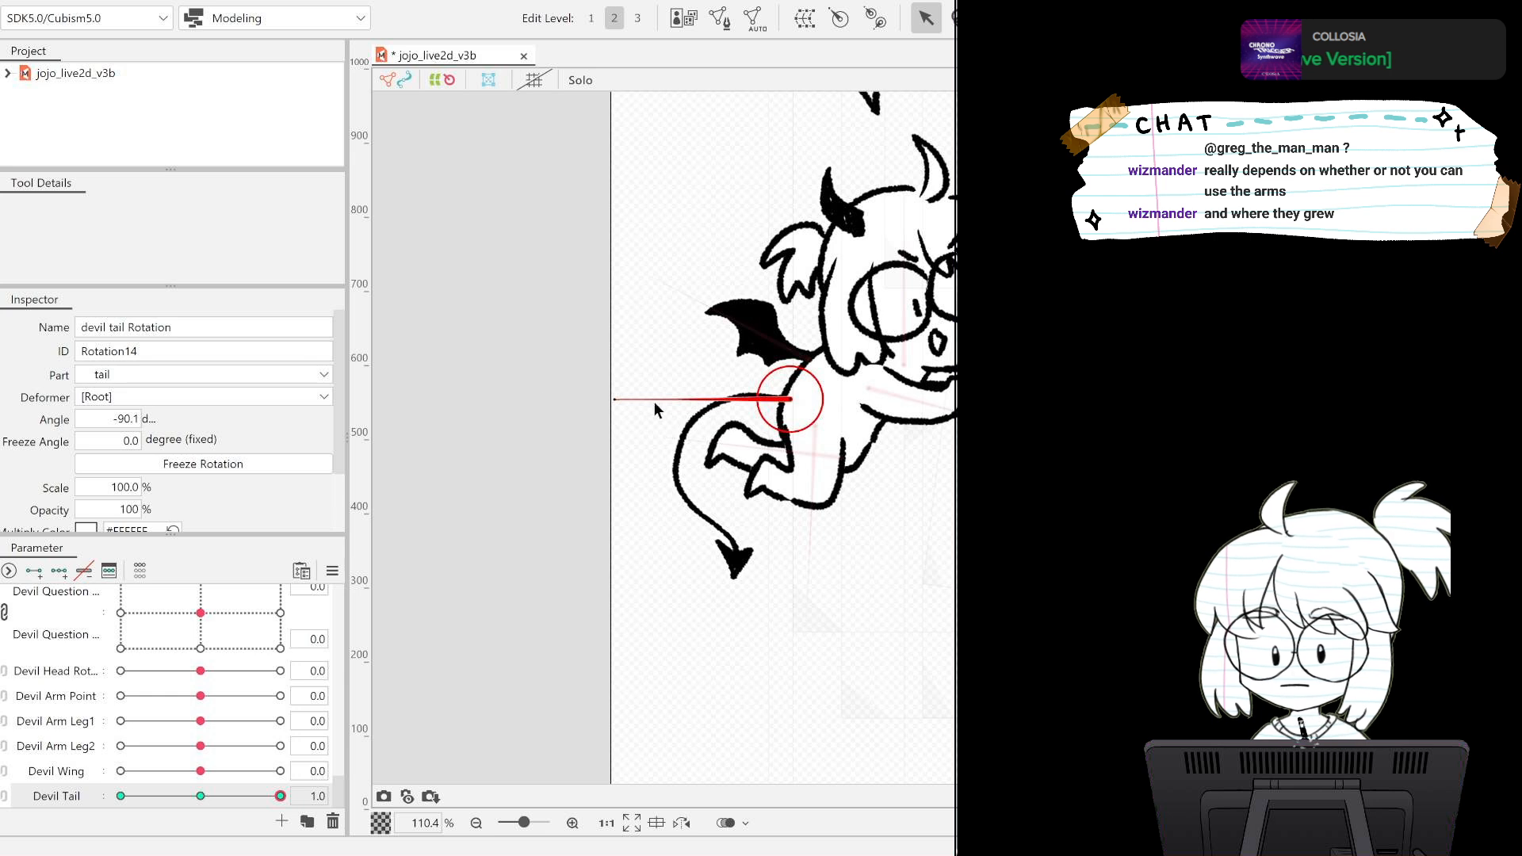
left_click_drag(625, 393, 648, 332)
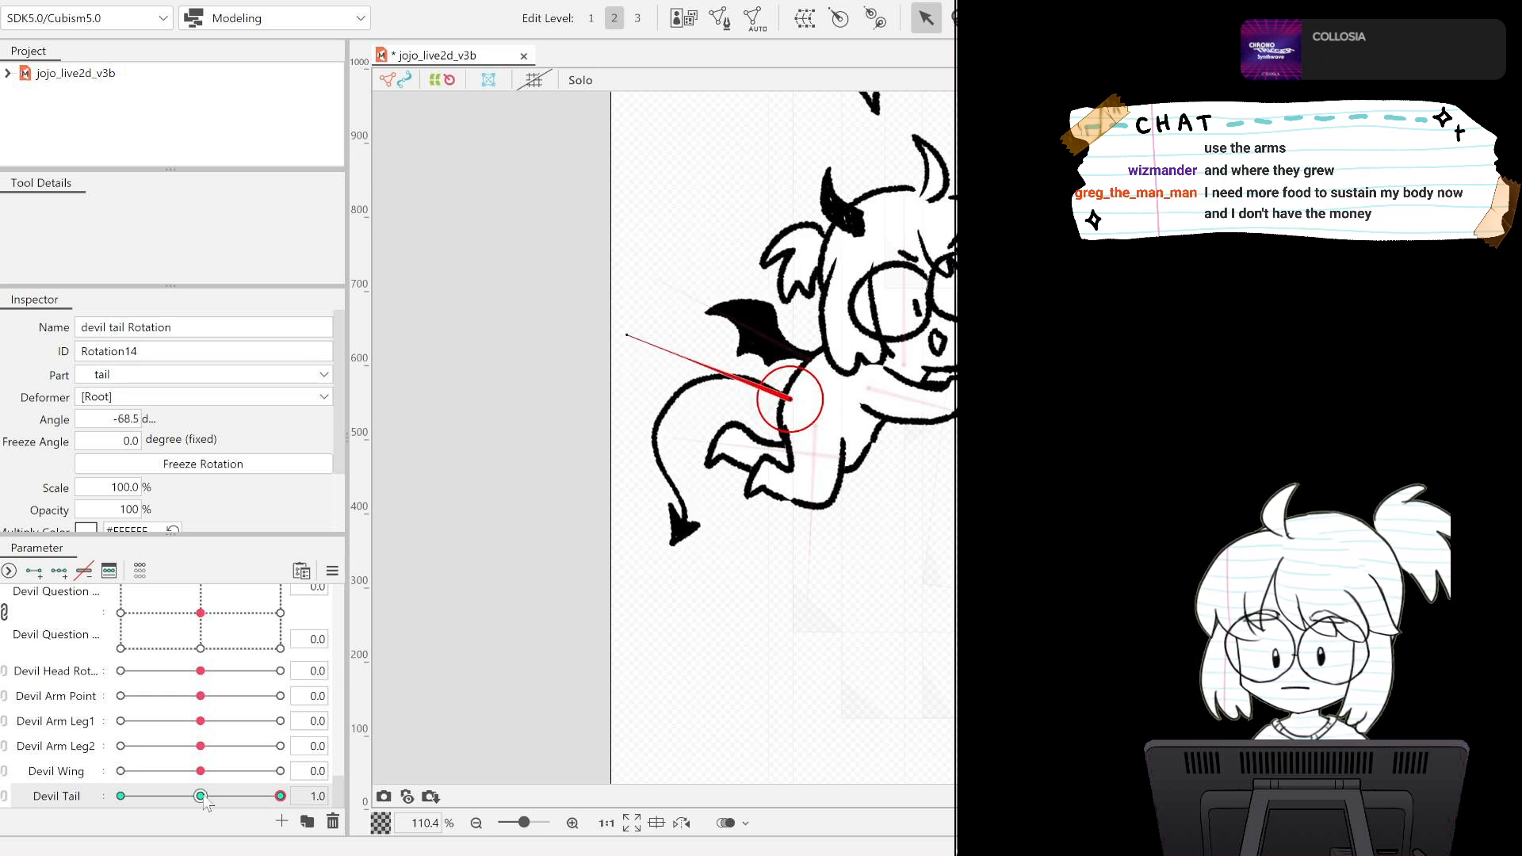
left_click_drag(280, 796, 102, 797)
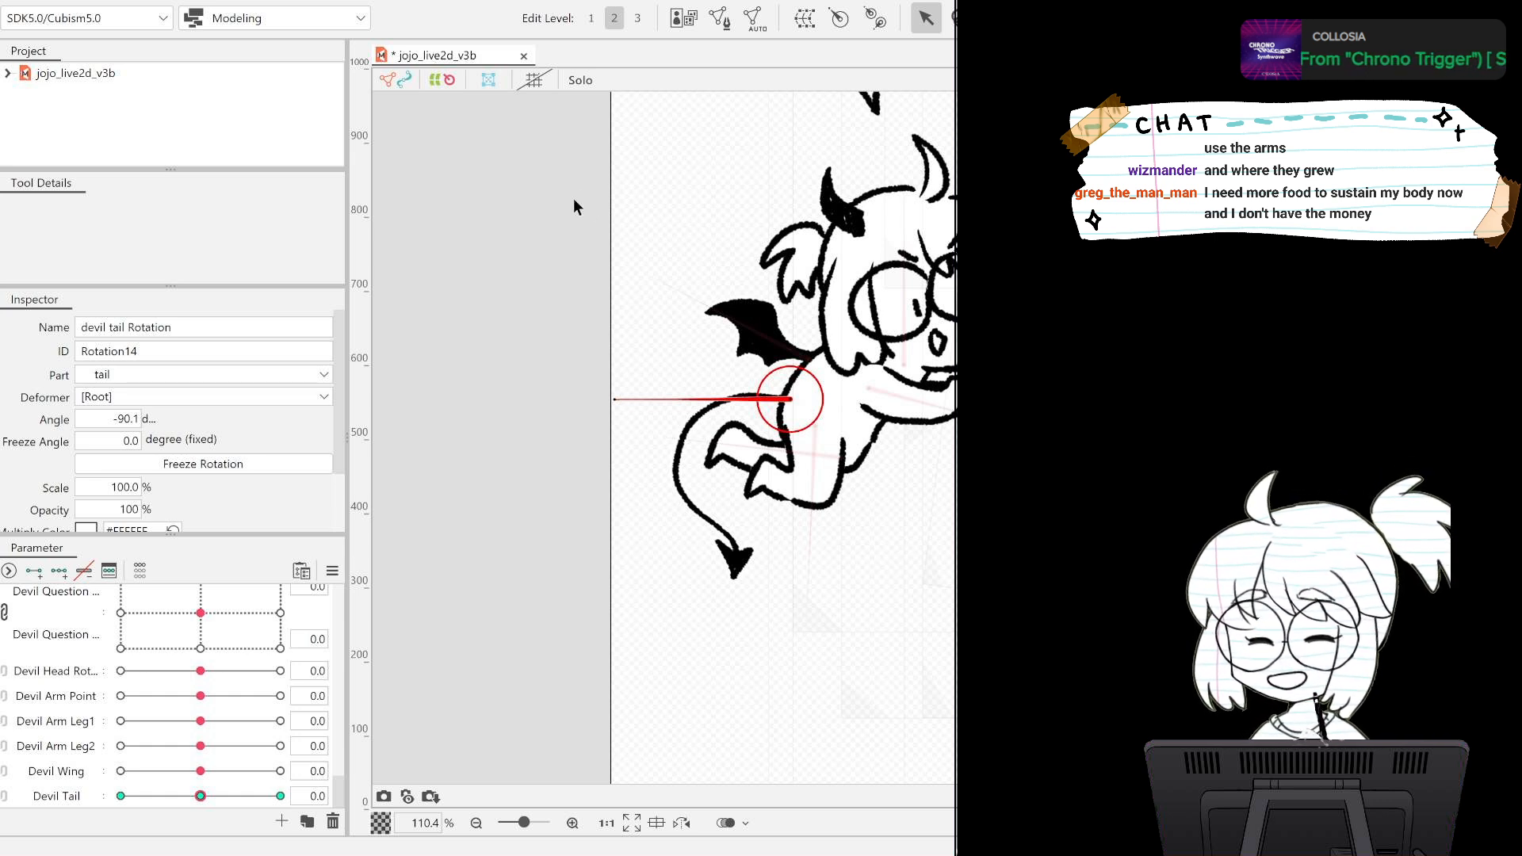
Copy the whole mesh of devil bubble fill from mesh editing without changing it.
left_click(872, 104)
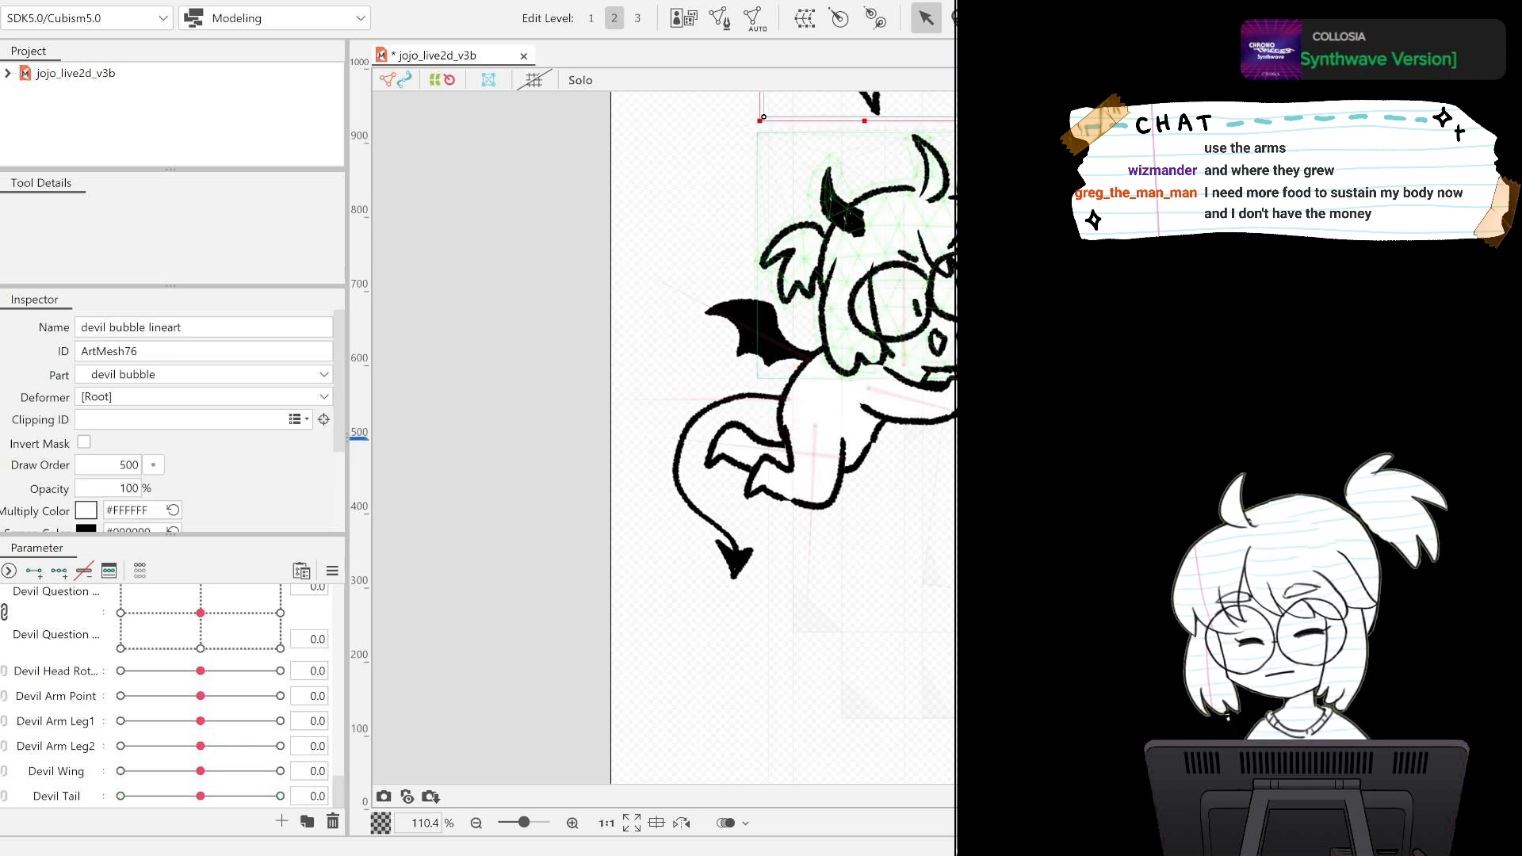
scroll(955, 334, "up", 2)
scroll(955, 334, "down", 3)
left_click_drag(1007, 246, 859, 555)
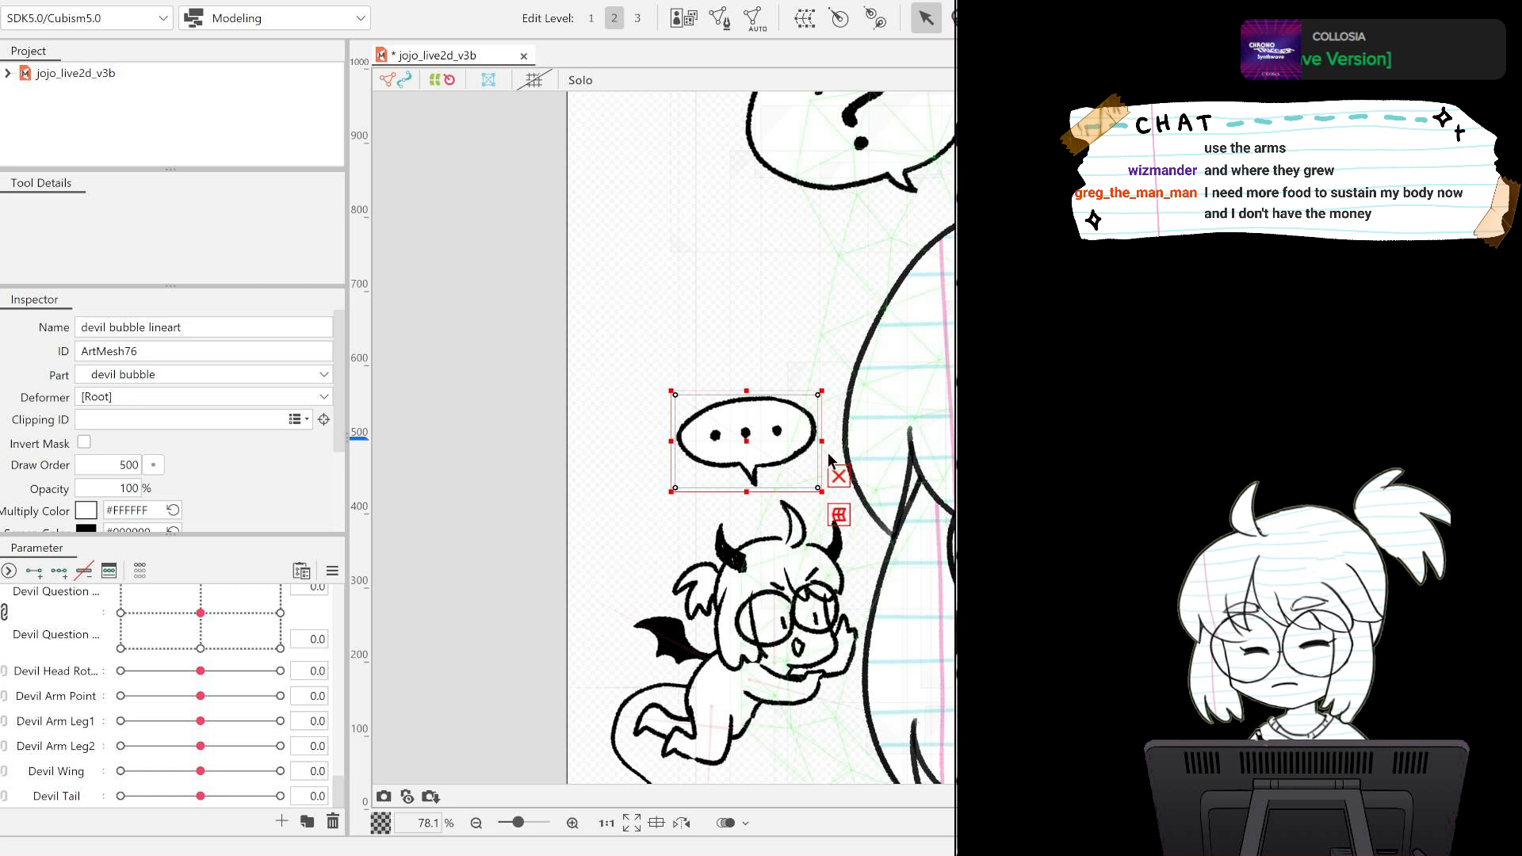
scroll(828, 452, "up", 2)
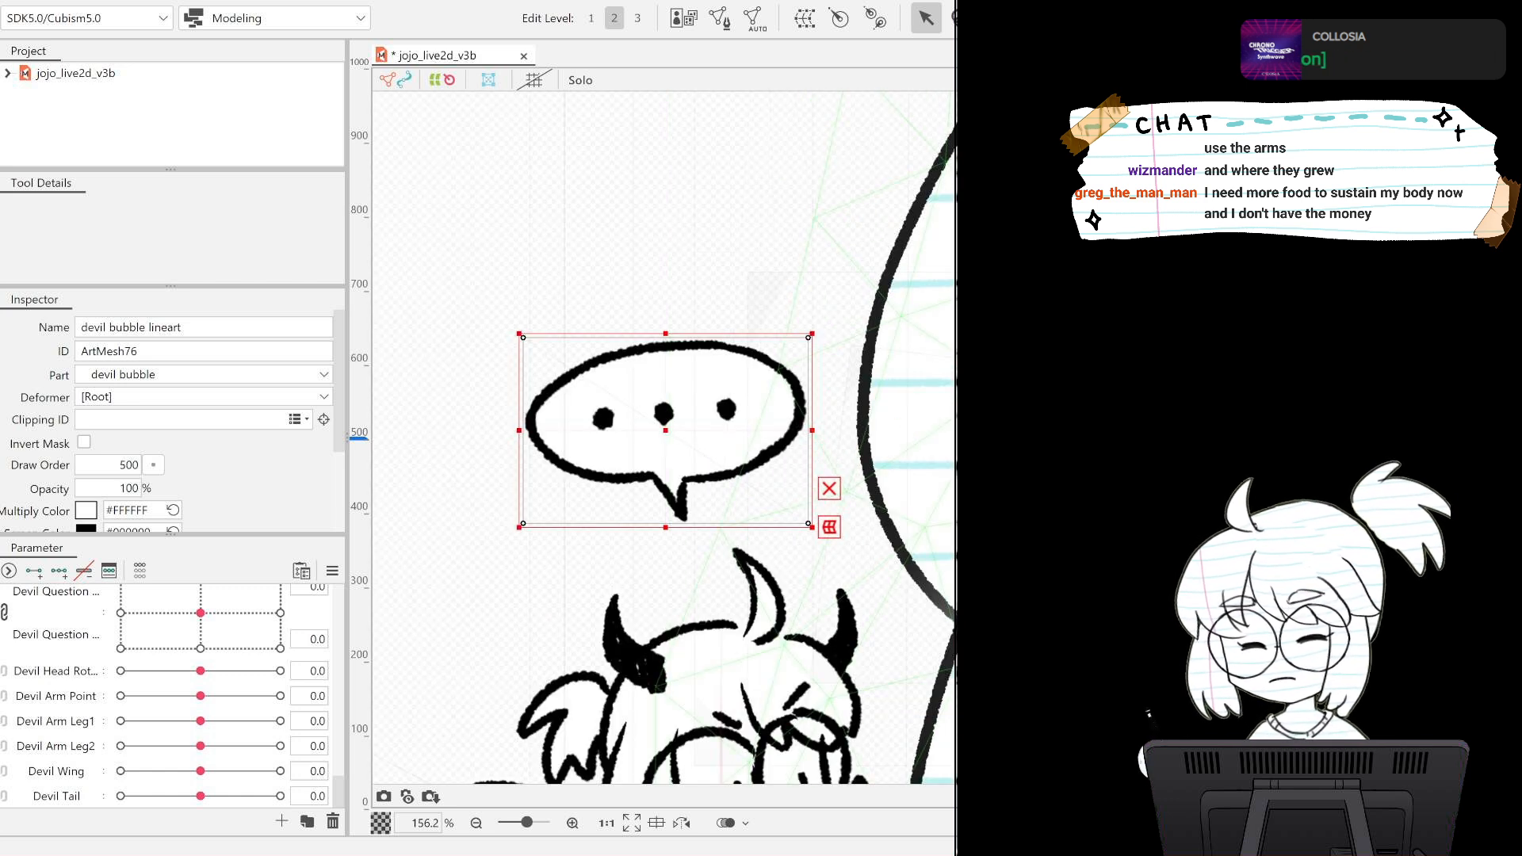
left_click(665, 438)
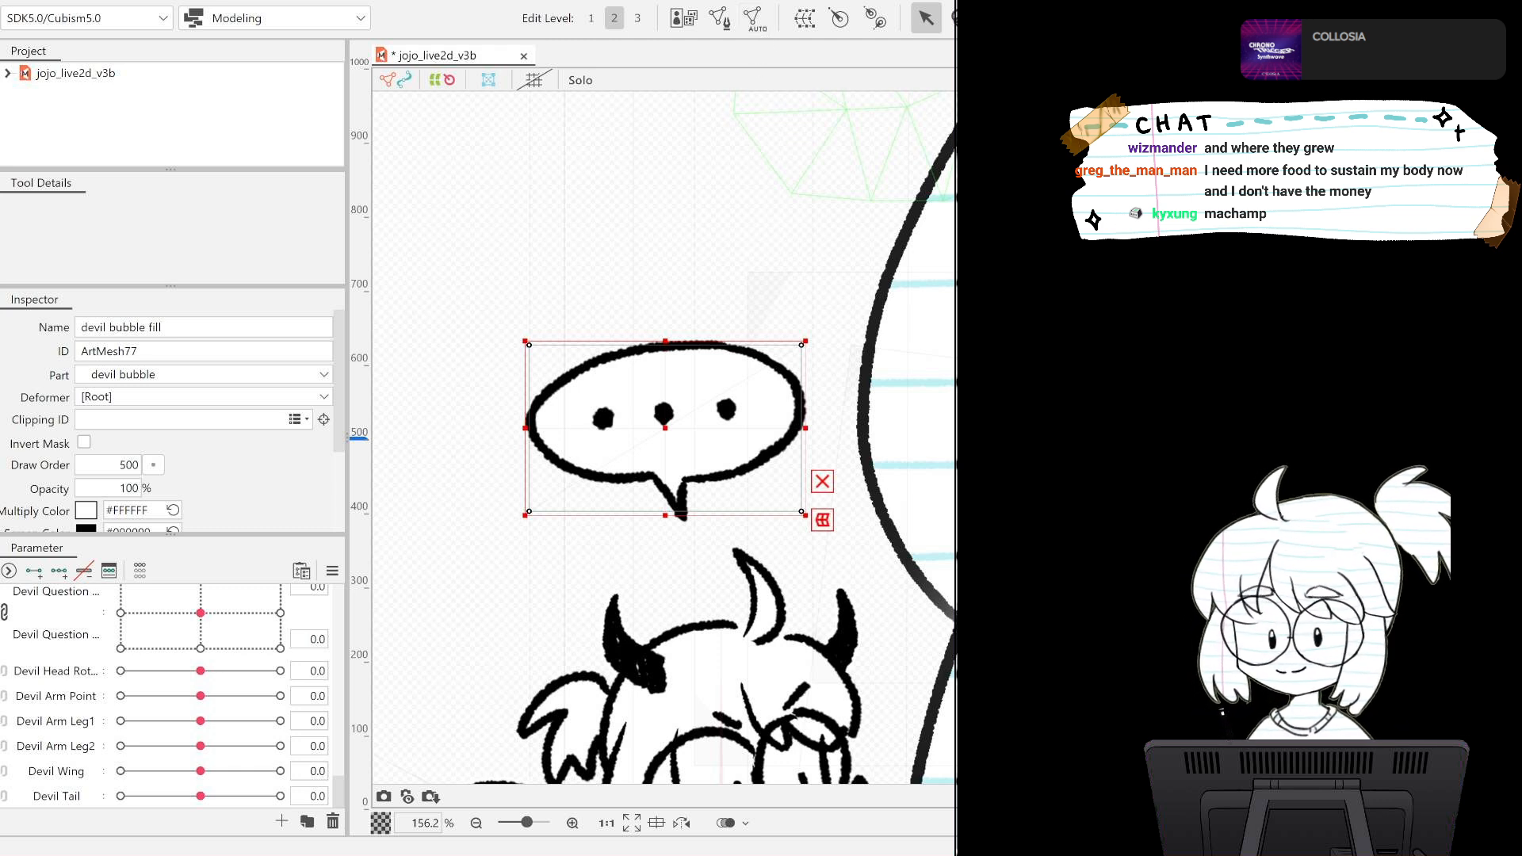
left_click(718, 17)
mouse_move(549, 259)
left_mouse_down()
mouse_move(410, 481)
mouse_move(740, 249)
mouse_move(679, 297)
left_mouse_up()
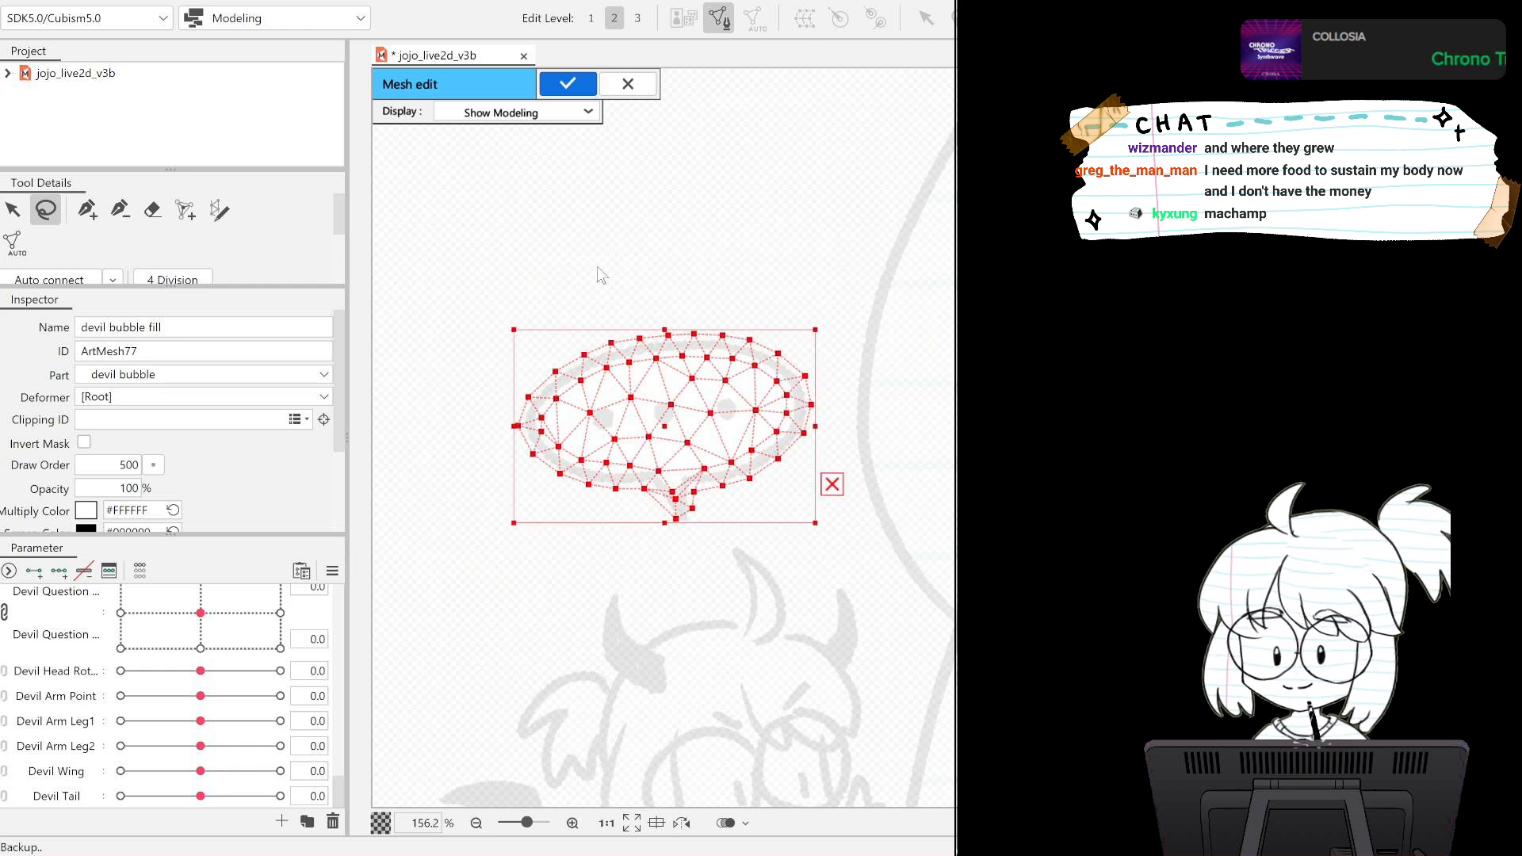
left_click(628, 83)
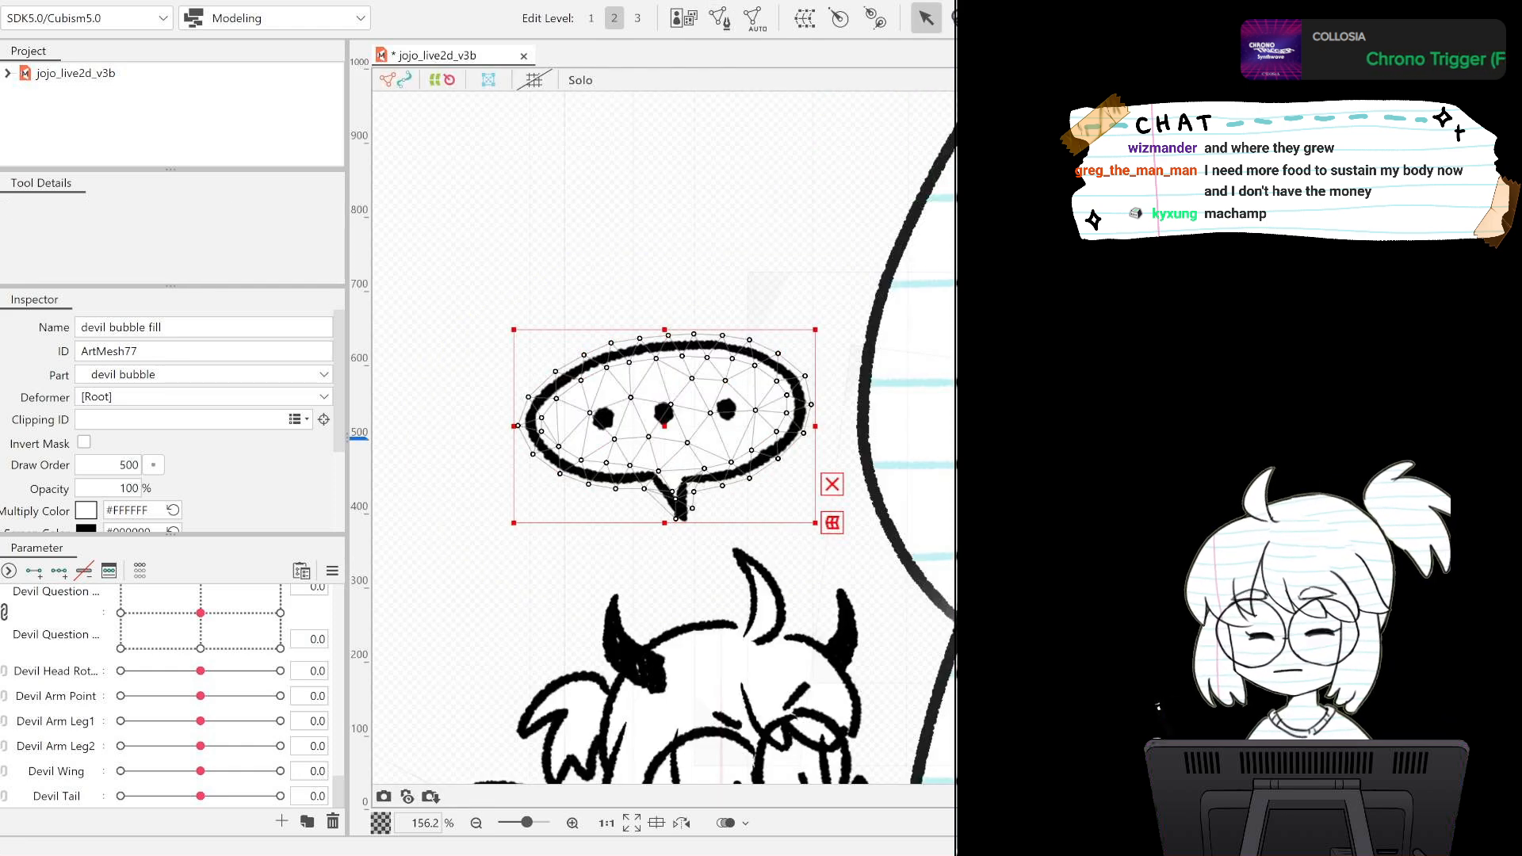
Paste the copied fill mesh into the devil bubble lineart's mesh and apply it.
left_click(665, 430)
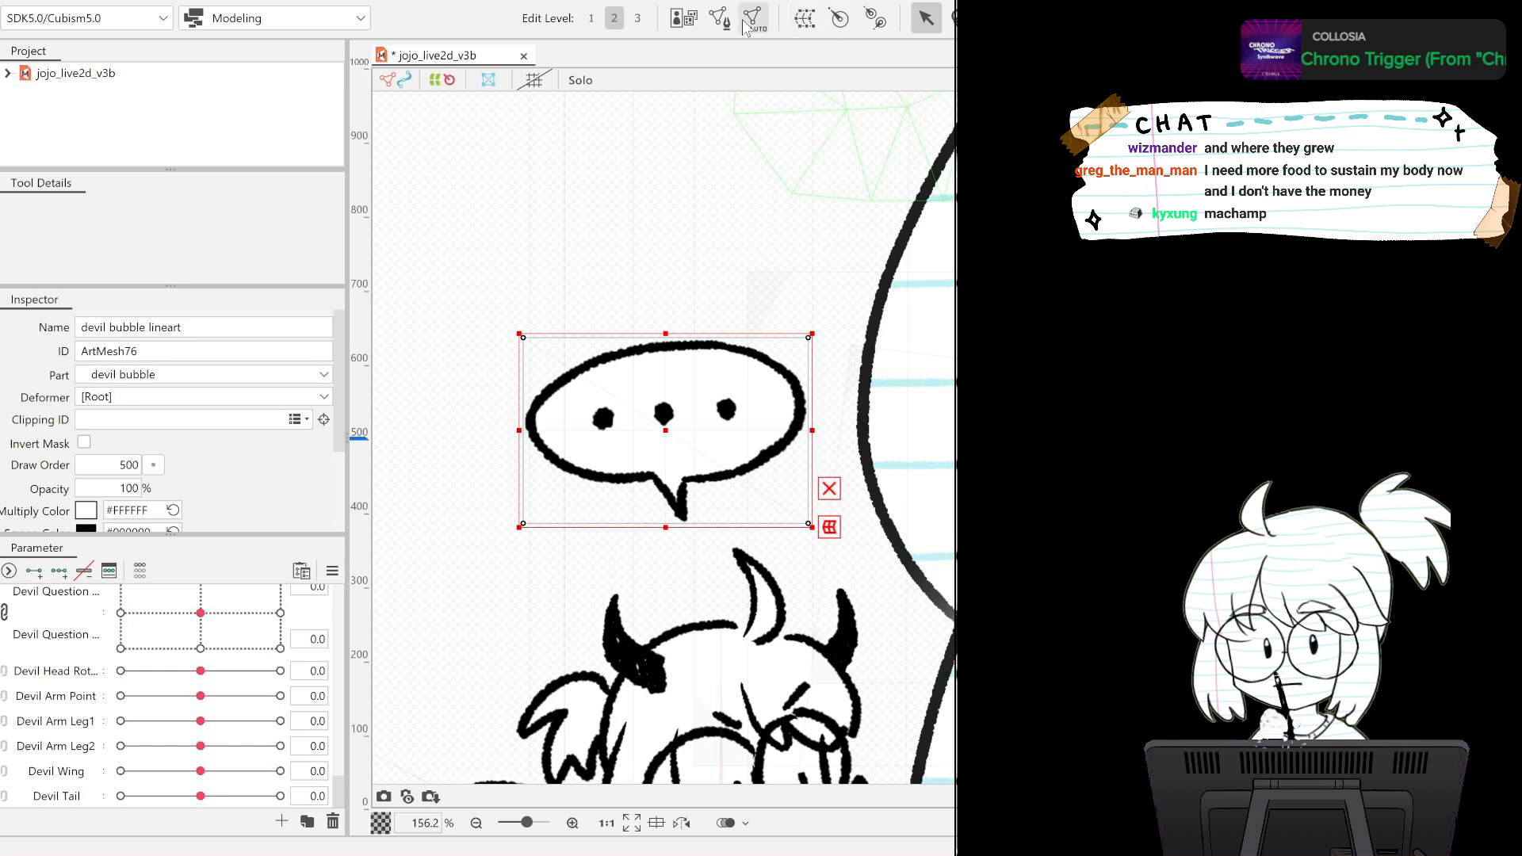
left_click(719, 19)
key("ctrl+a")
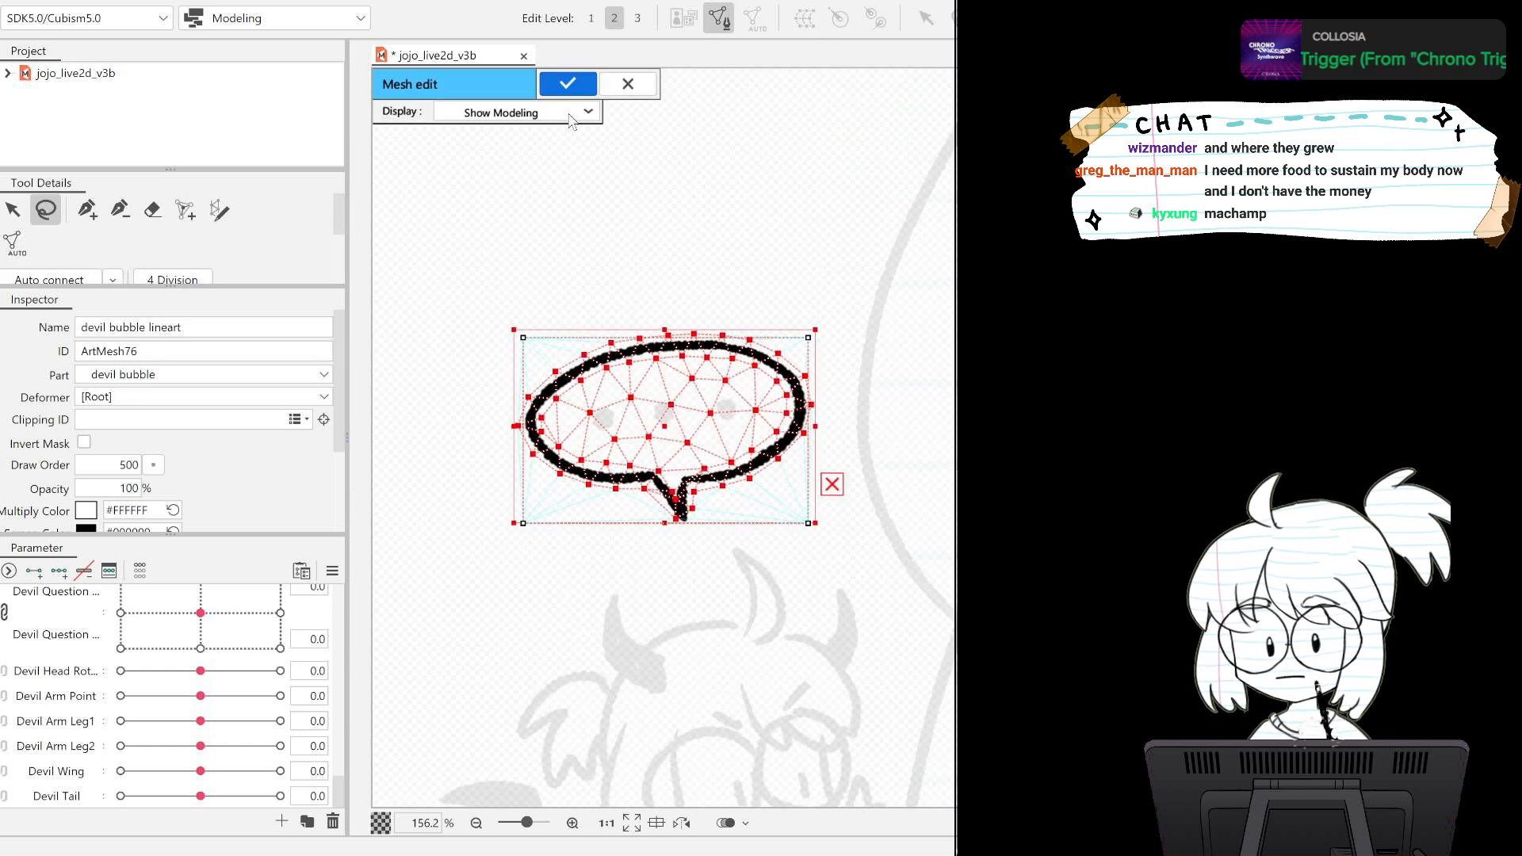
left_click(567, 83)
Generate automatic meshes for dot3, dot2 and dot1 inside the devil's speech bubble.
left_click(726, 409)
left_click(663, 413)
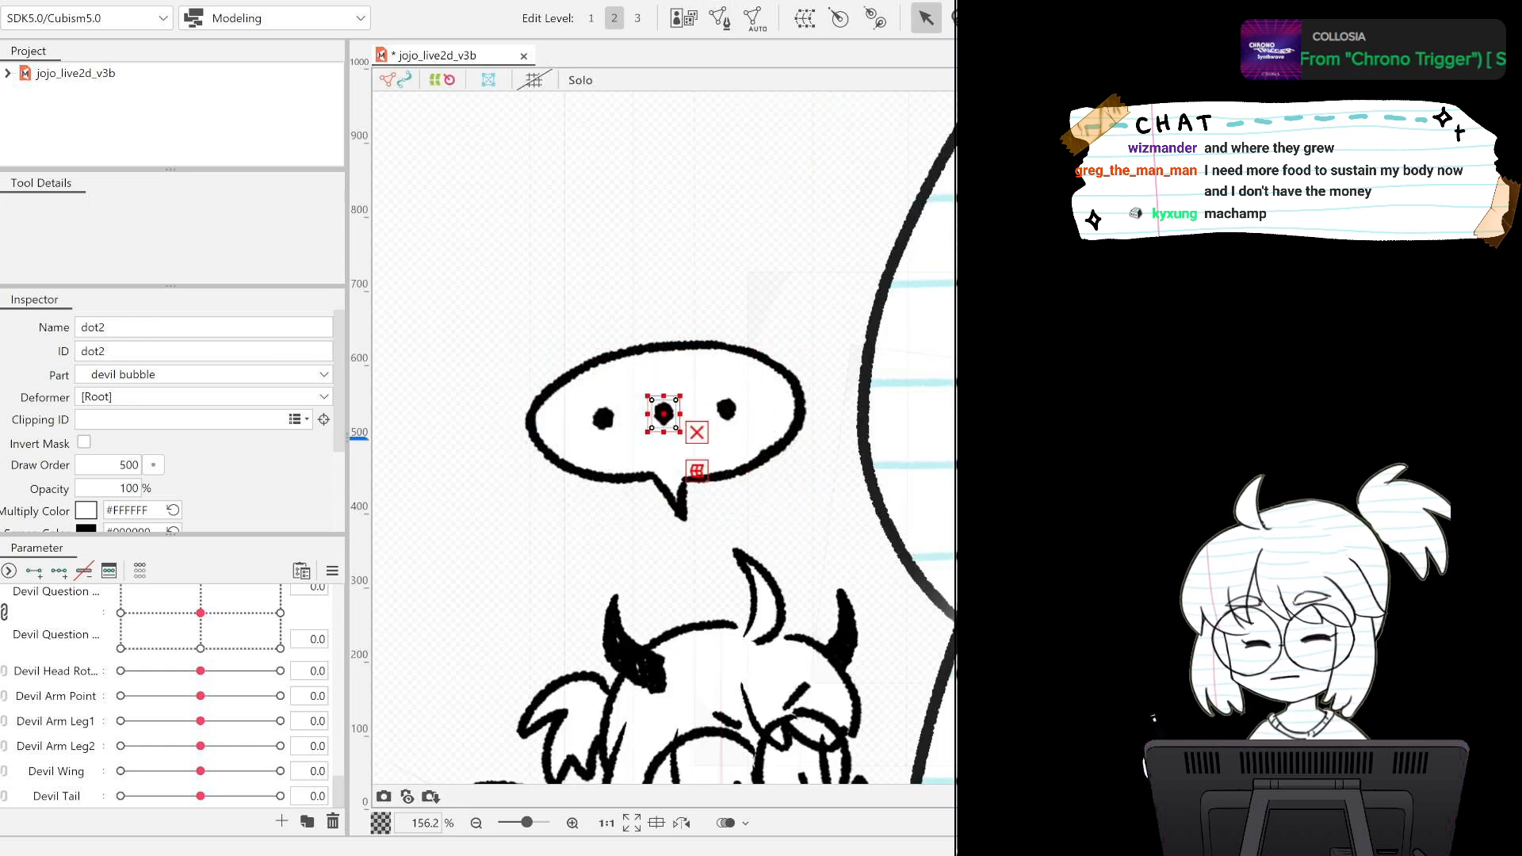
left_click(726, 409)
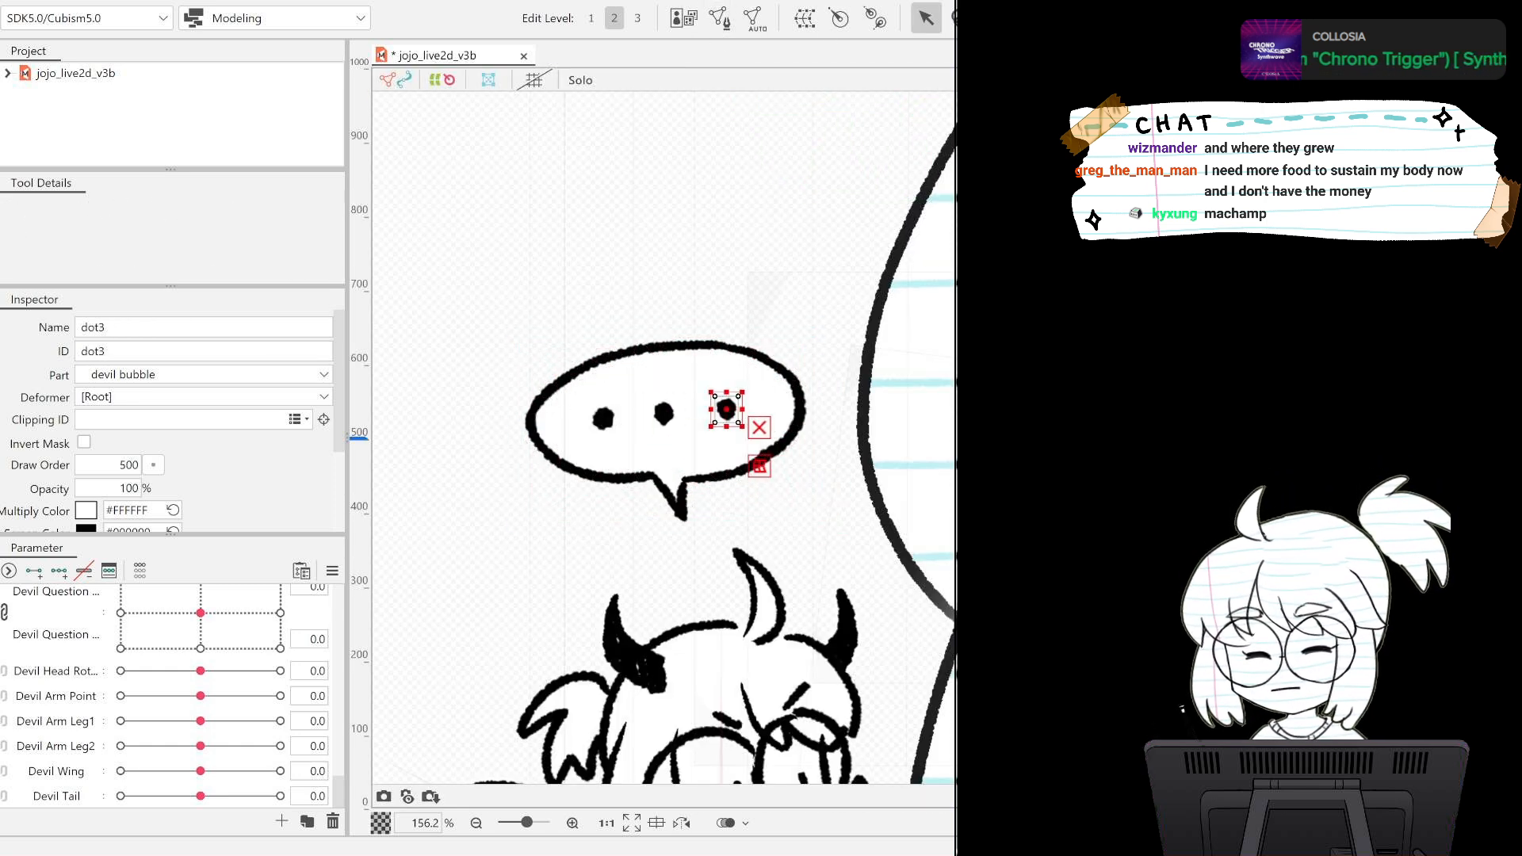
left_click(756, 29)
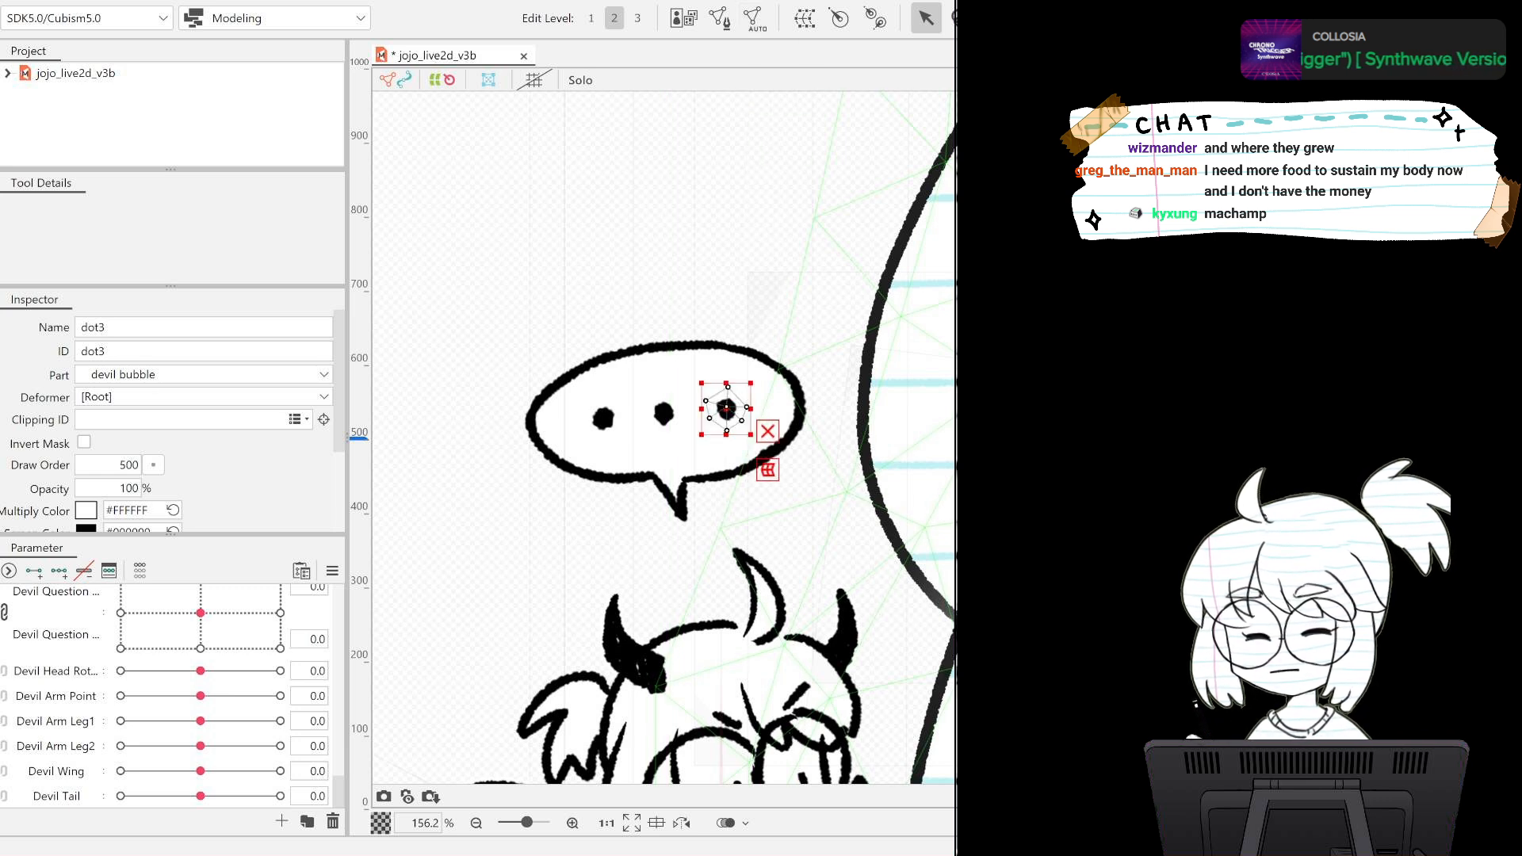
left_click(664, 412)
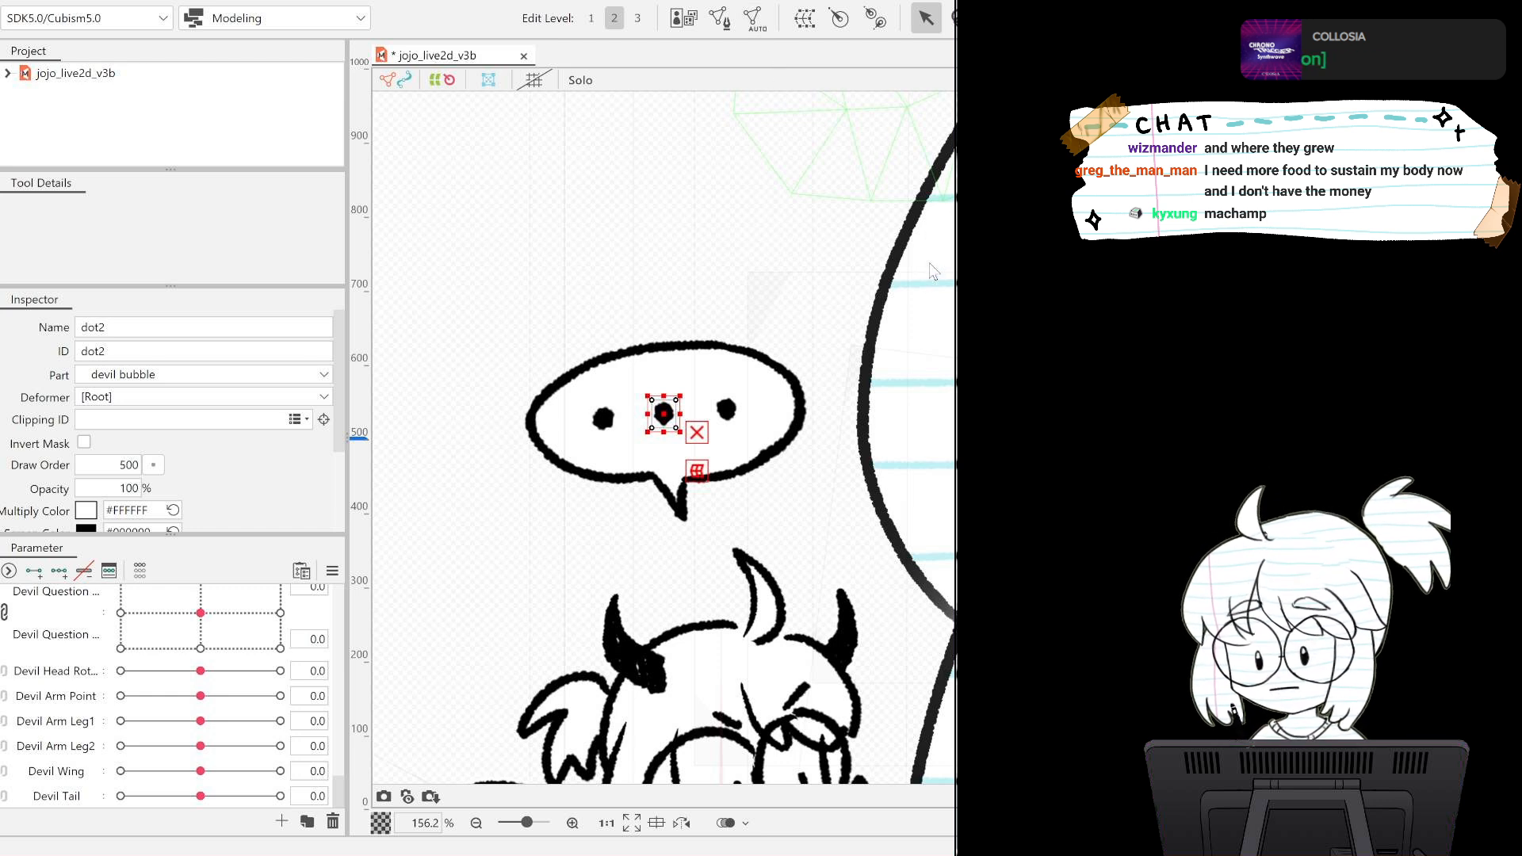
left_click(926, 288)
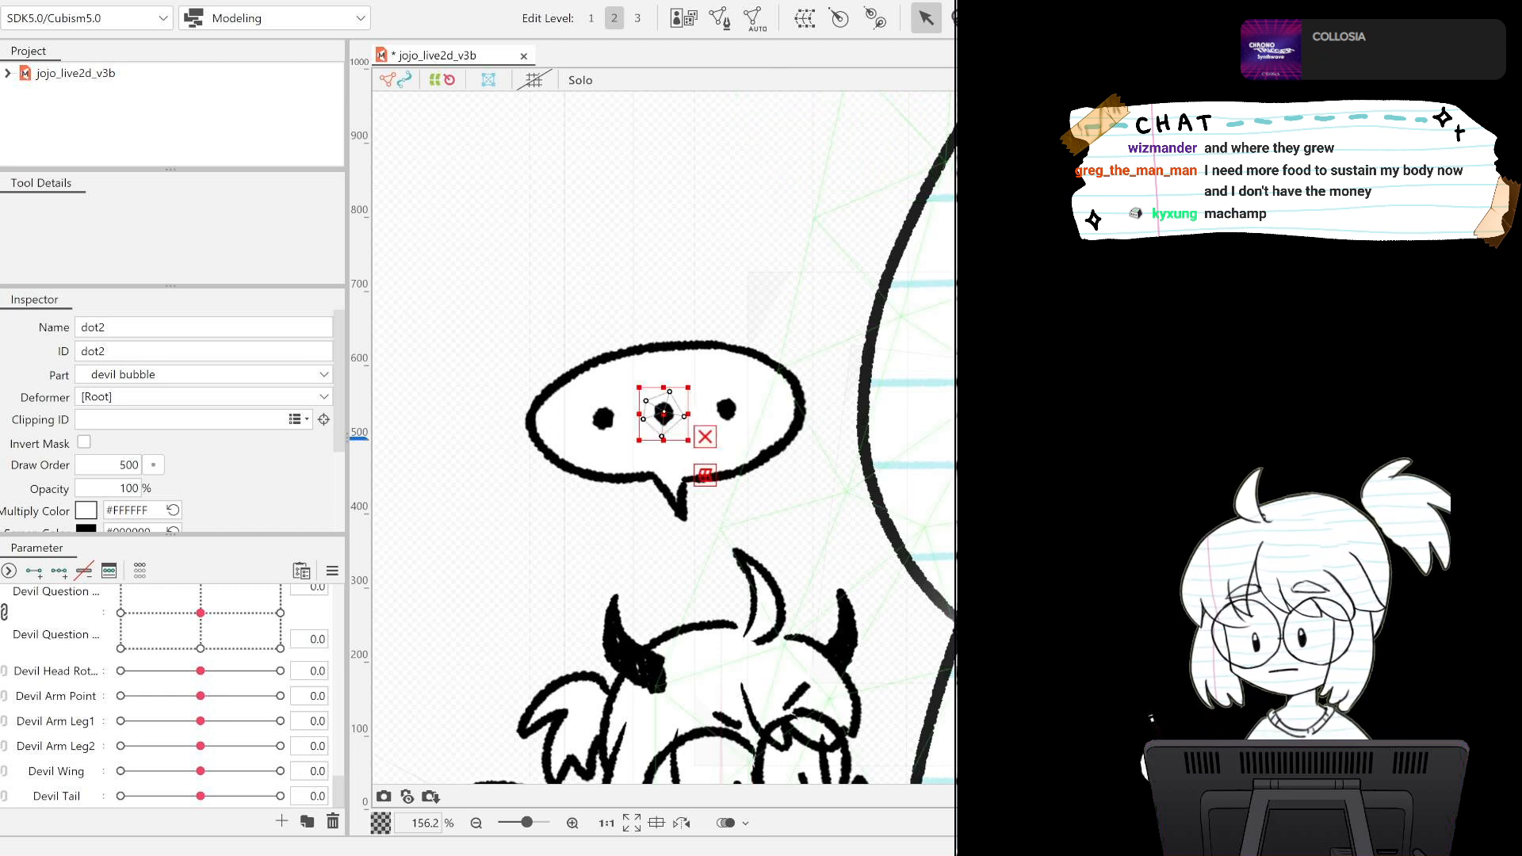
left_click(603, 417)
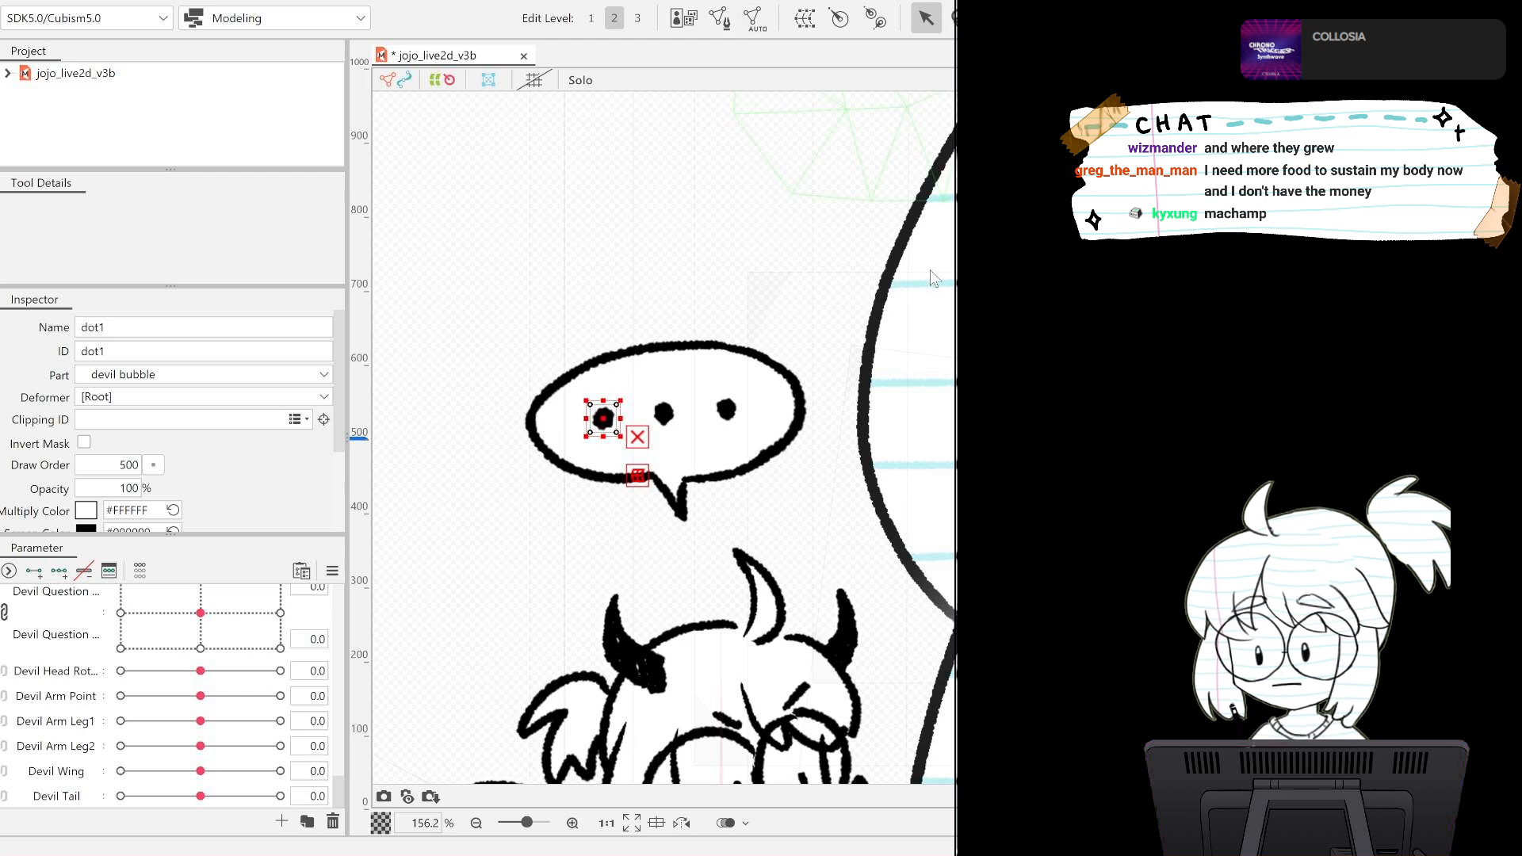
left_click(931, 290)
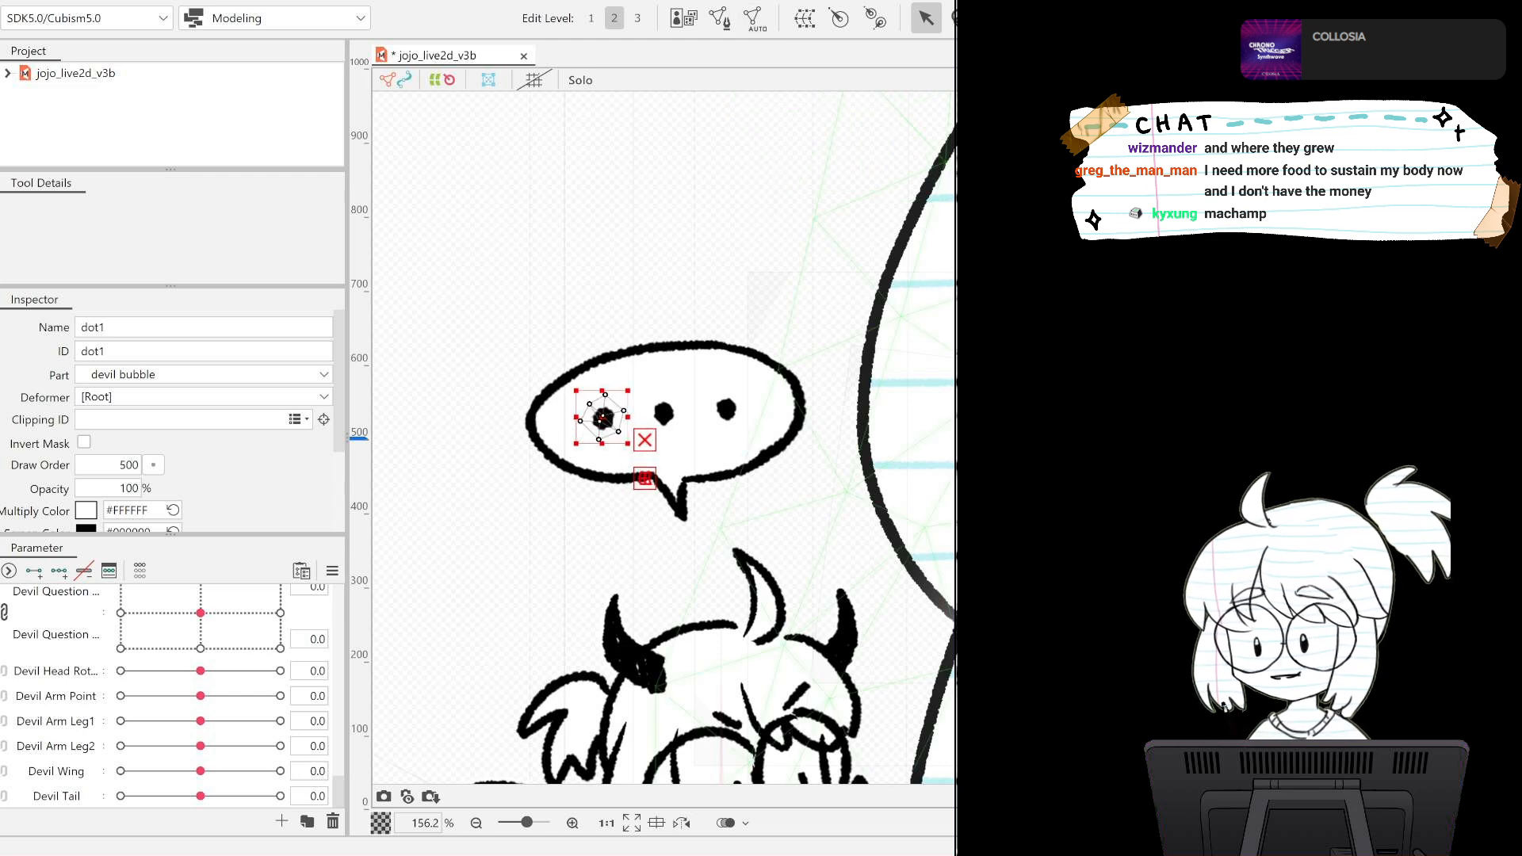
Select the devil bubble's lineart, fill and three dots and create one warp deformer around them.
key("space")
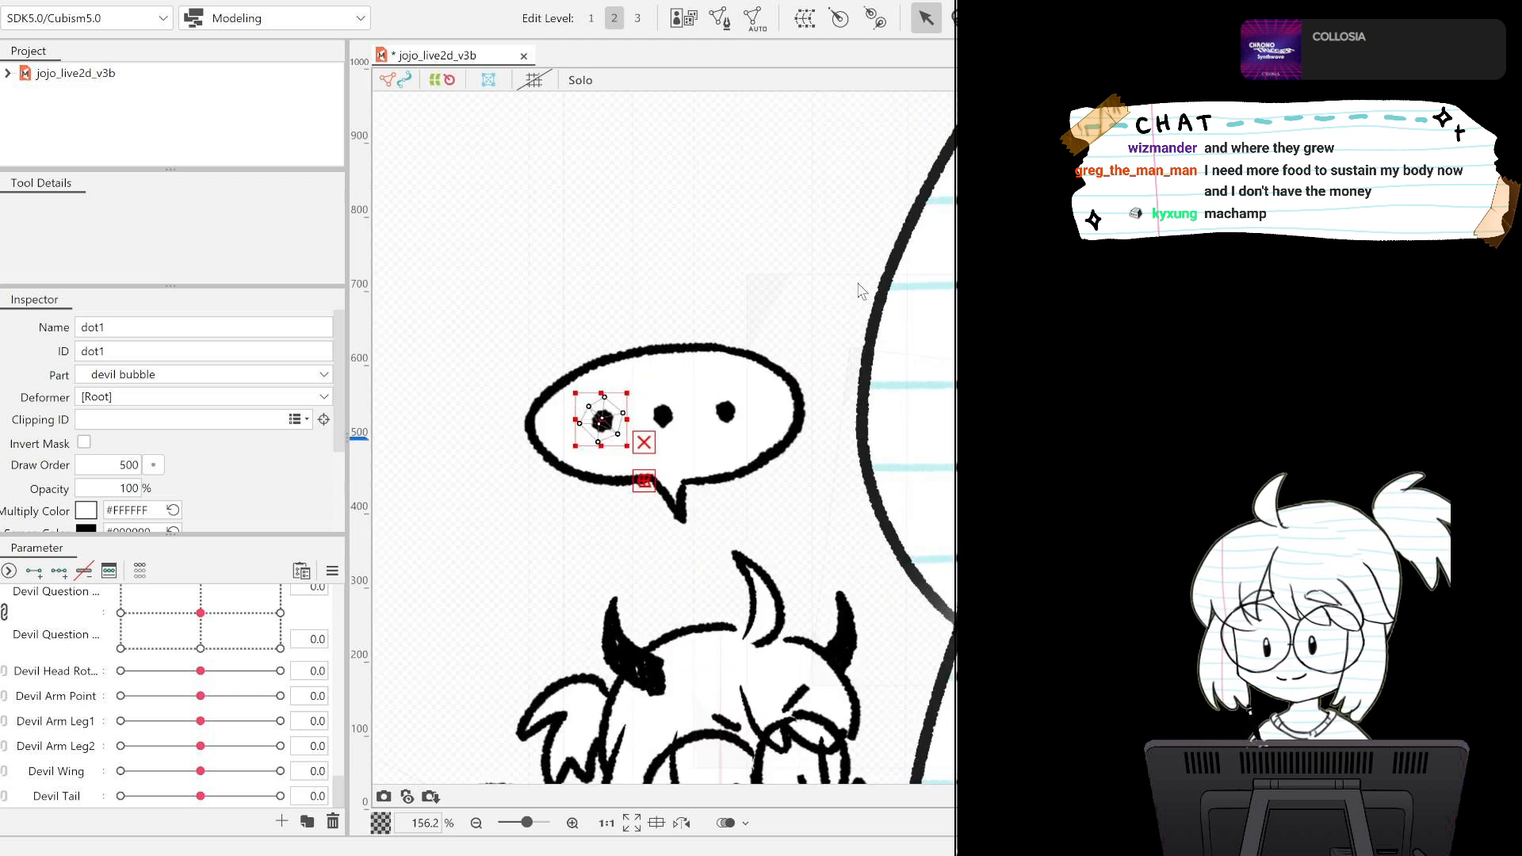
left_click(663, 431)
left_click(663, 348, "shift")
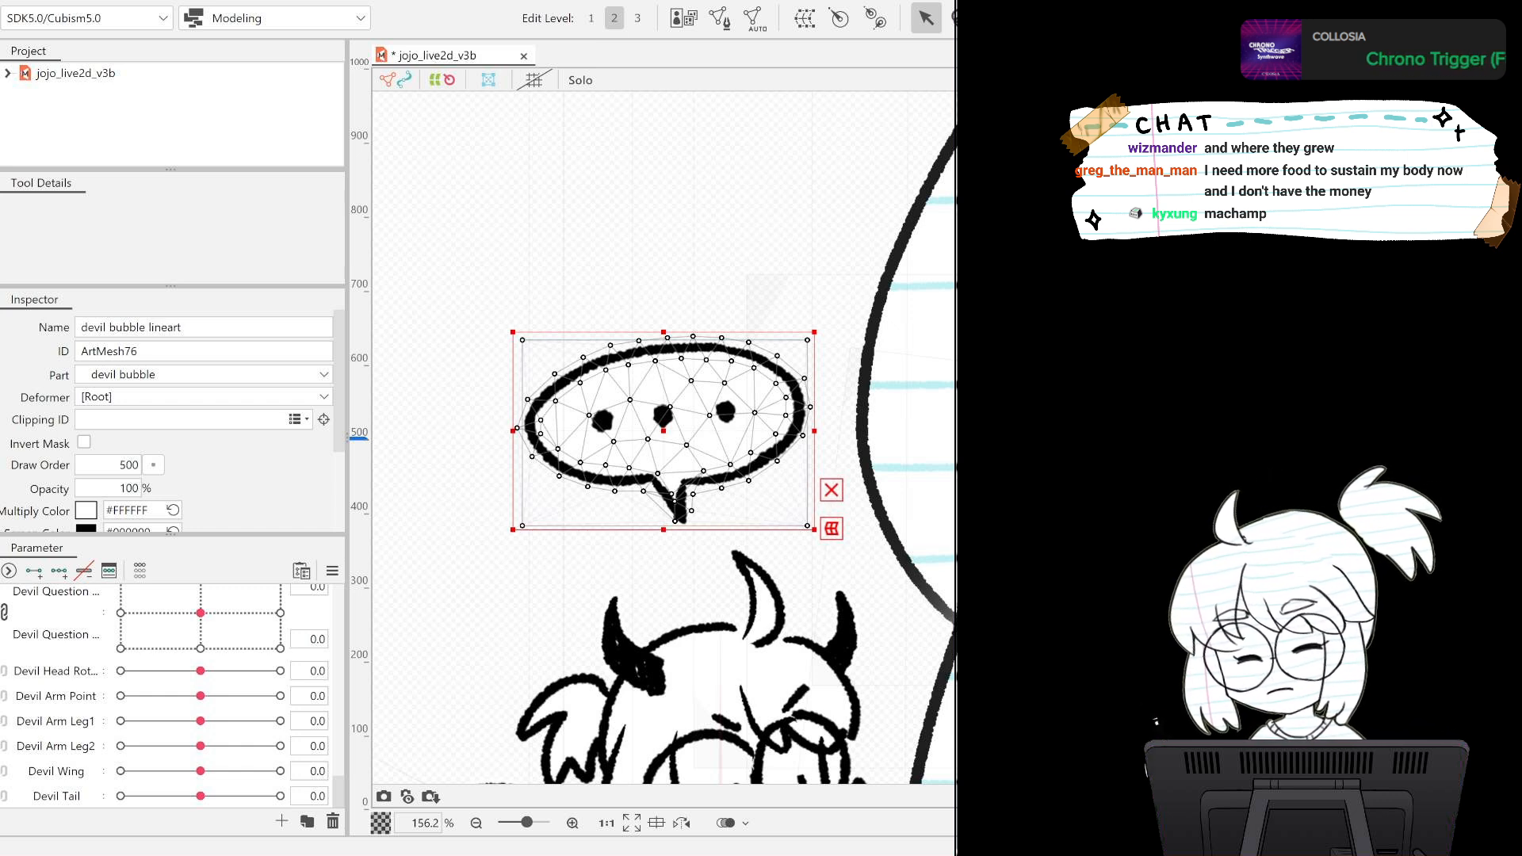
left_click(664, 416, "shift")
left_click(804, 18)
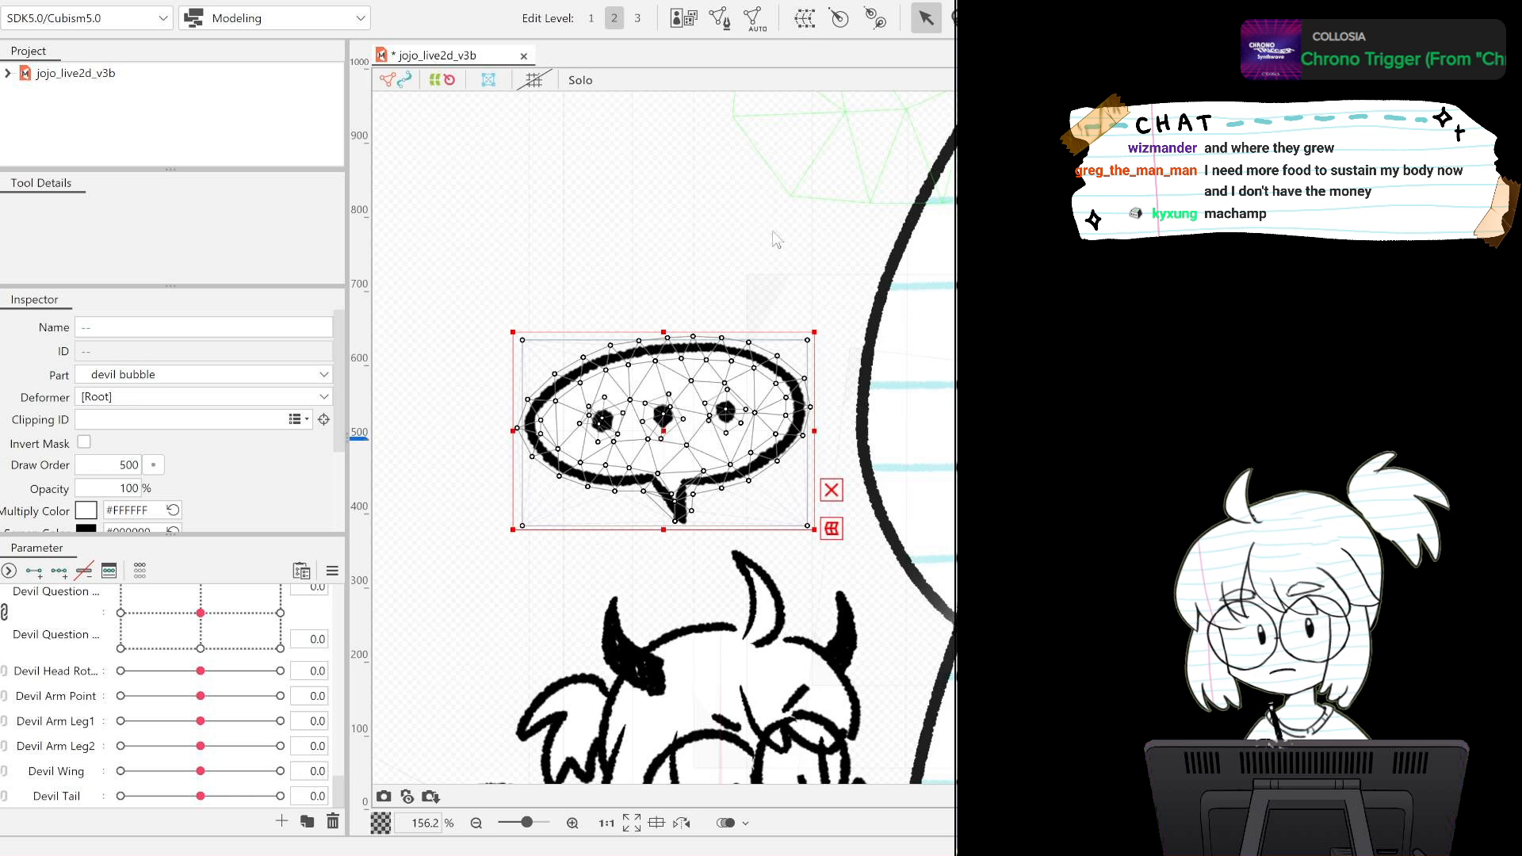
left_click(704, 605)
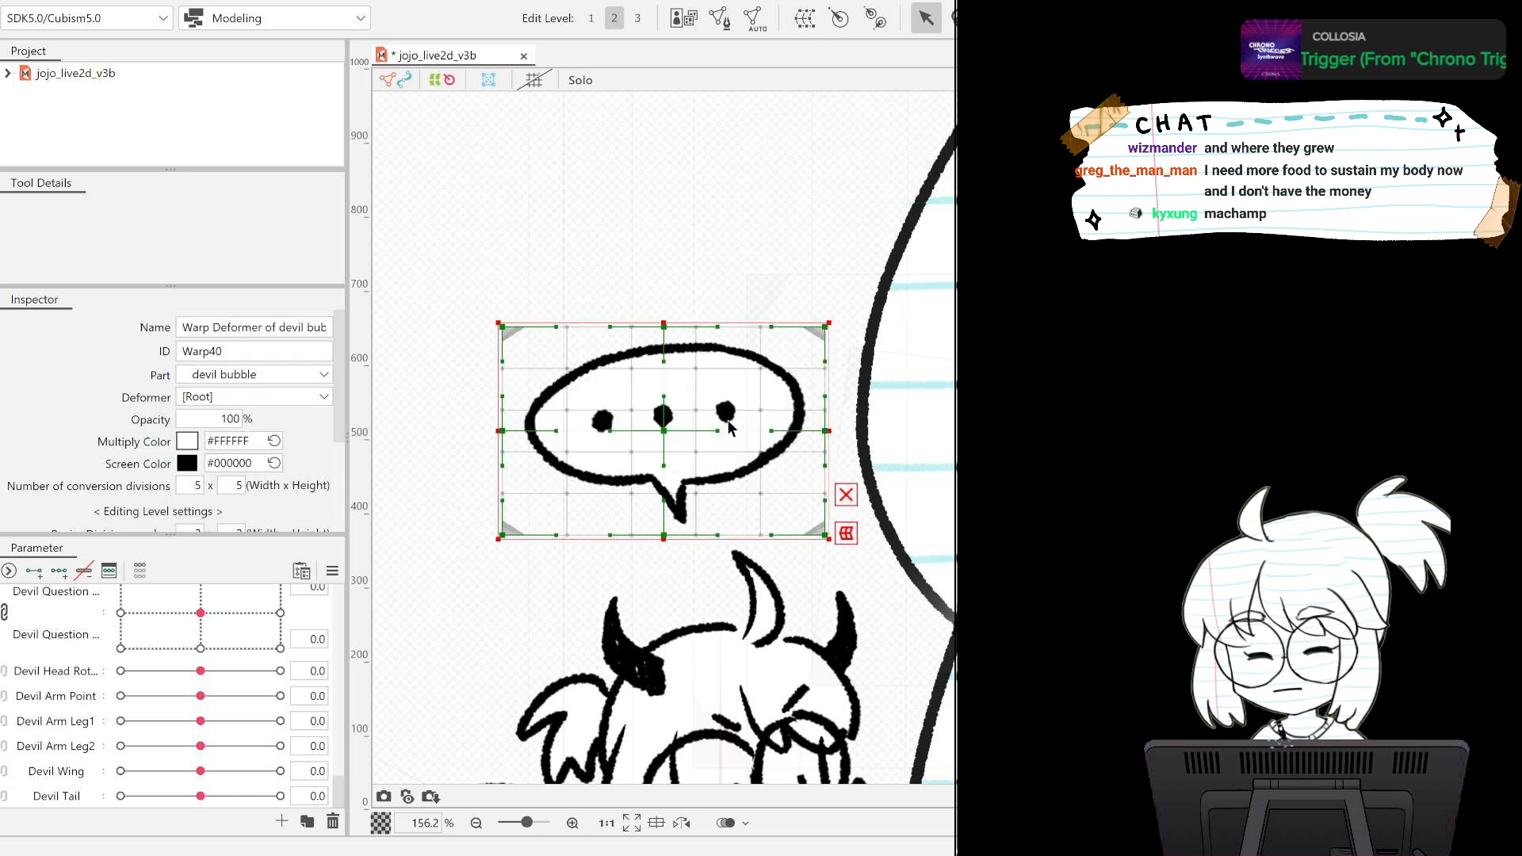
Enlarge the devil bubble's warp deformer on all sides to leave a wide margin around the bubble without scaling the artwork.
scroll(729, 429, "up", 2)
scroll(730, 429, "down", 6)
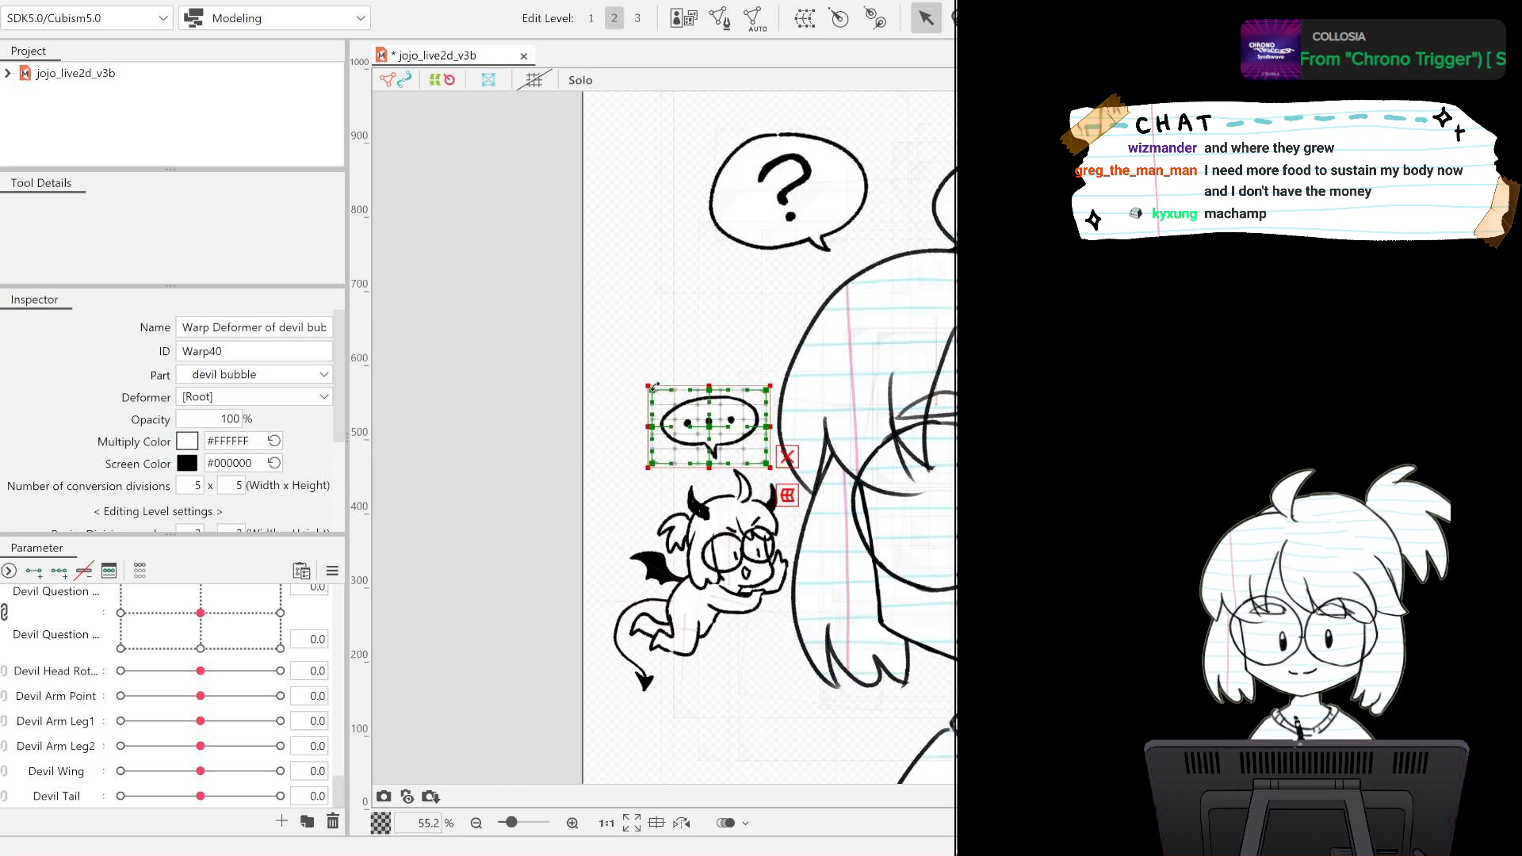
left_click_drag(649, 387, 631, 365)
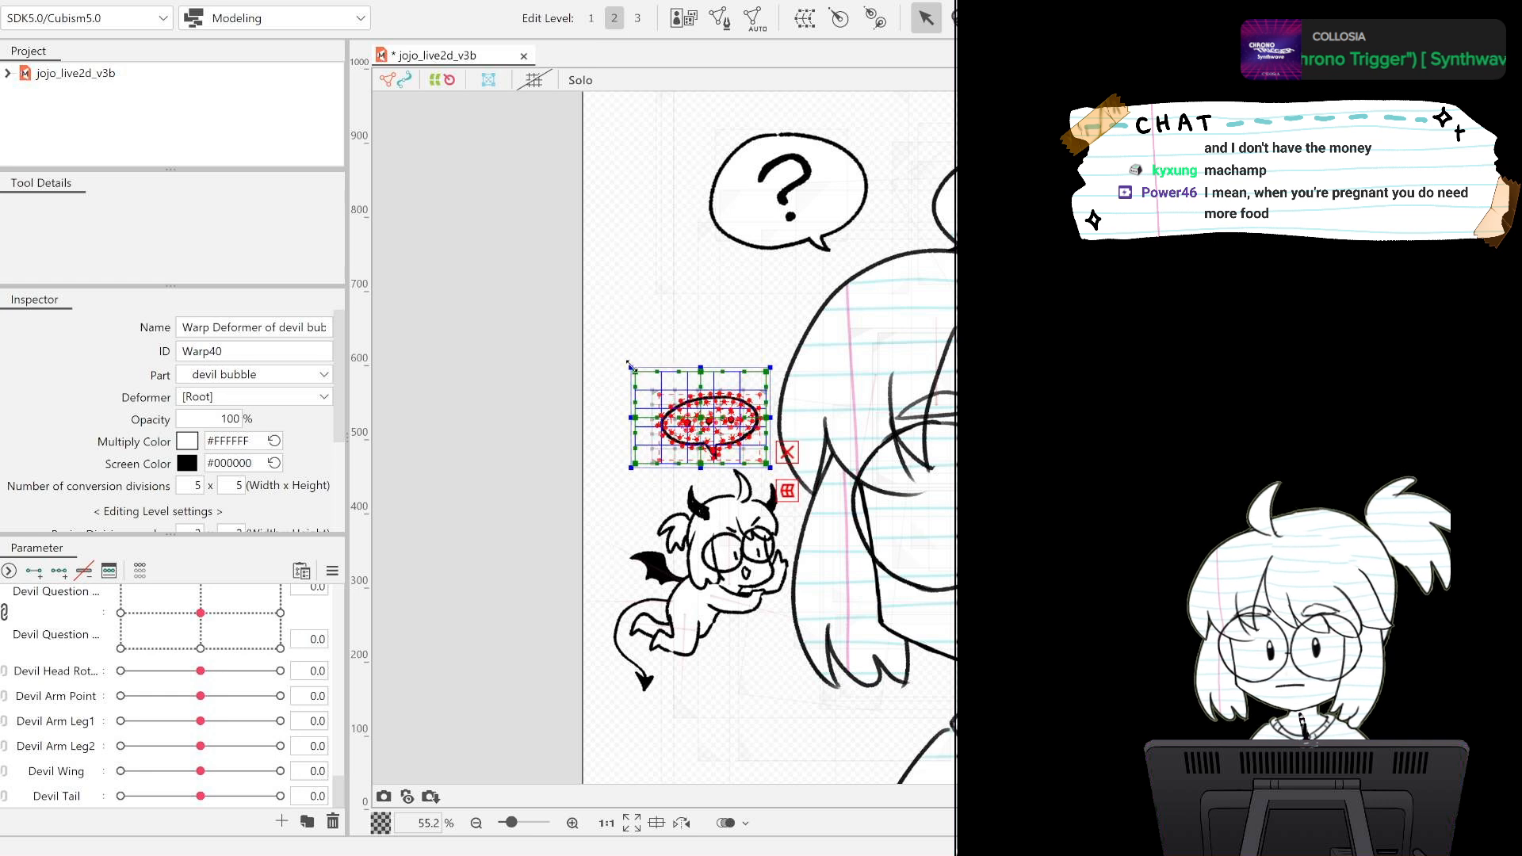
left_click_drag(768, 467, 795, 481)
left_click_drag(796, 367, 794, 359)
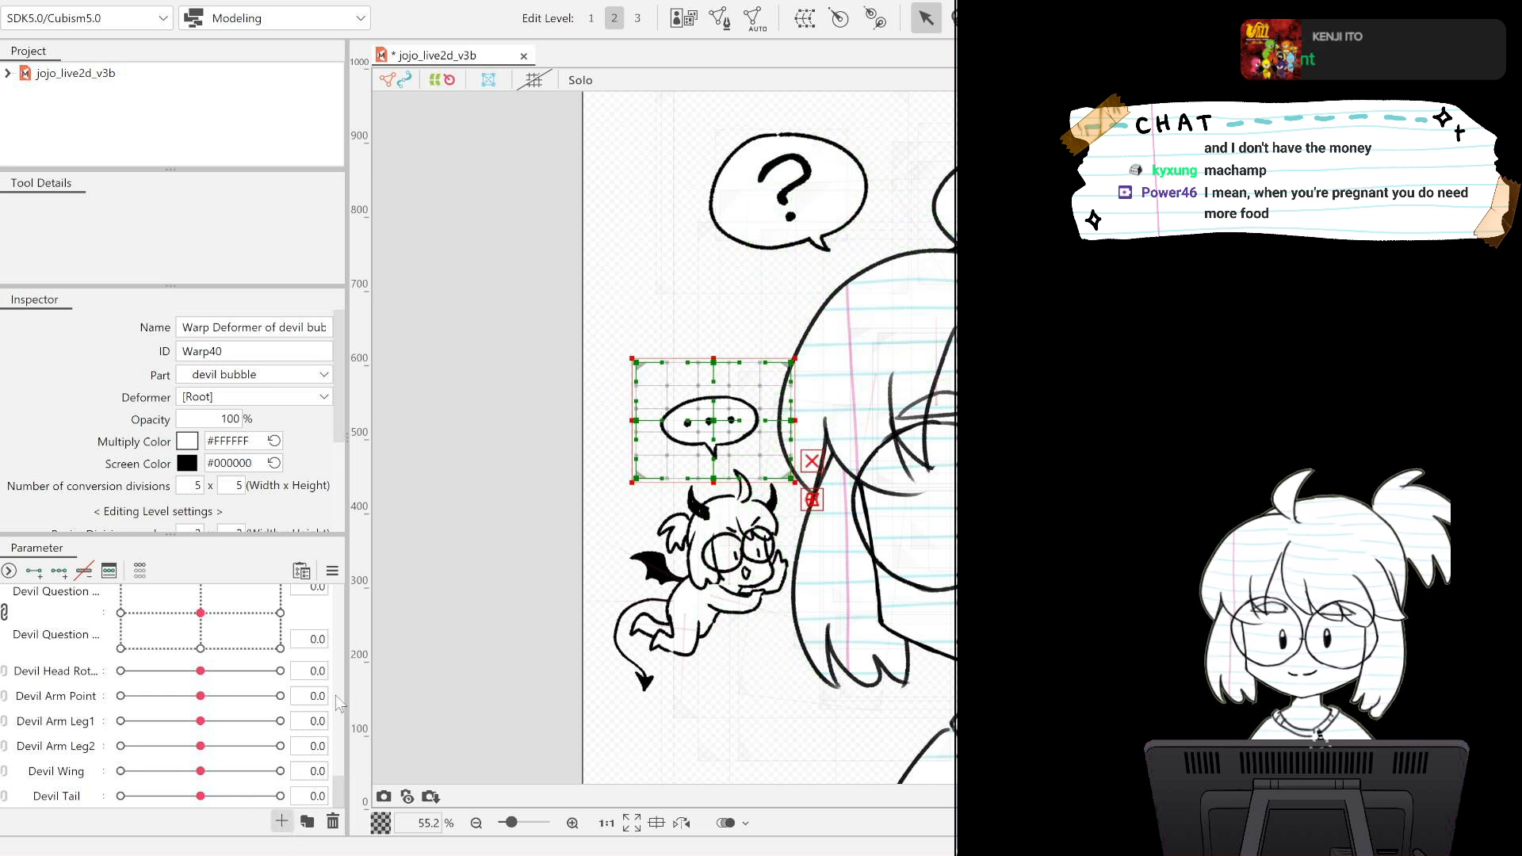
Create the parameters Devil Bubble X and Devil Bubble Y and add three keys to Devil Bubble X.
left_click(792, 306)
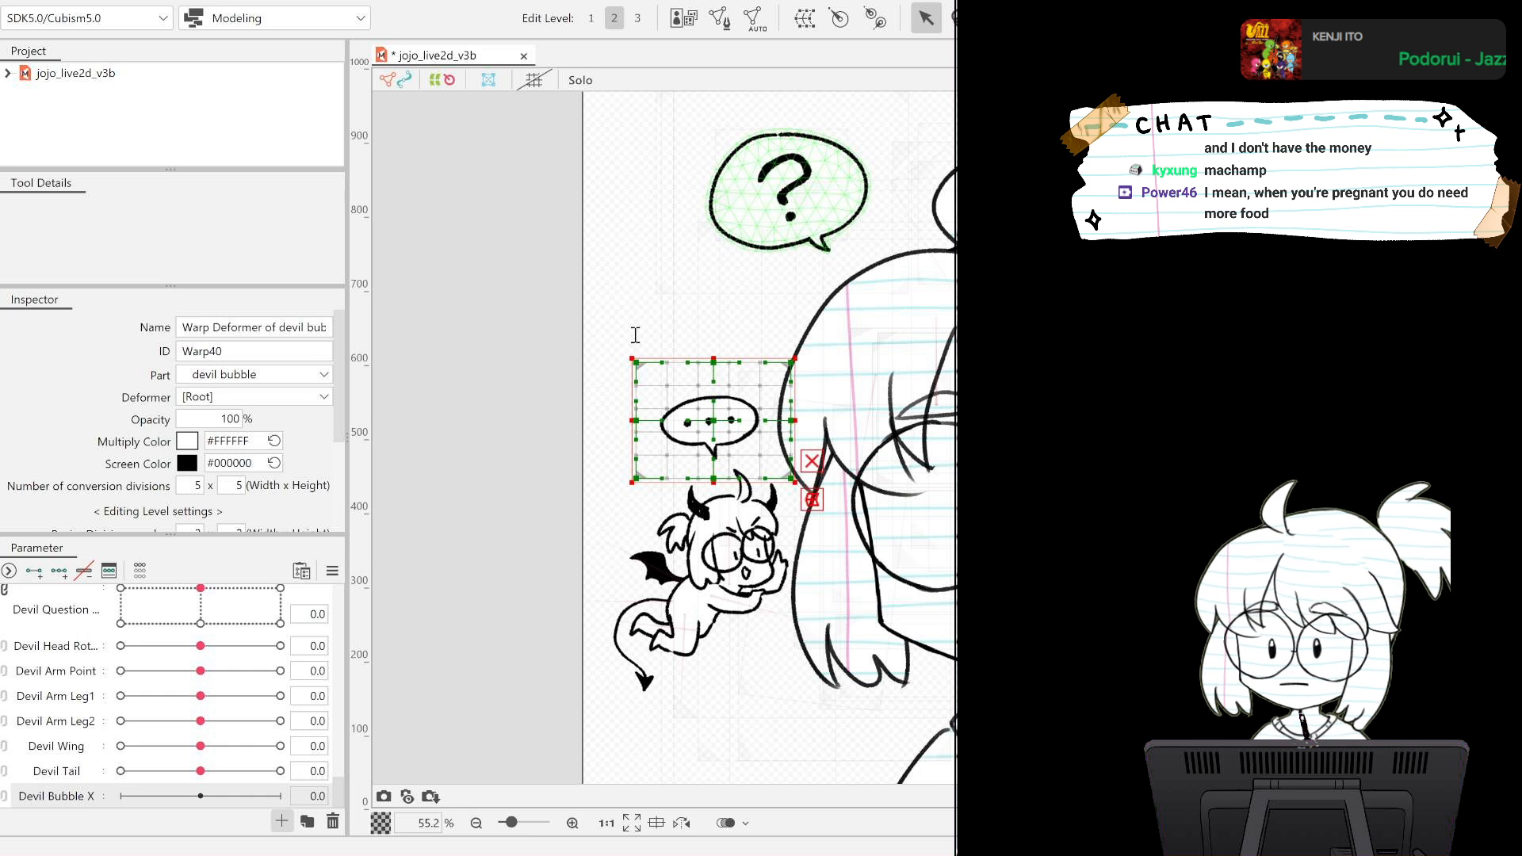
key("Return")
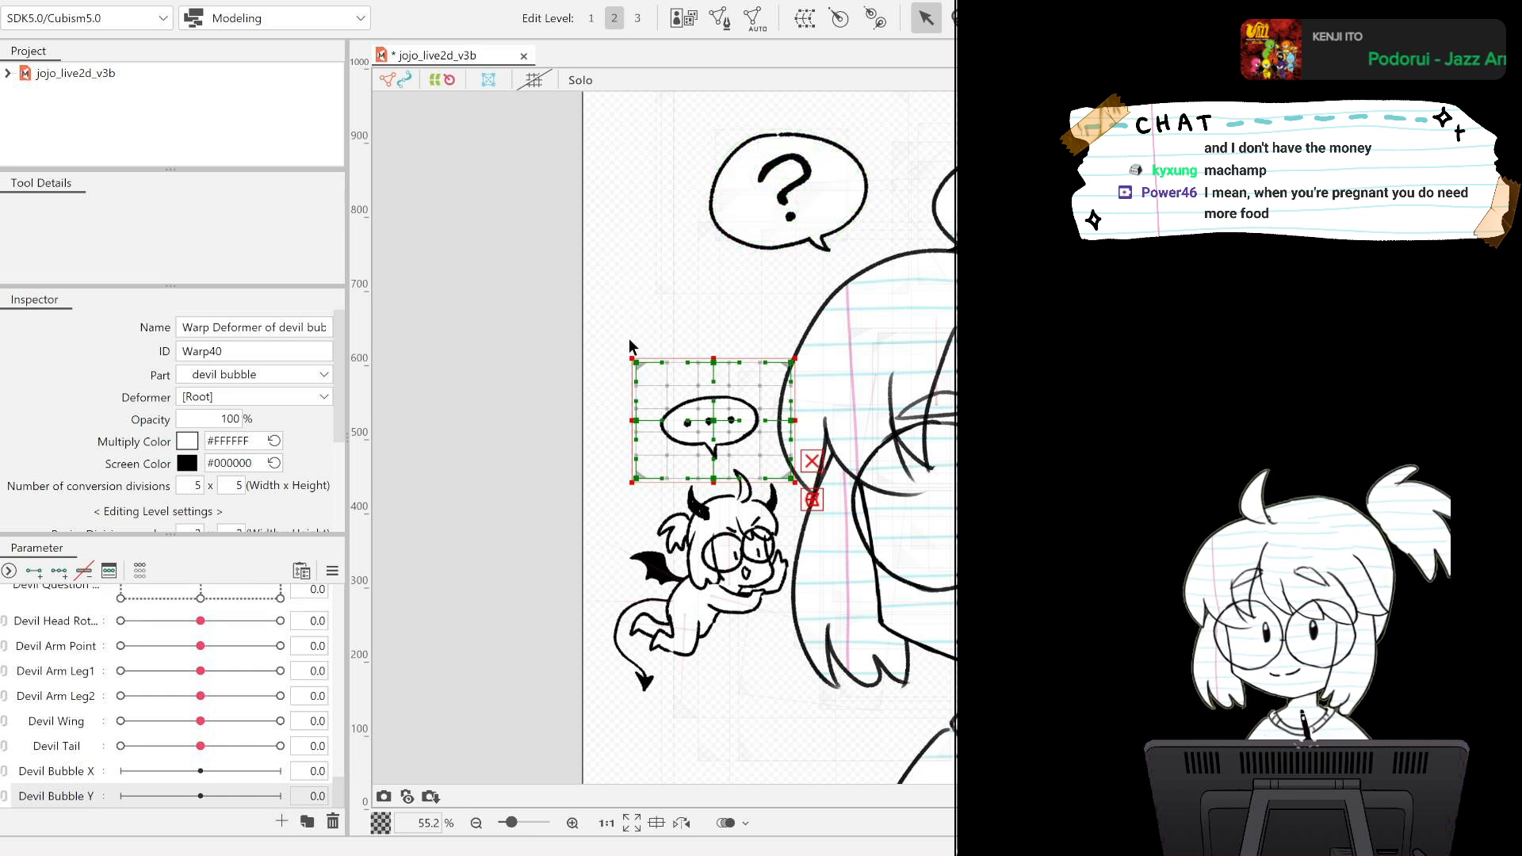
left_click(64, 773)
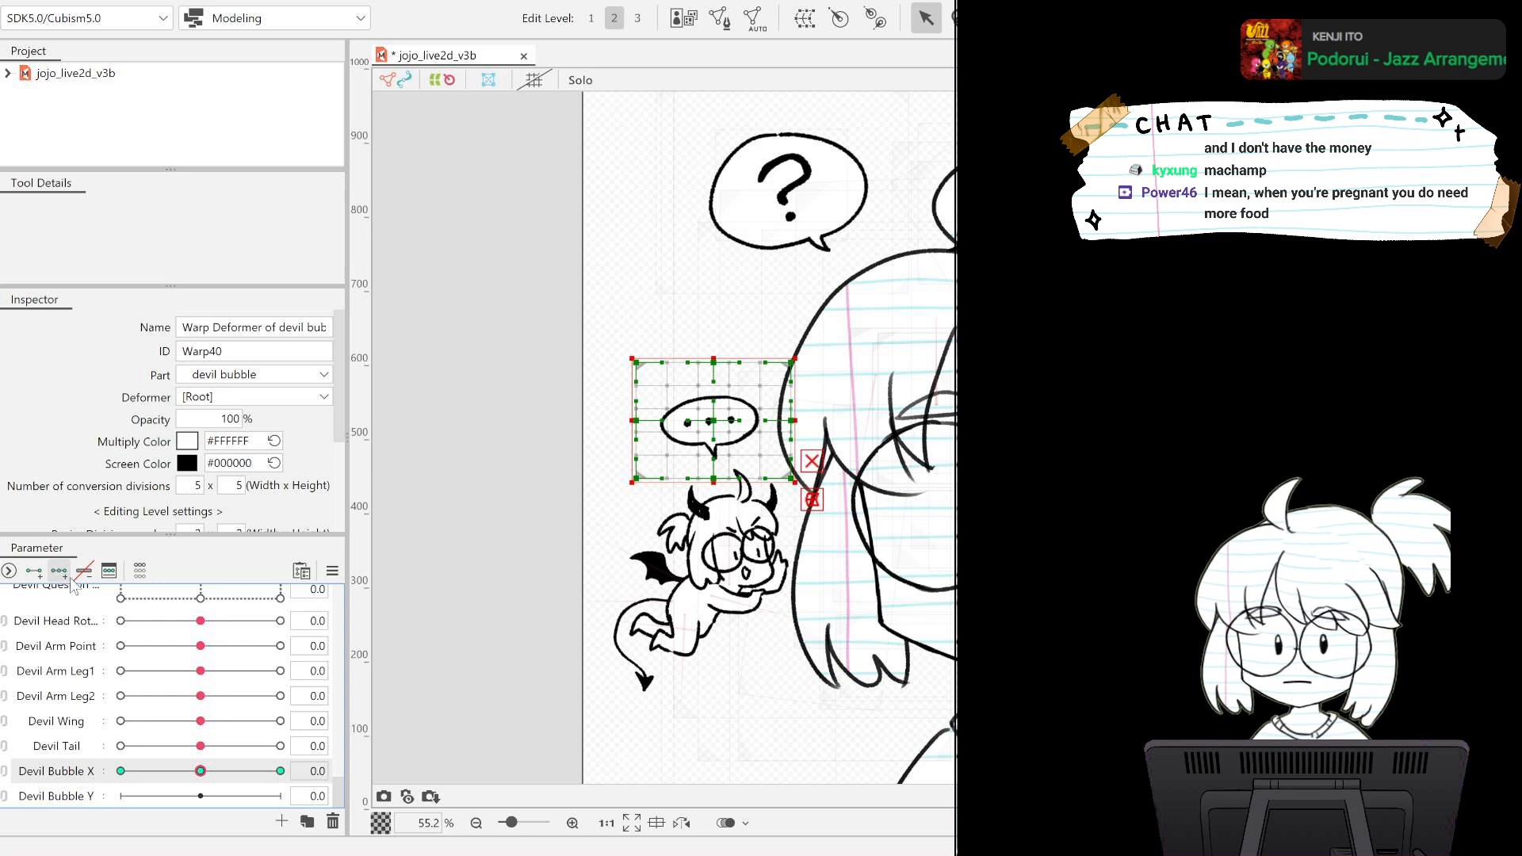
Set Devil Bubble X to -1.0 and enlarge the deform brush to about 626 px for reshaping the bubble's warp deformer.
scroll(802, 466, "up", 3)
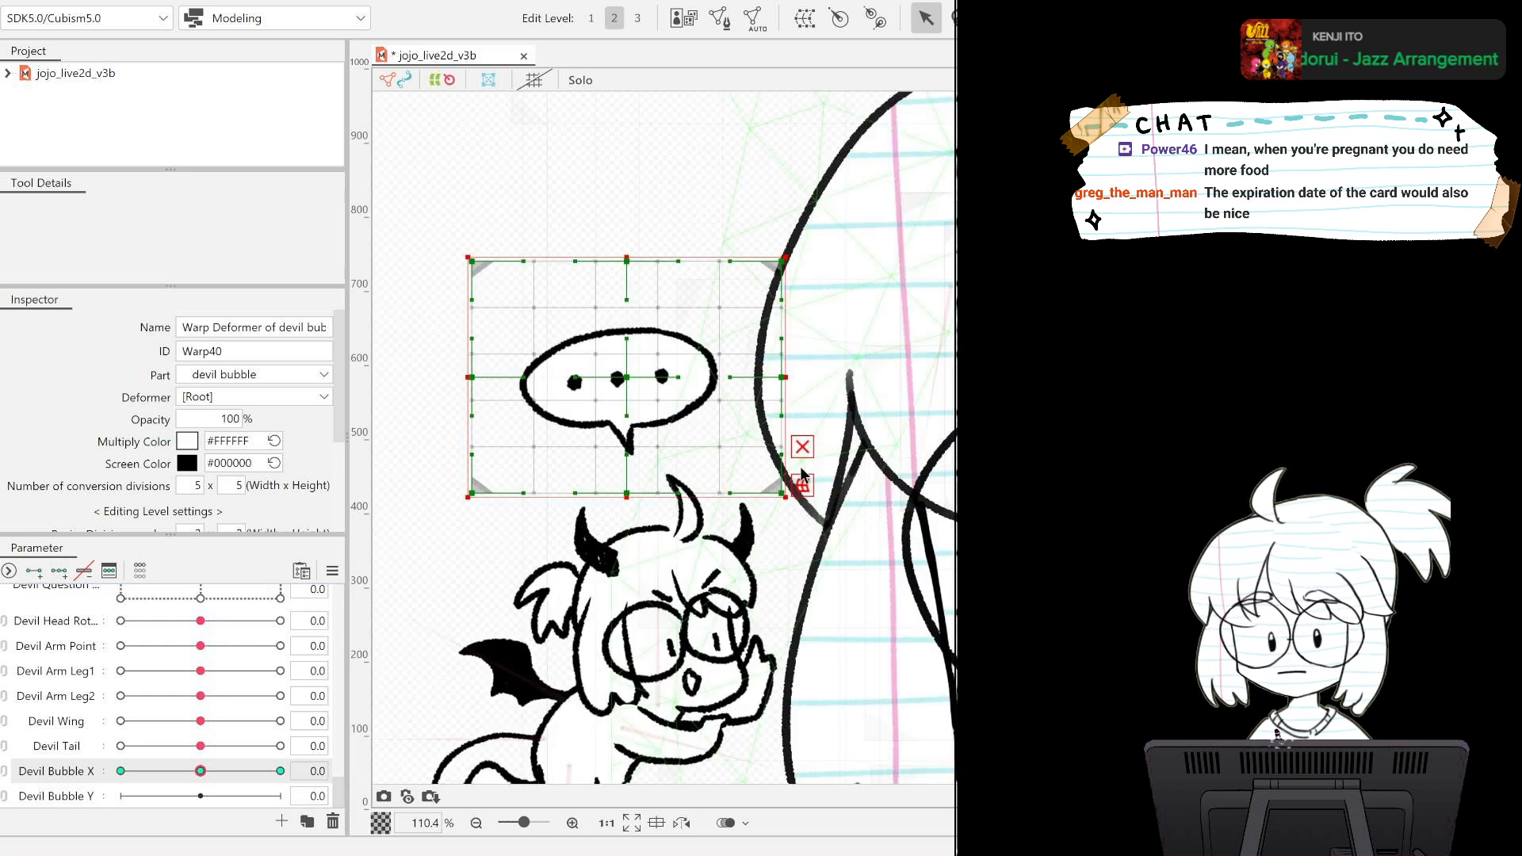
left_click_drag(200, 773, 120, 771)
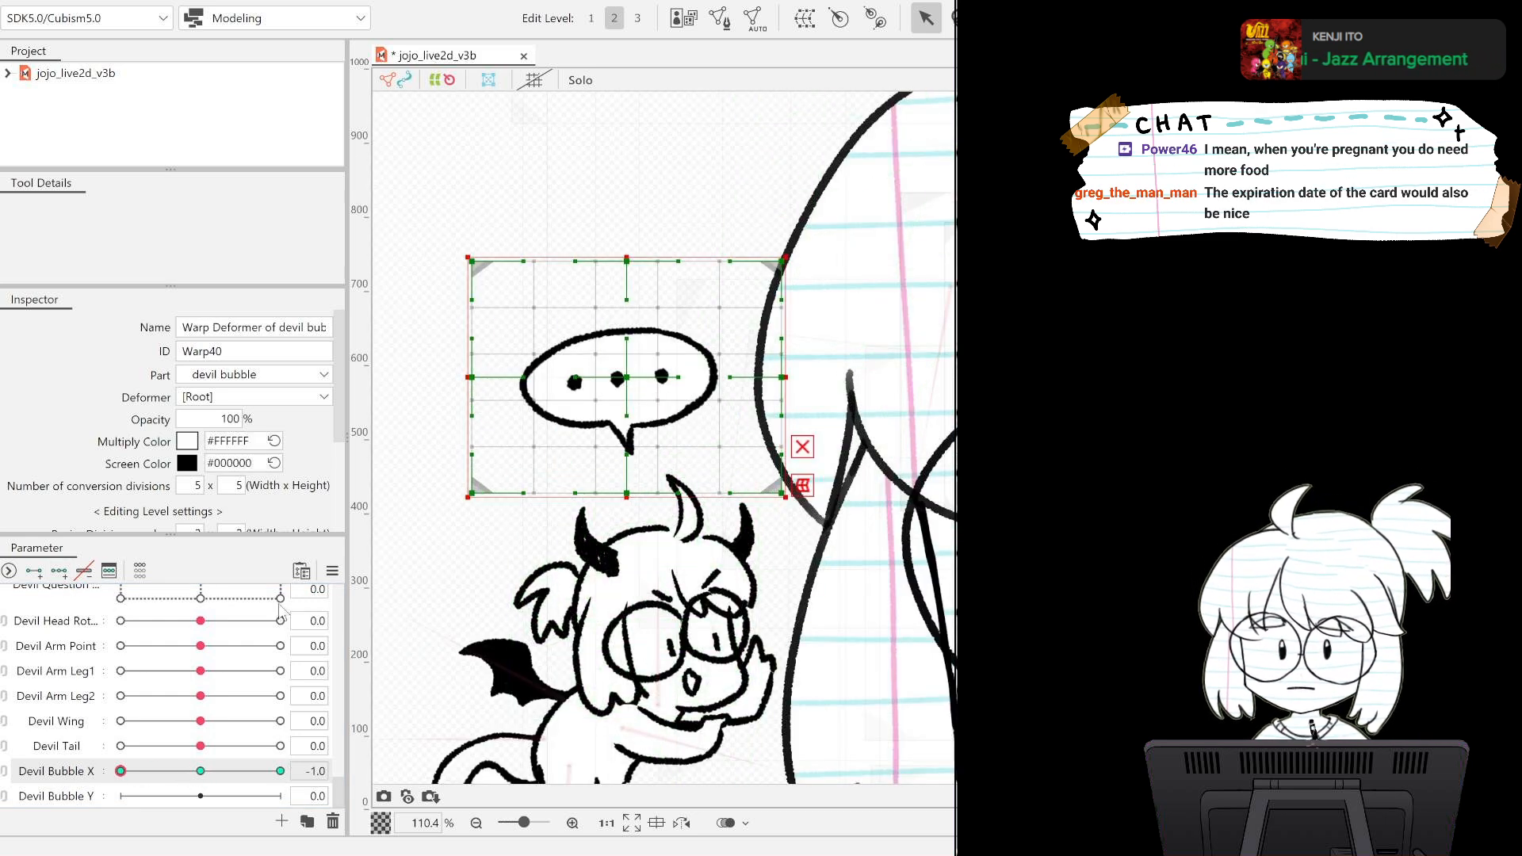
key("b")
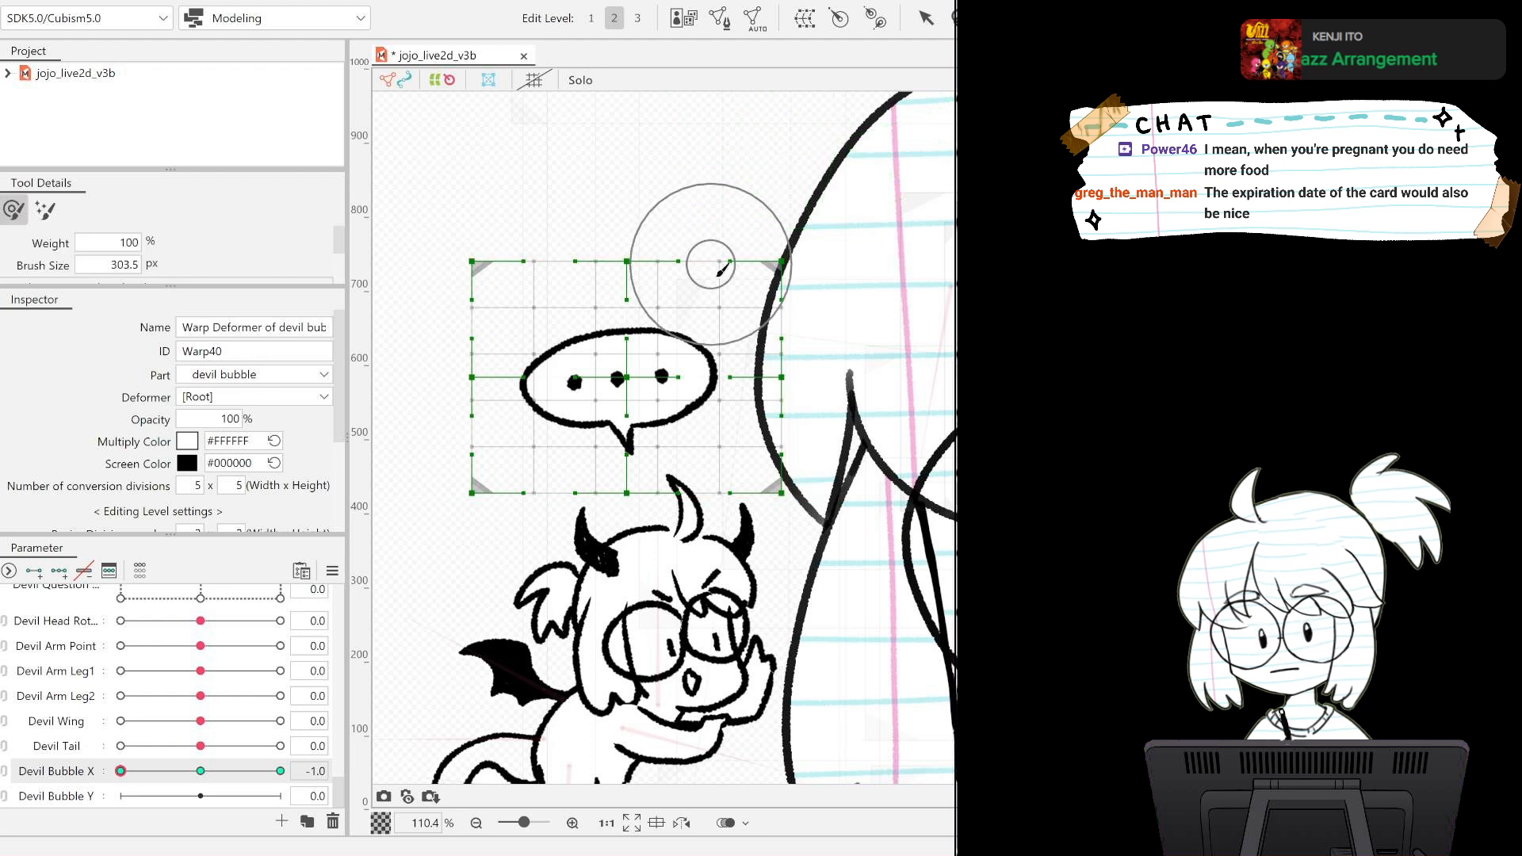
left_click_drag(480, 535, 924, 186)
left_click_drag(515, 622, 816, 304)
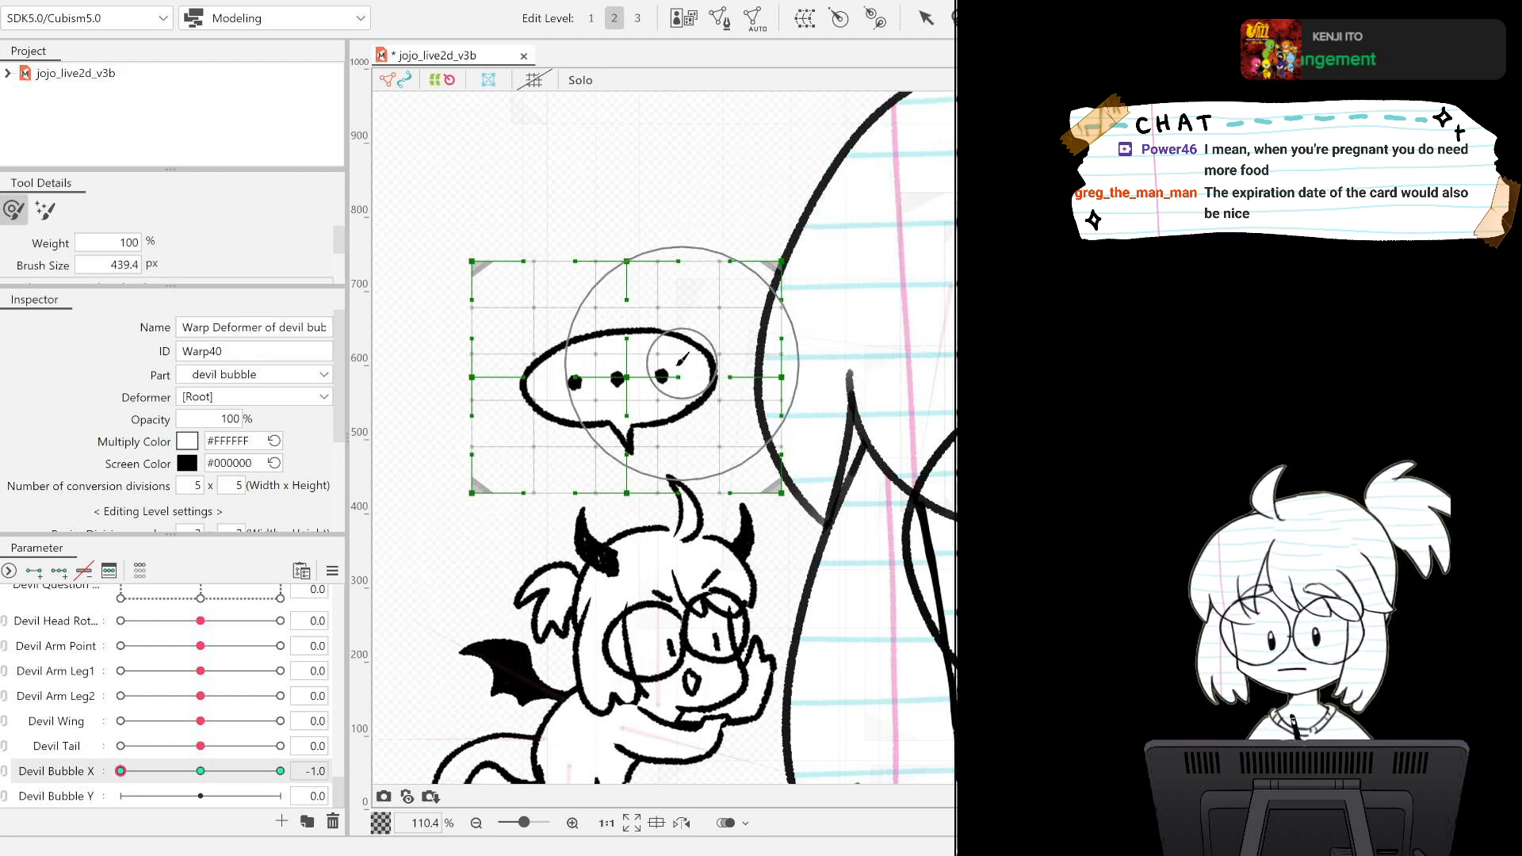
left_click_drag(428, 583, 1022, 40)
left_click_drag(519, 612, 721, 444)
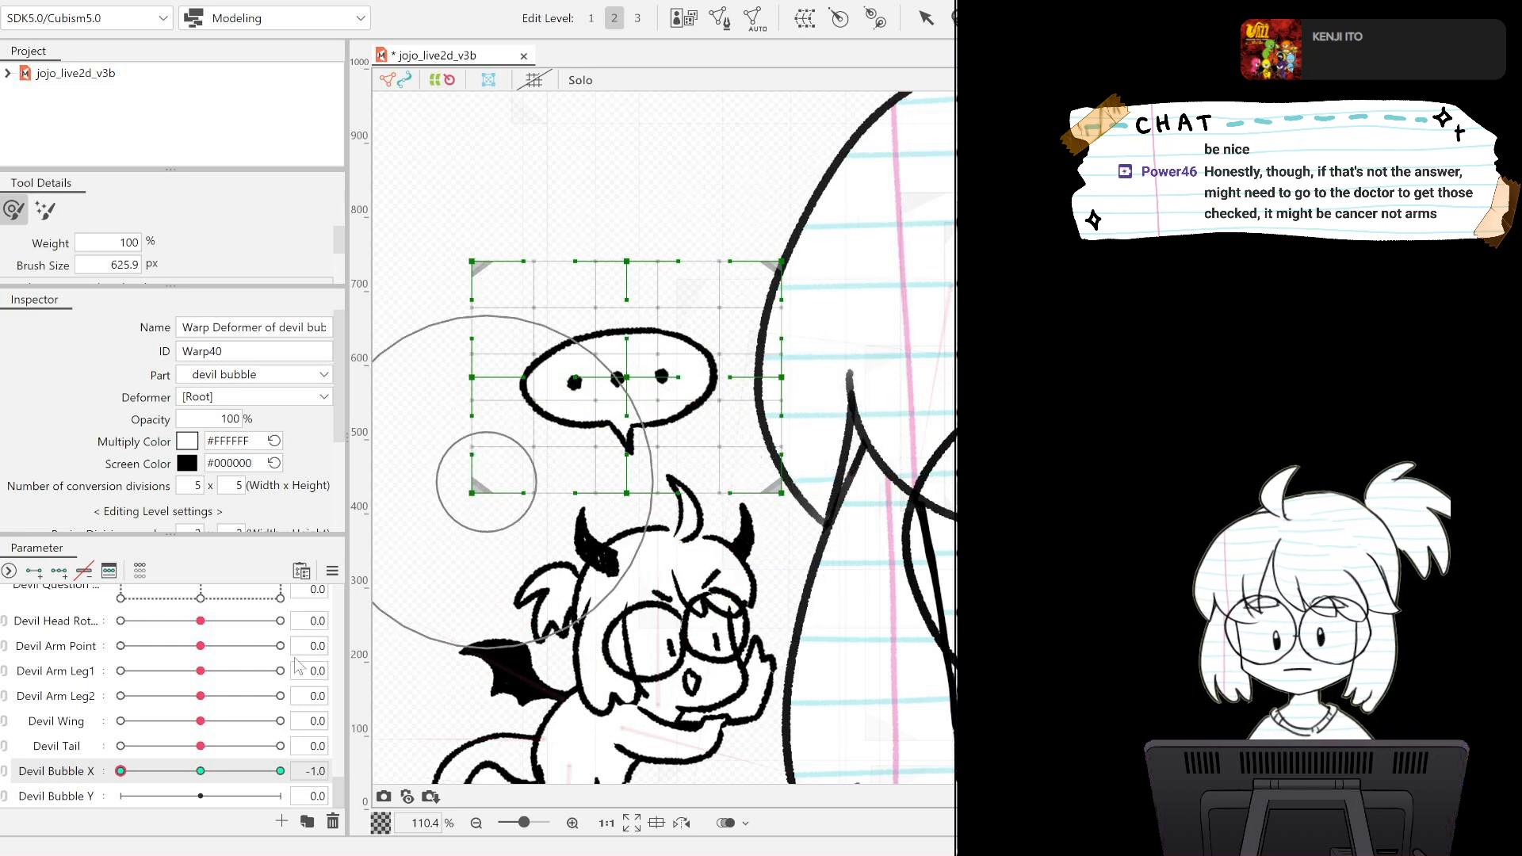
left_click(625, 369)
mouse_move(613, 362)
left_mouse_down()
mouse_move(629, 376)
mouse_move(632, 364)
left_mouse_up()
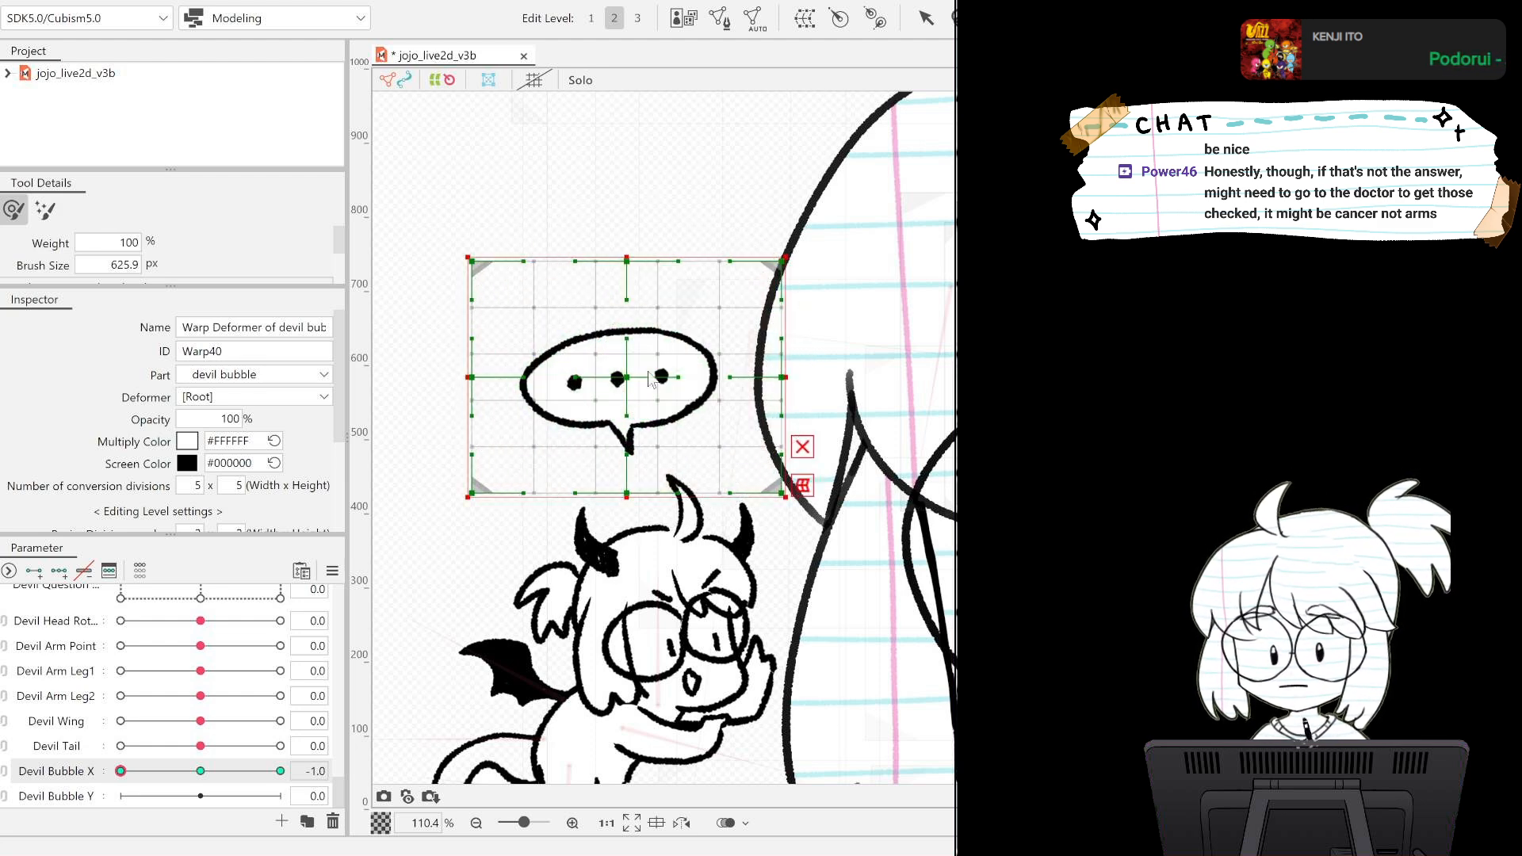
key("b")
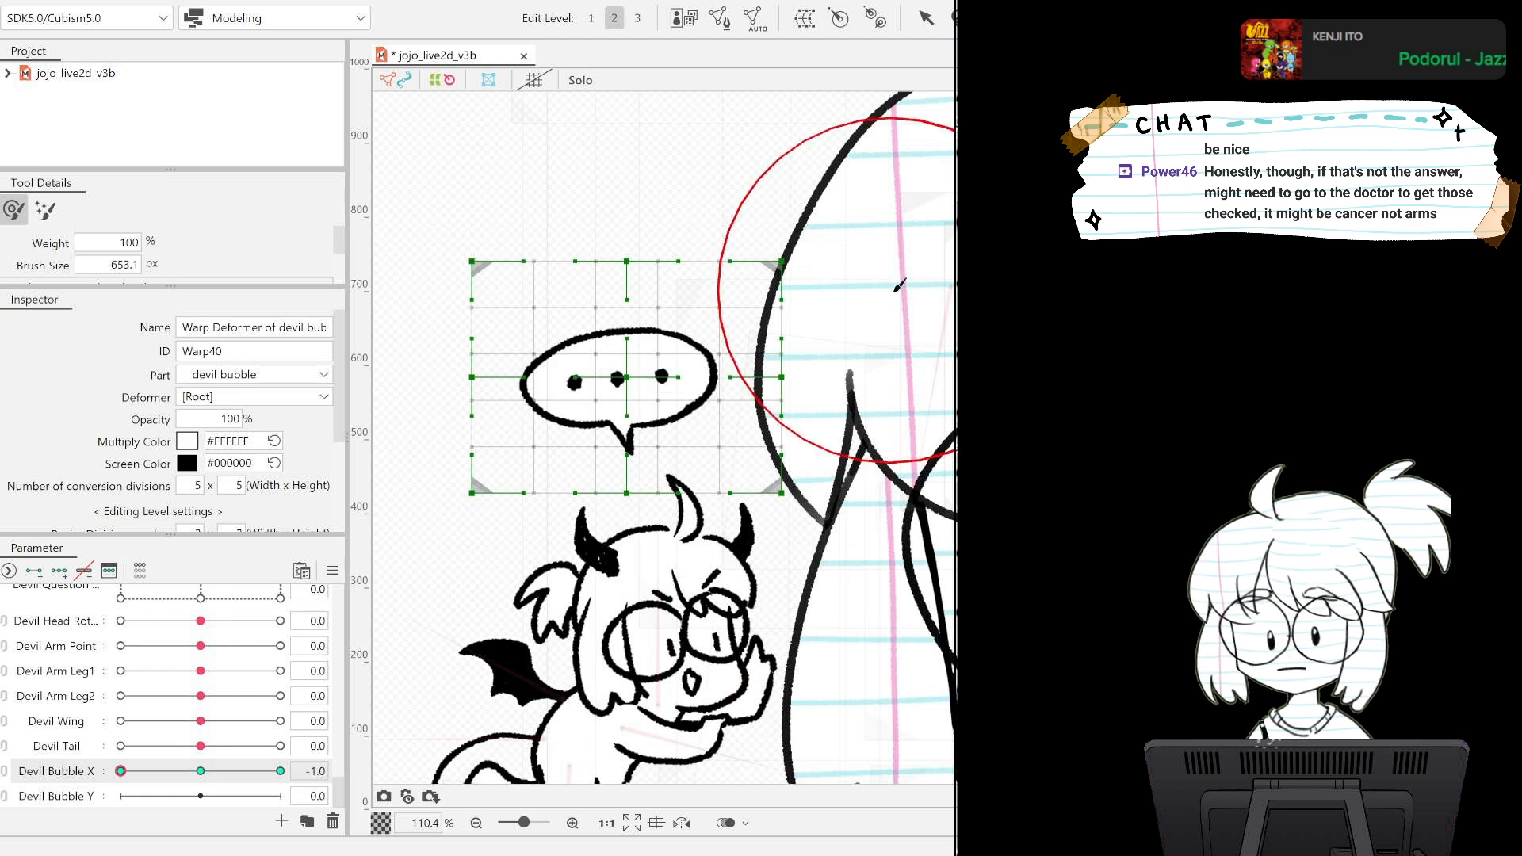
mouse_move(724, 481)
left_mouse_down()
mouse_move(880, 360)
mouse_move(1066, 487)
mouse_move(1097, 717)
left_mouse_up()
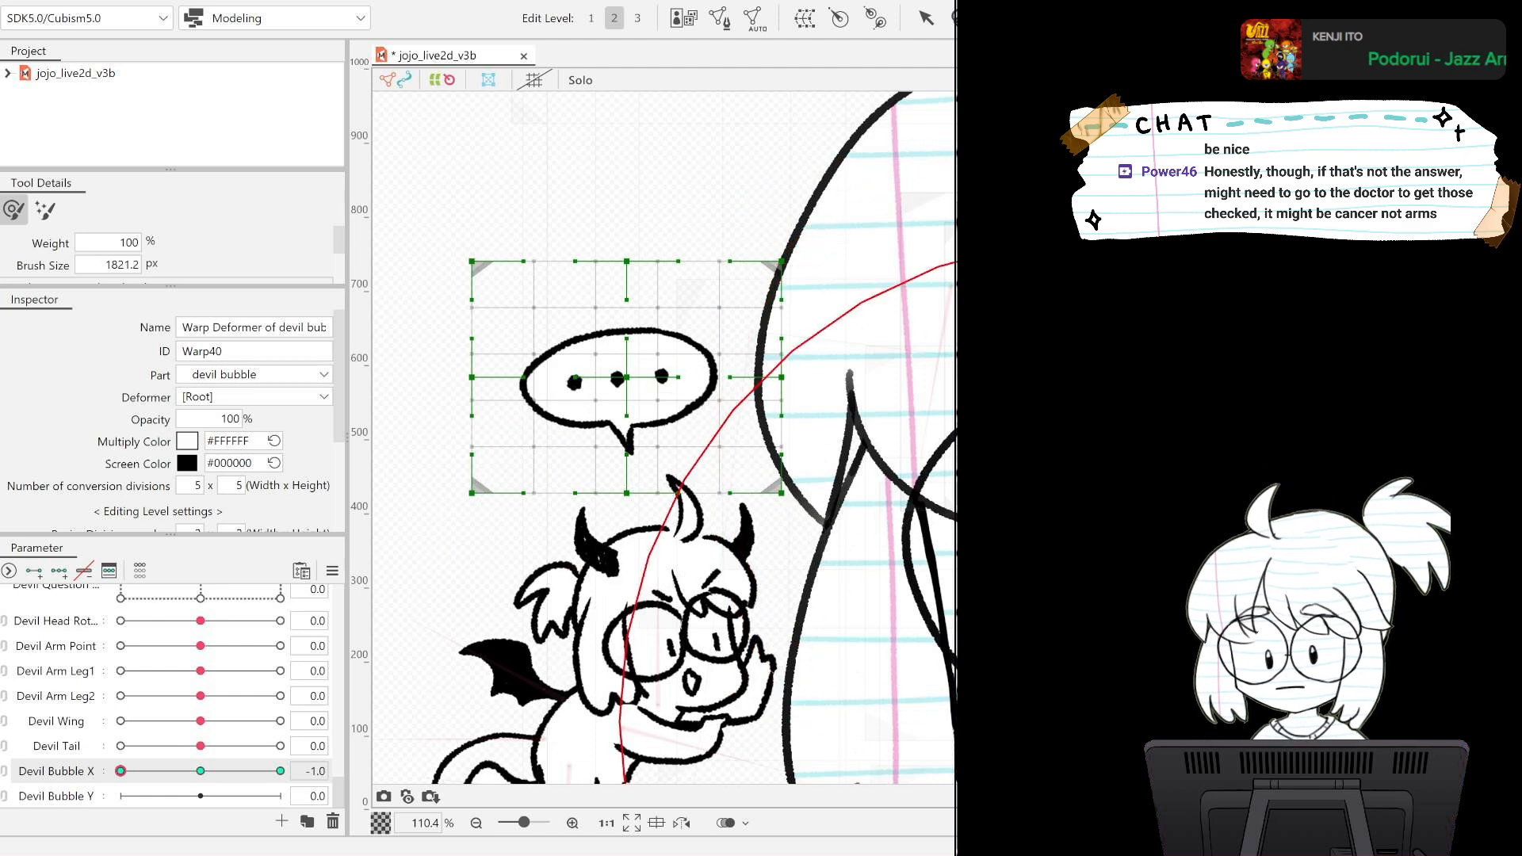
left_click_drag(655, 344, 639, 357)
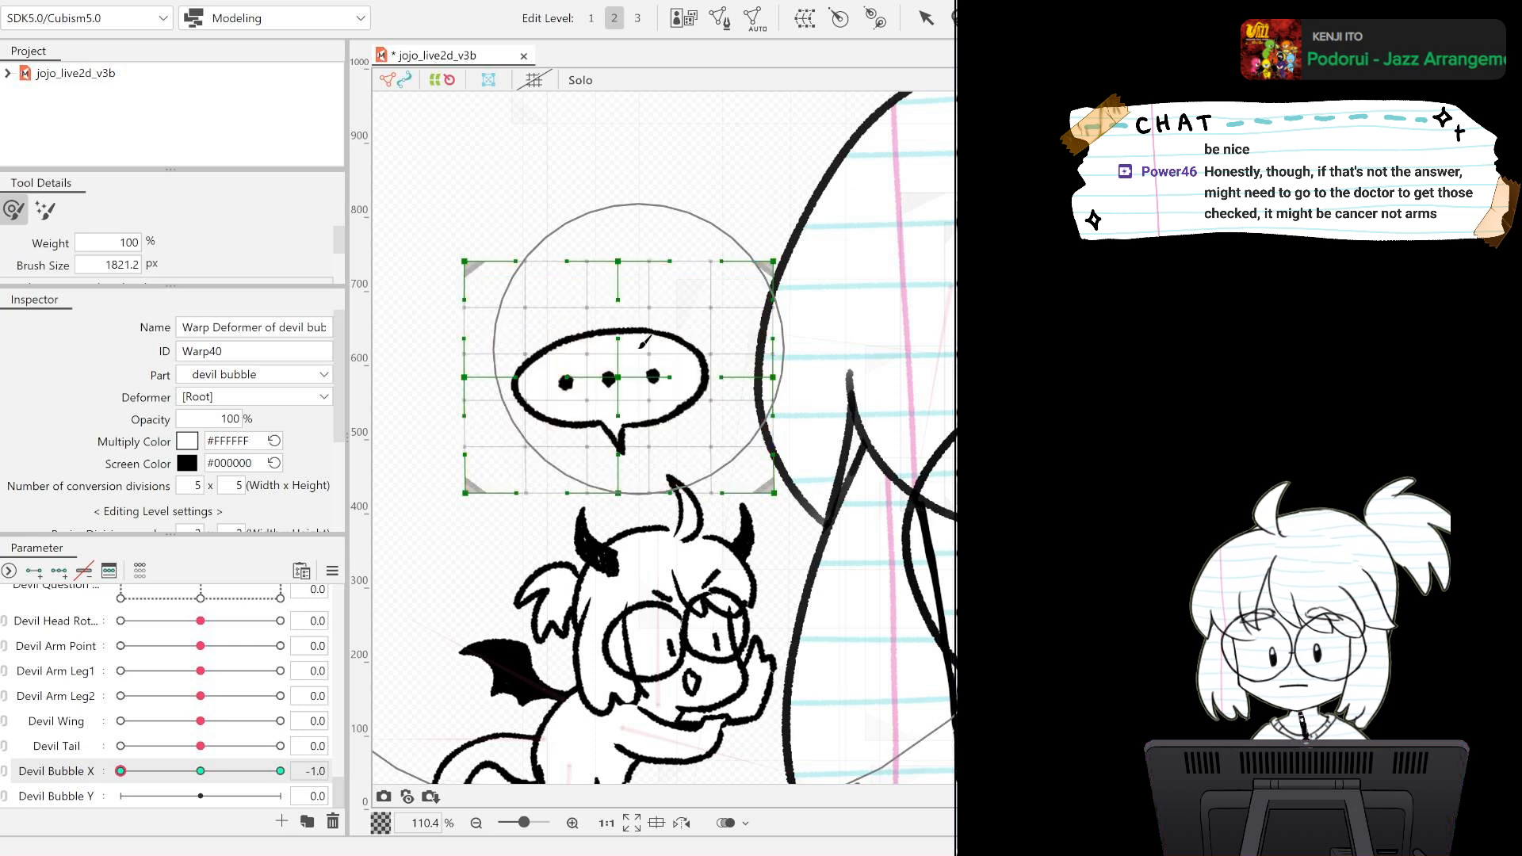
left_click(121, 771)
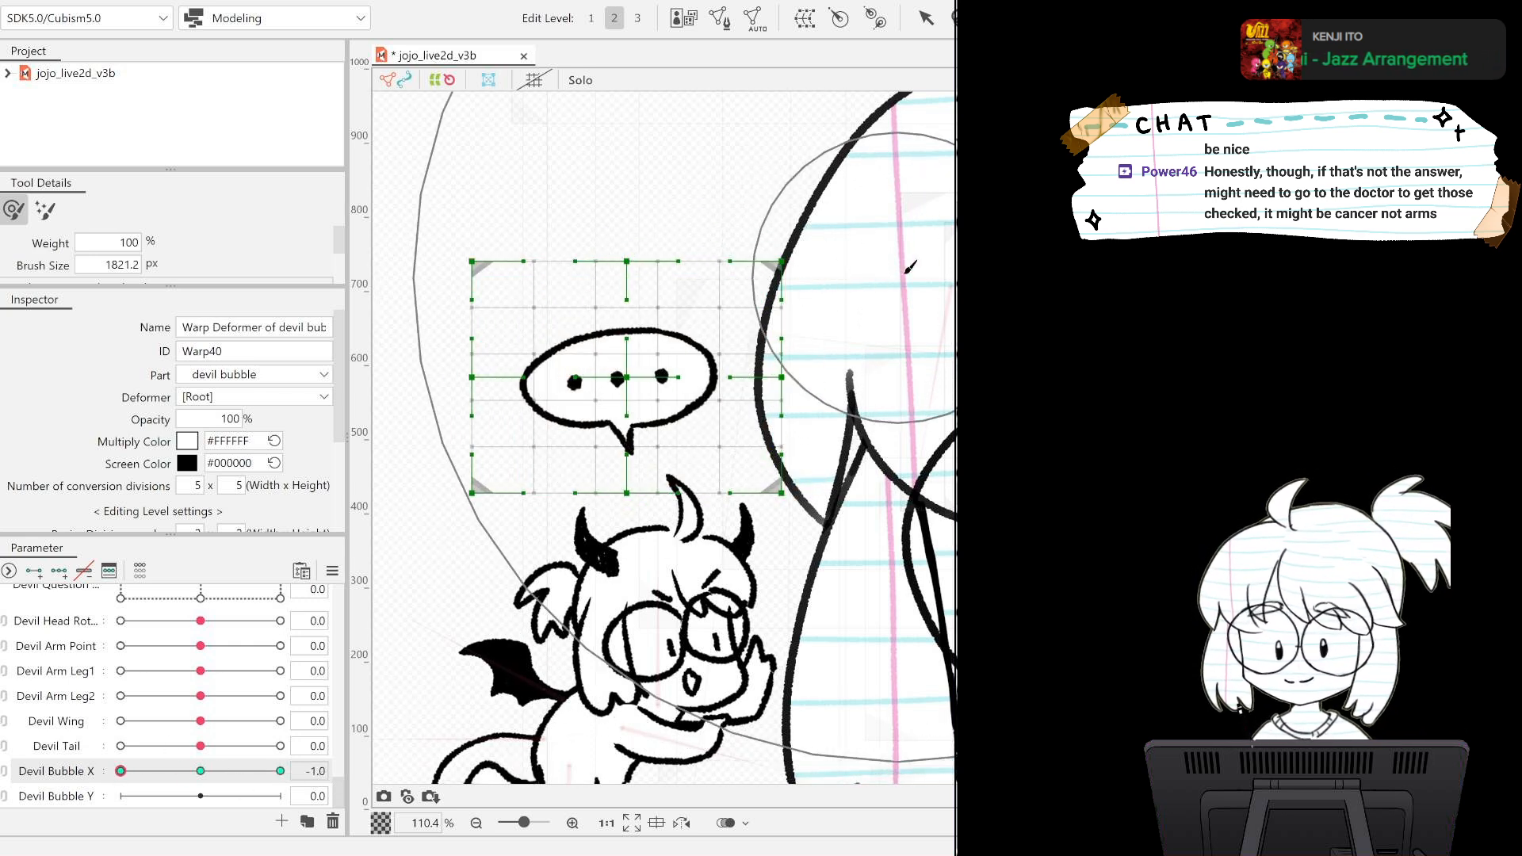
With a deform brush of about 1316 px, shift the bubble slightly left at Devil Bubble X -1.0 and slightly right at 1.0.
left_click_drag(829, 395, 737, 539)
mouse_move(790, 350)
left_mouse_down()
mouse_move(894, 217)
mouse_move(606, 562)
mouse_move(775, 302)
mouse_move(582, 201)
mouse_move(550, 203)
left_mouse_up()
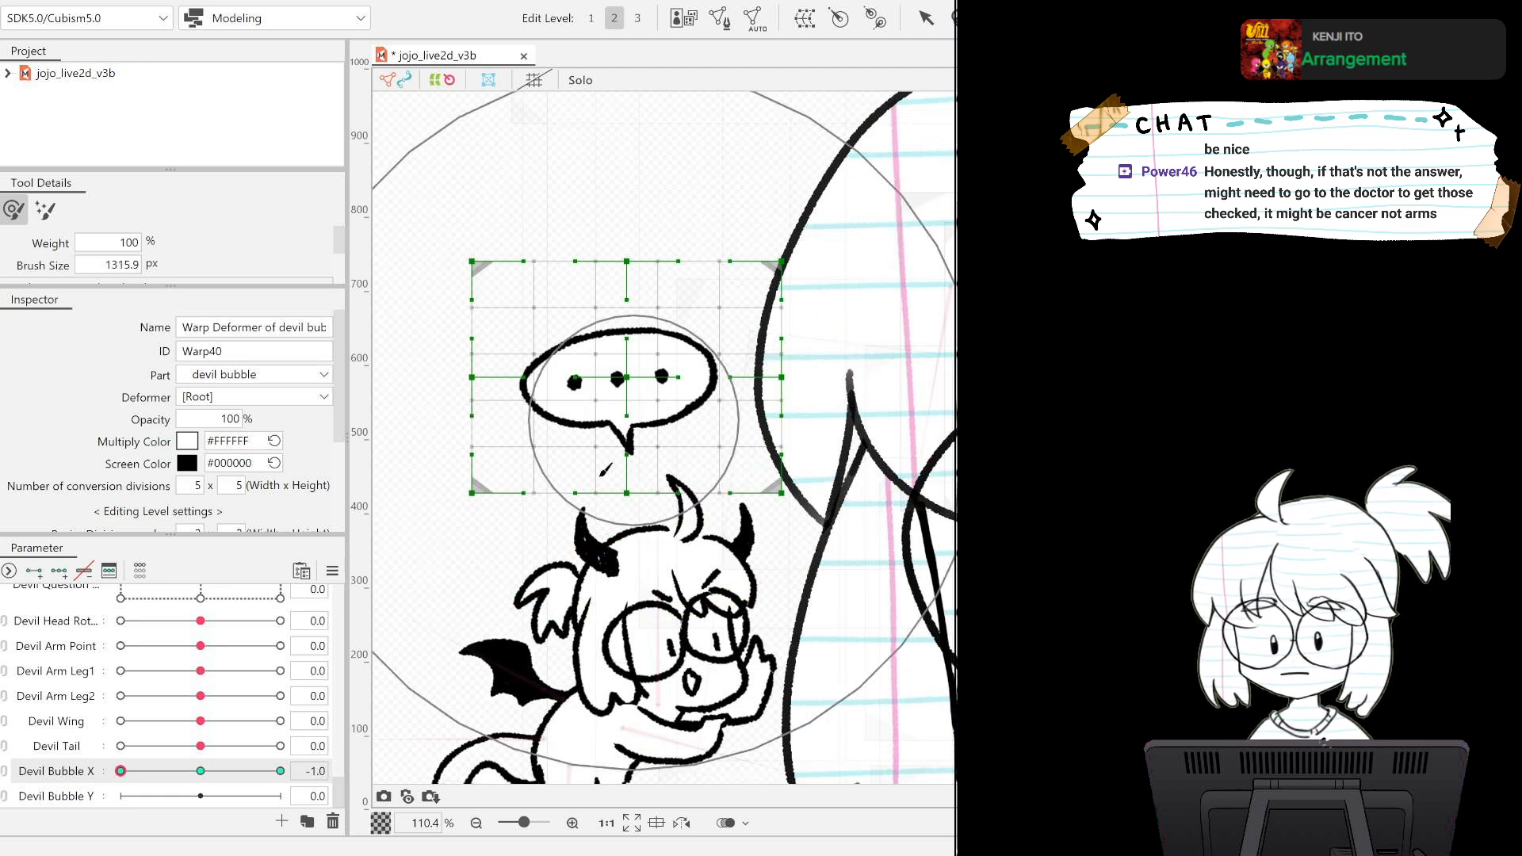
left_click_drag(659, 361, 634, 387)
left_click(280, 770)
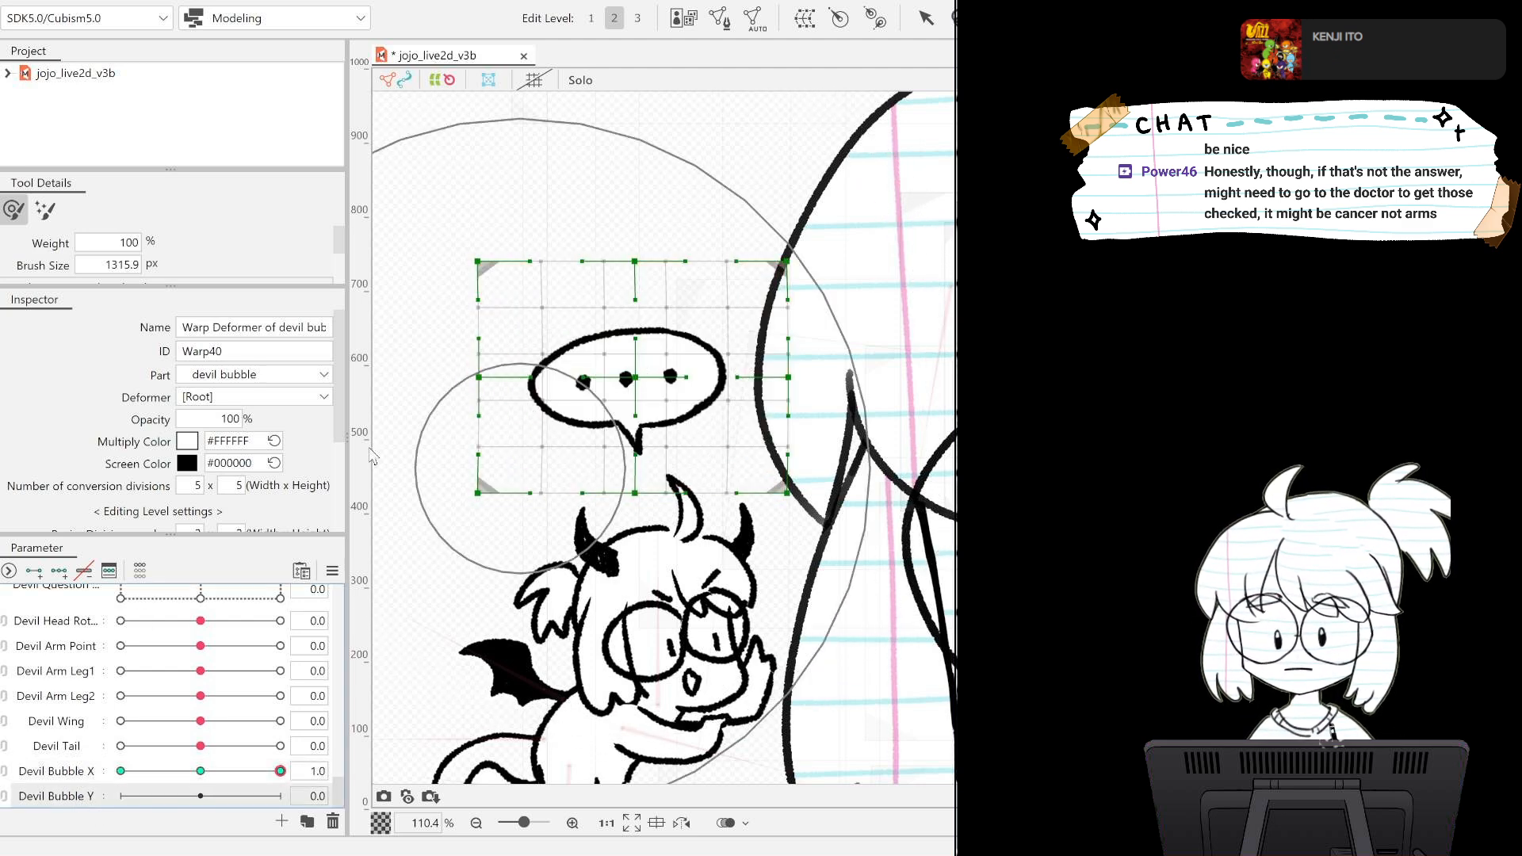
left_click(201, 770)
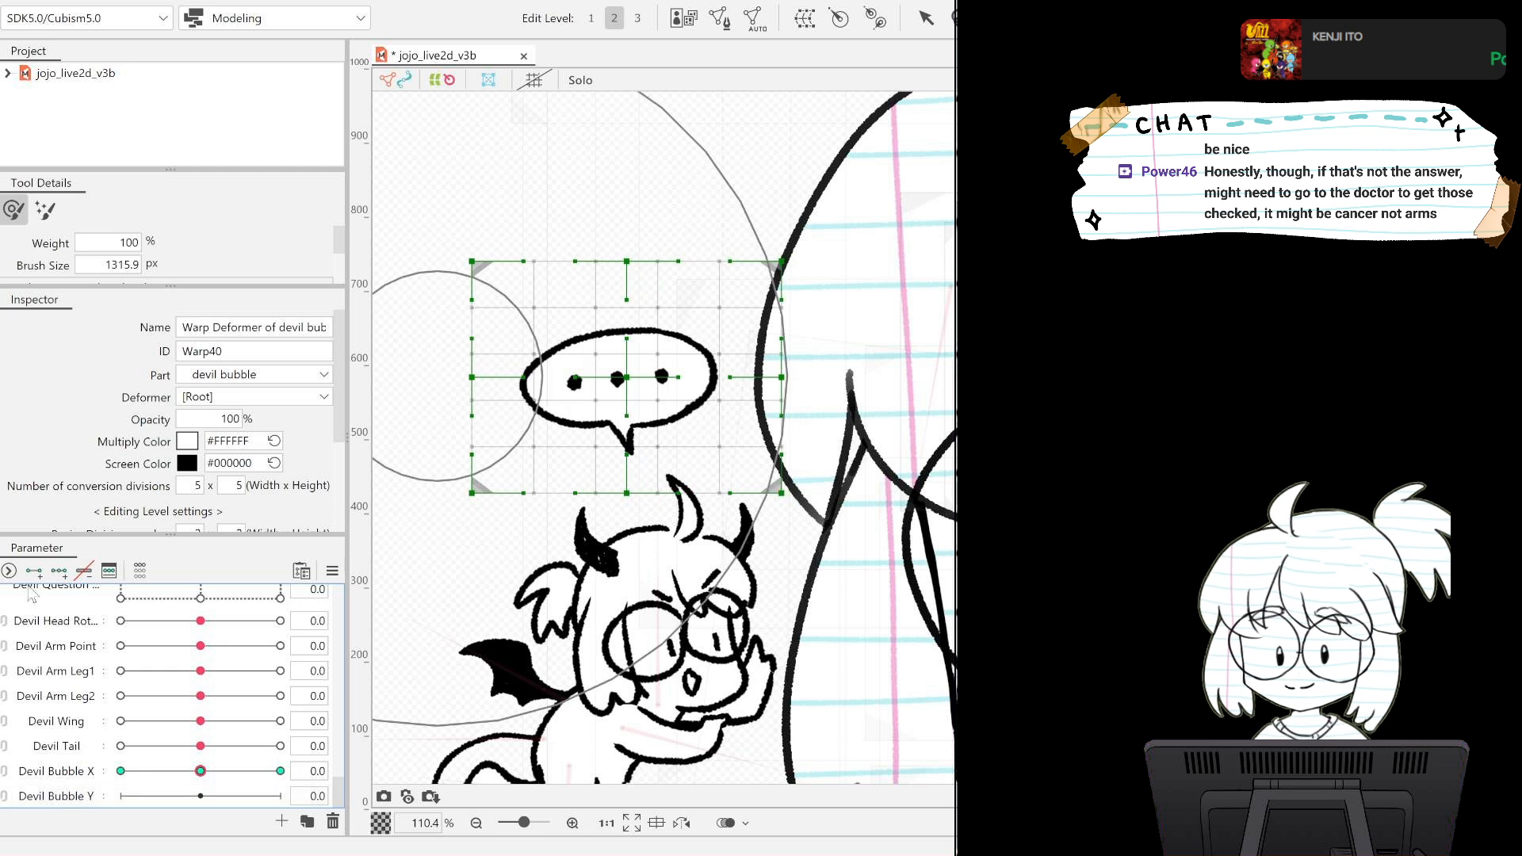
Add three keys to Devil Bubble Y, shift the bubble down at -1.0 and up at 1.0, and reset the parameters.
left_click(87, 798)
left_click(63, 573)
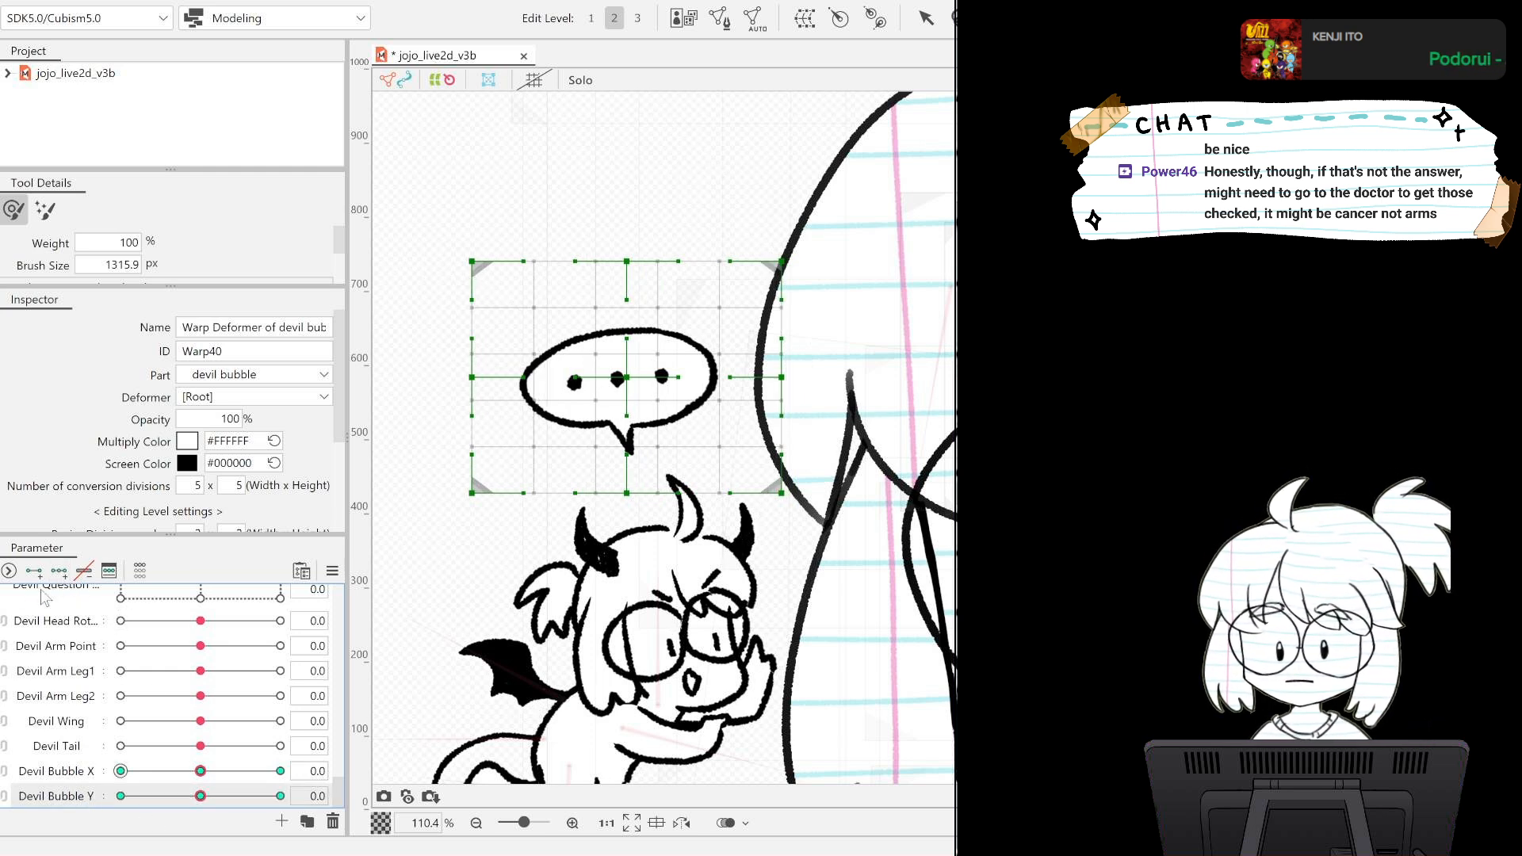
left_click_drag(201, 796, 121, 796)
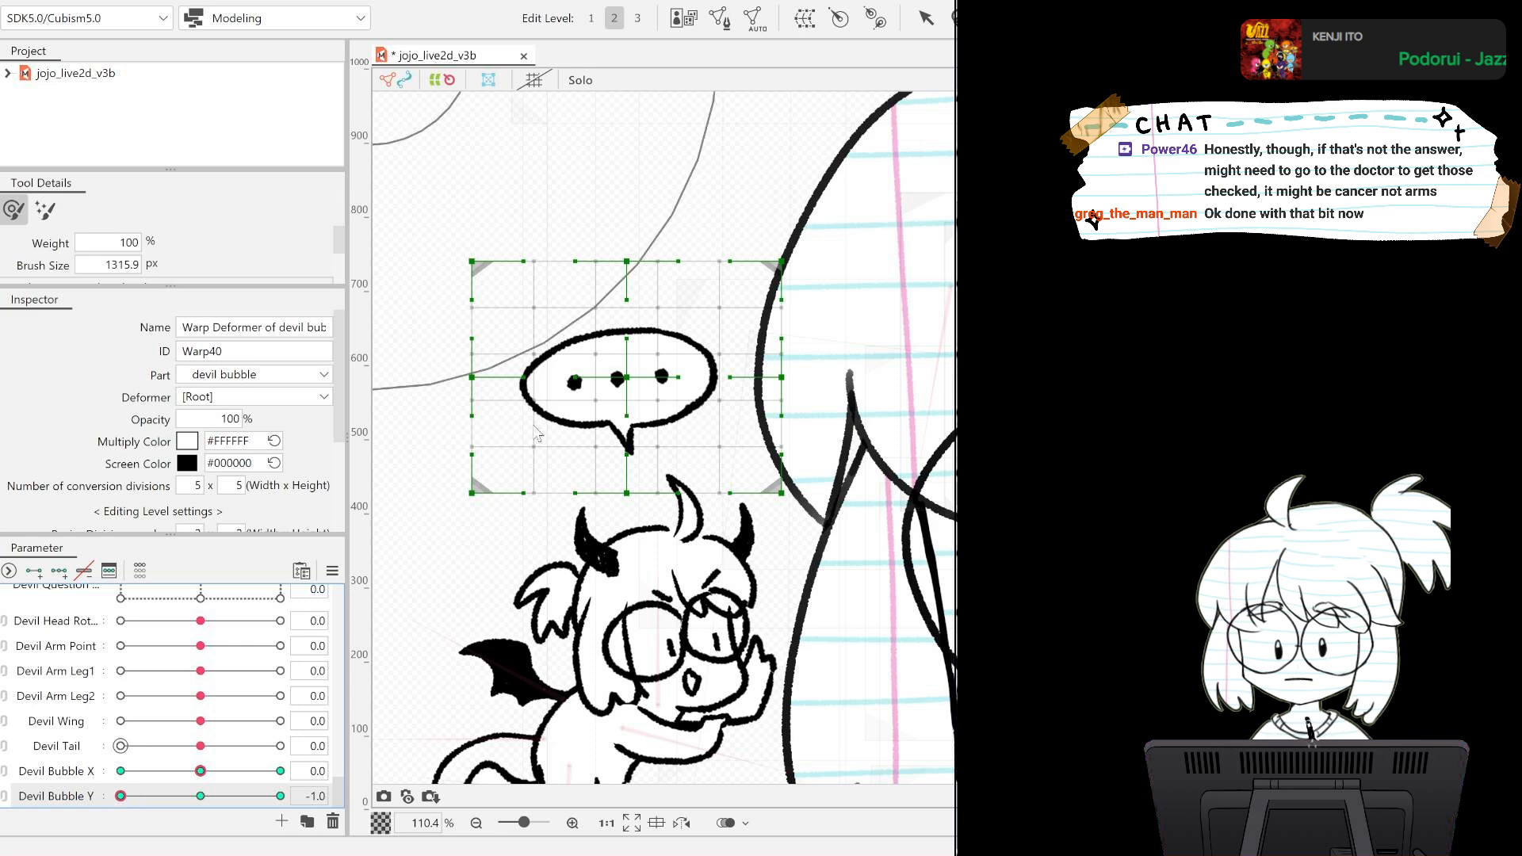
left_click(617, 383)
left_click_drag(614, 376, 614, 379)
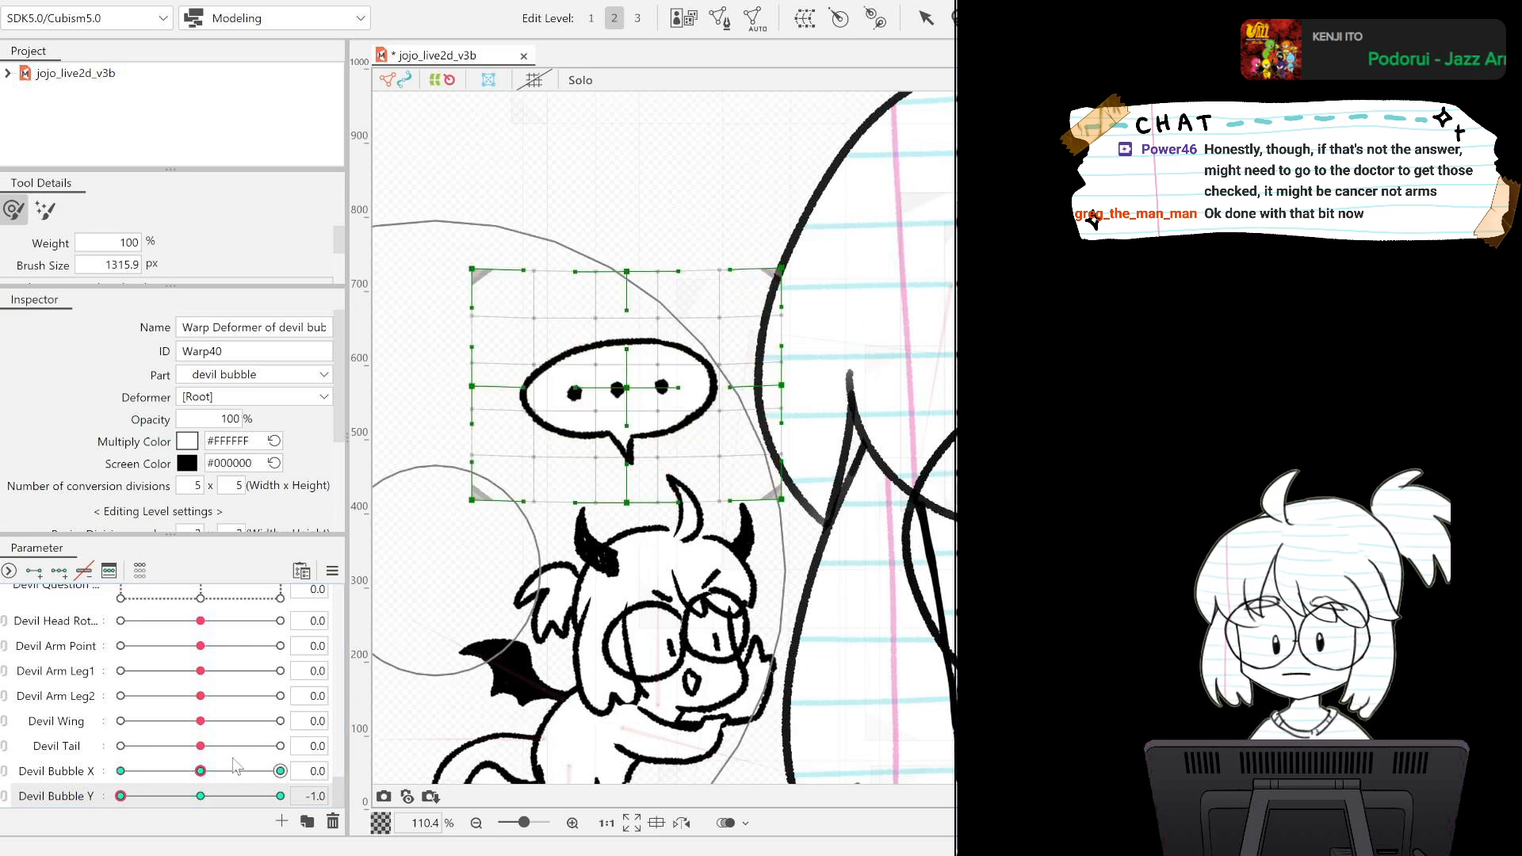
left_click_drag(121, 796, 288, 796)
left_click_drag(615, 375, 615, 361)
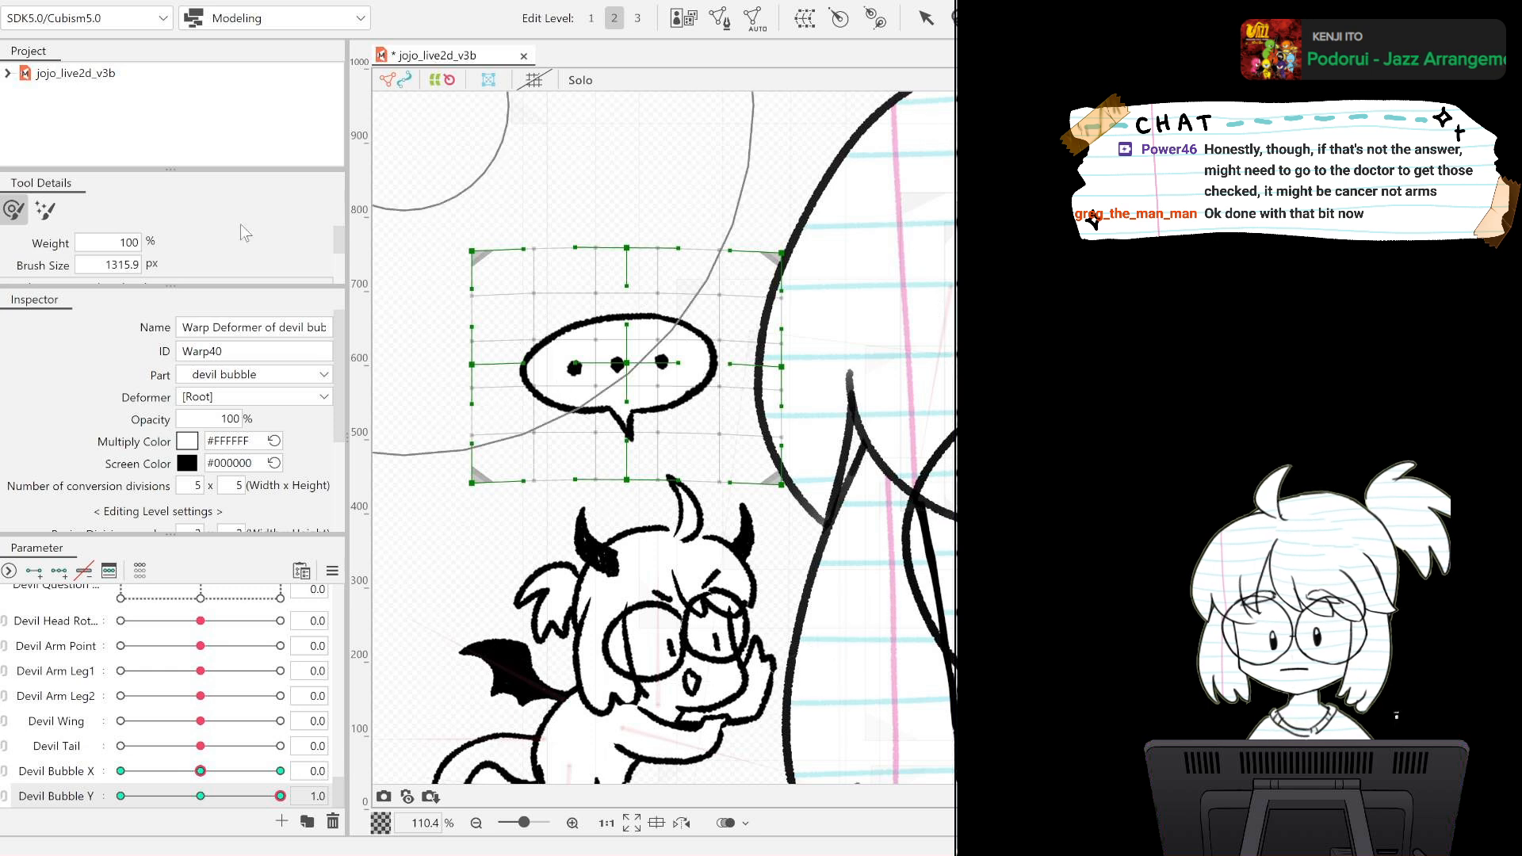
key("ctrl+d")
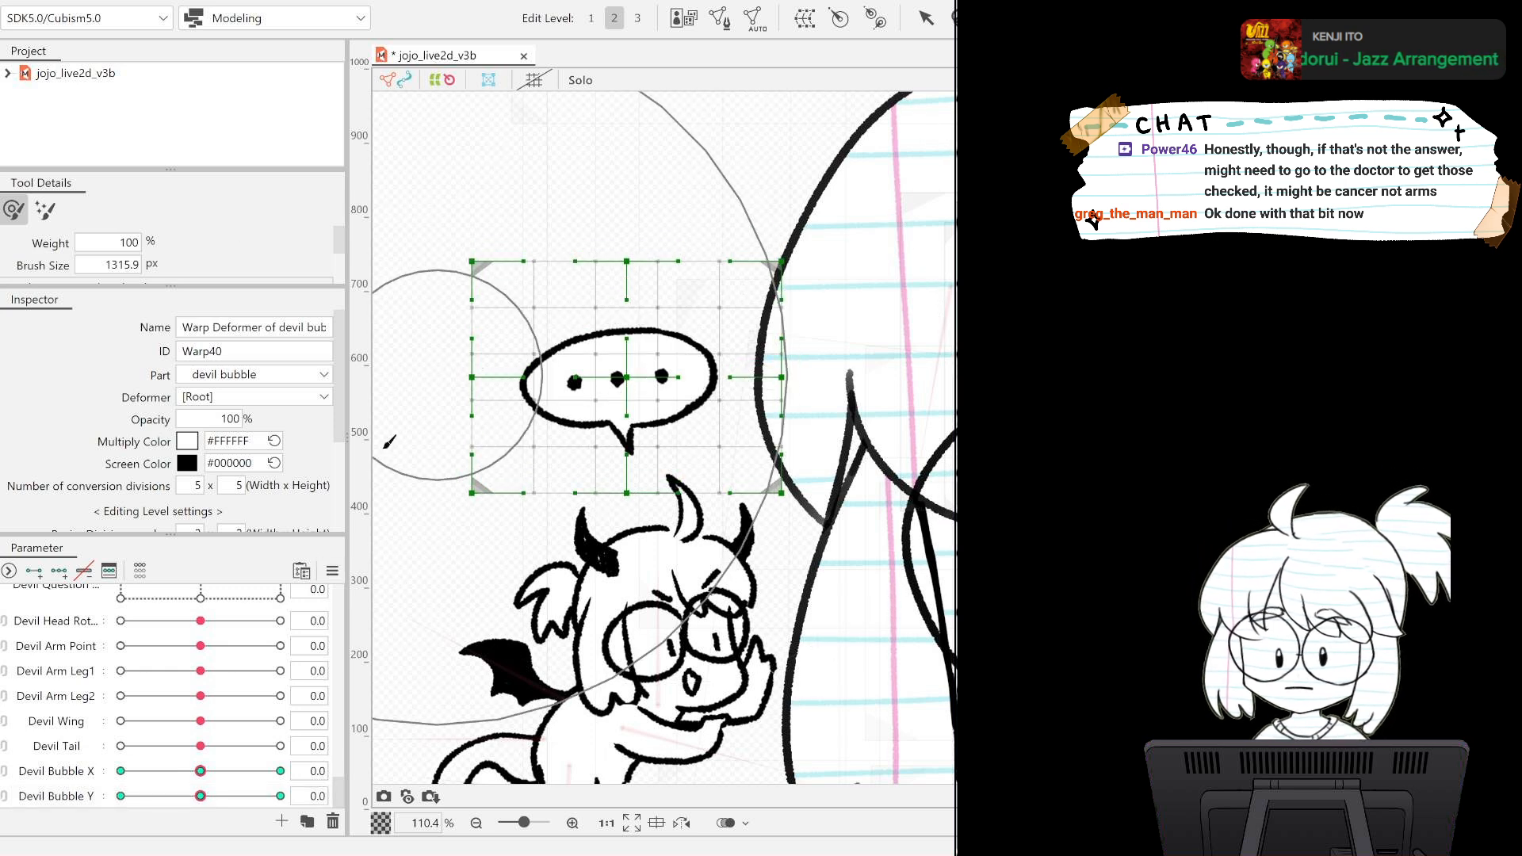
Link Devil Bubble X and Devil Bubble Y into one combined parameter, preview the bubble's movement, and reset it to default.
left_click(5, 781)
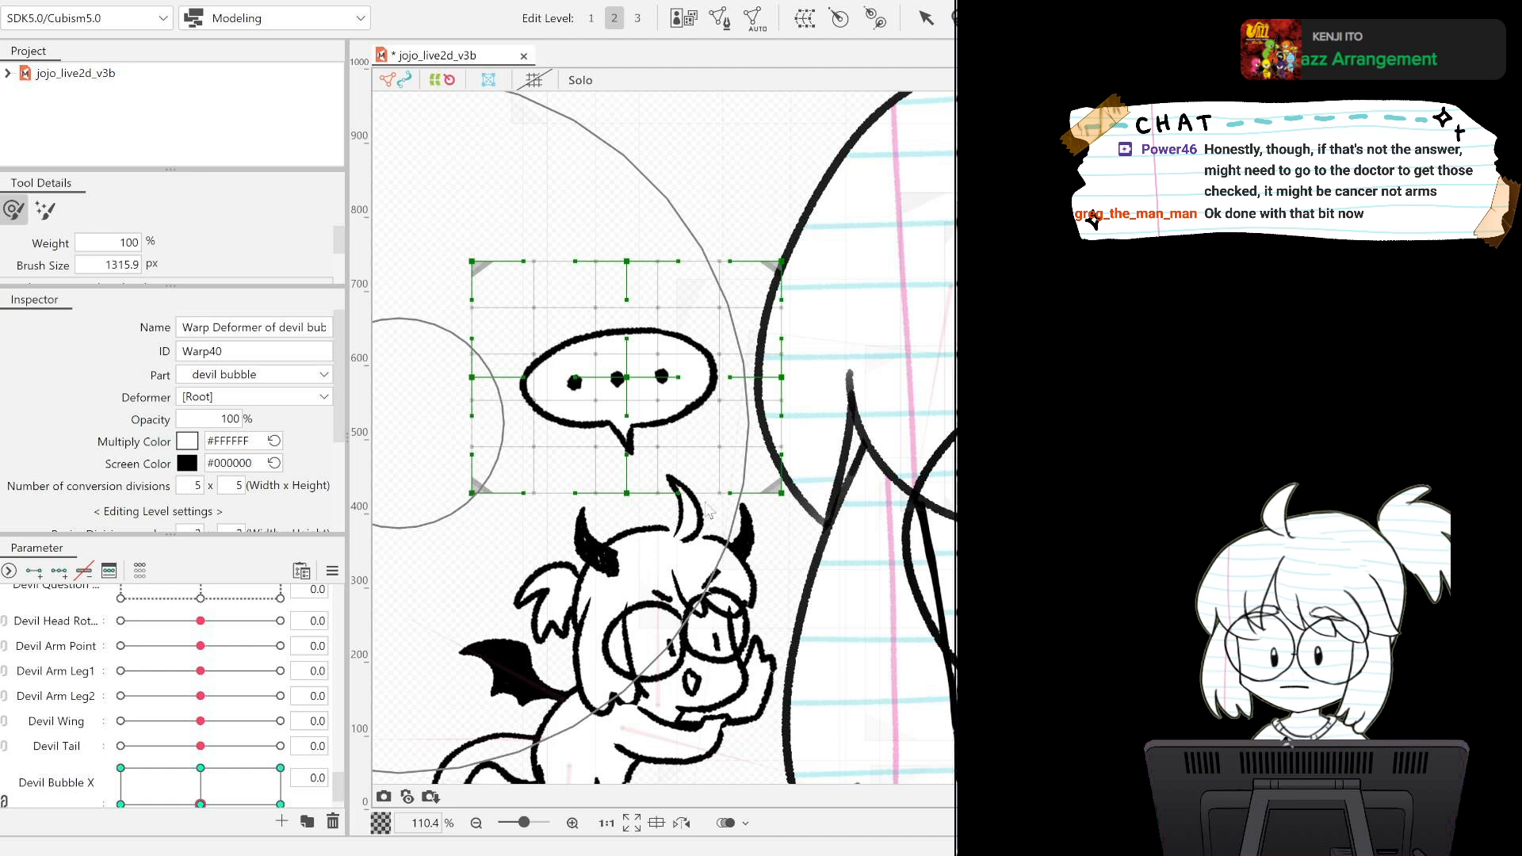
scroll(655, 596, "down", 6)
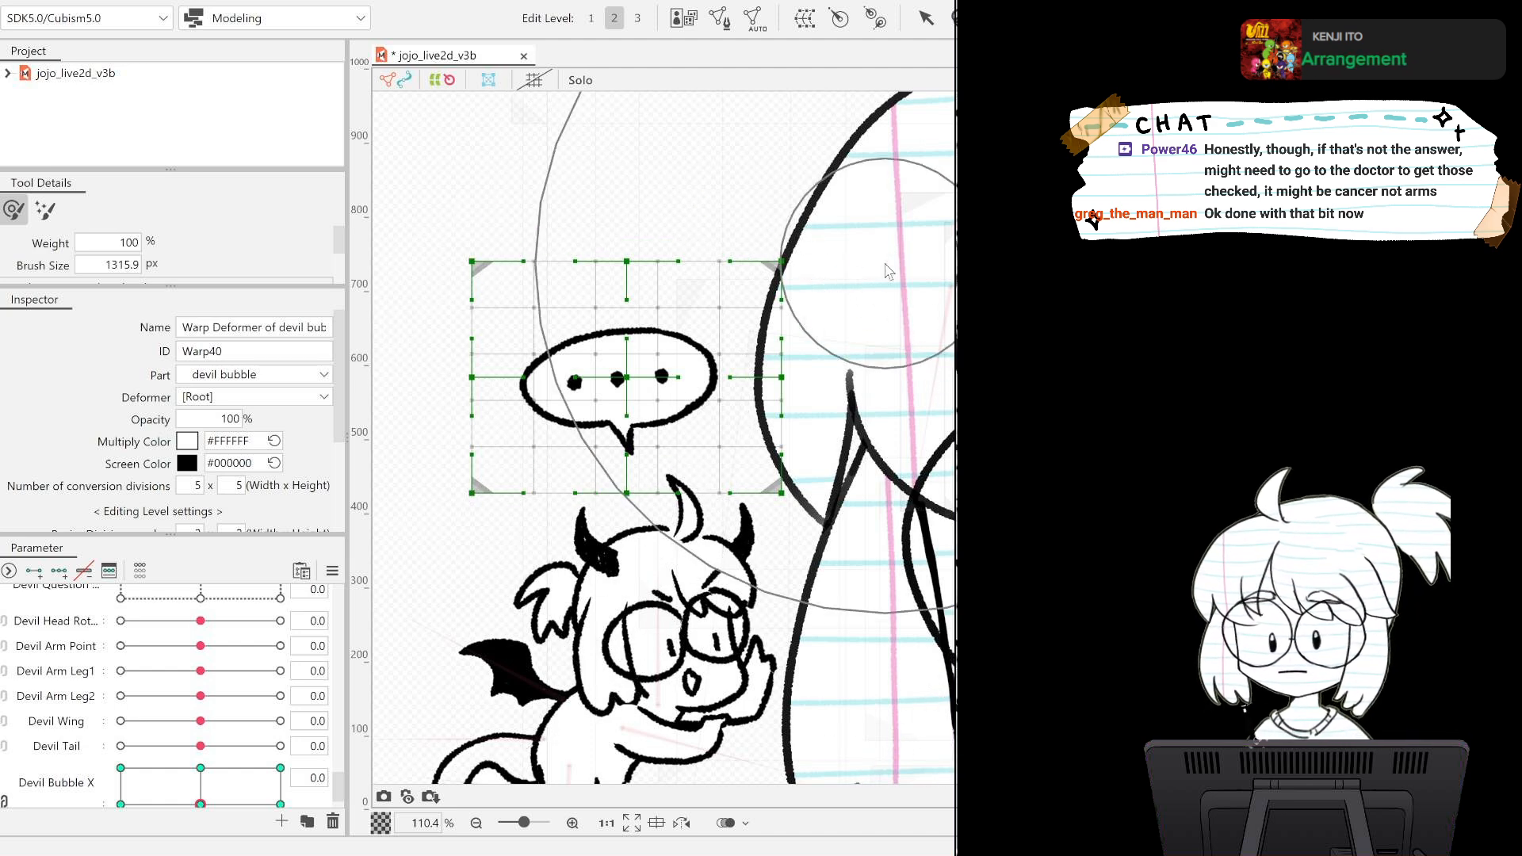
scroll(341, 785, "down", 1)
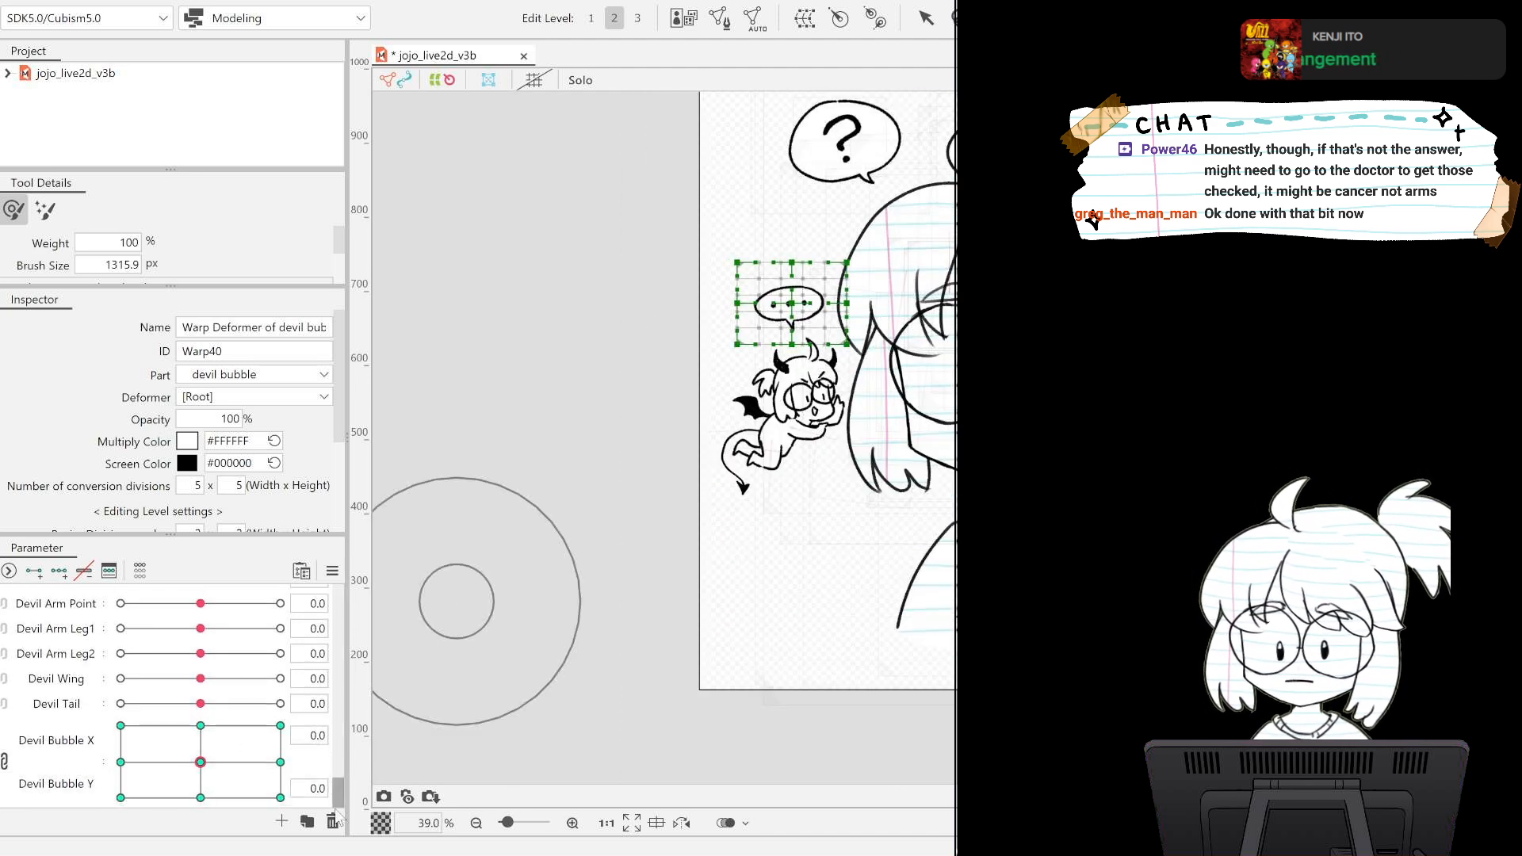
left_click_drag(201, 761, 219, 802)
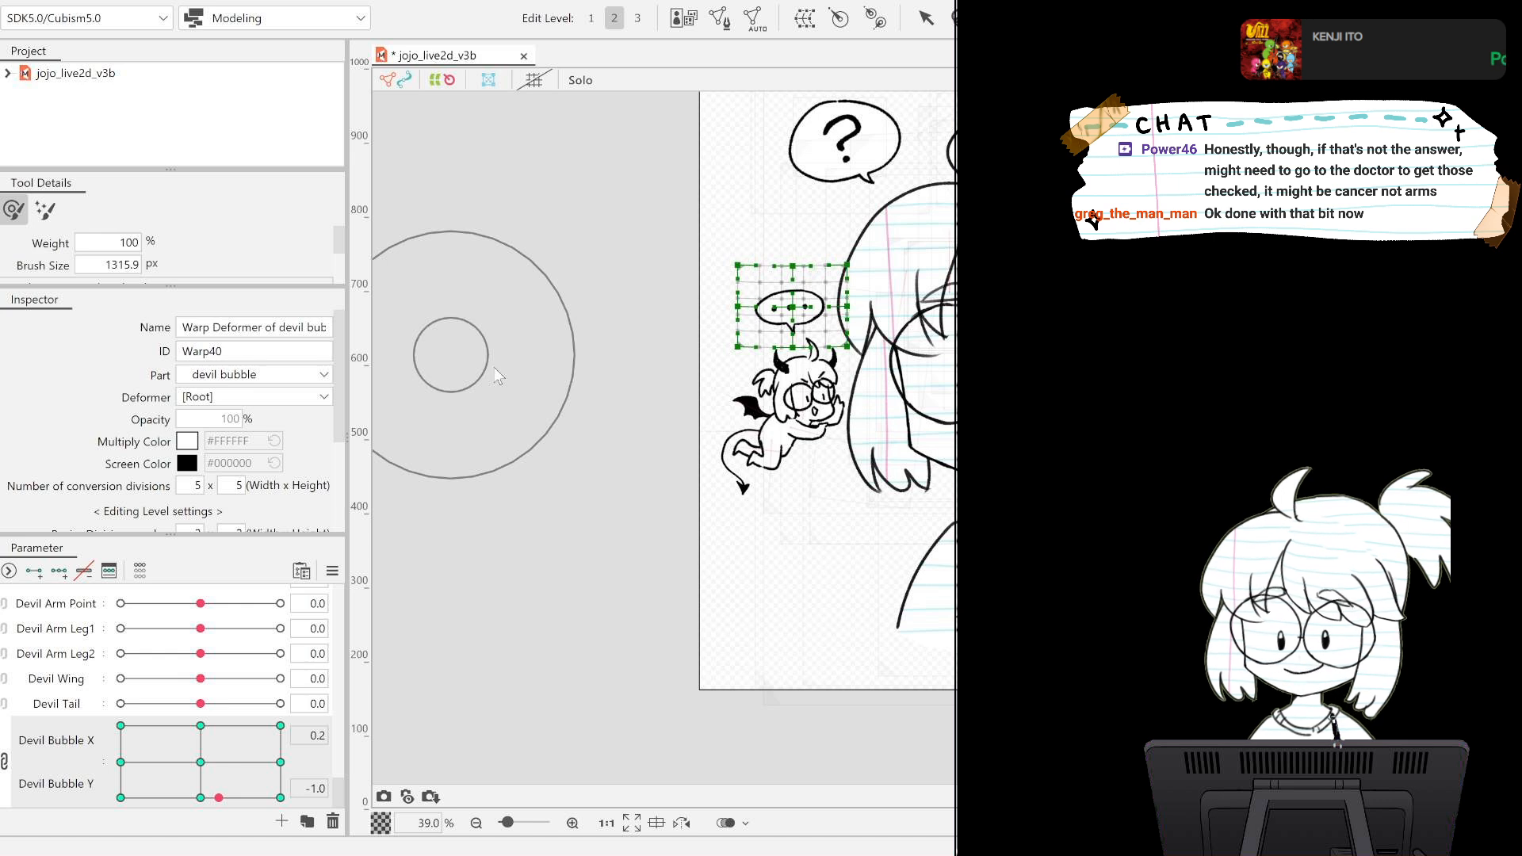
key("ctrl+d")
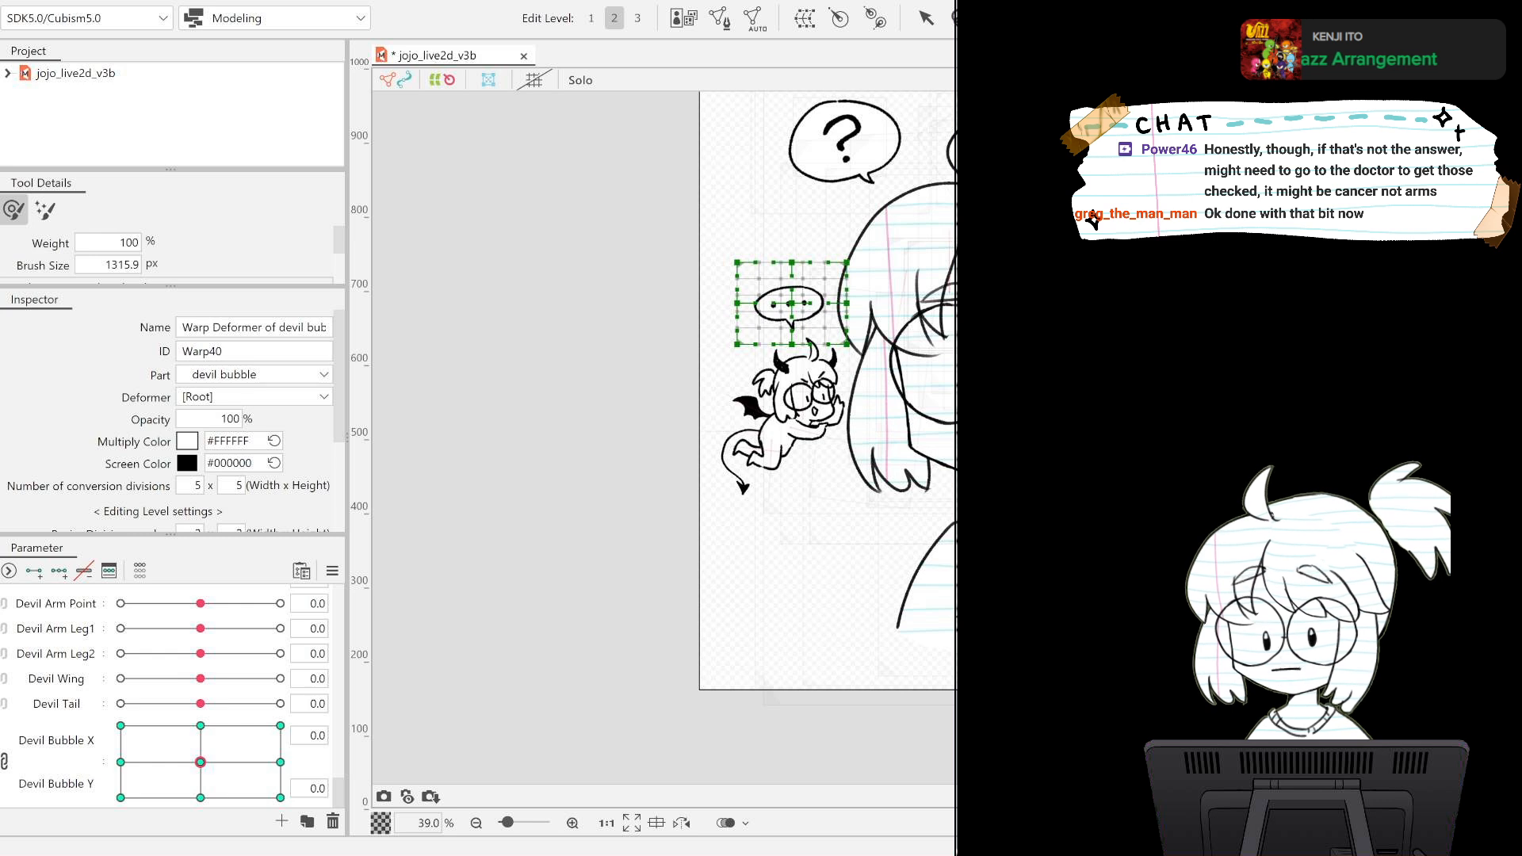
Create a devil bubble dot parameter for dot1, add two keys, and set dot1's opacity to 0% at value 0.0.
left_click(772, 304)
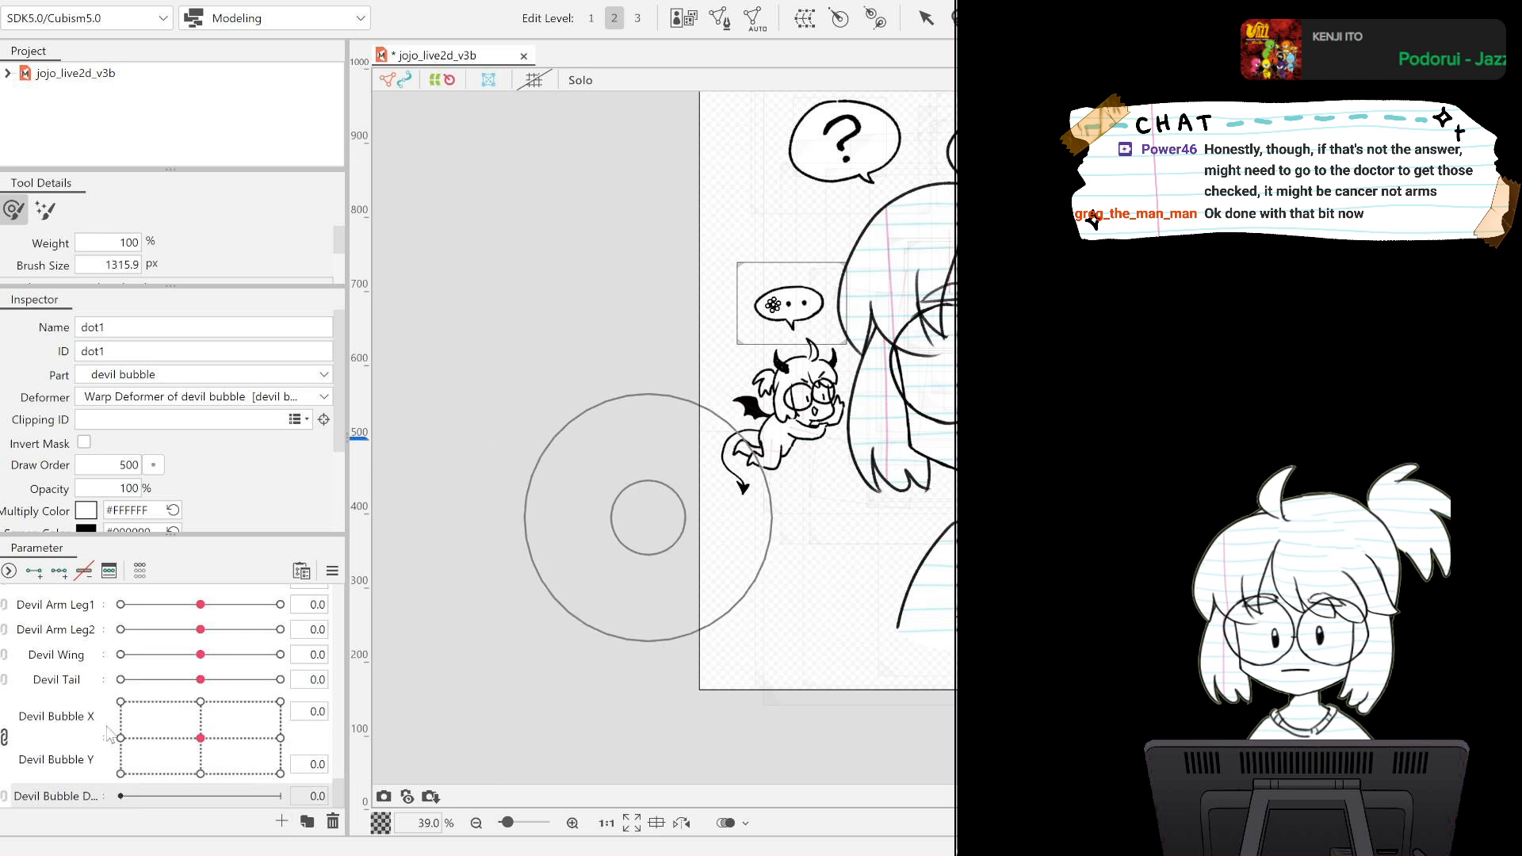
scroll(254, 796, "down", 1)
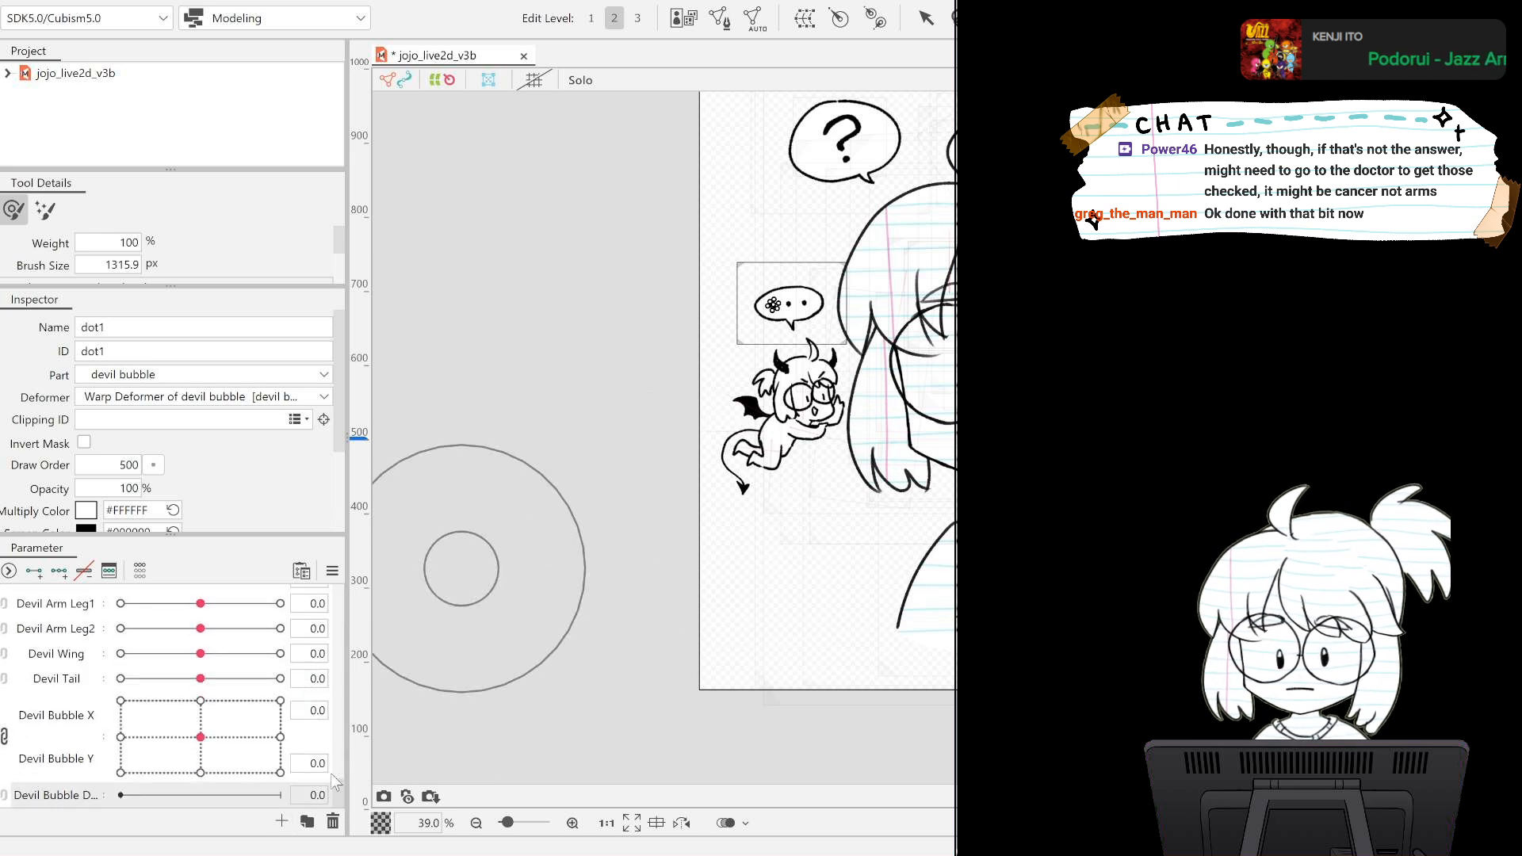
left_click(35, 571)
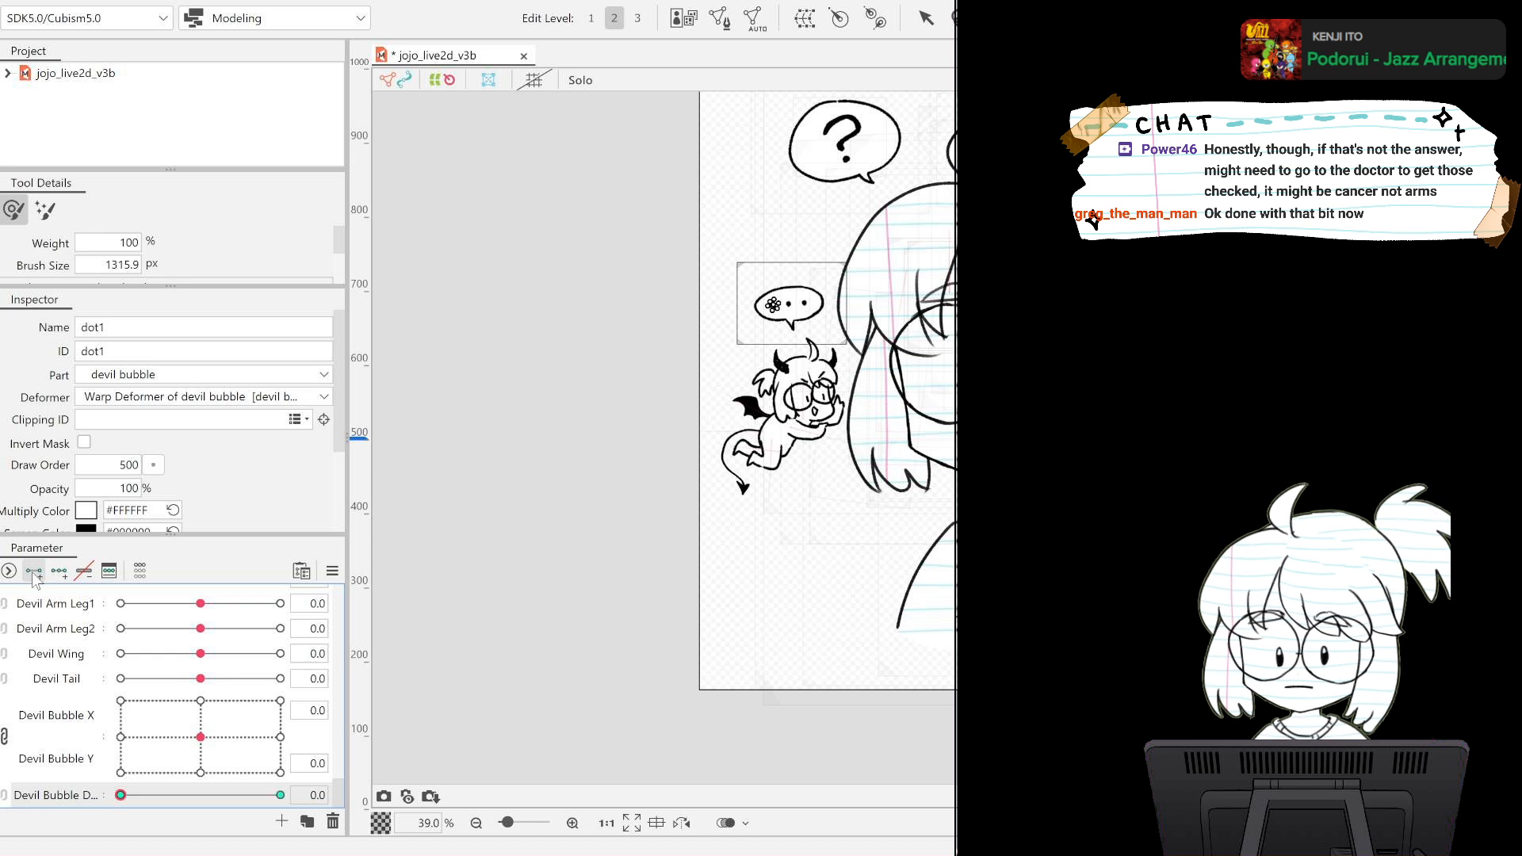
left_click_drag(294, 797, 123, 796)
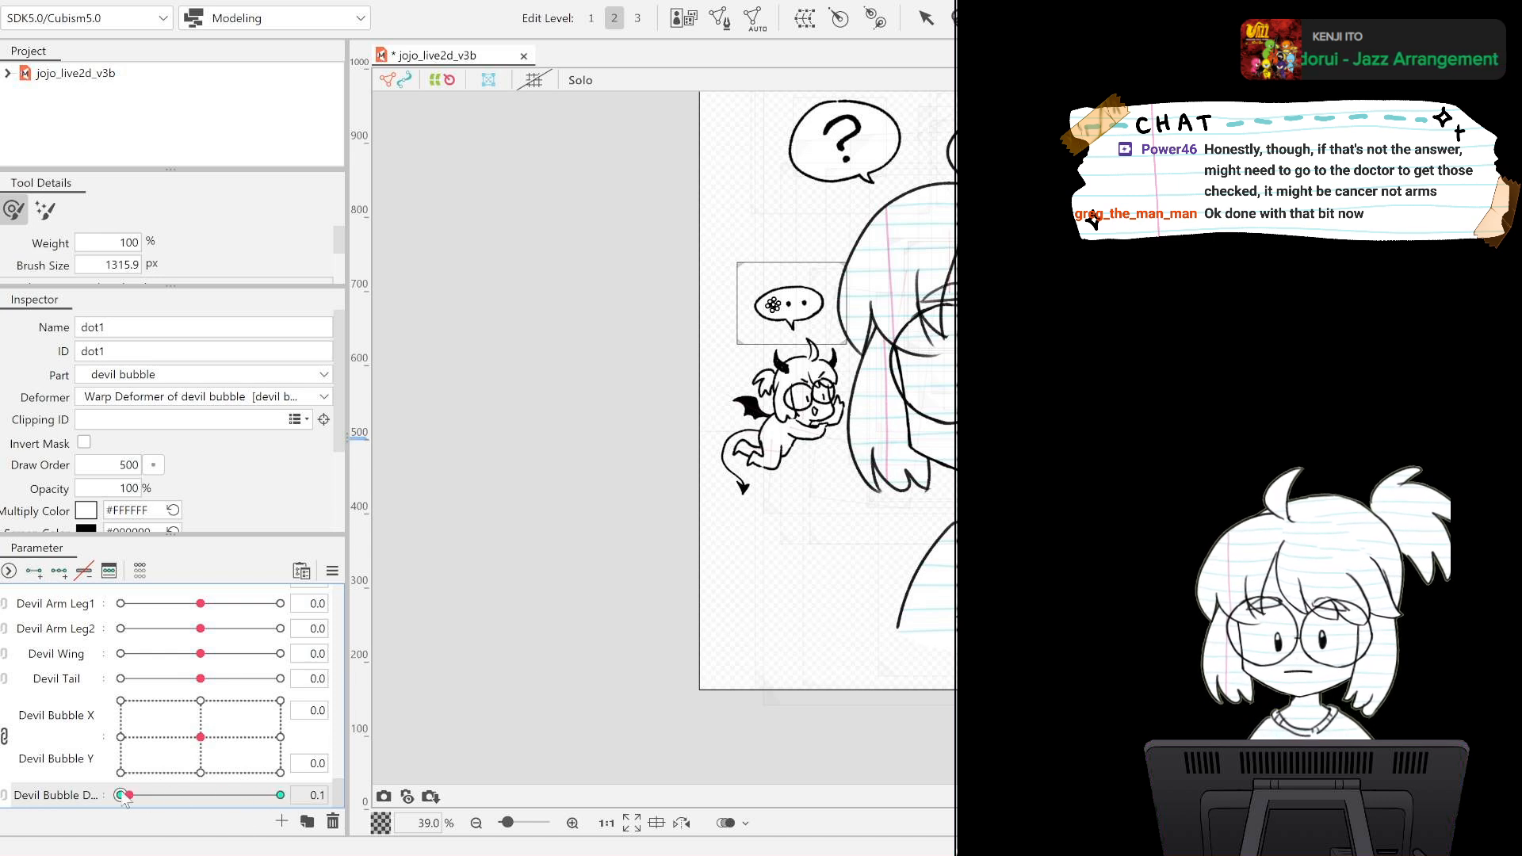
double_click(124, 486)
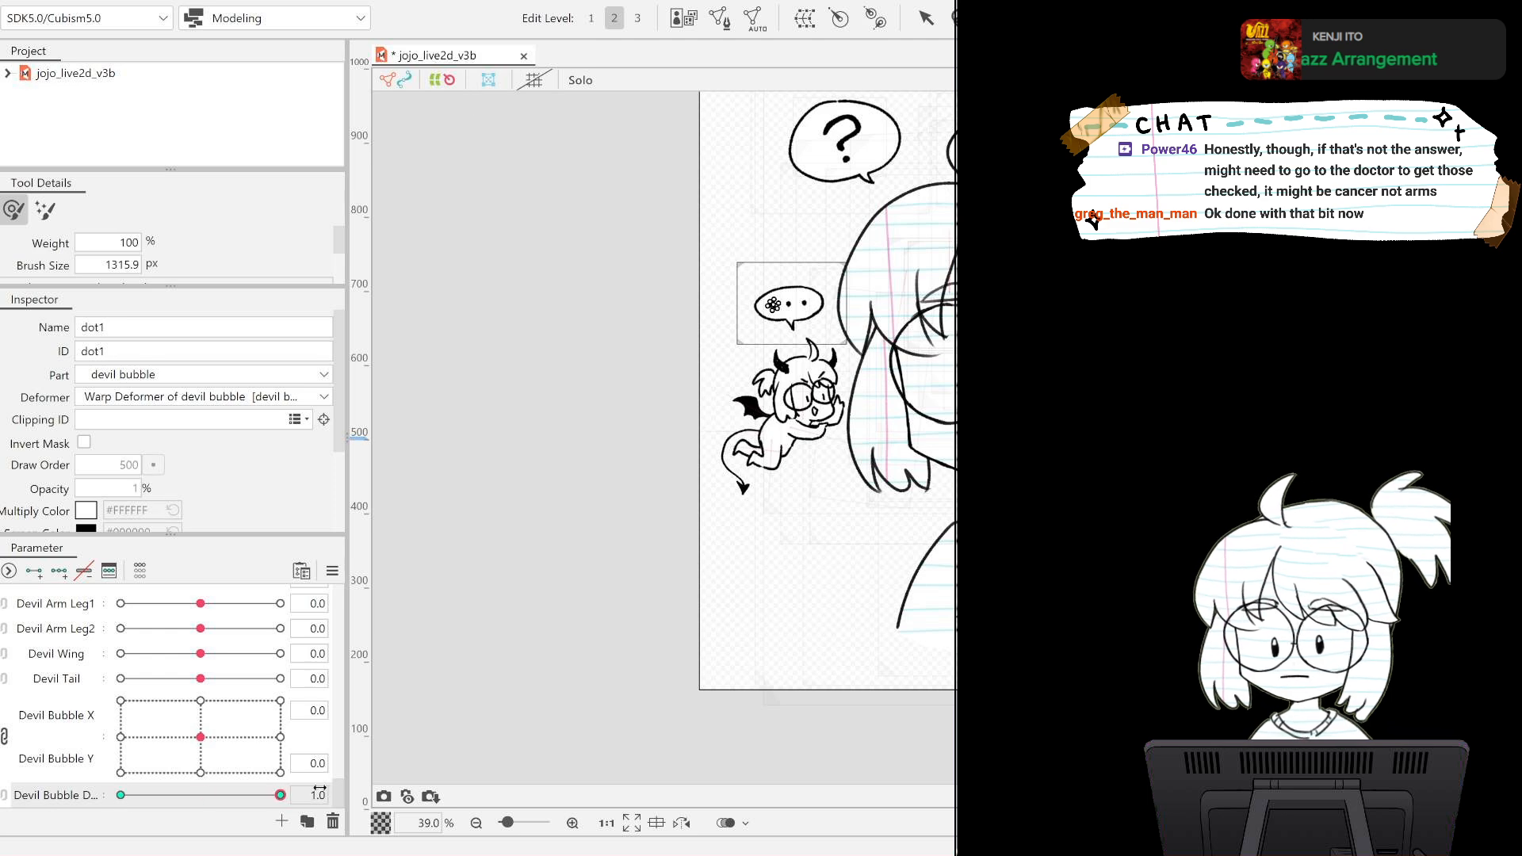
Create a second devil bubble dot parameter, add two keys for dot2, and set dot2's opacity to 0% at value 0.0.
scroll(777, 321, "up", 8)
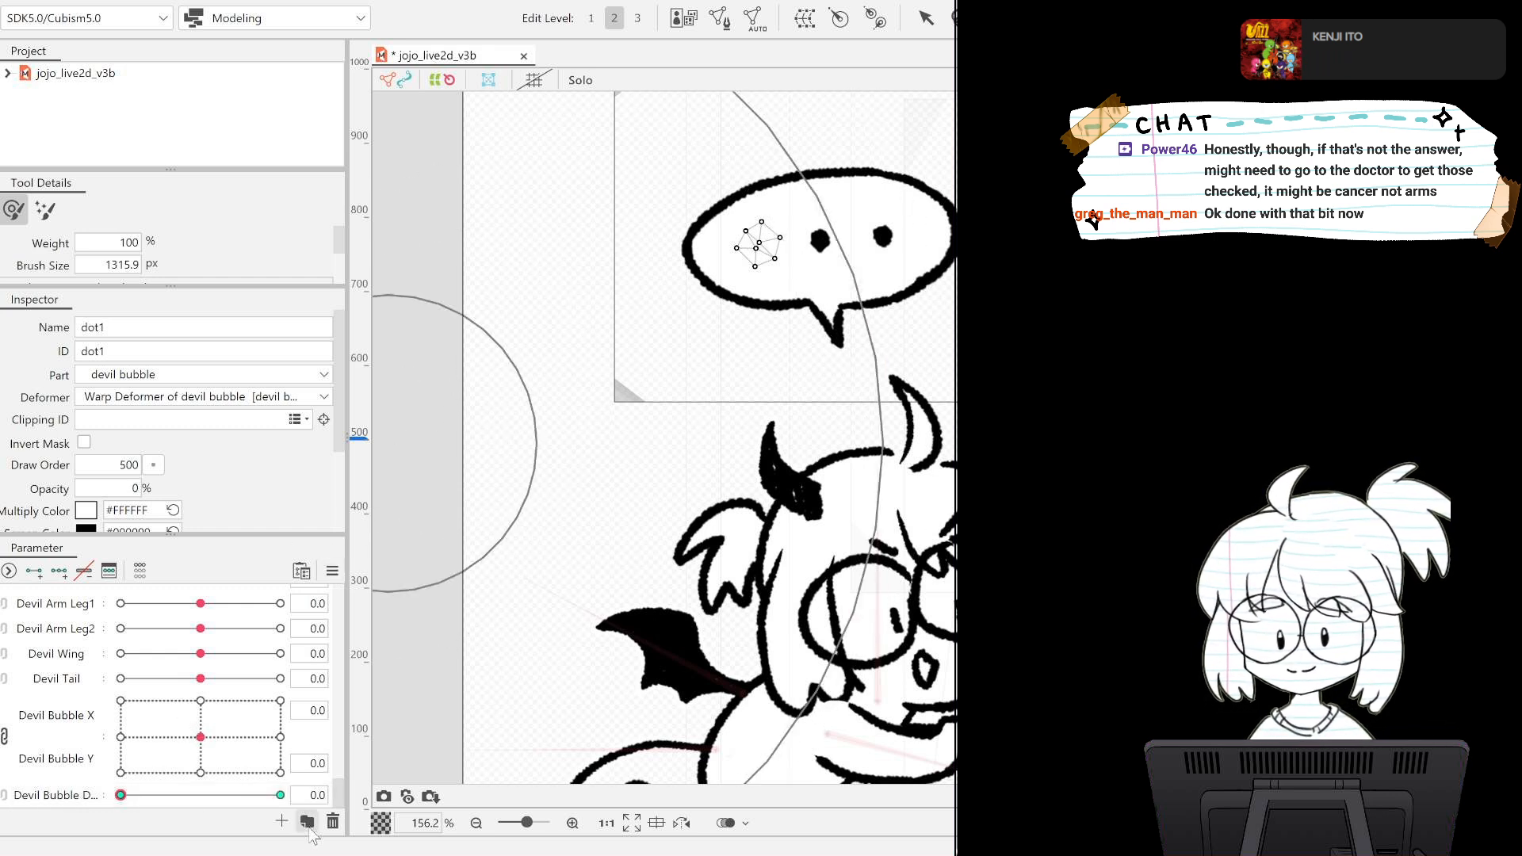
left_click(690, 440)
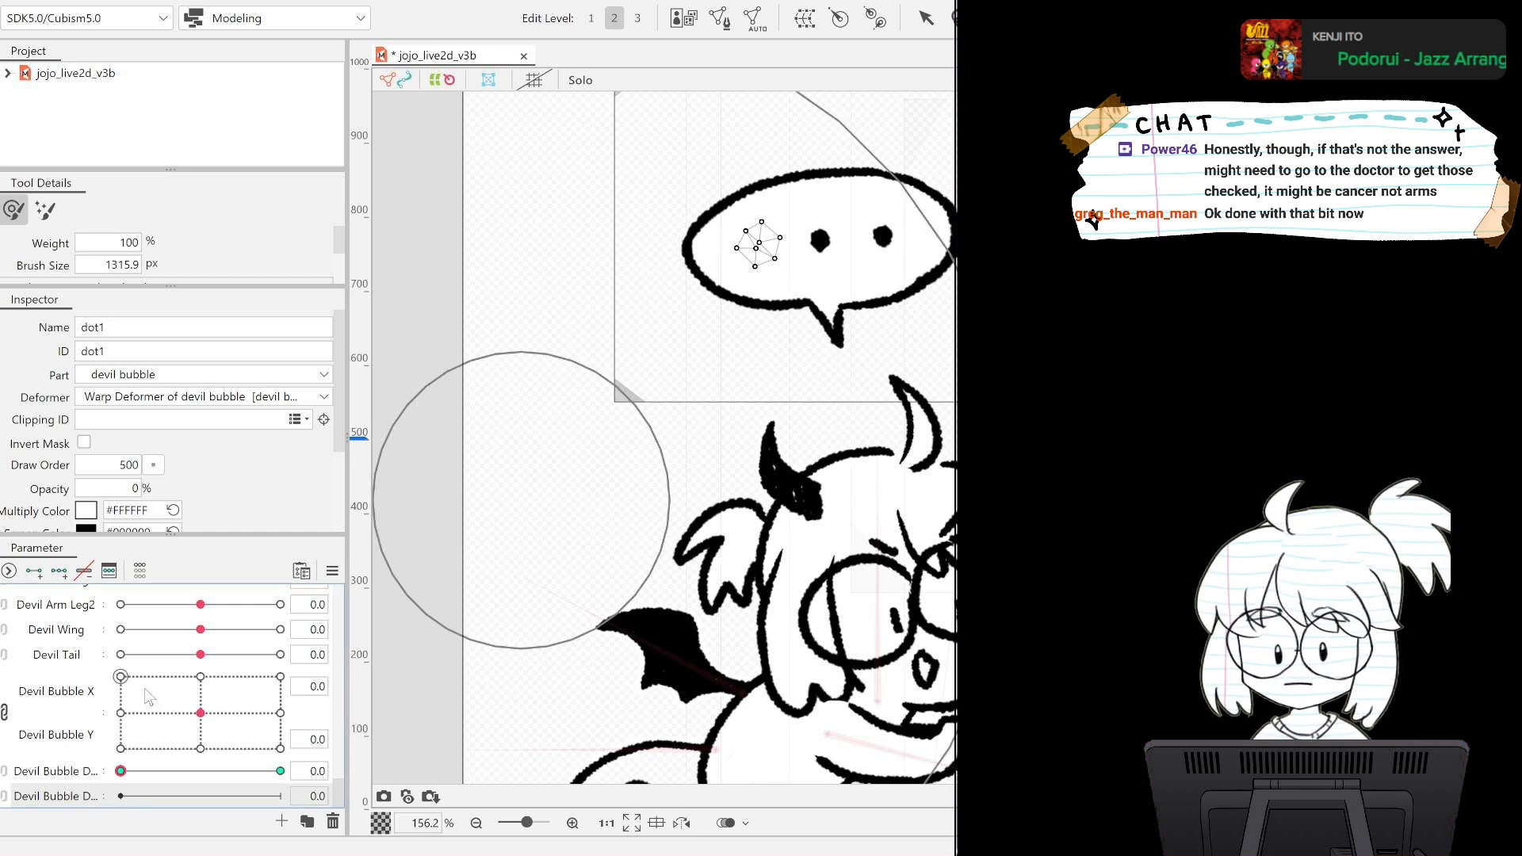
left_click(820, 239)
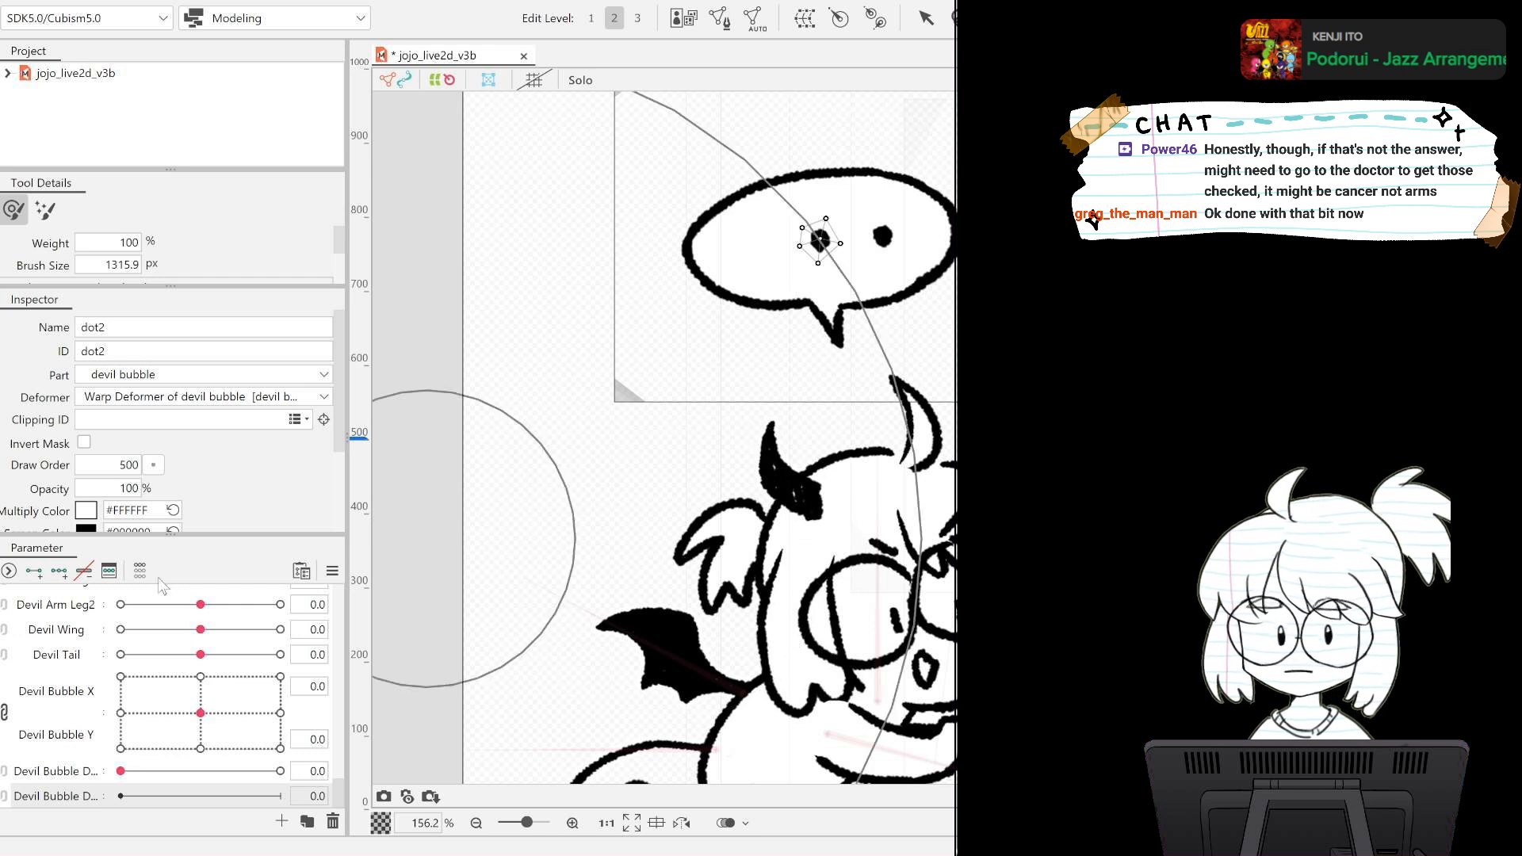
left_click(35, 571)
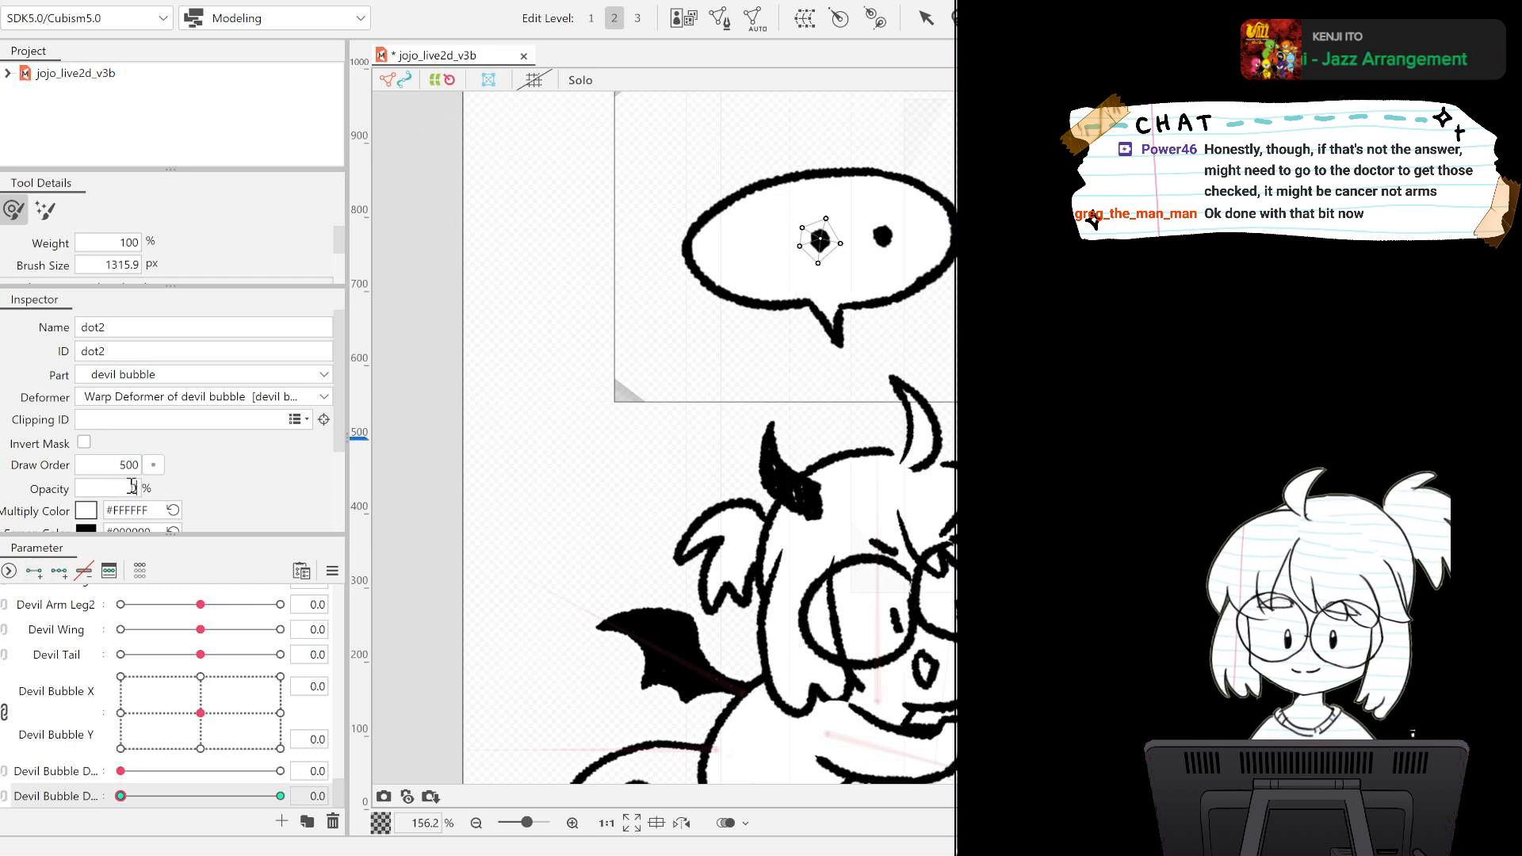
key("Return")
left_click_drag(122, 796, 14, 784)
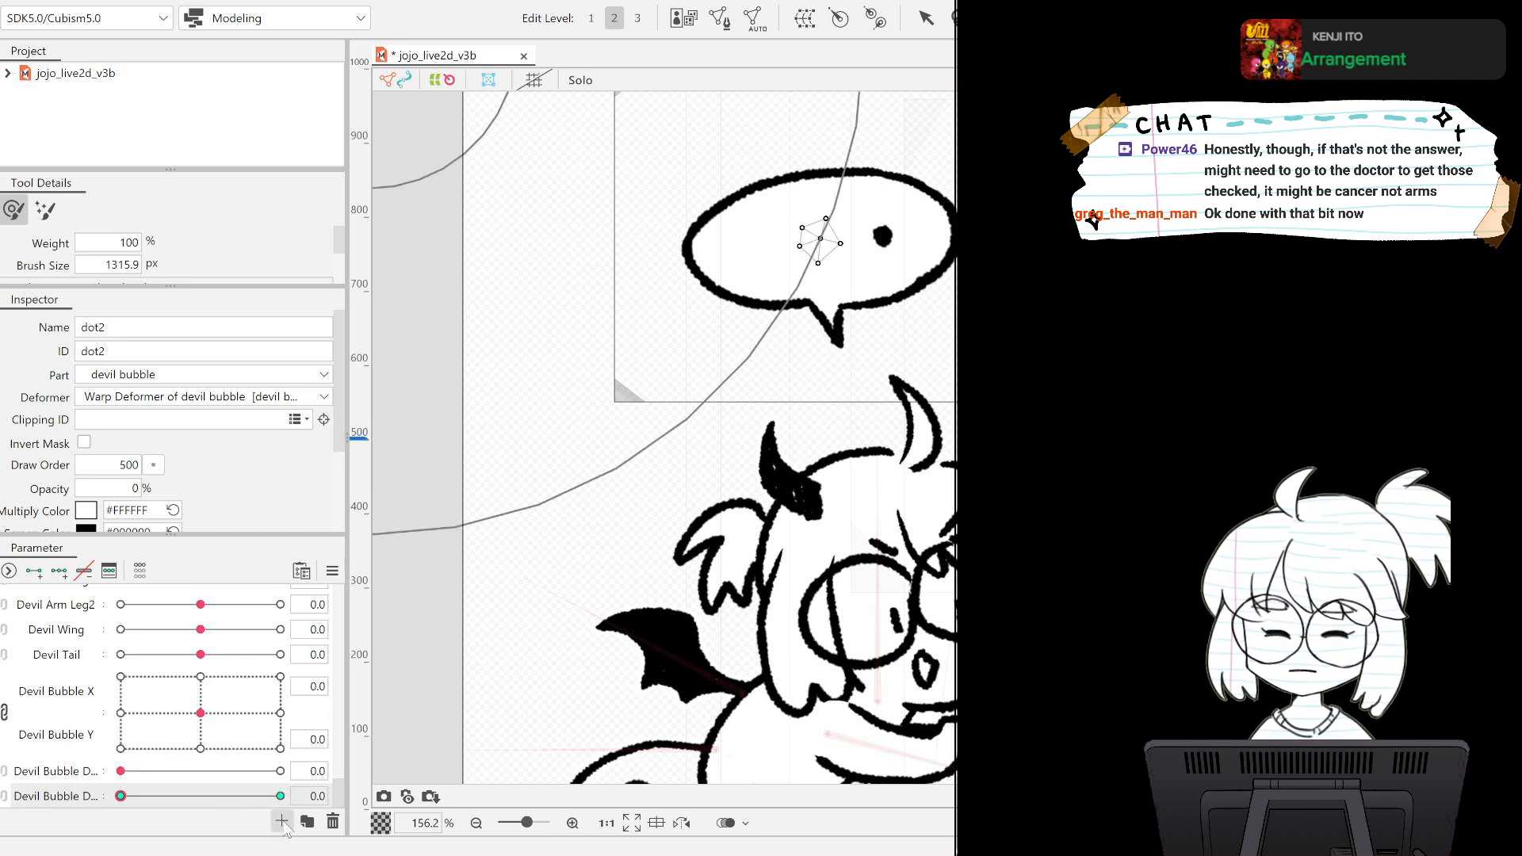
Create a third devil bubble dot parameter, add two keys for dot3, and set dot3's opacity to 0% at value 0.0.
left_click(680, 362)
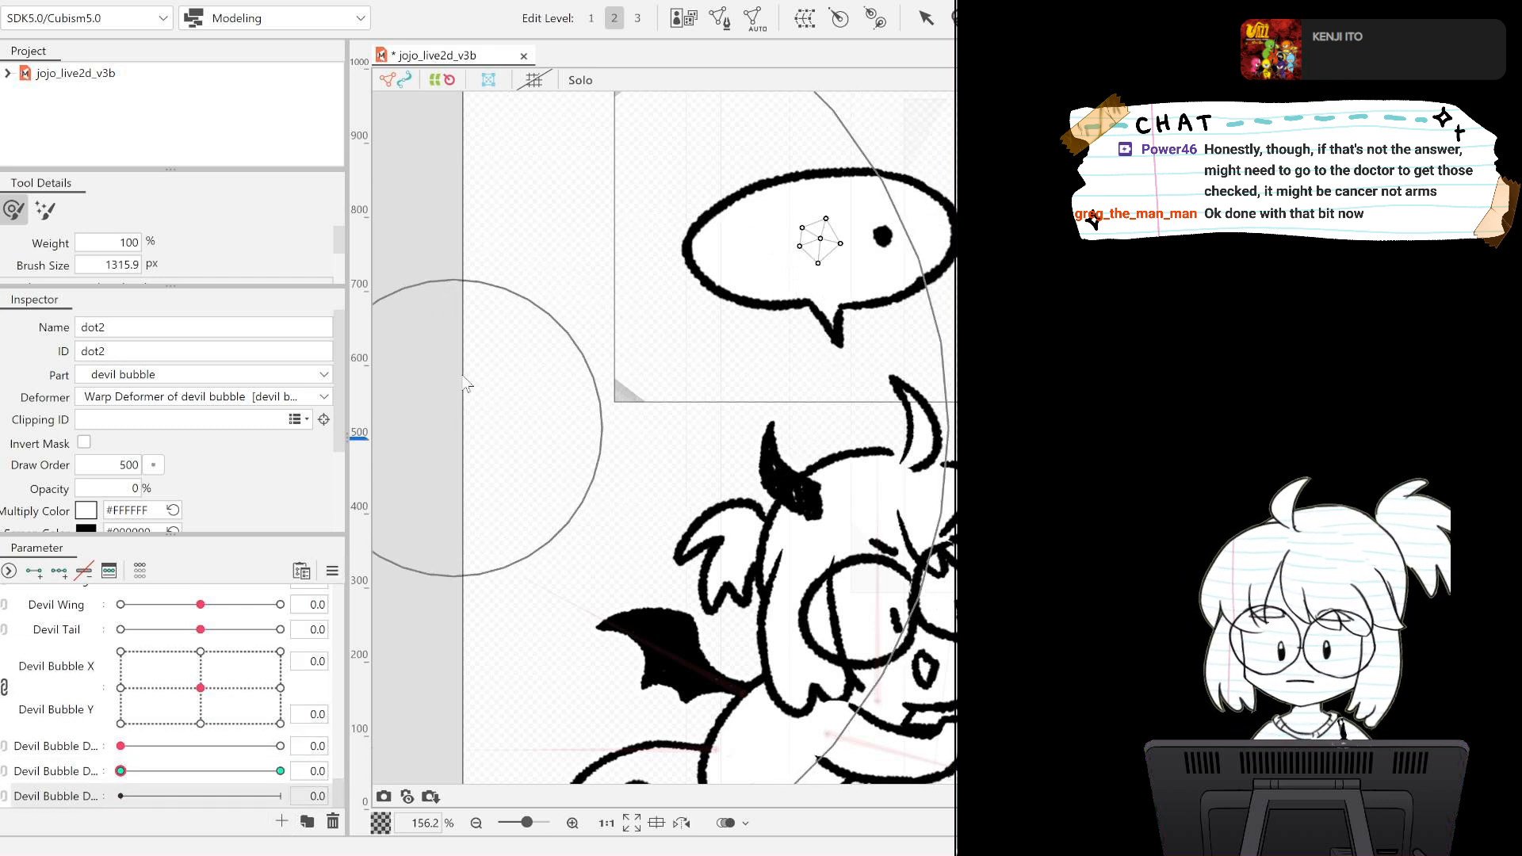
left_click(1173, 523)
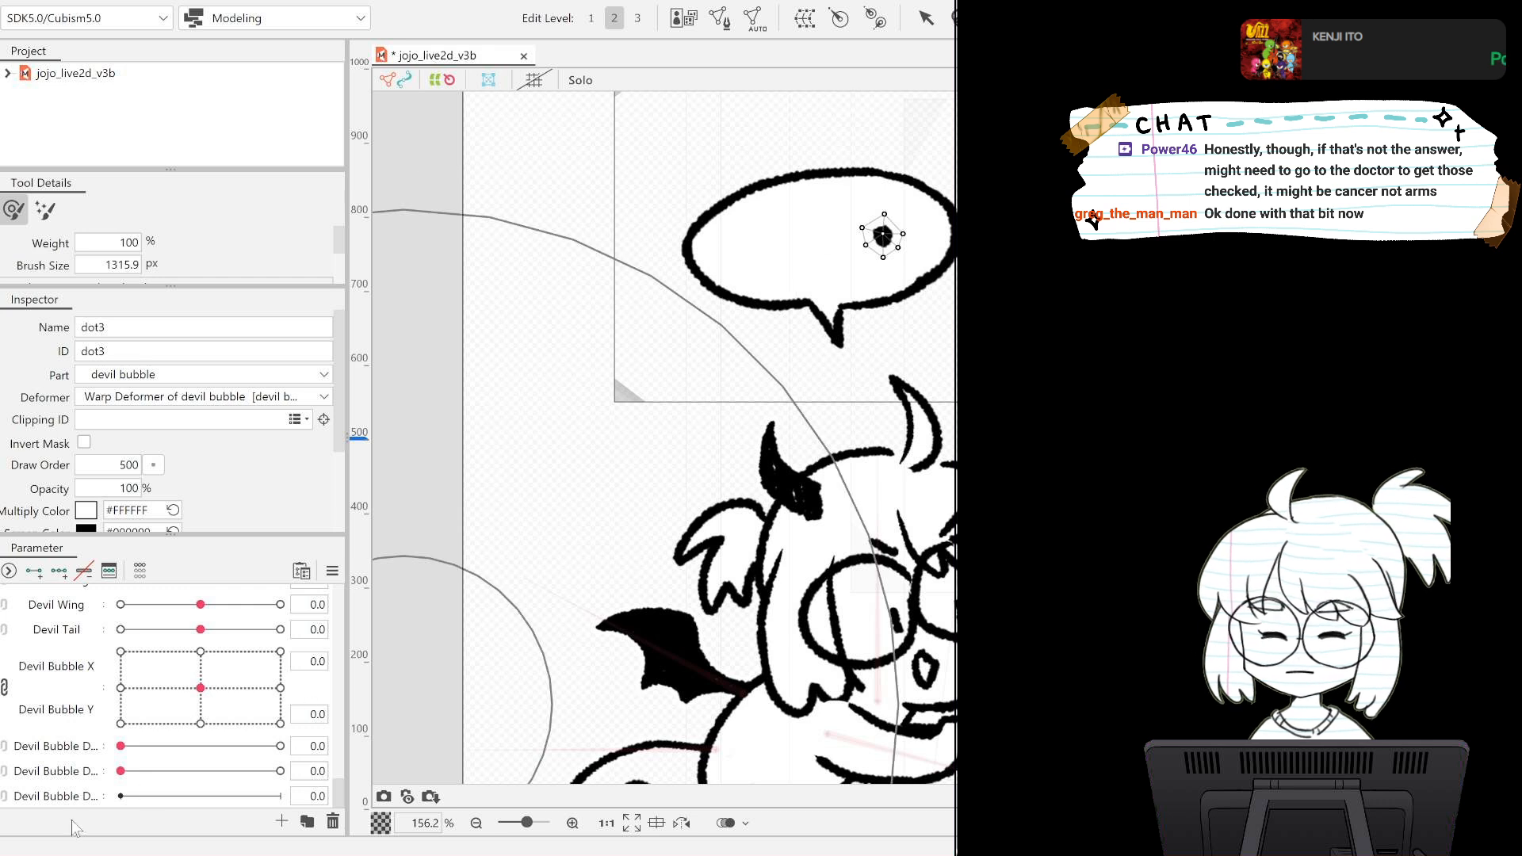
left_click(68, 797)
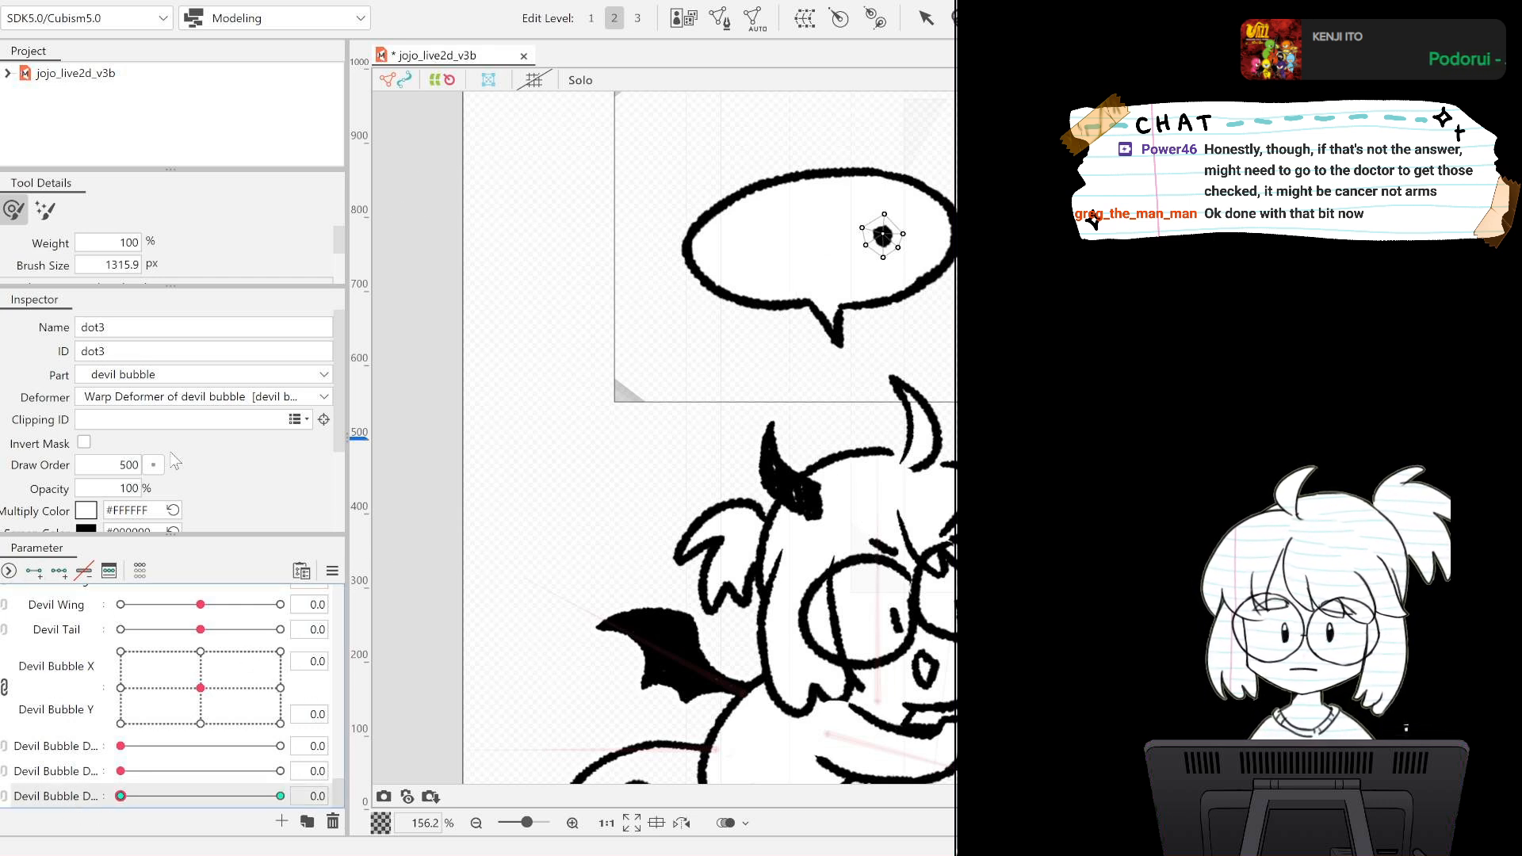
double_click(126, 489)
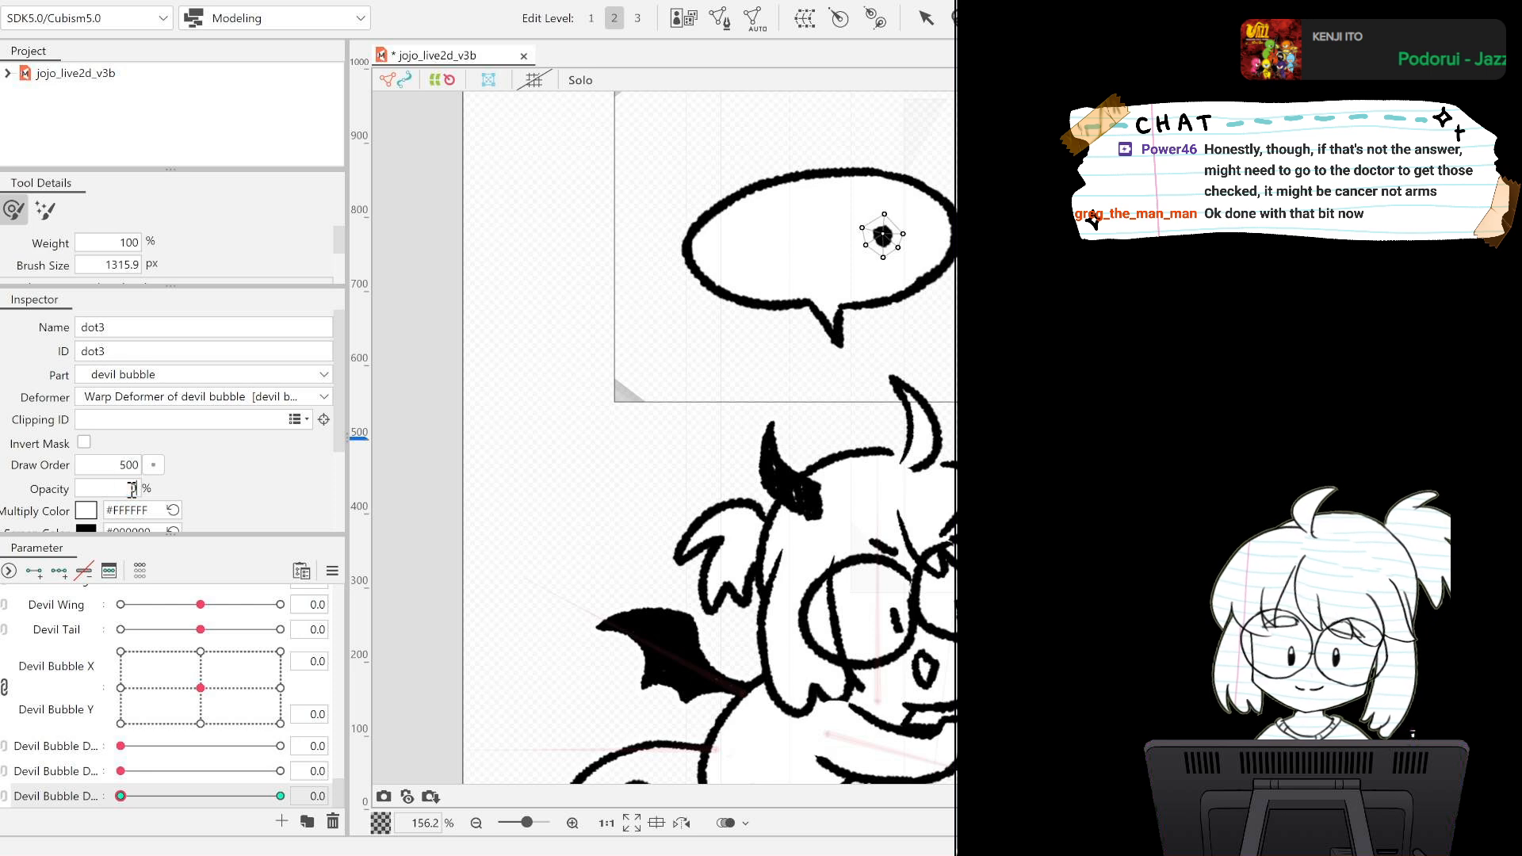
type("0")
key("Return")
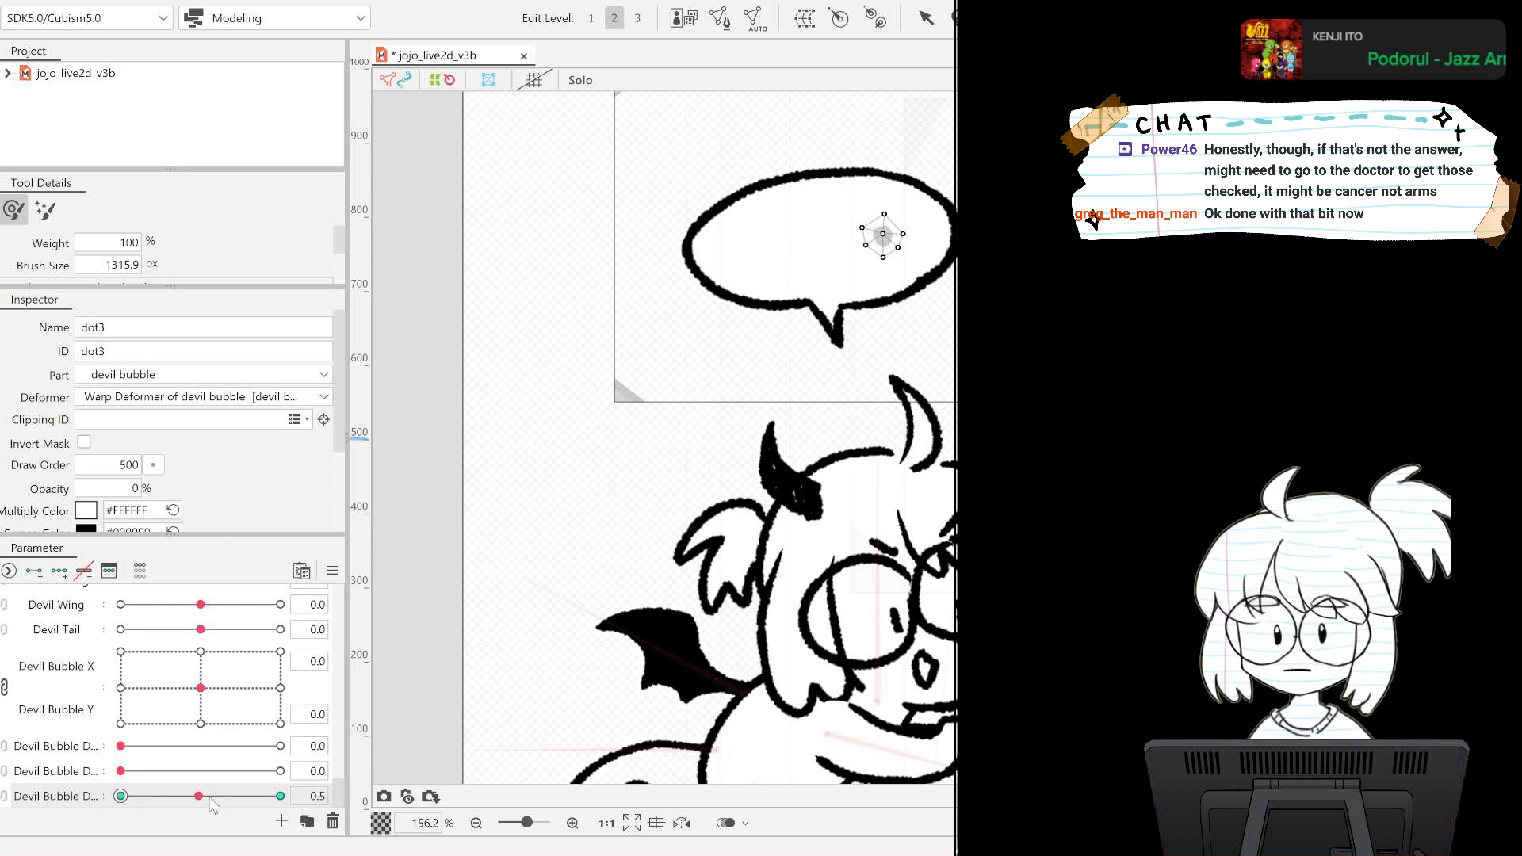
Preview the dot3 fade, reset its parameter to 0.0, and save the jojo_live2d_v3b model.
scroll(793, 447, "down", 10)
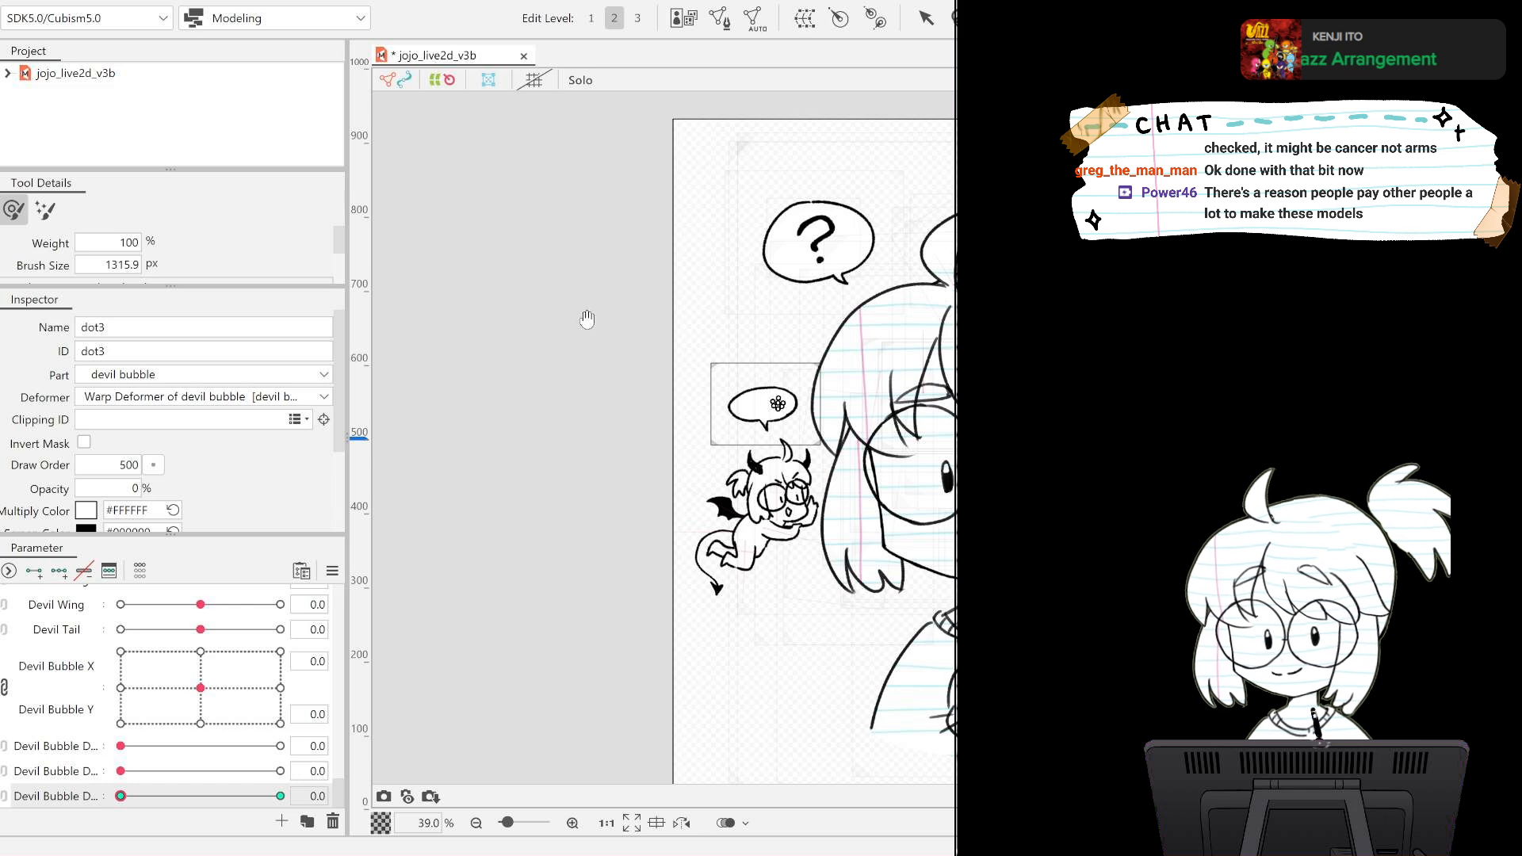
mouse_move(587, 318)
left_mouse_down()
mouse_move(318, 268)
mouse_move(420, 240)
left_mouse_up()
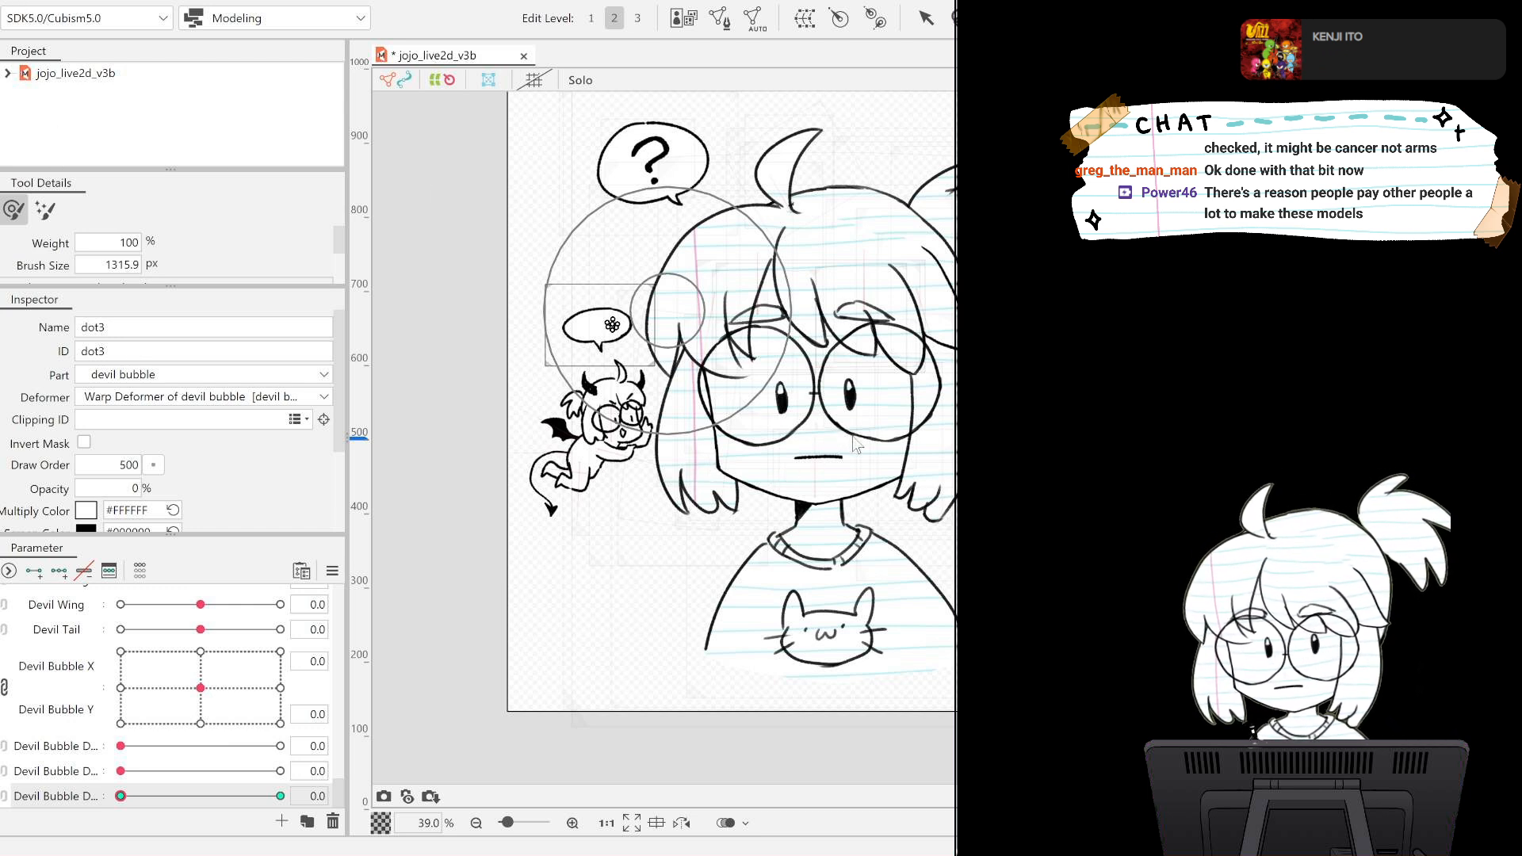
key("ctrl+s")
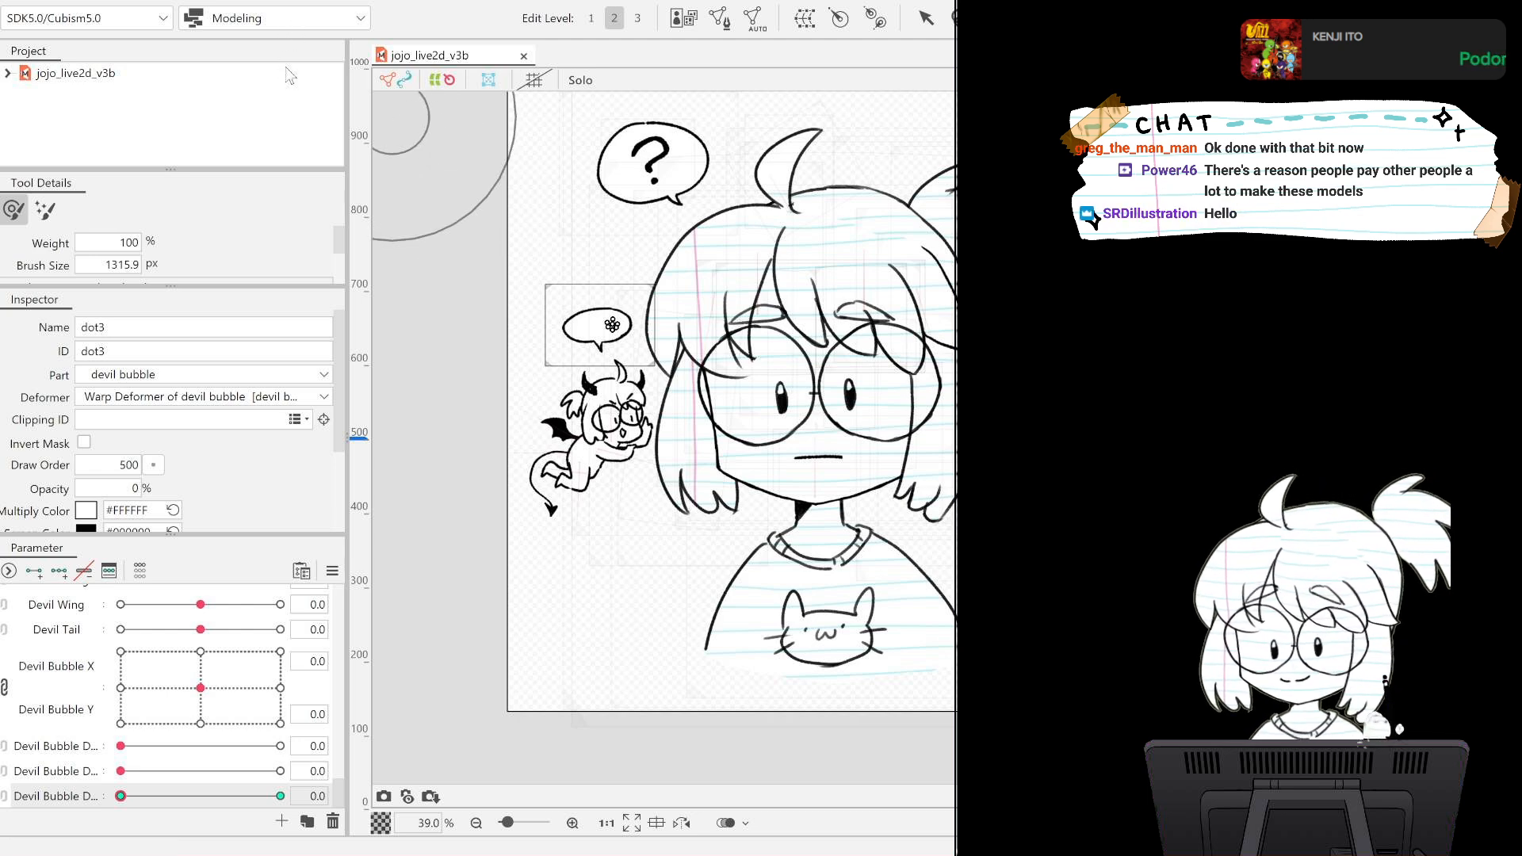
Switch to the Animation workspace and enlarge the canvas area by narrowing the side panels and shortening the timeline.
left_click(283, 56)
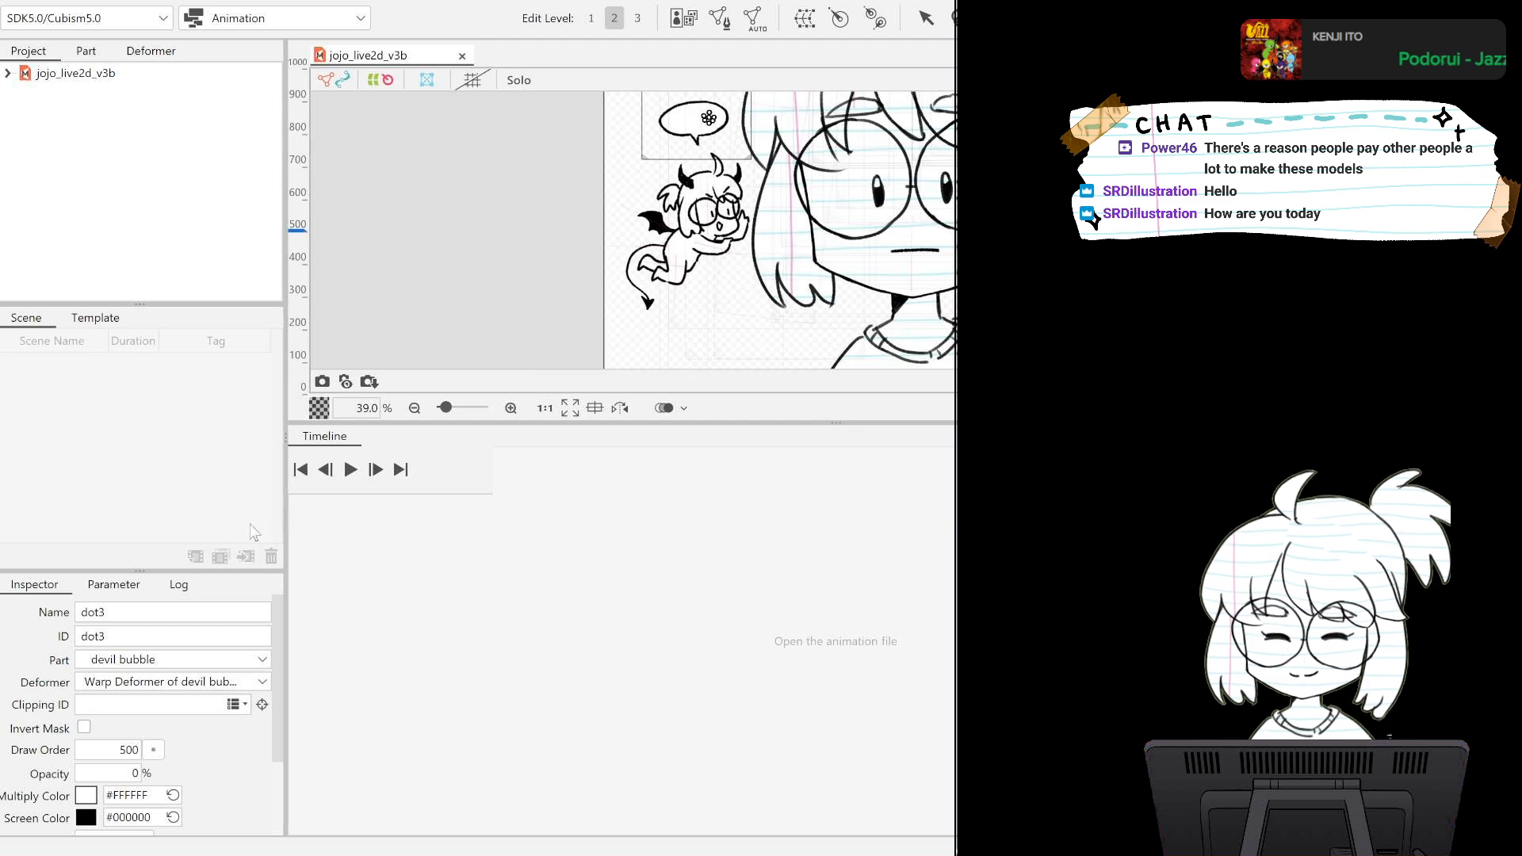
left_click_drag(284, 523, 166, 523)
mouse_move(807, 422)
left_mouse_down()
mouse_move(781, 582)
mouse_move(800, 729)
mouse_move(777, 608)
left_mouse_up()
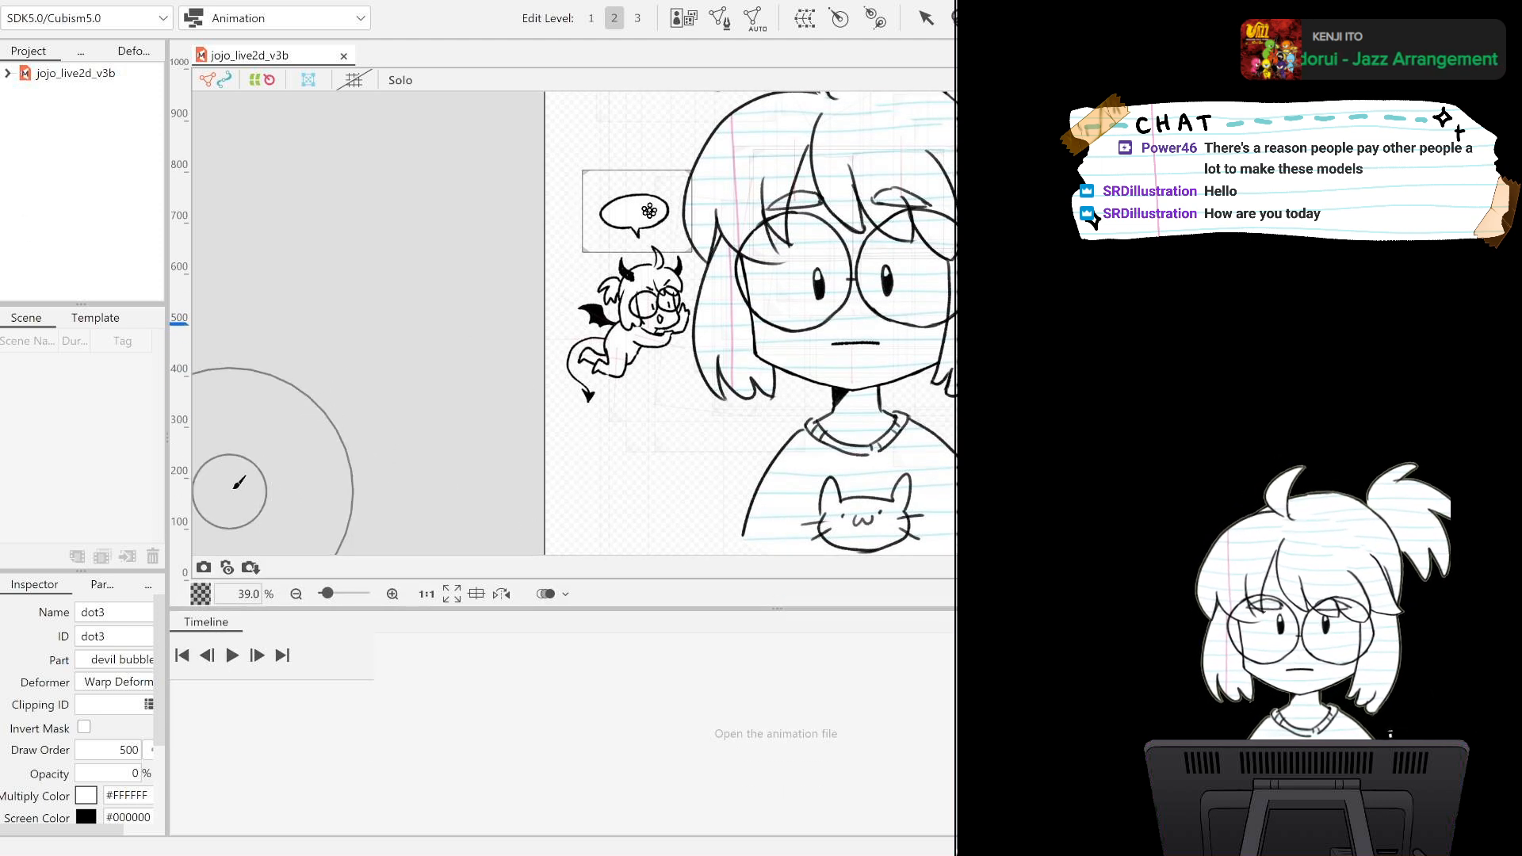
Create a new animation scene by placing the jojo_live2d_v3b model in the timeline.
left_click_drag(87, 73, 56, 412)
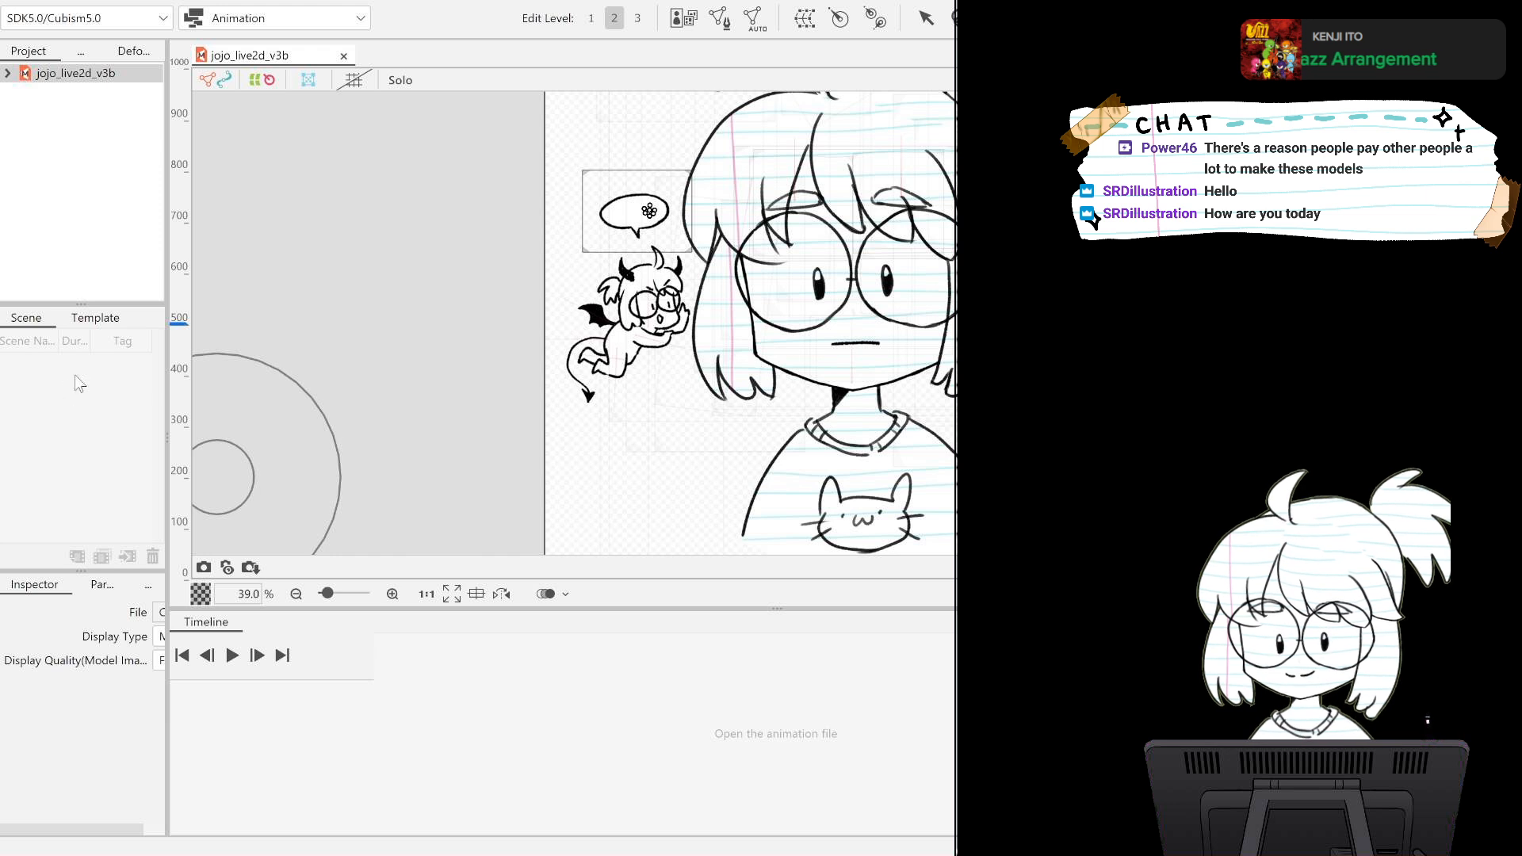
left_click_drag(164, 365, 246, 376)
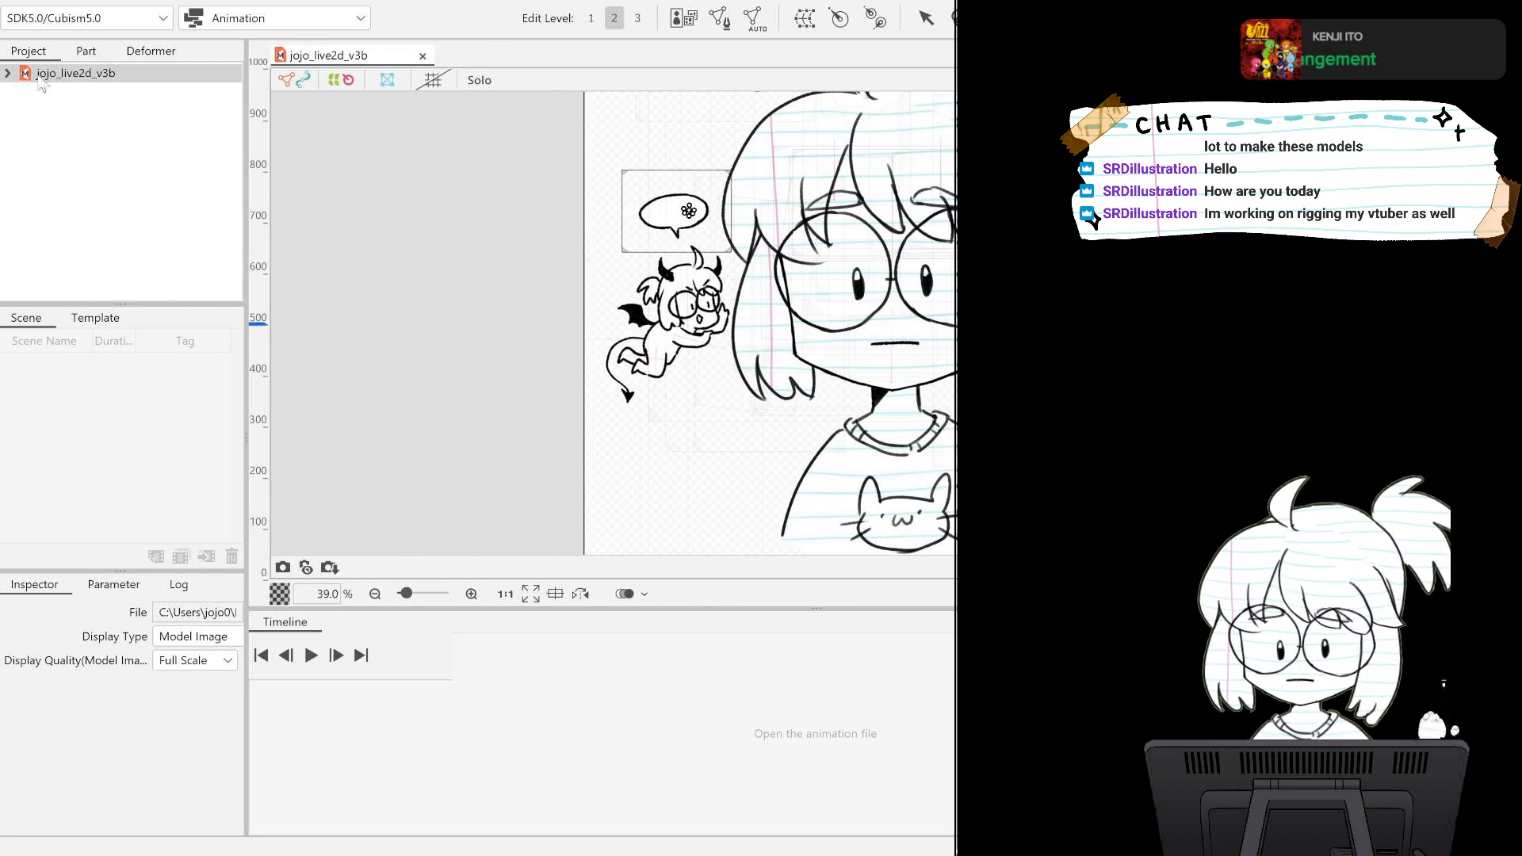
left_click_drag(579, 671, 687, 668)
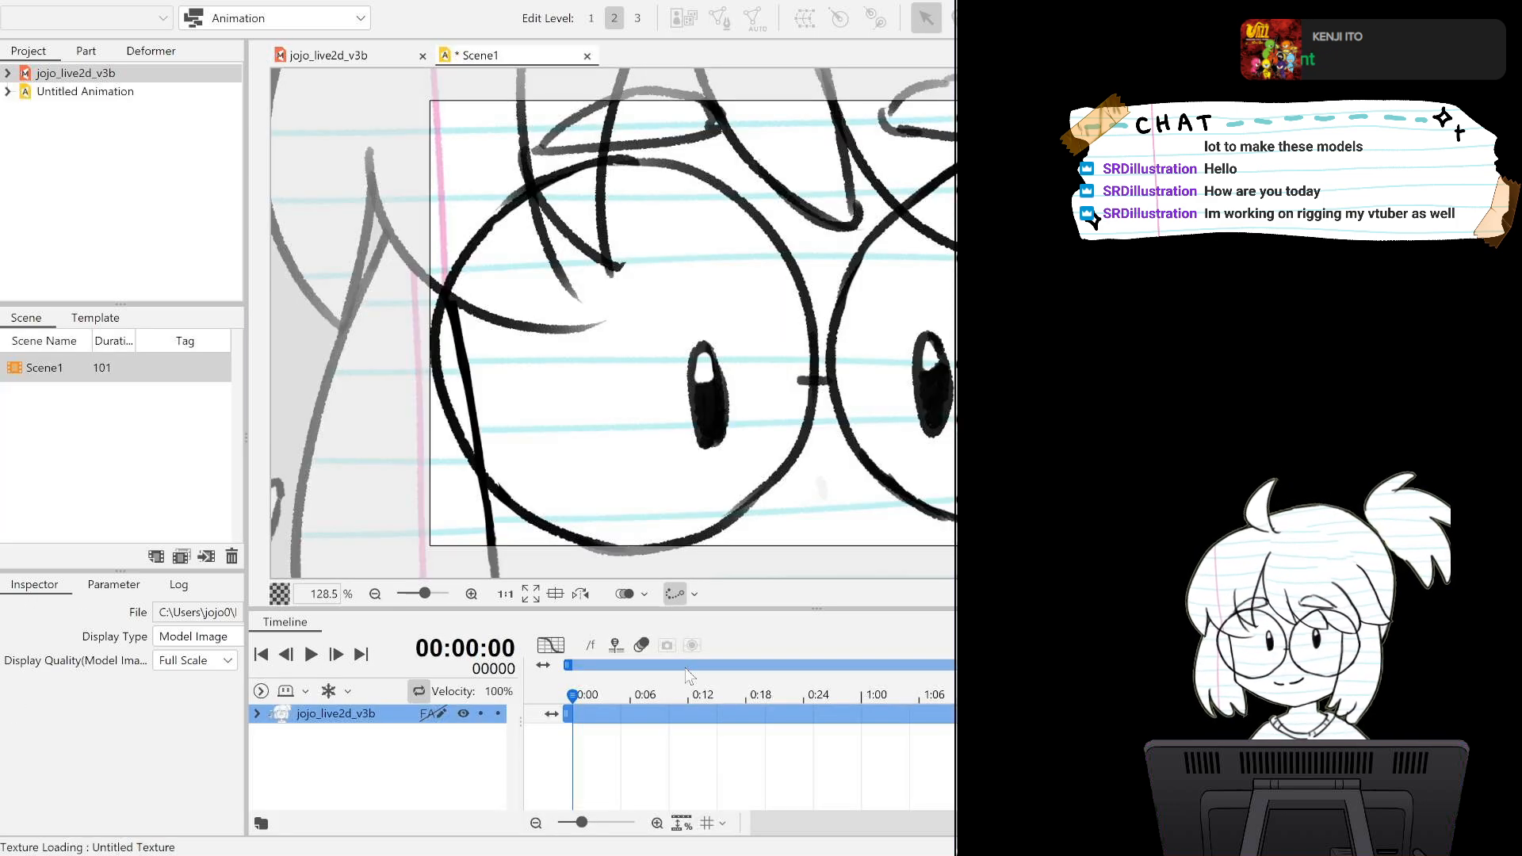
scroll(775, 227, "down", 6)
scroll(775, 227, "up", 4)
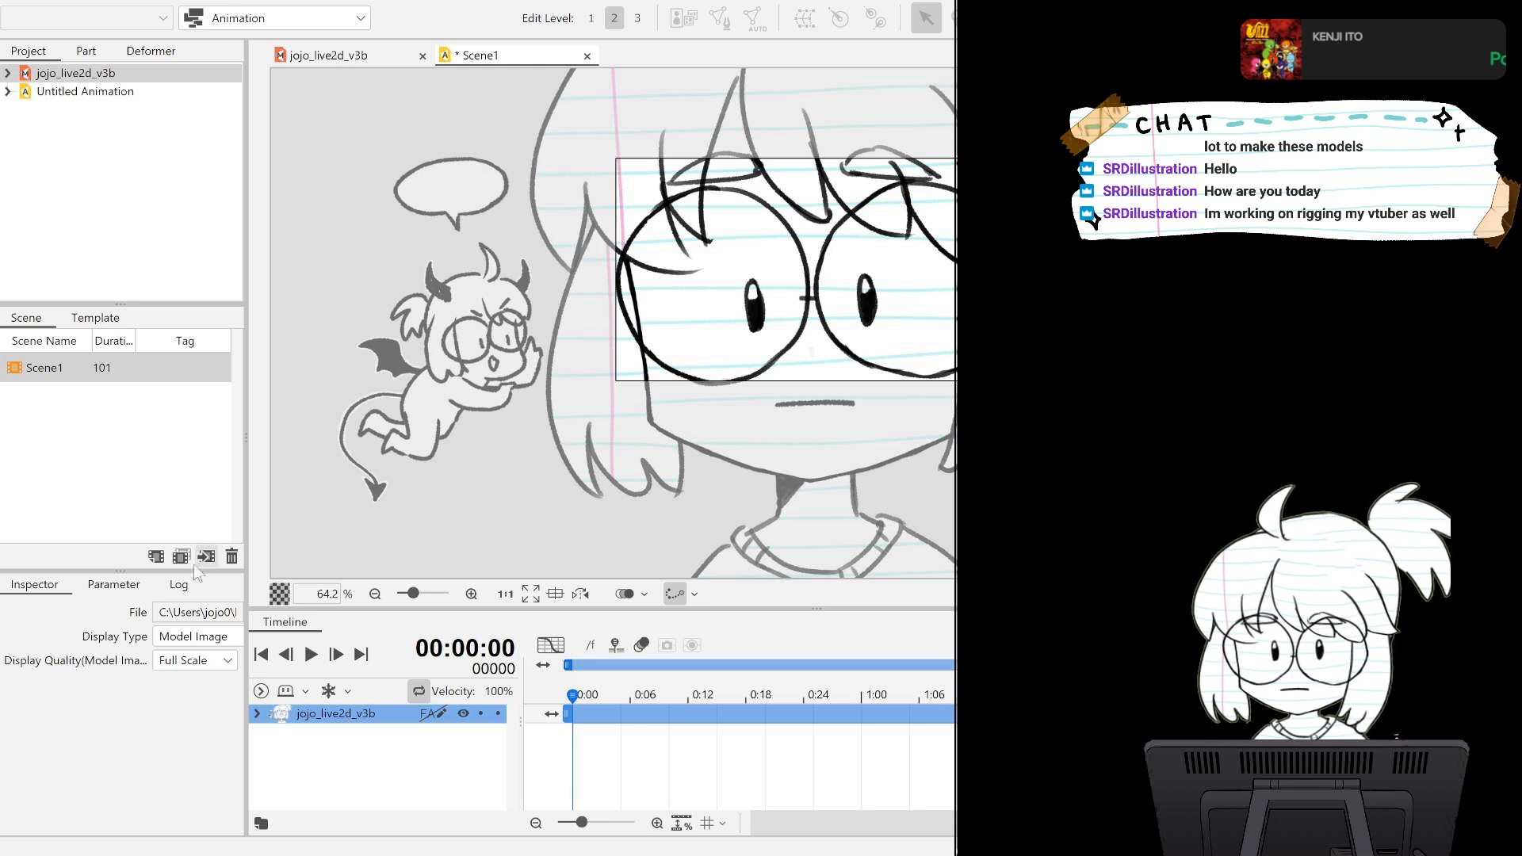
Try to resize Scene1 by entering 6000 for both its width and height with the aspect ratio fixed.
left_click(119, 374)
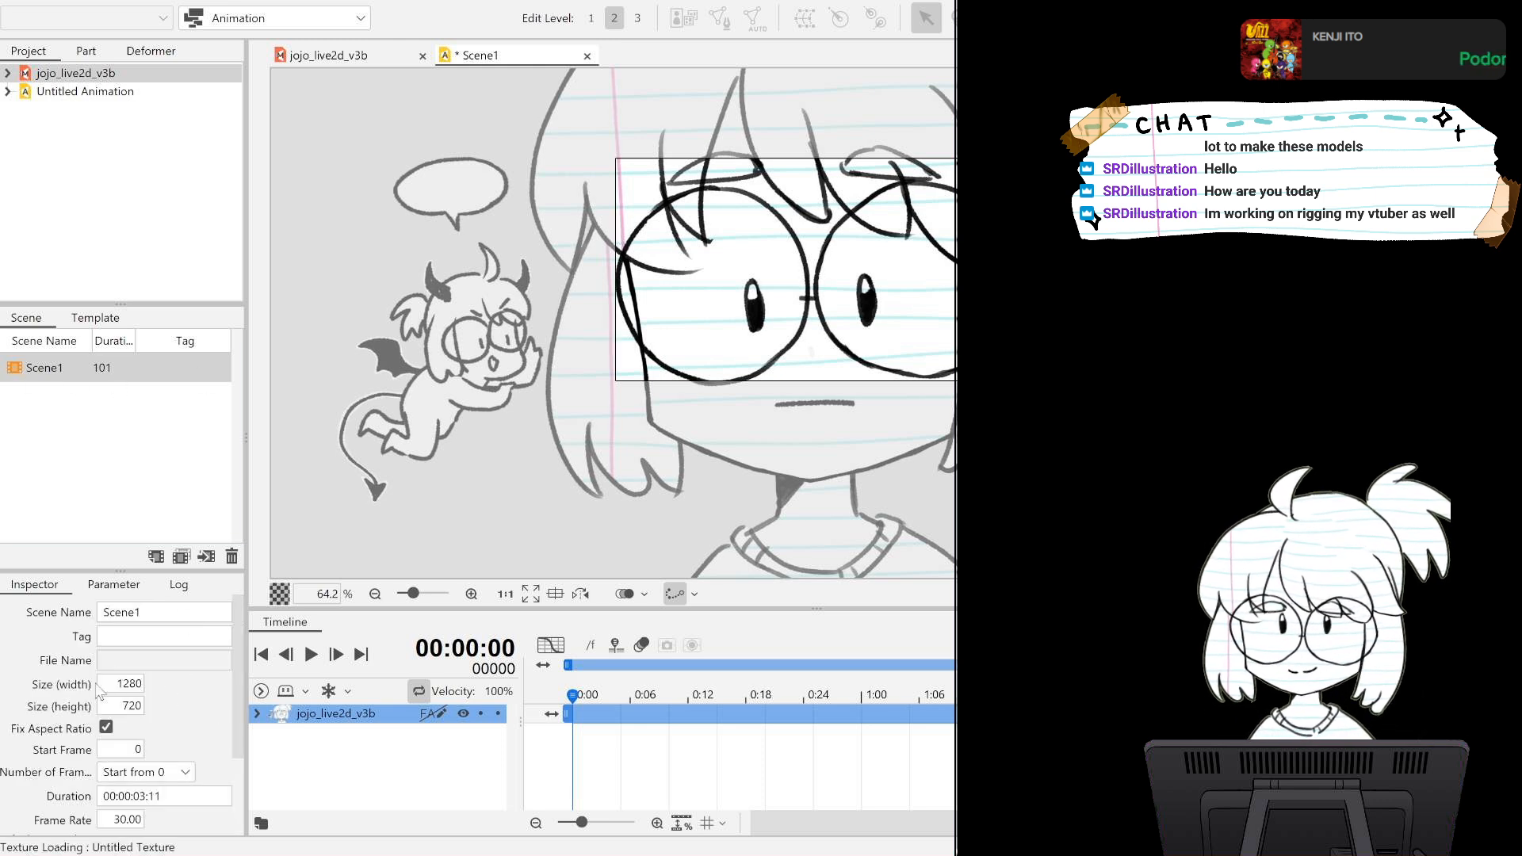
double_click(127, 680)
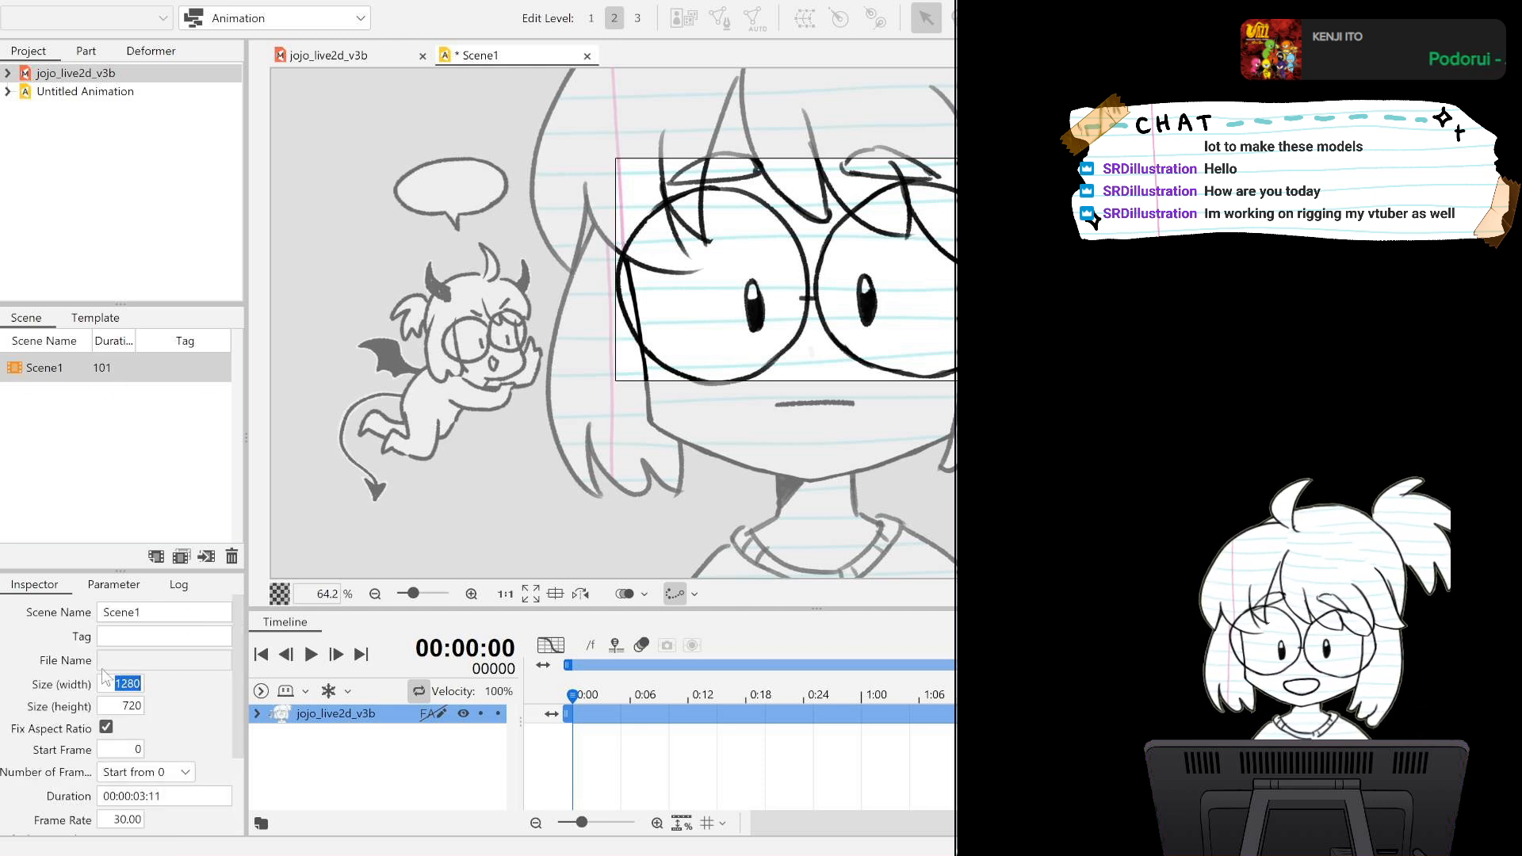
scroll(107, 665, "down", 2)
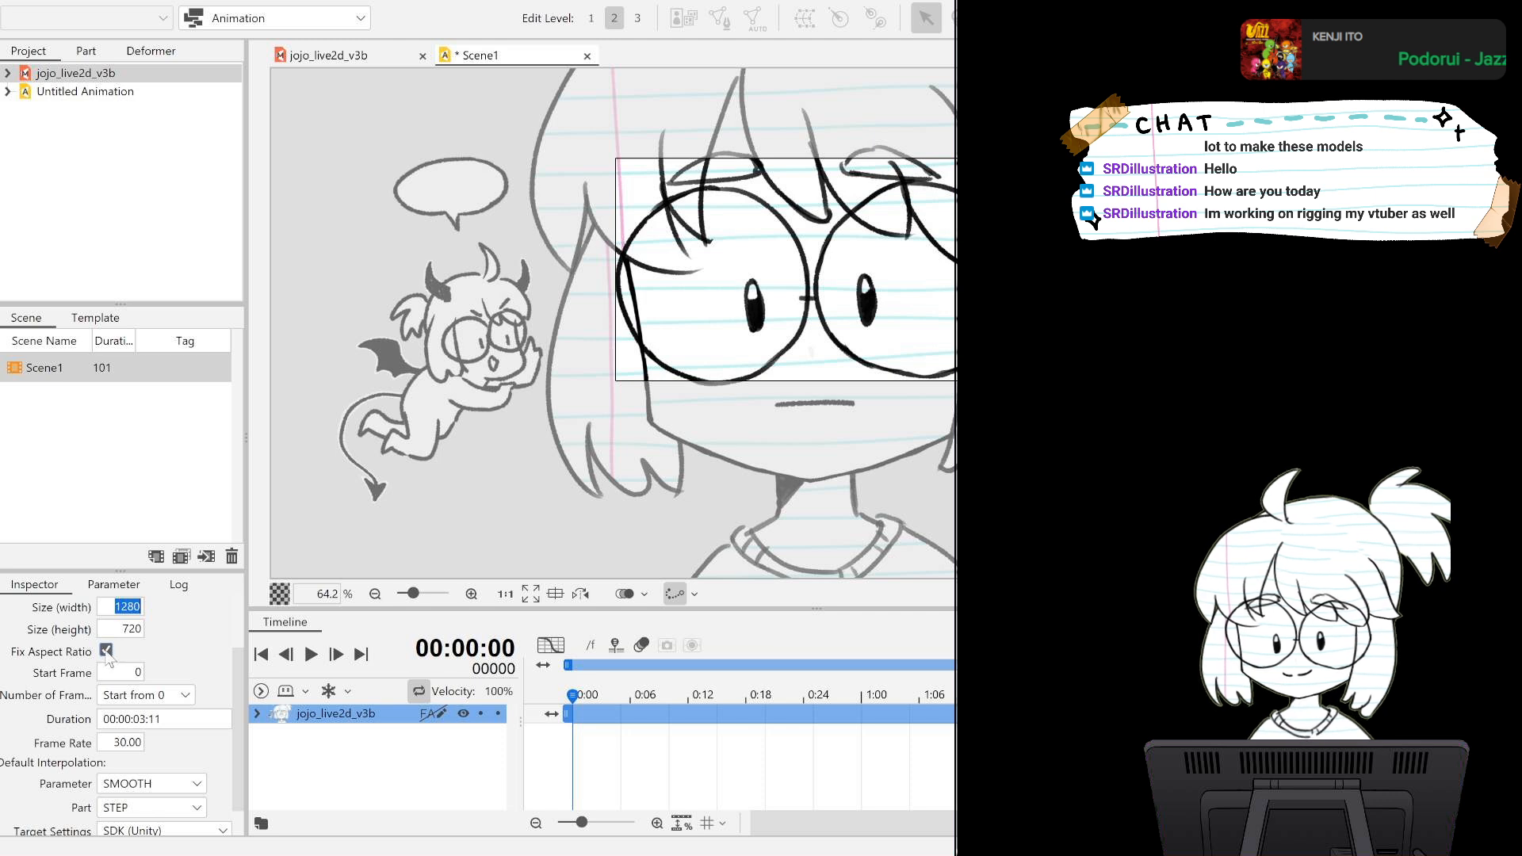
scroll(109, 661, "up", 2)
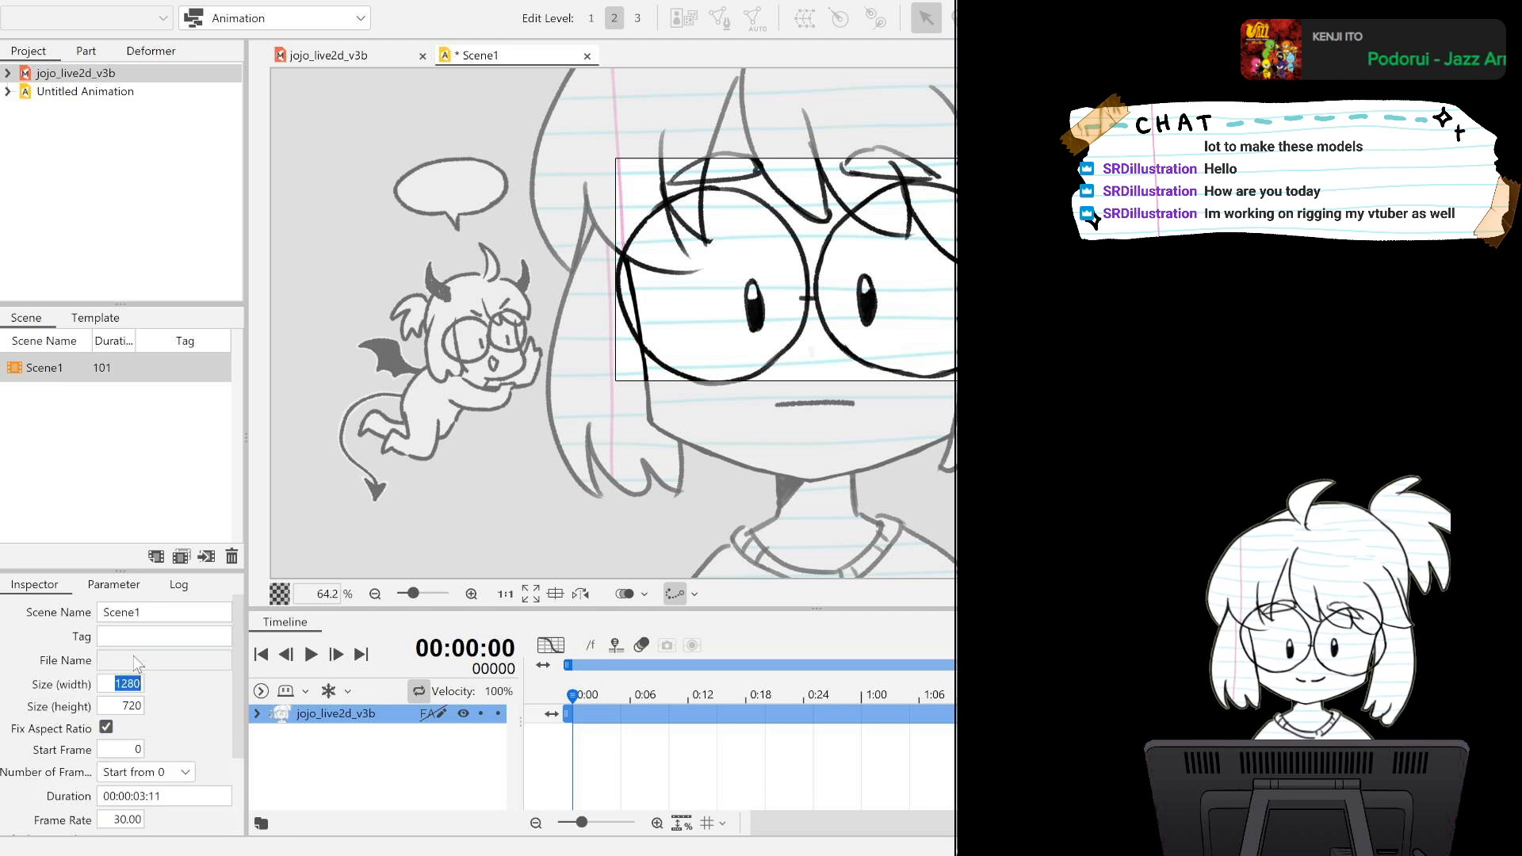
type("6000")
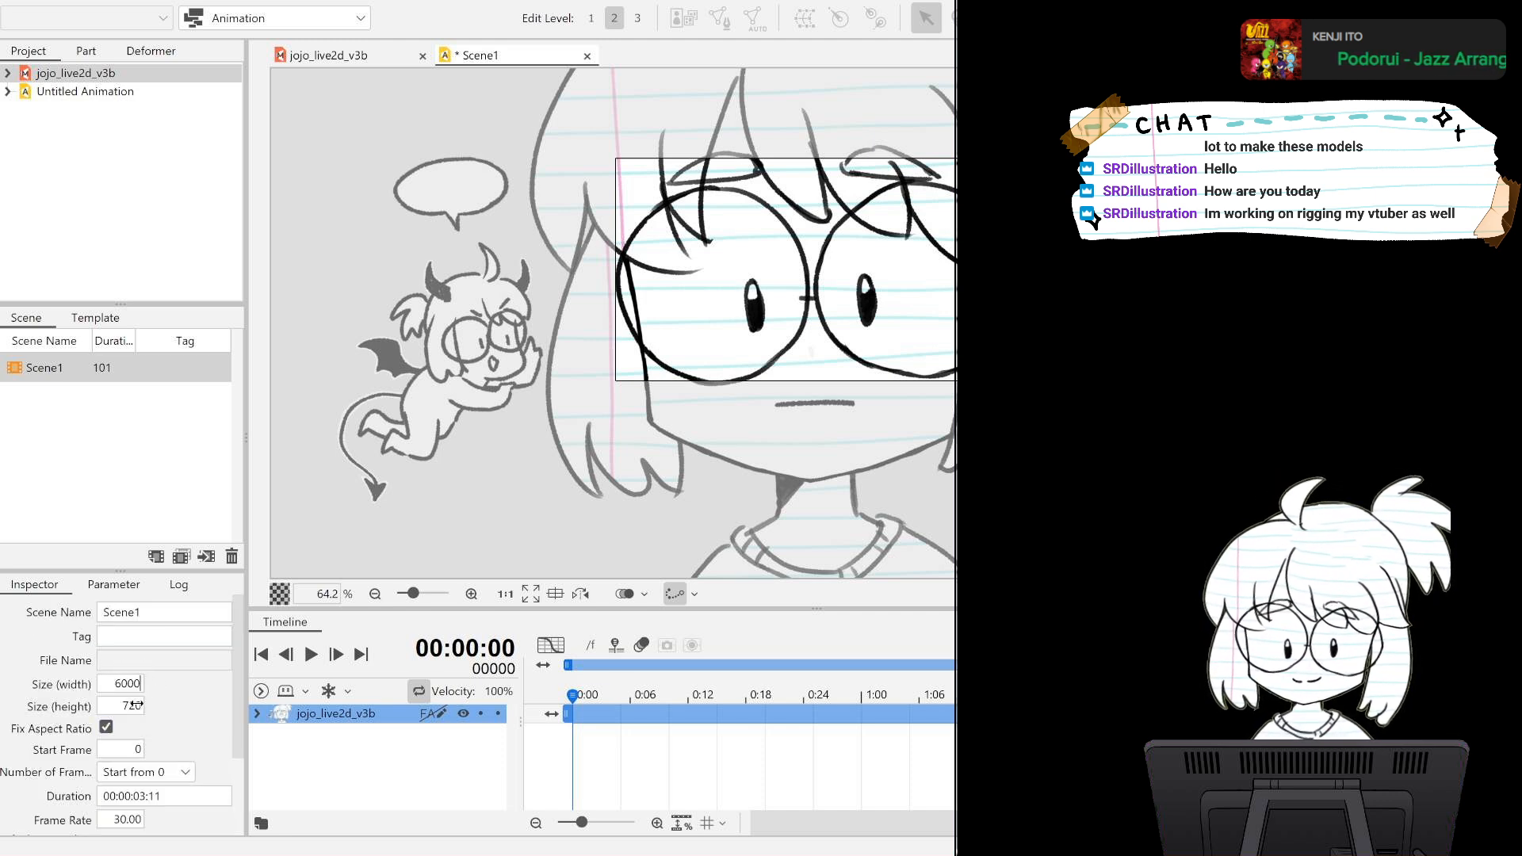
left_click(138, 702)
type("6000")
key("Return")
scroll(520, 475, "down", 3)
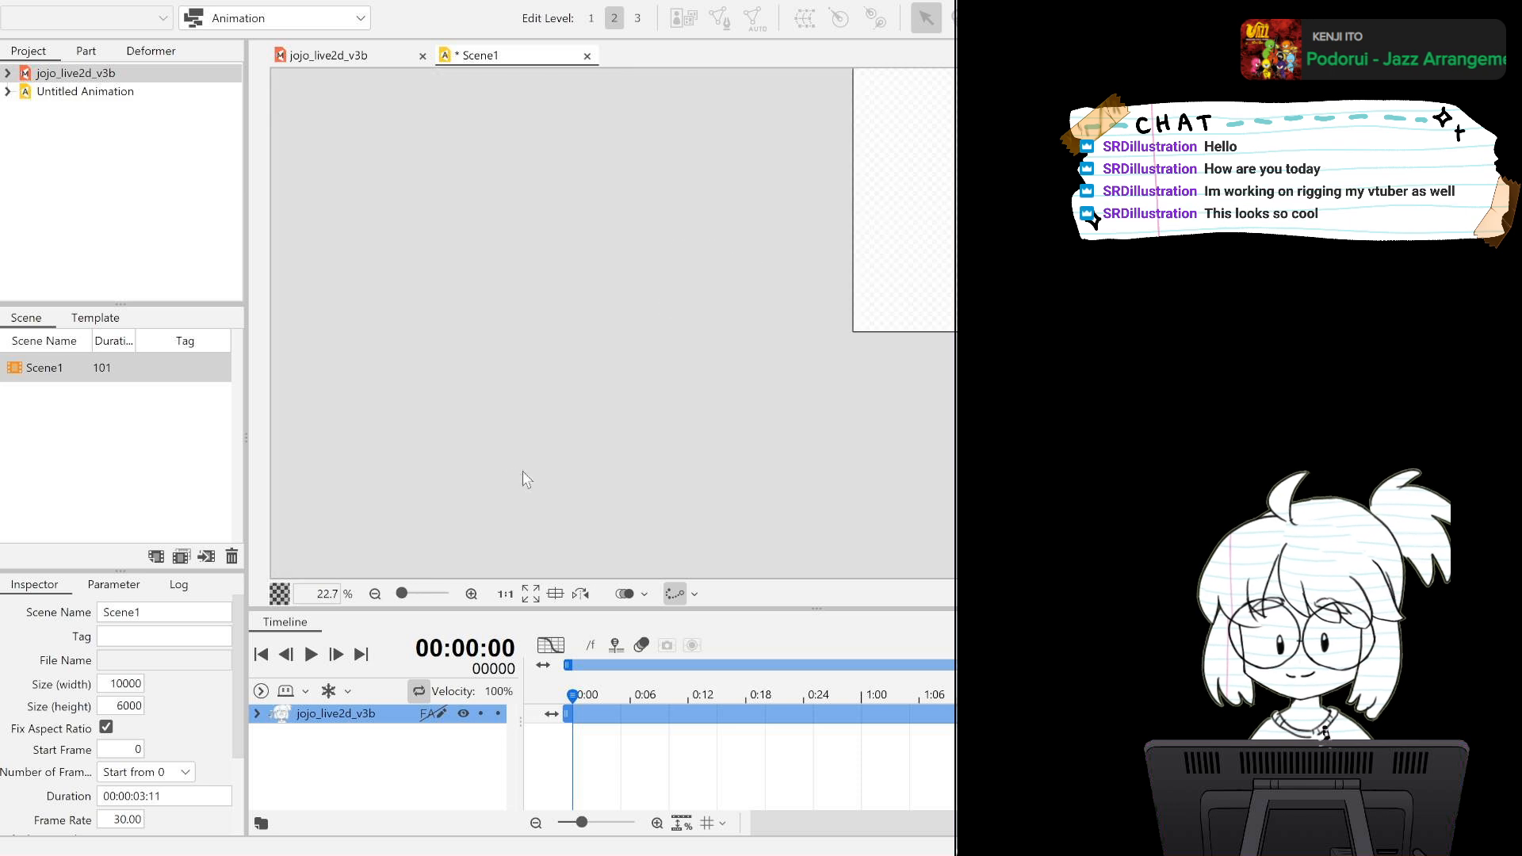
scroll(528, 484, "up", 2)
scroll(563, 486, "down", 3)
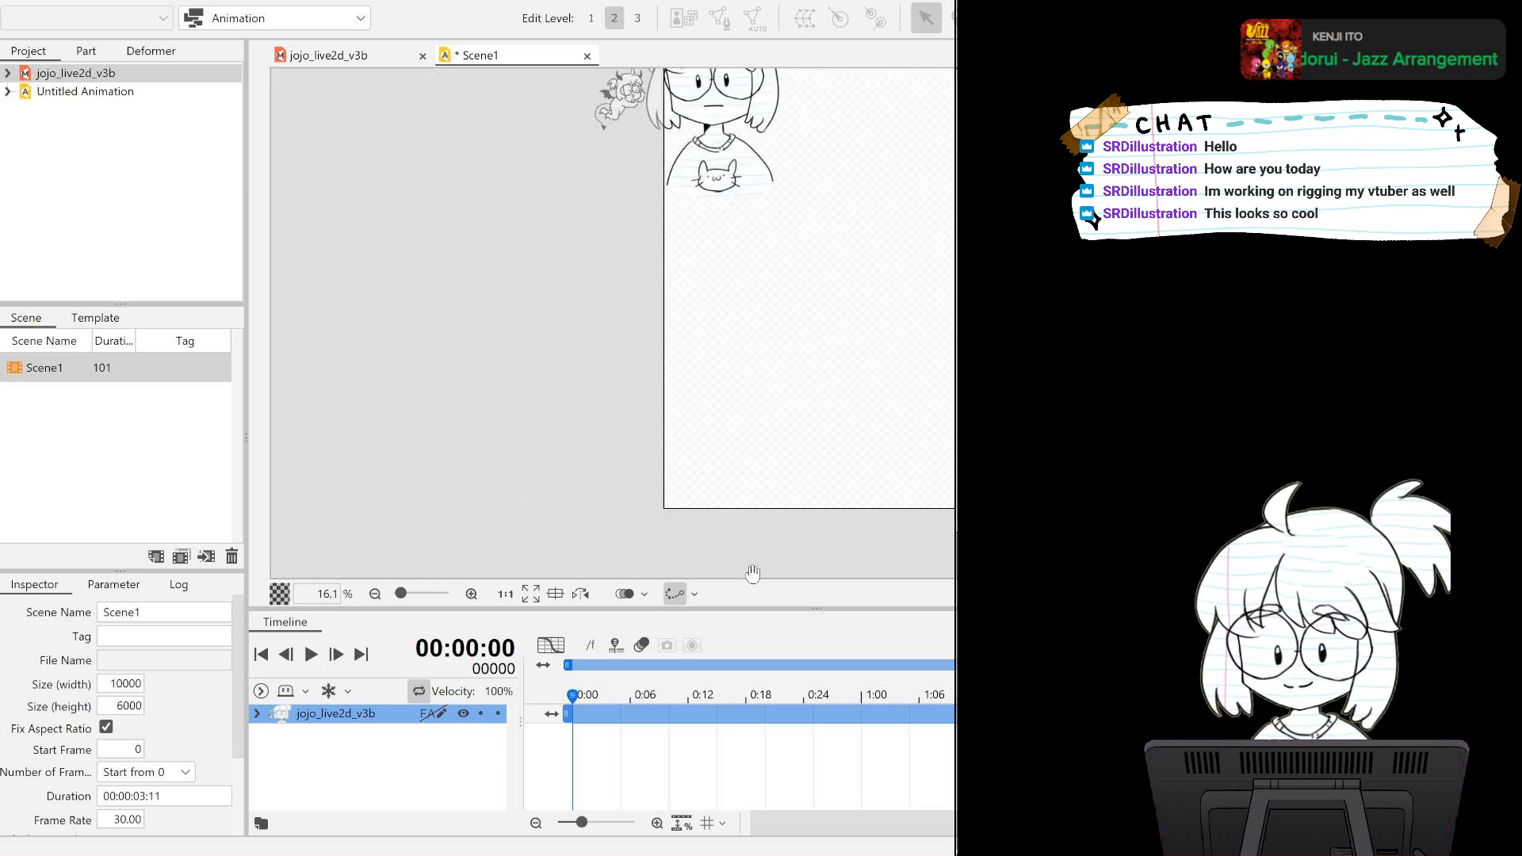
Set Scene1's width to 5000 with the aspect ratio kept fixed.
double_click(125, 681)
type("5000")
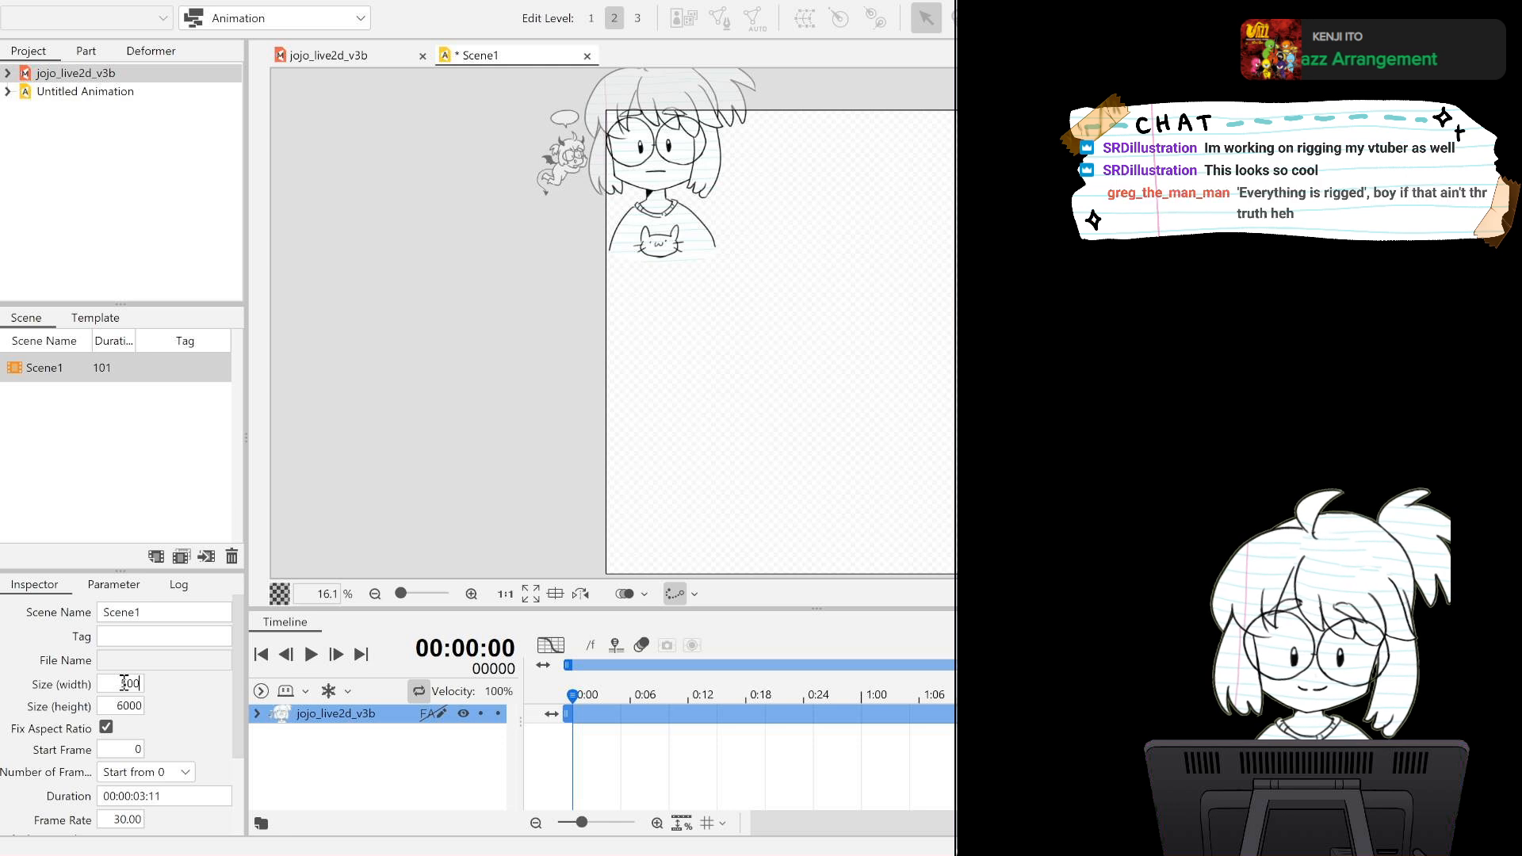
key("Return")
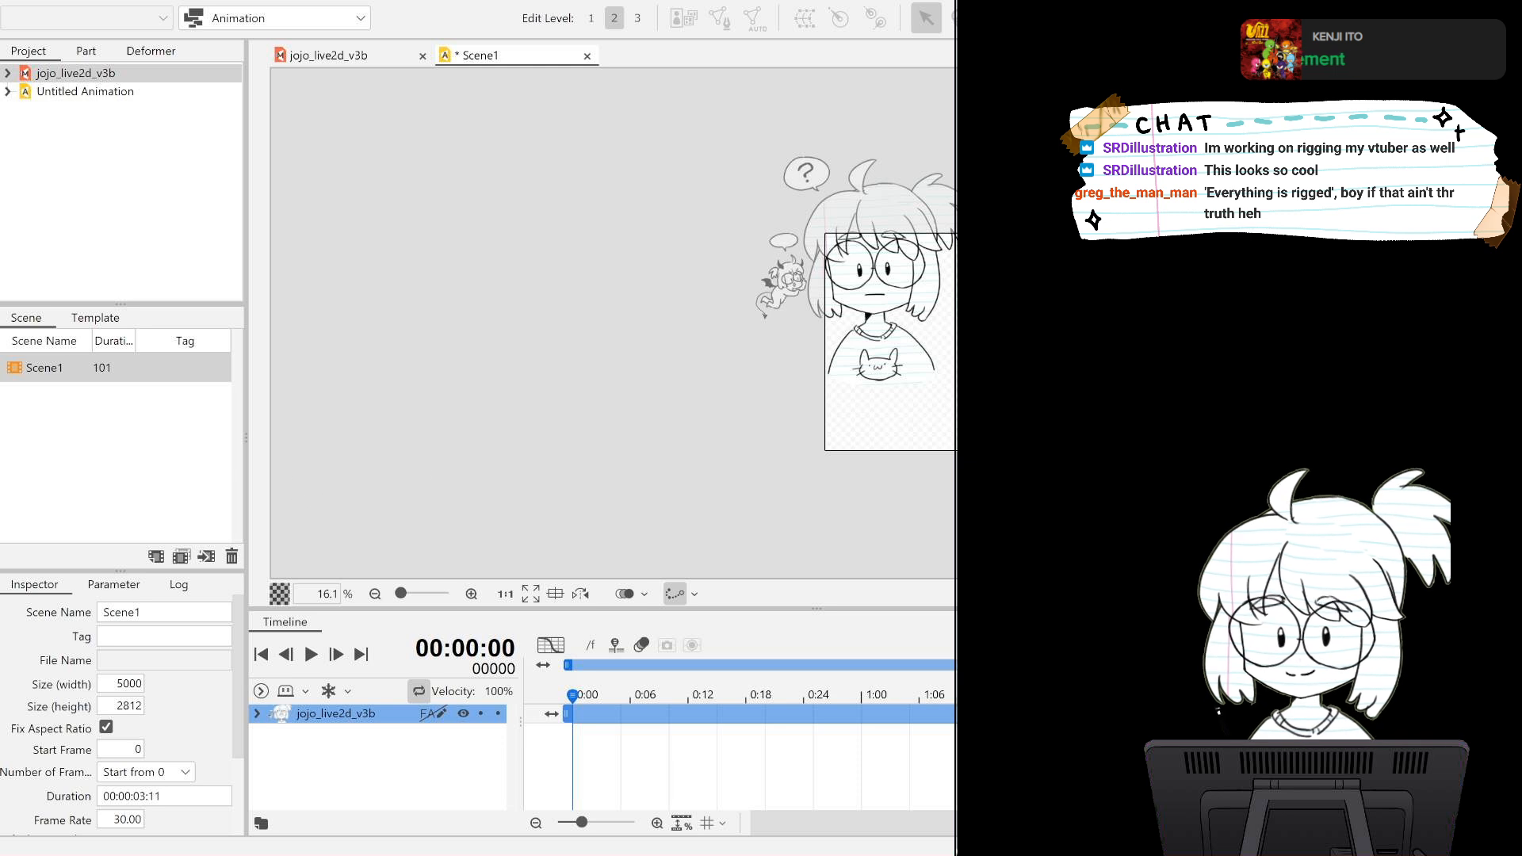
Move the character model into the scene frame so the devil and both speech bubbles fit horizontally, then deselect it.
left_click(927, 292)
left_click_drag(893, 290, 1028, 358)
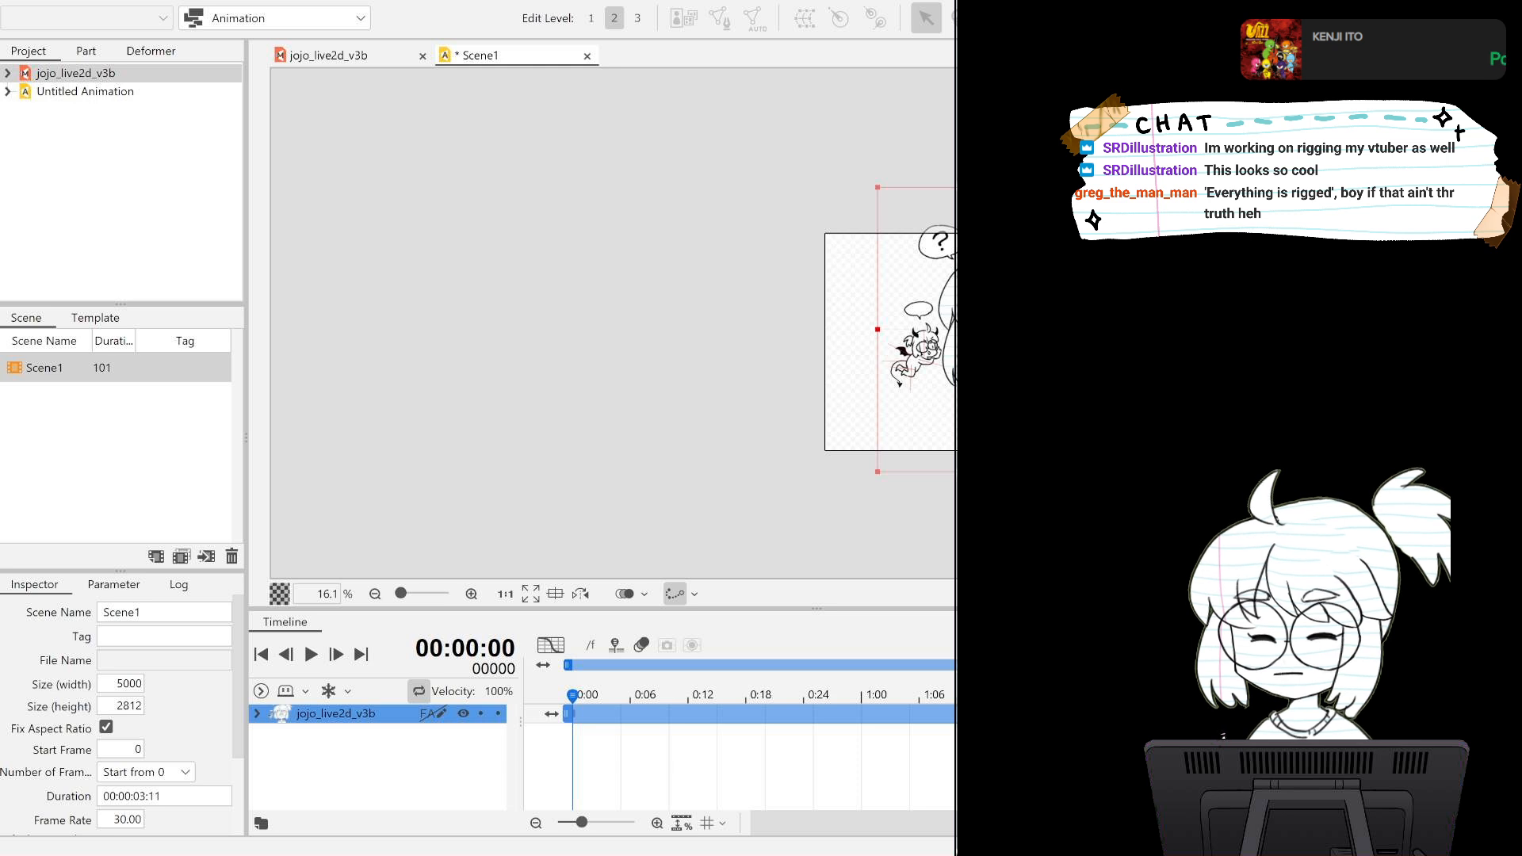
left_click(983, 499)
Frame the small devil on the canvas, narrow the side panels, and make the timeline taller.
scroll(884, 393, "up", 4)
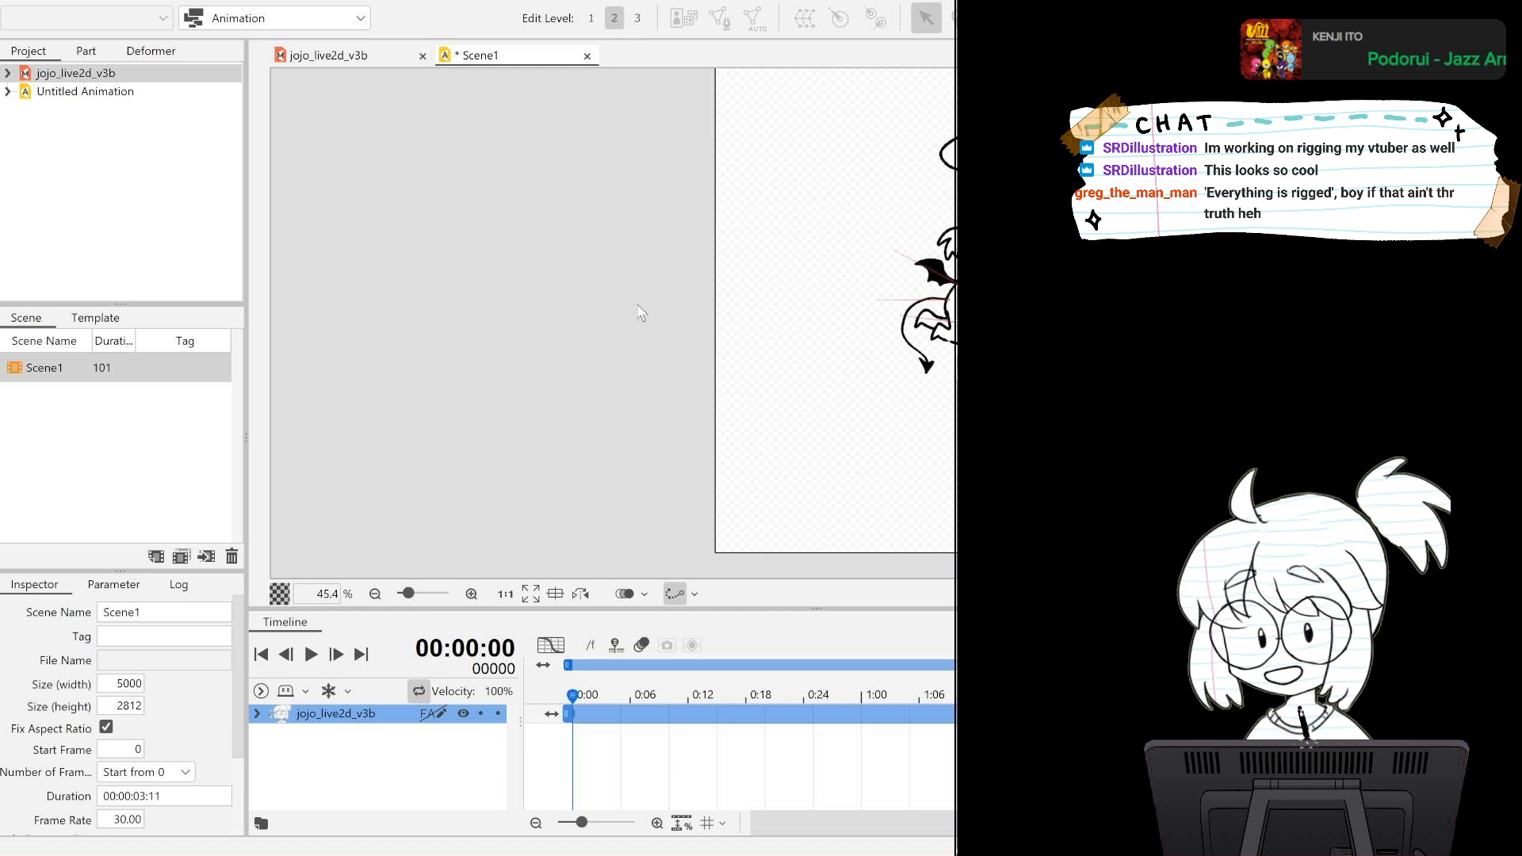
scroll(645, 315, "up", 2)
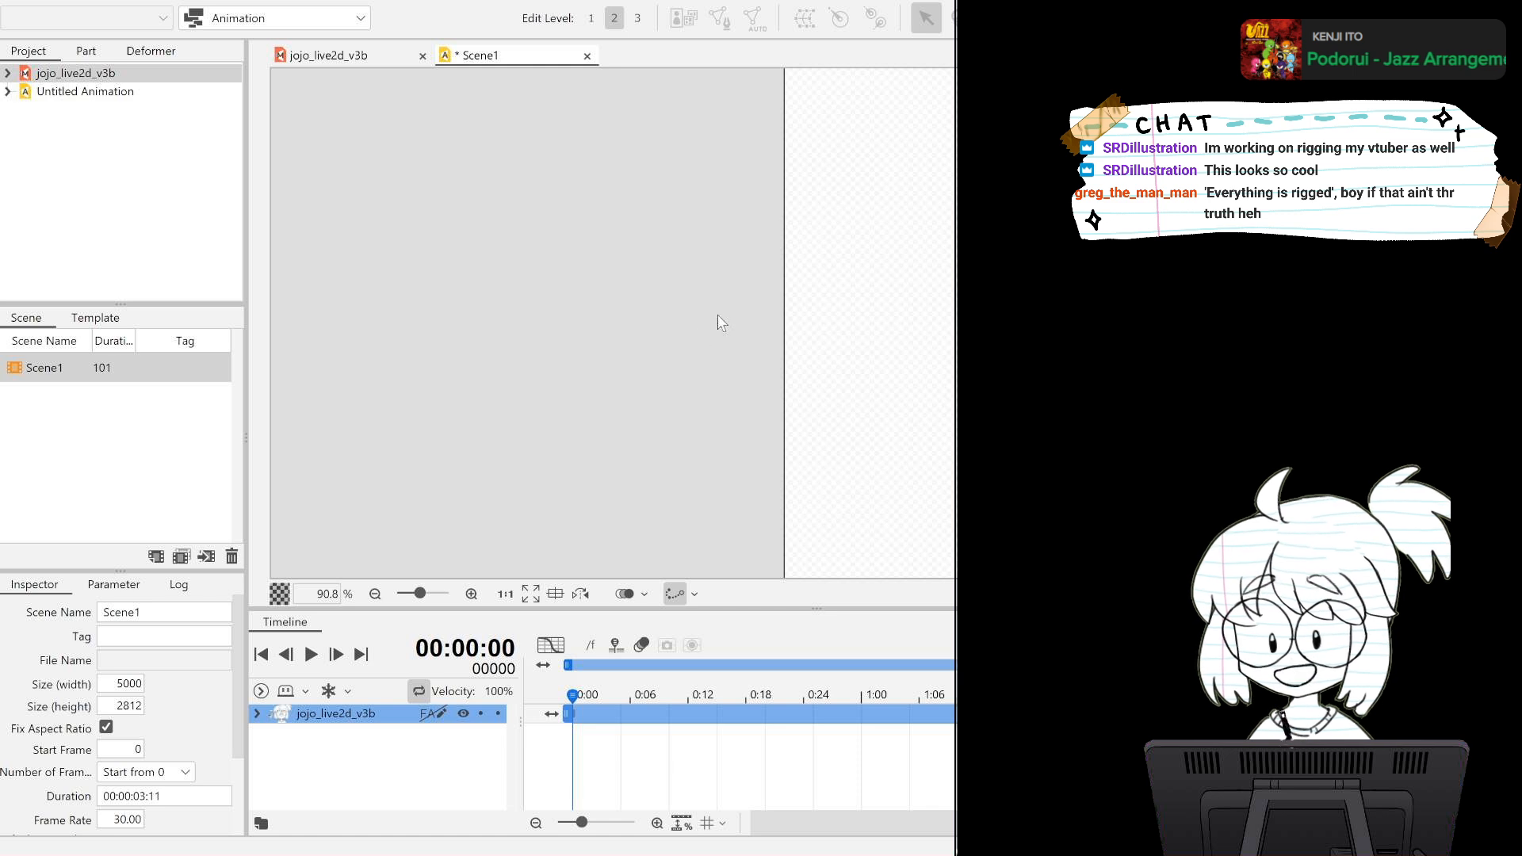
left_click_drag(723, 316, 296, 305)
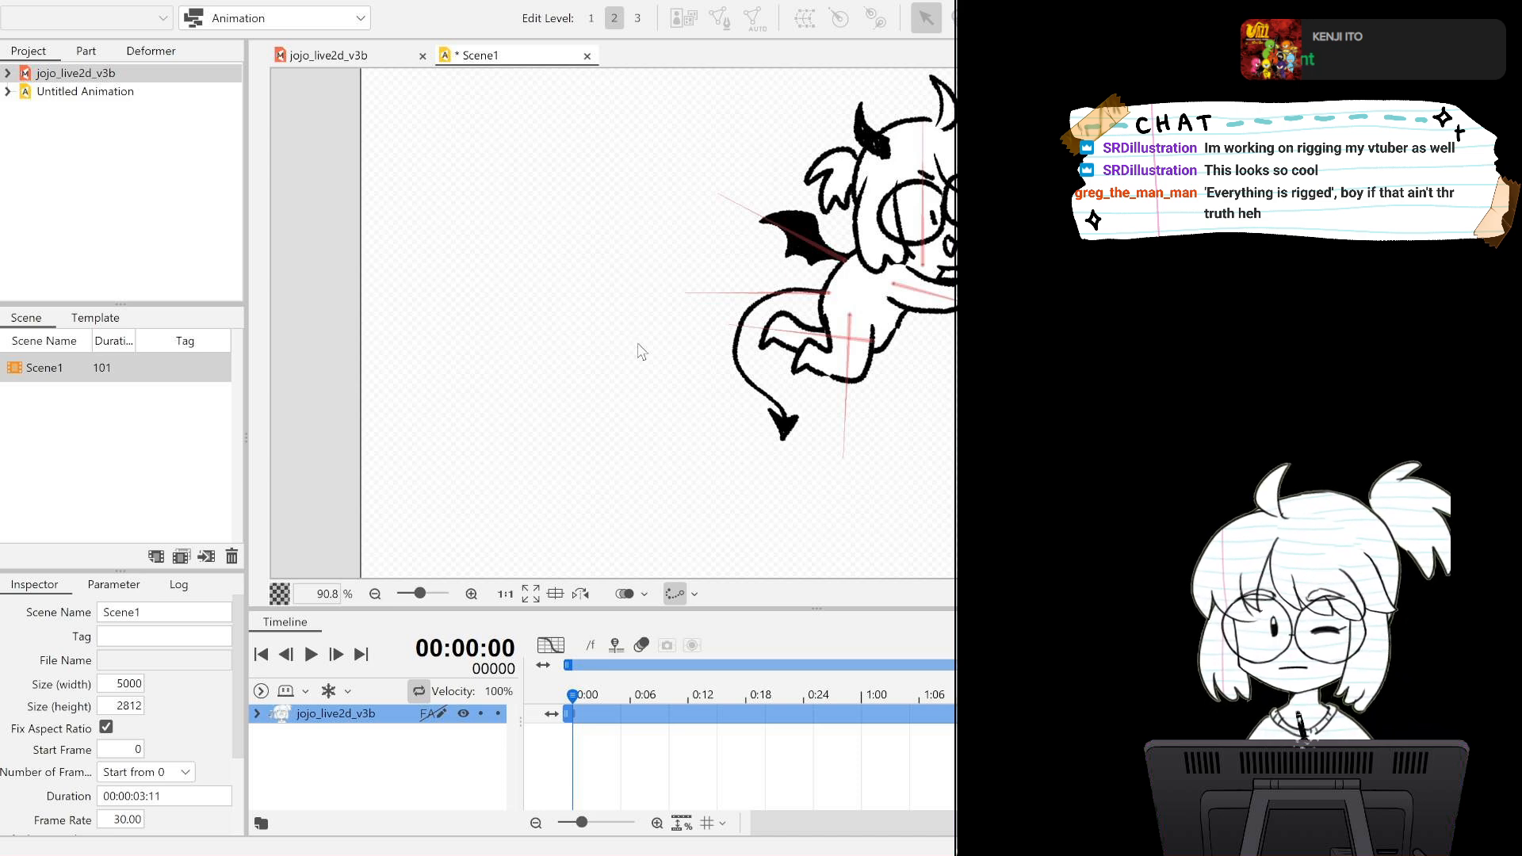
scroll(642, 352, "down", 5)
scroll(646, 349, "up", 4)
scroll(651, 347, "down", 5)
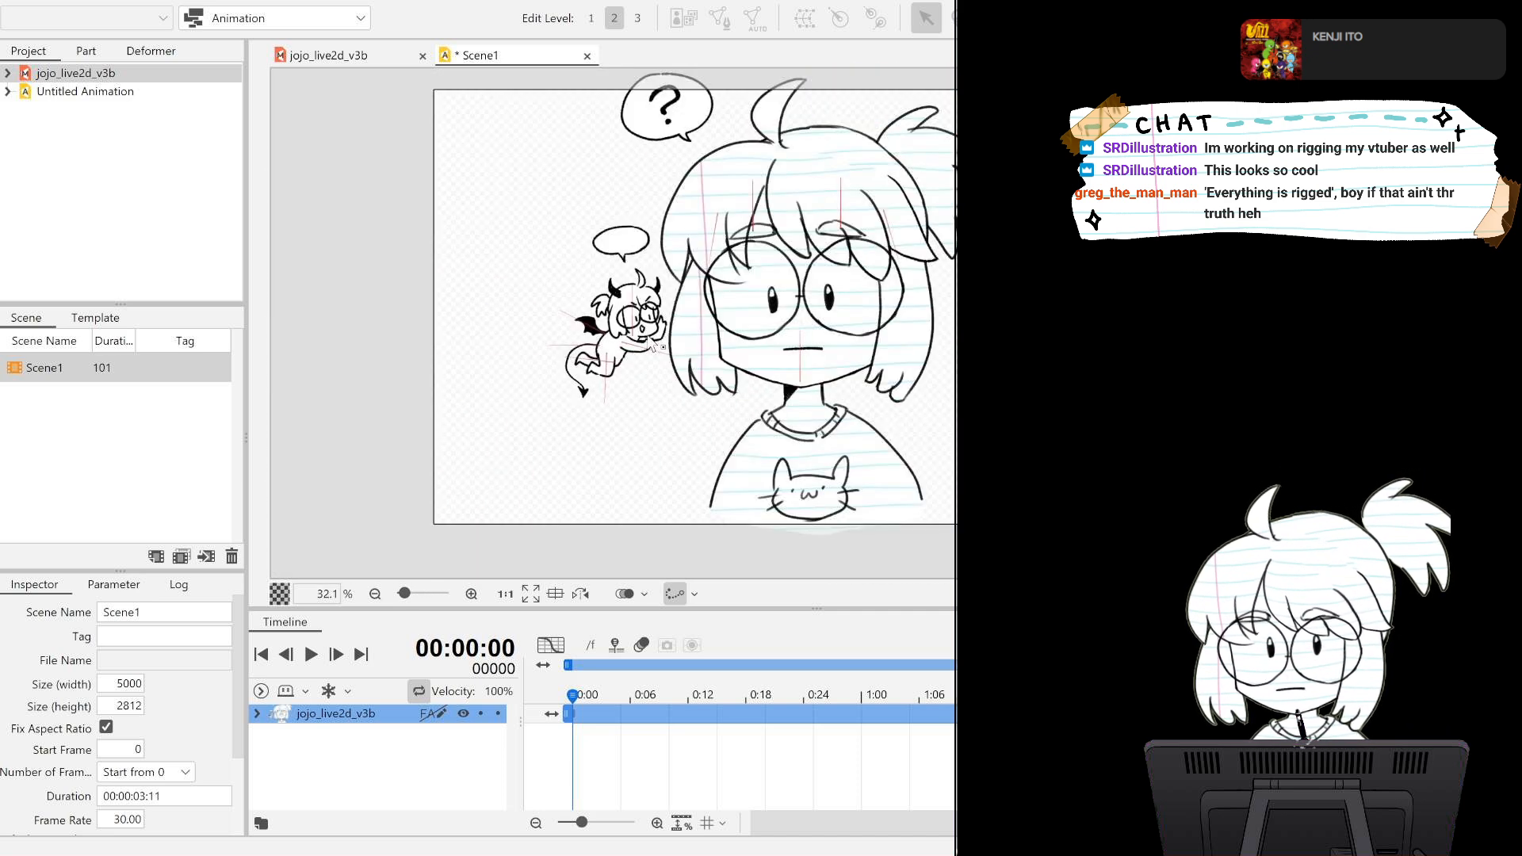
scroll(650, 344, "up", 4)
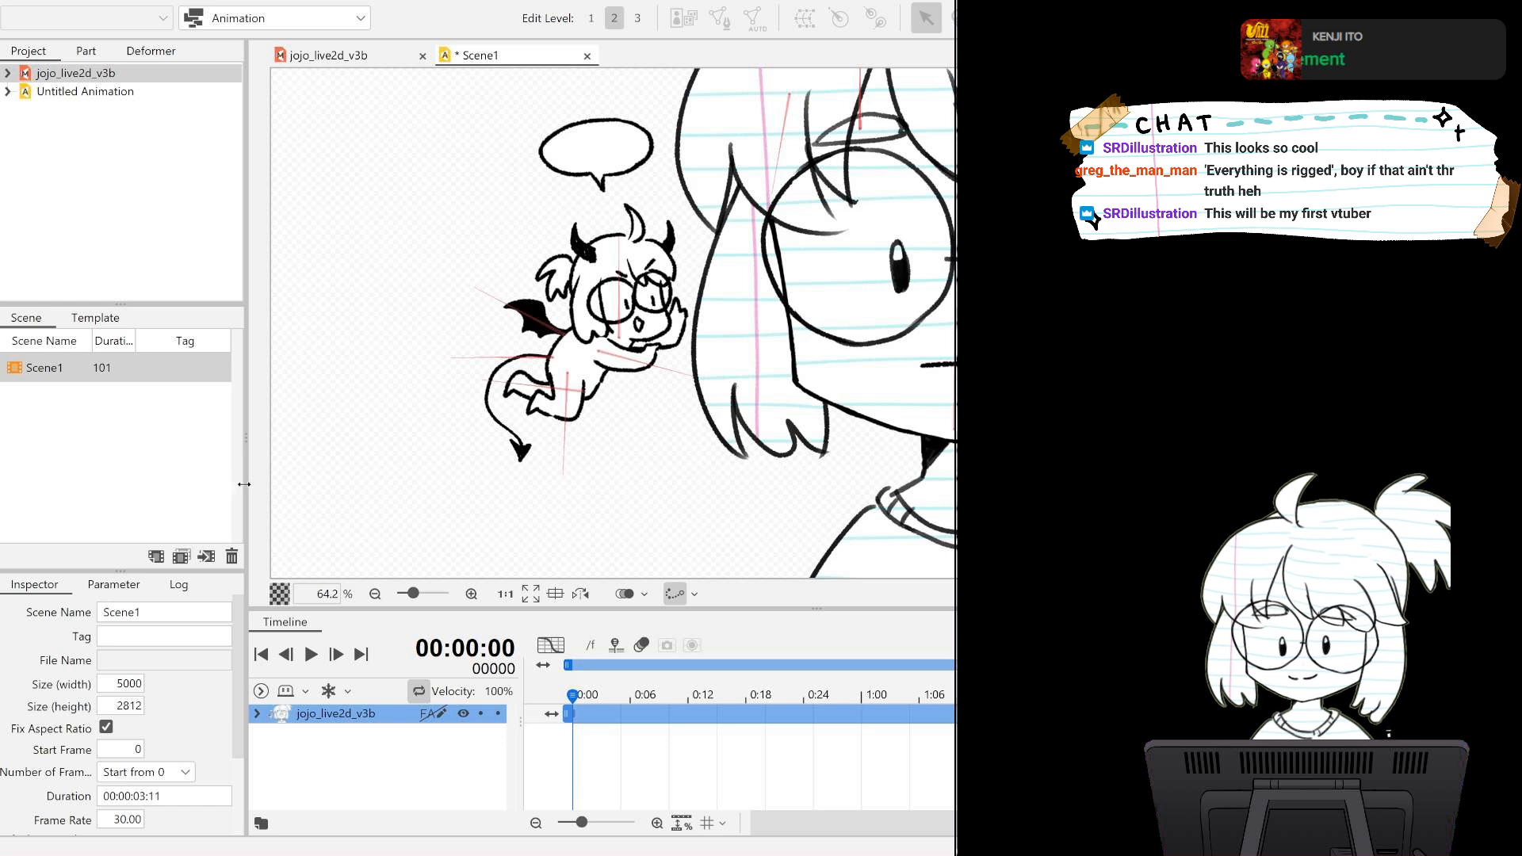
left_click_drag(244, 483, 149, 483)
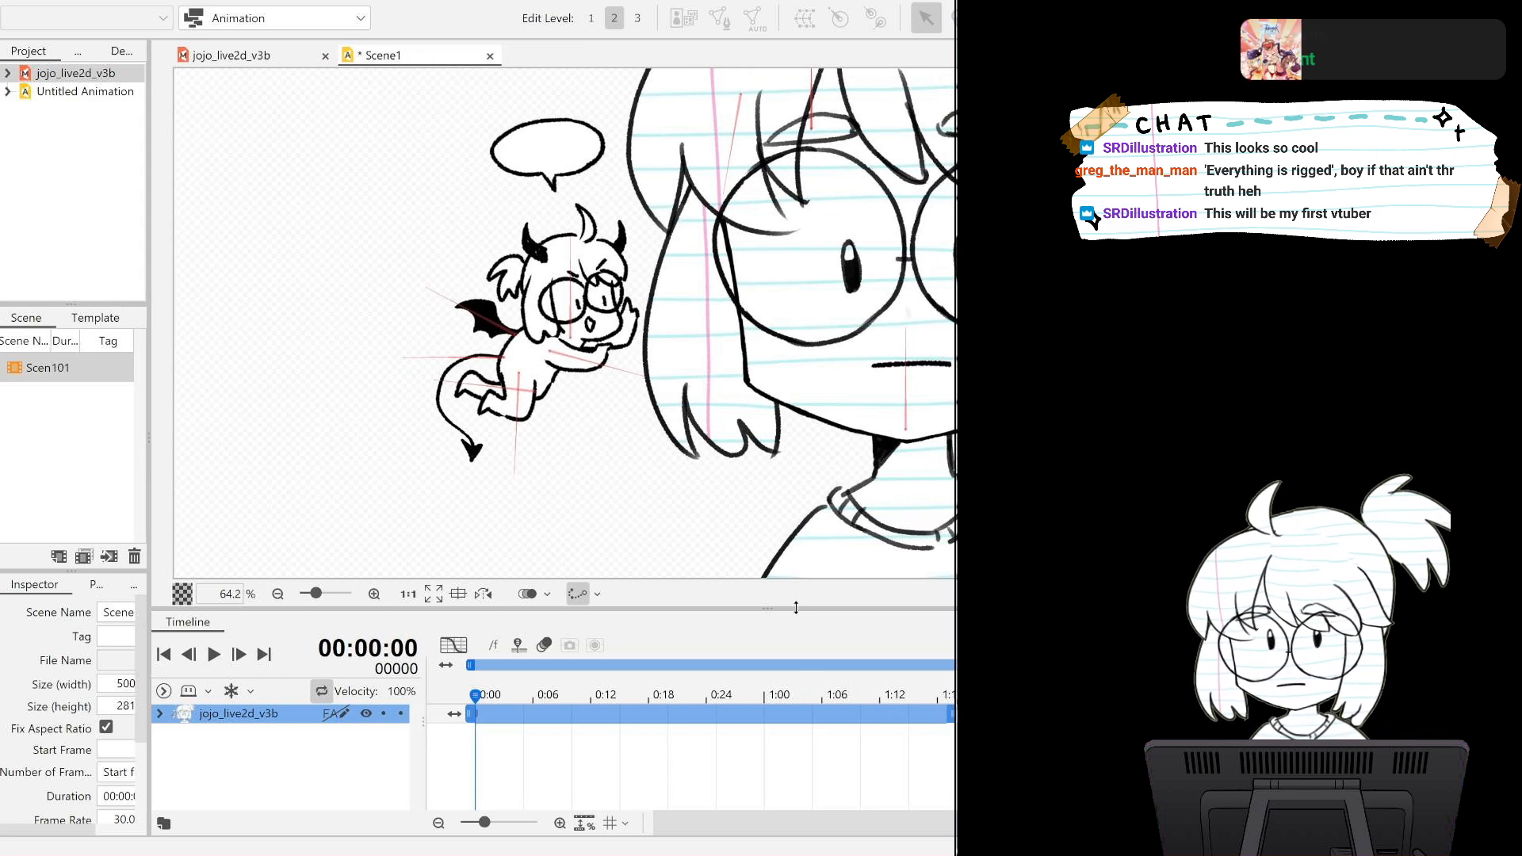
left_click_drag(795, 608, 793, 487)
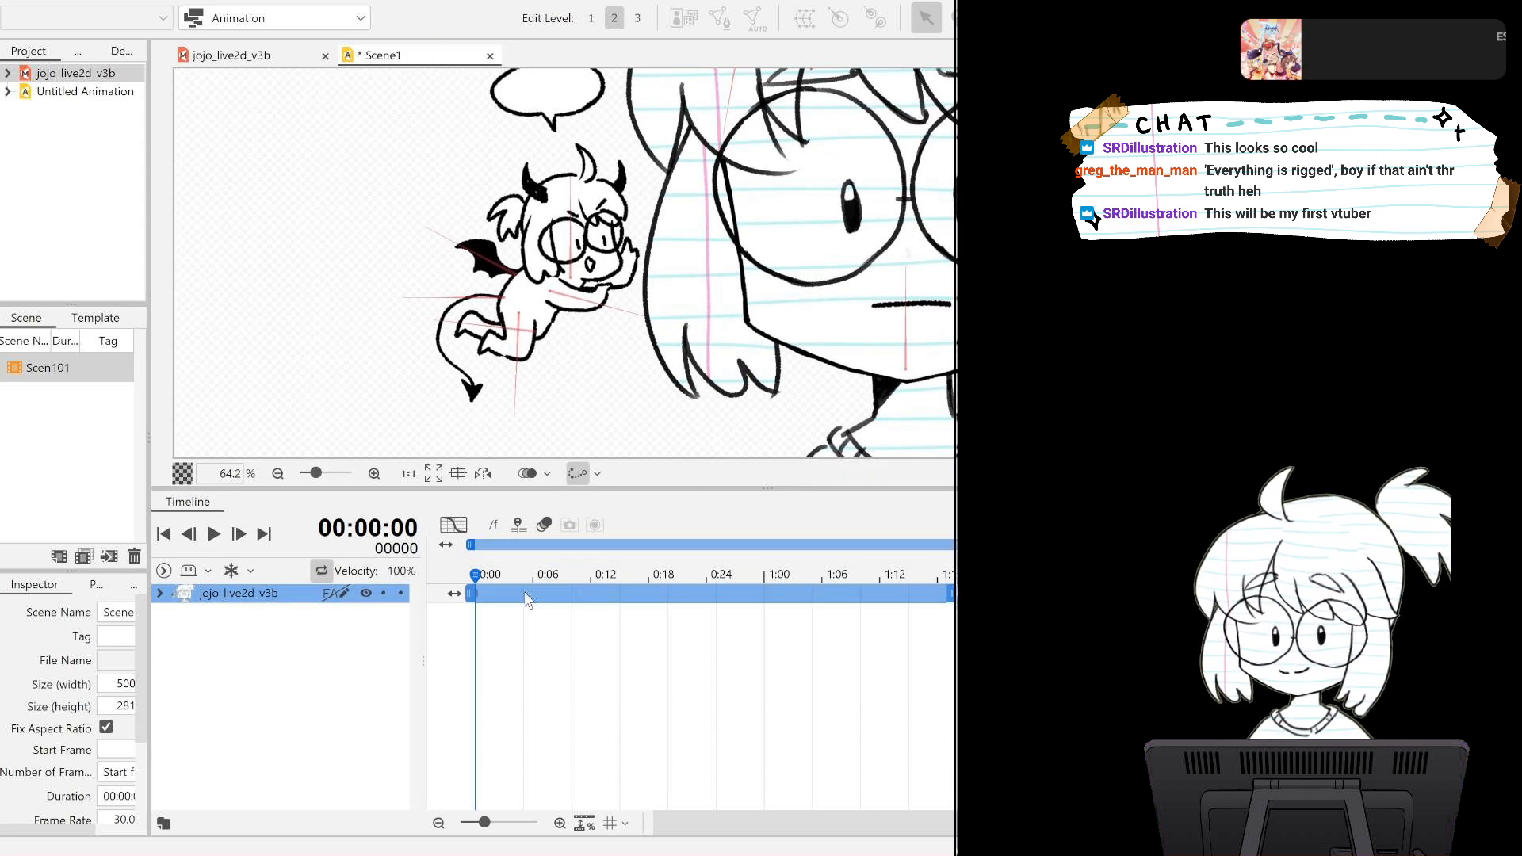
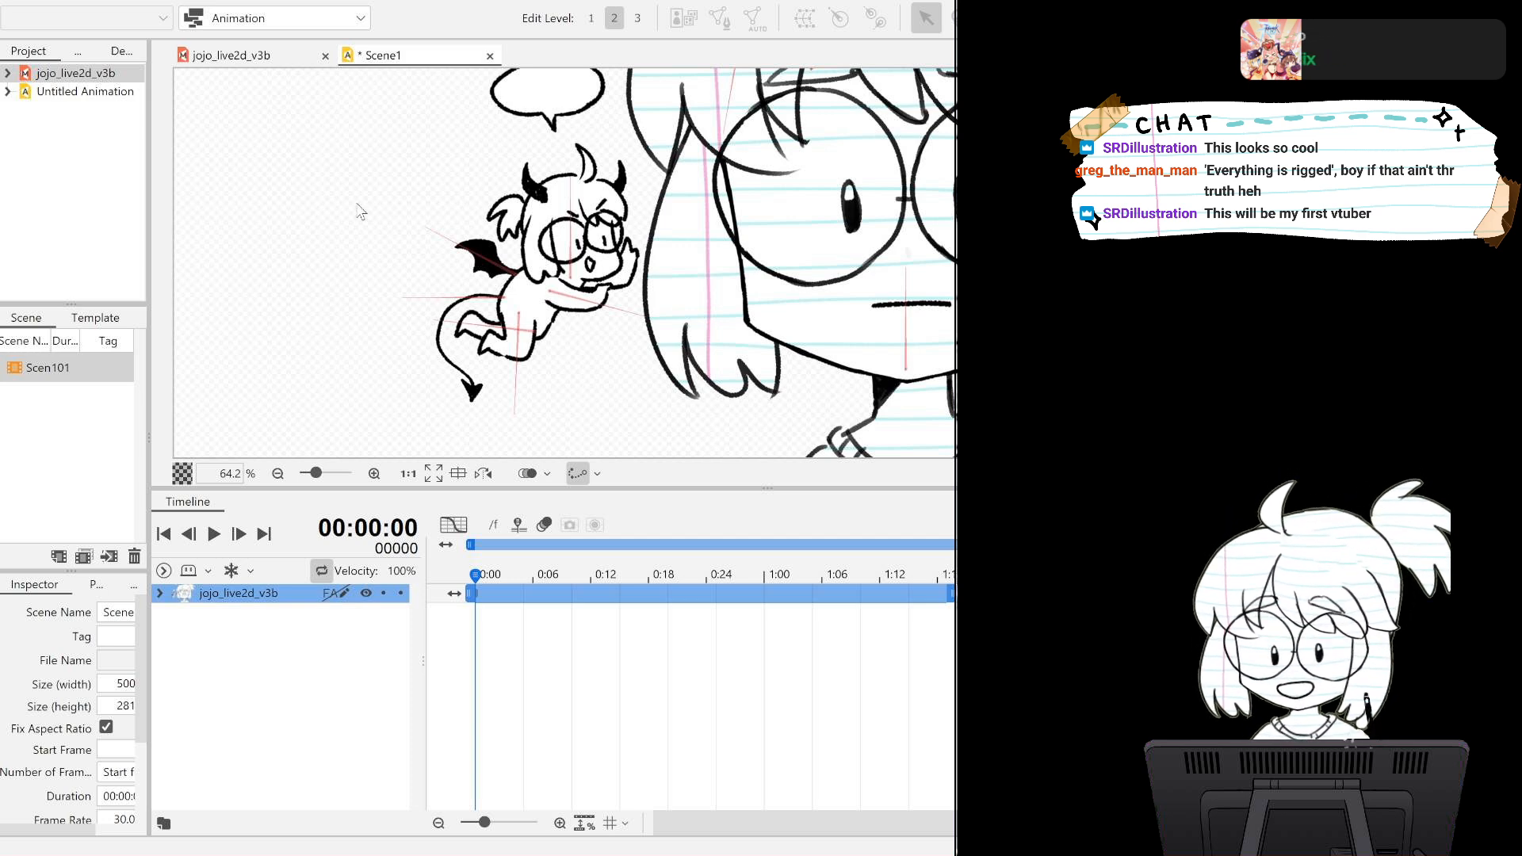
Expand the jojo_live2d_v3b track and its Live2D Parameters in the timeline.
scroll(628, 262, "up", 5)
scroll(632, 261, "down", 5)
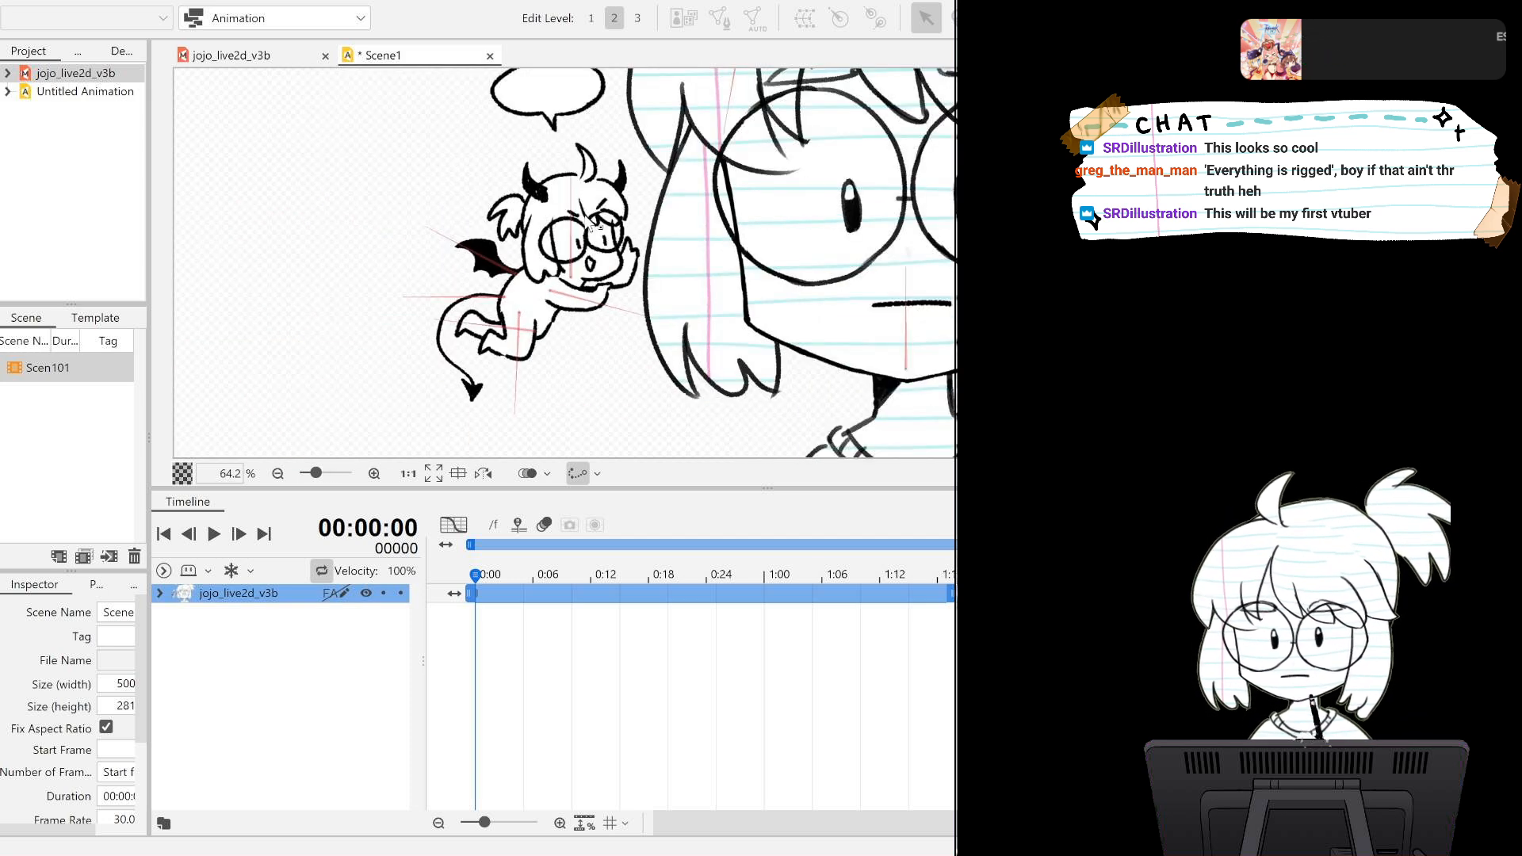
left_click_drag(631, 145, 730, 409)
left_click_drag(730, 258, 673, 377)
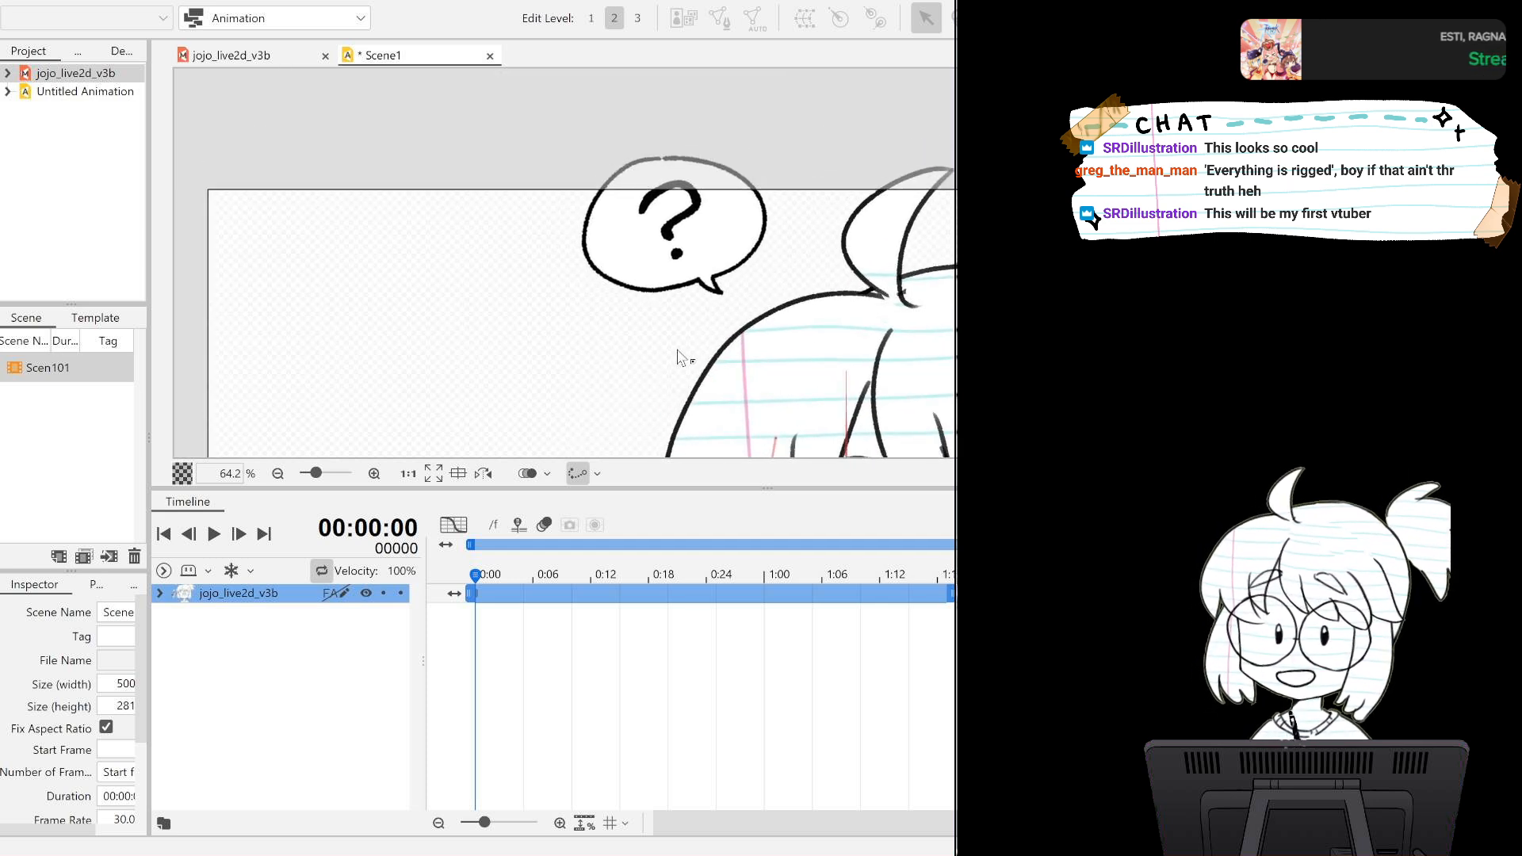
left_click(161, 593)
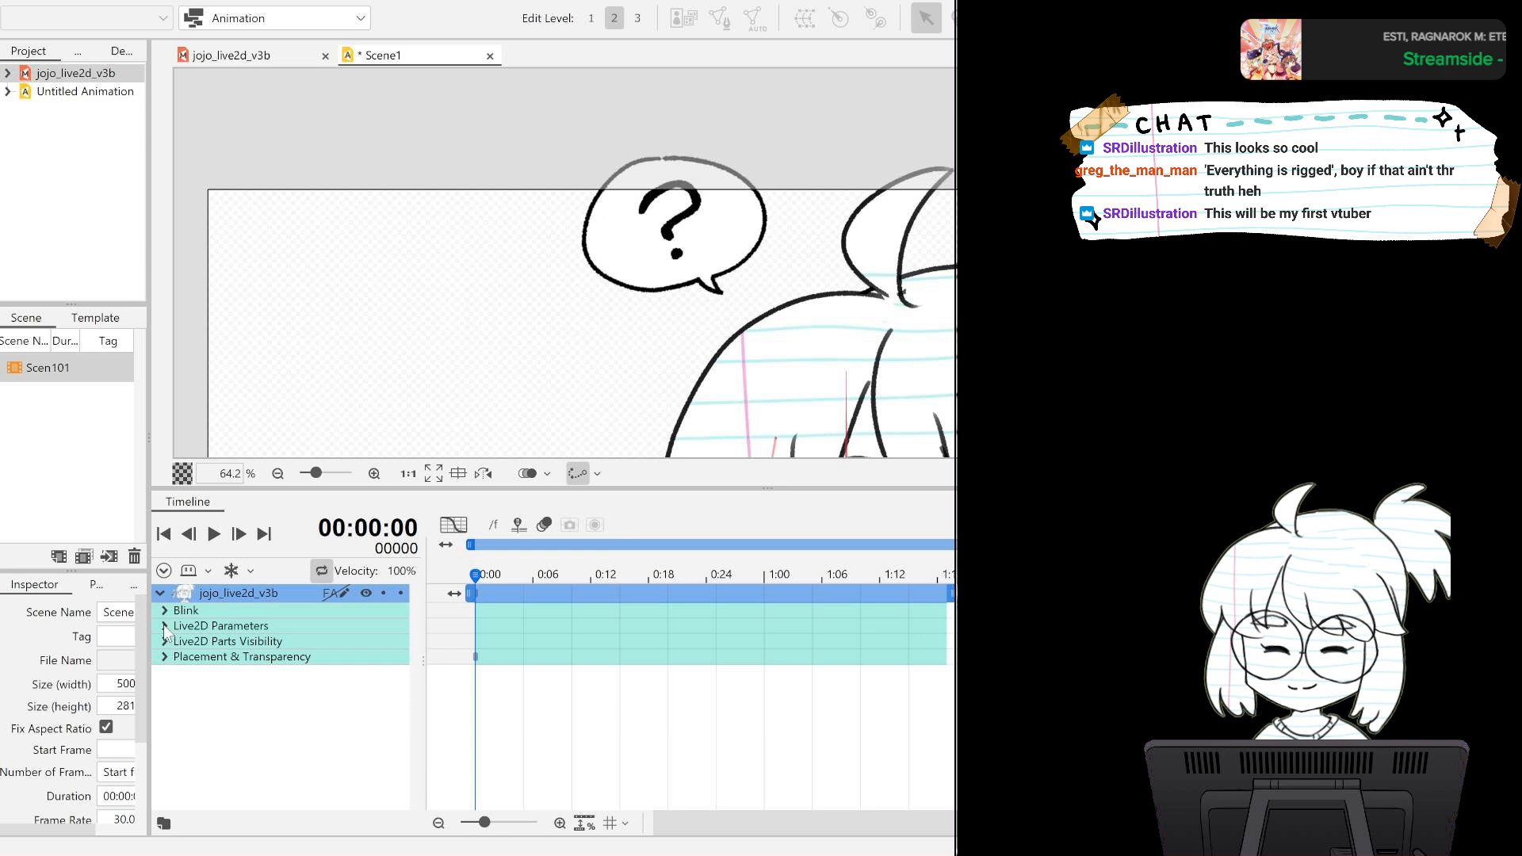
left_click(165, 626)
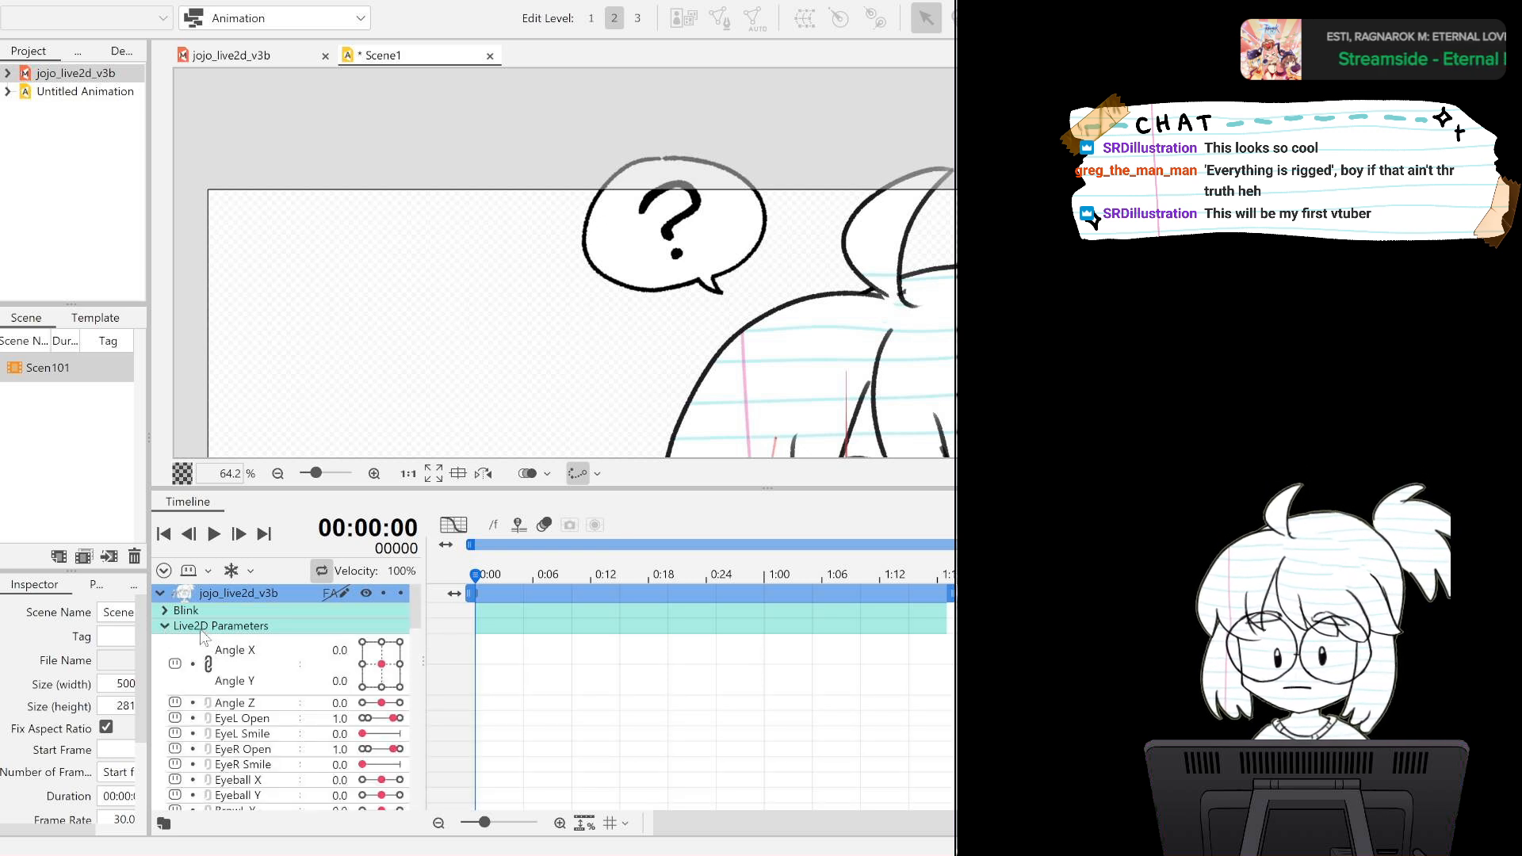
scroll(353, 666, "down", 2)
scroll(346, 662, "up", 2)
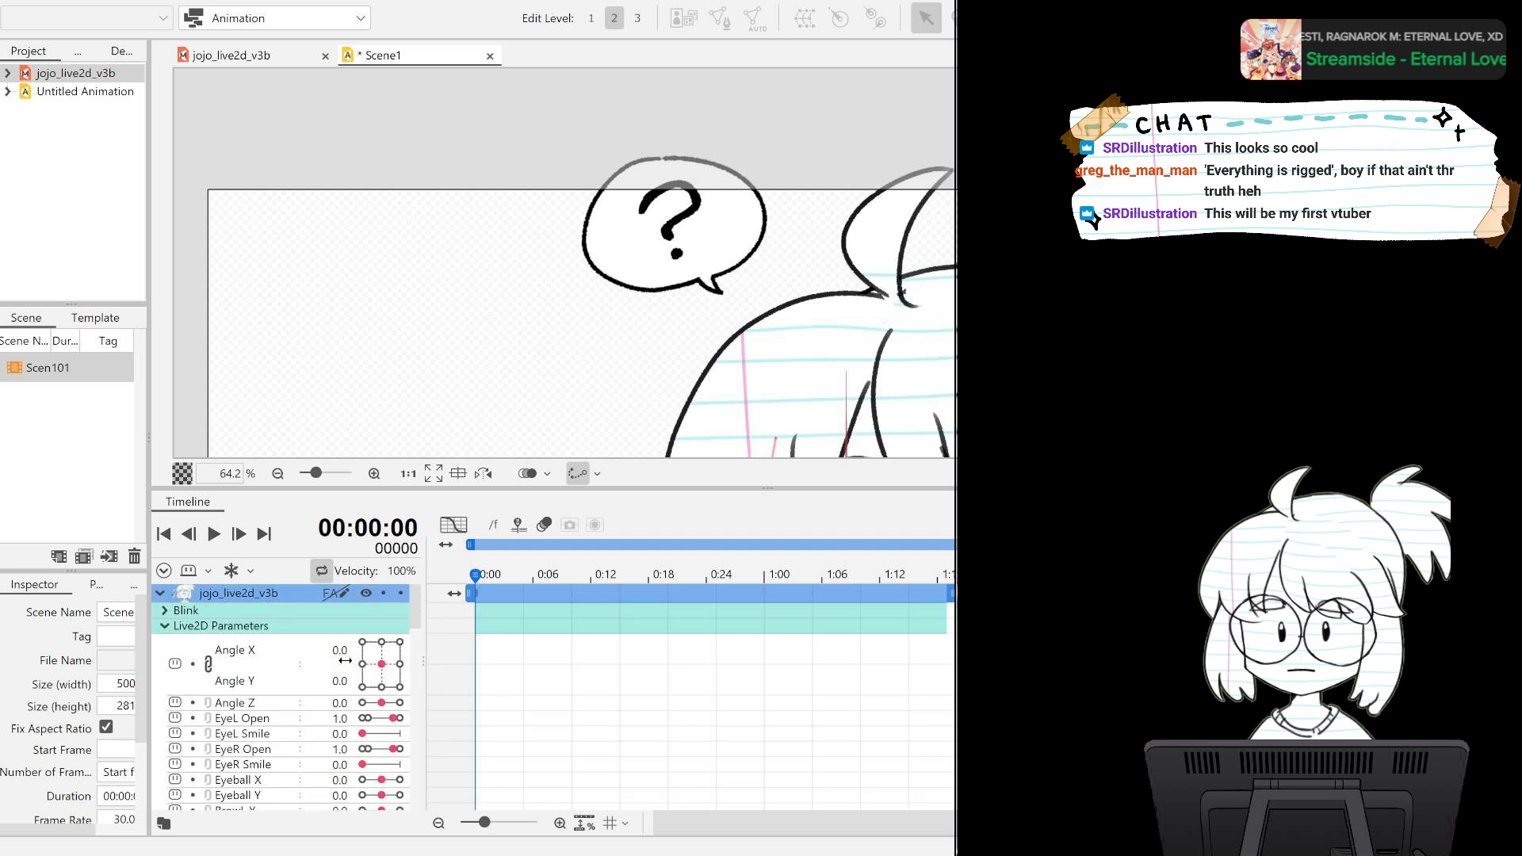
scroll(345, 660, "down", 2)
scroll(343, 634, "up", 2)
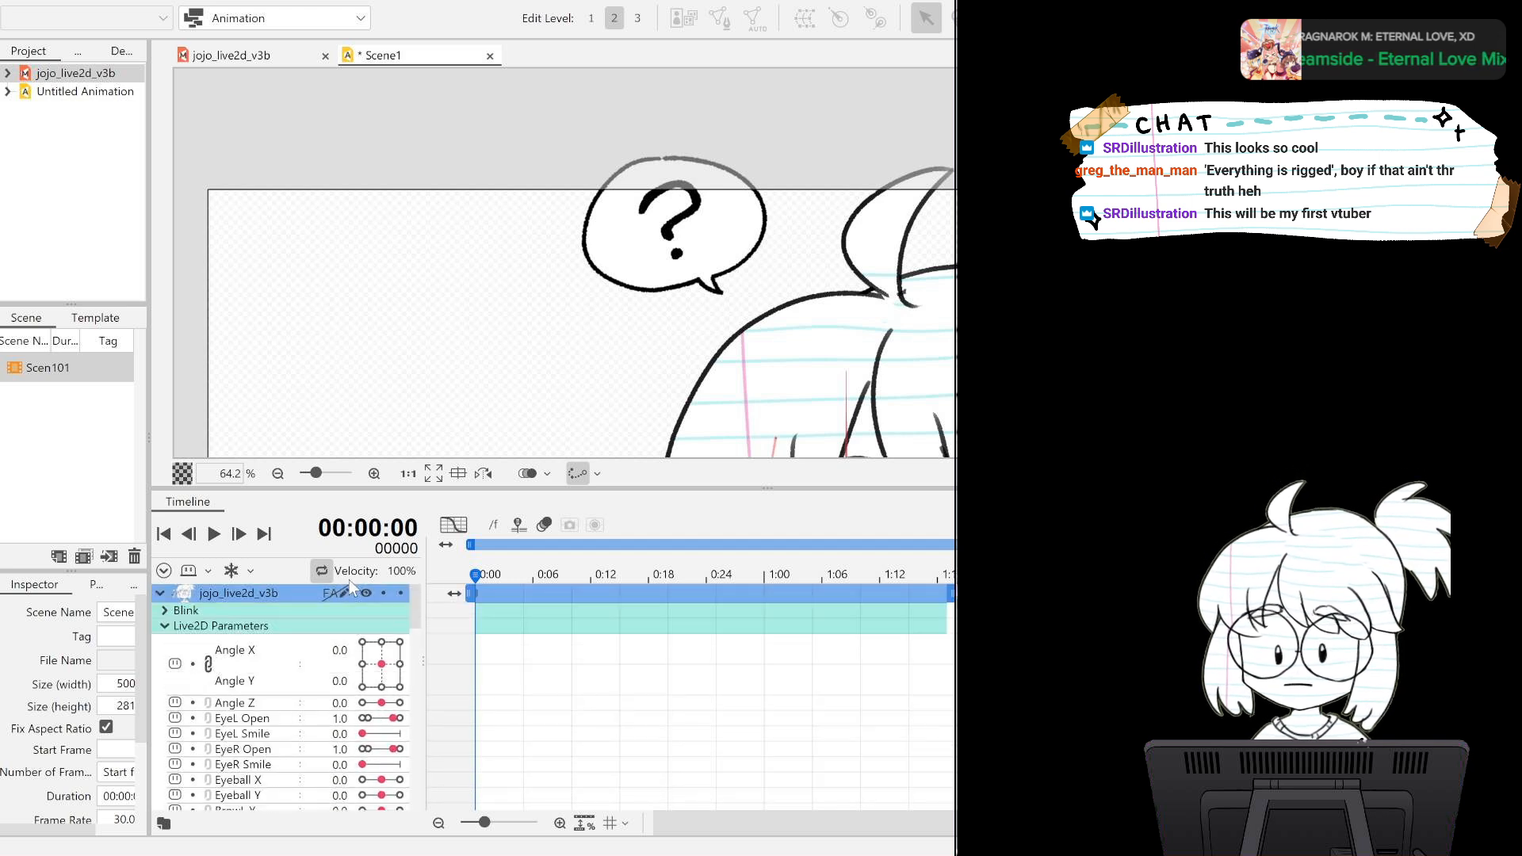
Key Angle X and Angle Y at frame 0, testing 7.0 and -6.0 before resetting both to 0.0.
mouse_move(381, 663)
left_mouse_down()
mouse_move(367, 675)
mouse_move(400, 646)
mouse_move(360, 668)
mouse_move(381, 651)
mouse_move(375, 683)
mouse_move(384, 669)
left_mouse_up()
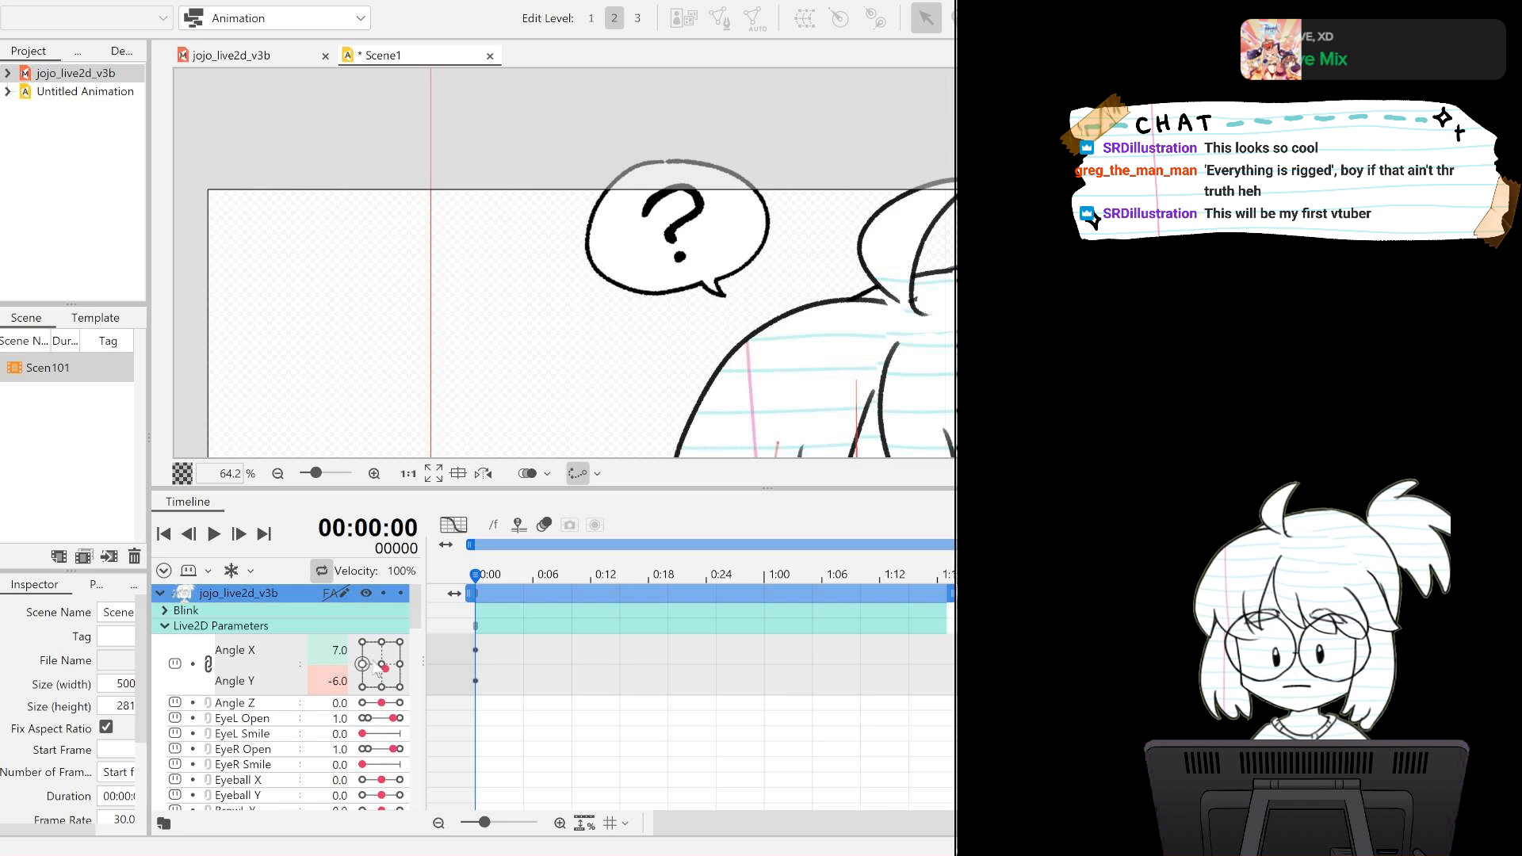
left_click(381, 663)
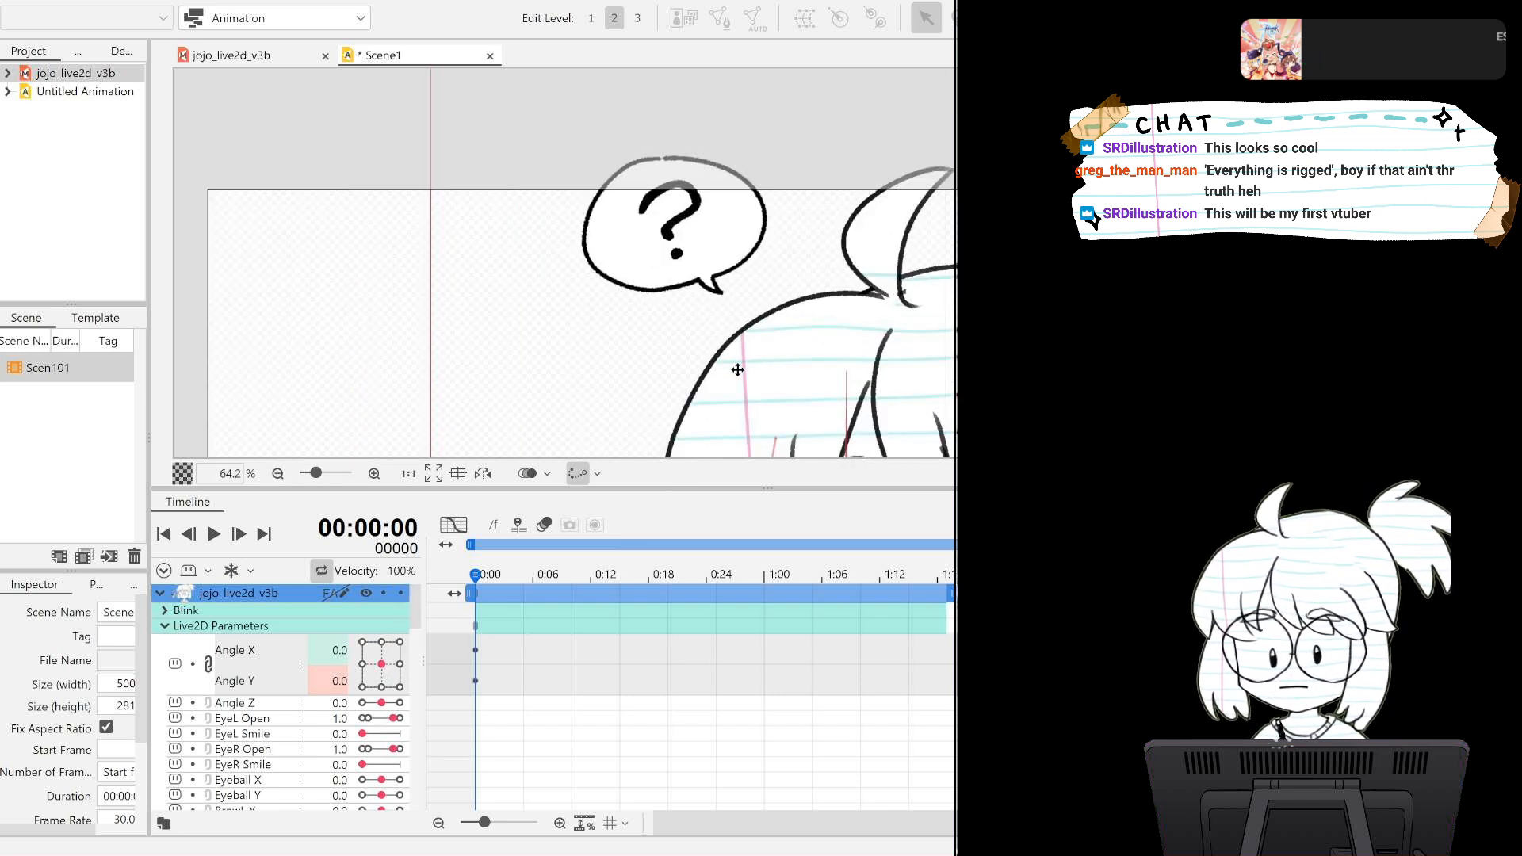
Bring the devil and its parameters into view, play the scene briefly, and return the playhead to frame 0.
left_click_drag(544, 391, 498, 134)
left_click_drag(713, 428, 773, 391)
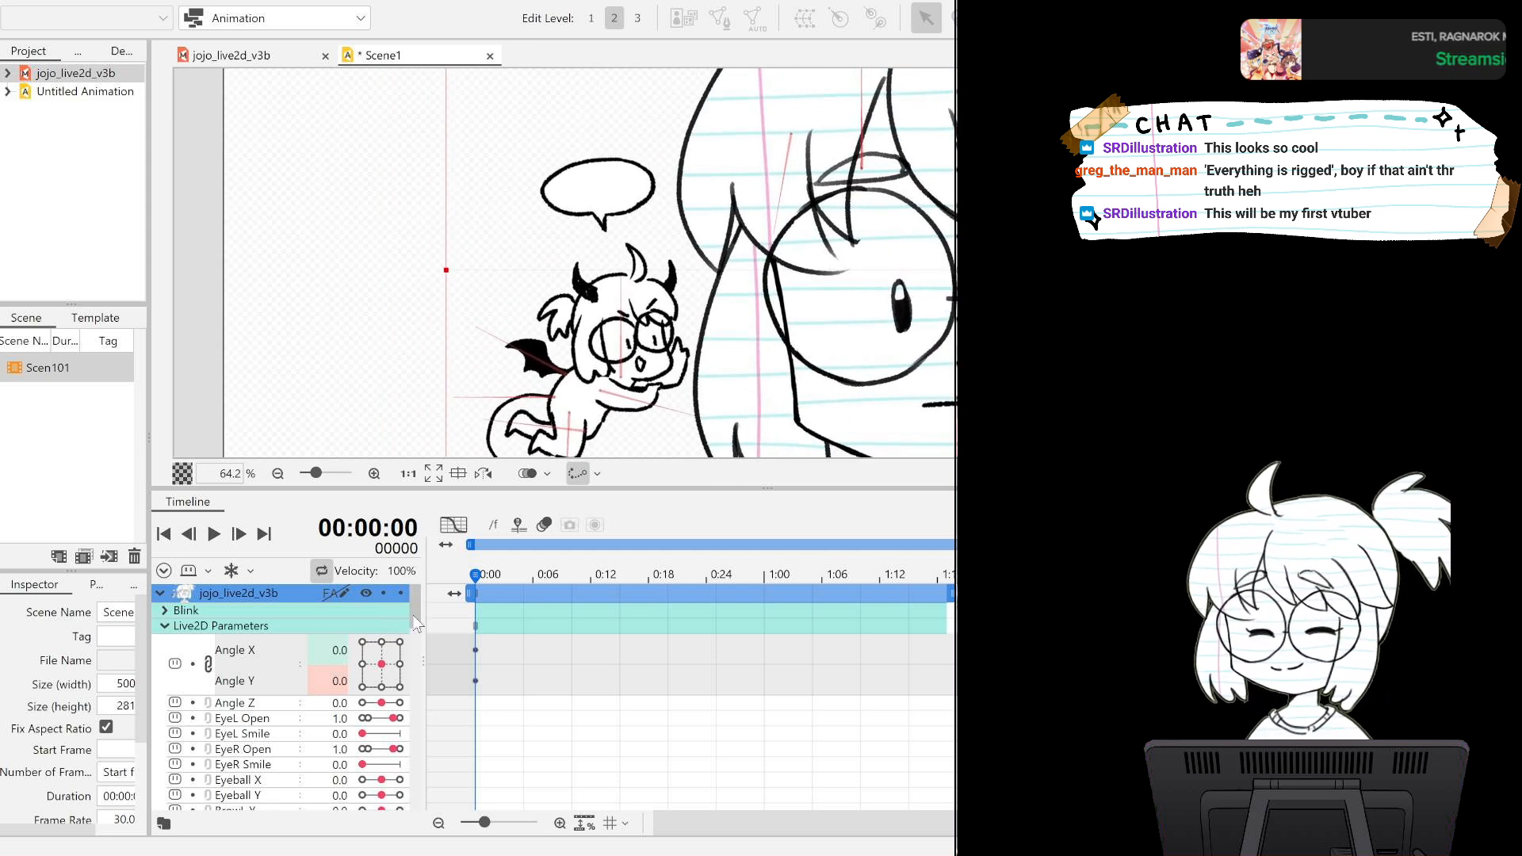
left_click_drag(413, 619, 416, 775)
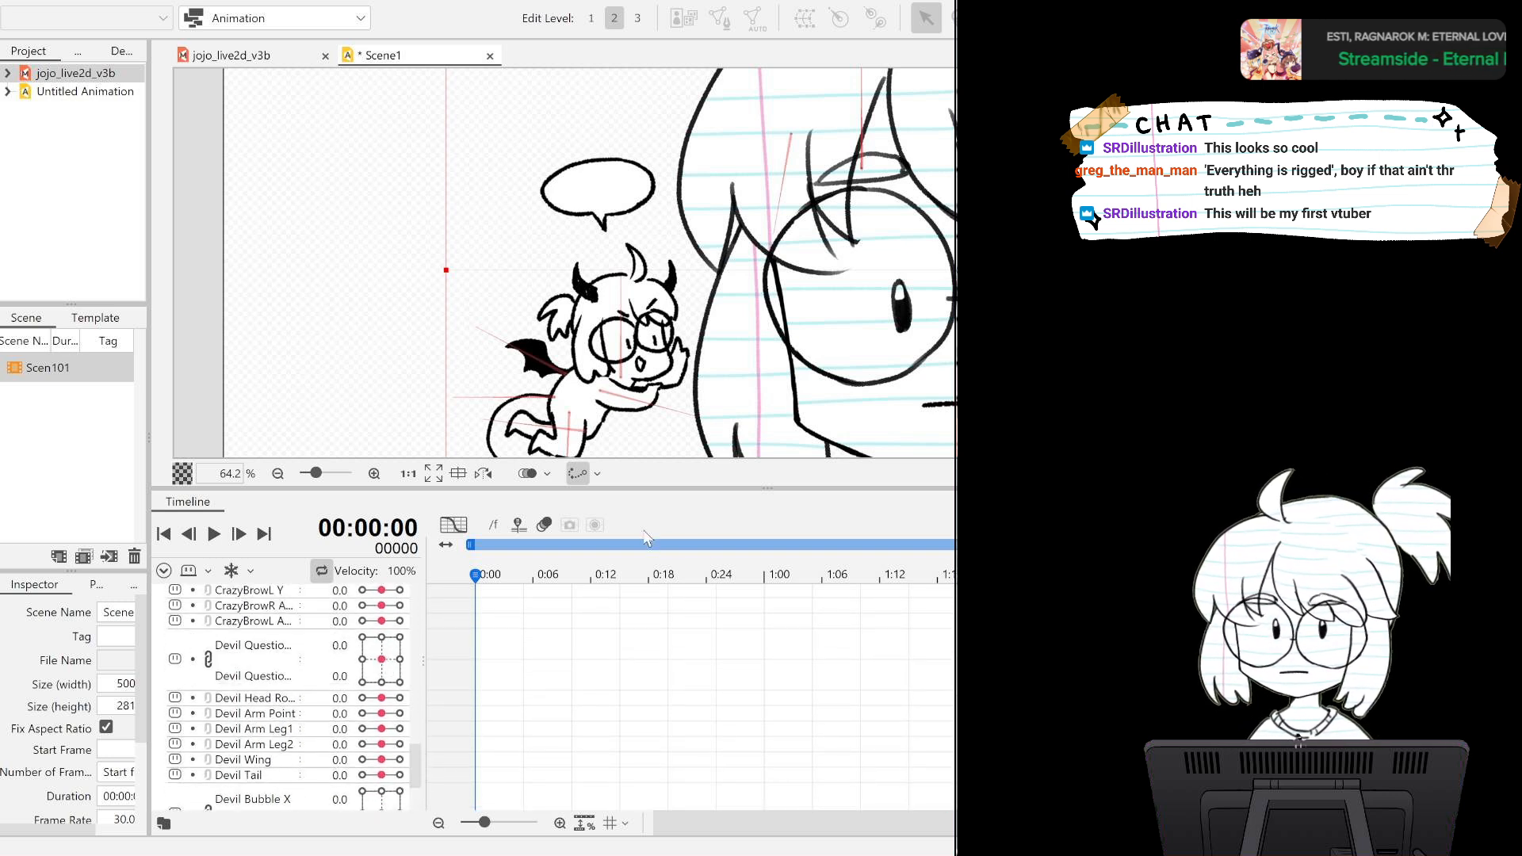
left_click_drag(921, 827, 864, 831)
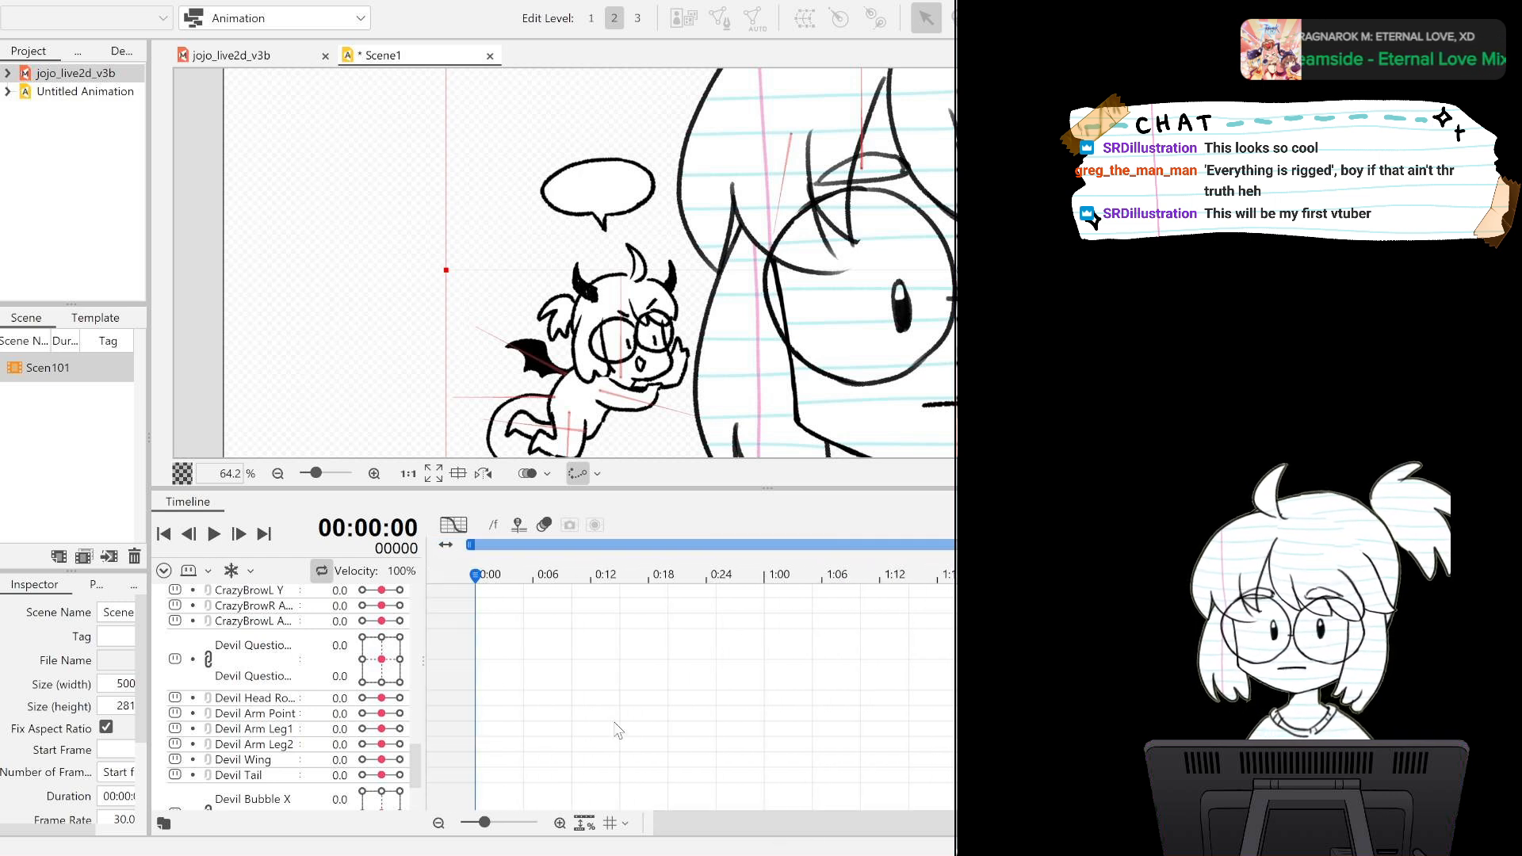
left_click(213, 536)
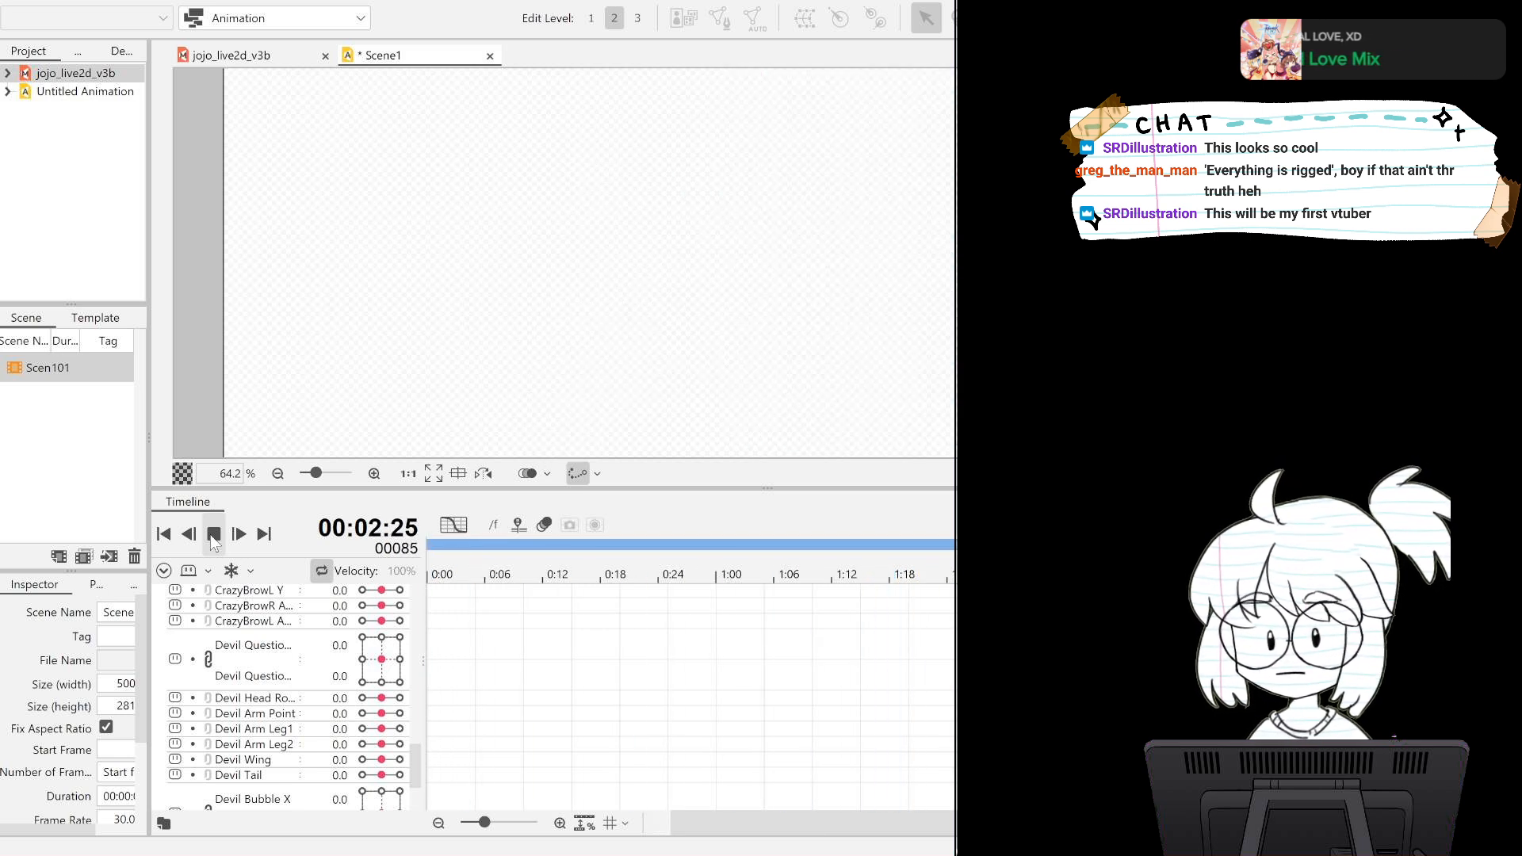
left_click(213, 536)
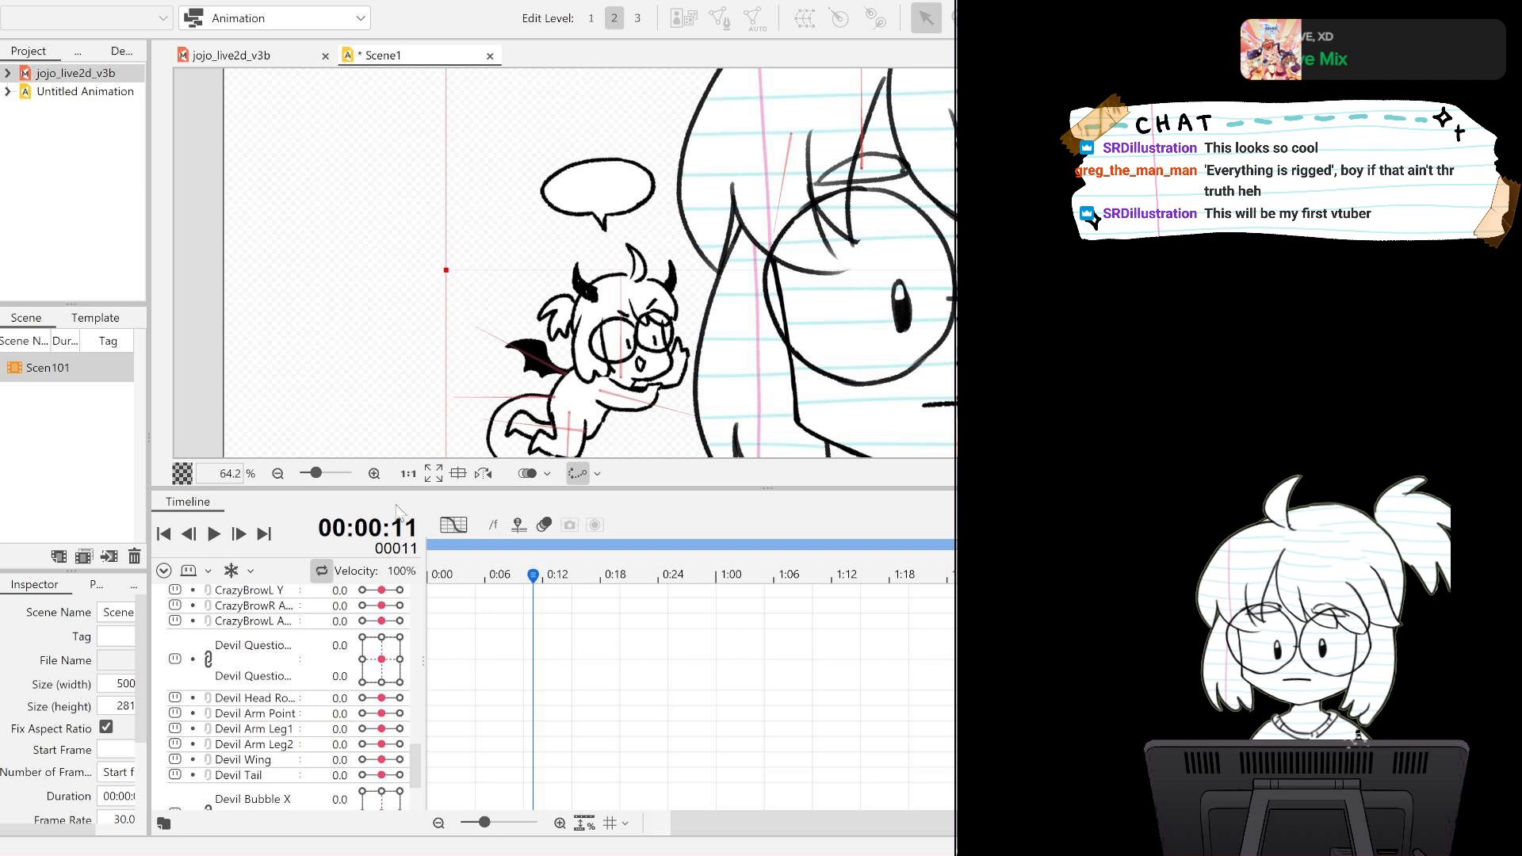
left_click_drag(549, 584, 400, 582)
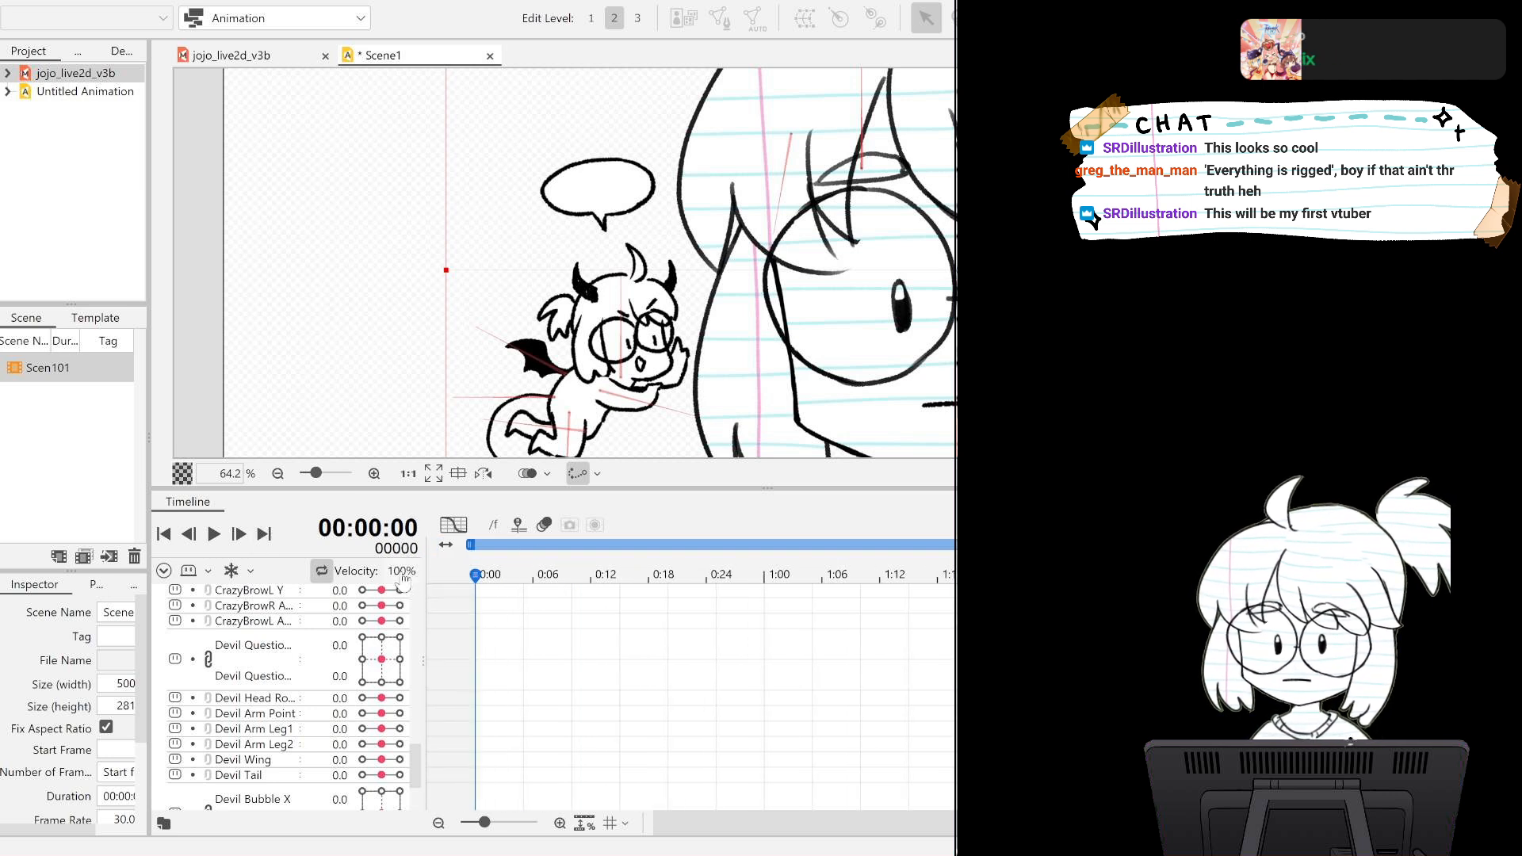
Shorten Scene1's duration to 91 frames on the timeline.
left_click_drag(911, 829, 1054, 830)
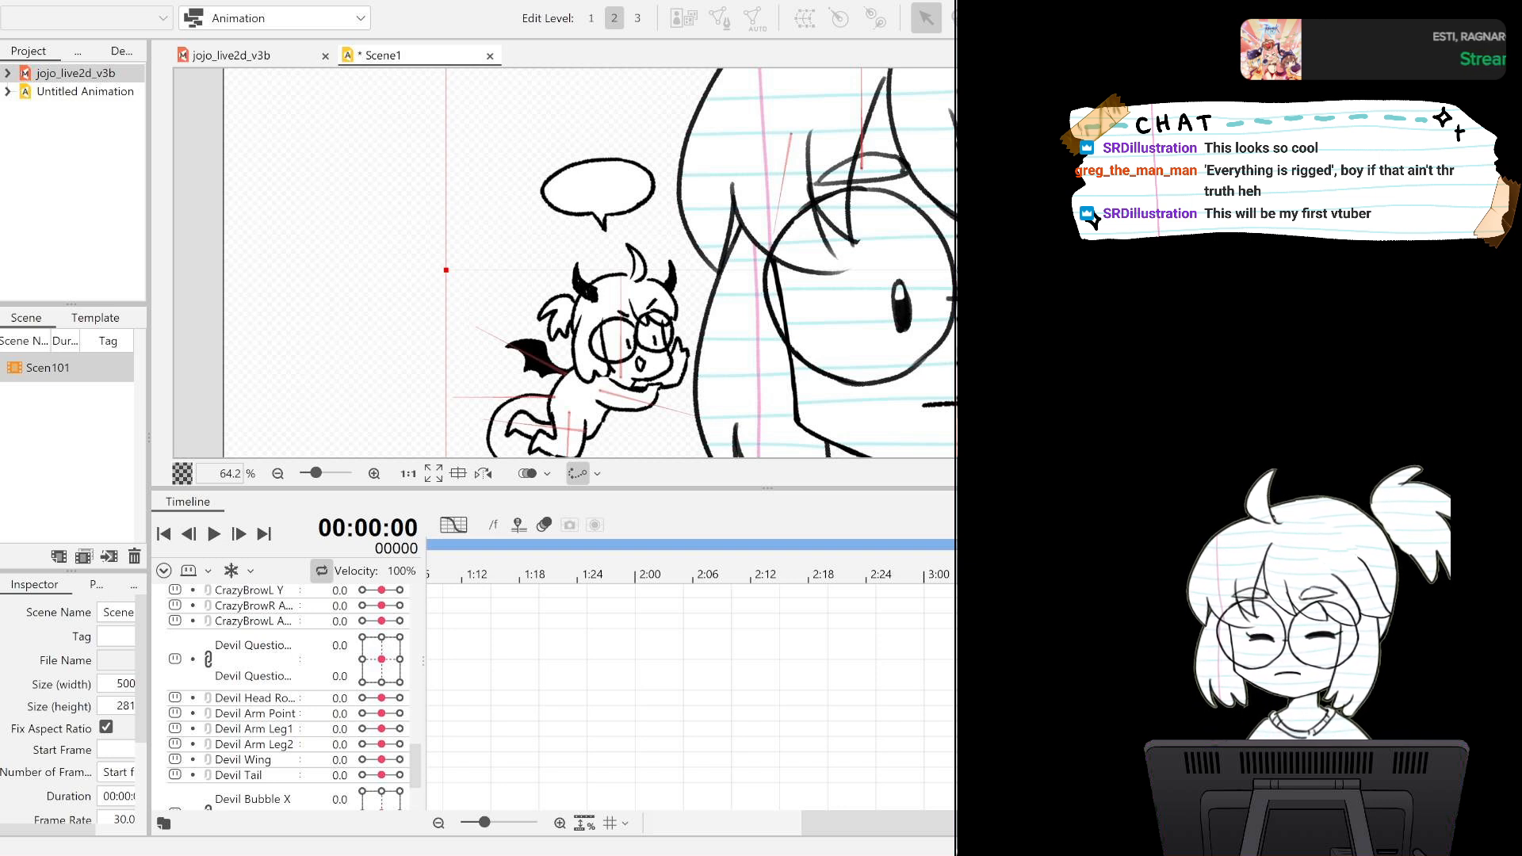
left_click_drag(1009, 582, 1130, 544)
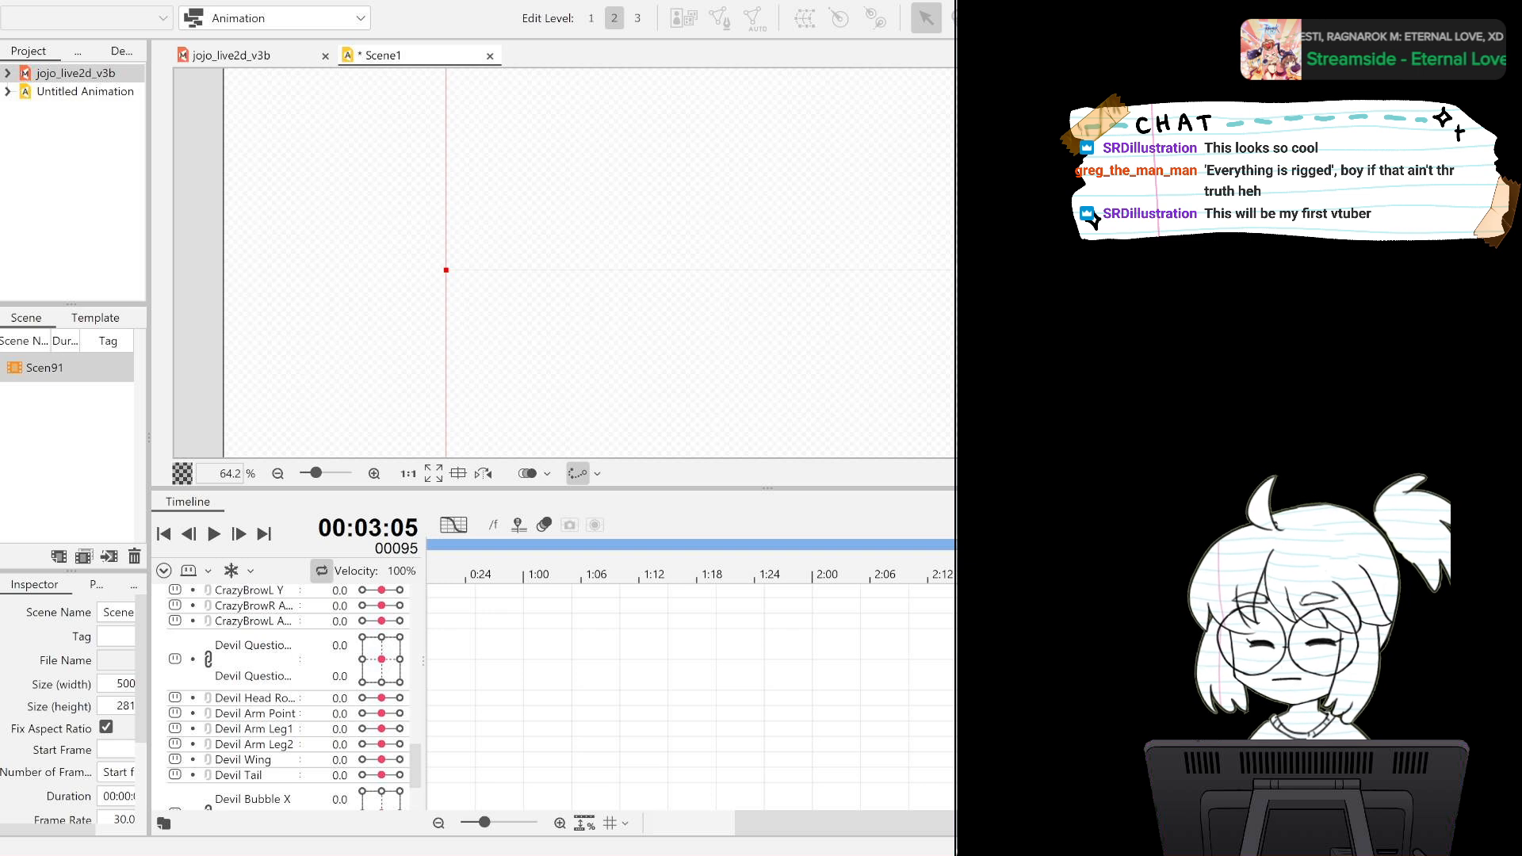
left_click(584, 824)
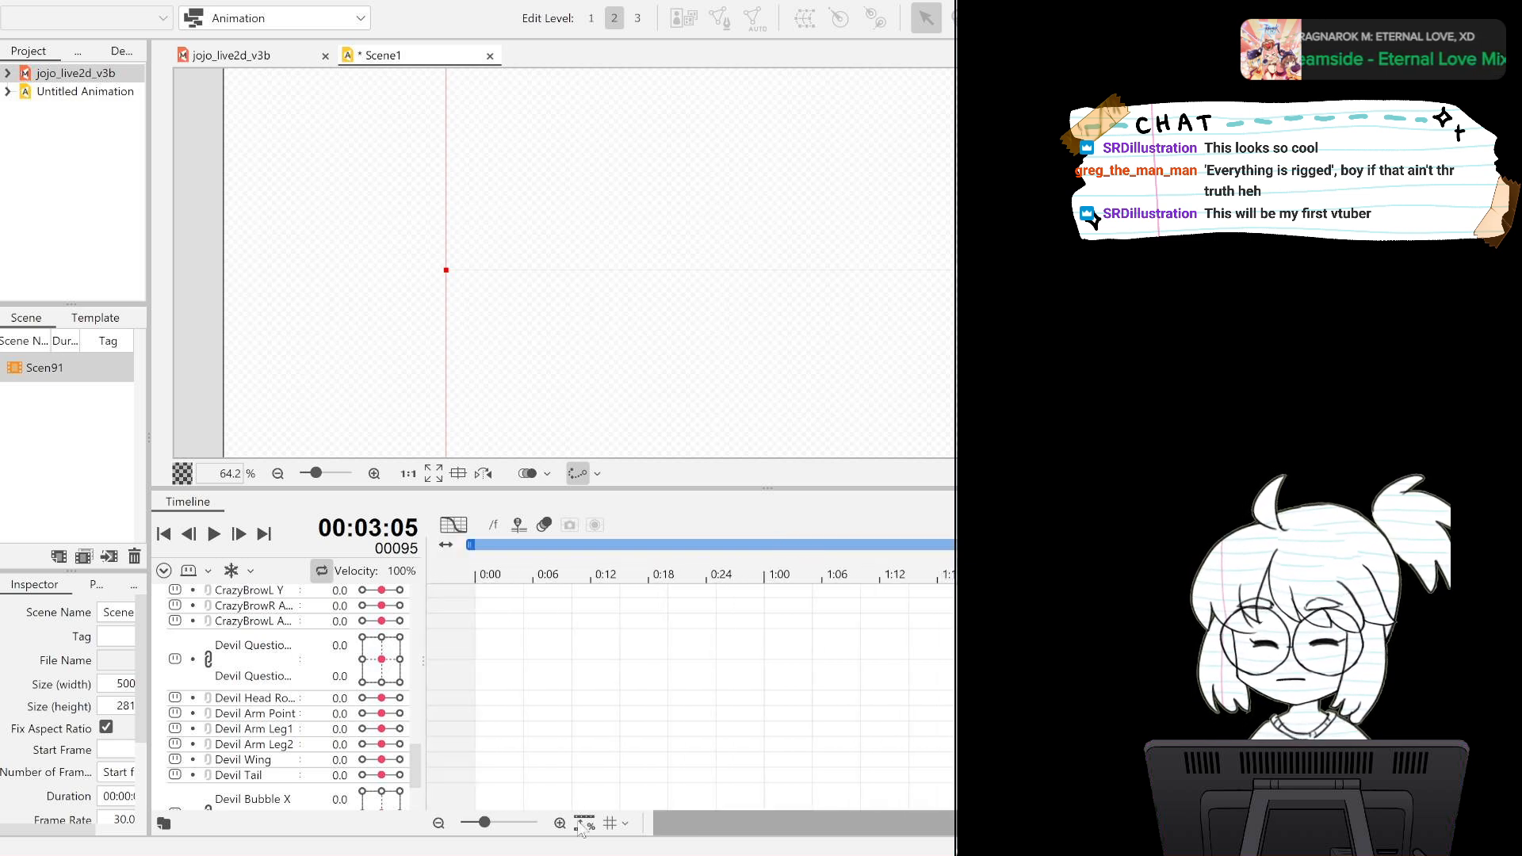
Expand Live2D Parts Visibility, Placement & Transparency, and the +Jojo part group in the timeline.
left_click_drag(412, 764, 414, 815)
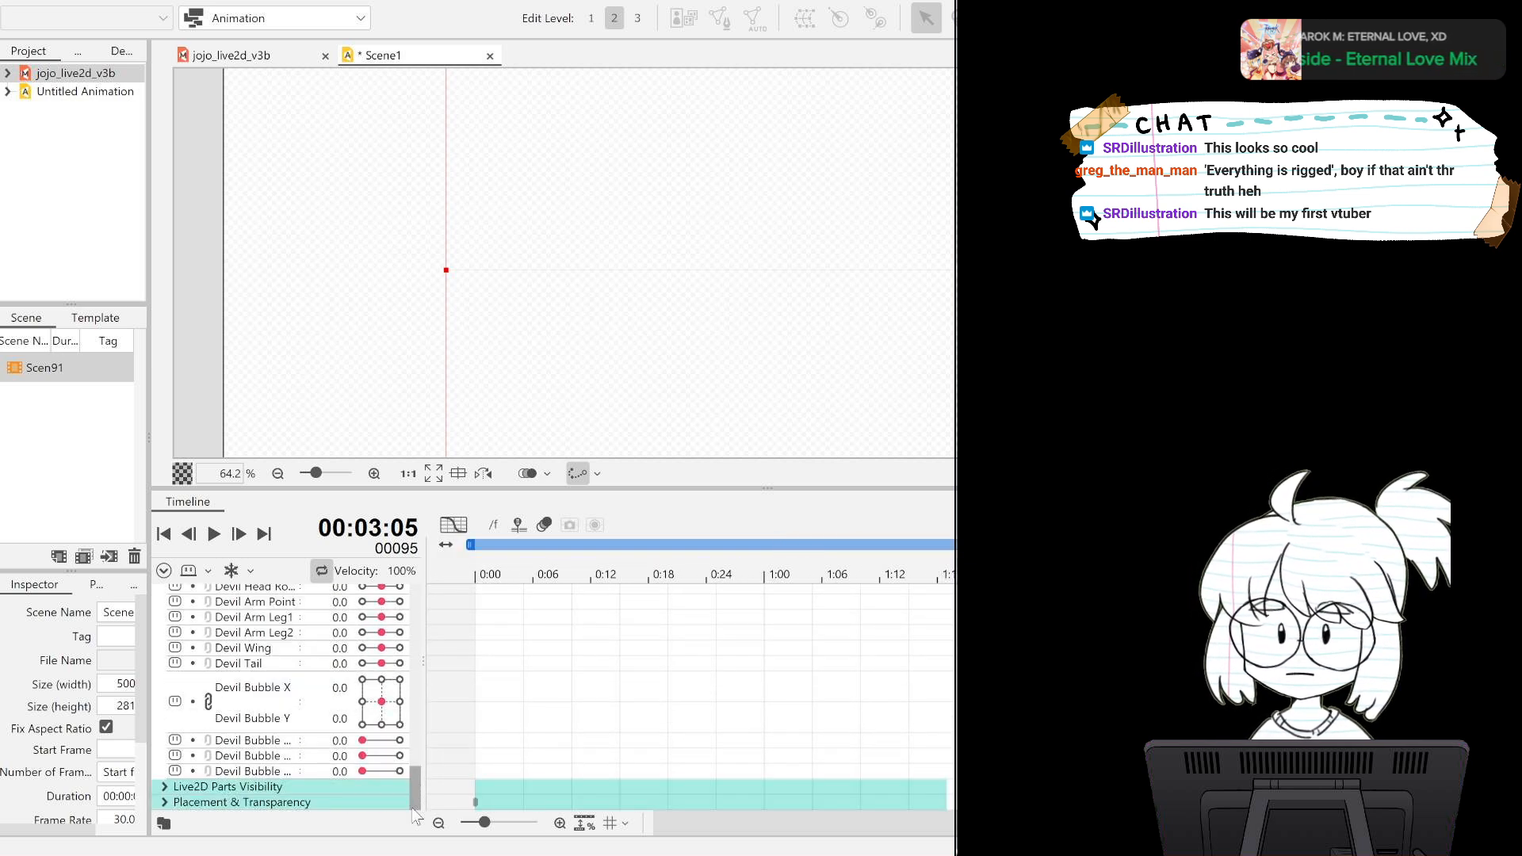
left_click(165, 786)
left_click(165, 801)
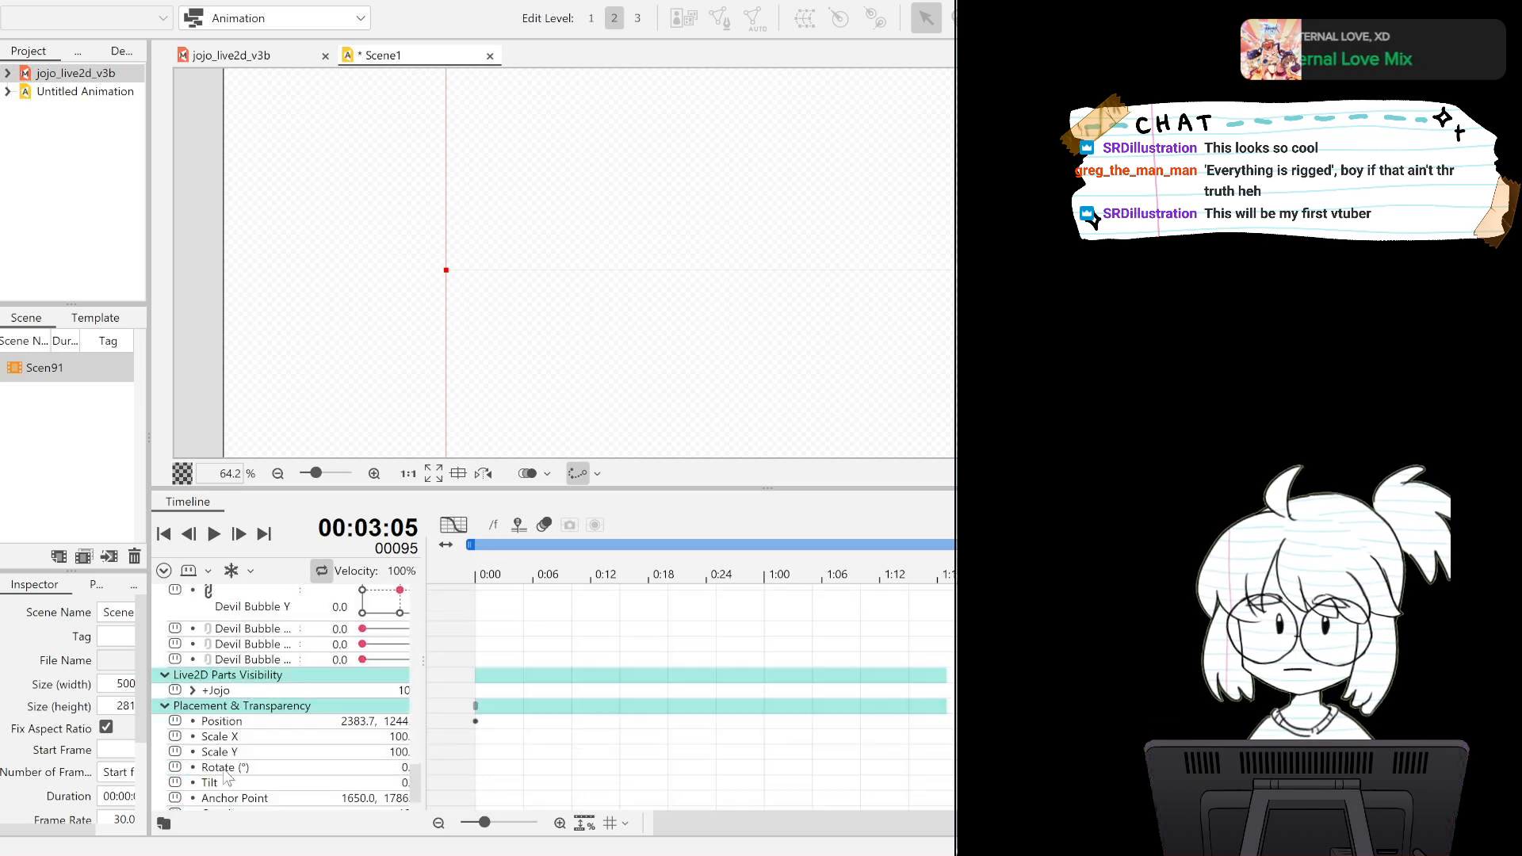
scroll(224, 771, "down", 2)
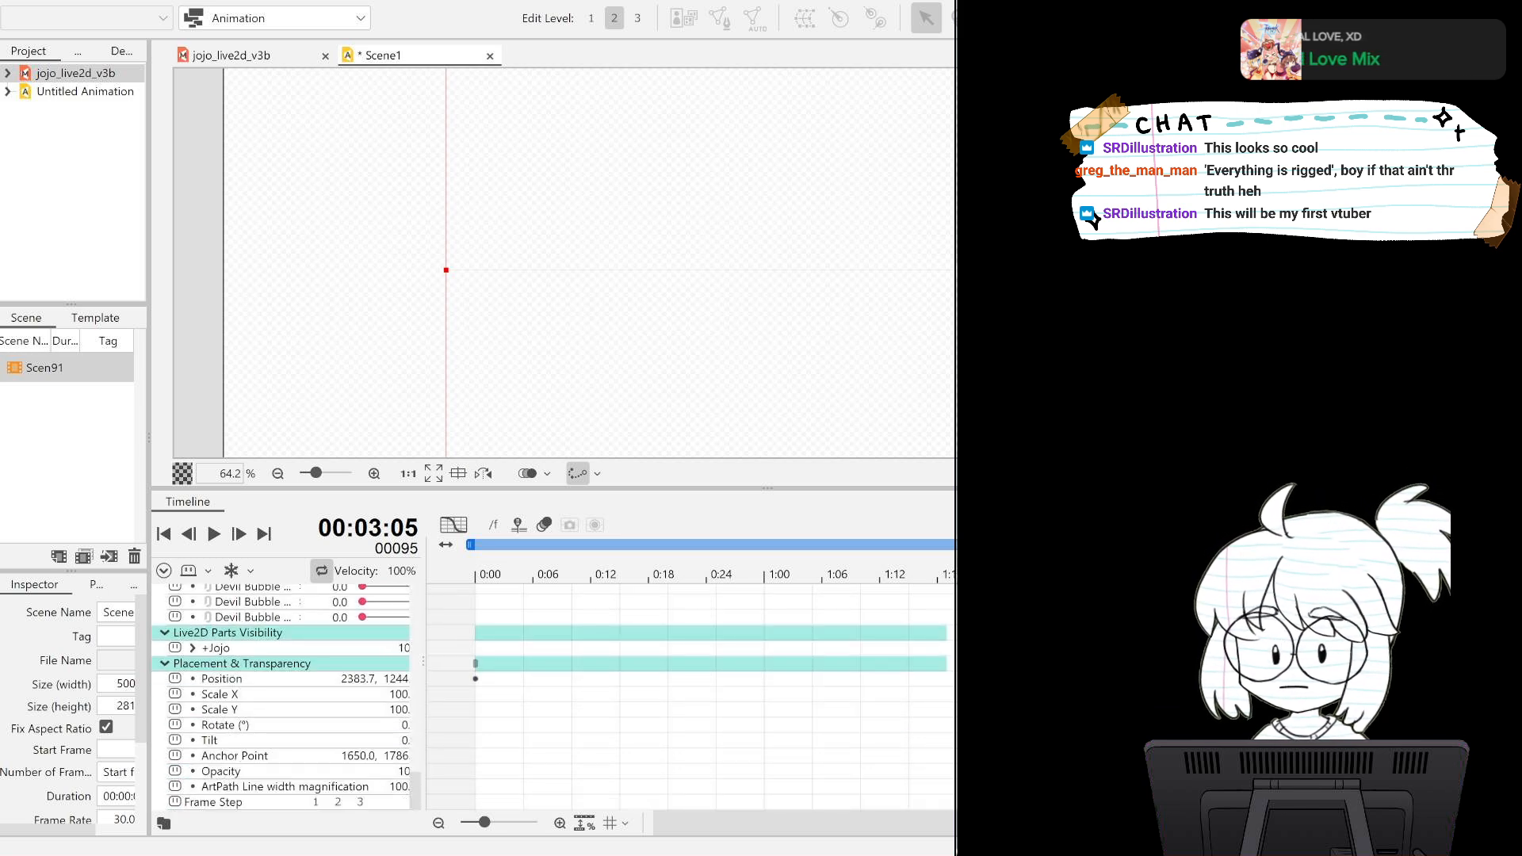
left_click(939, 638)
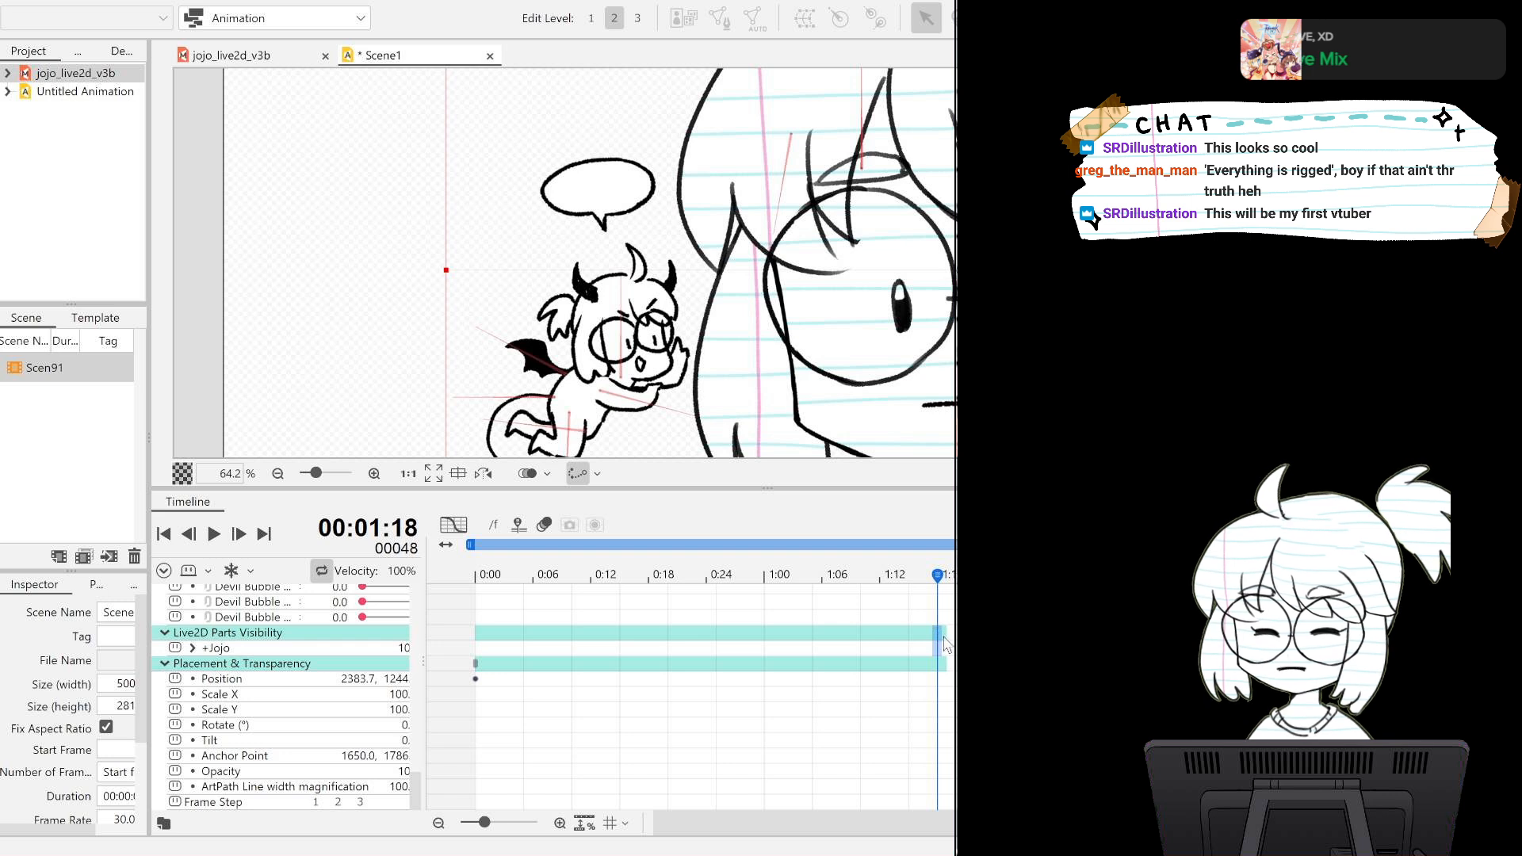
left_click(486, 642)
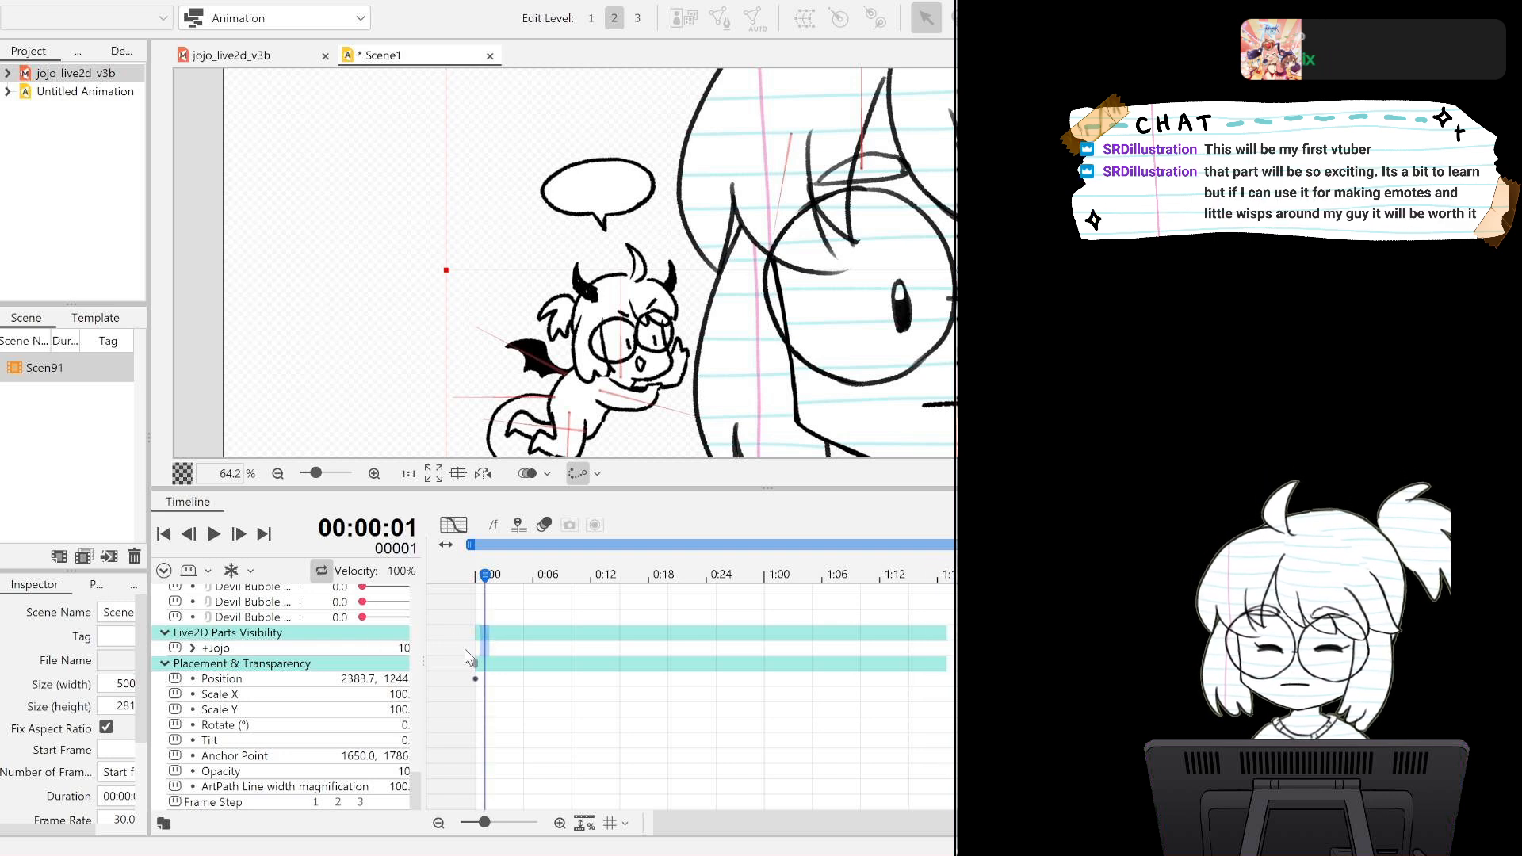
left_click(192, 648)
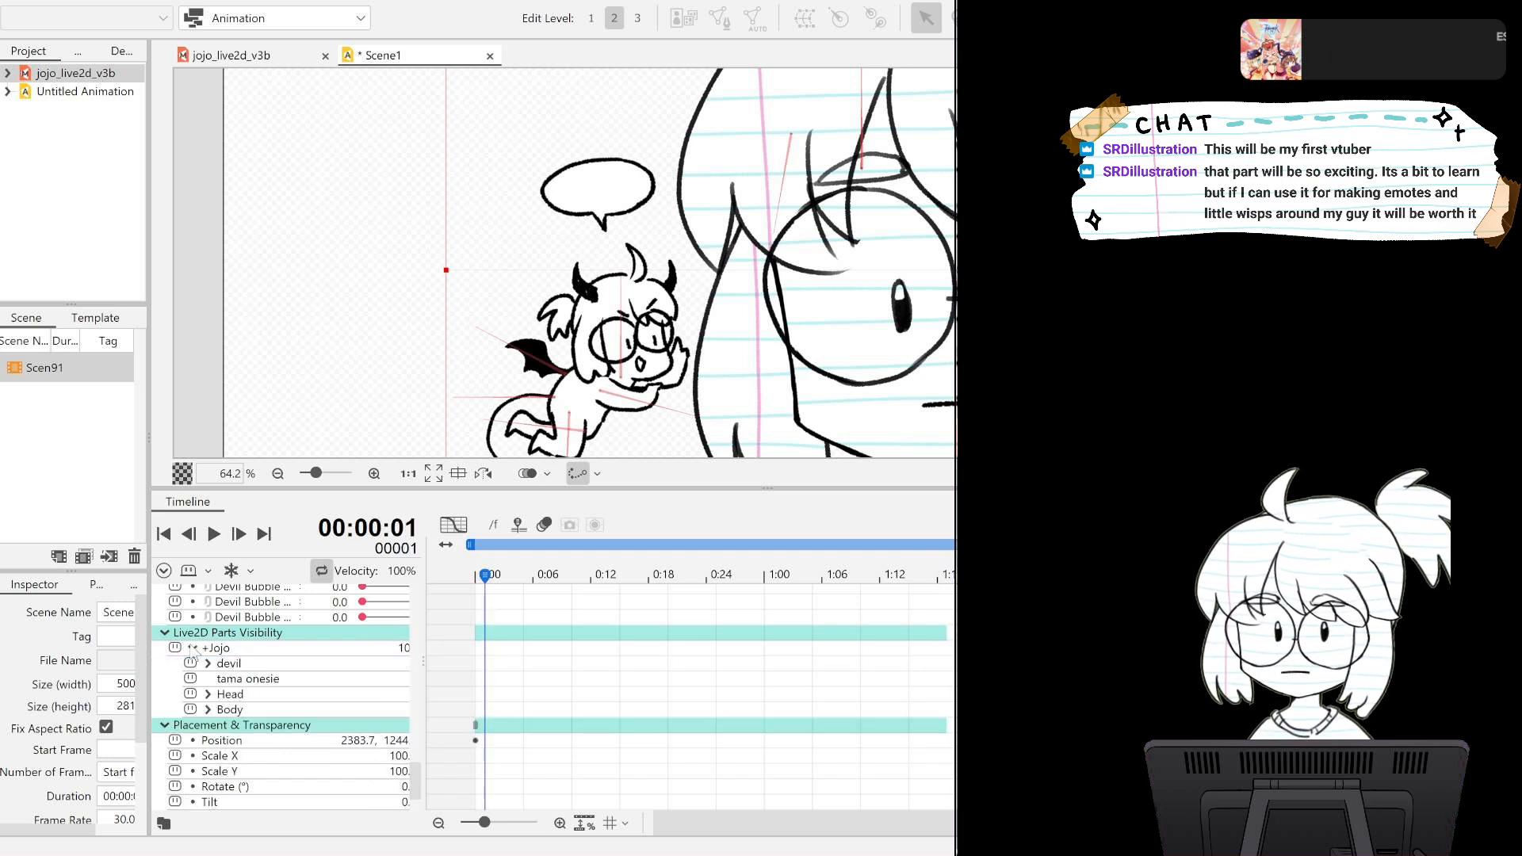
left_click(665, 639)
left_click(725, 639)
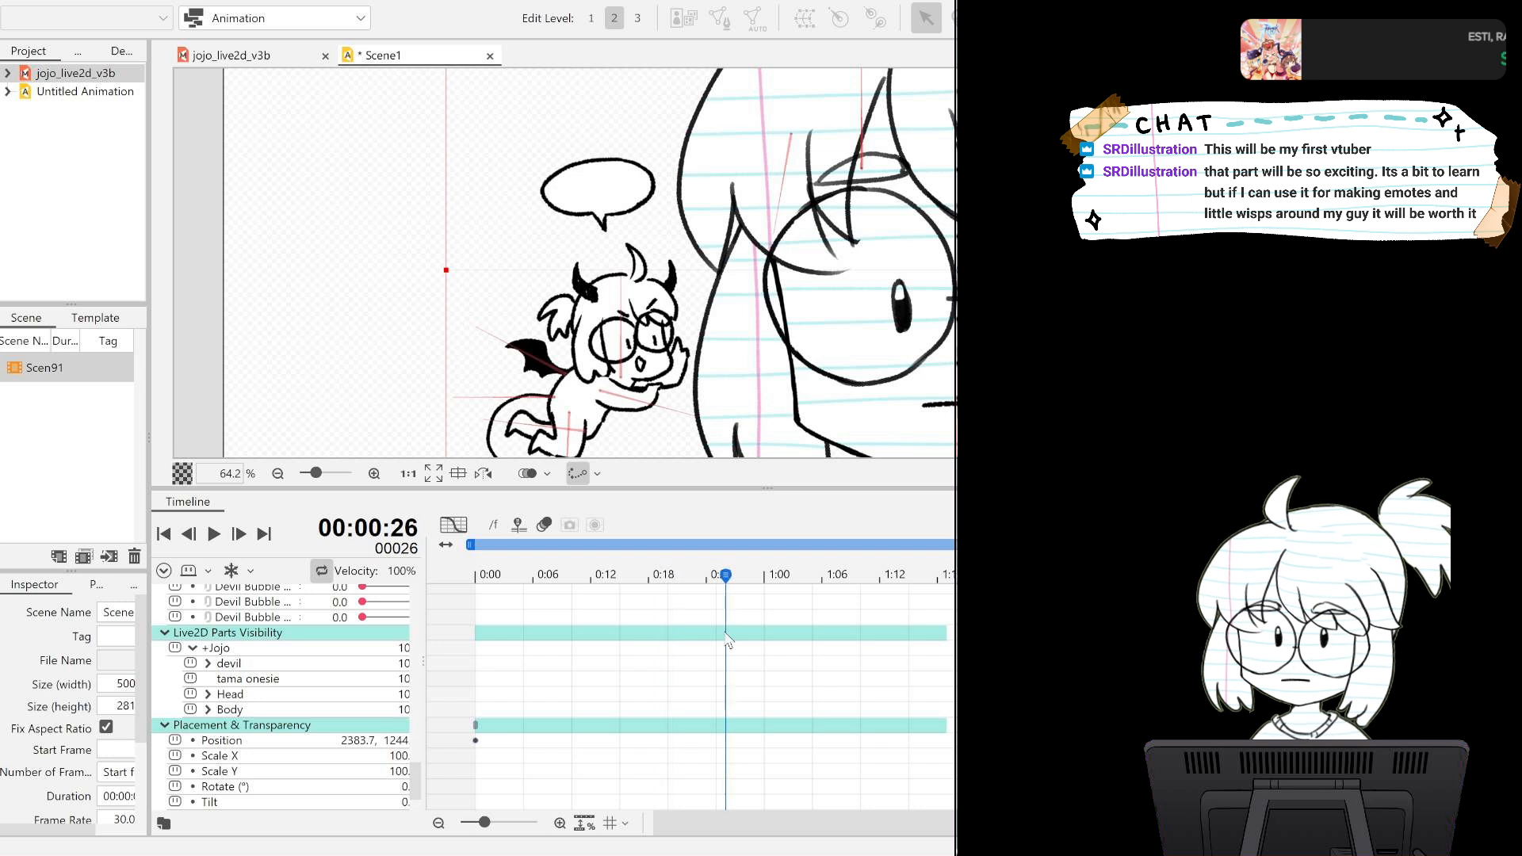
left_click(920, 644)
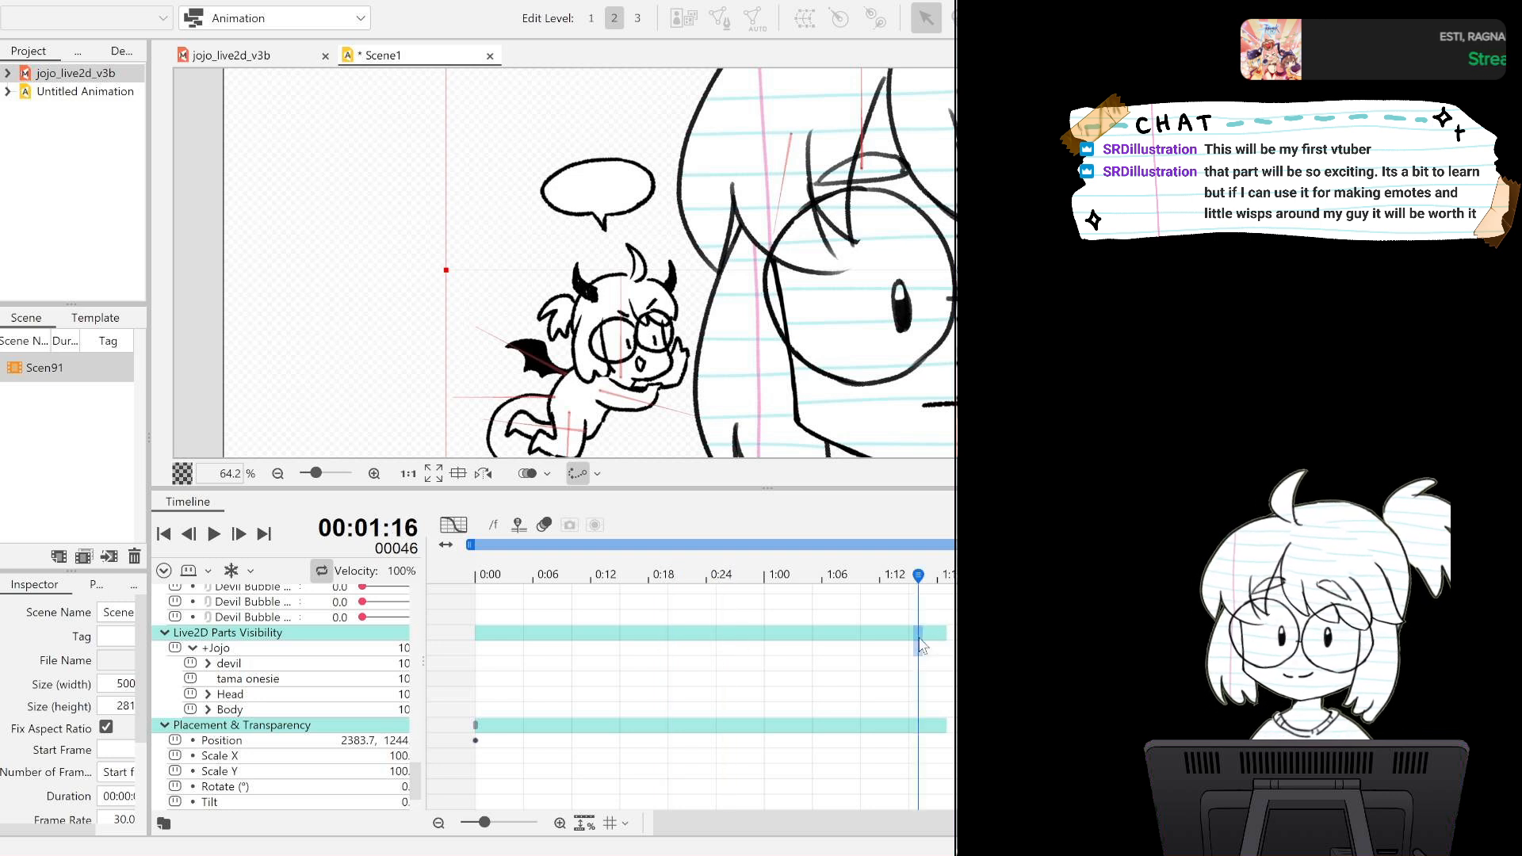
left_click_drag(890, 827, 938, 826)
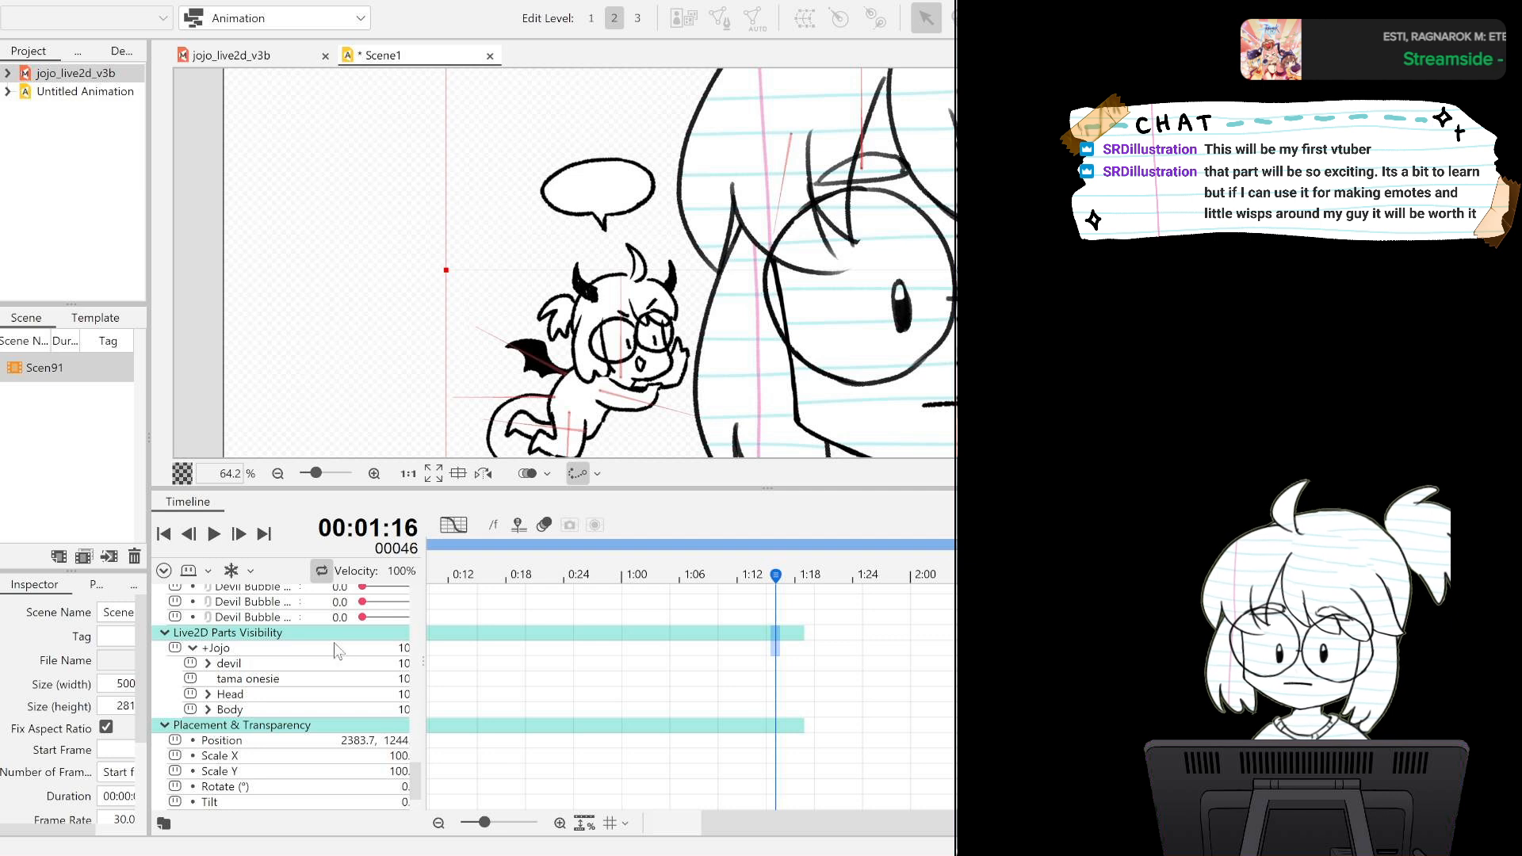
left_click(805, 643)
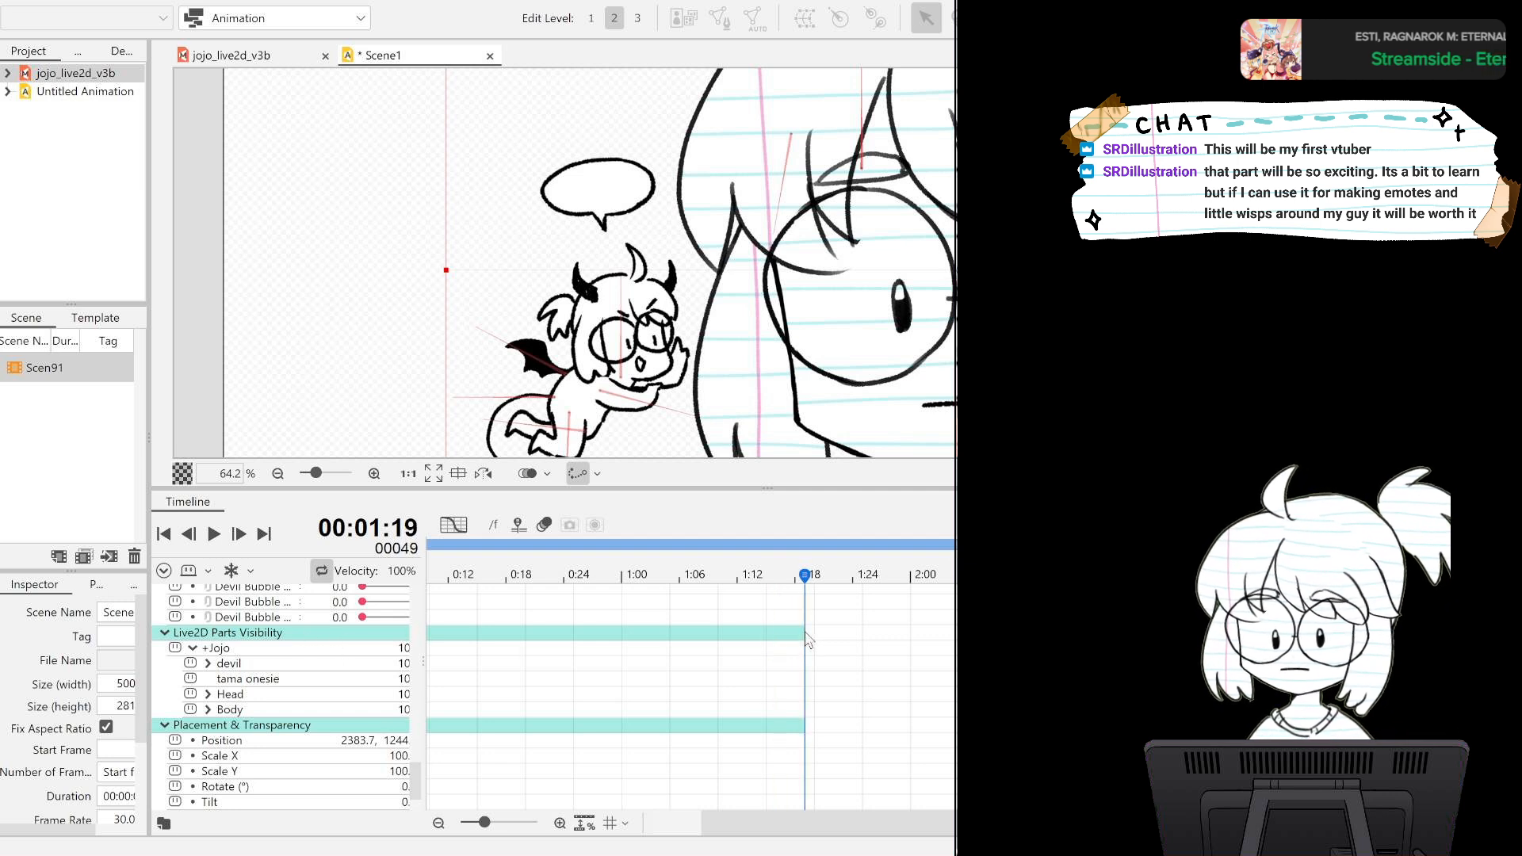
left_click(721, 644)
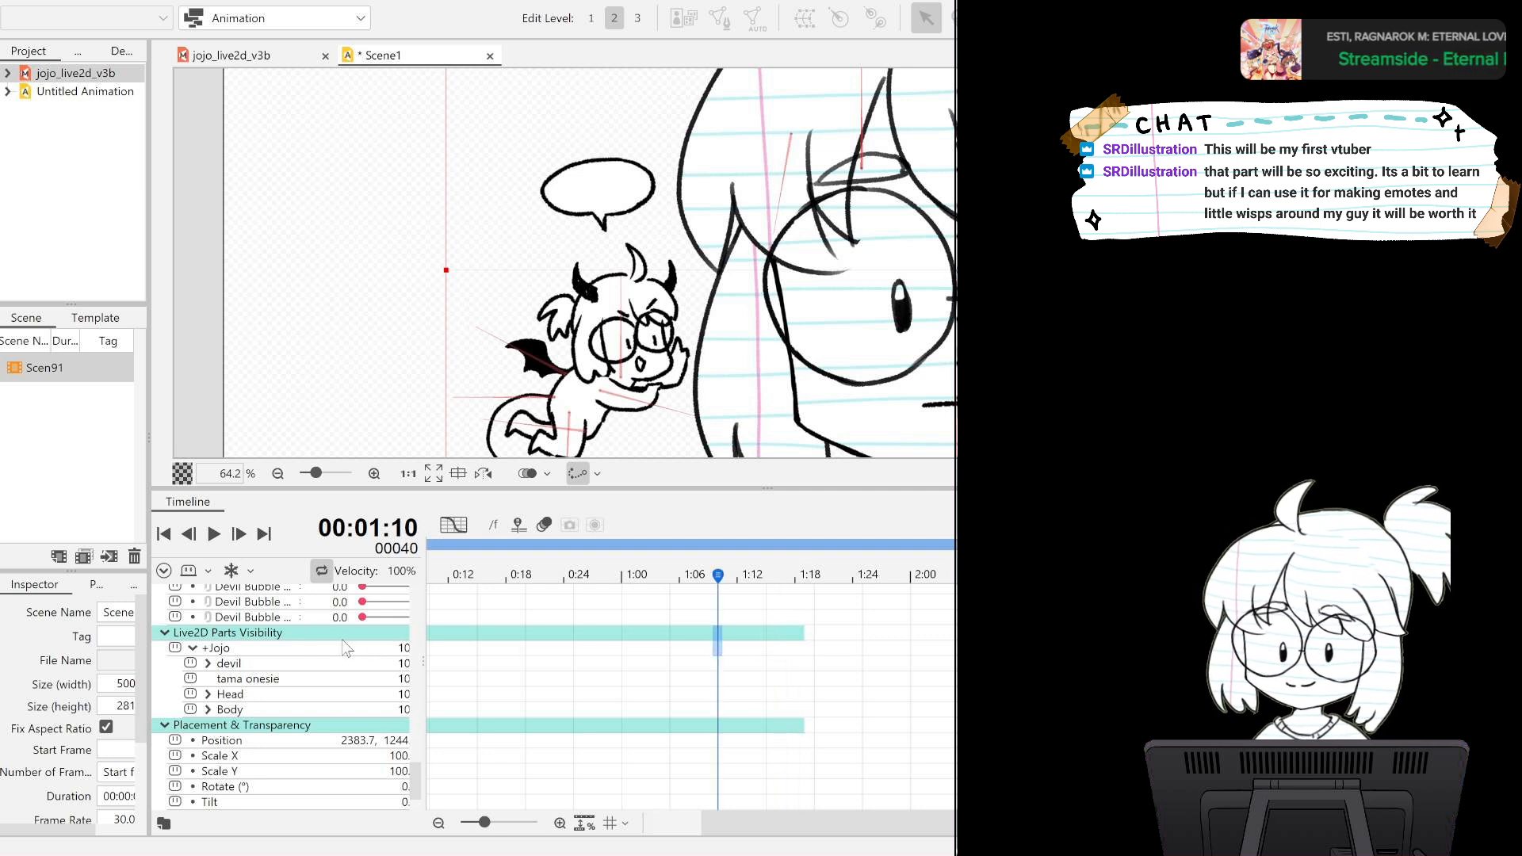
Add a visibility keyframe for the +Jojo part group at frame 11.
left_click(346, 647)
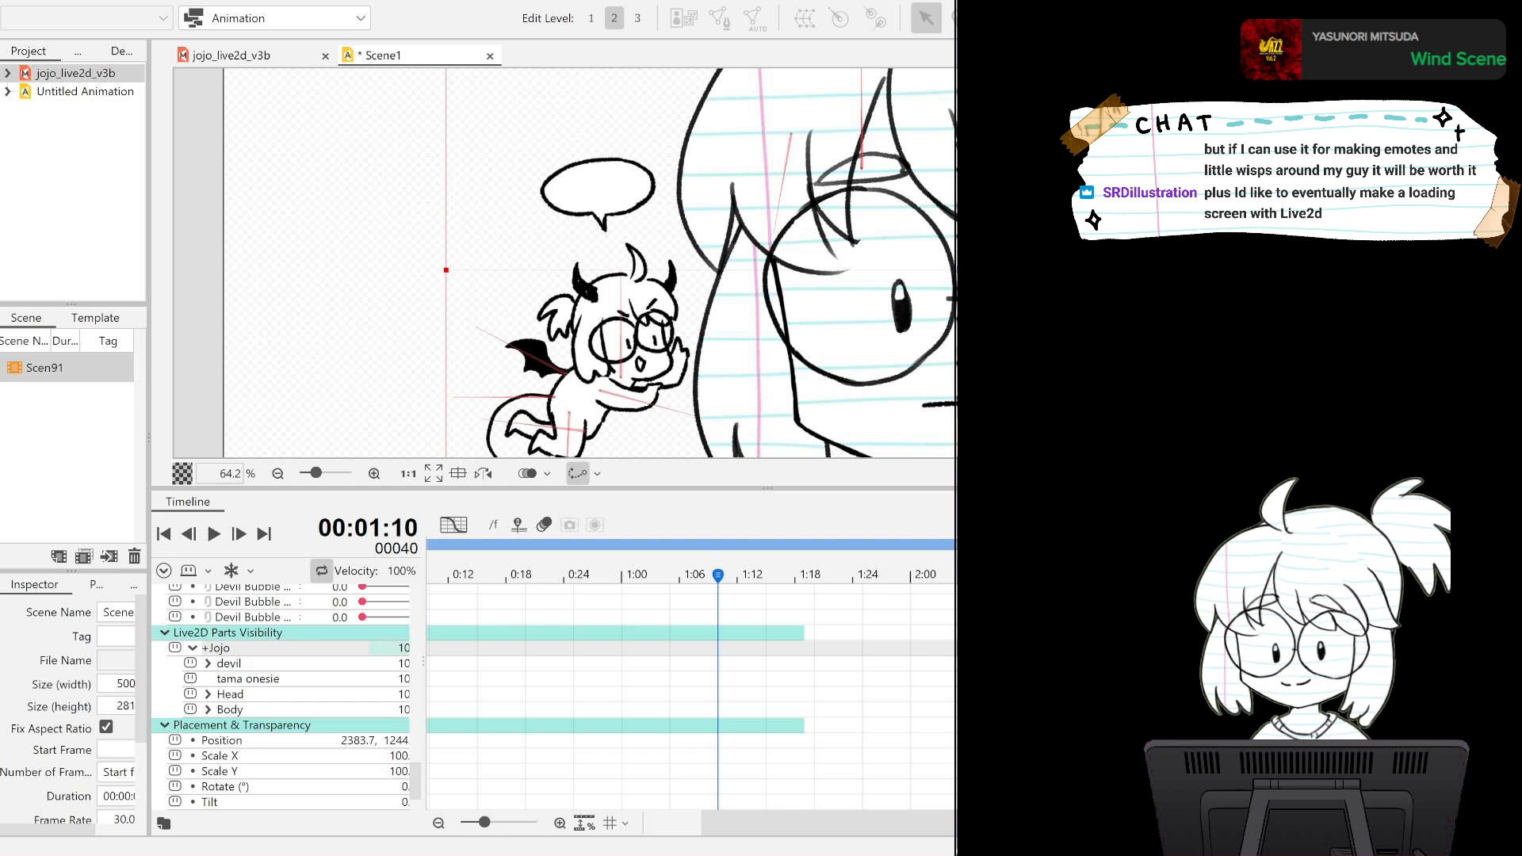
left_click(438, 648)
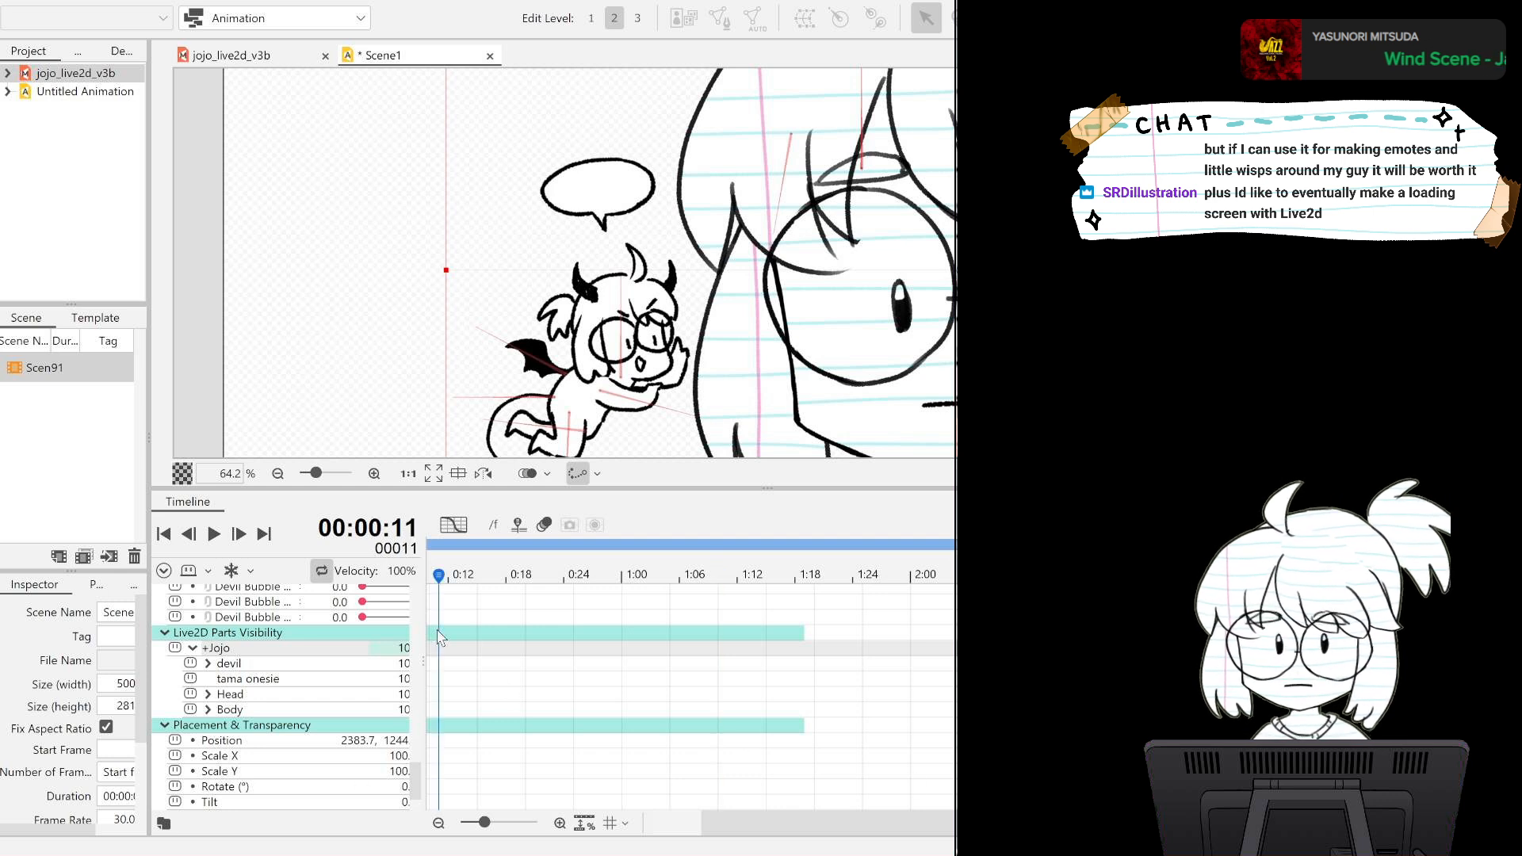
double_click(387, 649)
left_click(347, 649)
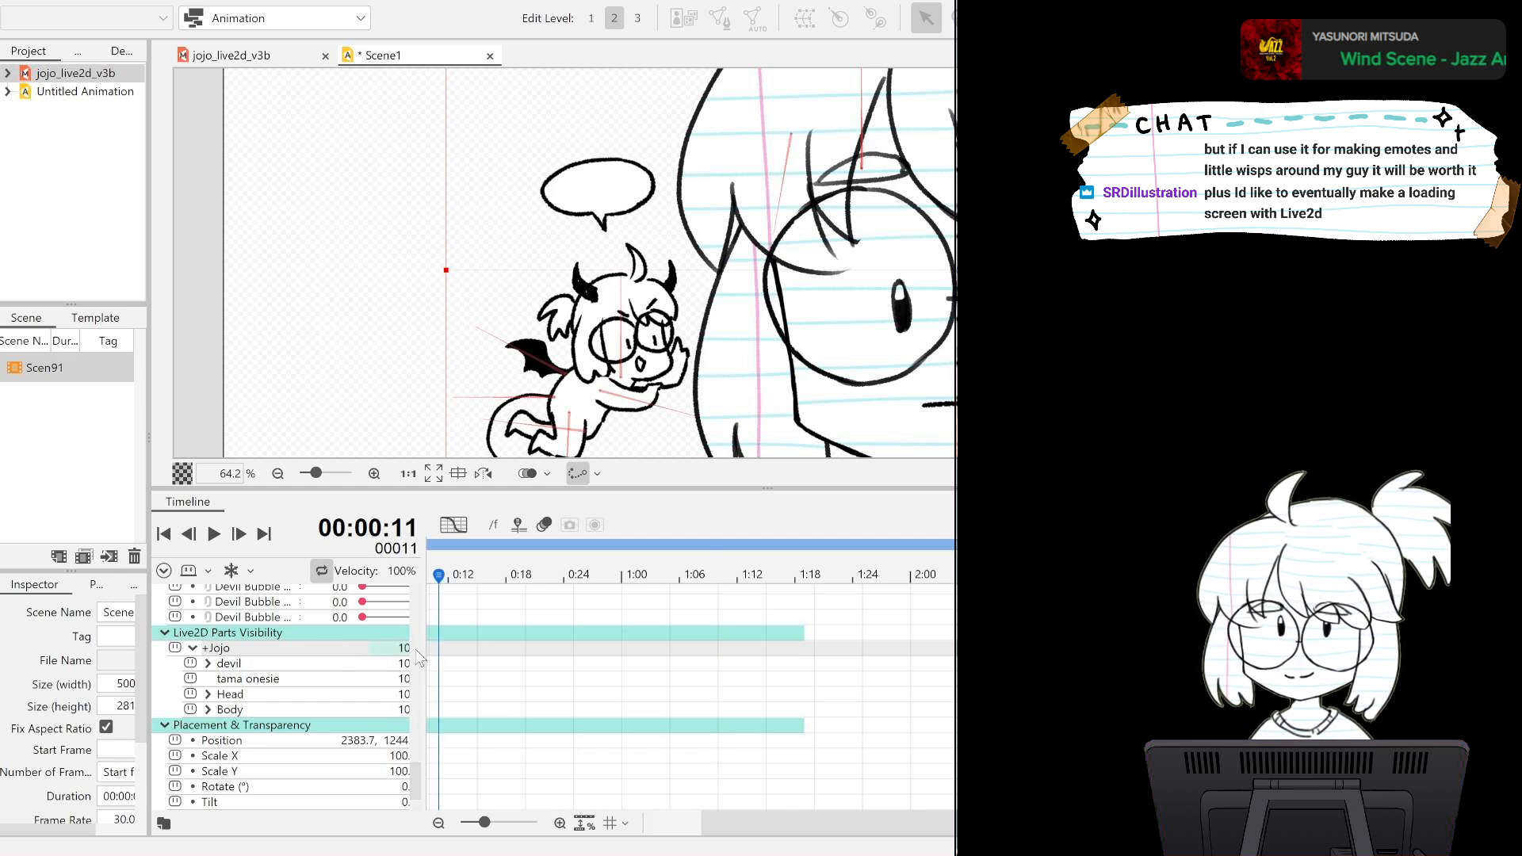
Place the playhead at frame 47 and locate the devil part's row under Live2D Parts Visibility.
left_click(806, 648)
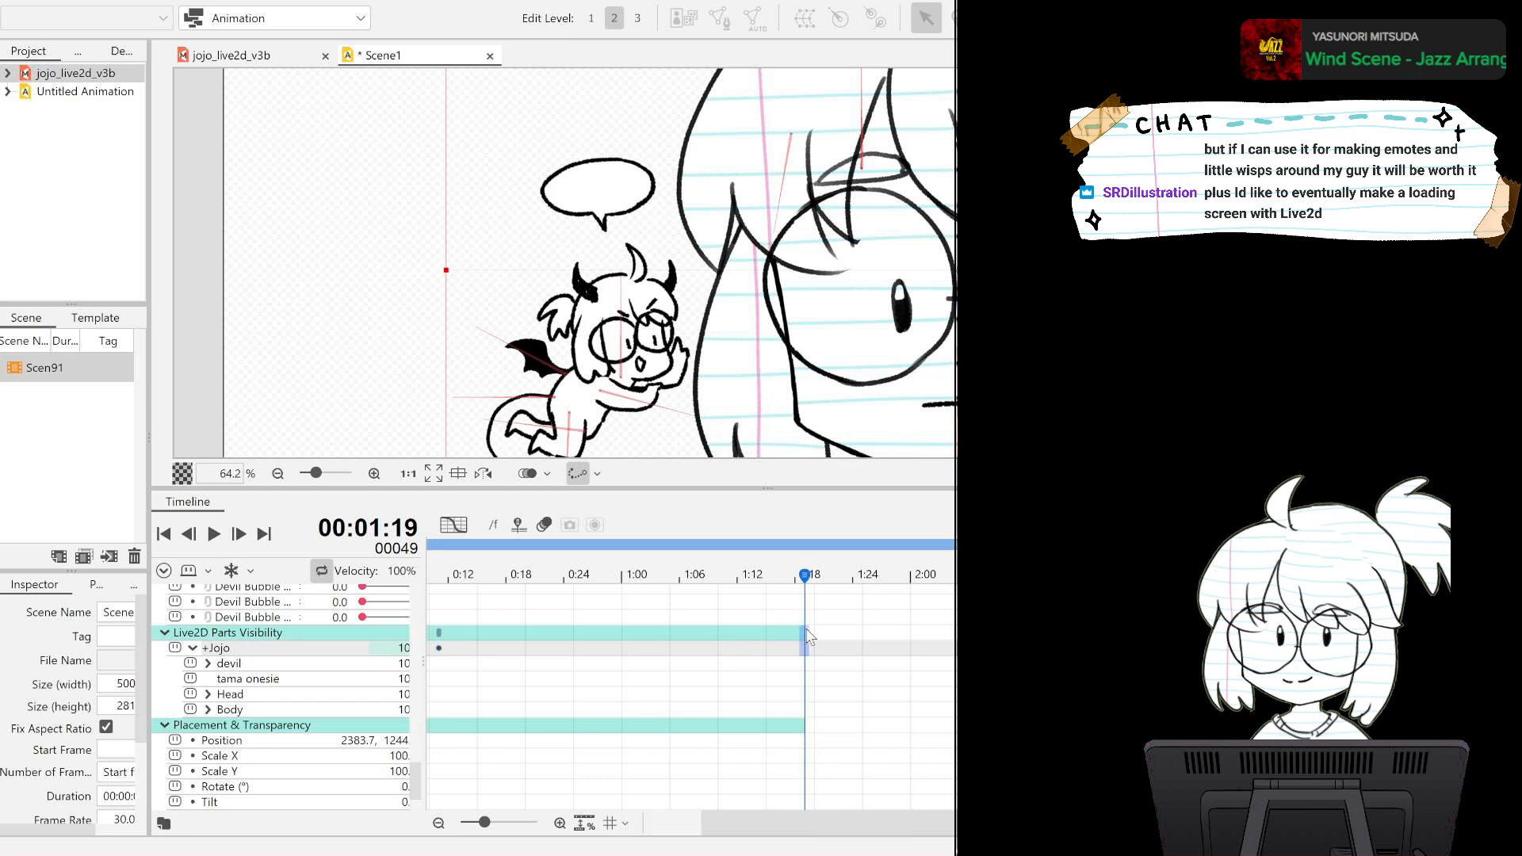
left_click(785, 649)
scroll(688, 651, "up", 2)
scroll(706, 666, "down", 4)
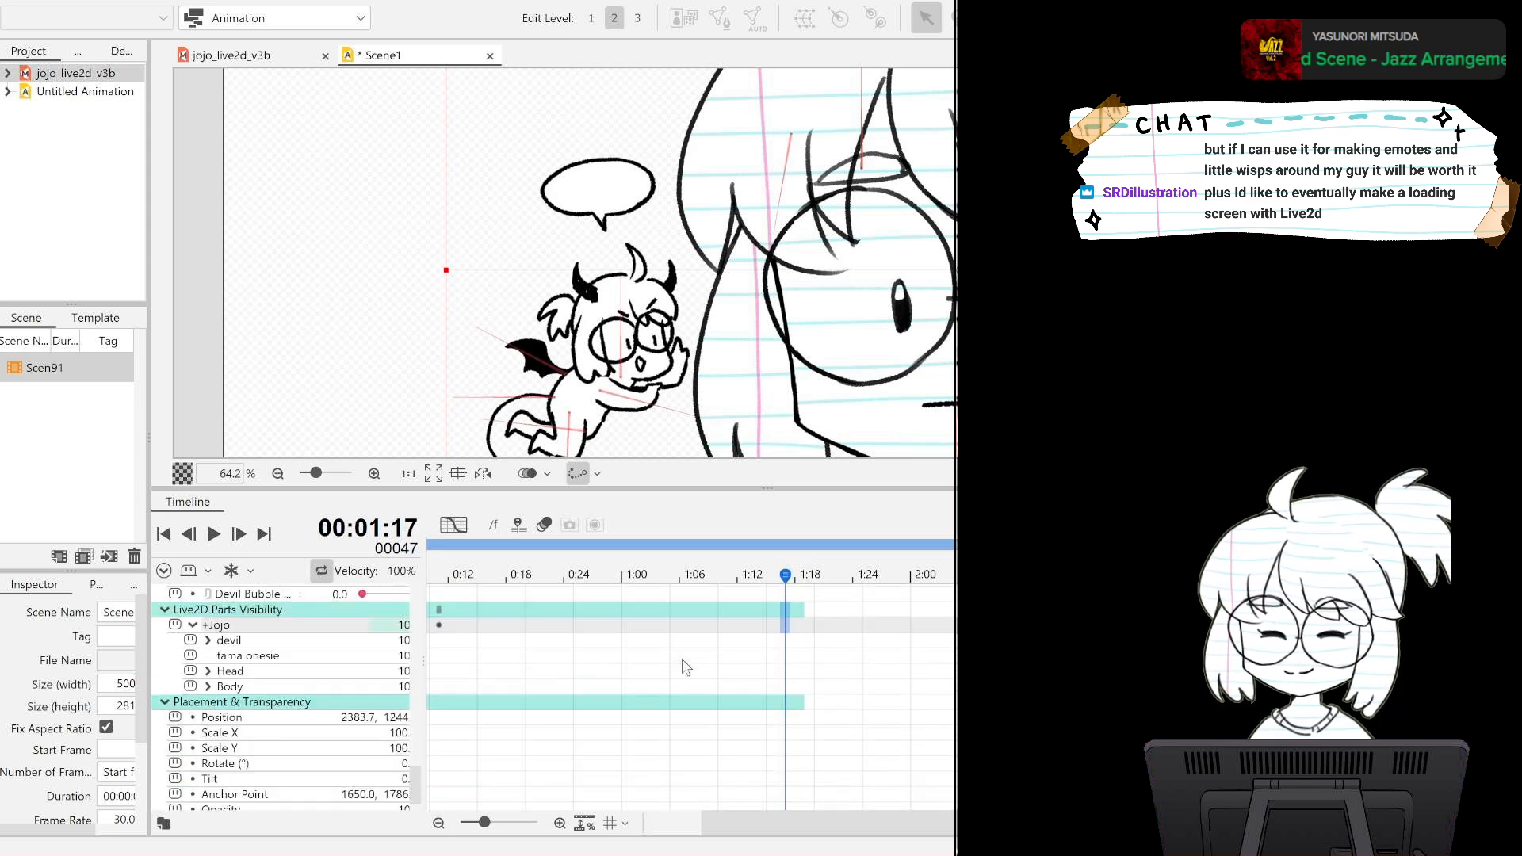
scroll(722, 682, "up", 4)
left_click_drag(825, 829, 780, 829)
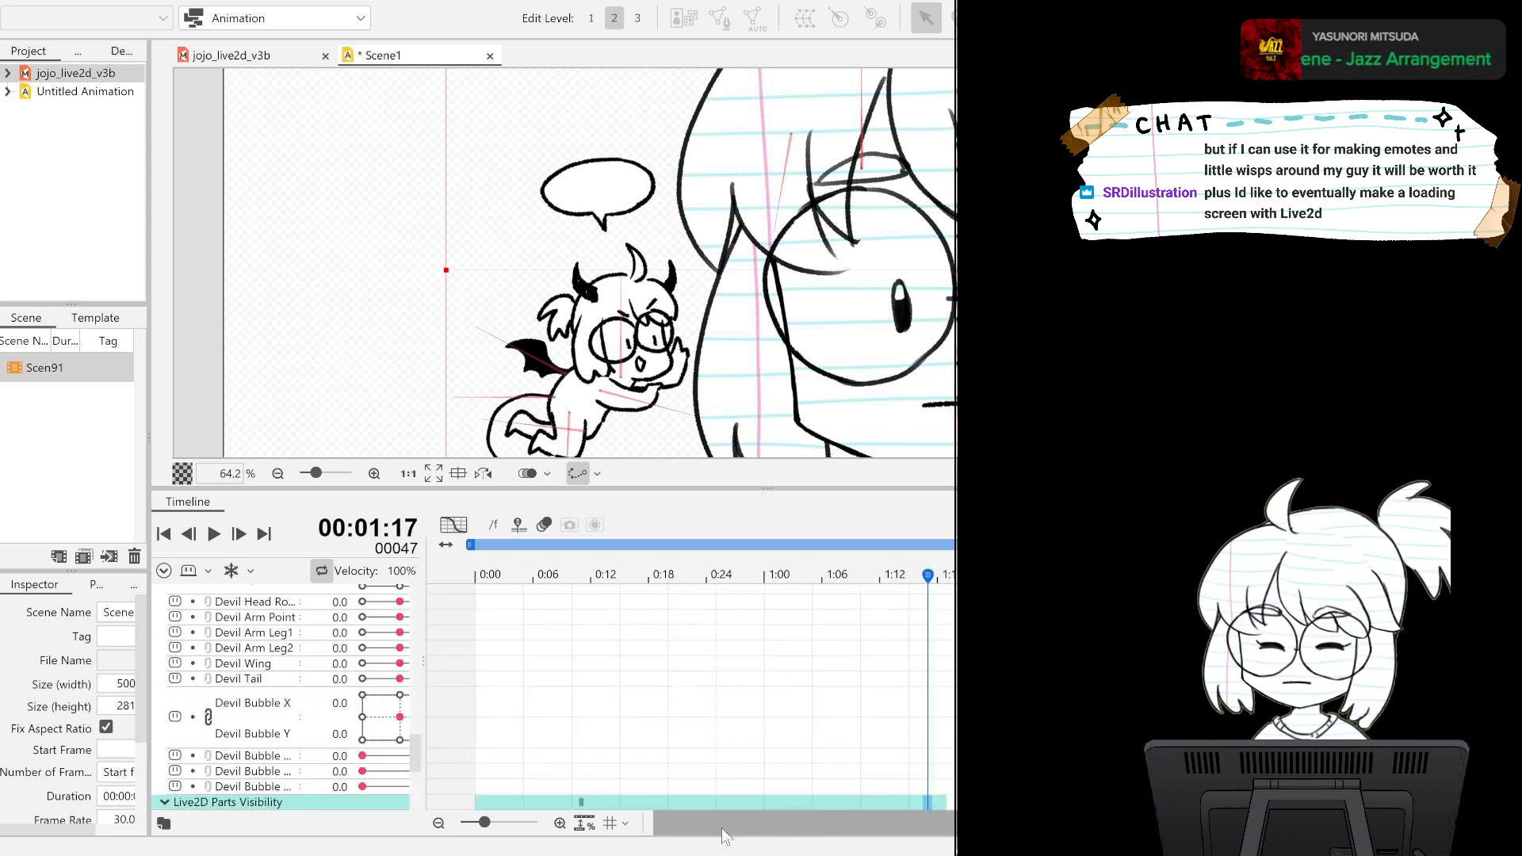
scroll(744, 761, "down", 2)
scroll(743, 761, "down", 2)
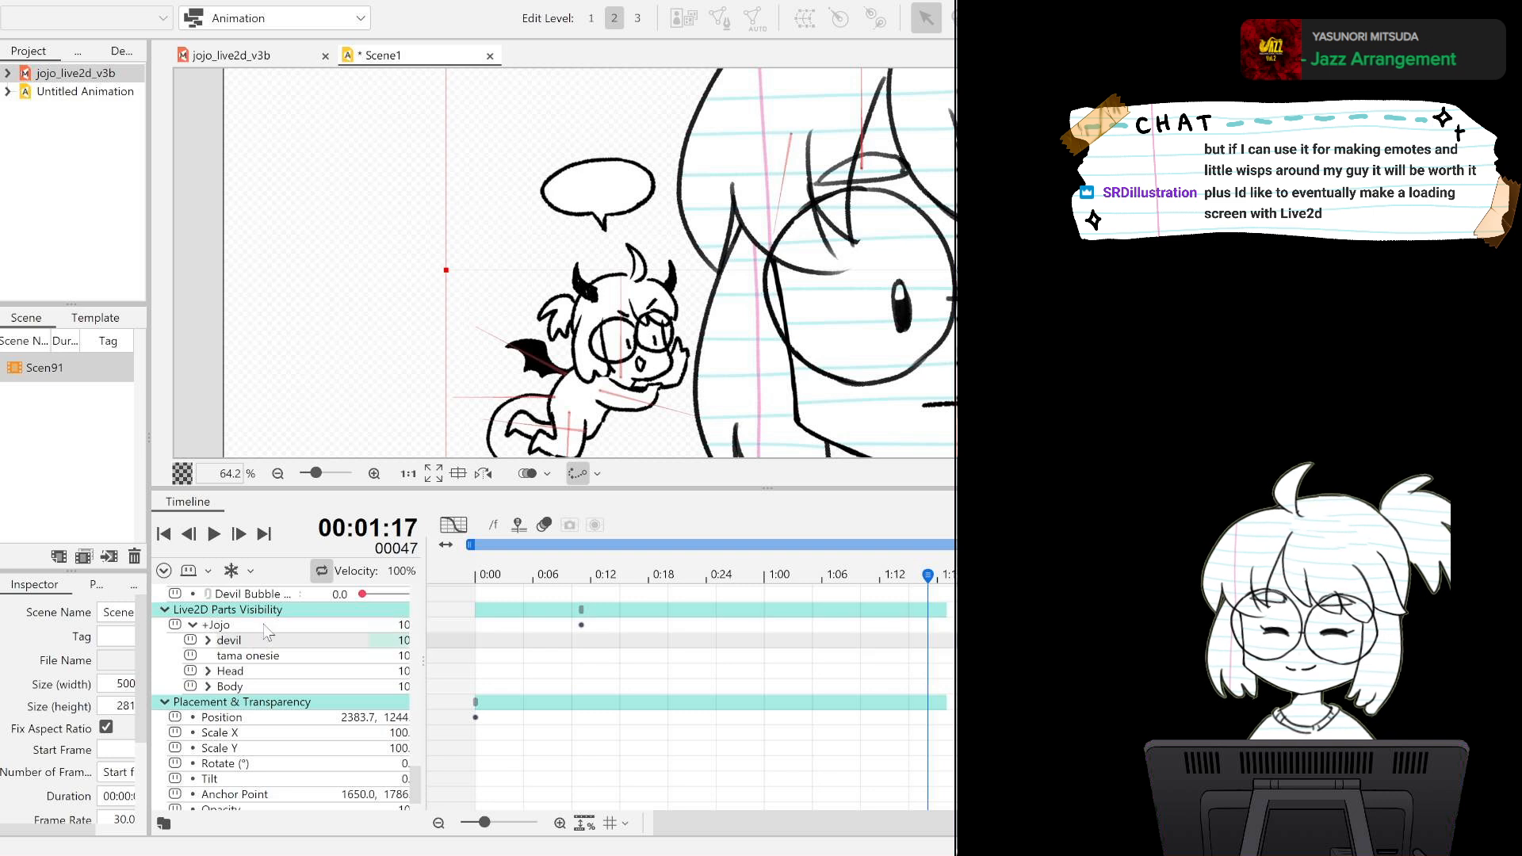
Delete the +Jojo visibility keyframe at frame 11 and the model's Position keyframe at frame 0.
left_click(587, 634)
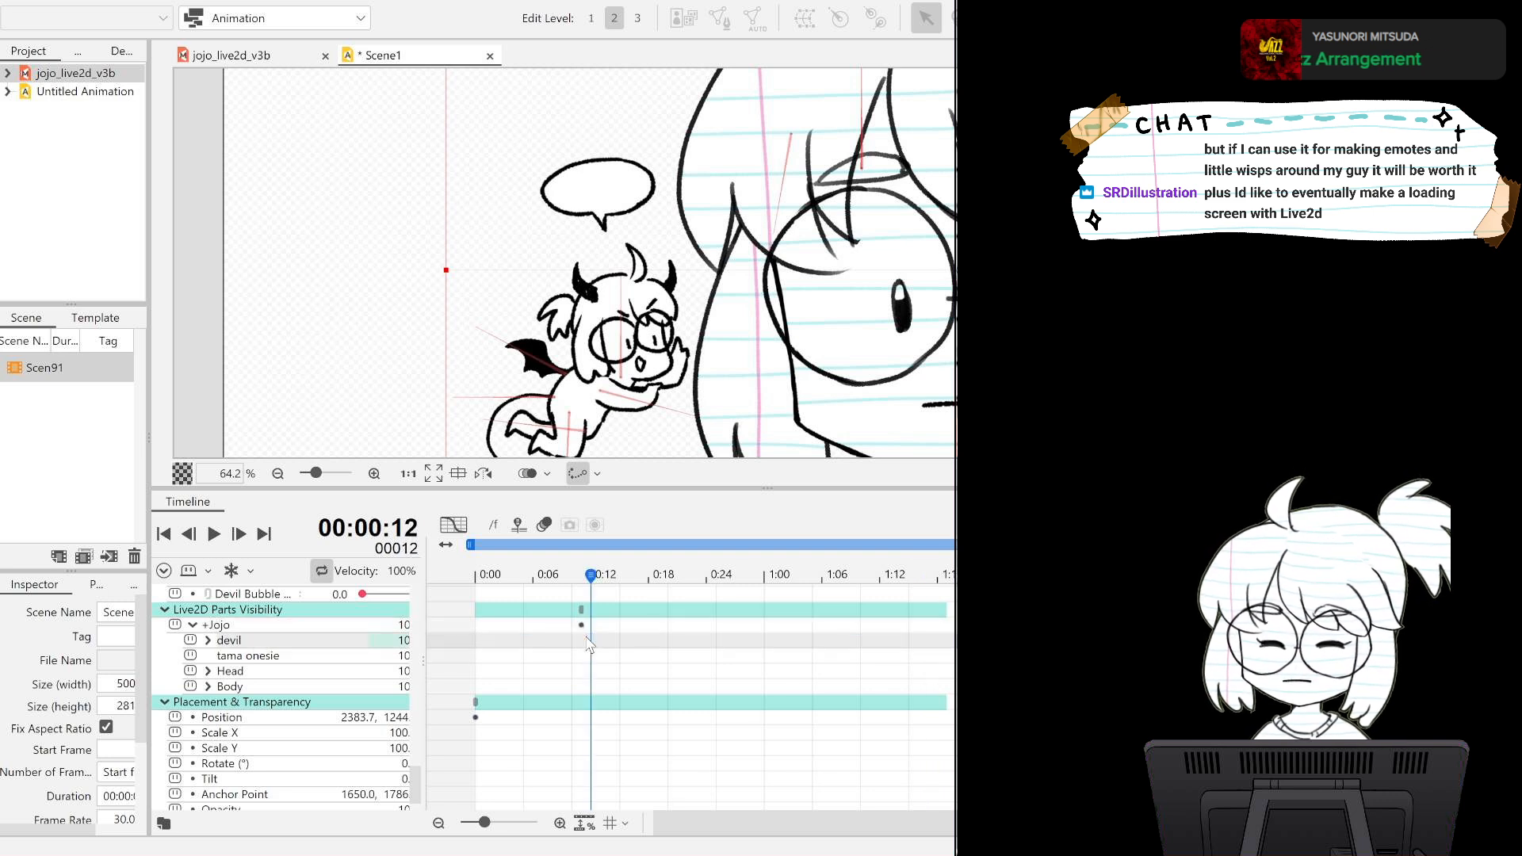
left_click(578, 671)
left_click(582, 626)
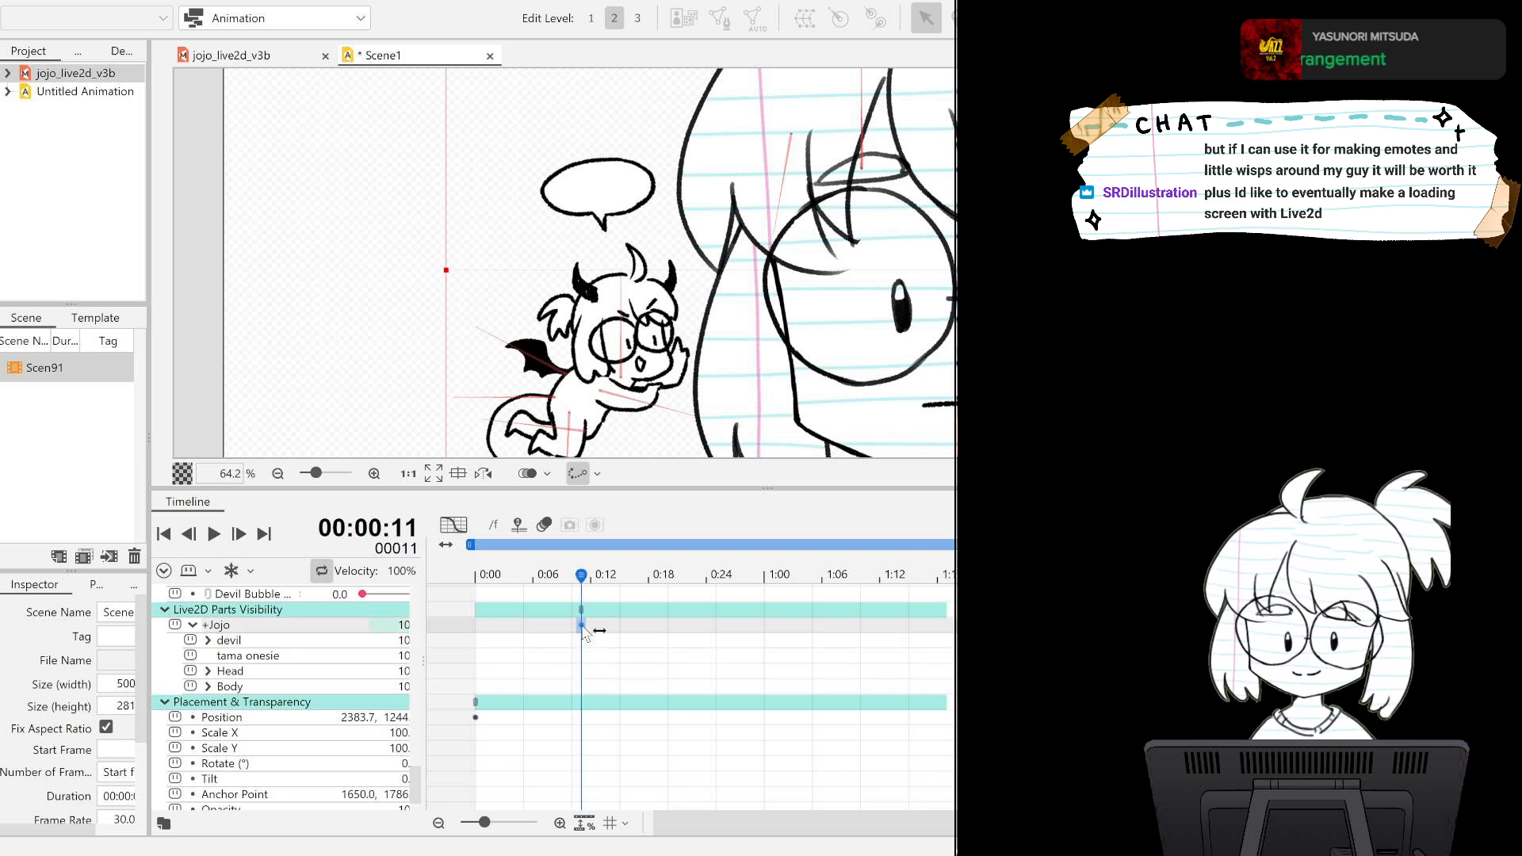
left_click(476, 718)
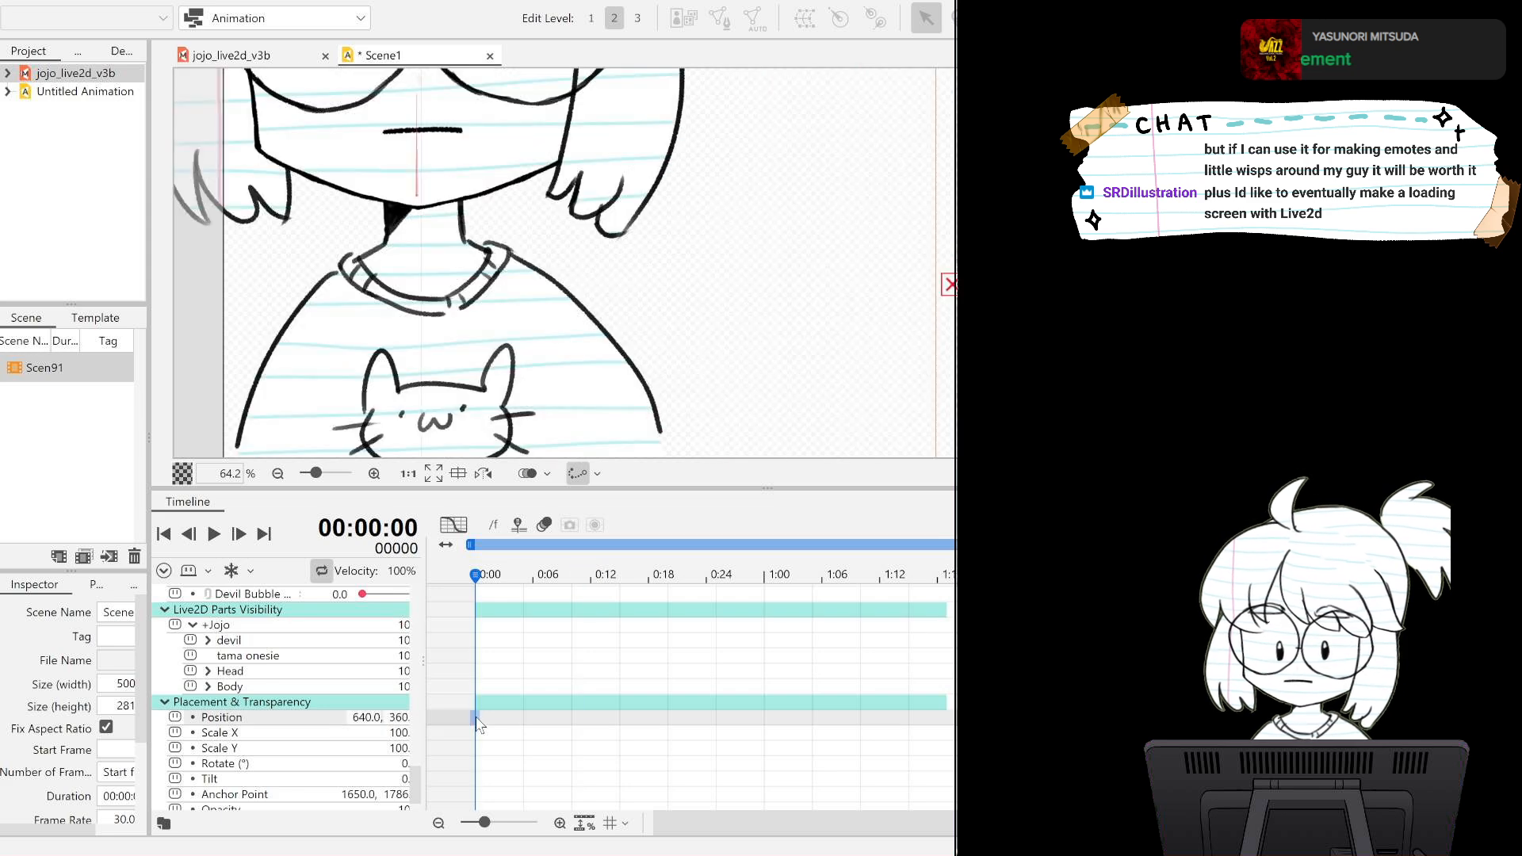
scroll(475, 717, "up", 2)
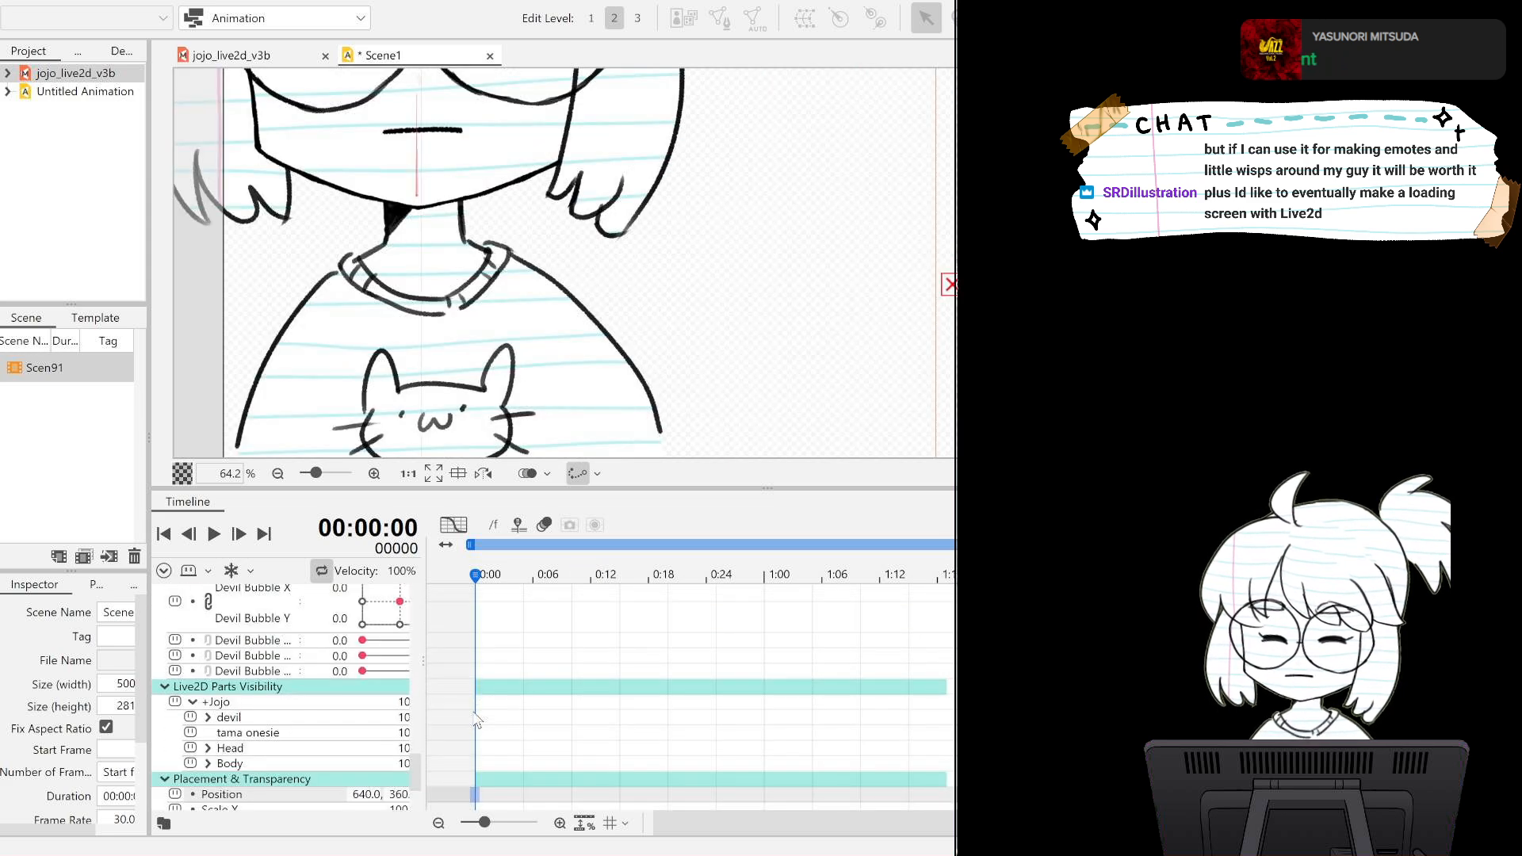
scroll(476, 718, "down", 3)
Reposition the model on the canvas at frame 0 to about X 2553, Y 1281, fitting the character and devil in frame.
left_click_drag(369, 680, 539, 679)
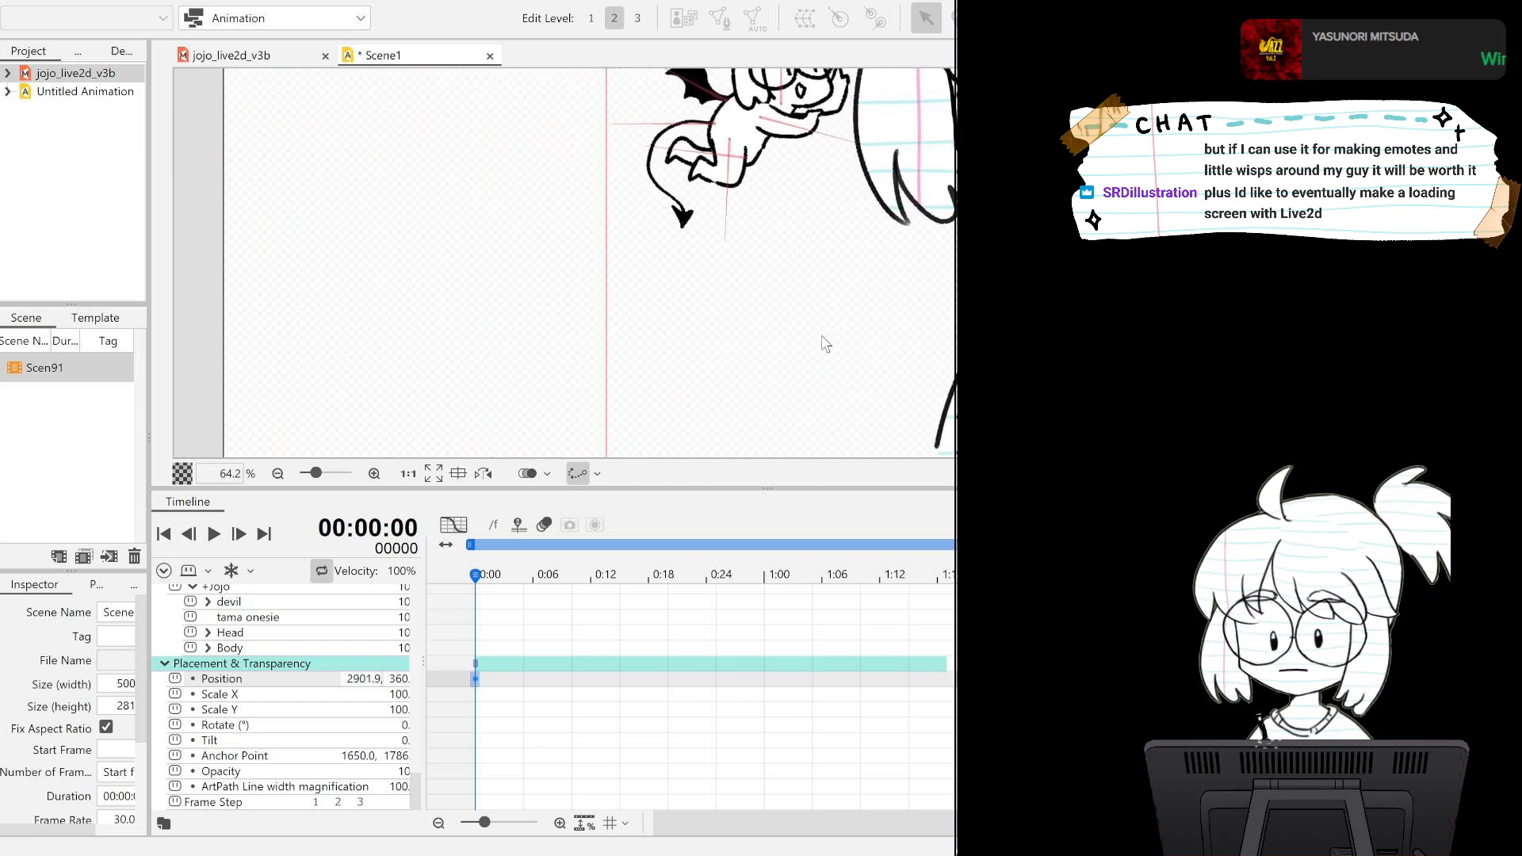
scroll(840, 332, "down", 5)
left_click_drag(916, 286, 889, 330)
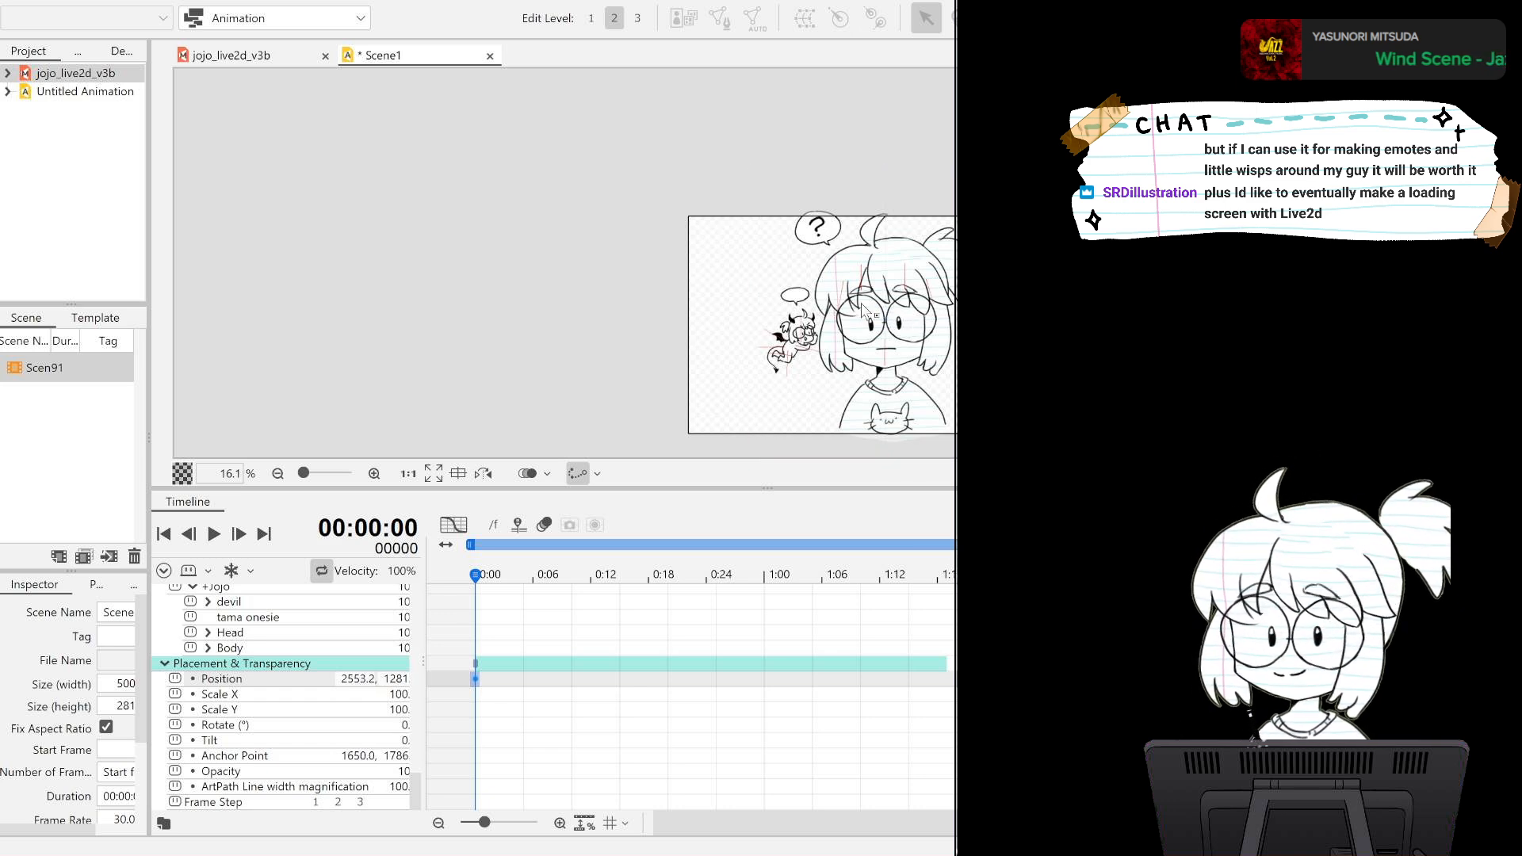
scroll(858, 317, "up", 4)
left_click_drag(719, 357, 626, 116)
left_click_drag(805, 359, 800, 332)
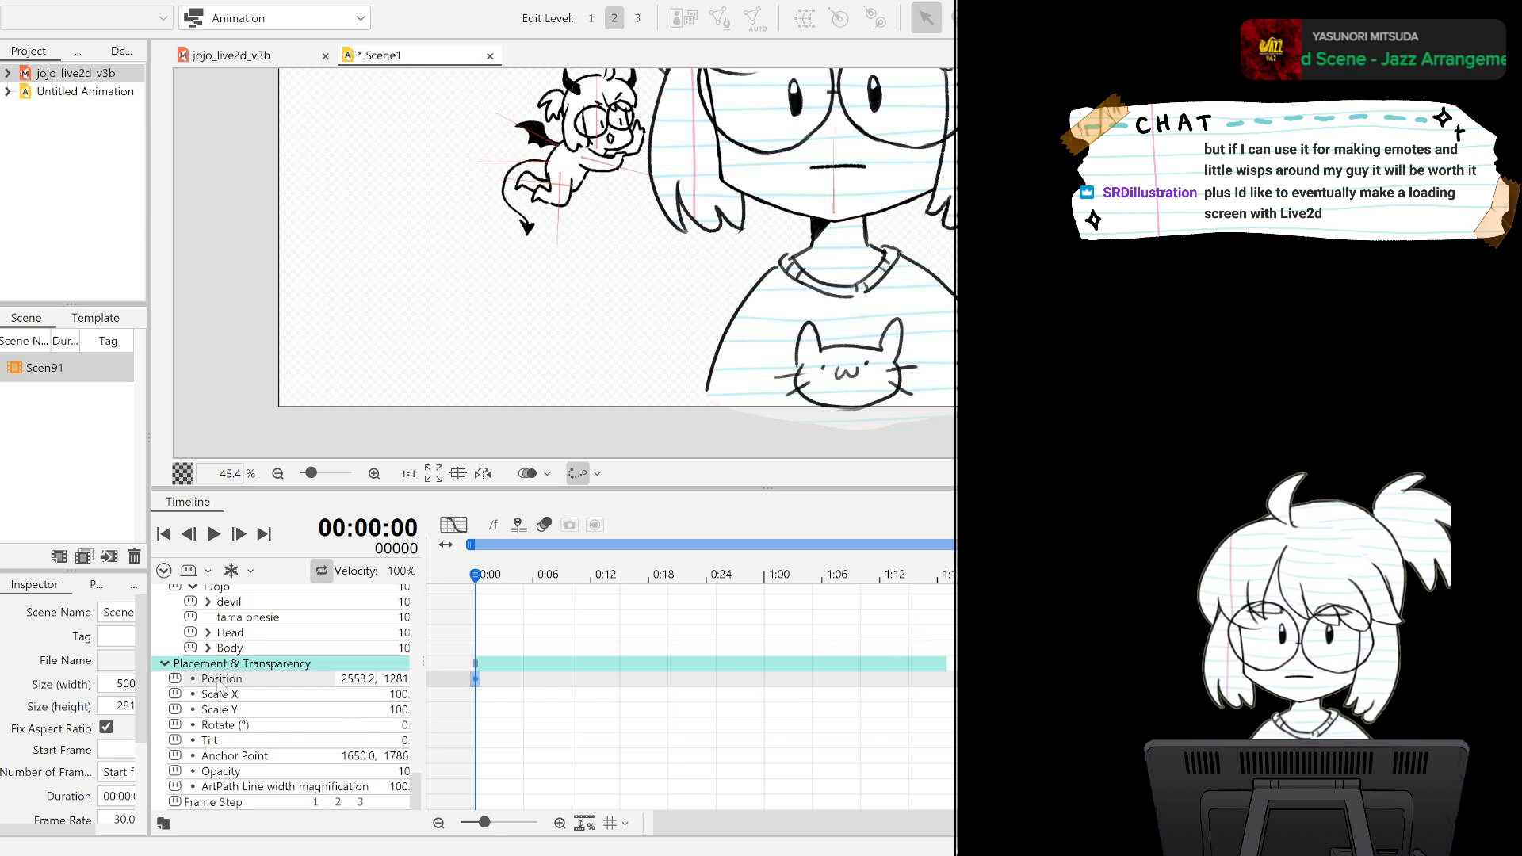
Examine the model at frame 90, checking its Position, devil parameters and the +Jojo visibility value.
left_click(1265, 647)
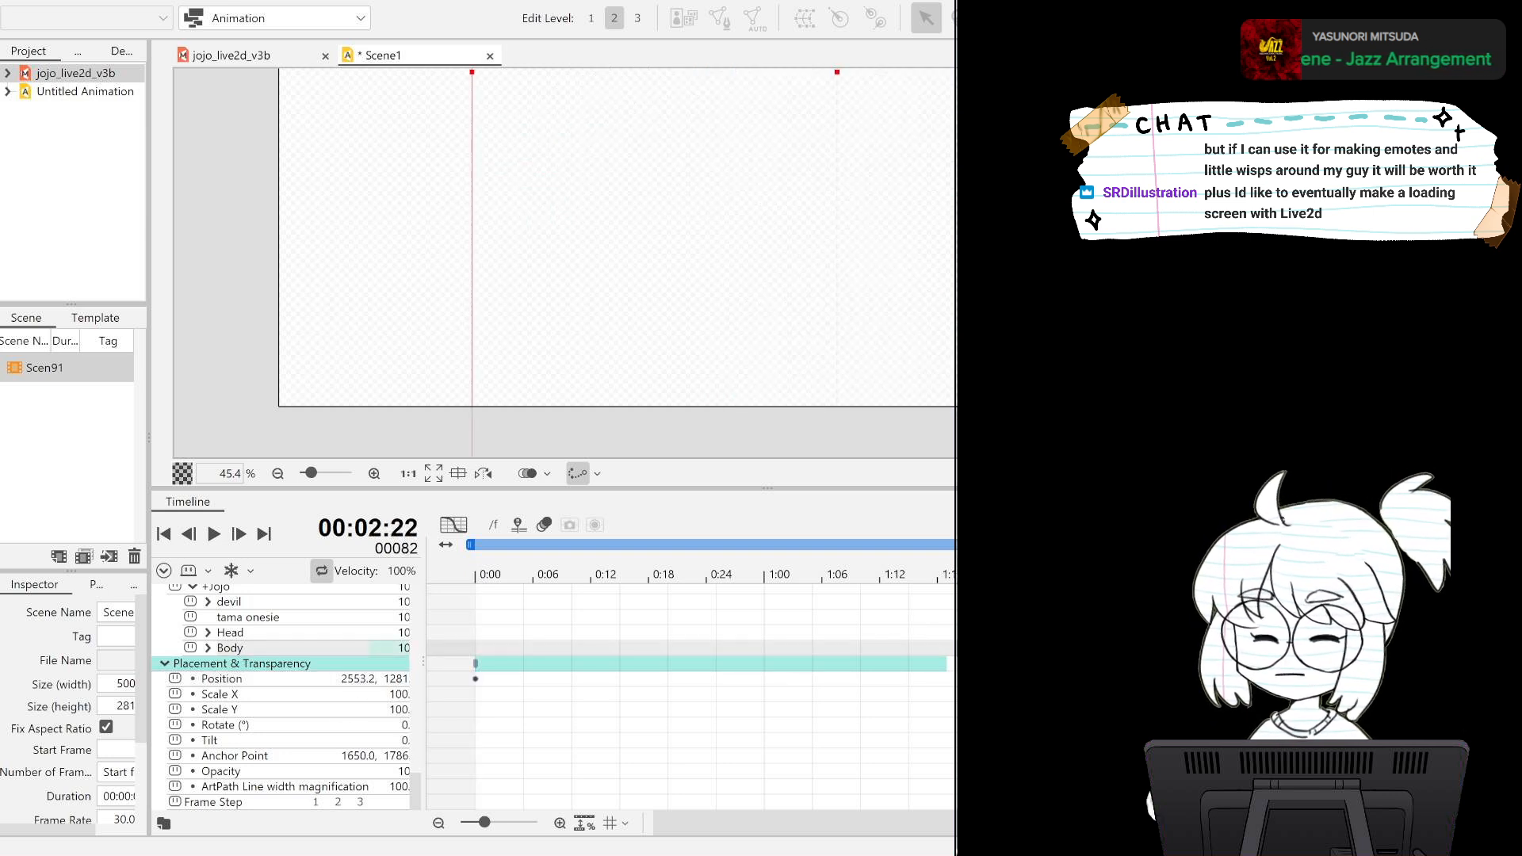
left_click(1323, 694)
left_click_drag(1322, 694, 1342, 679)
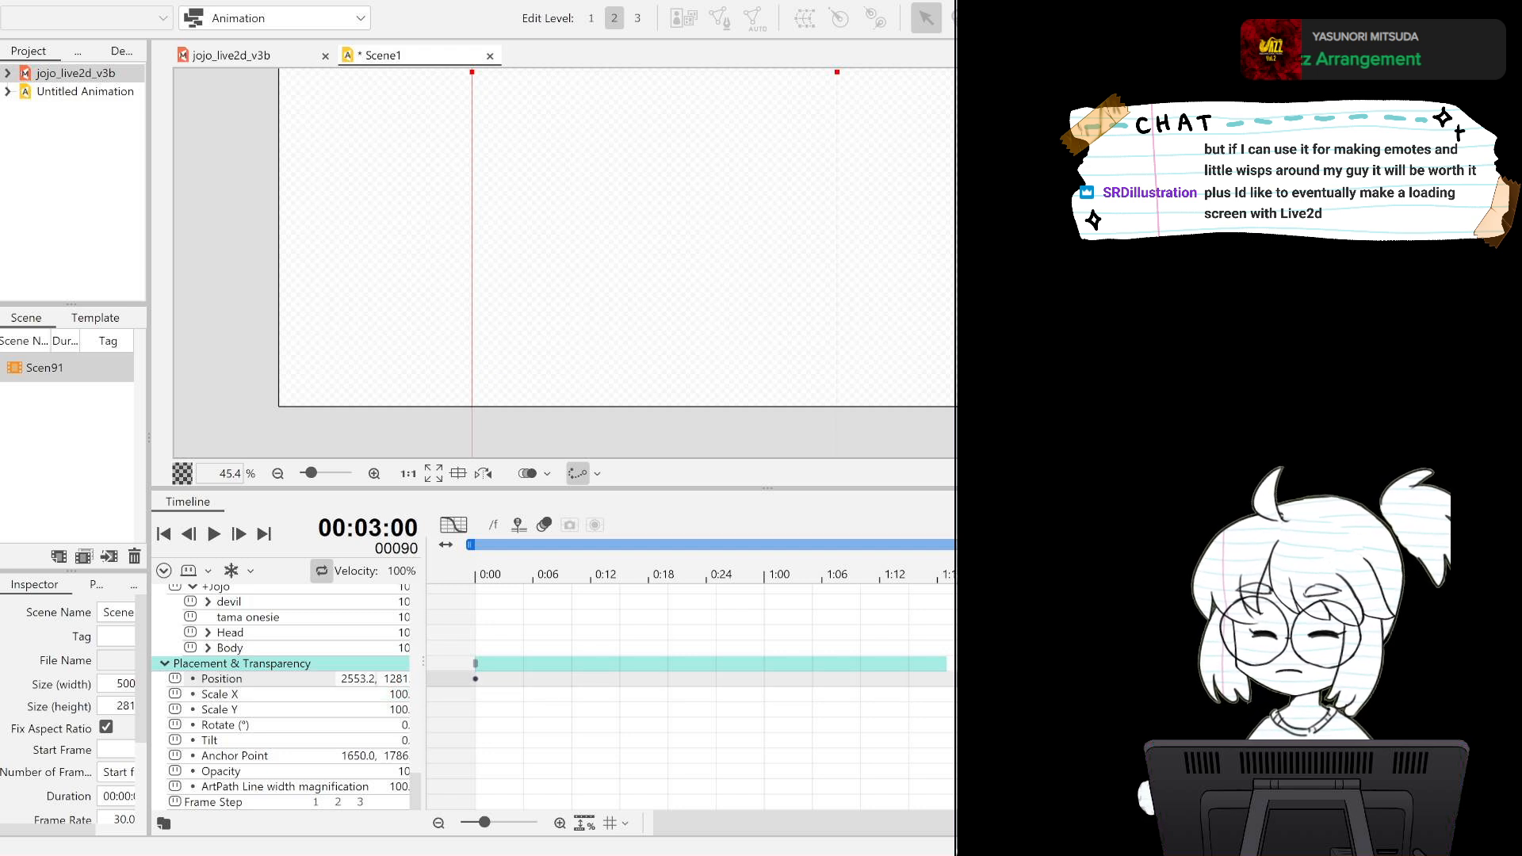
scroll(316, 668, "up", 5)
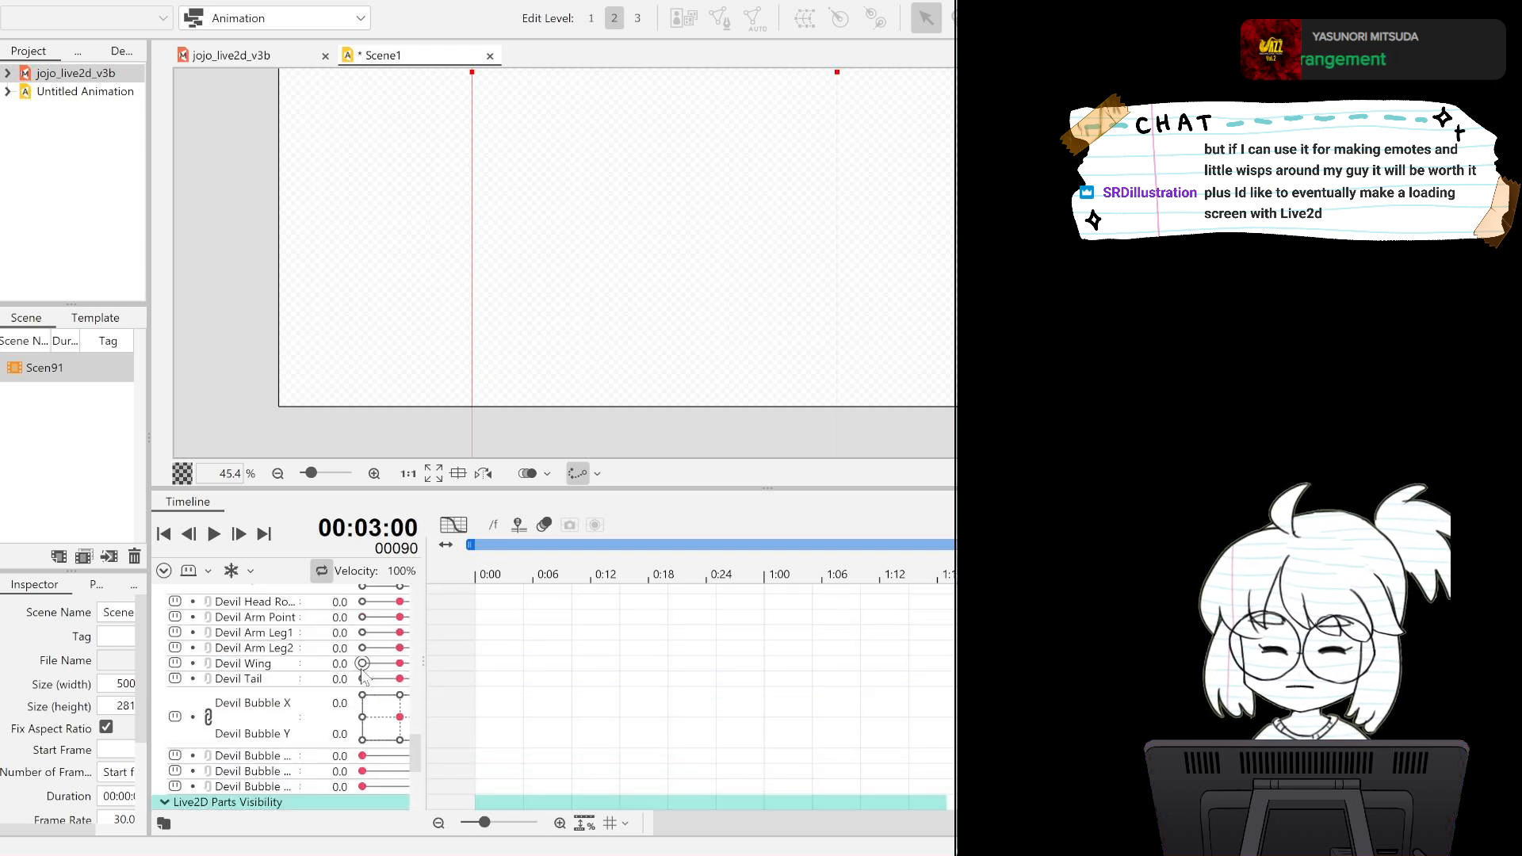
scroll(360, 668, "down", 2)
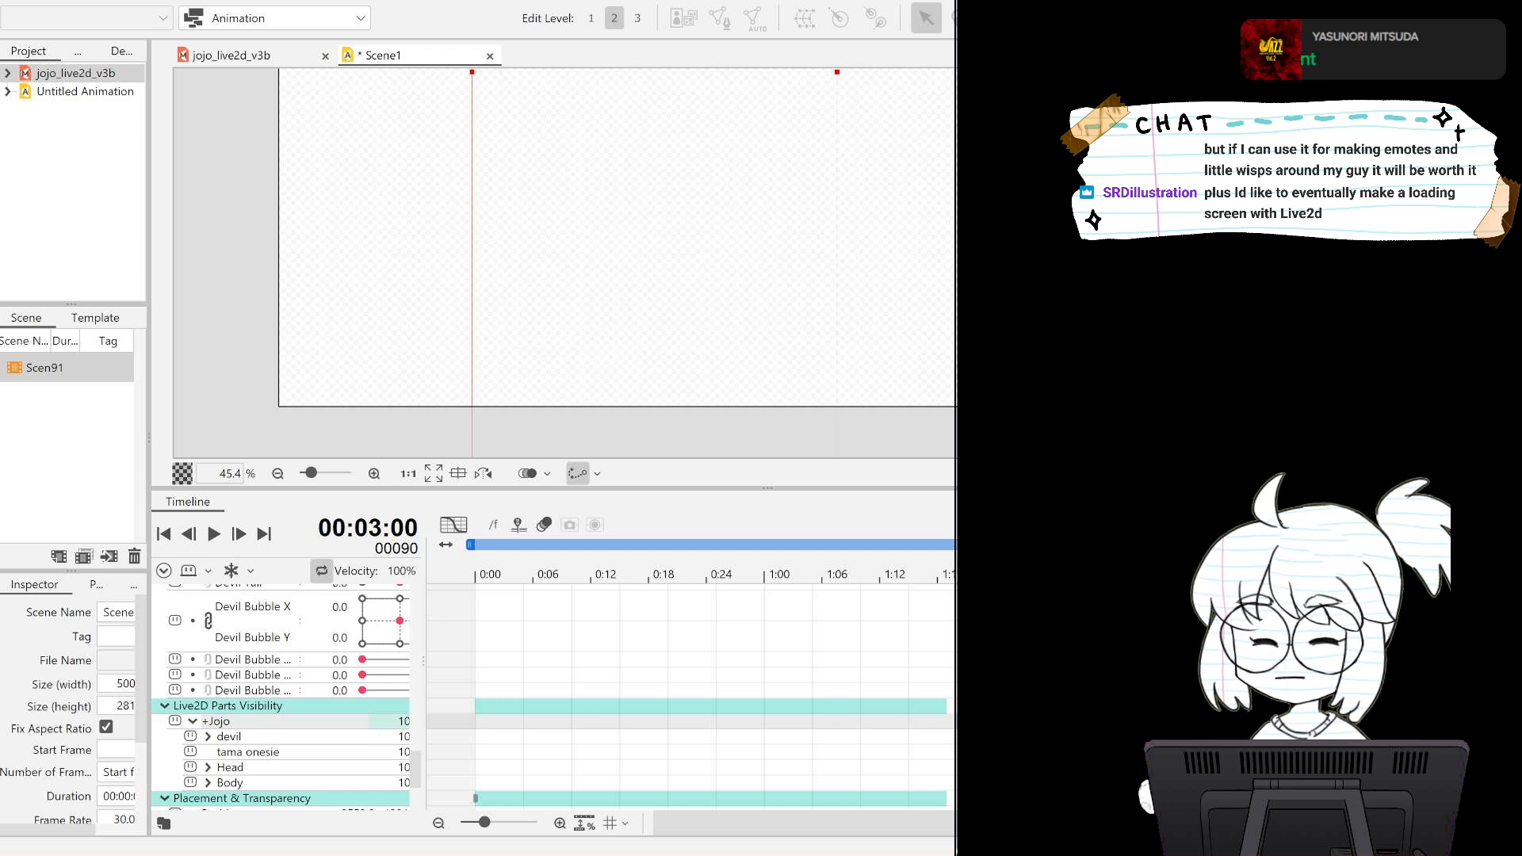
mouse_move(1342, 720)
left_mouse_down()
mouse_move(1005, 720)
mouse_move(1342, 721)
left_mouse_up()
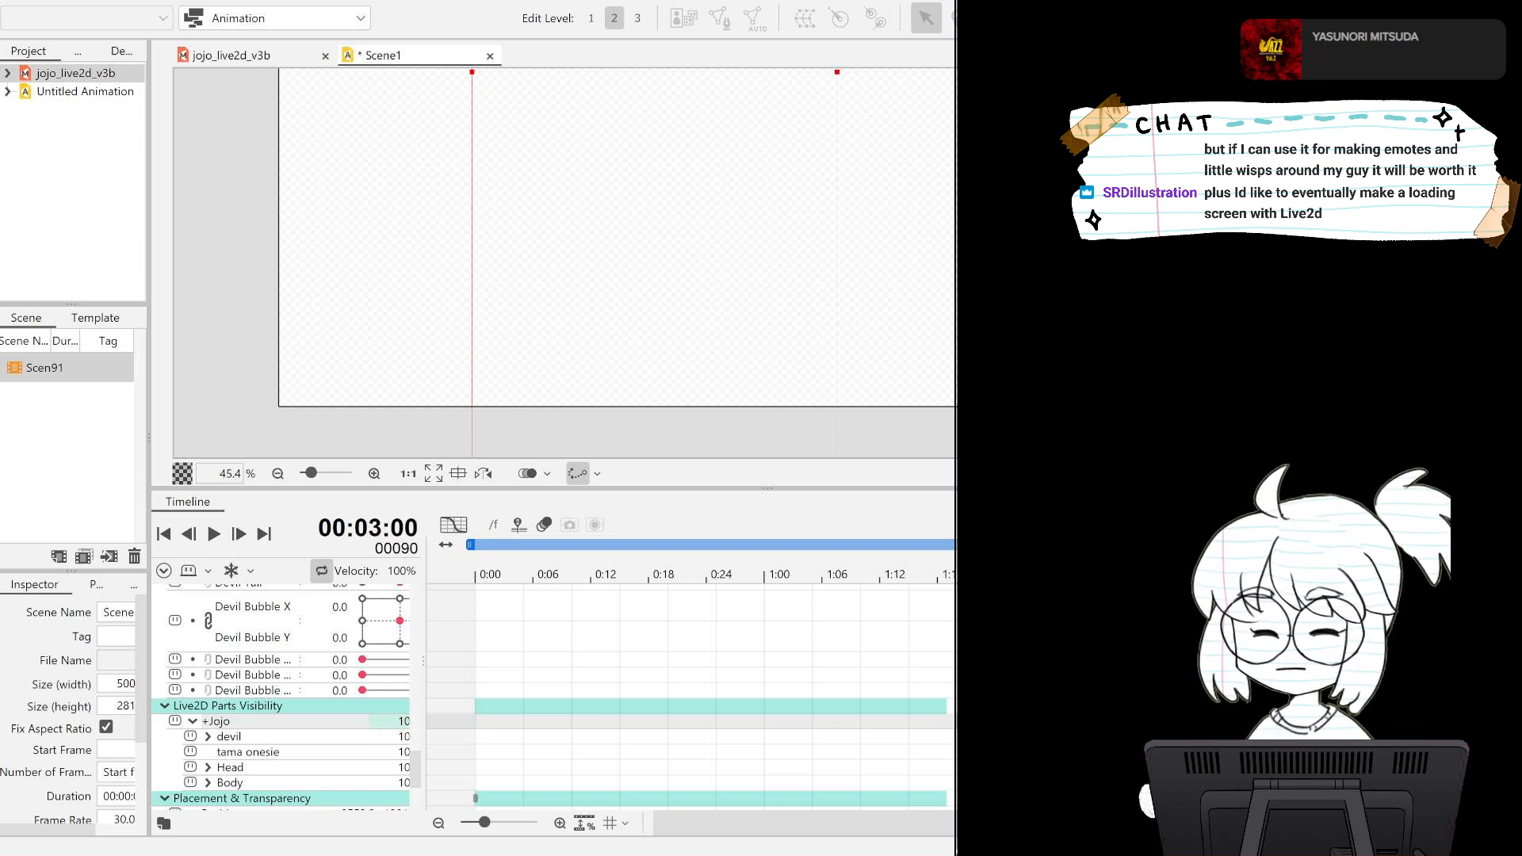
left_click(372, 736)
double_click(370, 726)
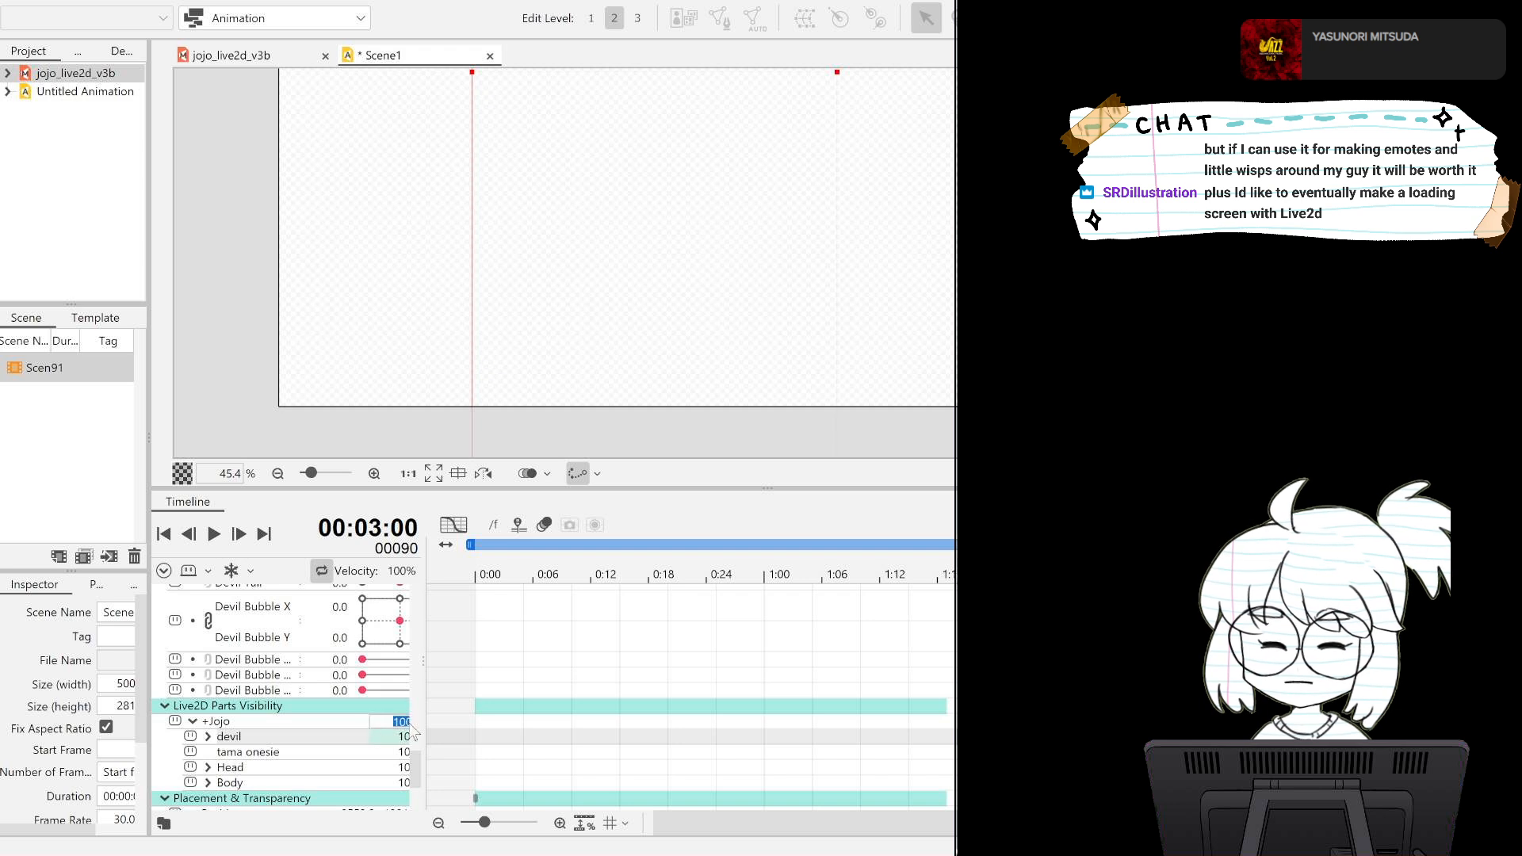
key("Return")
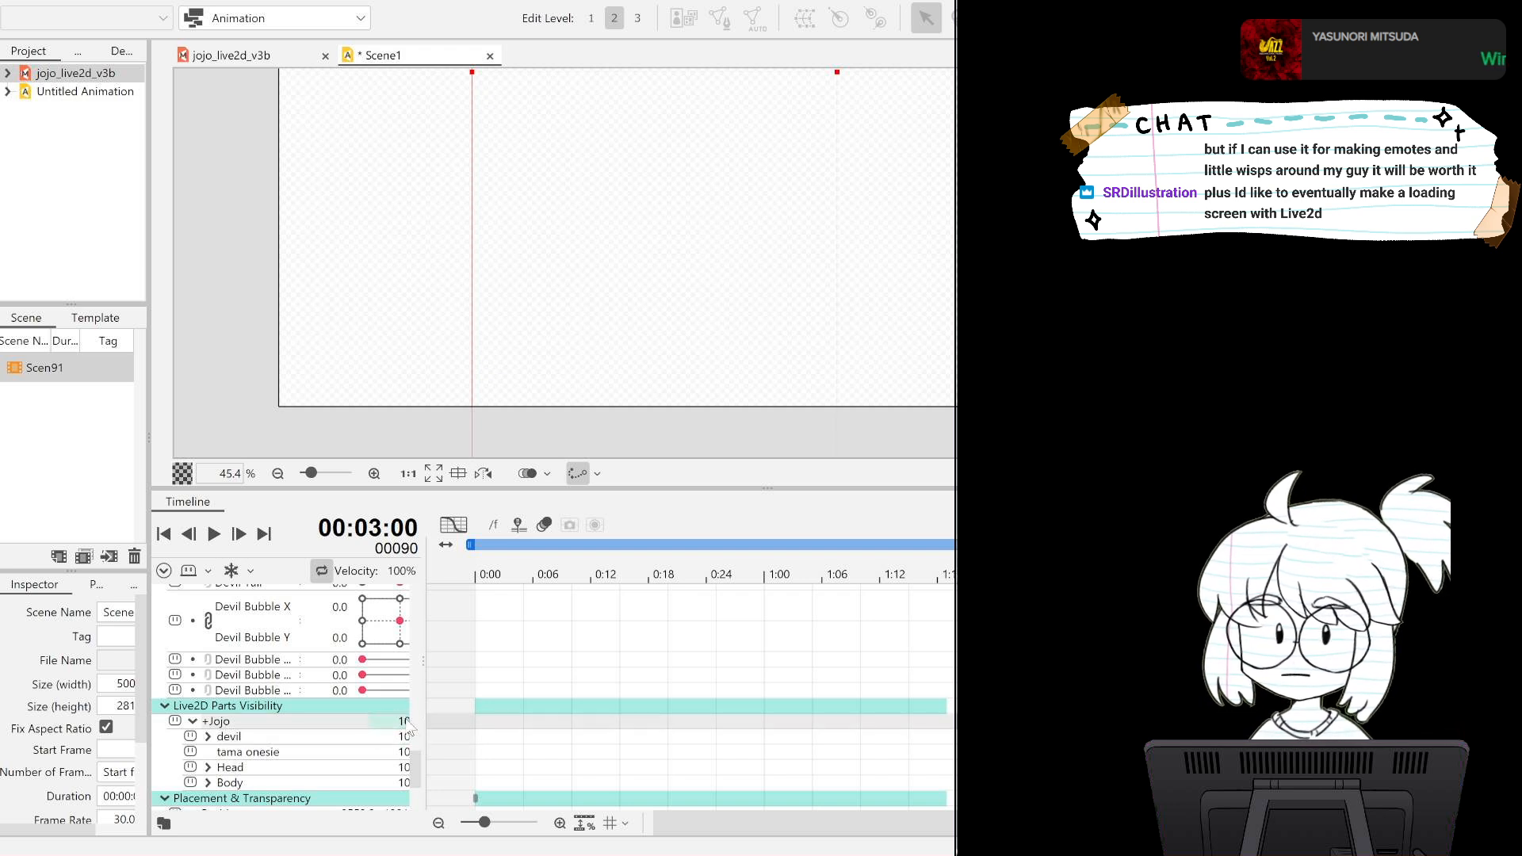
left_click_drag(1342, 577, 911, 601)
key("space")
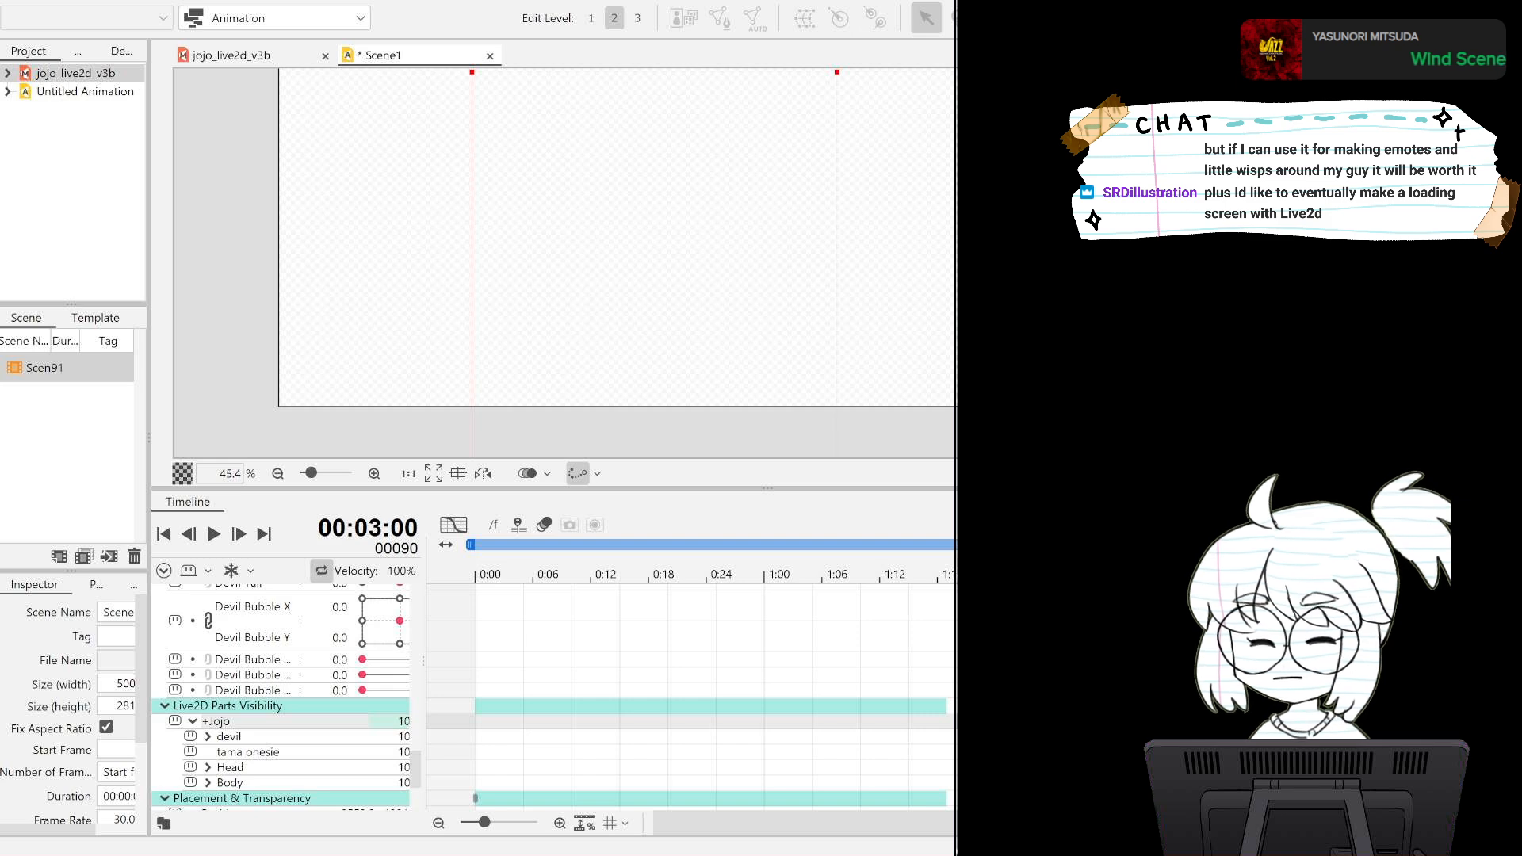
Extend the end of the jojo_live2d_v3b track so the clip covers frame 90, and scrub back to frame 8.
scroll(849, 655, "up", 10)
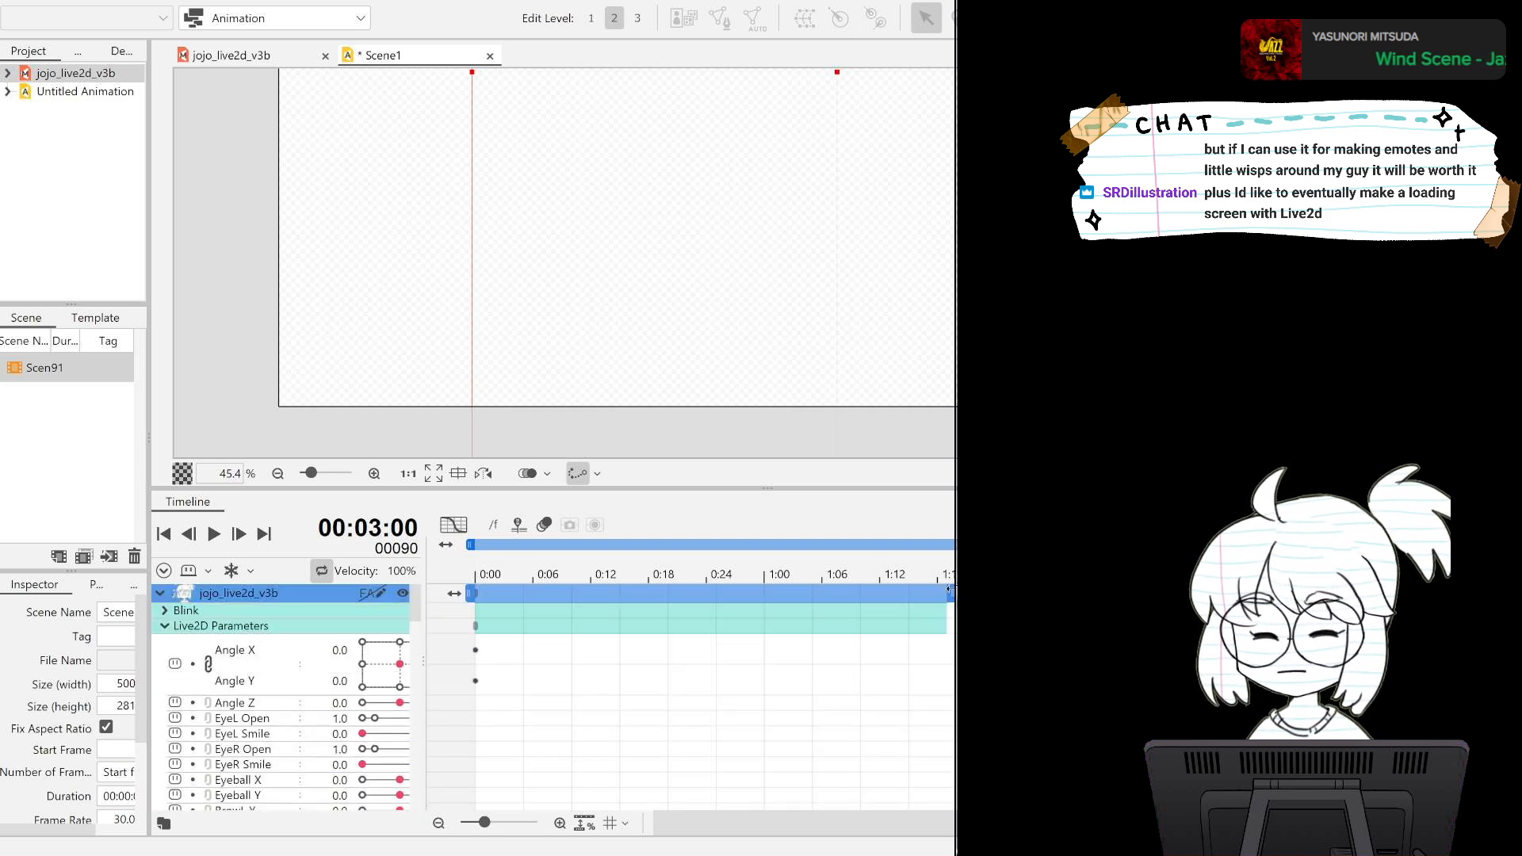
left_click_drag(950, 594, 955, 594)
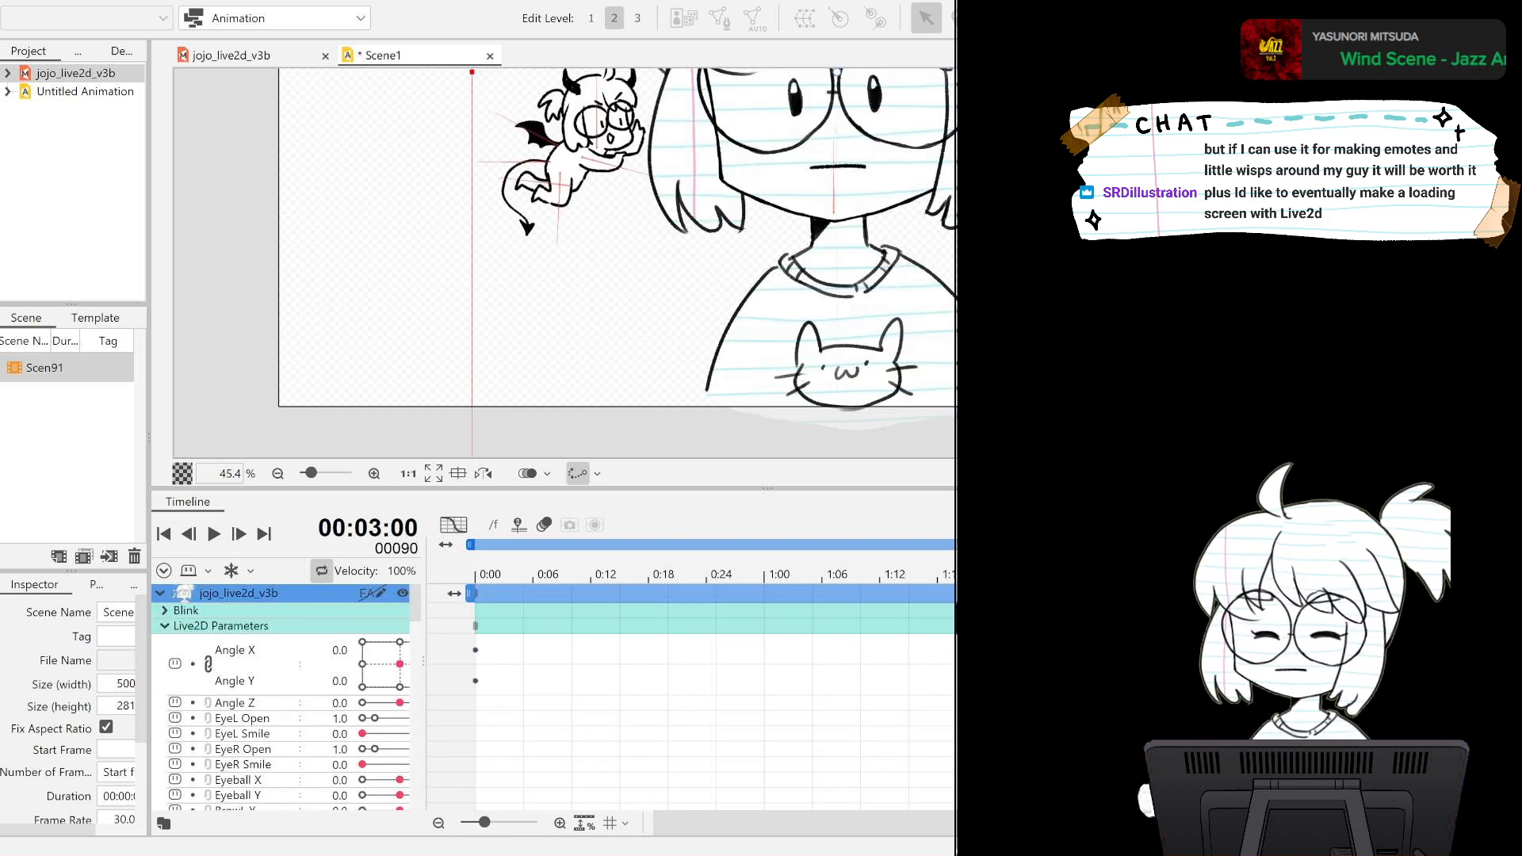
left_click_drag(1342, 574, 553, 606)
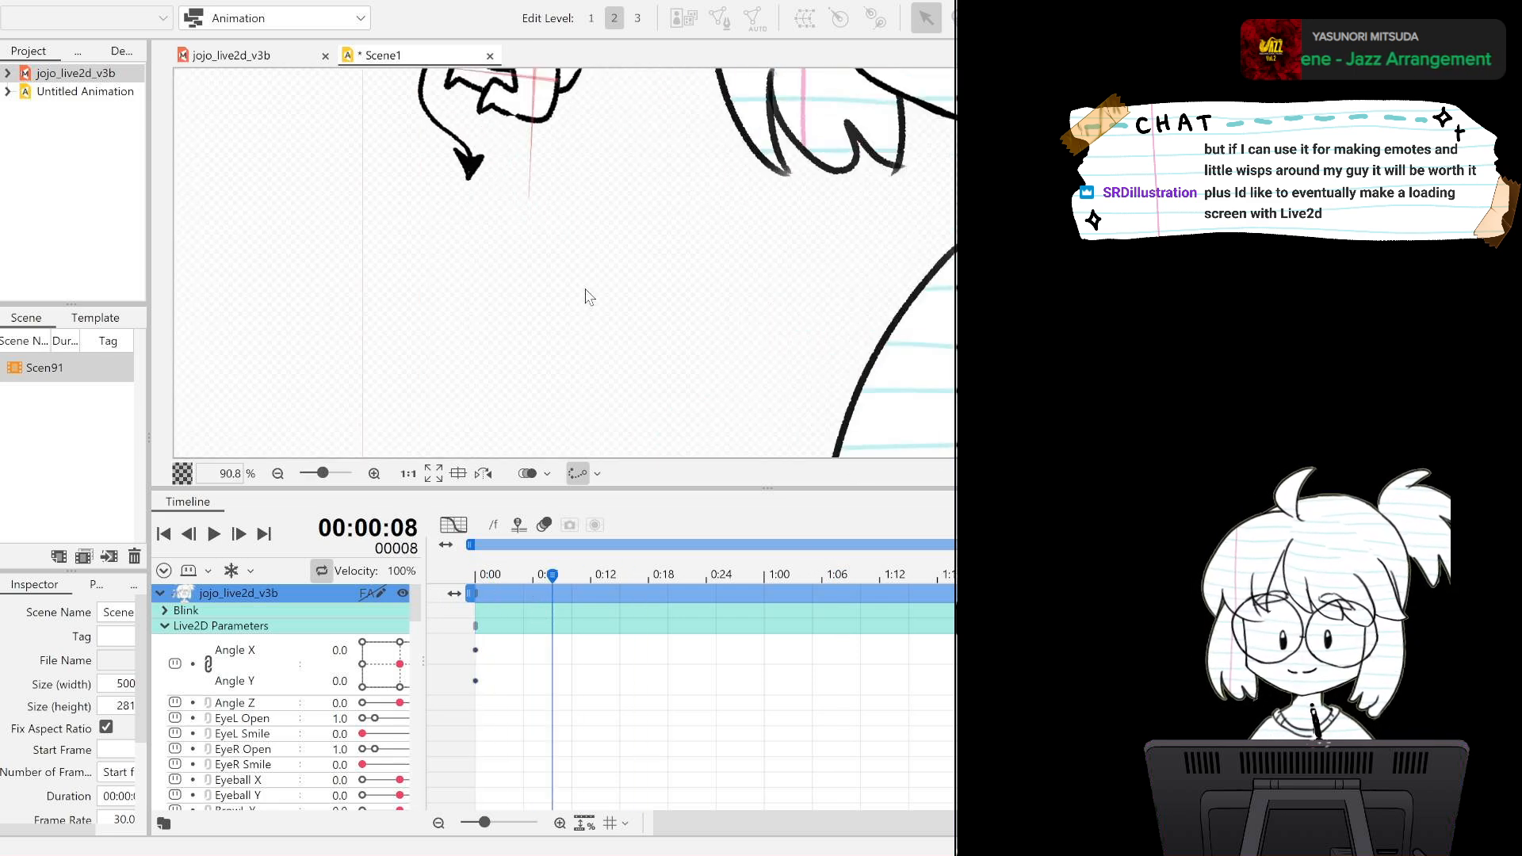
Key the devil's speech bubble at frame 0 with Devil Bubble X at -0.5 and Devil Bubble Y at 0.4.
scroll(281, 694, "down", 5)
scroll(281, 694, "down", 10)
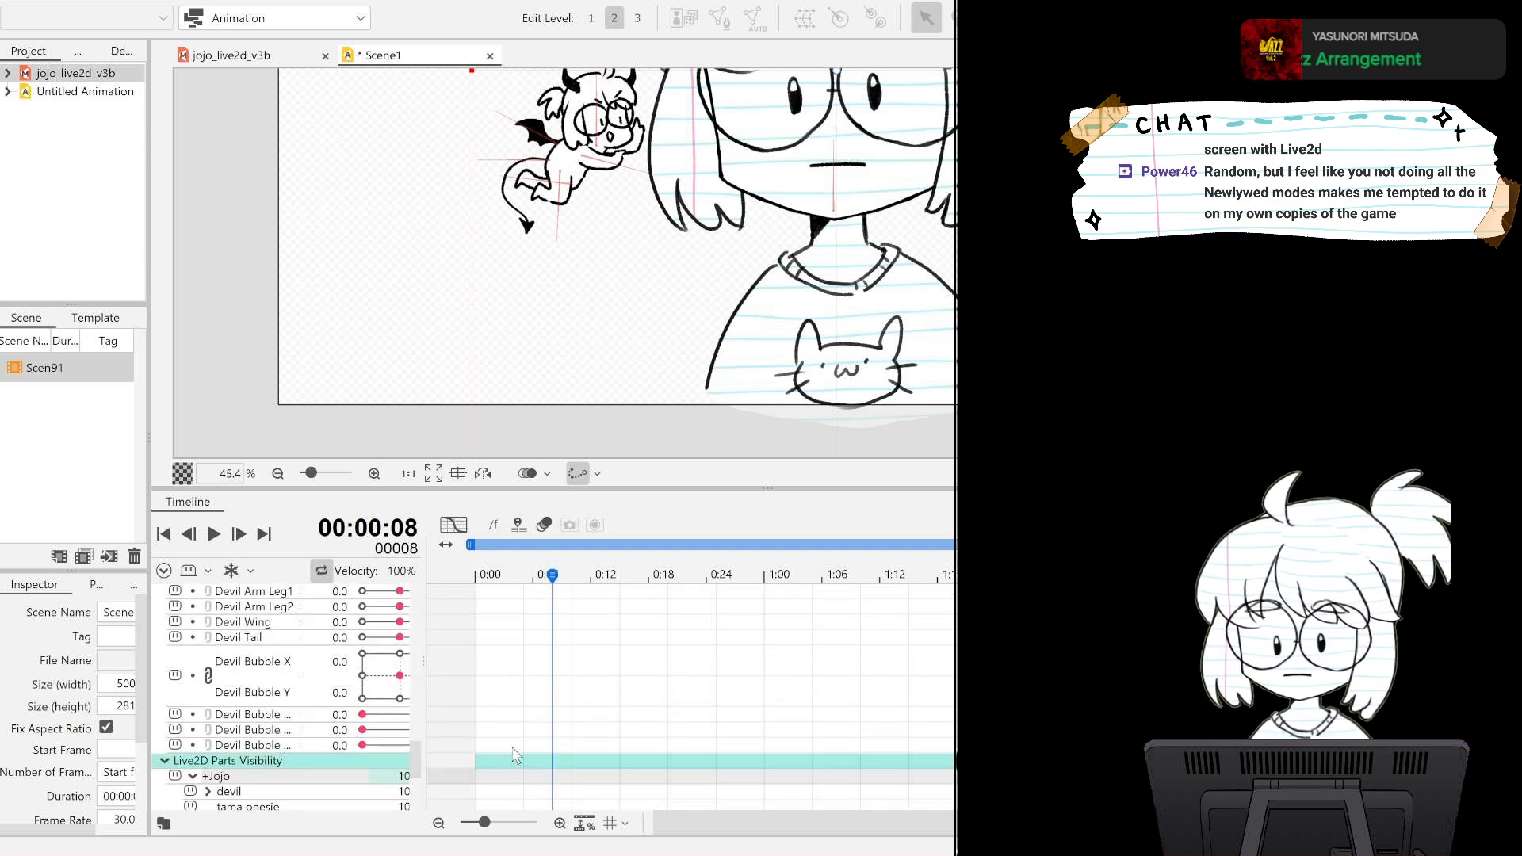
scroll(783, 262, "up", 2)
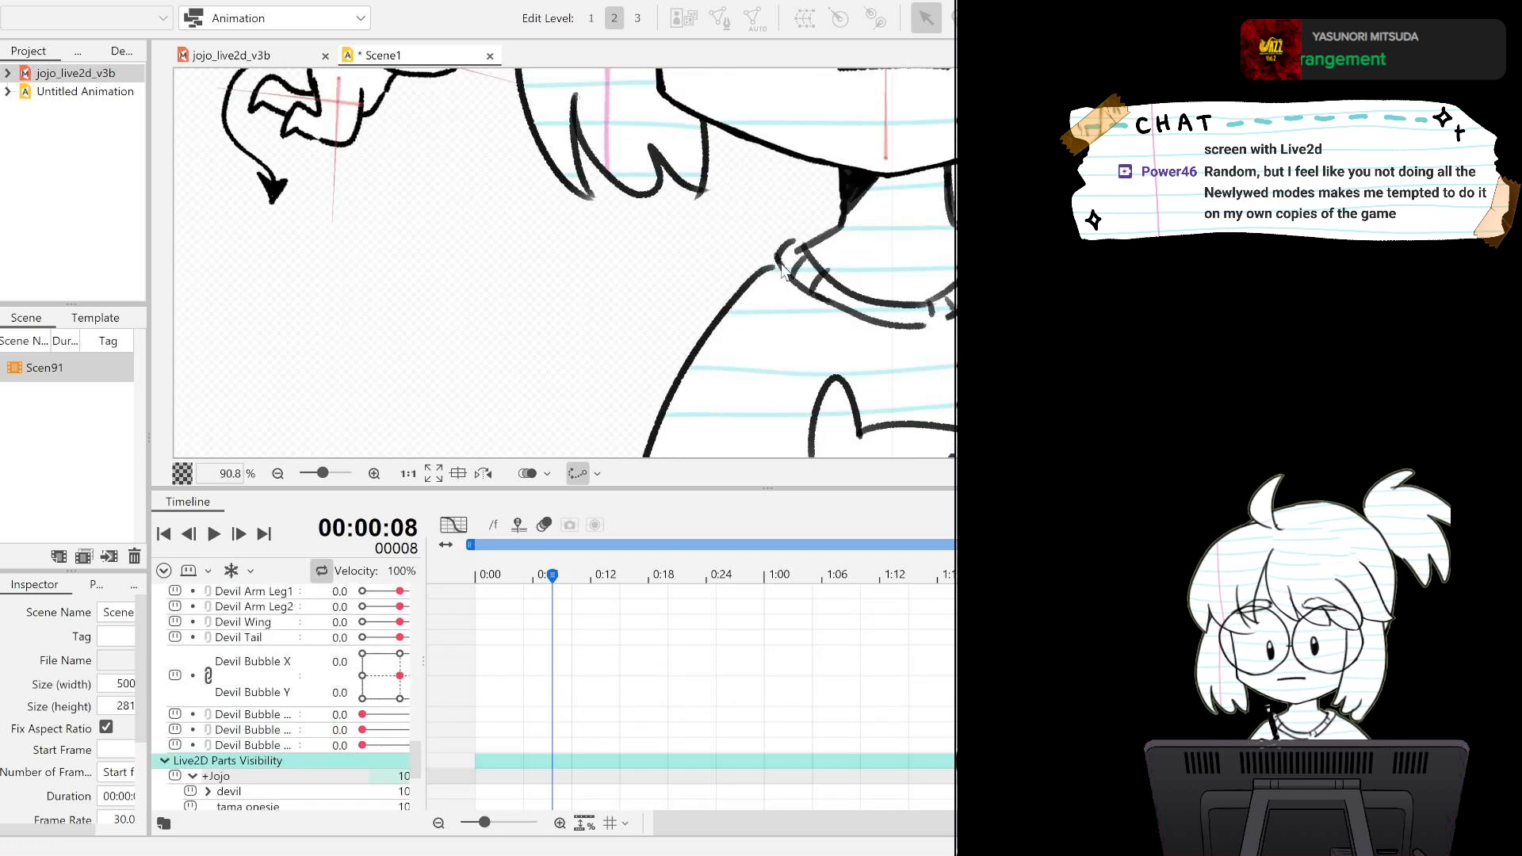
scroll(783, 262, "down", 1)
left_click_drag(580, 231, 738, 365)
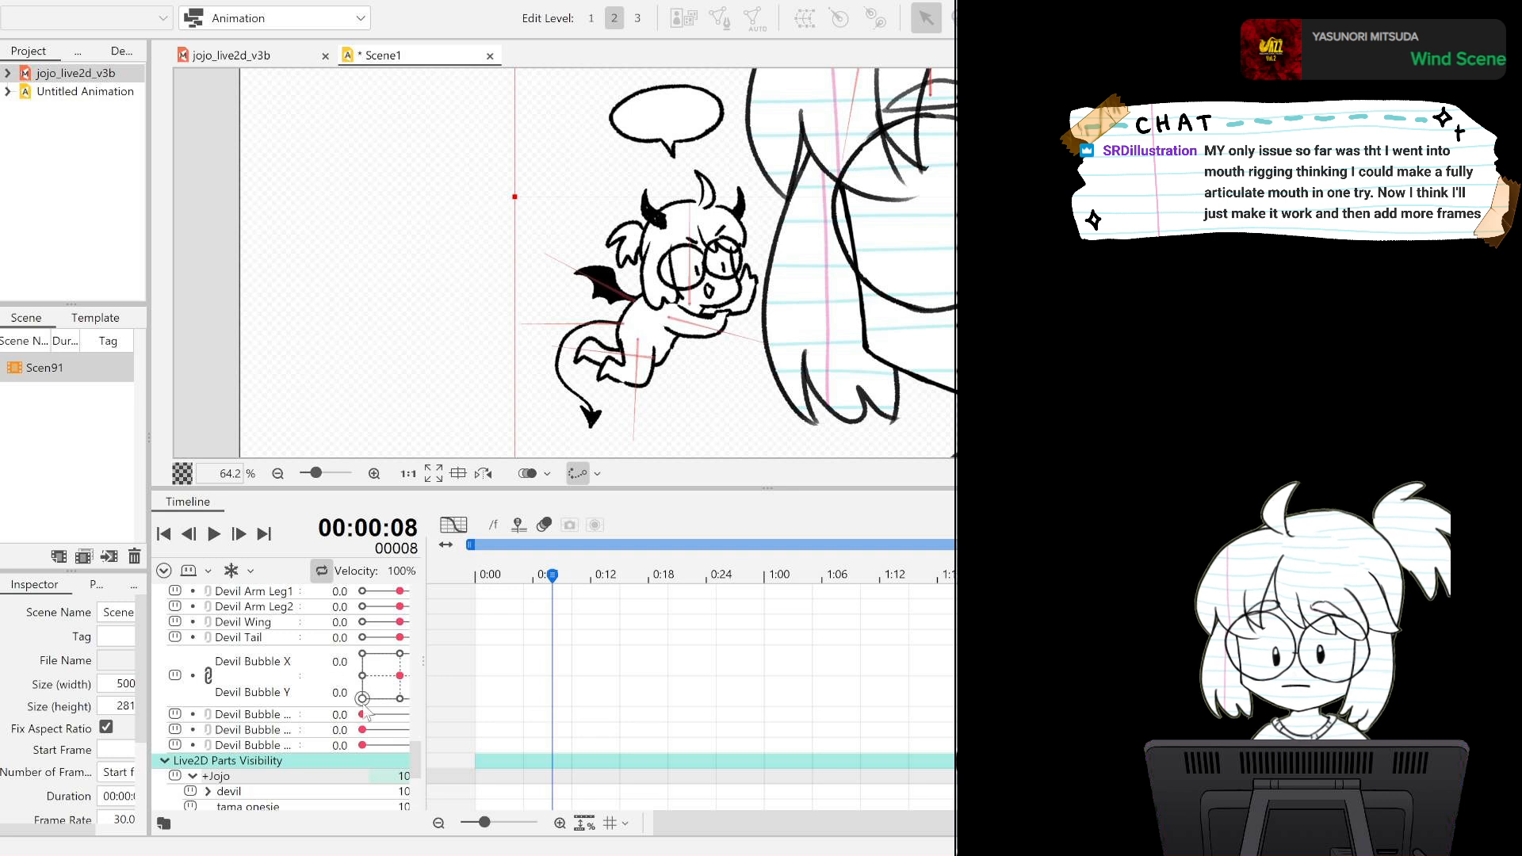
left_click_drag(545, 591, 474, 590)
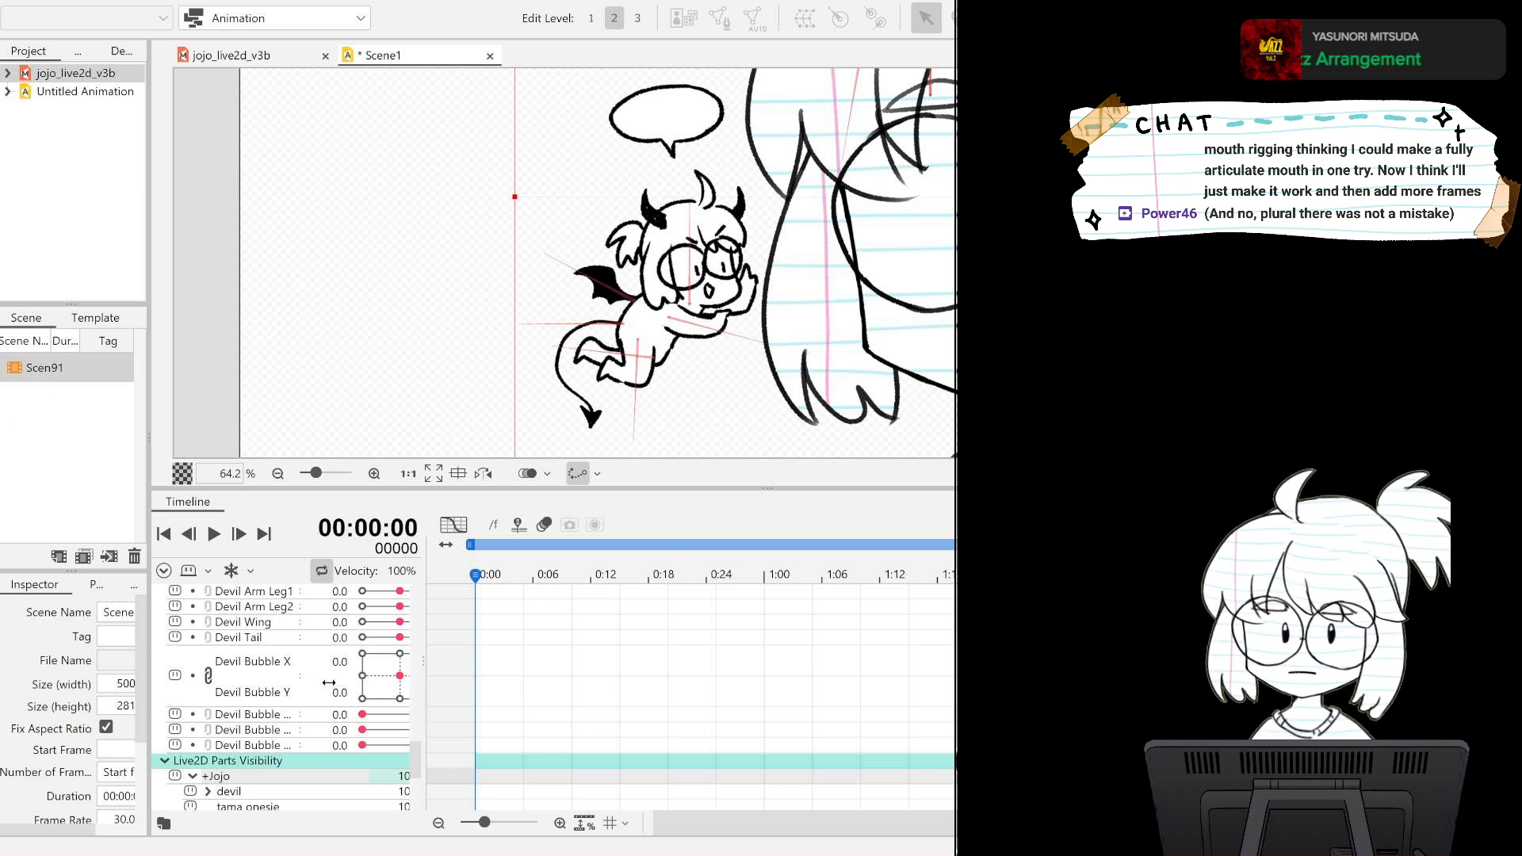
left_click(367, 716)
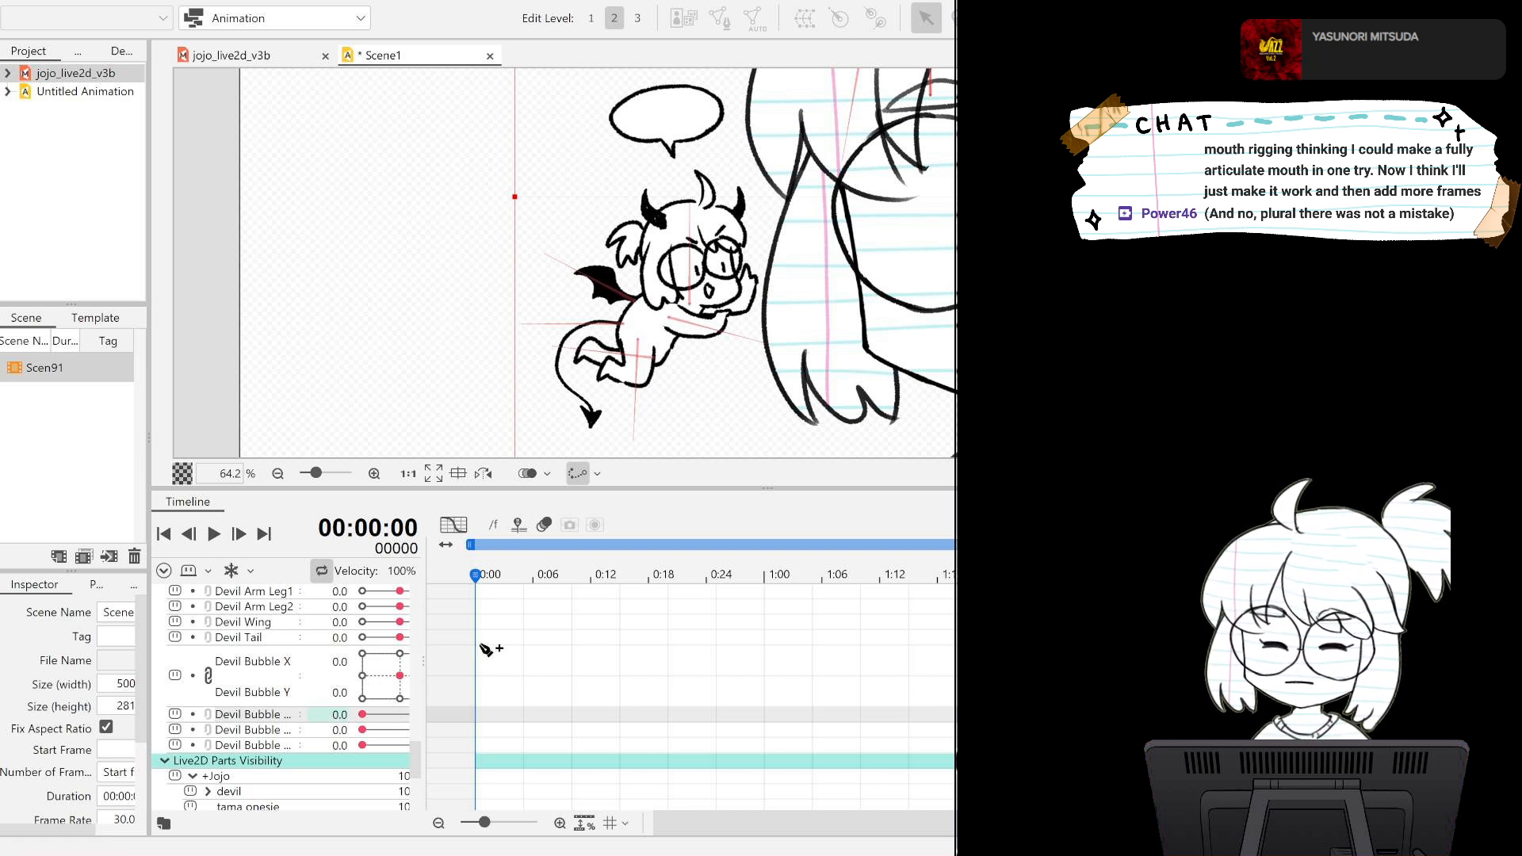
left_click_drag(400, 675, 383, 672)
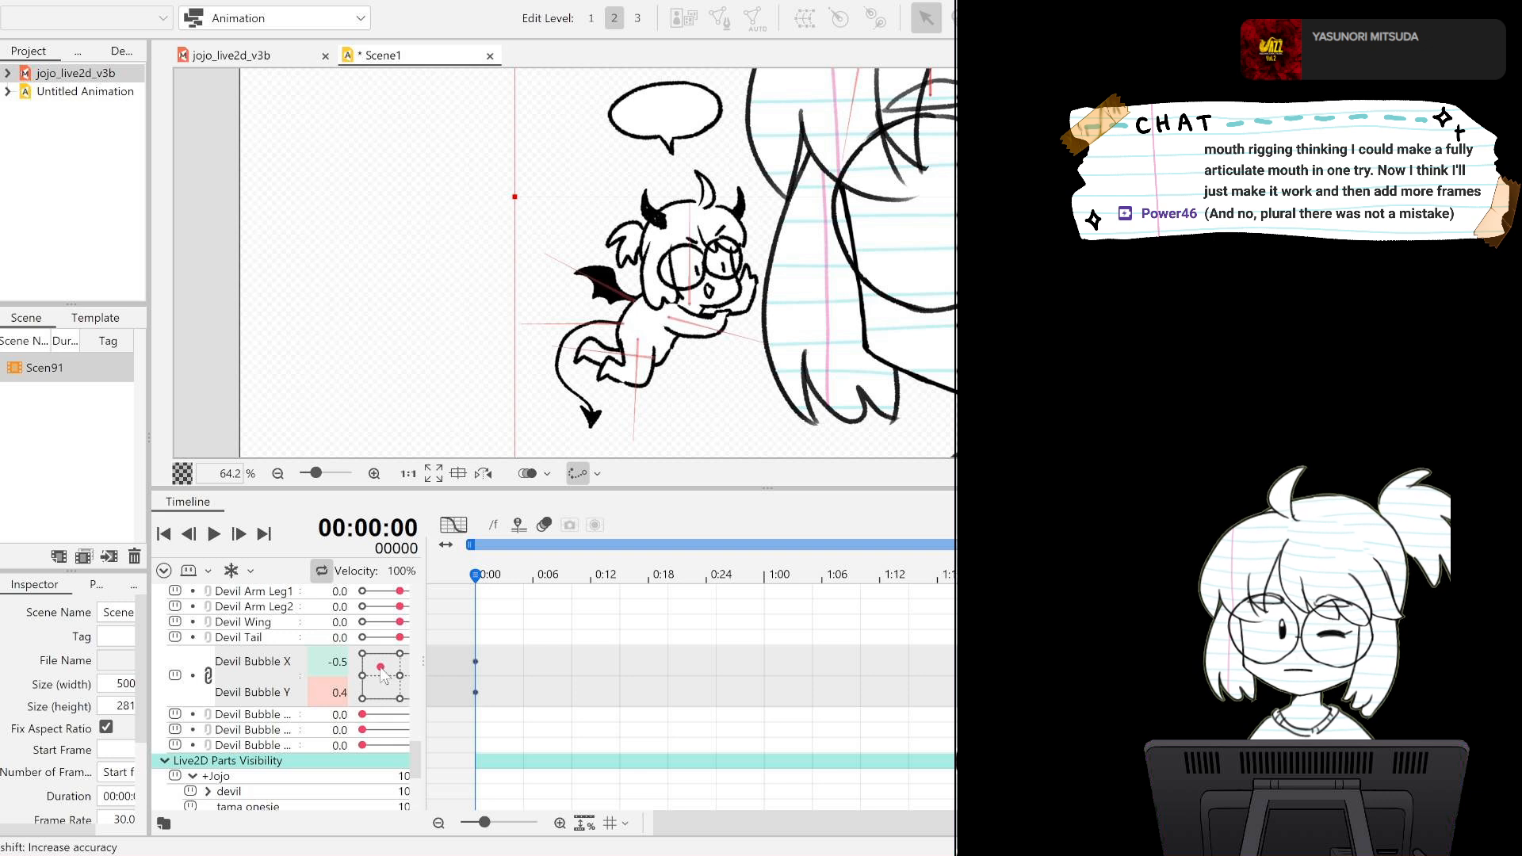
Try a bubble drift with Devil Bubble X 0.8, Y 0.6 at frame 30 and lower poses at frames 60 and 90.
left_click_drag(475, 582, 763, 582)
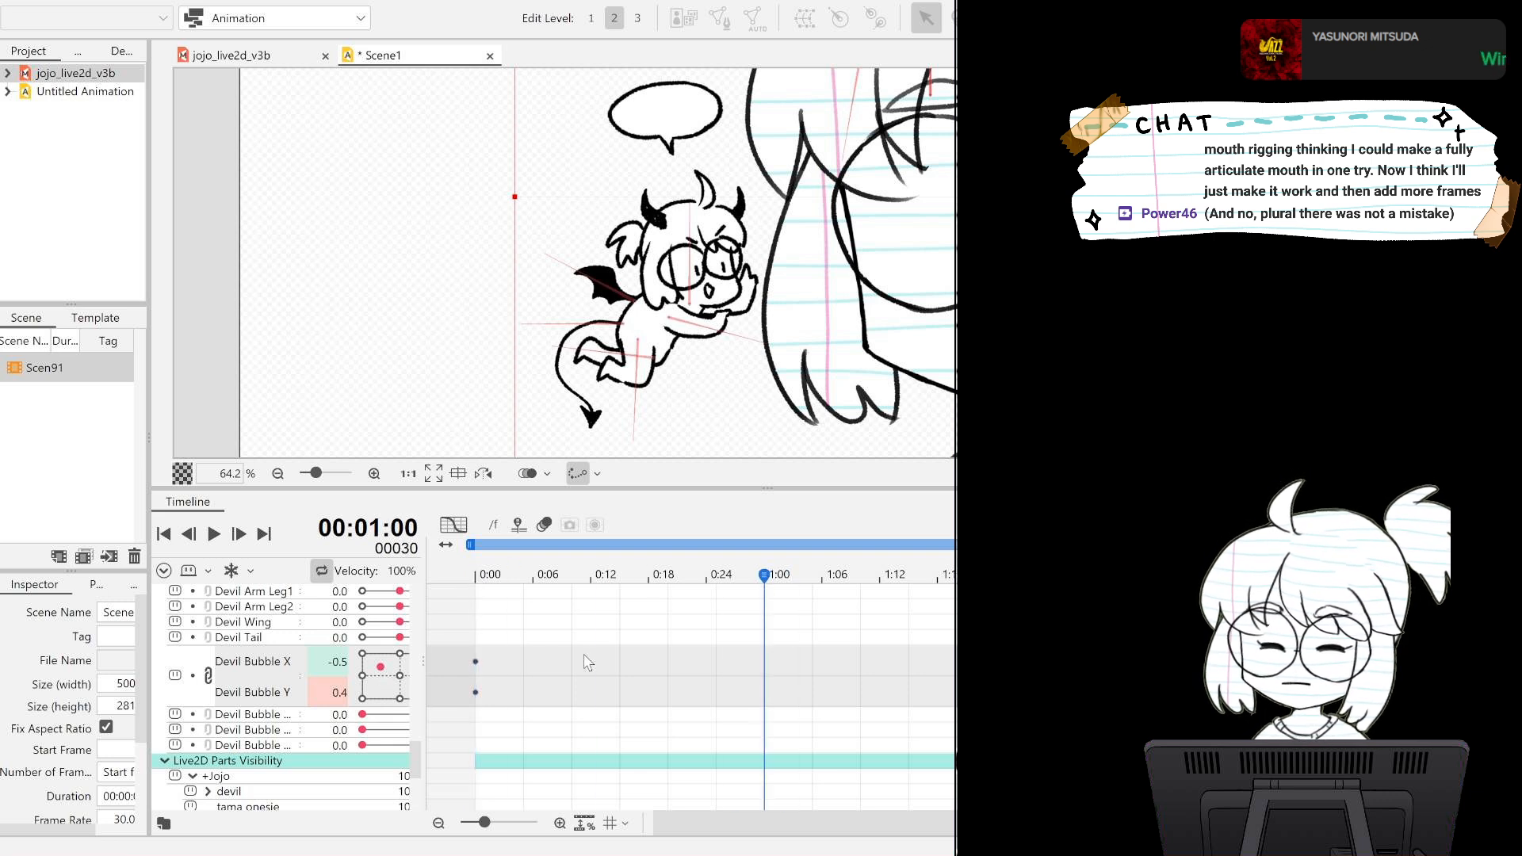
left_click_drag(380, 666, 474, 671)
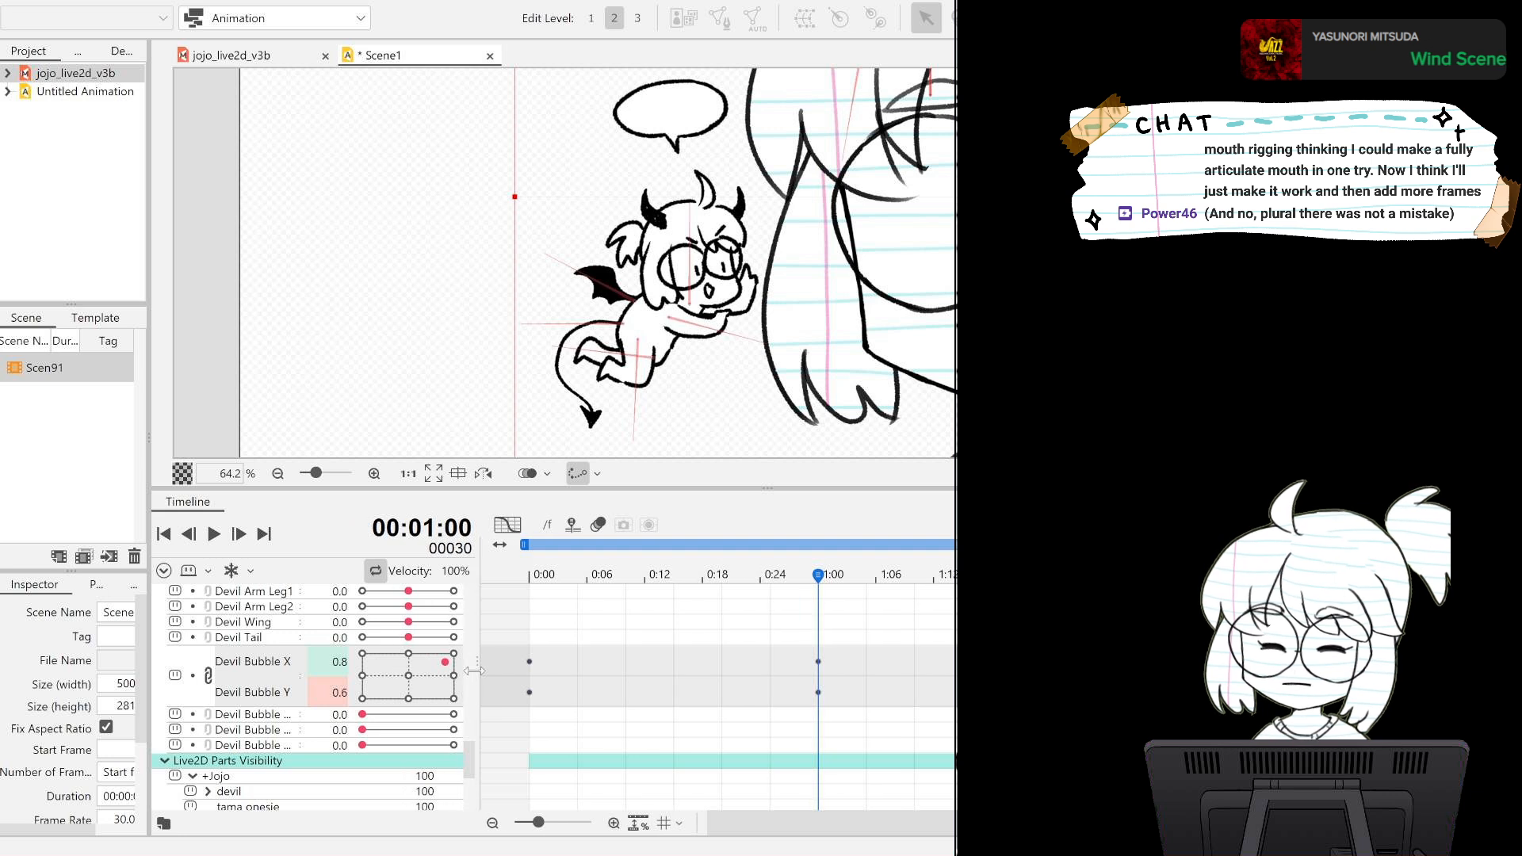
left_click_drag(826, 584, 1107, 582)
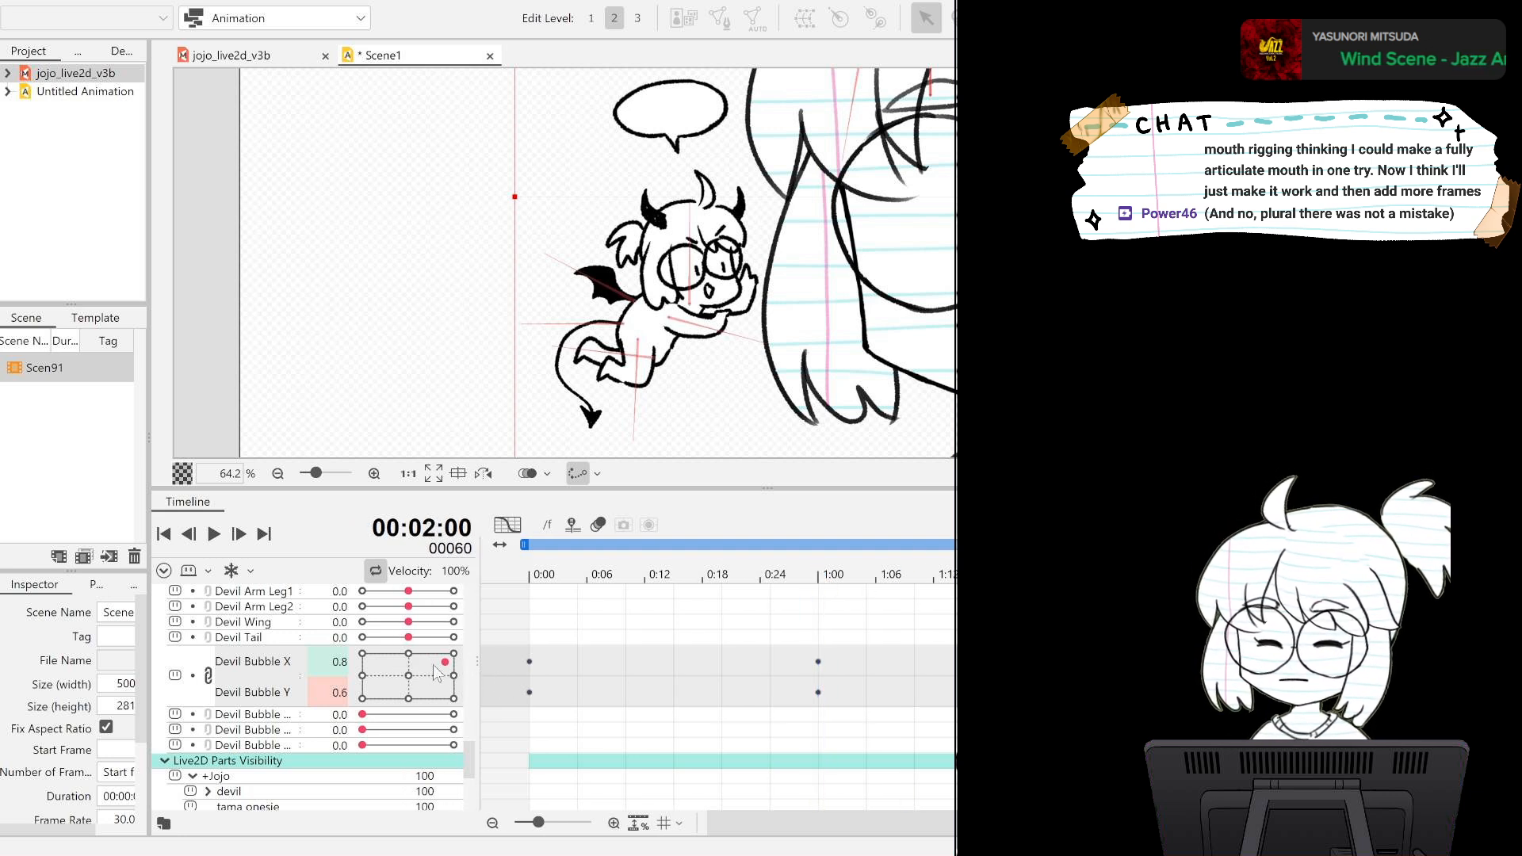
left_click_drag(444, 662, 431, 687)
left_click_drag(937, 824, 1030, 824)
left_click_drag(810, 577, 1102, 587)
left_click_drag(431, 688, 383, 692)
left_click_drag(1101, 587, 386, 586)
Play back the bubble motion and undo the Devil Bubble keyframes from frame 30 onward.
left_click(215, 537)
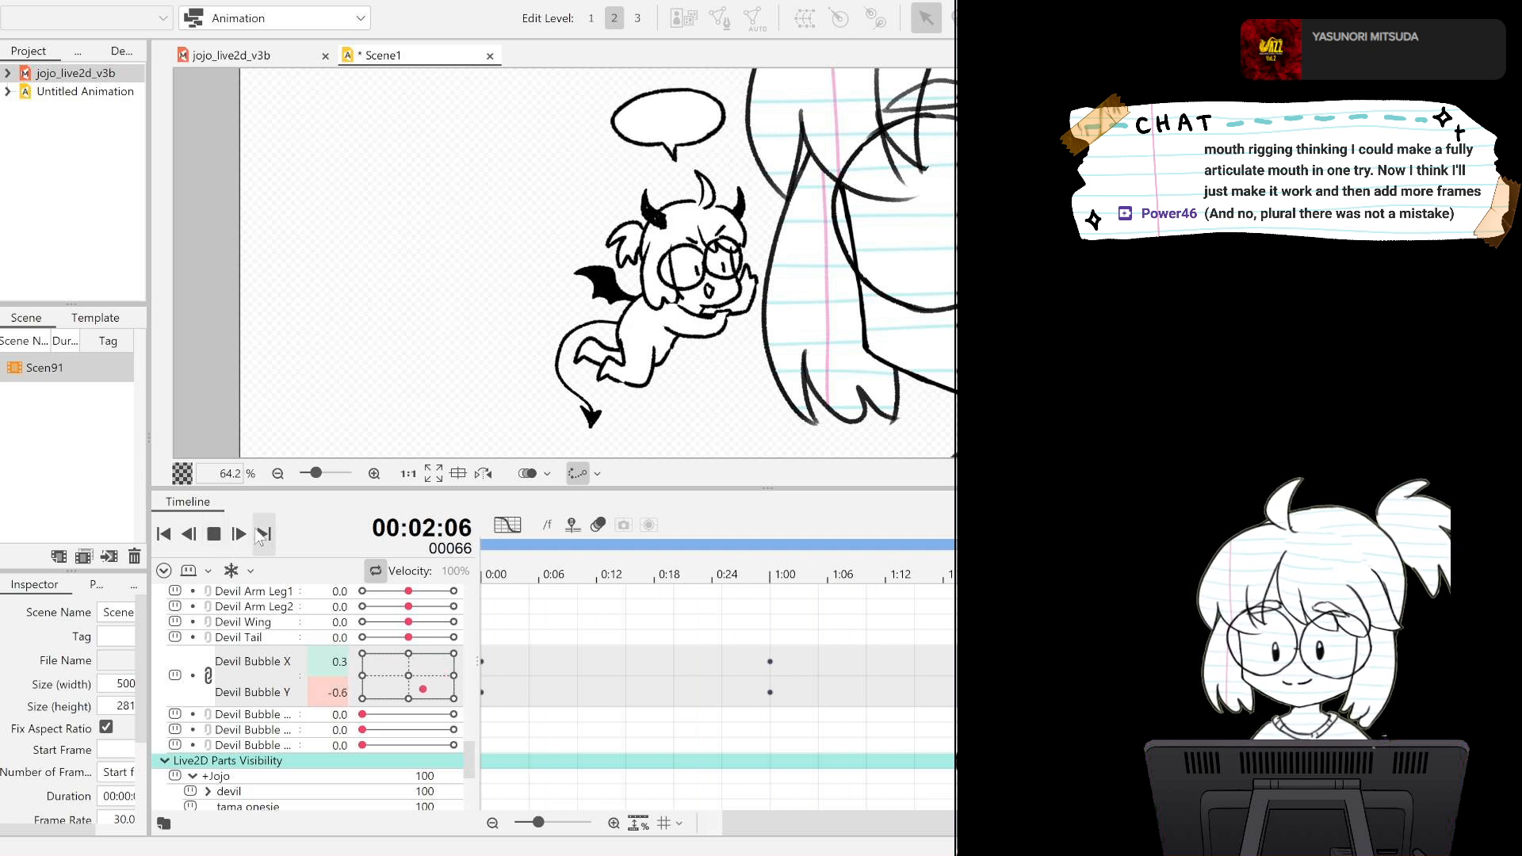
left_click(214, 534)
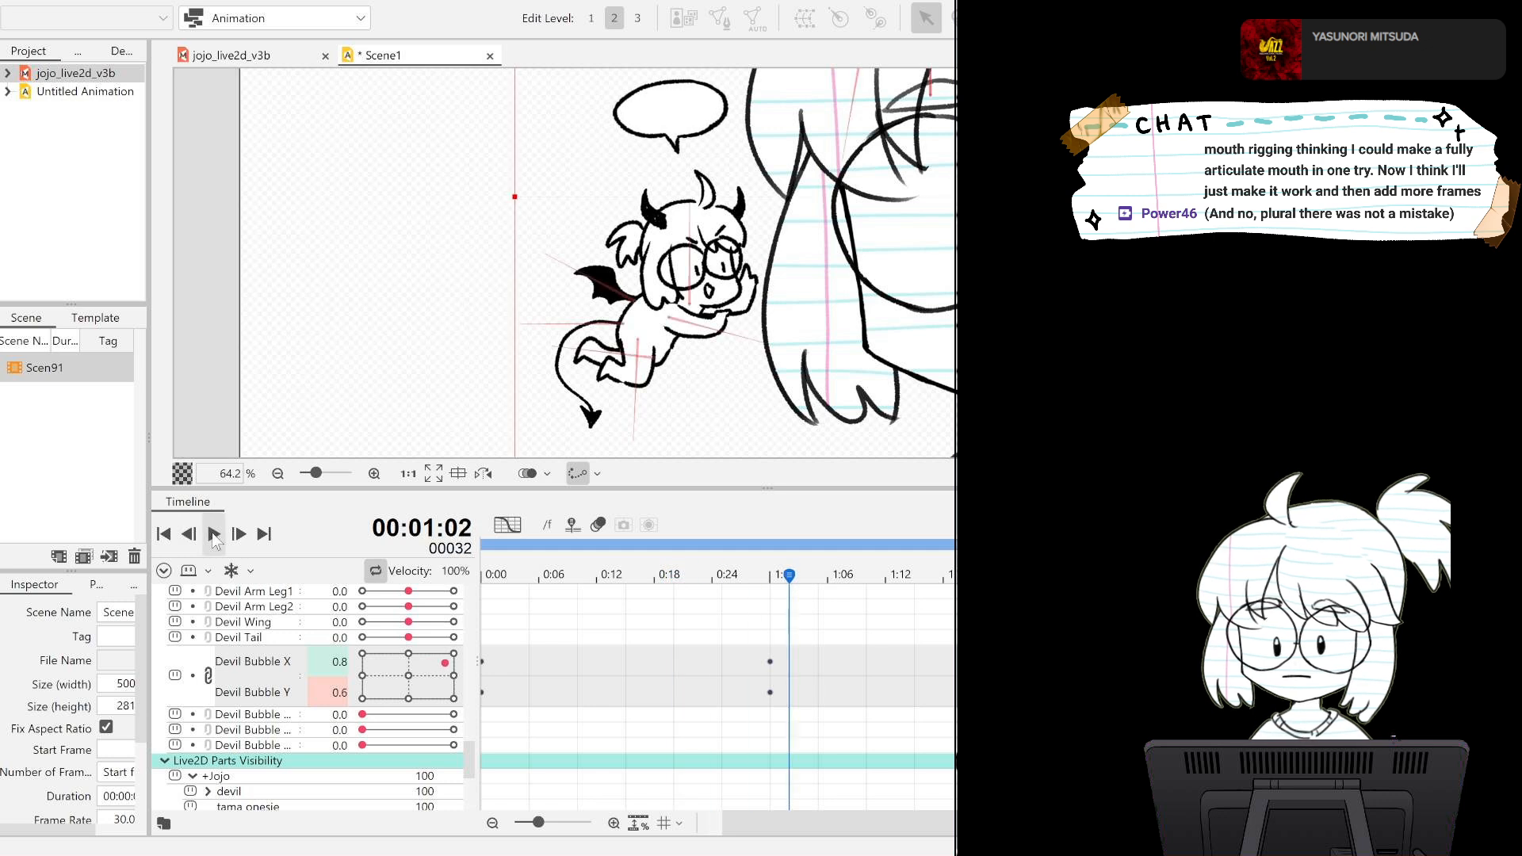
left_click_drag(389, 528, 375, 542)
key("ctrl+z")
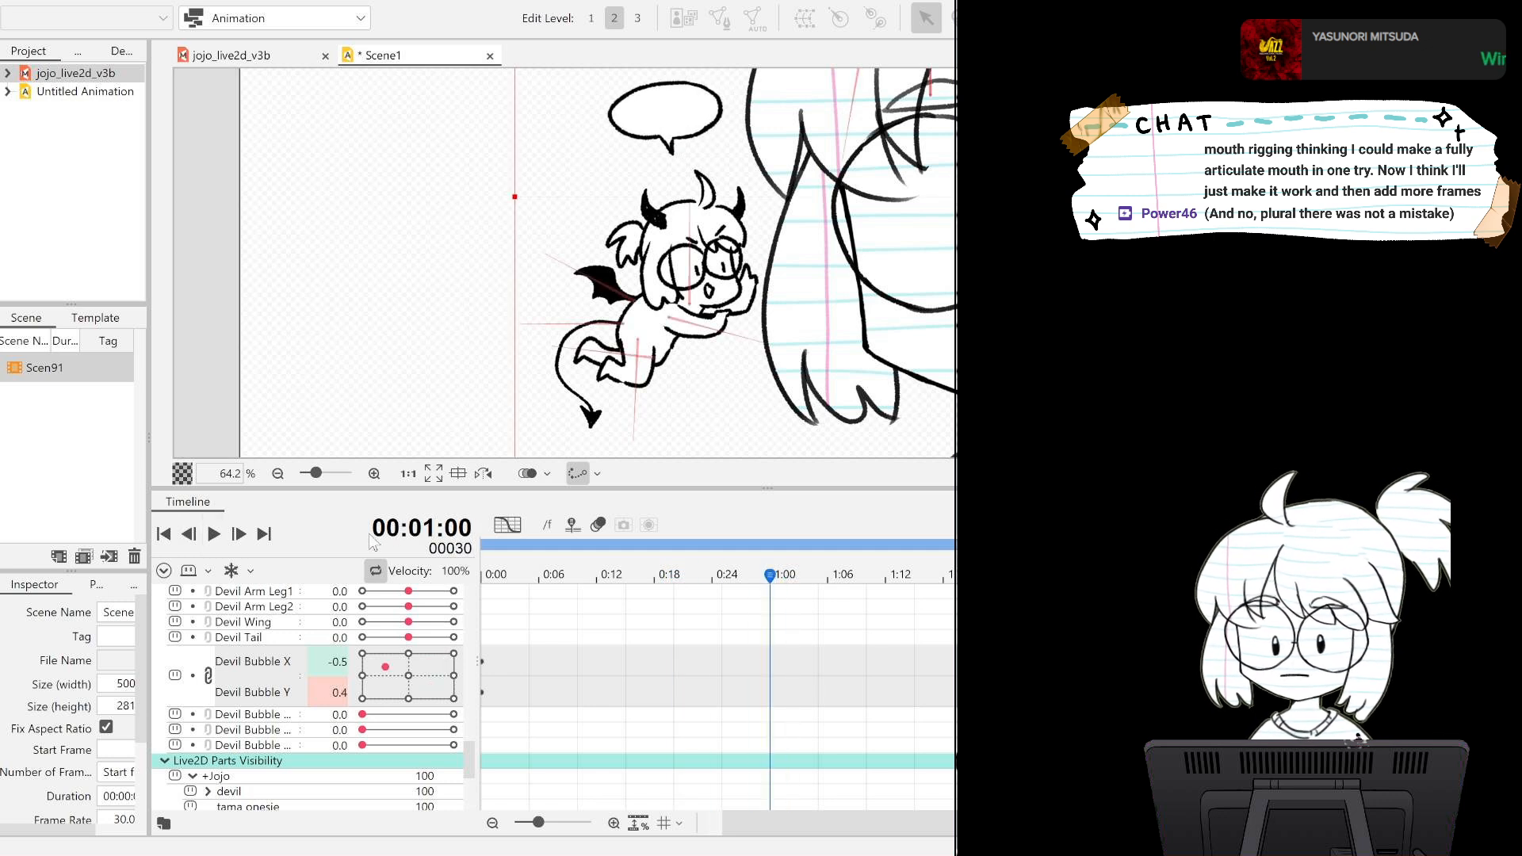
Key Devil Bubble X 0.6, Y 0.4 at frame 30 and X 0.3, Y -0.6 at frame 60, and return to frame 0.
left_click_drag(400, 670, 439, 674)
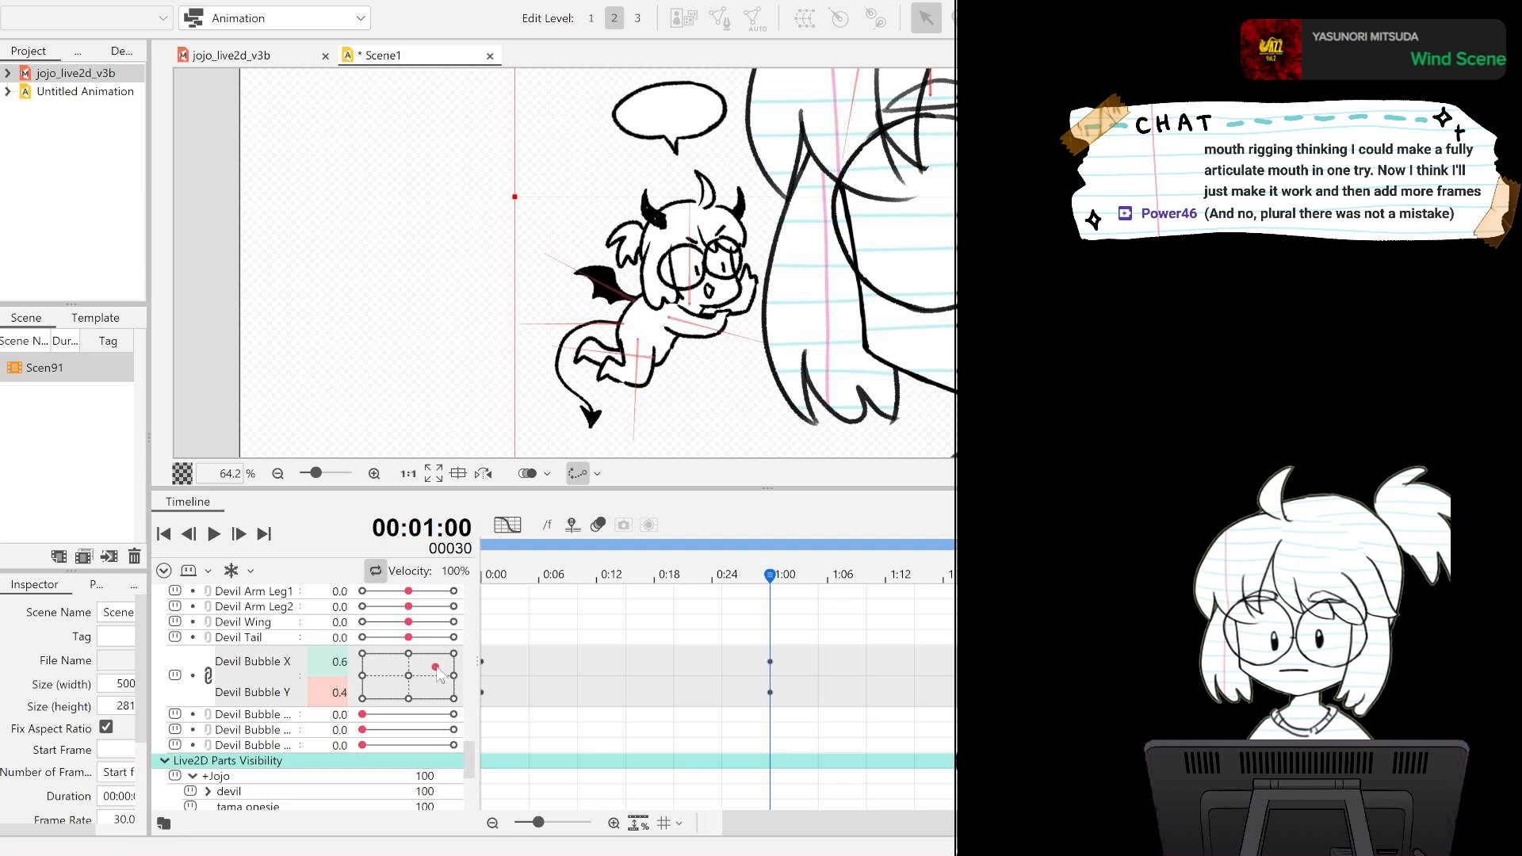
left_click(1058, 573)
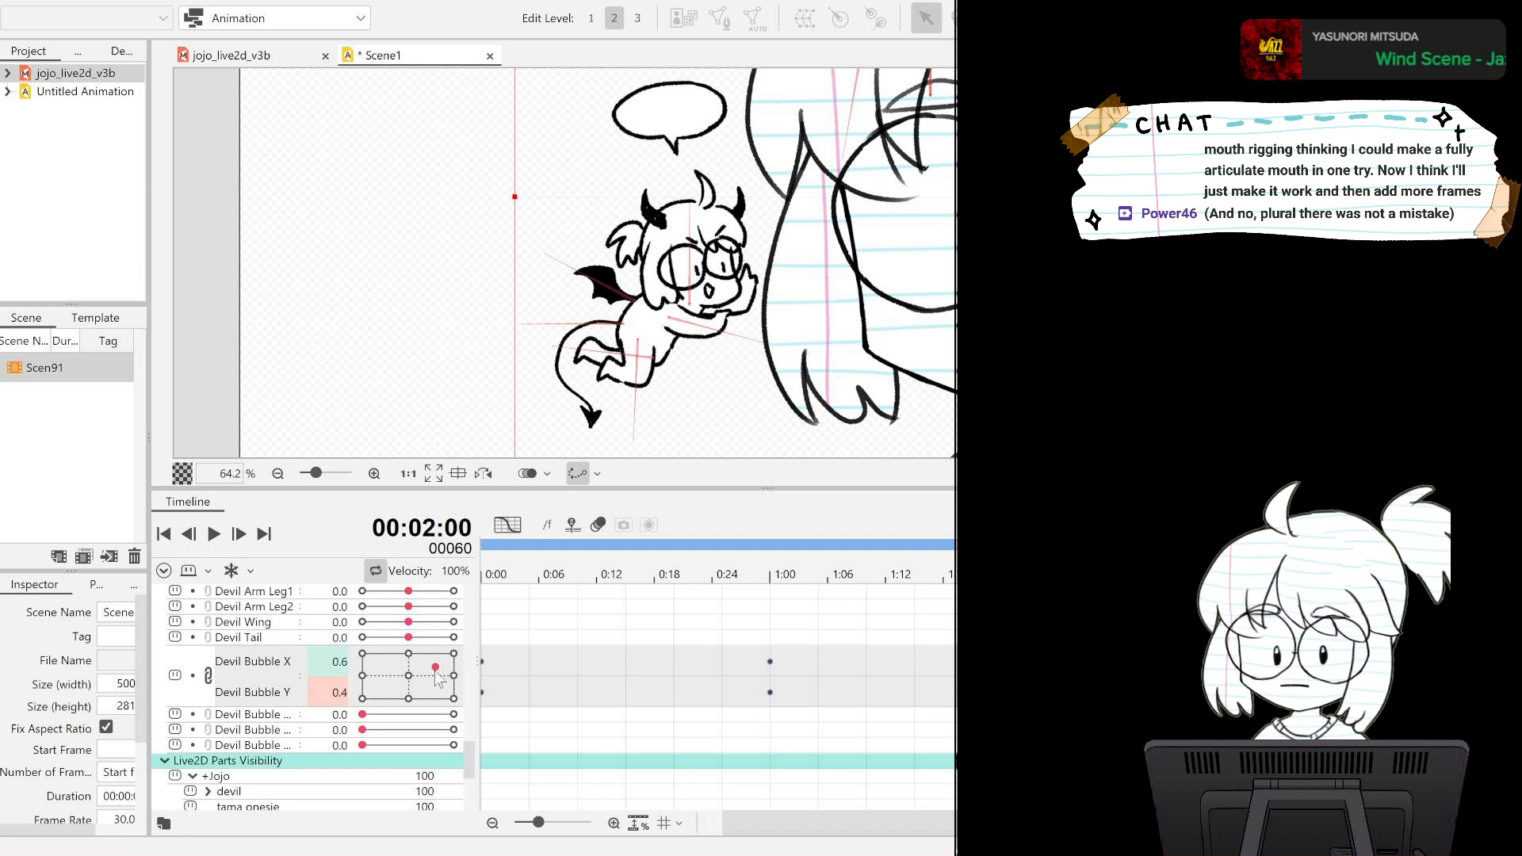
left_click_drag(435, 668, 423, 689)
scroll(914, 811, "right", 3)
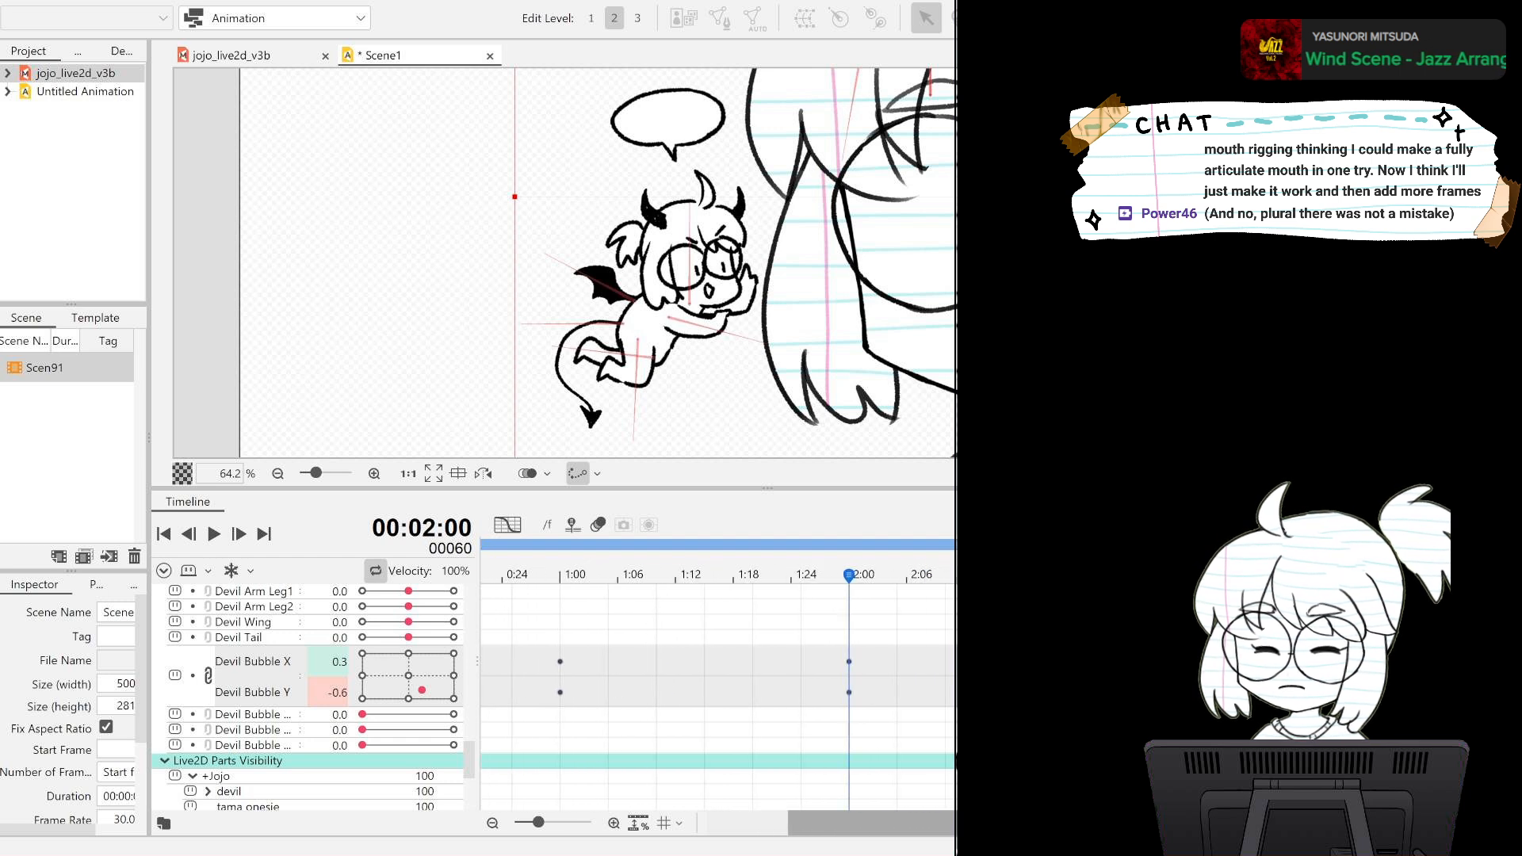
scroll(947, 812, "left", 4)
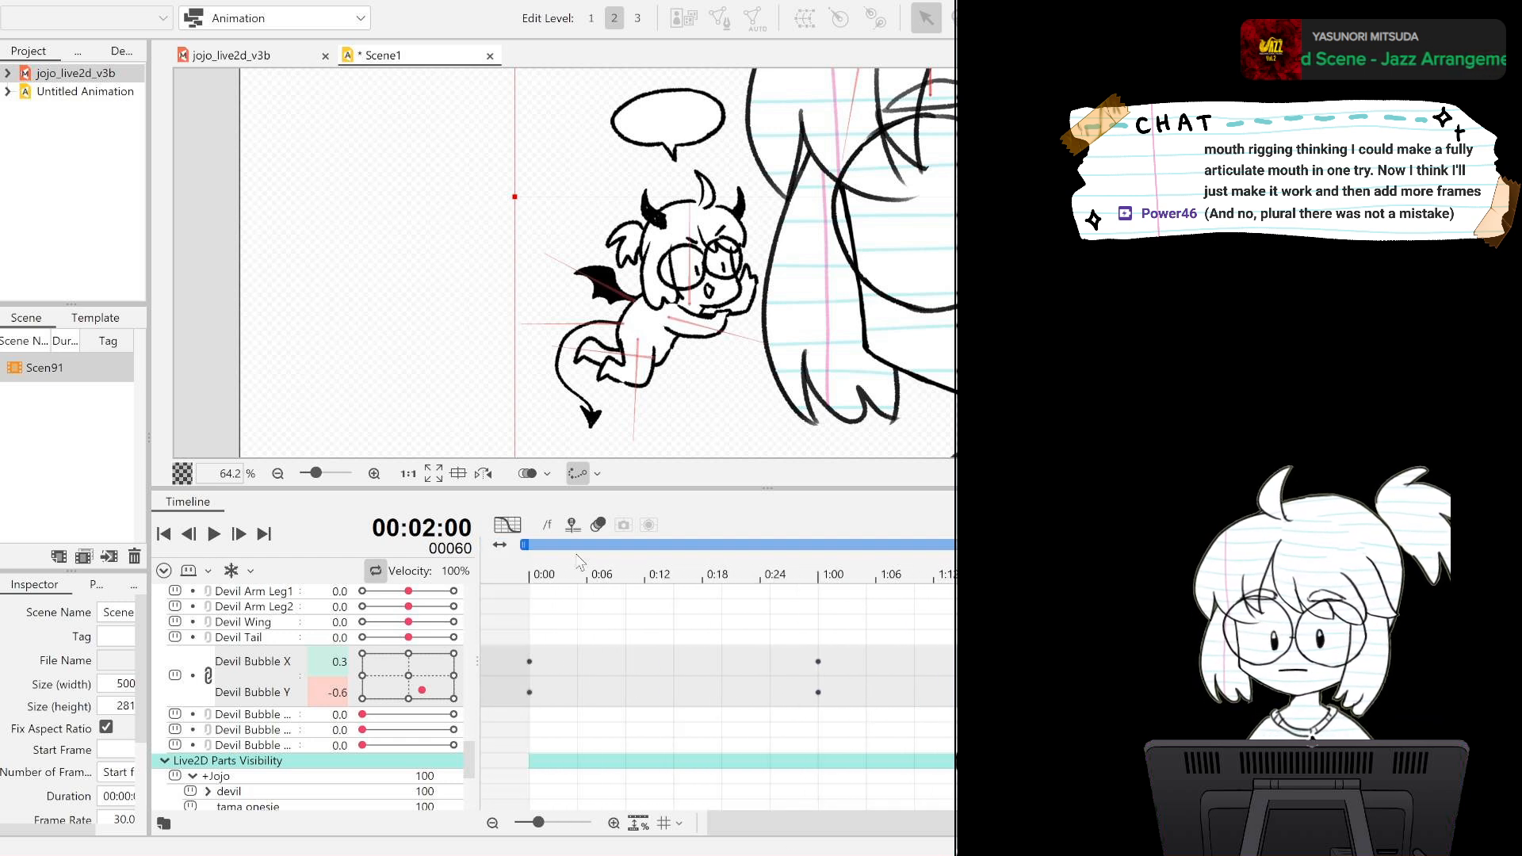
left_click(507, 574)
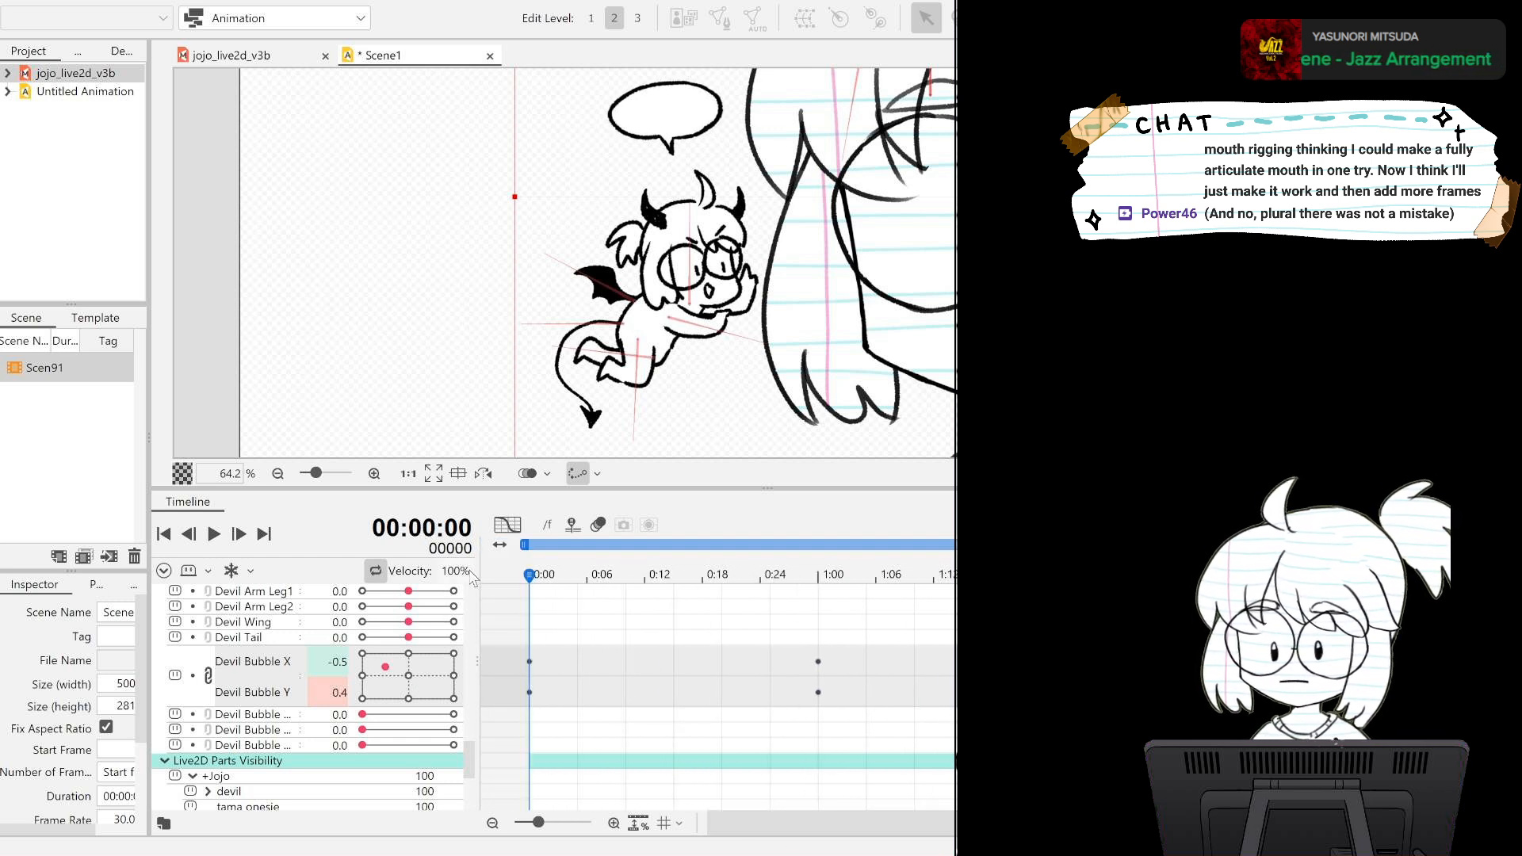
Play back the bubble motion and key Devil Bubble X at -0.5 on frame 90.
key("space")
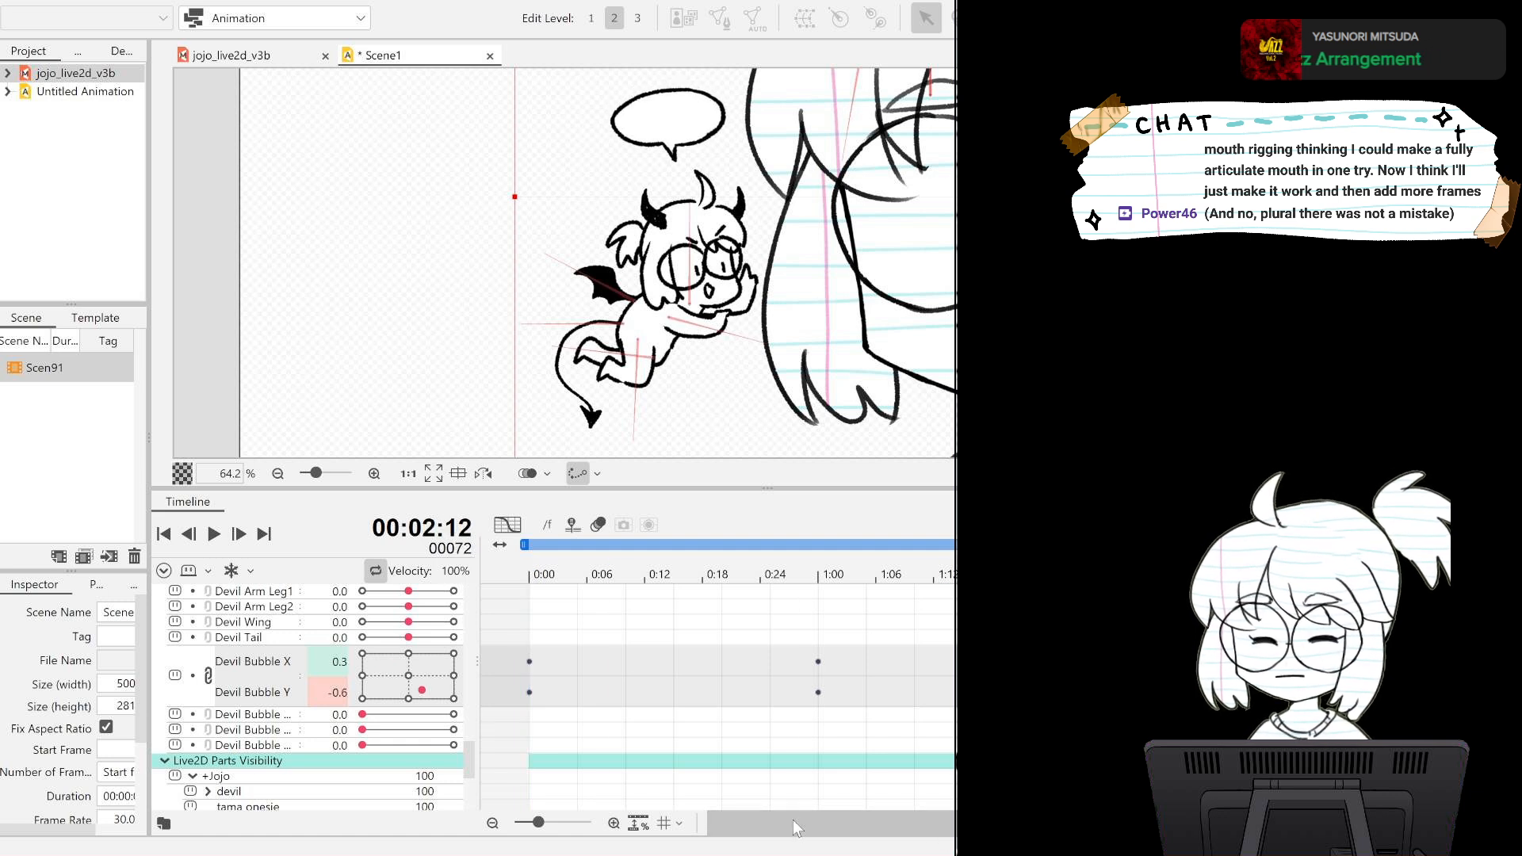
left_click_drag(940, 576, 837, 576)
scroll(943, 710, "down", 3)
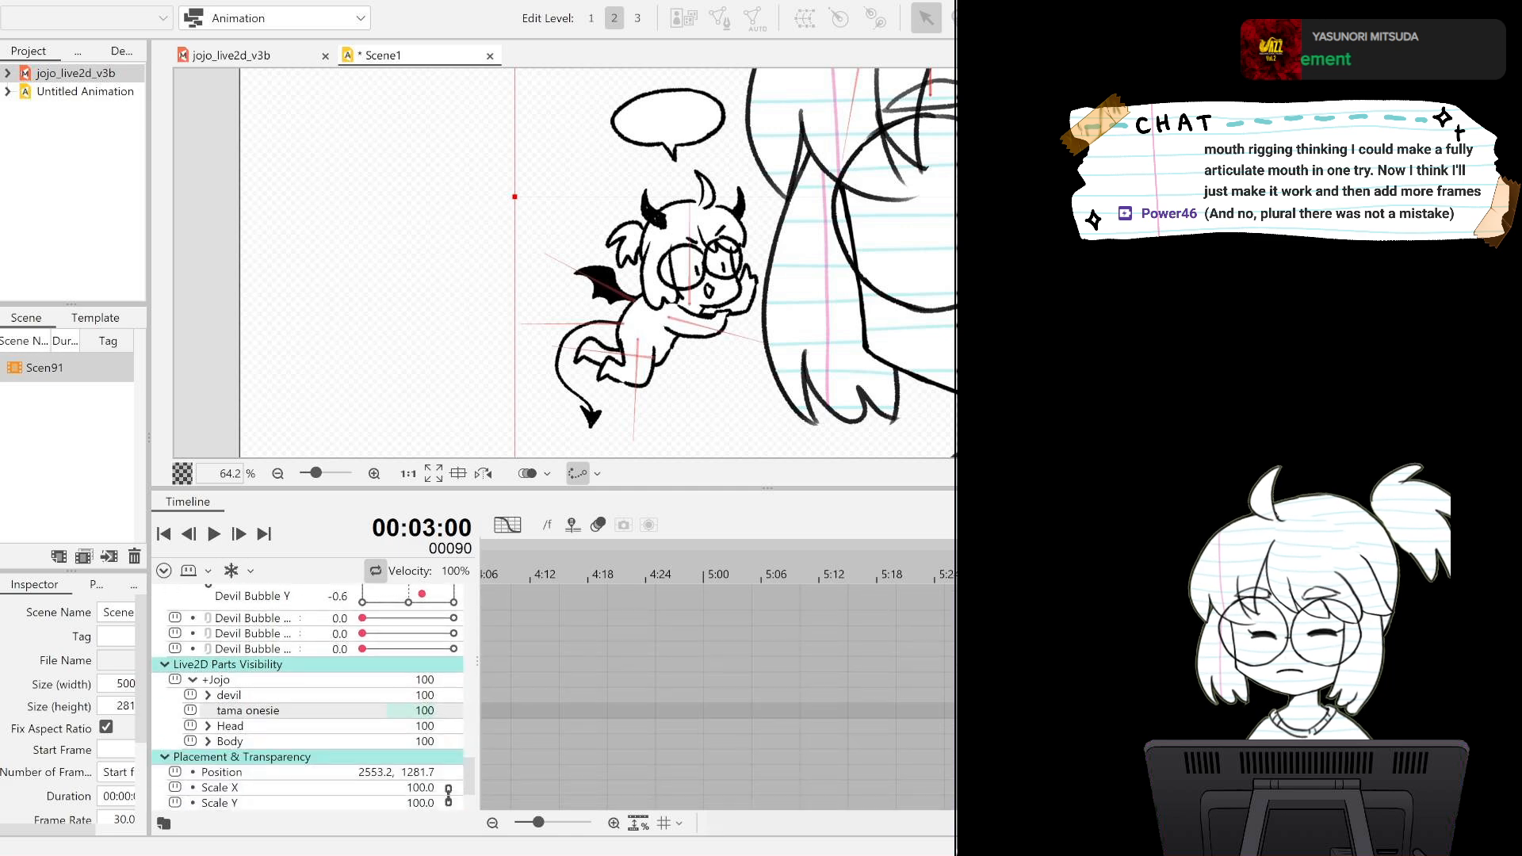
left_click_drag(1260, 824, 939, 824)
scroll(946, 745, "up", 4)
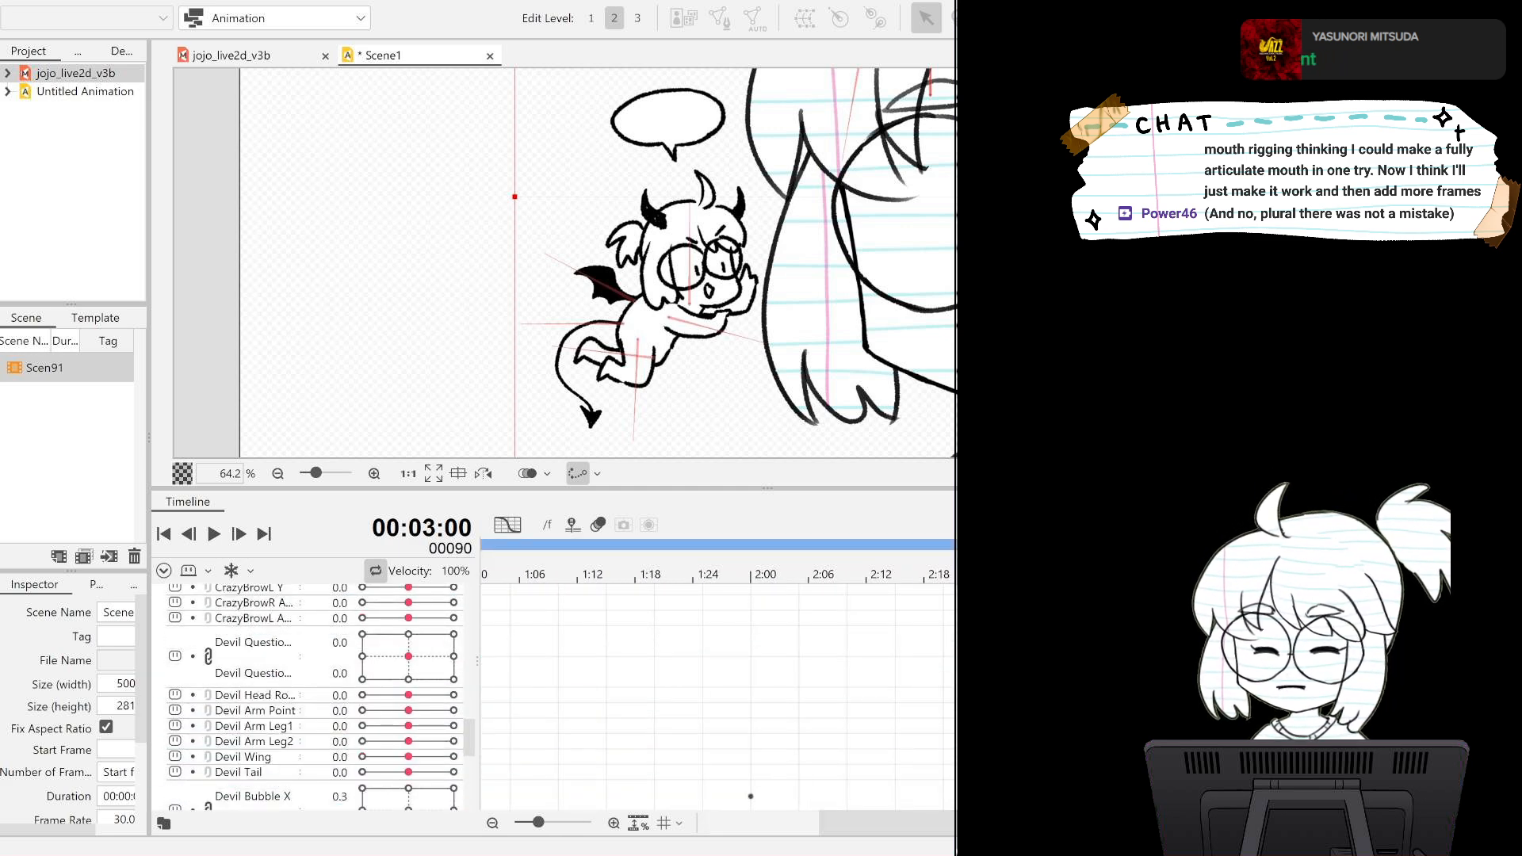
scroll(946, 745, "down", 4)
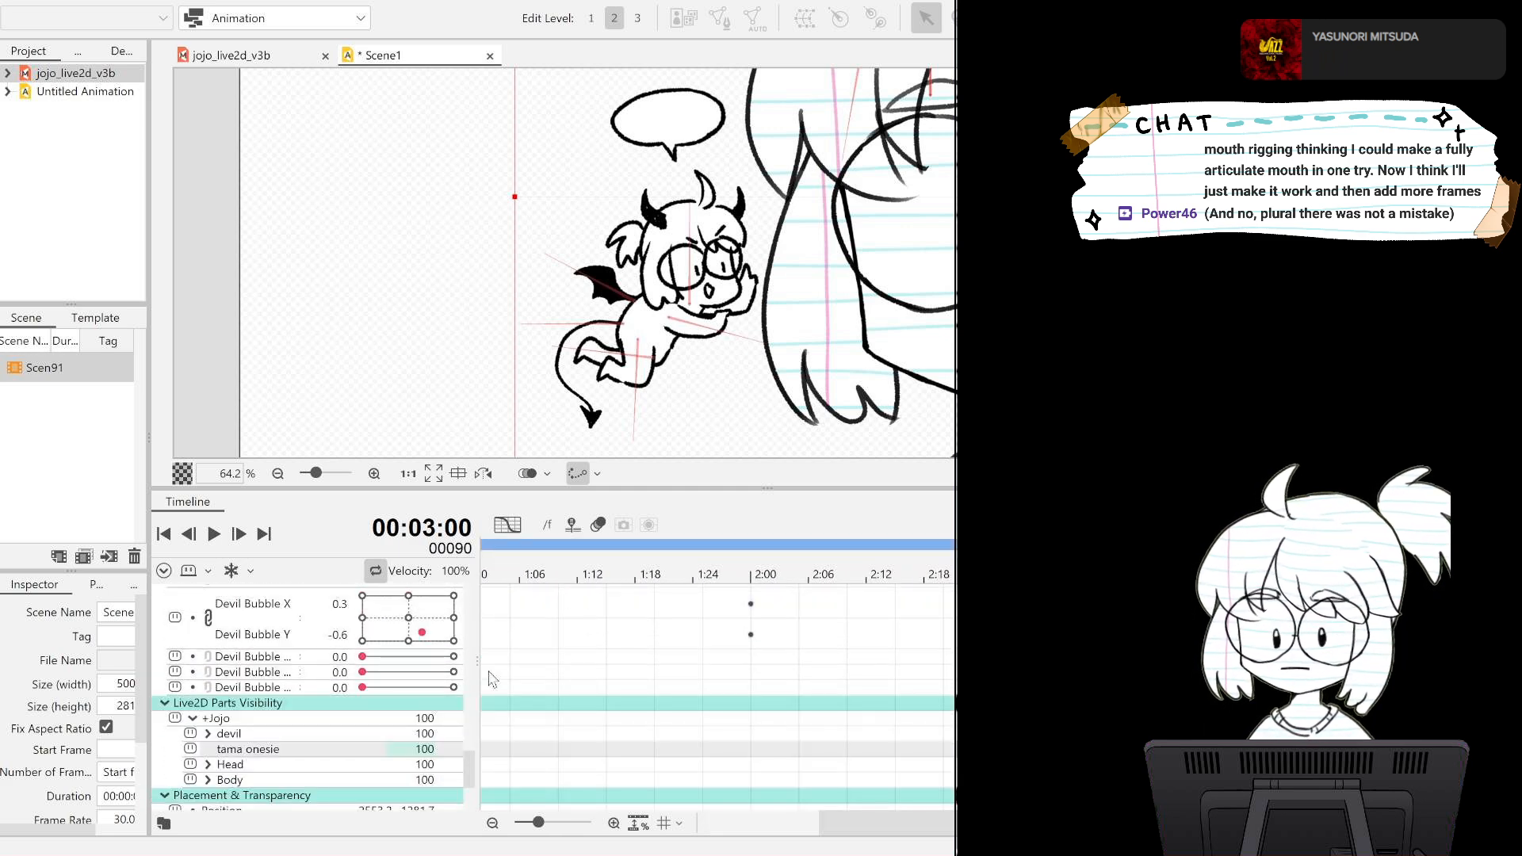
left_click(336, 604)
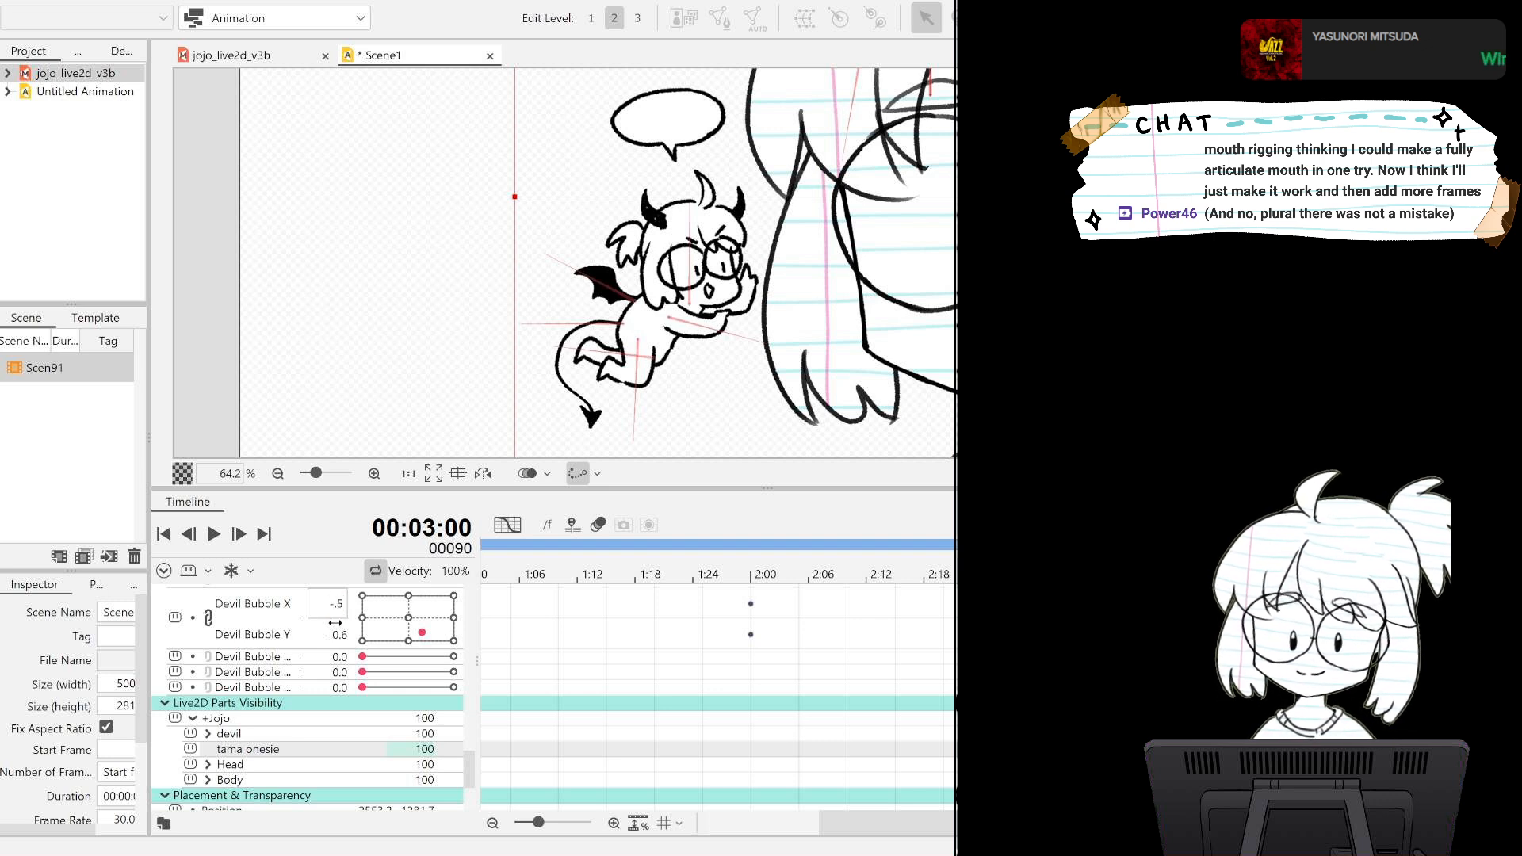
key("Return")
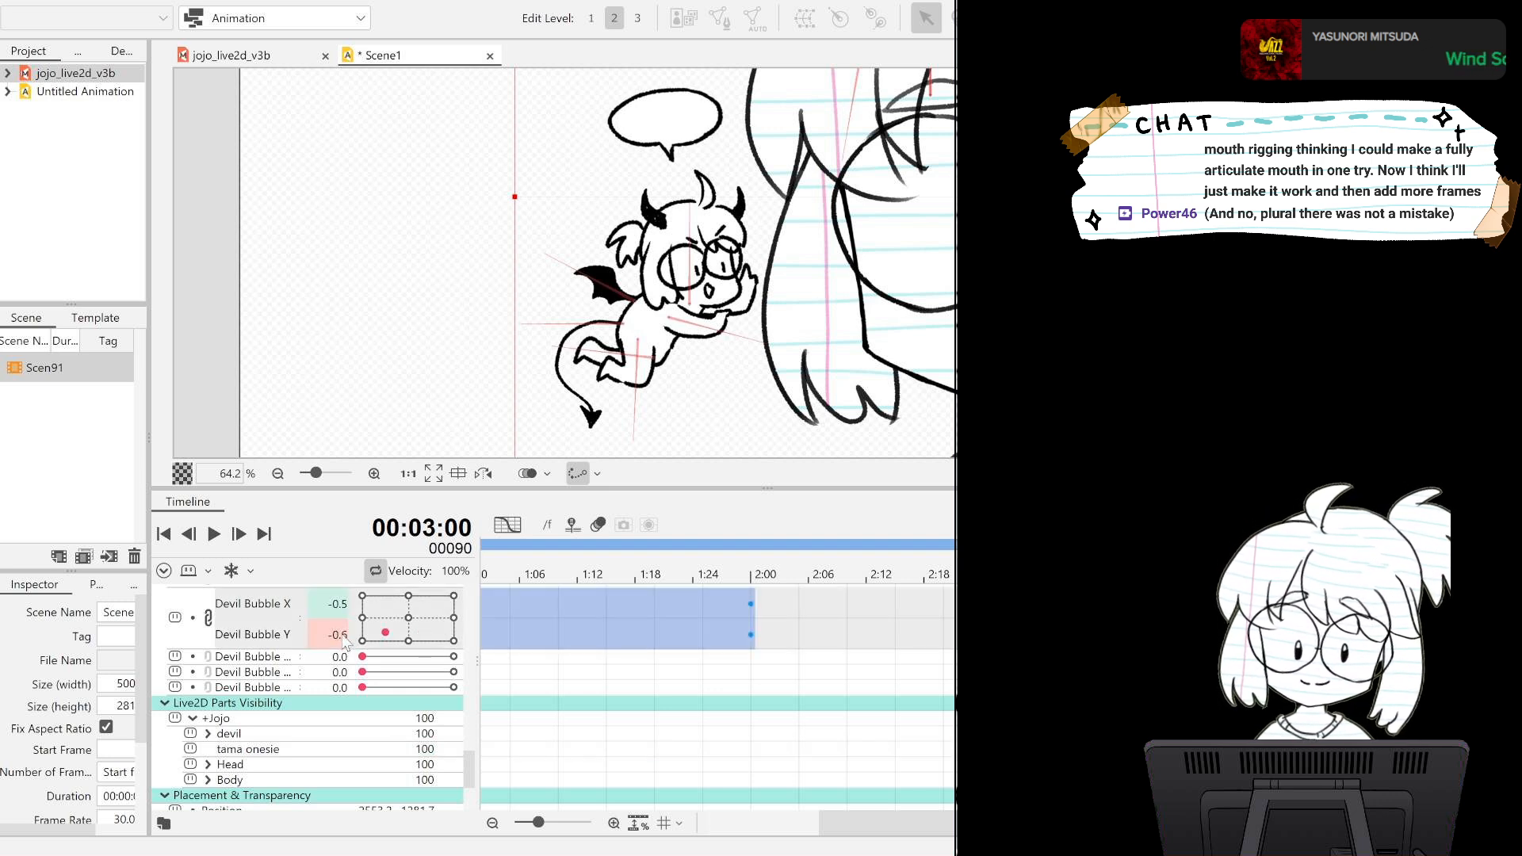
Set Devil Bubble Y to 0.4 on frame 90 so the bubble ends in its starting pose.
double_click(332, 638)
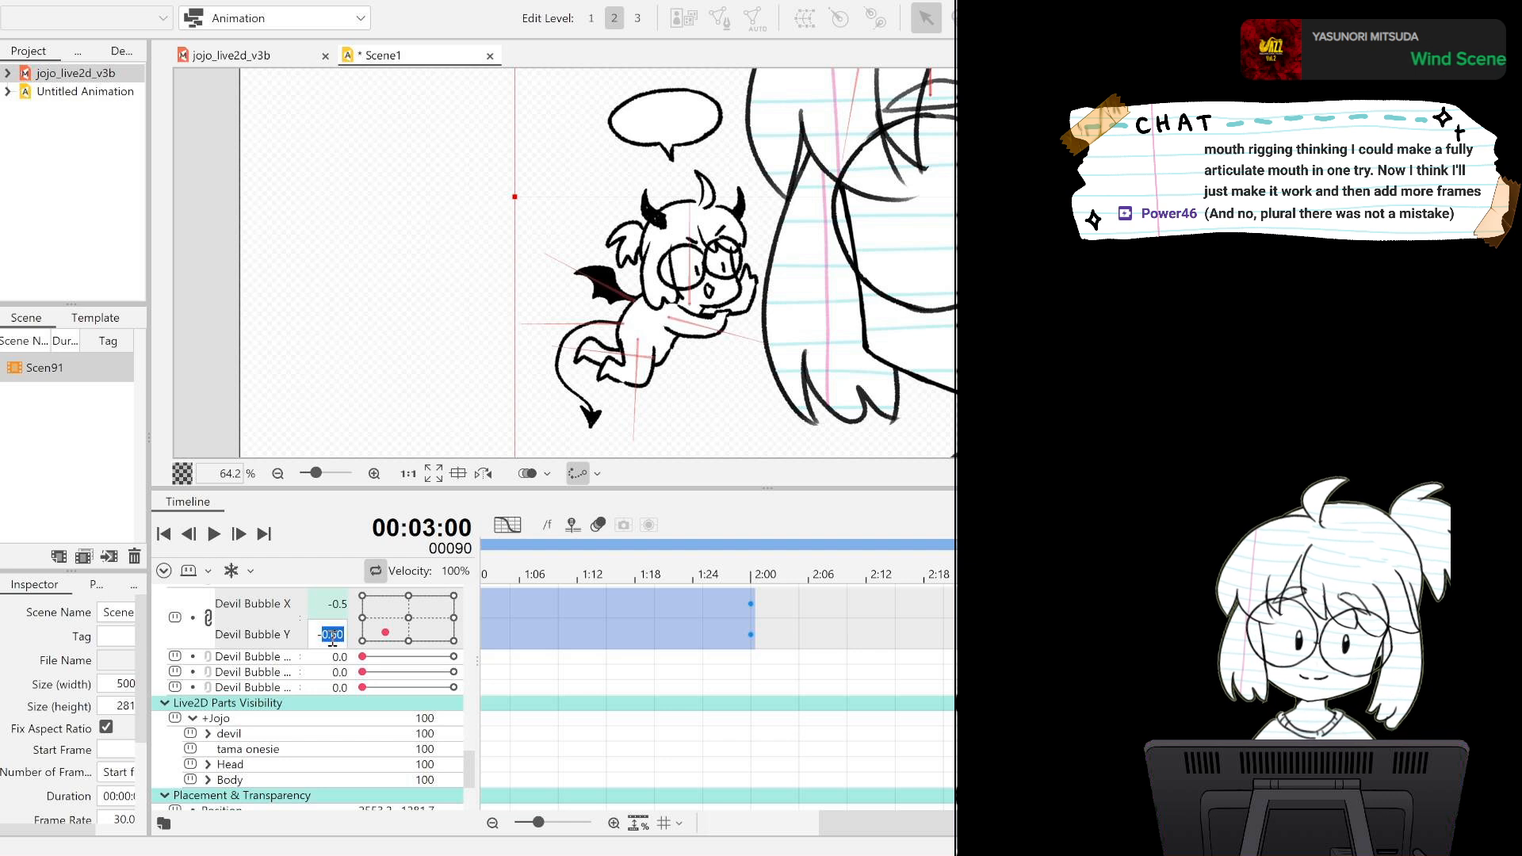
type("0.")
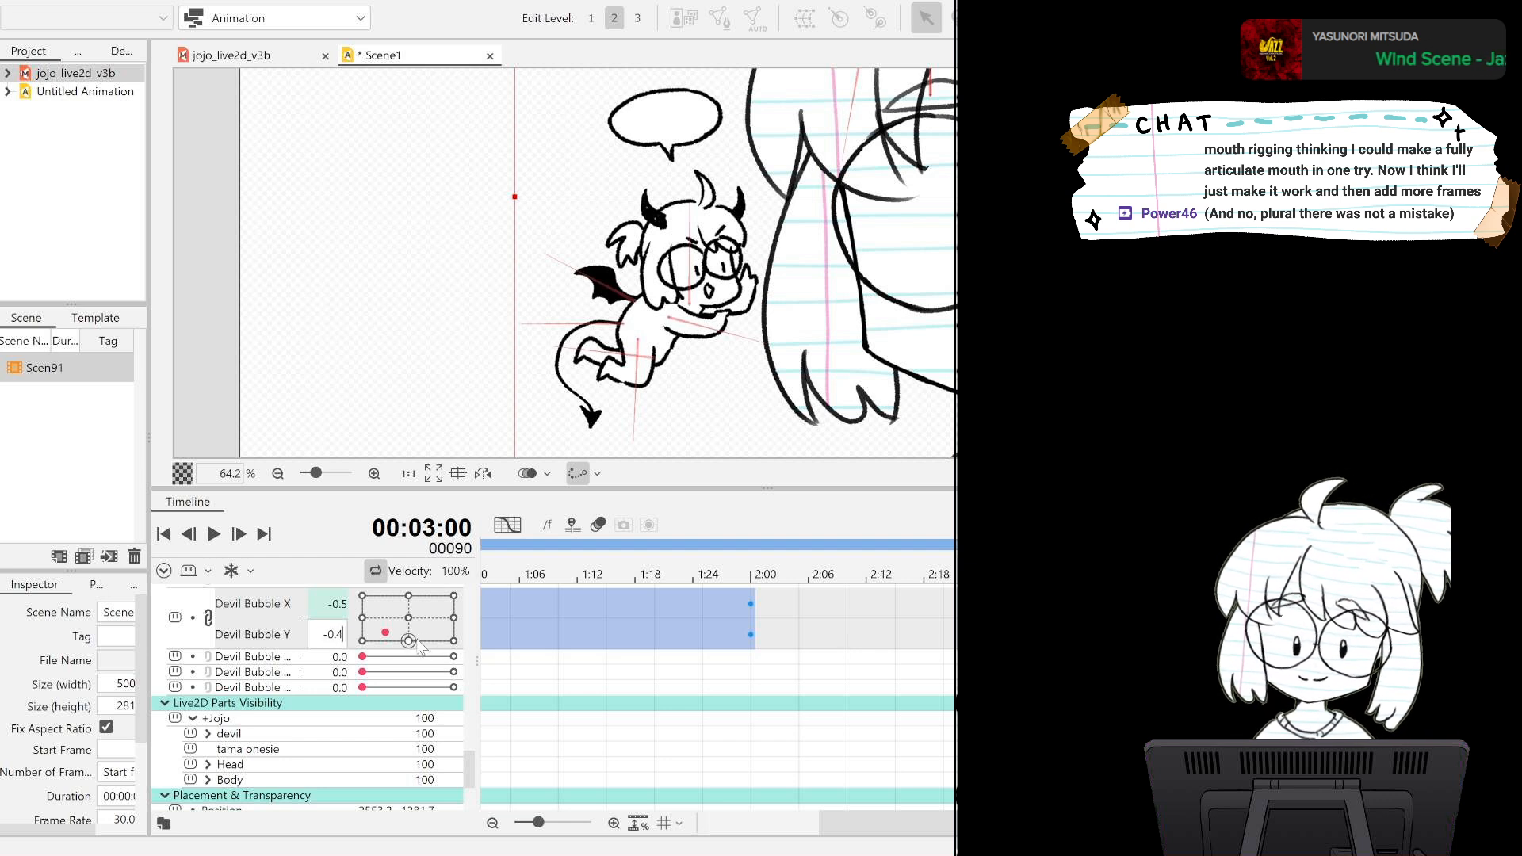
type("4")
key("Return")
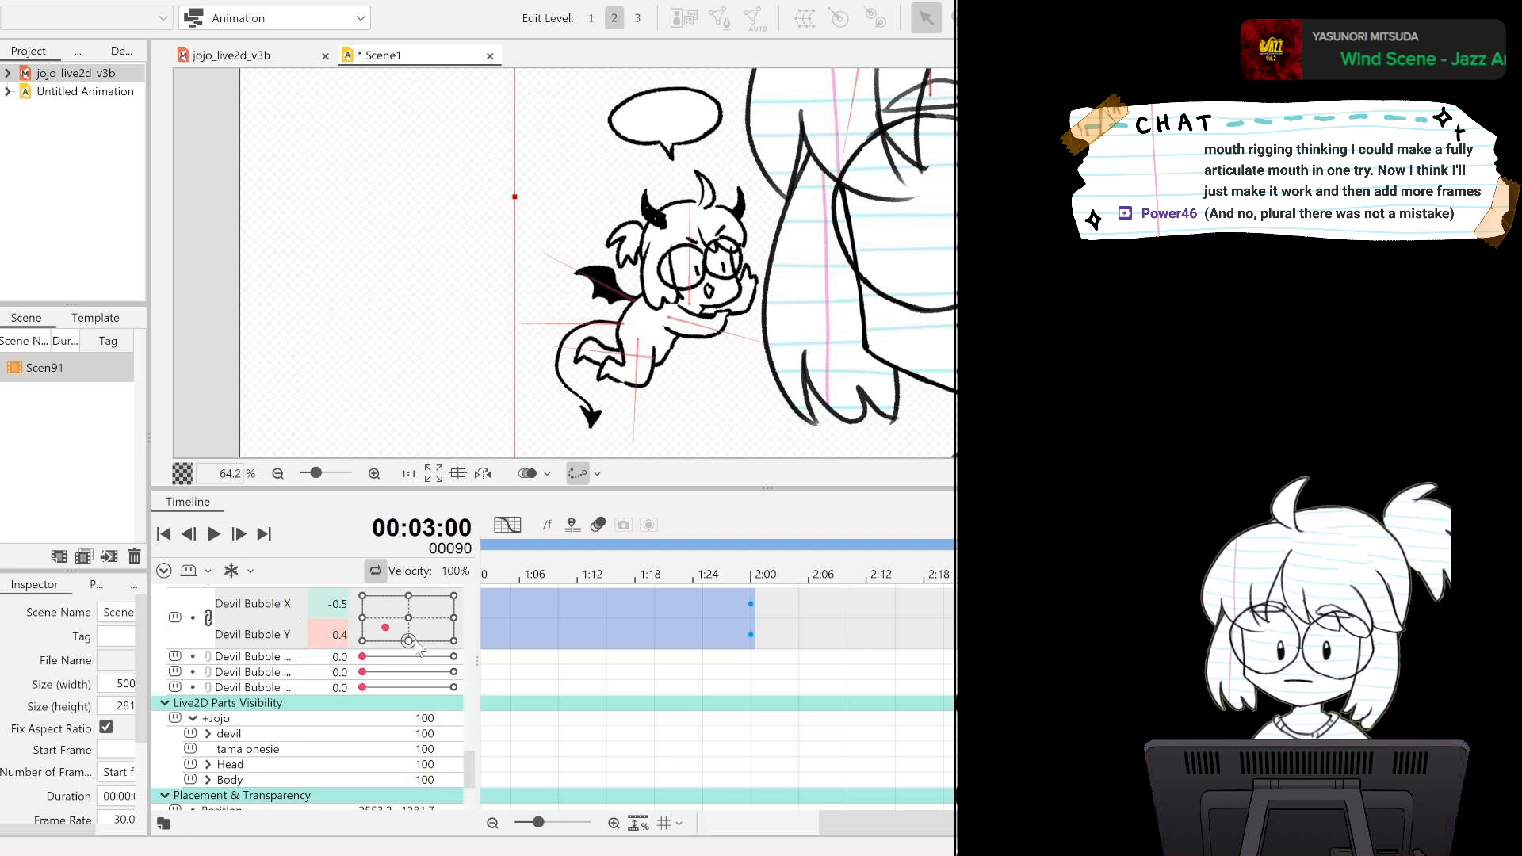
double_click(332, 635)
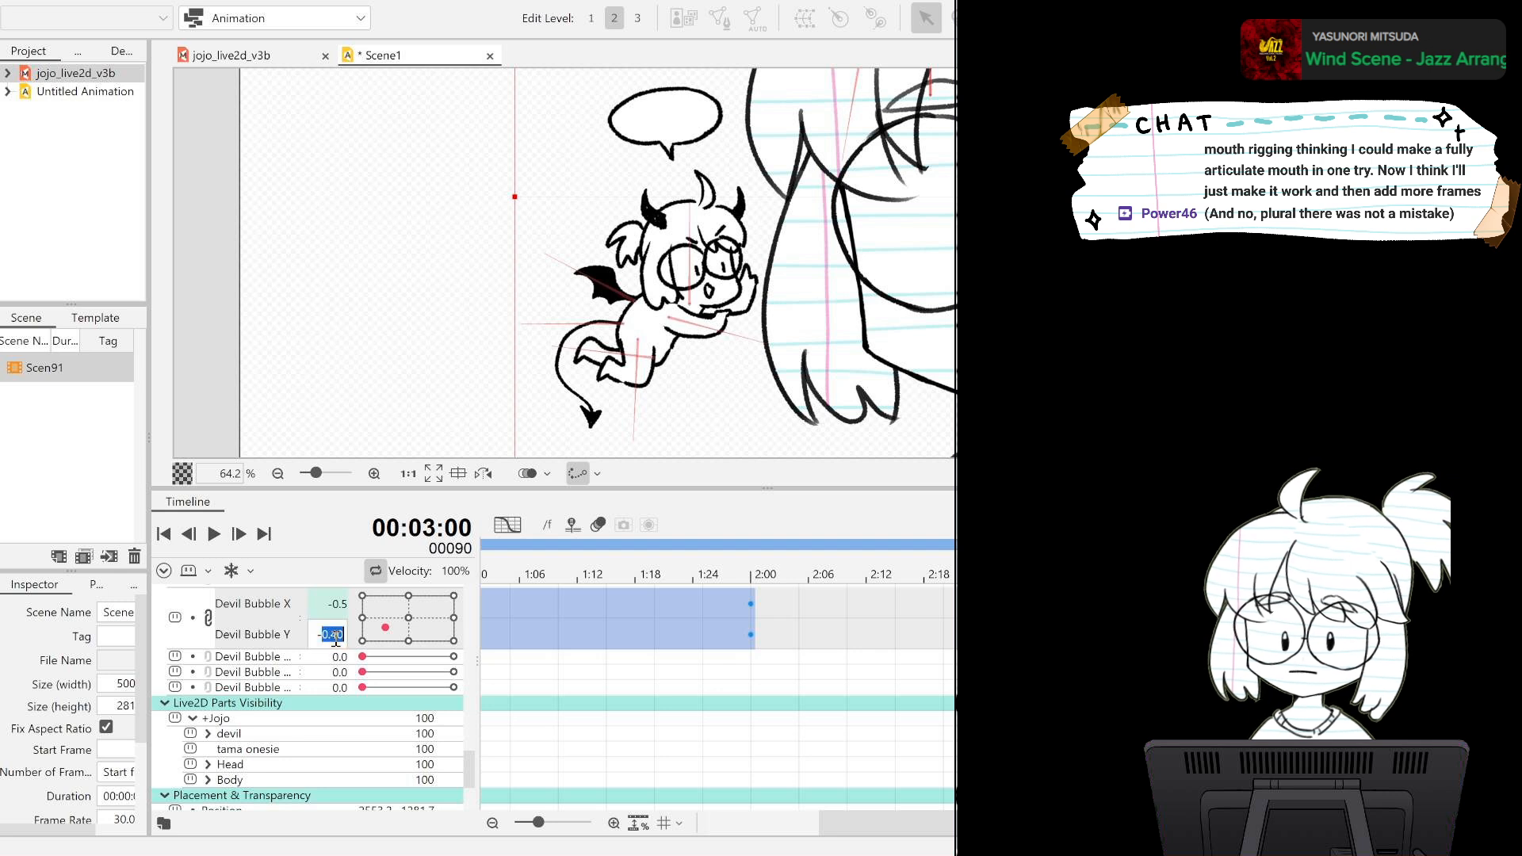
left_click(324, 634)
key("Return")
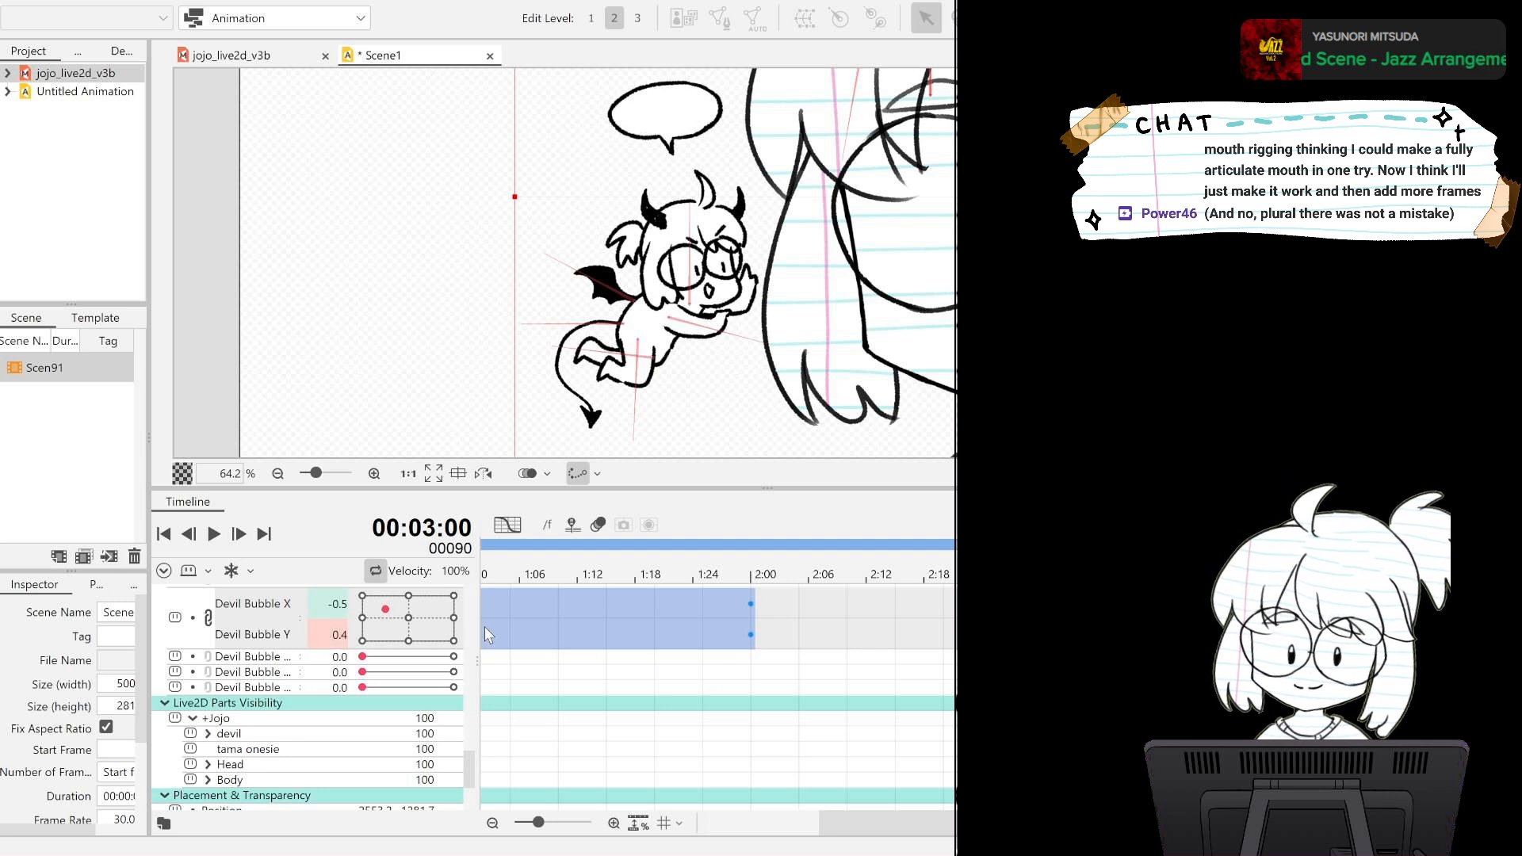
Play back the looping speech bubble drift and return to frame 0.
left_click(214, 537)
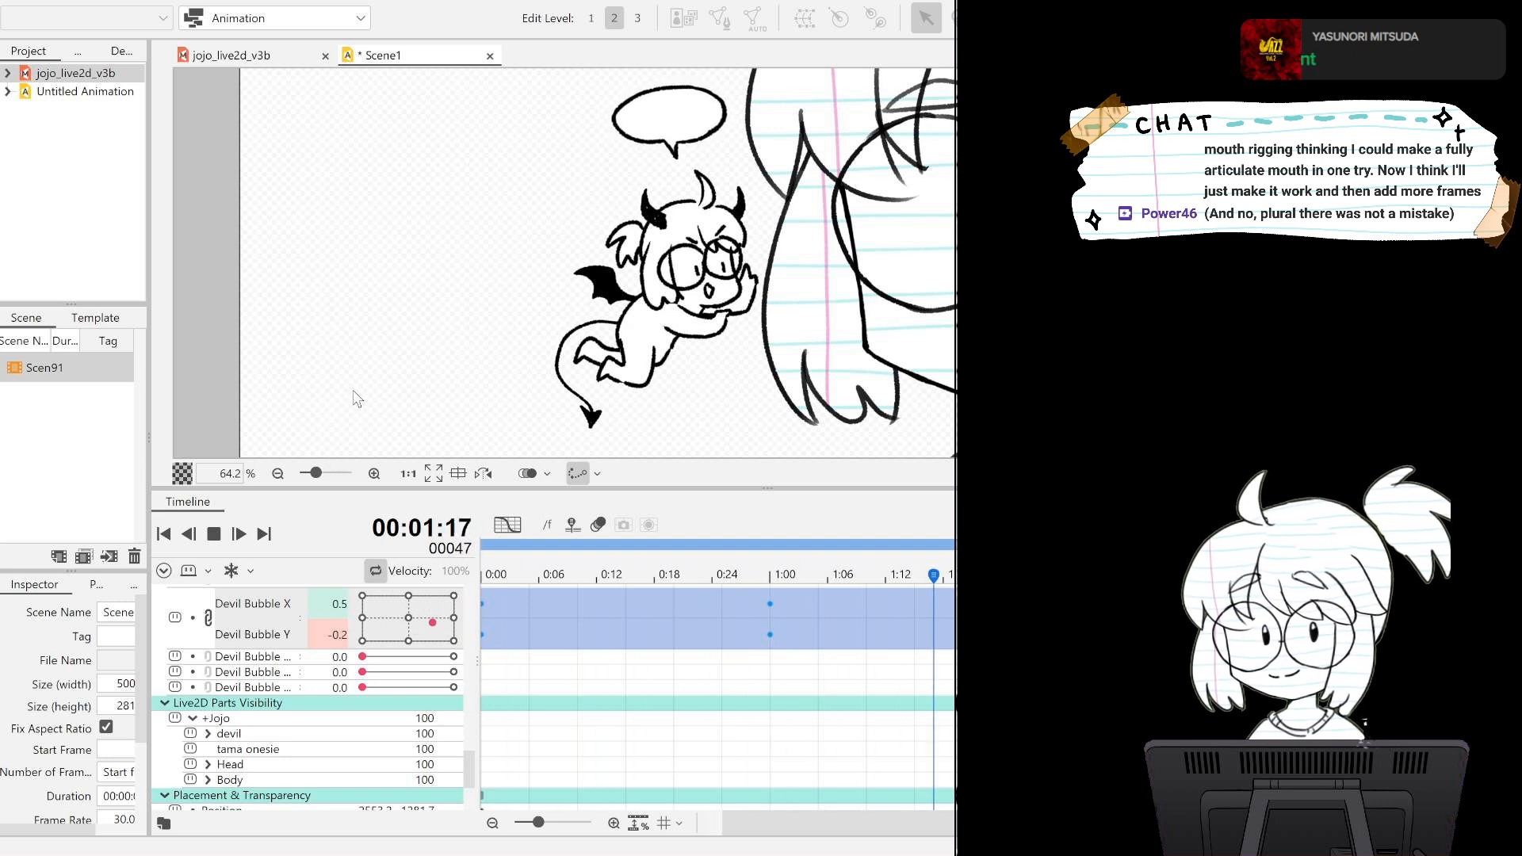
left_click(1050, 697)
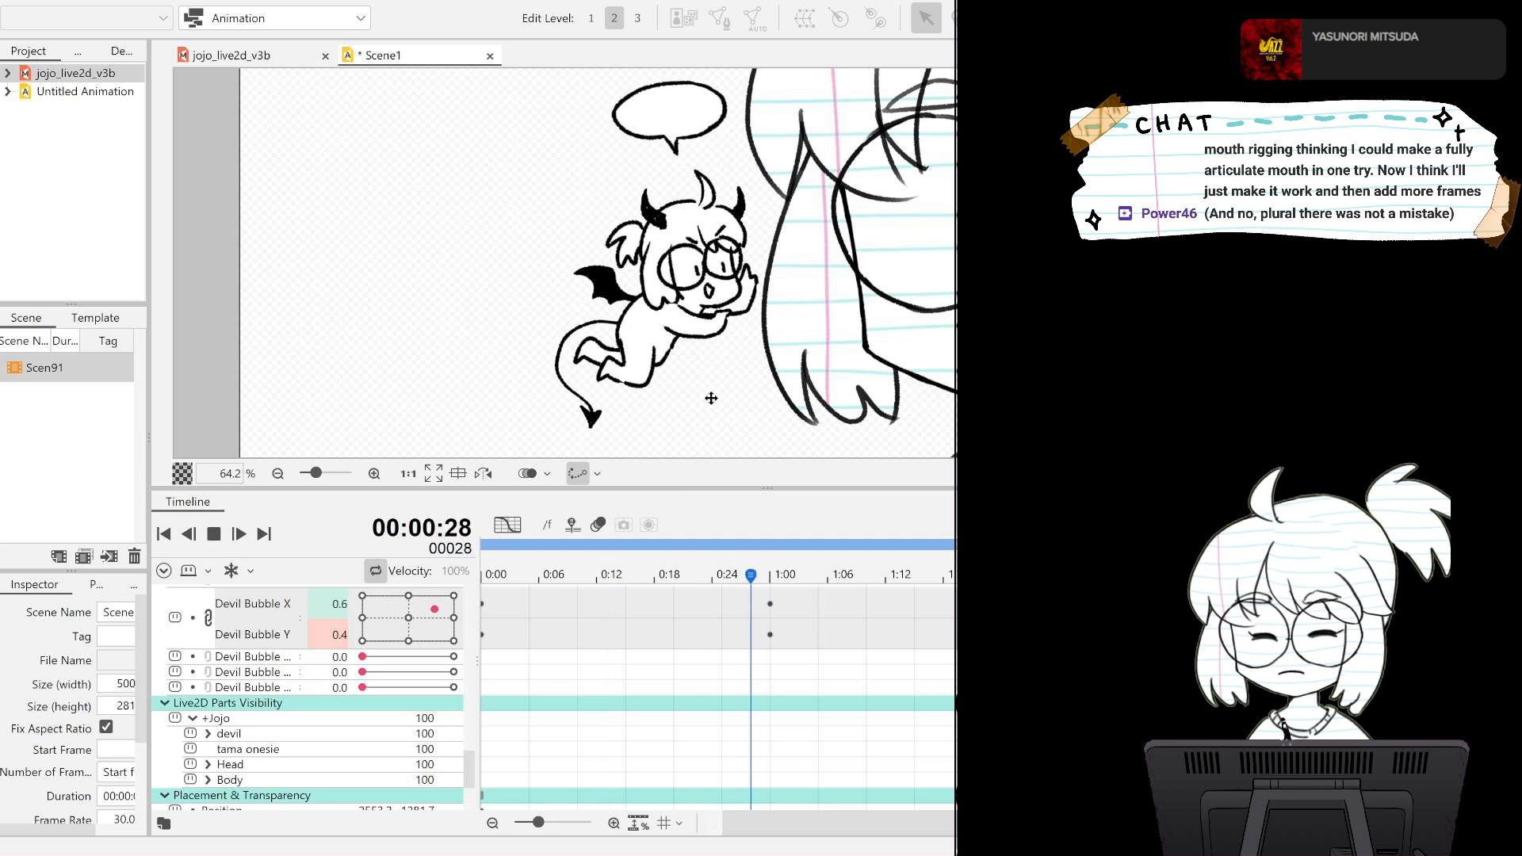
left_click(164, 535)
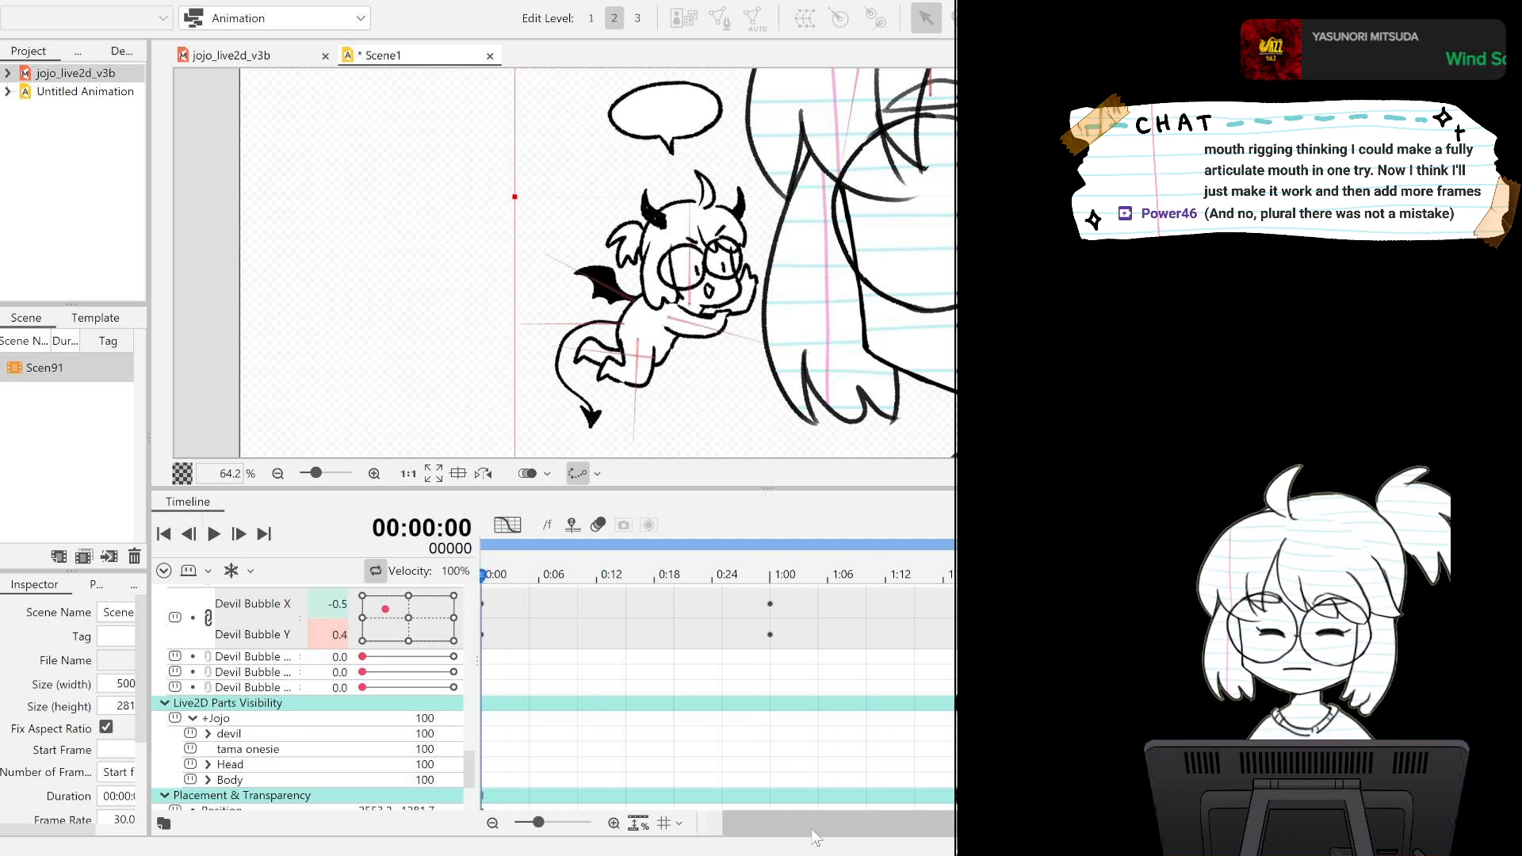
left_click_drag(815, 832, 635, 822)
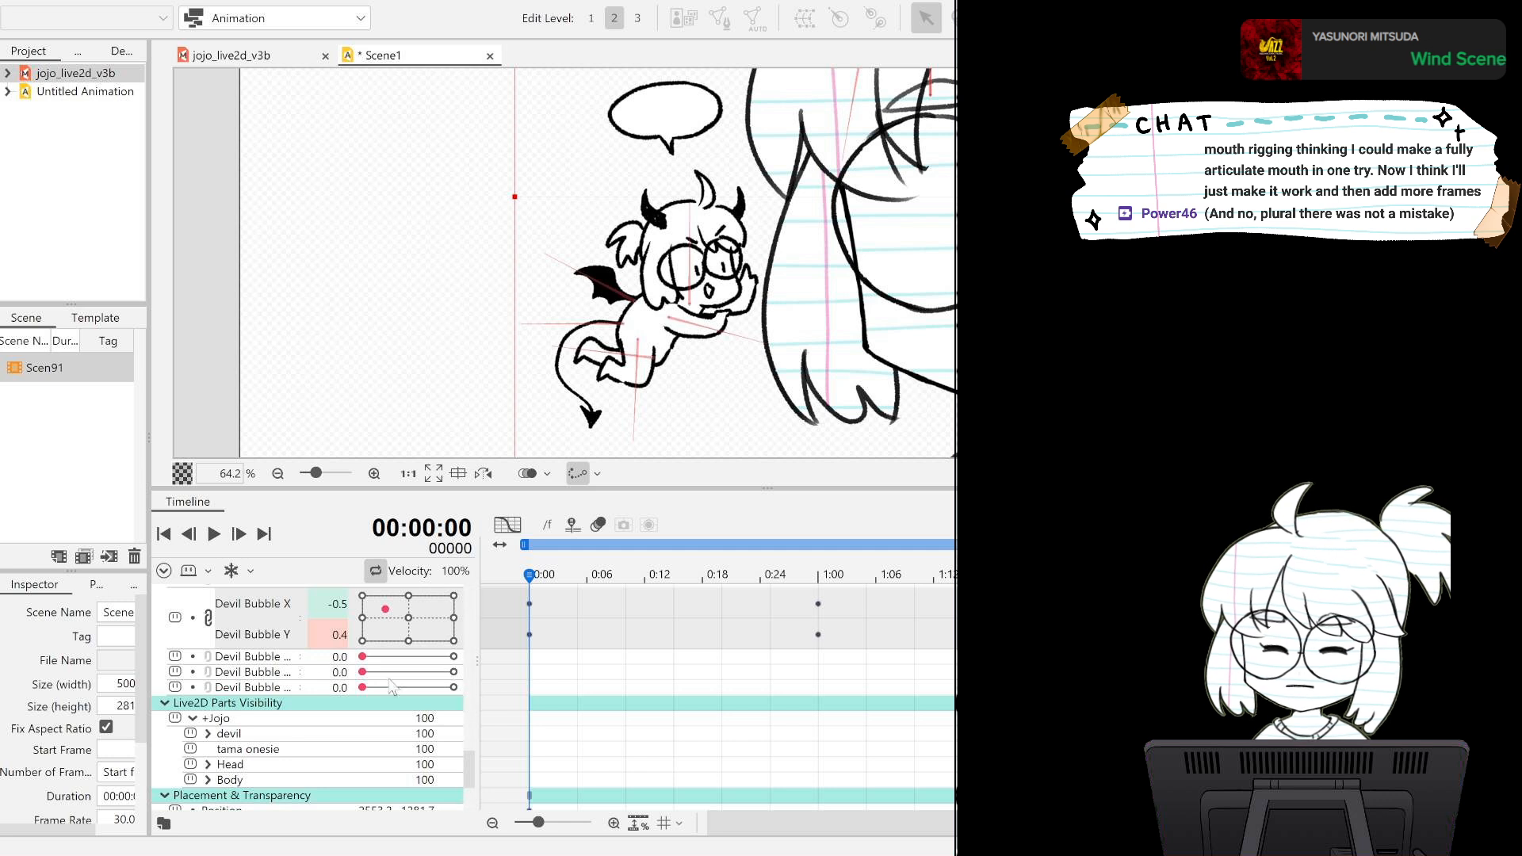
Key the speech bubble's first dot parameter at 1.0 on frame 30.
left_click(278, 660)
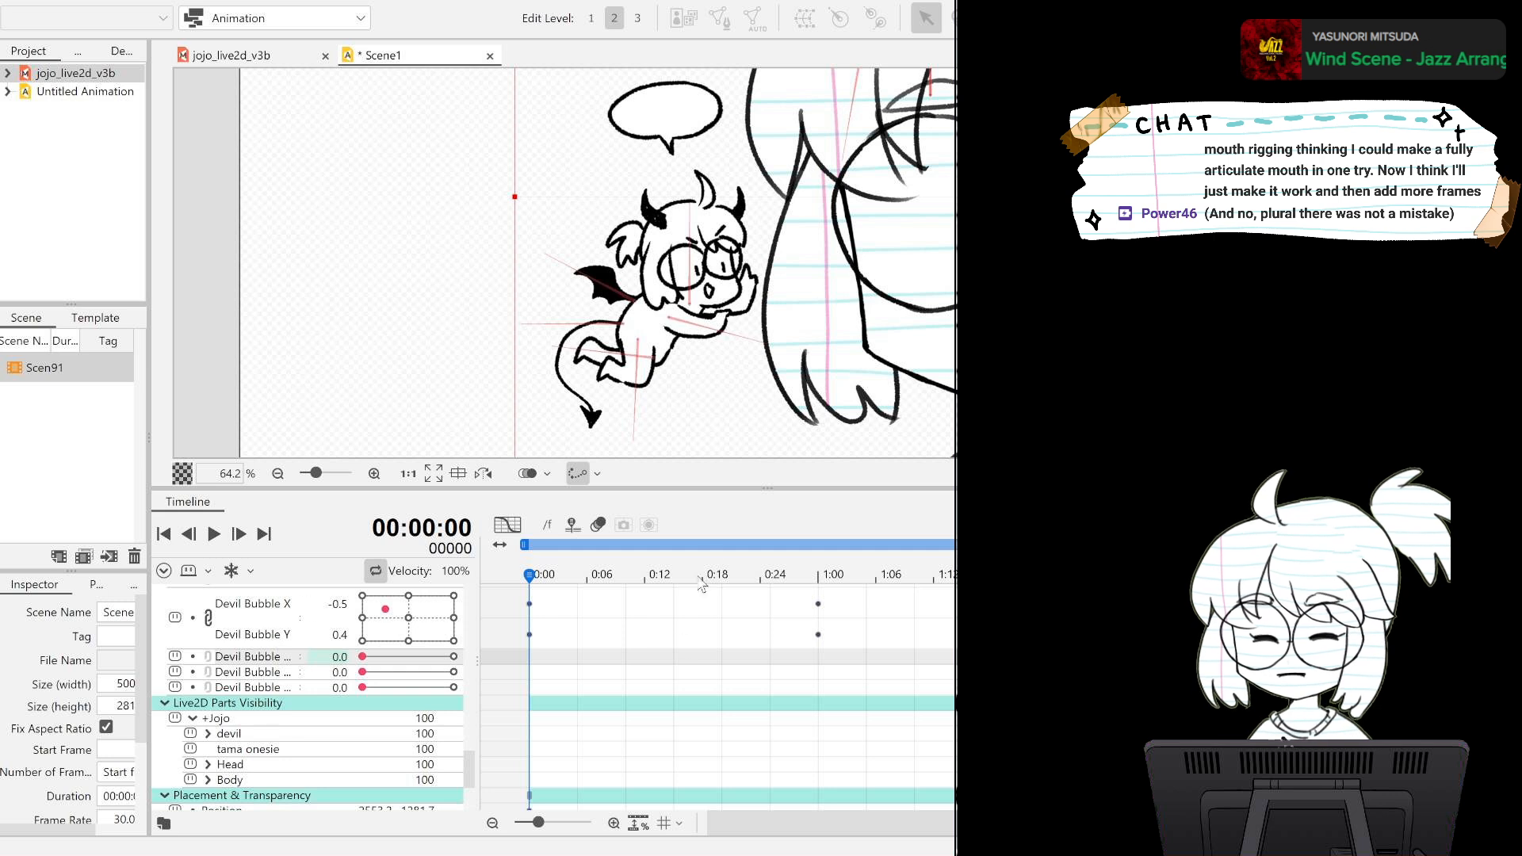
left_click_drag(653, 577, 676, 580)
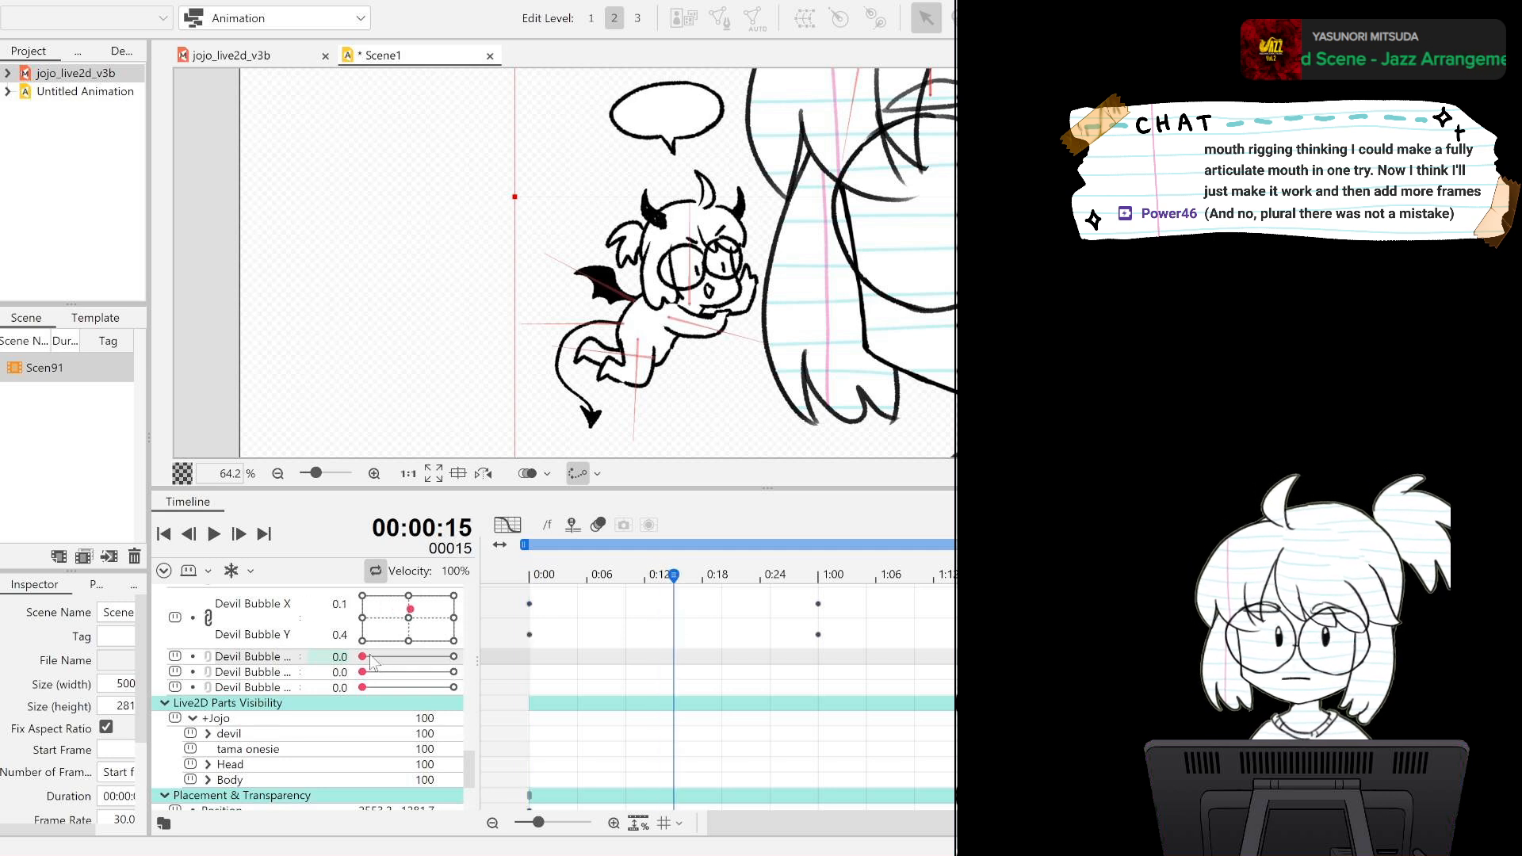
left_click_drag(363, 657, 592, 648)
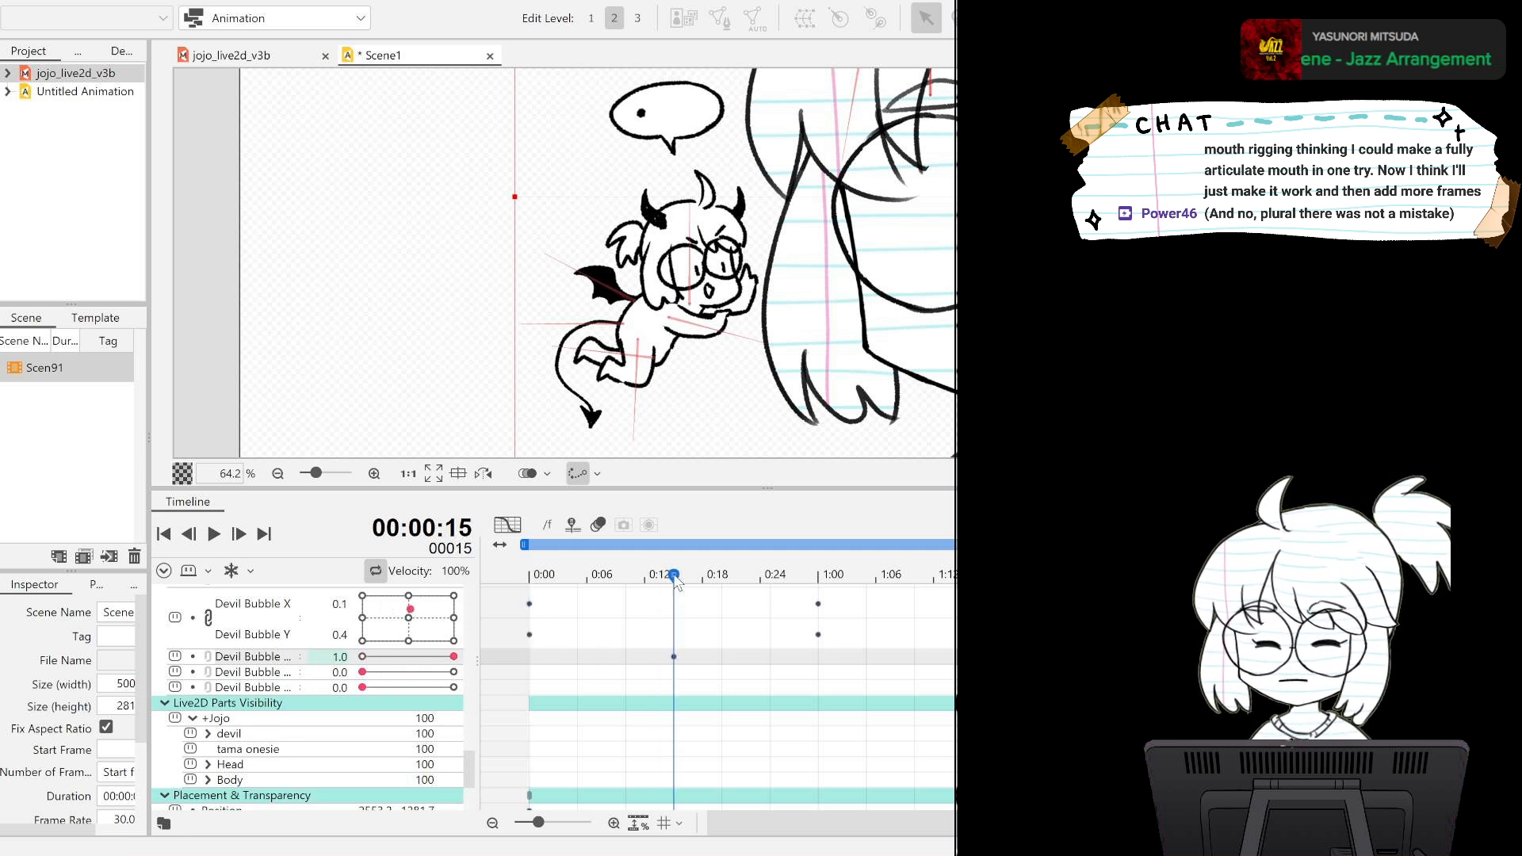
left_click(819, 576)
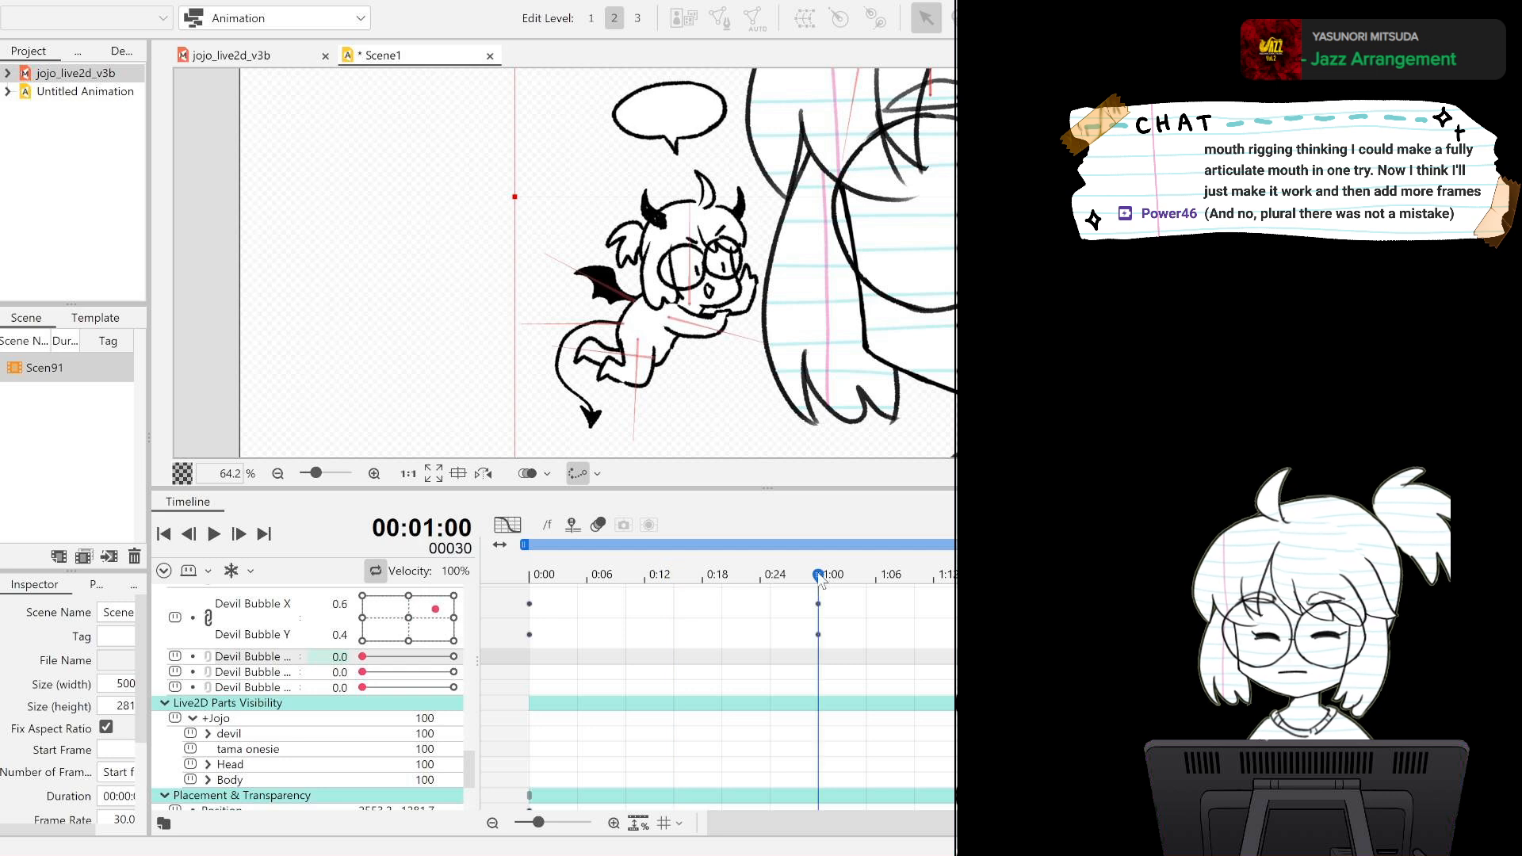
left_click_drag(366, 657, 654, 654)
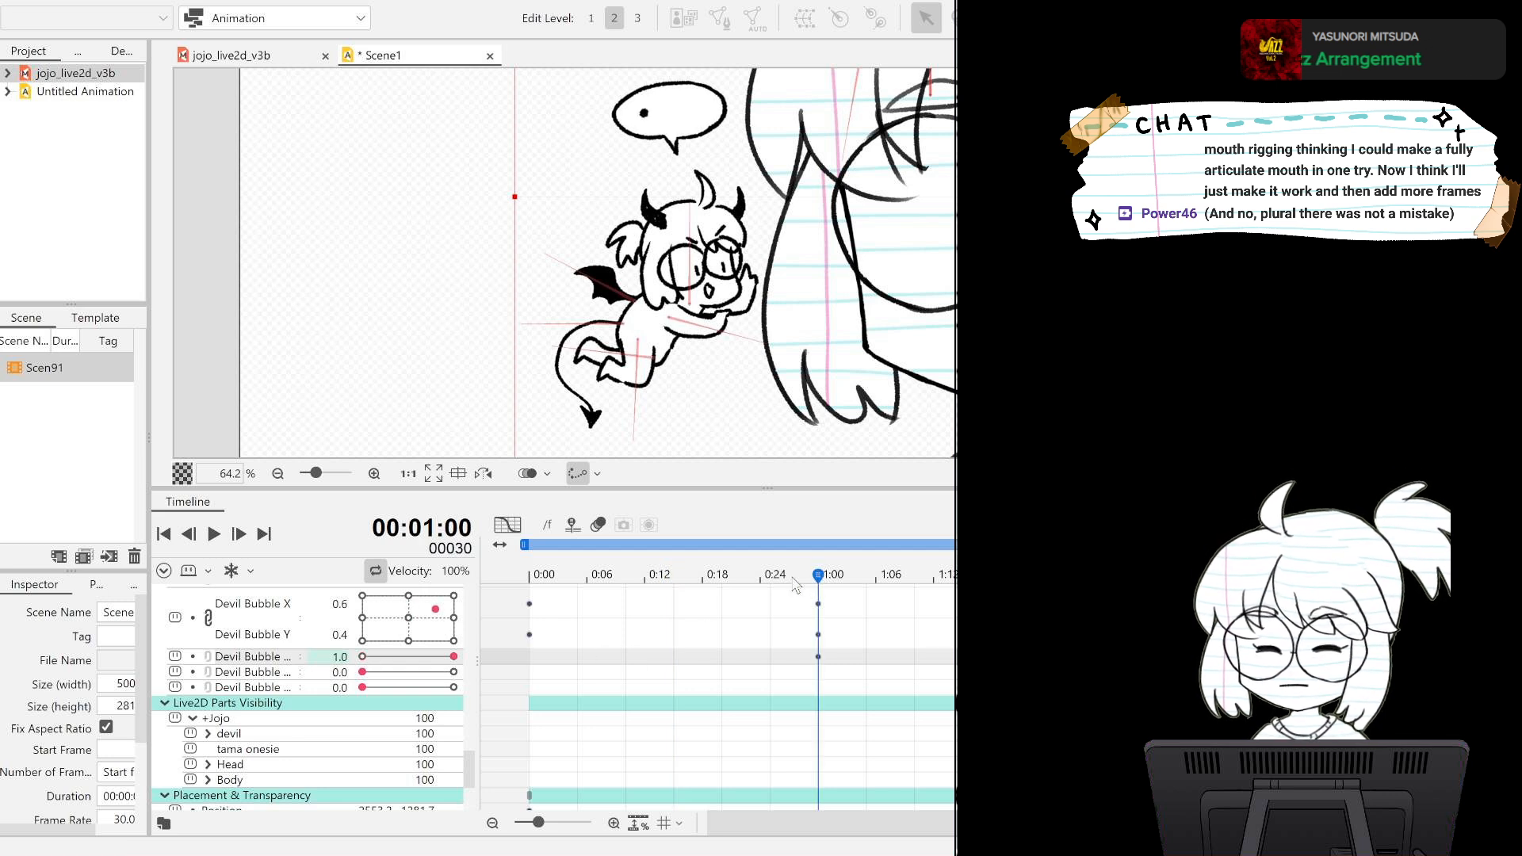
Key the bubble's second dot at 1.0 on frame 60 and its third dot at 1.0 on frame 90.
left_click(1107, 577)
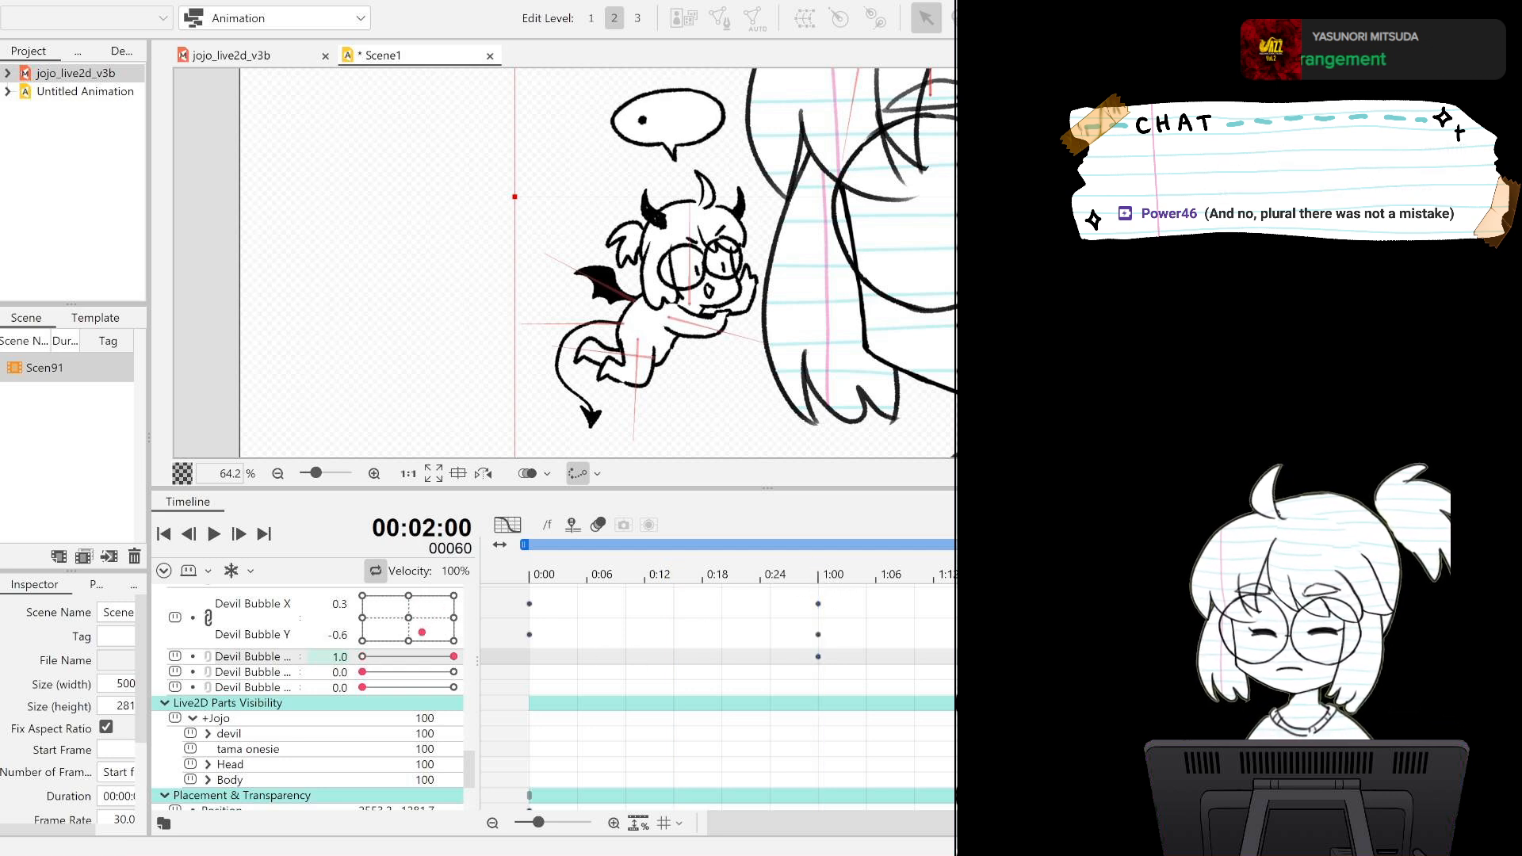
left_click_drag(366, 673, 454, 672)
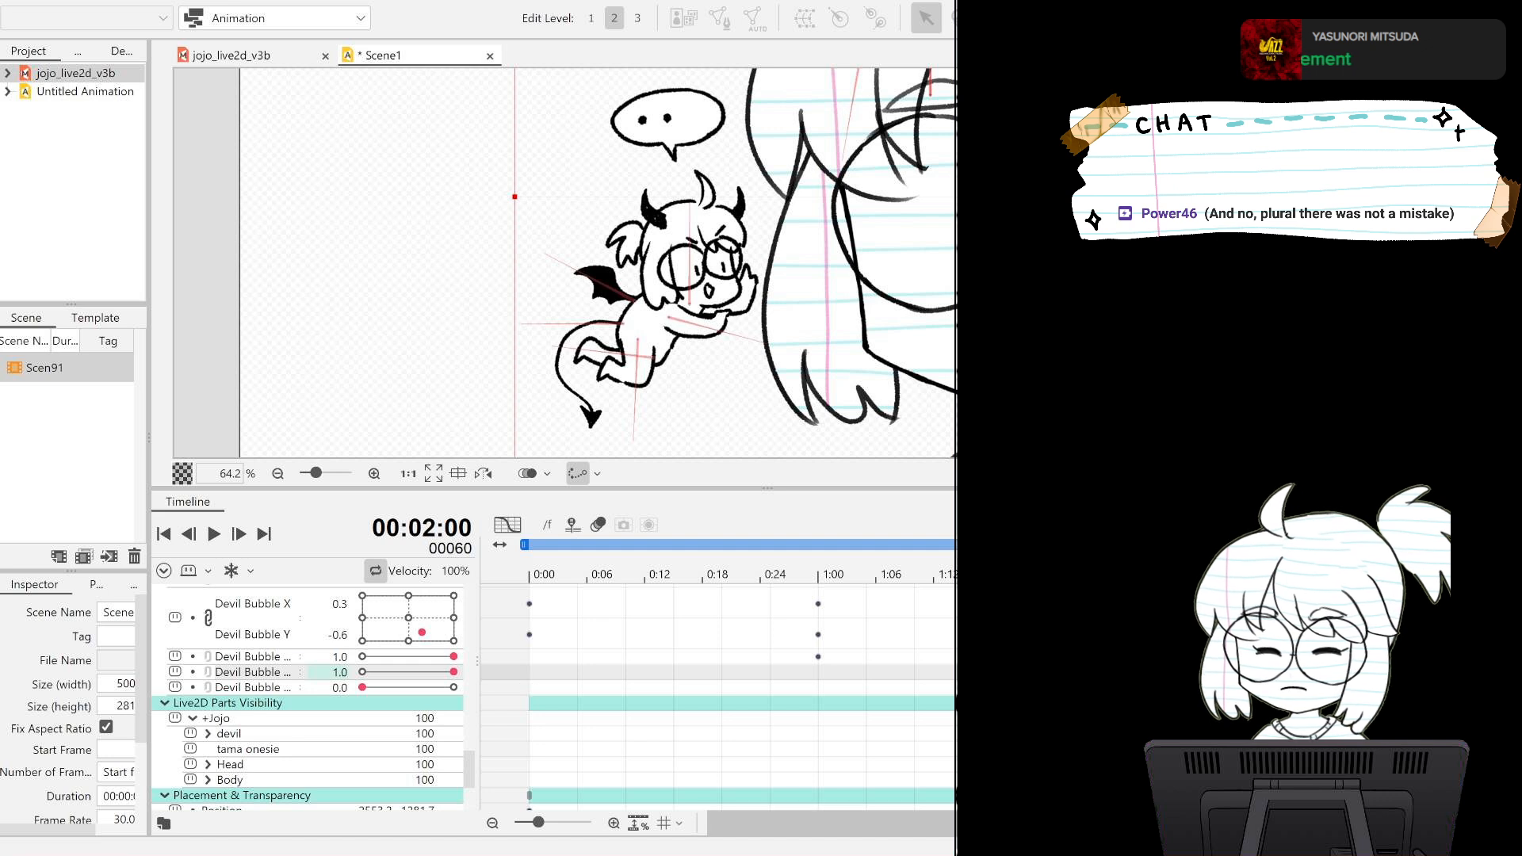
left_click(1040, 576)
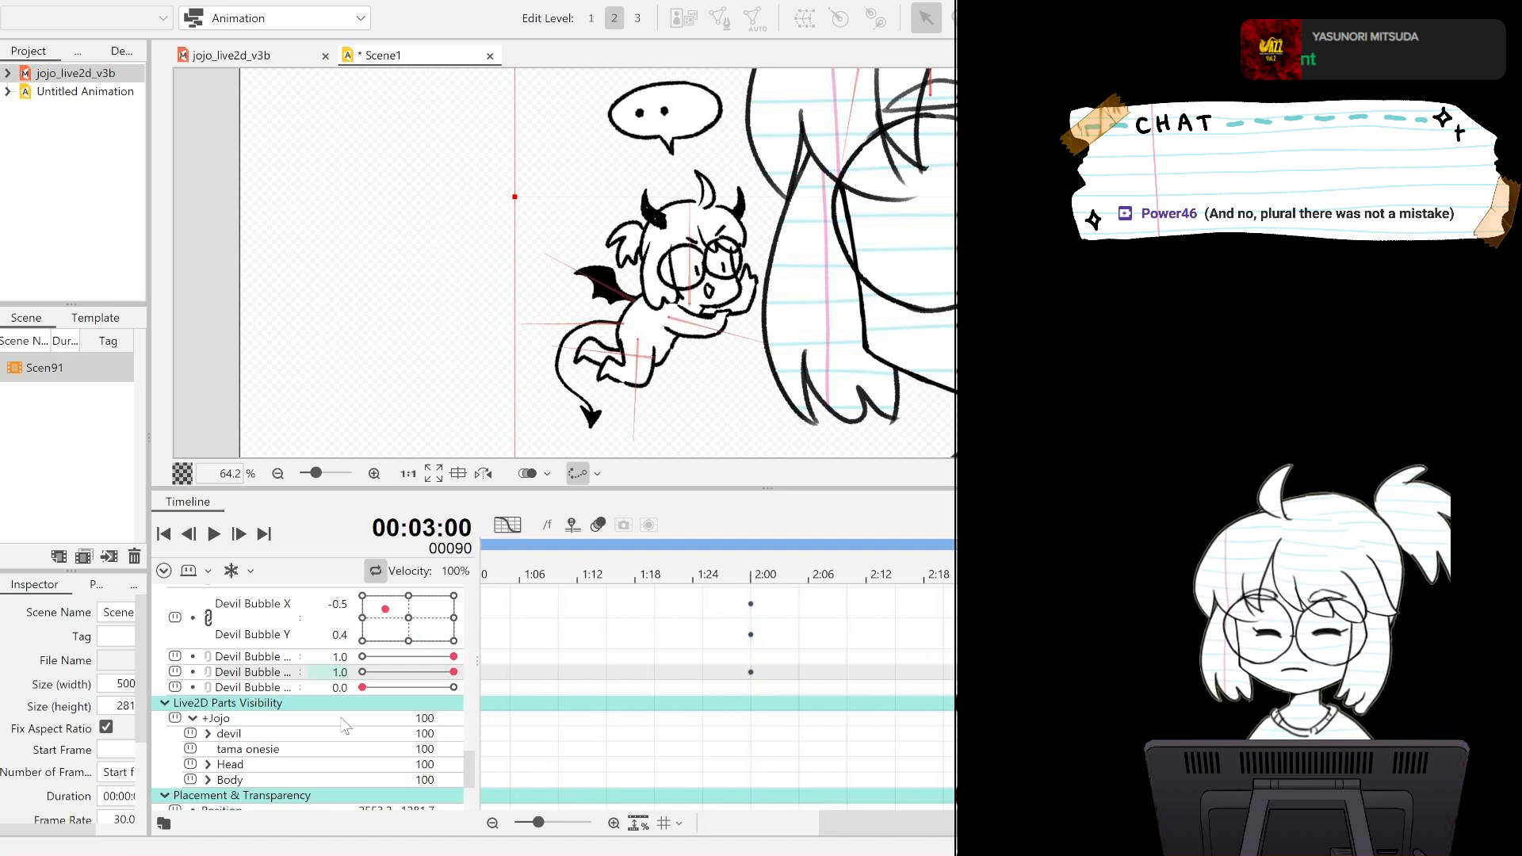
left_click_drag(362, 687, 454, 687)
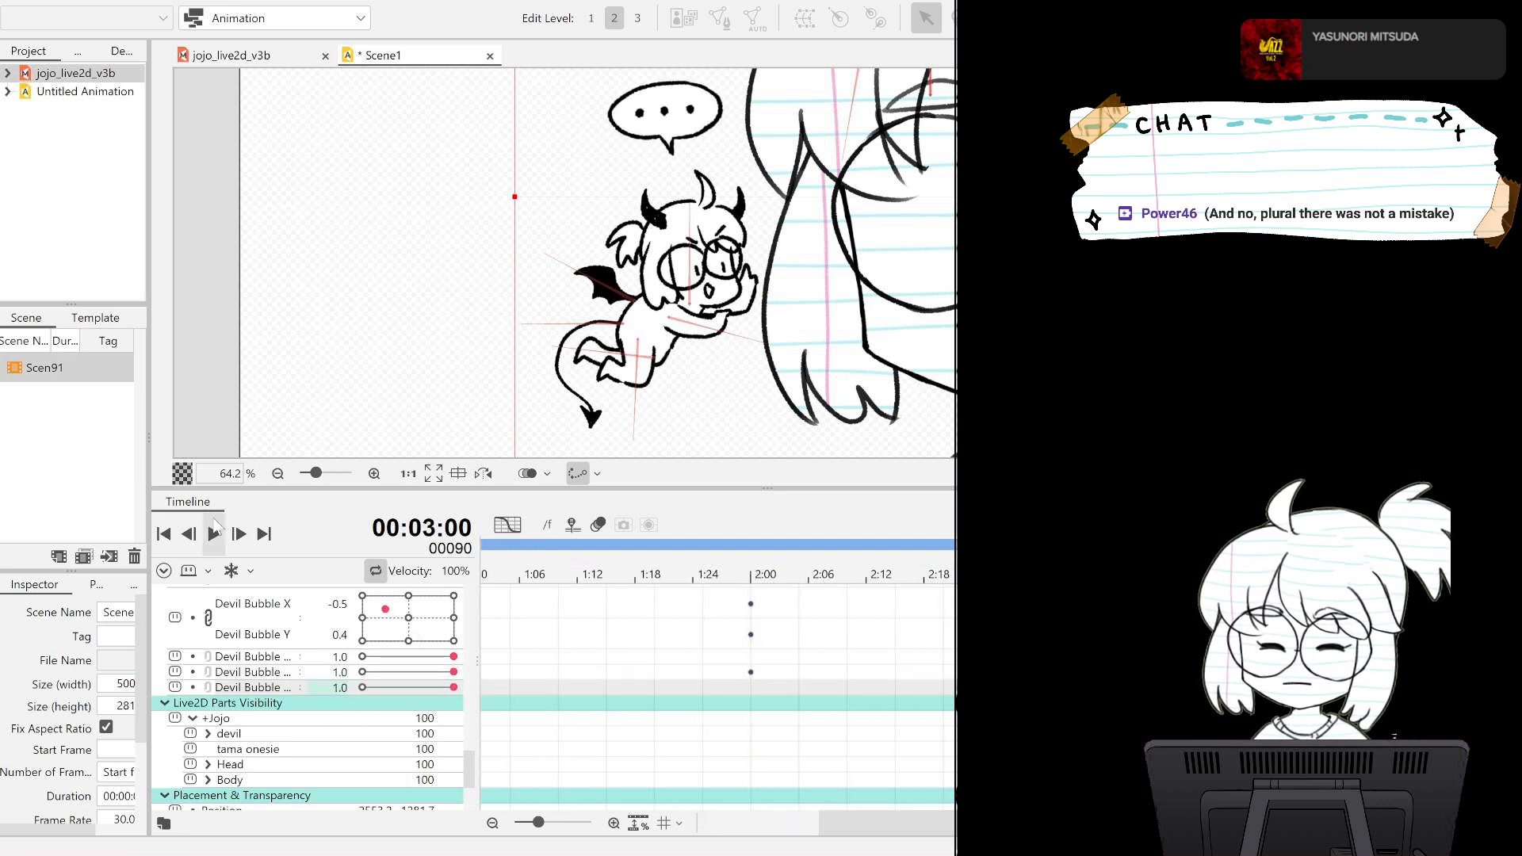
Play back the dot animation and key all three bubble dots at 0.0 on frame 0.
left_click(214, 533)
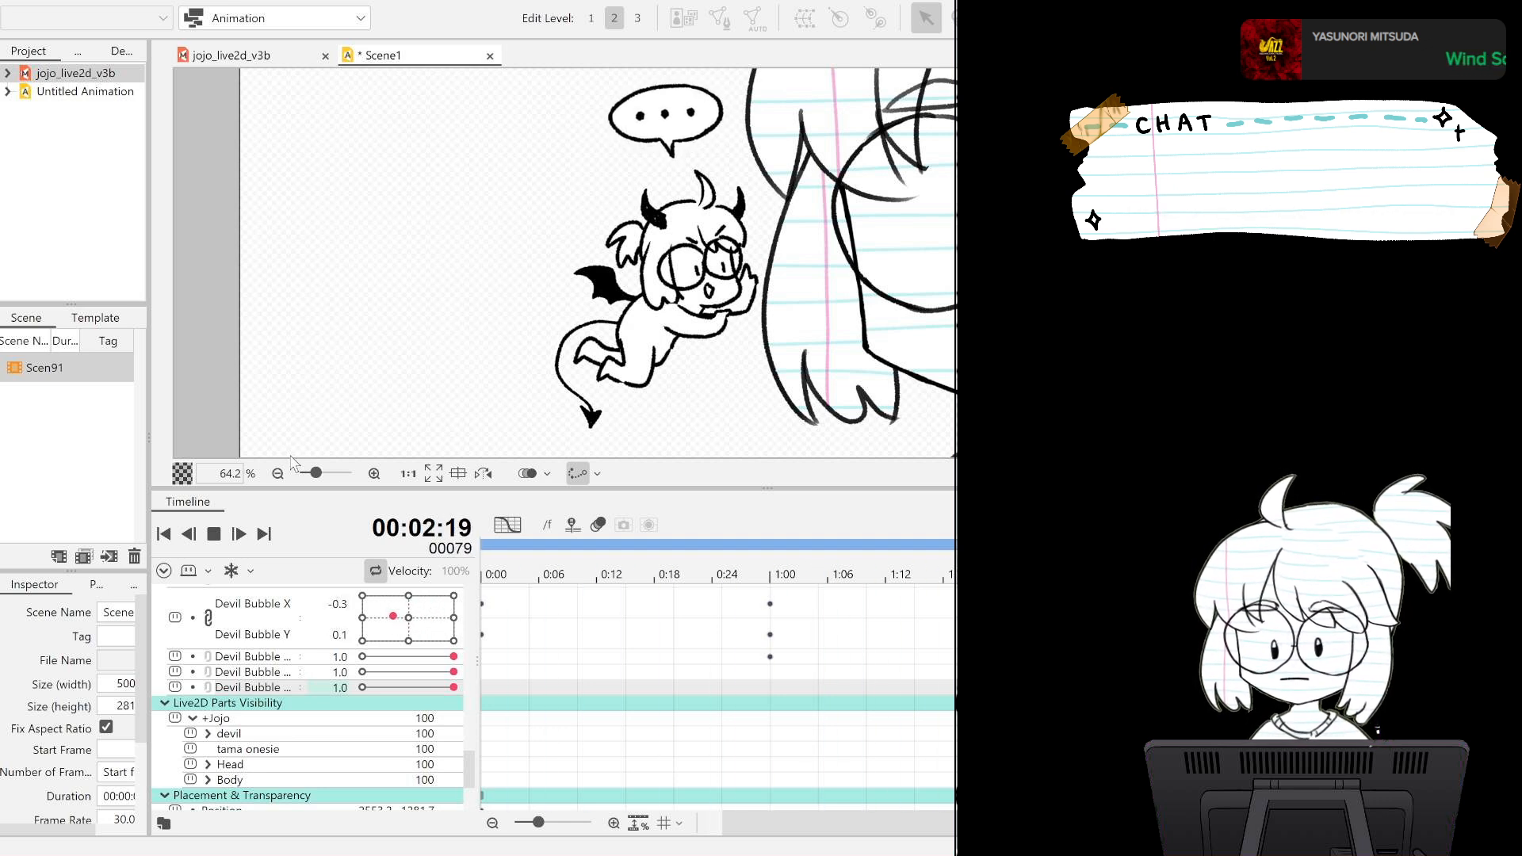
left_click(237, 543)
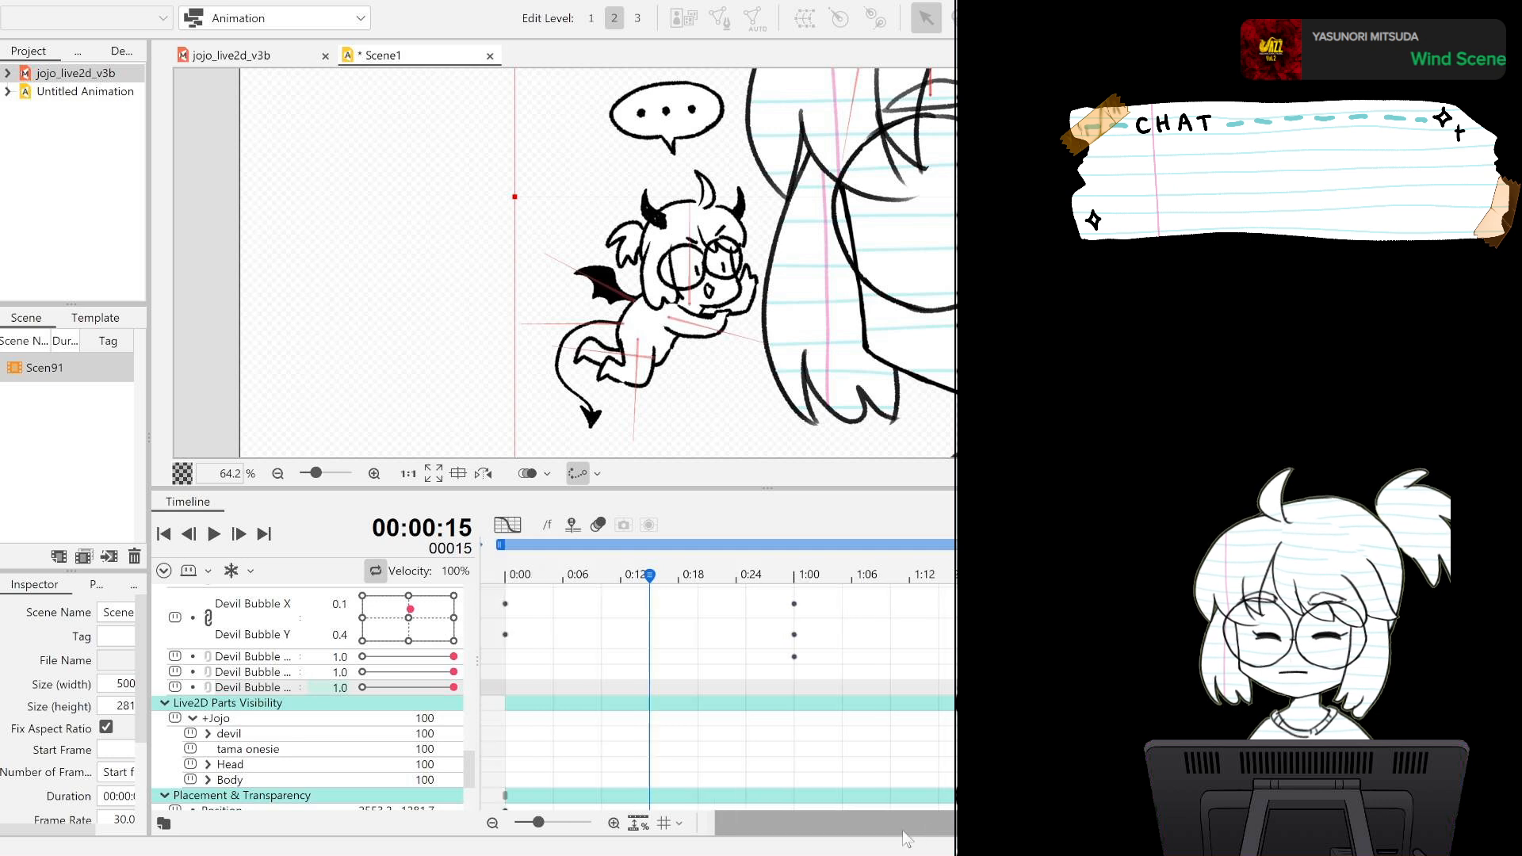
left_click_drag(559, 573, 481, 575)
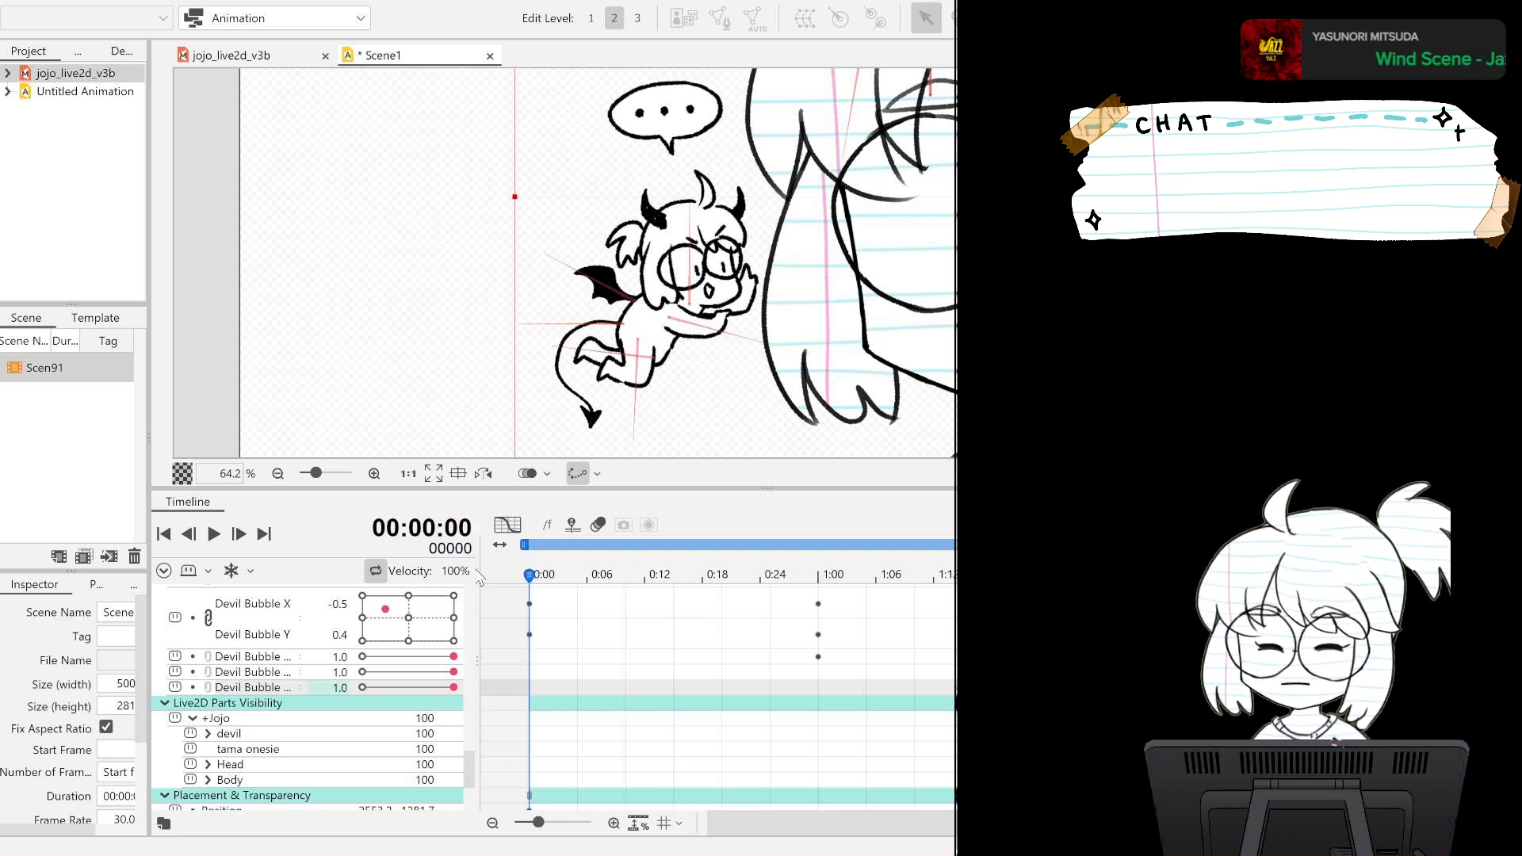
left_click_drag(452, 656, 363, 656)
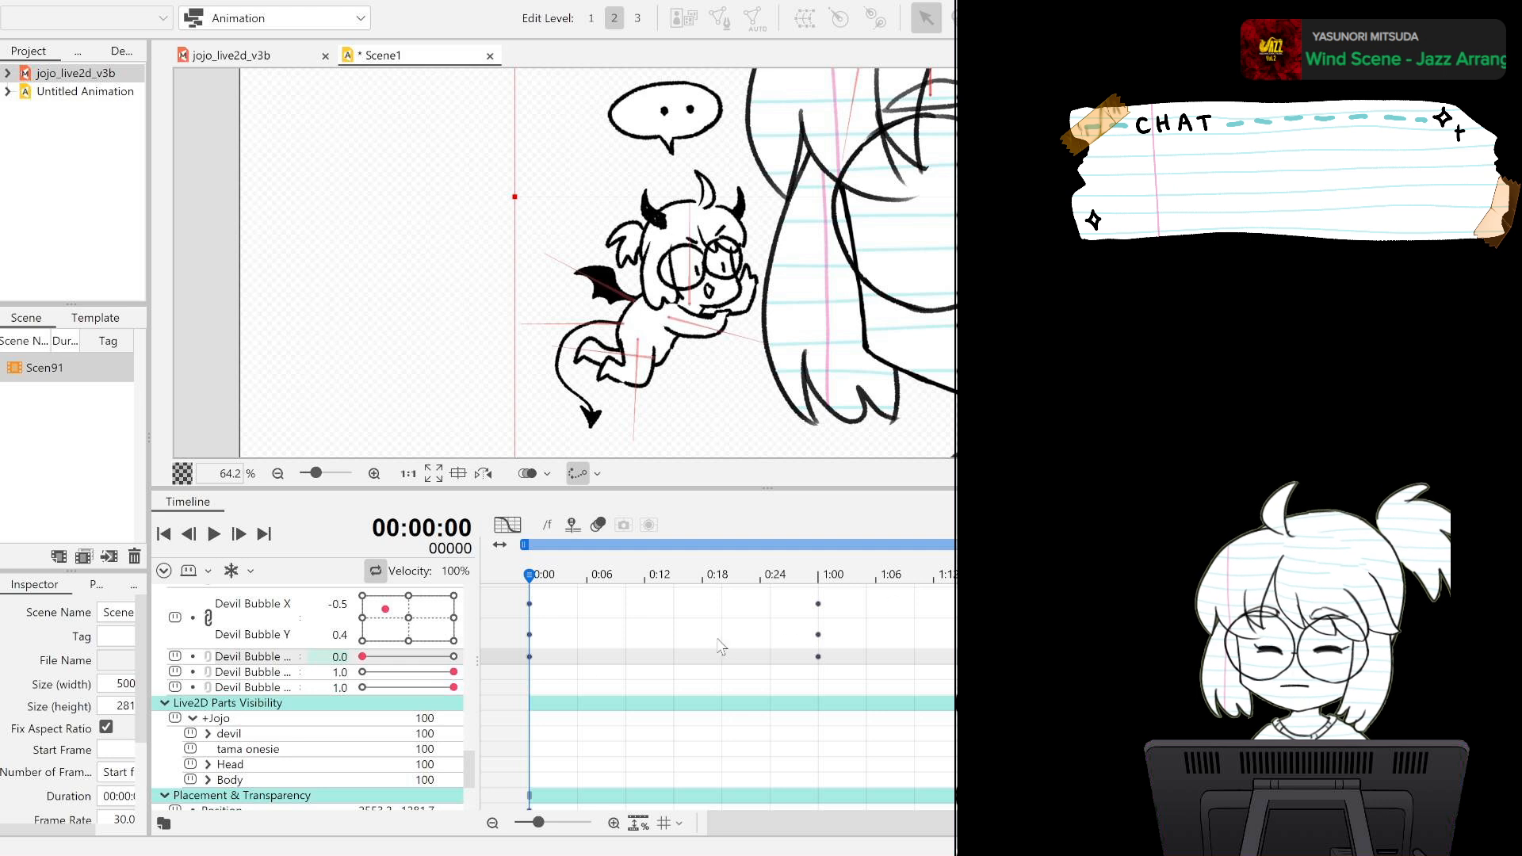
left_click_drag(454, 672, 363, 672)
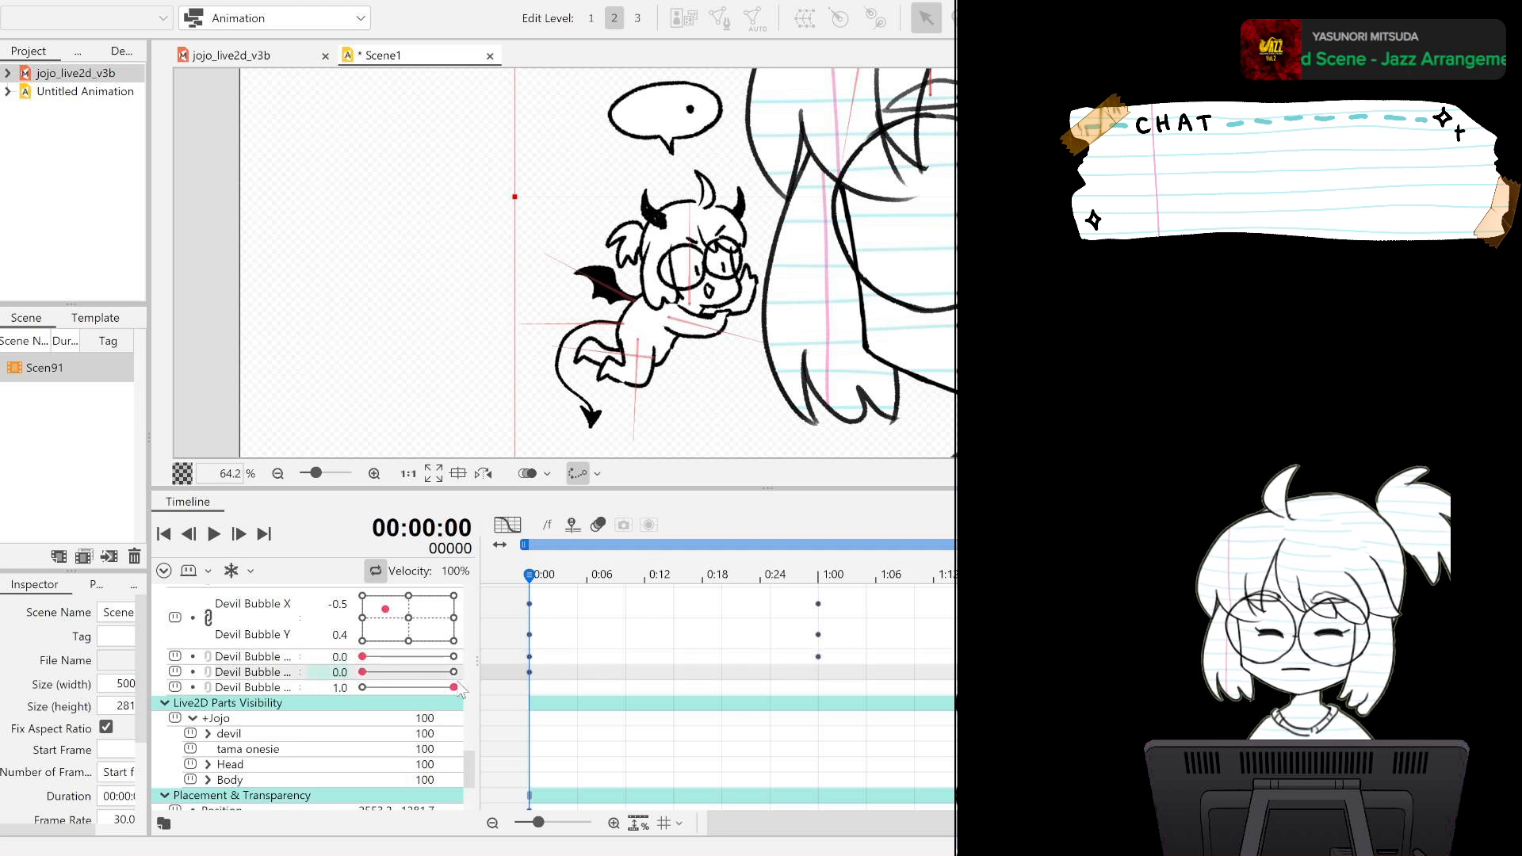
left_click_drag(453, 687, 362, 687)
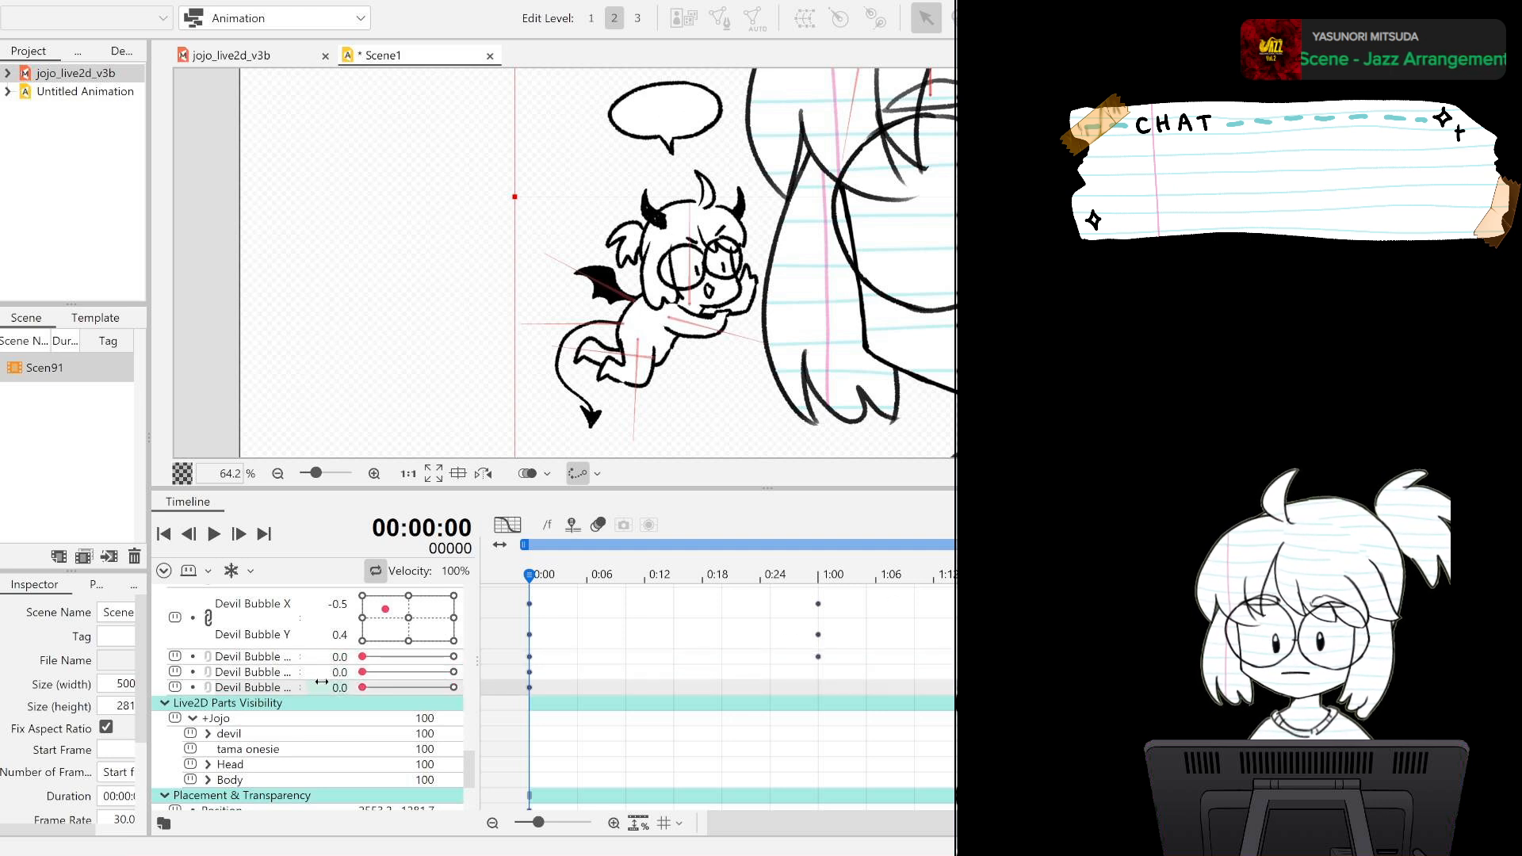
Play back the dot animation and key the speech bubble's first dot at 0.0 on frame 25.
left_click(213, 534)
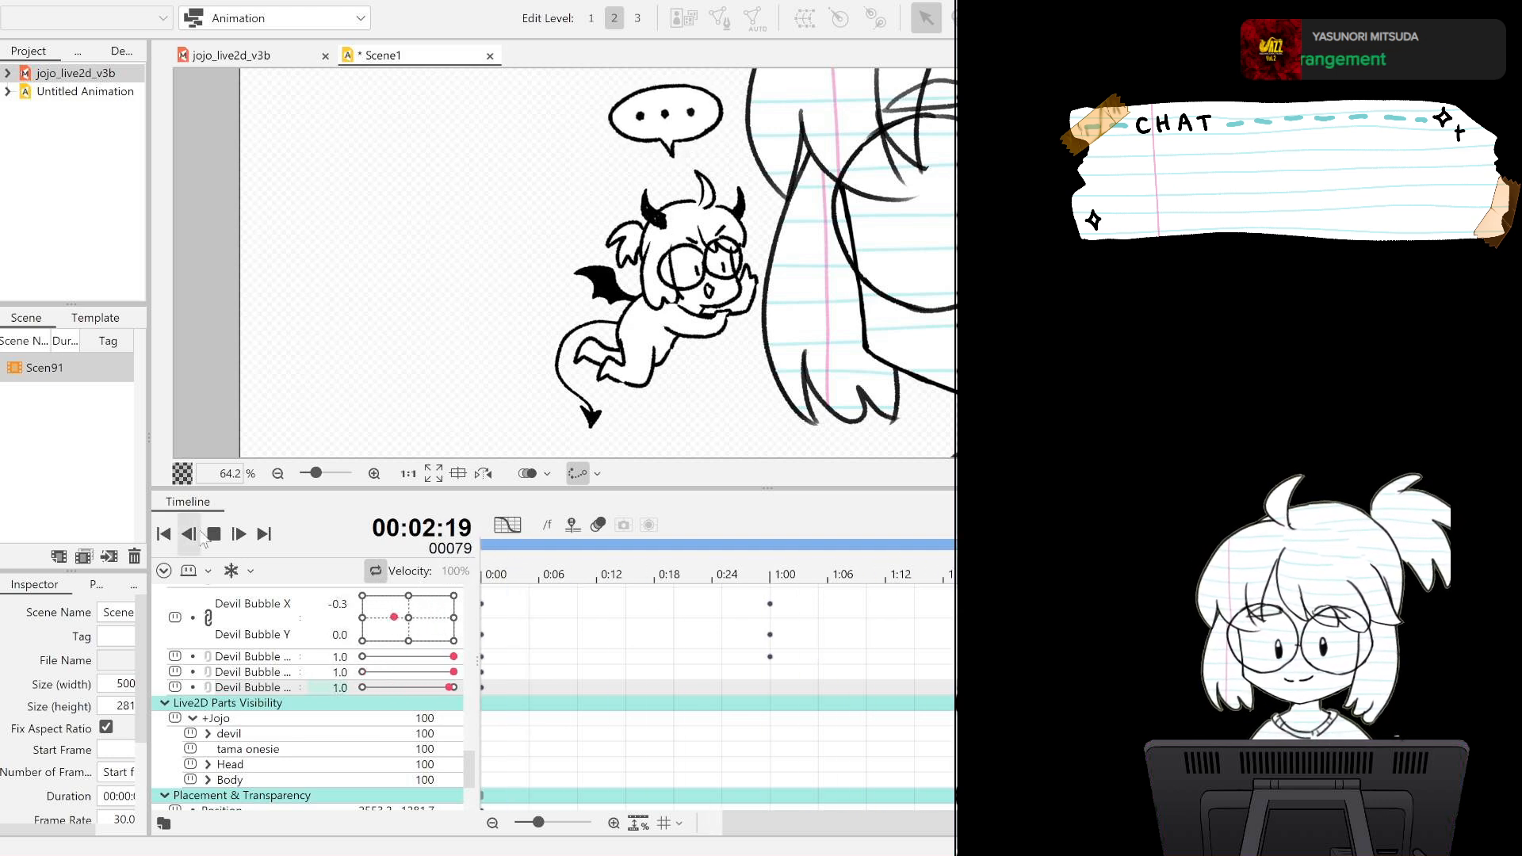
left_click_drag(773, 818, 450, 807)
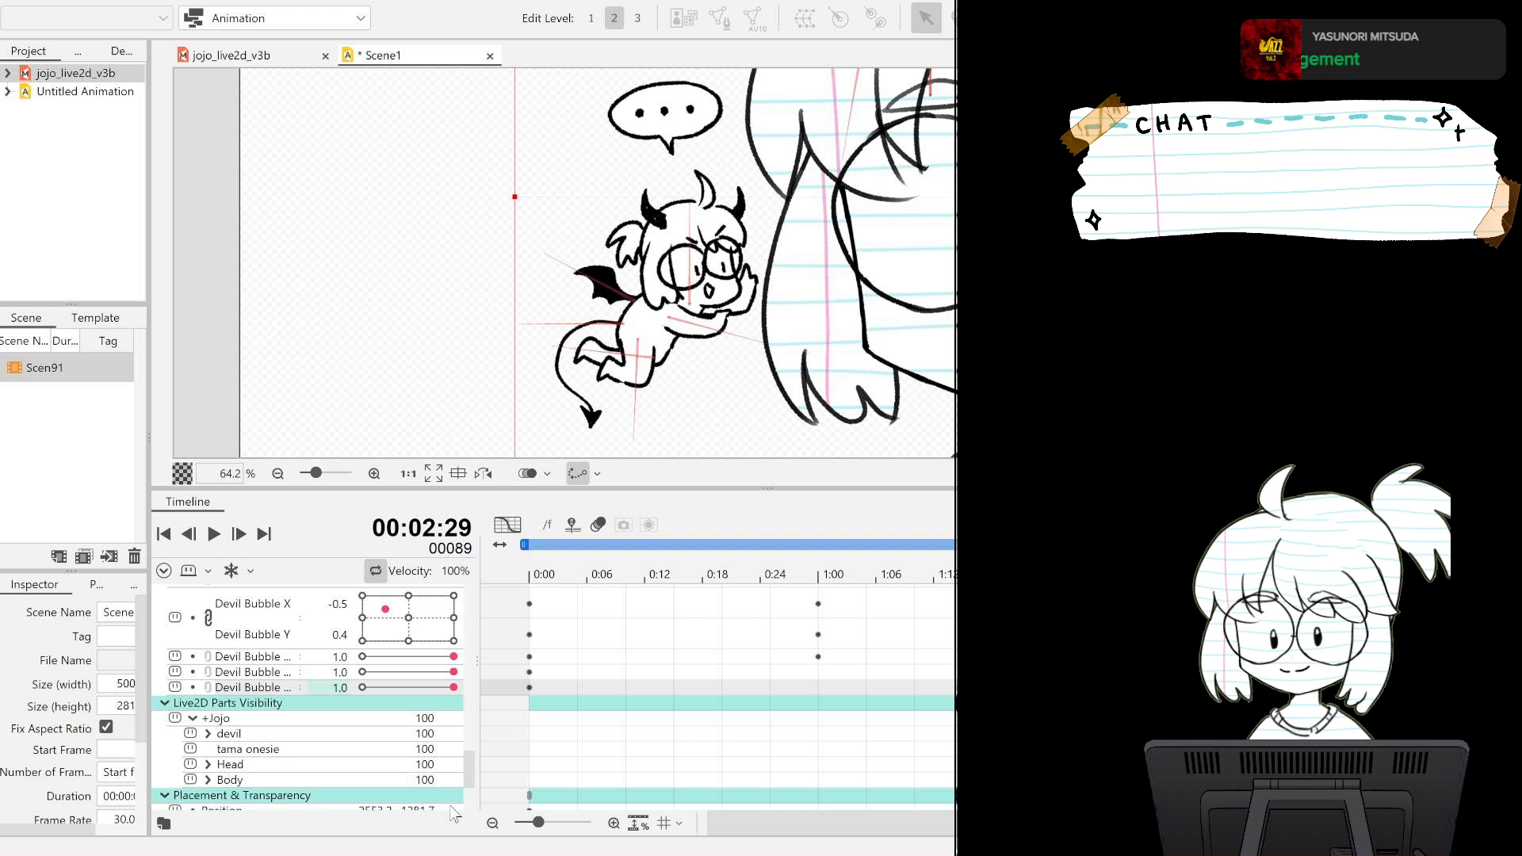
left_click(771, 569)
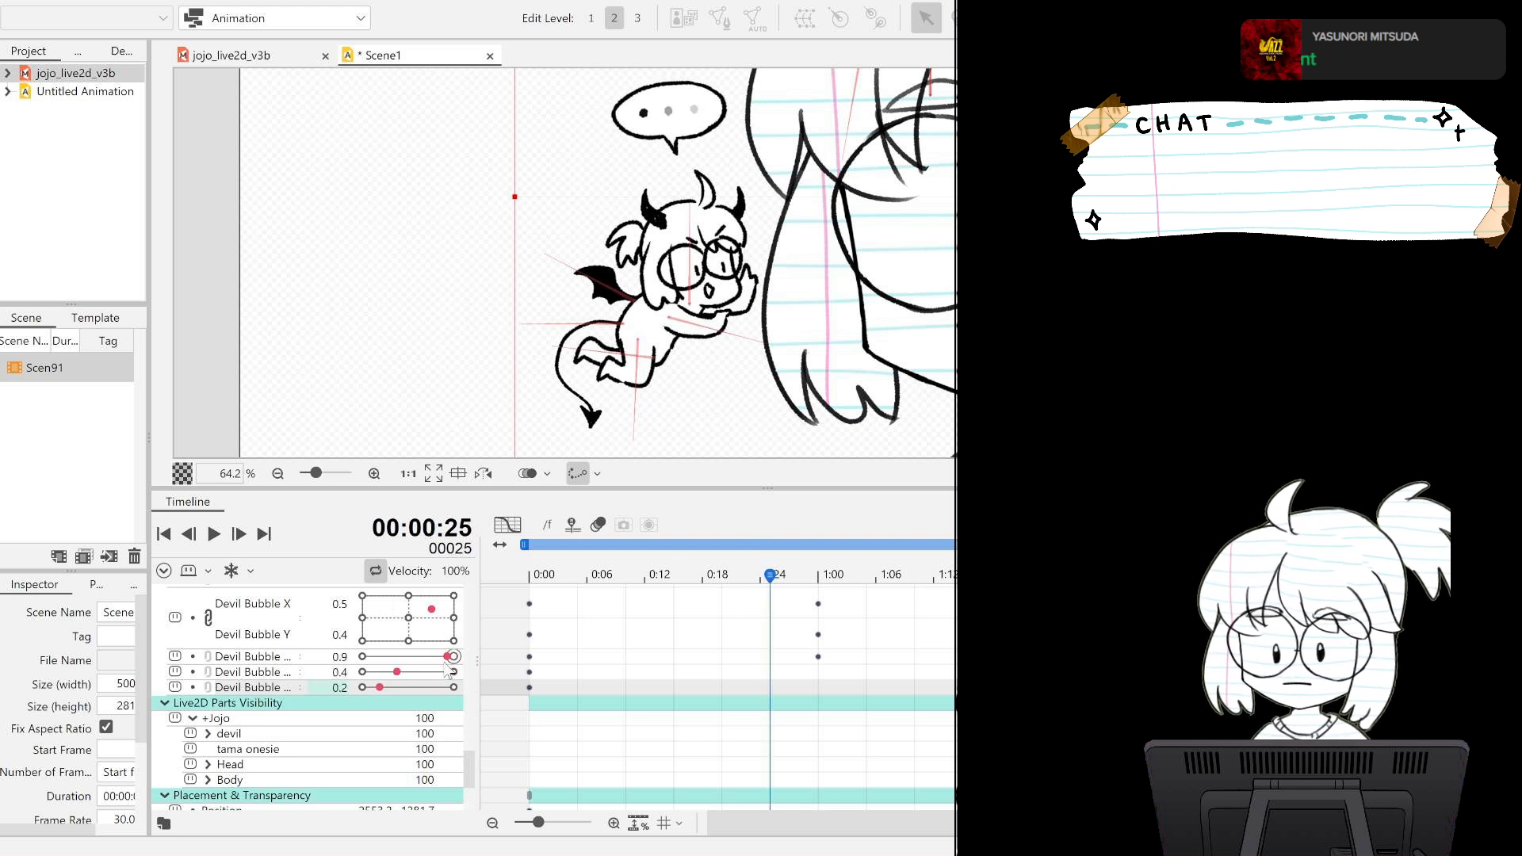
left_click_drag(454, 657, 435, 661)
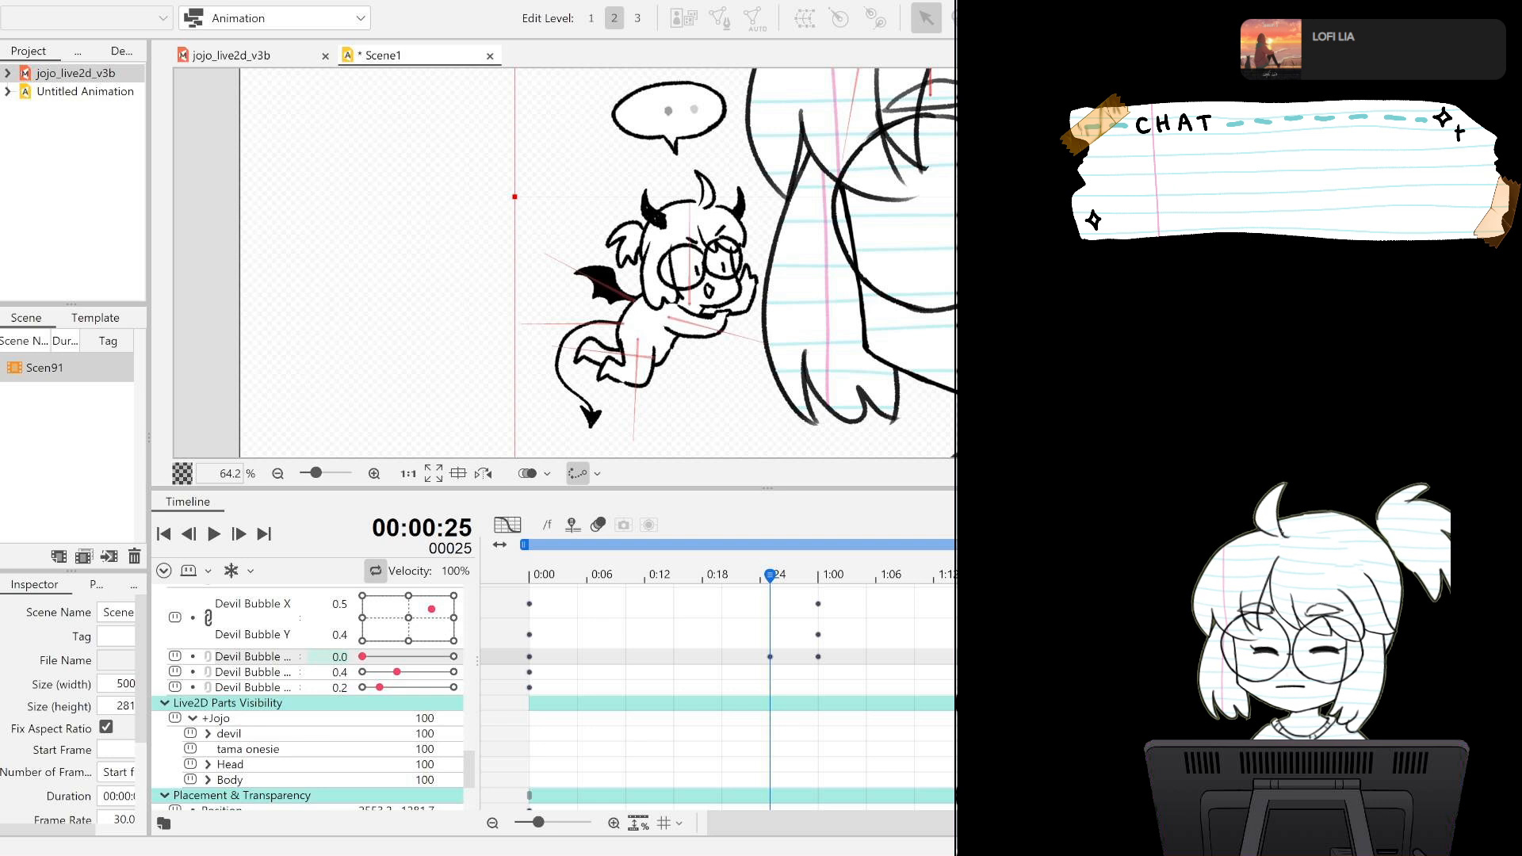
Key the bubble's second dot at 0.0 on frame 55 and its third dot at 0.0 on frame 85, and play the result.
left_click(1059, 575)
left_click_drag(452, 672, 362, 672)
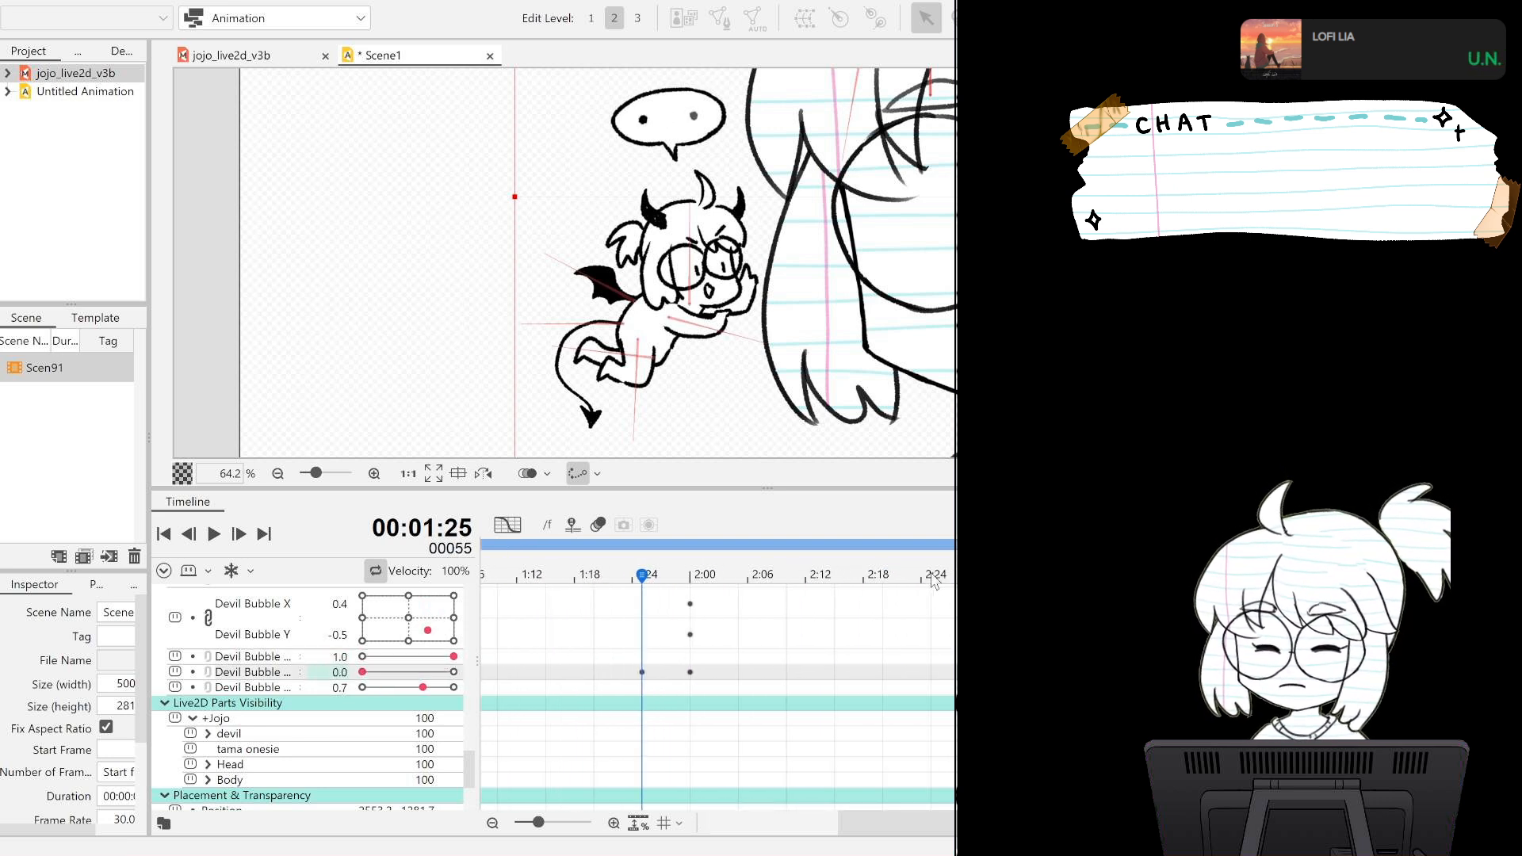
left_click(933, 577)
left_click_drag(439, 687, 421, 687)
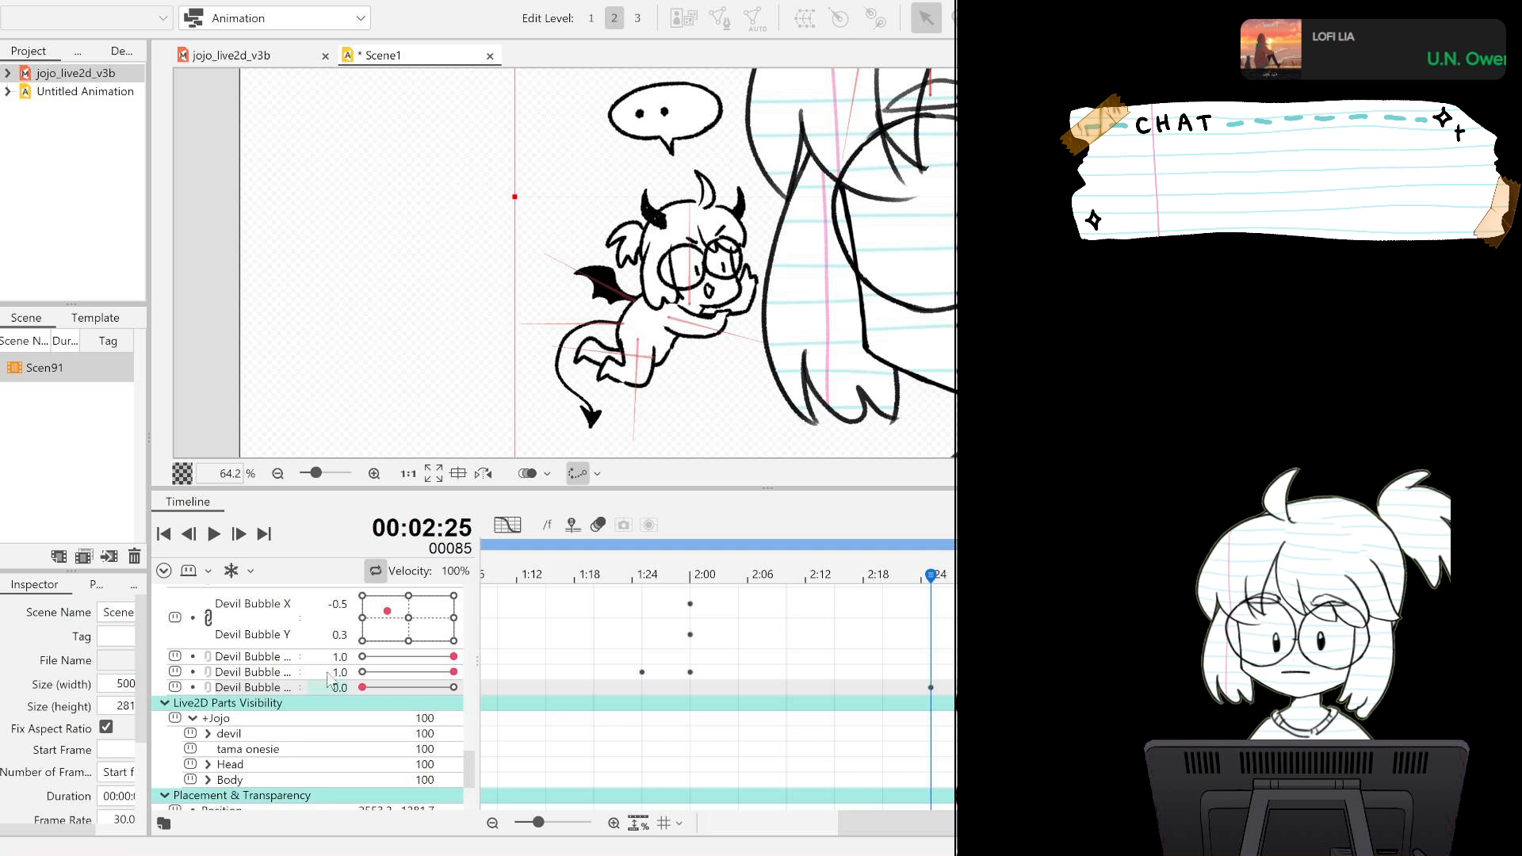
left_click(213, 535)
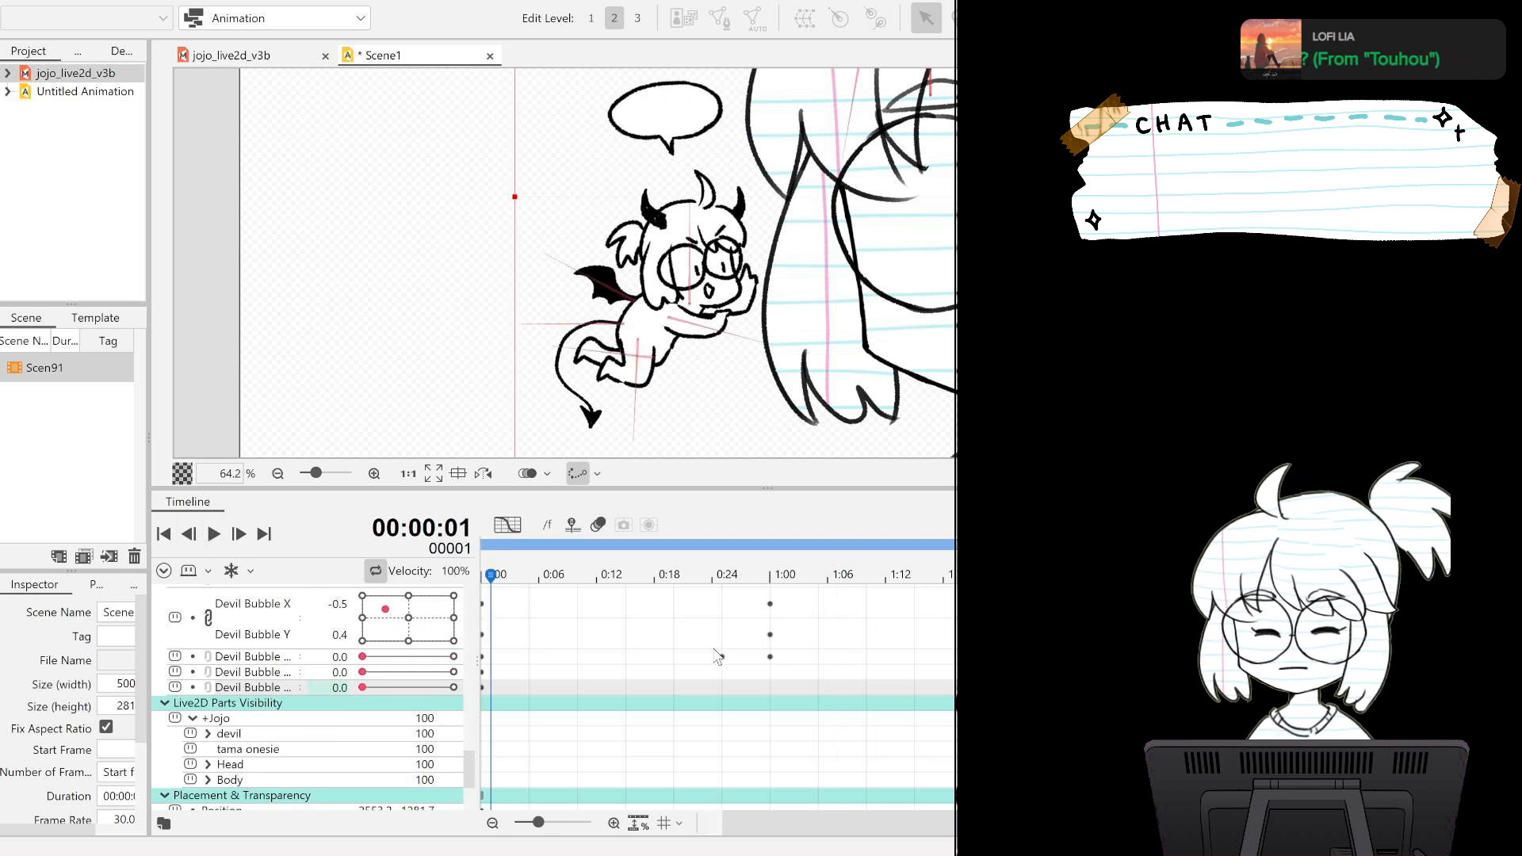
Shift all three dots' keyframes after frame 0 ten frames earlier, so the first dot's sit on frames 15 and 20, and play back the timing.
left_click_drag(698, 618, 828, 677)
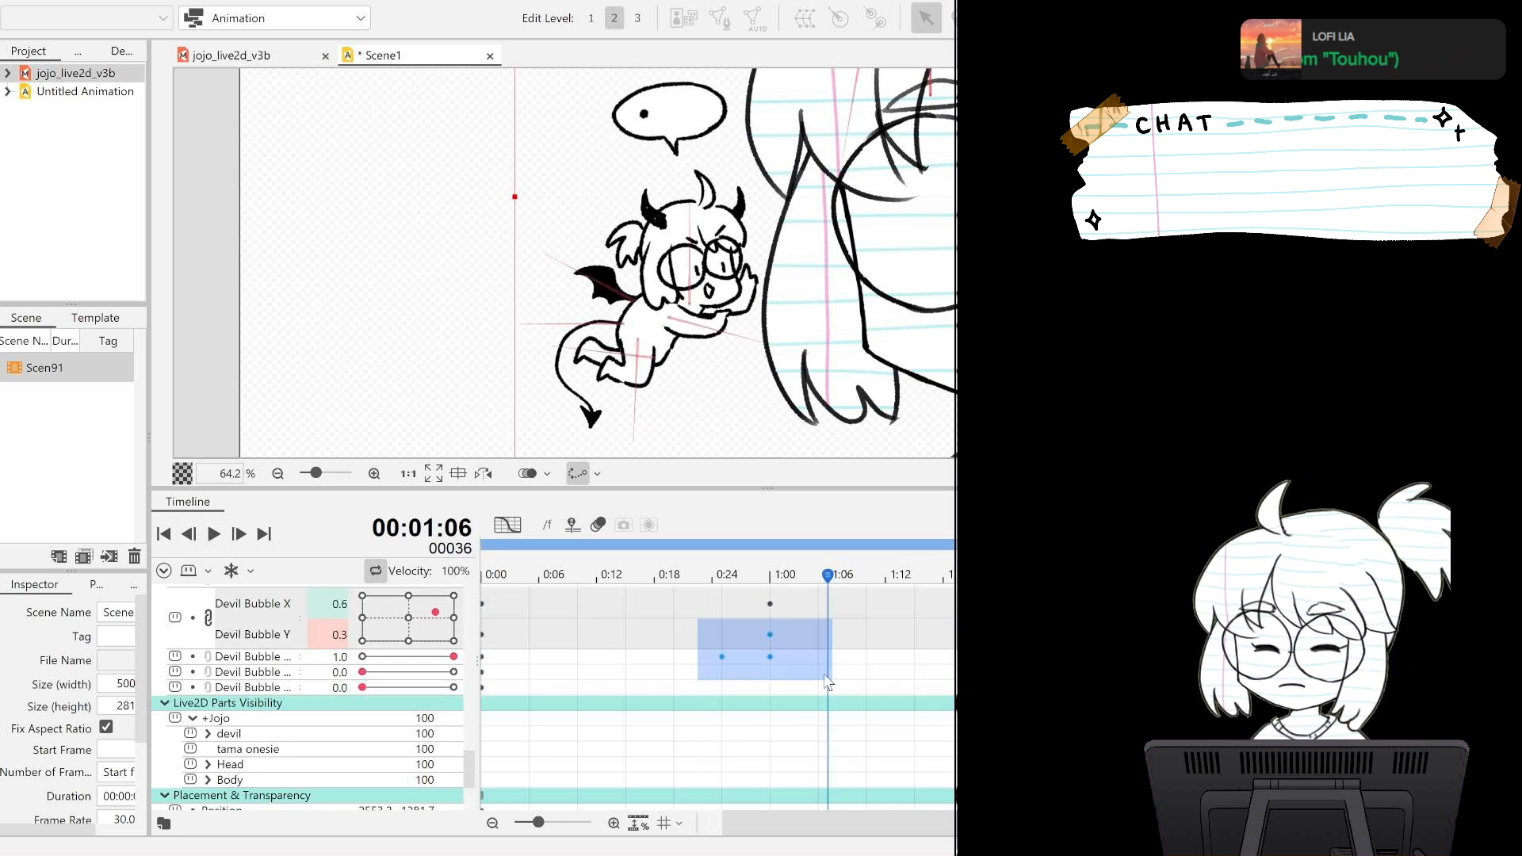
left_click_drag(671, 659, 1347, 688)
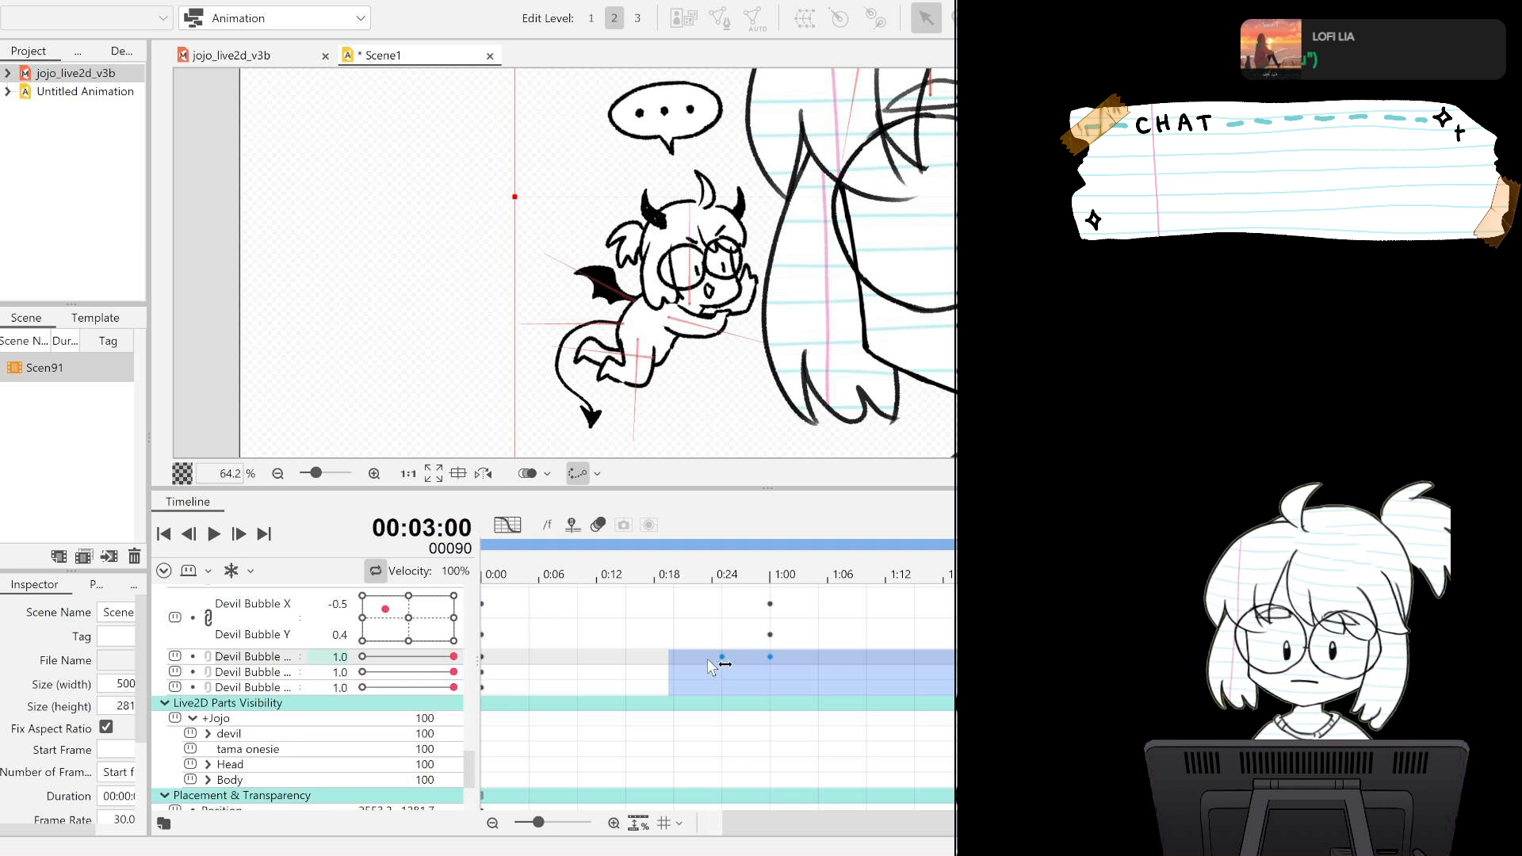
left_click_drag(706, 658, 1345, 688)
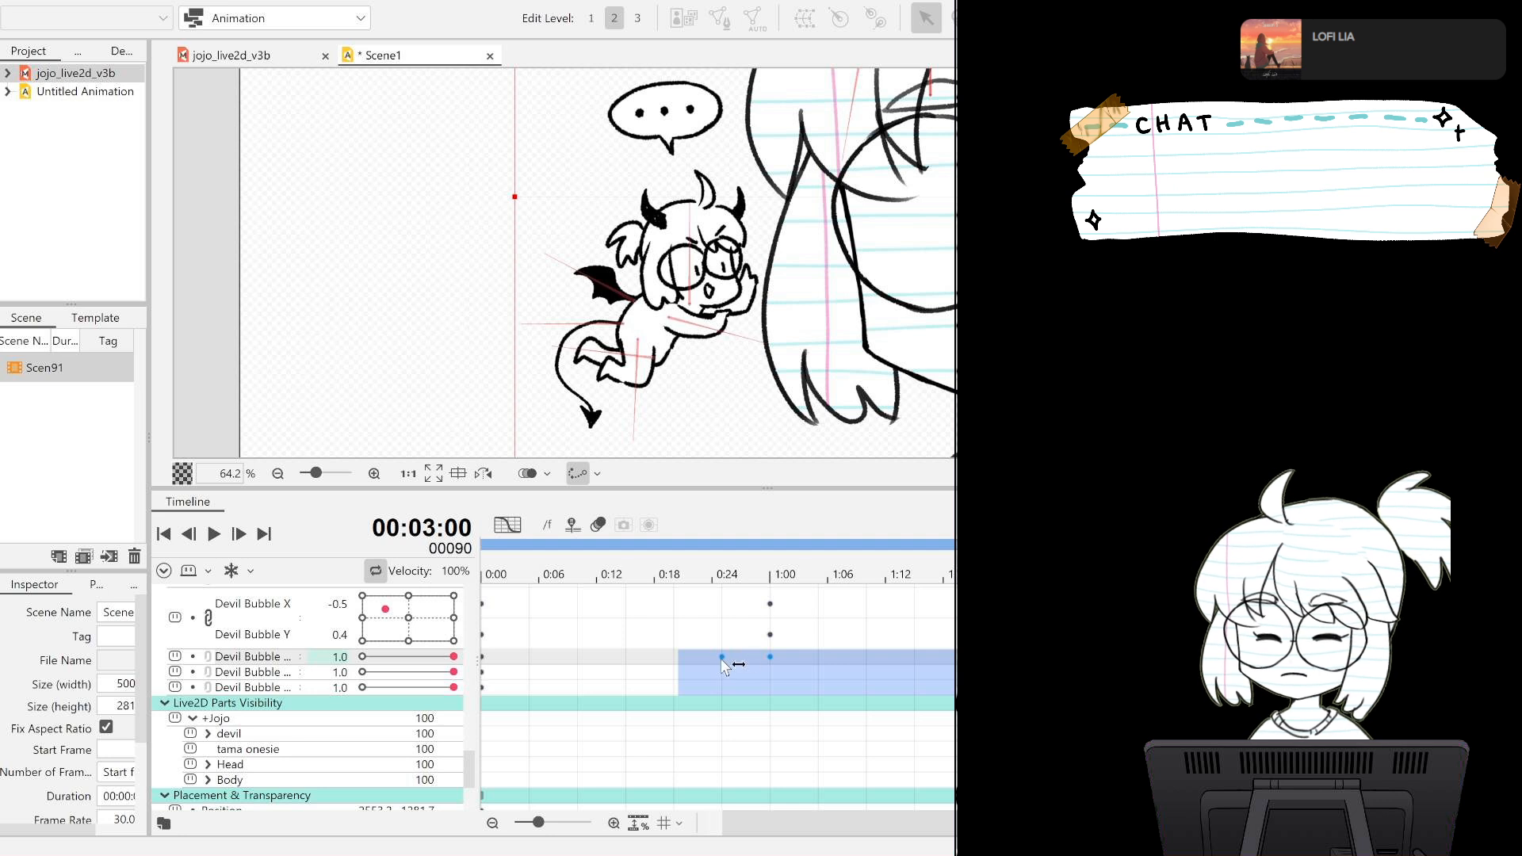
left_click_drag(722, 659, 1355, 689)
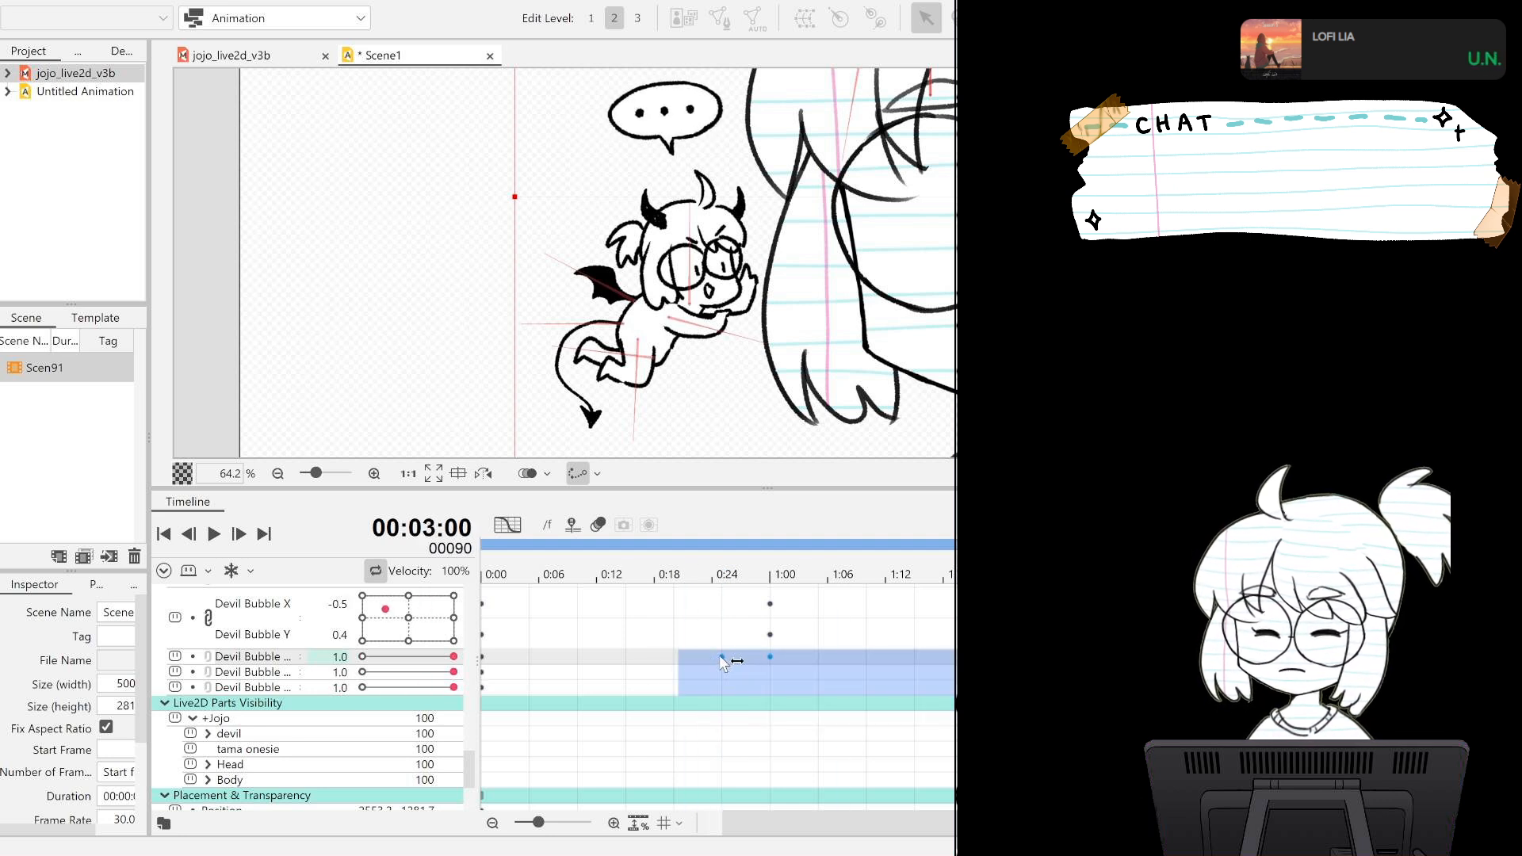
left_click_drag(716, 657, 626, 664)
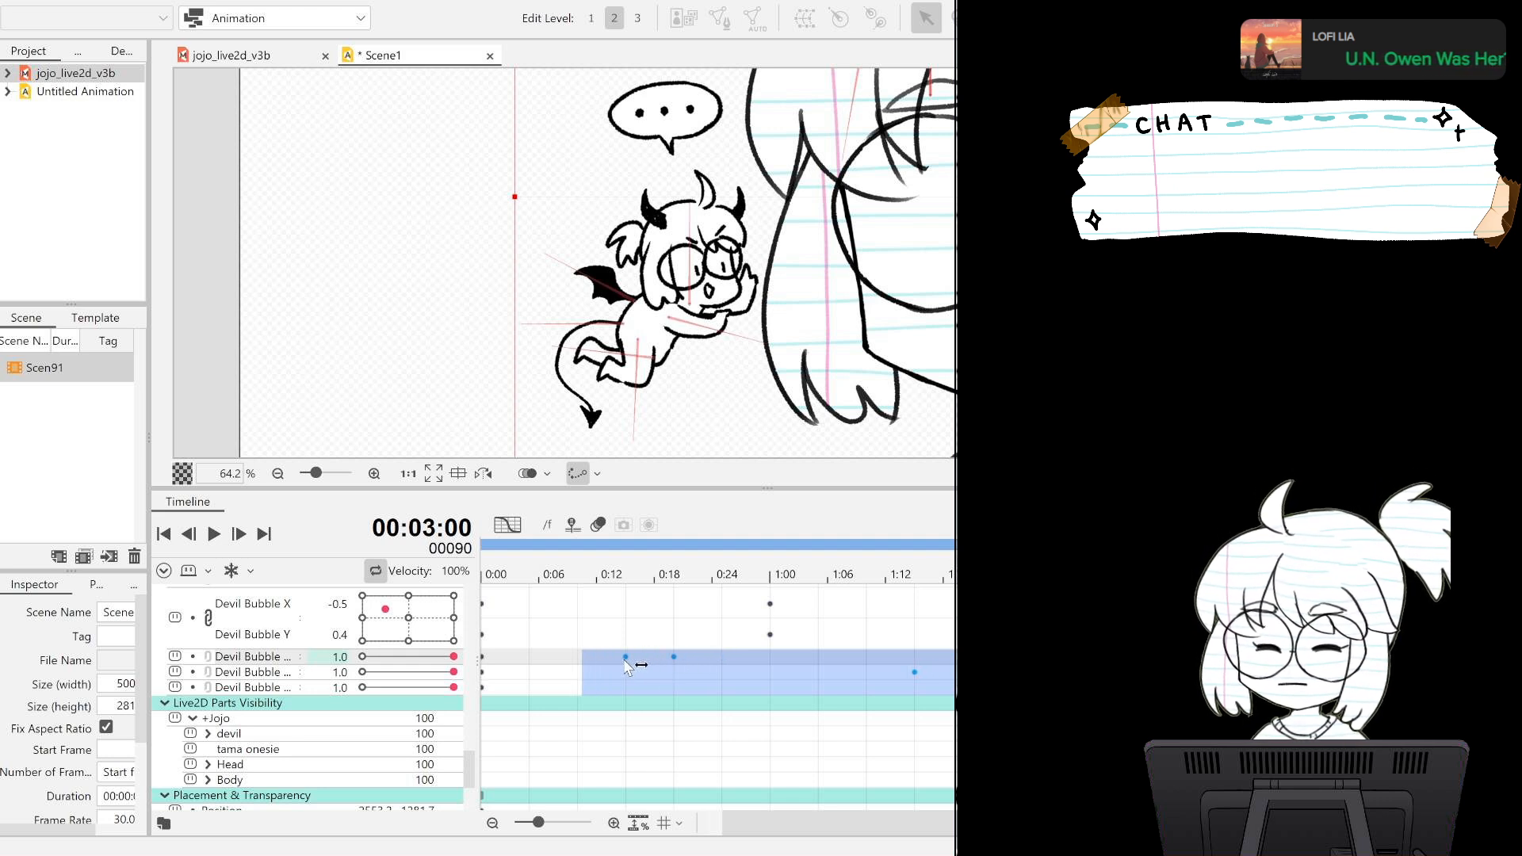
left_click(548, 656)
left_click(211, 535)
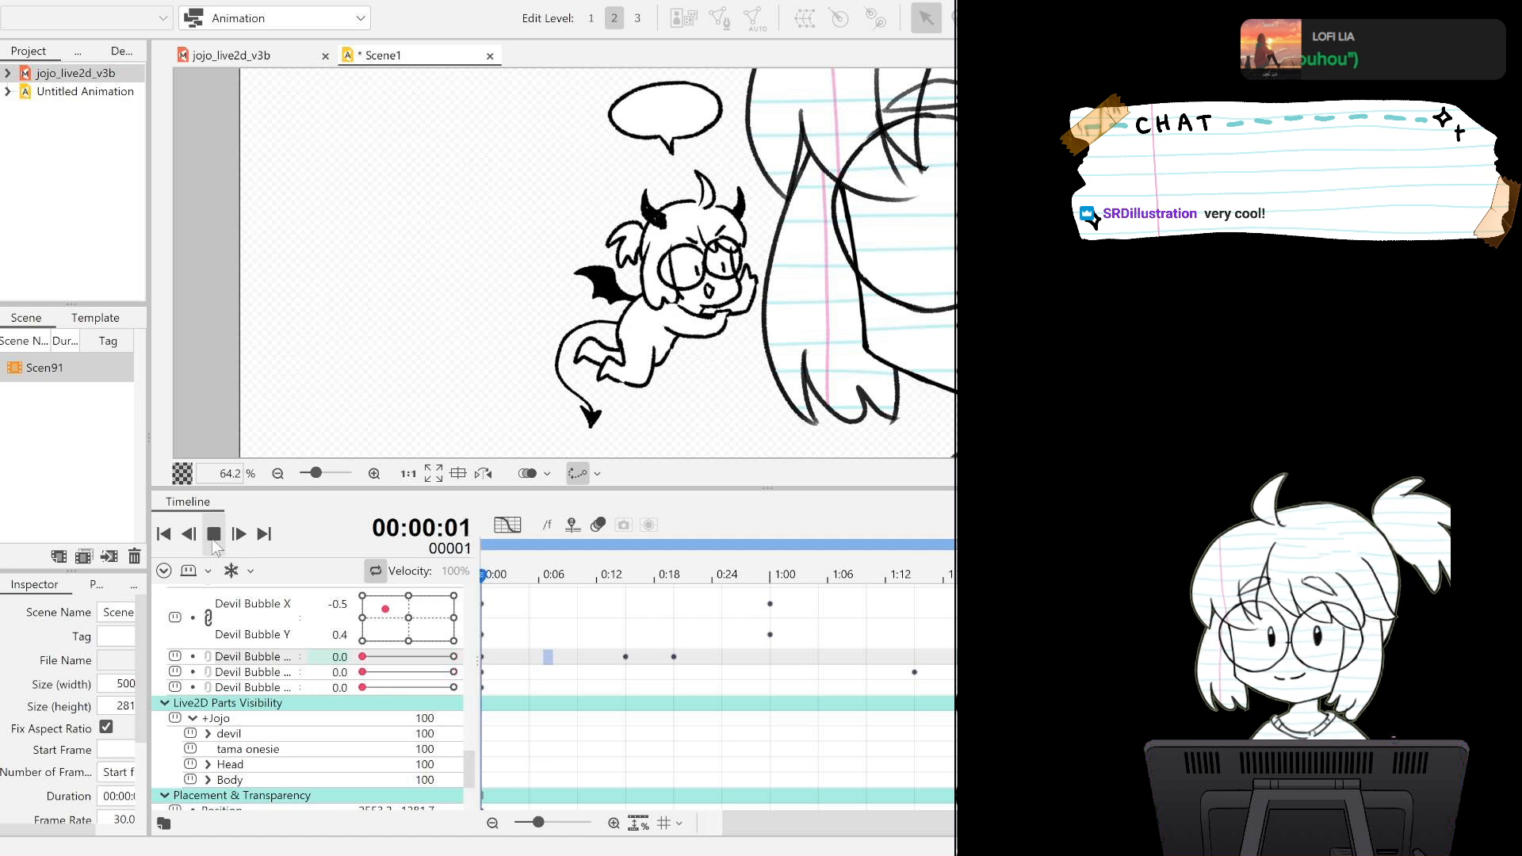
left_click(214, 539)
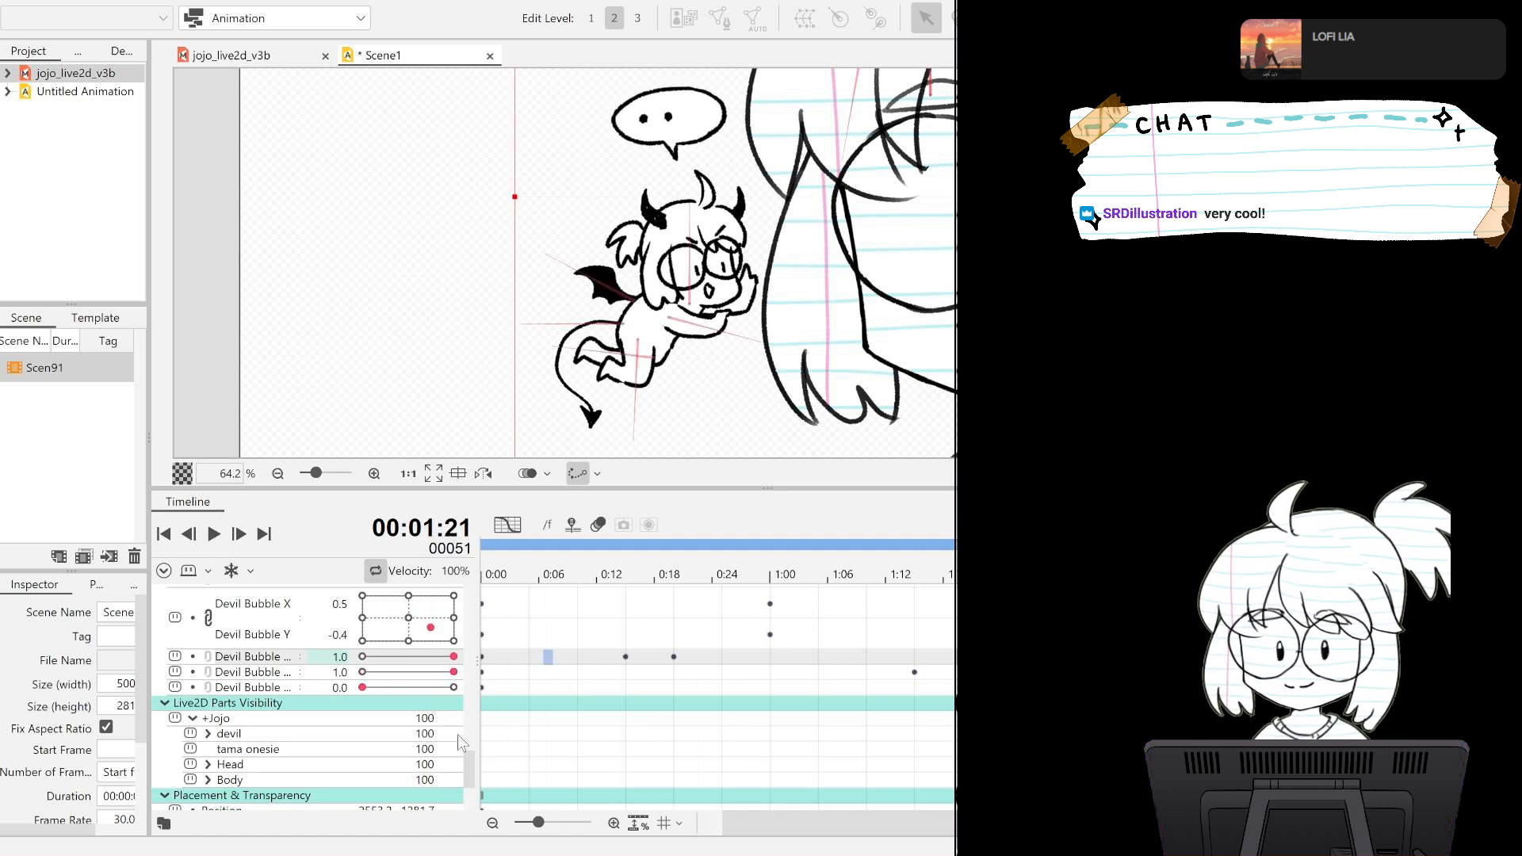
Key the Devil Question X and Y parameters at -0.5 and 0.1 on frame 0.
scroll(467, 754, "up", 3)
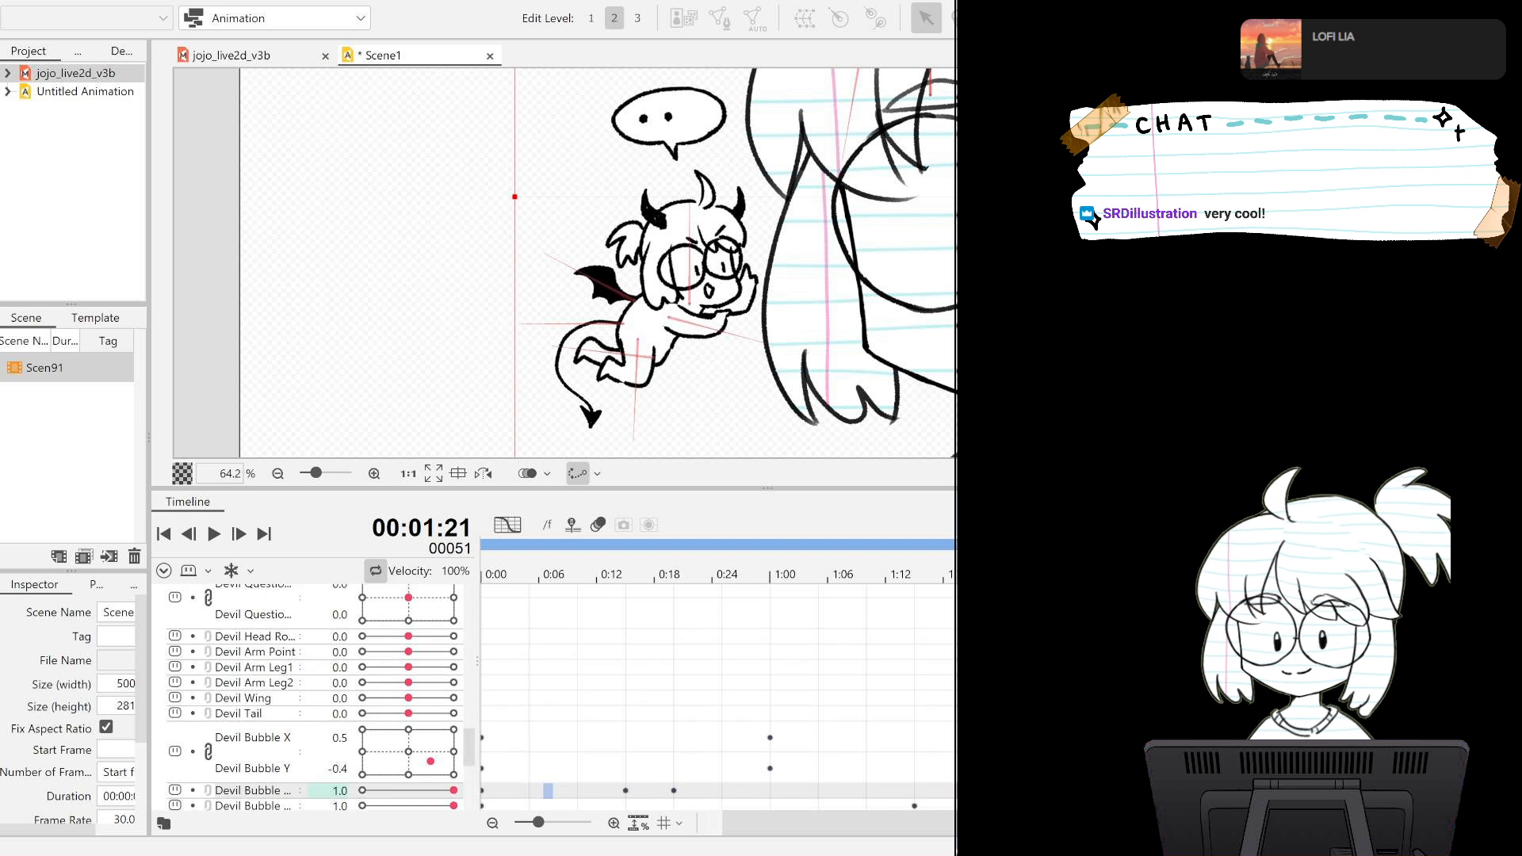
left_click_drag(894, 835, 795, 829)
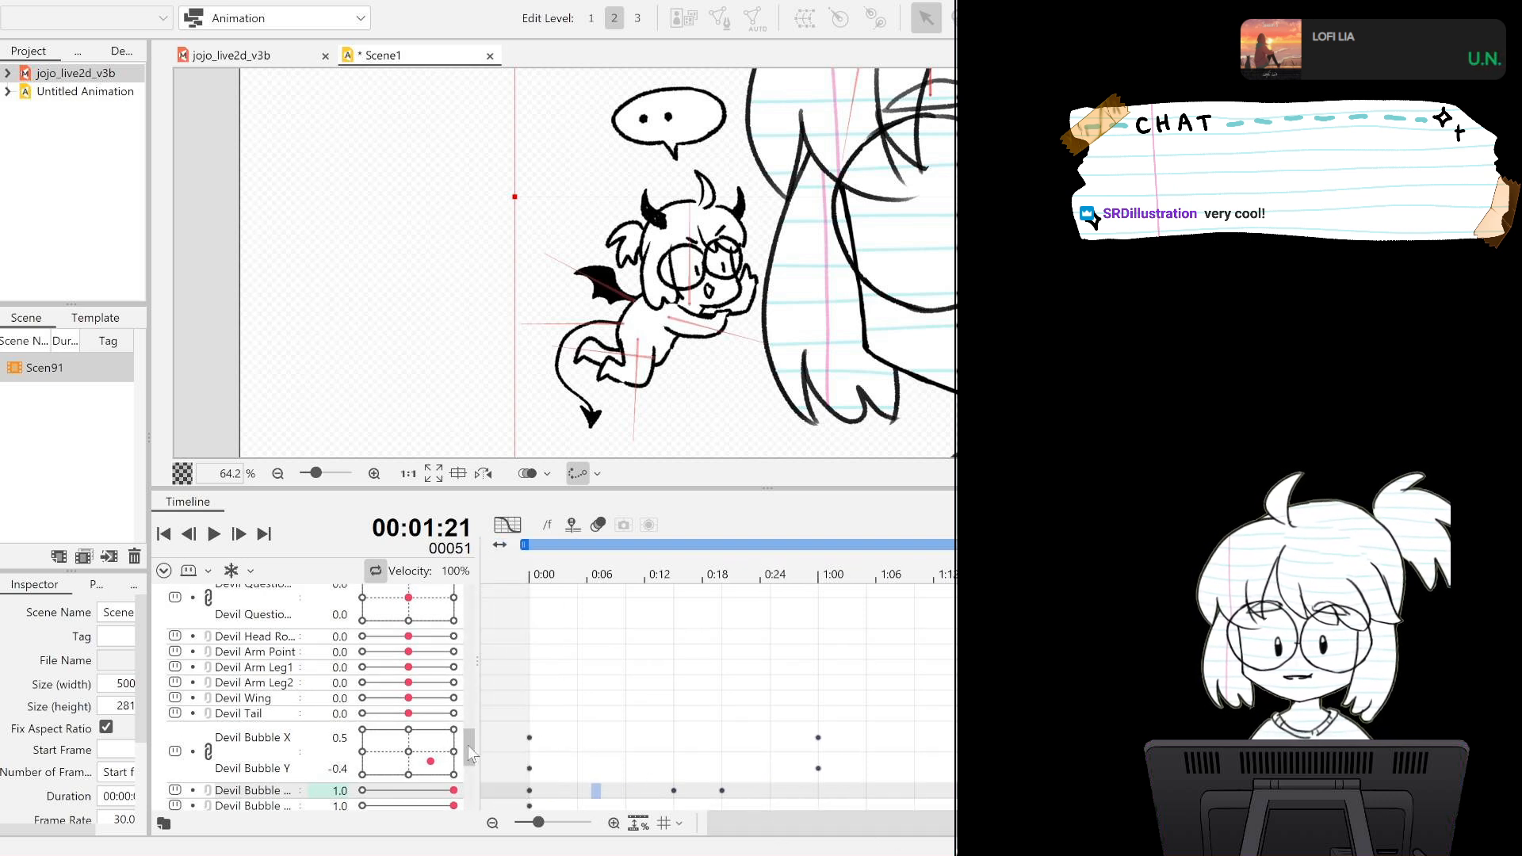
scroll(468, 734, "up", 3)
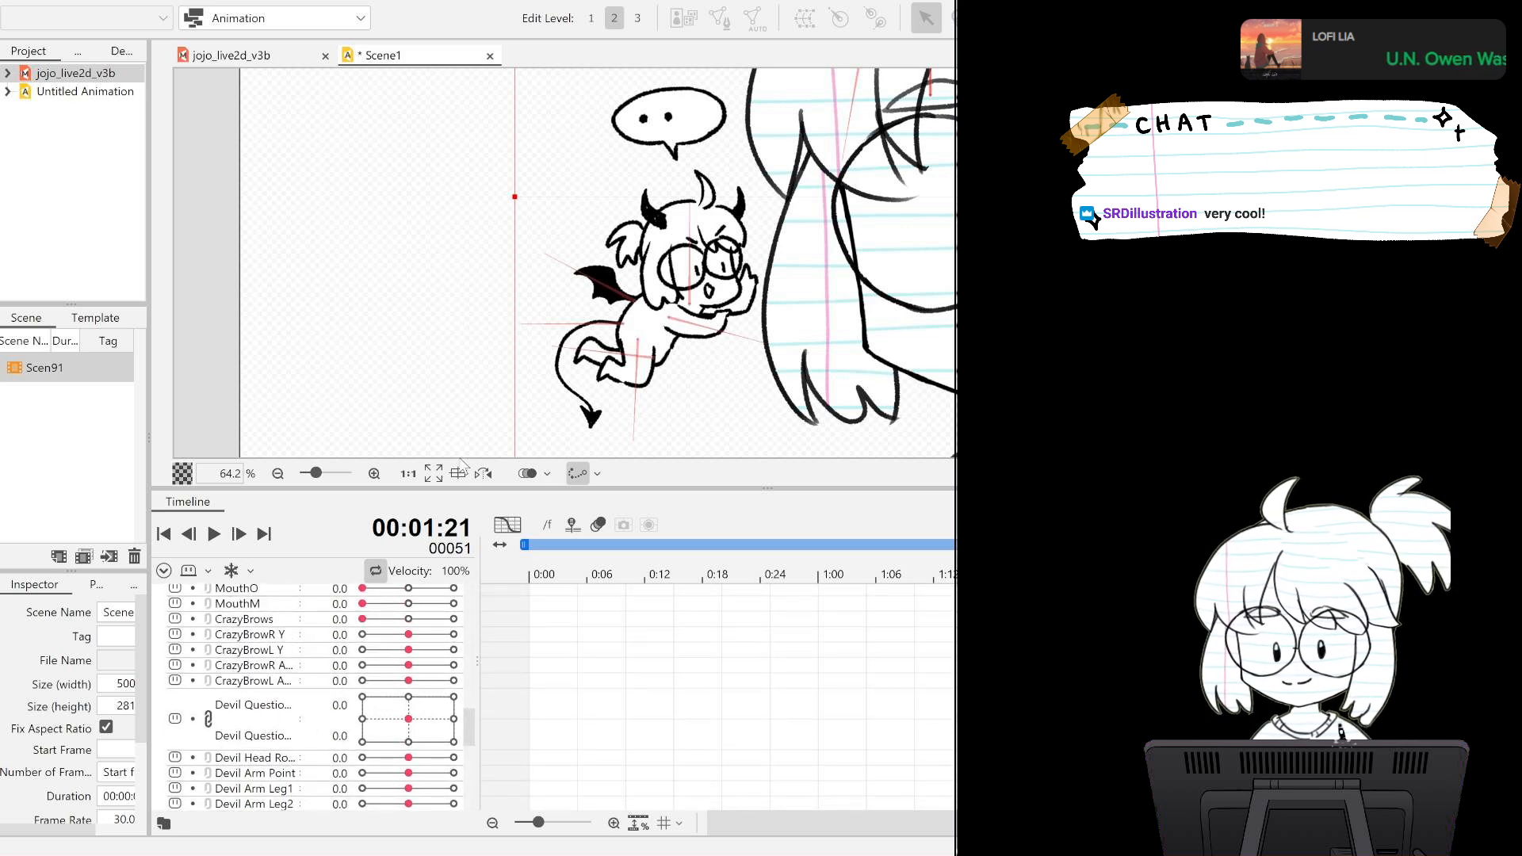
scroll(771, 229, "up", 4)
scroll(771, 229, "down", 4)
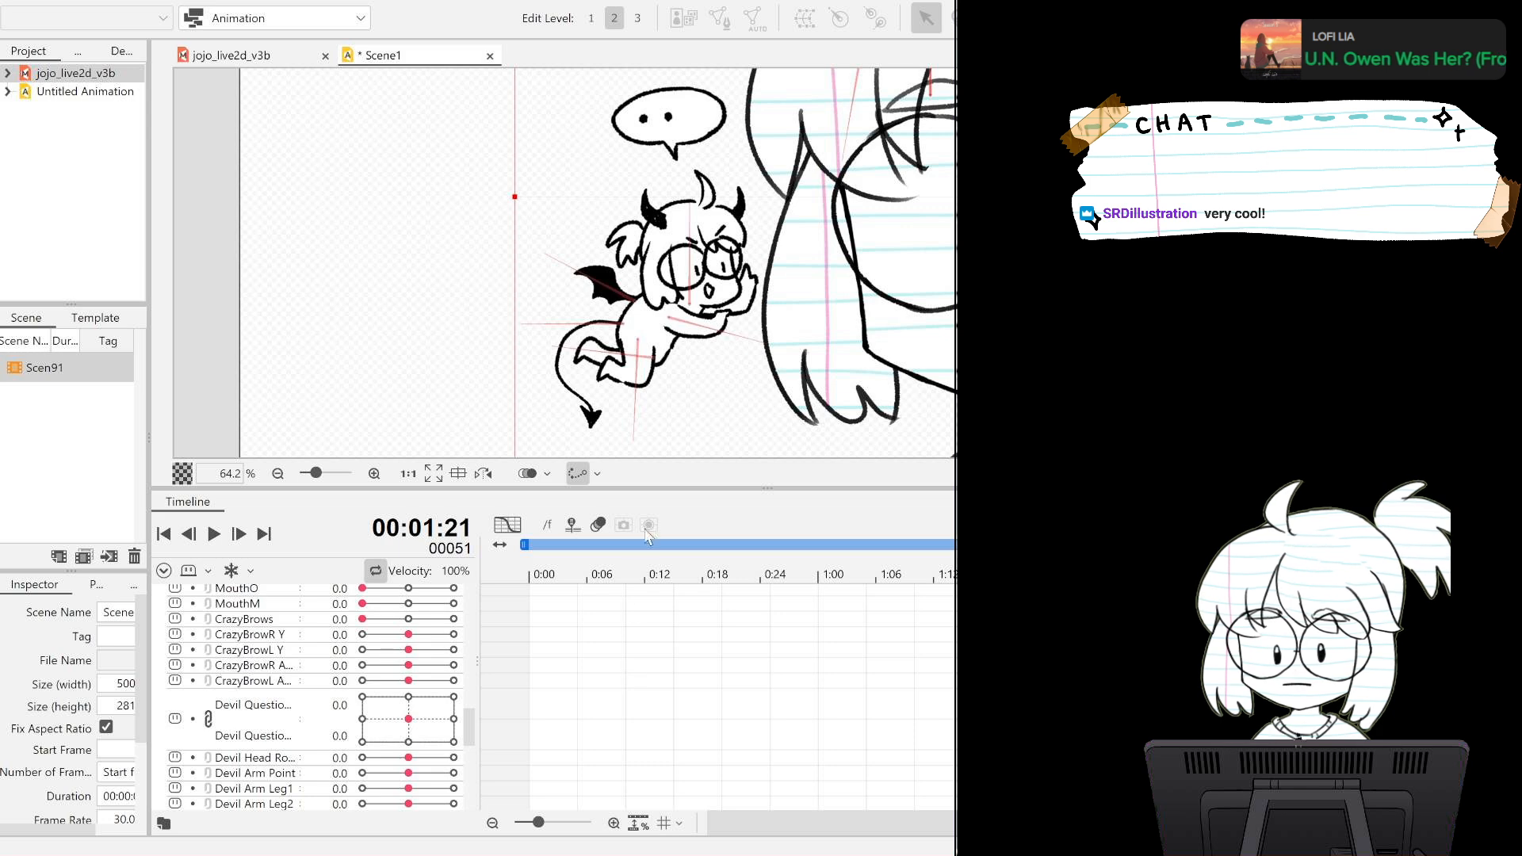
left_click(164, 534)
left_click_drag(858, 166, 812, 528)
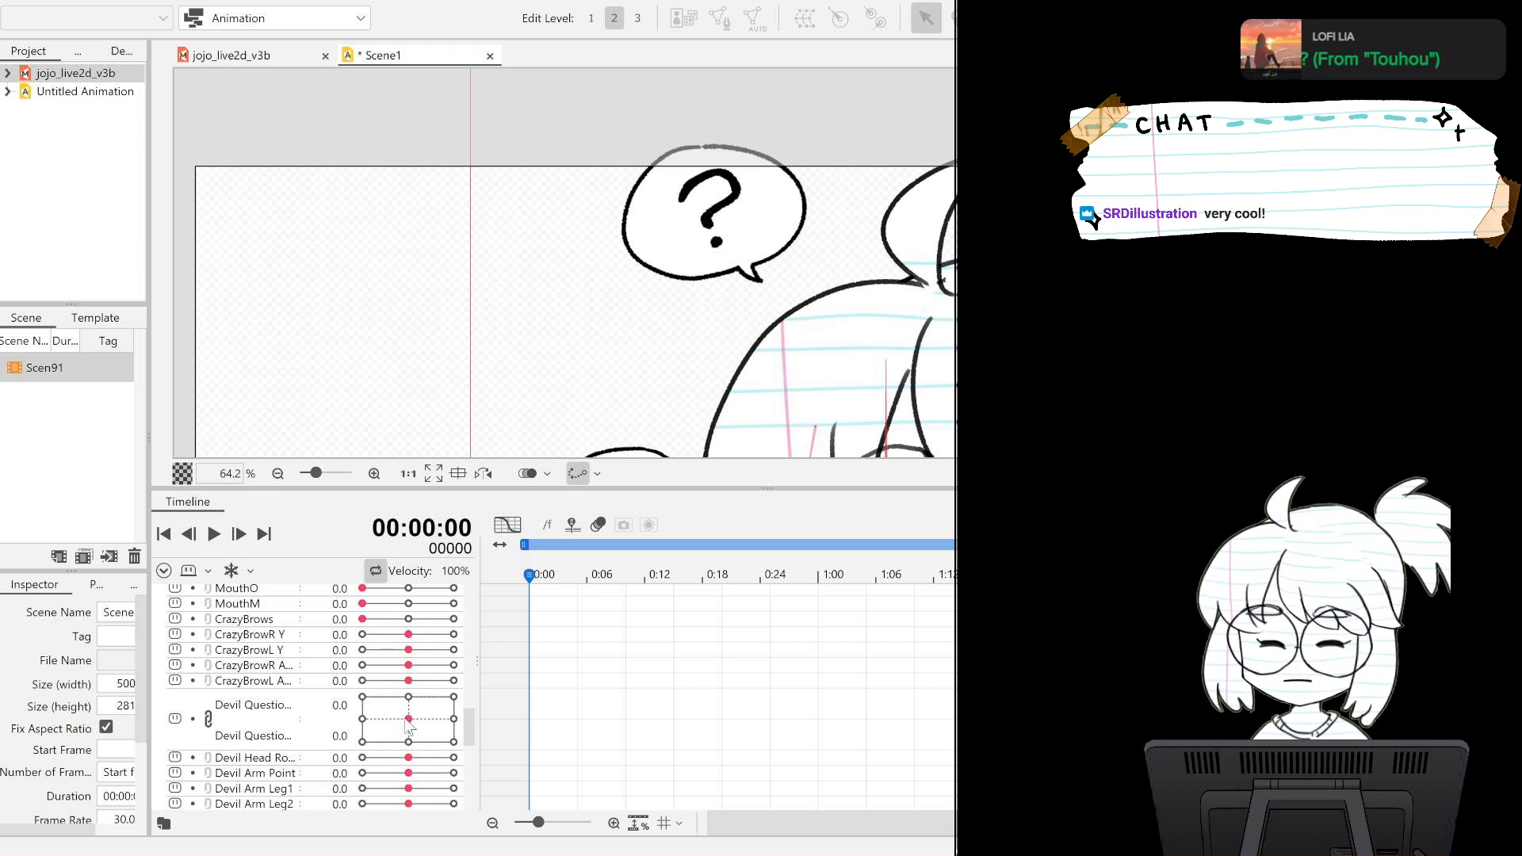
left_click_drag(408, 718, 385, 716)
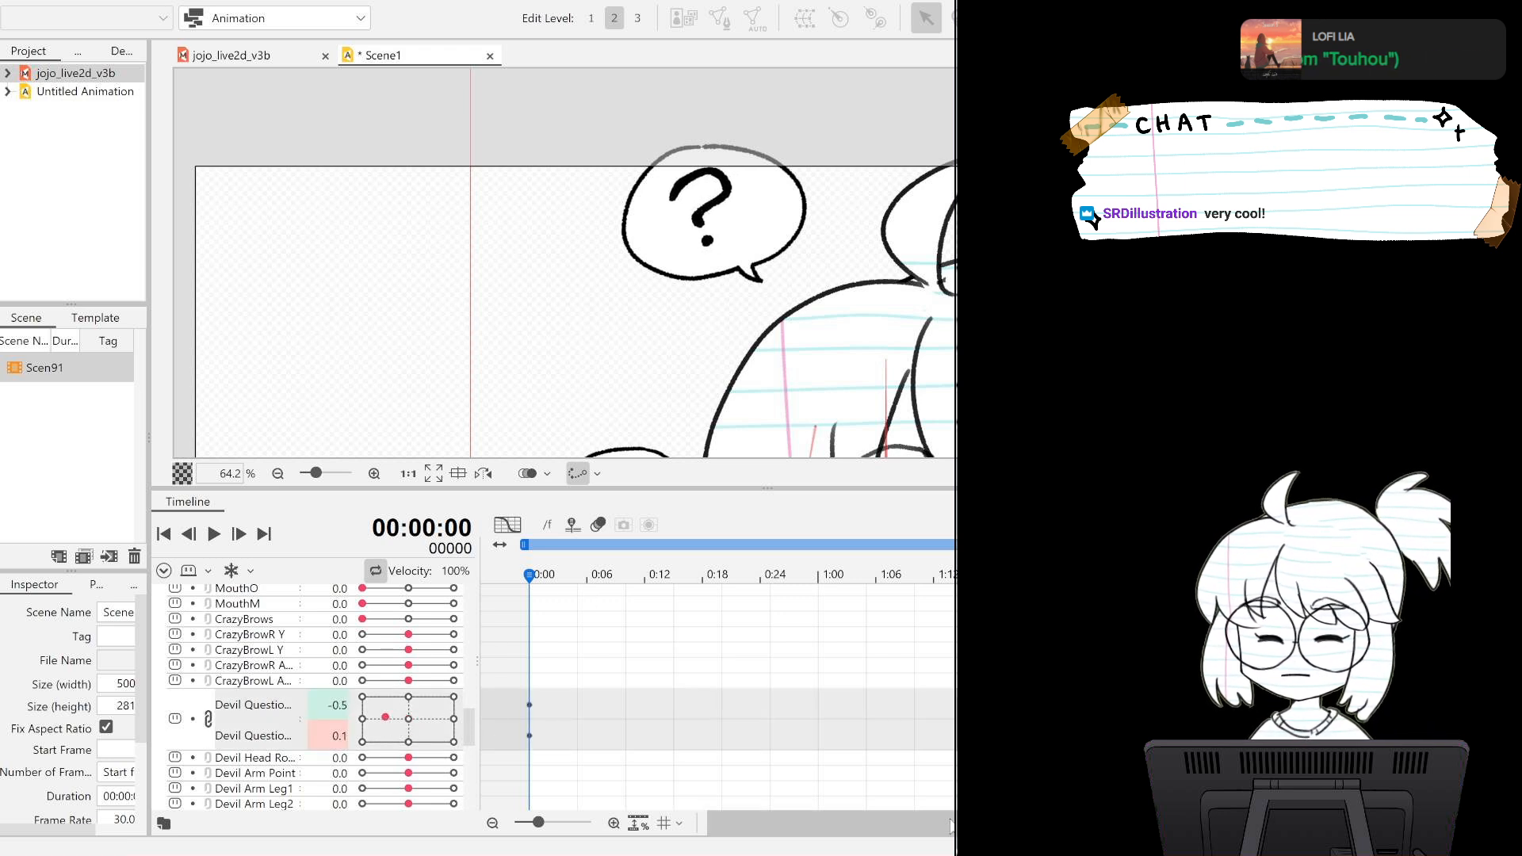
Key the question mark's X and Y parameters at -0.5 and -0.1 on frame 30.
left_click(864, 578)
scroll(939, 704, "down", 5)
scroll(941, 699, "up", 2)
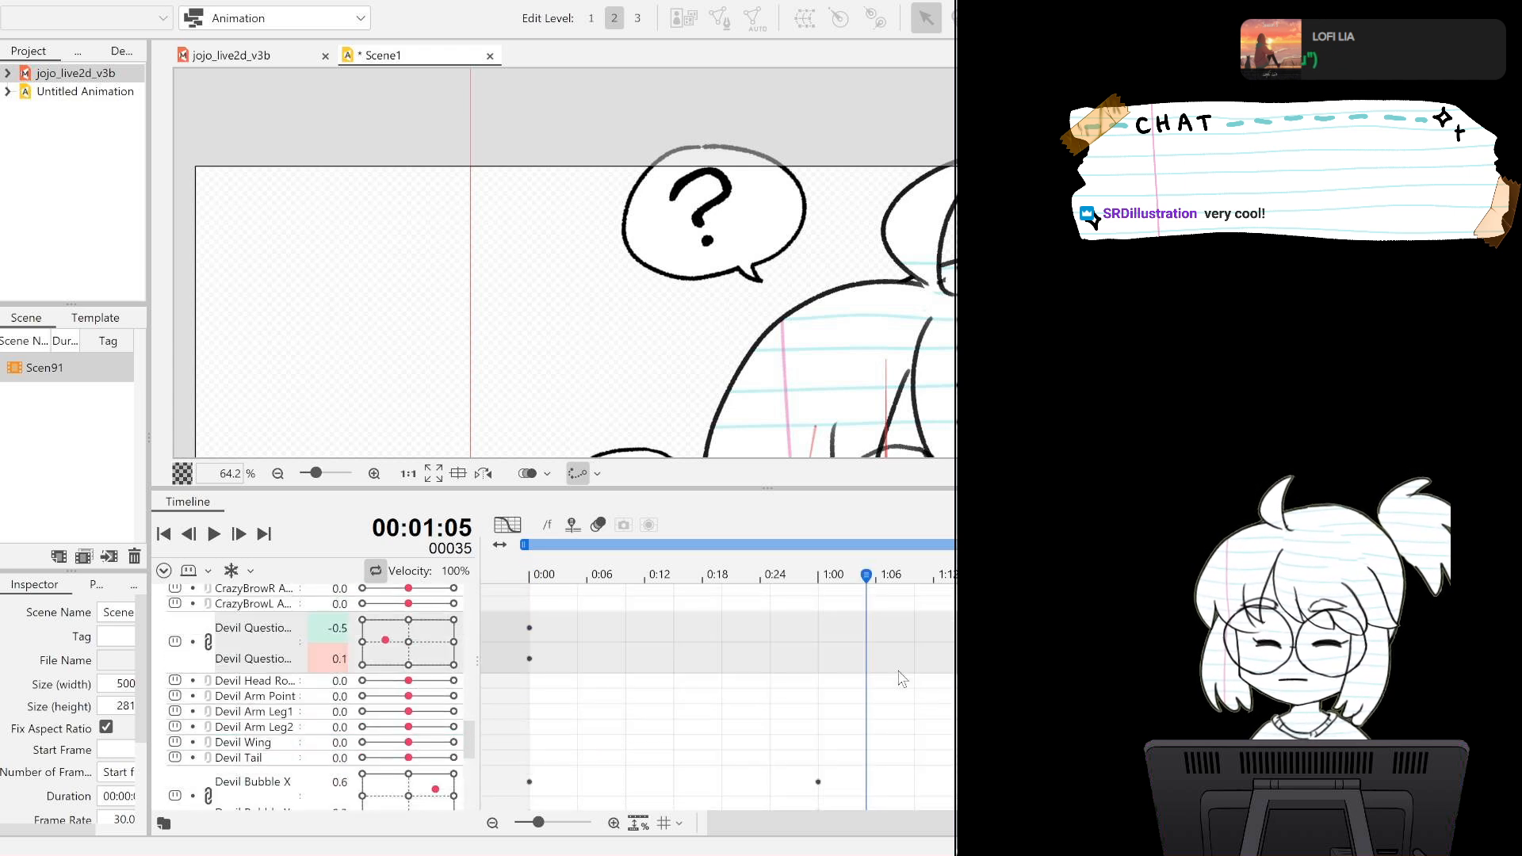
left_click(819, 577)
left_click_drag(391, 648, 422, 636)
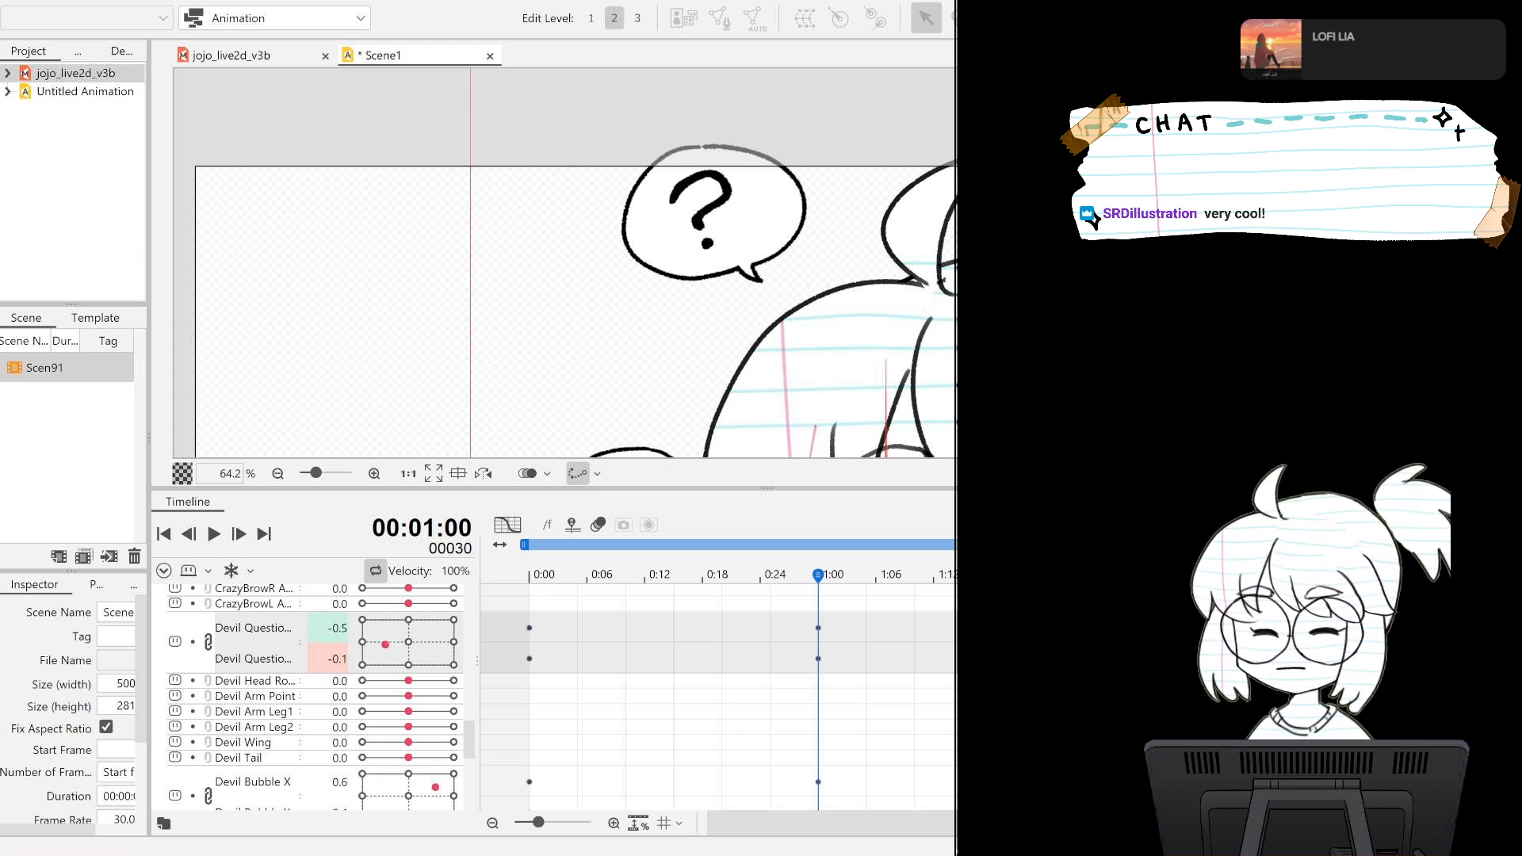
Key the question mark's X and Y at 0.5 and 0.5 on frame 60, and at -0.6 and -0.5 on frame 90.
key("ctrl+Right")
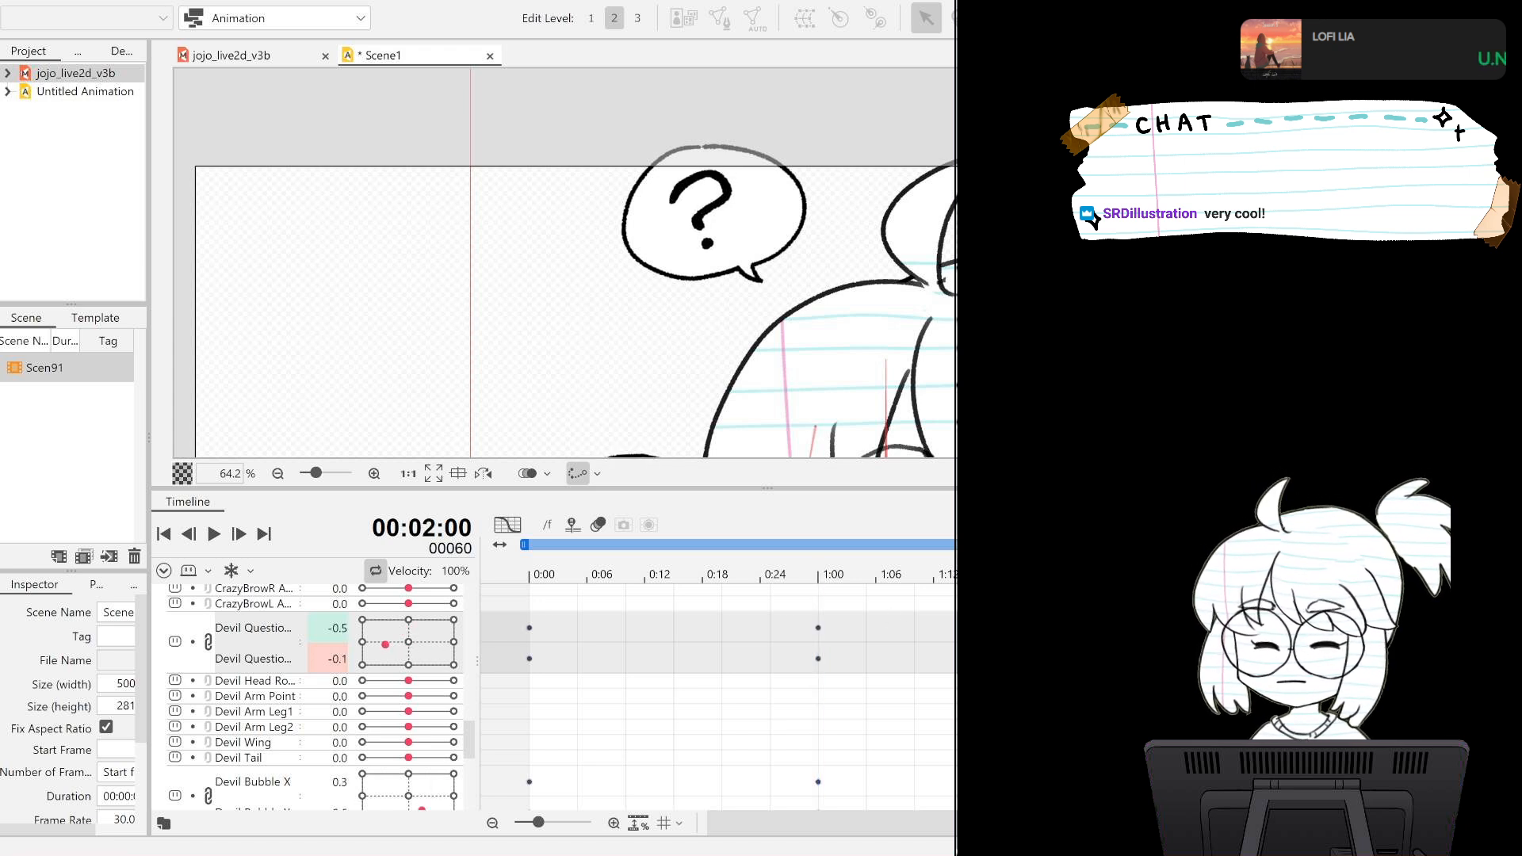
left_click(408, 624)
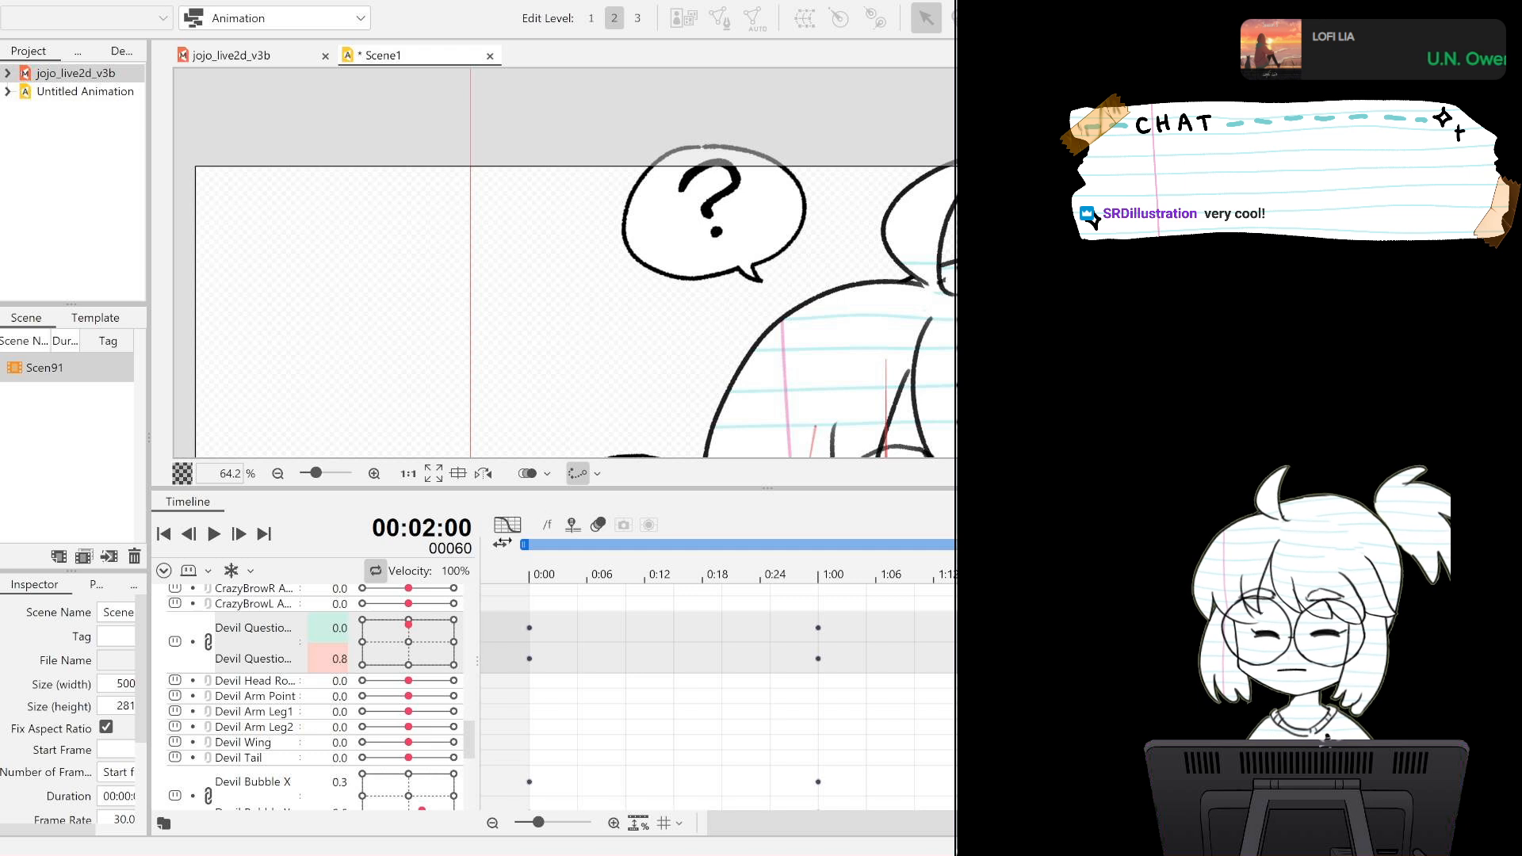
left_click(430, 631)
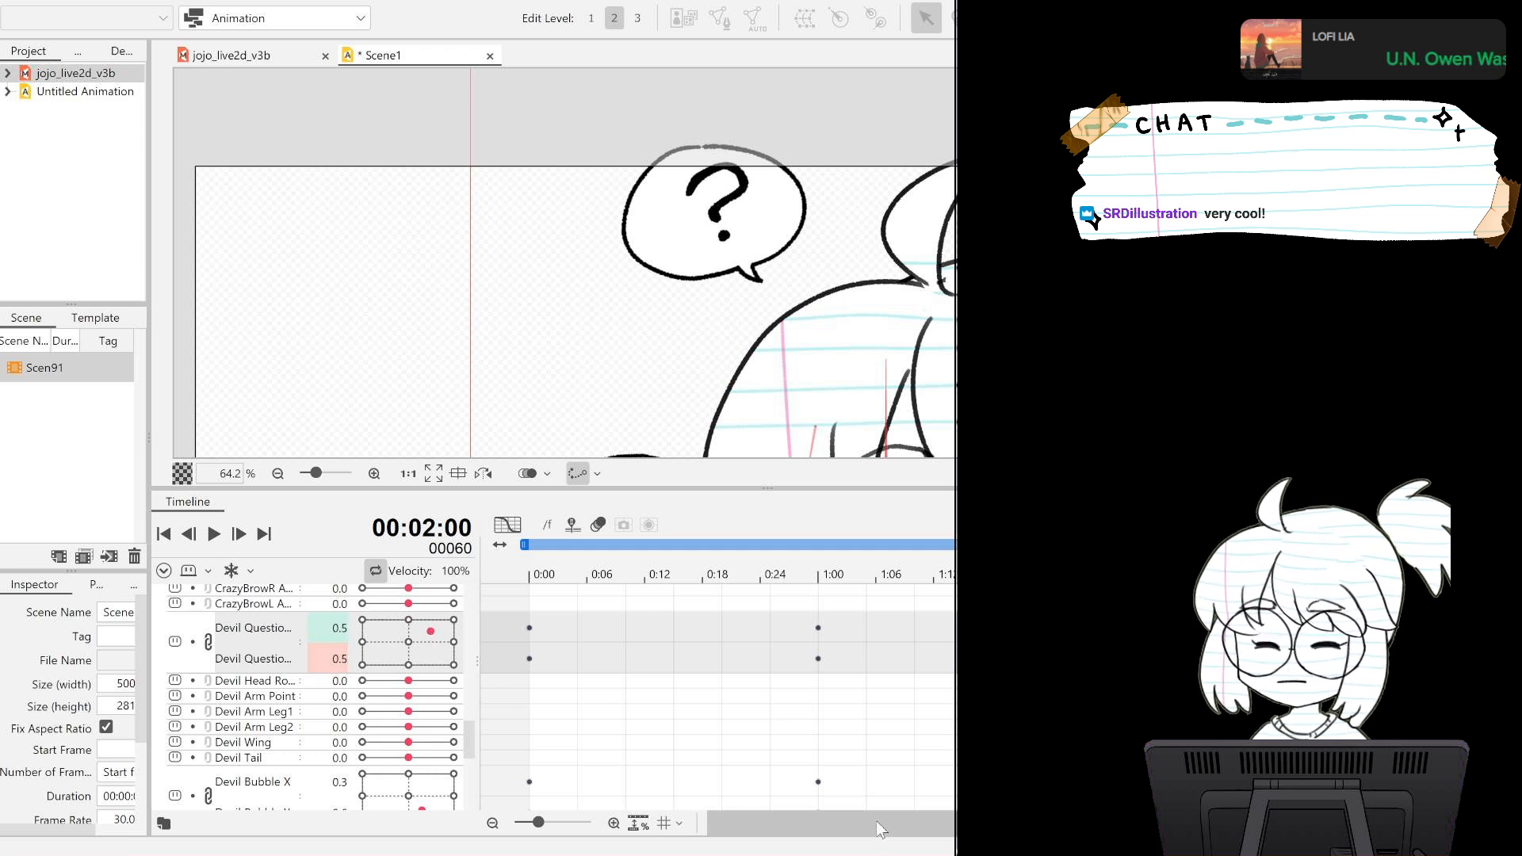
left_click_drag(876, 823, 1006, 822)
left_click(981, 576)
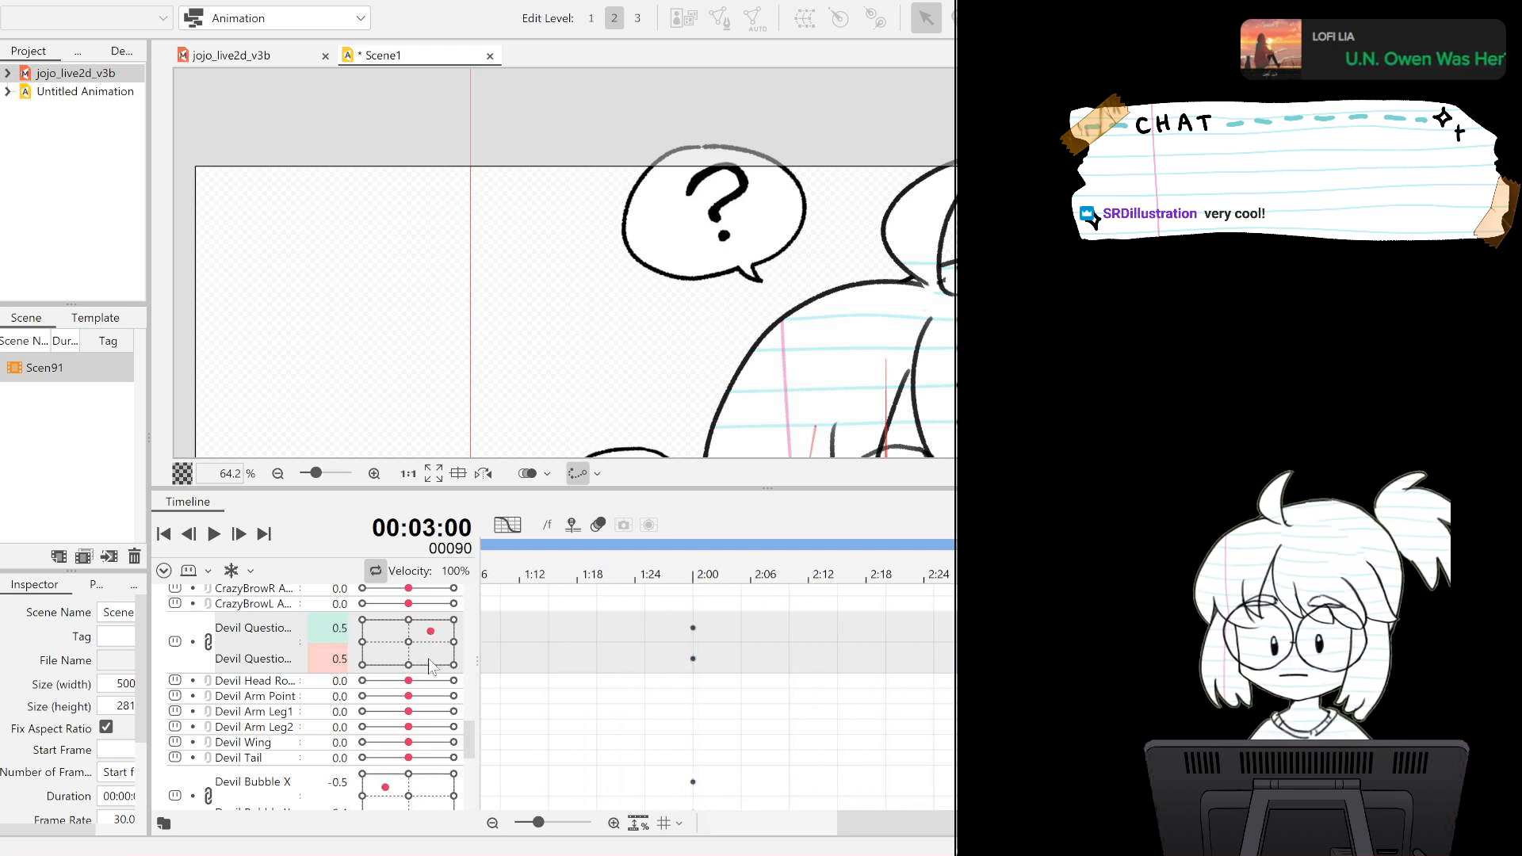
left_click_drag(433, 634, 383, 658)
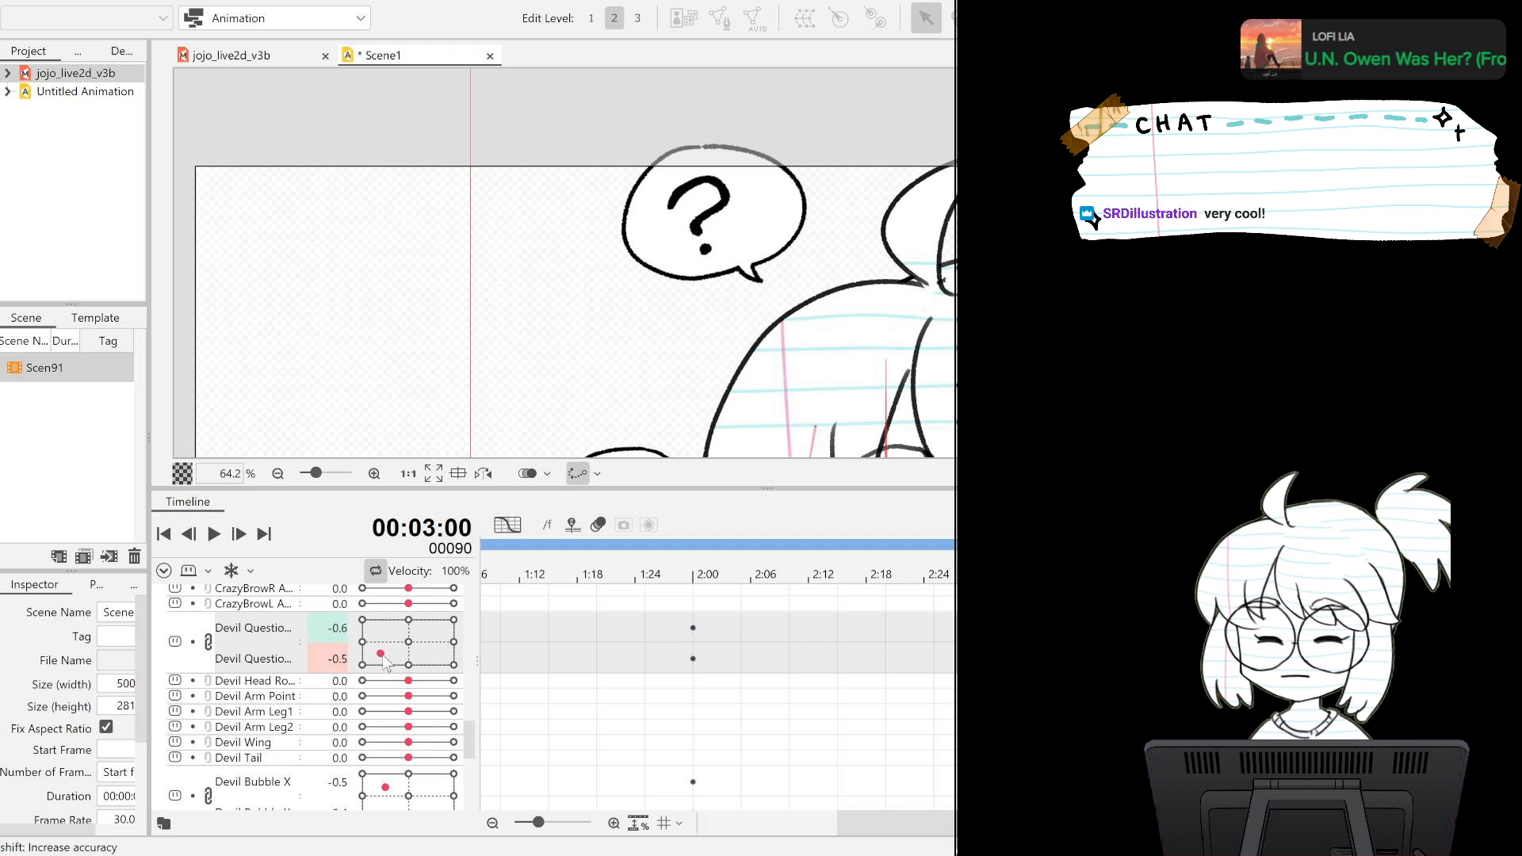
Check the question mark's frame 30 pose and set its frame 90 X and Y values to match, -0.5 and -0.1.
left_click_drag(911, 823, 781, 823)
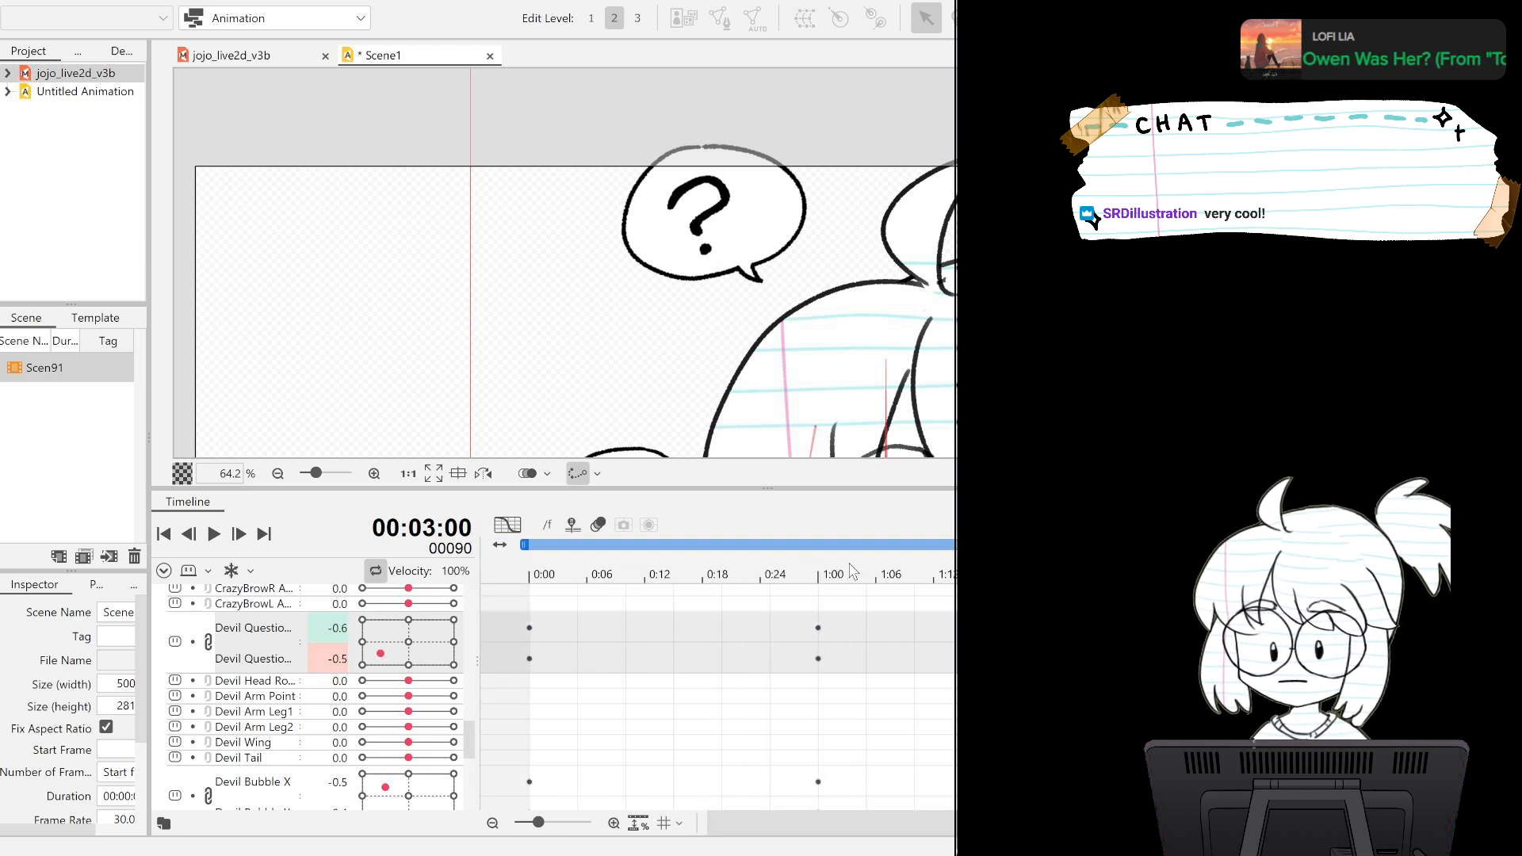
left_click(821, 572)
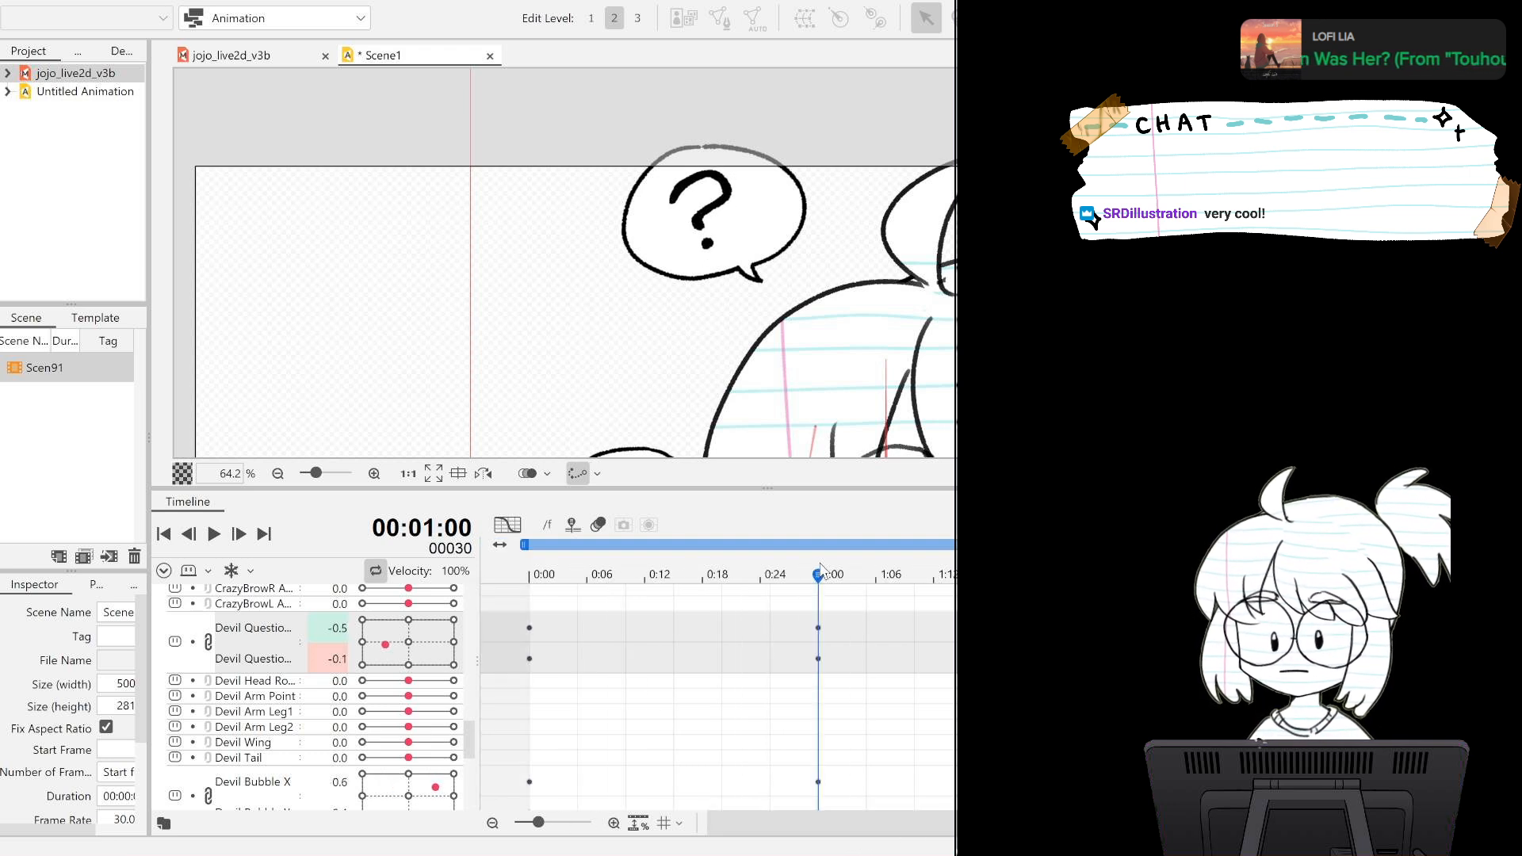
left_click_drag(949, 824, 1051, 824)
left_click(1074, 573)
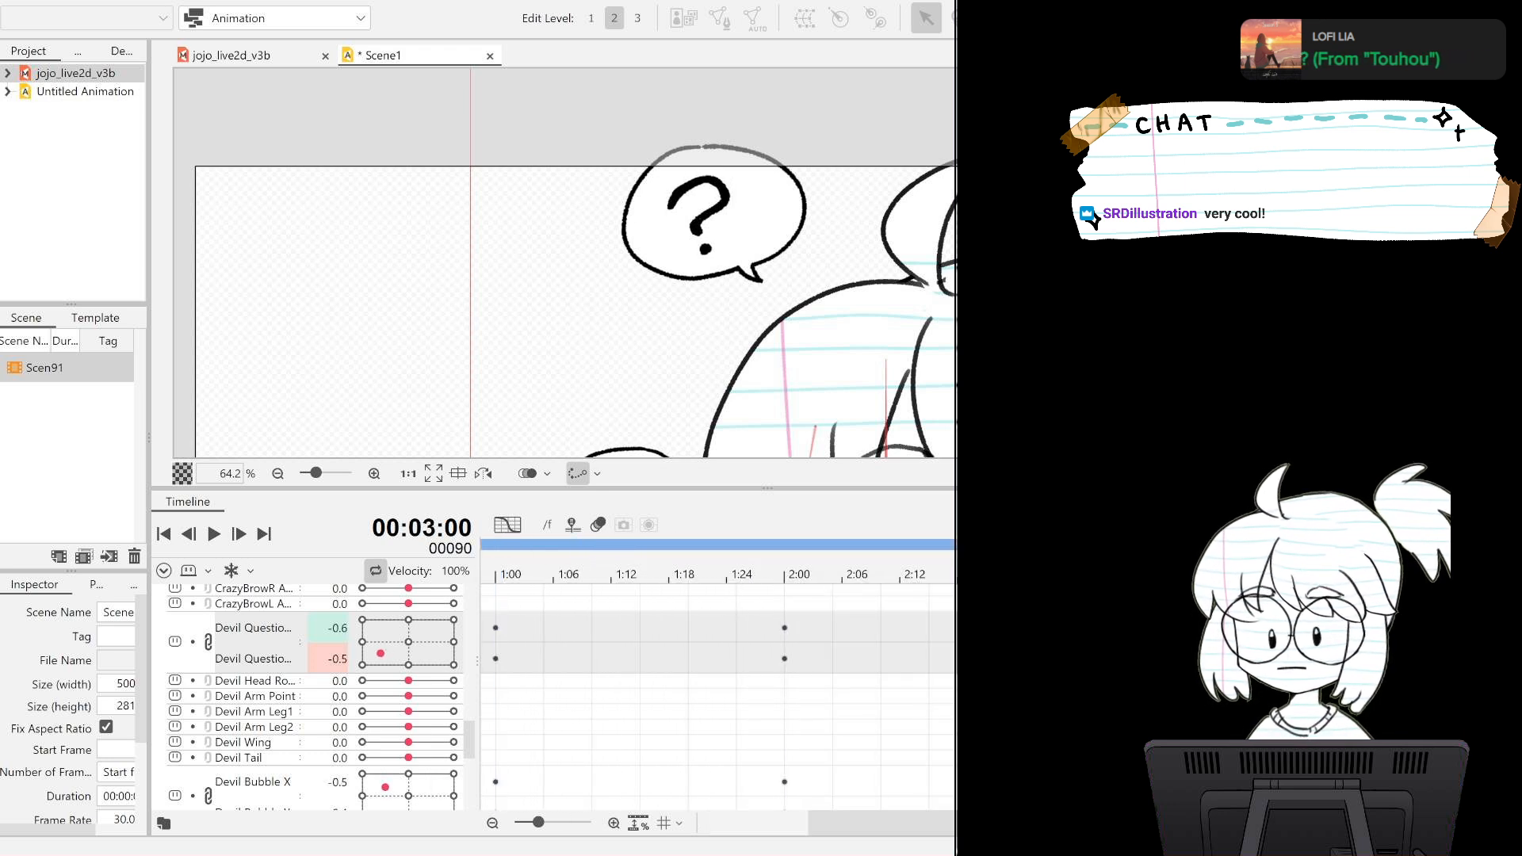
double_click(331, 628)
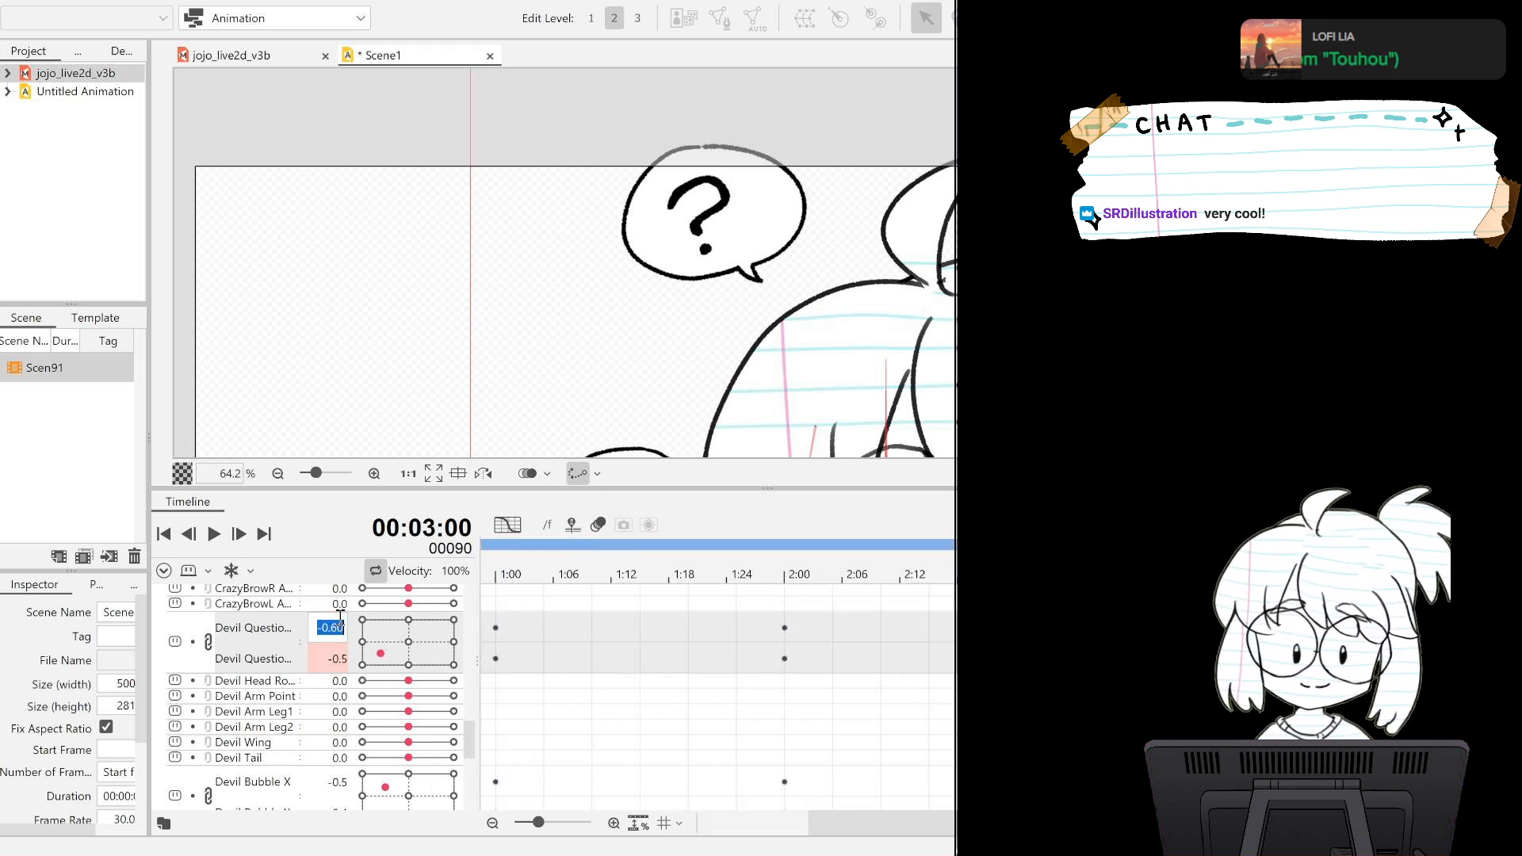
double_click(342, 626)
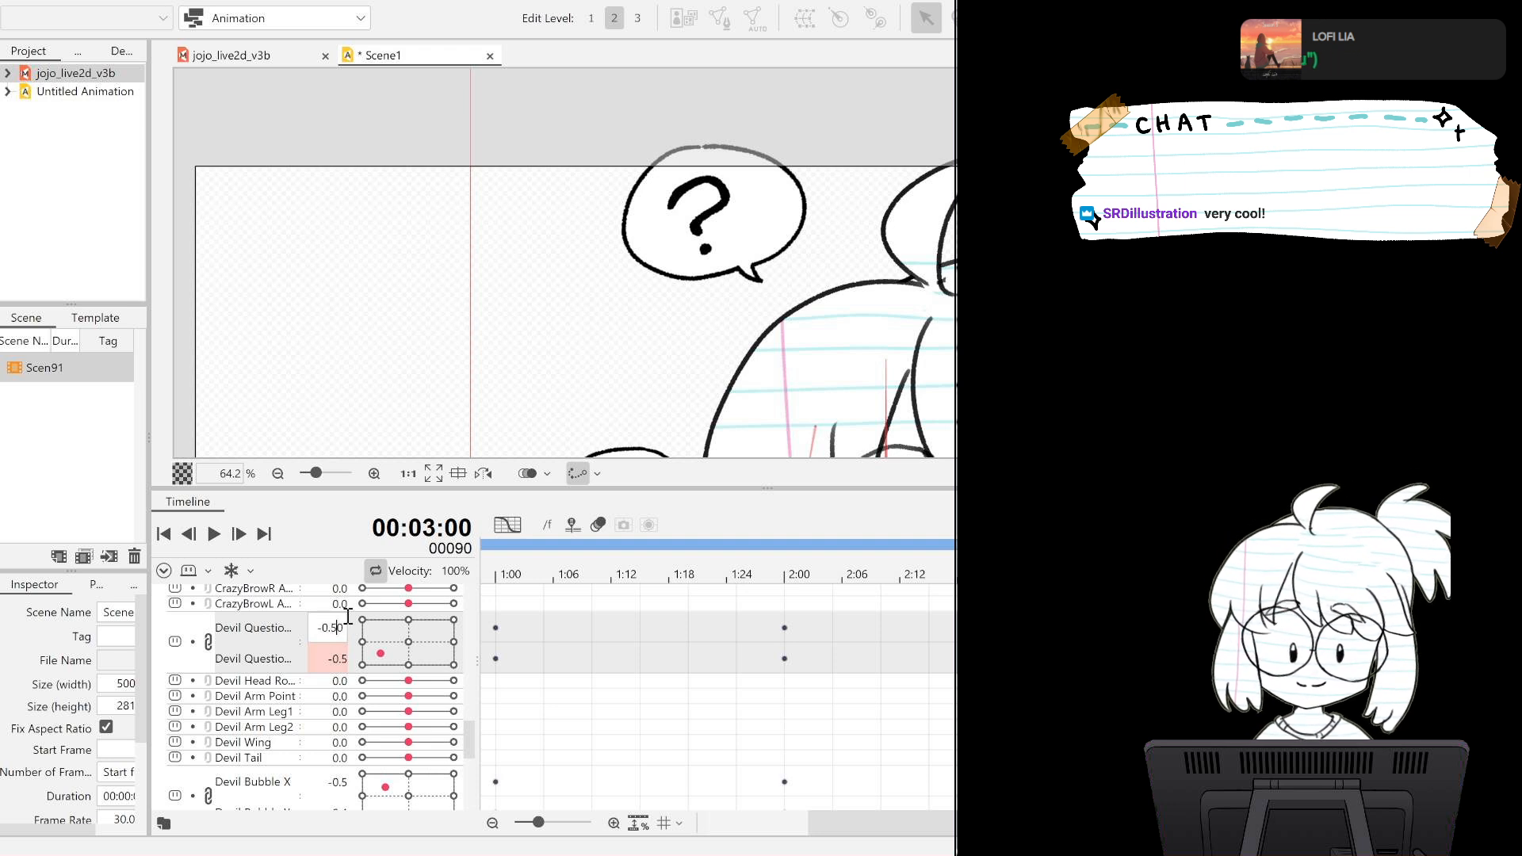
key("Return")
double_click(340, 659)
left_click(339, 659)
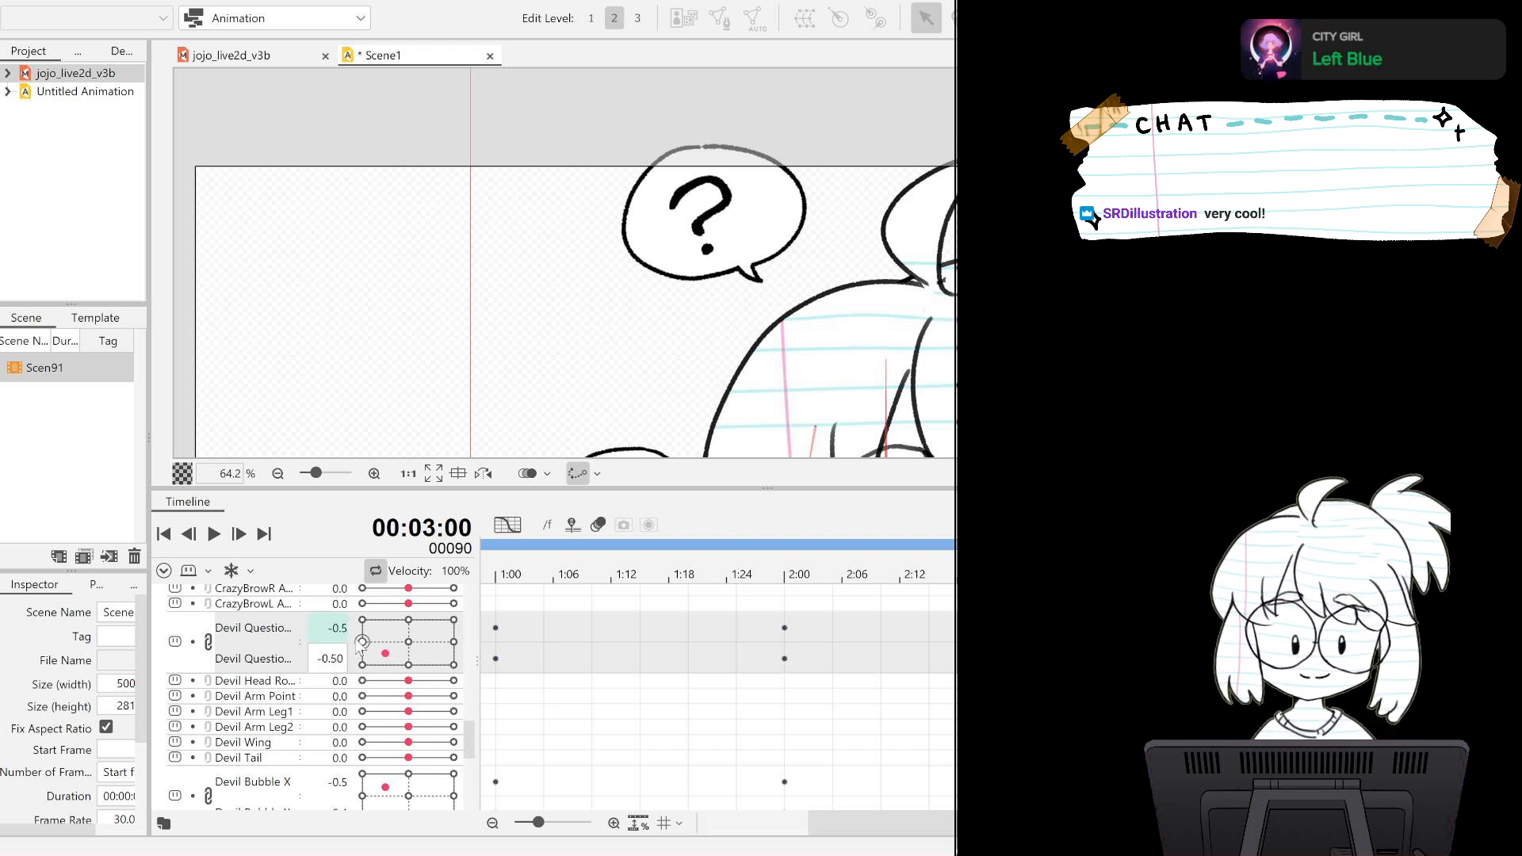
key("Return")
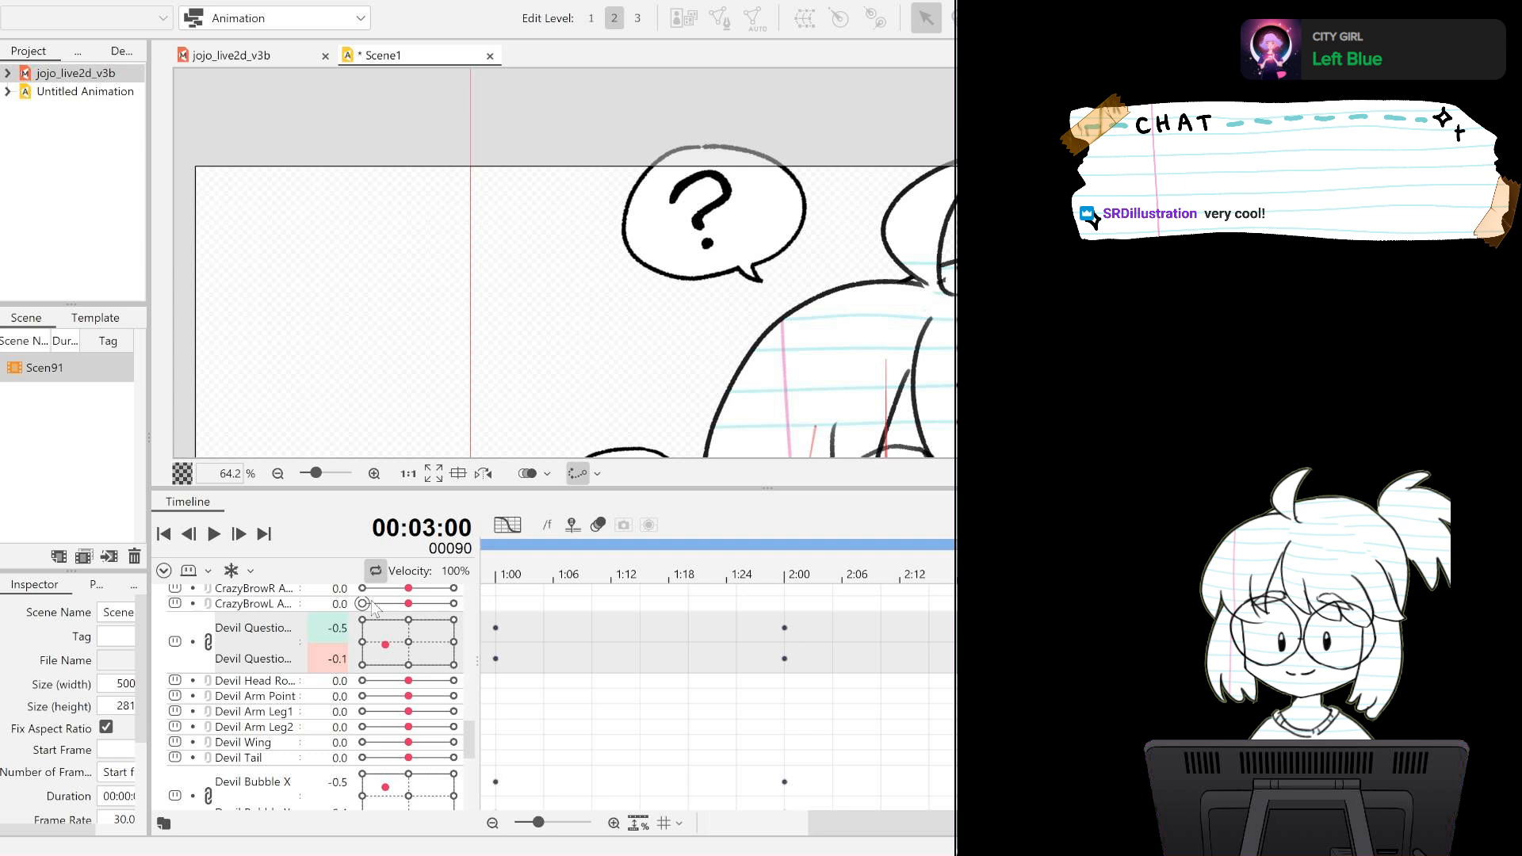
Play back the question mark's drift with the canvas zoomed out to show the character and both speech bubbles.
left_click(214, 534)
scroll(845, 299, "down", 6)
scroll(859, 300, "down", 2)
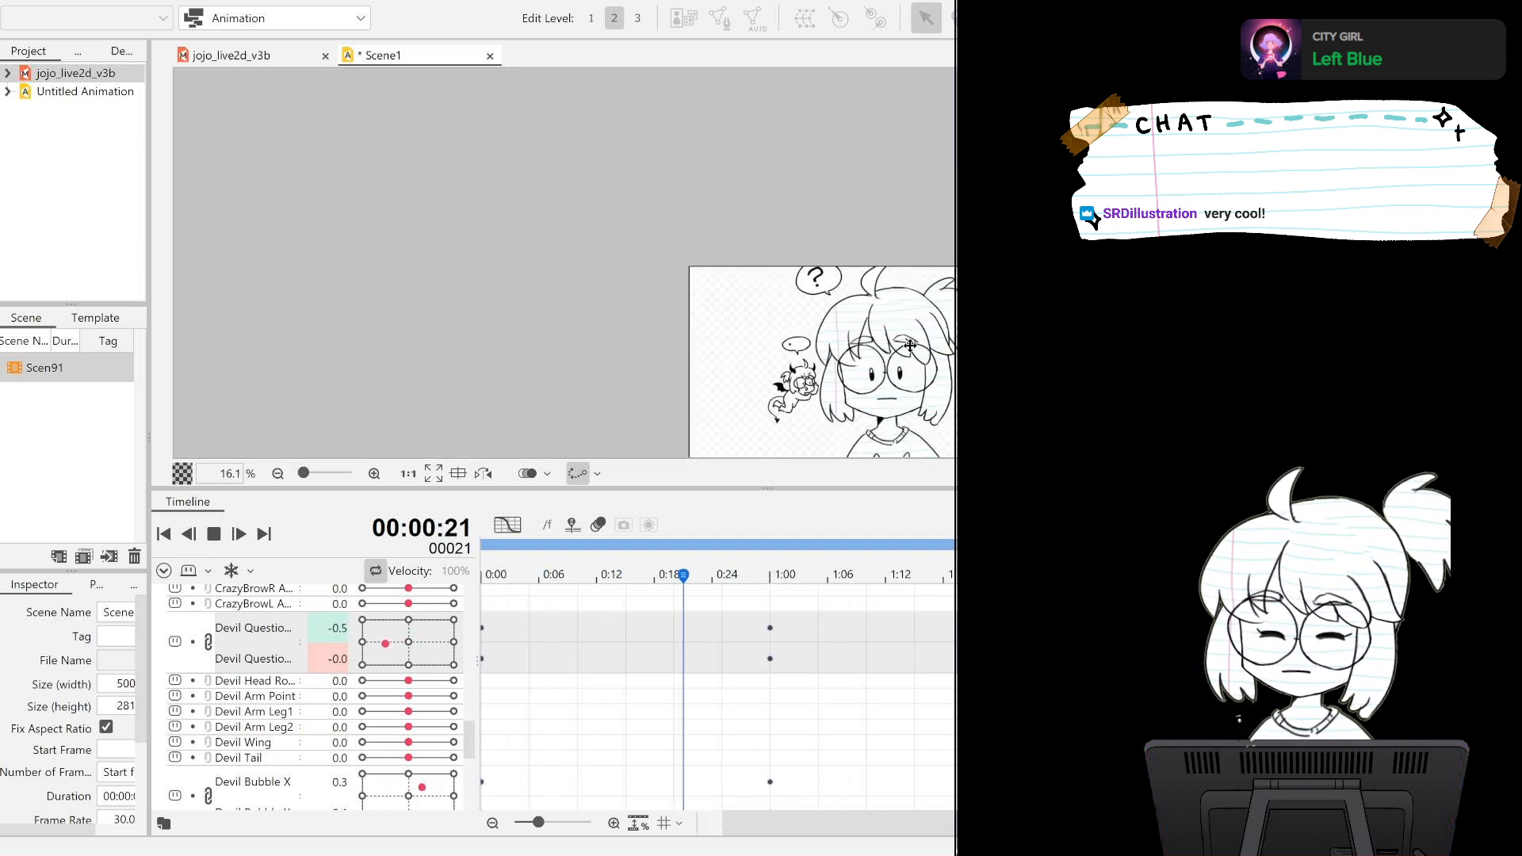
Review the question mark bubble's looping motion up close and stop the playback.
scroll(903, 345, "down", 1)
scroll(896, 332, "up", 1)
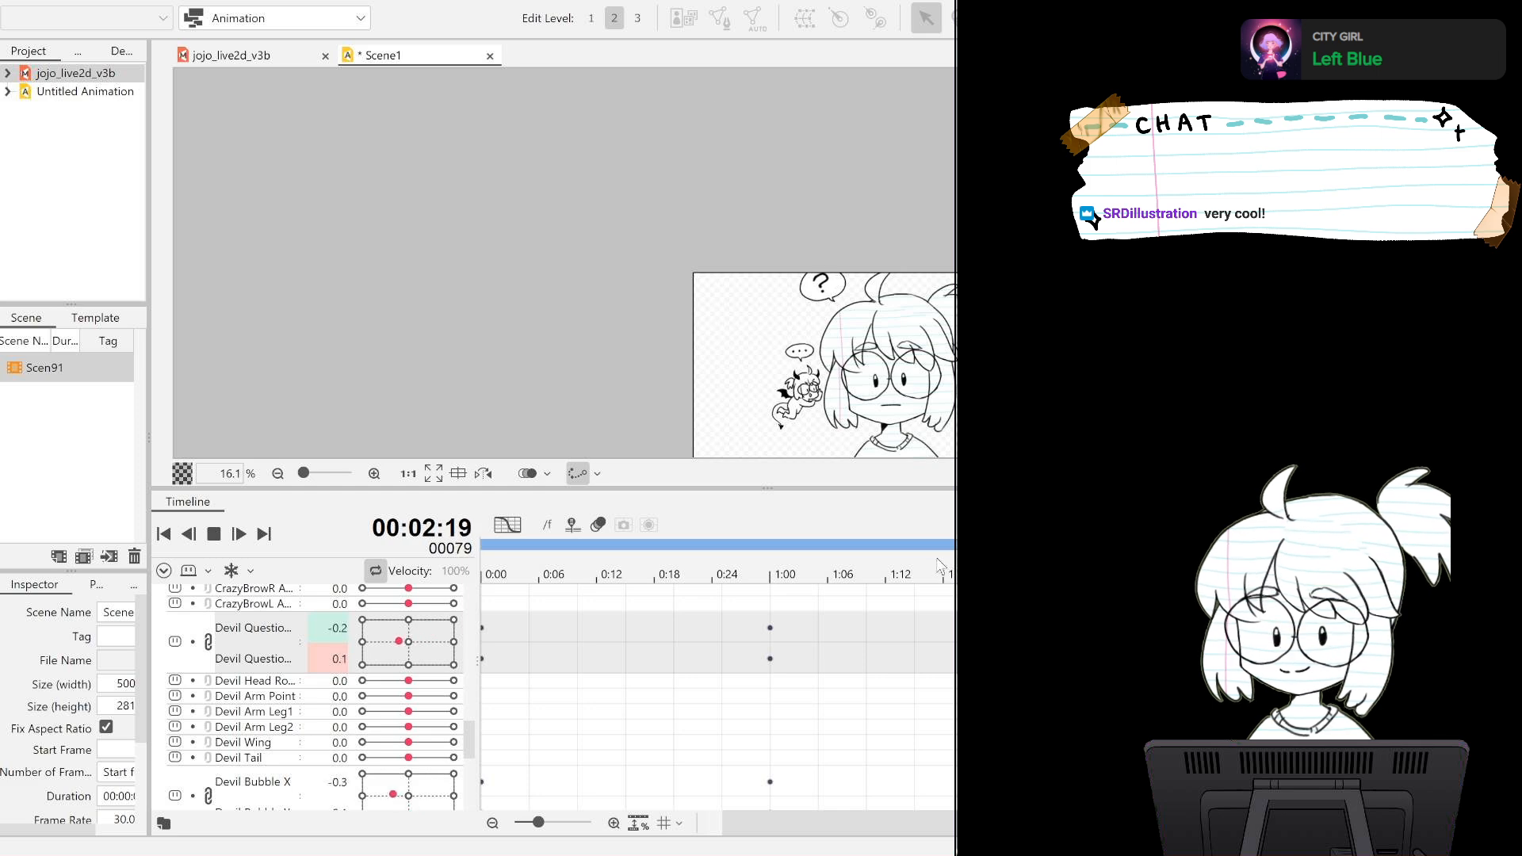
left_click_drag(1098, 424, 967, 359)
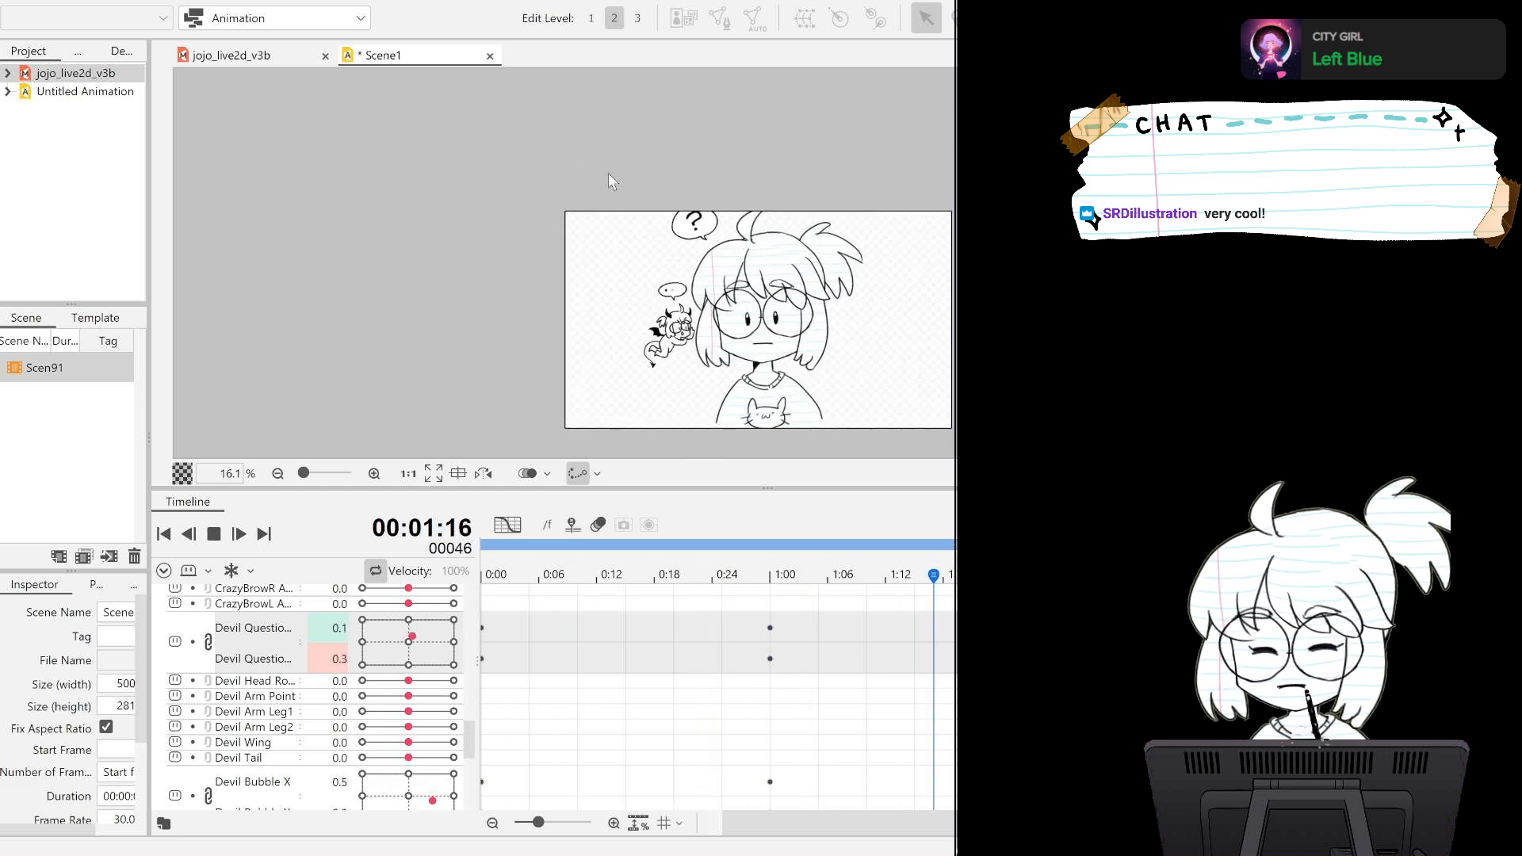
scroll(698, 215, "up", 4)
scroll(698, 215, "down", 1)
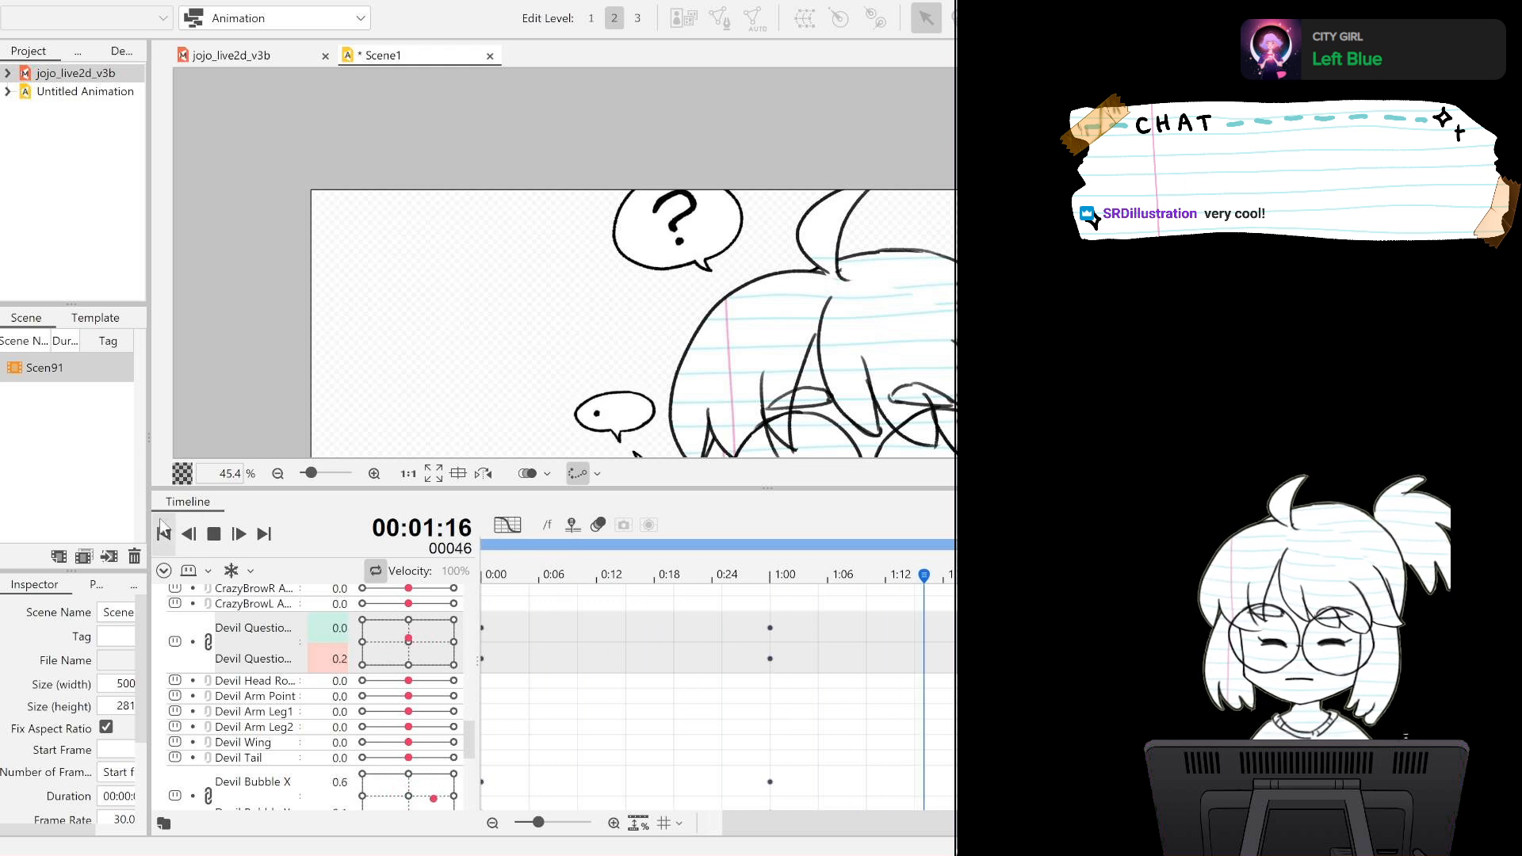
key("space")
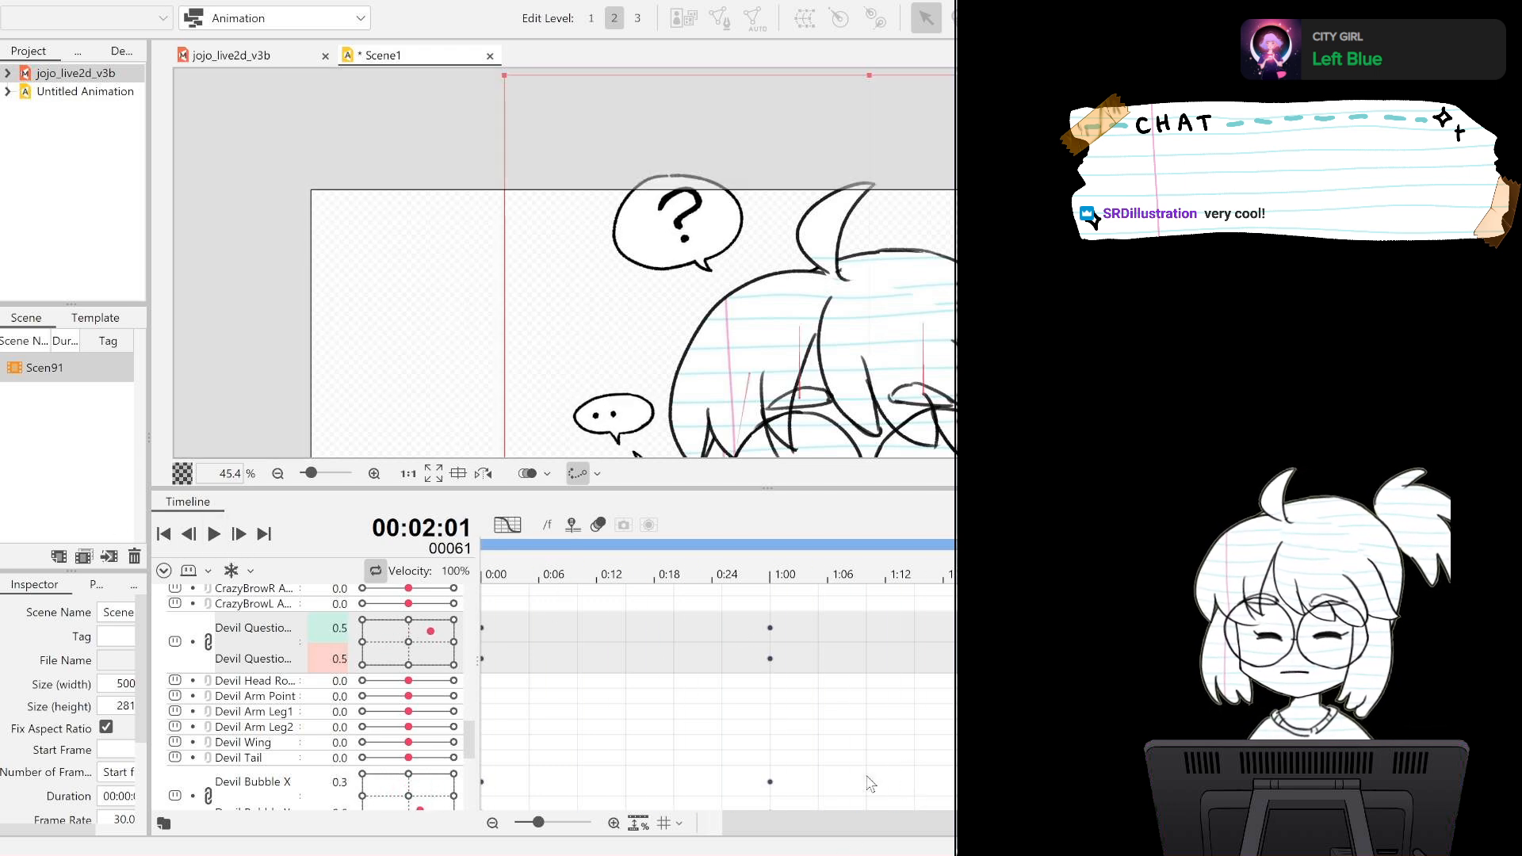
Delete the question mark's X and Y keyframes from frame 0 and from the middle of the timeline.
left_click_drag(863, 824, 706, 748)
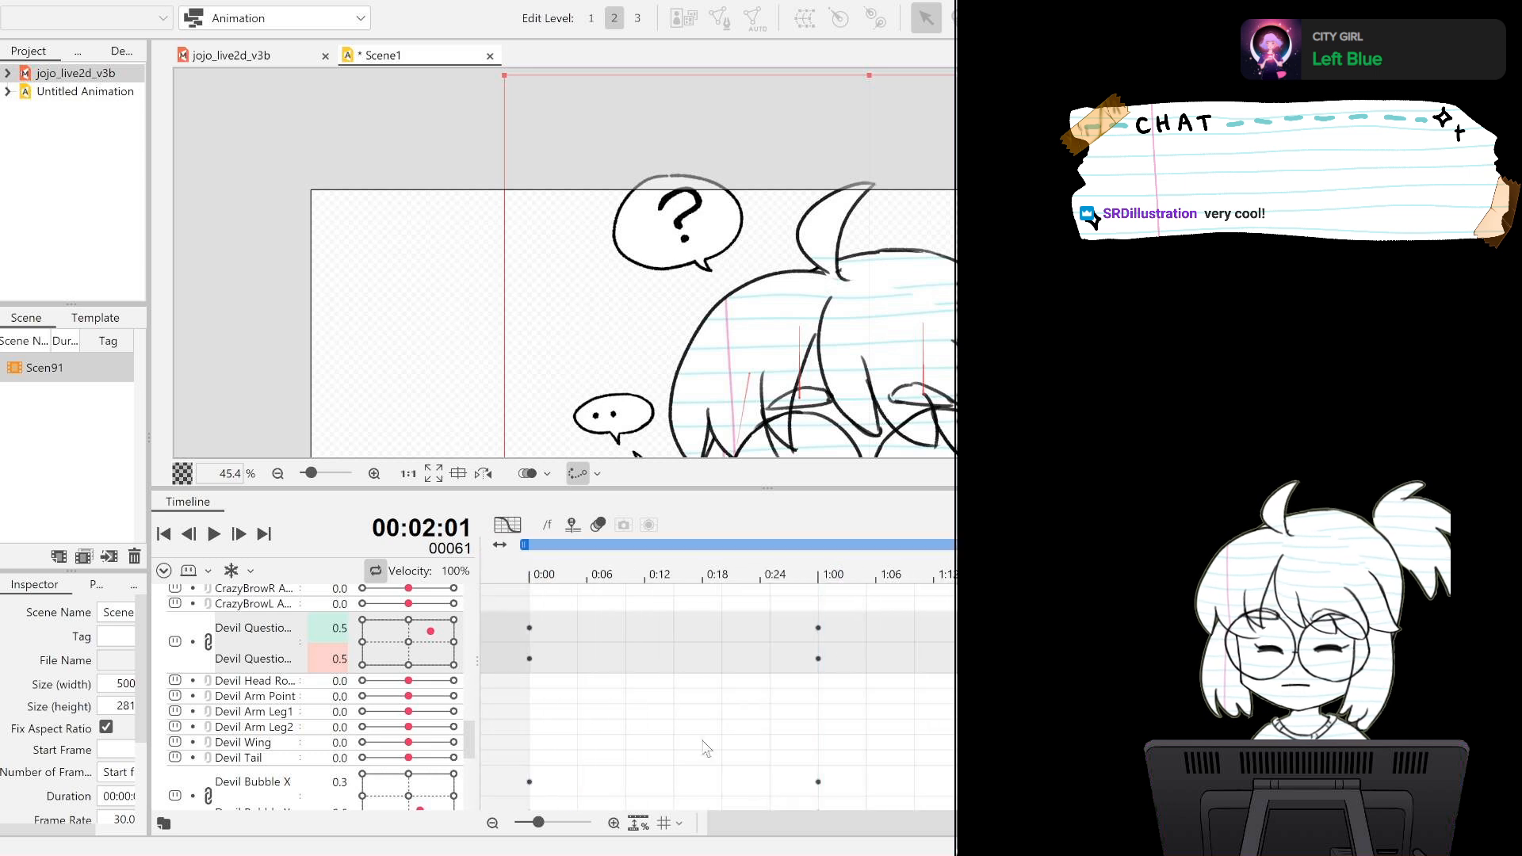
left_click_drag(428, 638, 413, 650)
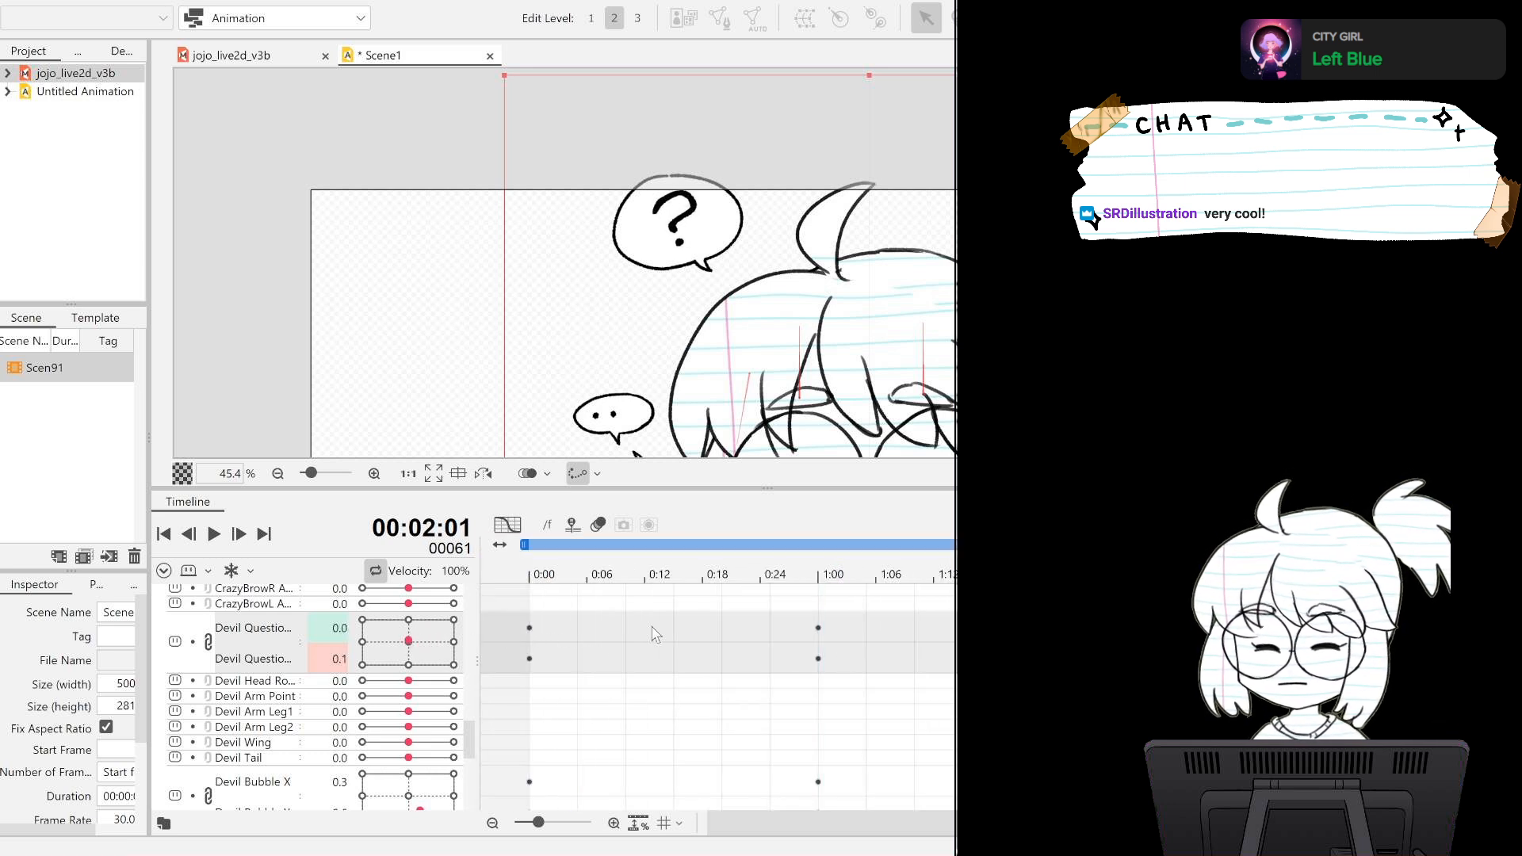
left_click_drag(1116, 641, 689, 659)
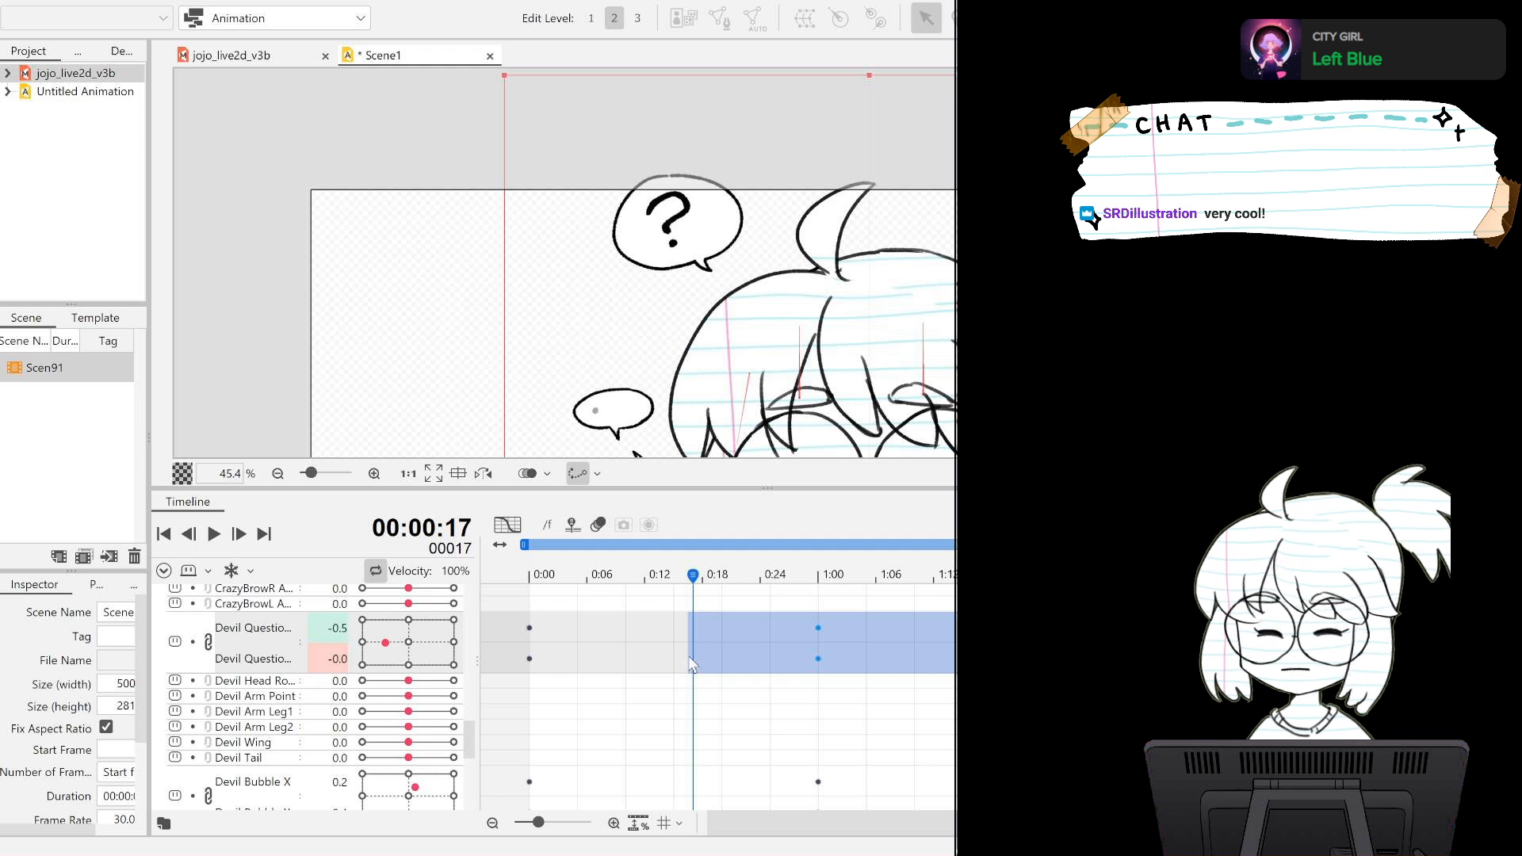
key("Delete")
left_click_drag(562, 636, 496, 645)
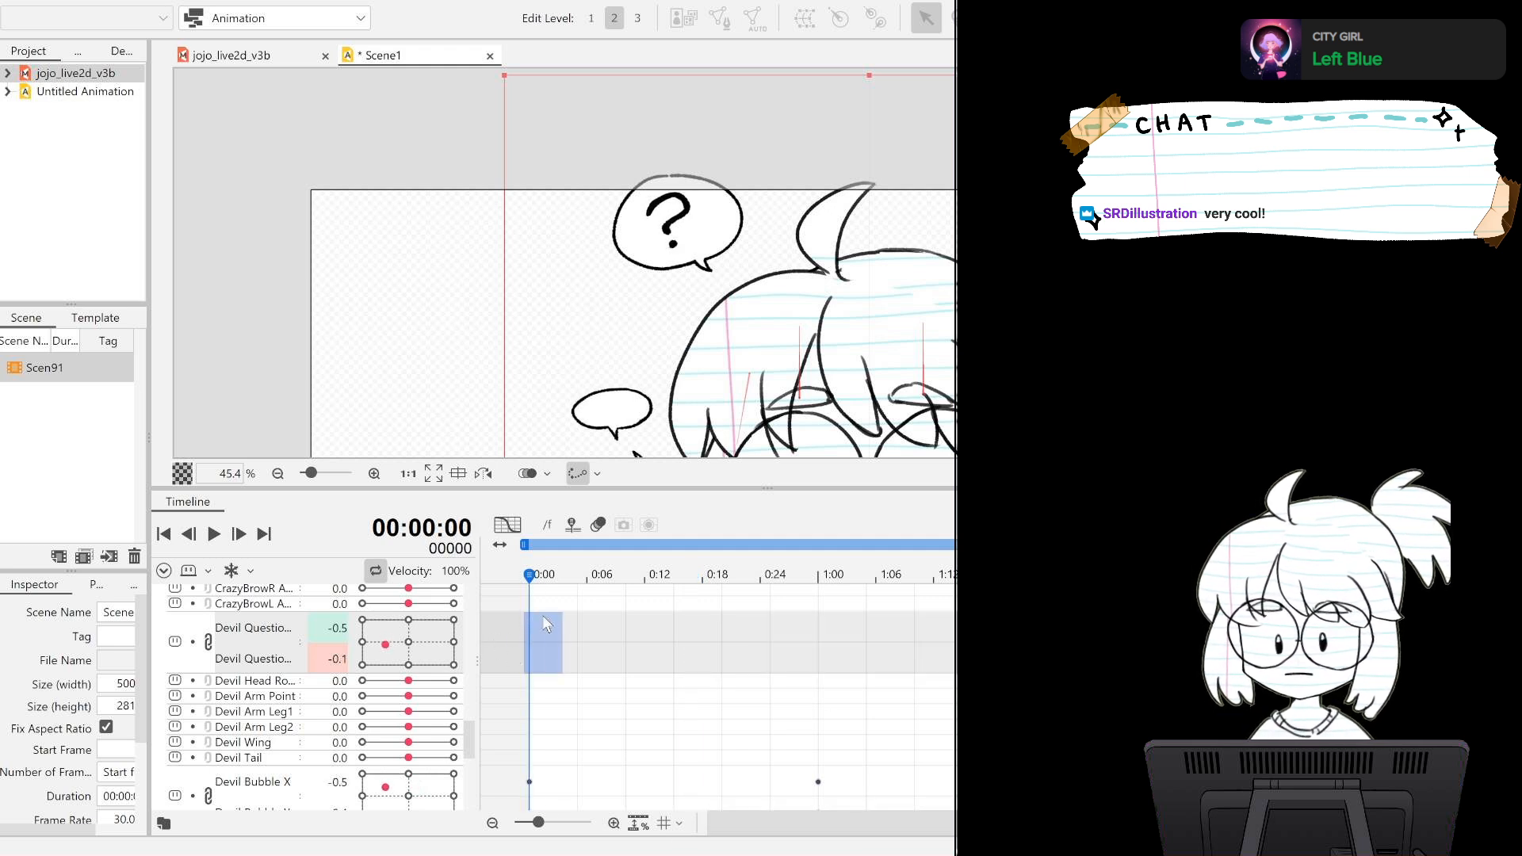
left_click(409, 640)
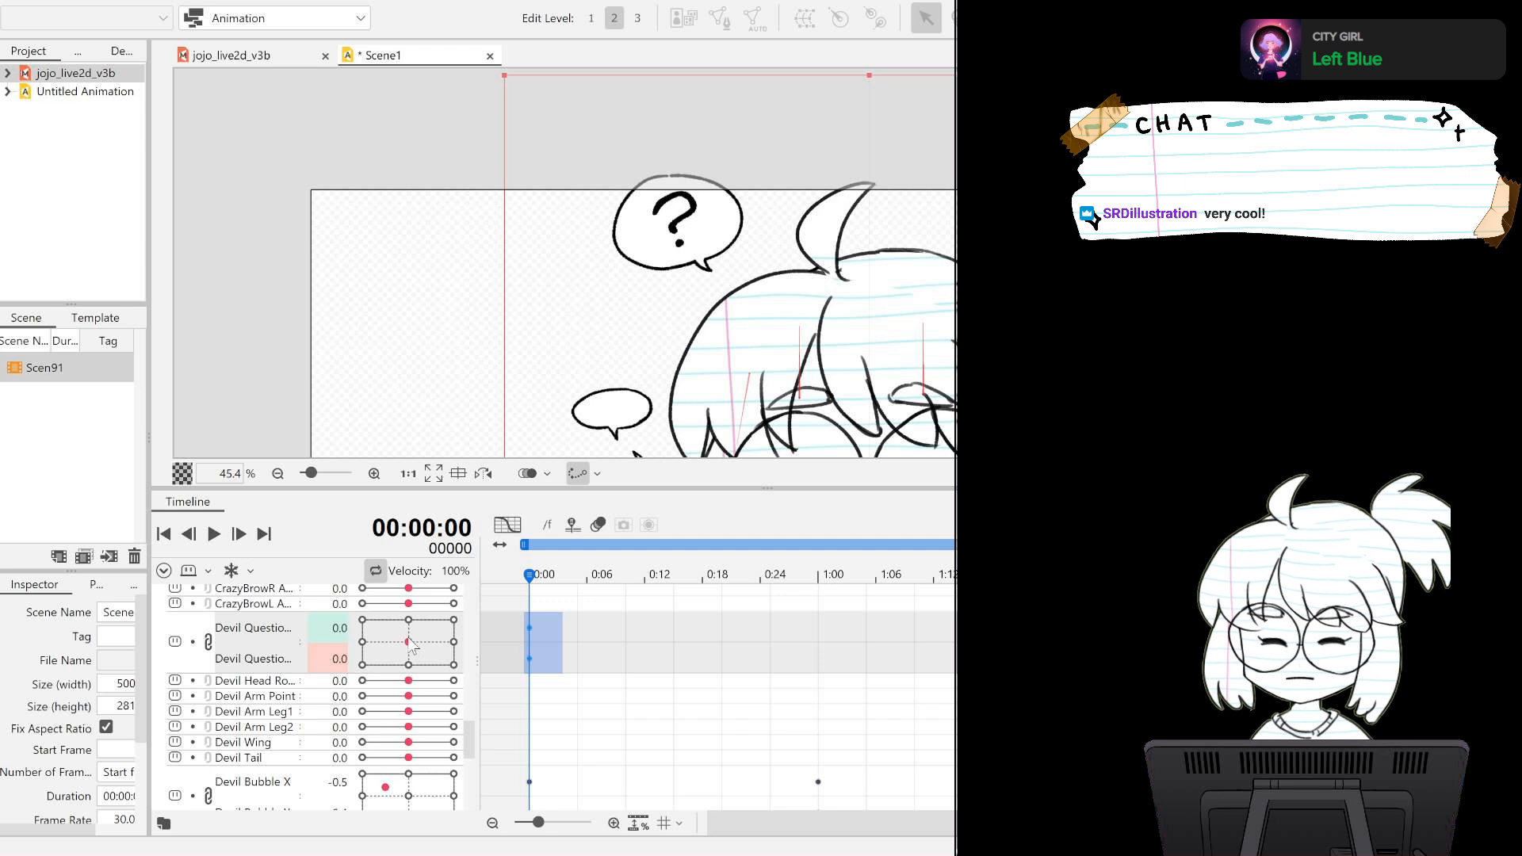
left_click_drag(580, 600, 495, 653)
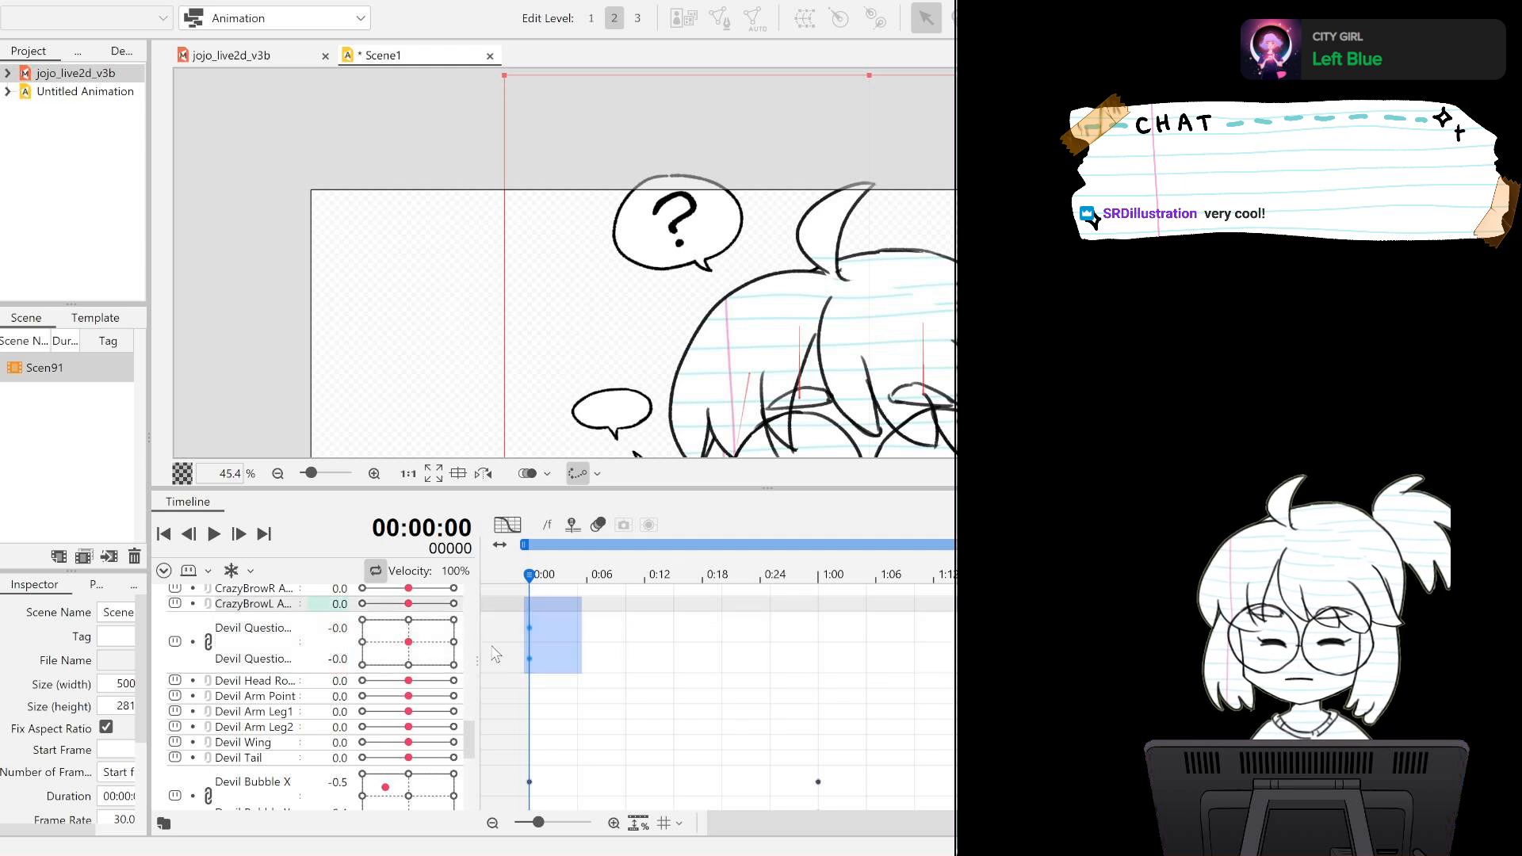
key("ctrl+z")
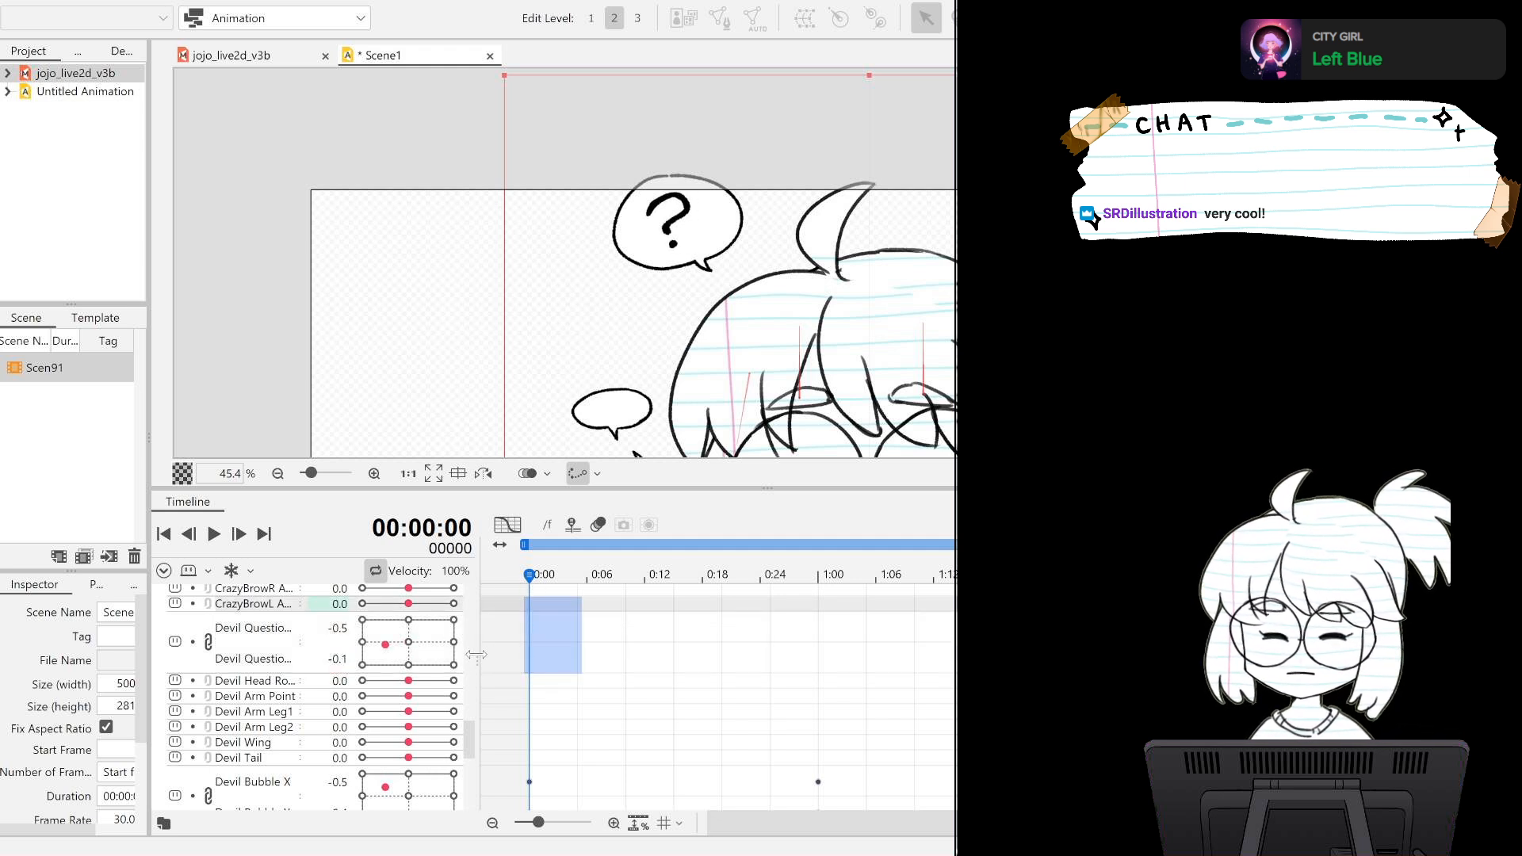
Reset the question mark's X and Y parameters to 0.0 on frame 90.
left_click_drag(723, 820, 858, 829)
left_click(1012, 640)
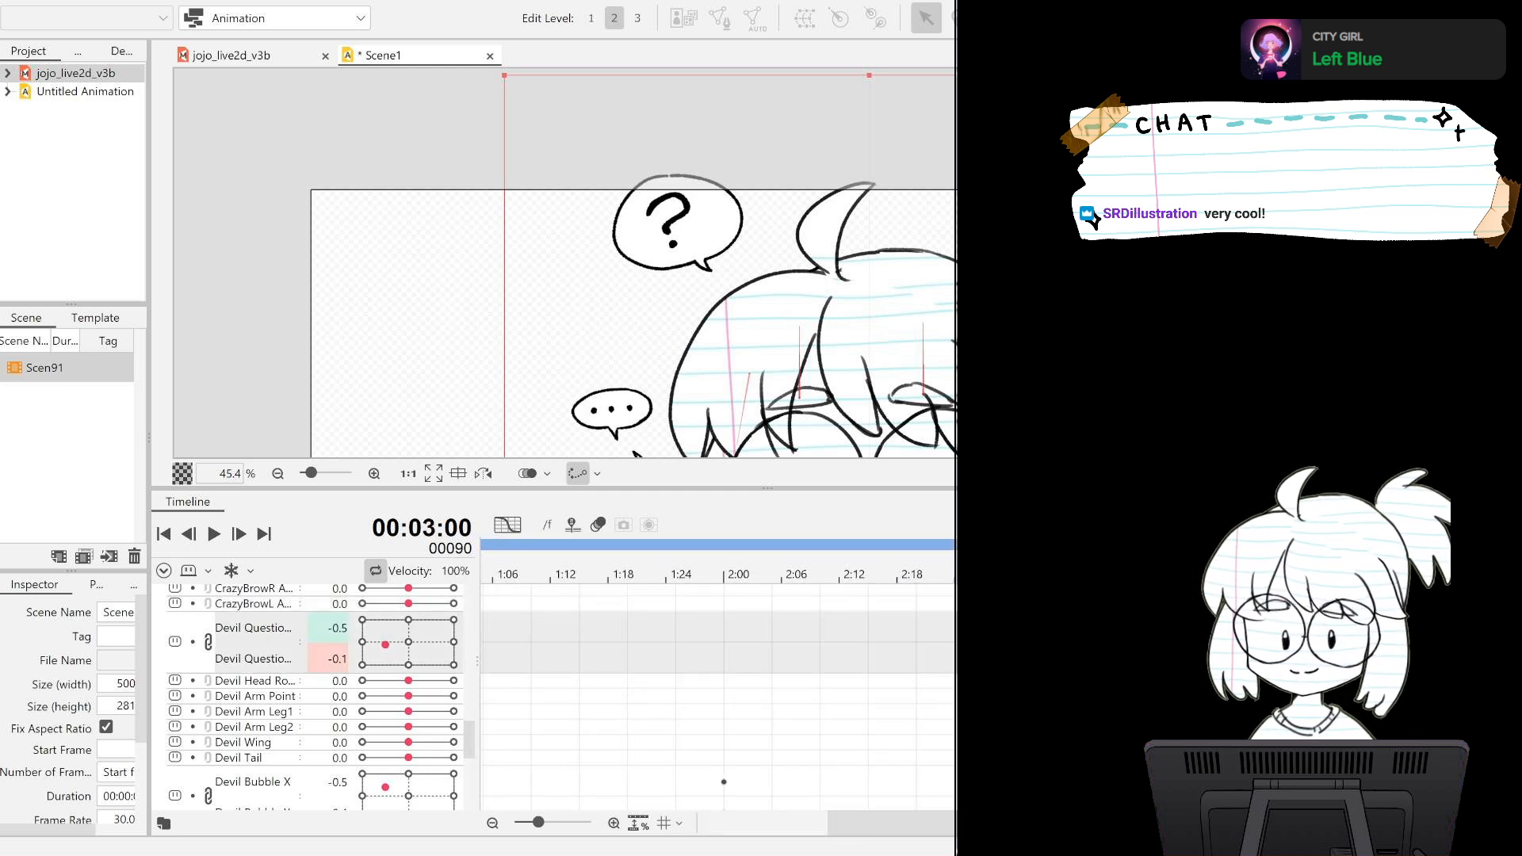
key("ctrl+v")
Key the devil's head rotation at -0.4 on frame 24, with the canvas framed closely on the devil.
scroll(951, 263, "down", 4)
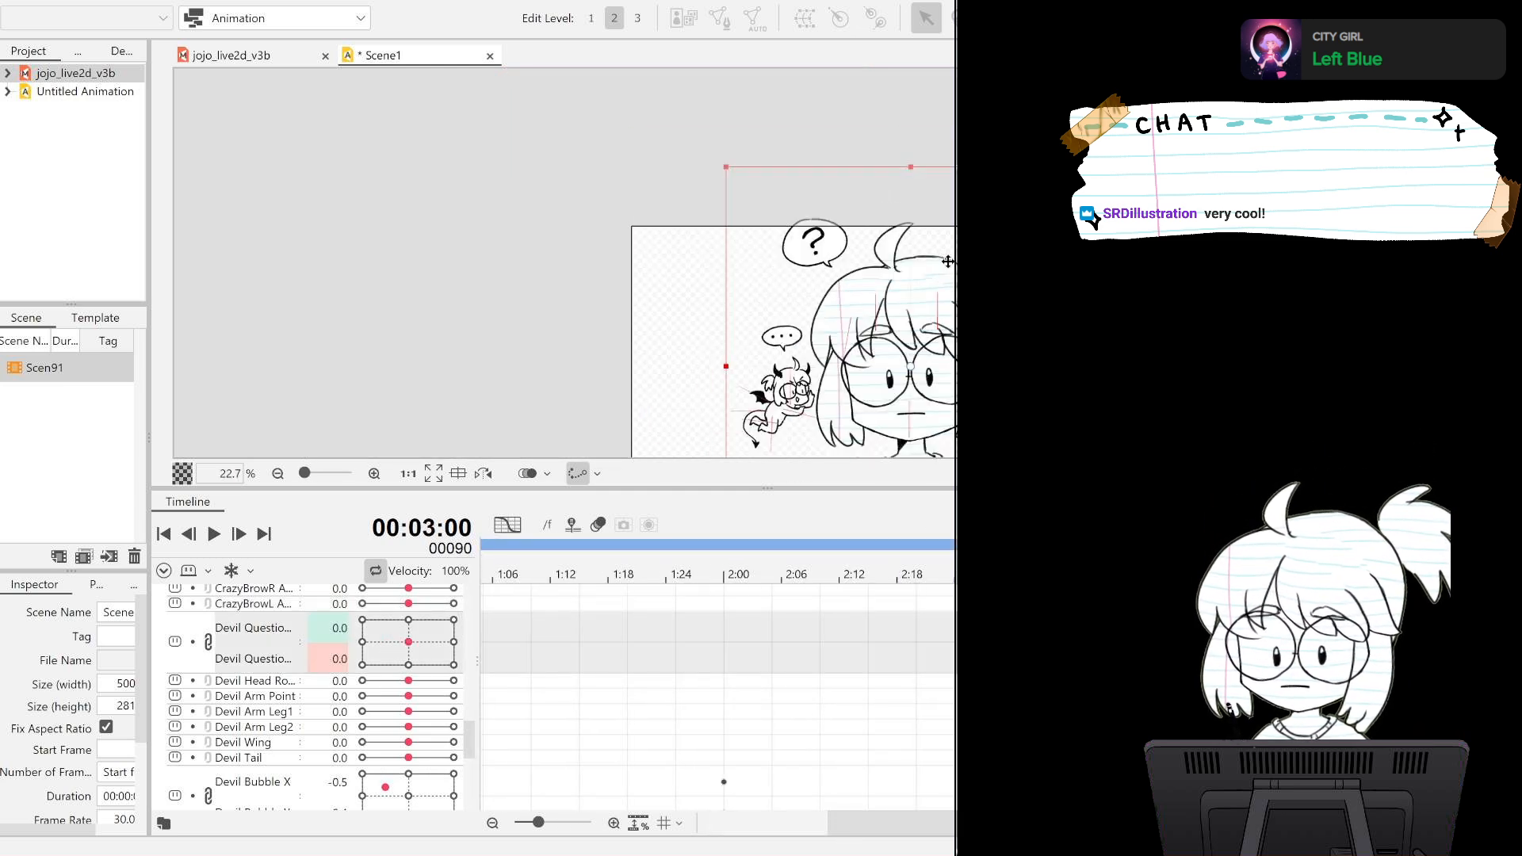
scroll(946, 262, "up", 4)
left_click_drag(891, 356, 1106, 75)
scroll(818, 260, "up", 4)
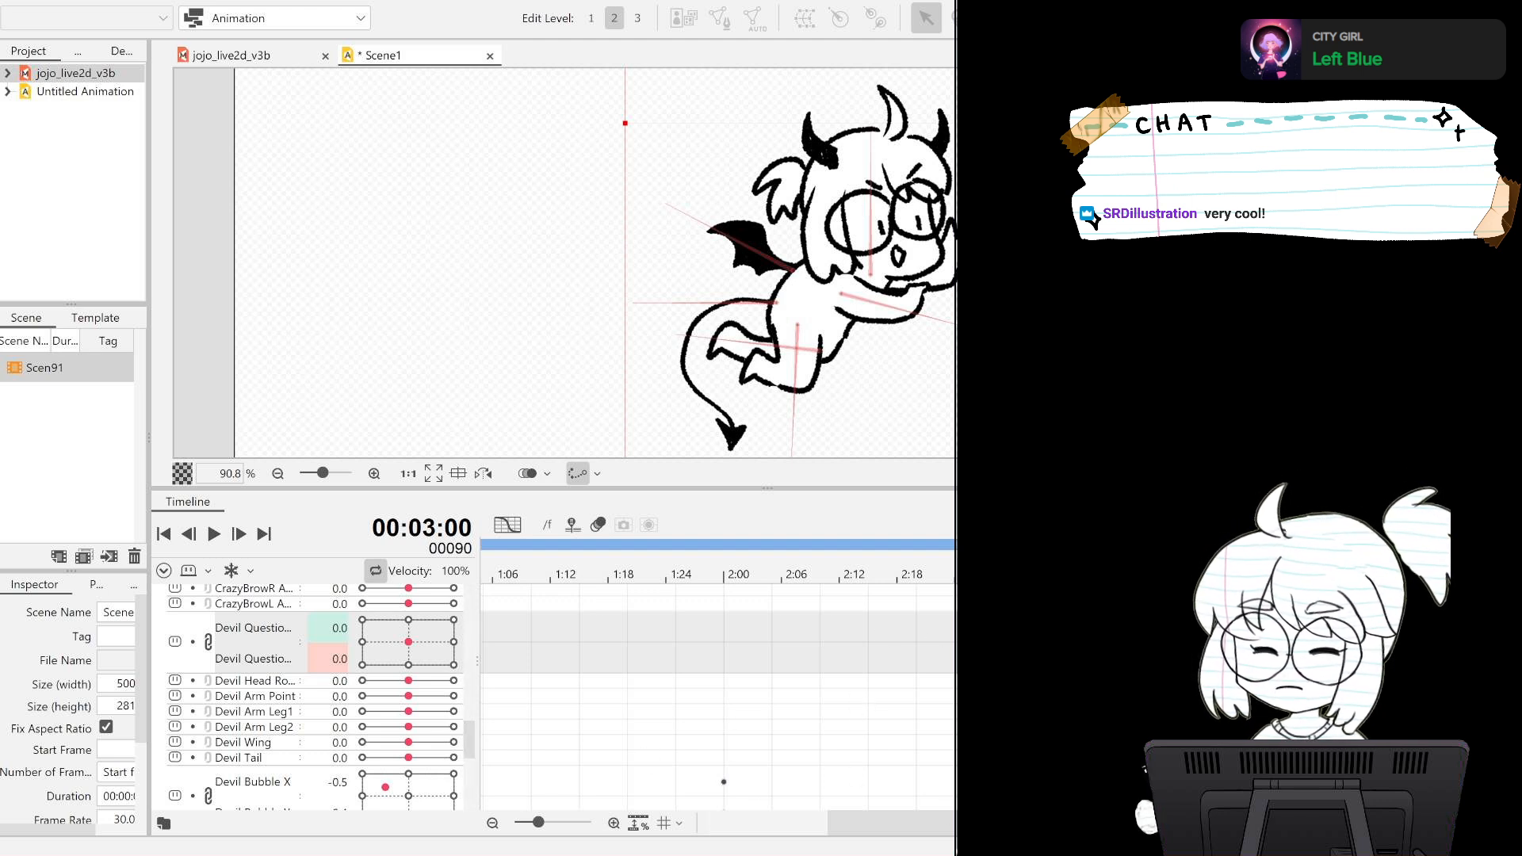
scroll(822, 688, "down", 2)
left_click(239, 637)
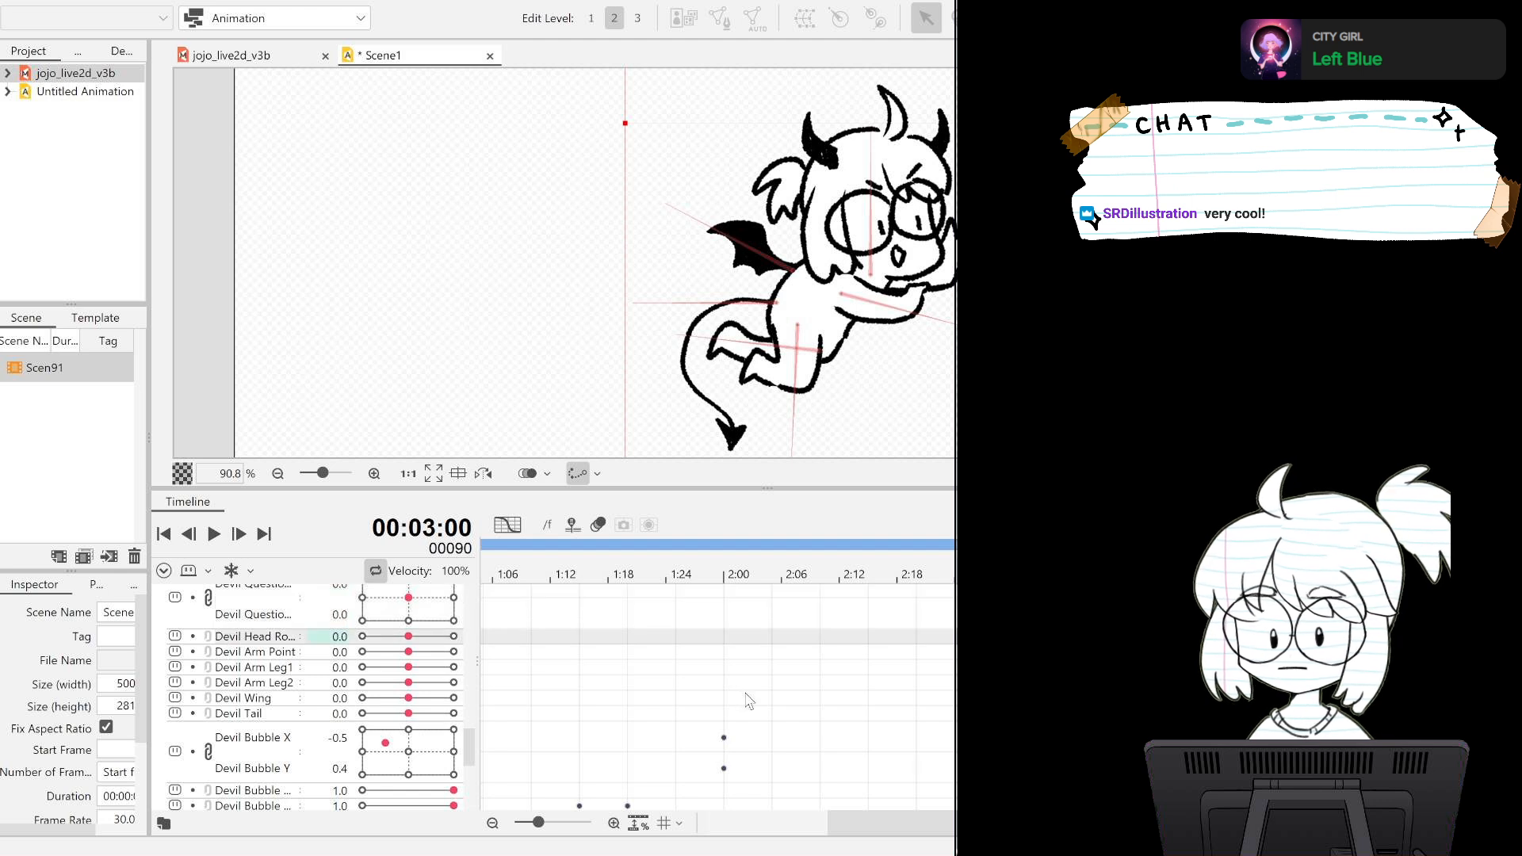
left_click(173, 539)
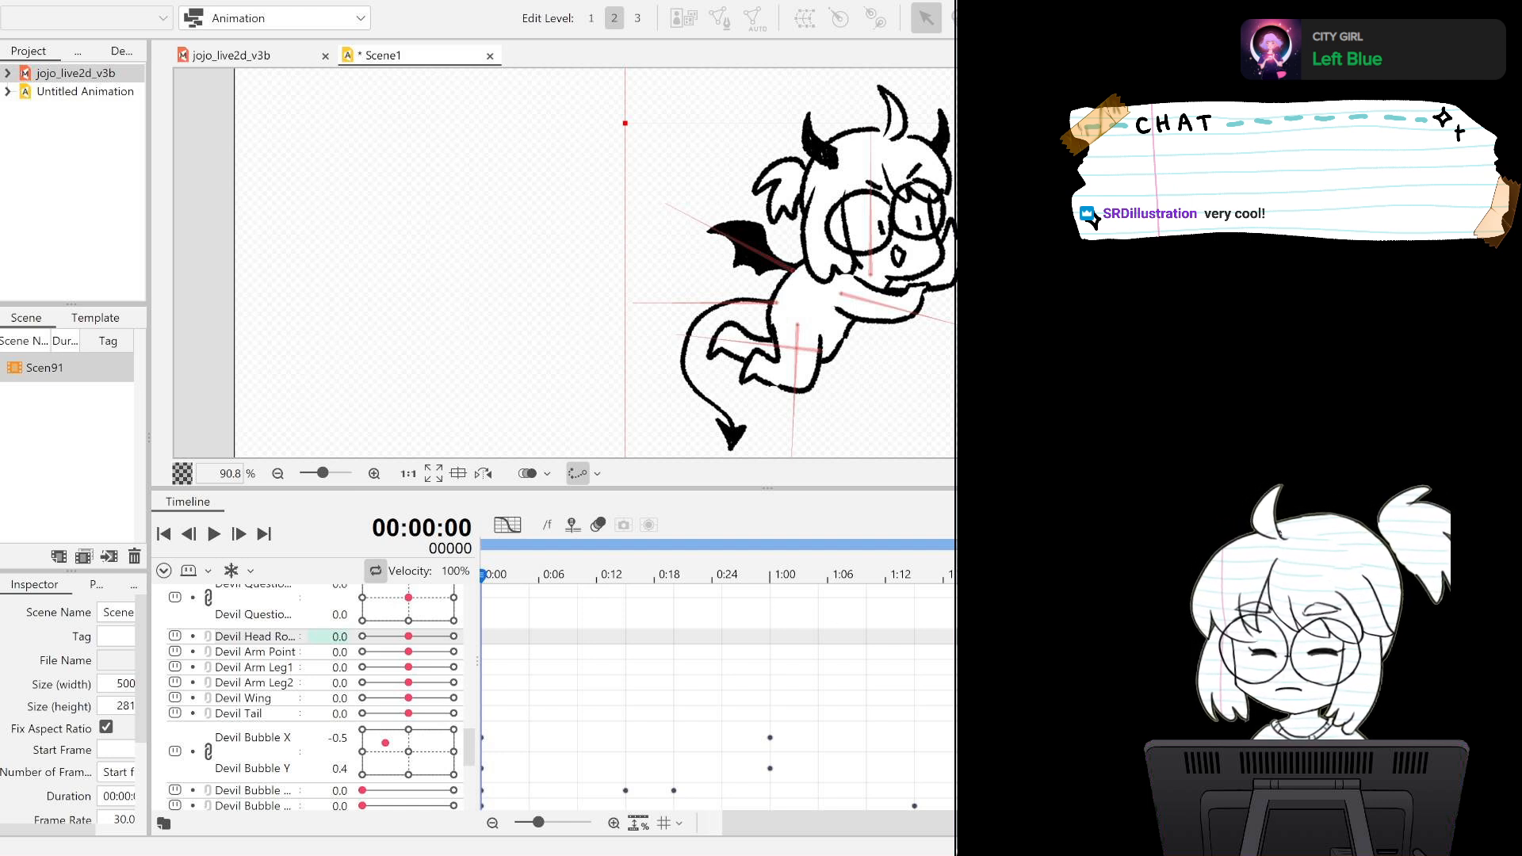
left_click(915, 577)
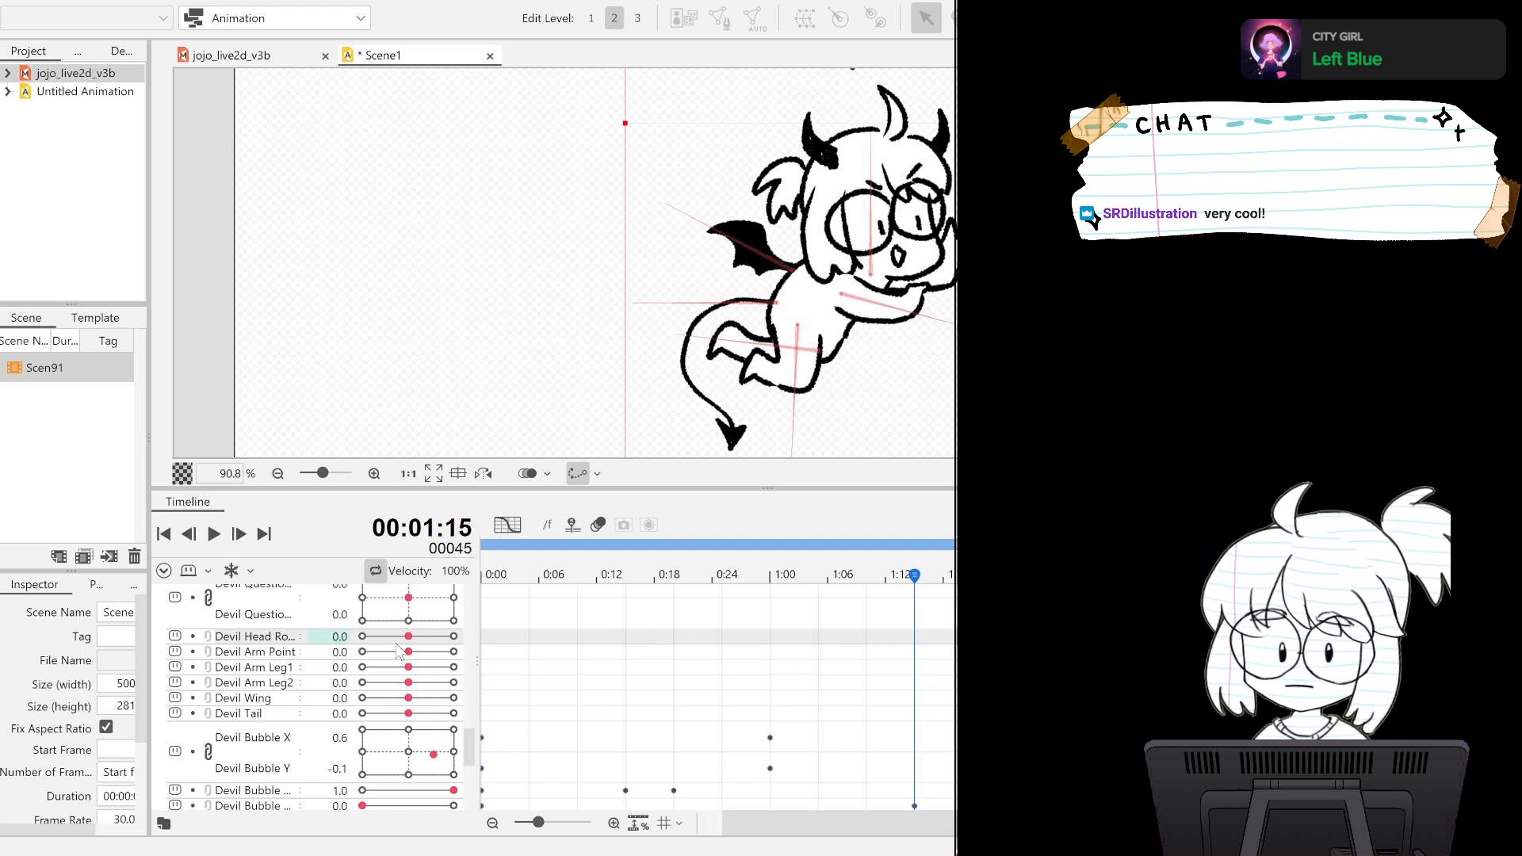
left_click(714, 577)
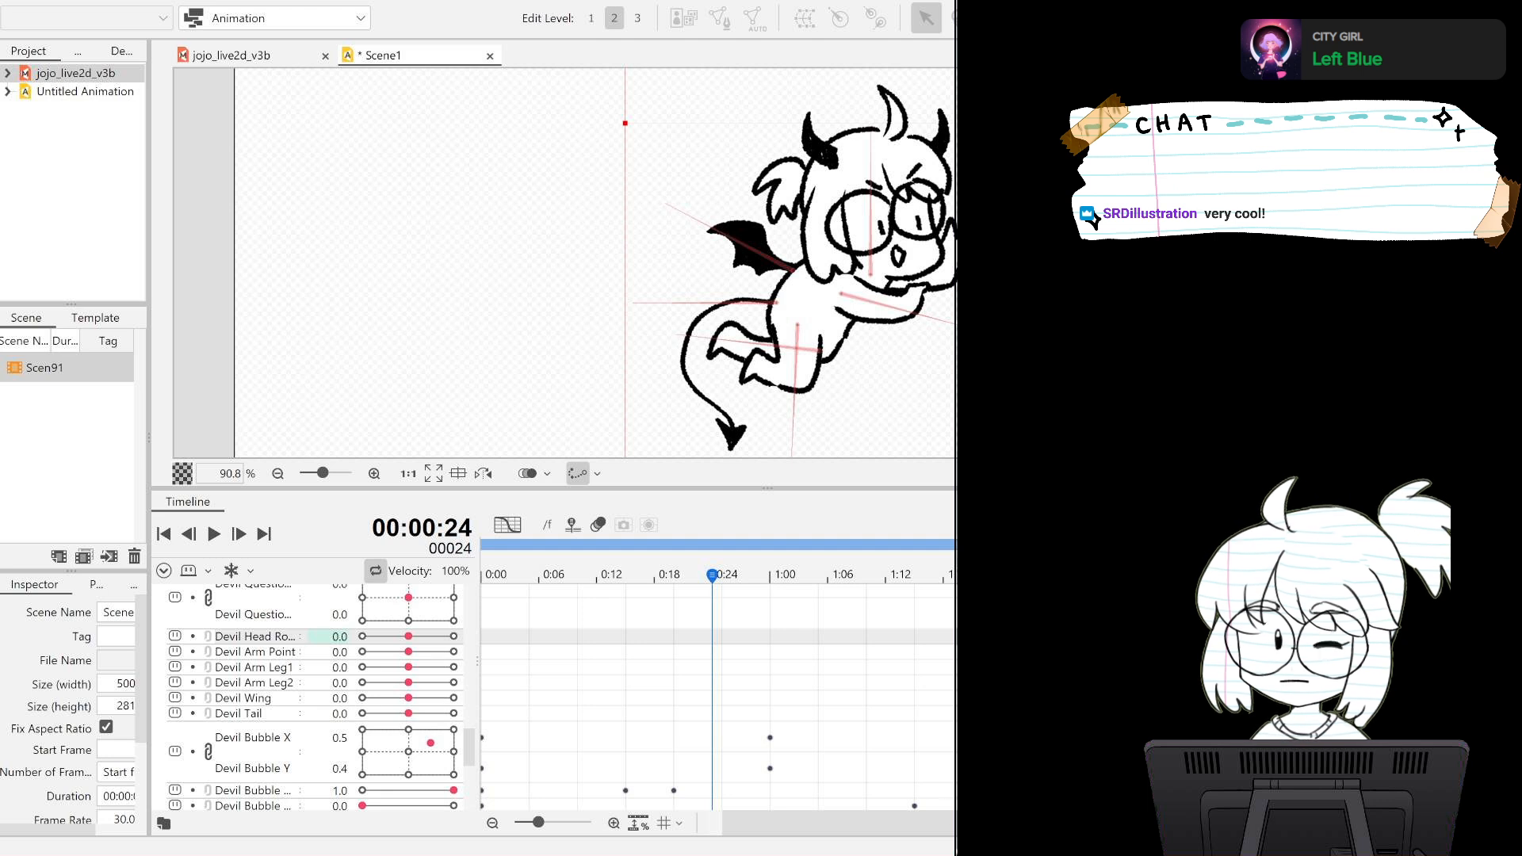
left_click_drag(407, 638, 396, 642)
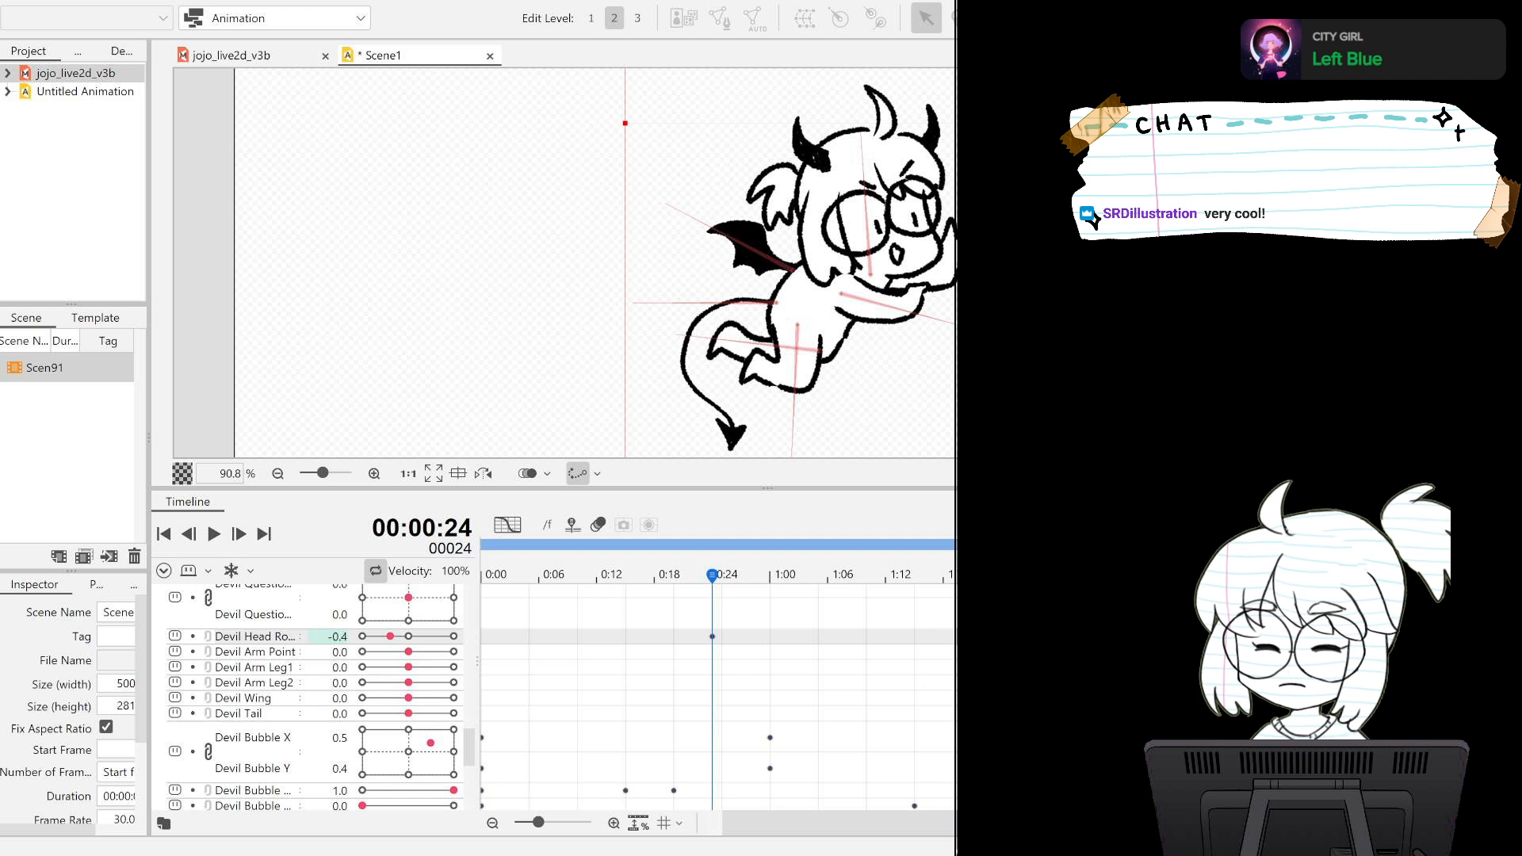
Key the devil's head rotation at 0.5 around frame 60 and 0.0 on frame 90, and play back the motion.
left_click(1048, 596)
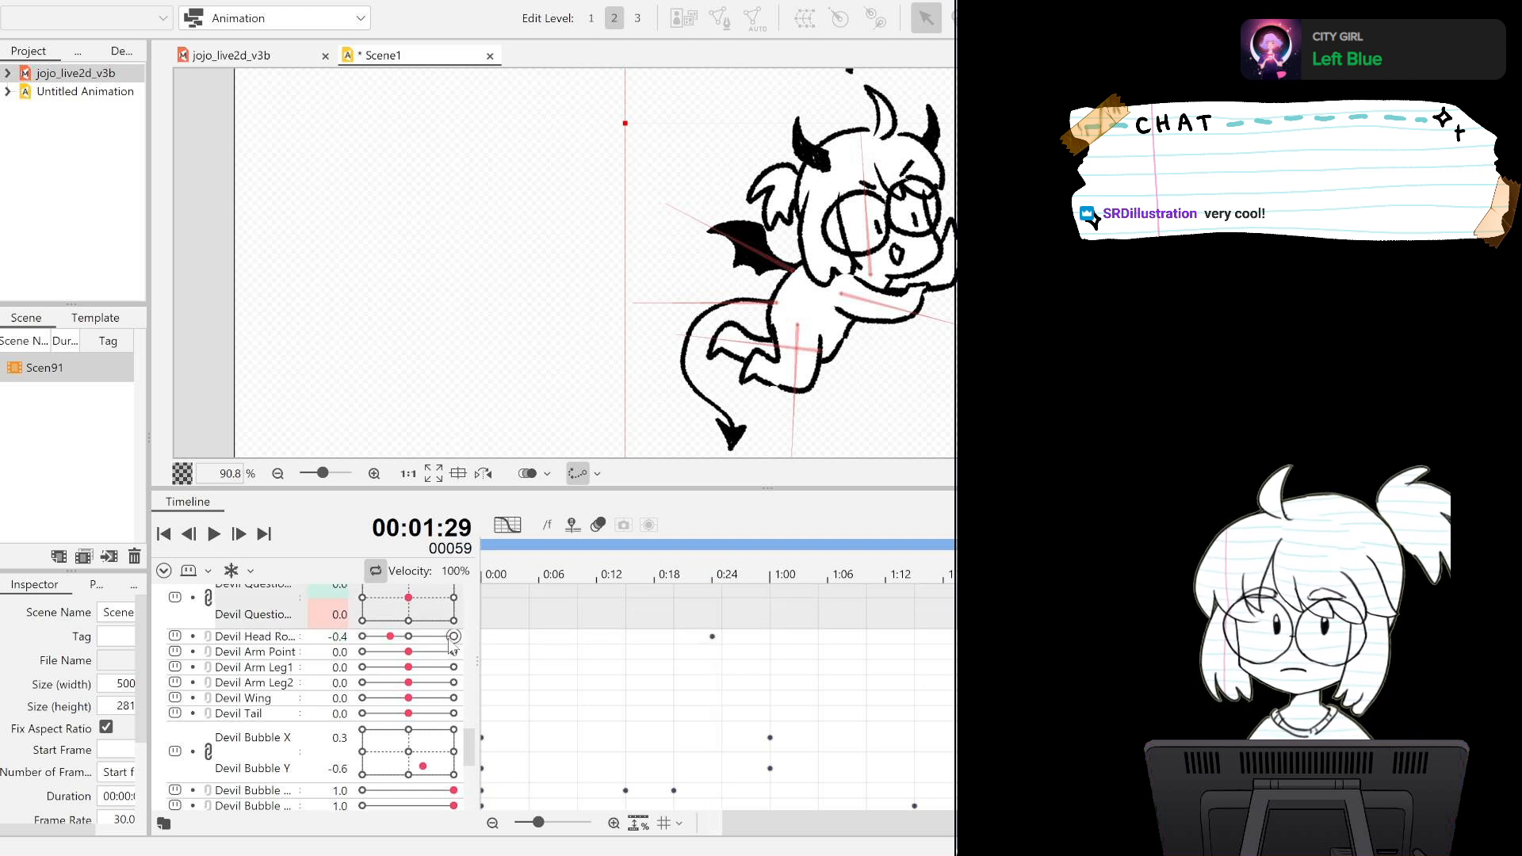
left_click_drag(390, 637, 423, 637)
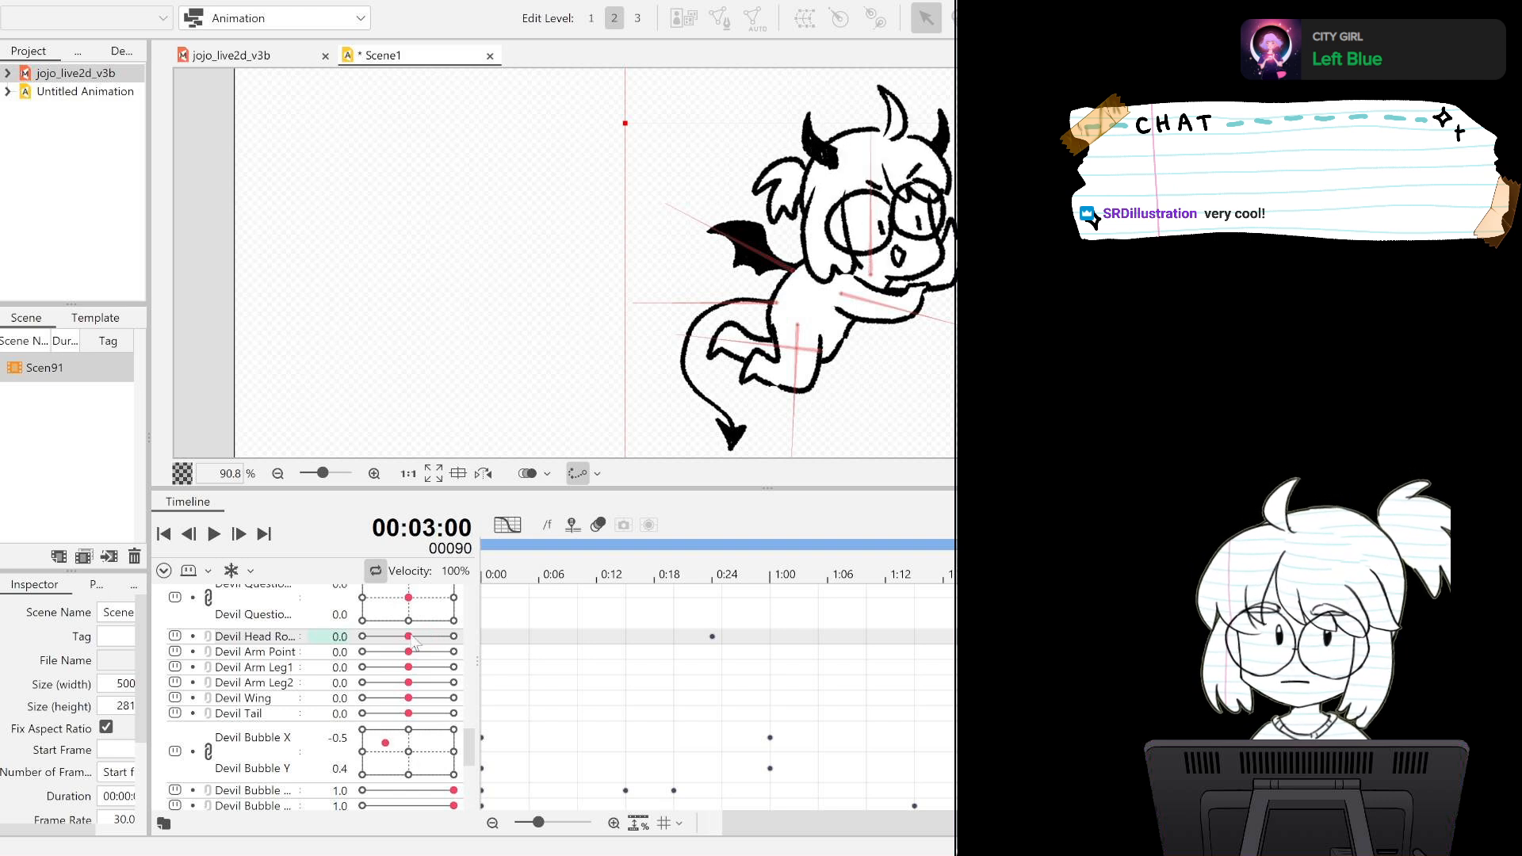
left_click(219, 539)
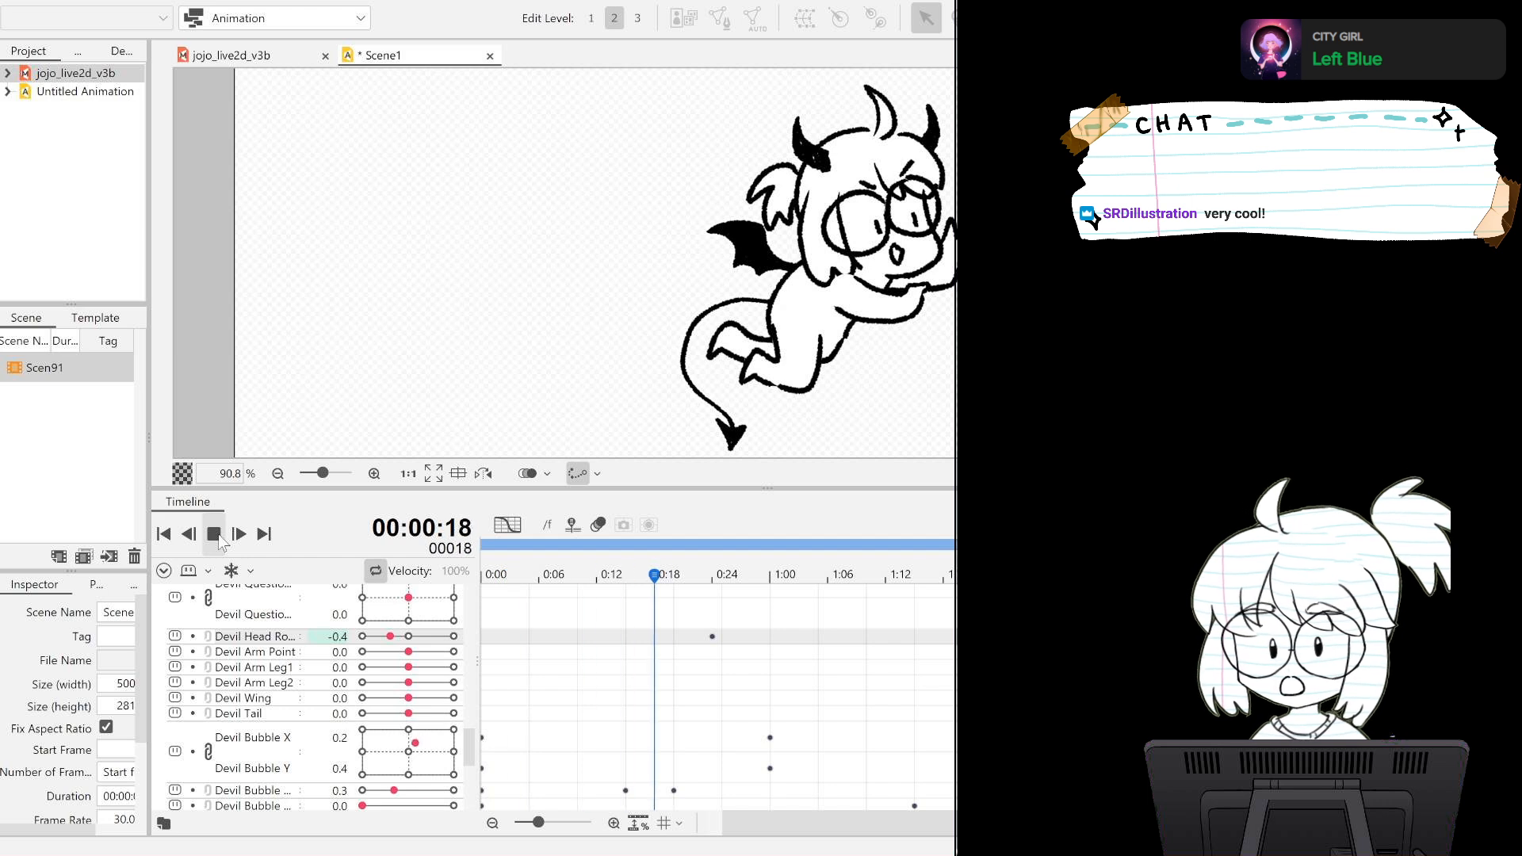
left_click(219, 536)
Key the devil's head rotation at 0.0 on frame 0 and play back the loop.
left_click_drag(829, 821, 793, 825)
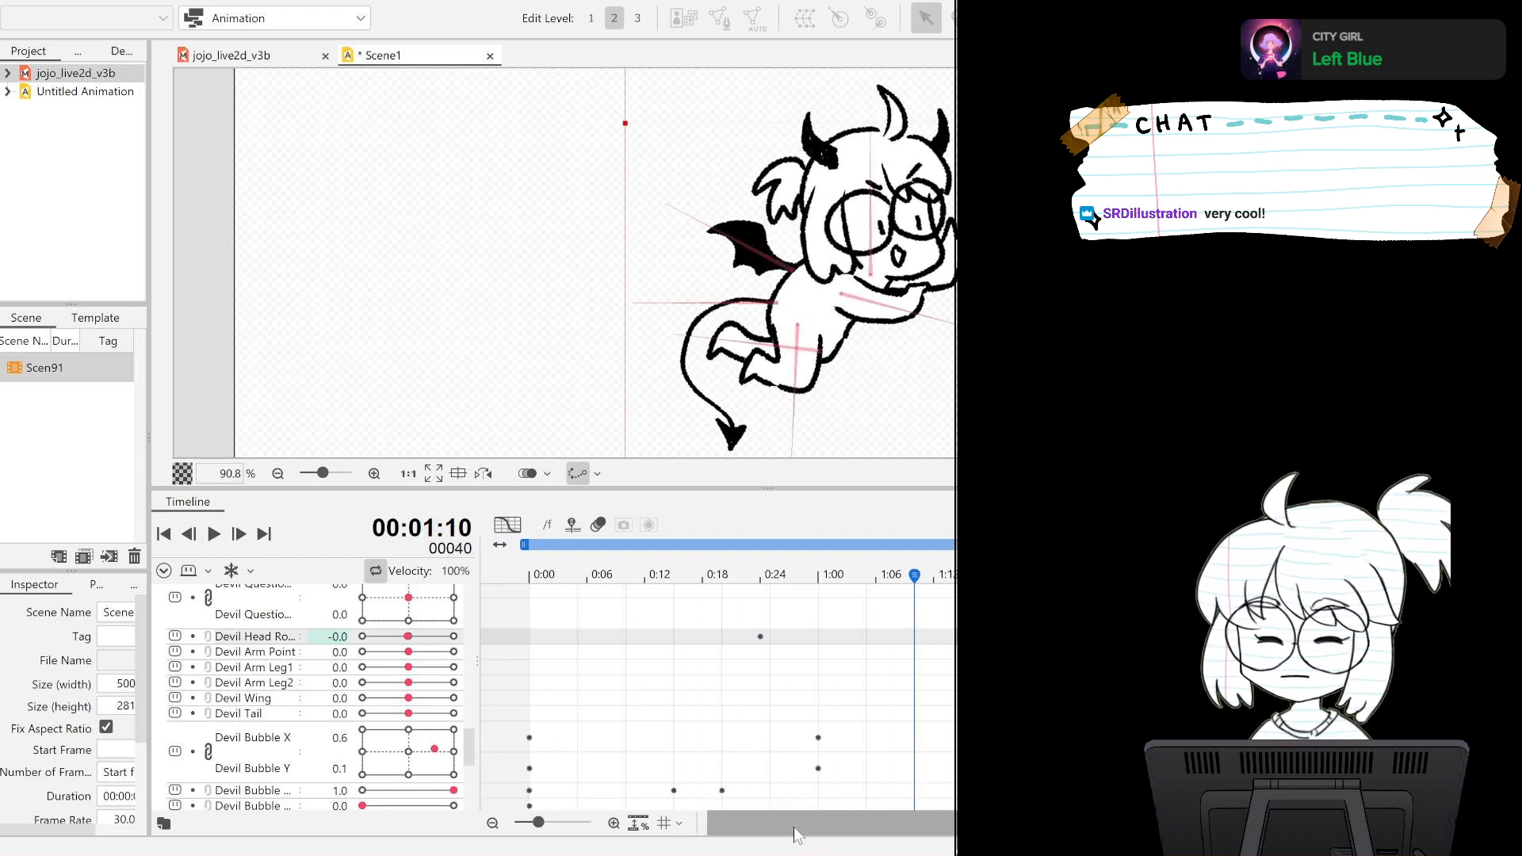
left_click_drag(612, 572, 505, 558)
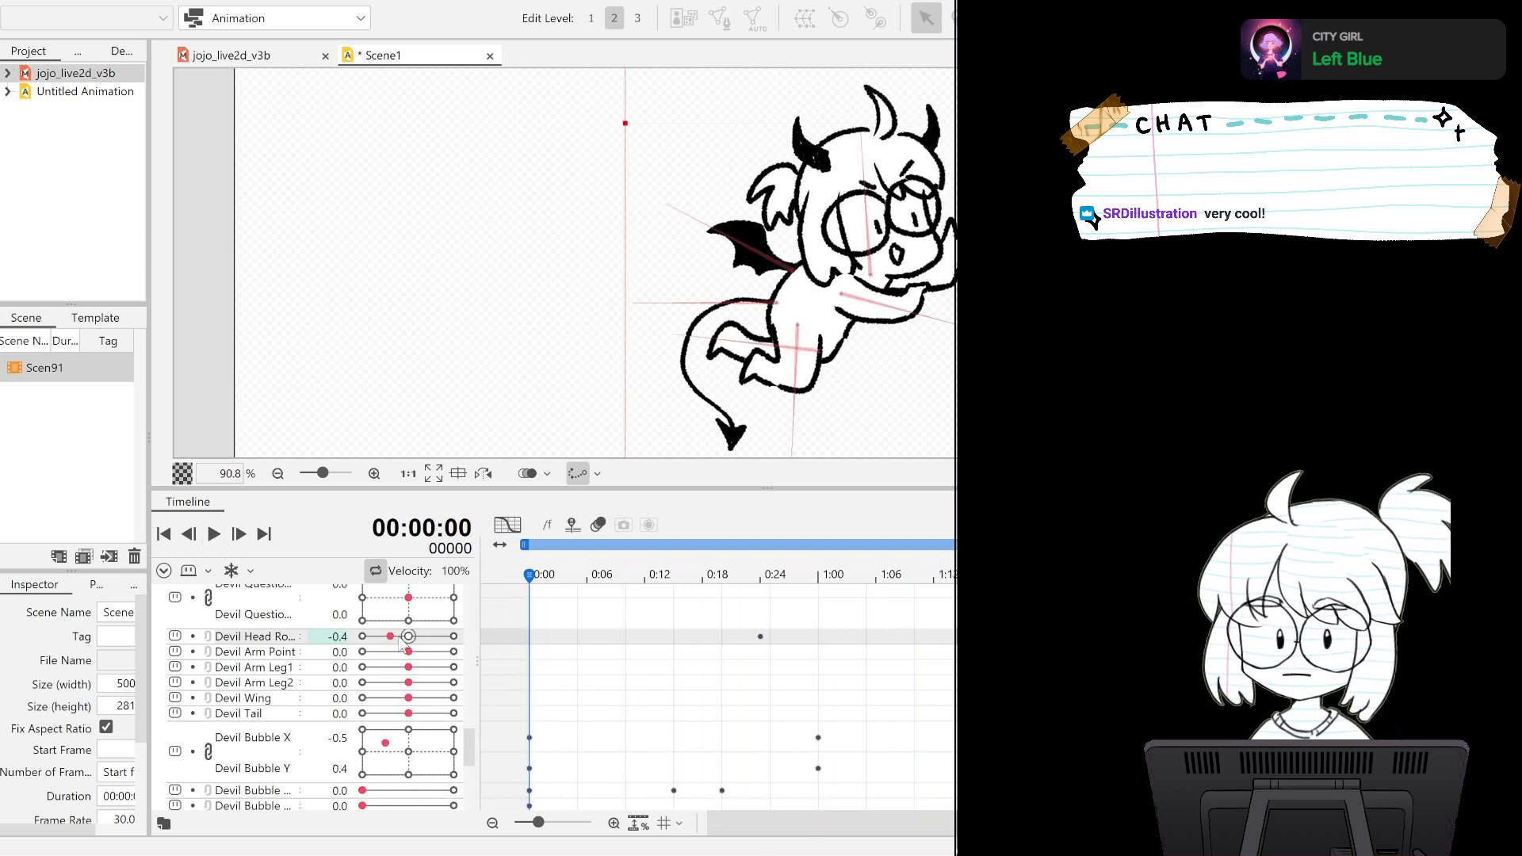
left_click(215, 535)
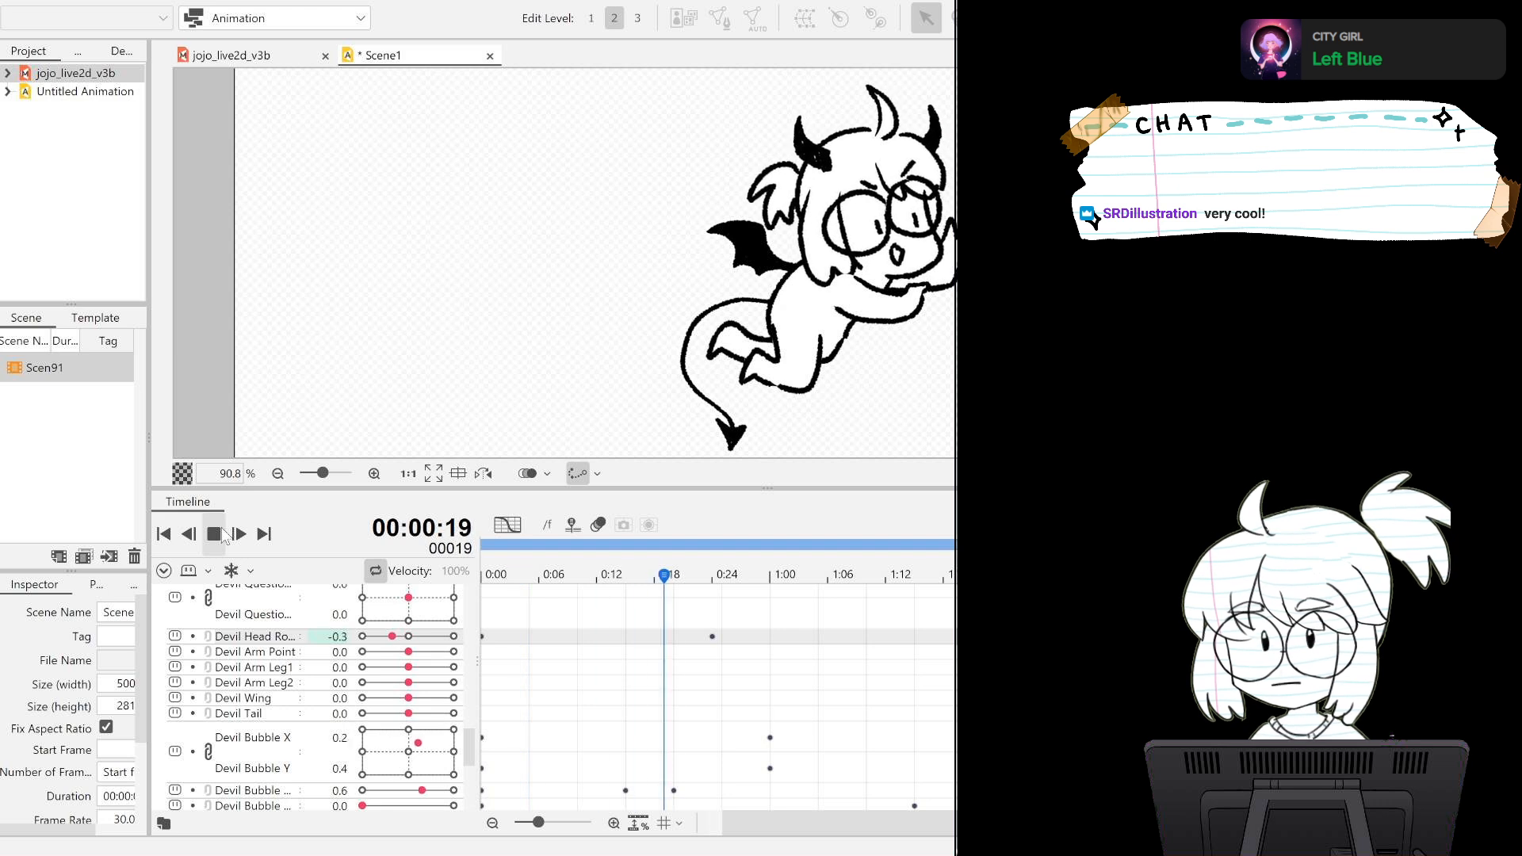
left_click(215, 534)
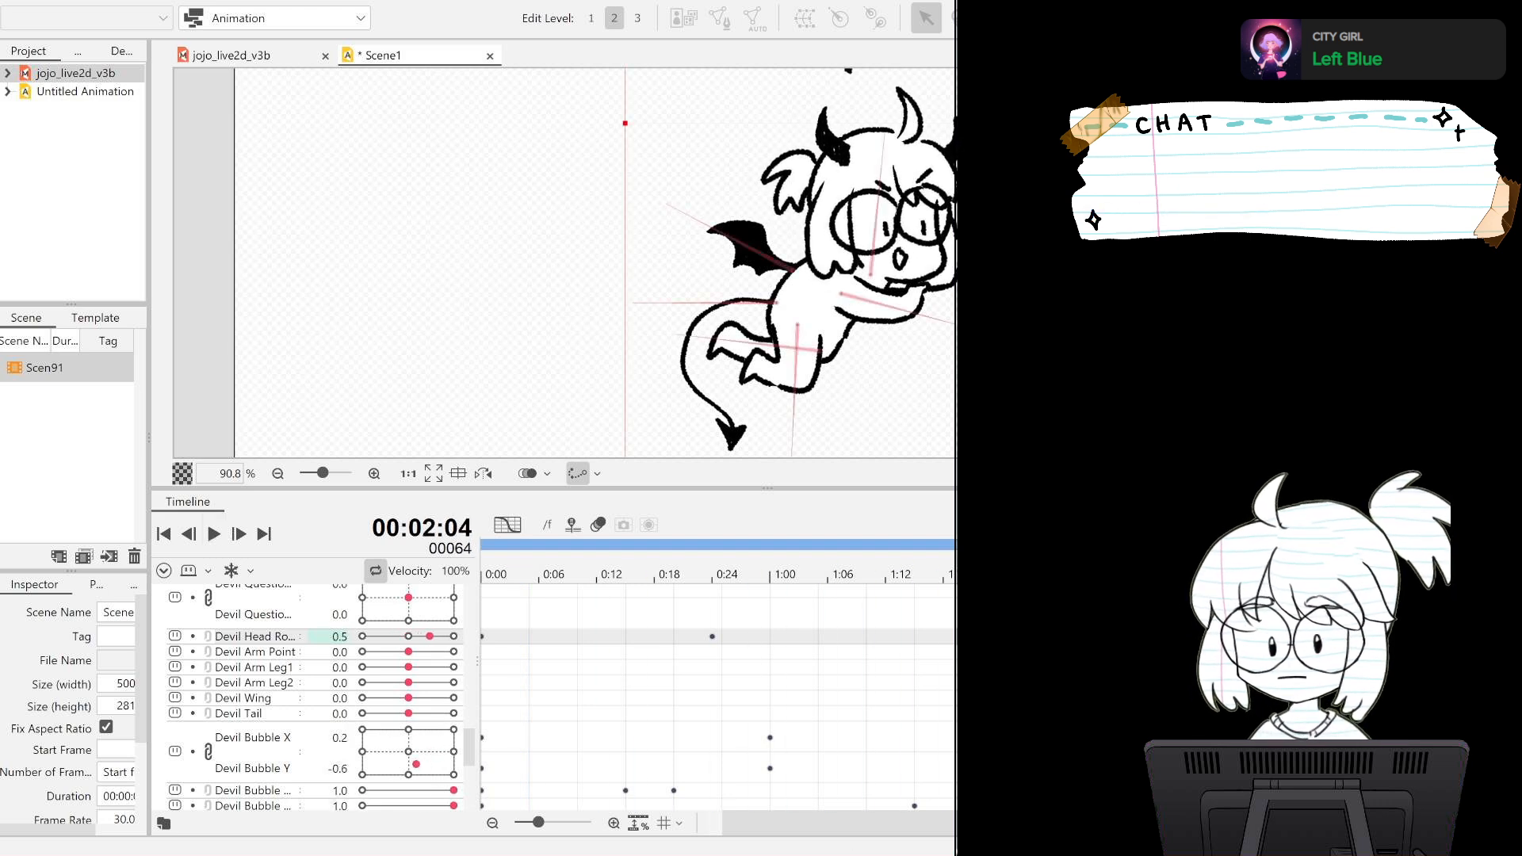
Move the devil's head rotation keyframe from frame 24 to frame 18 and play back the new timing.
left_click_drag(807, 825, 791, 825)
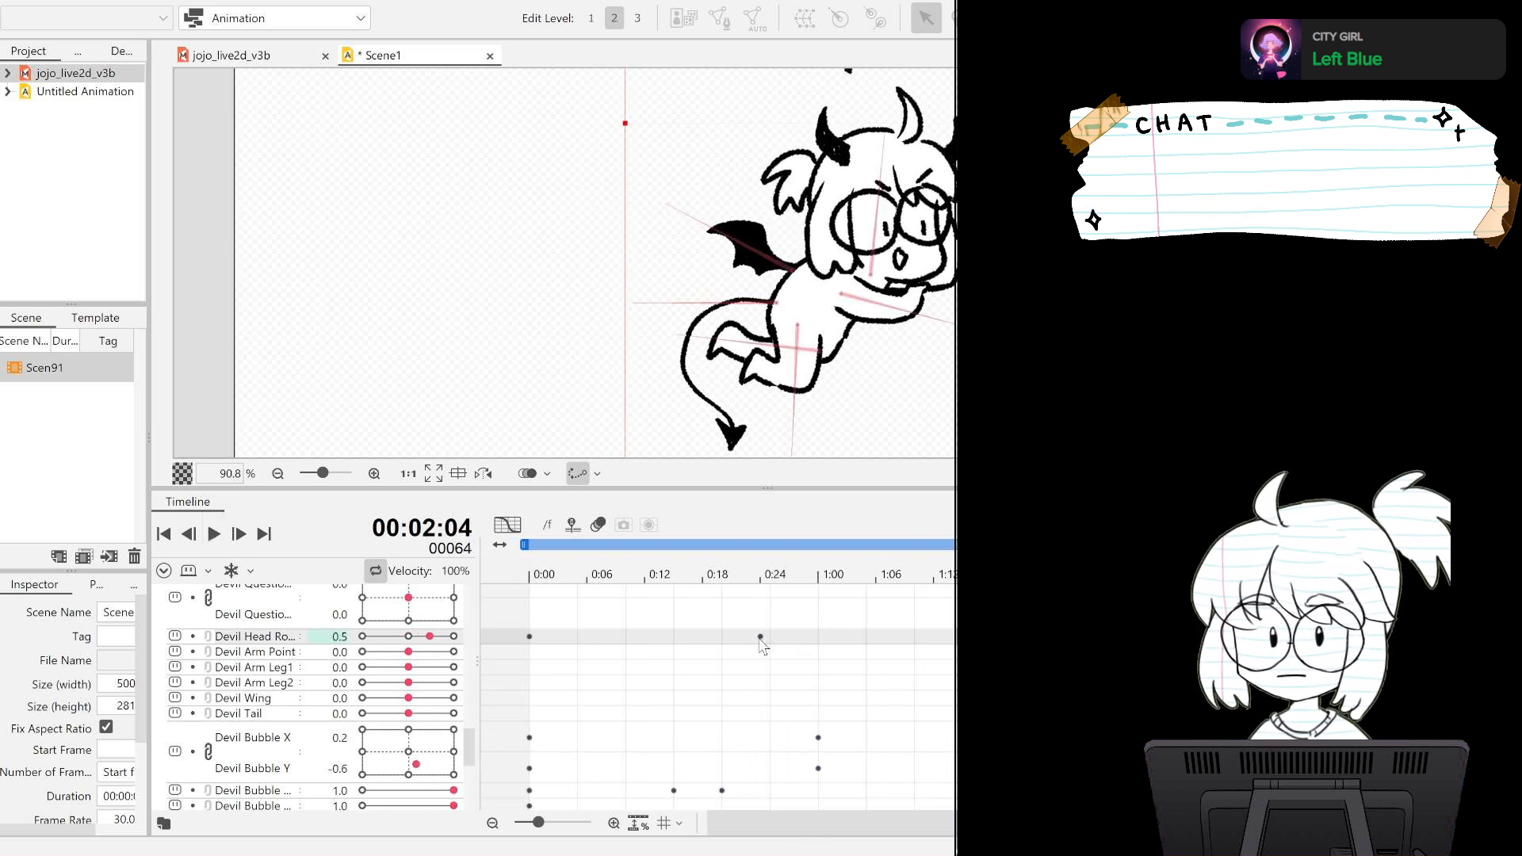
left_click_drag(761, 638, 703, 639)
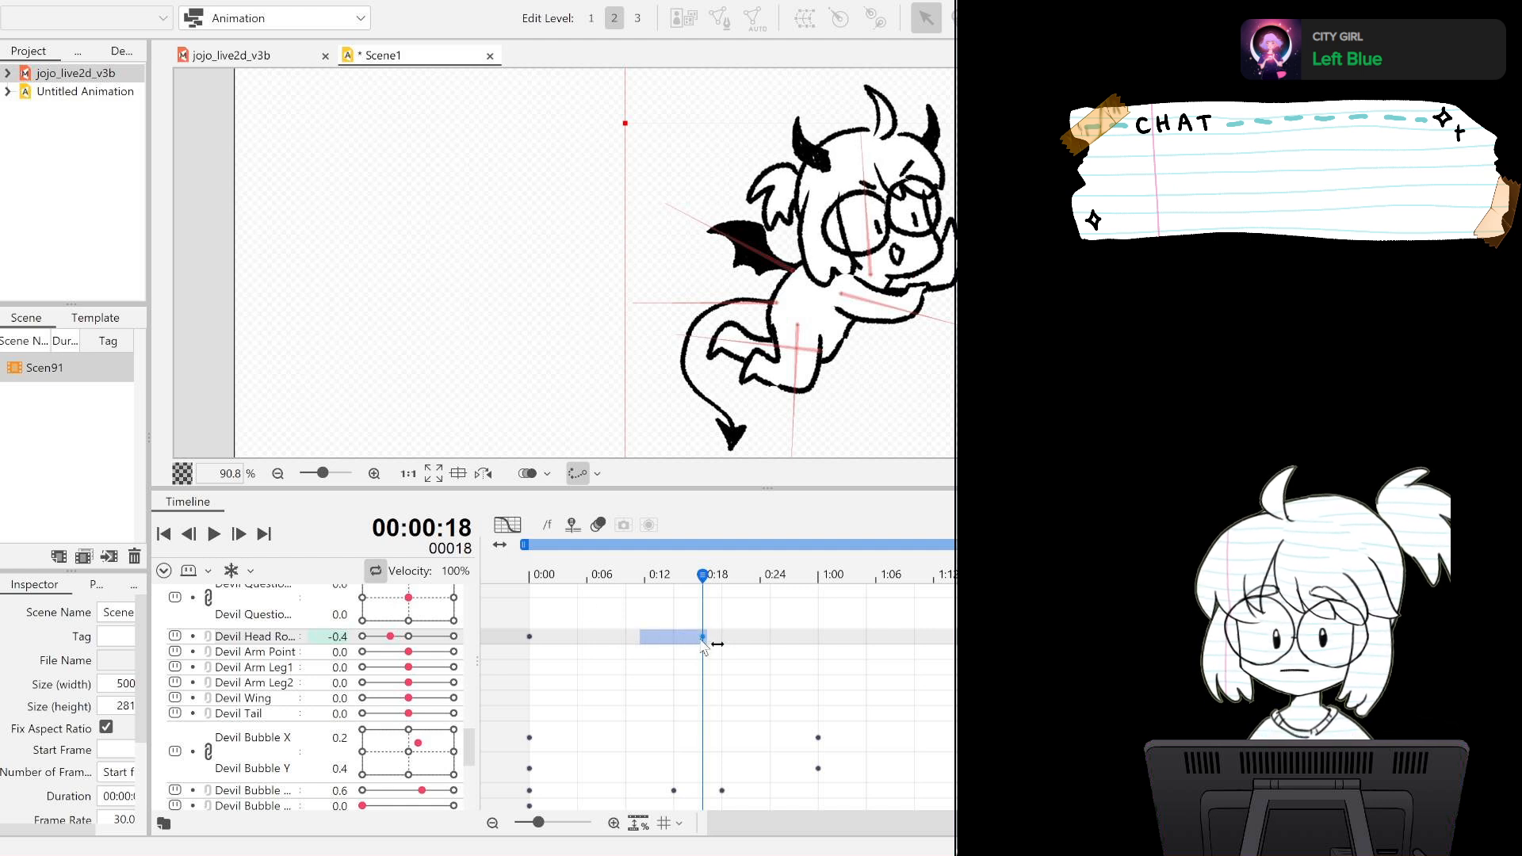
left_click(213, 533)
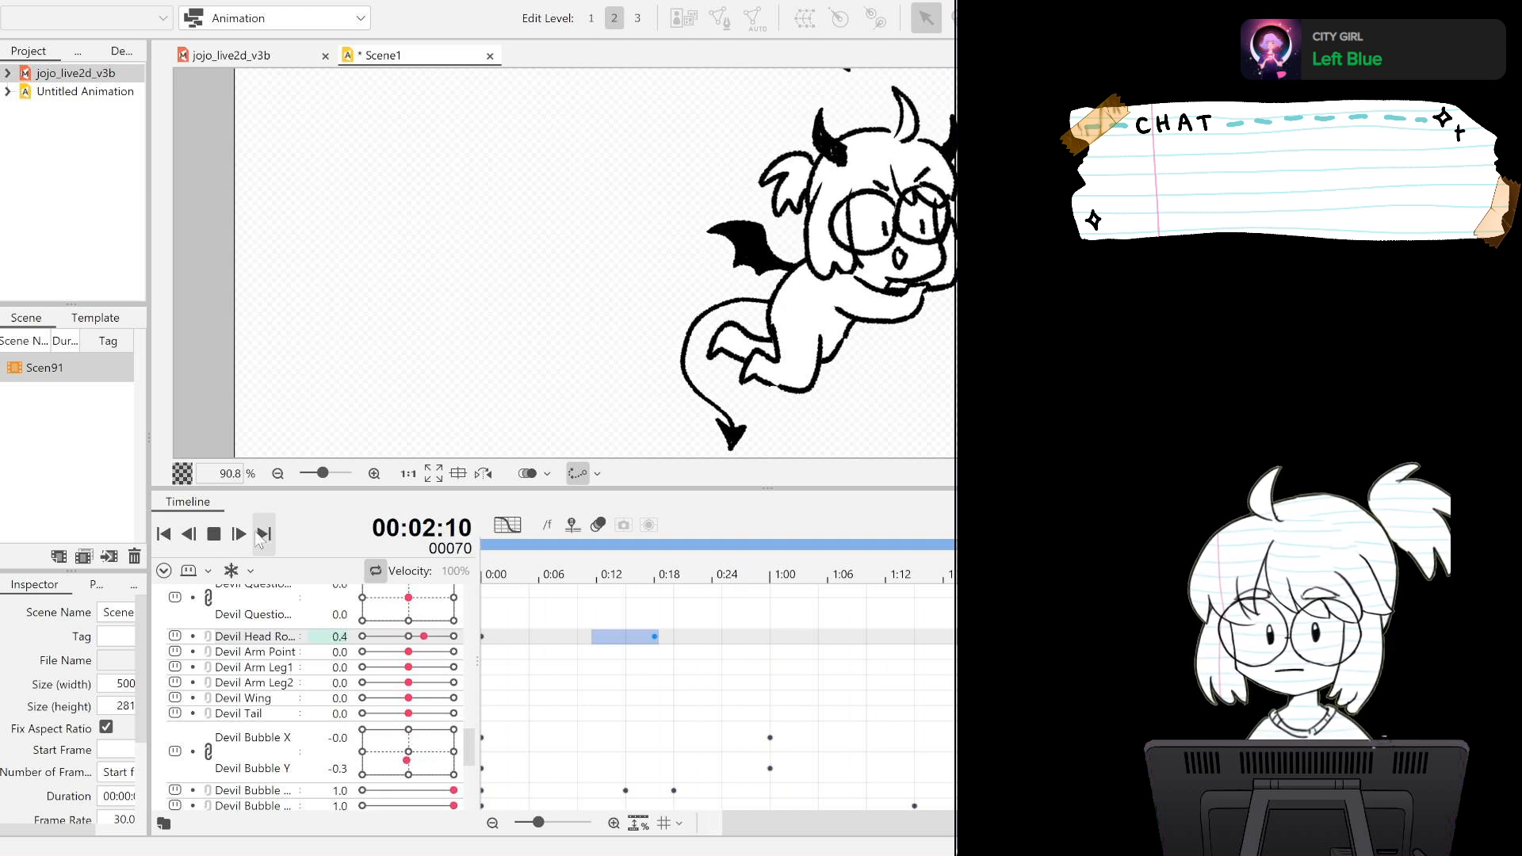
left_click(213, 533)
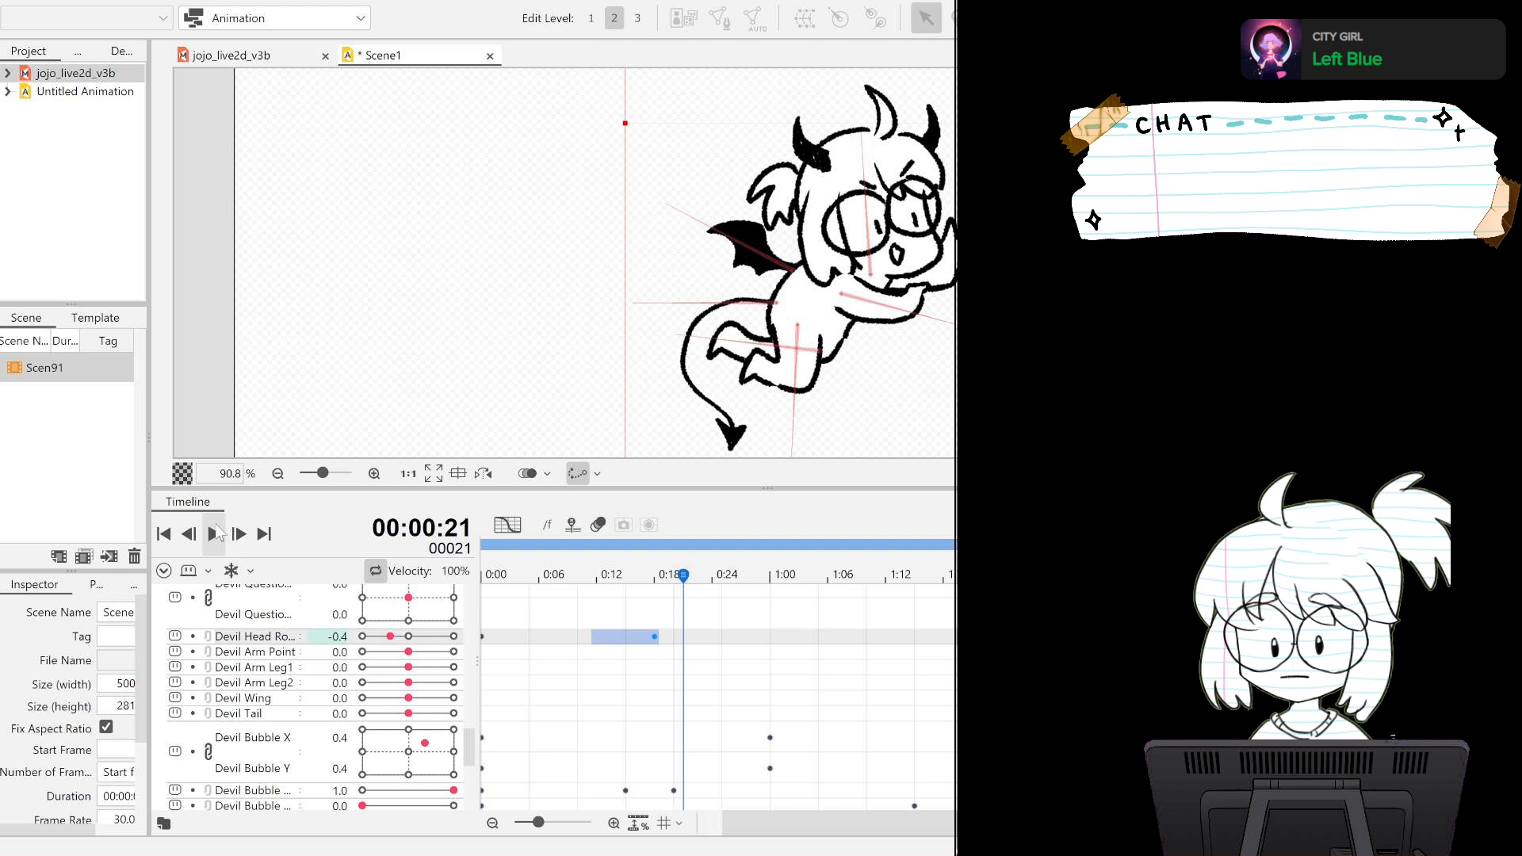
Set the devil's head rotation on frame 18 to -0.2 and play back the softened tilt.
left_click(655, 636)
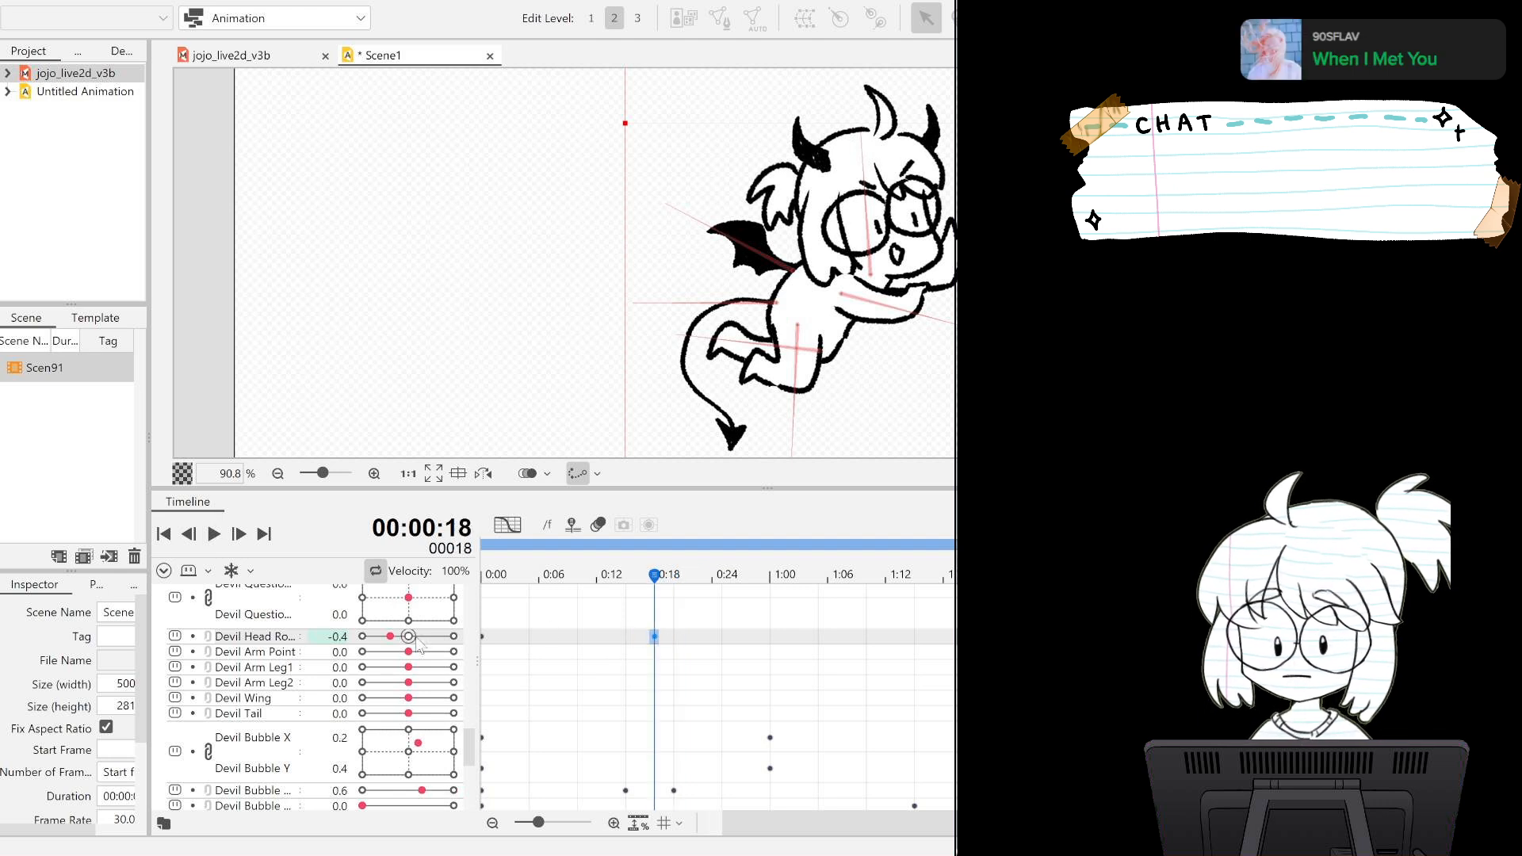
left_click_drag(392, 637, 397, 639)
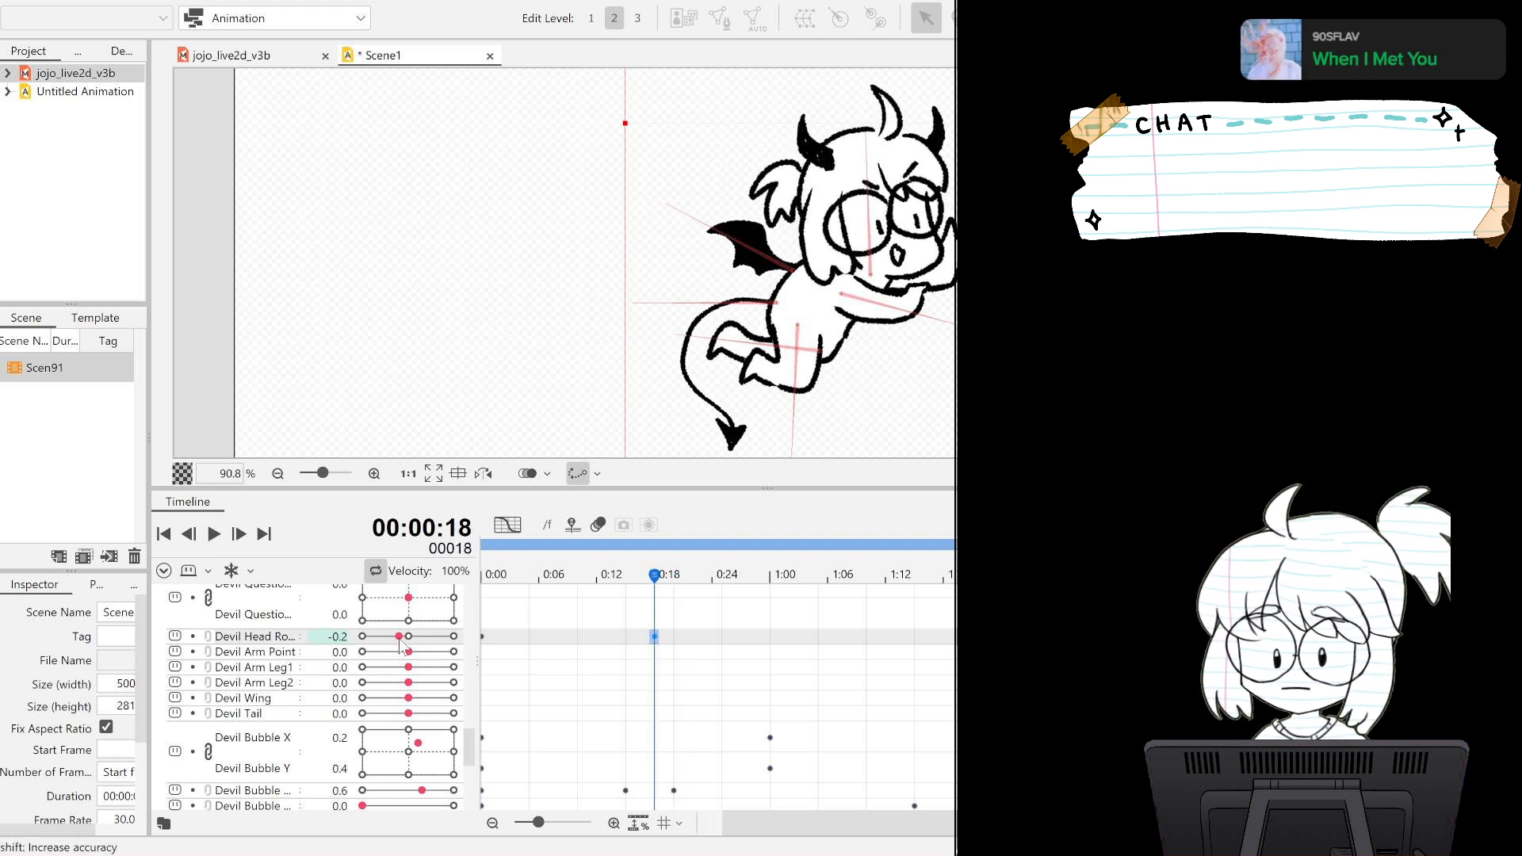
left_click(212, 536)
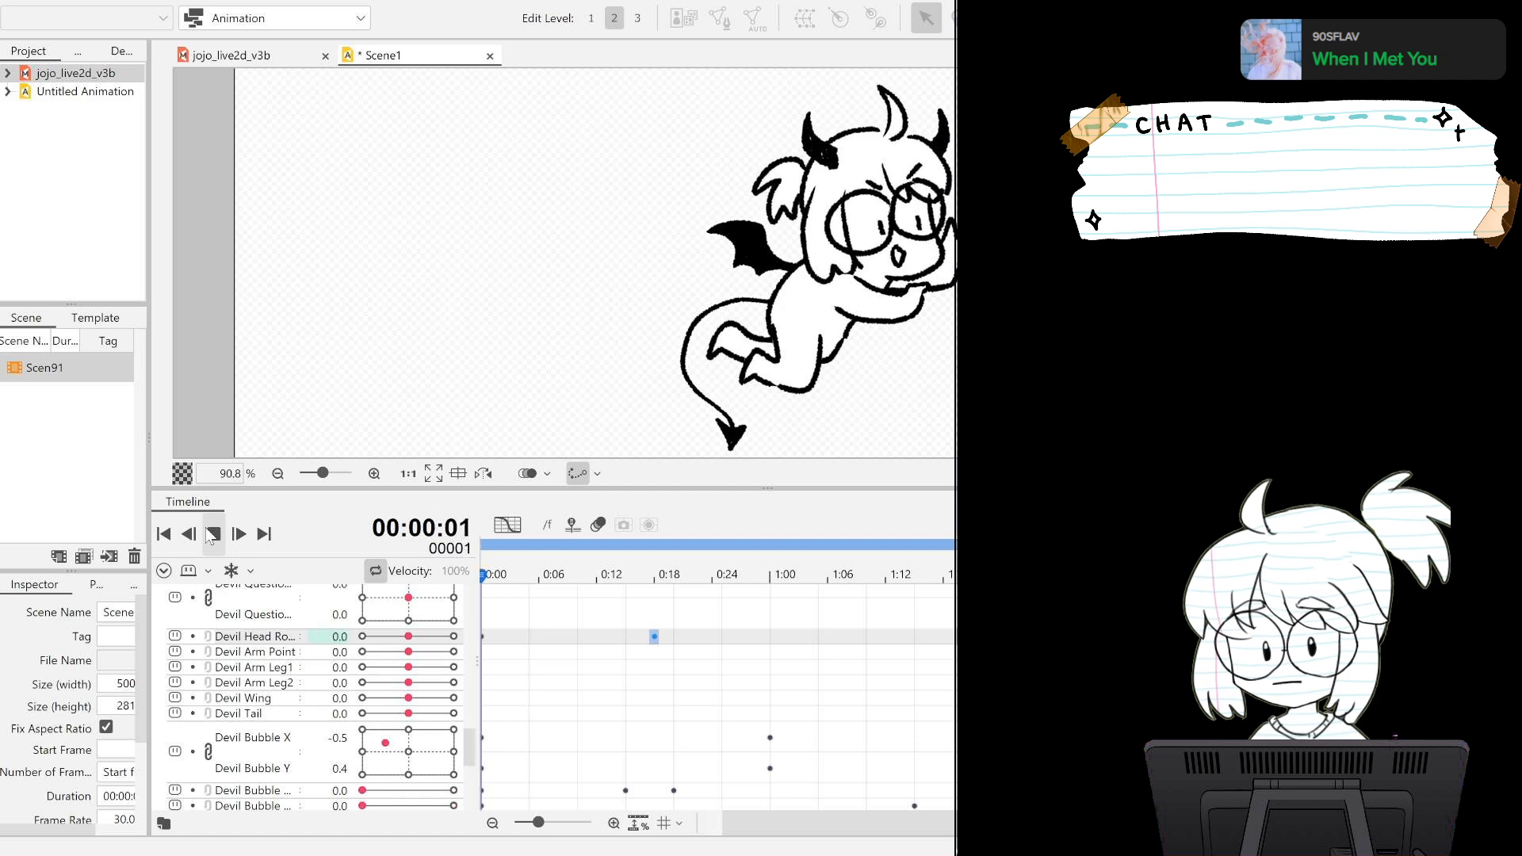
left_click(212, 535)
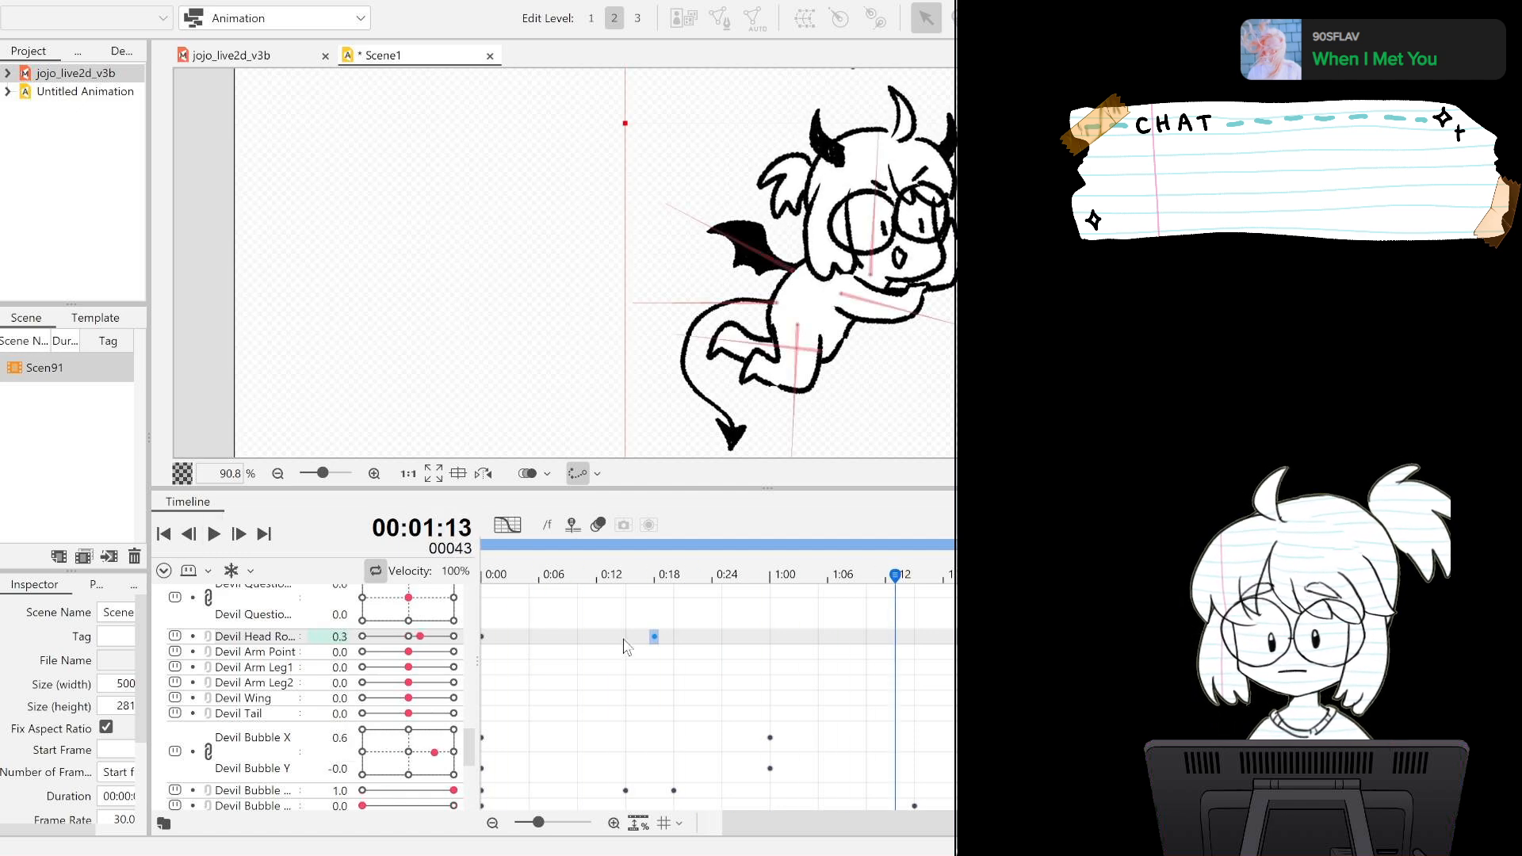
scroll(622, 634, "down", 3)
scroll(622, 634, "up", 6)
scroll(626, 622, "down", 3)
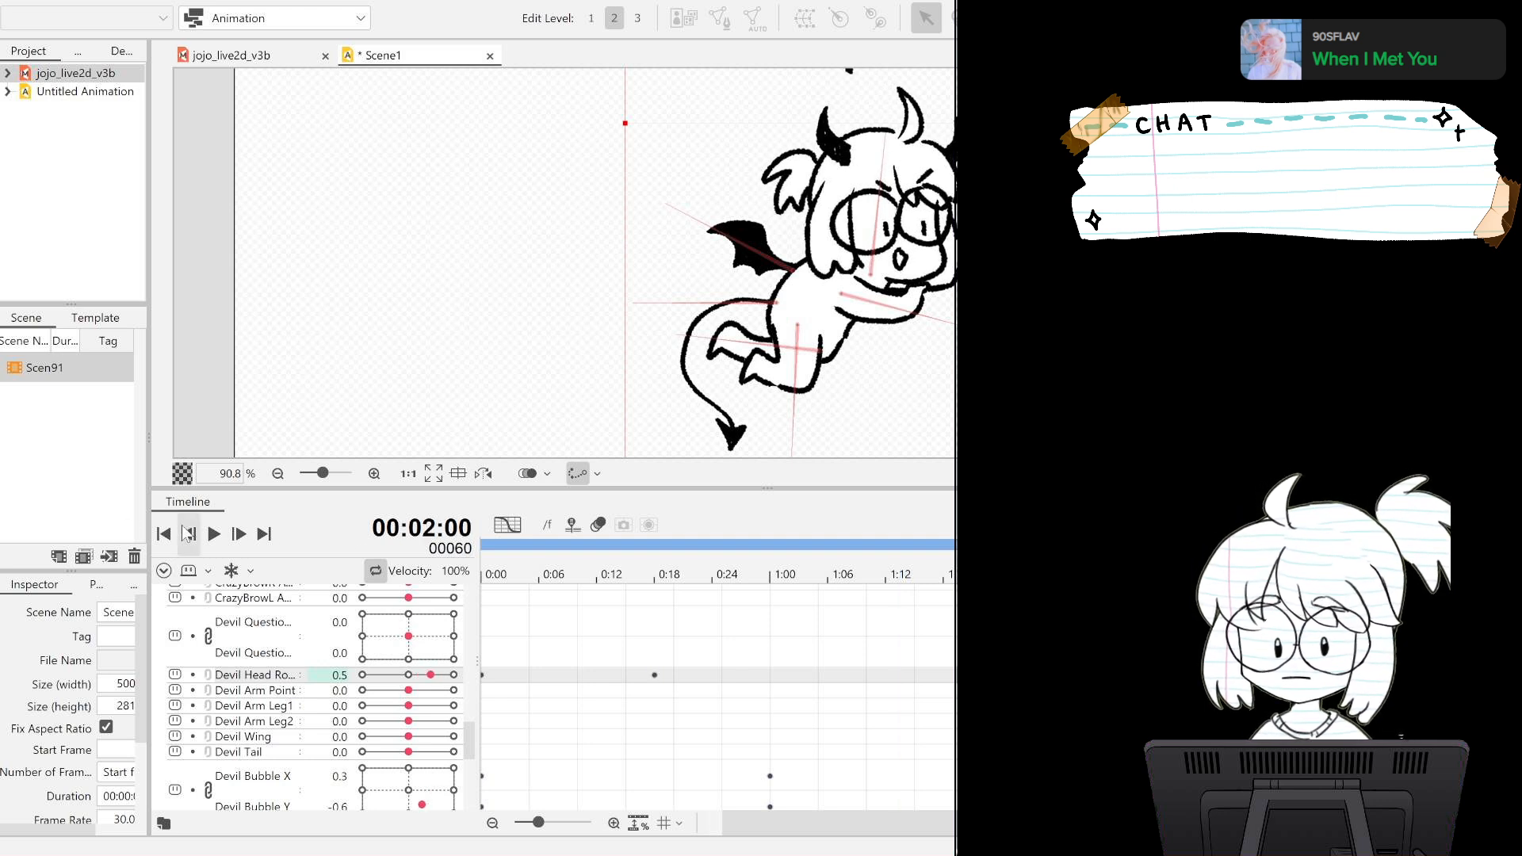
Play back the loop and move the devil's head rotation keyframe from frame 18 to frame 19.
left_click(213, 533)
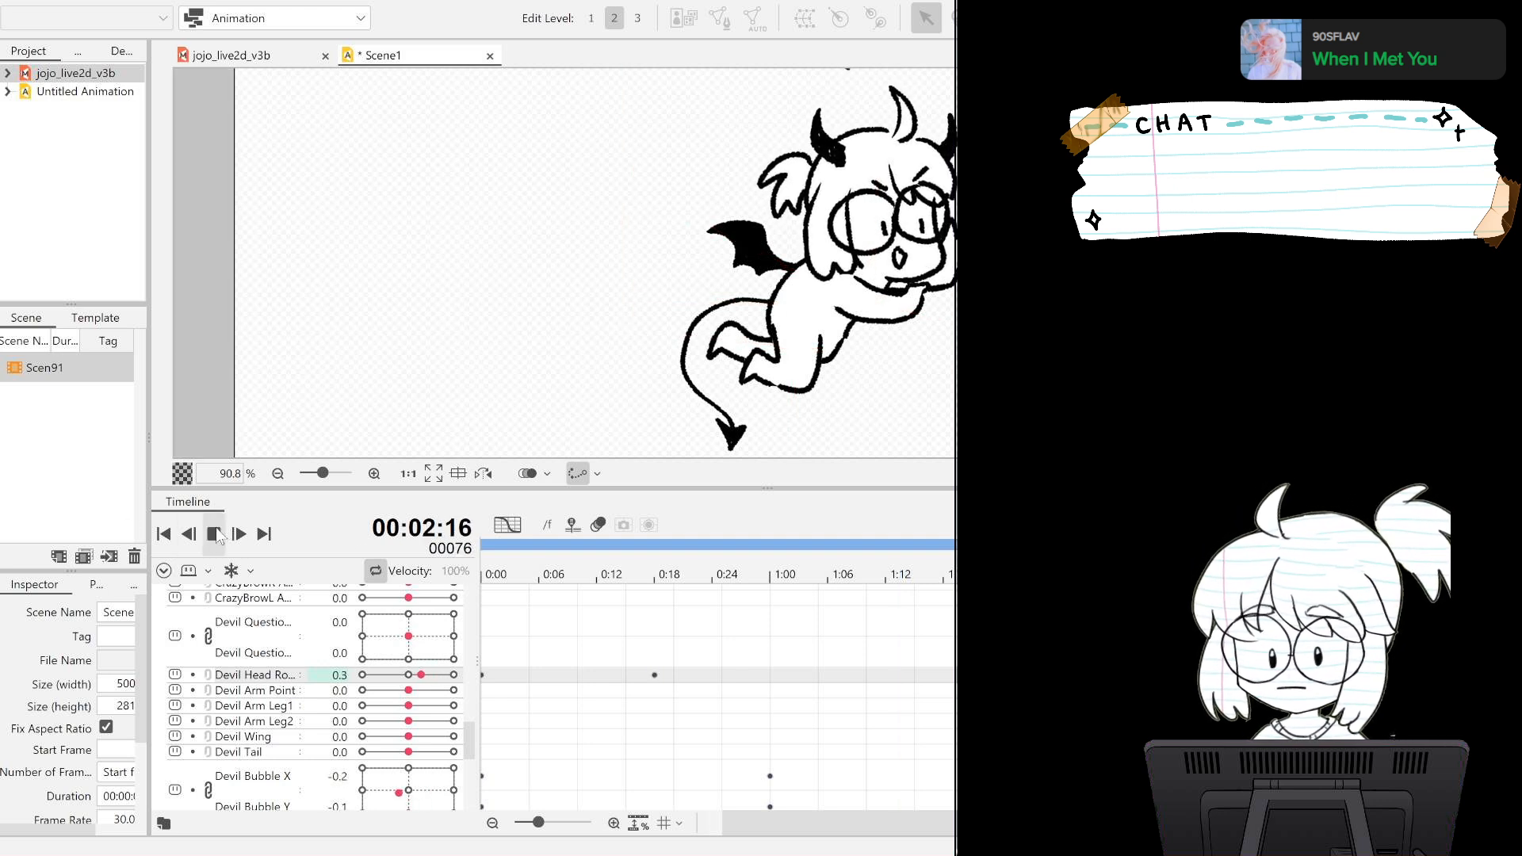
left_click(199, 532)
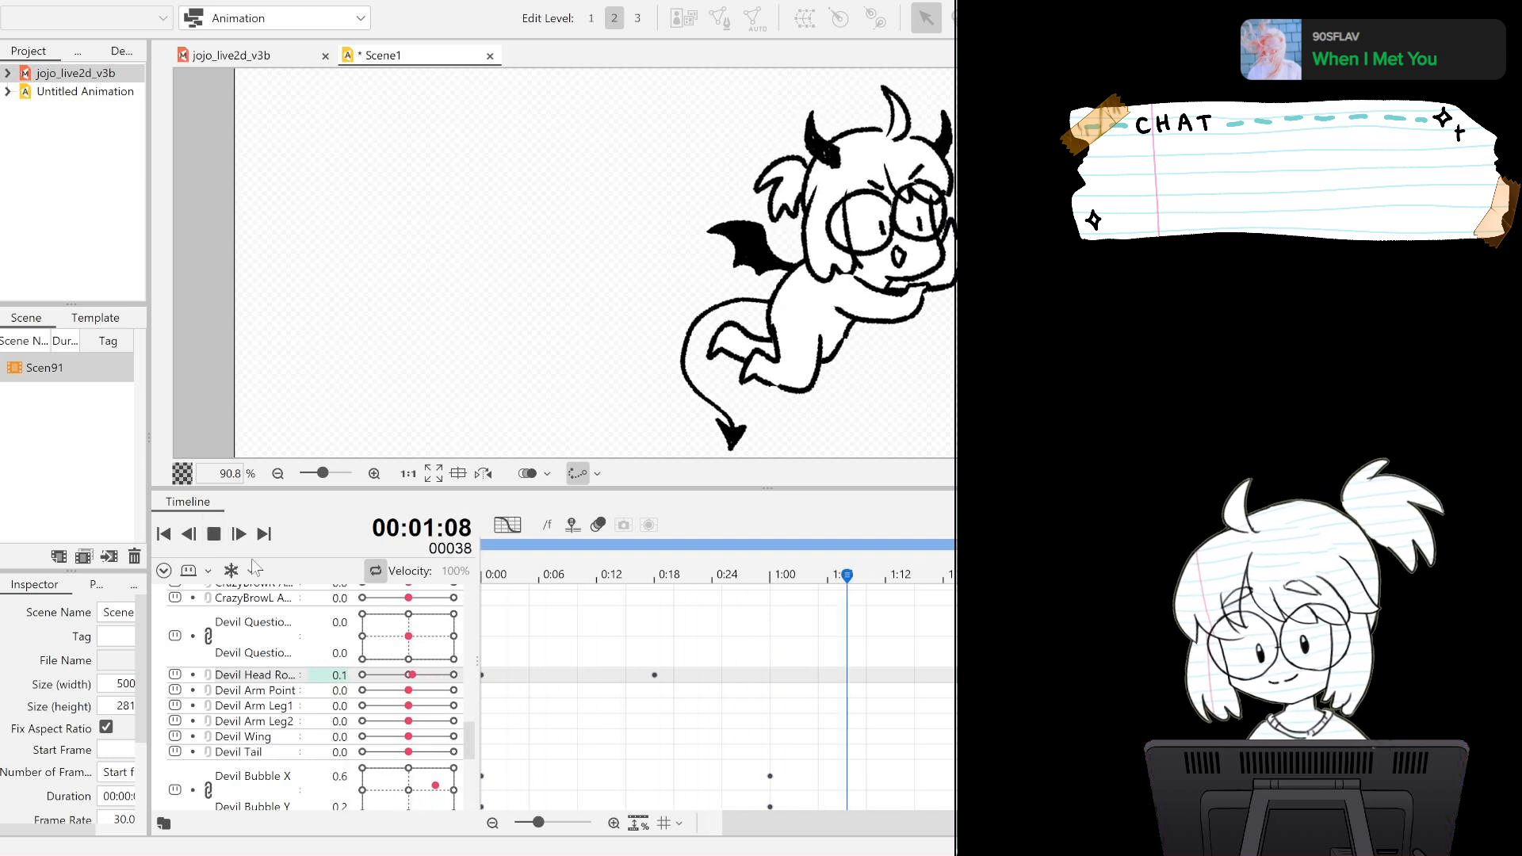
left_click(215, 537)
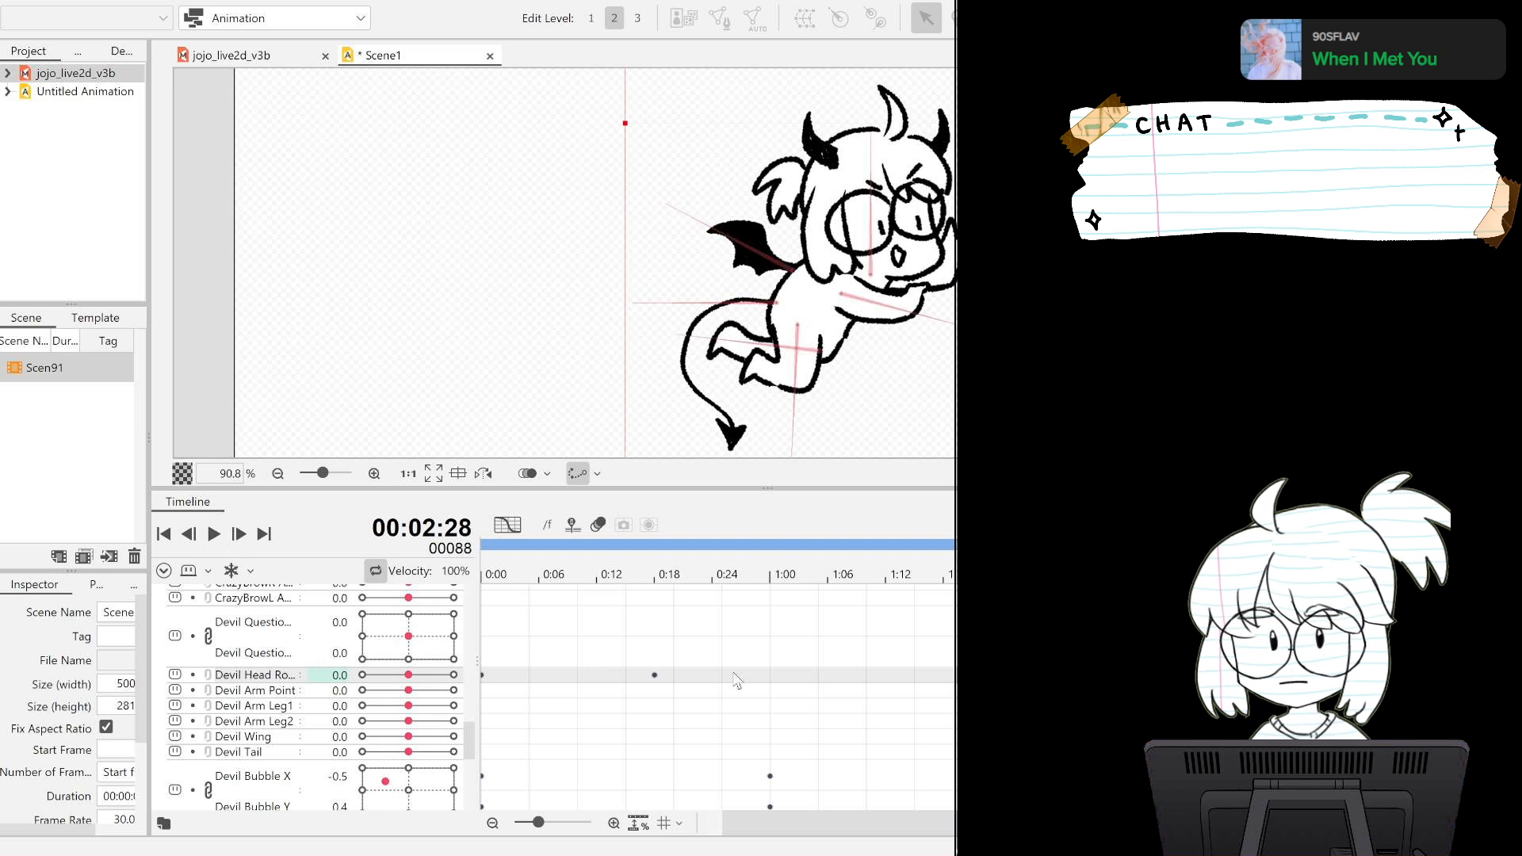
left_click(663, 677)
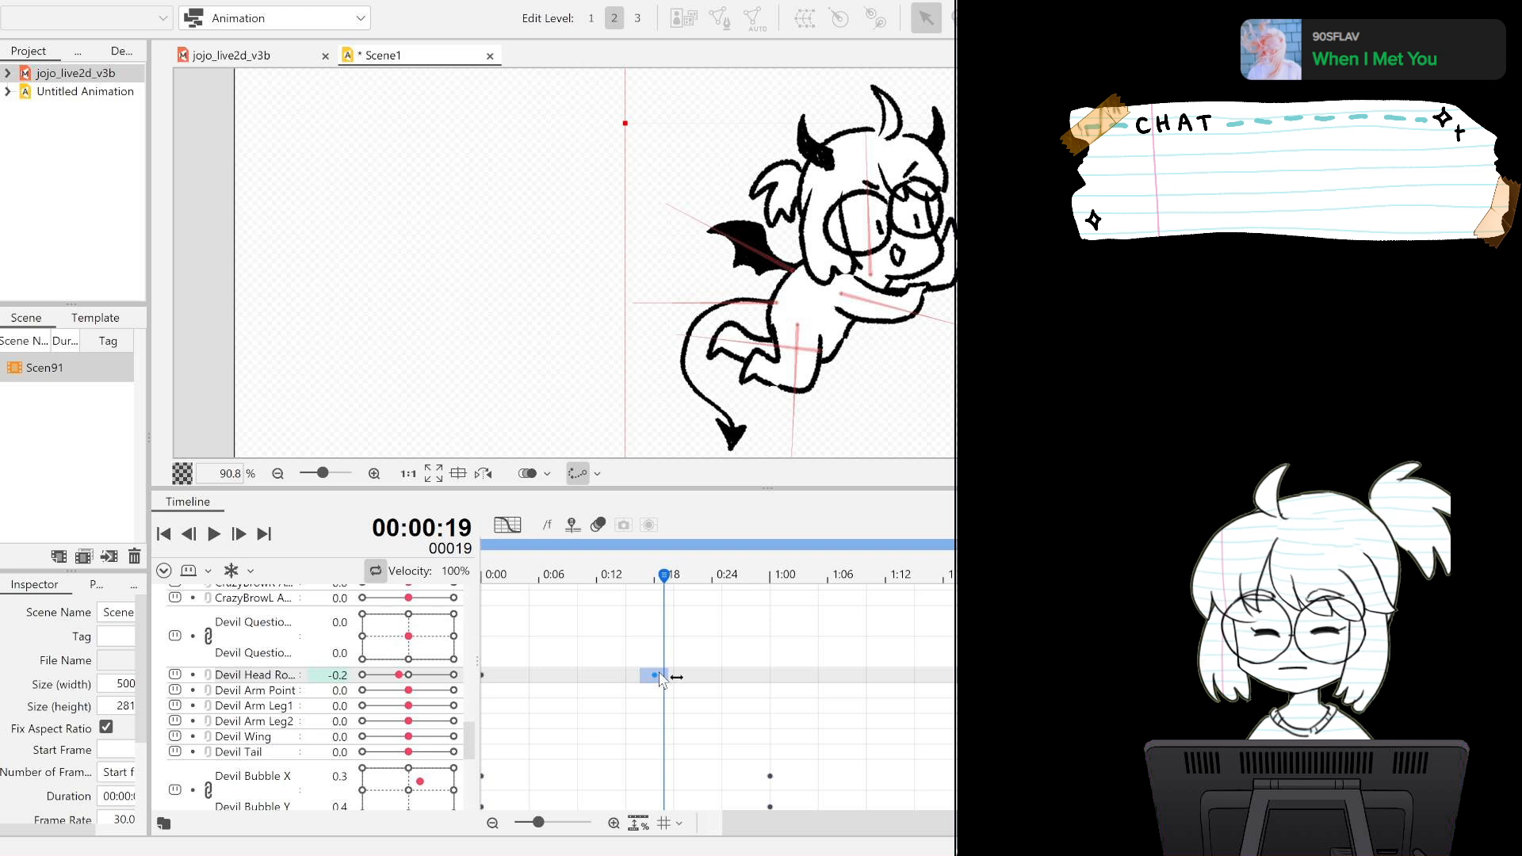
left_click_drag(660, 680, 665, 684)
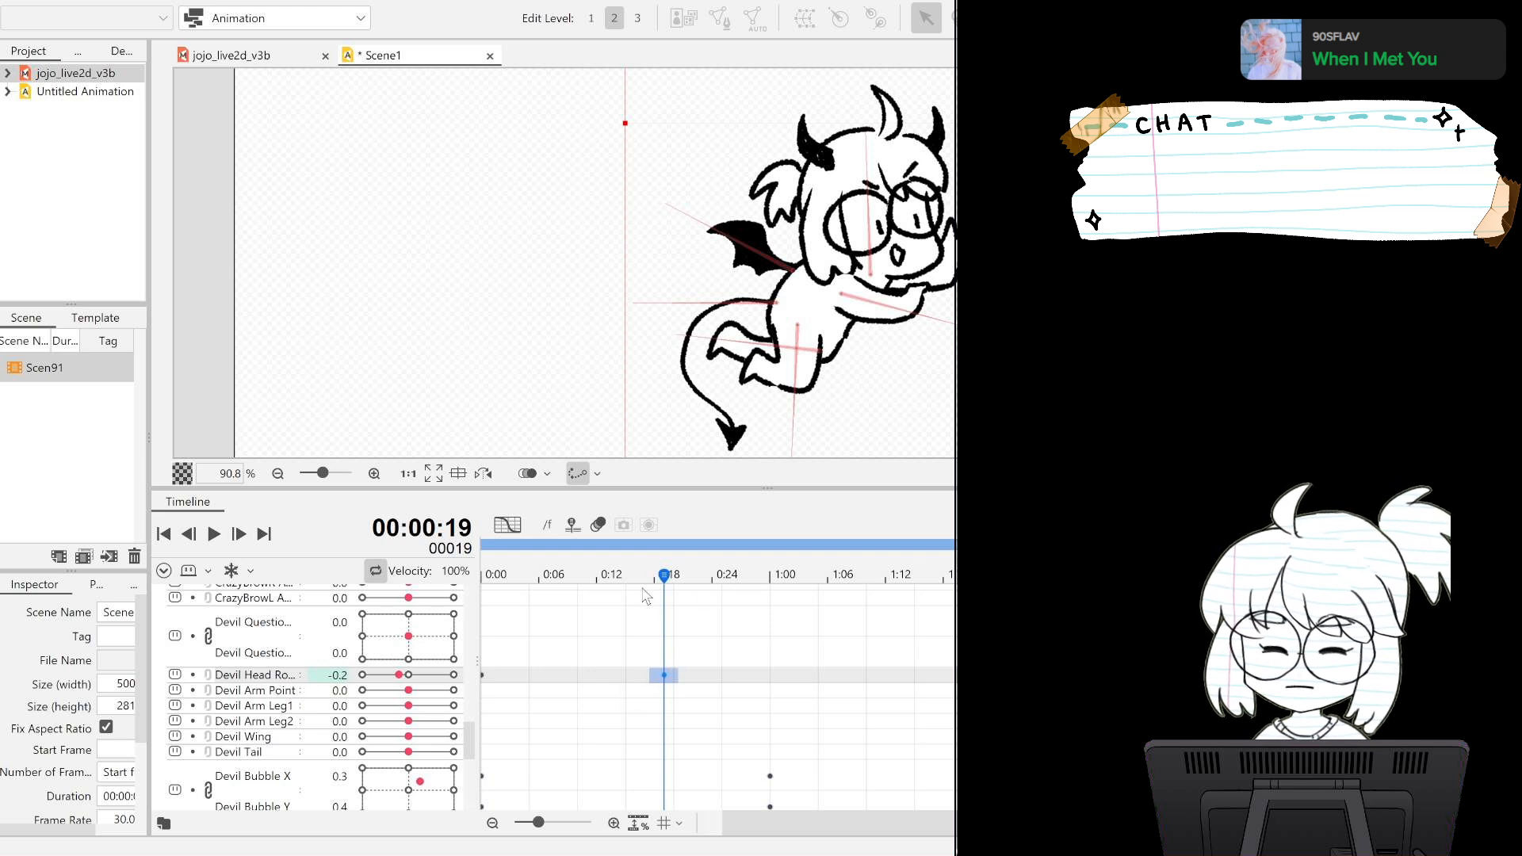
Key the Devil Arm Point parameter at 0.0 on frame 0 and at -0.3 on frame 26.
left_click(164, 534)
left_click(280, 697)
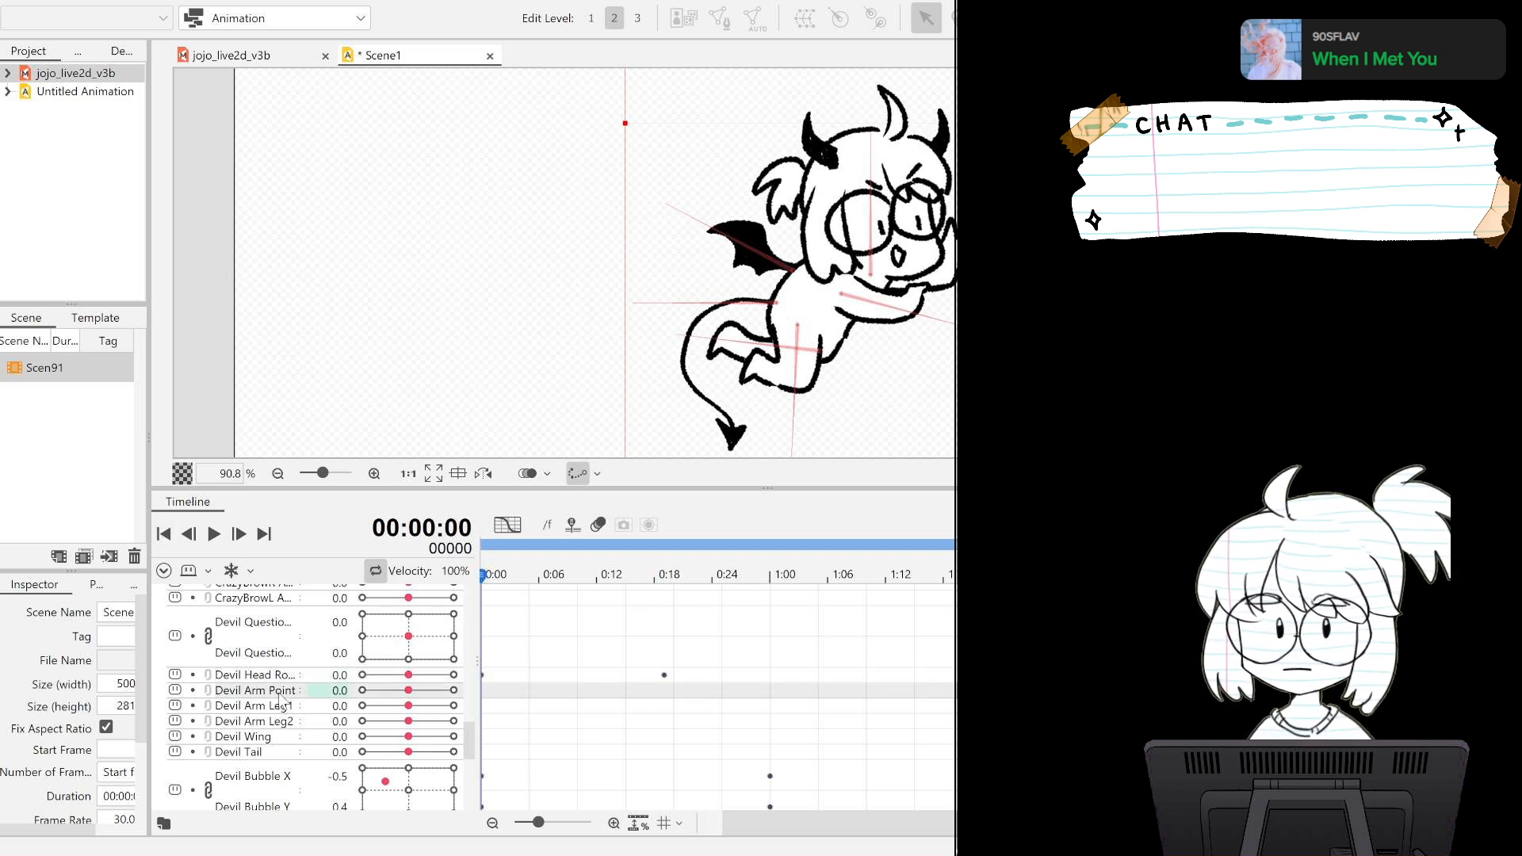
left_click_drag(856, 827, 720, 833)
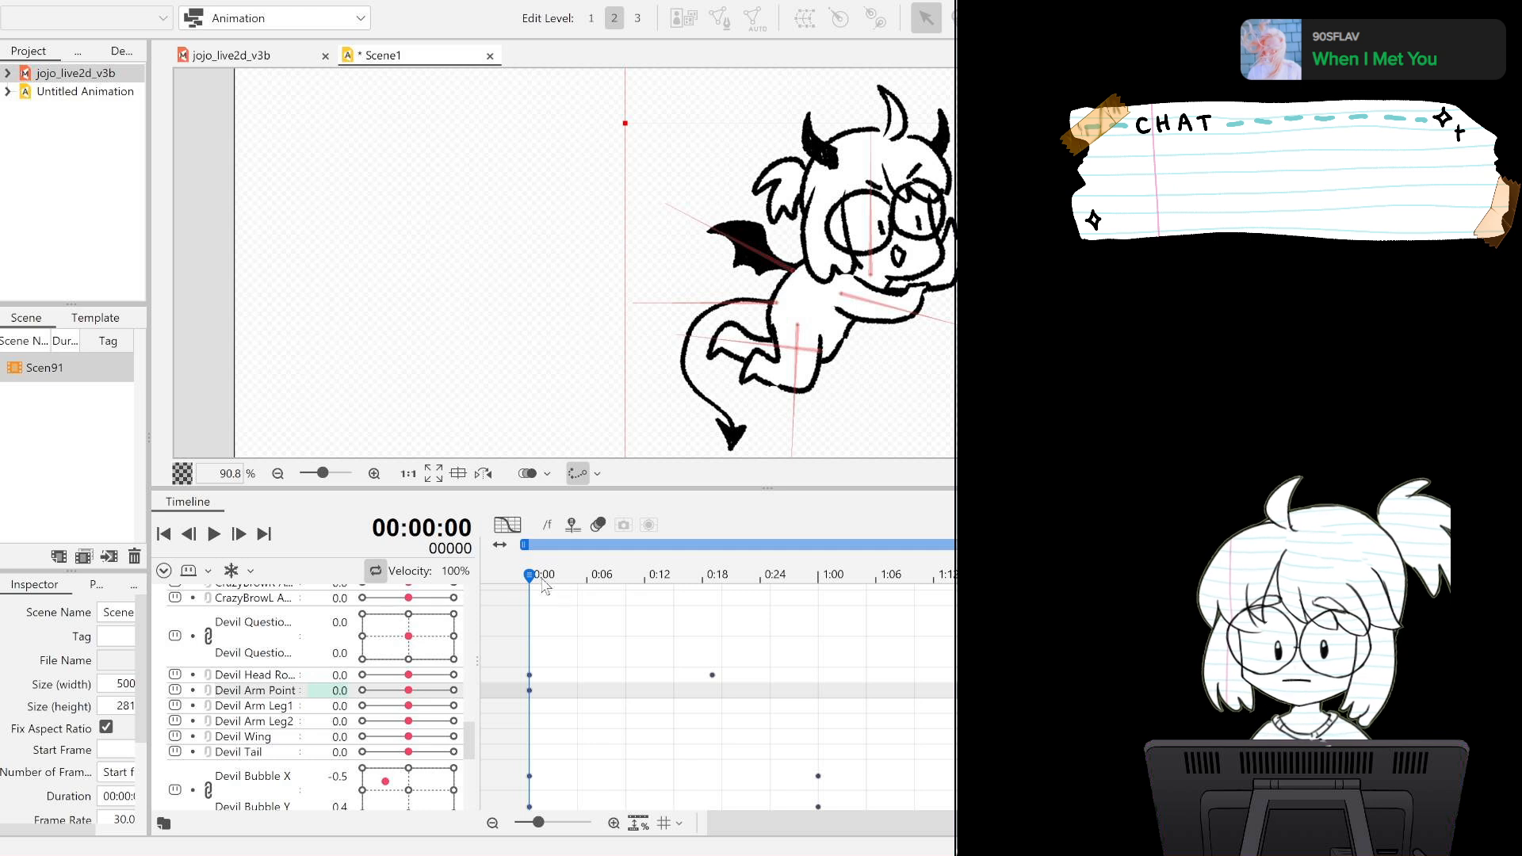
left_click_drag(543, 586, 484, 601)
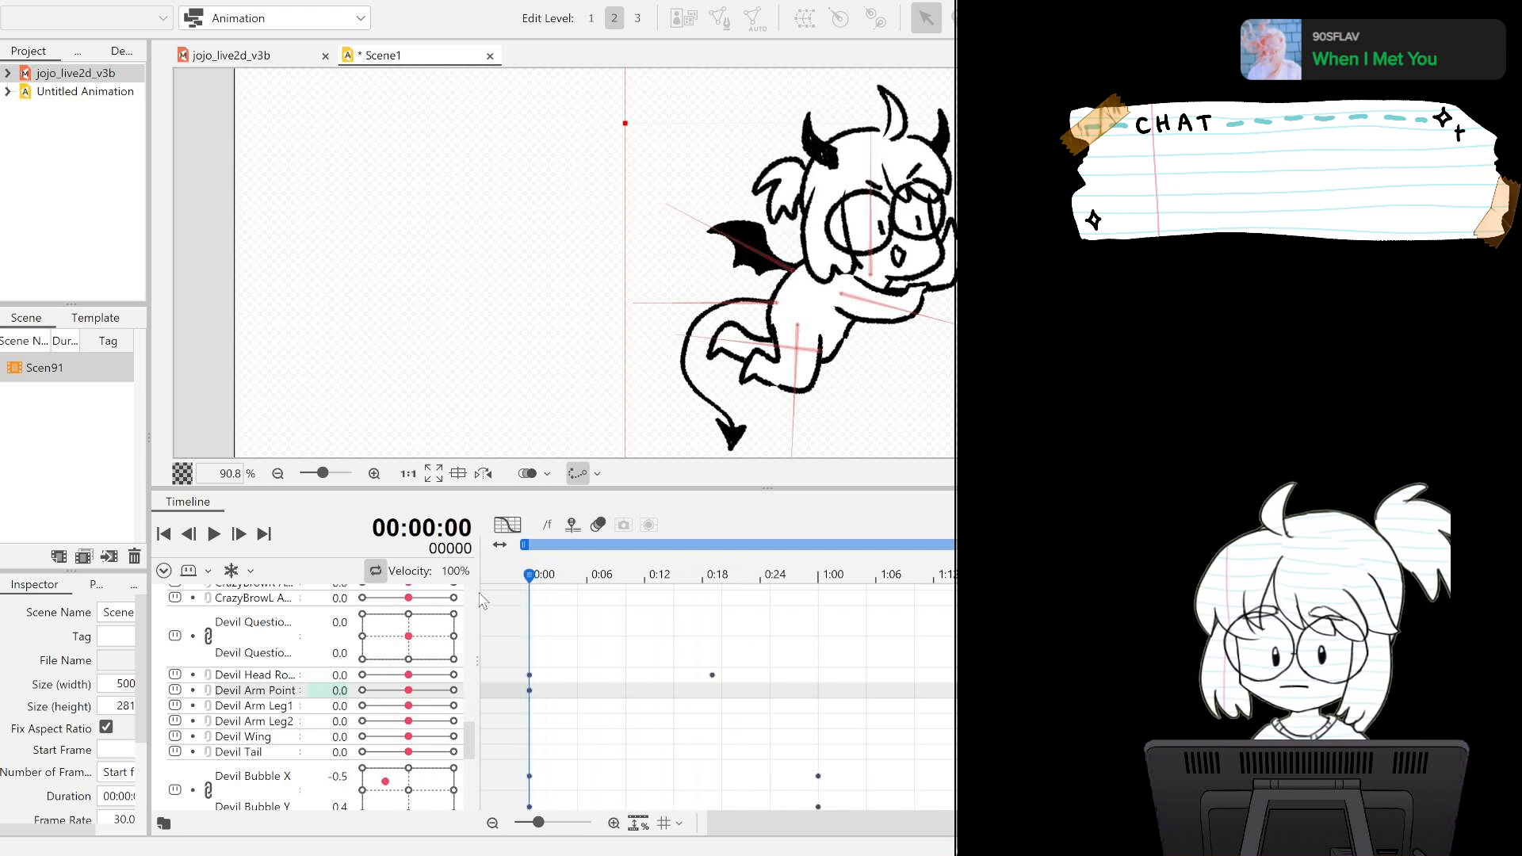
left_click(777, 587)
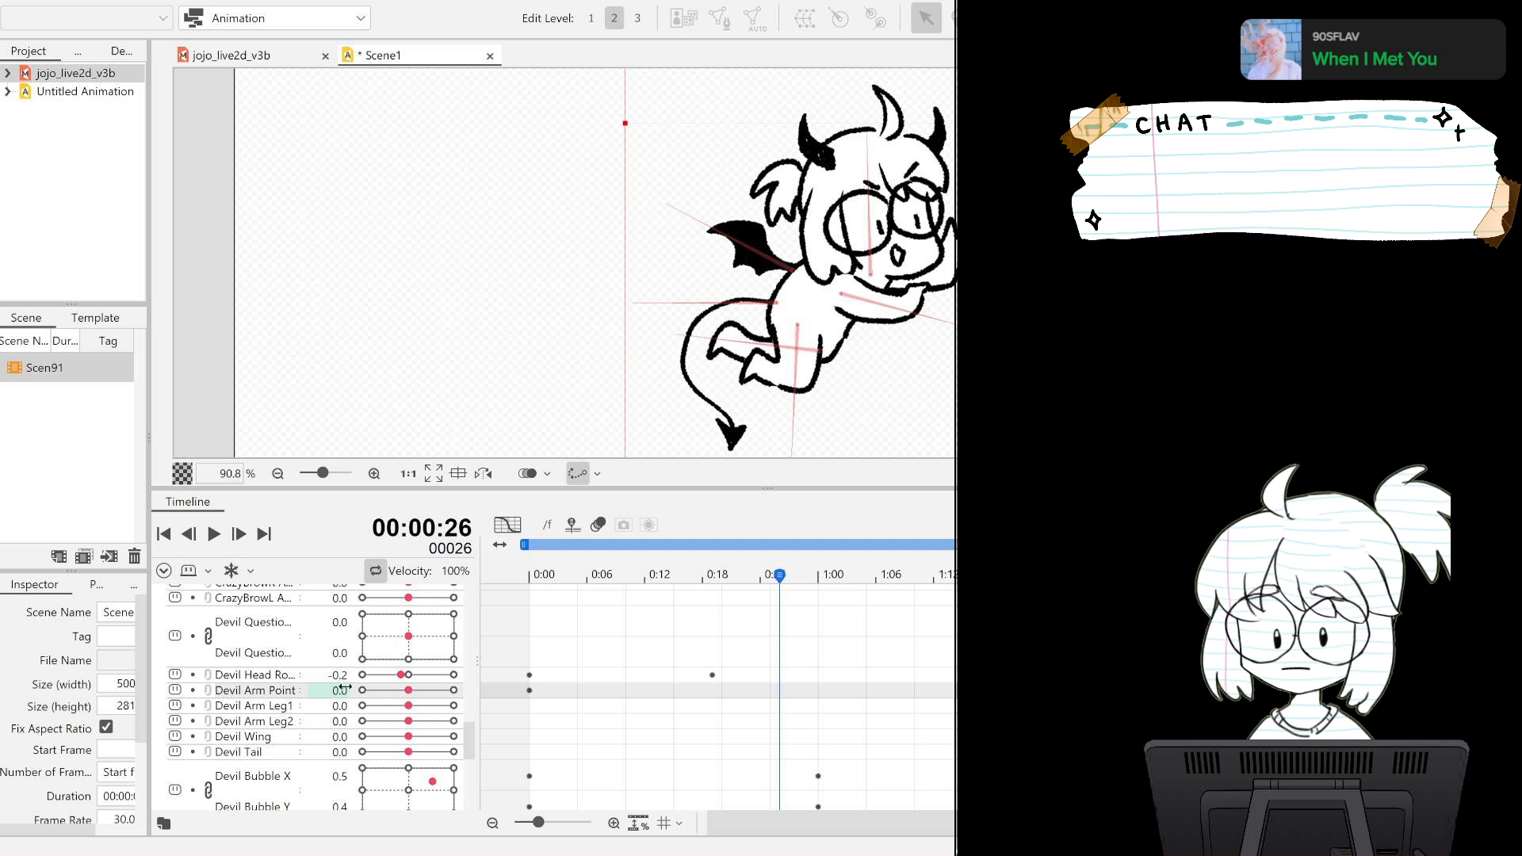
left_click_drag(409, 692, 399, 694)
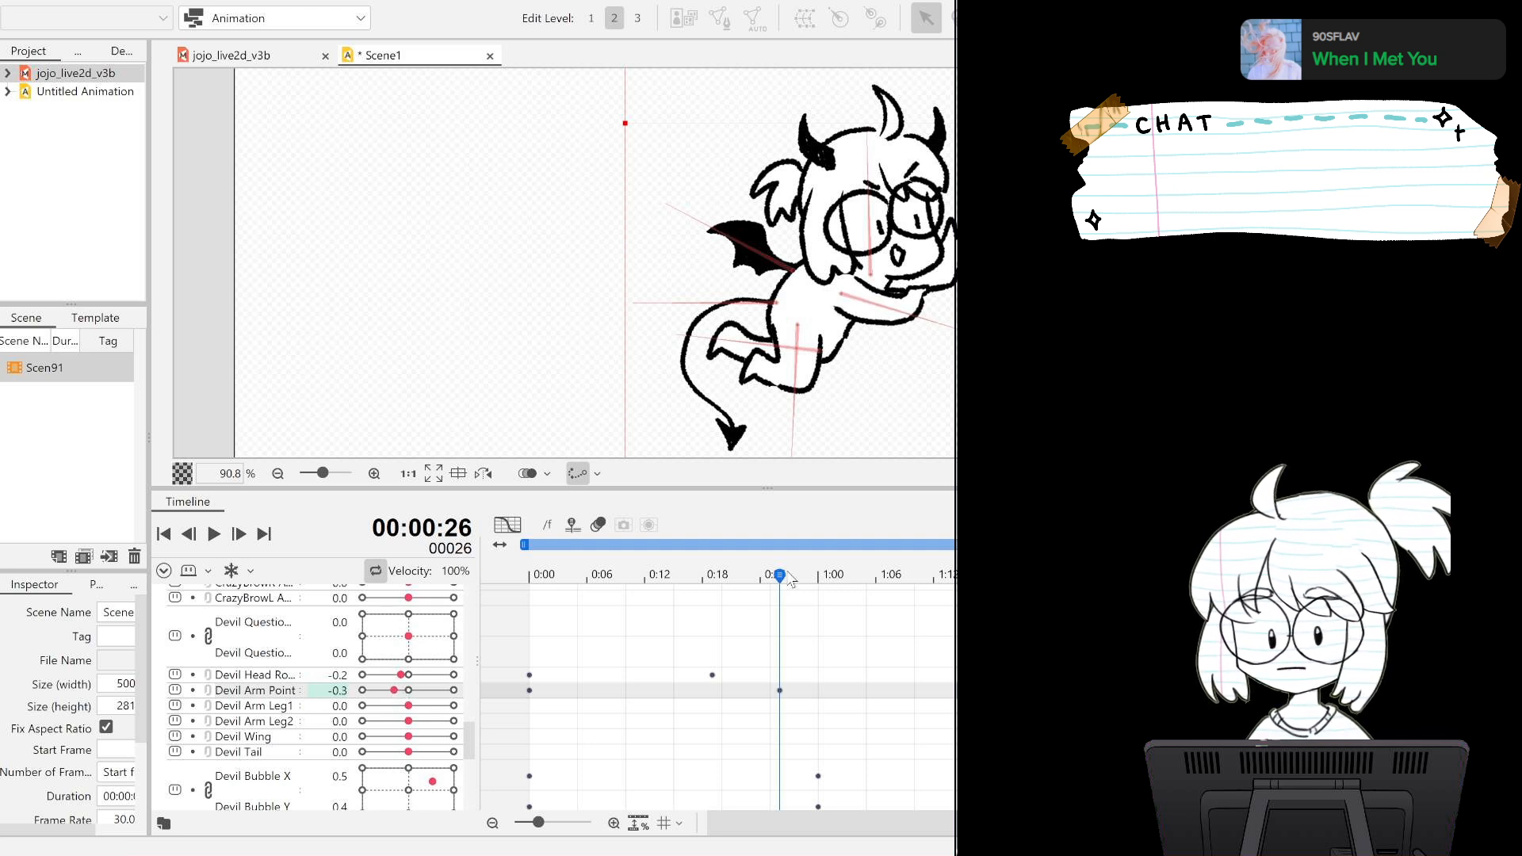
Key Devil Arm Point at 0.3 on frame 59 and 0.0 on frame 90, and play back the arm motion.
left_click_drag(786, 584, 1098, 588)
left_click_drag(381, 692, 424, 697)
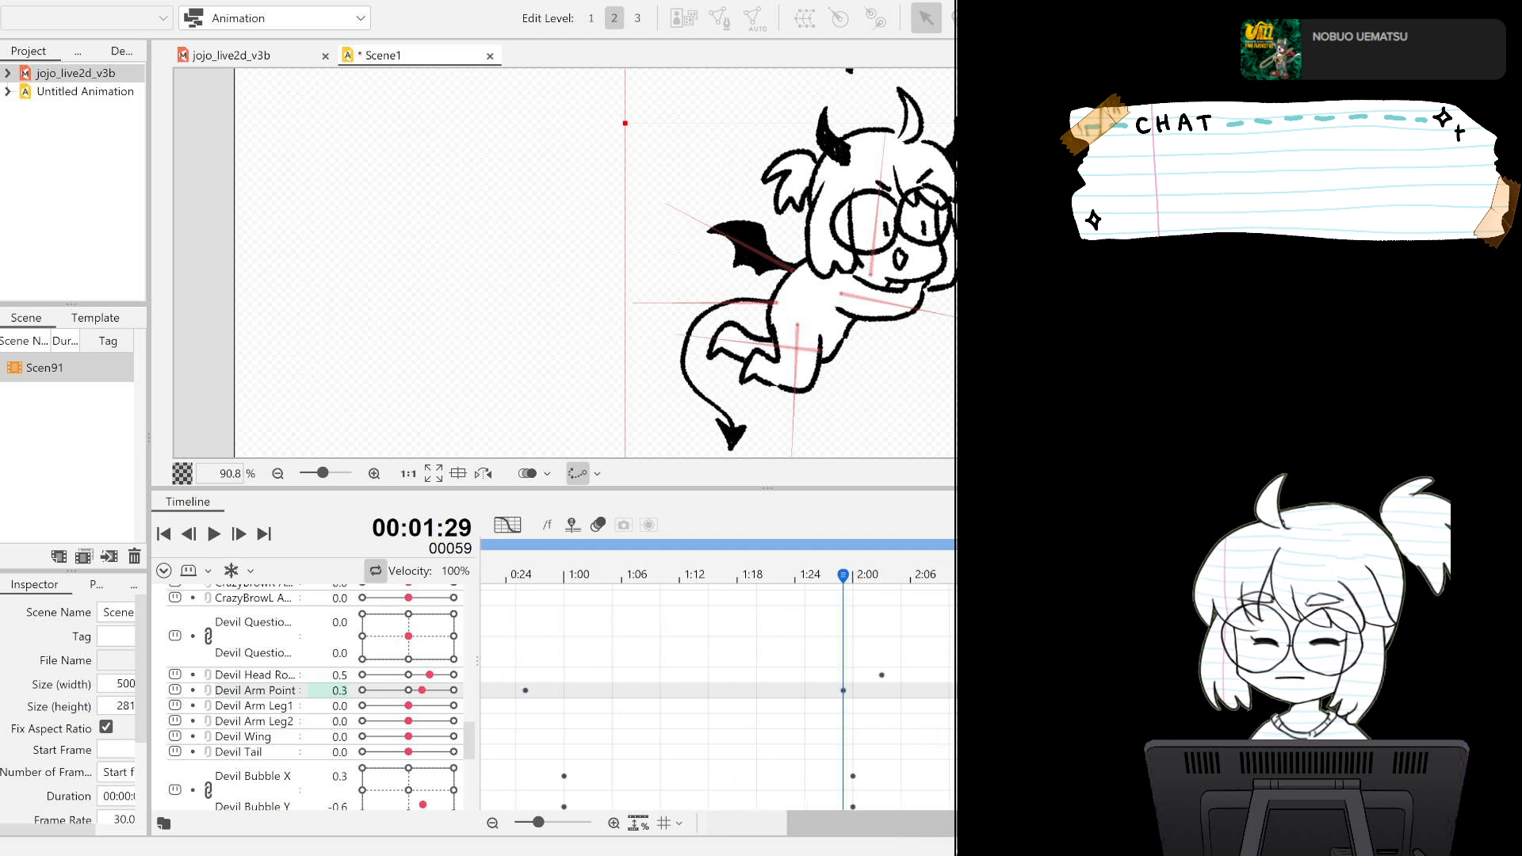
left_click_drag(843, 574, 1142, 575)
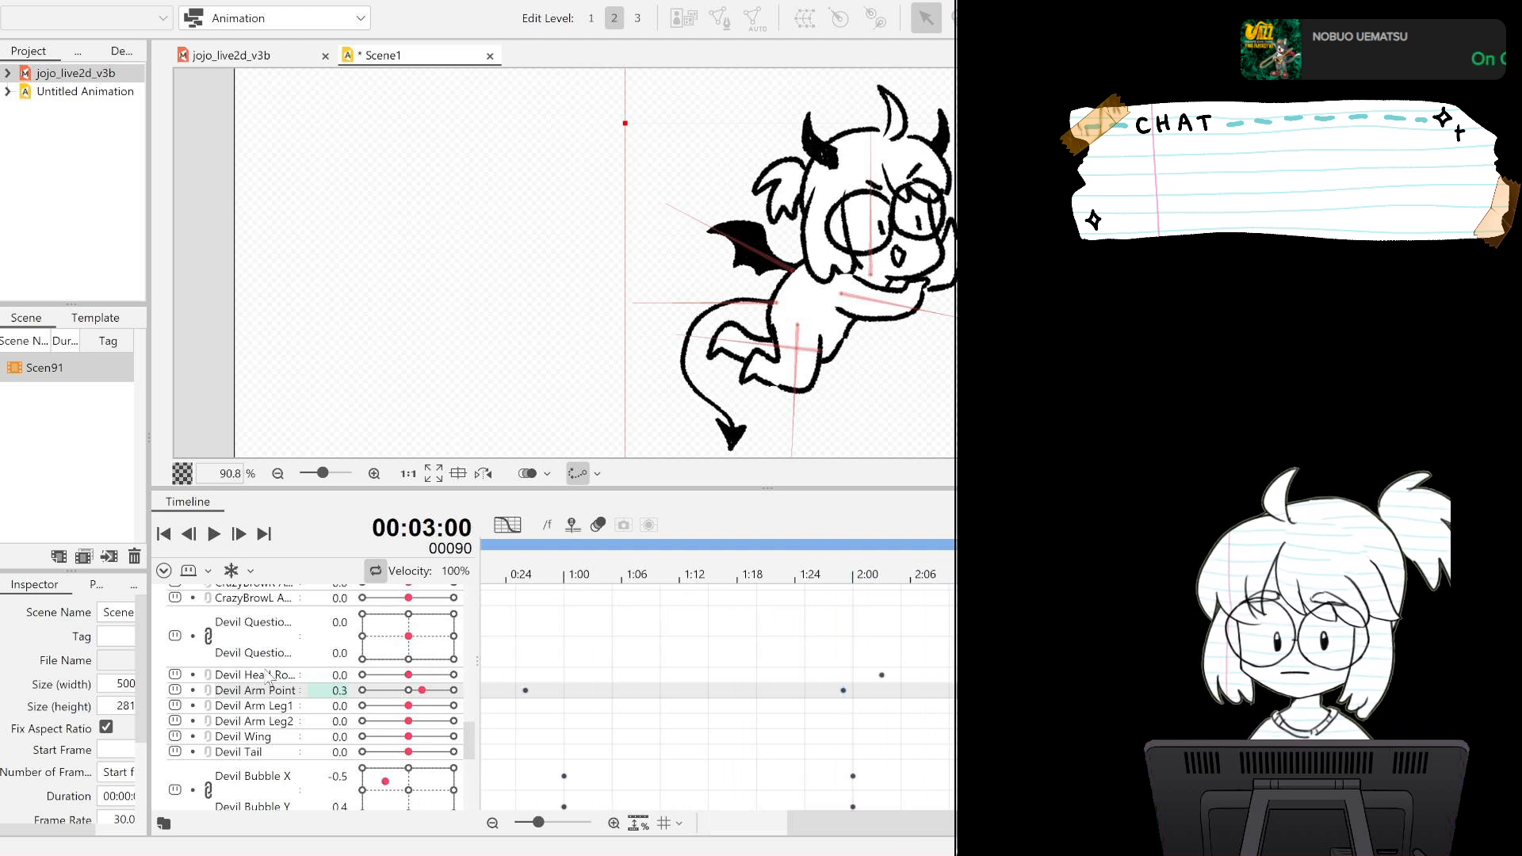
left_click(411, 689)
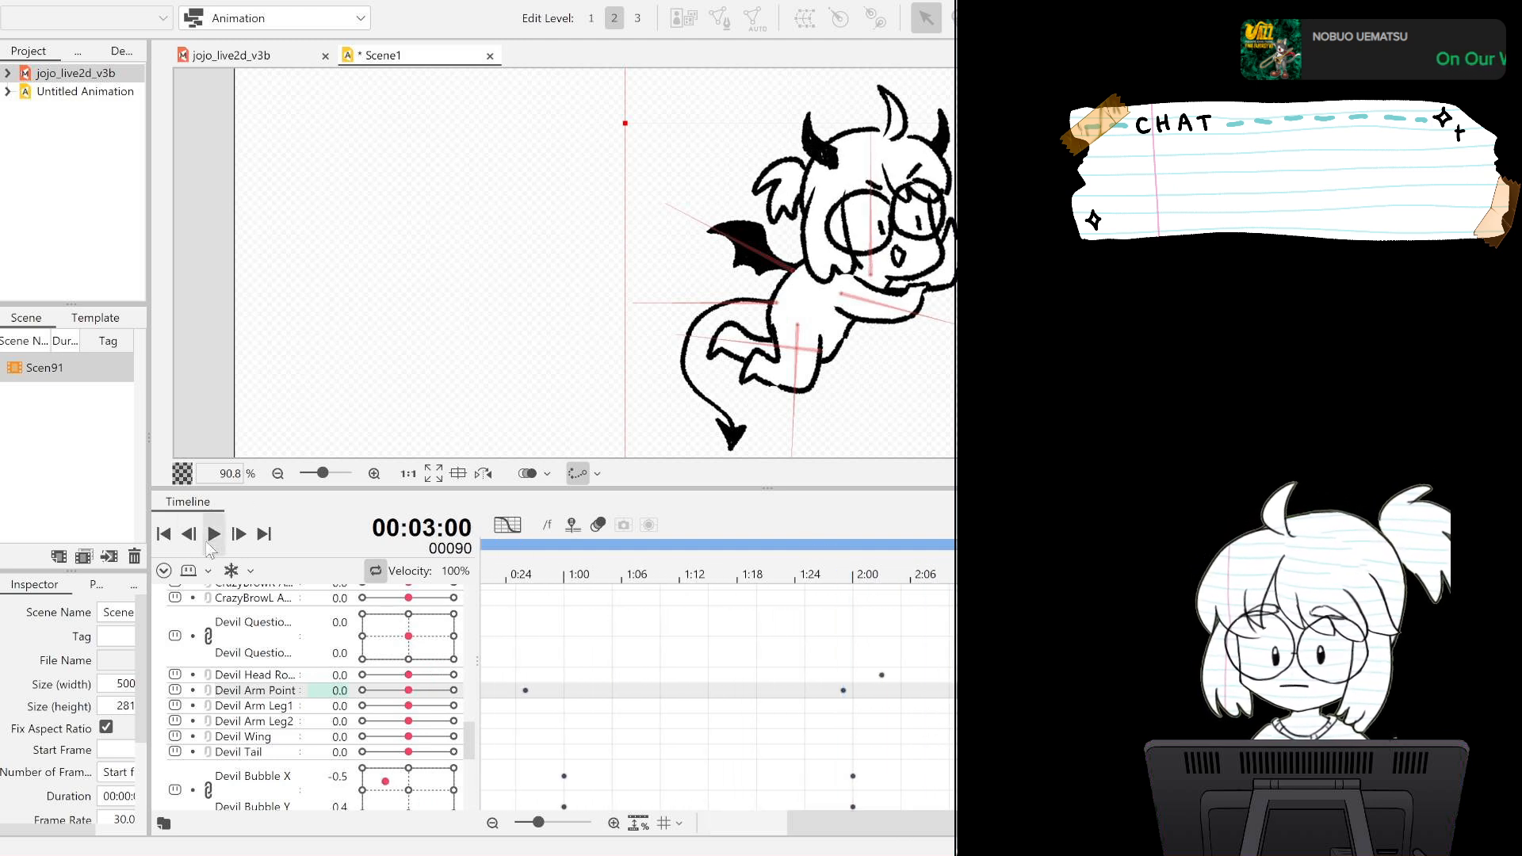
left_click(213, 534)
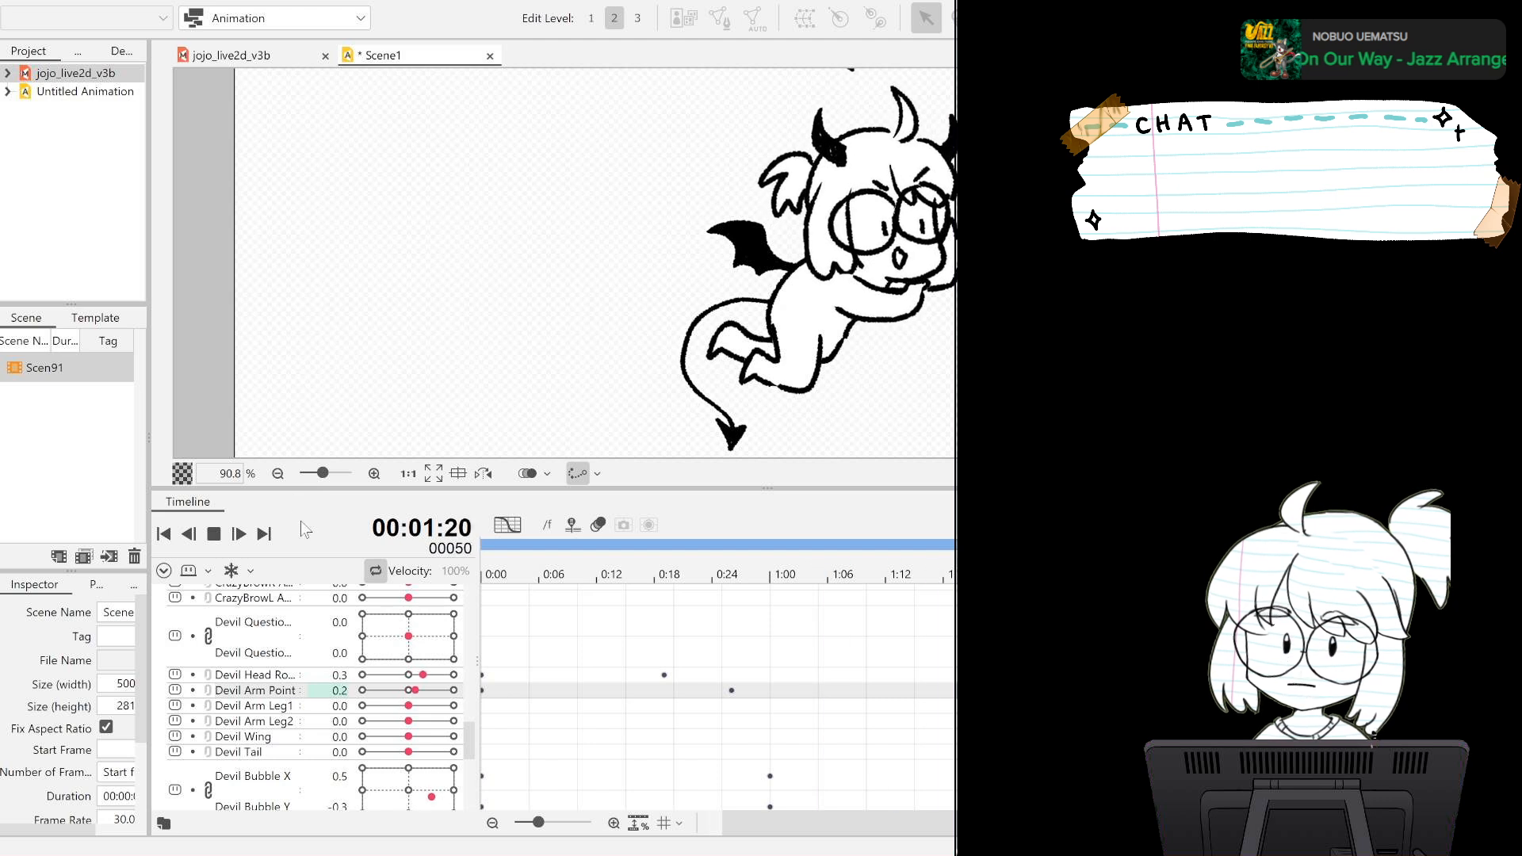
left_click(221, 537)
Soften the devil's head rotation to -0.1 on frame 19 and 0.3 on frame 63, and play back the loop.
left_click_drag(653, 640, 666, 680)
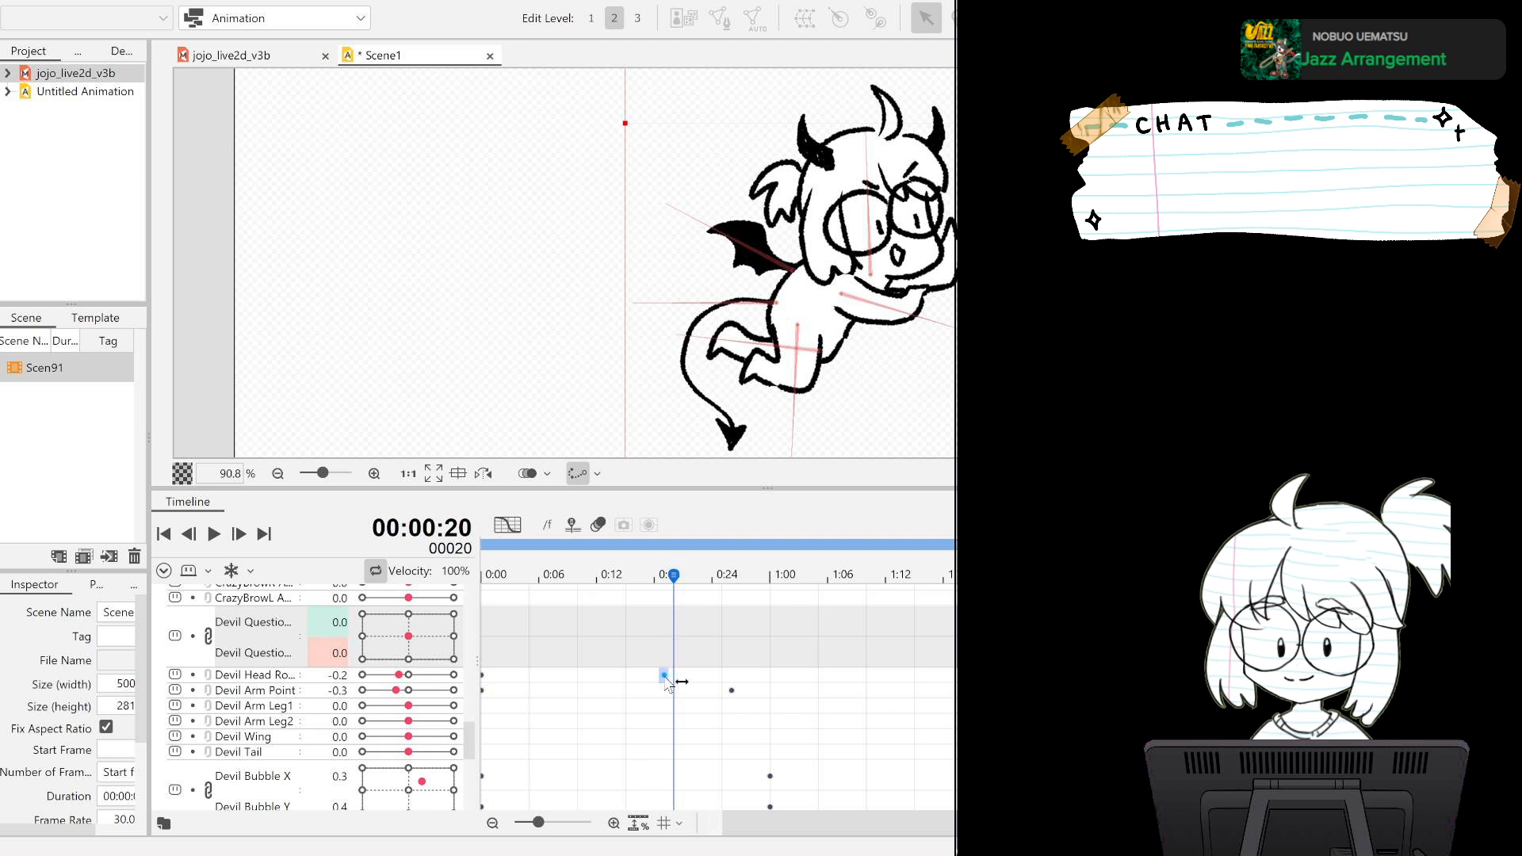
left_click_drag(674, 574, 662, 579)
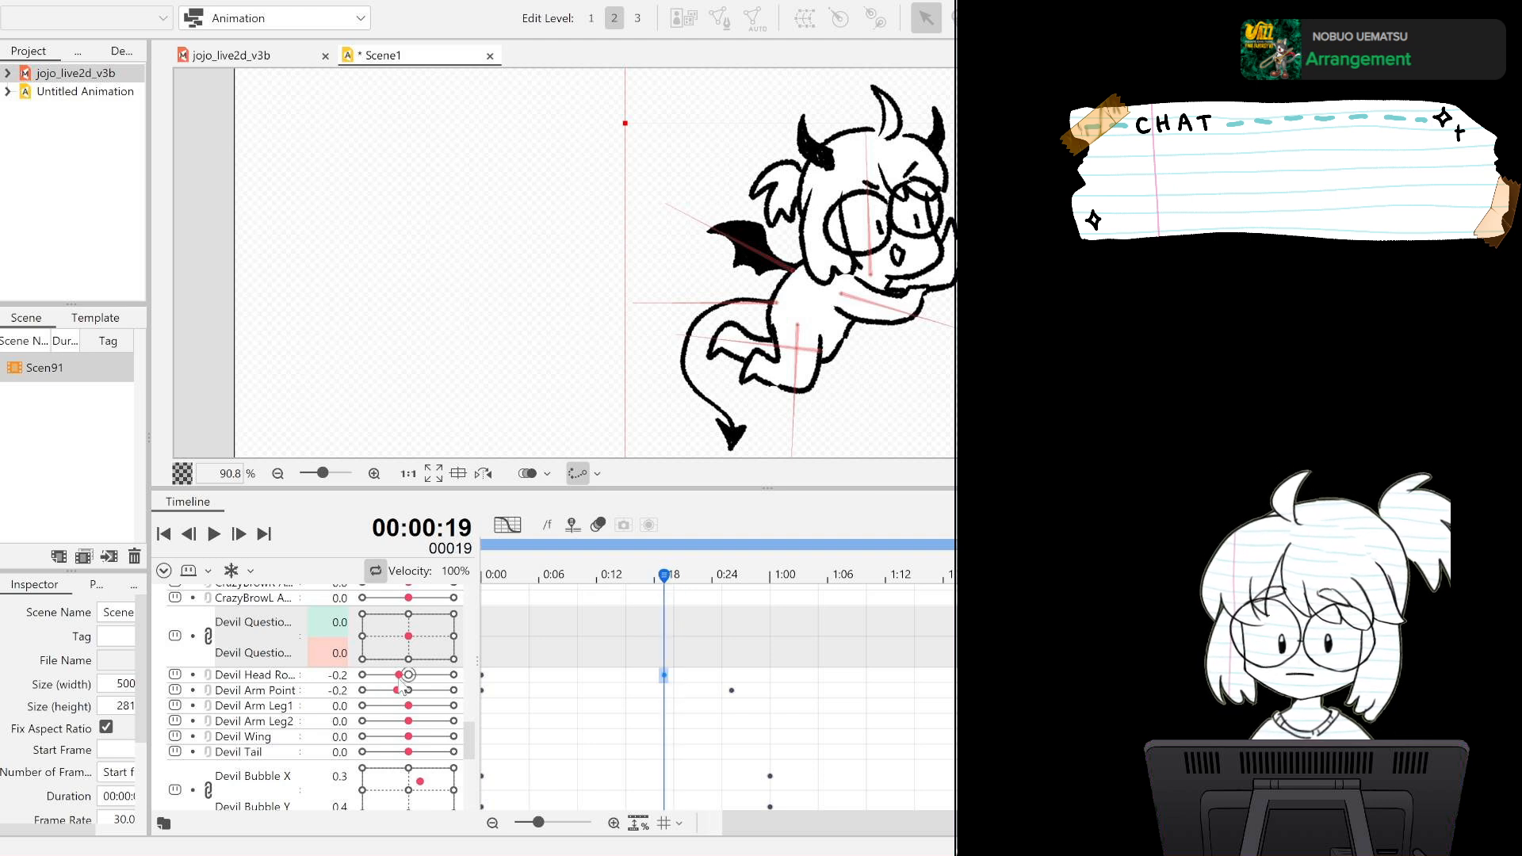
left_click_drag(401, 680, 409, 683)
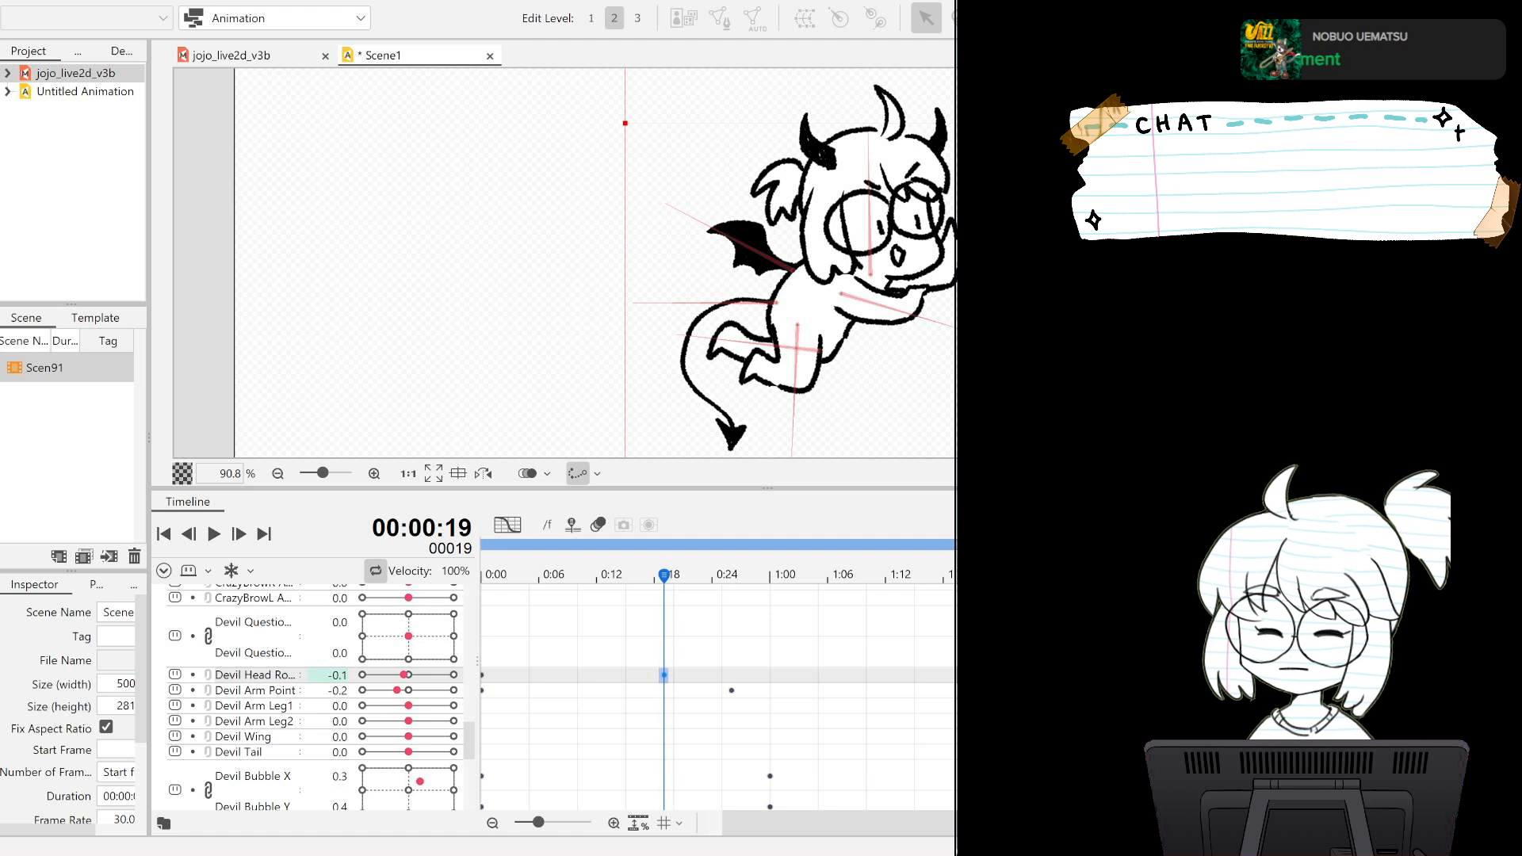
left_click(1087, 576)
left_click_drag(429, 674, 423, 674)
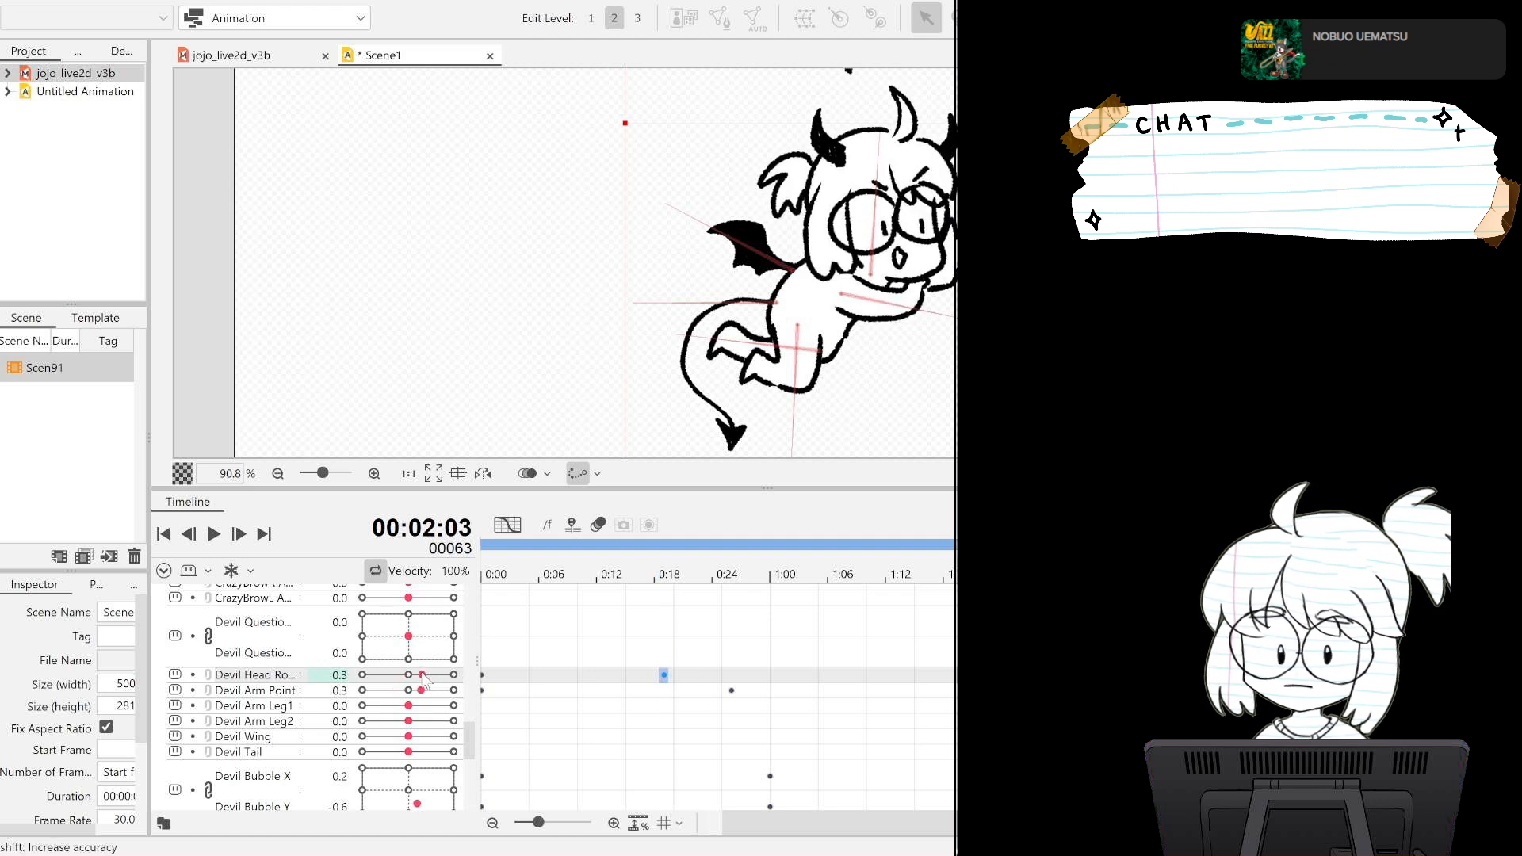
left_click(216, 537)
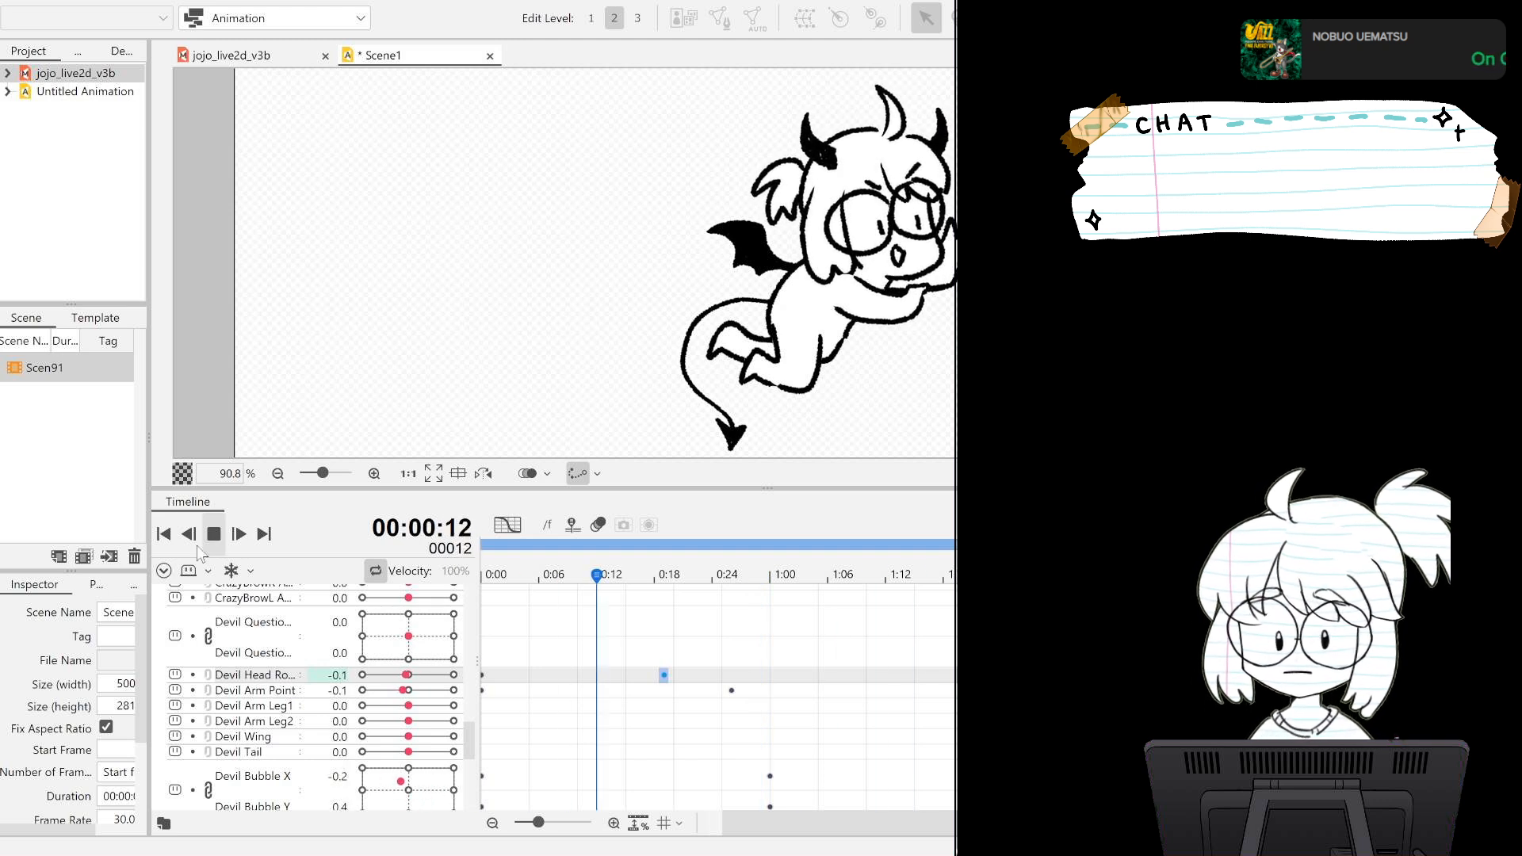
left_click(214, 534)
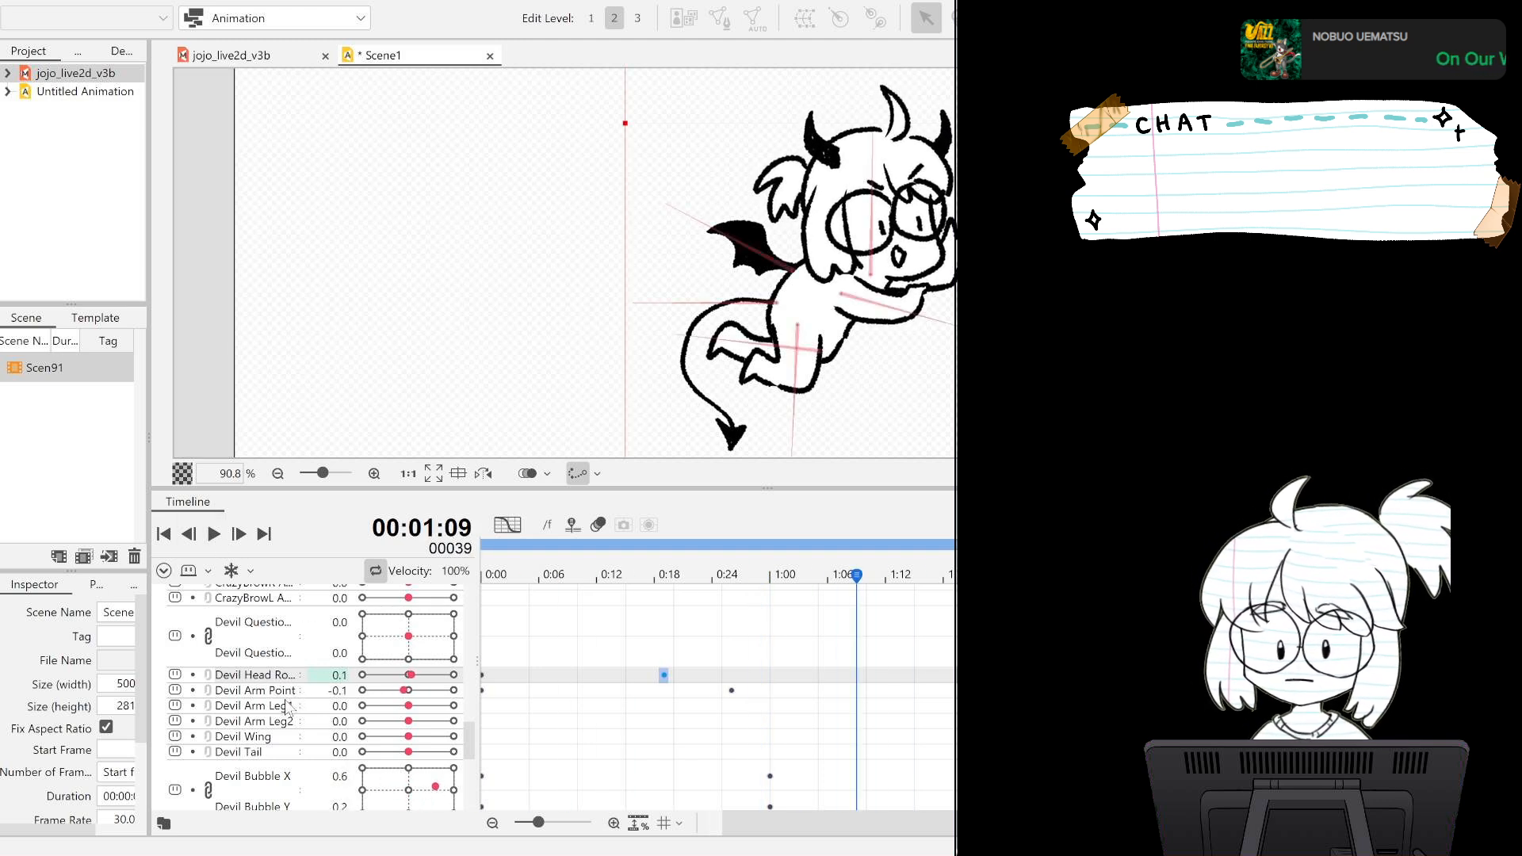
Key the Devil Arm Leg1 parameter at 0.0 on frame 0 and at 0.3 on frame 17.
left_click(164, 534)
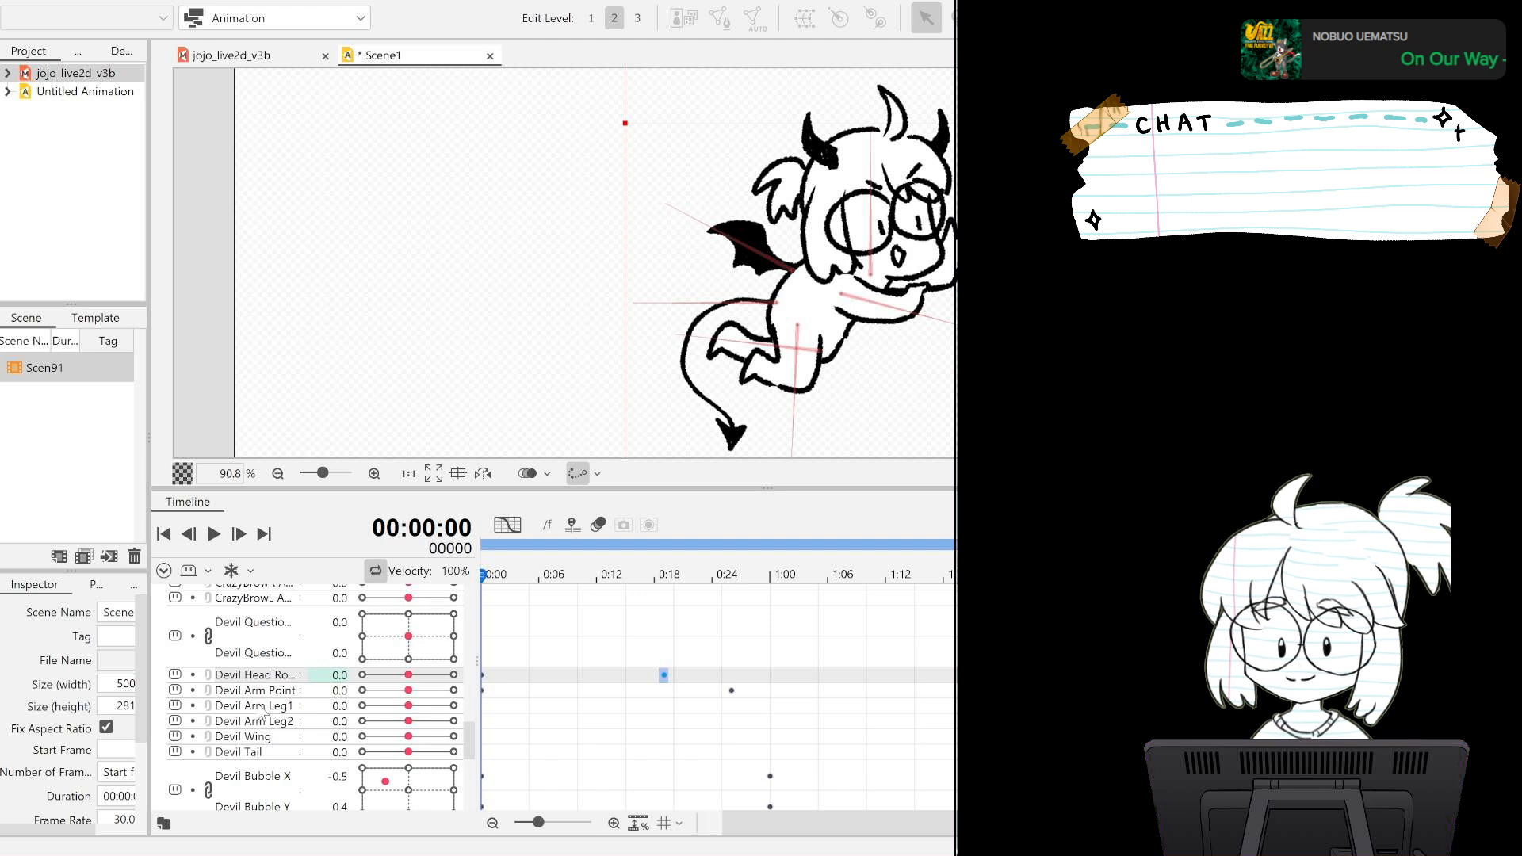
left_click(266, 692)
left_click(261, 711)
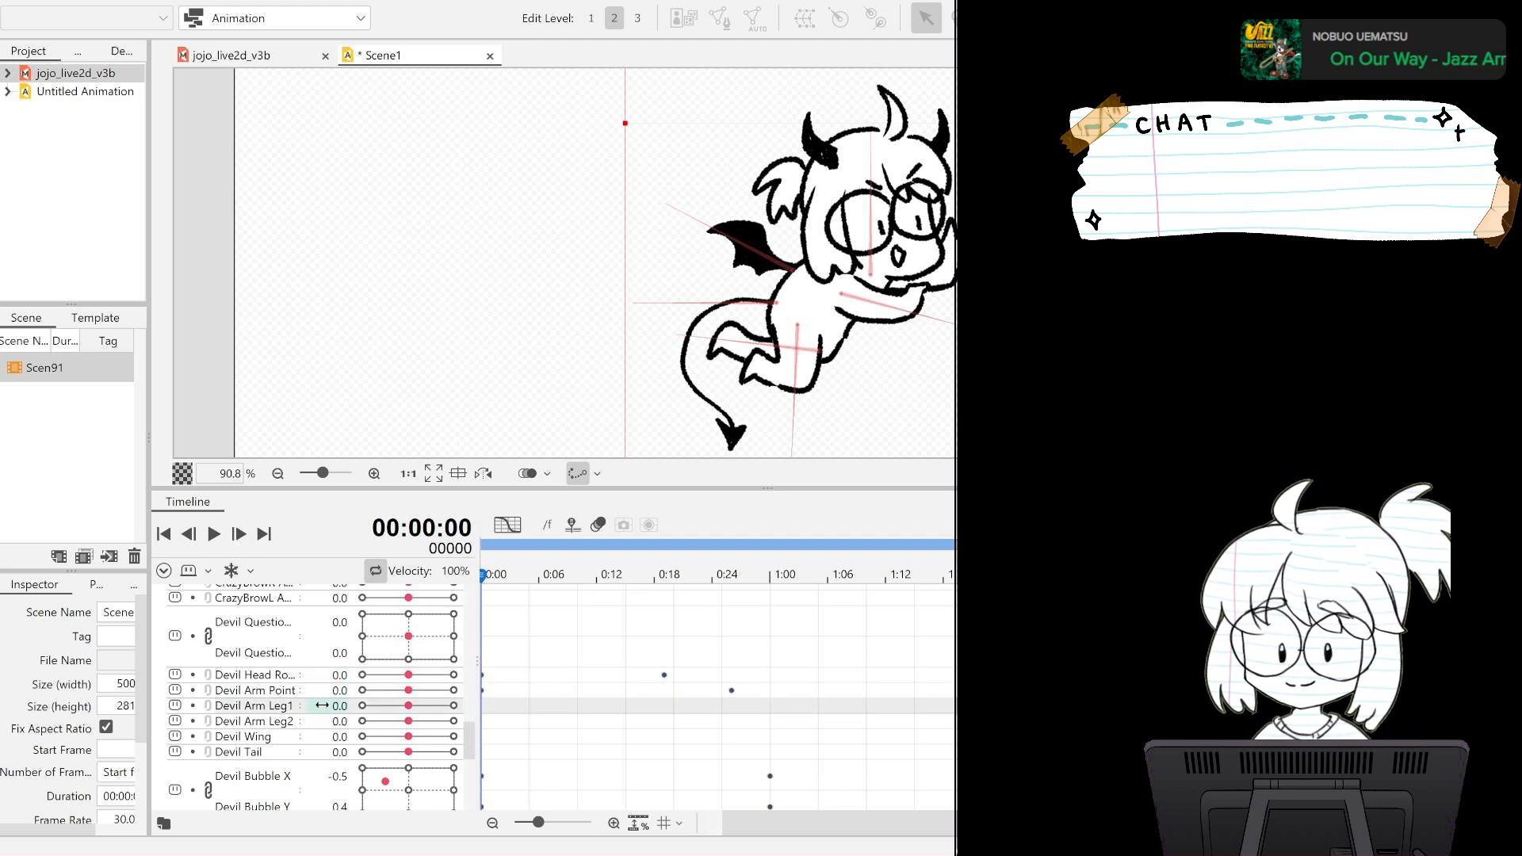
left_click(645, 585)
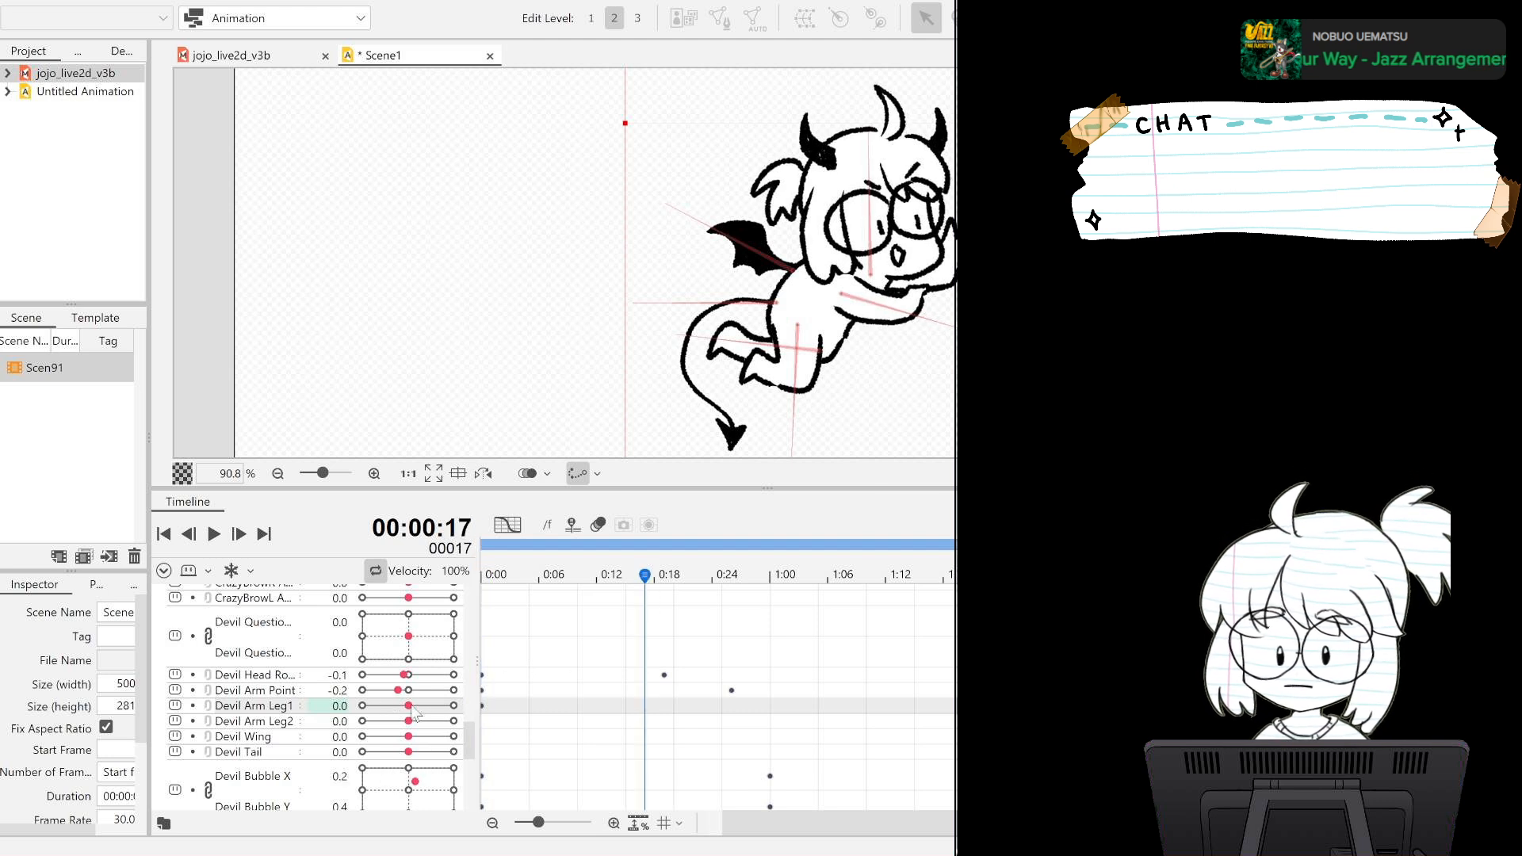
mouse_move(412, 708)
left_mouse_down()
mouse_move(437, 707)
mouse_move(424, 708)
left_mouse_up()
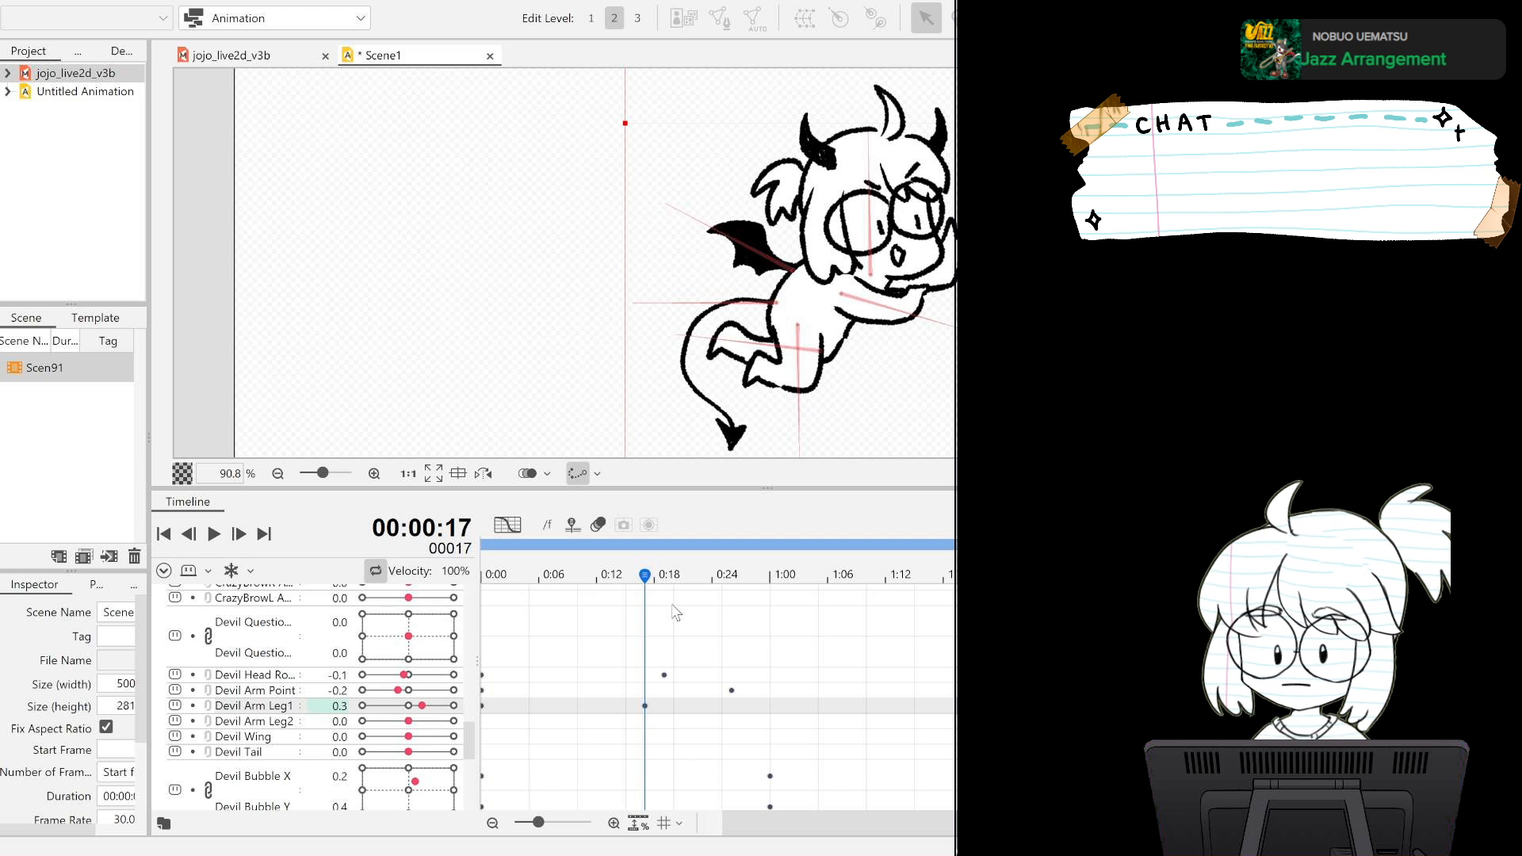
Key Devil Arm Leg1 at -0.4 on frame 61 and 0.0 on frame 90, and play back the leg motion.
left_click_drag(651, 579, 1058, 630)
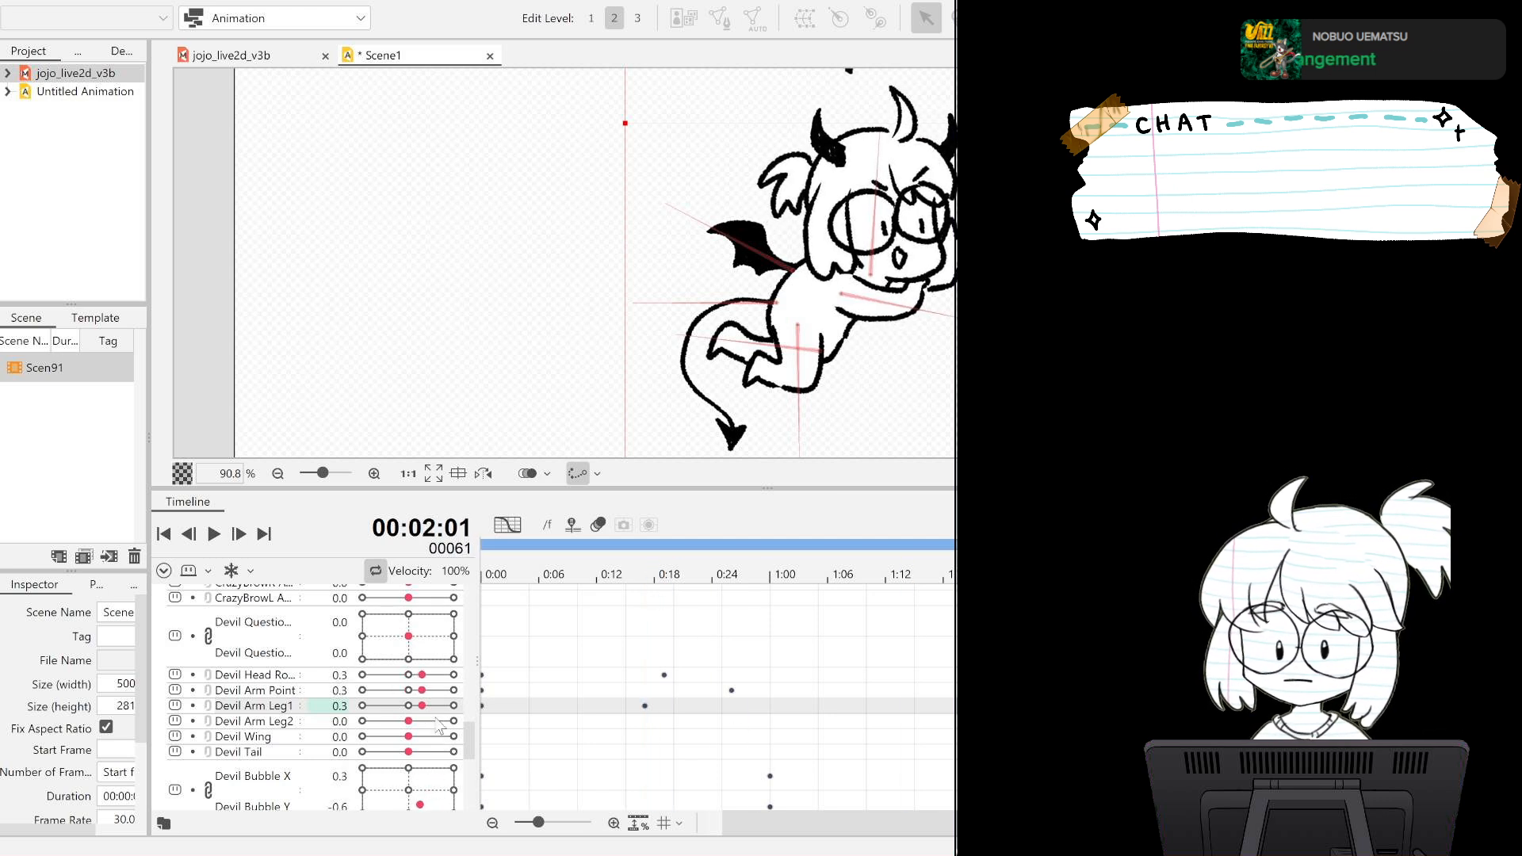
left_click_drag(424, 708, 390, 706)
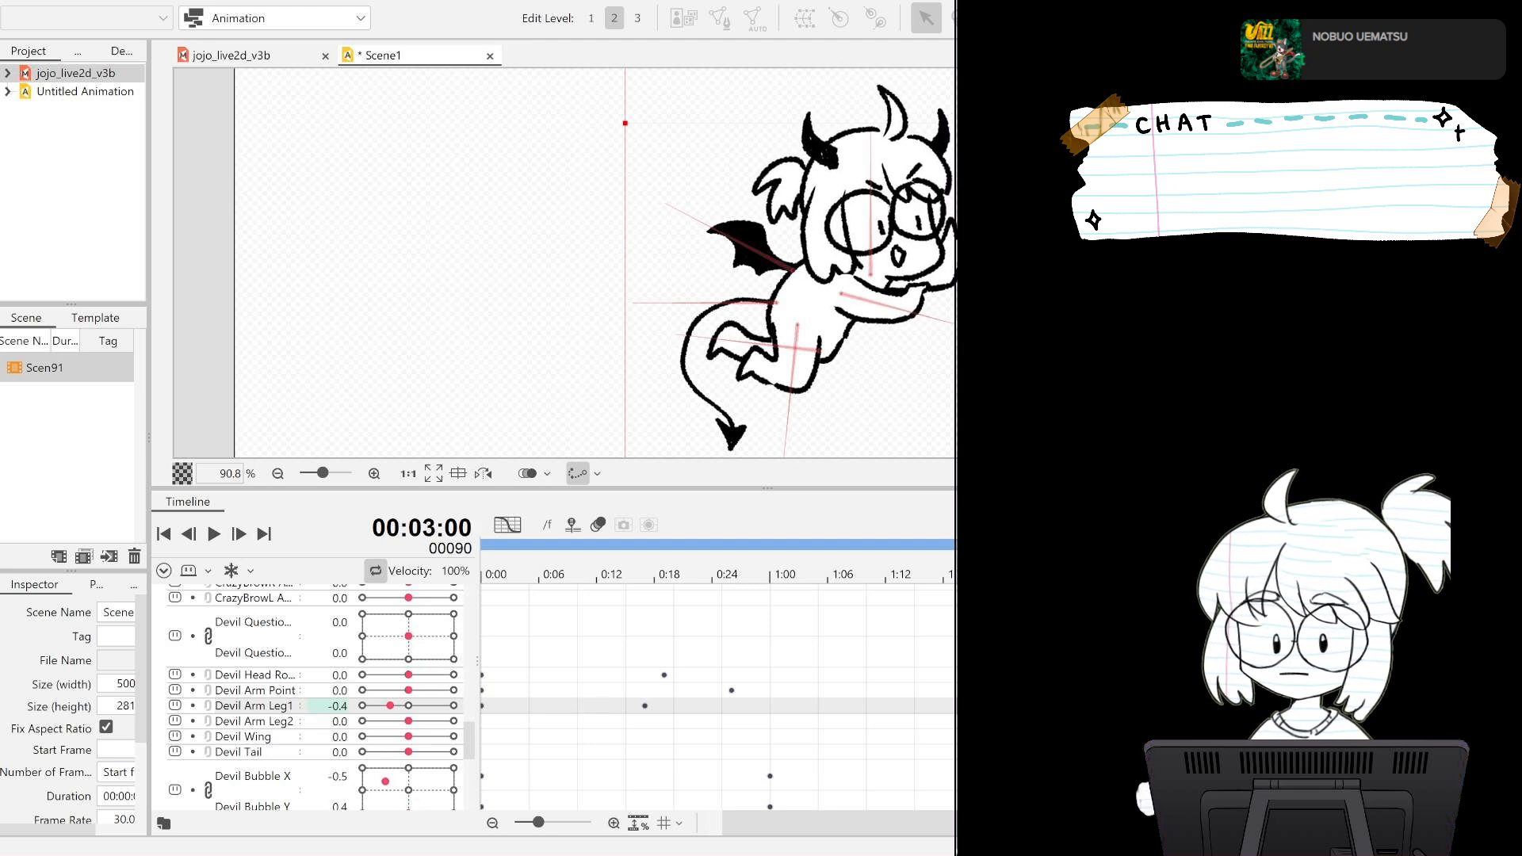
left_click(214, 534)
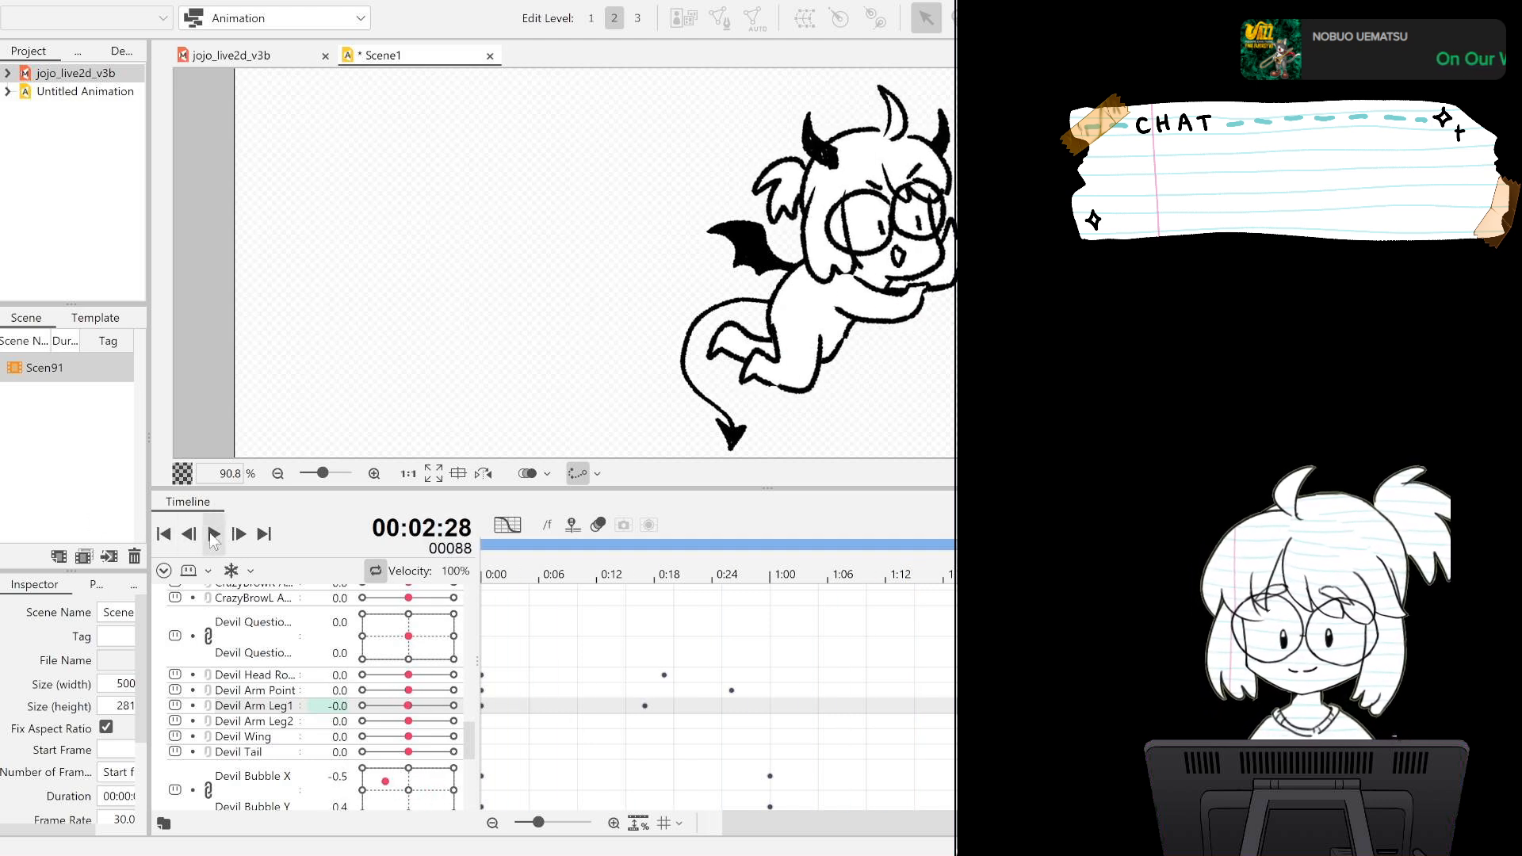
Key the Devil Arm Leg2 parameter at 0.0 on frame 0 and at -0.2 on frame 21, undoing any stray Leg1 edit.
left_click(183, 546)
left_click(284, 723)
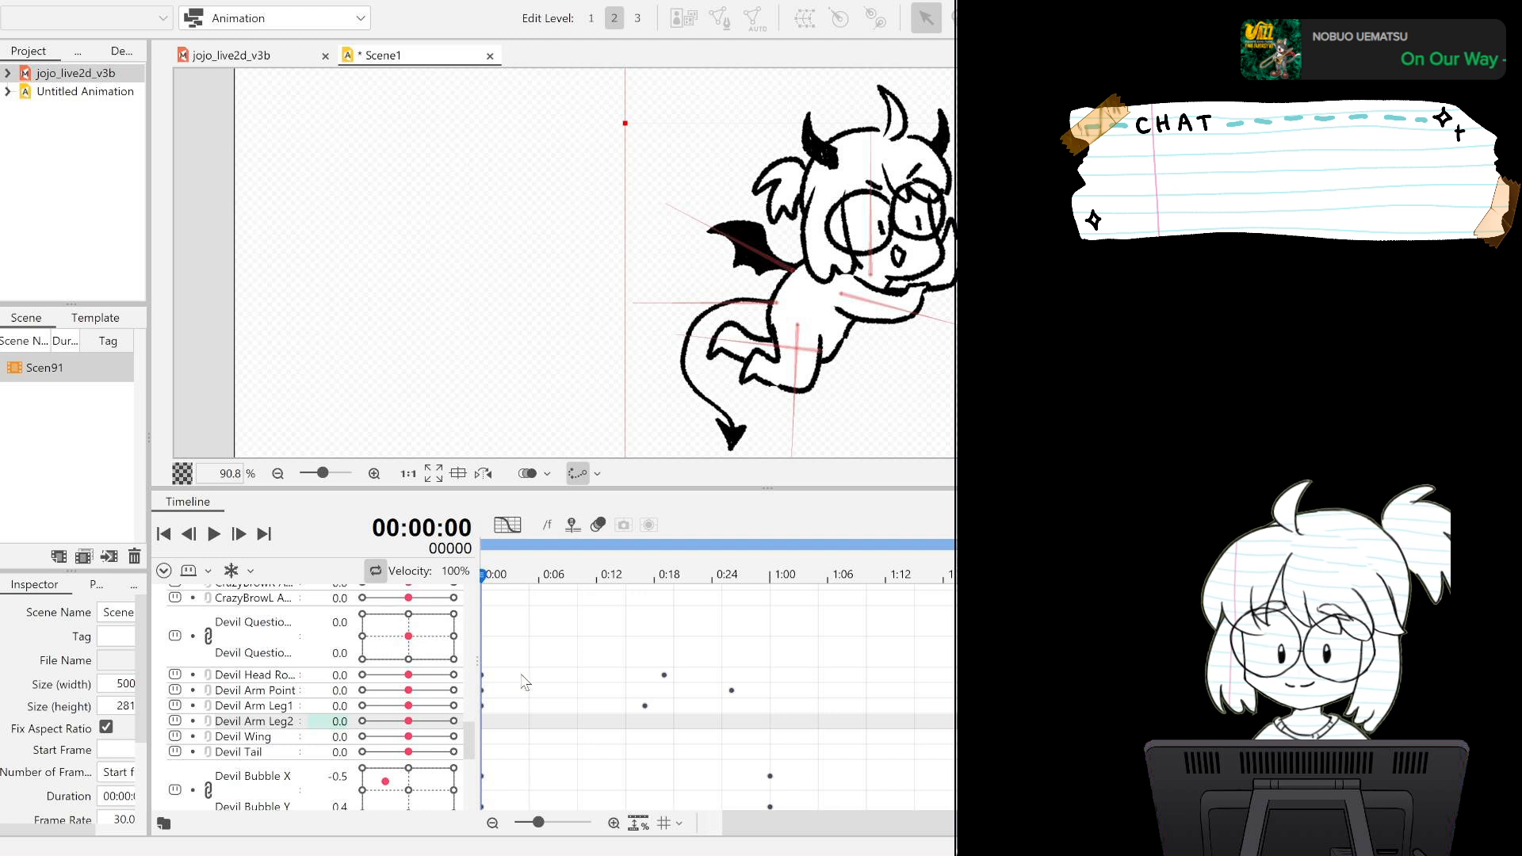
left_click(683, 576)
left_click_drag(408, 708, 385, 714)
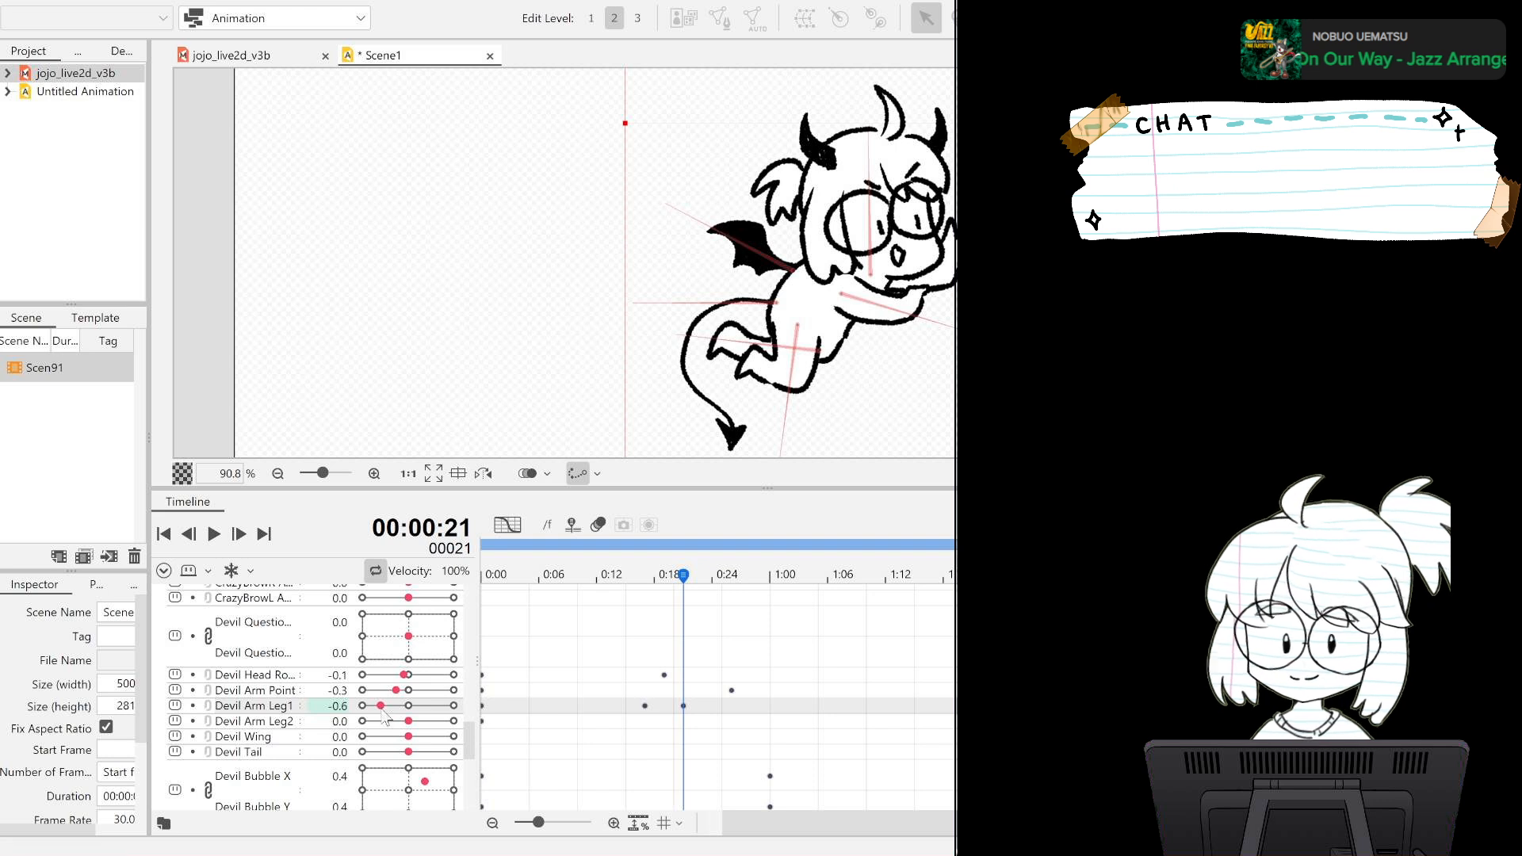
key("ctrl+z")
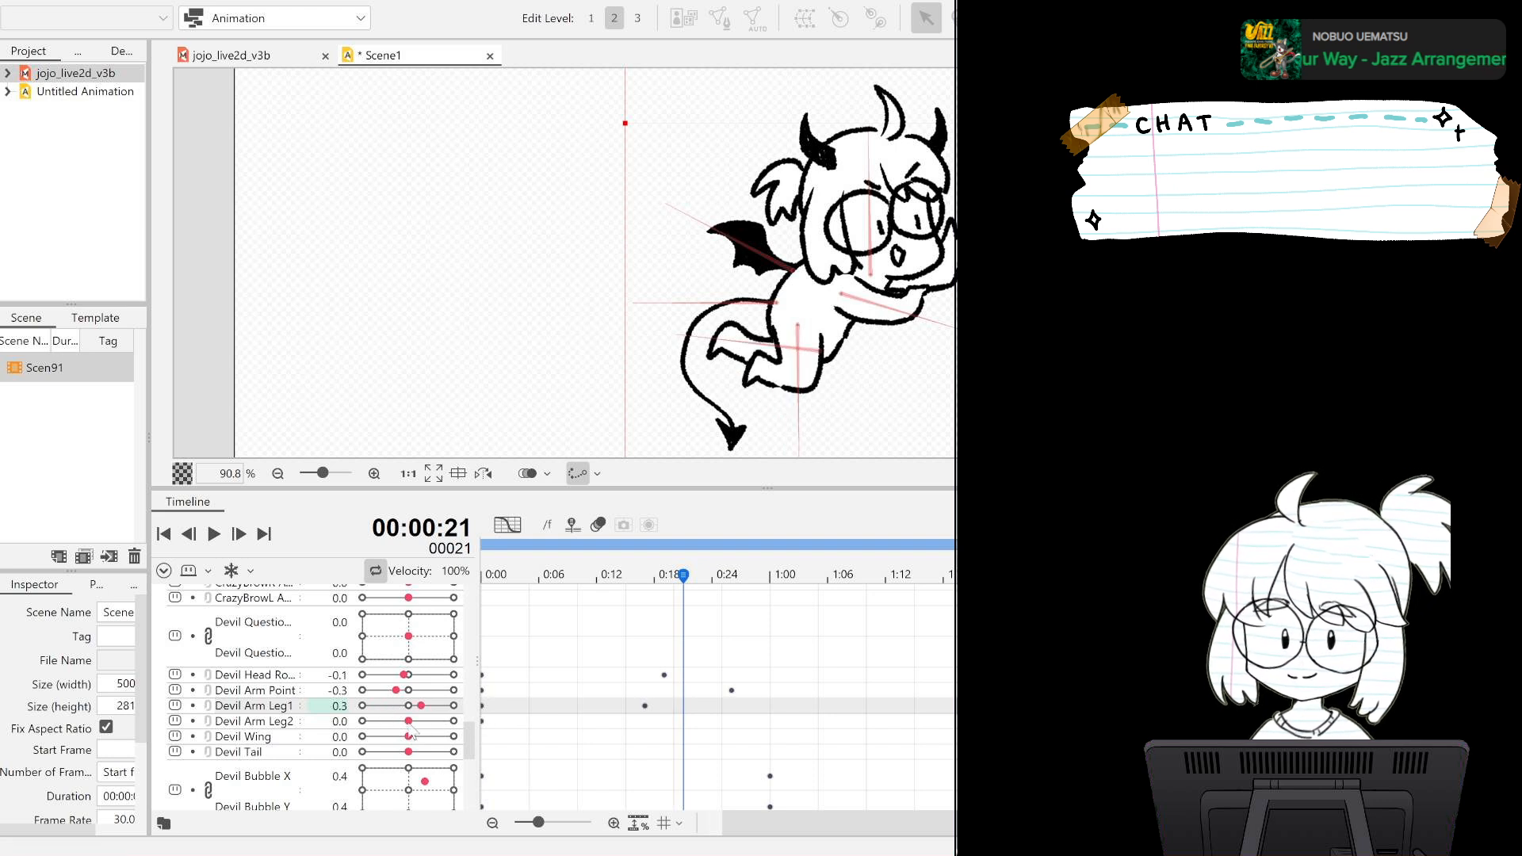
left_click_drag(410, 722, 405, 728)
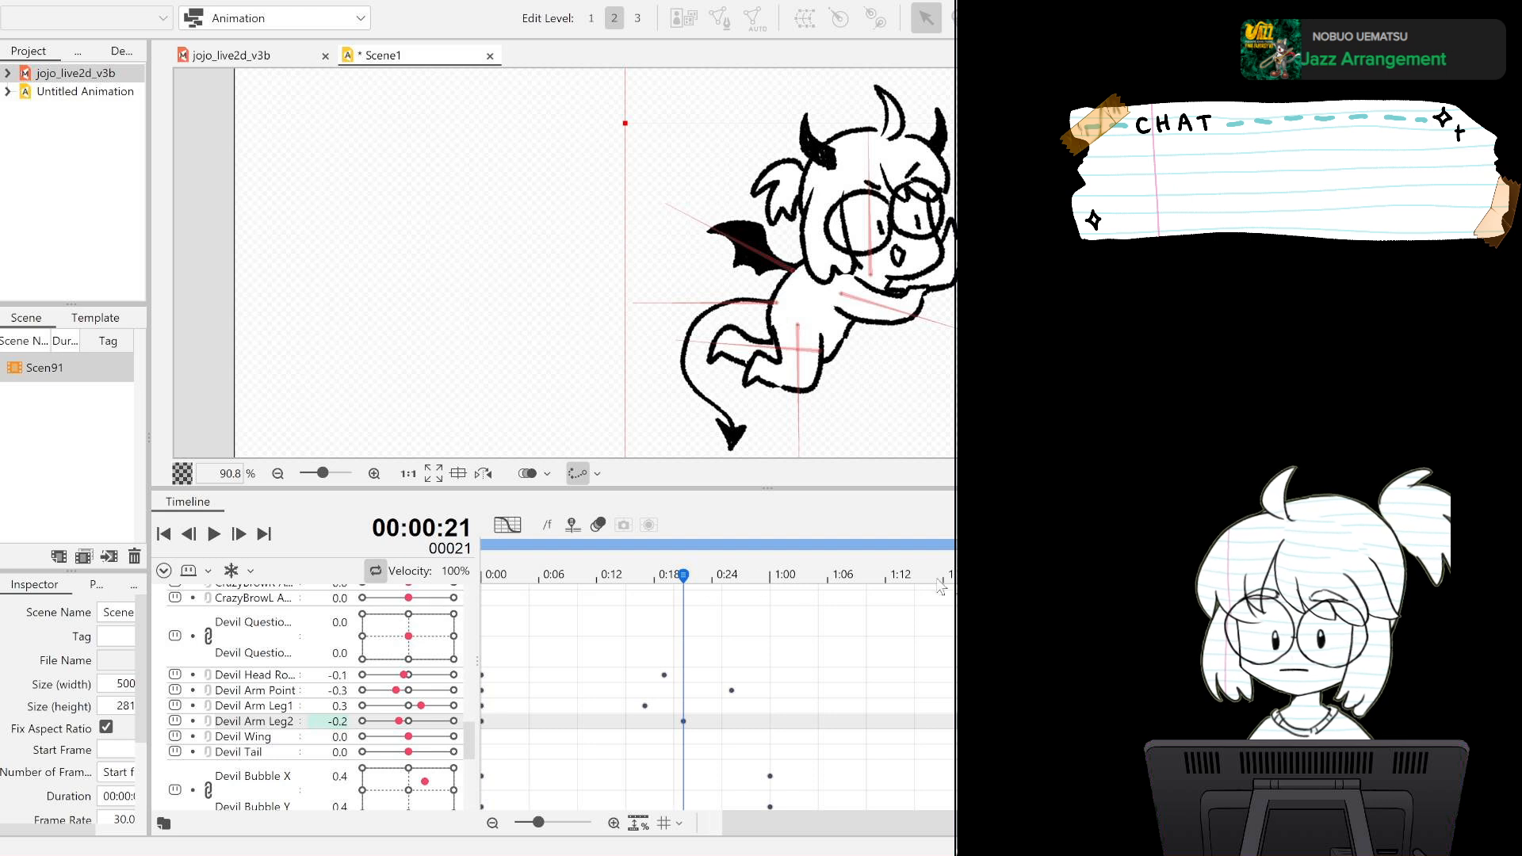
Key Devil Arm Leg2 at 0.3 on frame 66 and 0.0 on frame 90, play back the loop and return to frame 0.
left_click(1117, 574)
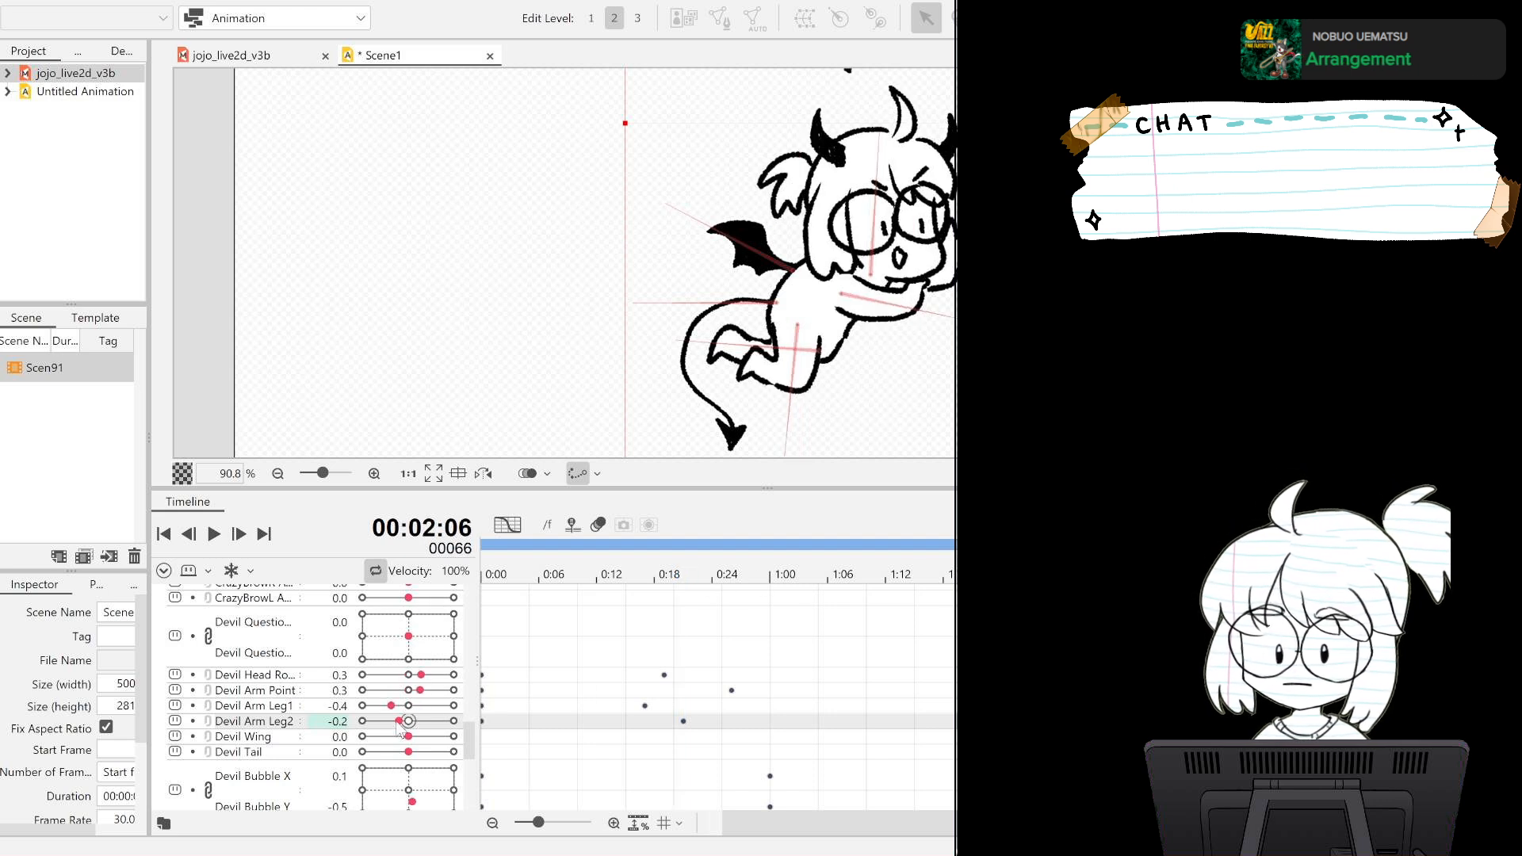
left_click_drag(398, 727, 422, 722)
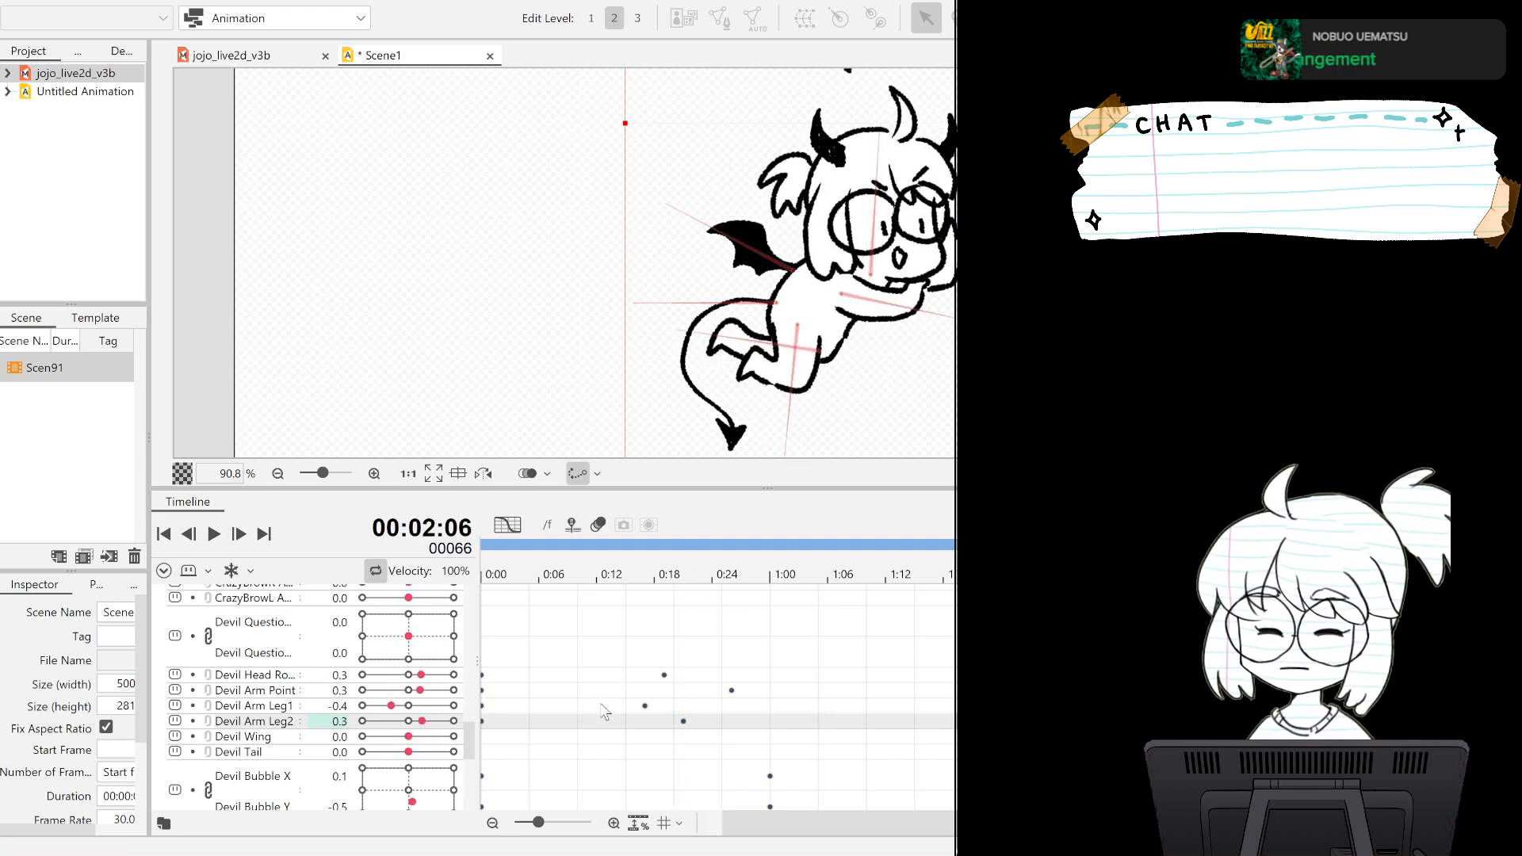
left_click(1346, 575)
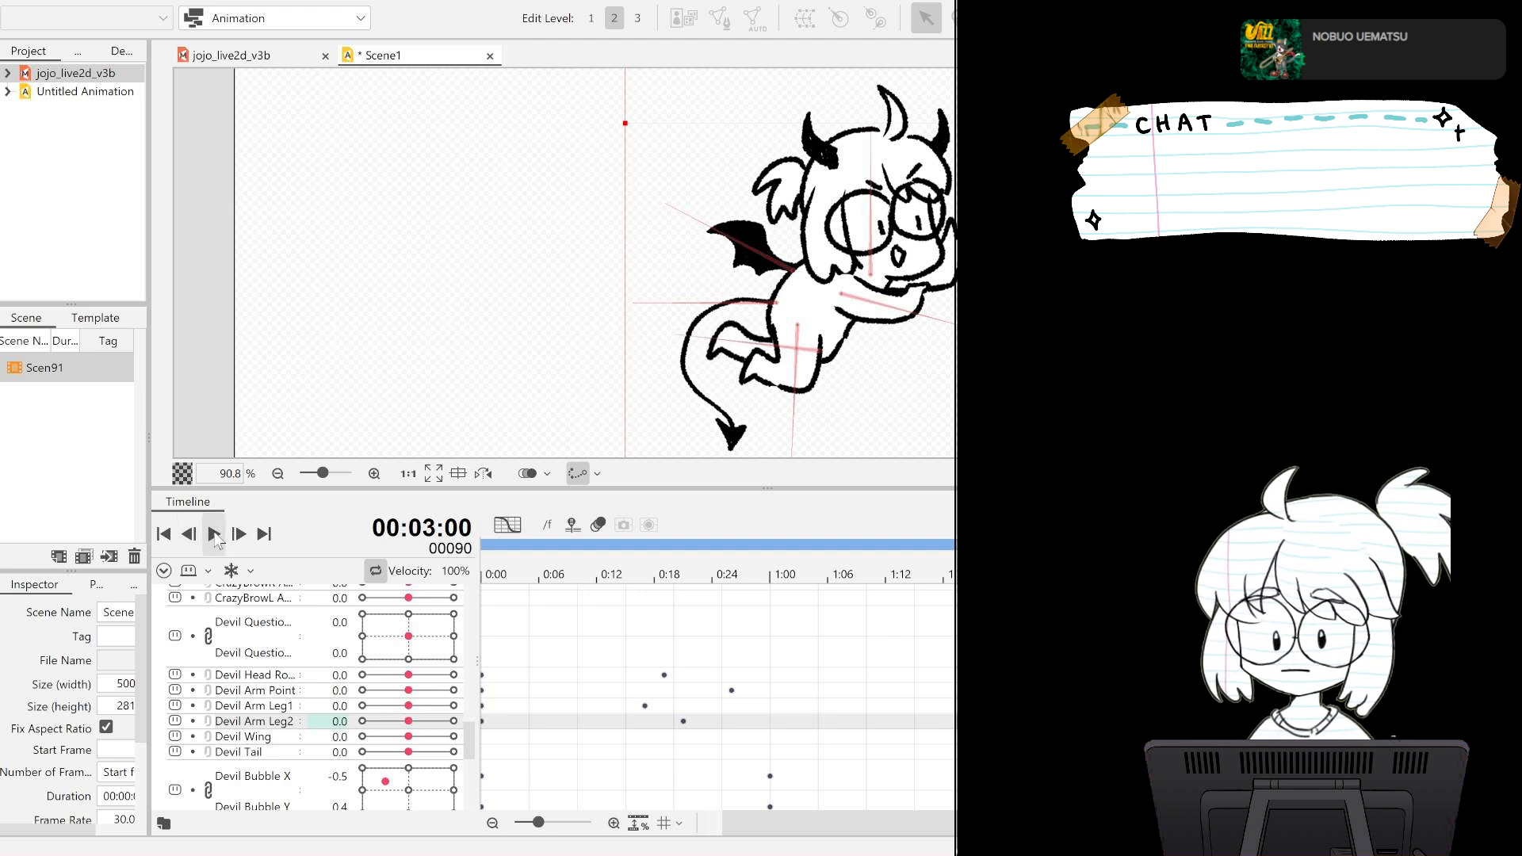
left_click(214, 535)
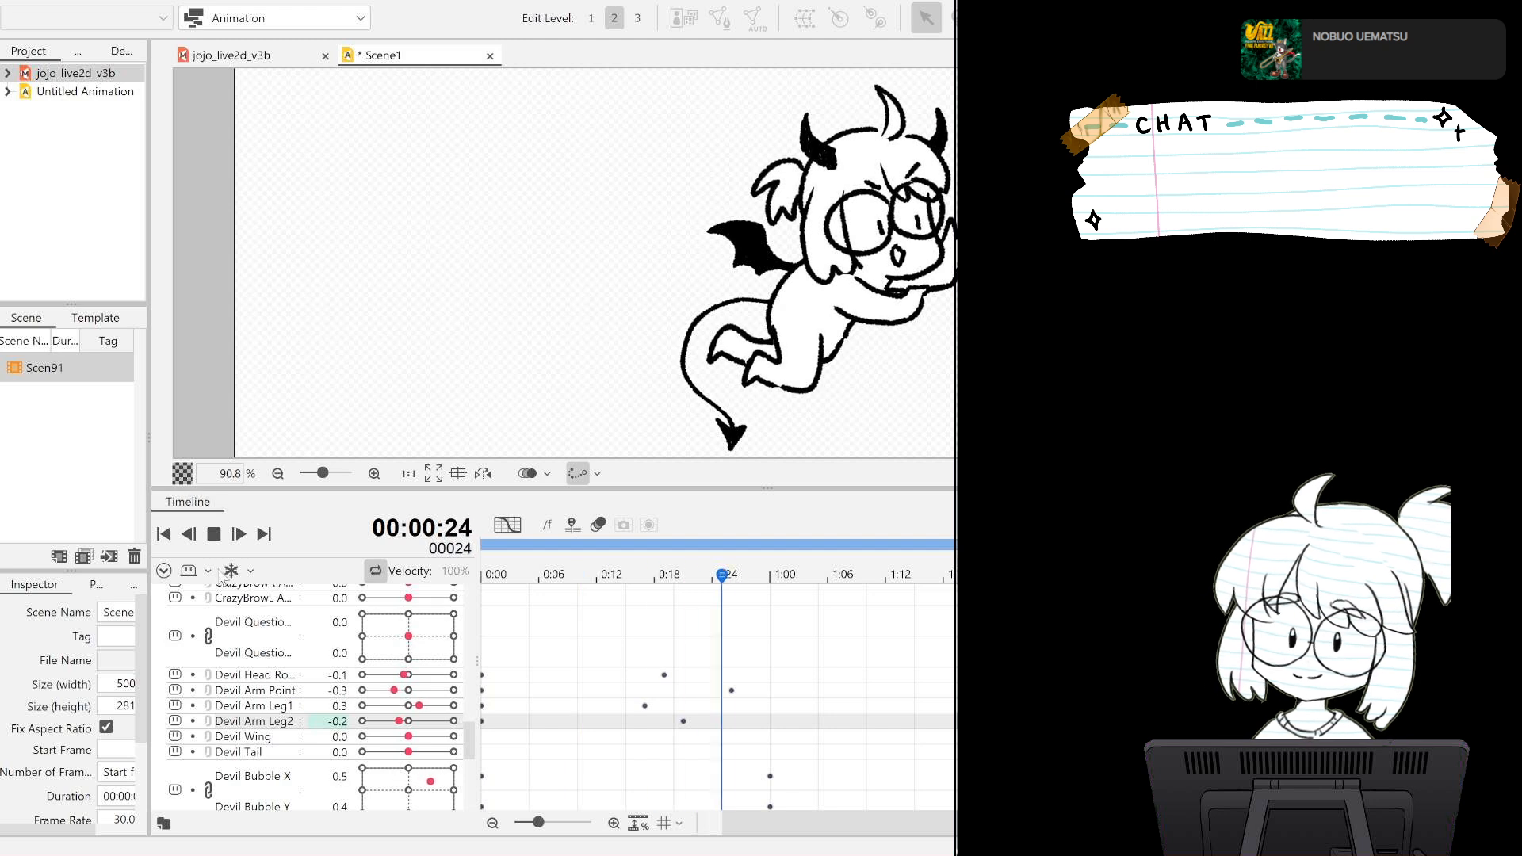
left_click(214, 535)
left_click(164, 534)
scroll(262, 670, "down", 2)
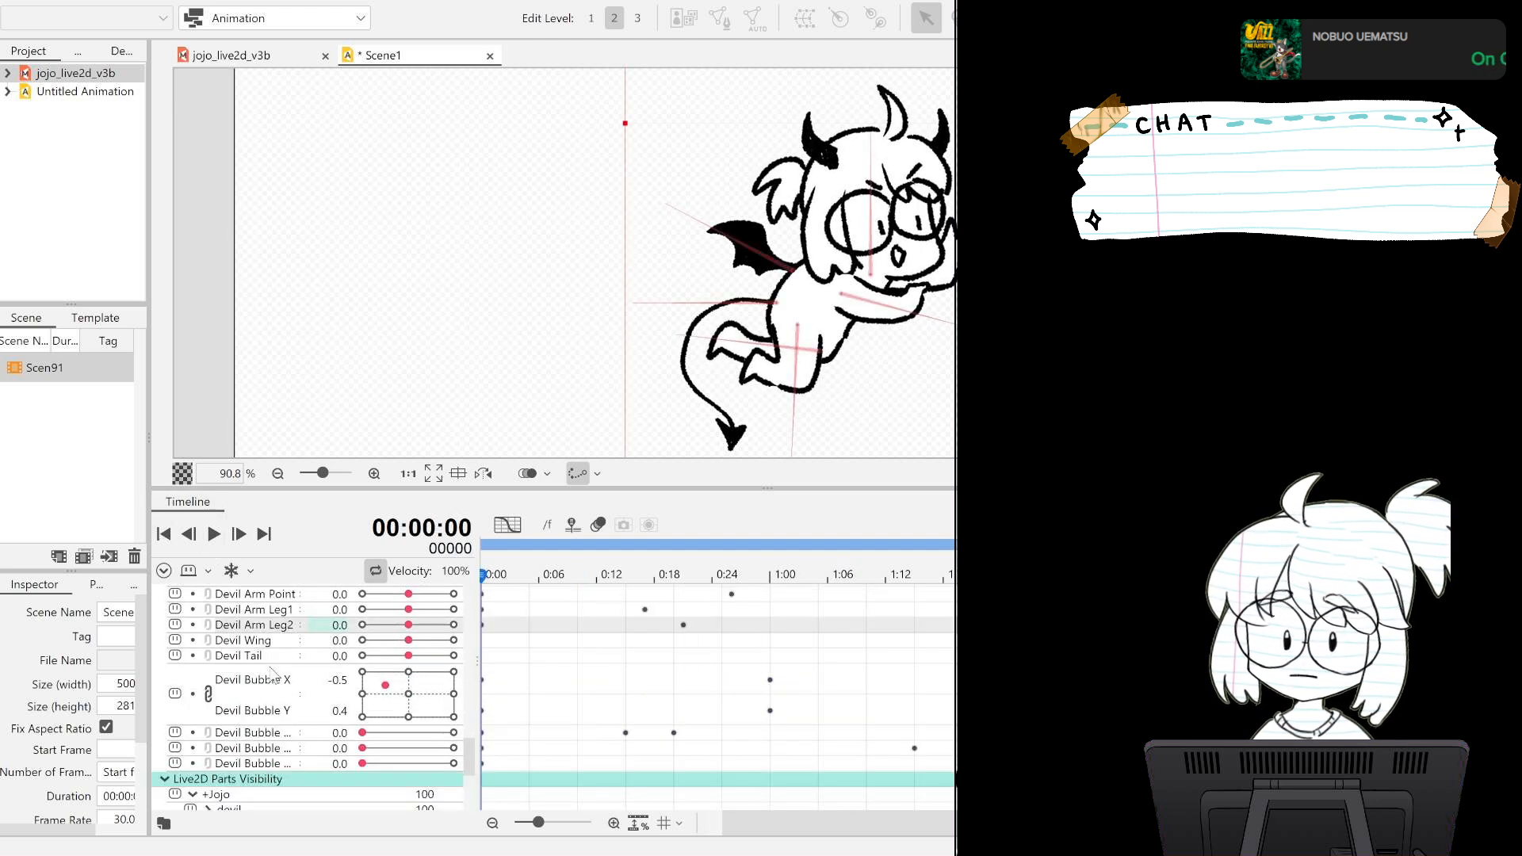
Key the Devil Wing parameter at 1.0 on frame 0, -1.0 on frame 15 and 1.0 on frame 30.
left_click(285, 642)
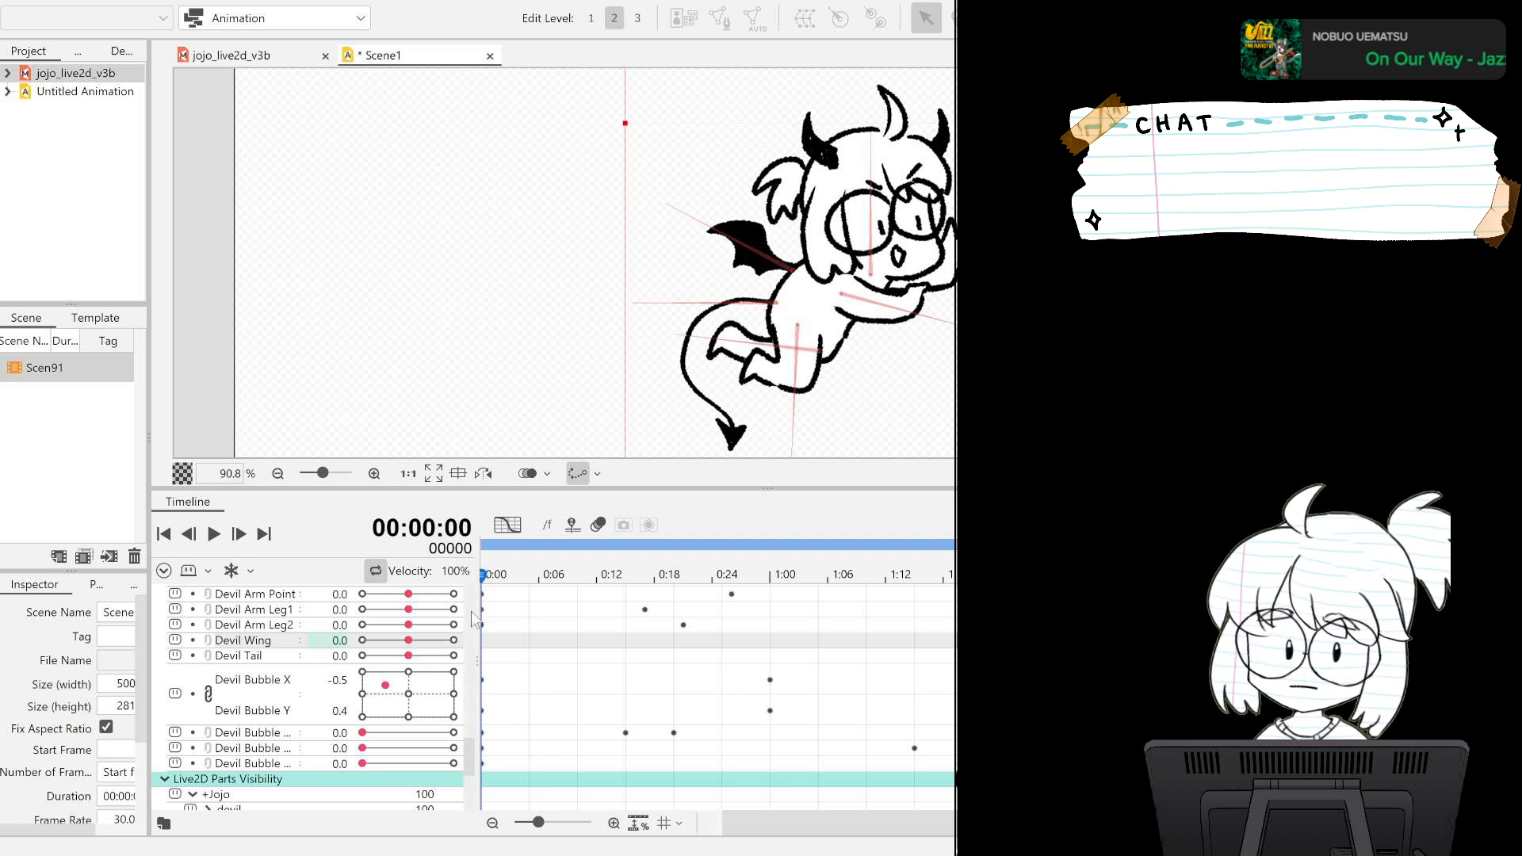
left_click_drag(431, 640, 459, 648)
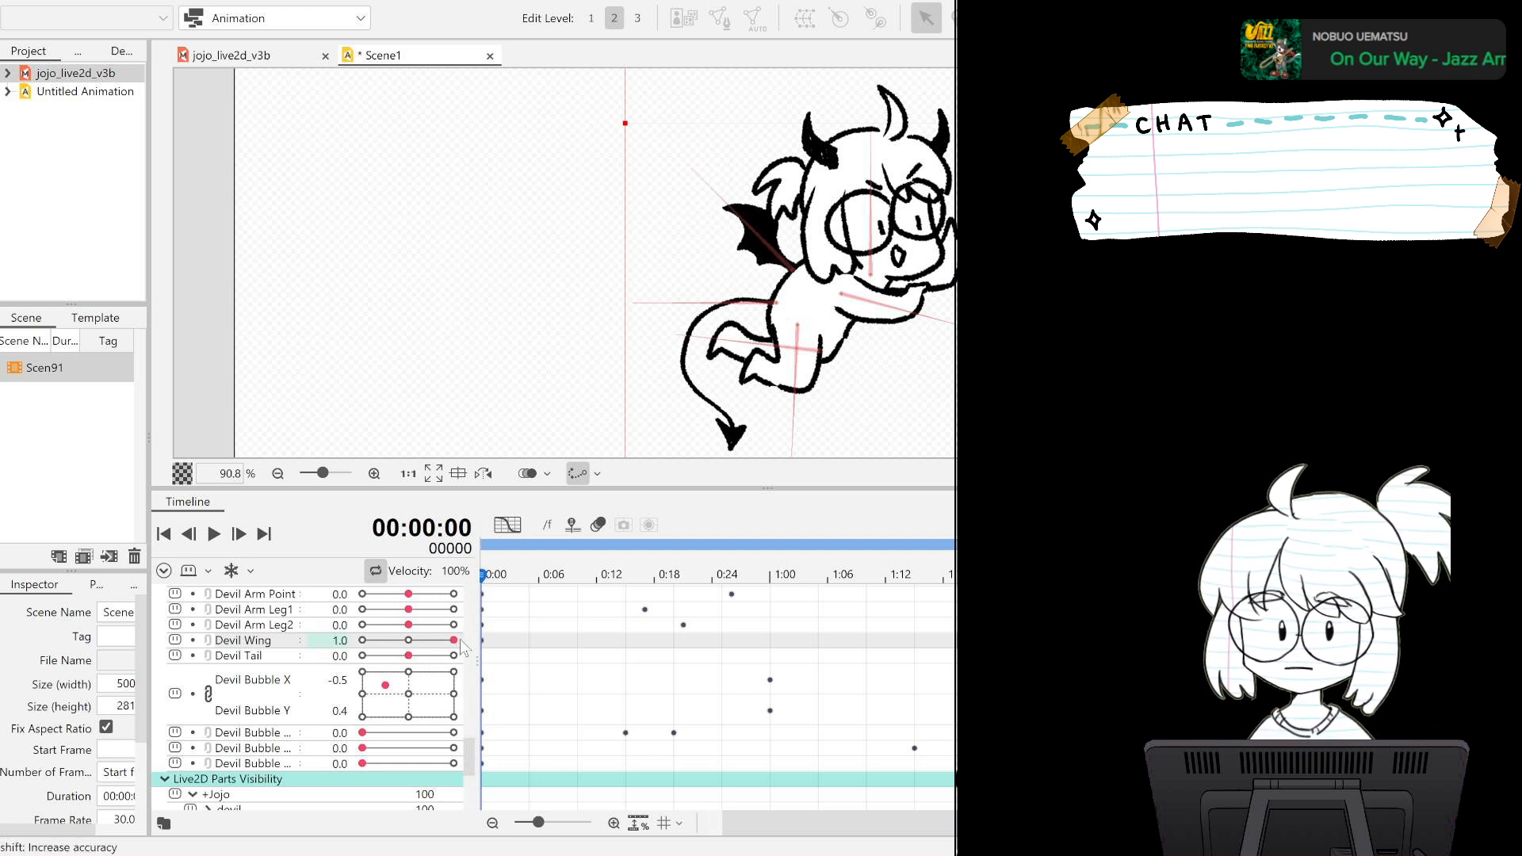
left_click(723, 577)
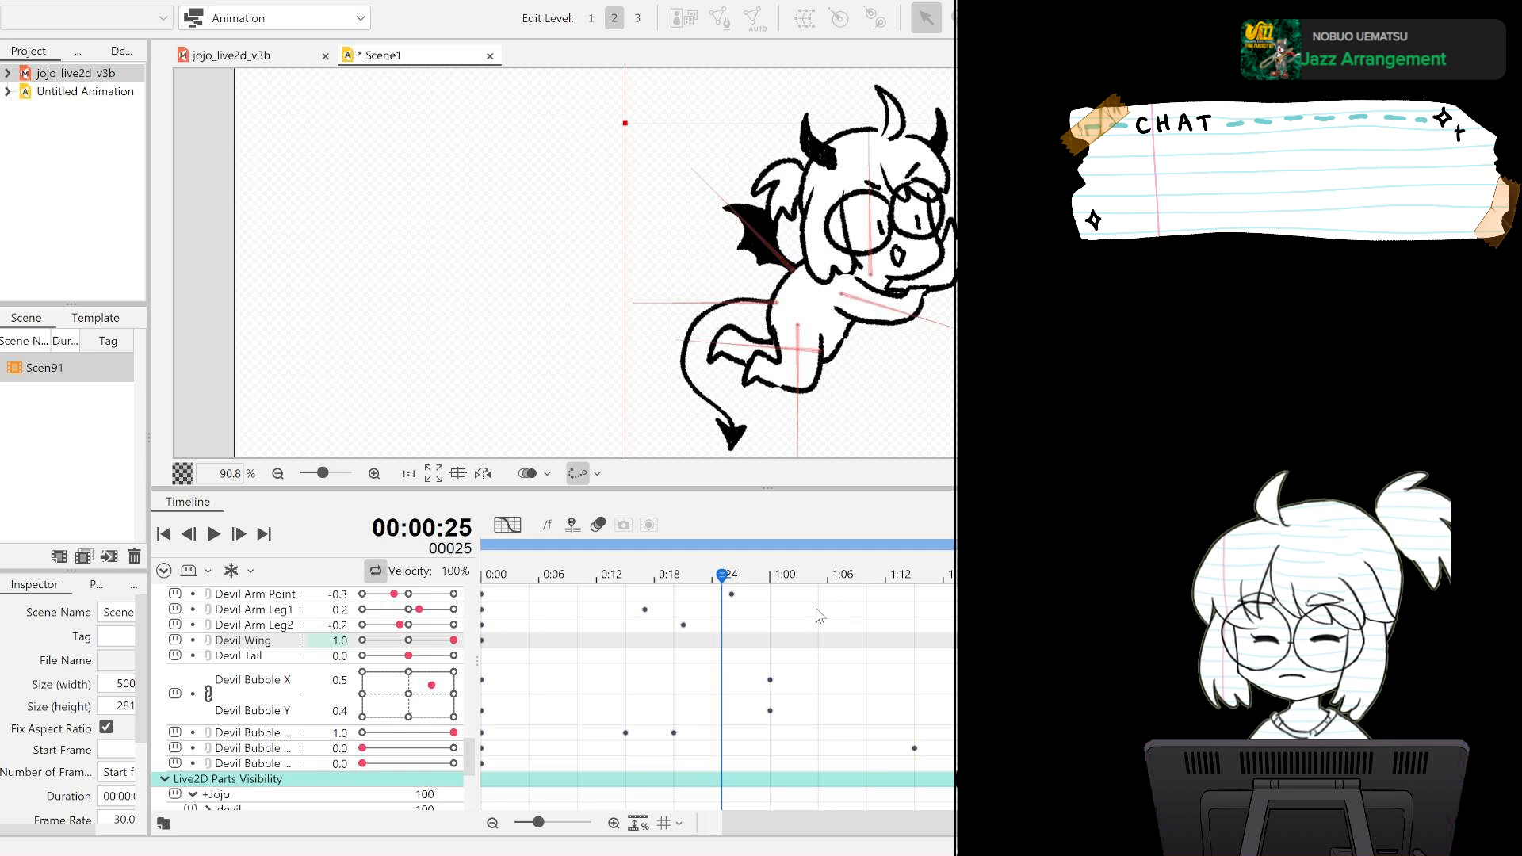
left_click(610, 643)
left_click(623, 644)
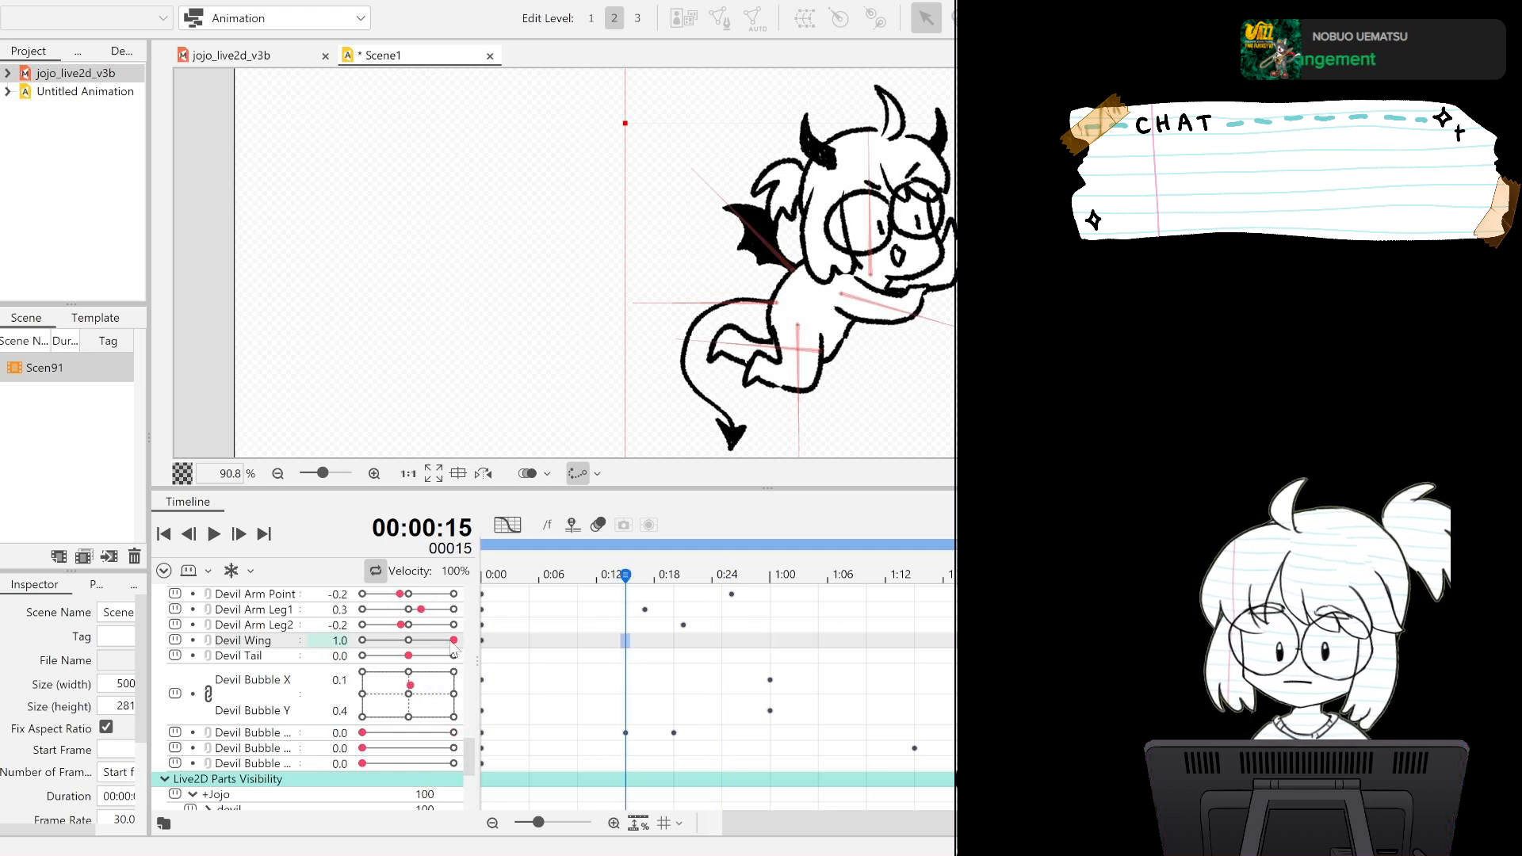
left_click_drag(451, 641, 357, 643)
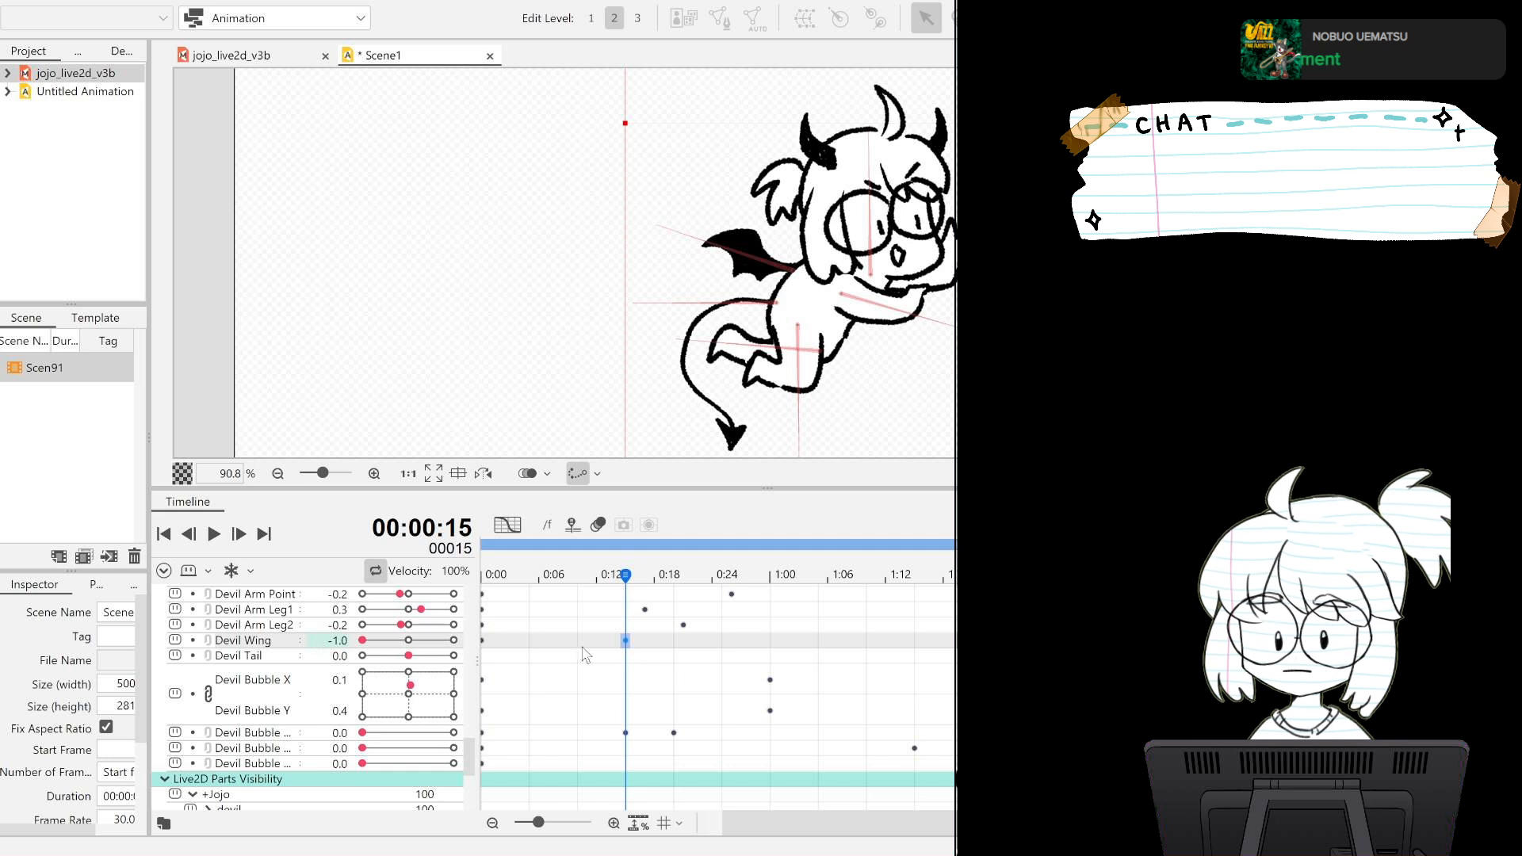
left_click(769, 641)
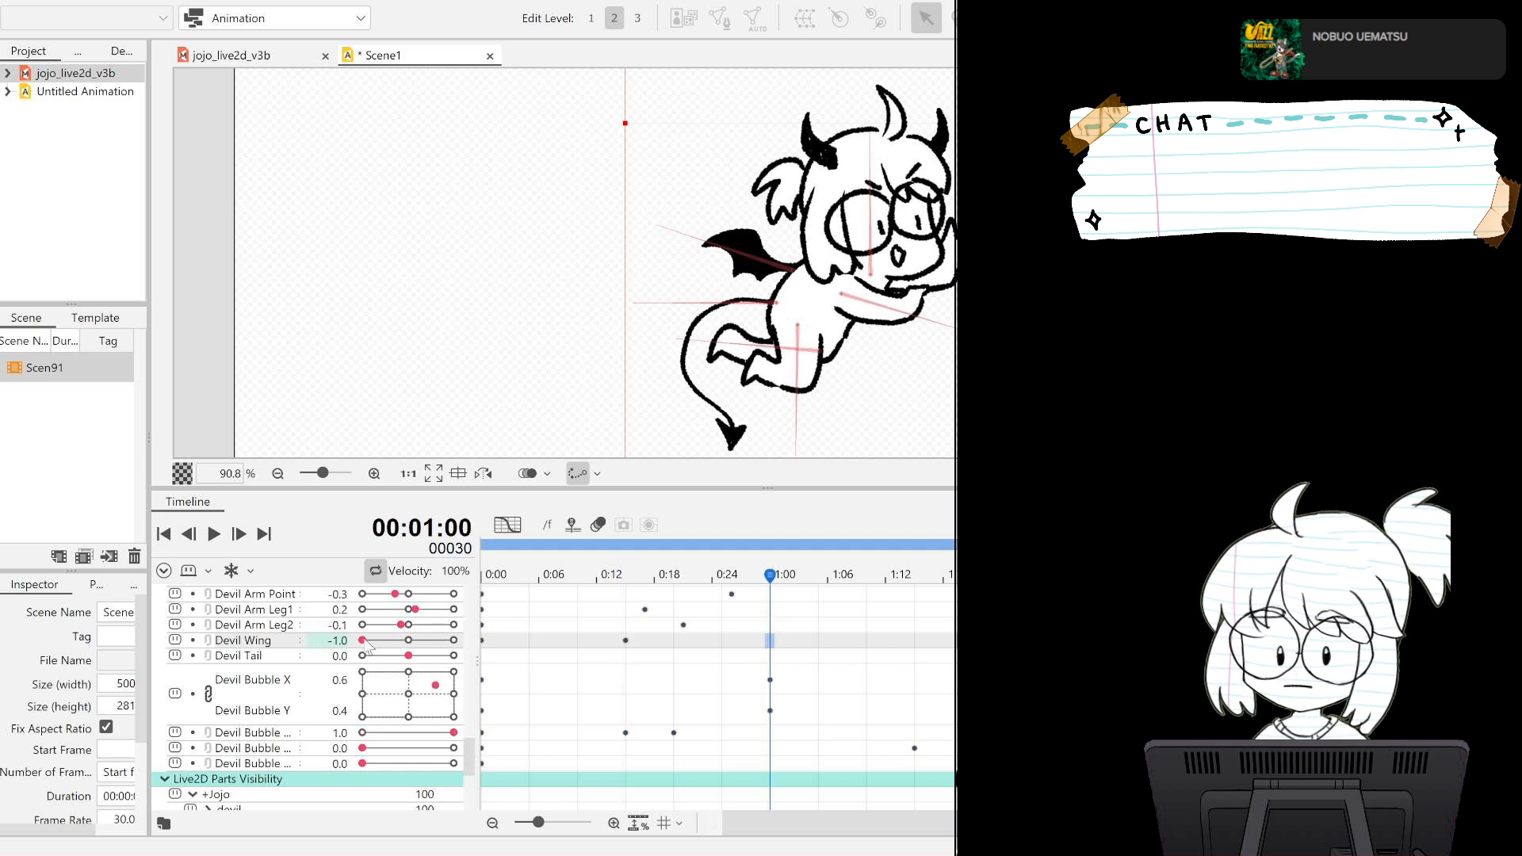
left_click_drag(363, 641, 454, 641)
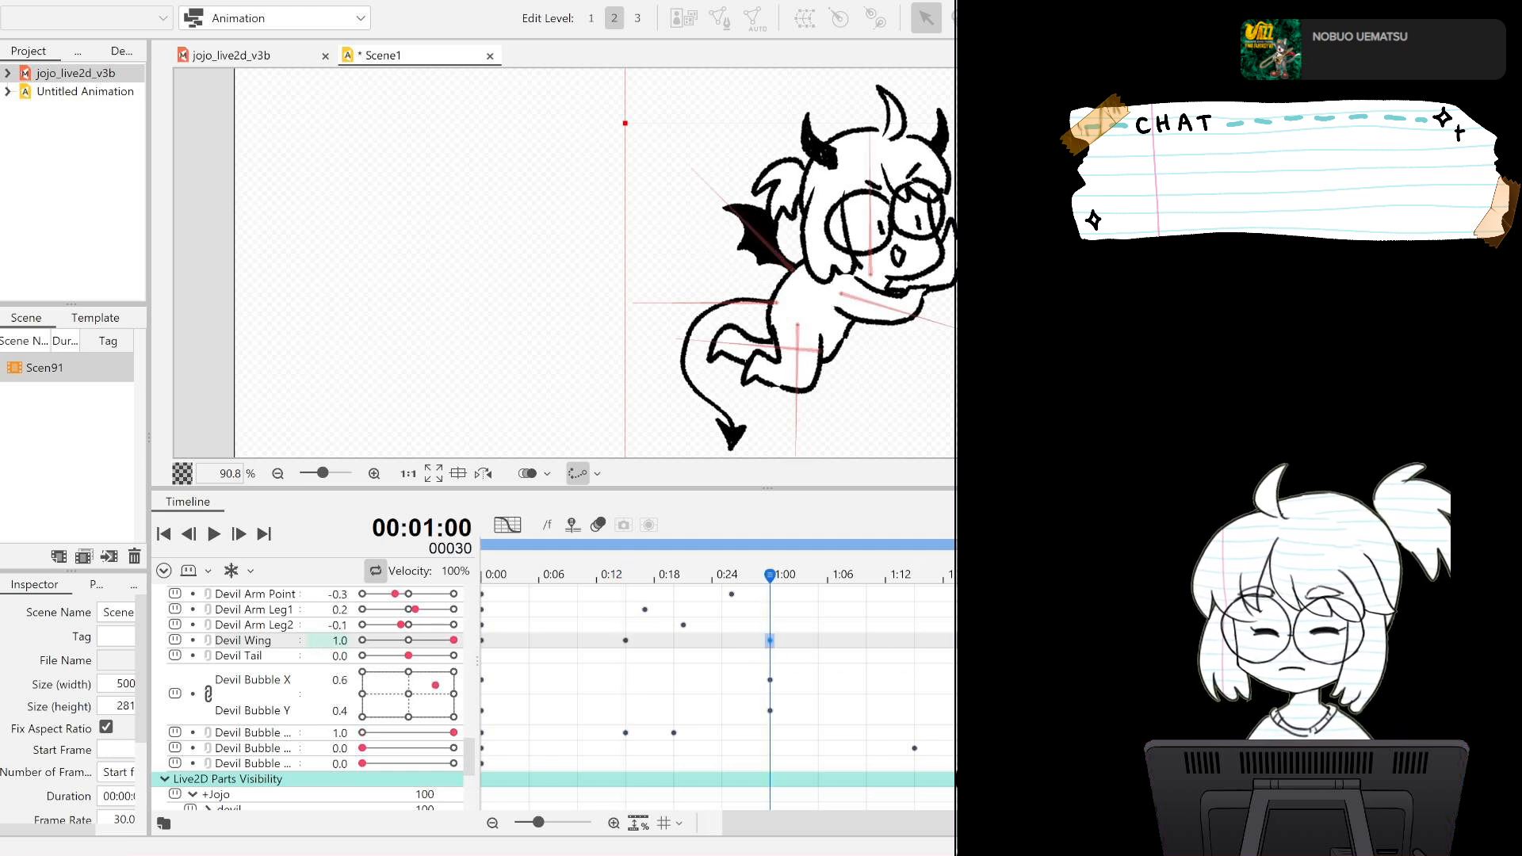
Key Devil Wing at -1.0 on frames 45 and 75 and 1.0 on frames 60 and 90, and play back the flapping.
left_click(915, 641)
left_click_drag(454, 640, 363, 641)
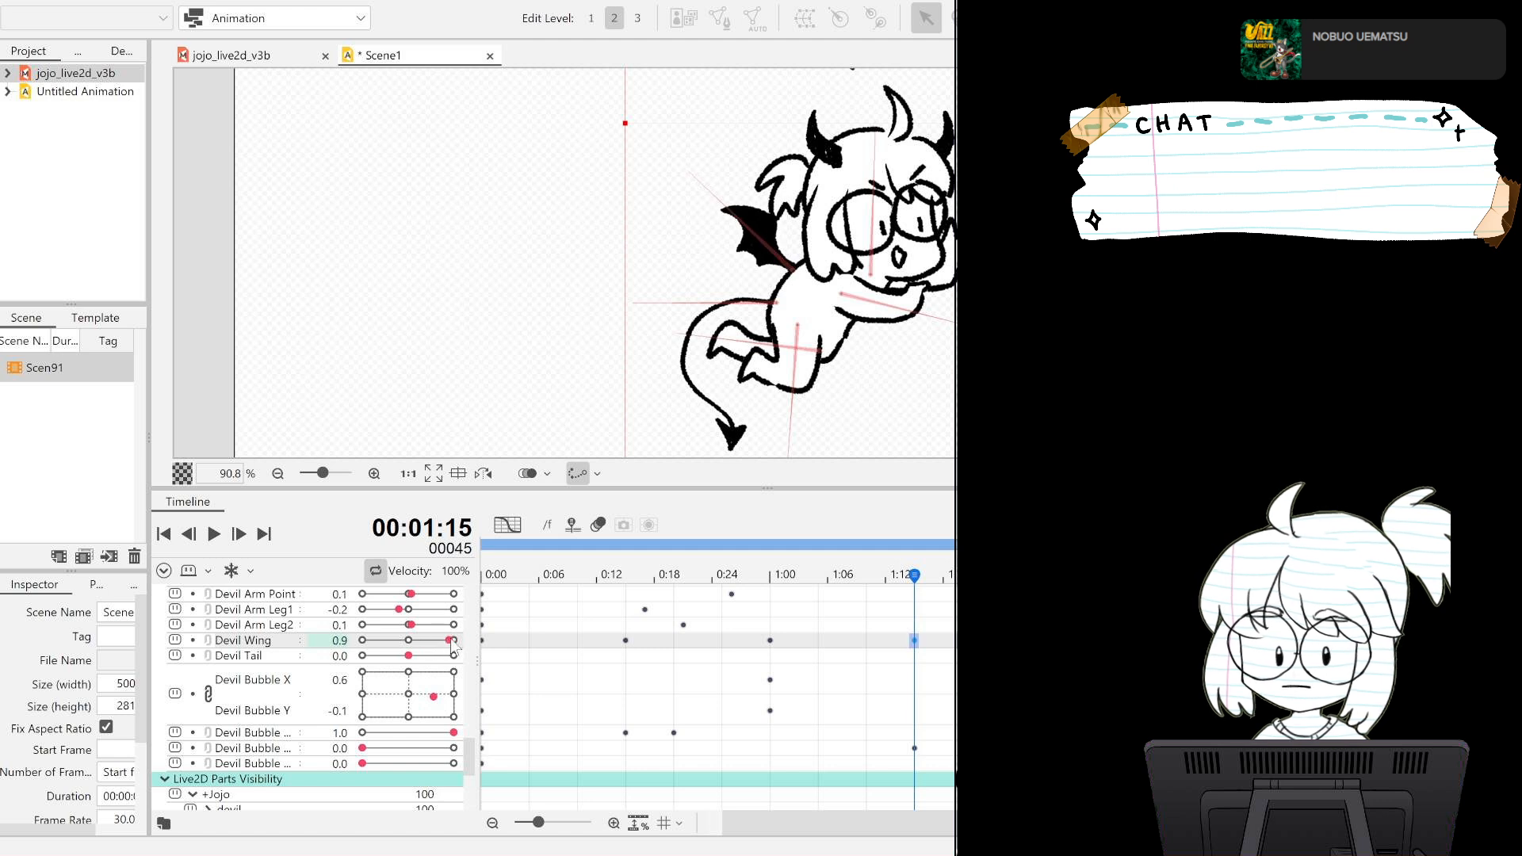
left_click(1059, 641)
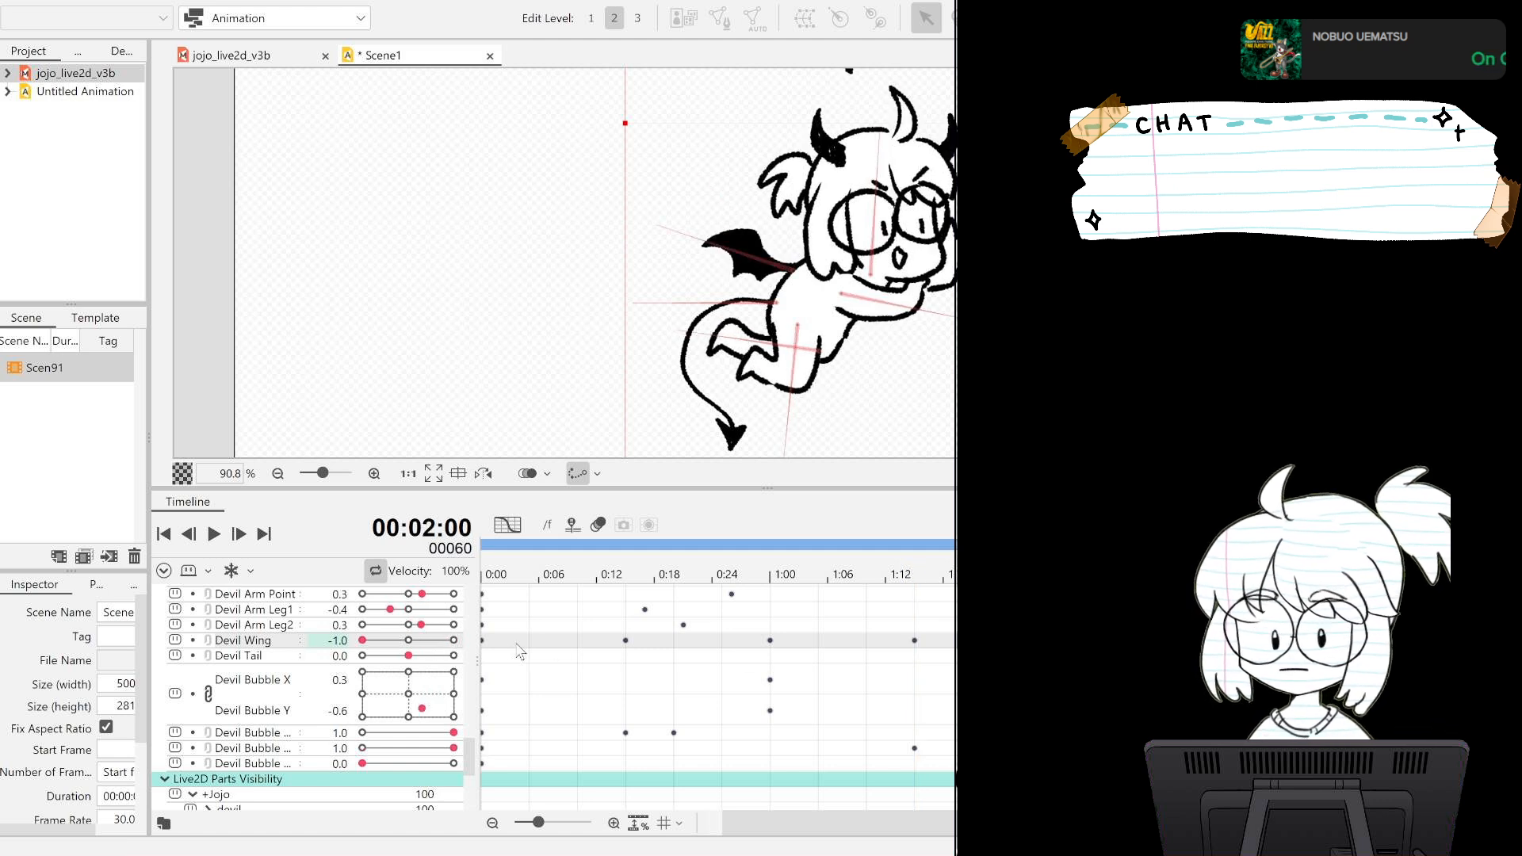
left_click_drag(363, 640, 474, 642)
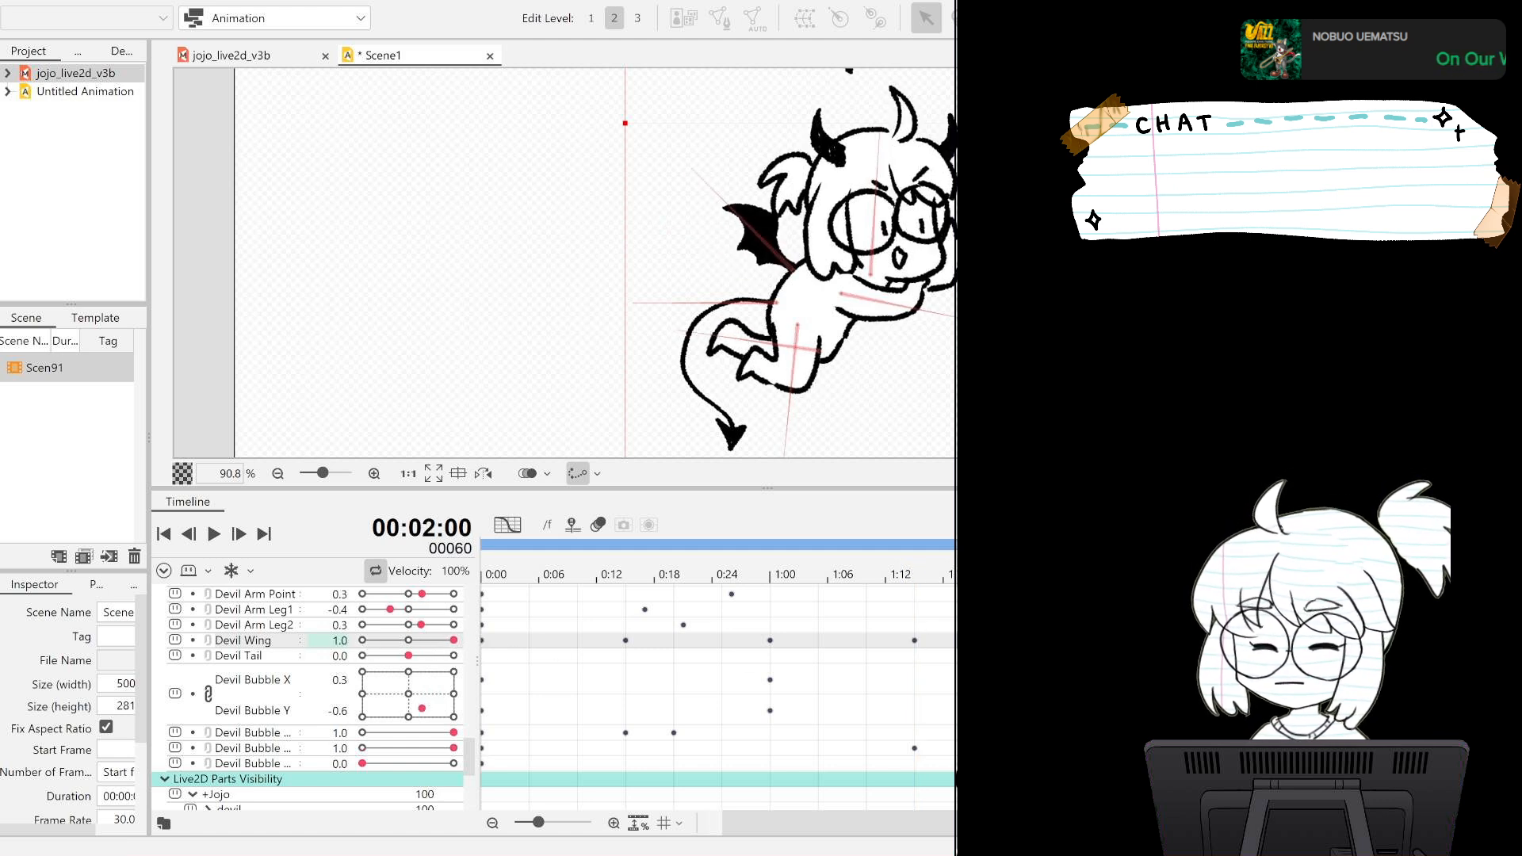
left_click(1203, 641)
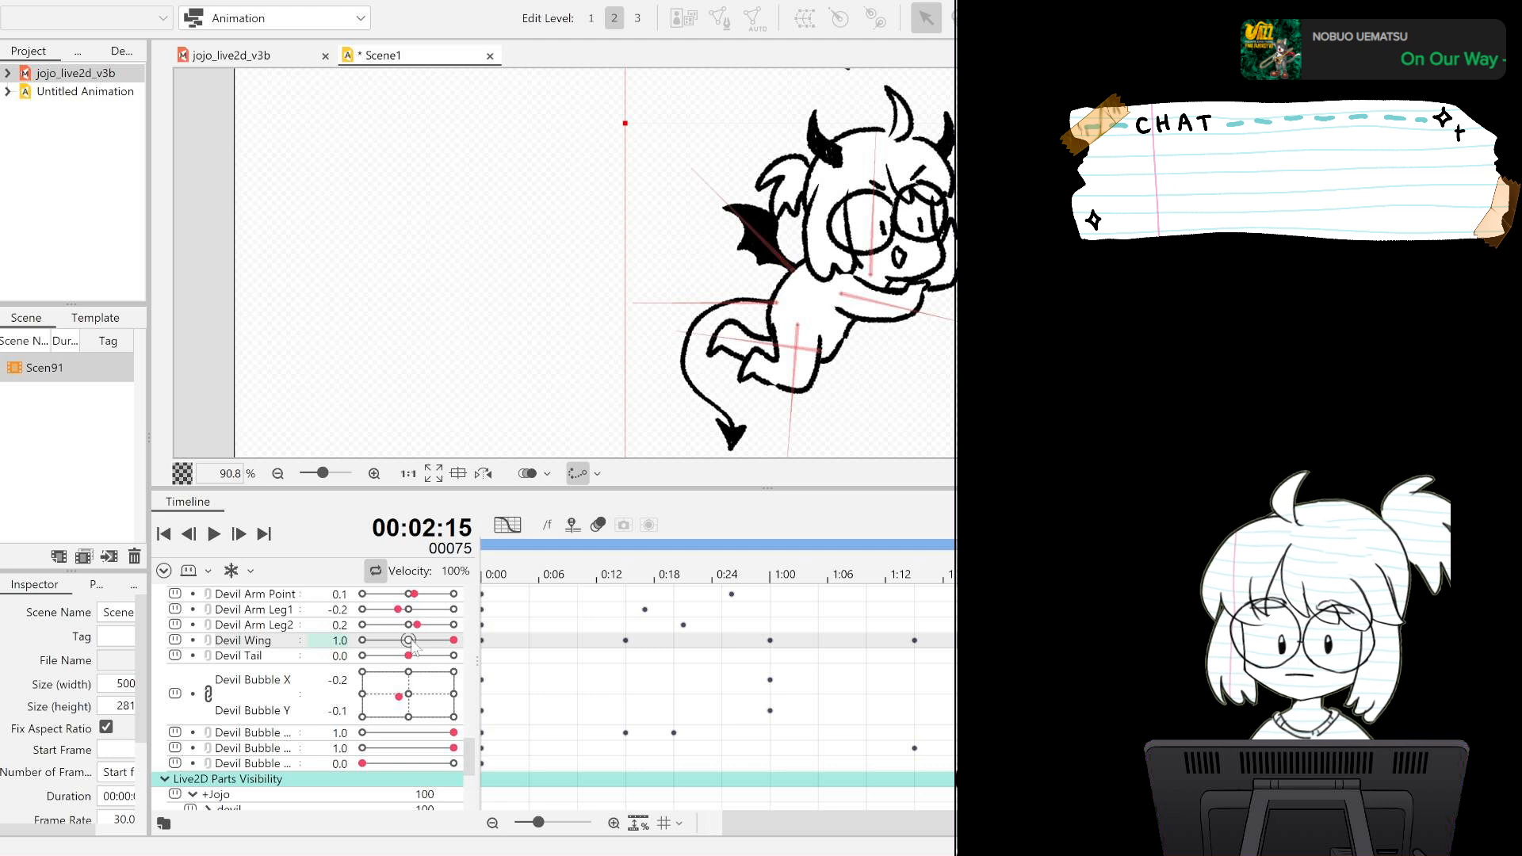
left_click_drag(453, 641, 362, 640)
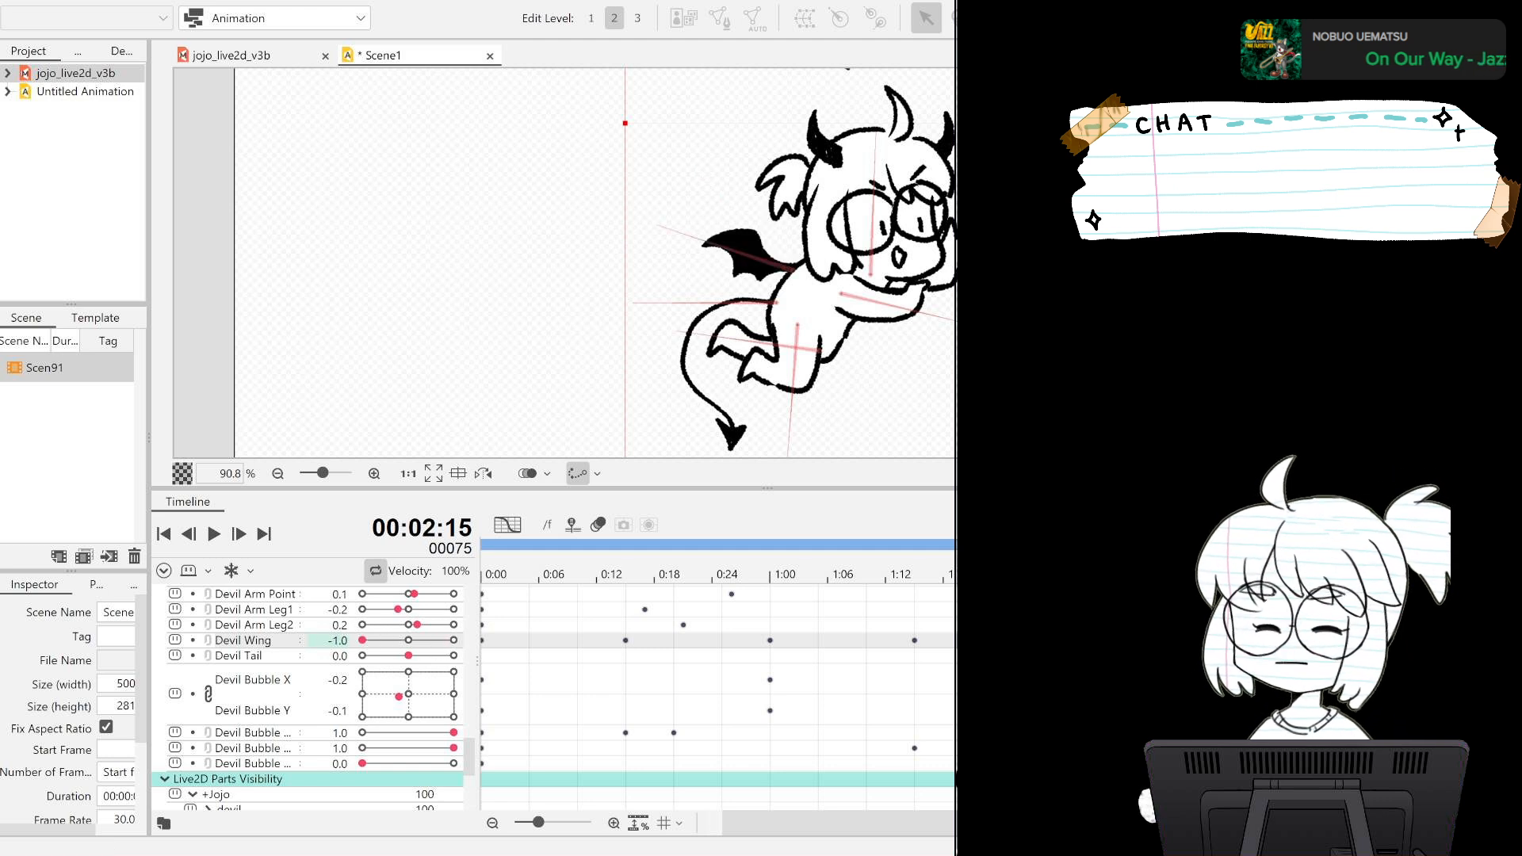
left_click(1347, 640)
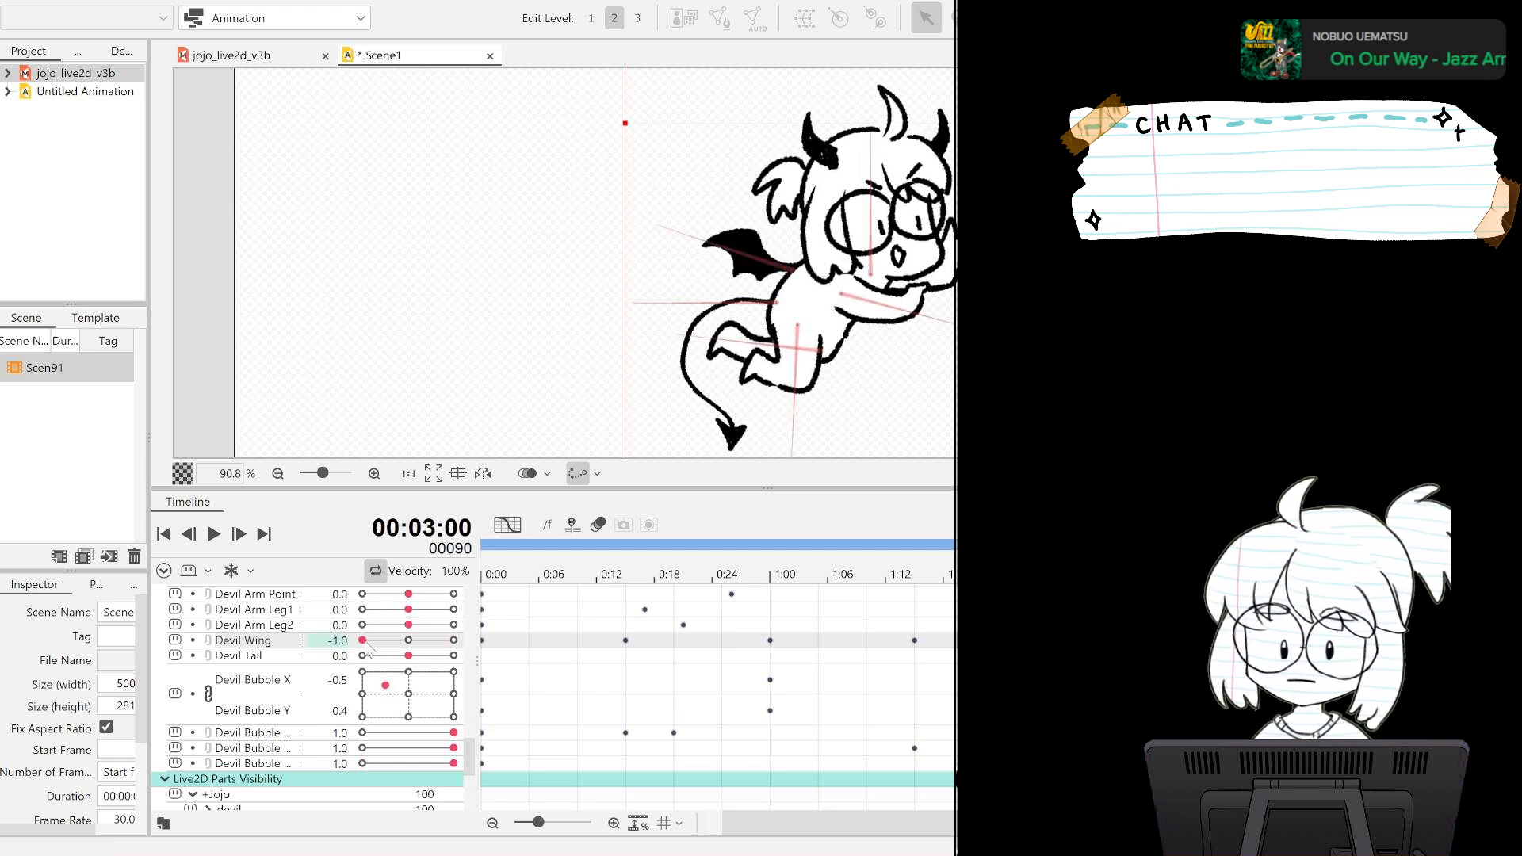
left_click(212, 538)
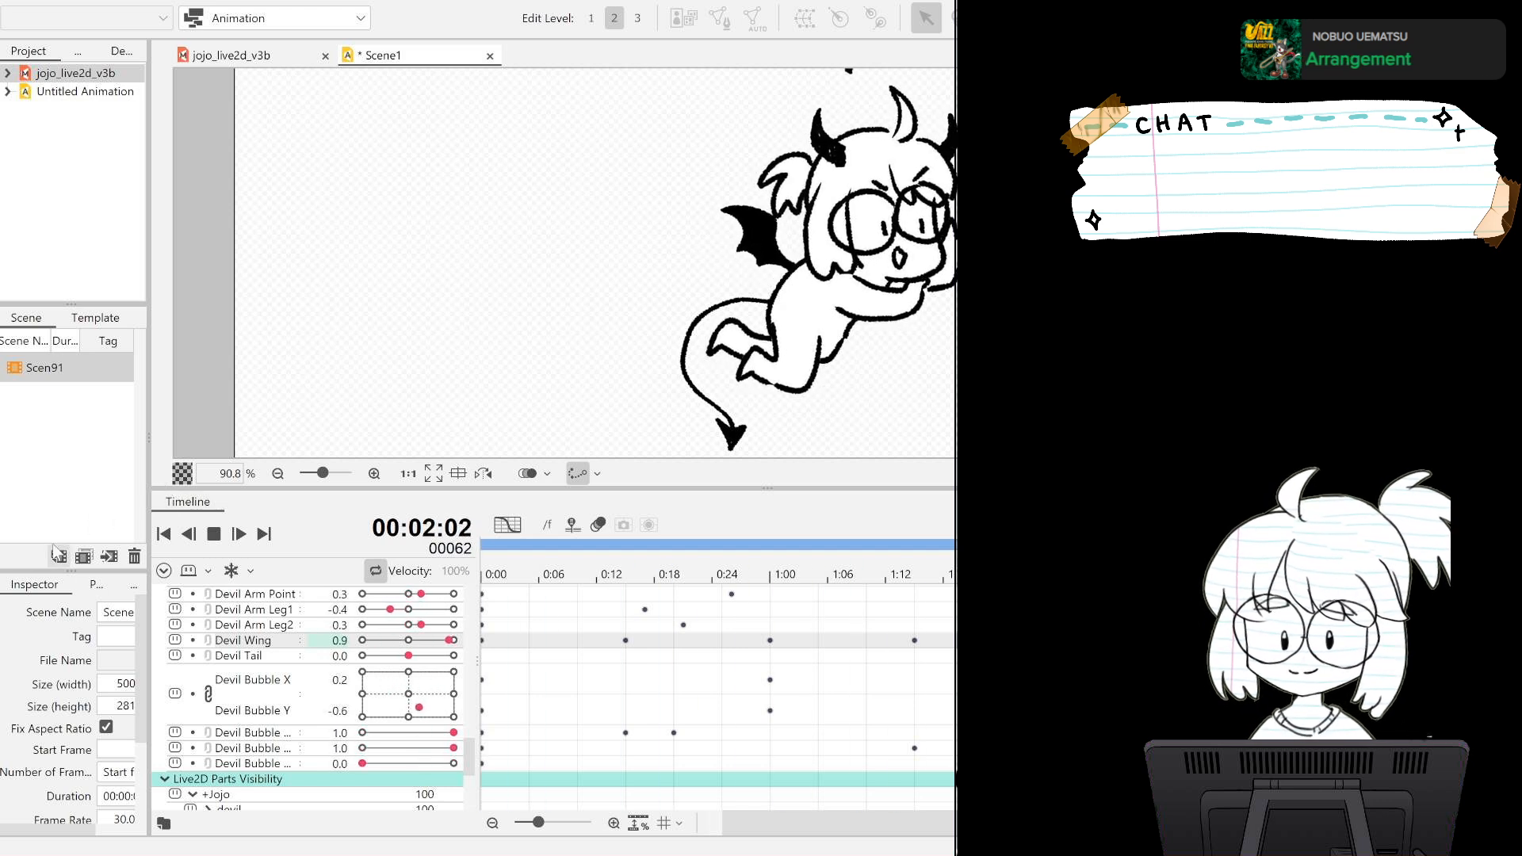
left_click(213, 533)
left_click(164, 534)
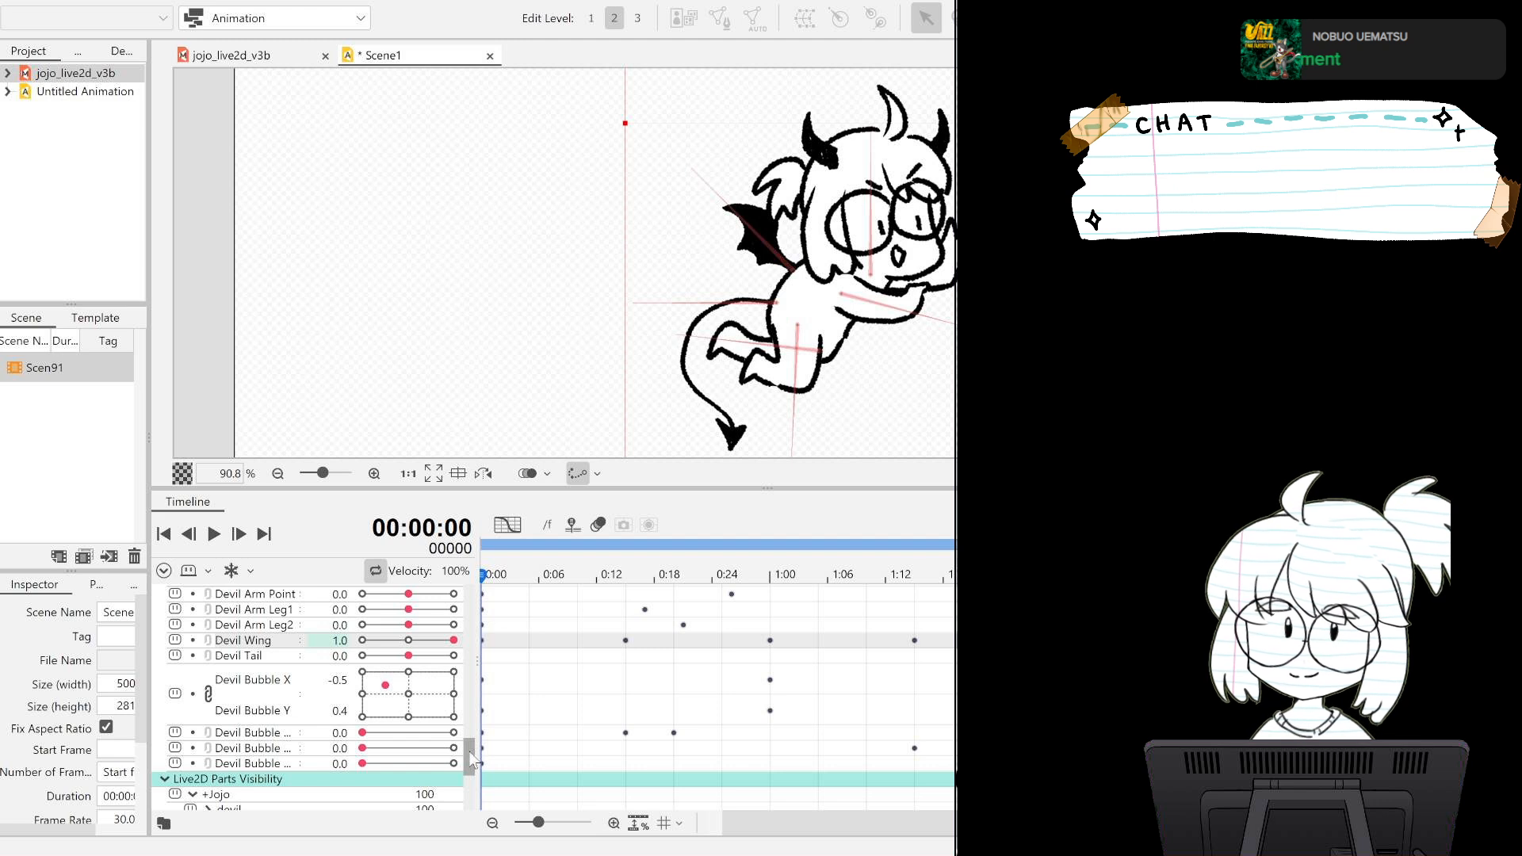
Key the Devil Tail parameter at -1.0 on frame 0, 1.0 on frame 45 and -1.0 on frame 90.
scroll(474, 761, "down", 1)
left_click(283, 640)
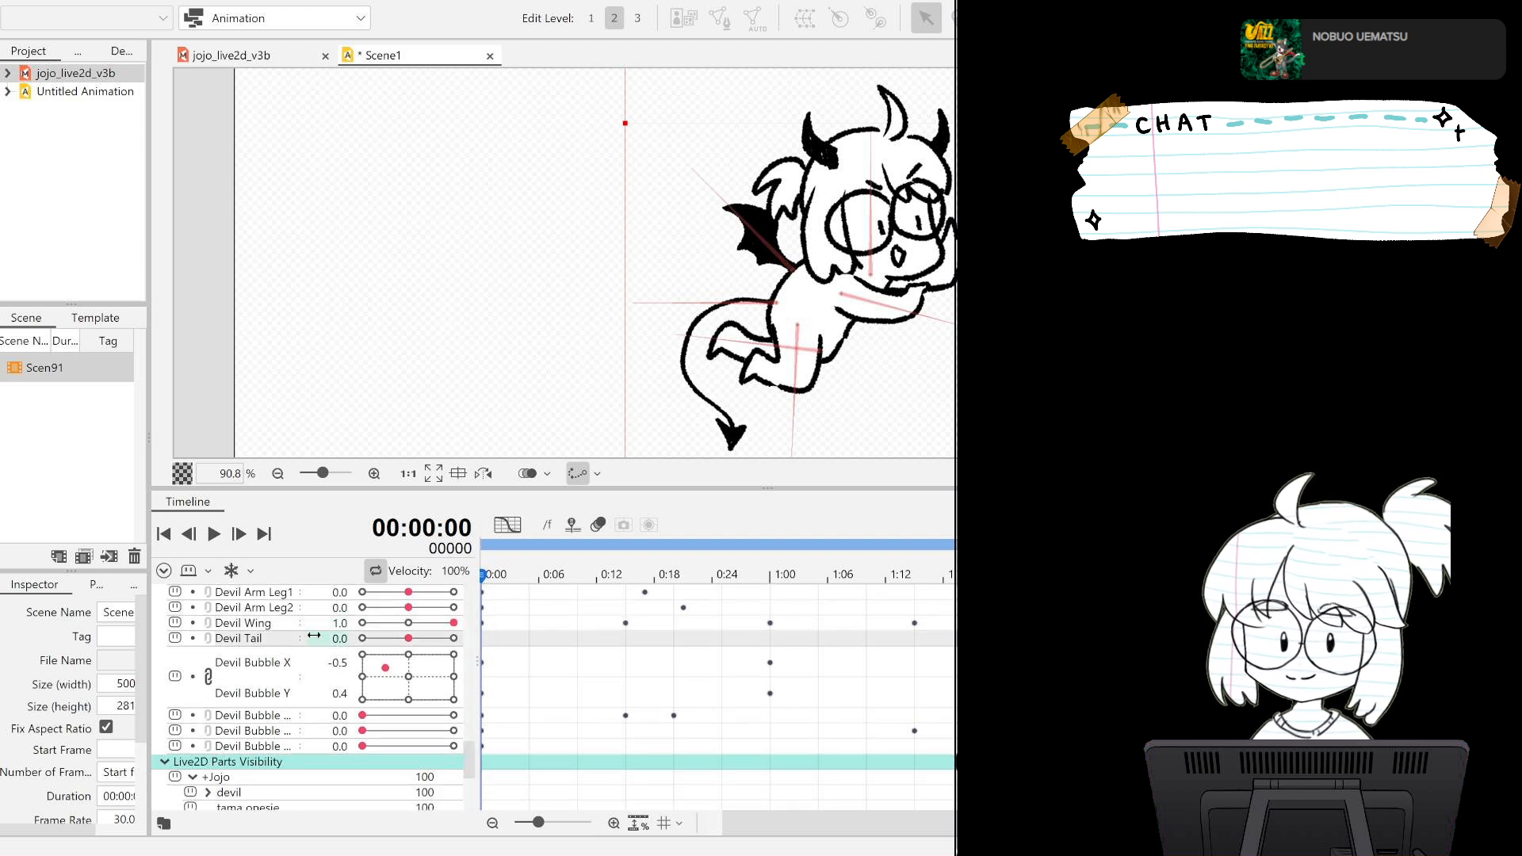
left_click_drag(772, 821, 720, 822)
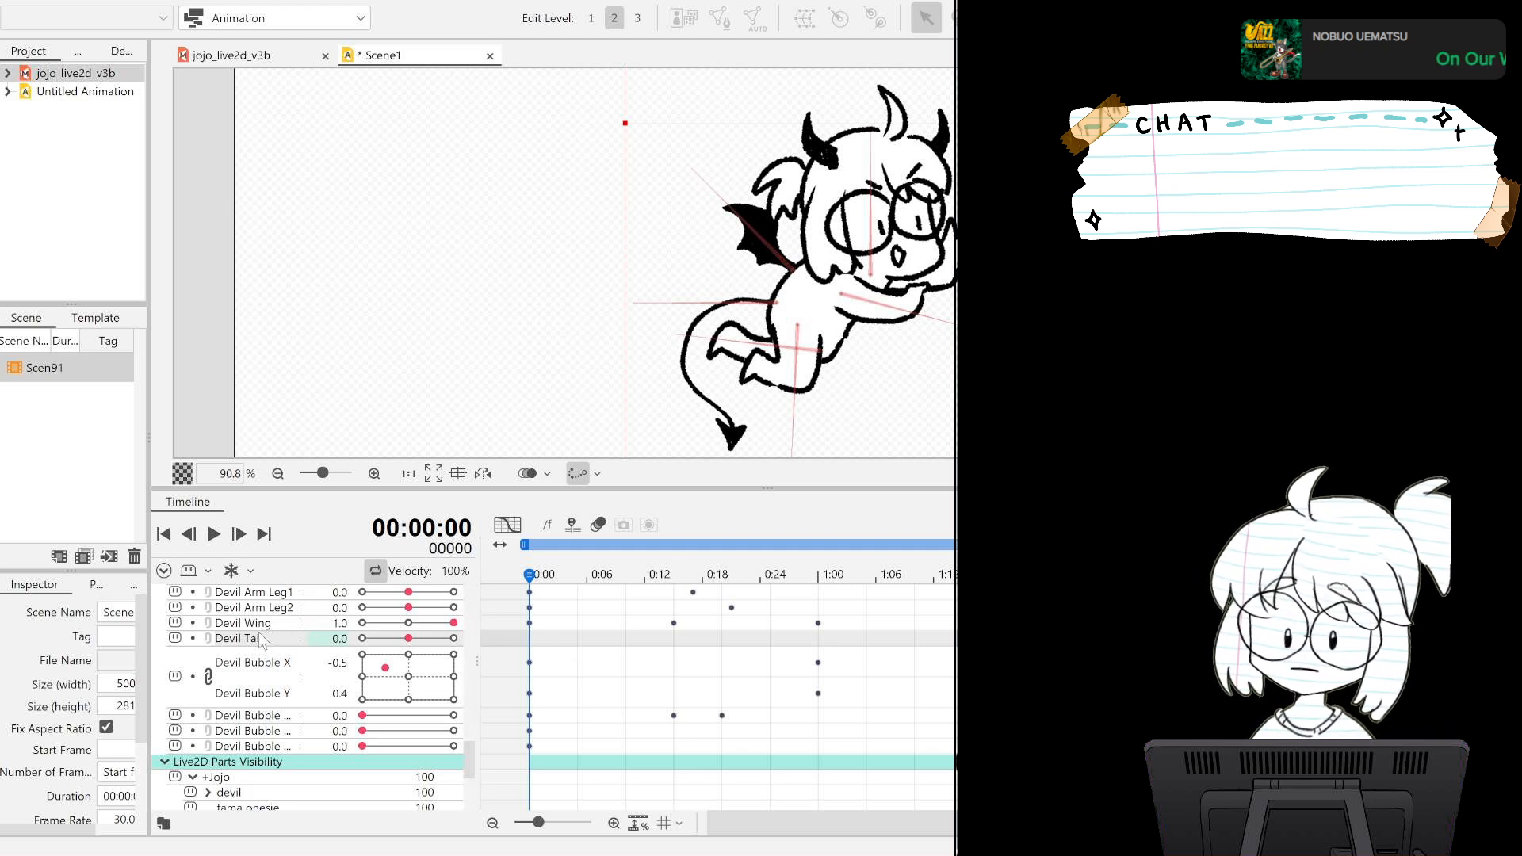
left_click_drag(408, 638, 362, 641)
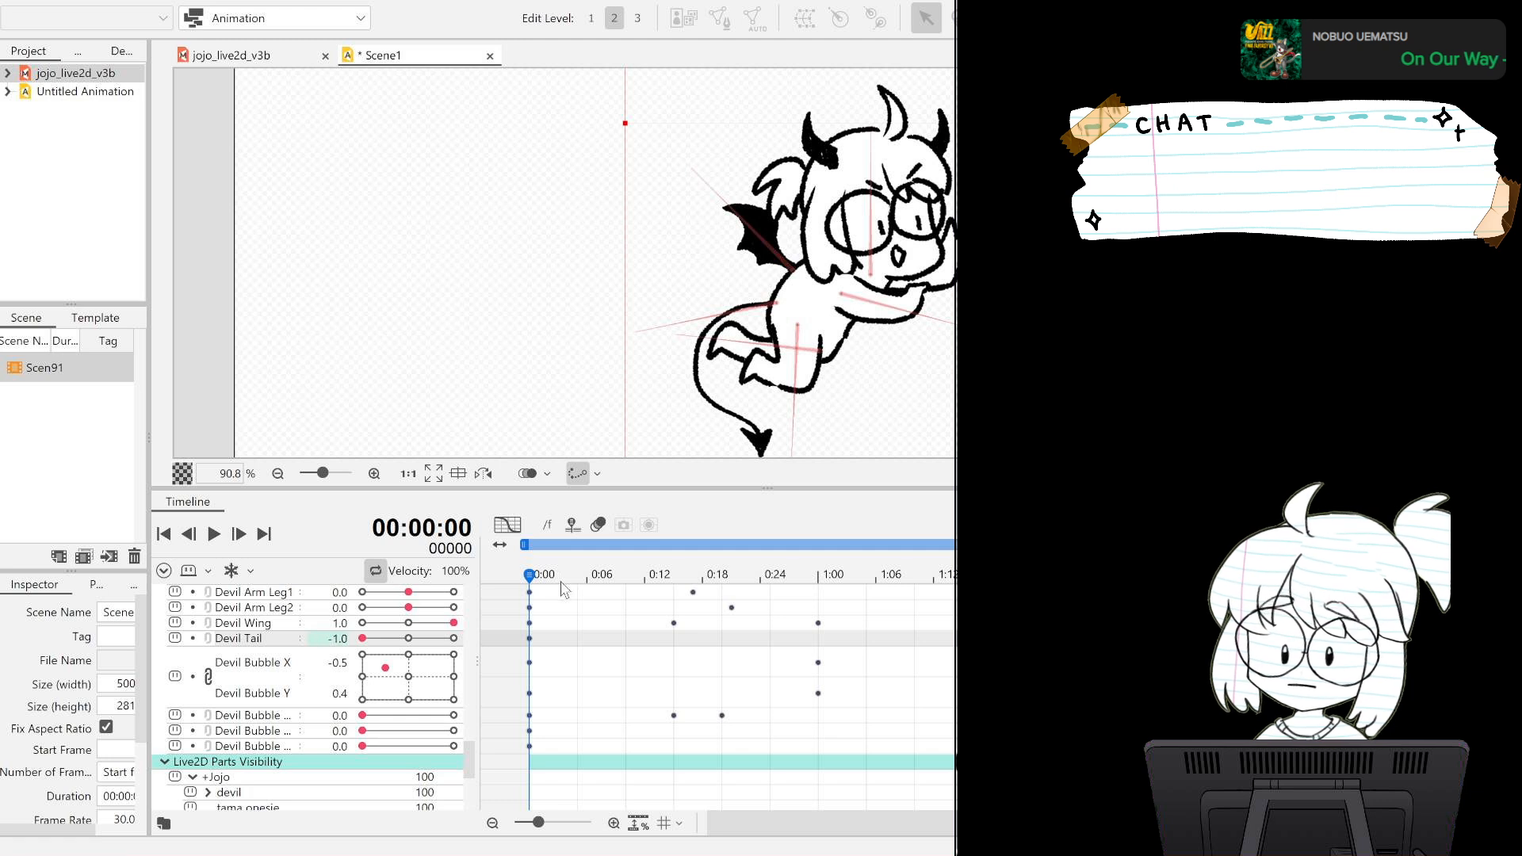
left_click(962, 574)
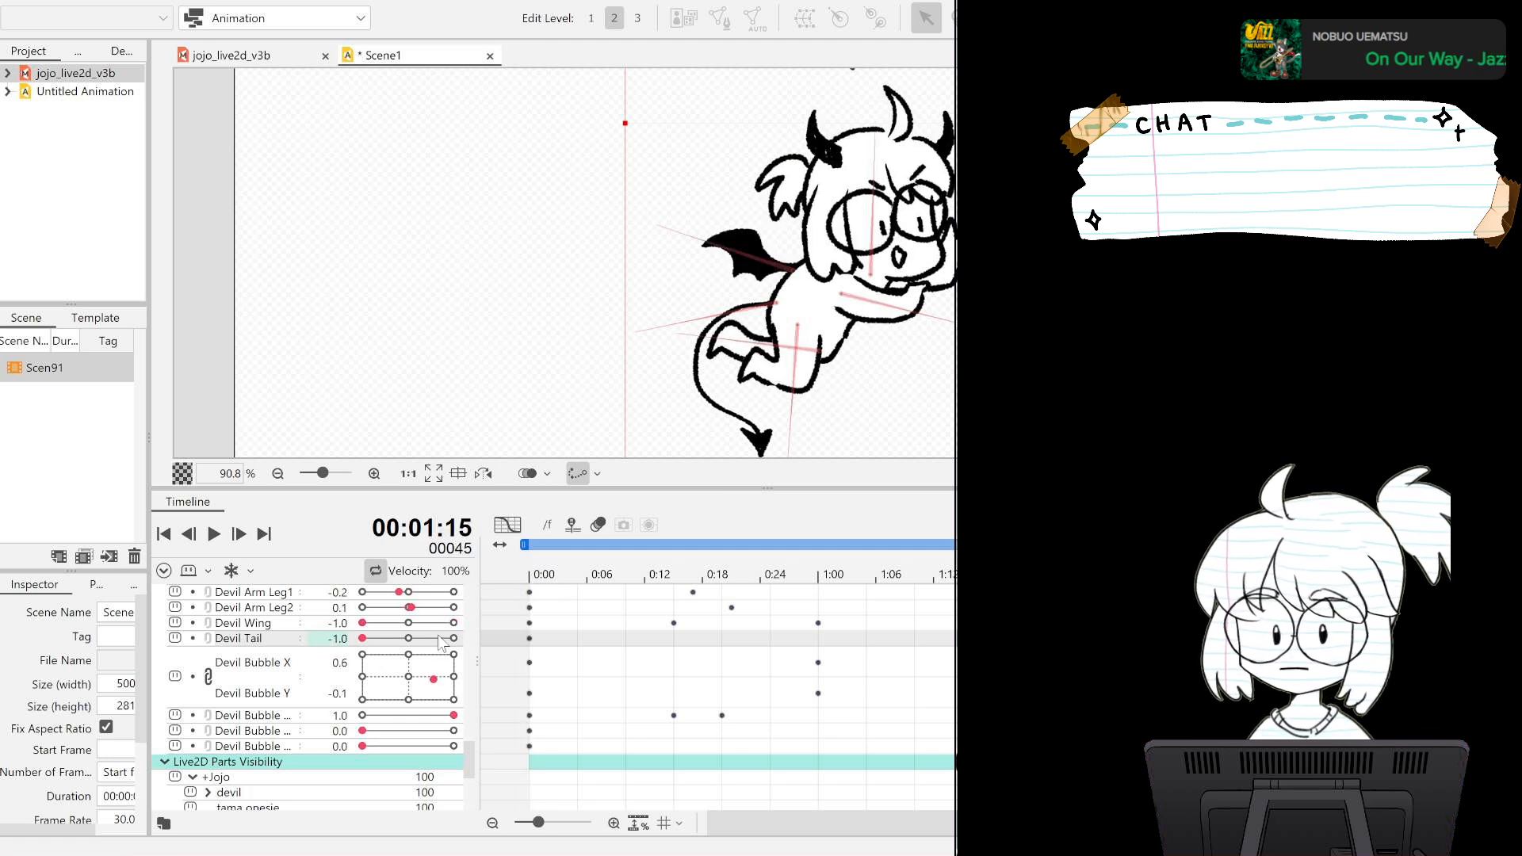
left_click_drag(369, 640, 473, 639)
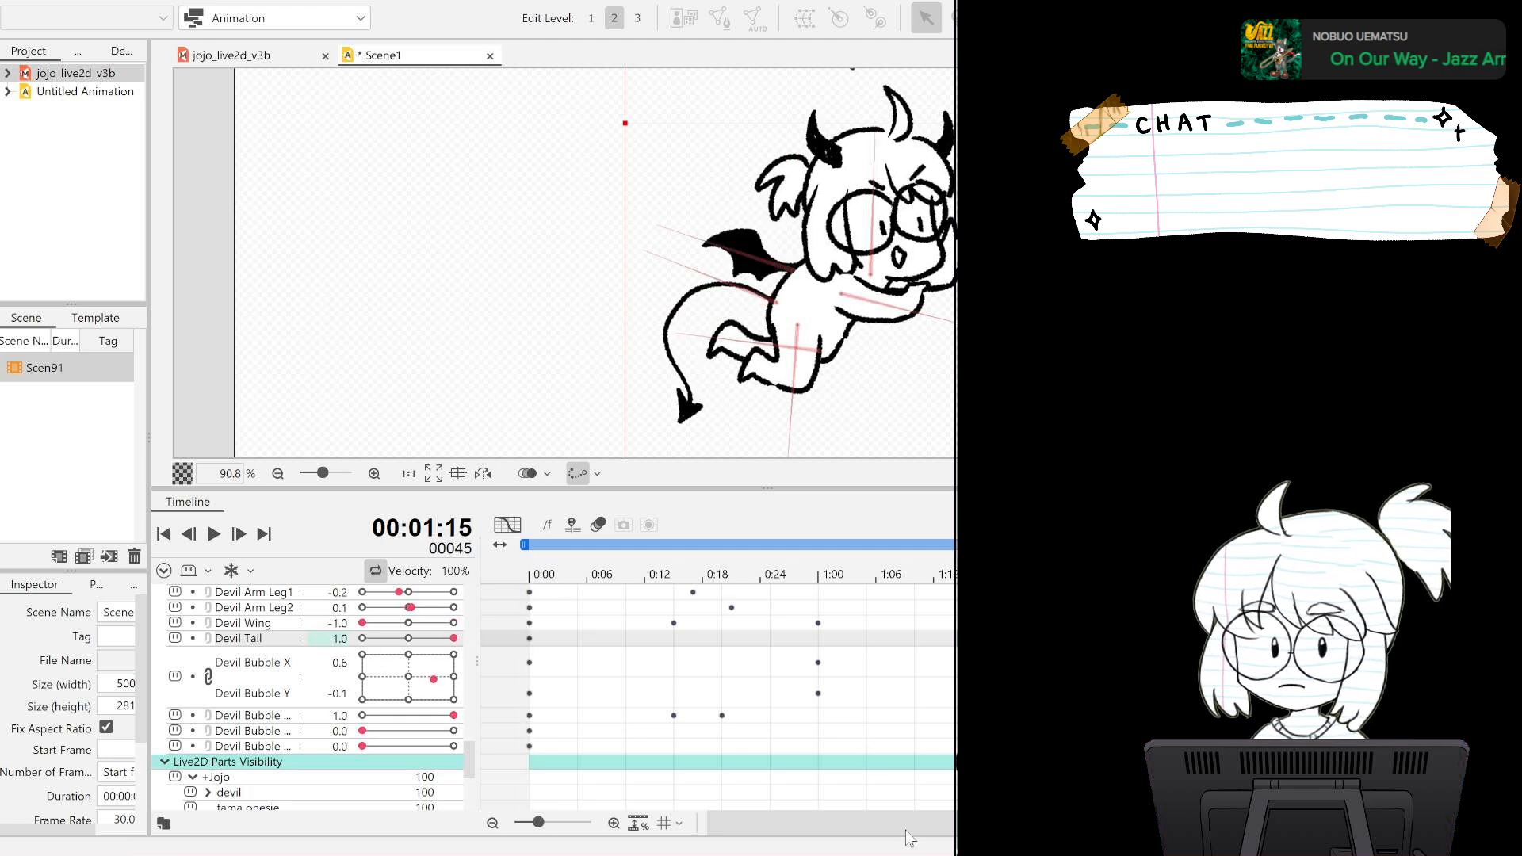
left_click_drag(964, 823, 1062, 824)
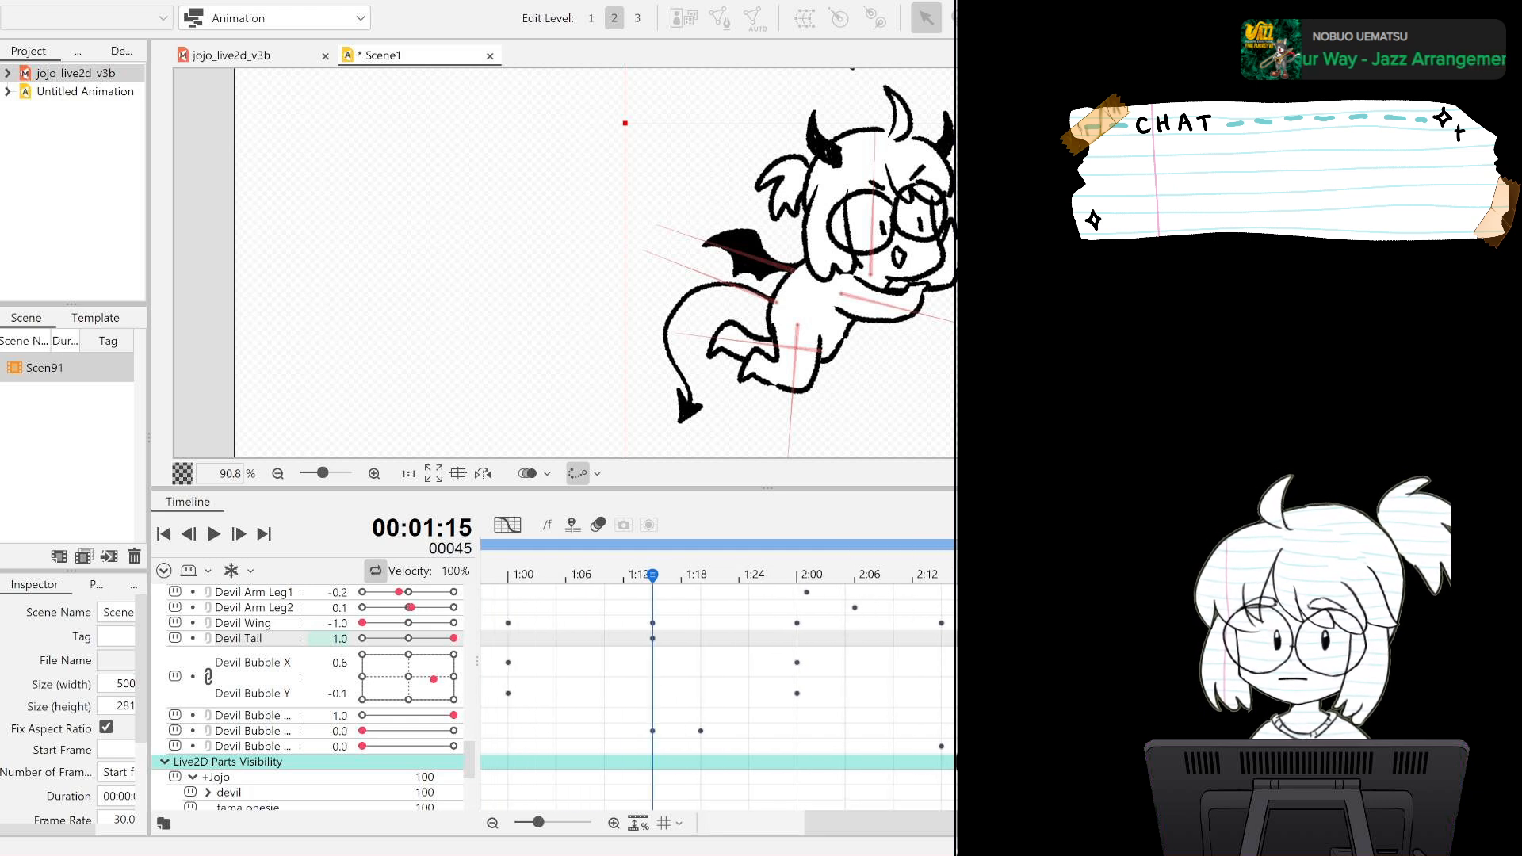
left_click(1086, 575)
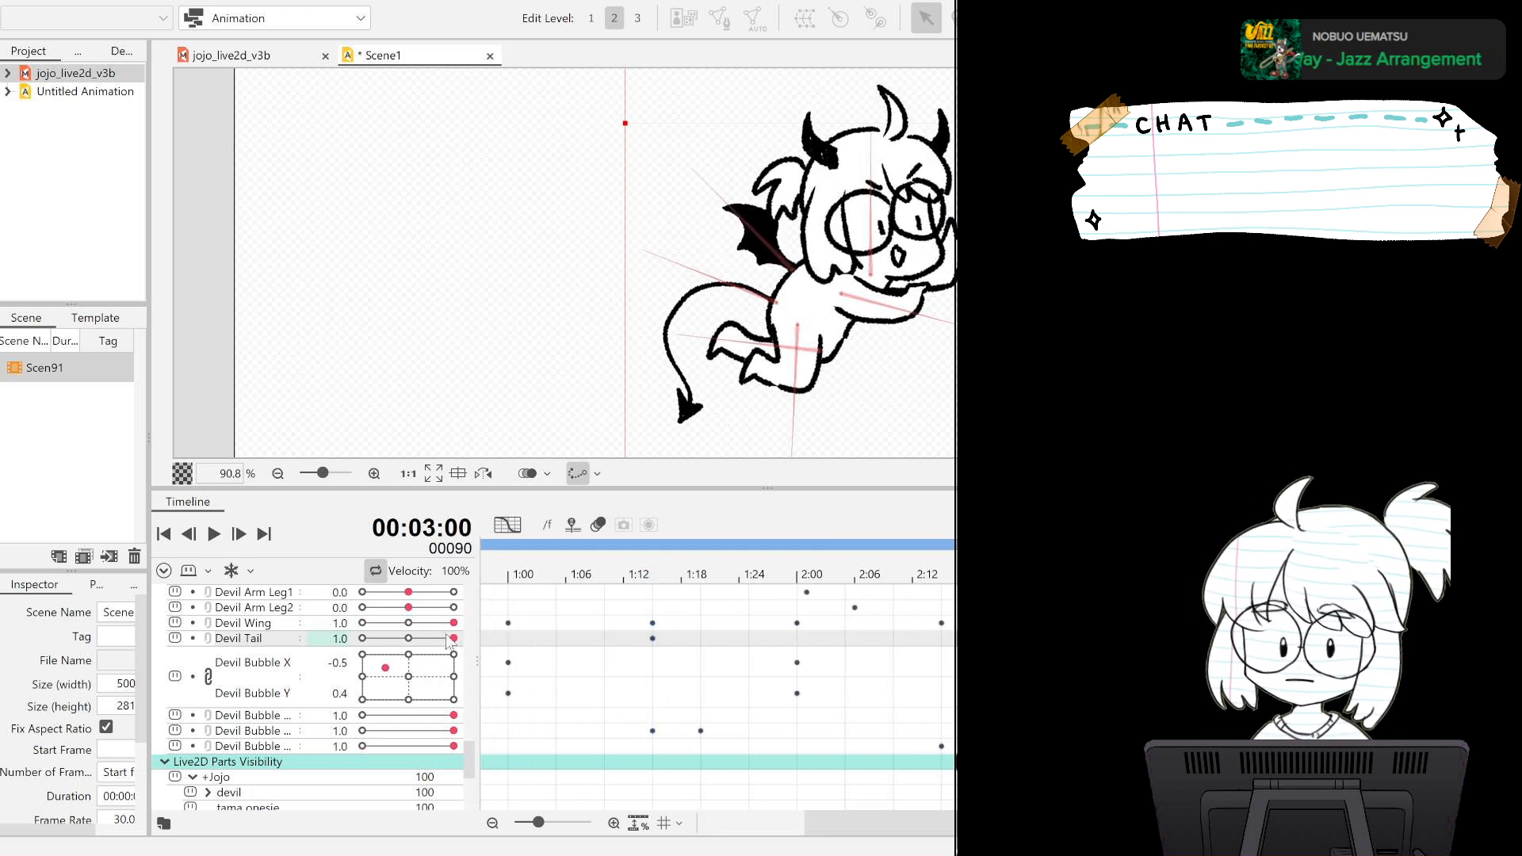
left_click_drag(456, 641, 363, 640)
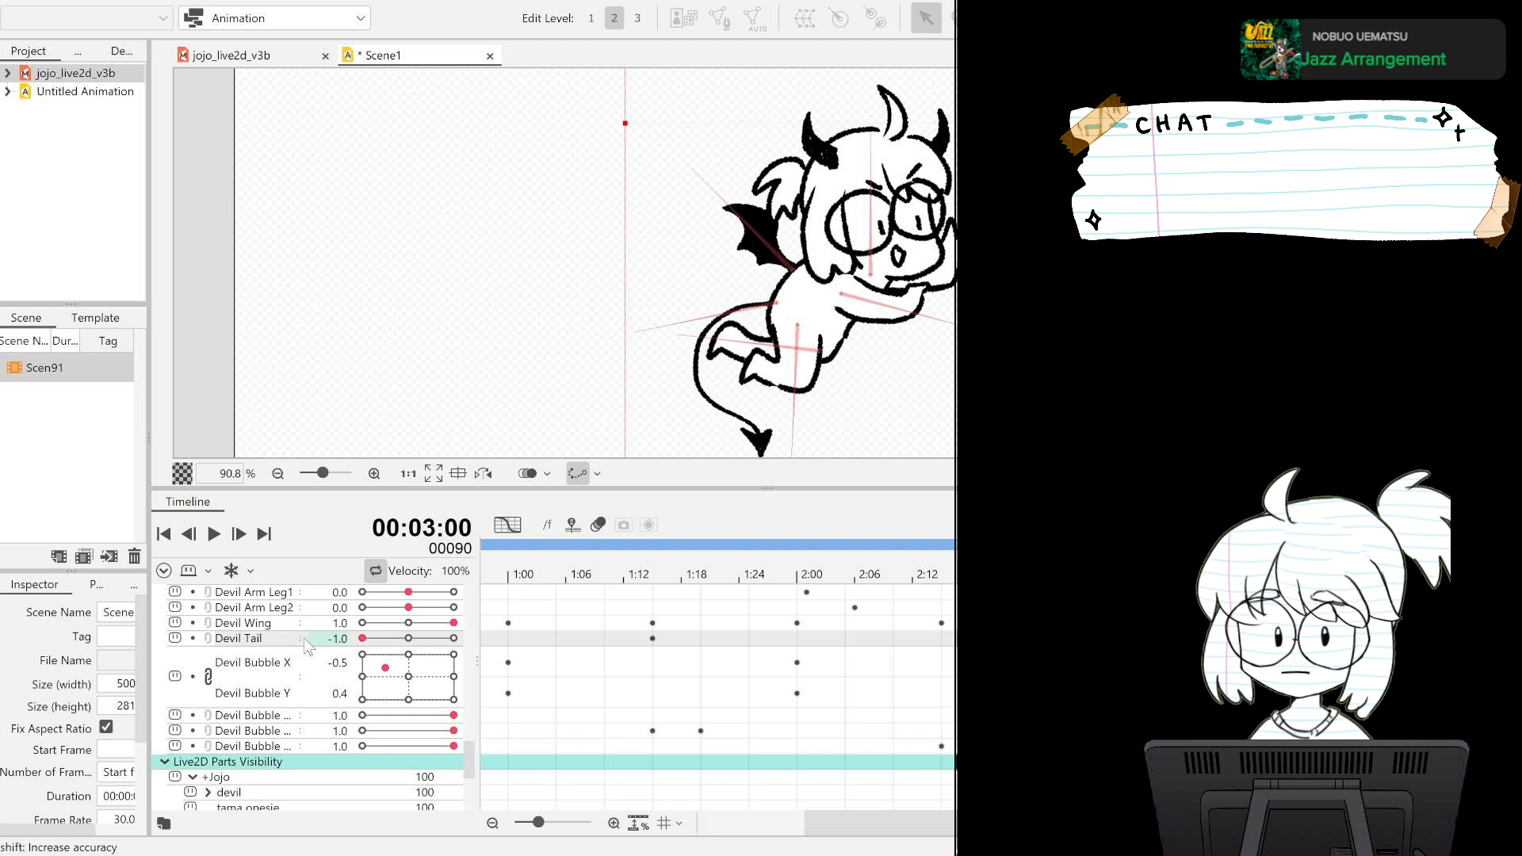
Play back the loop to check the tail motion, and save the animation as devilanimation.
left_click(215, 536)
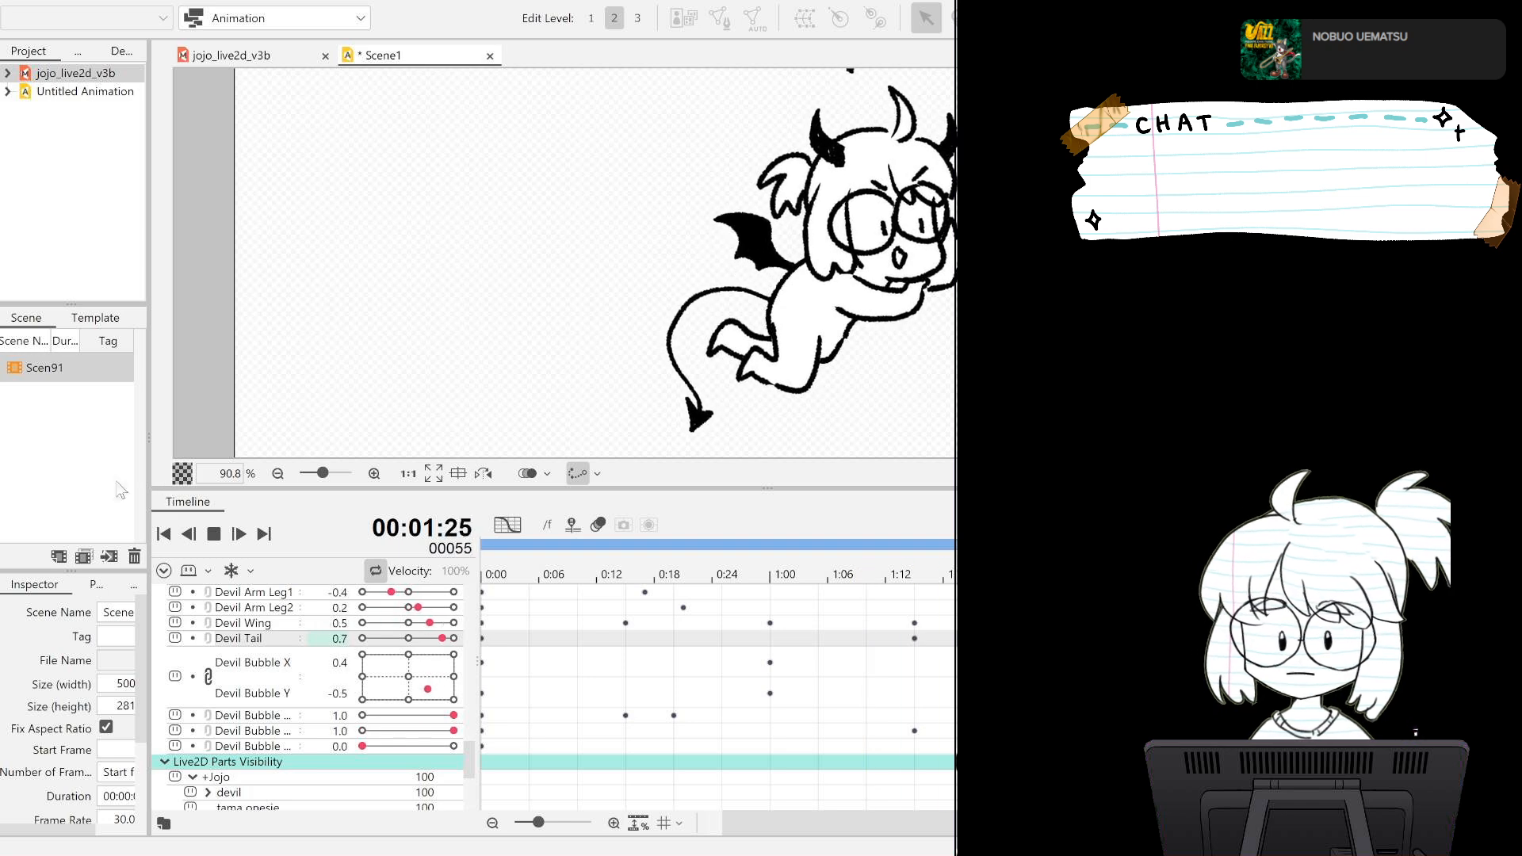
left_click(223, 540)
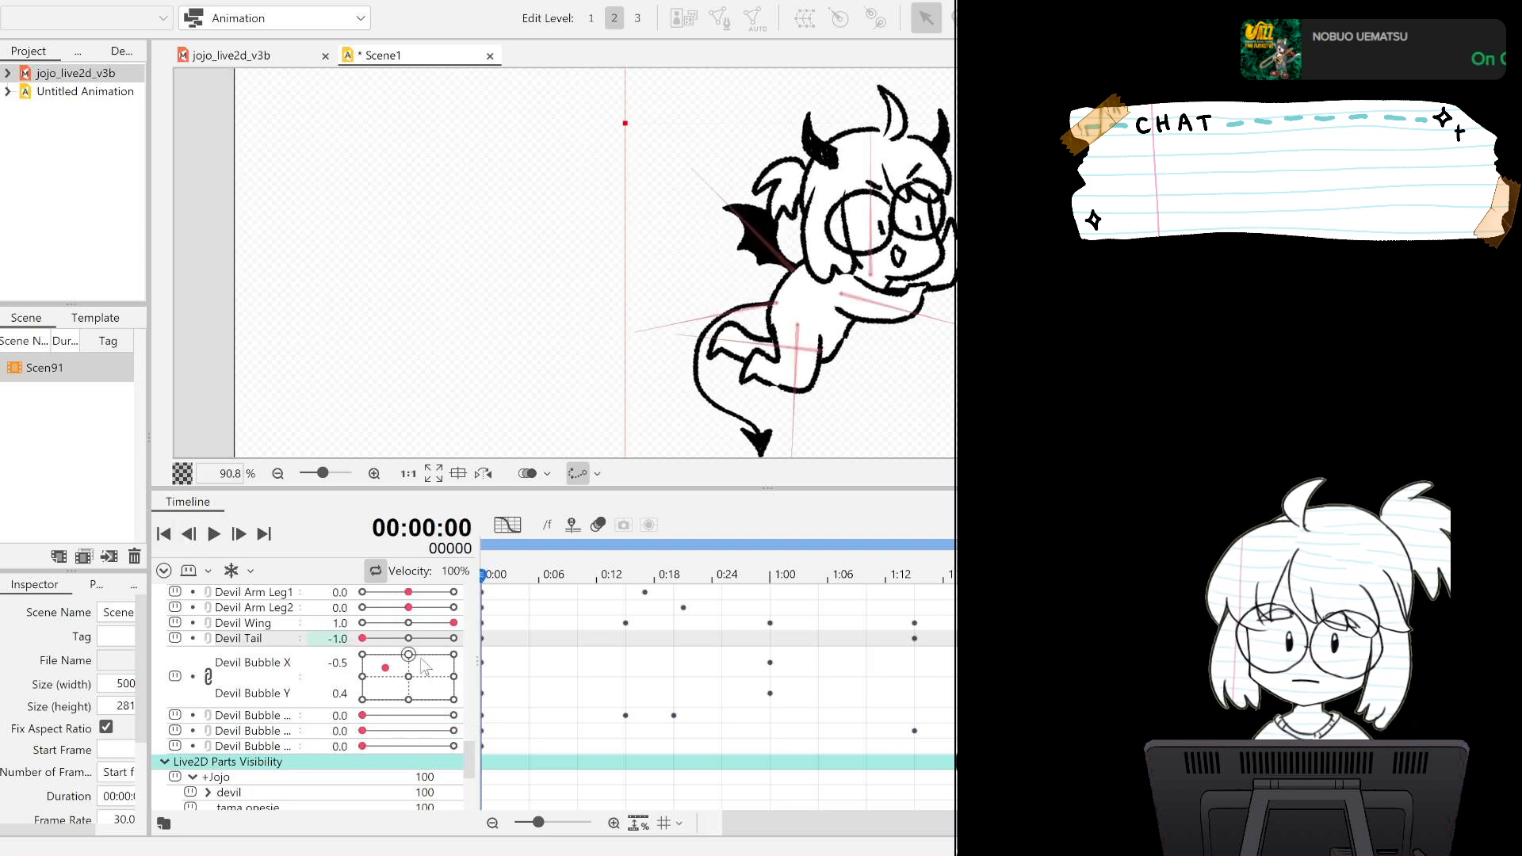
left_click_drag(474, 763, 472, 741)
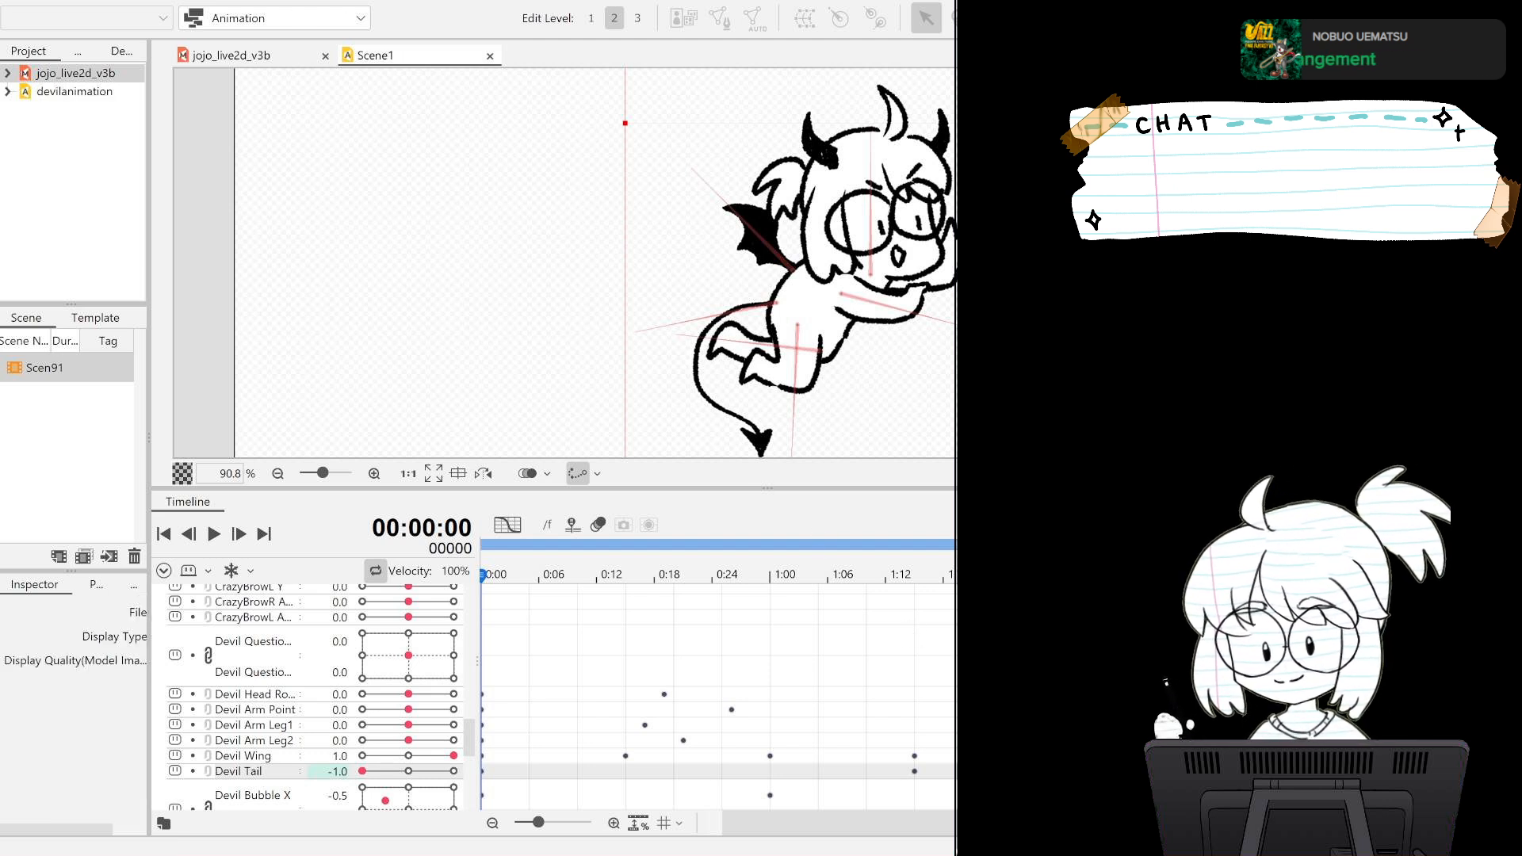
Switch to the jojo_live2d_v3b model and select both the lineart and fill of devil arm2.
left_click(290, 58)
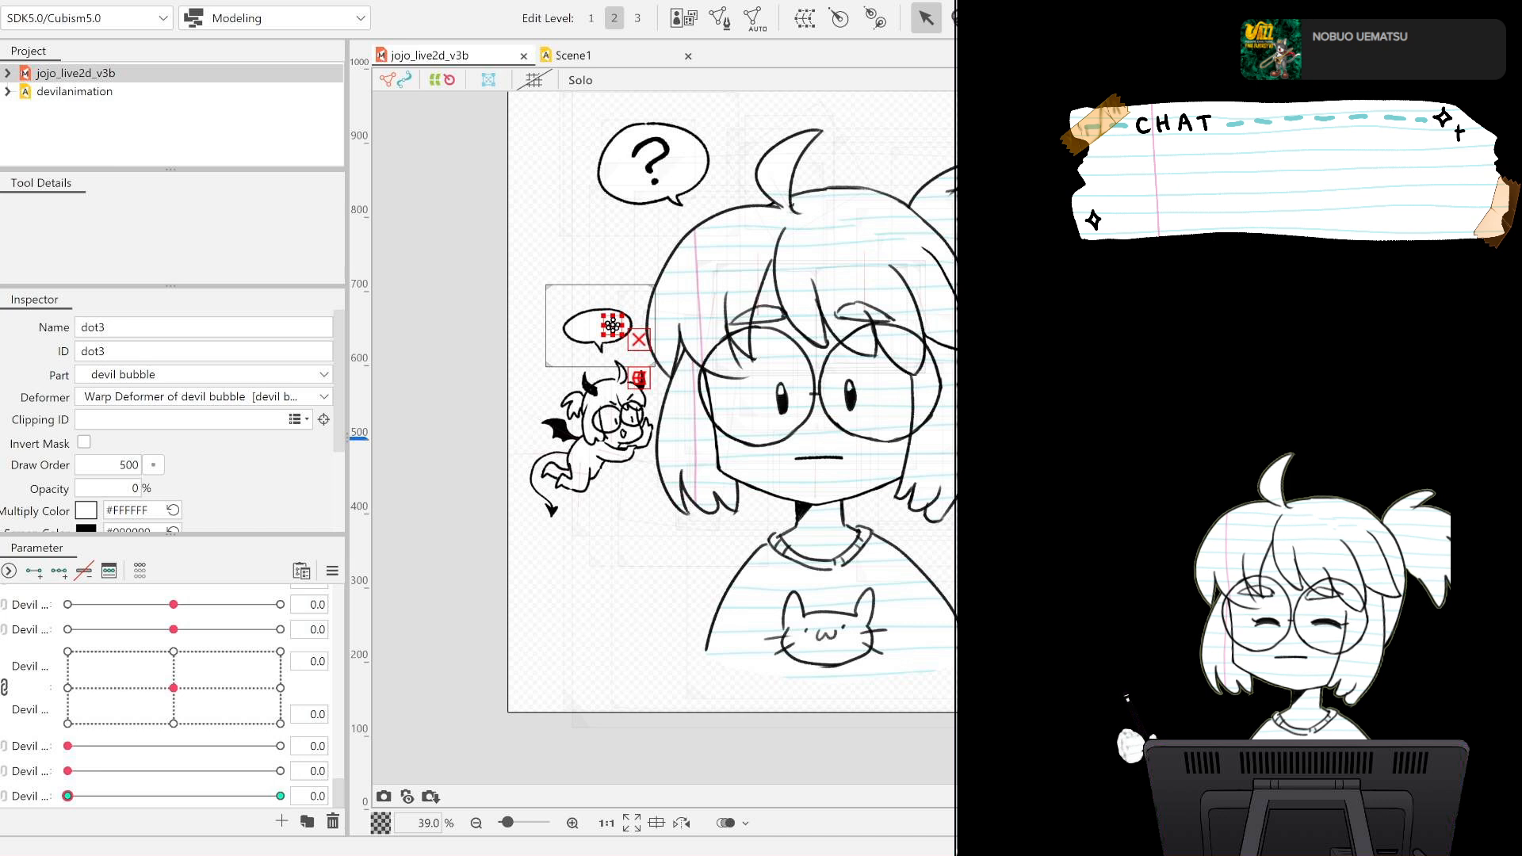
left_click(634, 444)
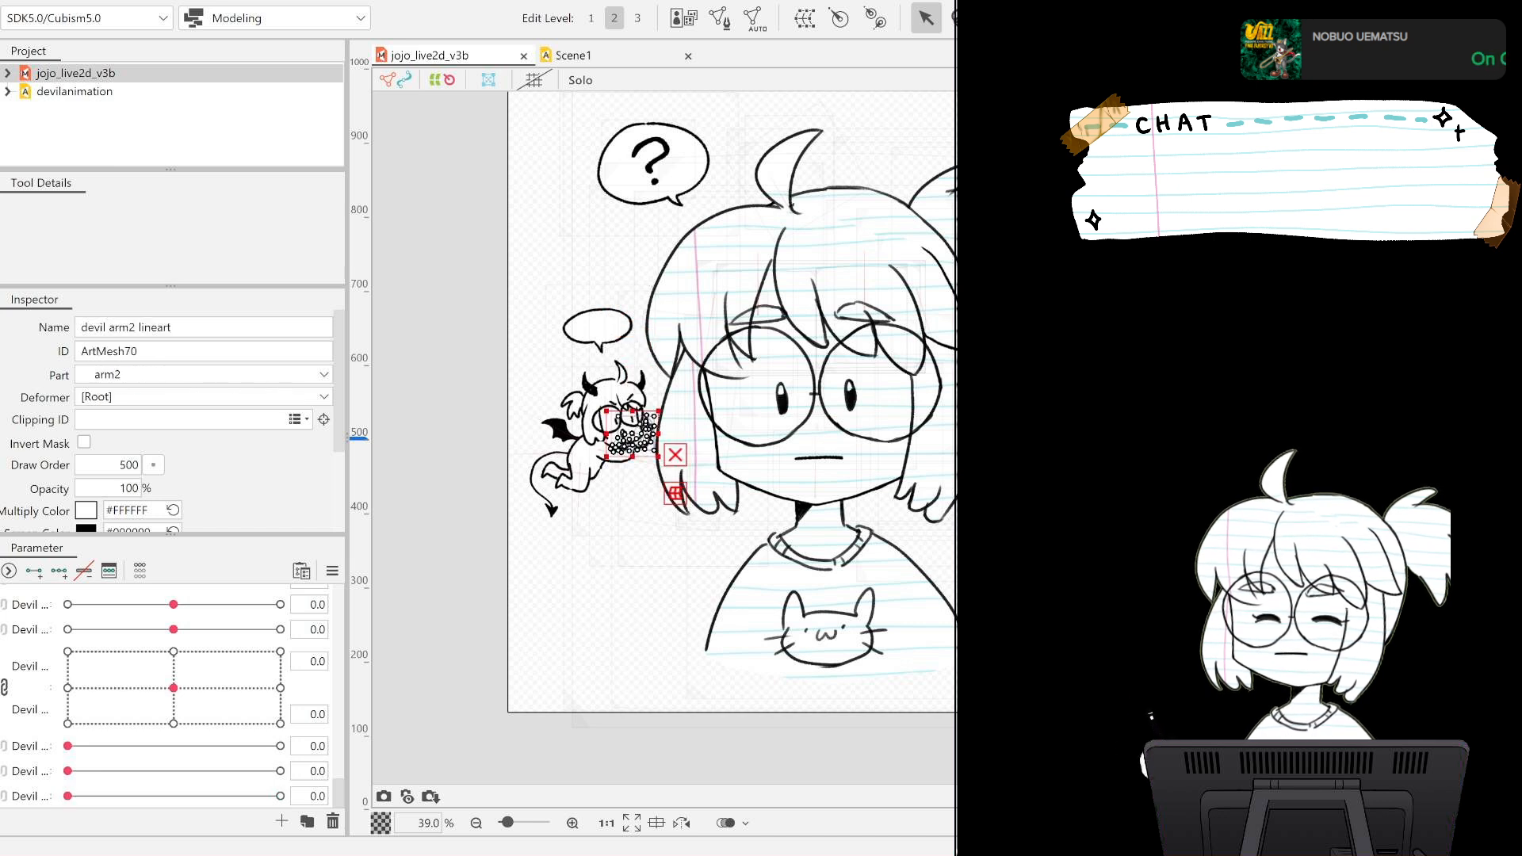
left_click(633, 434)
left_click(632, 434)
left_click(633, 435)
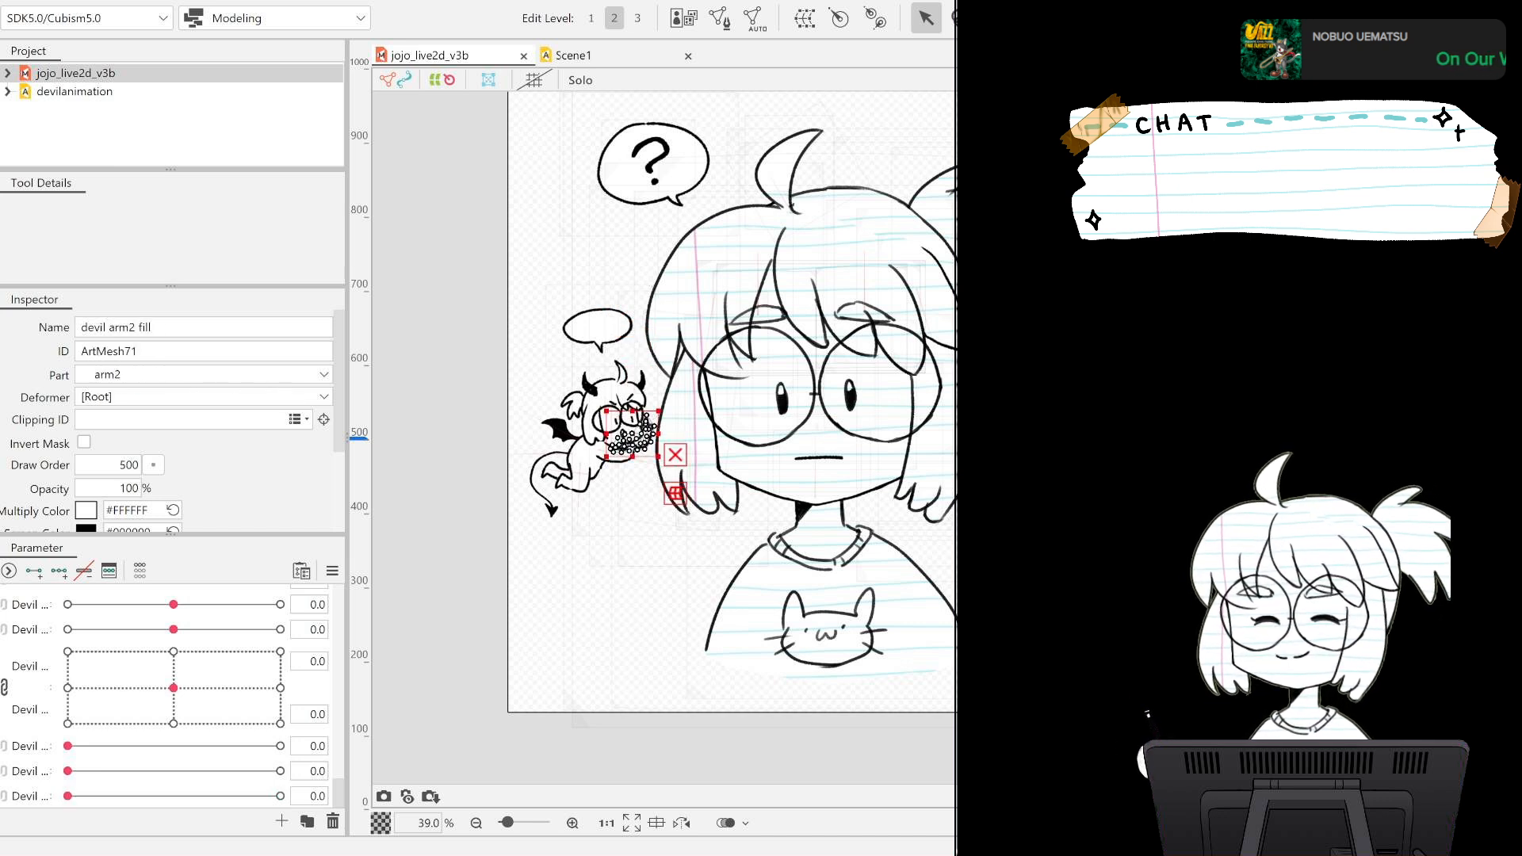
left_click(632, 434)
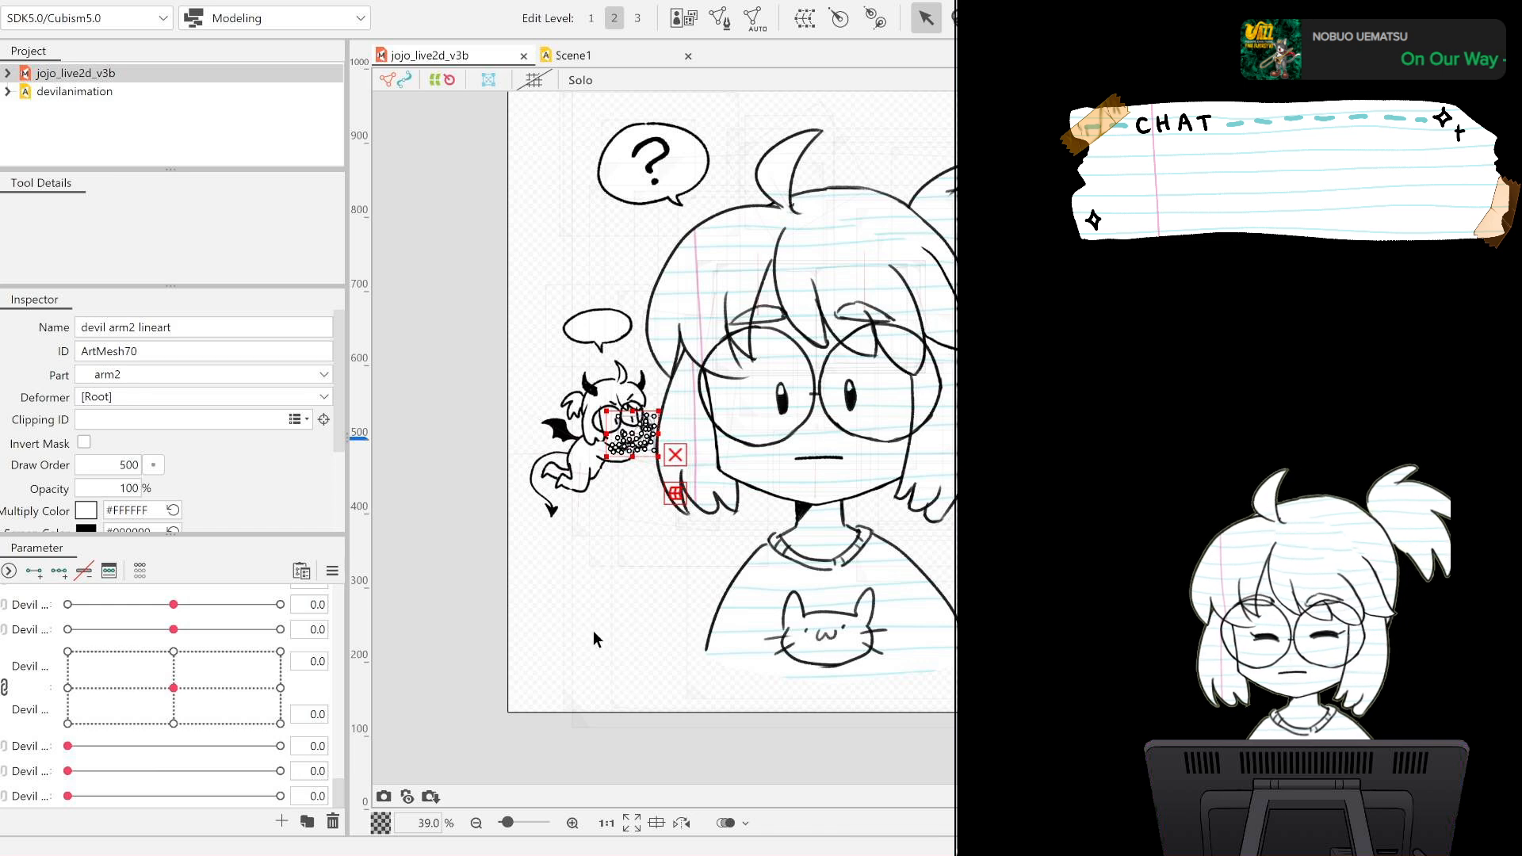
scroll(592, 471, "up", 5)
scroll(625, 458, "up", 2)
scroll(647, 457, "down", 1)
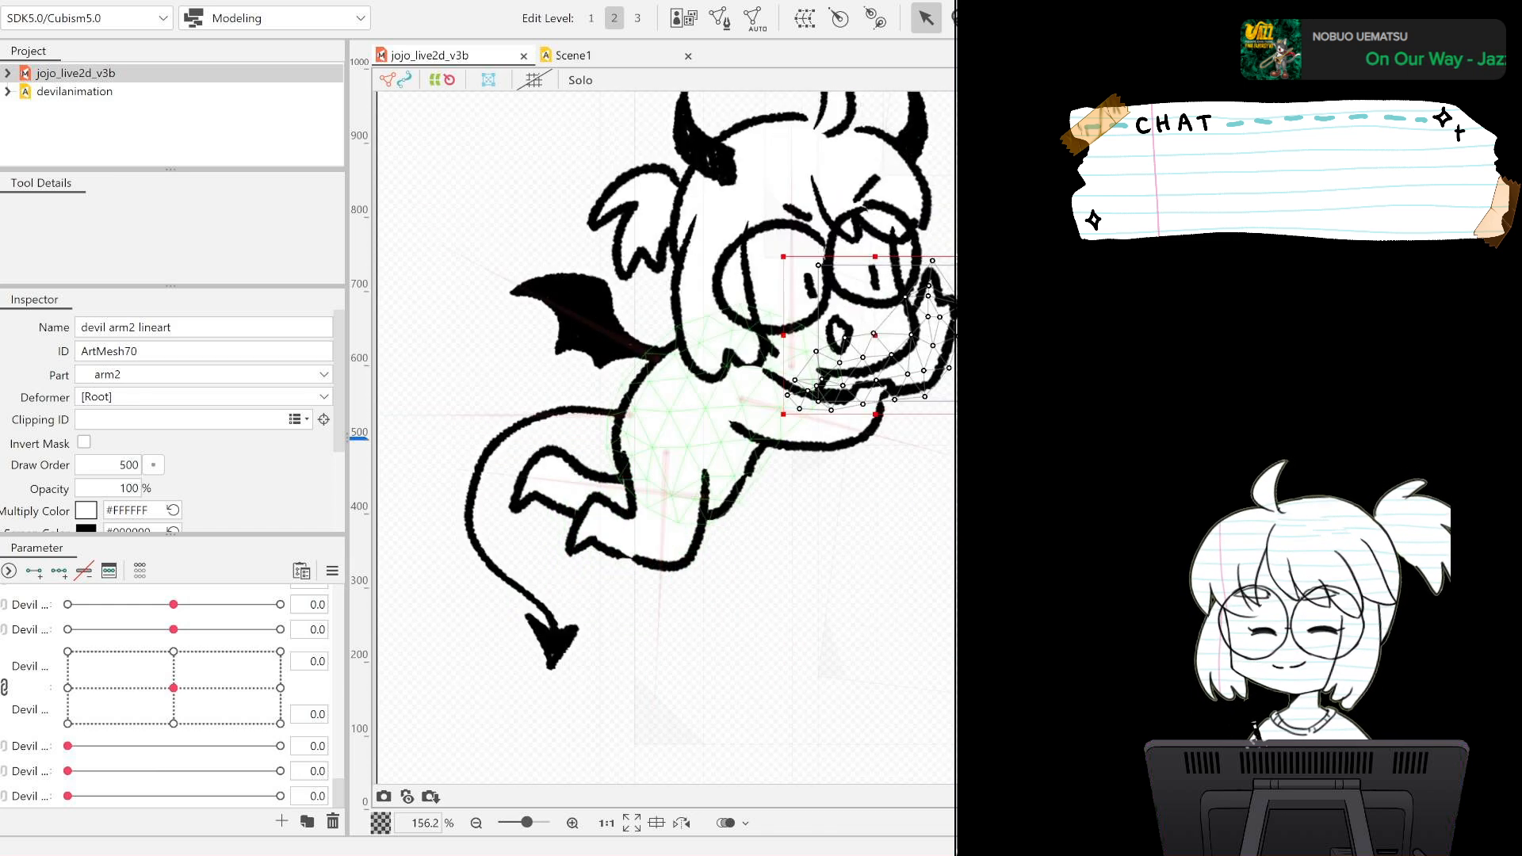
left_click(856, 391, "shift")
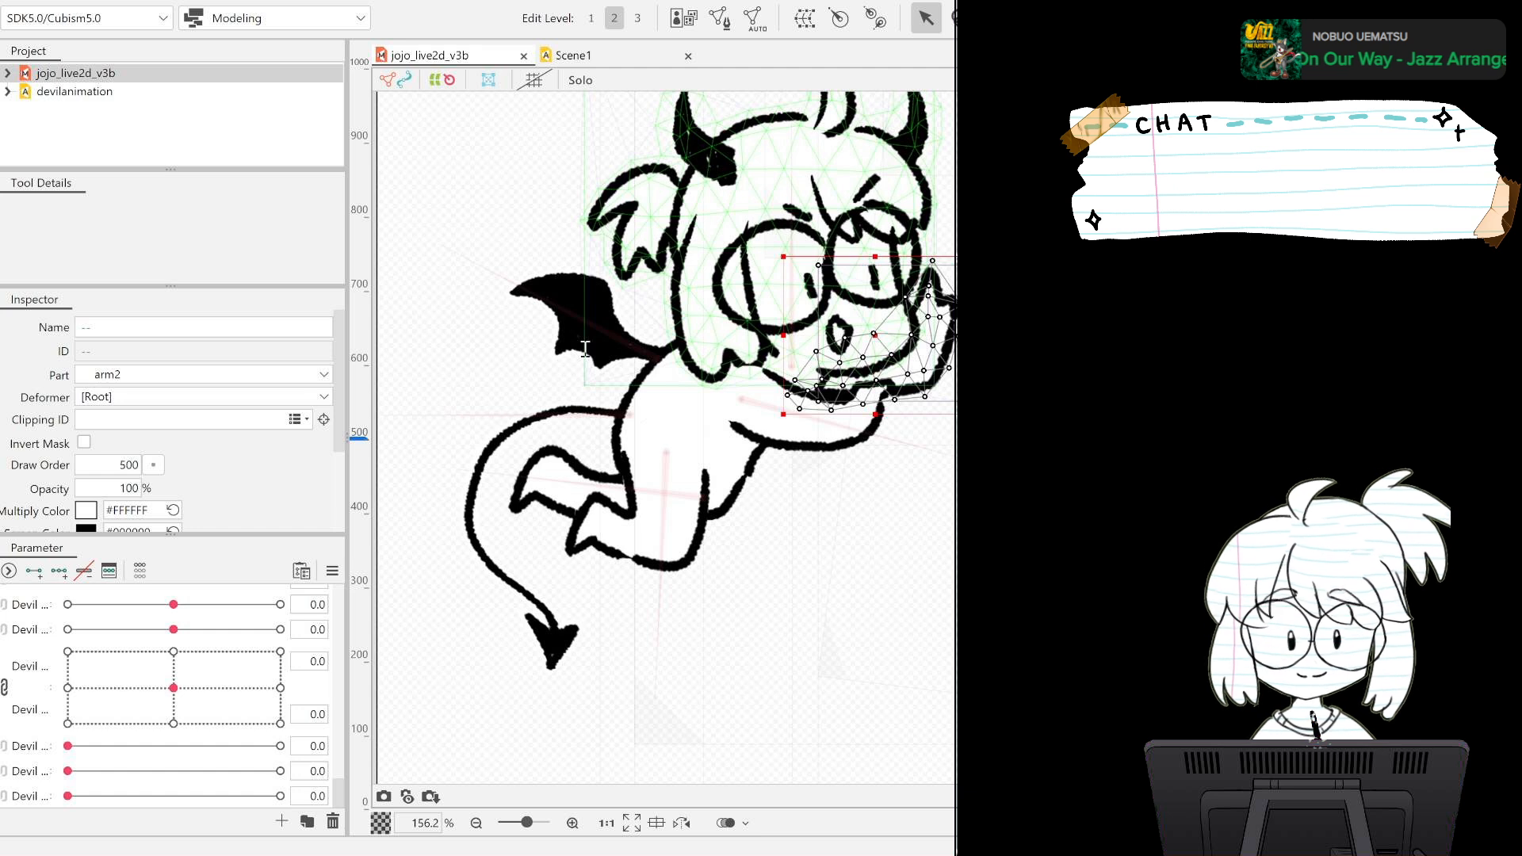
Create the devil arm2 Rotation deformer with its pivot at the arm's base below the chin, angled at 82.7 degrees, and shrink its circle.
left_click(671, 520)
left_click_drag(875, 335, 801, 373)
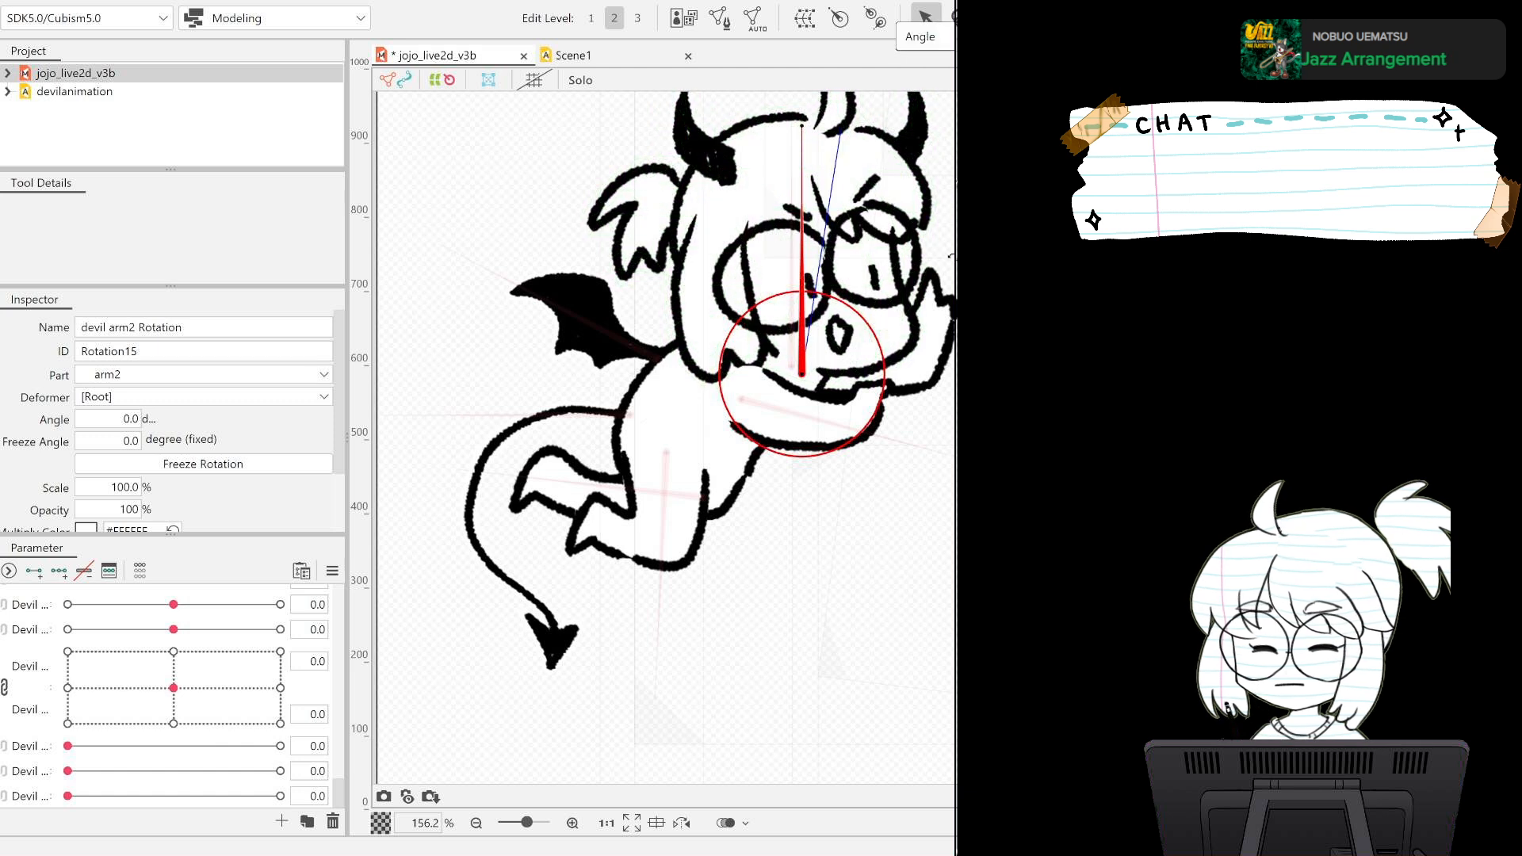
left_click_drag(983, 361, 983, 351)
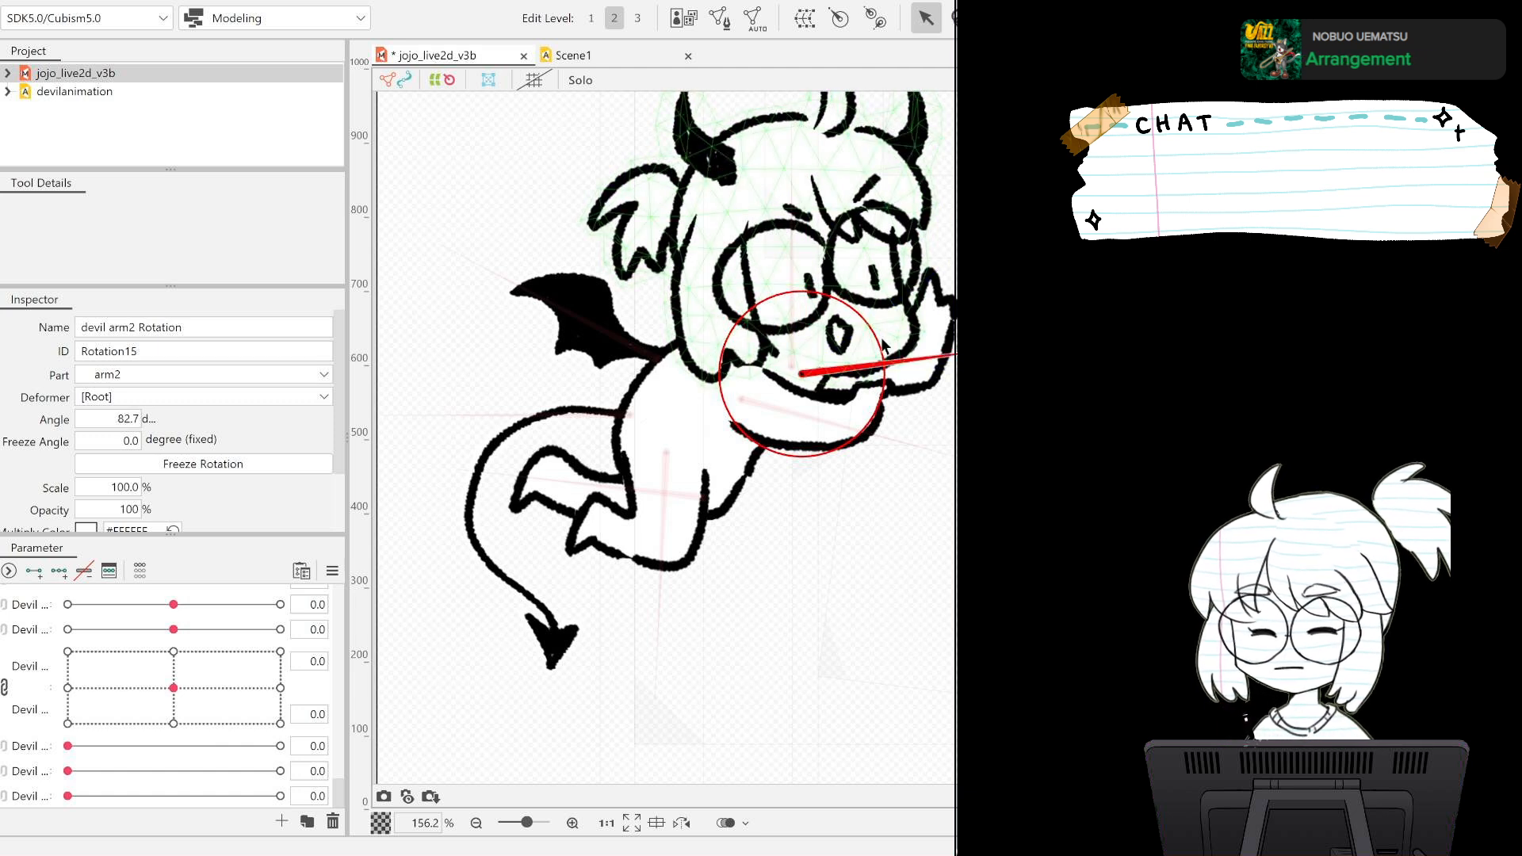
left_click_drag(877, 330, 837, 338)
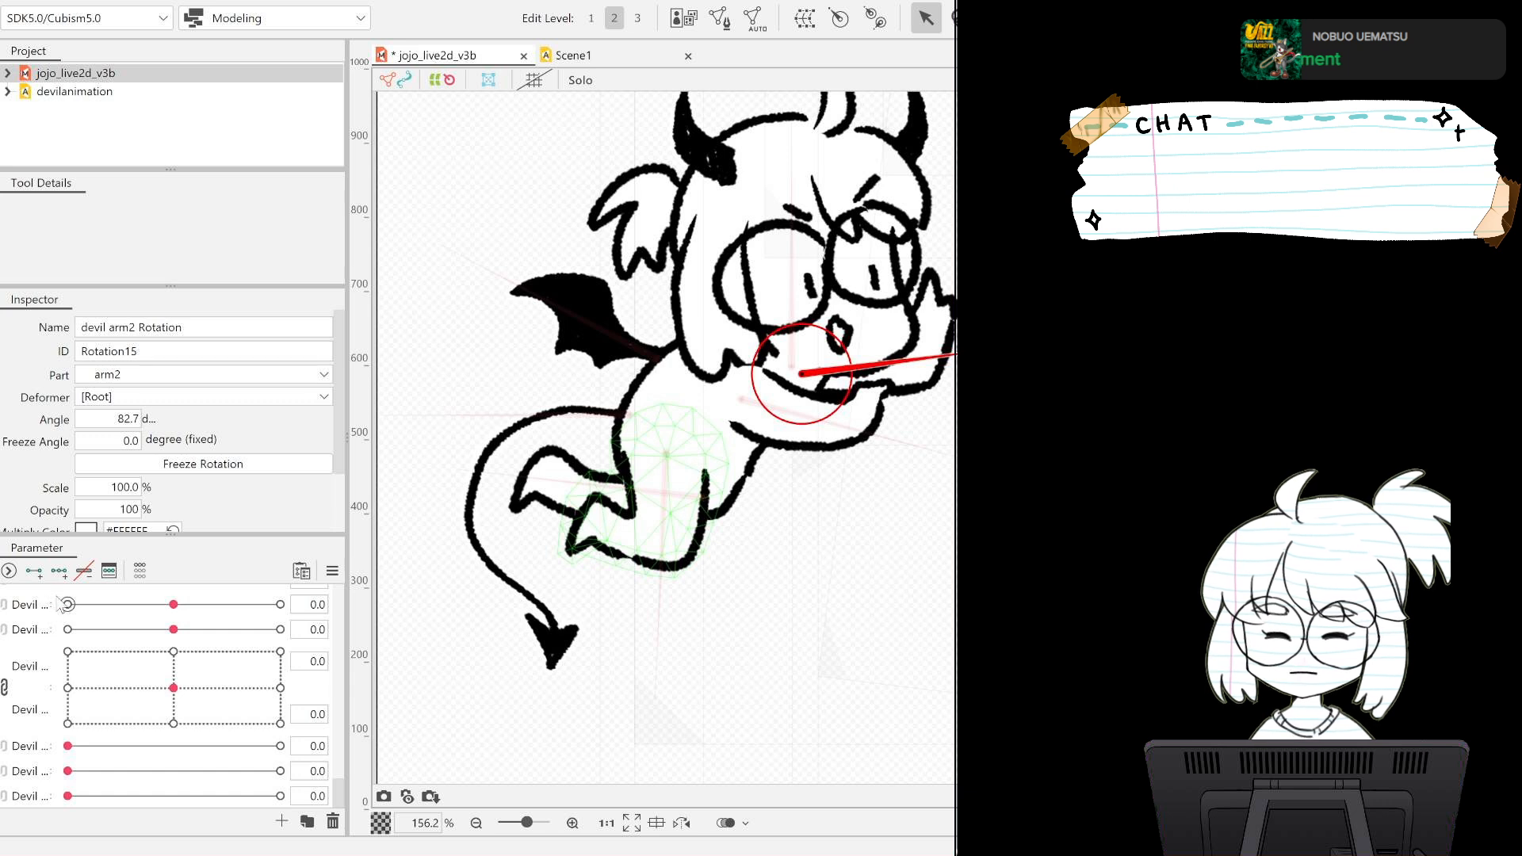
Create the parameter Devil Arm 2 with a range of -1.0 to 1.0 and add three keys for the devil arm2 Rotation deformer.
left_click_drag(54, 597, 122, 603)
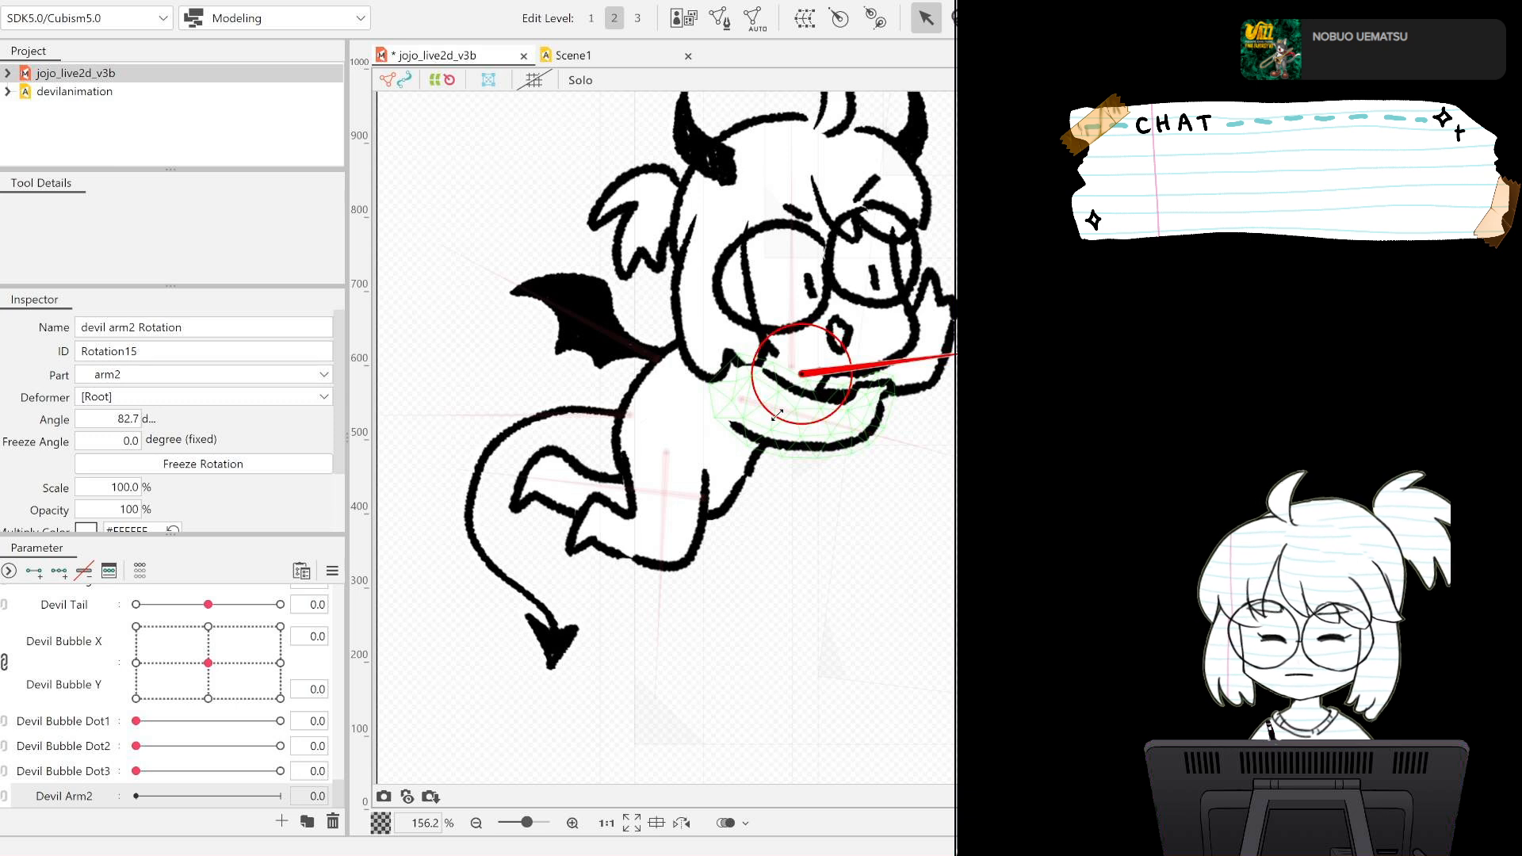
scroll(265, 805, "up", 1)
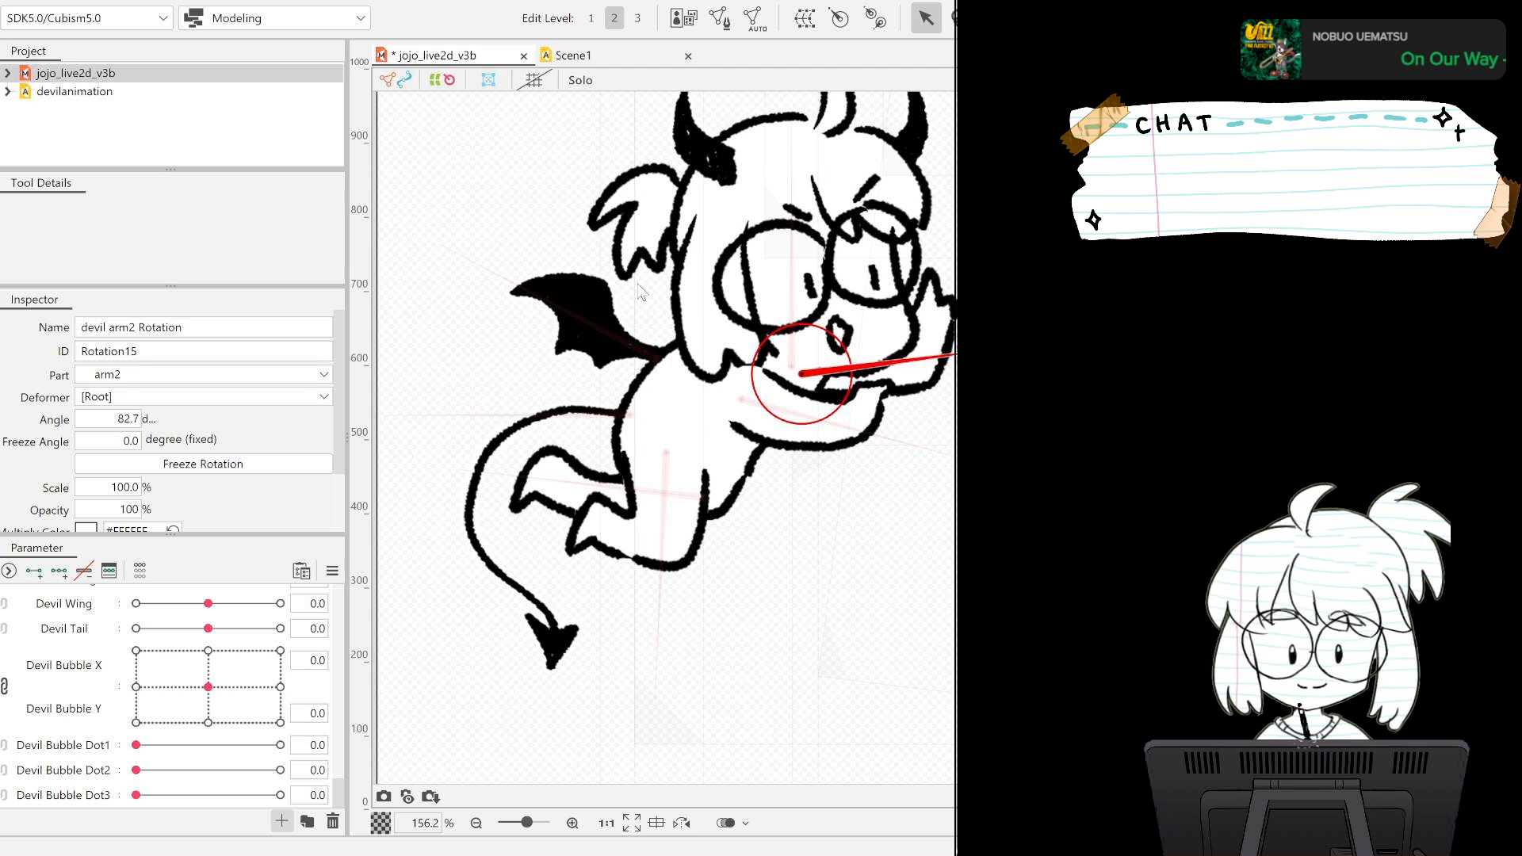
key("Return")
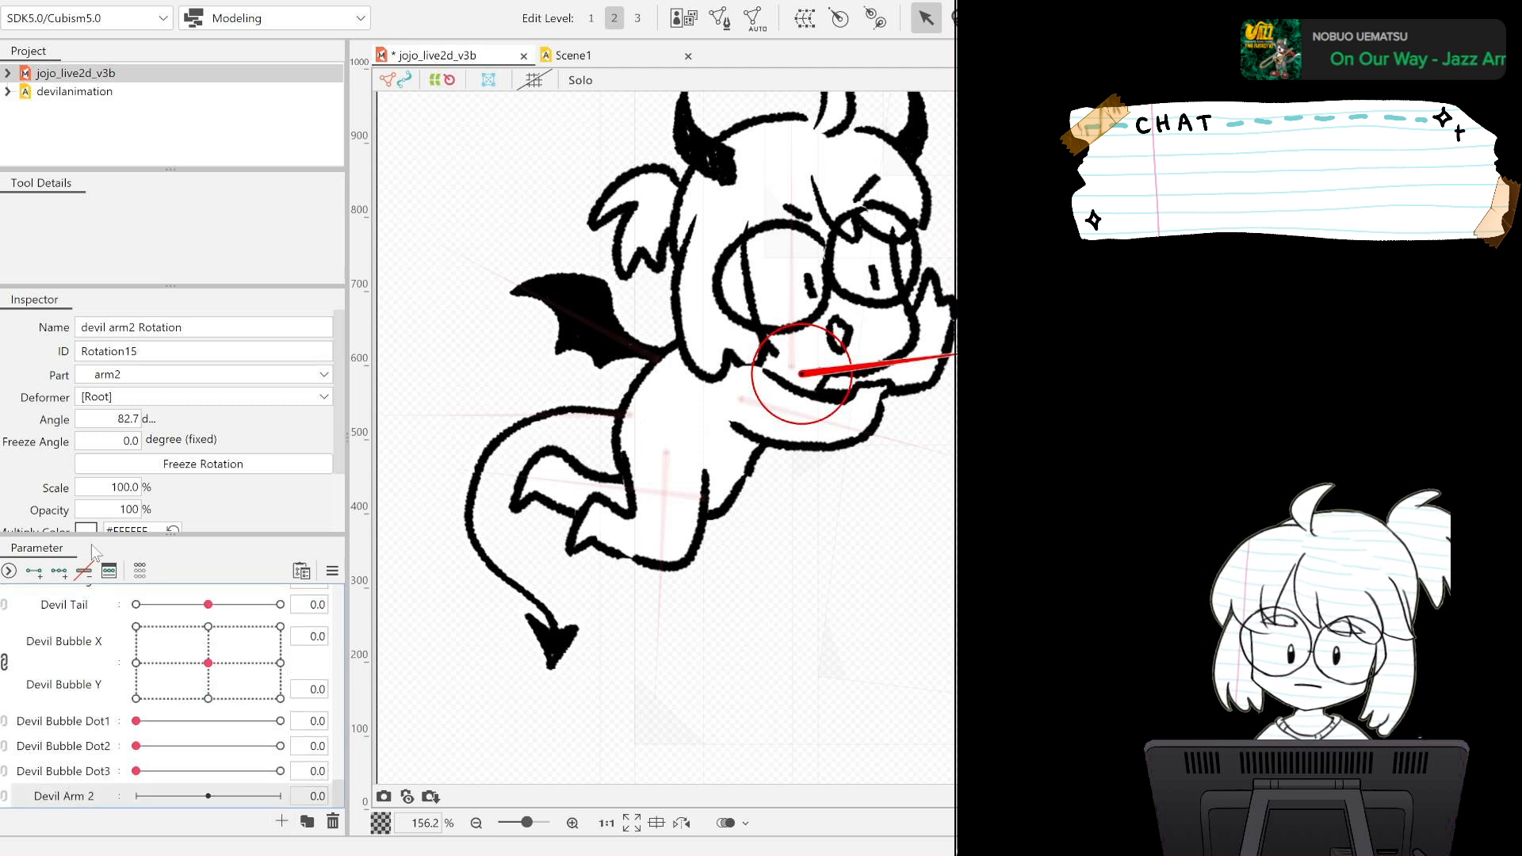
left_click(59, 570)
Rotate the devil arm2 deformer to 91.0 degrees at Devil Arm 2 -1.0 and 75.7 degrees at 1.0, and save the model.
left_click_drag(208, 795, 136, 796)
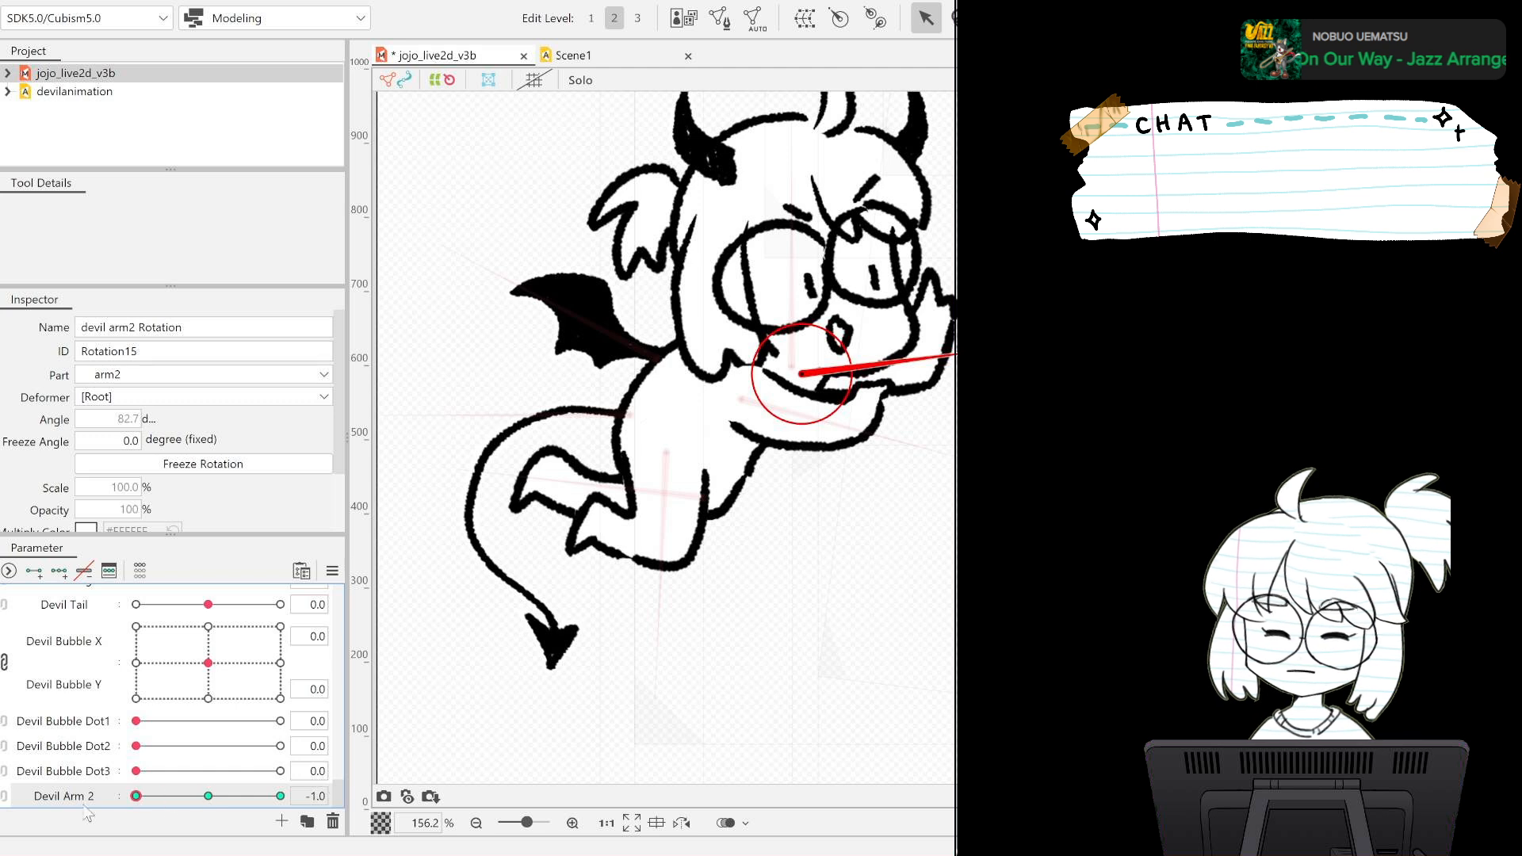
left_click_drag(998, 348, 999, 376)
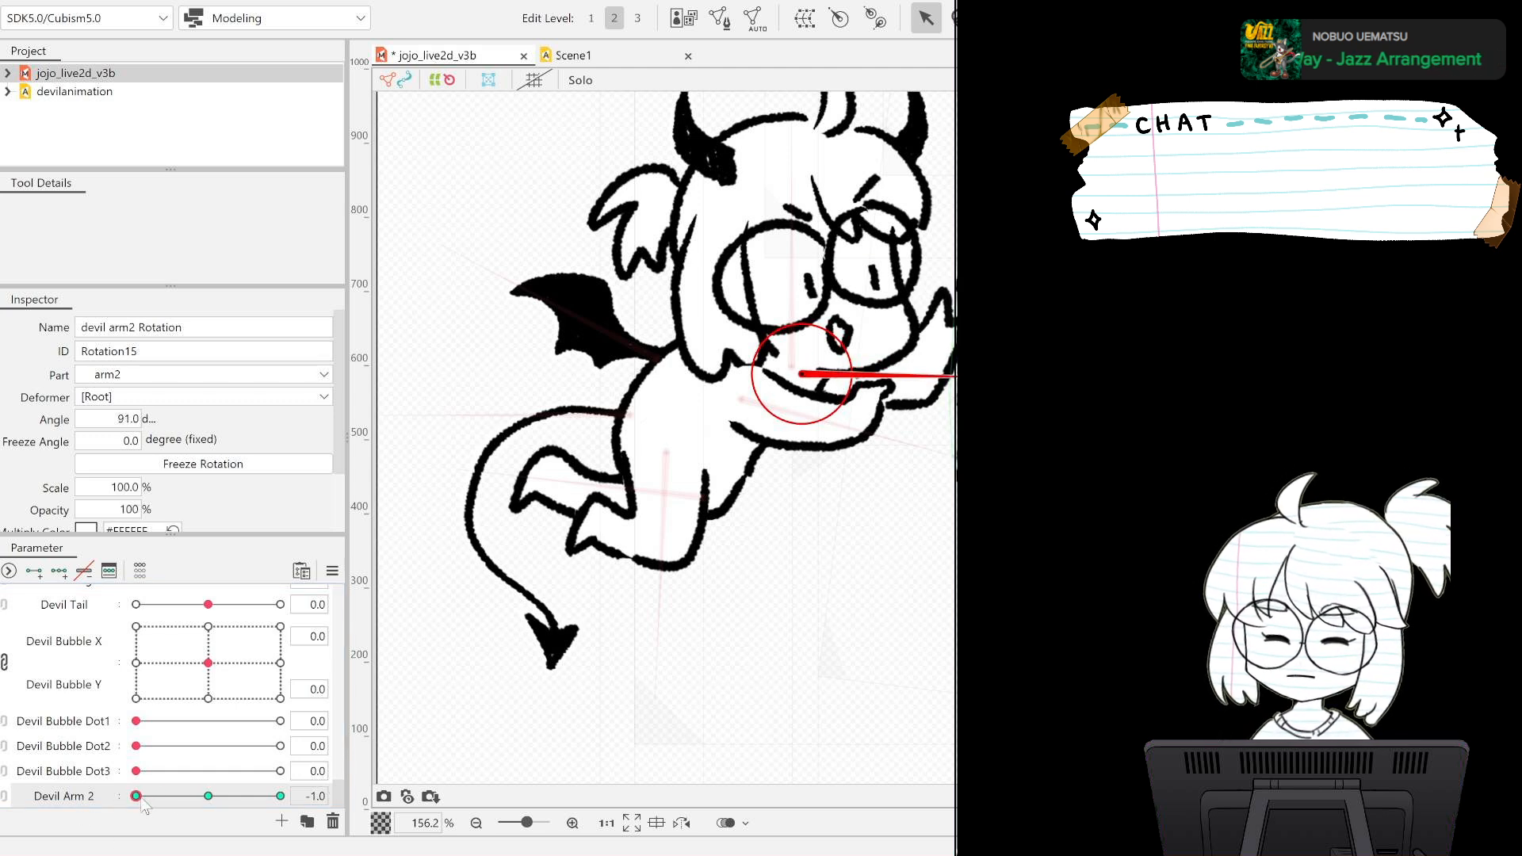
left_click_drag(135, 795, 279, 795)
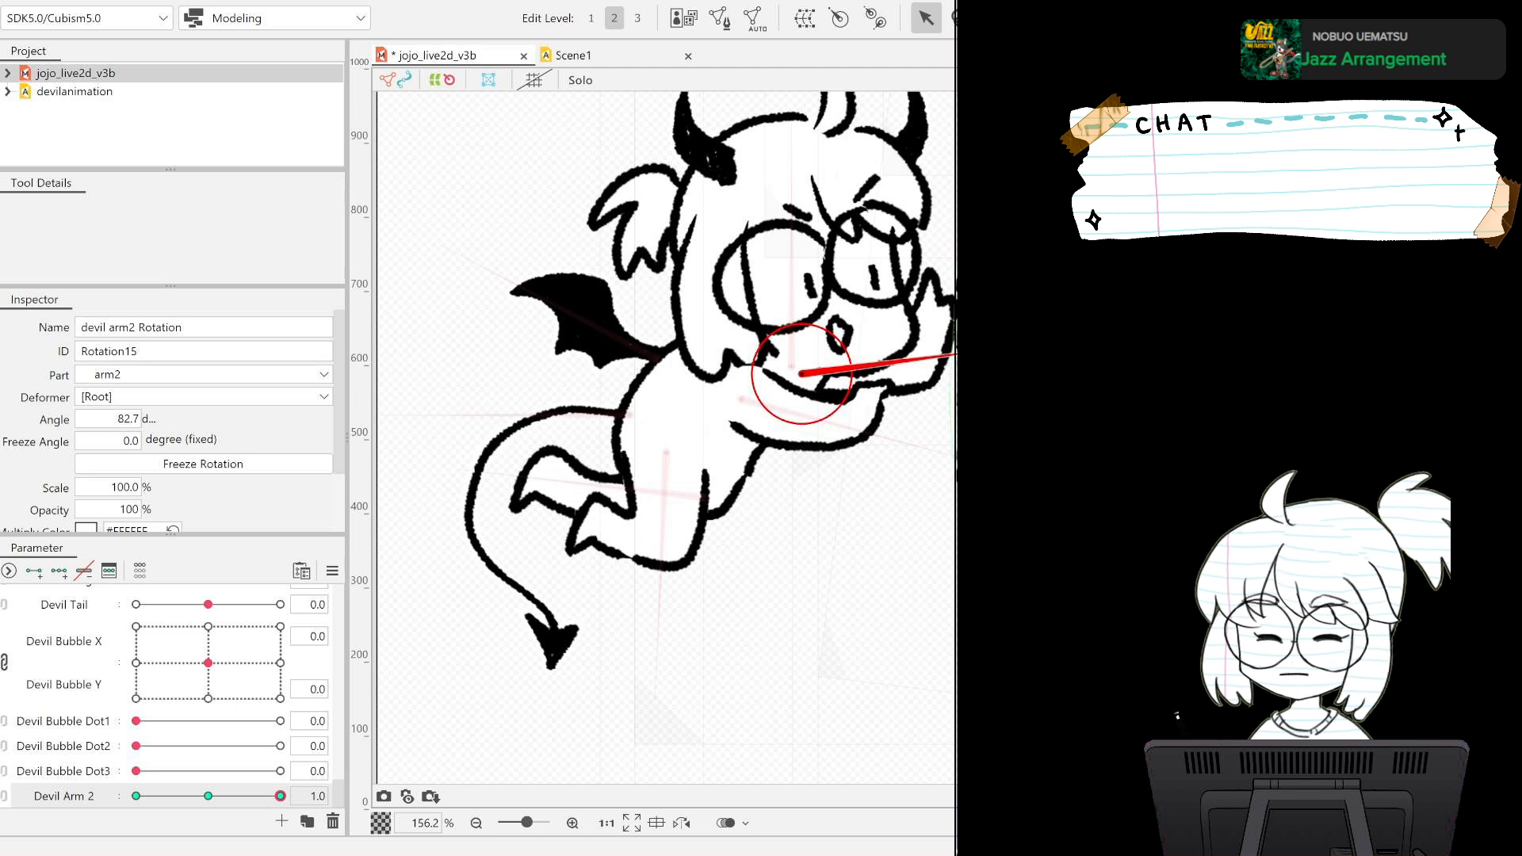
left_click_drag(954, 330, 954, 335)
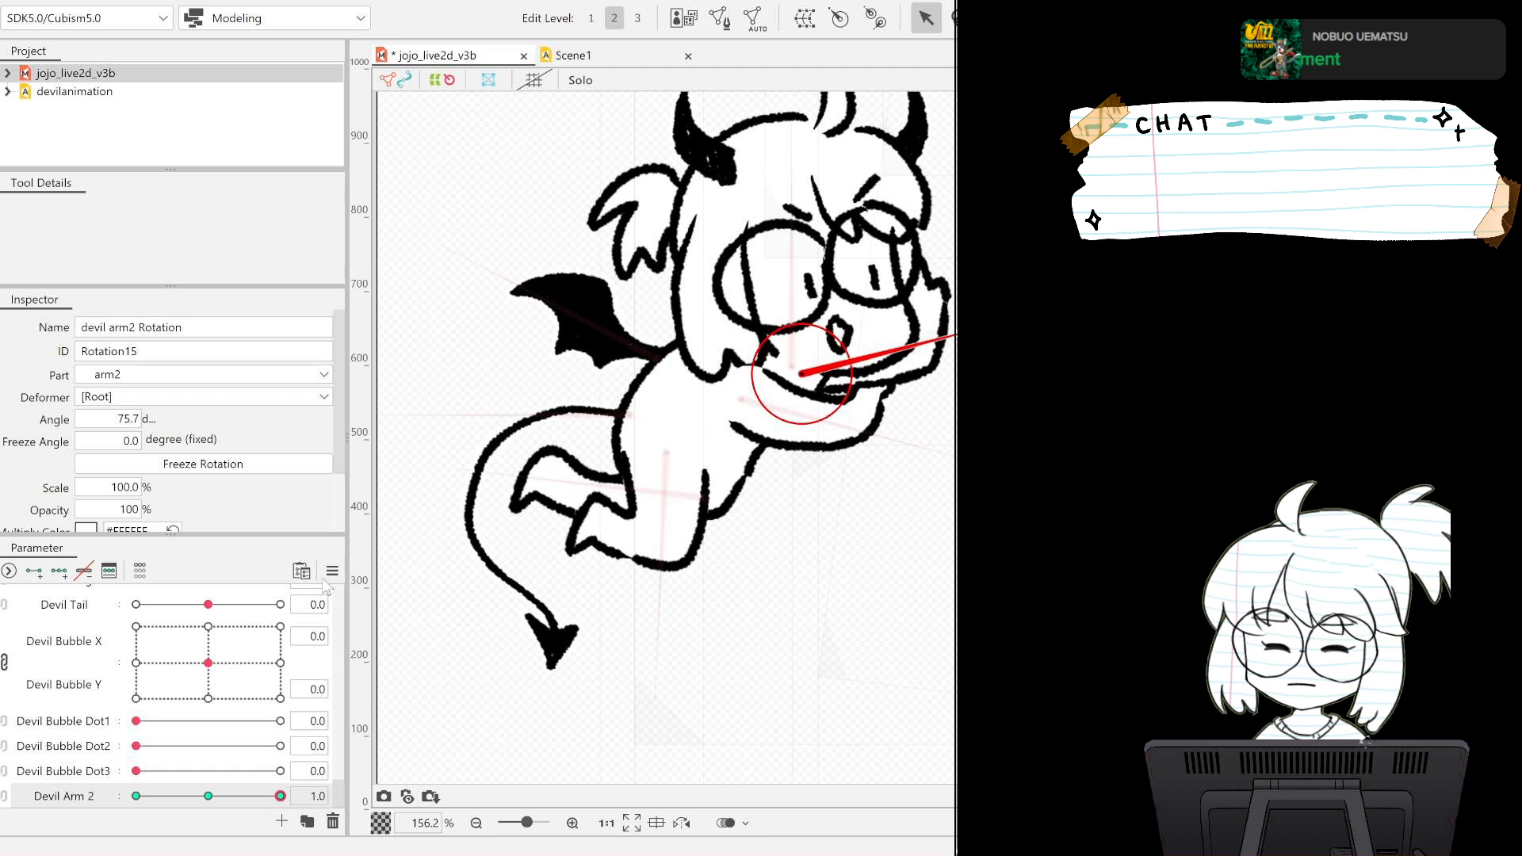
key("ctrl+s")
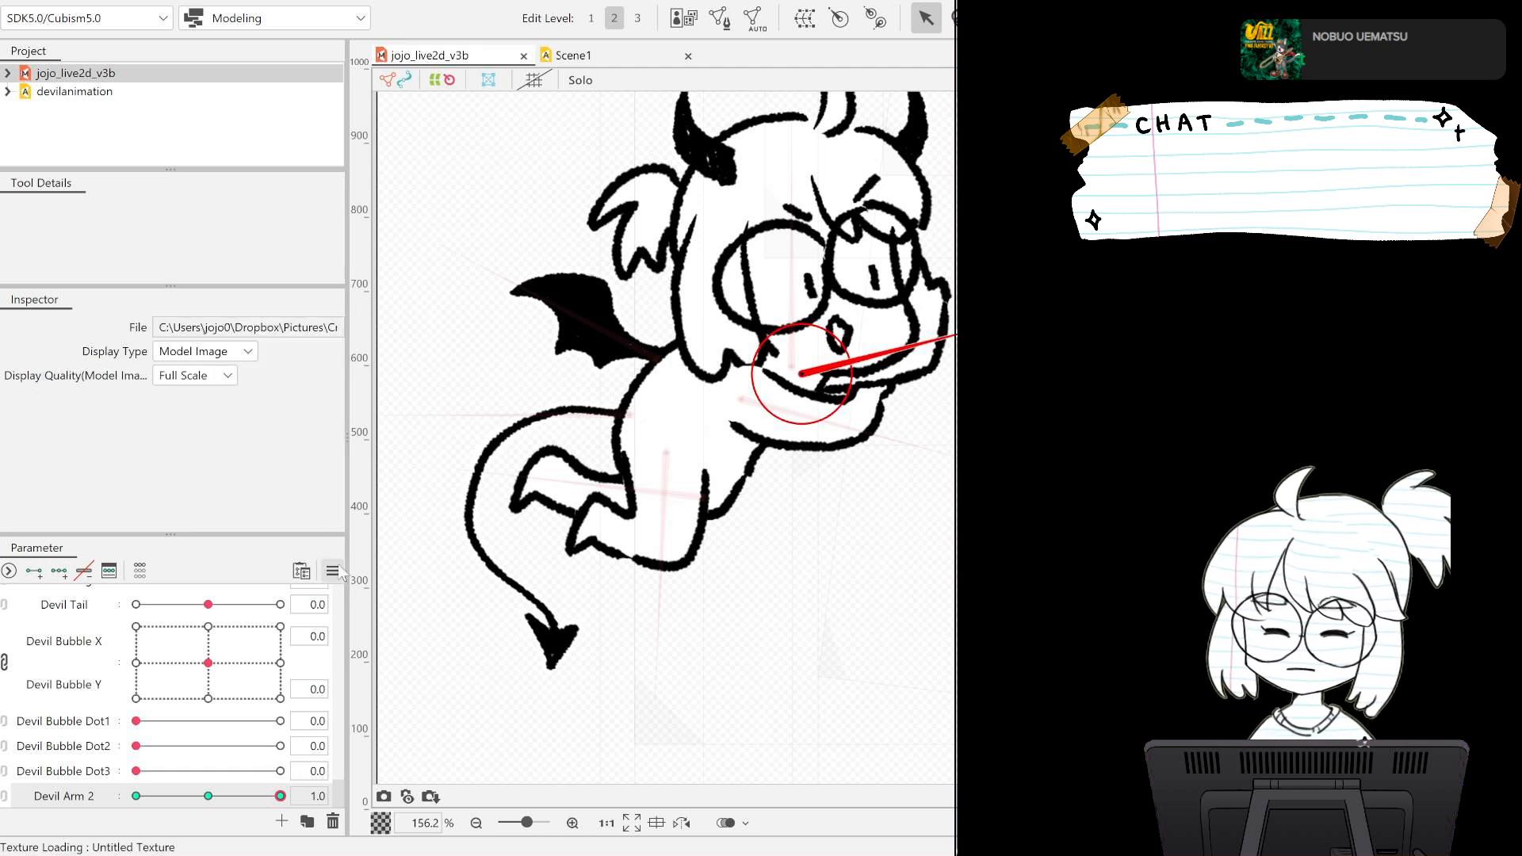
In Scene1, key Devil Arm 2 at -1.0 on frame 0, 0.5 on frame 30, -0.4 on frame 63 and -1.0 on frame 90.
left_click(630, 61)
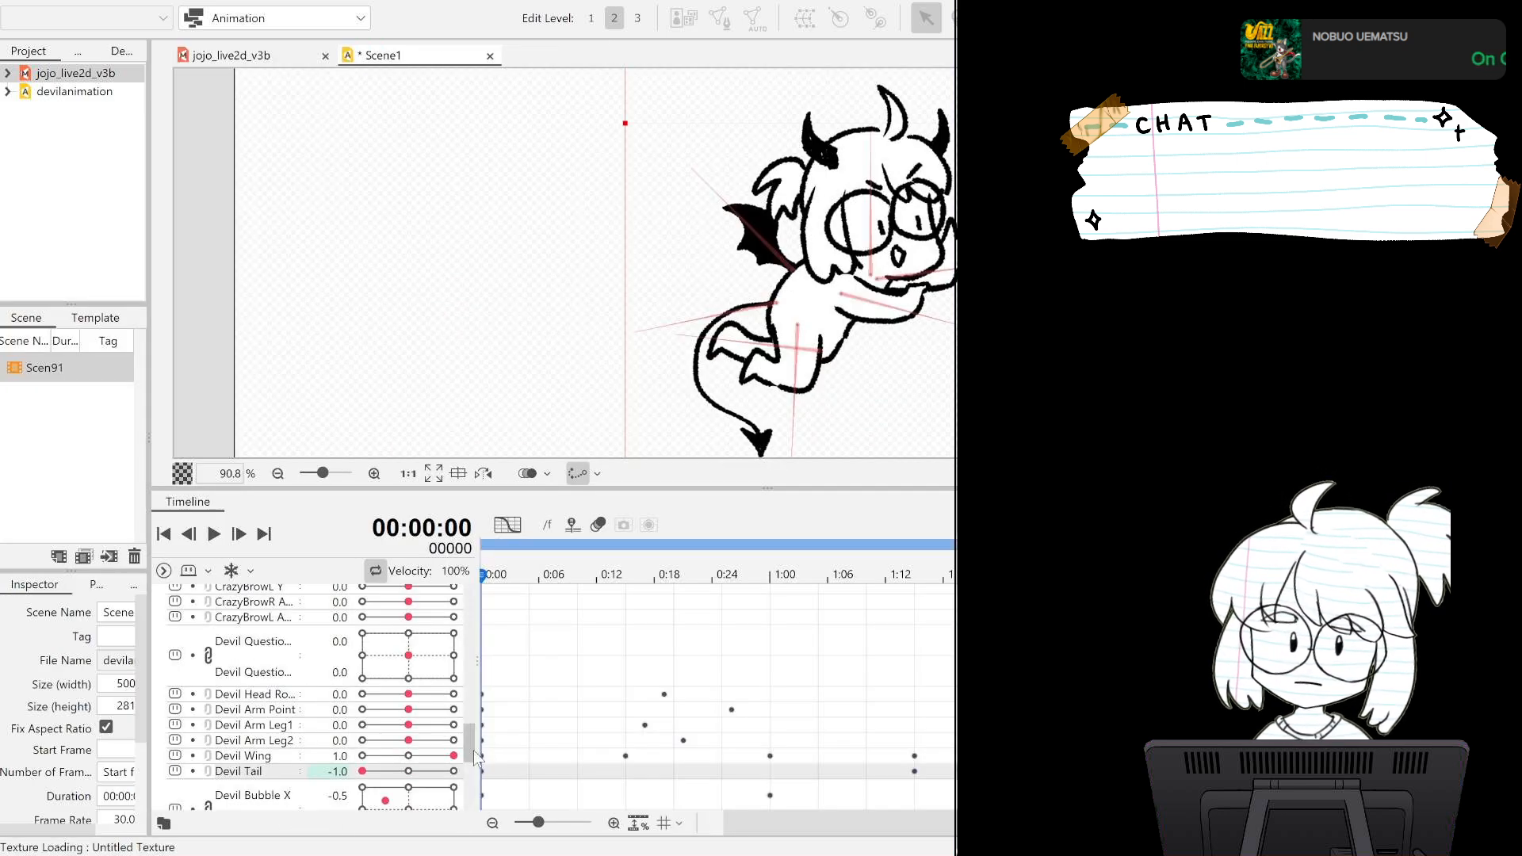
left_click_drag(474, 750, 344, 741)
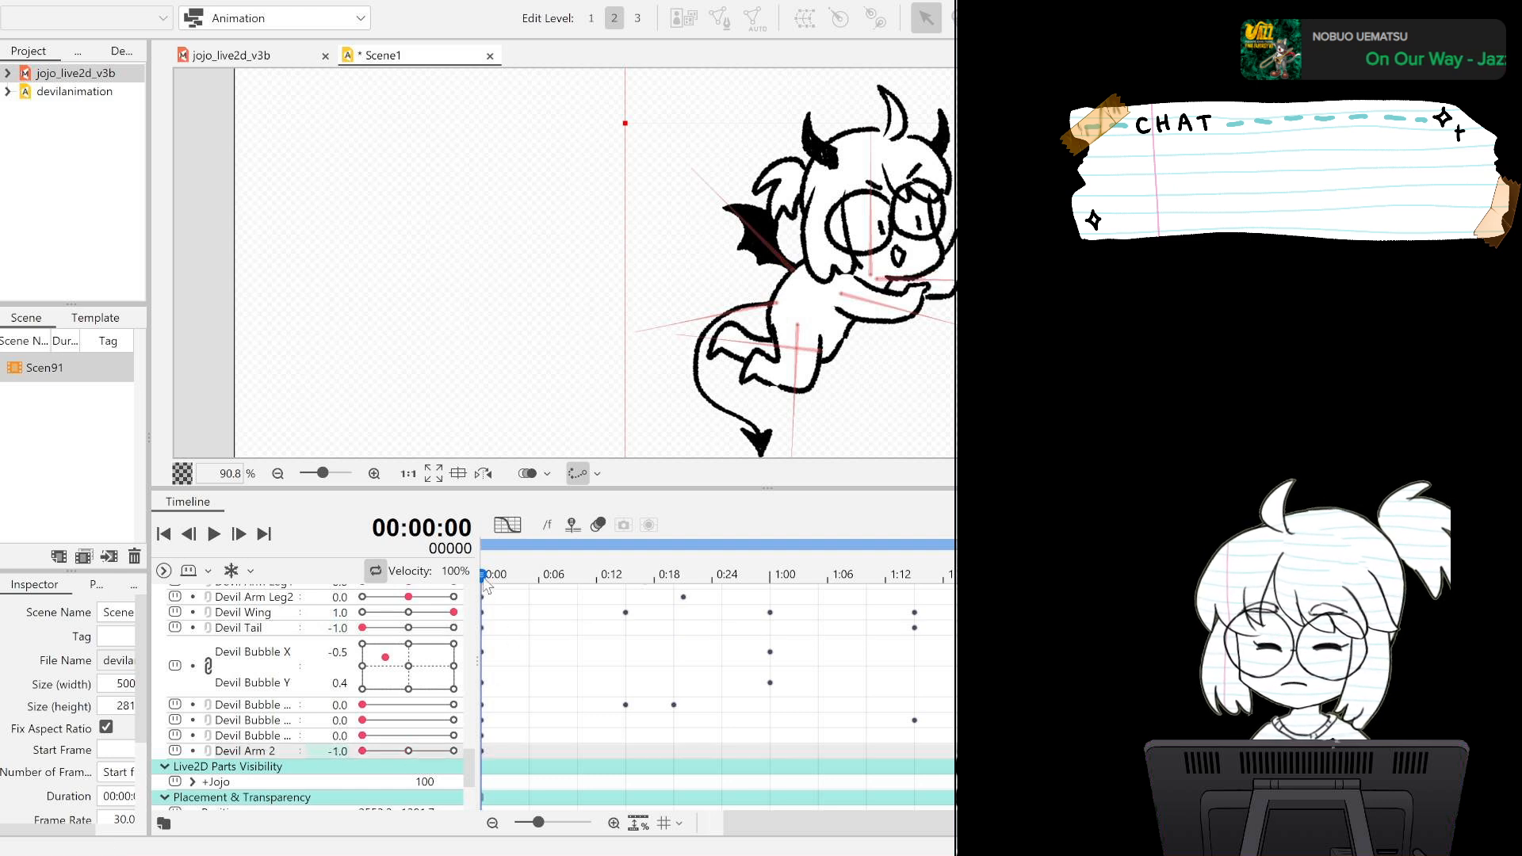
left_click_drag(485, 585, 774, 624)
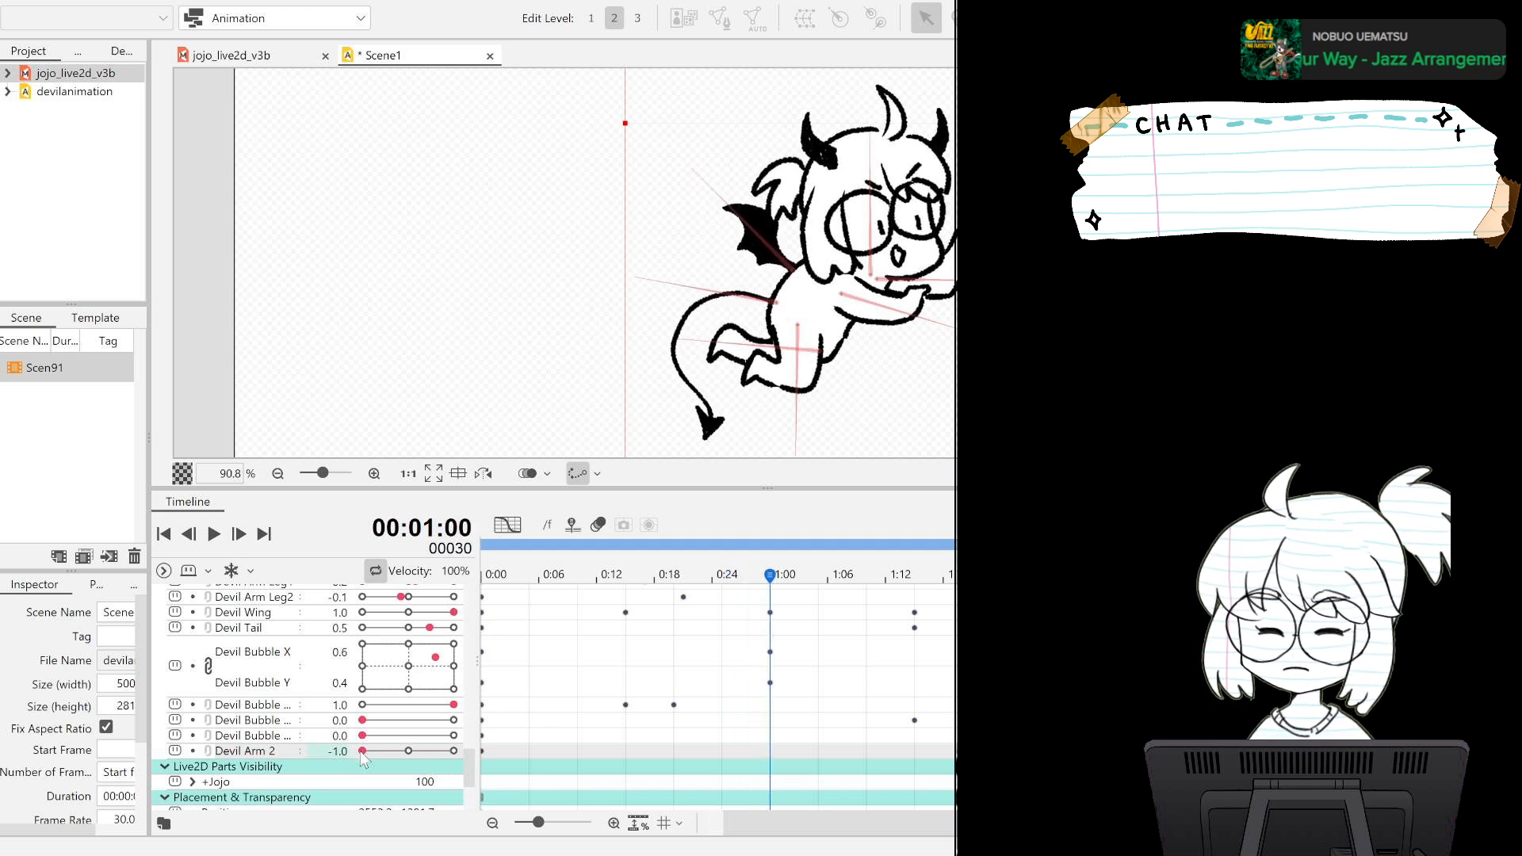
left_click_drag(363, 751, 433, 754)
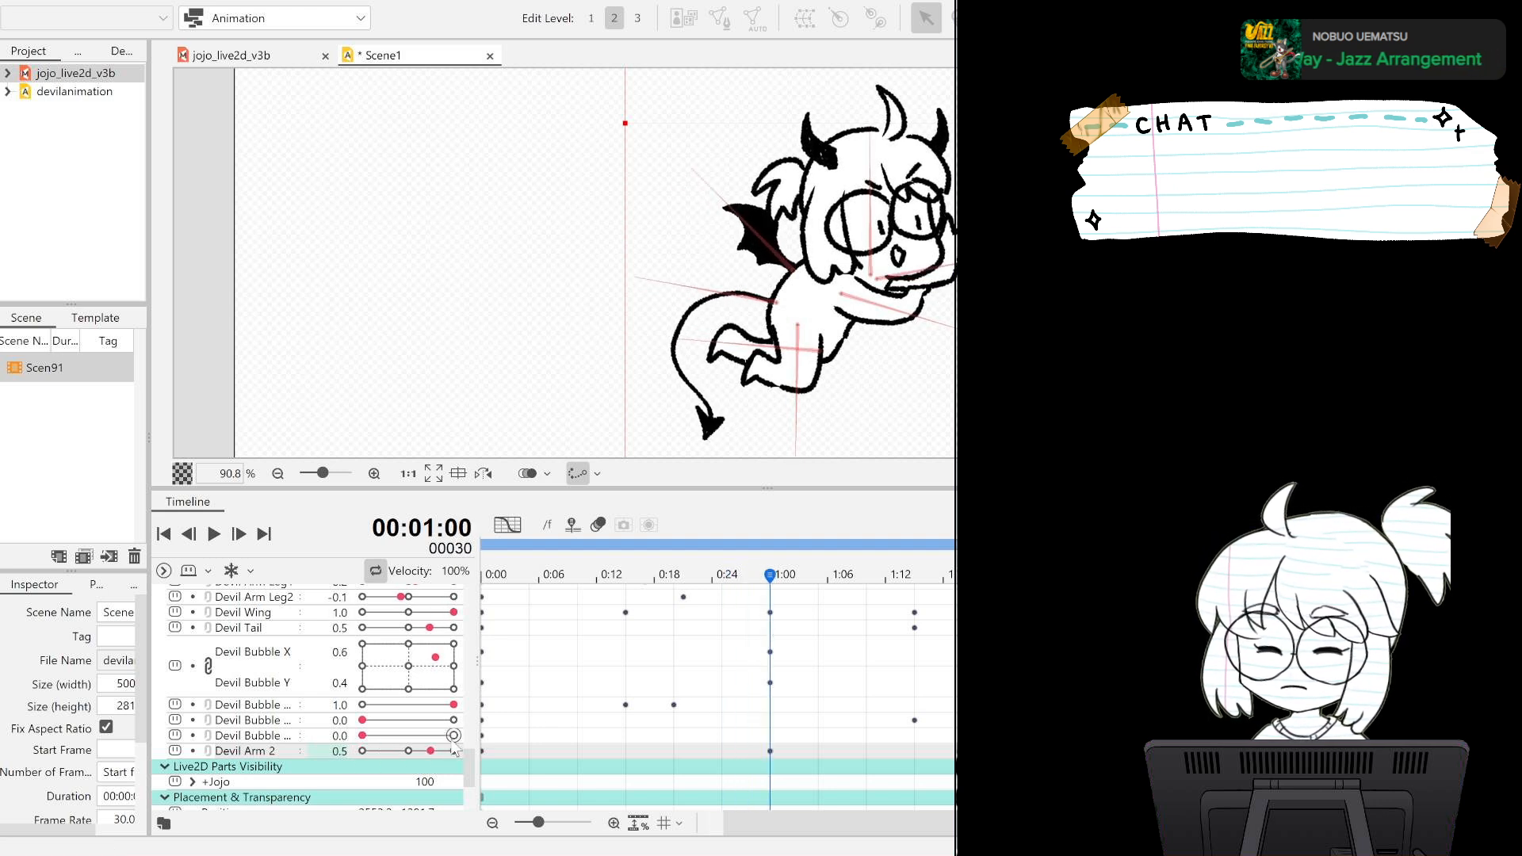
left_click_drag(774, 585, 1083, 586)
left_click_drag(409, 753, 397, 758)
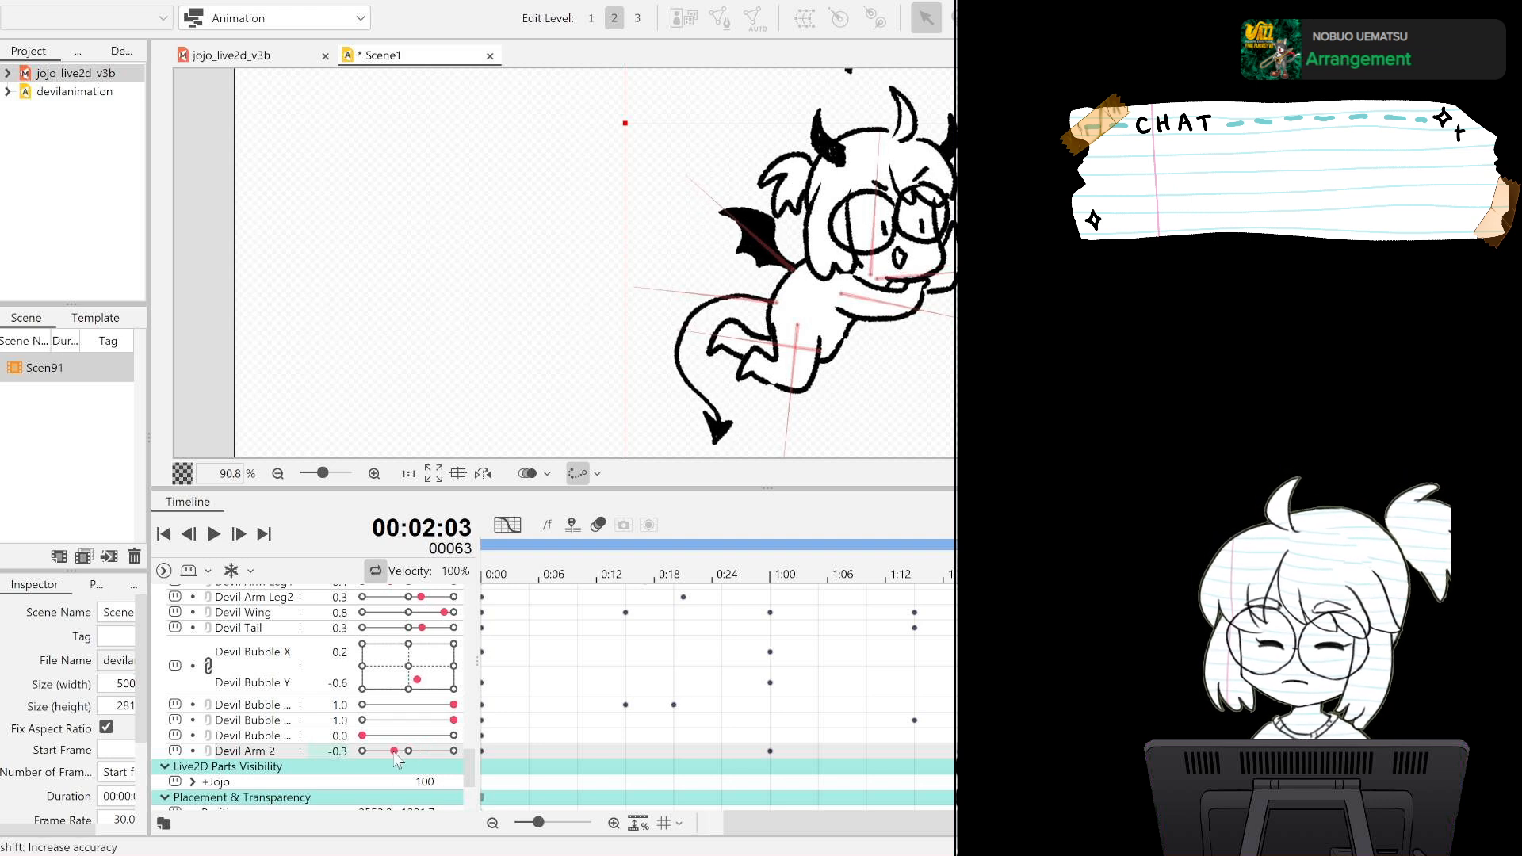
left_click_drag(793, 822, 887, 823)
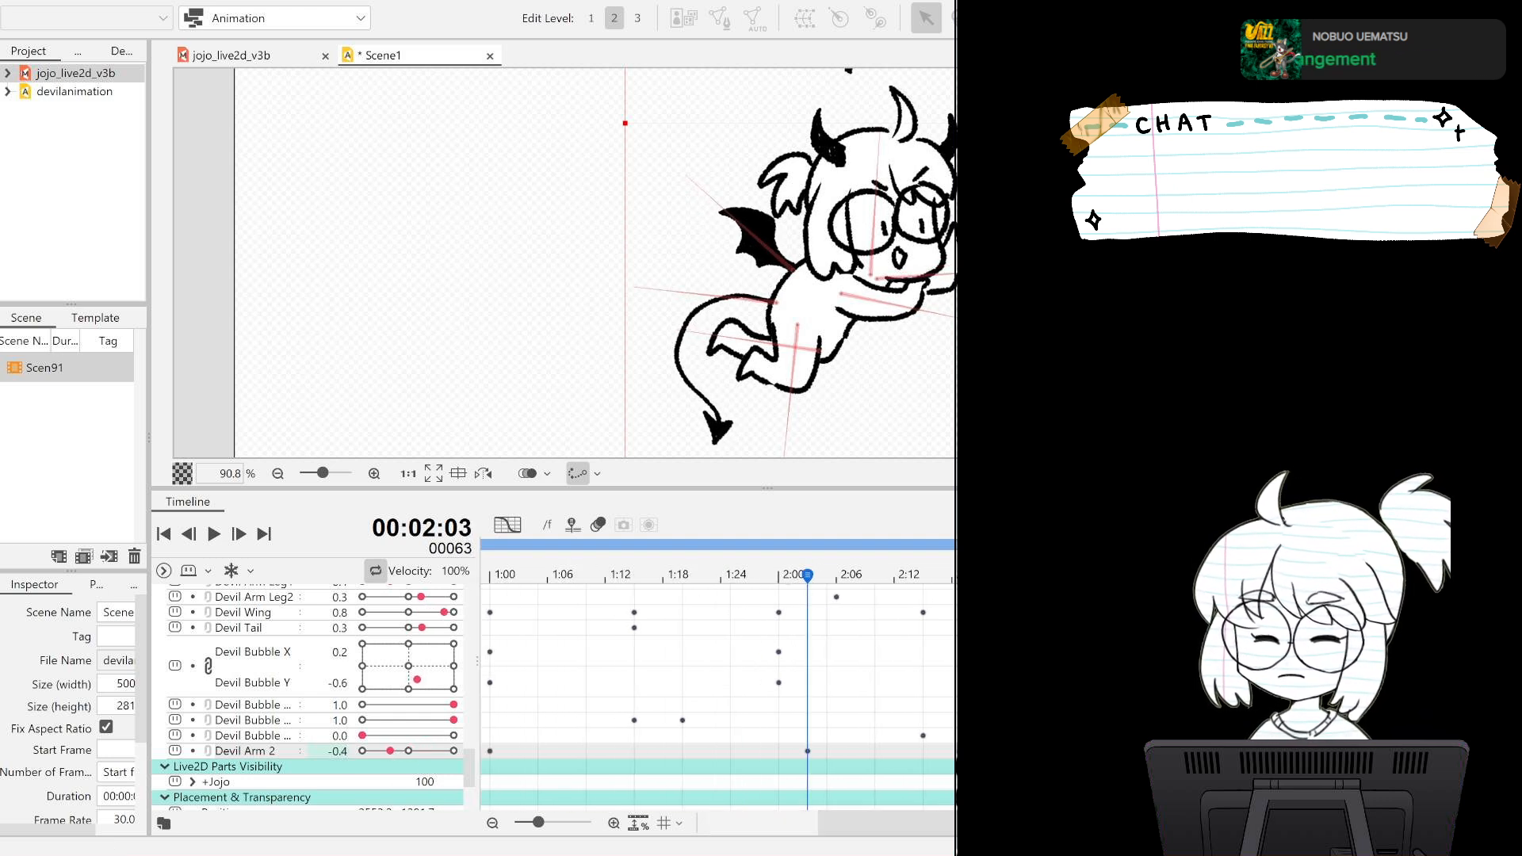
left_click(1068, 580)
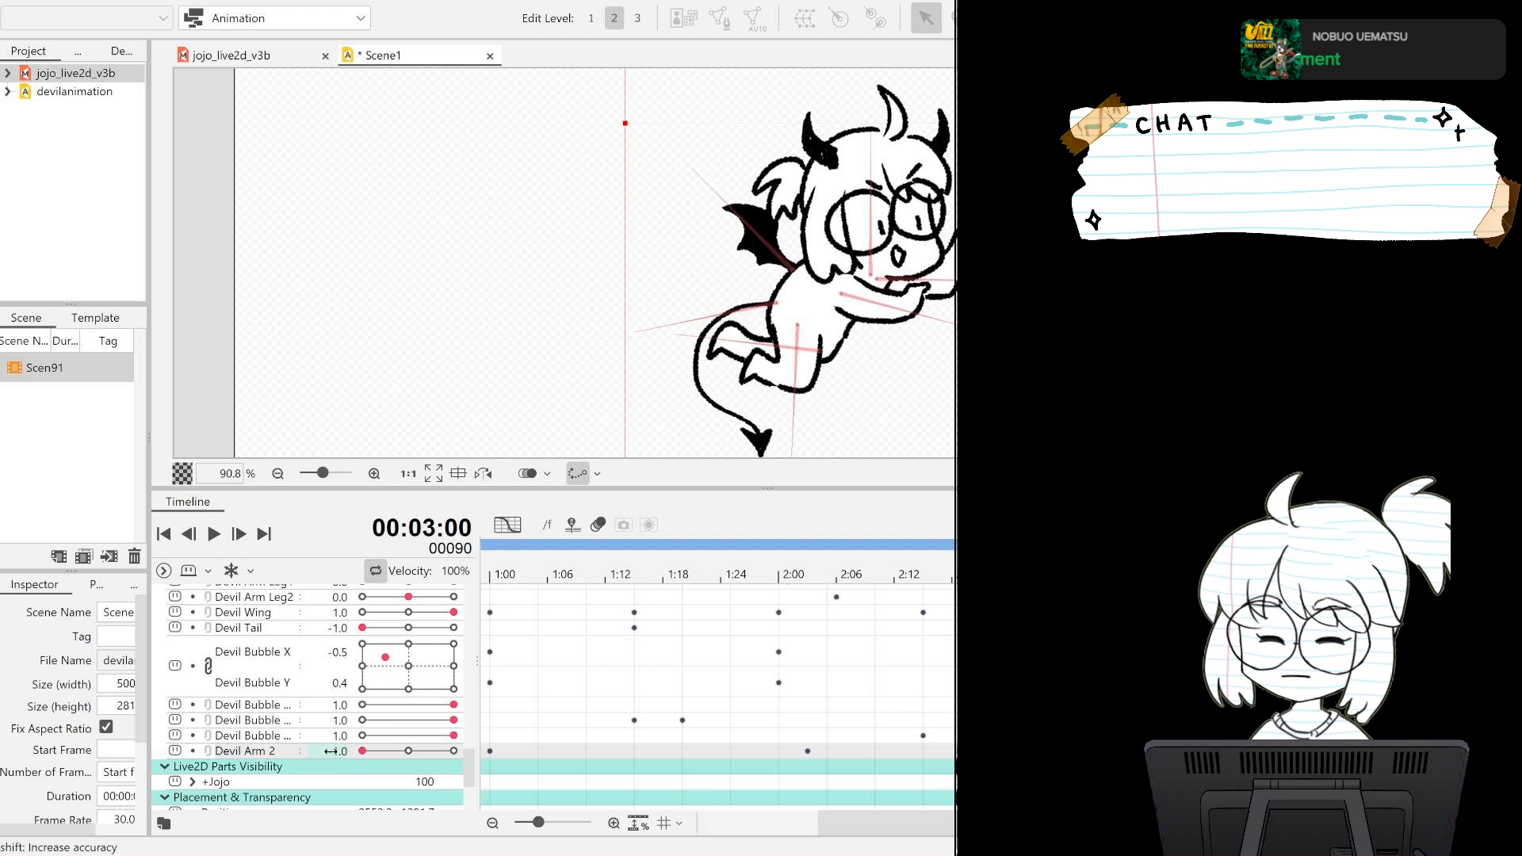
Play back the loop to check the devil's arm motion up close and beside the whole character, and return to frame 0.
left_click(216, 536)
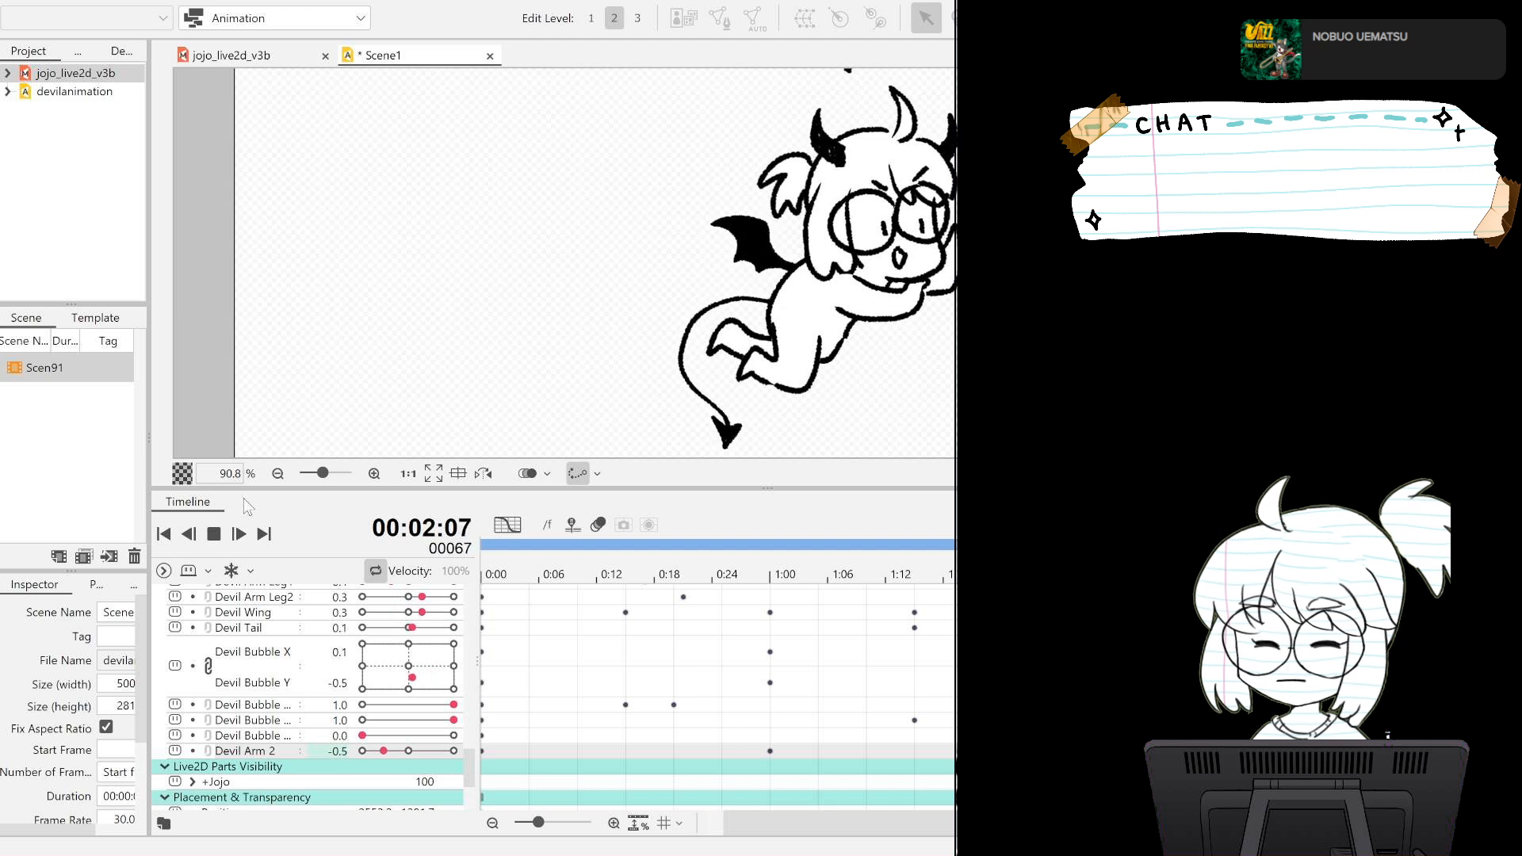
scroll(536, 211, "down", 3)
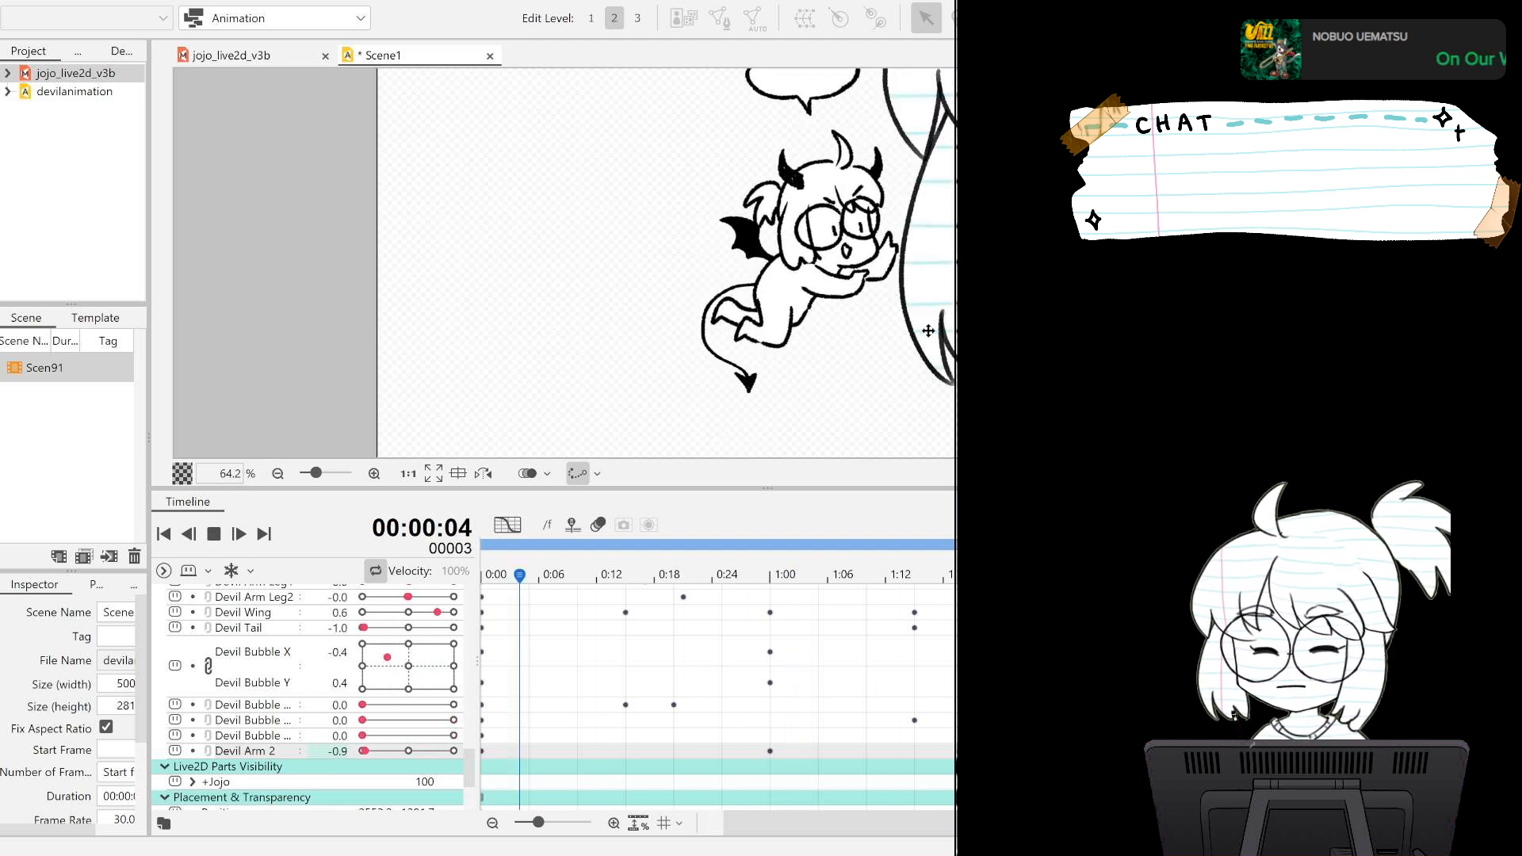
left_click_drag(1005, 279, 798, 339)
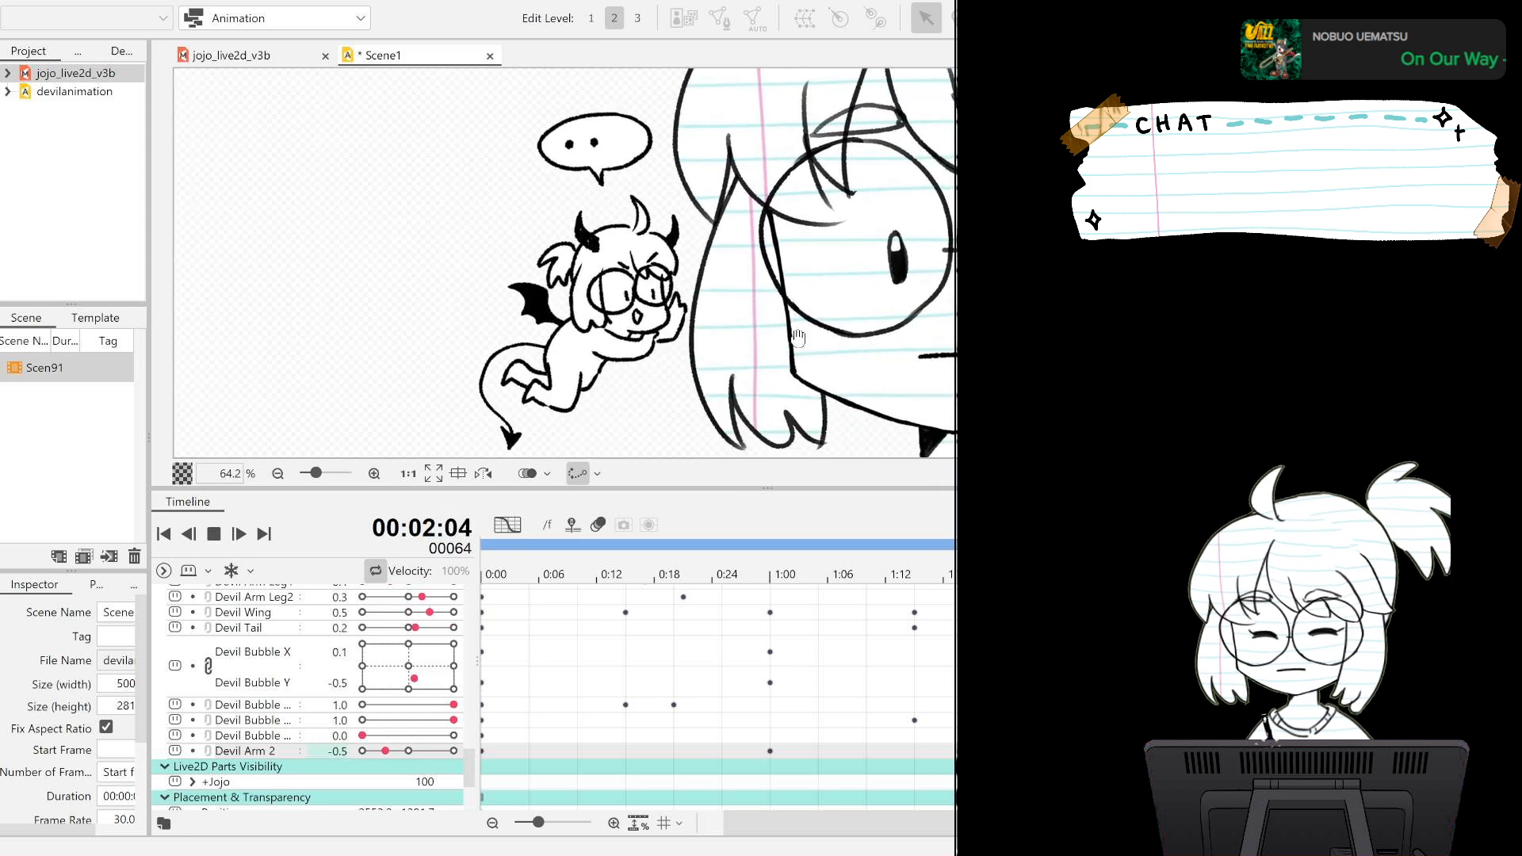
scroll(800, 337, "down", 2)
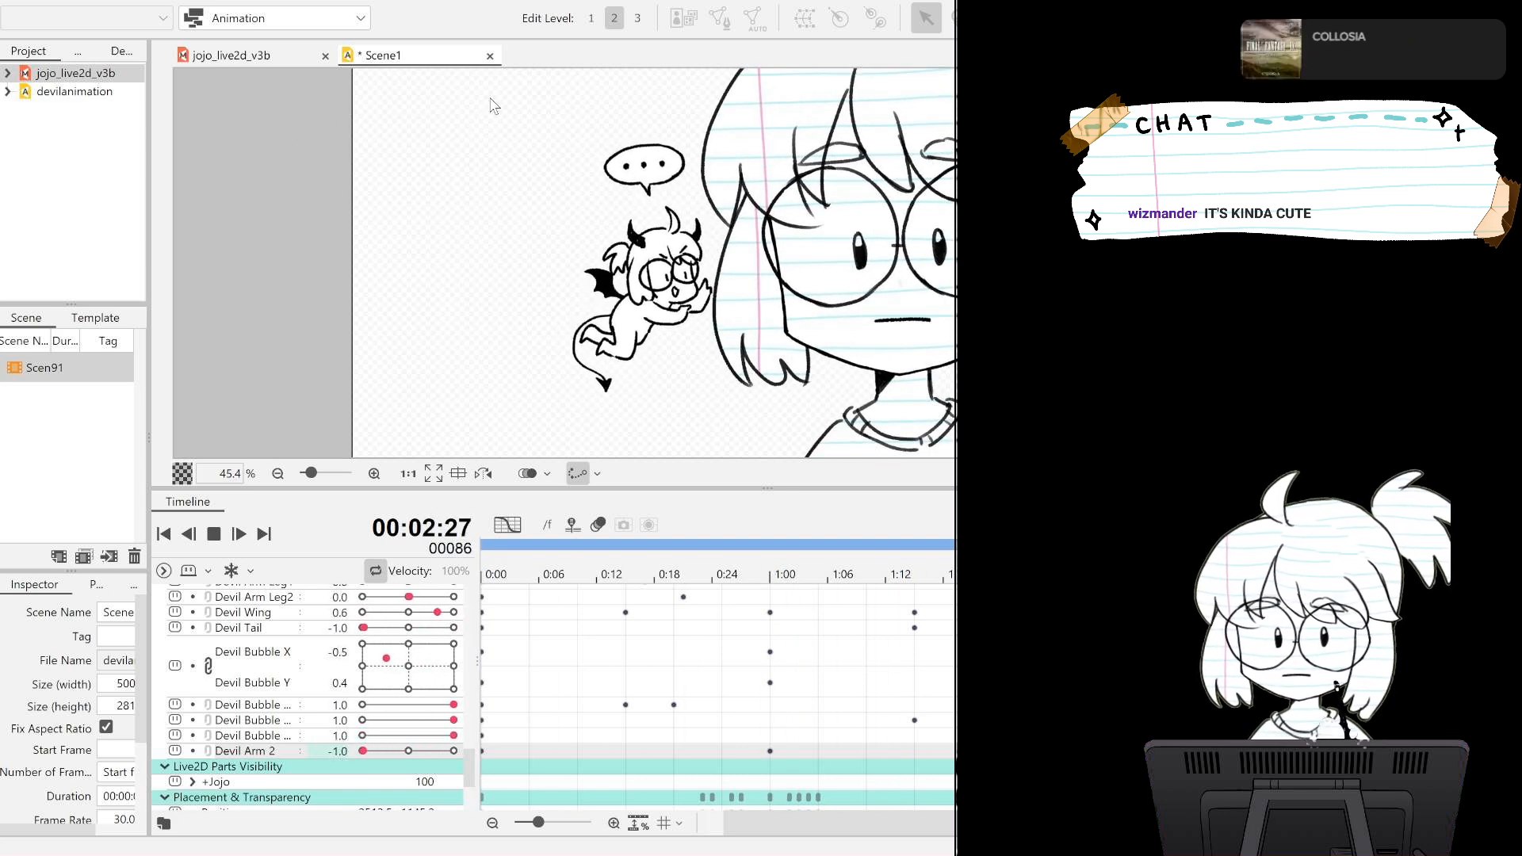
scroll(655, 262, "down", 1)
scroll(655, 263, "down", 1)
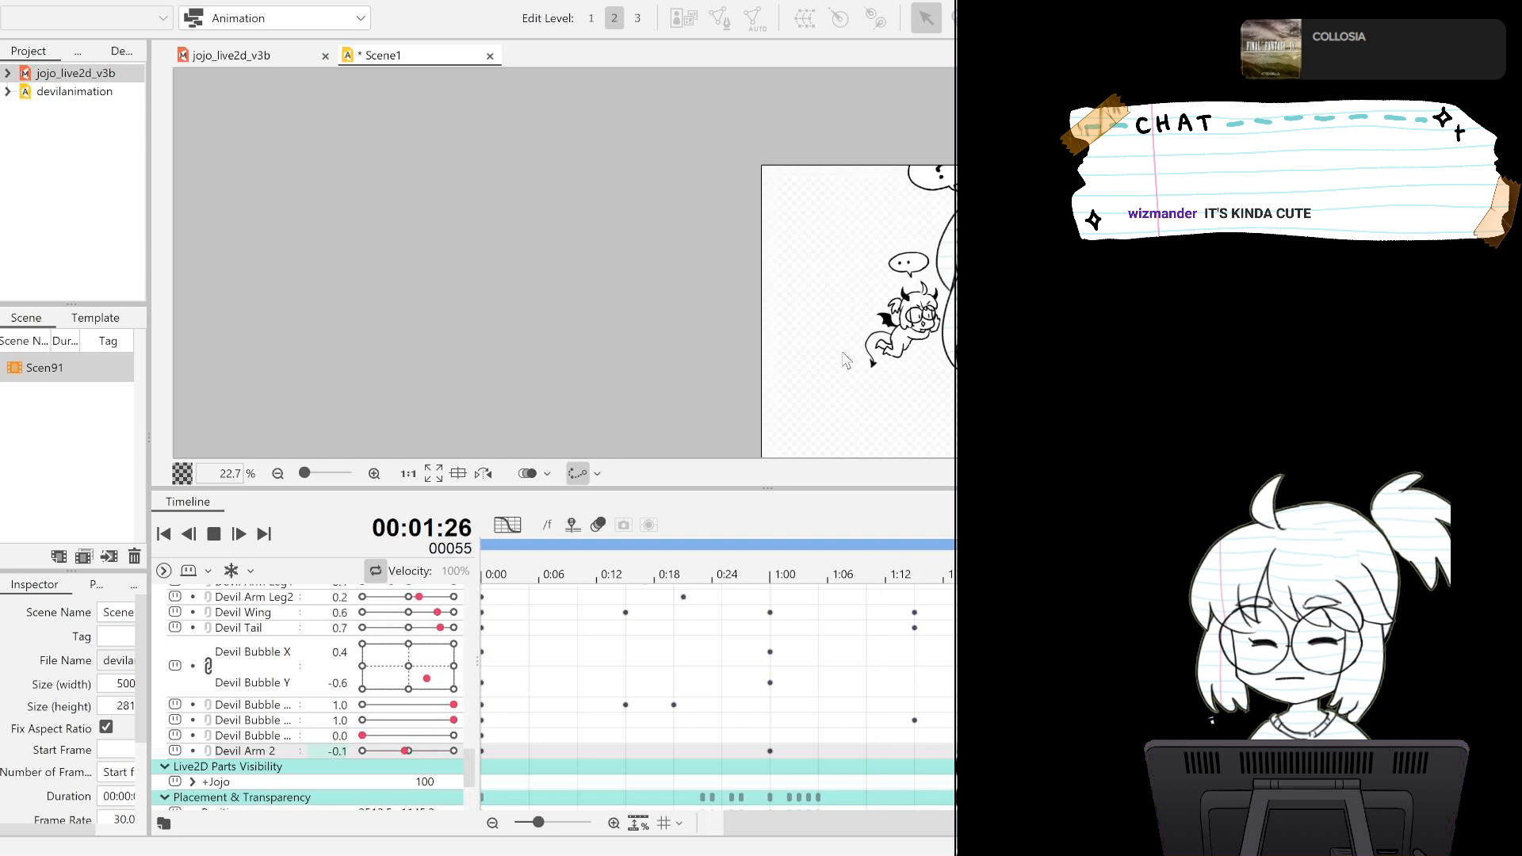
left_click_drag(661, 352, 414, 271)
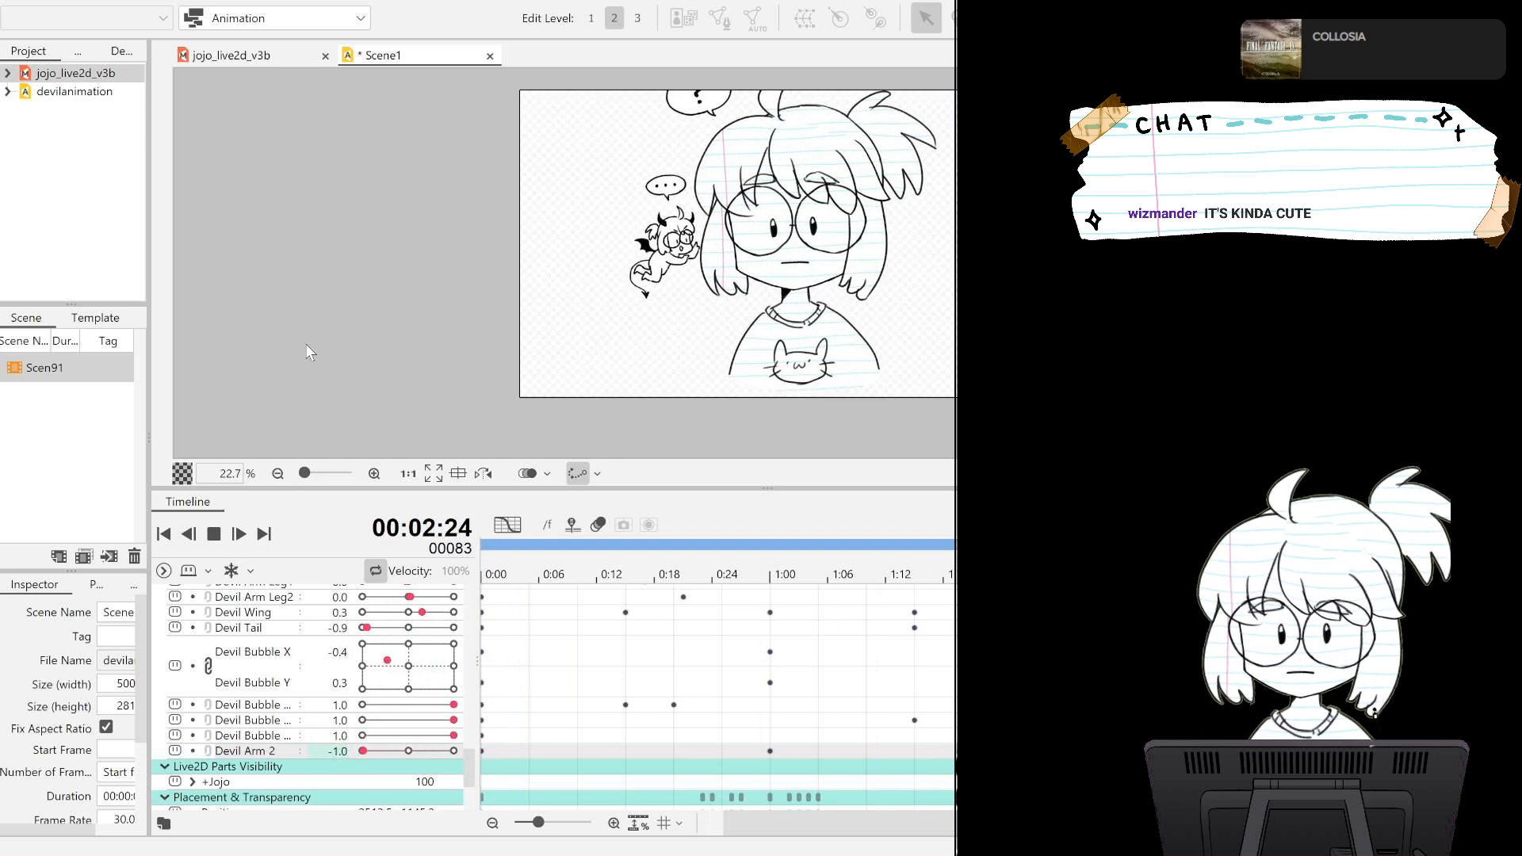
left_click(214, 535)
left_click(165, 534)
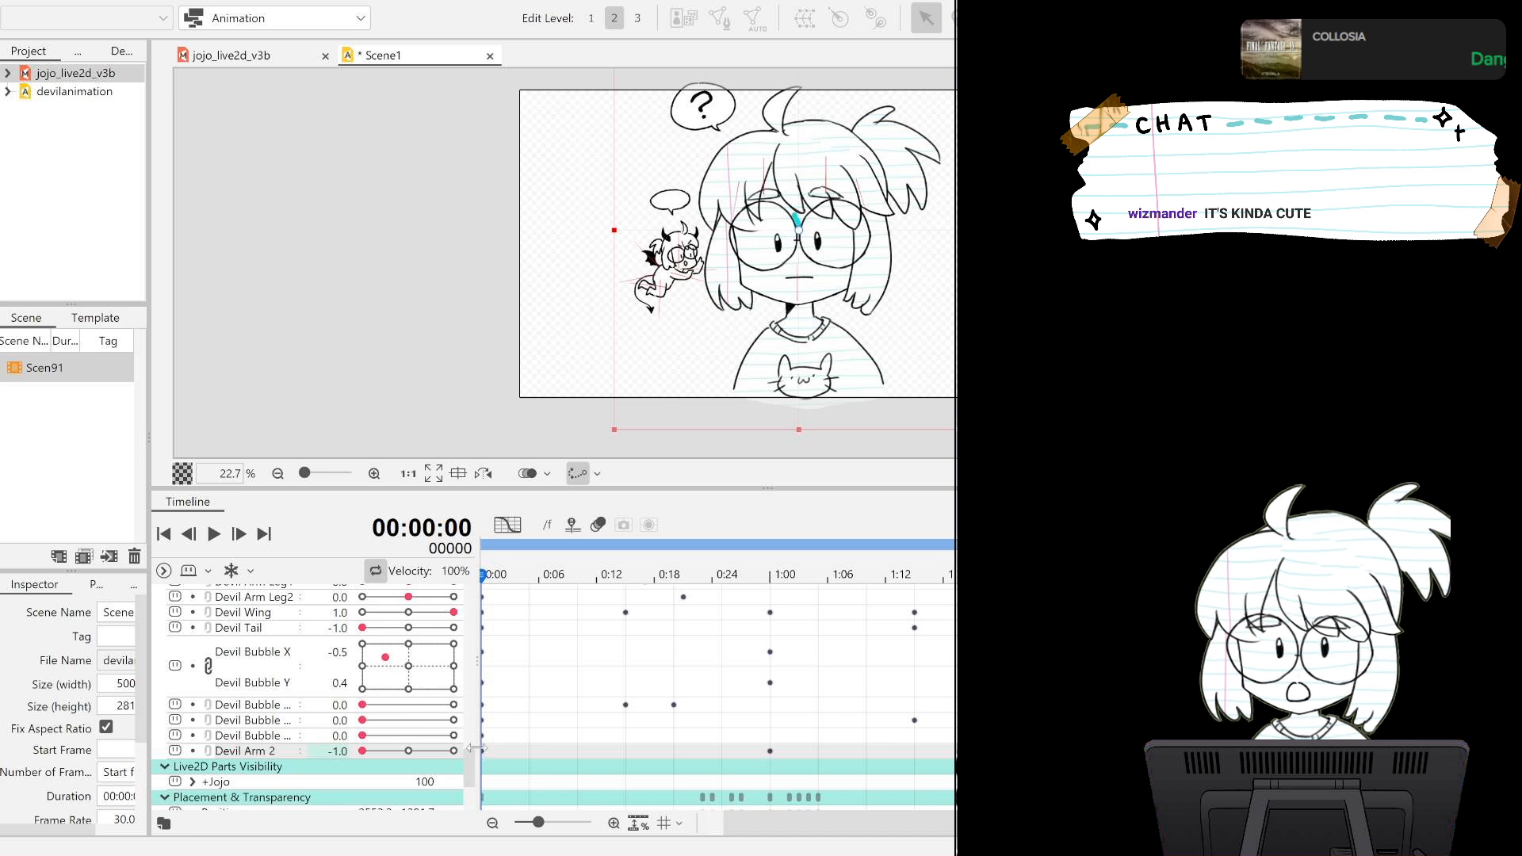
Delete the cluster of Position keyframes between about frames 23 and 35, and play back the loop to check the model's placement.
left_click_drag(464, 759, 466, 783)
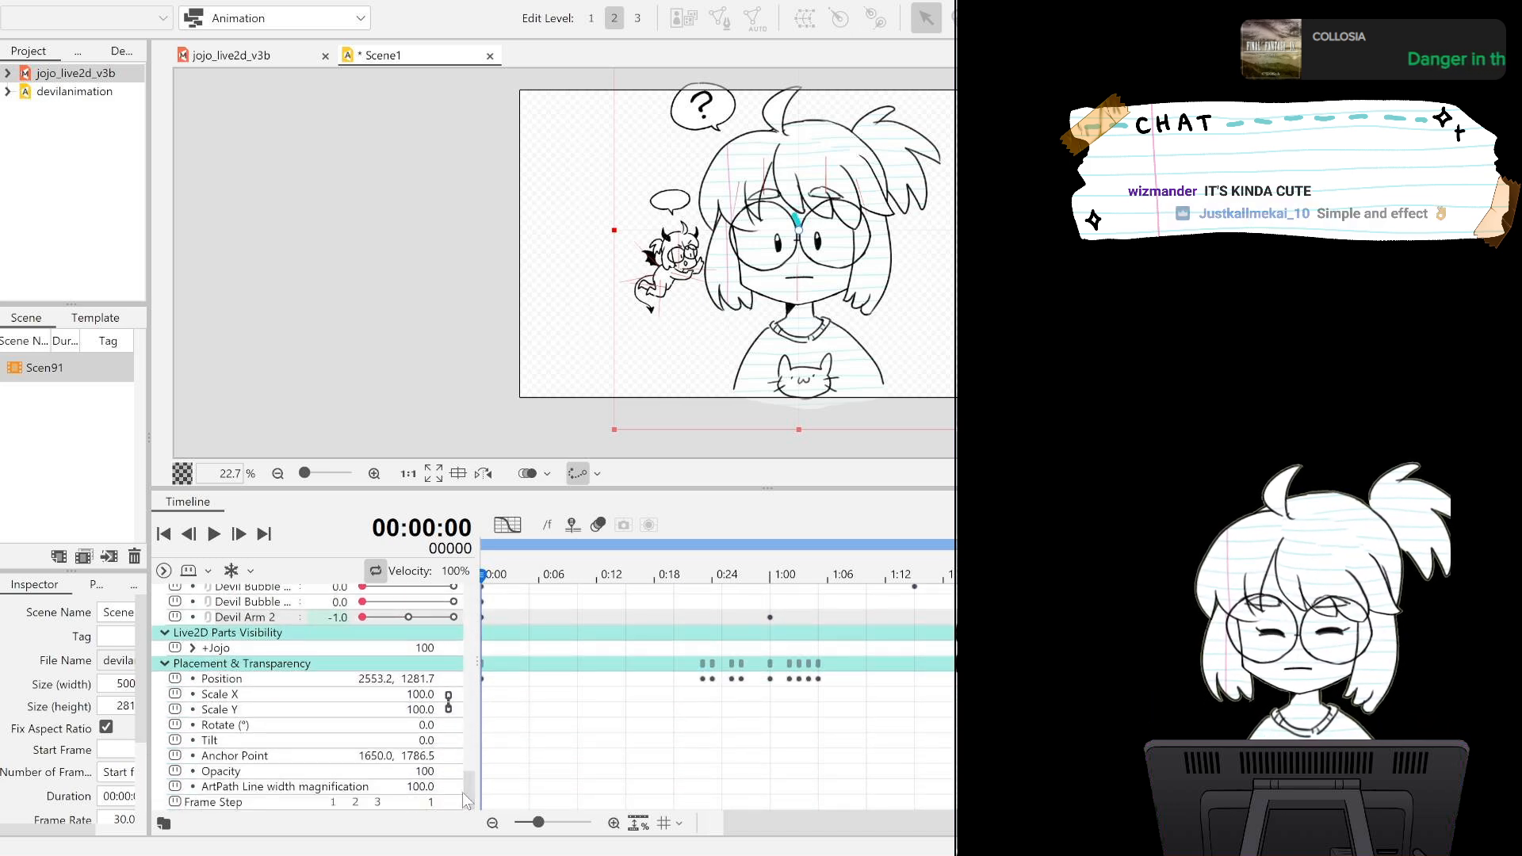
left_click_drag(640, 640, 864, 704)
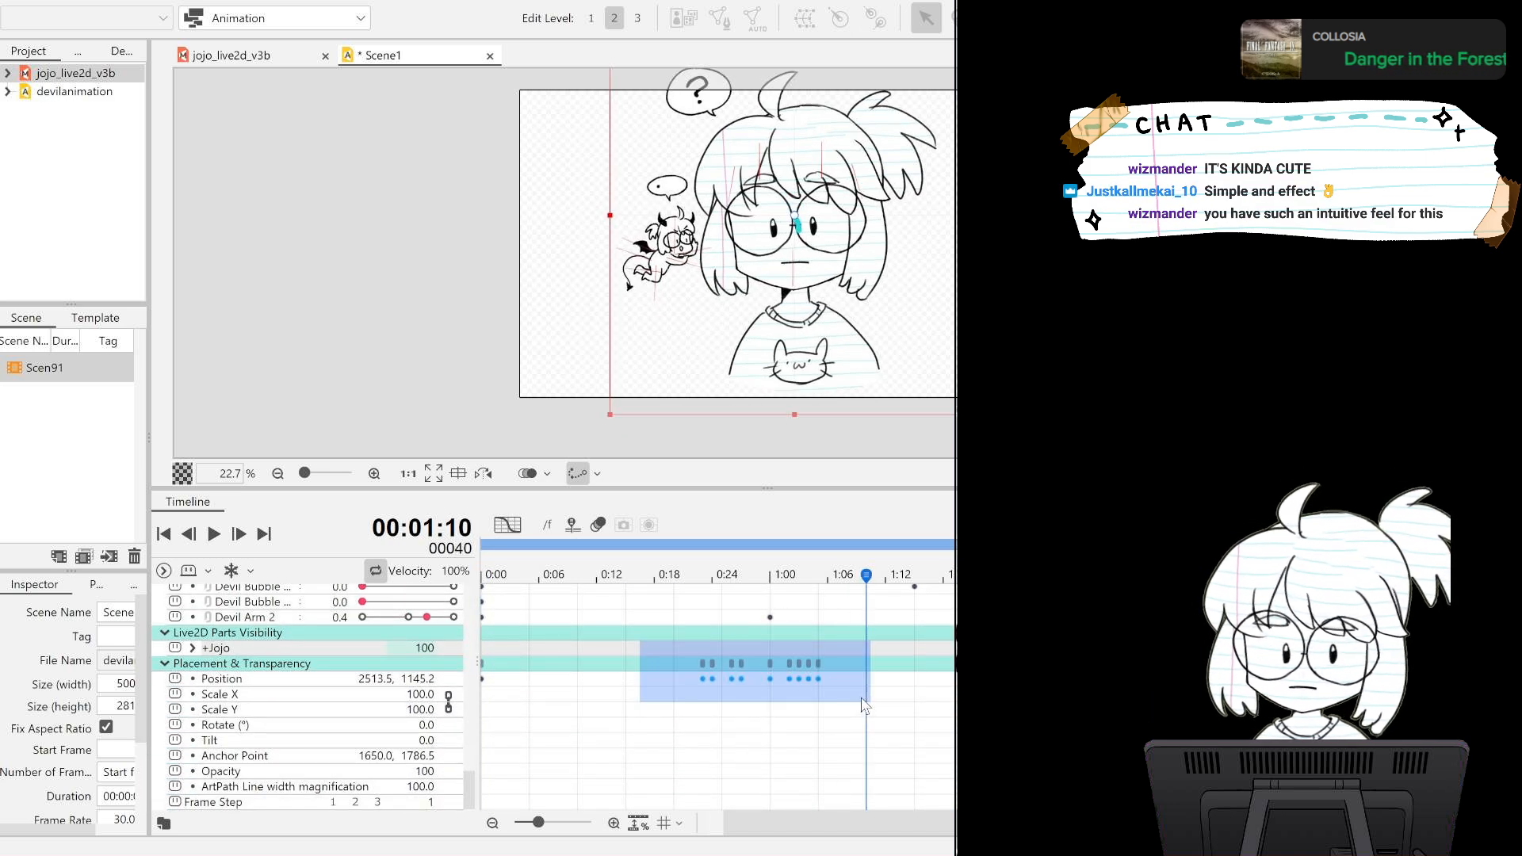
key("Delete")
left_click(549, 681)
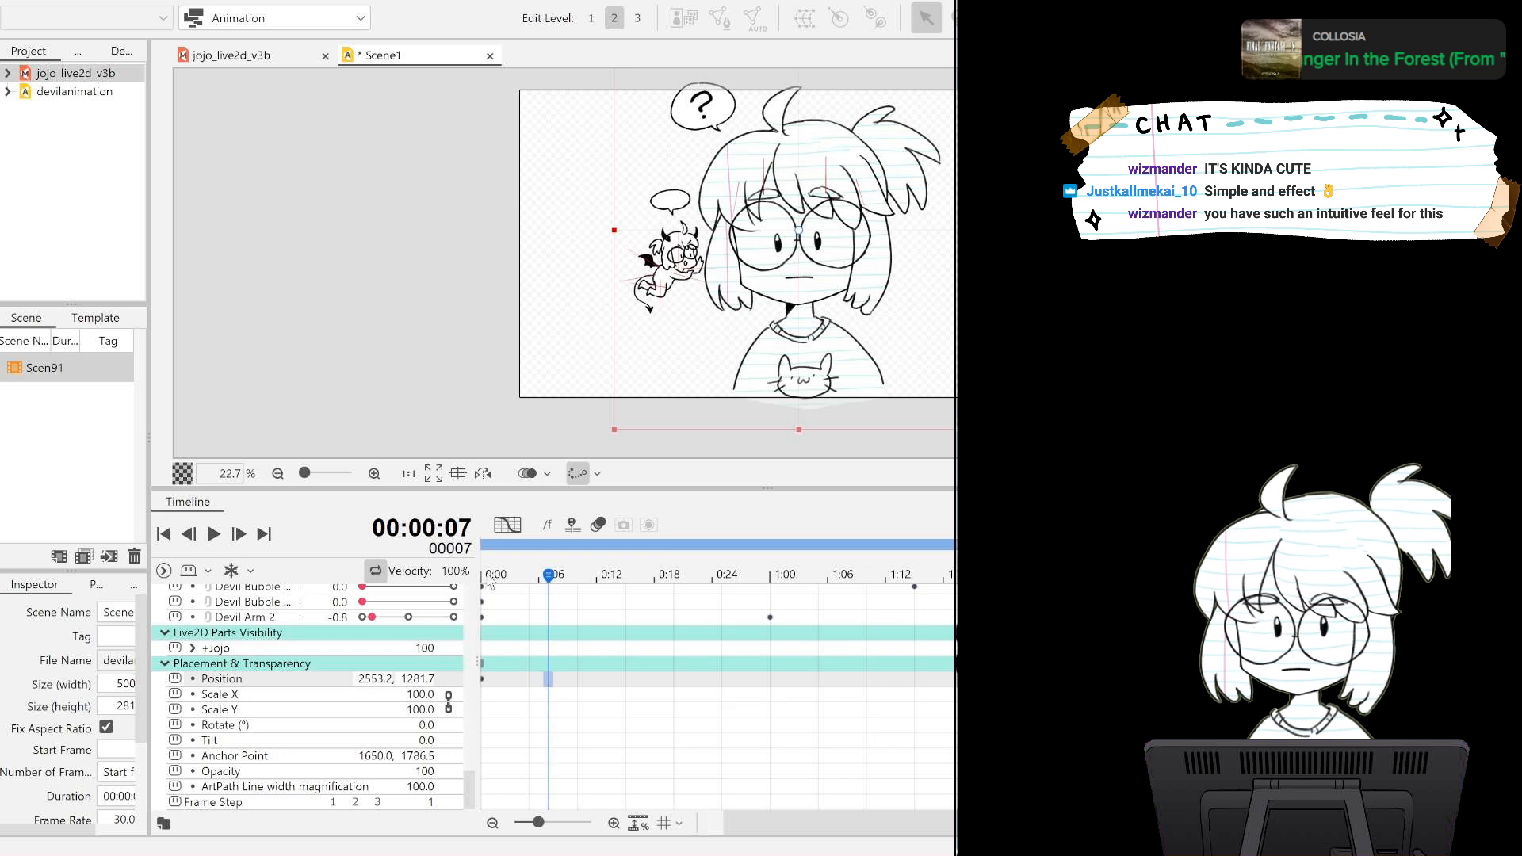
key("space")
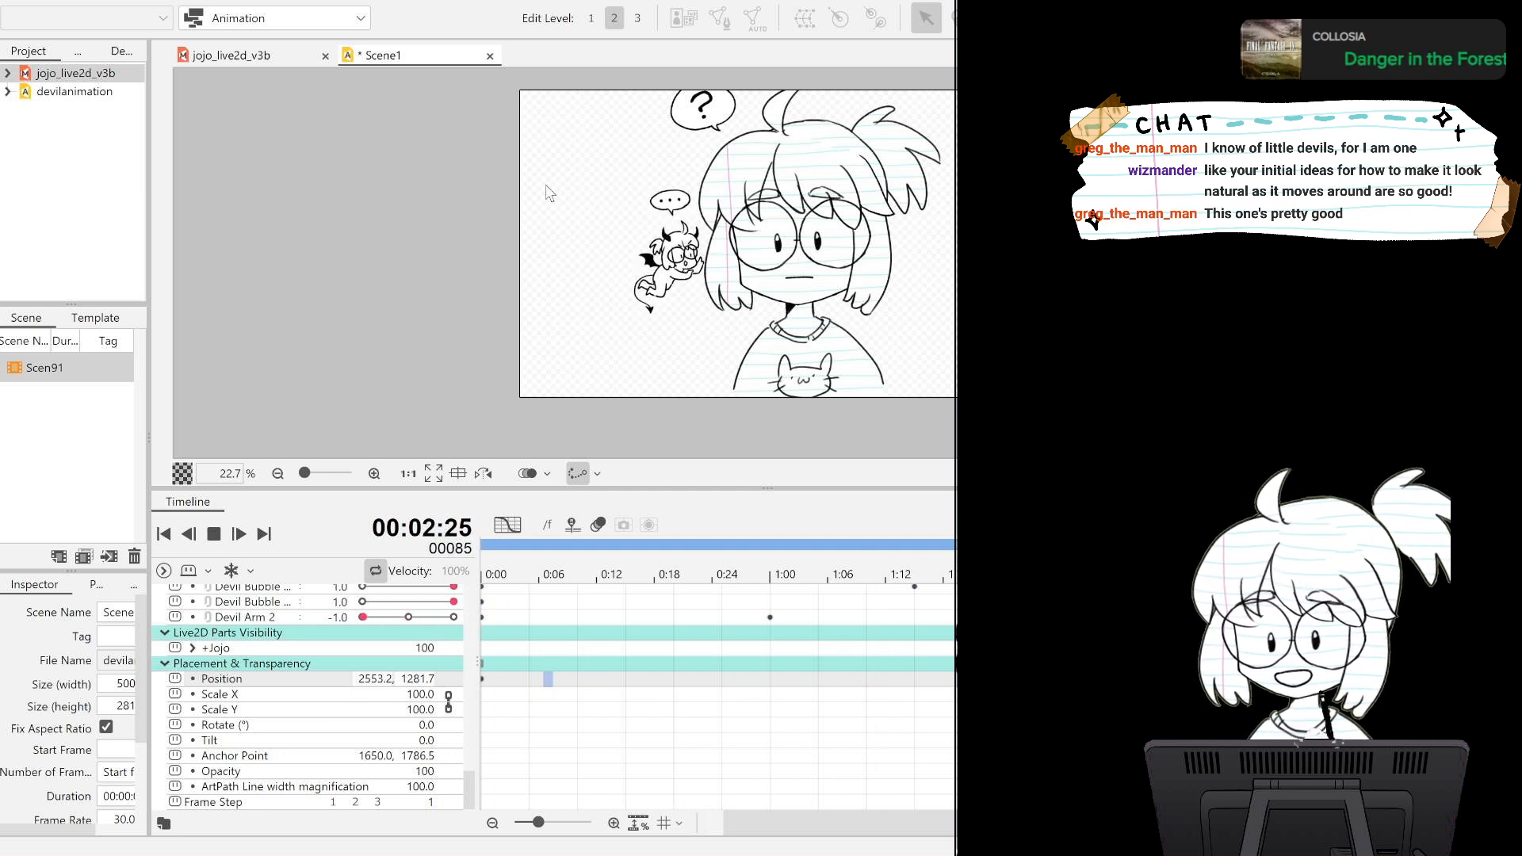
scroll(547, 191, "up", 1)
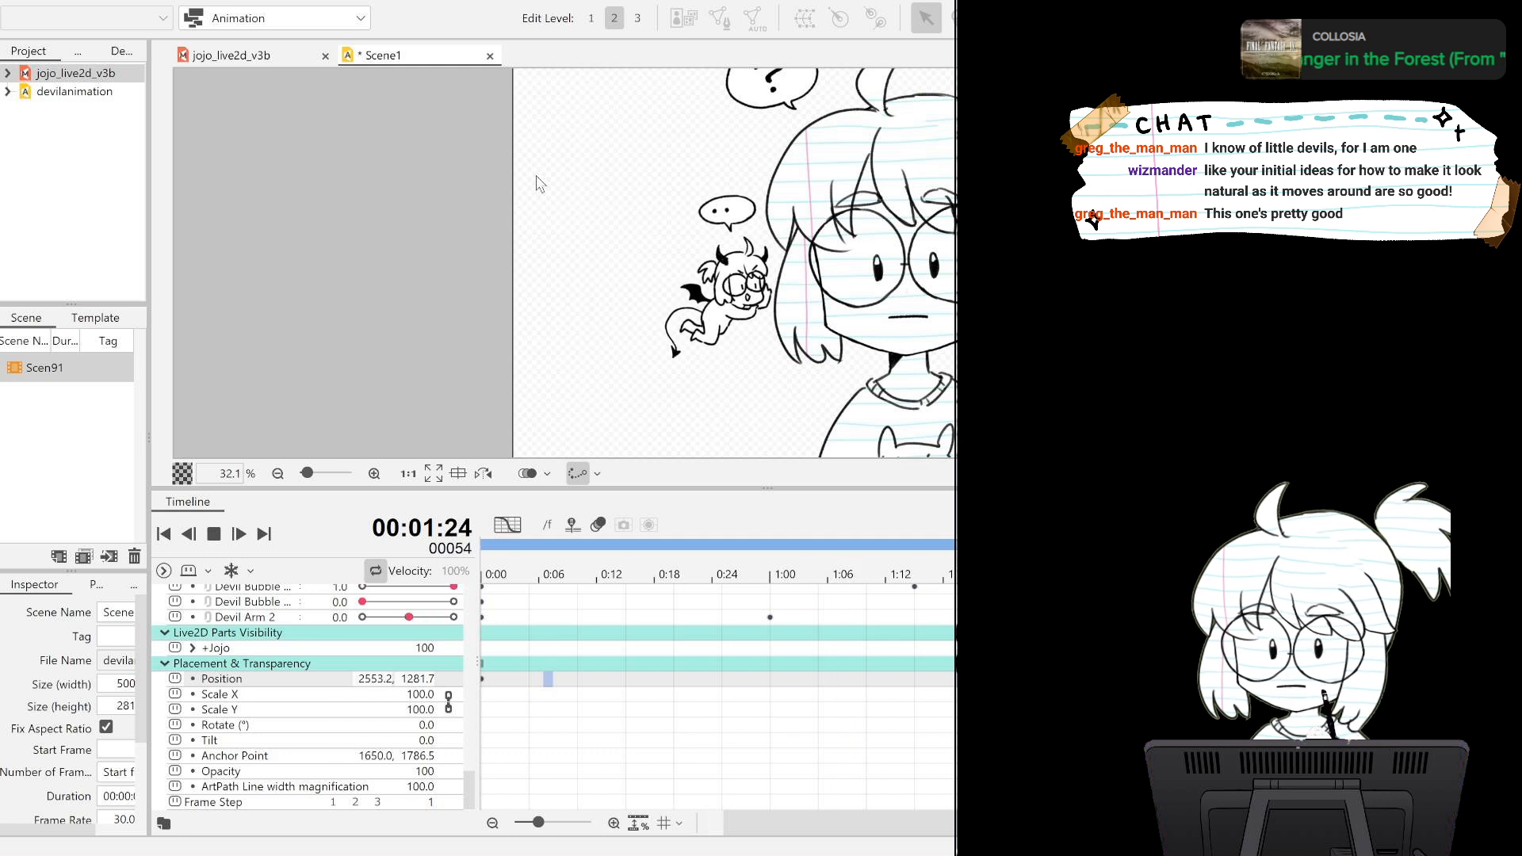
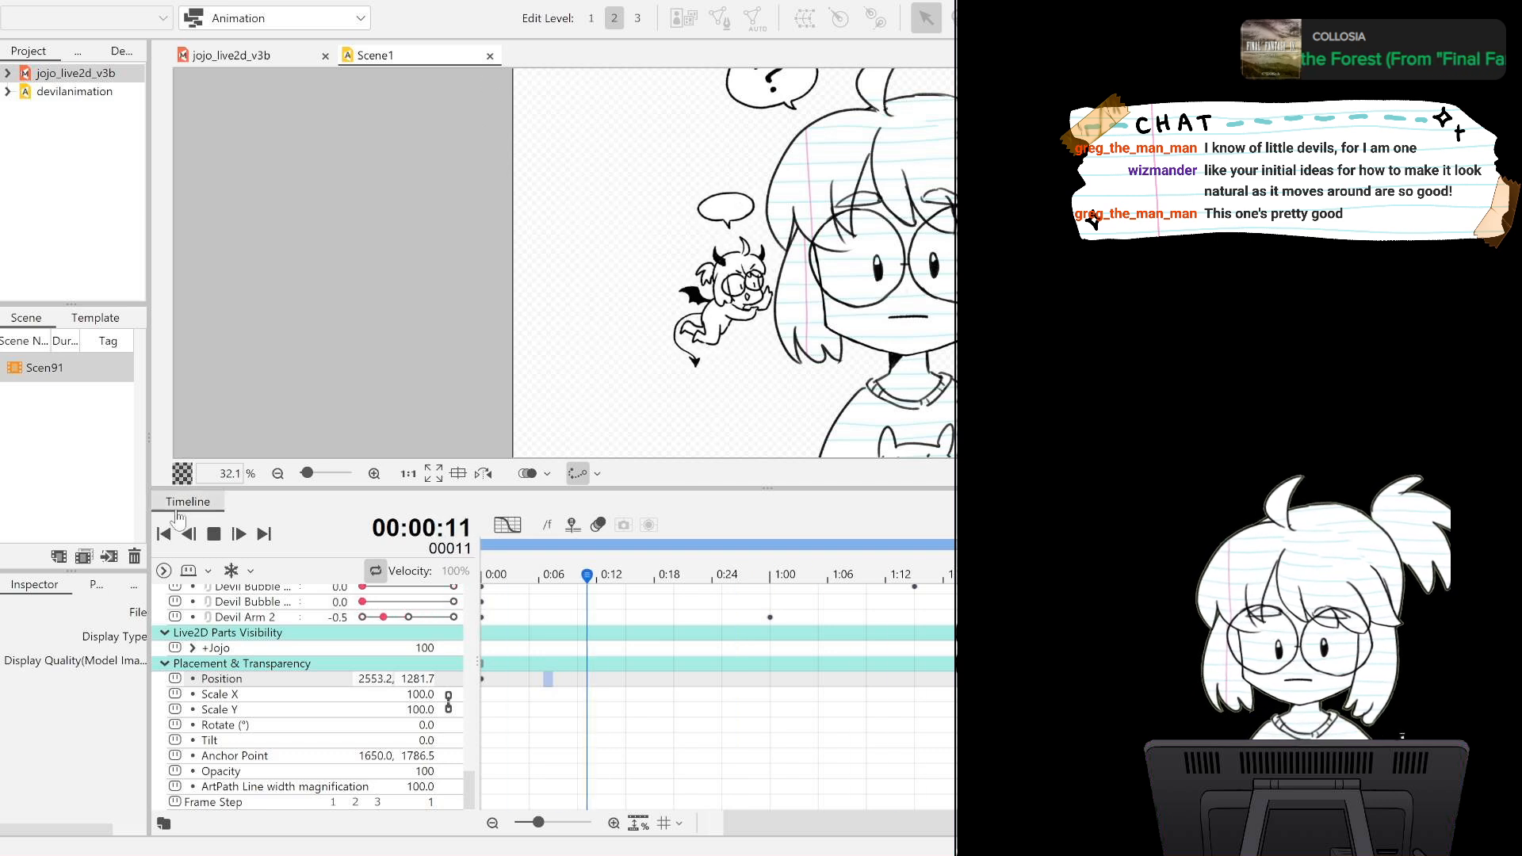
Stop the loop playback, return to frame 0 and close Scene1 to get back to the model.
left_click(212, 534)
left_click(164, 534)
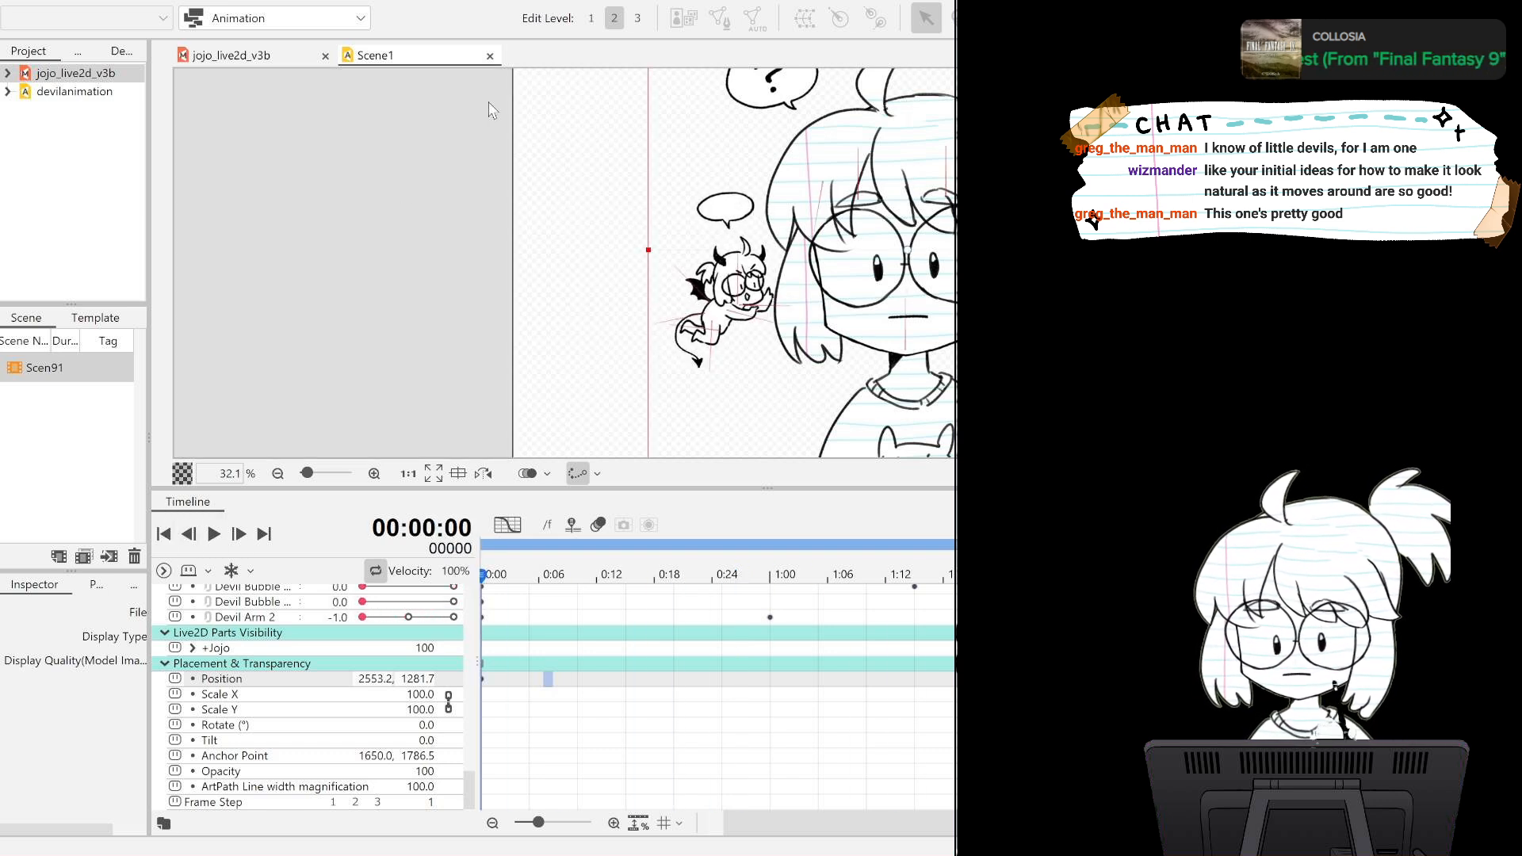
left_click(490, 56)
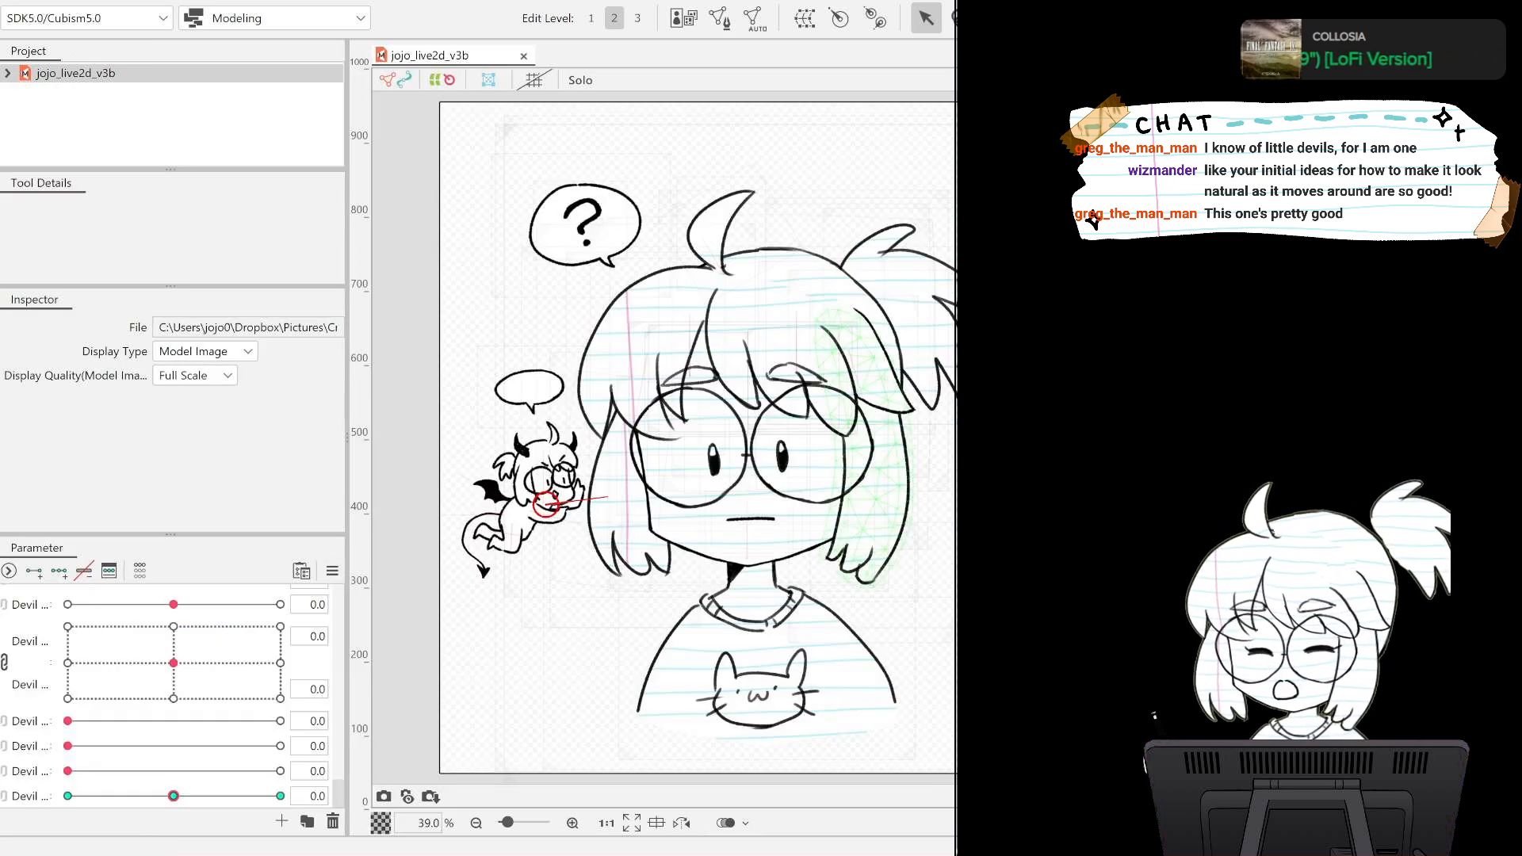
Create a warp deformer for the devil part with 5 x 5 conversion divisions, and select the devil's arm and bubble deformers.
left_click(545, 503)
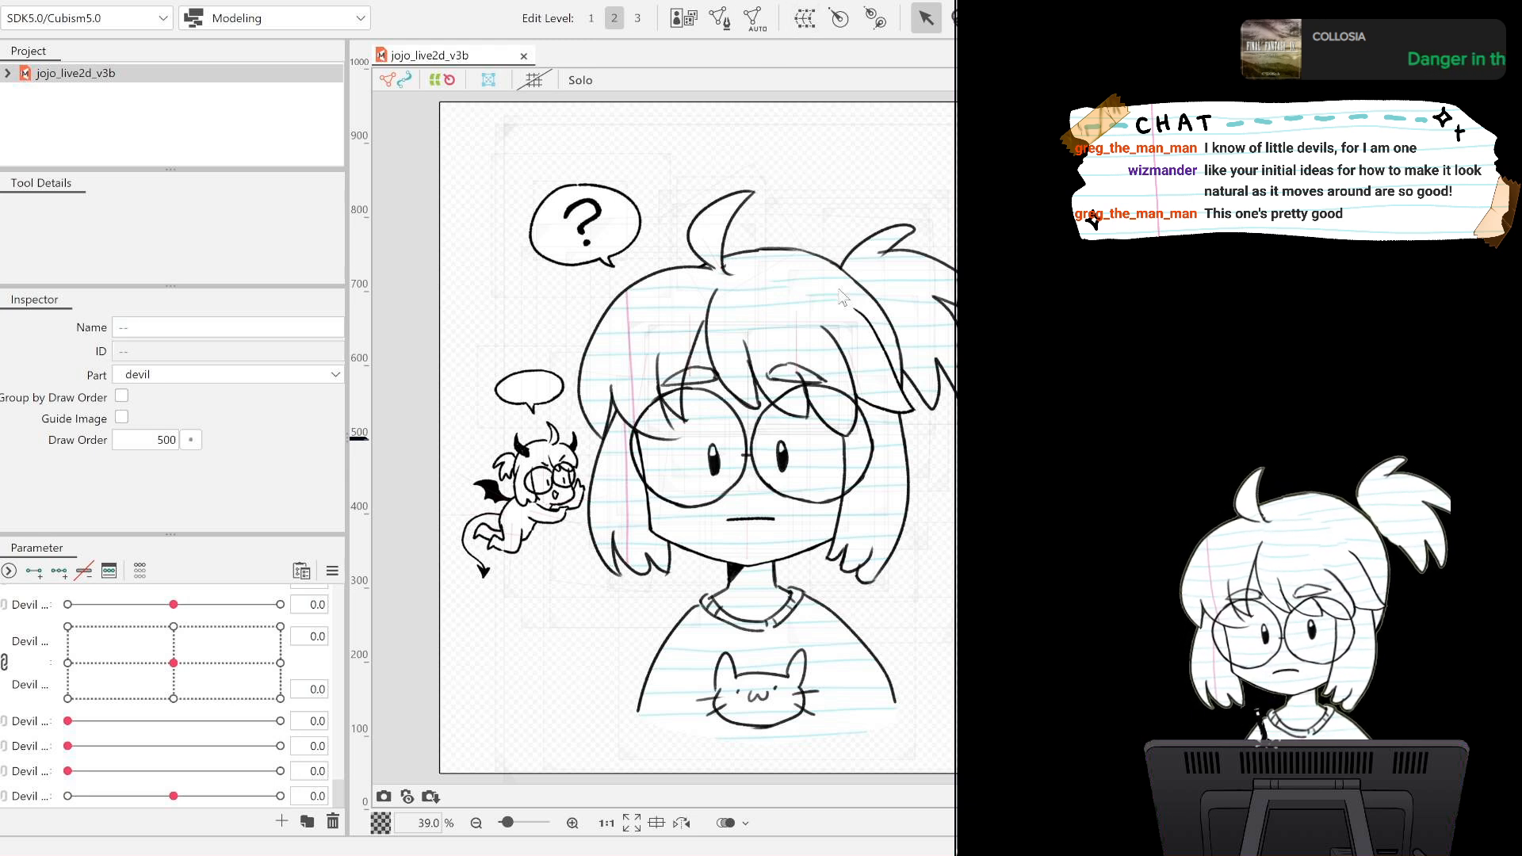
key("ctrl+z")
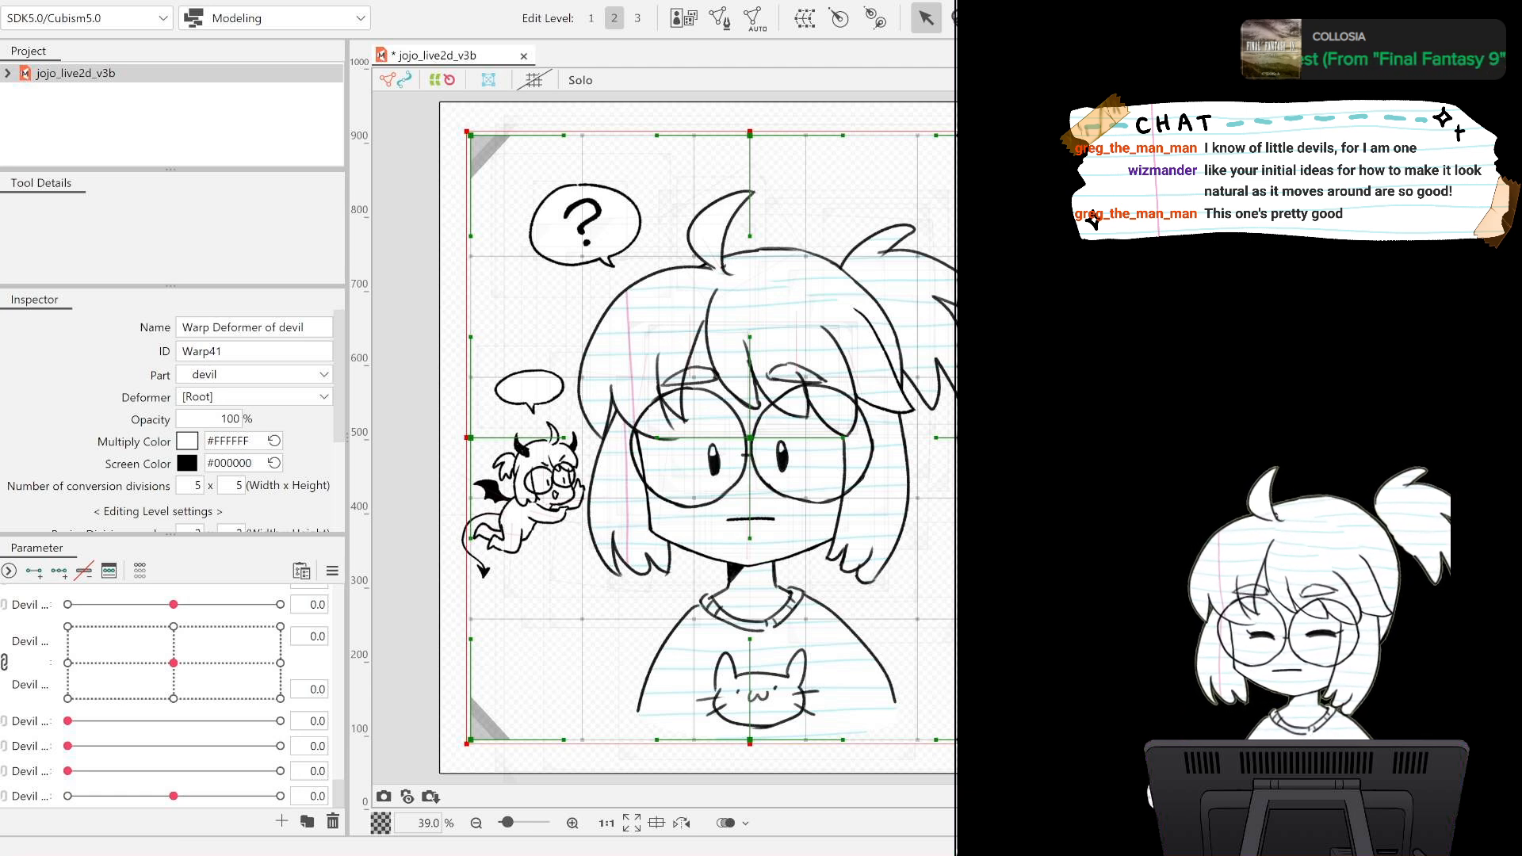
left_click(530, 511)
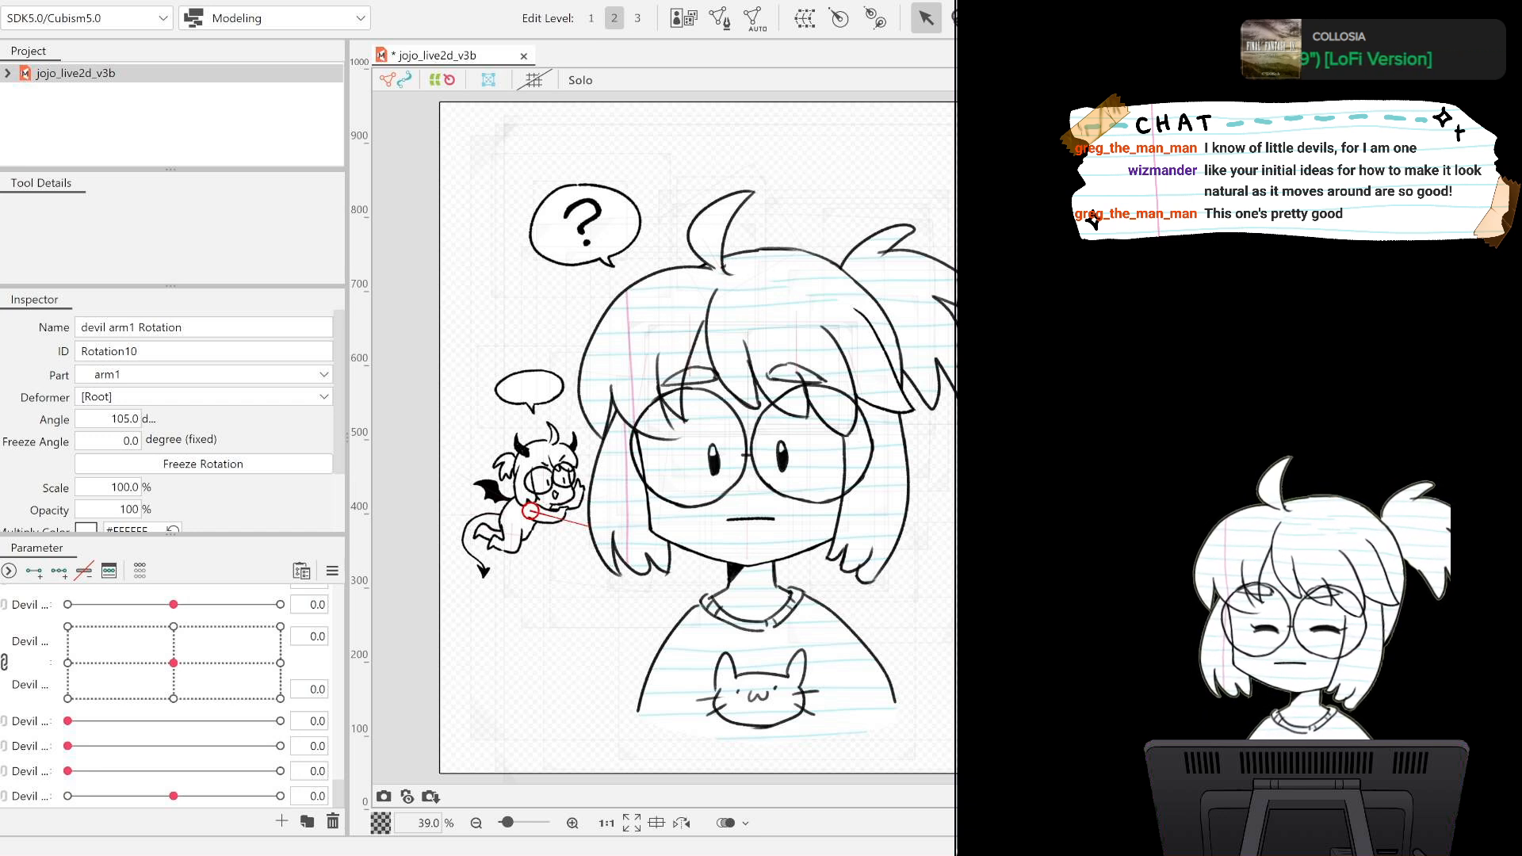
left_click(532, 388)
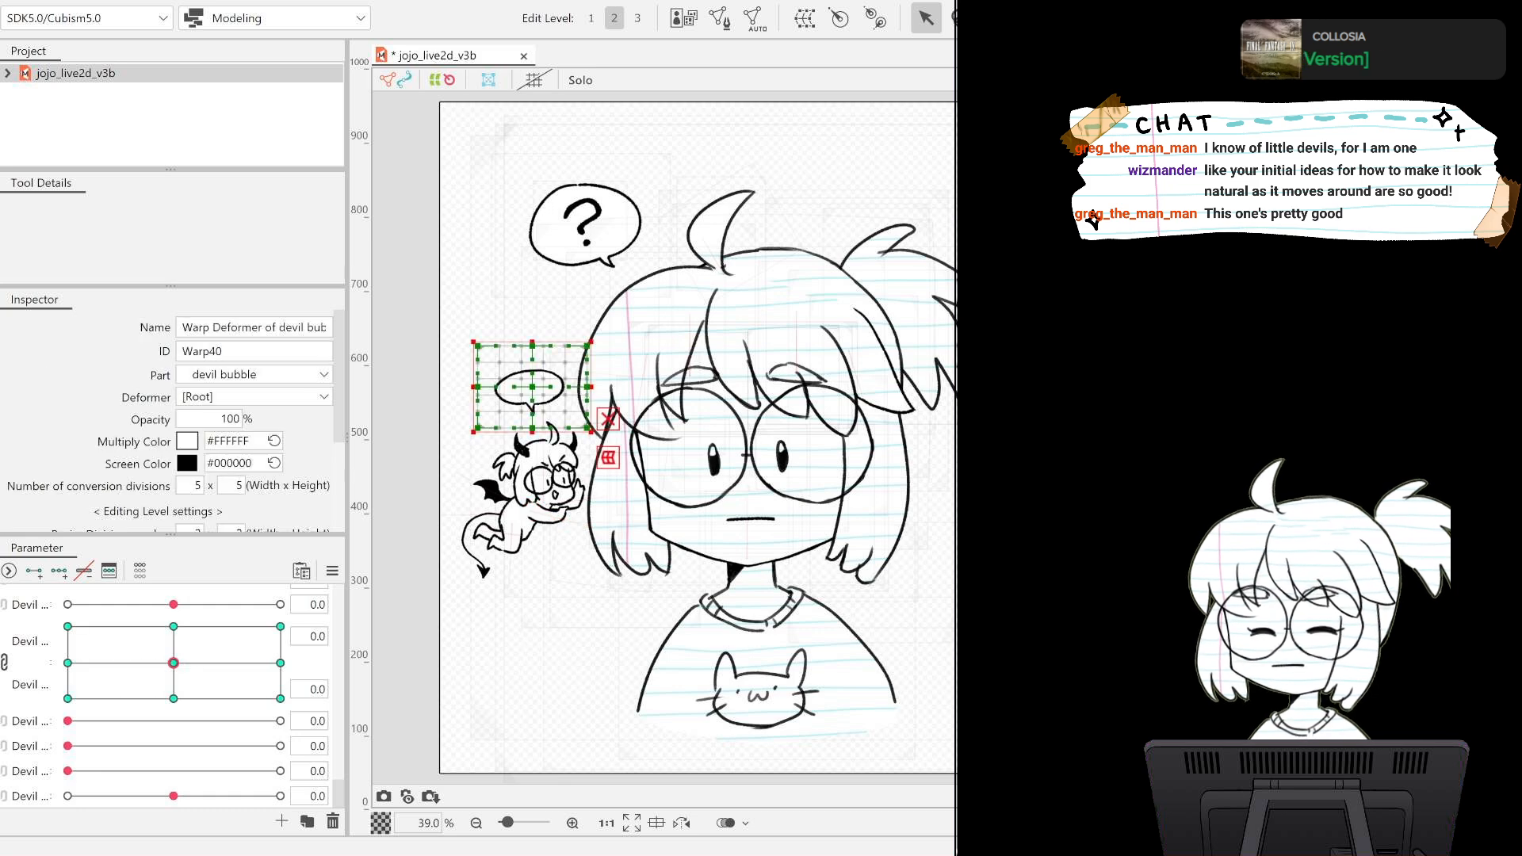
left_click(530, 511, "shift")
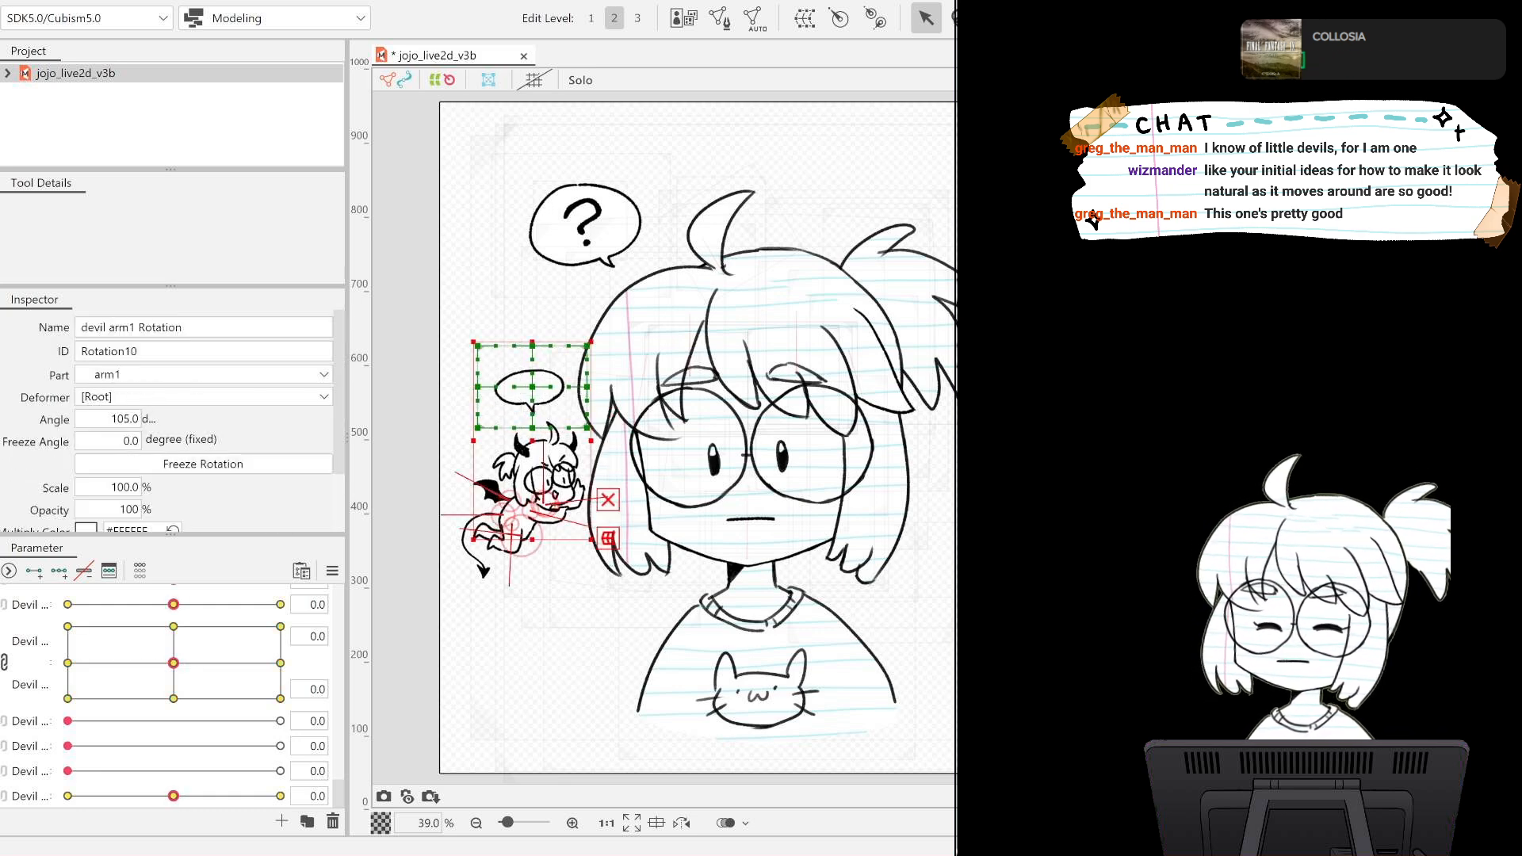
Resize the new devil warp deformer so it closely surrounds the devil and its small speech bubble.
left_click(481, 148)
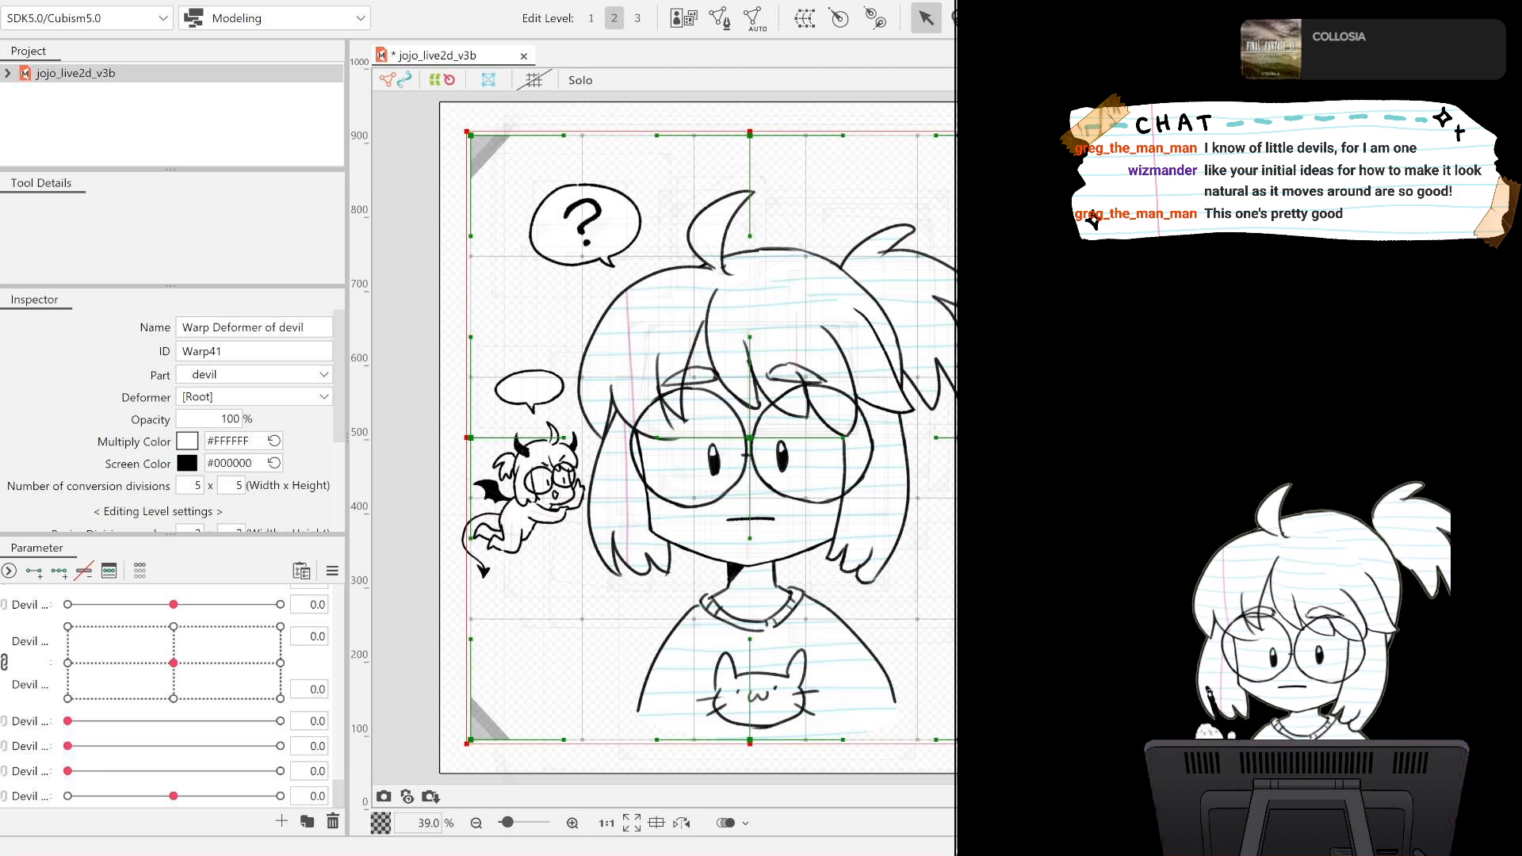
left_click_drag(1033, 132, 623, 324)
left_click_drag(466, 533, 445, 533)
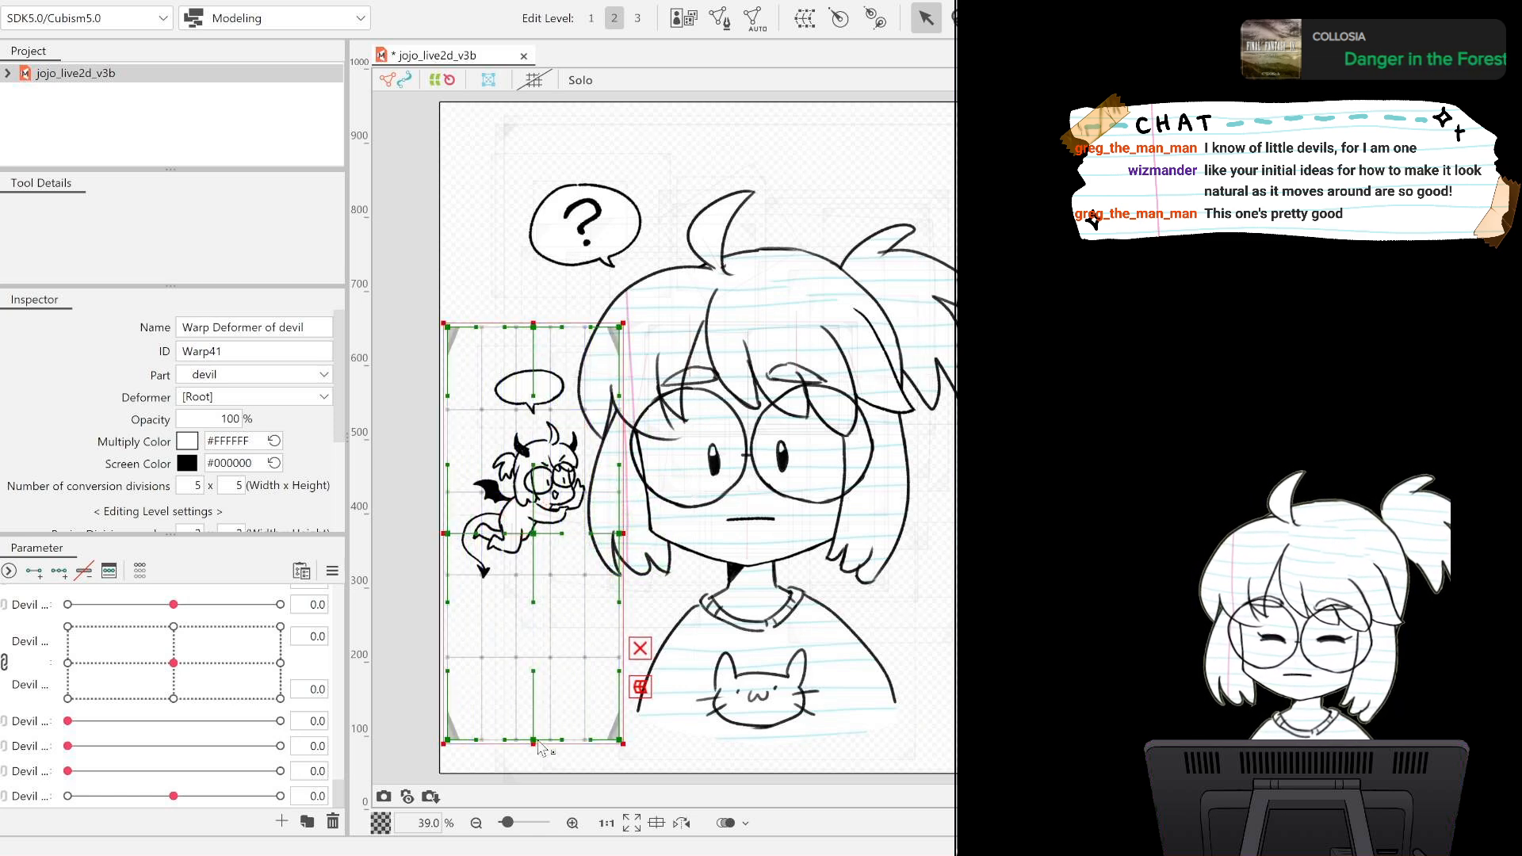
left_click_drag(532, 746, 530, 607)
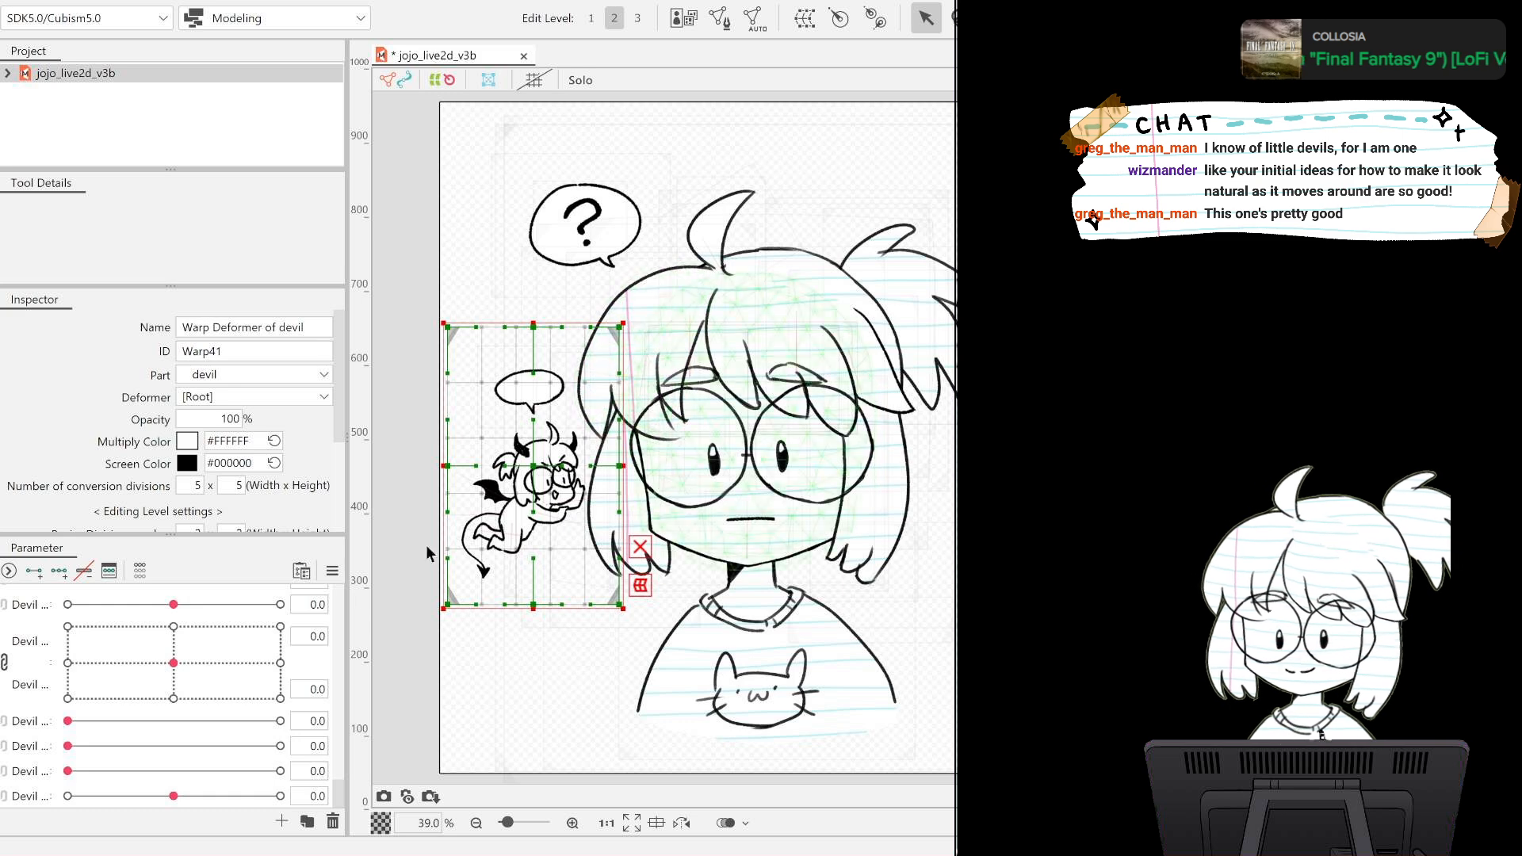
left_click(400, 625)
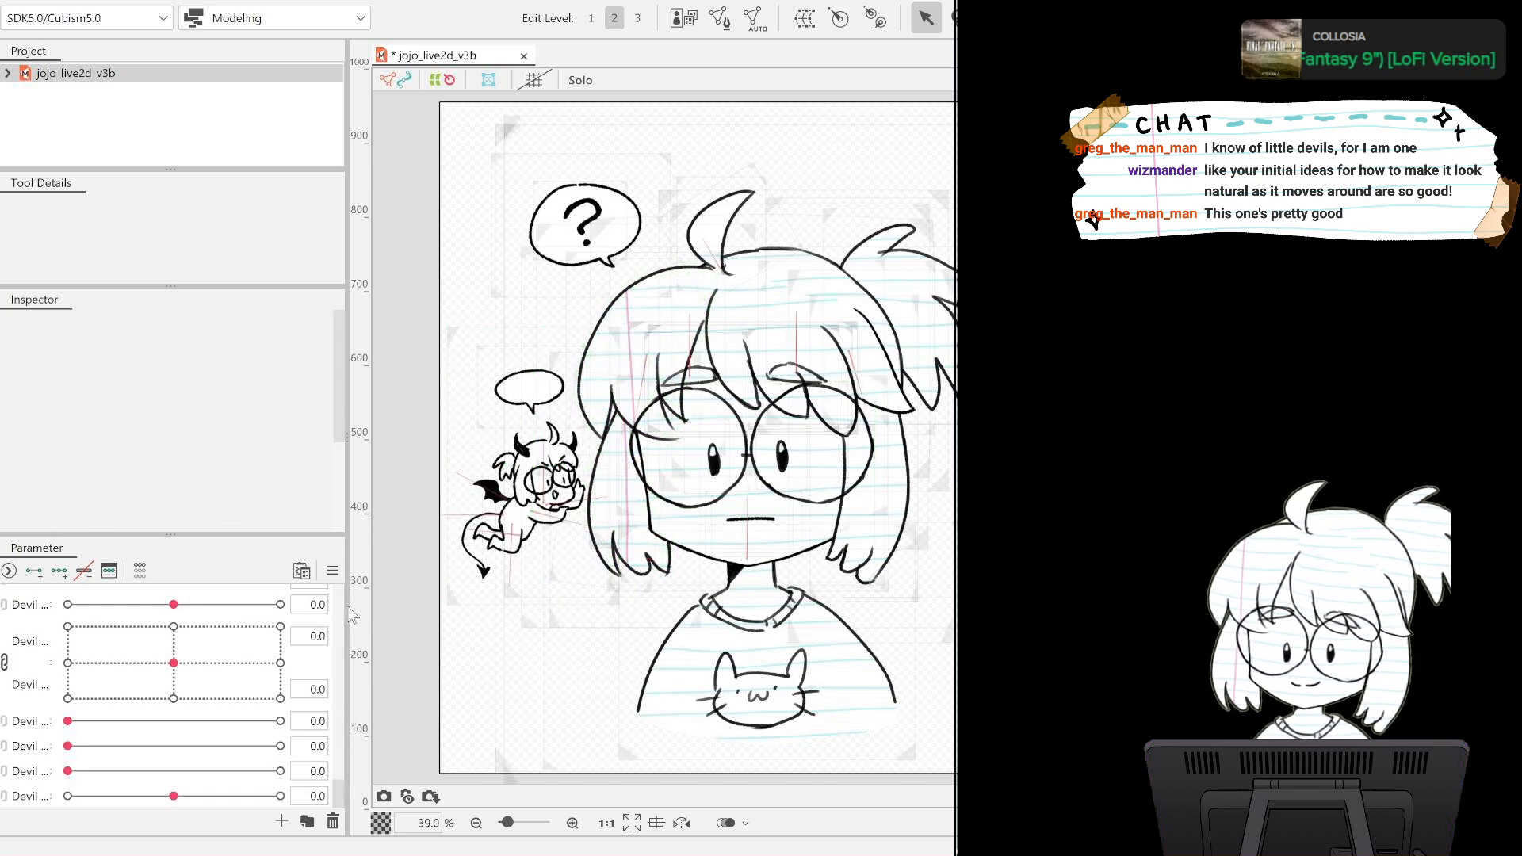
Test the head turn with the combined Angle X and Angle Y control, and unlink the two parameters with the devil warp deformer selected.
scroll(318, 736, "up", 4)
left_click_drag(336, 741, 292, 607)
mouse_move(175, 632)
left_mouse_down()
mouse_move(206, 622)
mouse_move(153, 656)
mouse_move(246, 622)
mouse_move(173, 630)
left_mouse_up()
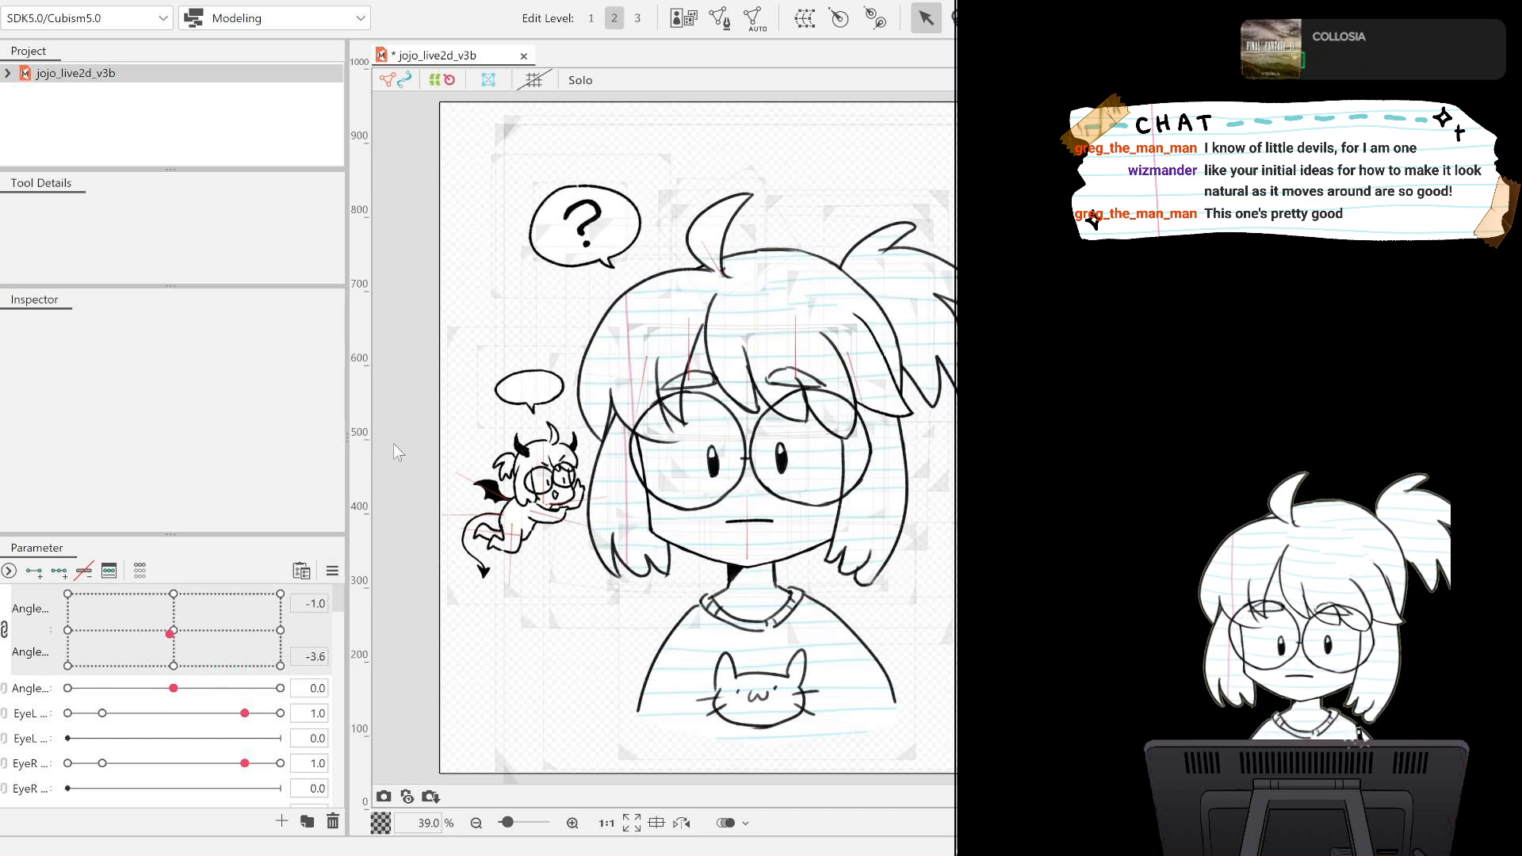
left_click(614, 598)
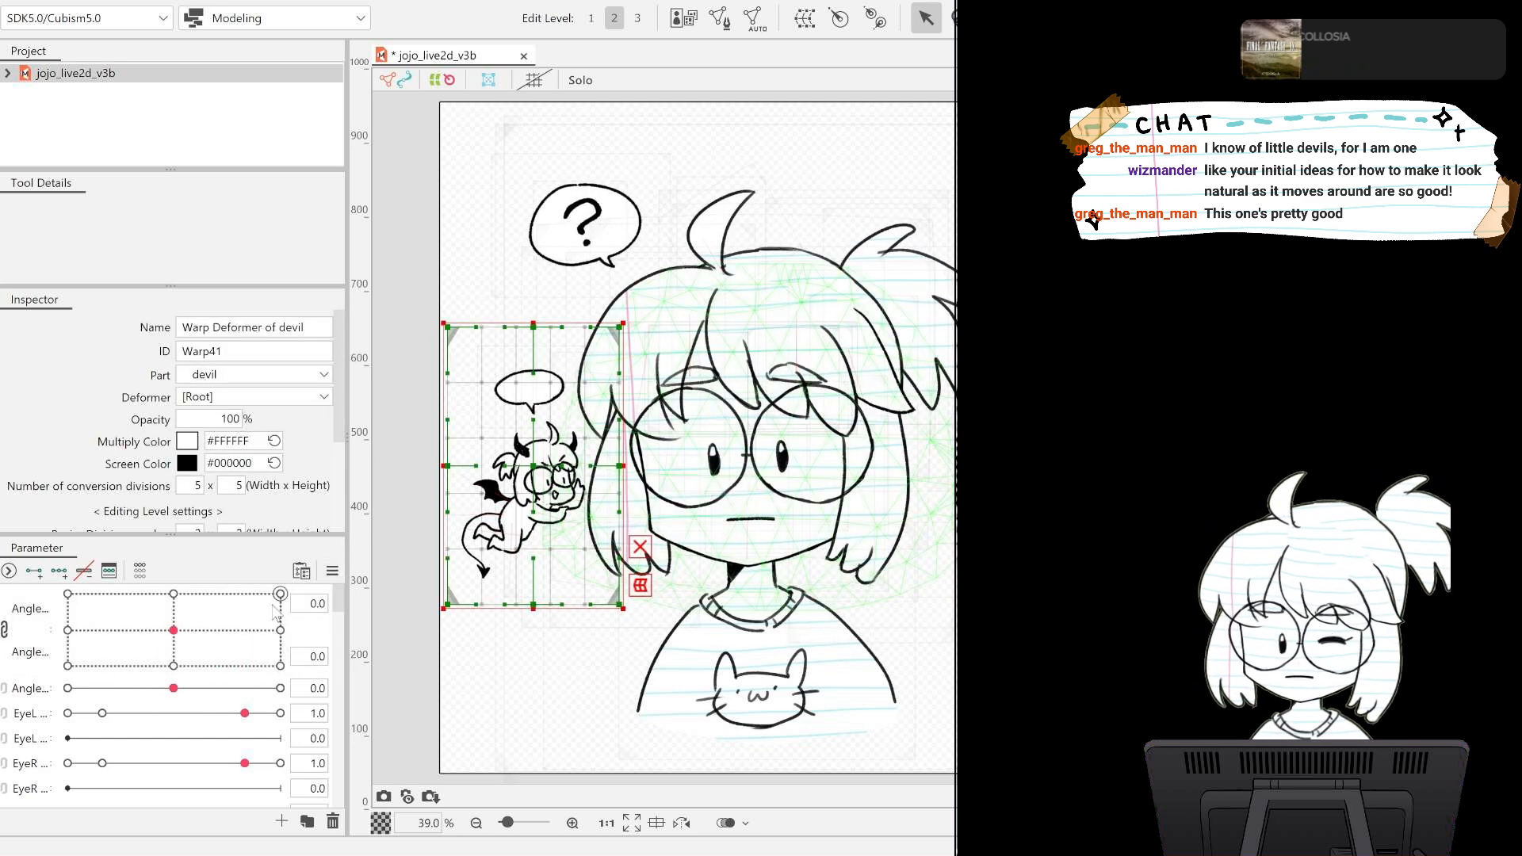
left_click(4, 632)
Try to key the devil warp deformer on Angle X and shift it at -30.0.
left_click(31, 599)
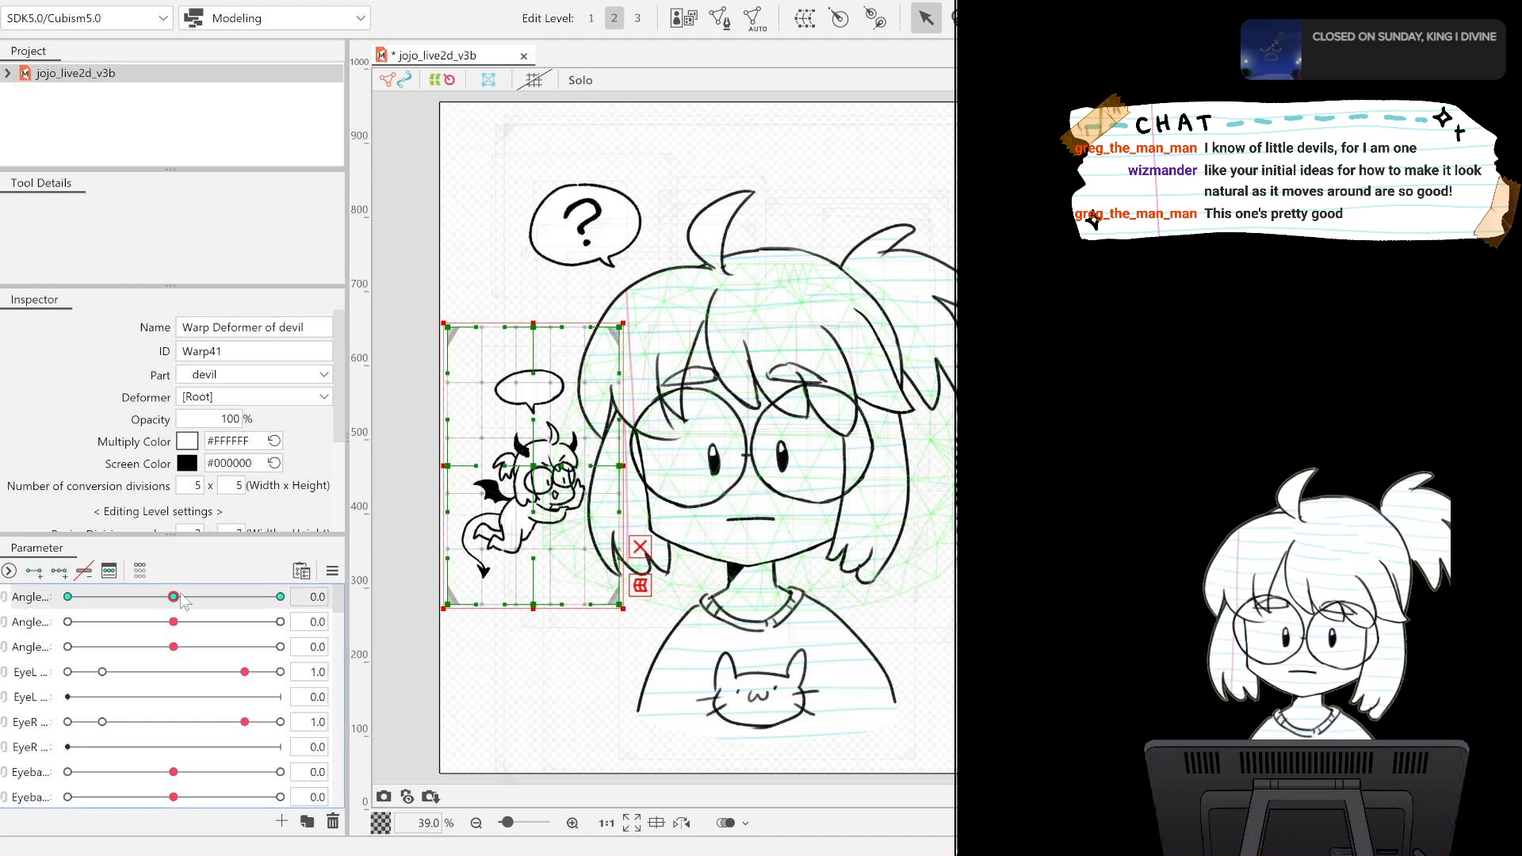
left_click_drag(174, 597, 67, 597)
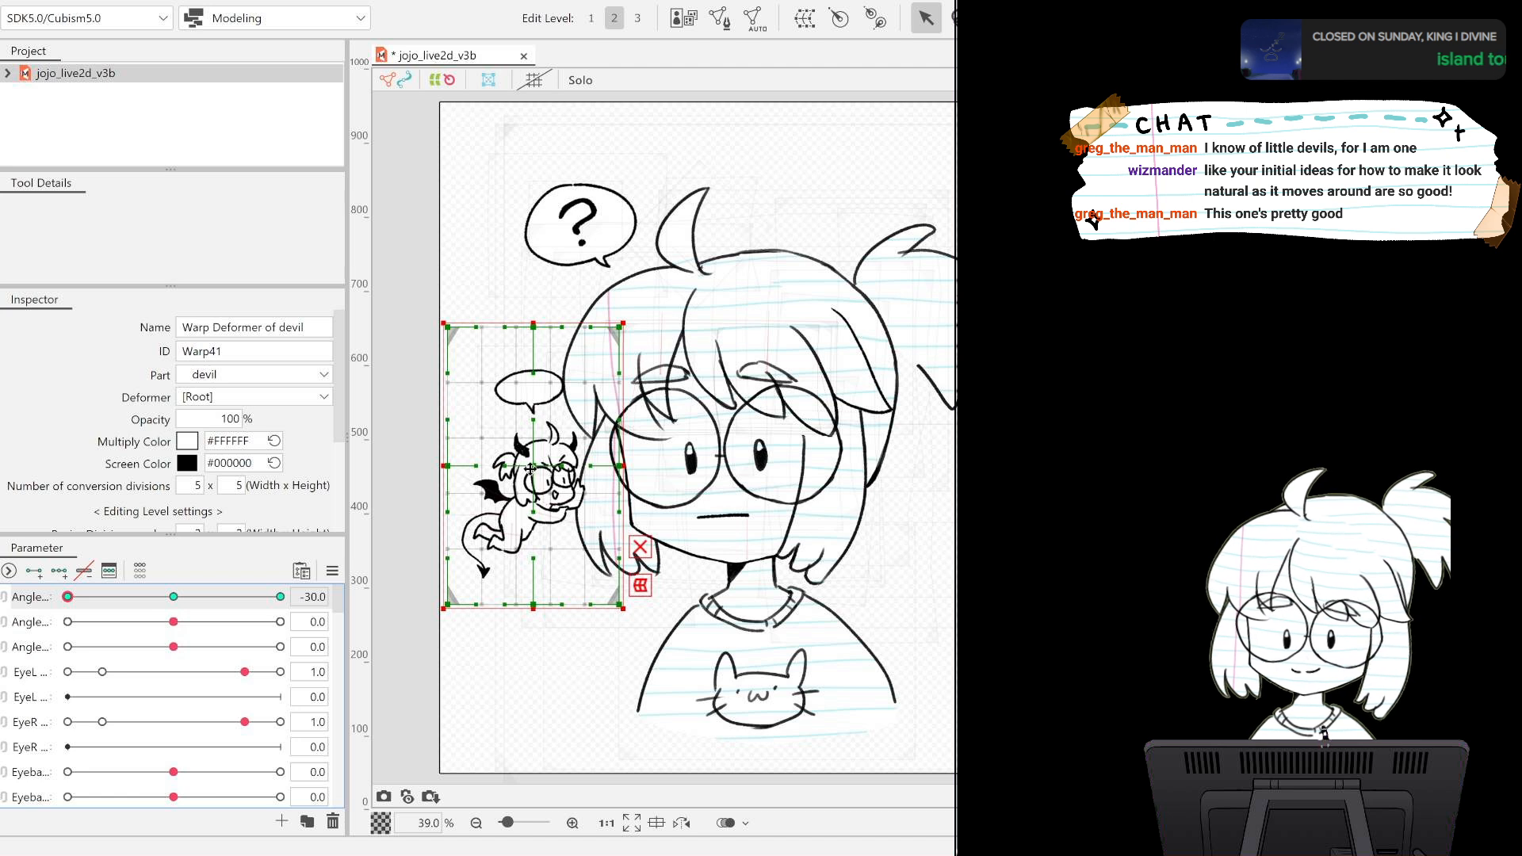
left_click_drag(535, 469, 540, 467)
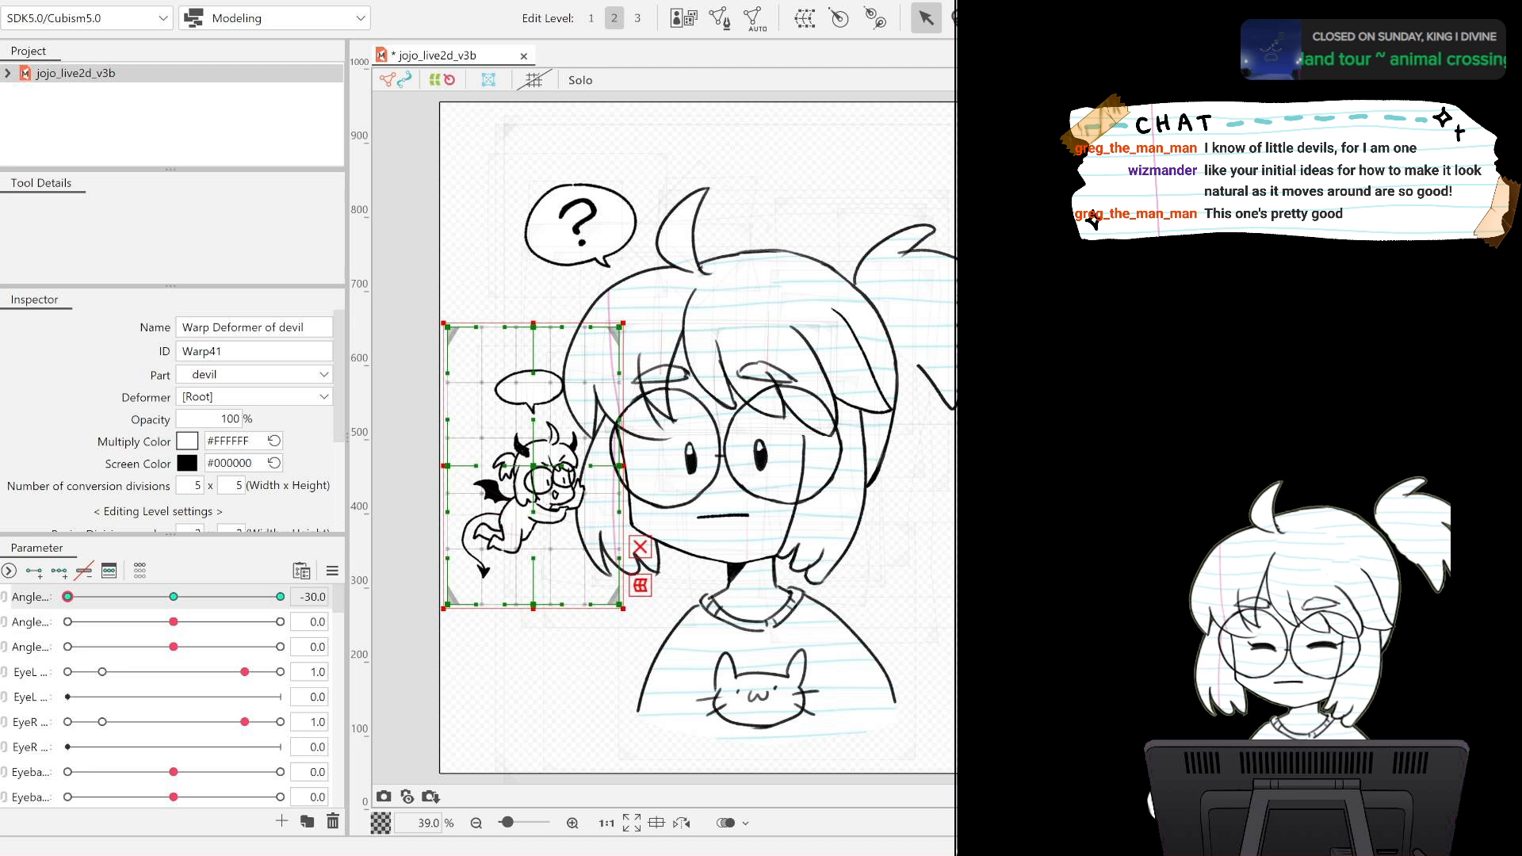
key("ctrl+z")
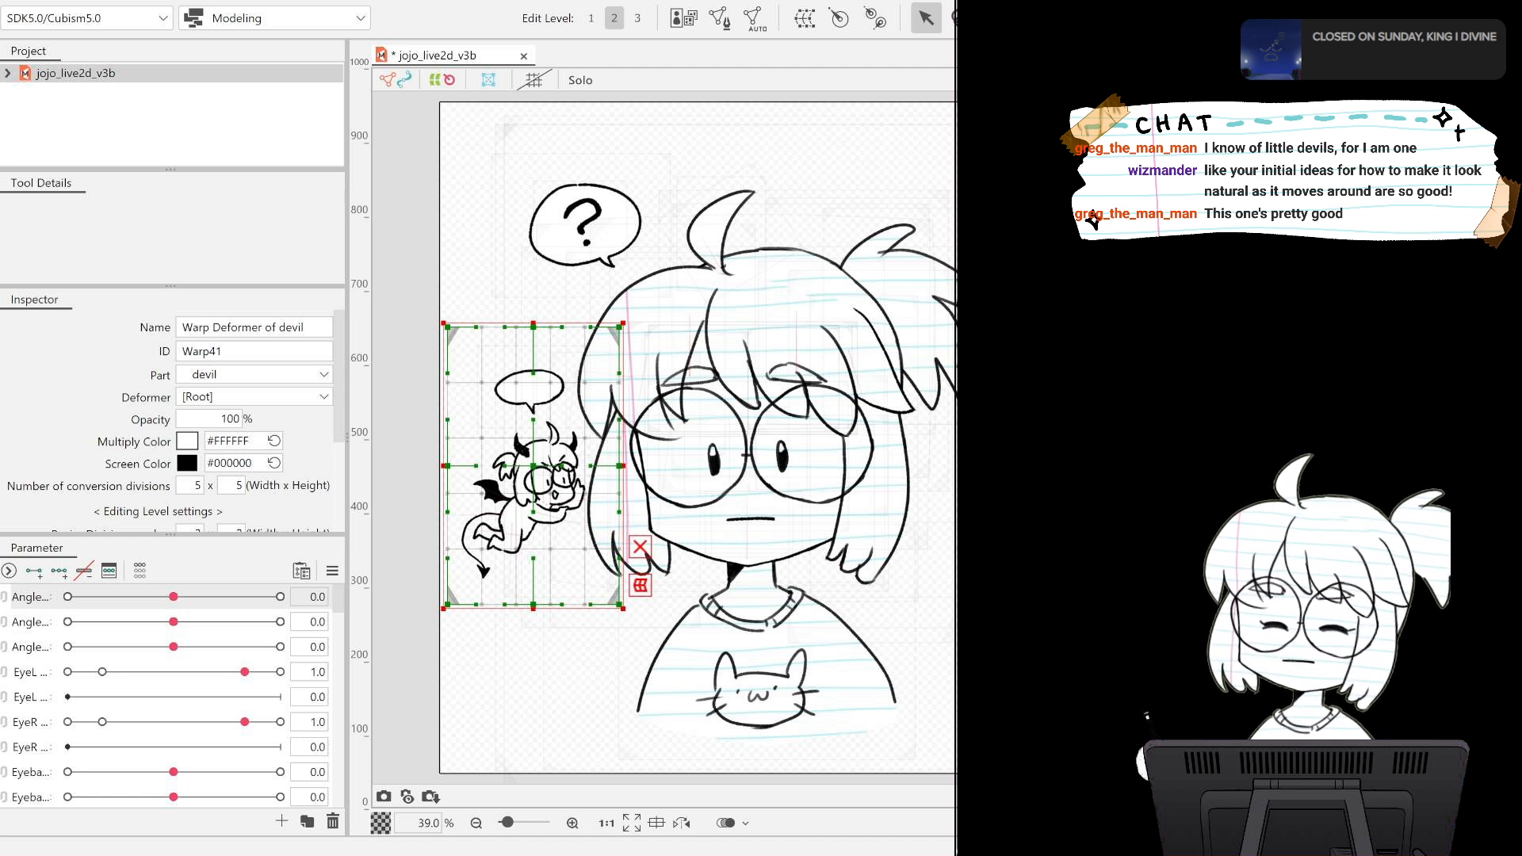
Assign the devil's torso art meshes to the Warp Deformer of devil as their parent deformer.
left_click(1, 438)
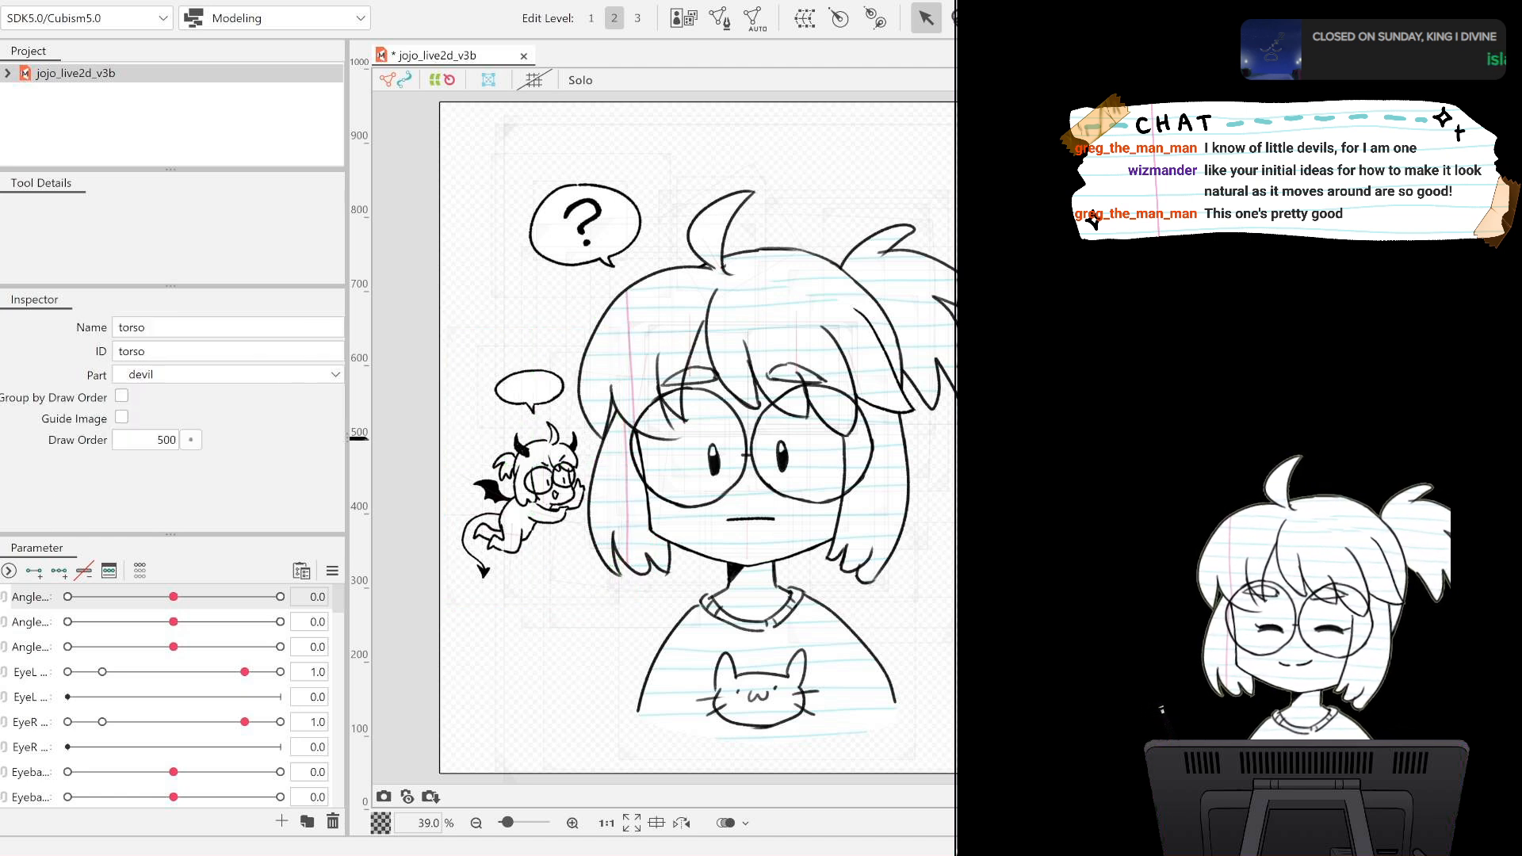
left_click(521, 515)
left_click(2, 452, "shift")
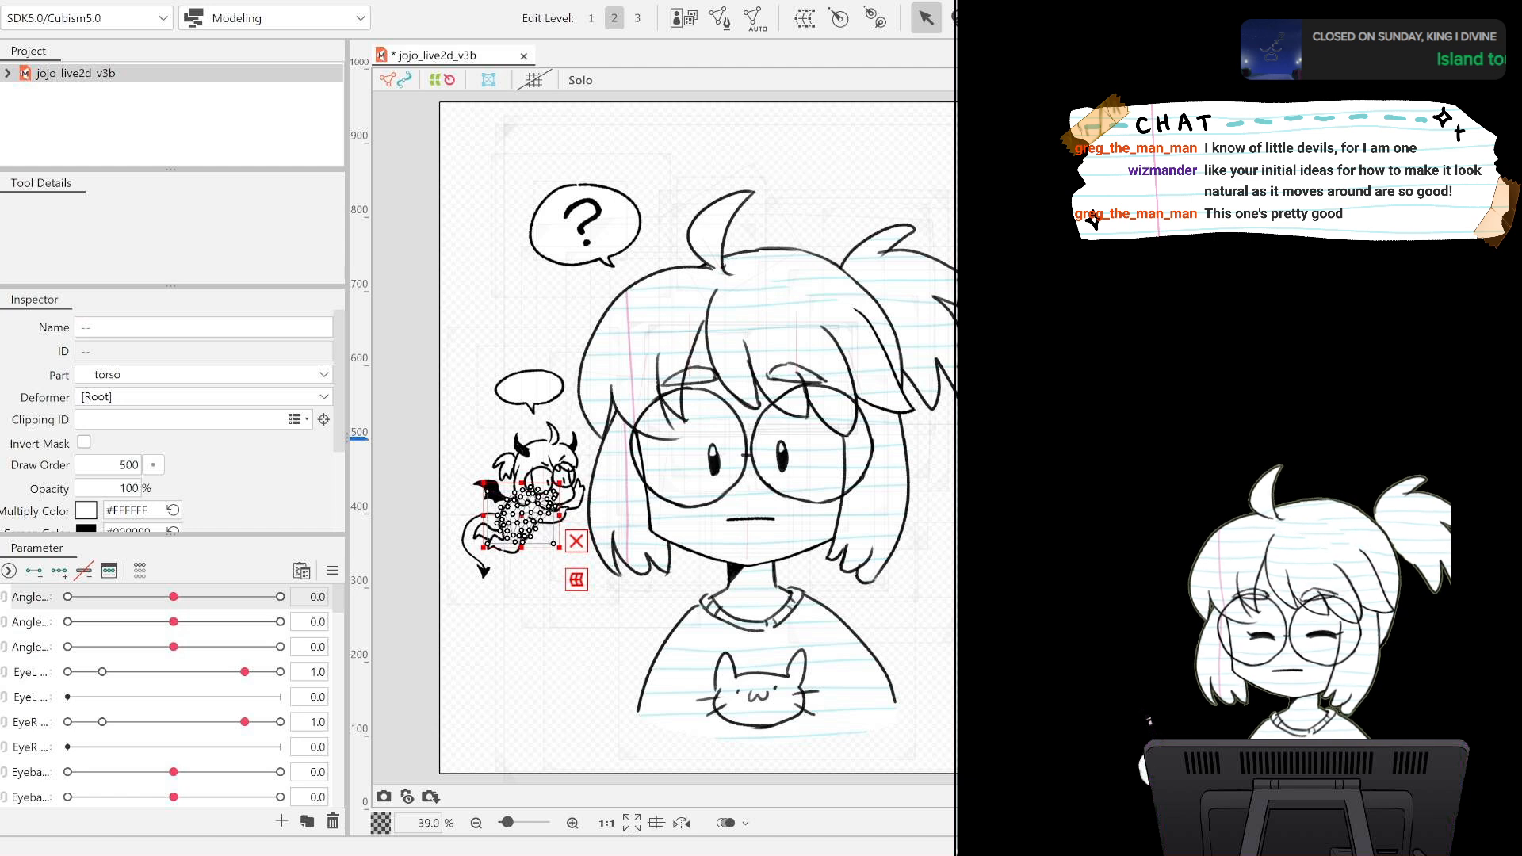
left_click(2, 438)
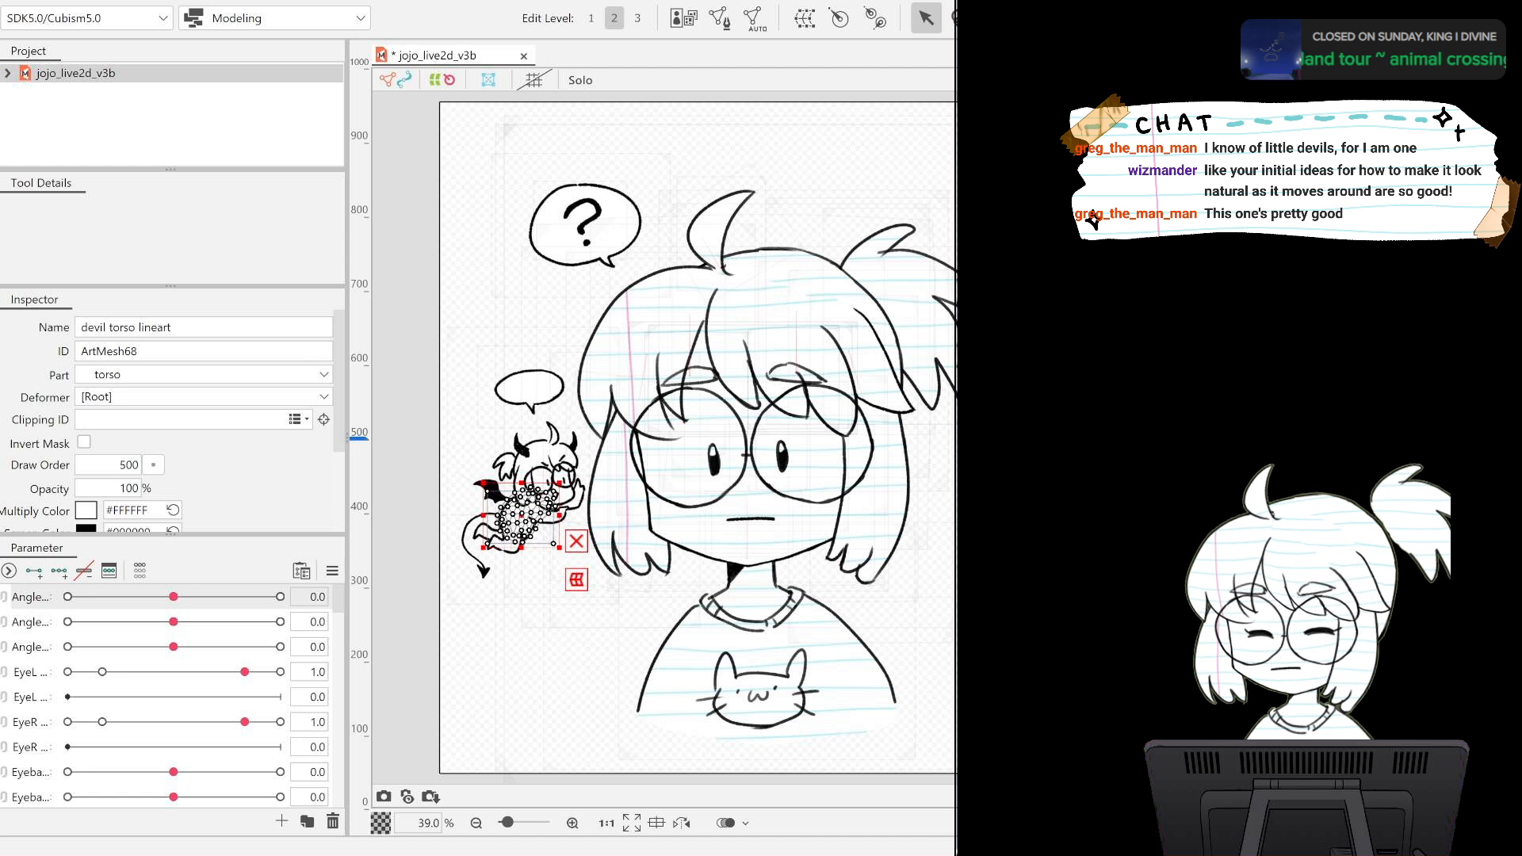
left_click(589, 512)
left_click(2, 438)
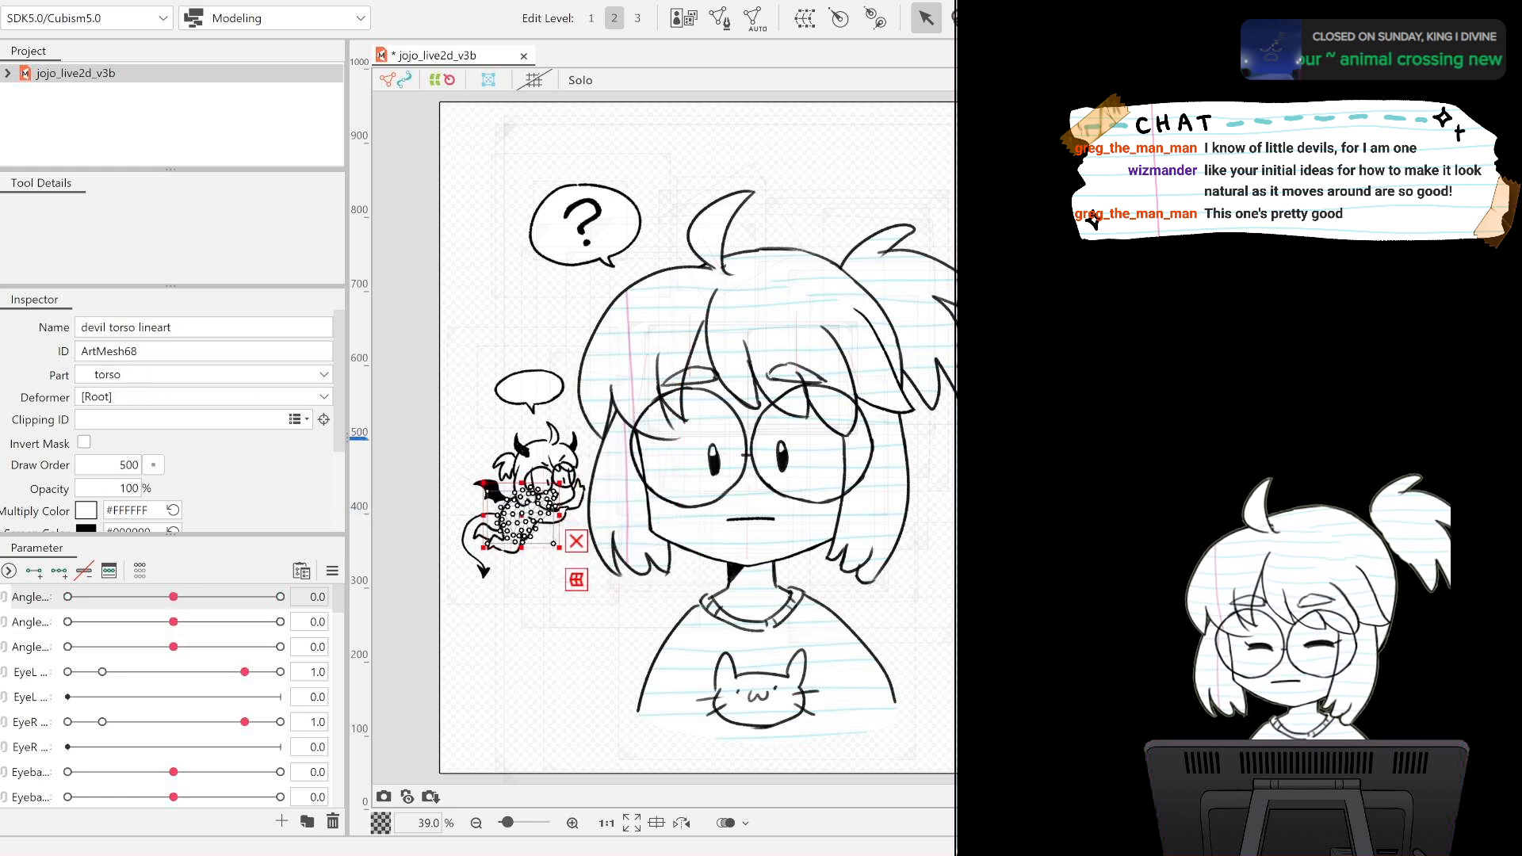
left_click(2, 438, "ctrl")
left_click(2, 438)
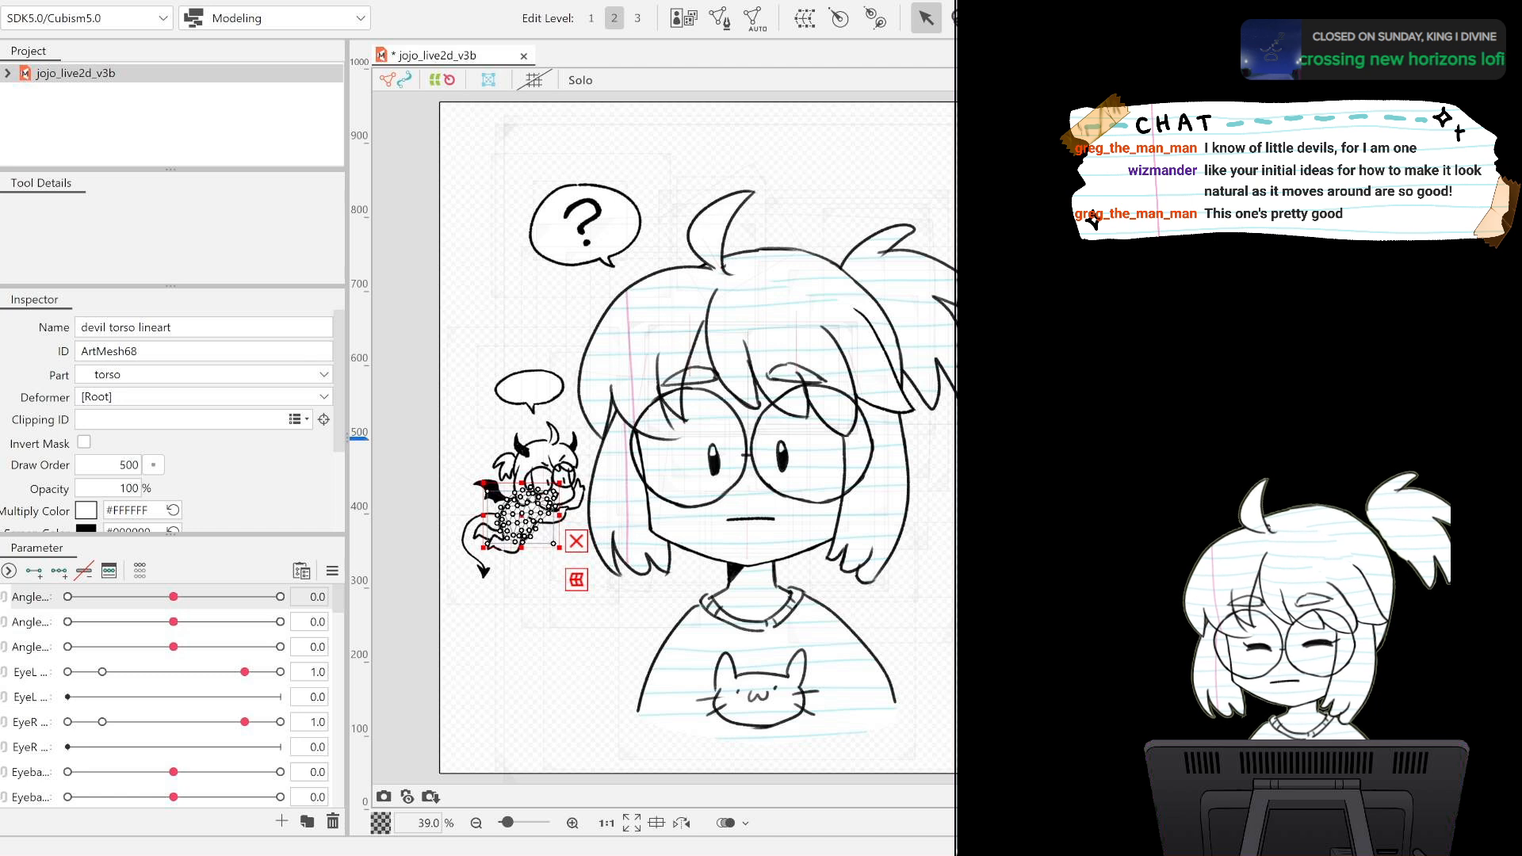
left_click(2, 438, "ctrl")
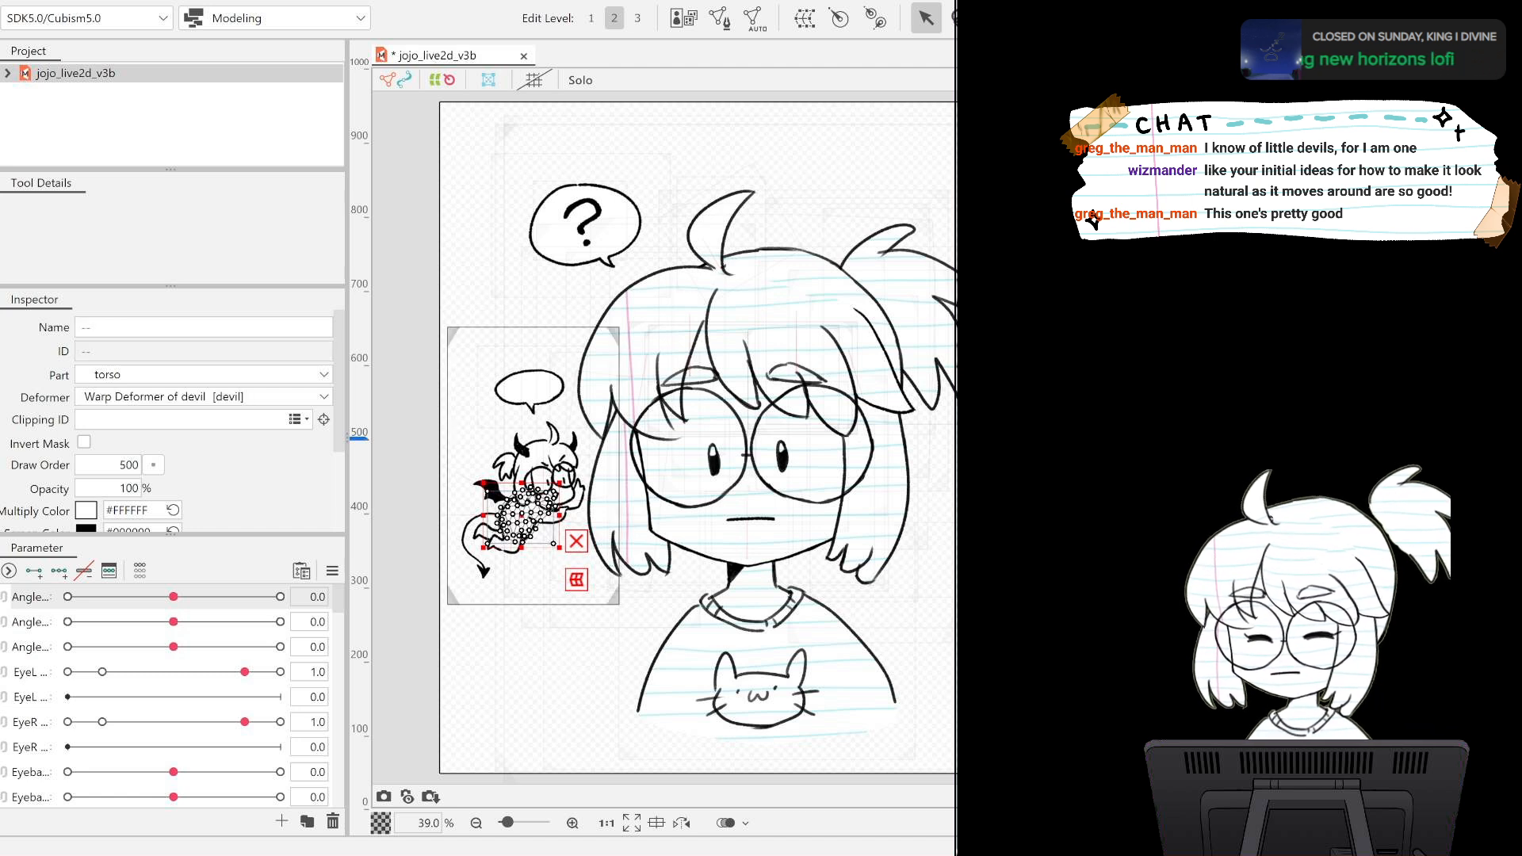
Key the devil warp deformer on Angle X, shifting it slightly left at -30.0 and right at 30.0, and reset the angle to 0.0.
left_click(1189, 438)
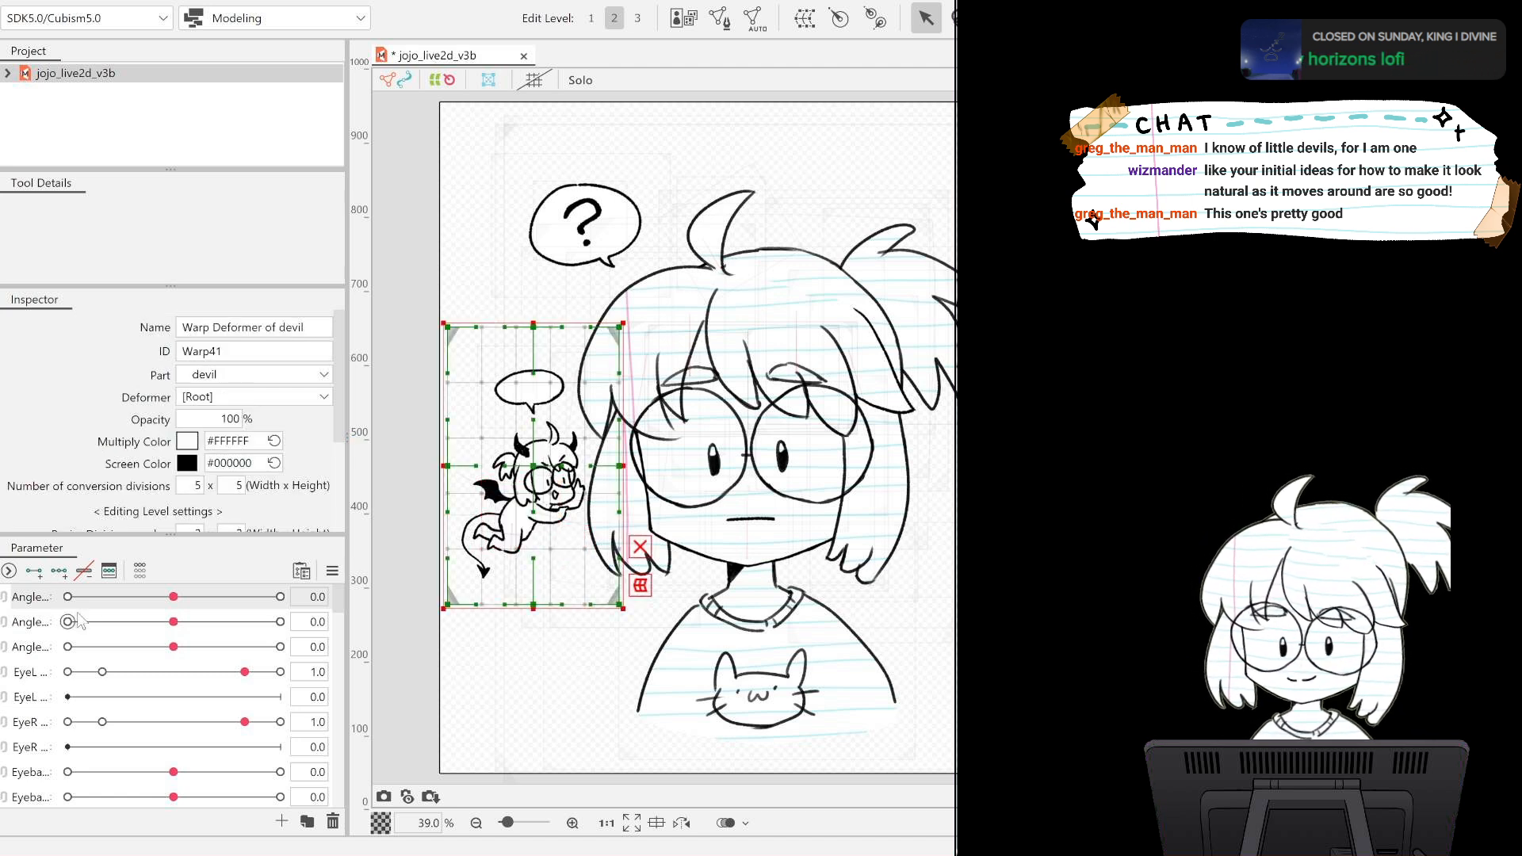
left_click(28, 599)
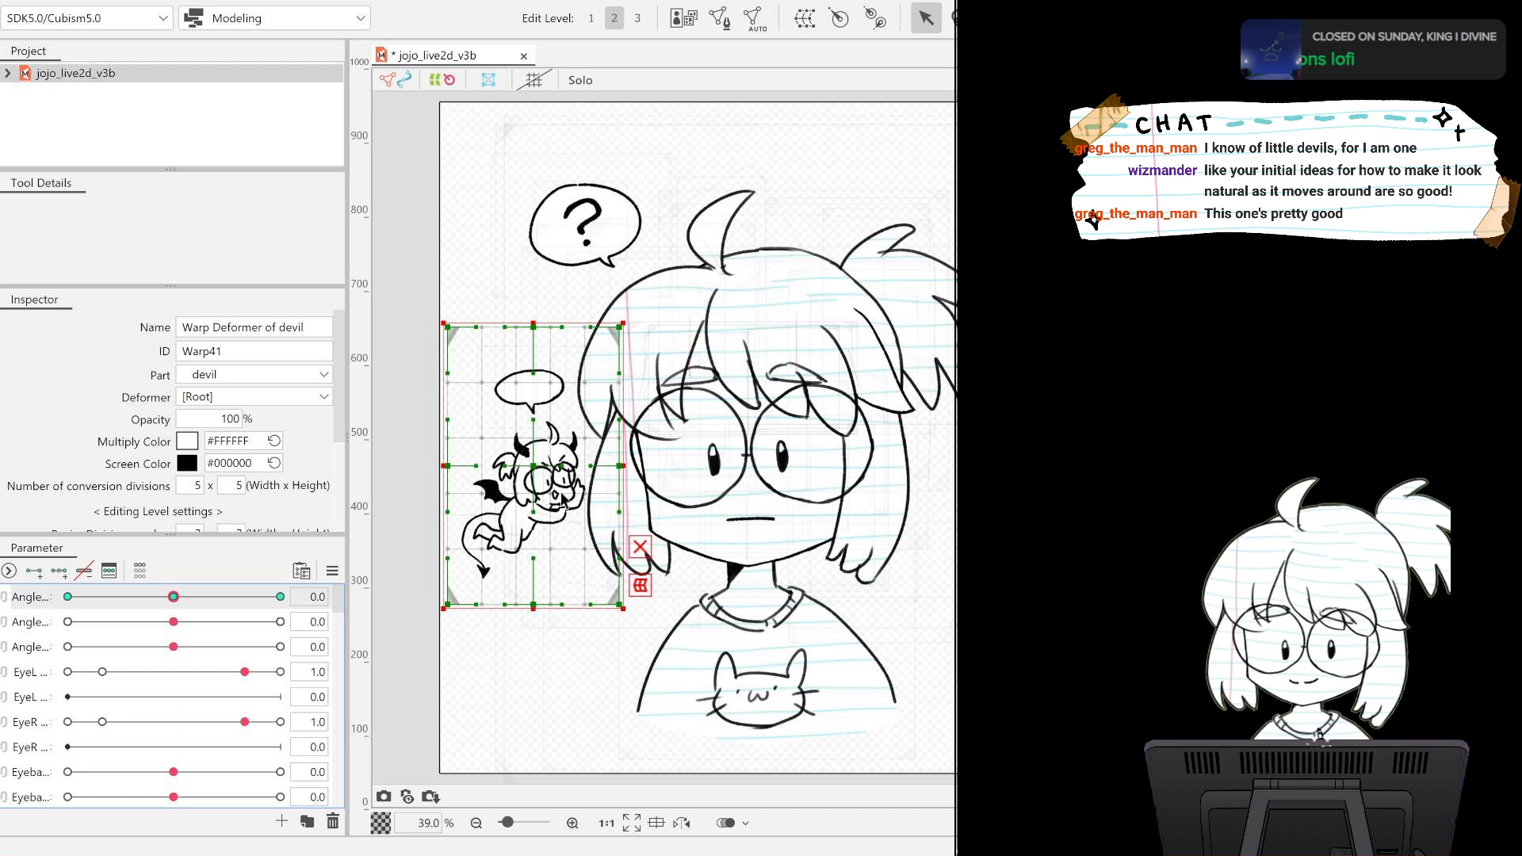
left_click_drag(174, 596, 35, 598)
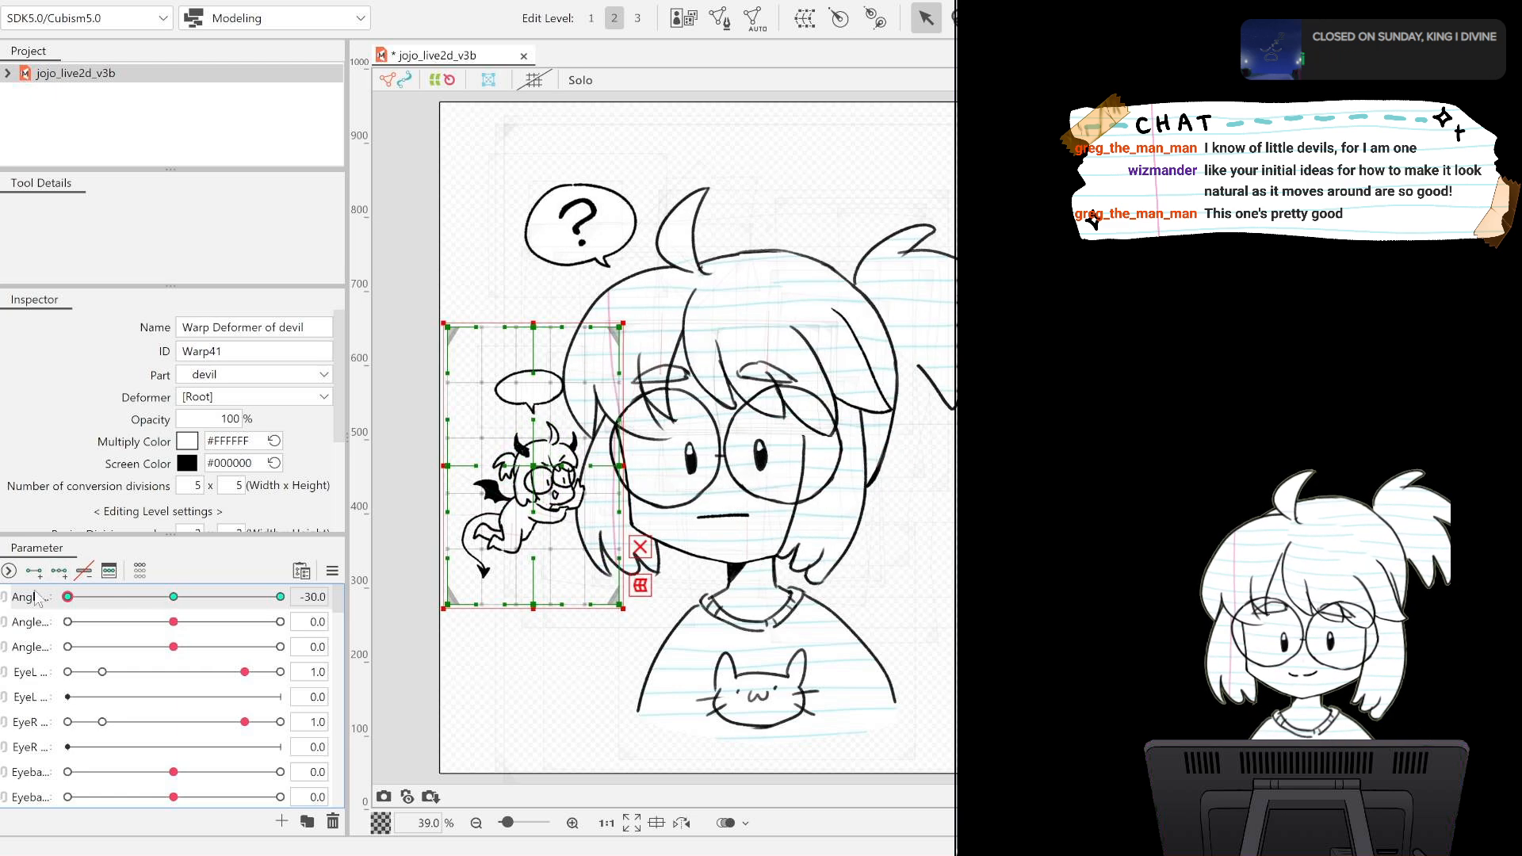
left_click_drag(532, 467, 522, 466)
left_click_drag(68, 598, 317, 599)
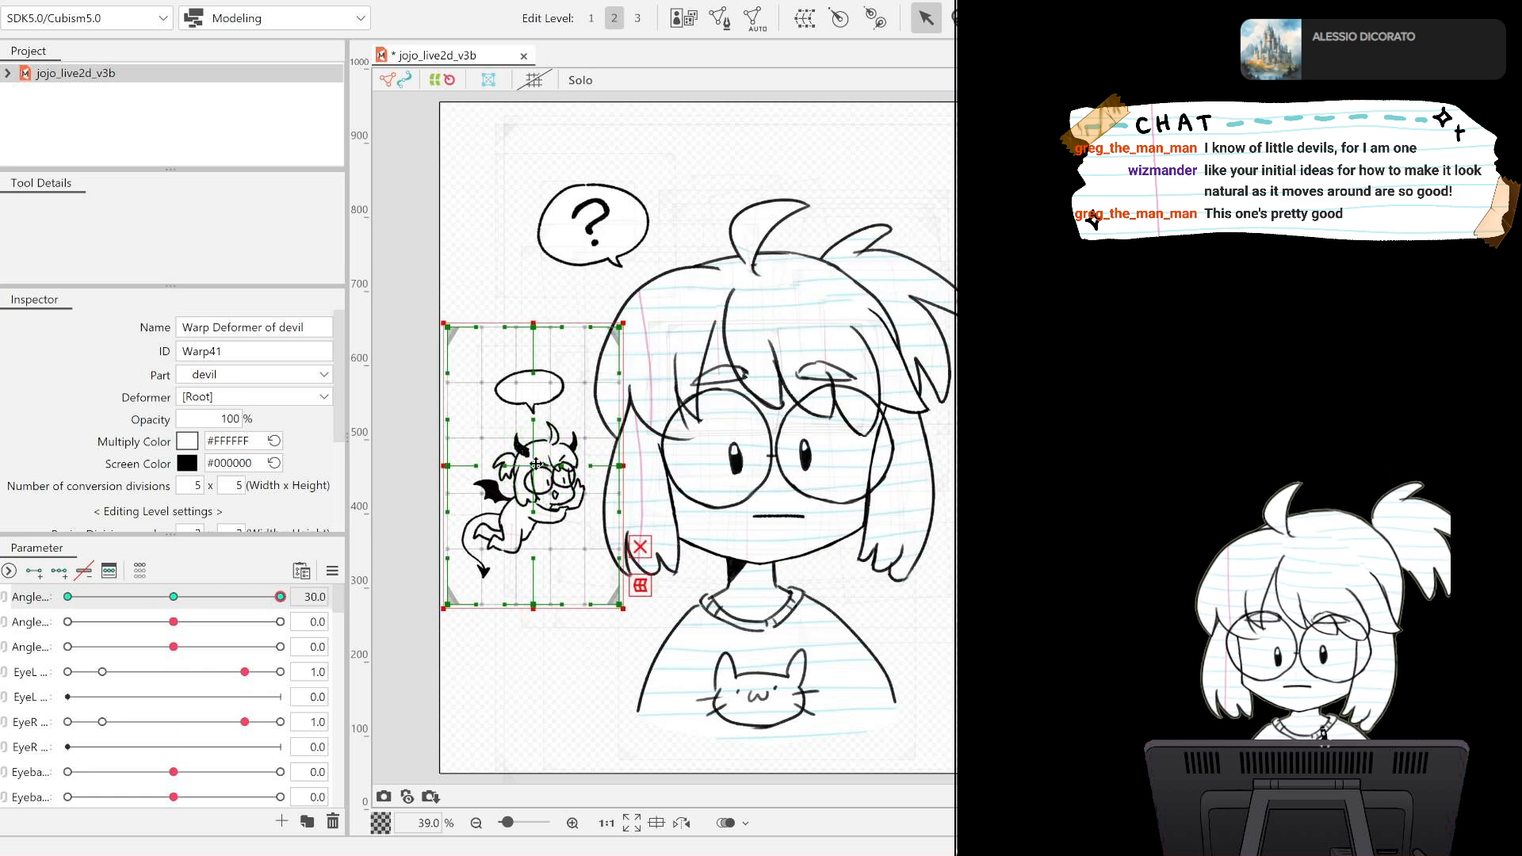
left_click_drag(535, 464, 545, 465)
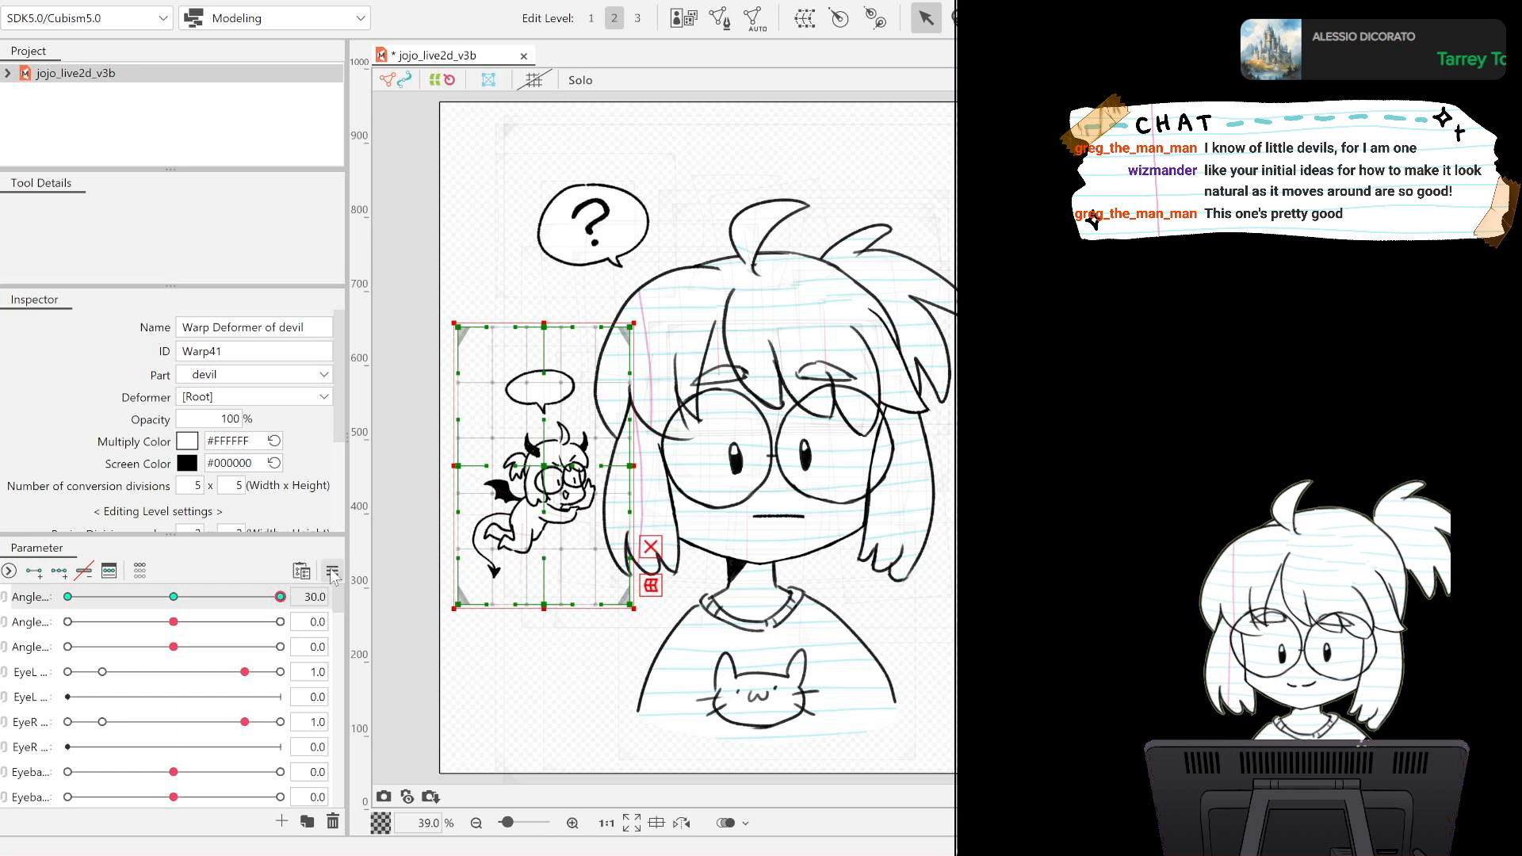
left_click(174, 596)
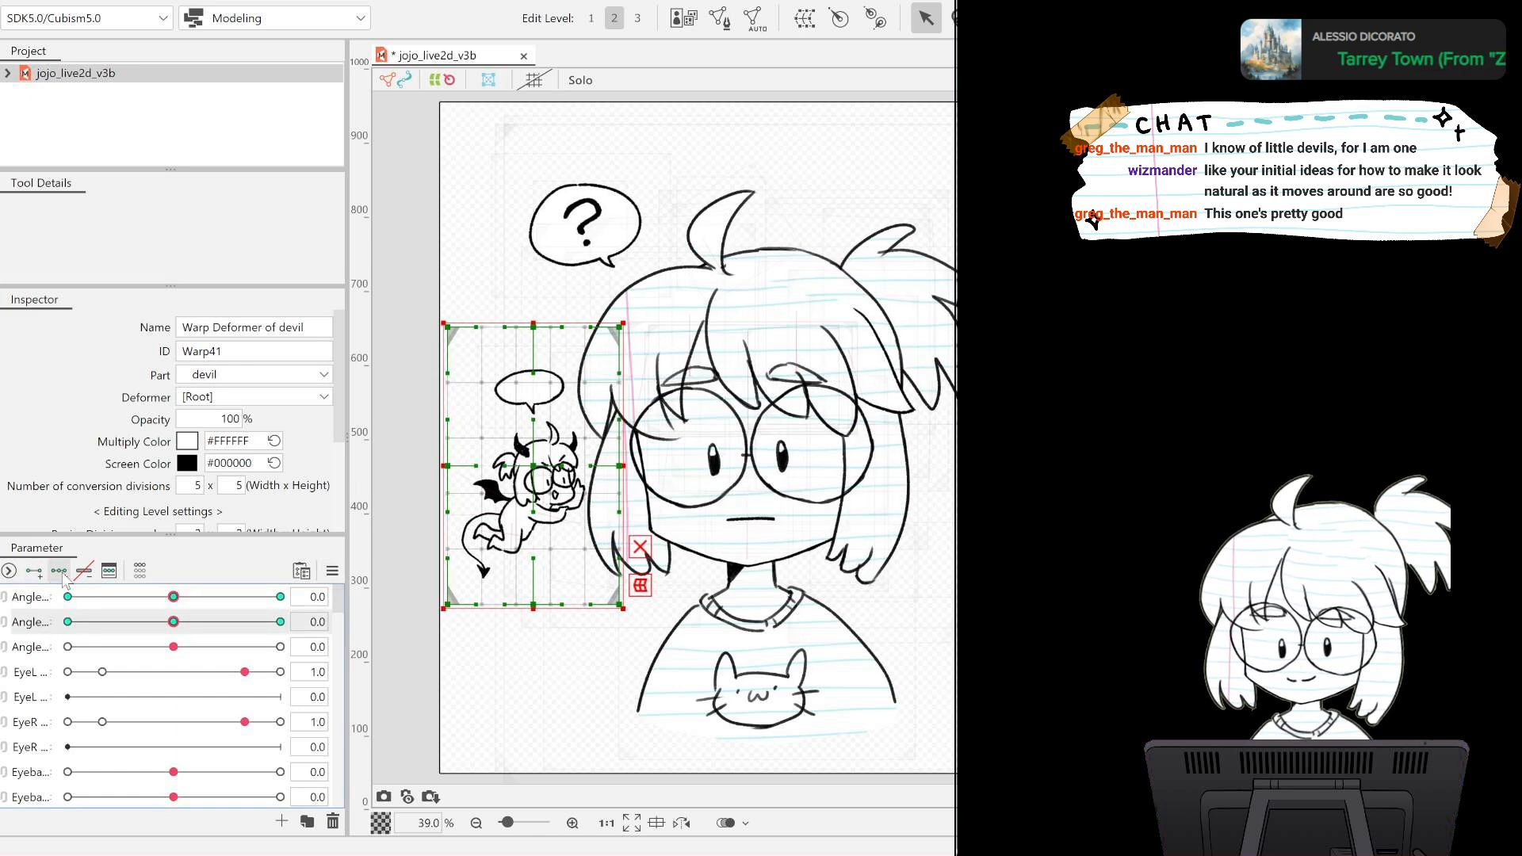
Key the devil warp deformer on Angle Y, moving it down at -30.0 and up at 30.0, and reset the angle to 0.0.
left_click_drag(174, 622, 19, 621)
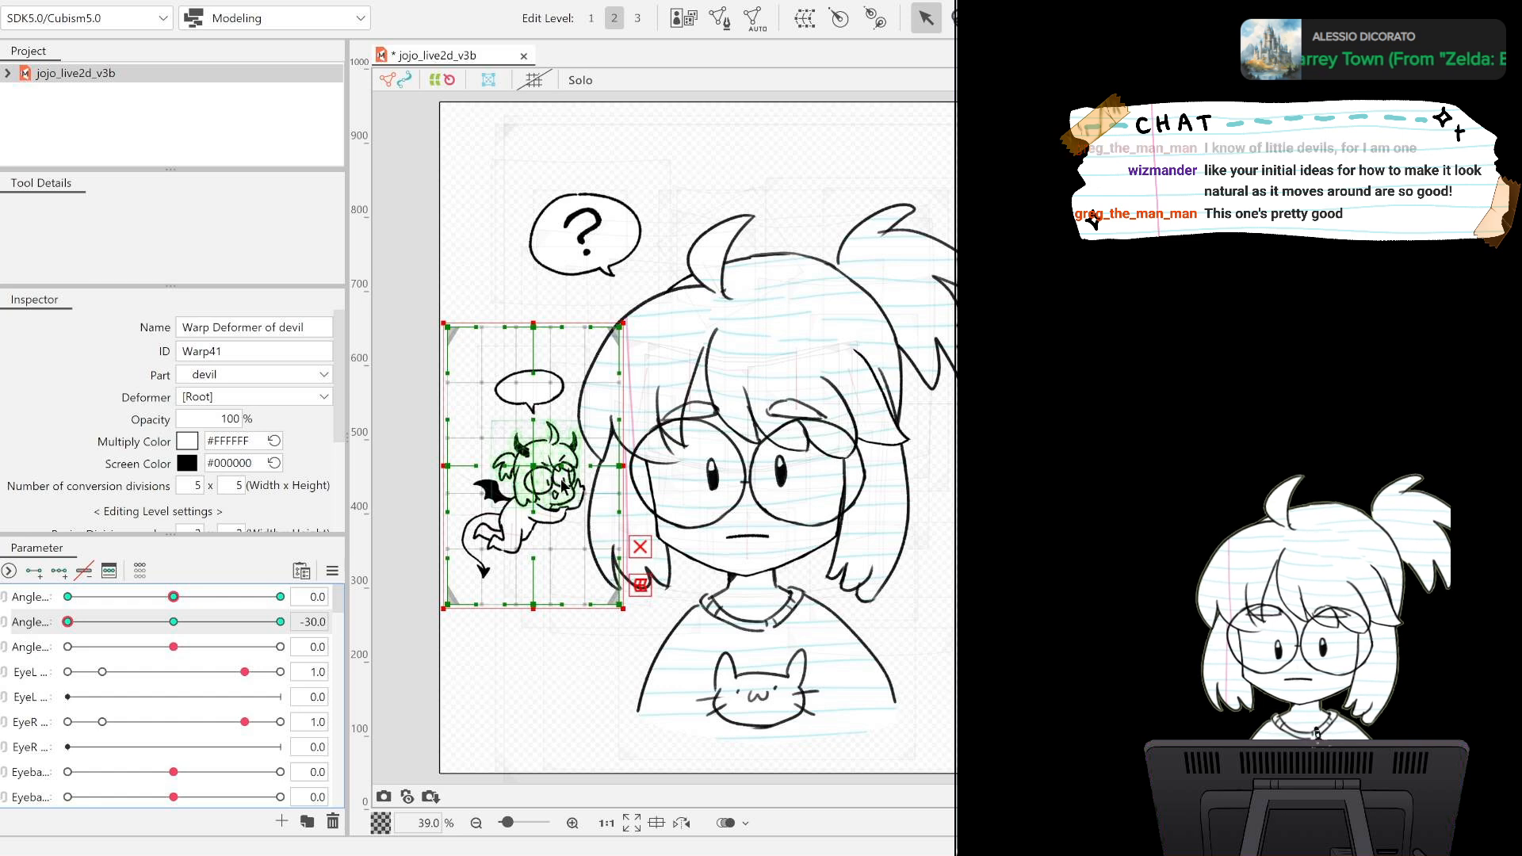
left_click_drag(527, 467, 532, 486)
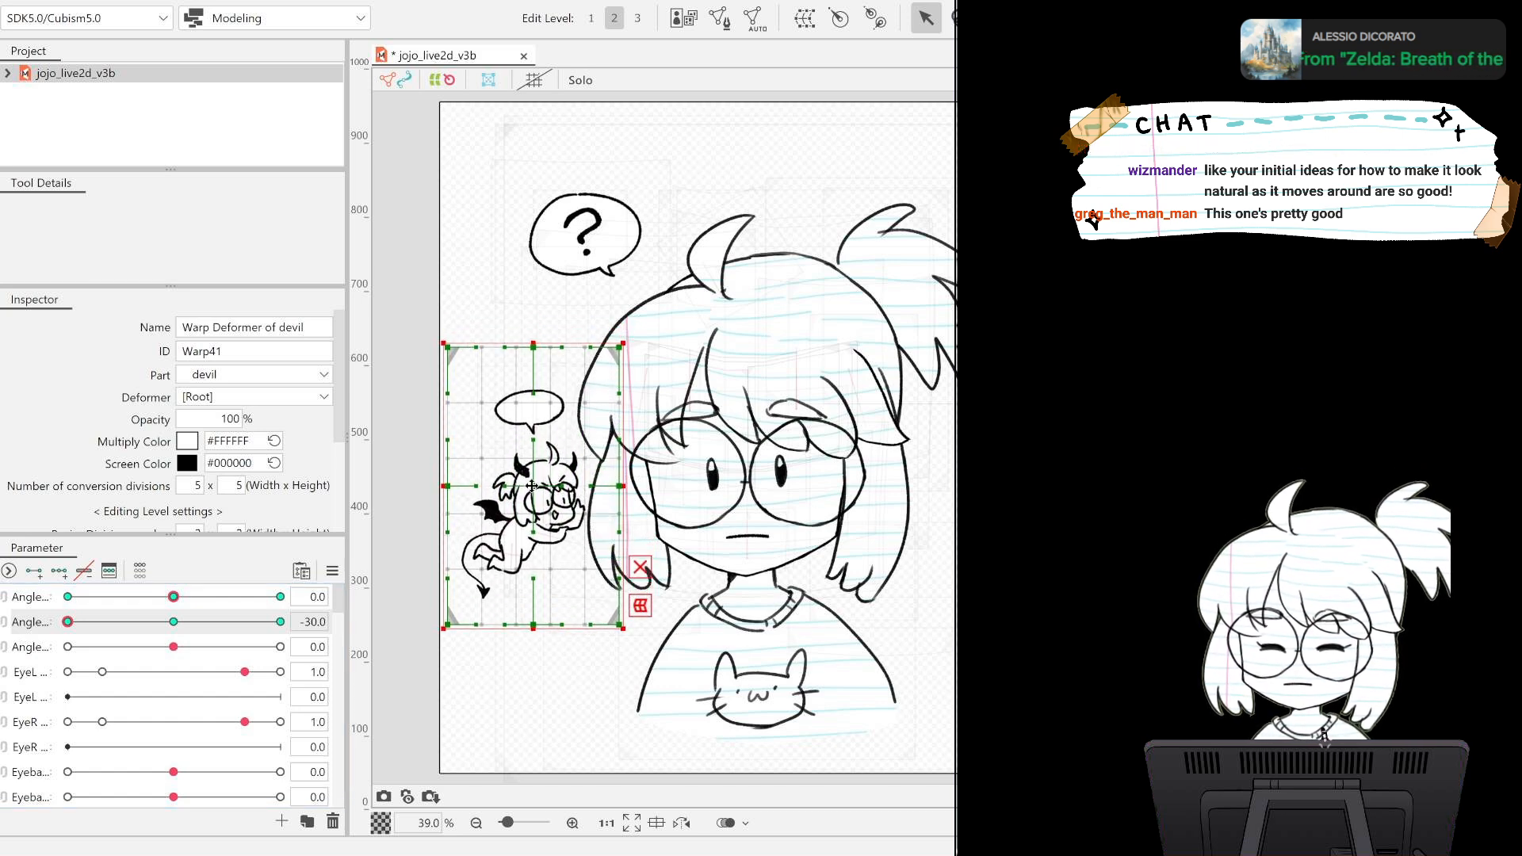
left_click_drag(69, 623, 303, 622)
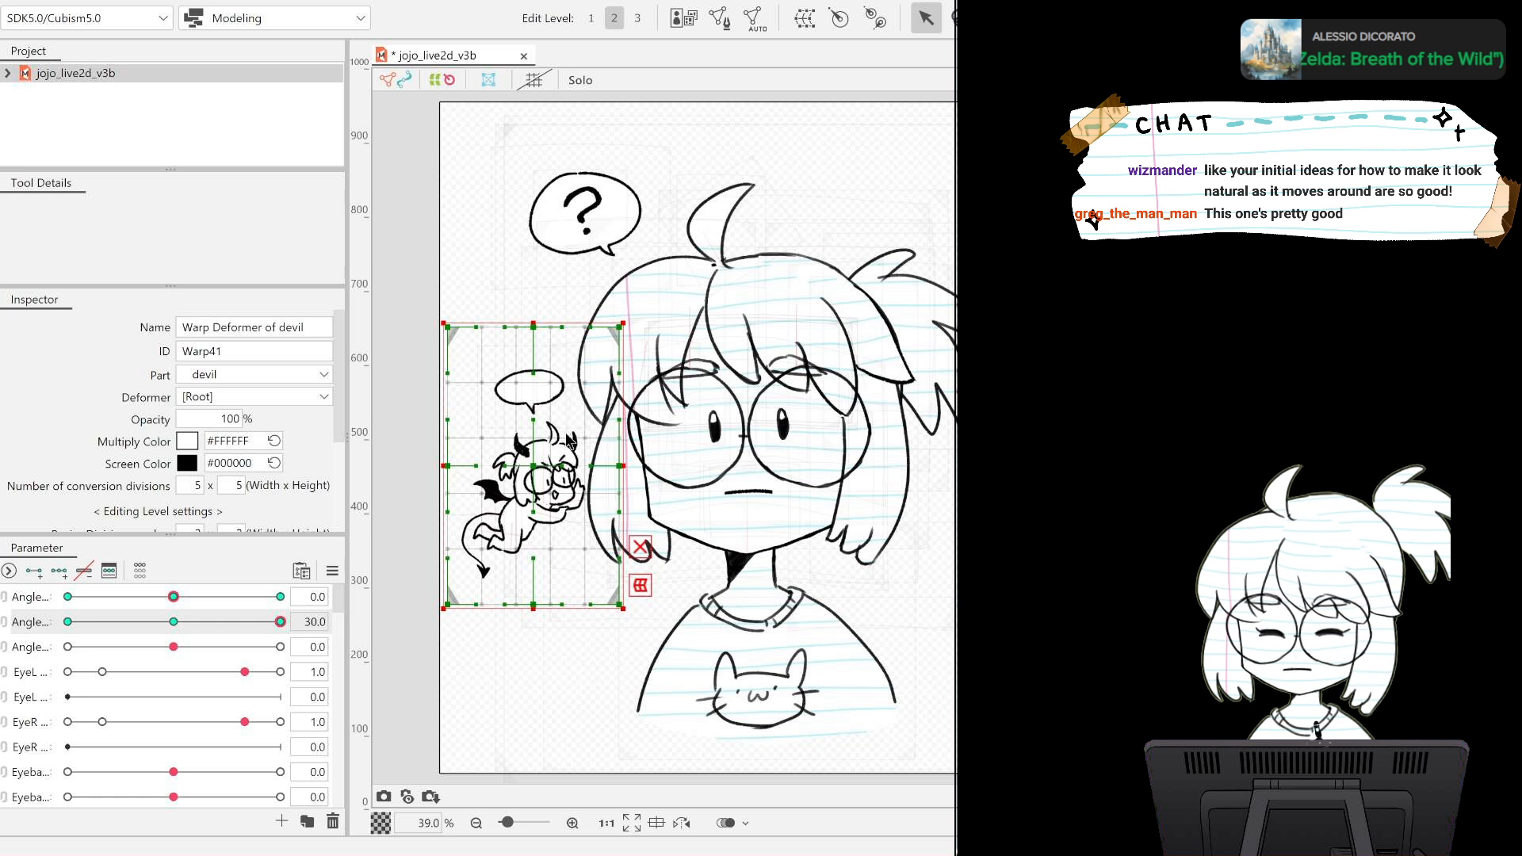
left_click_drag(535, 462, 532, 444)
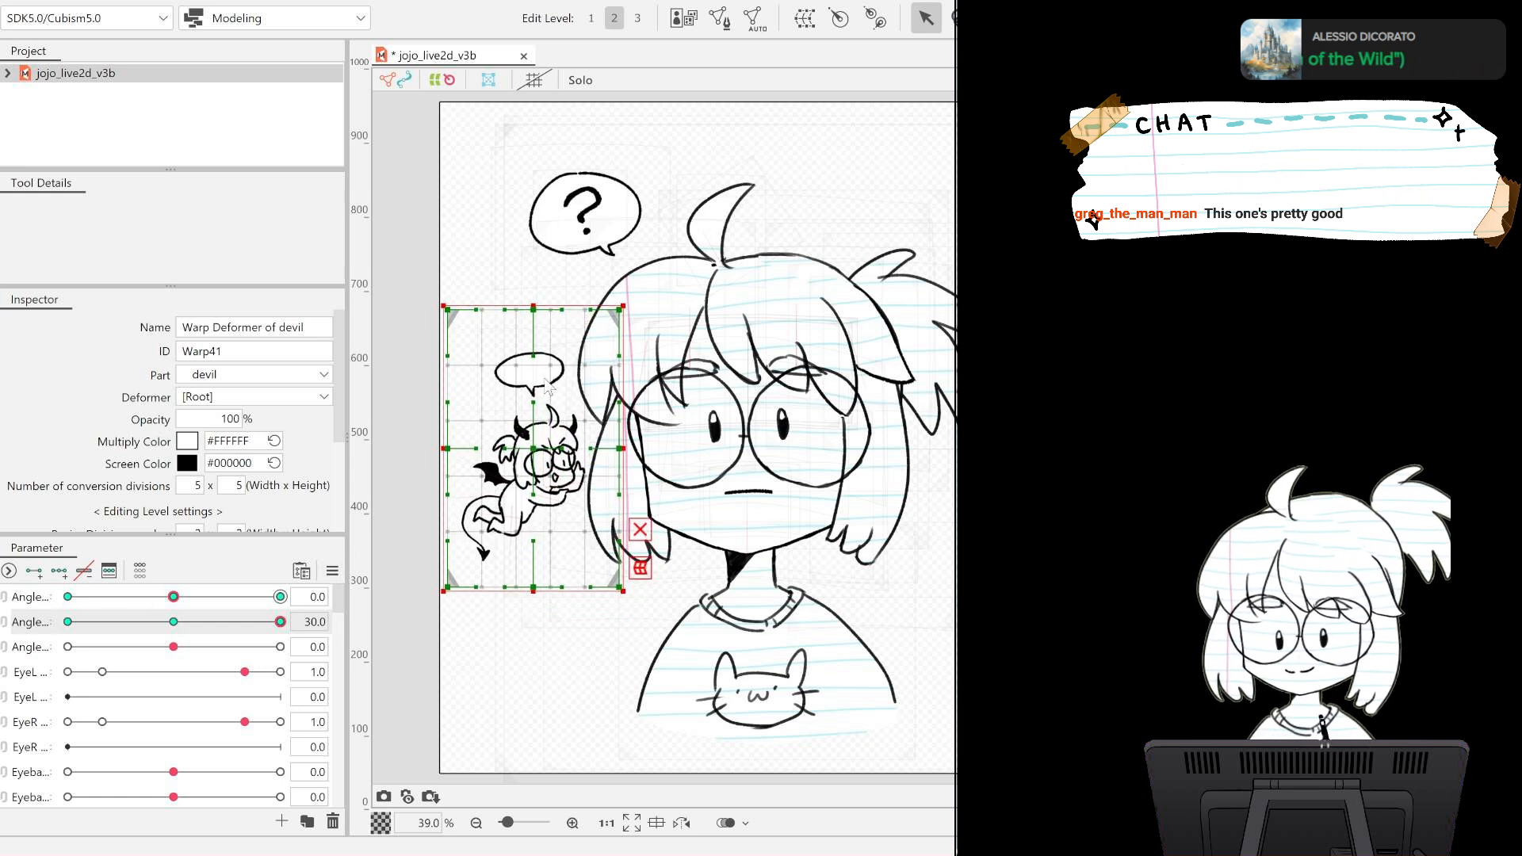
left_click(173, 622)
Relink Angle X and Angle Y, and test the devil's combined movement with the head.
left_click(5, 600)
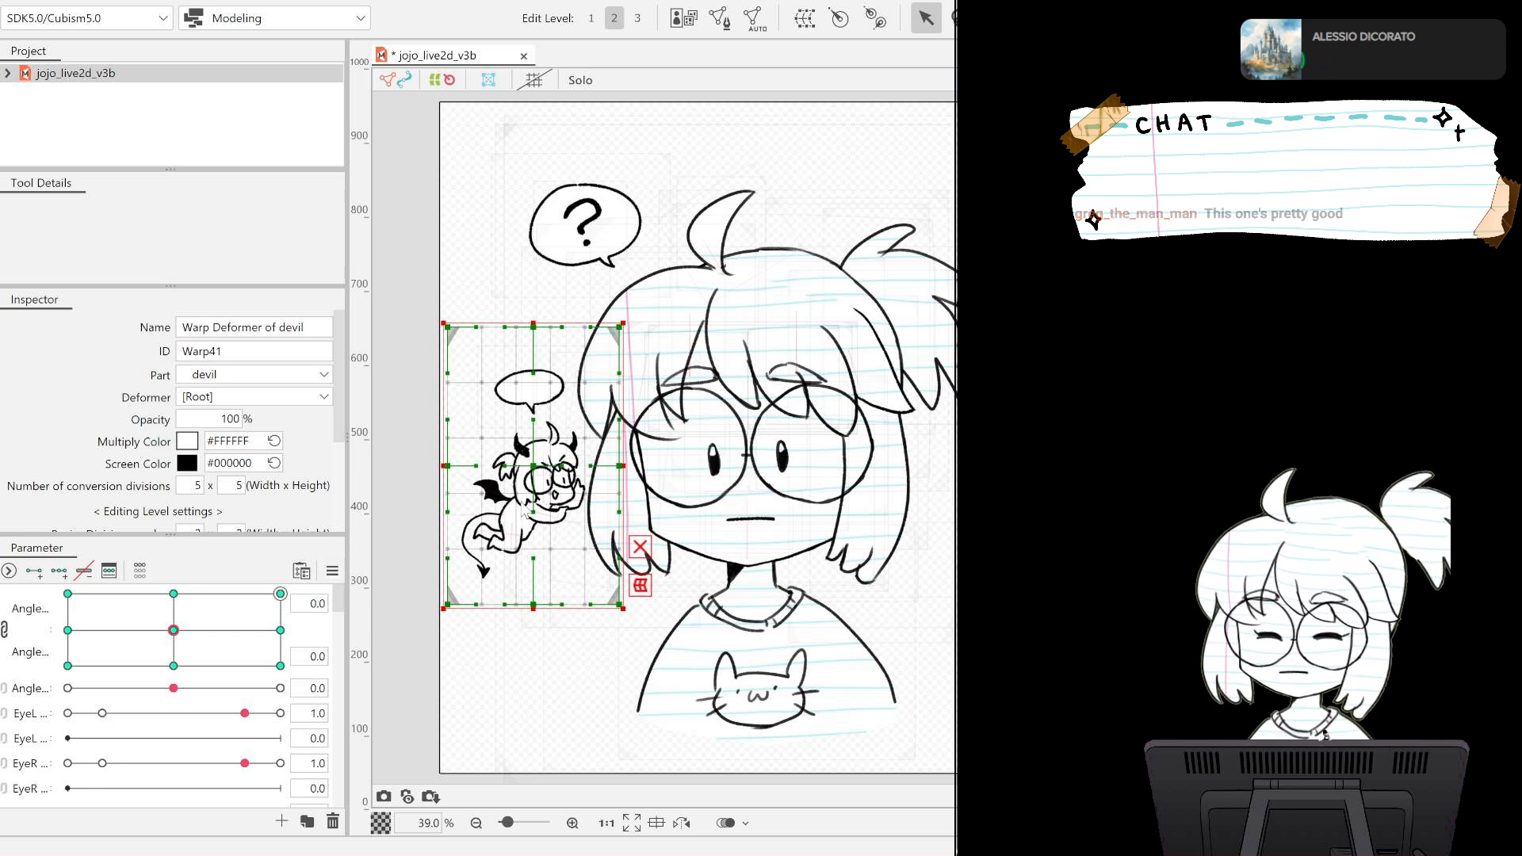
left_click_drag(287, 611, 231, 634)
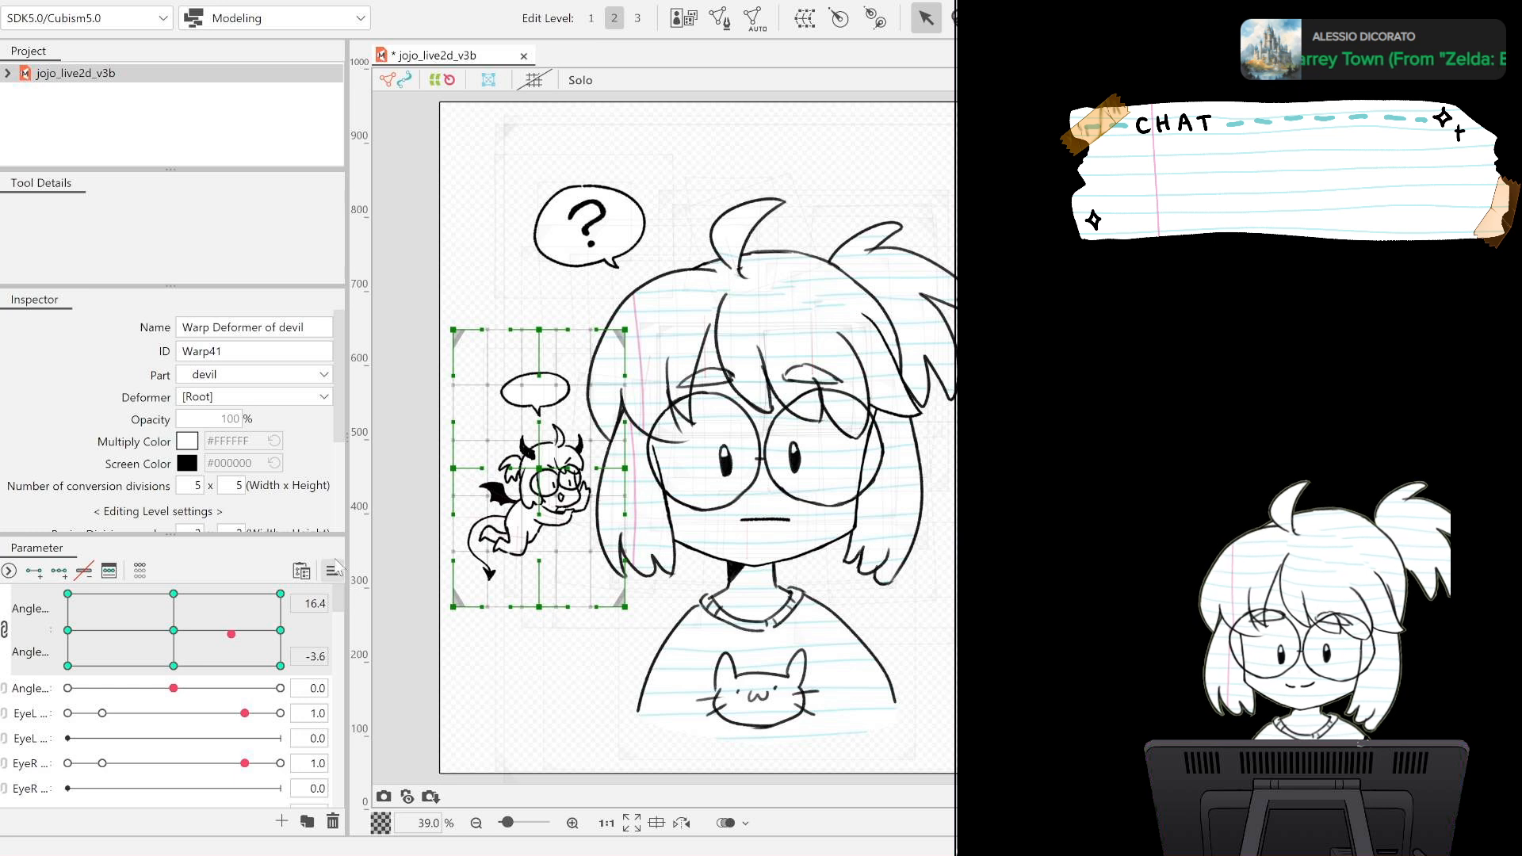
Undo the head angle test so that Angle X and Angle Y are back at 0.0.
key("ctrl+z")
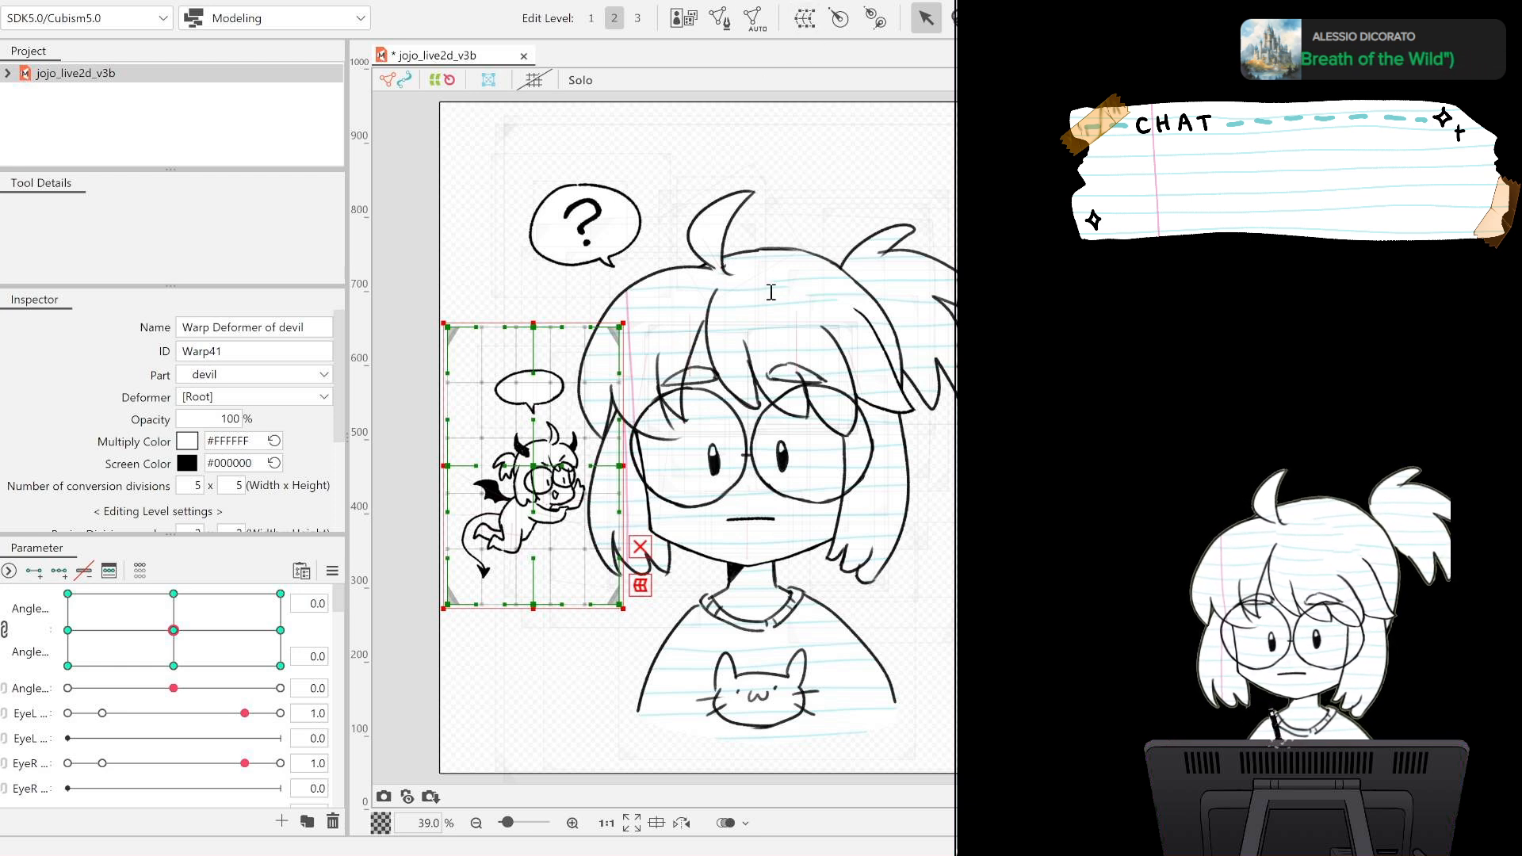
key("ctrl+z")
key("ctrl+z")
Create the Backseat OK parameter and add two keys on it for the Warp Deformer of devil2.
left_click(1022, 380)
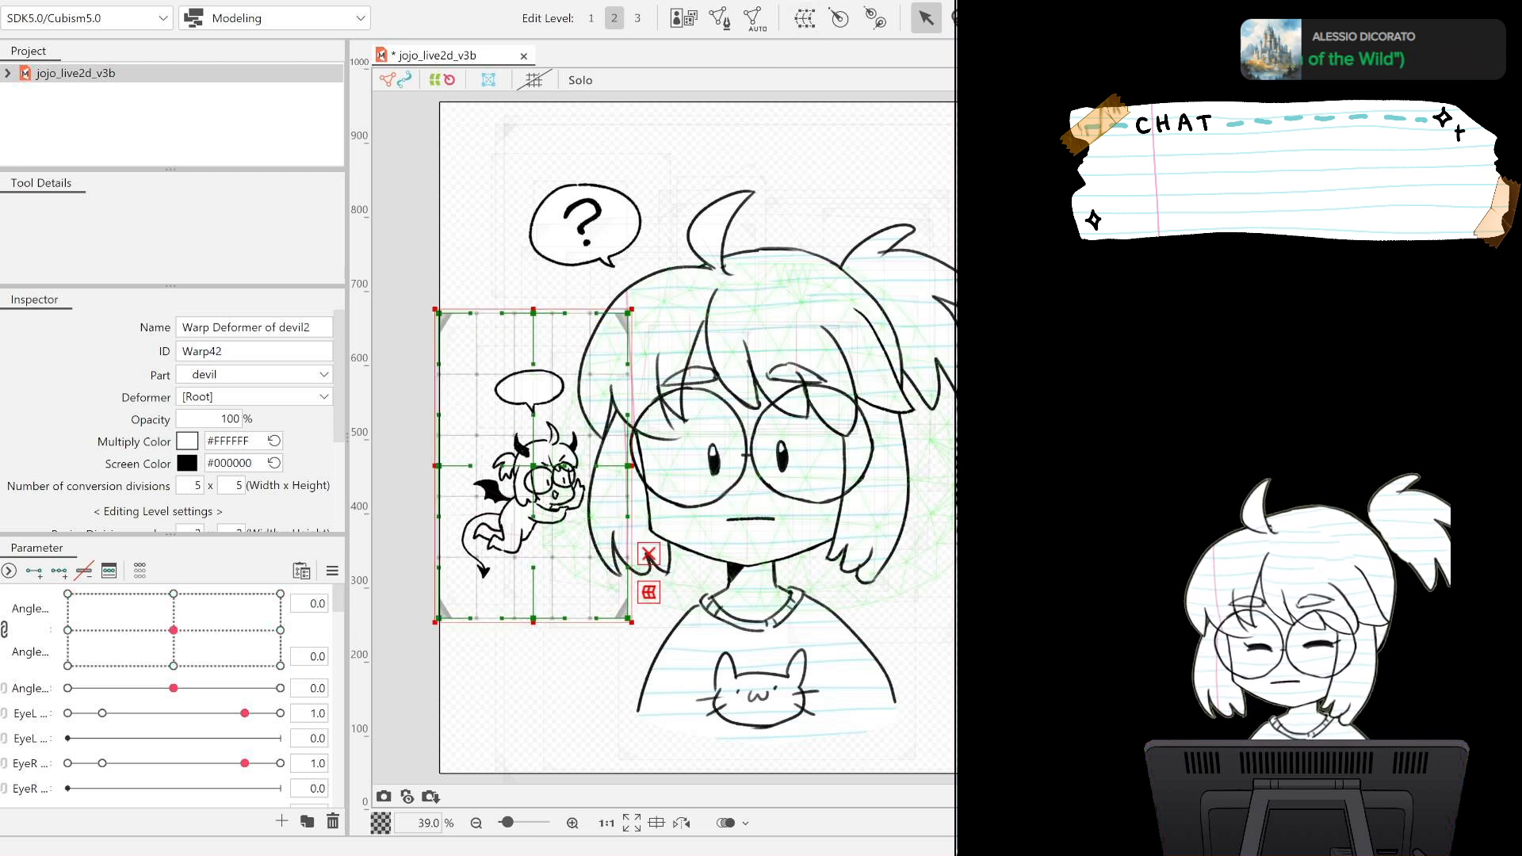
left_click_drag(341, 600, 333, 827)
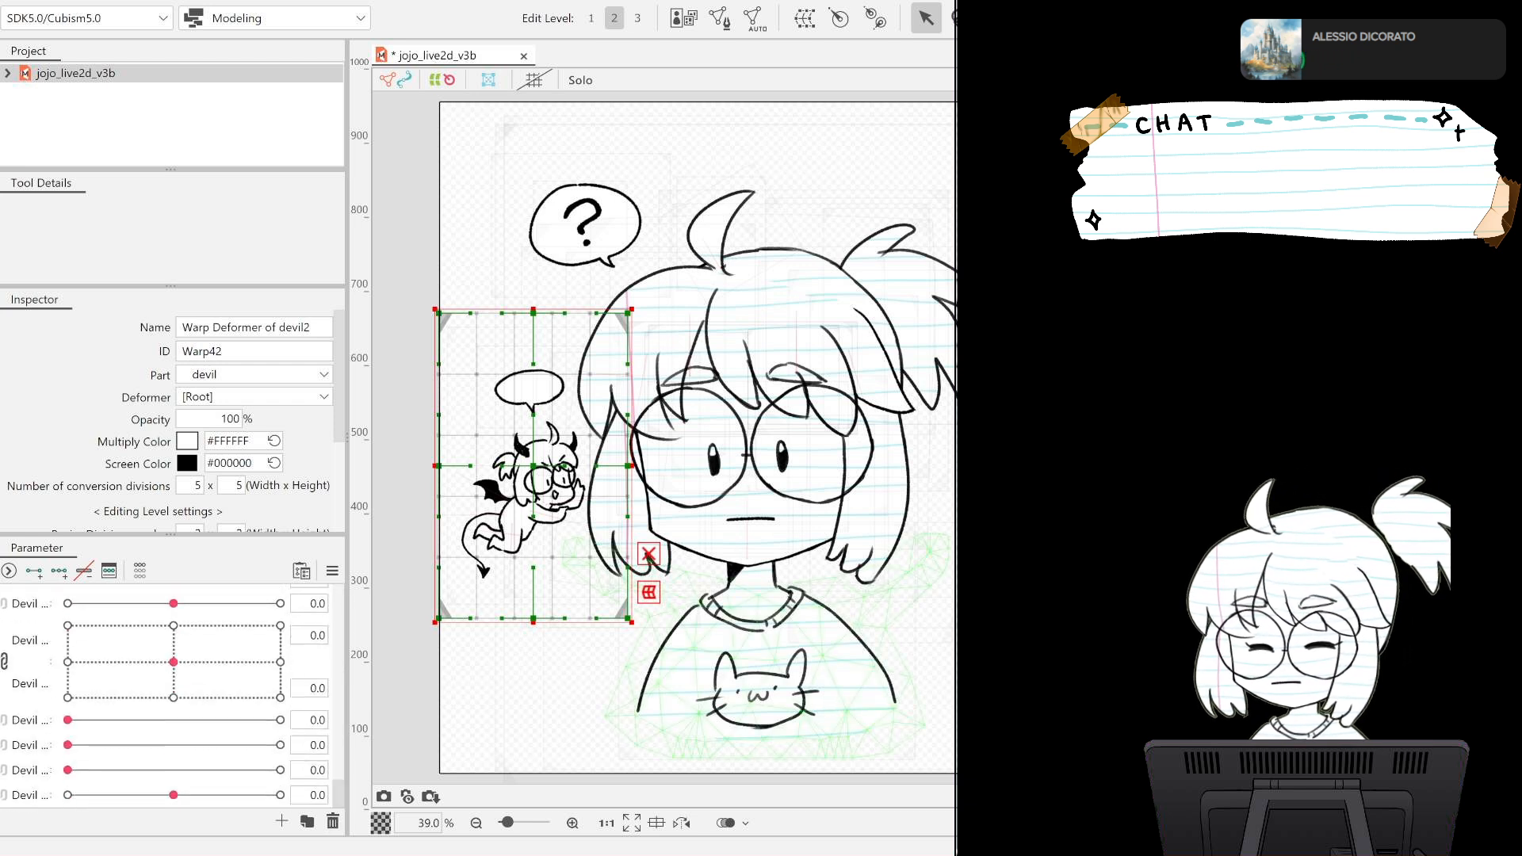
left_click(1022, 492)
left_click_drag(1022, 492, 1022, 380)
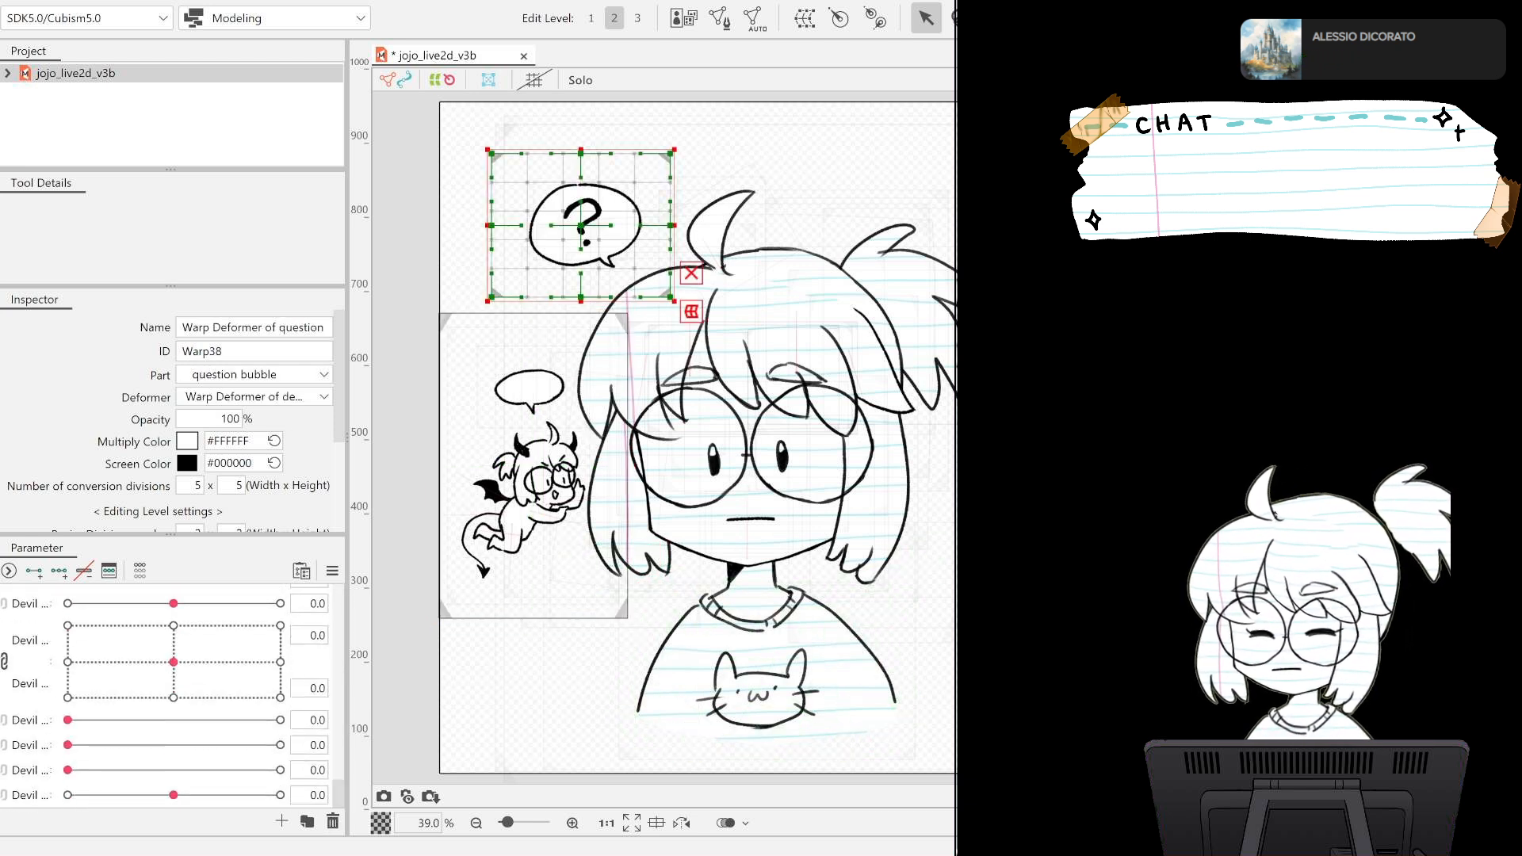
left_click(1022, 396)
left_click(1023, 412)
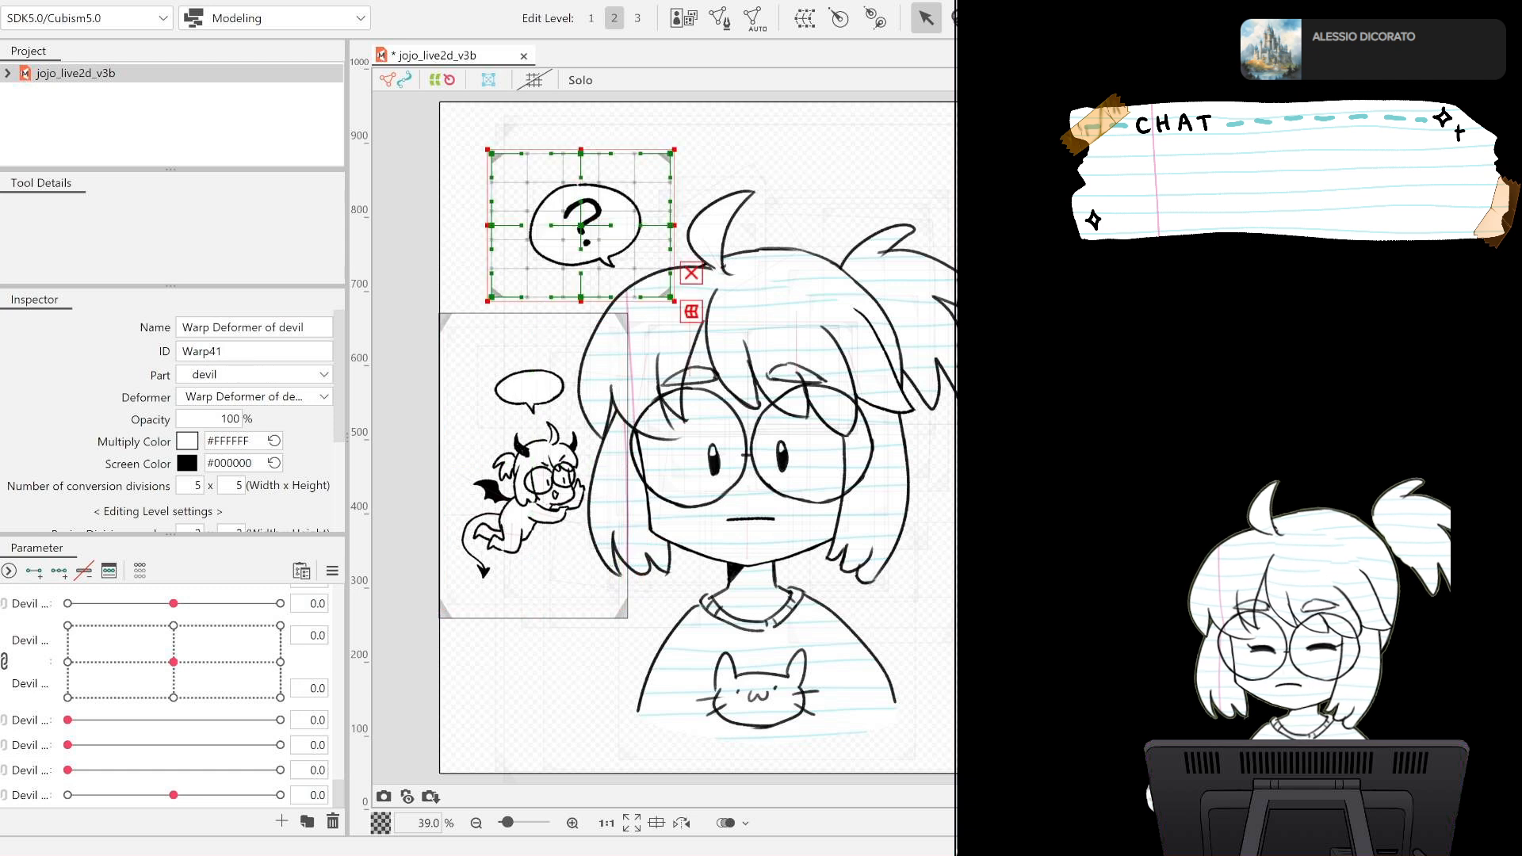
left_click(1022, 380)
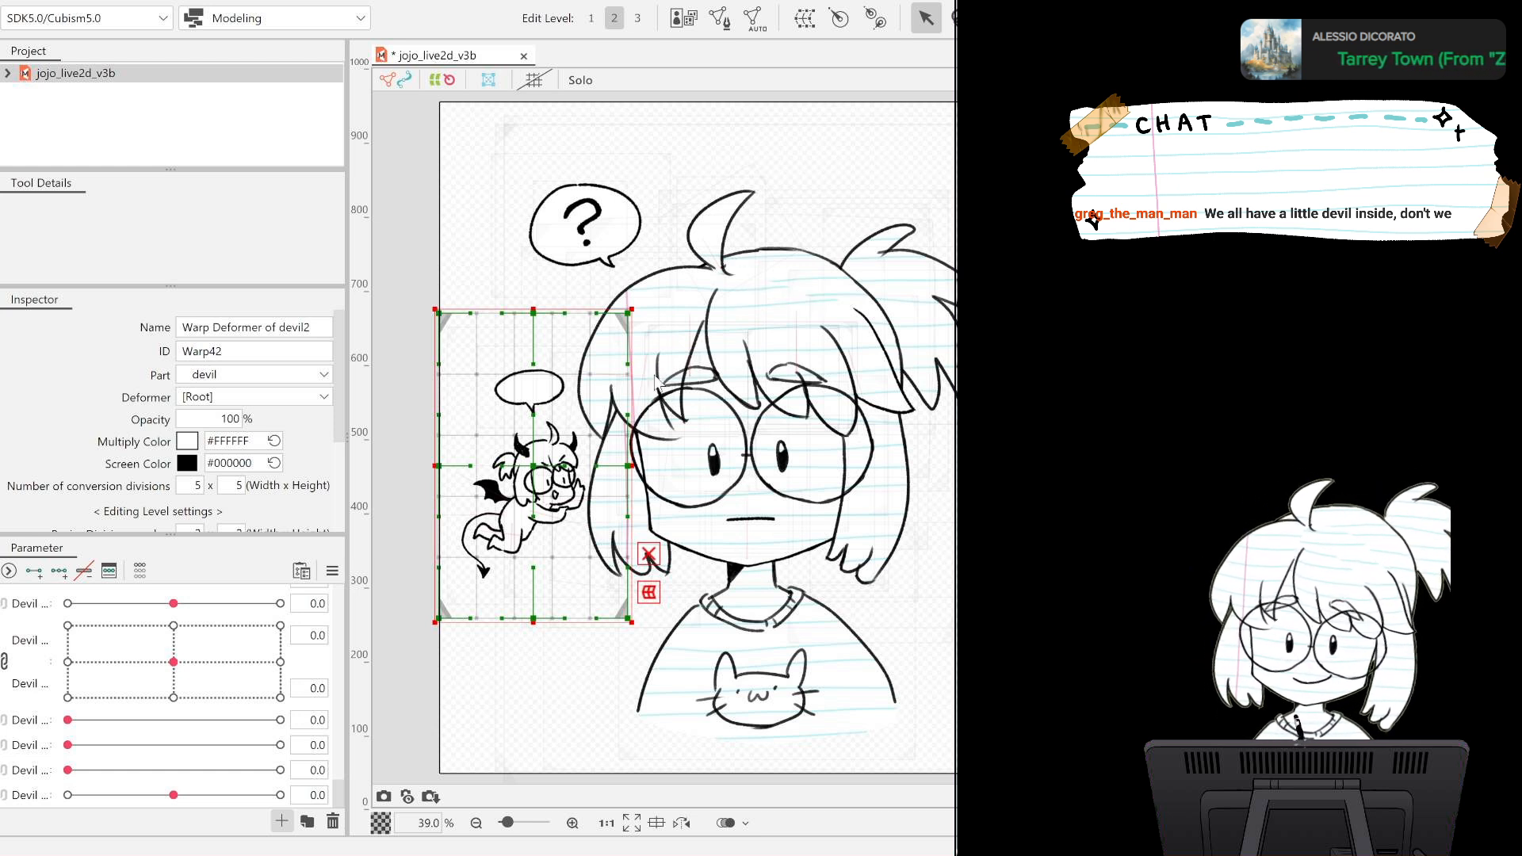
scroll(66, 796, "down", 1)
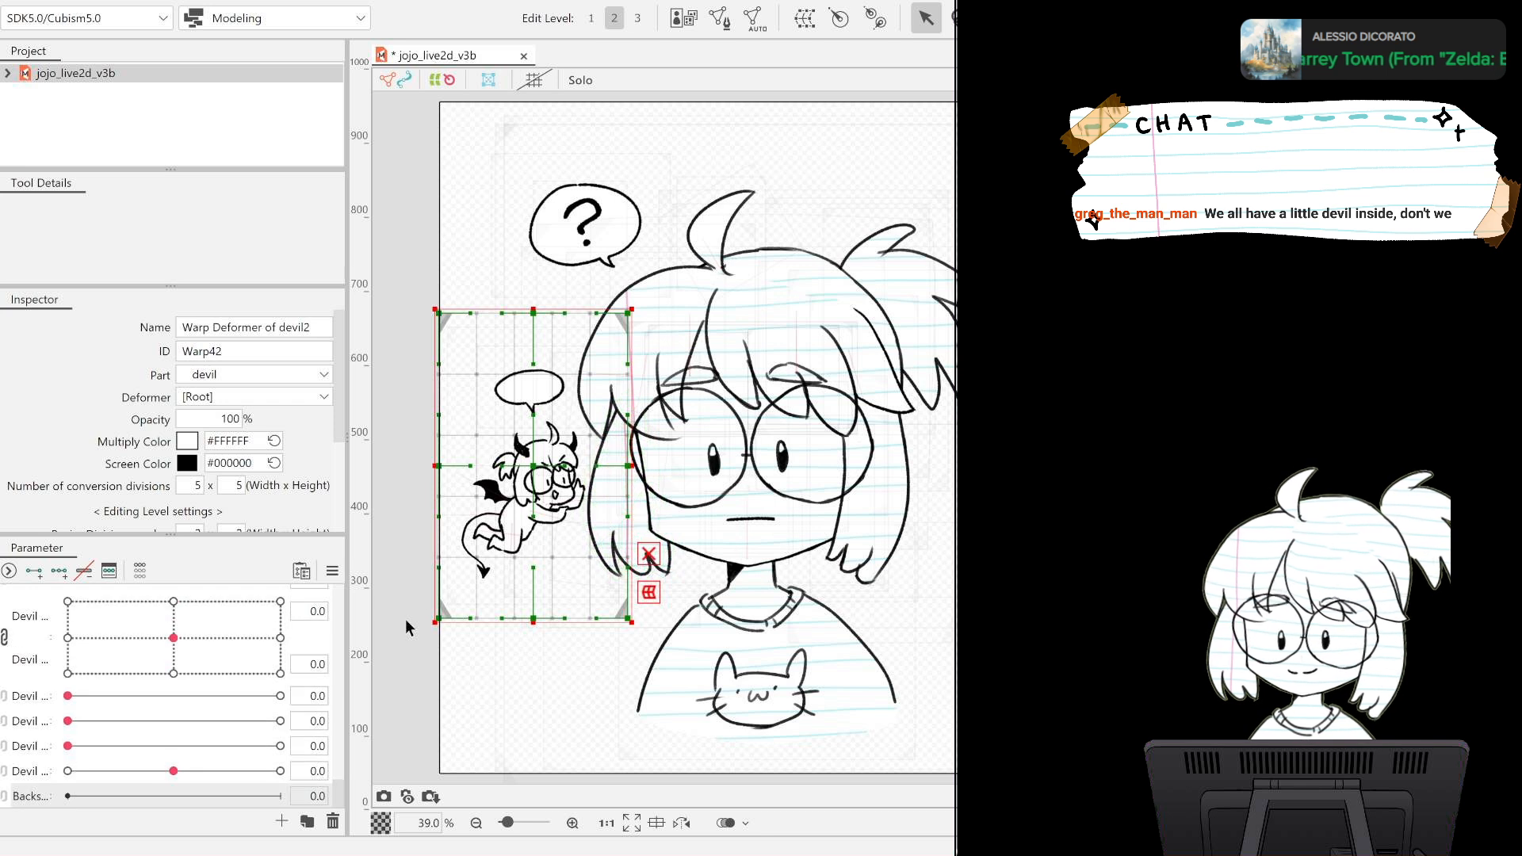
left_click(38, 571)
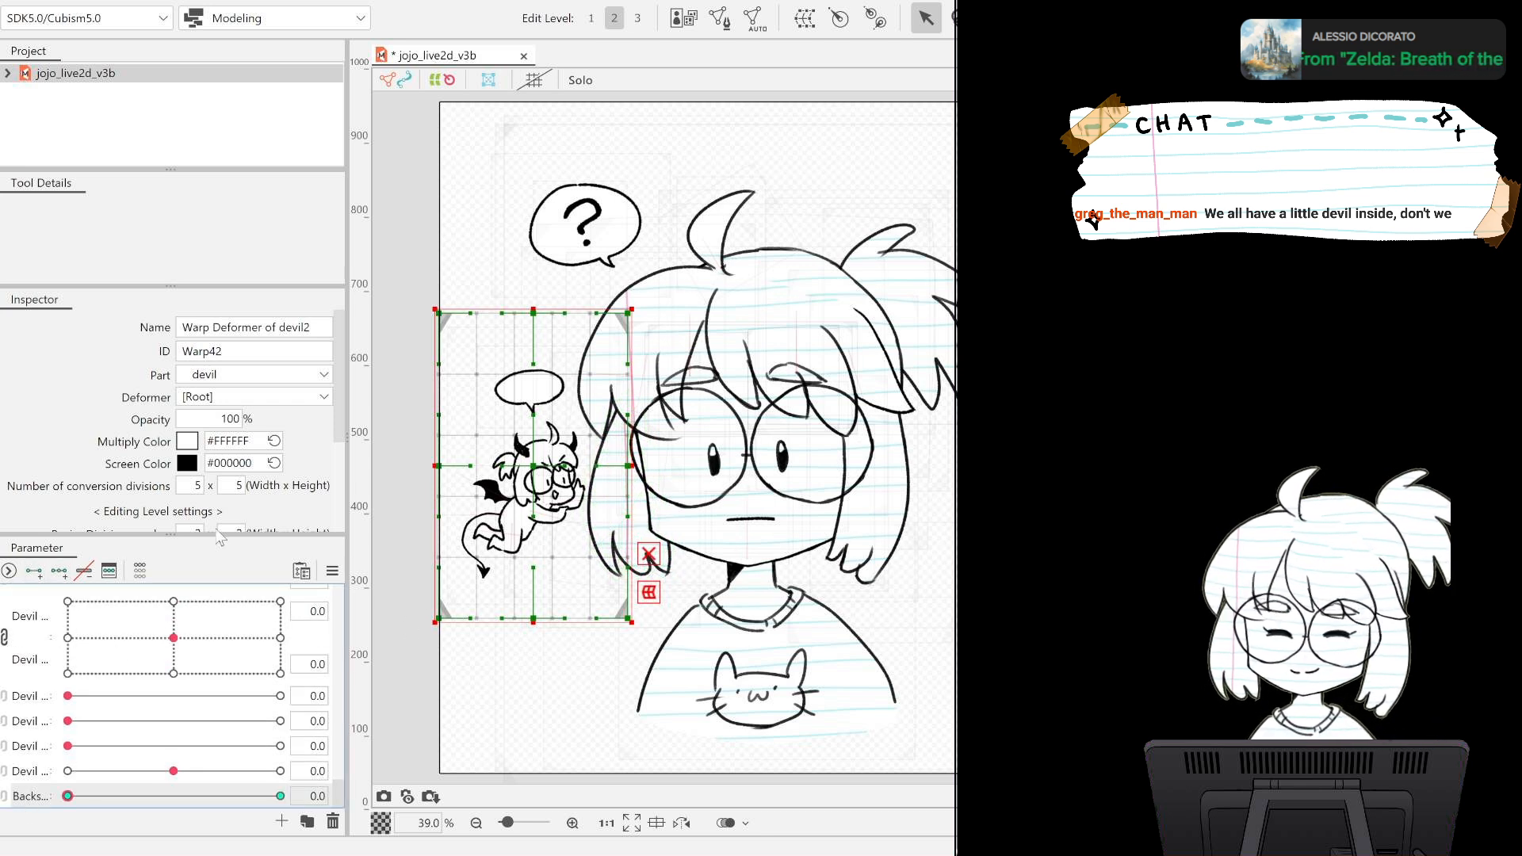
Set the opacity of the Warp Deformer of devil2 to 0% at Backseat OK 0.0, and check the parameter.
double_click(225, 419)
type("0")
key("Return")
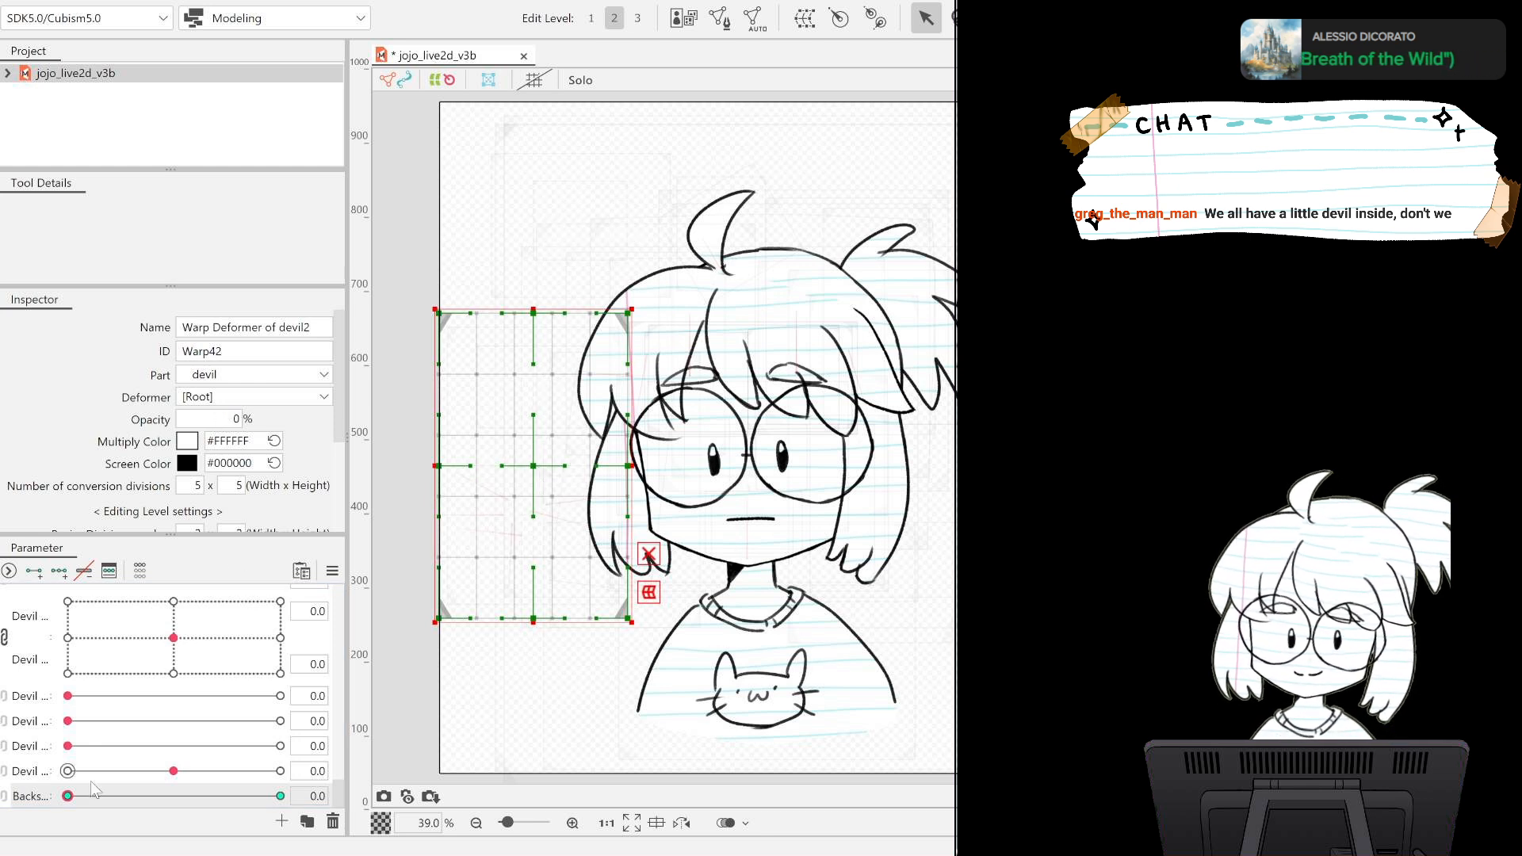
mouse_move(67, 797)
left_mouse_down()
mouse_move(341, 791)
mouse_move(51, 761)
mouse_move(340, 780)
mouse_move(71, 765)
mouse_move(97, 775)
mouse_move(10, 748)
left_mouse_up()
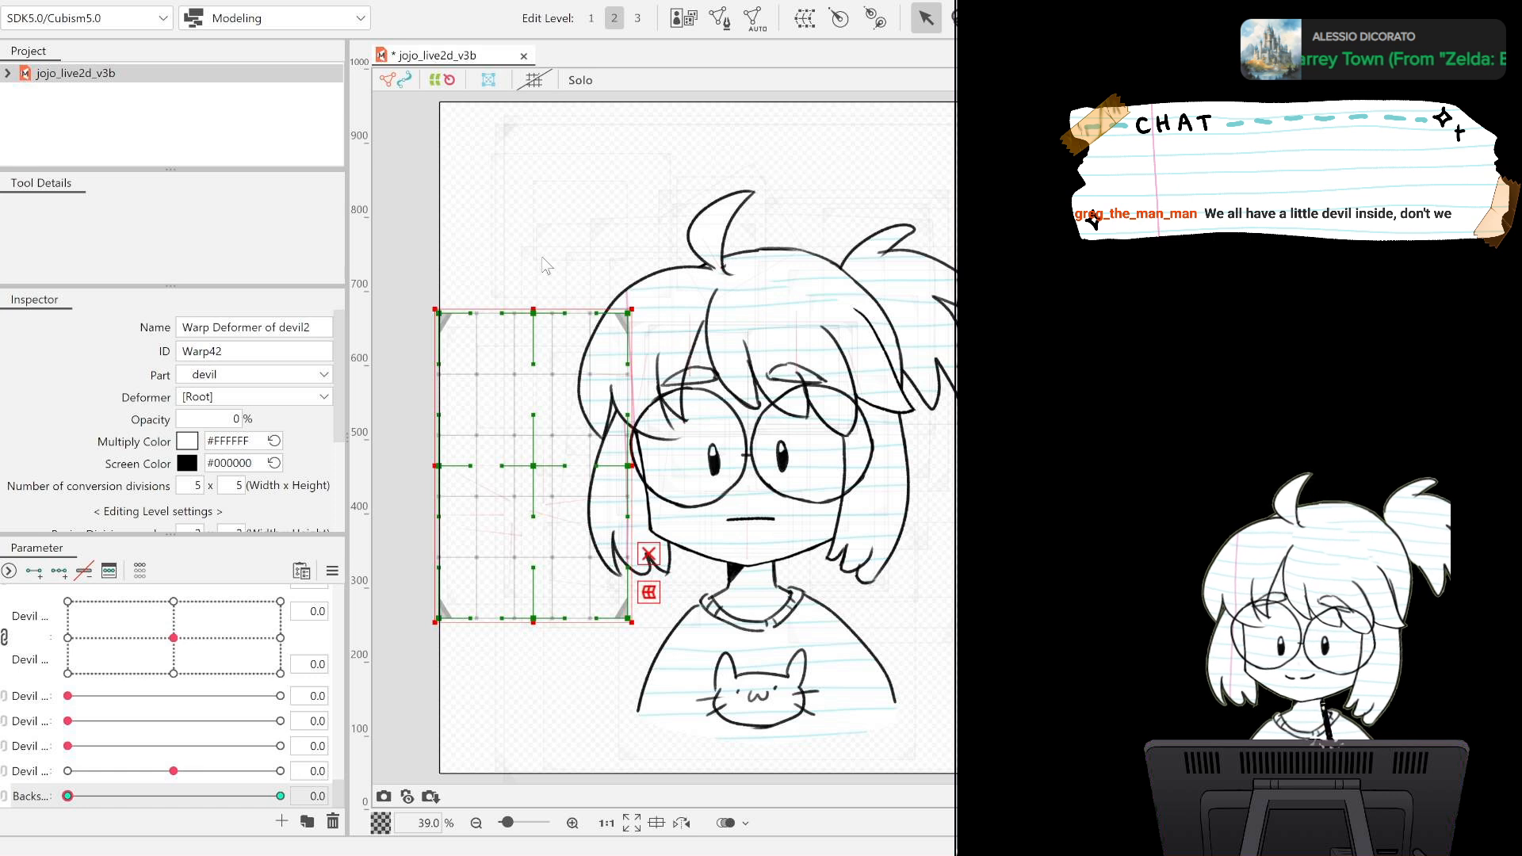
Update the model's texture atlas and save the model.
key("ctrl+s")
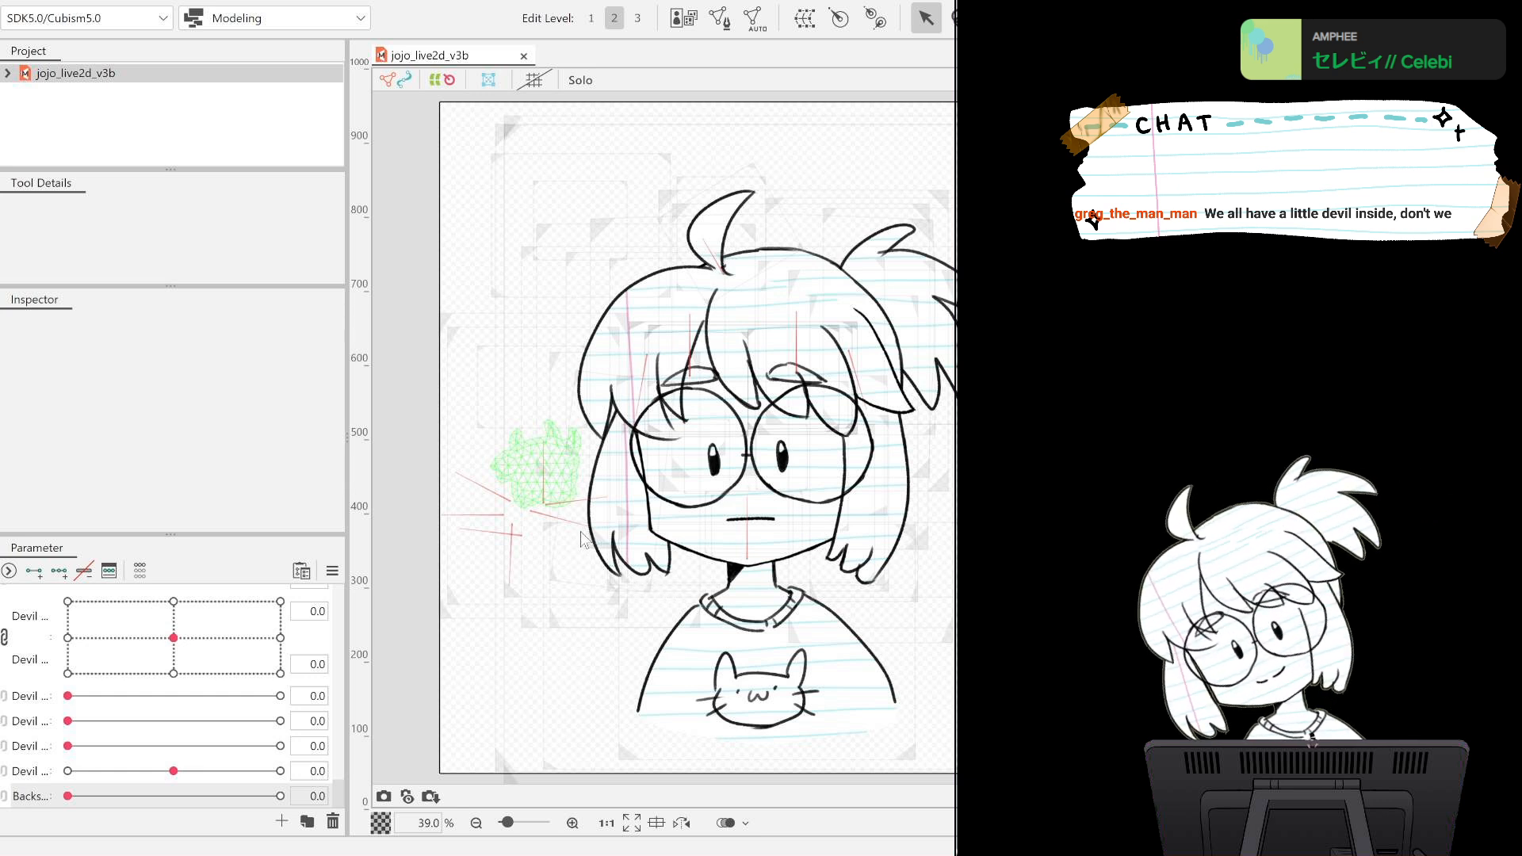
key("ctrl+t")
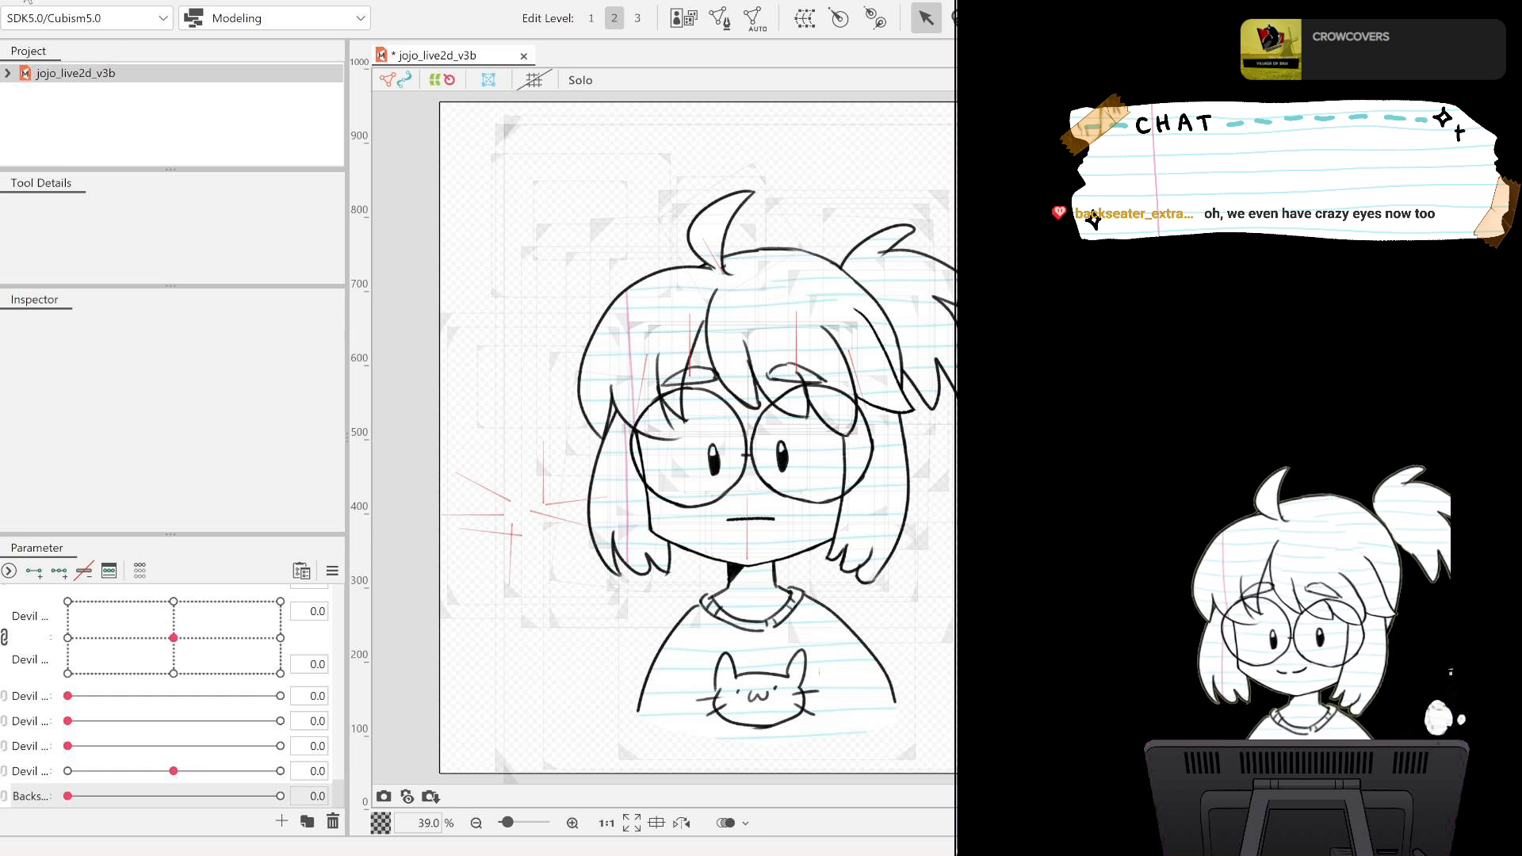
key("ctrl+s")
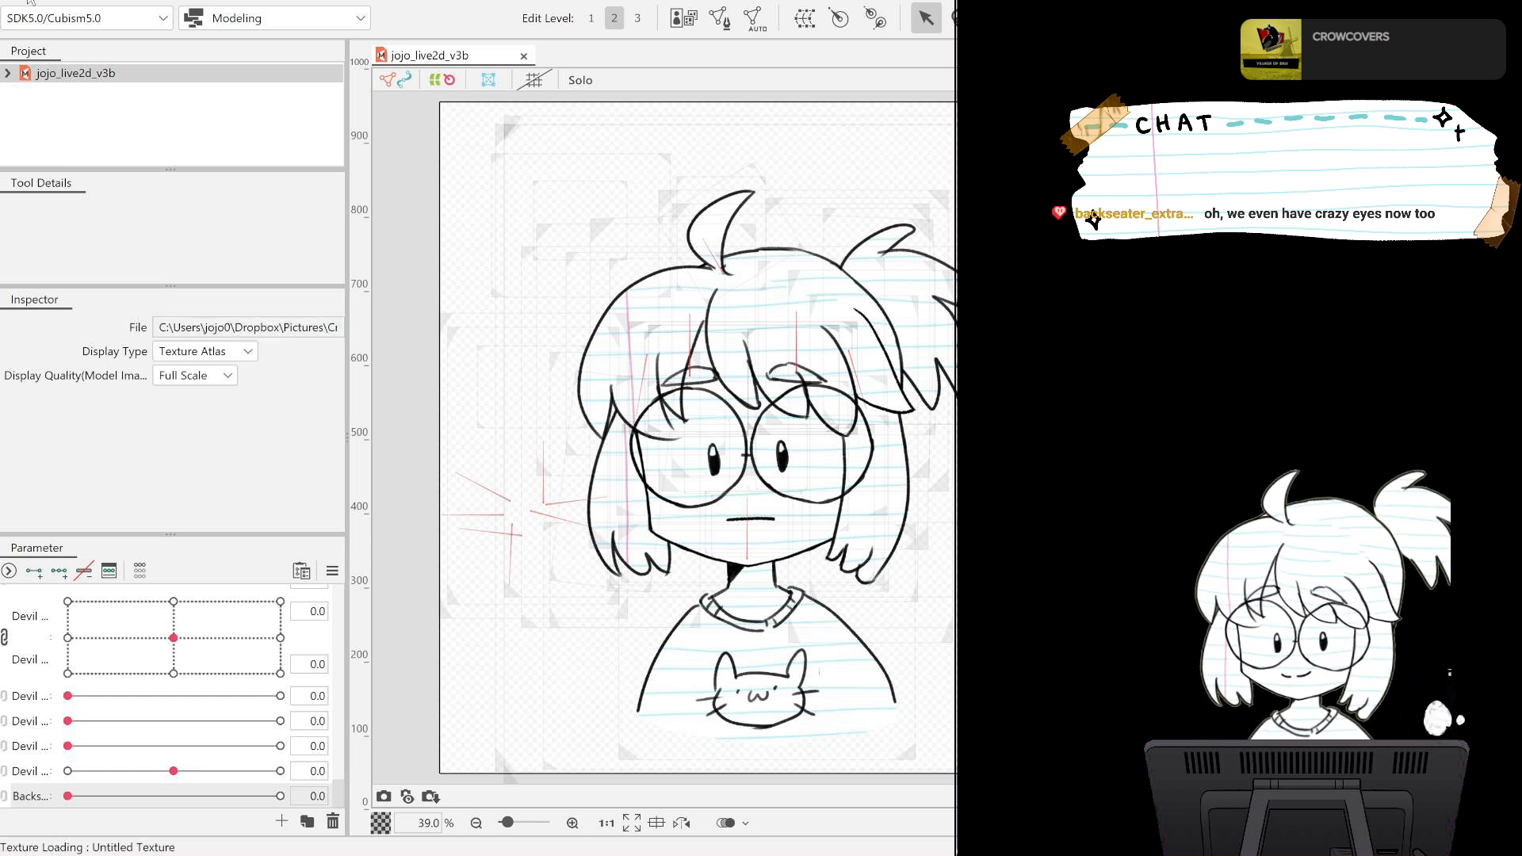
Switch to the Animation workspace, widen the side palettes and open the devilanimation file.
left_click(311, 68)
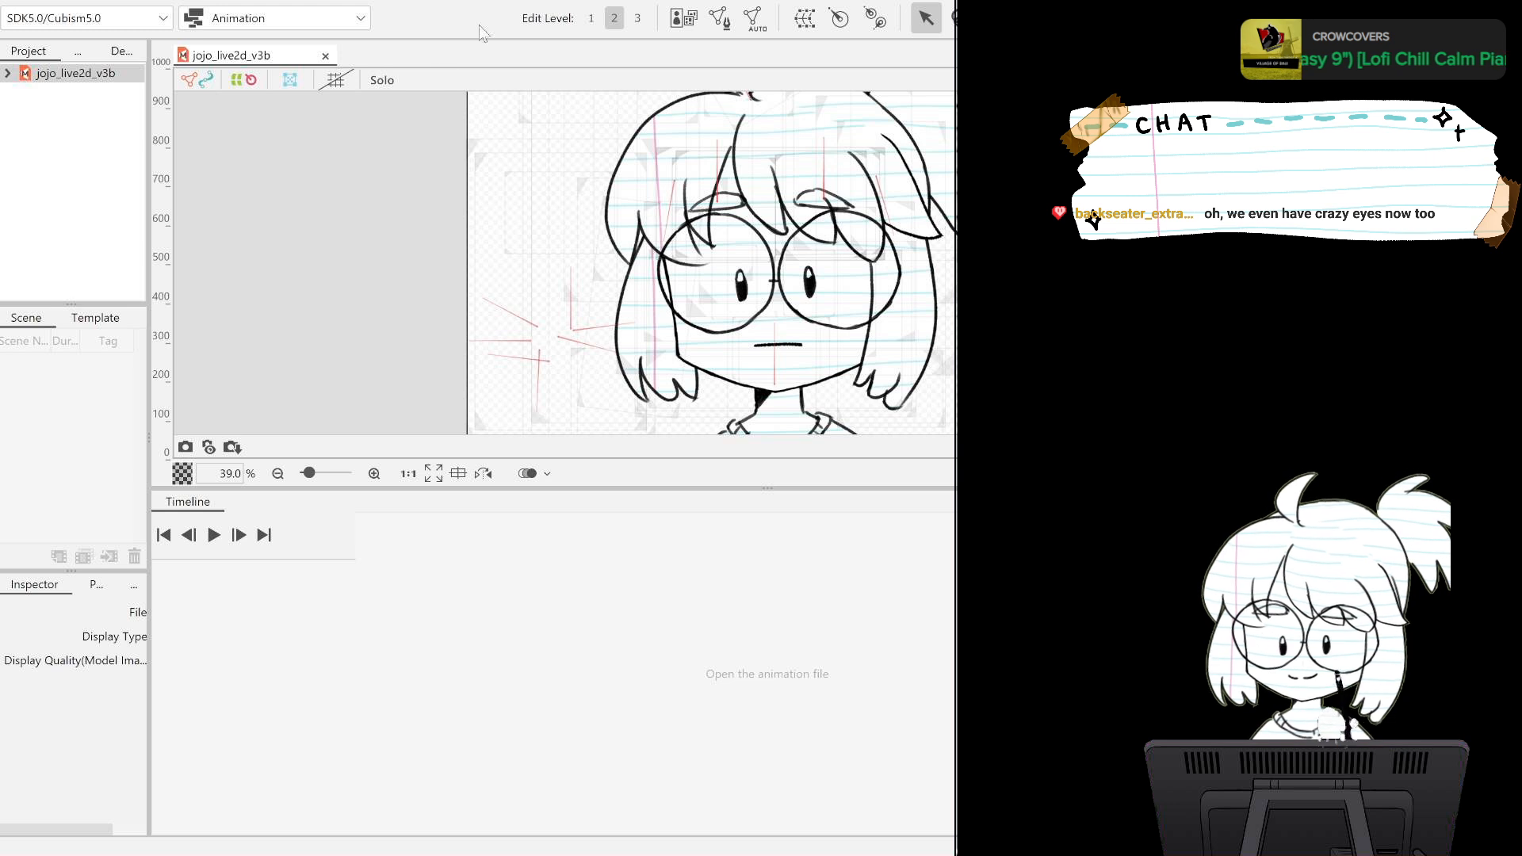
left_click_drag(149, 365, 171, 367)
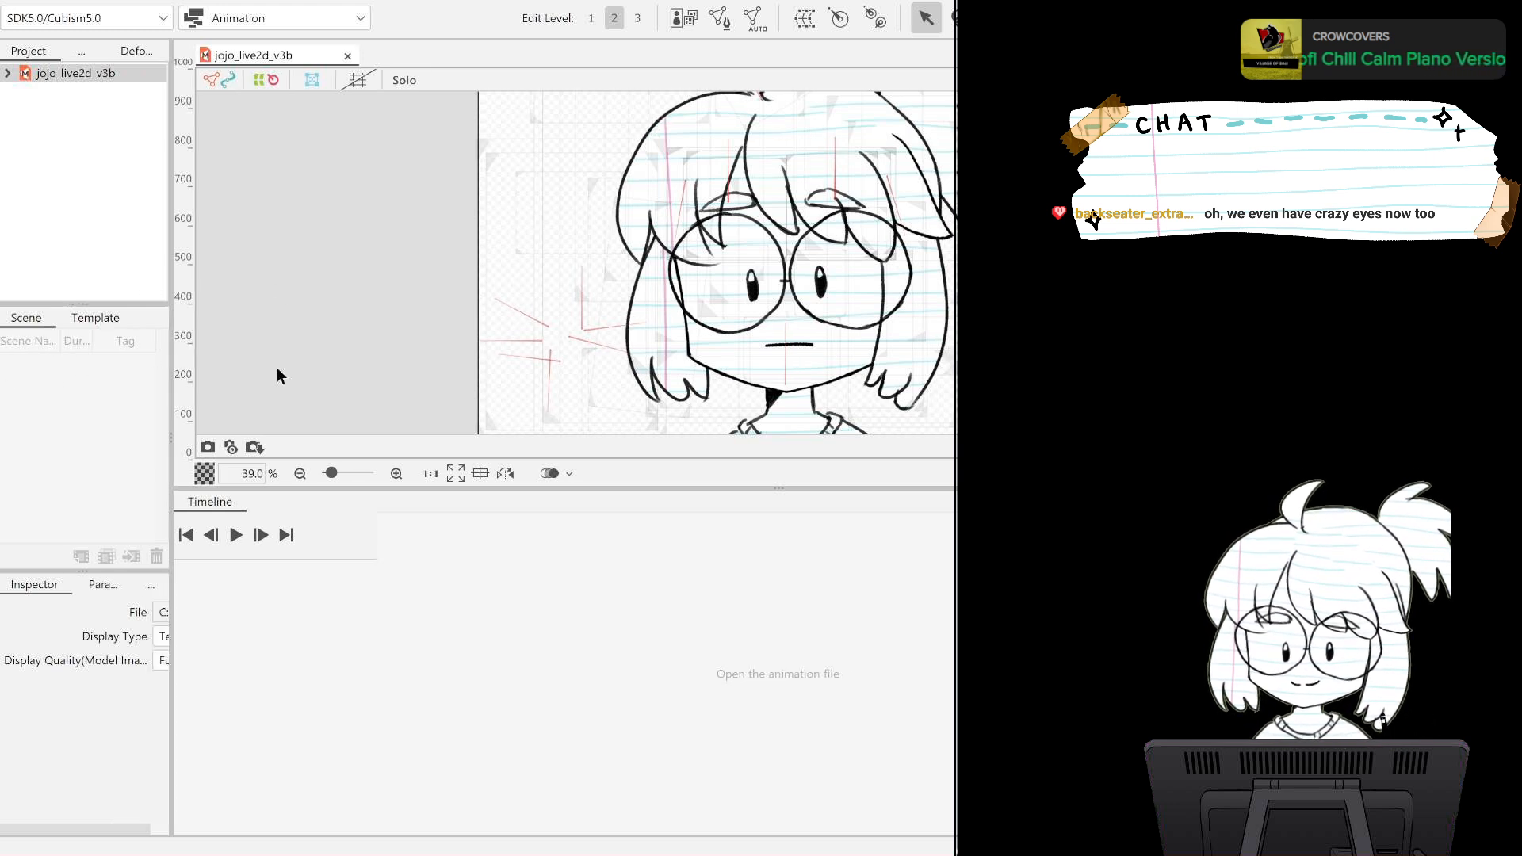
mouse_move(277, 368)
left_mouse_down()
mouse_move(333, 368)
mouse_move(295, 368)
left_mouse_up()
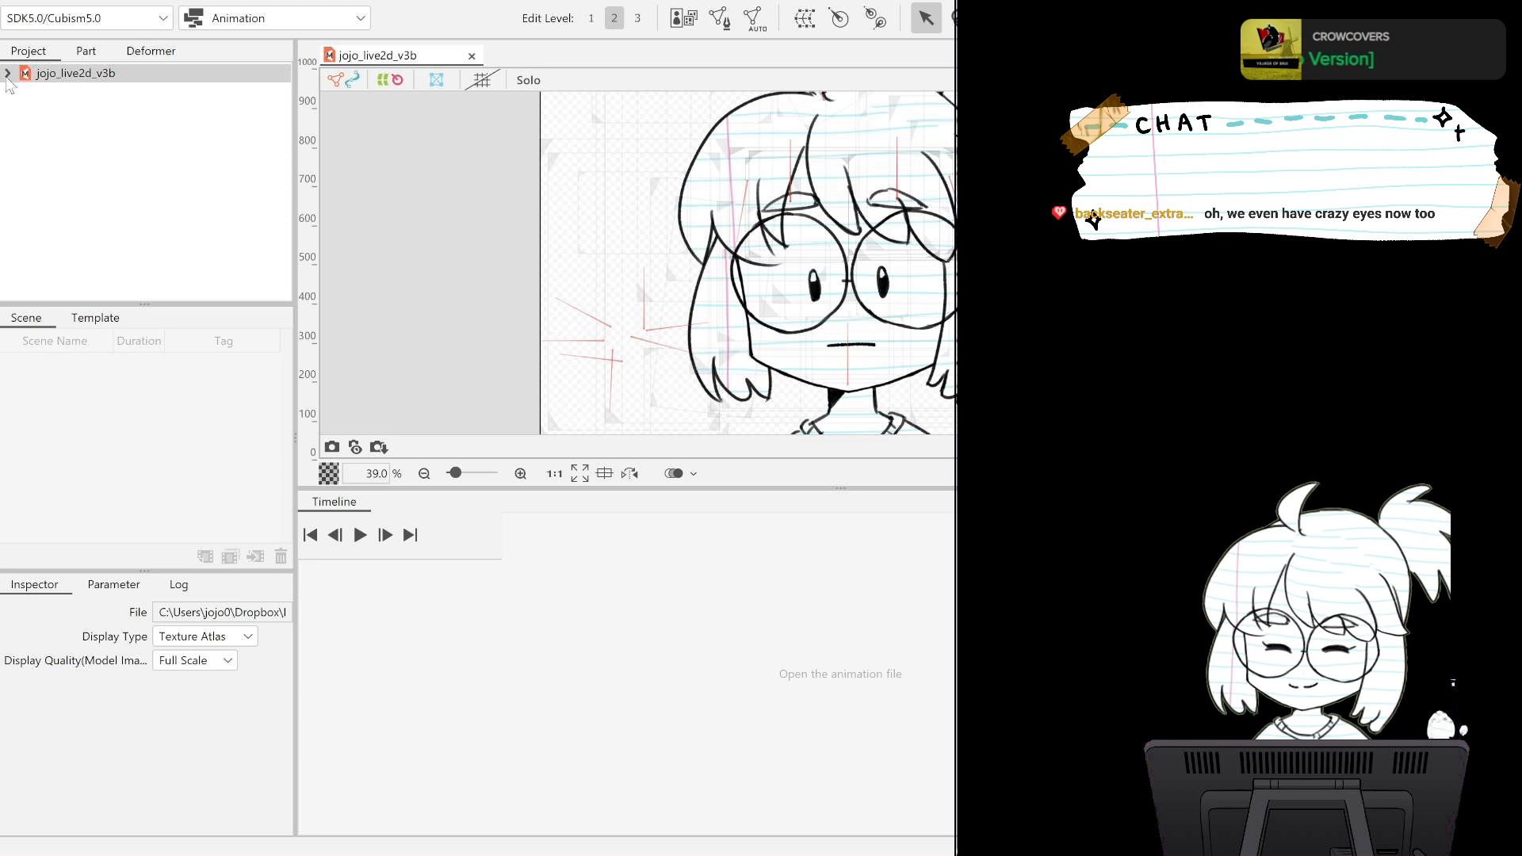
left_click(8, 73)
left_click(7, 73)
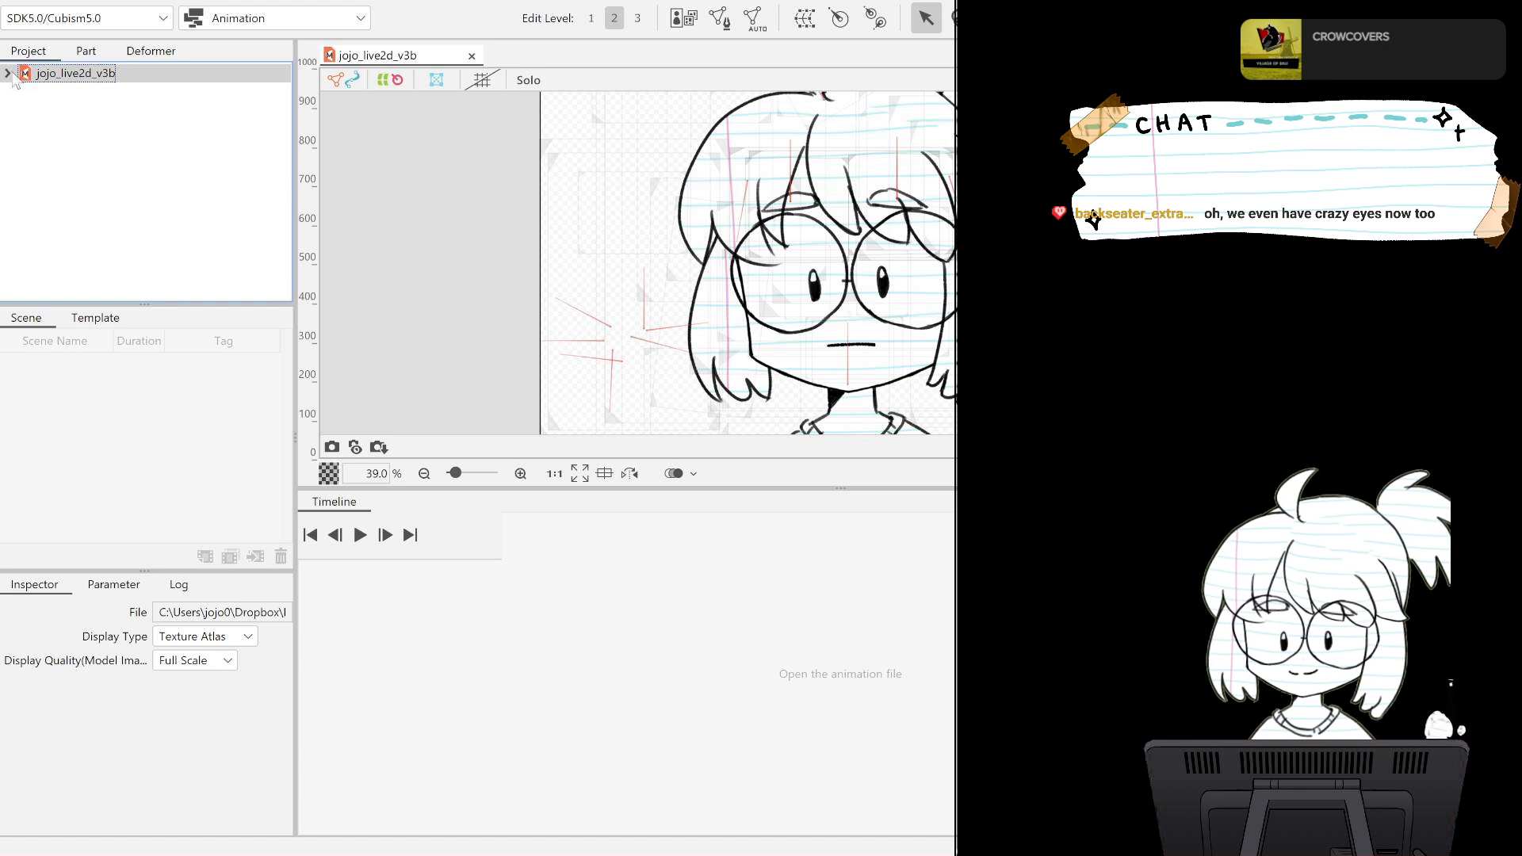
left_click(95, 317)
left_click(33, 325)
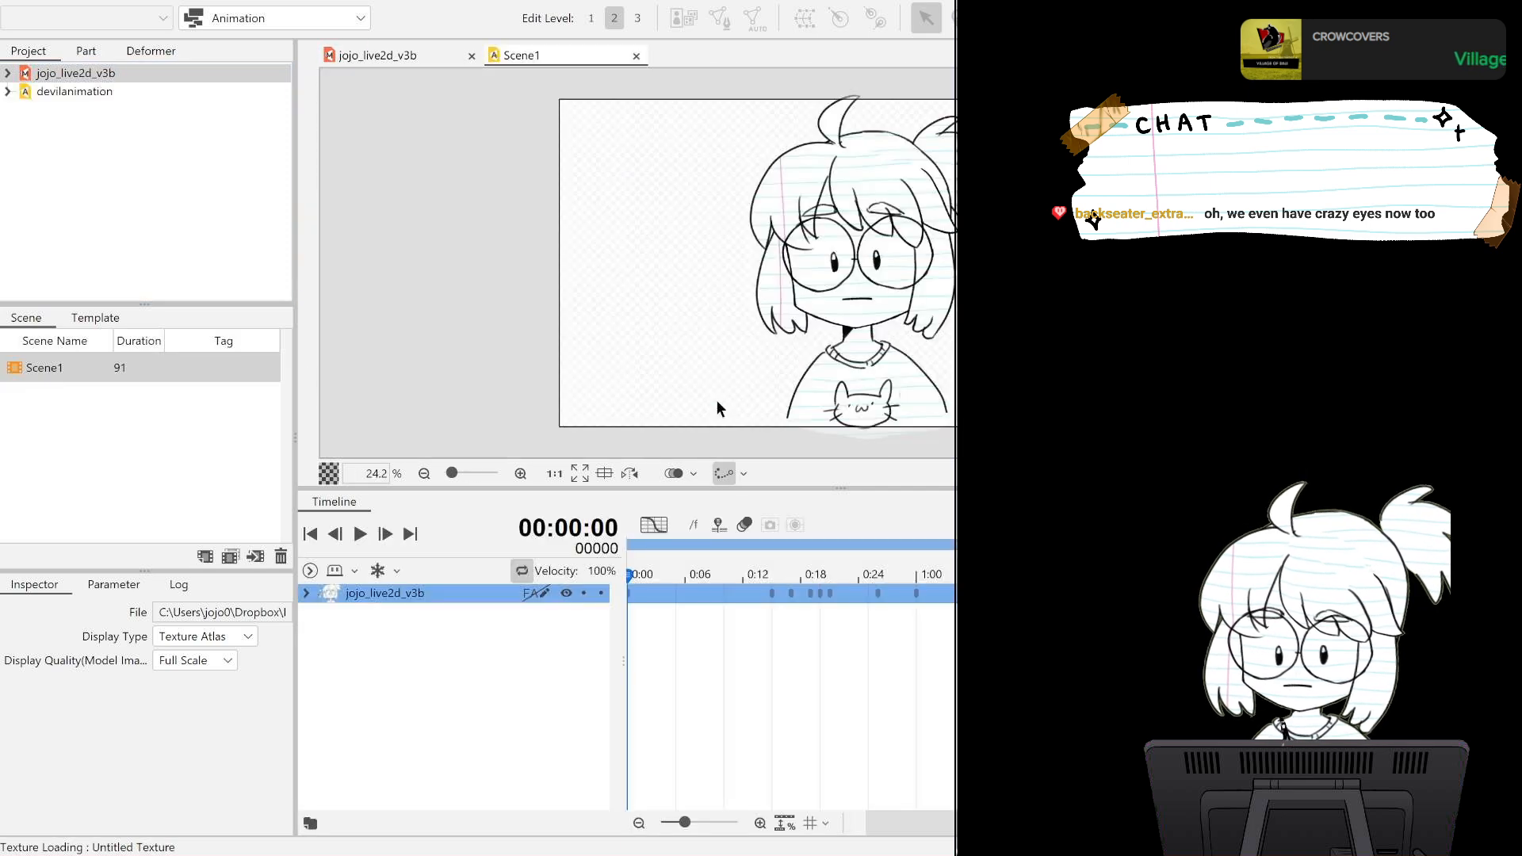
Expand the model track's Live2D parameters down to Backseat OK, play Scene1 and return to frame 0.
left_click(306, 593)
left_click(310, 625)
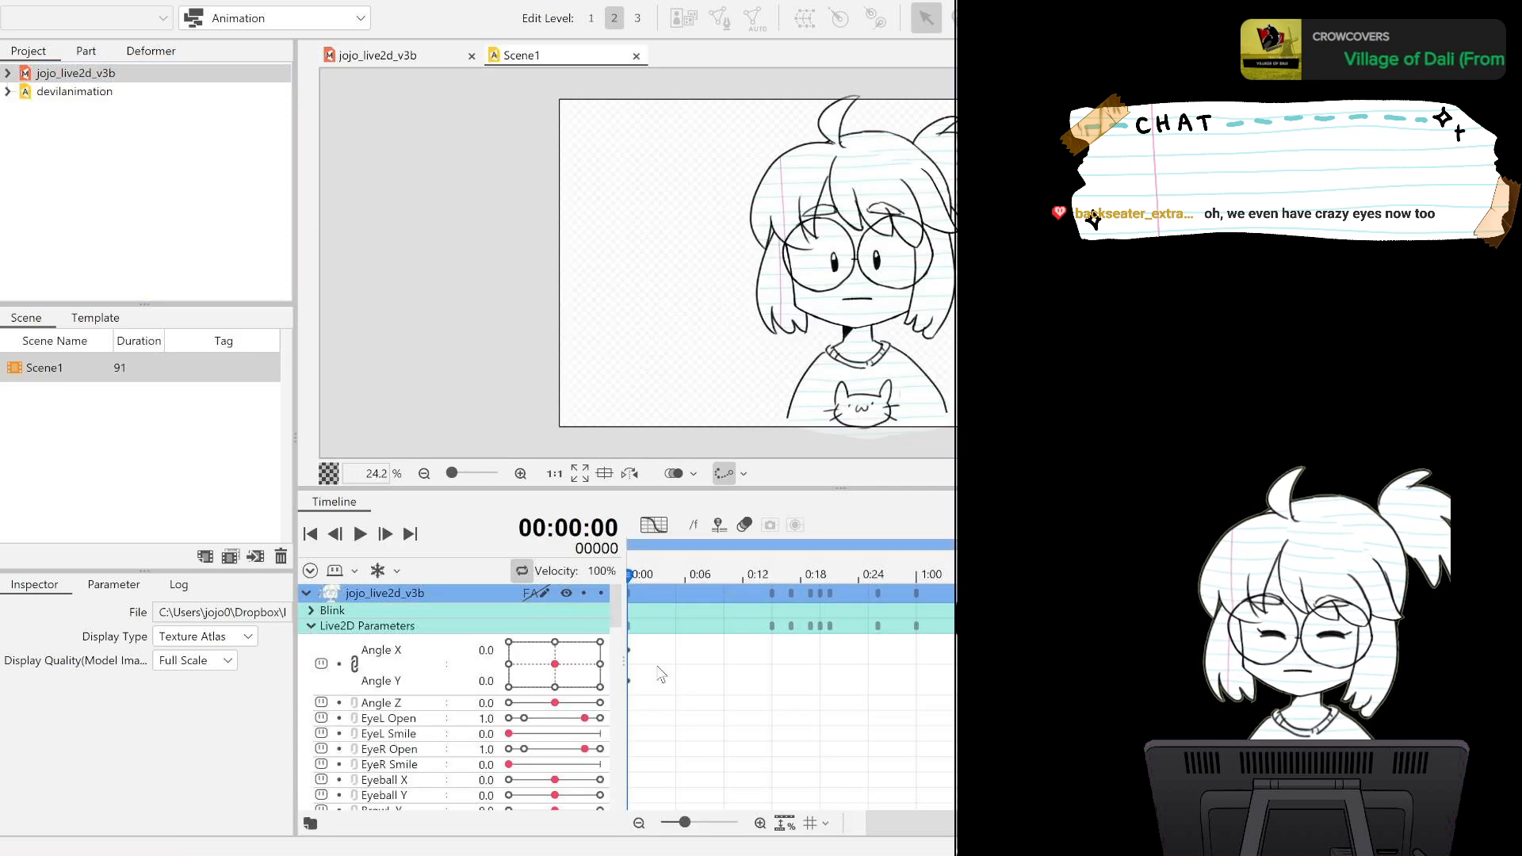
scroll(617, 602, "down", 1)
left_click_drag(617, 602, 610, 791)
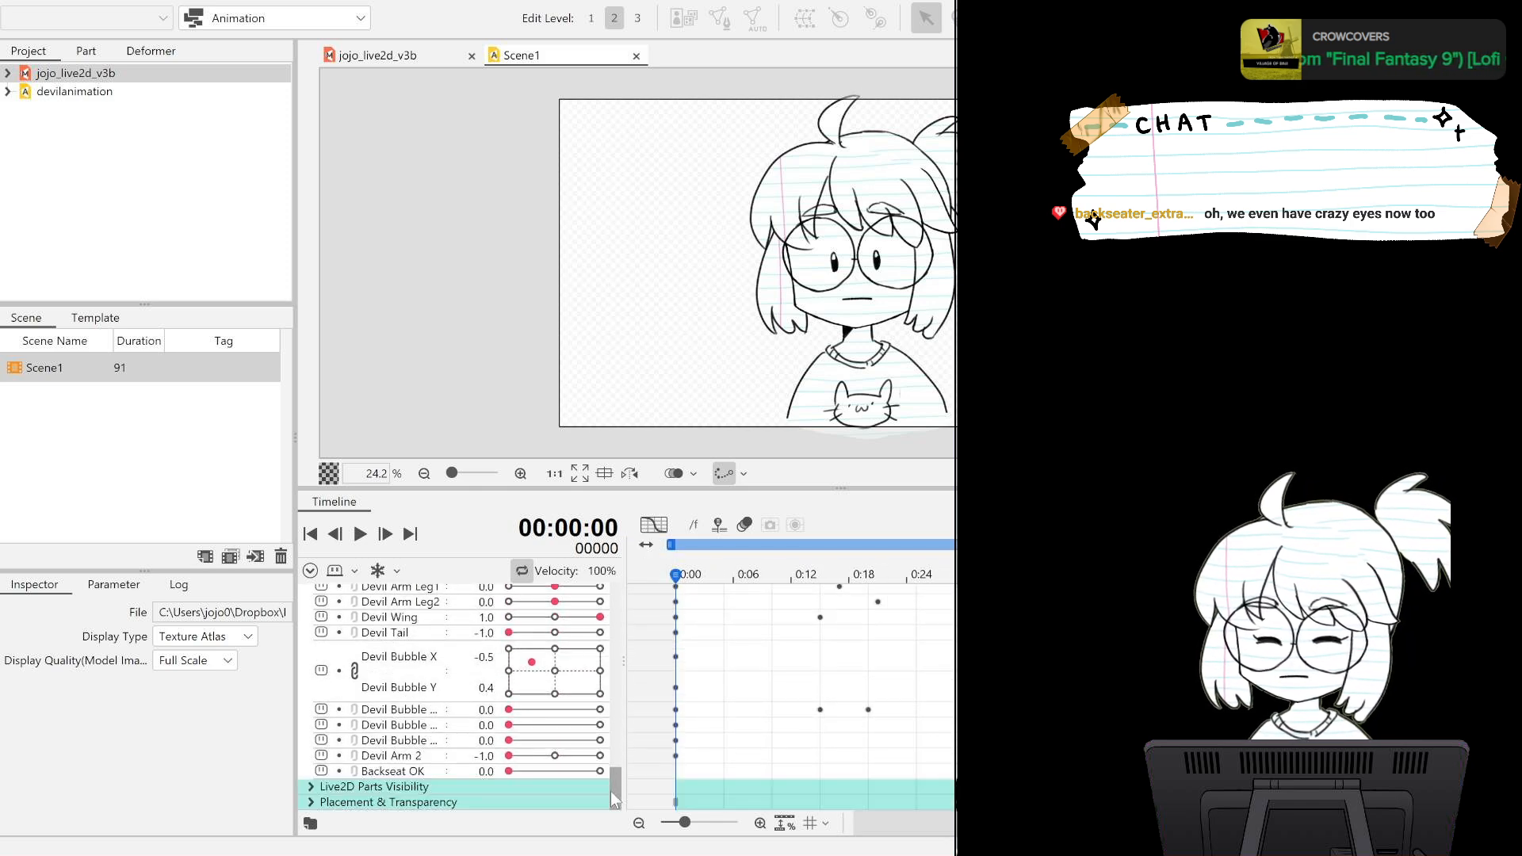
left_click(358, 536)
left_click(360, 534)
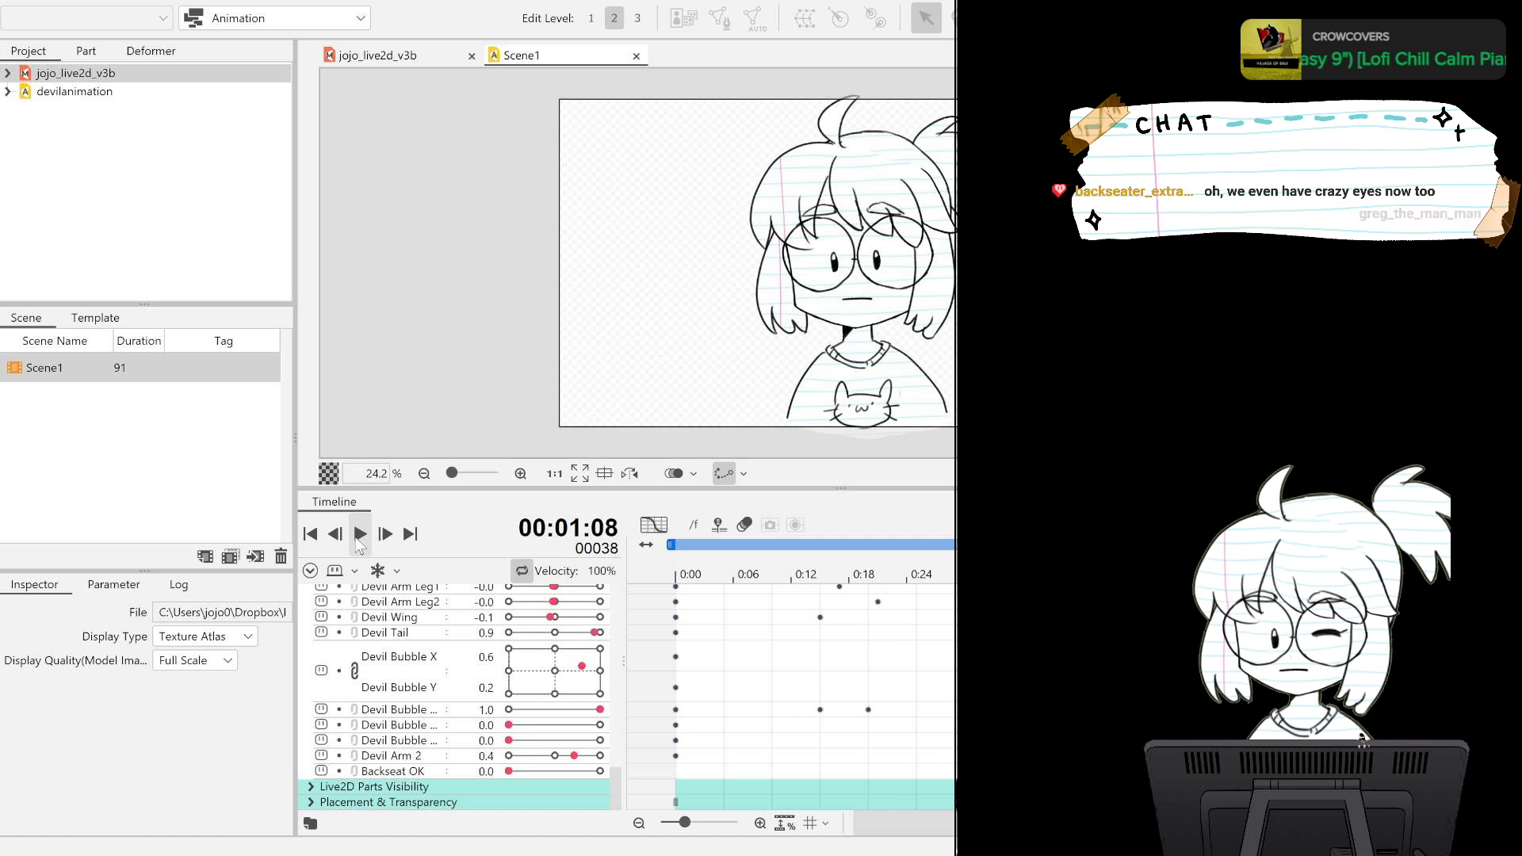
scroll(615, 784, "down", 1)
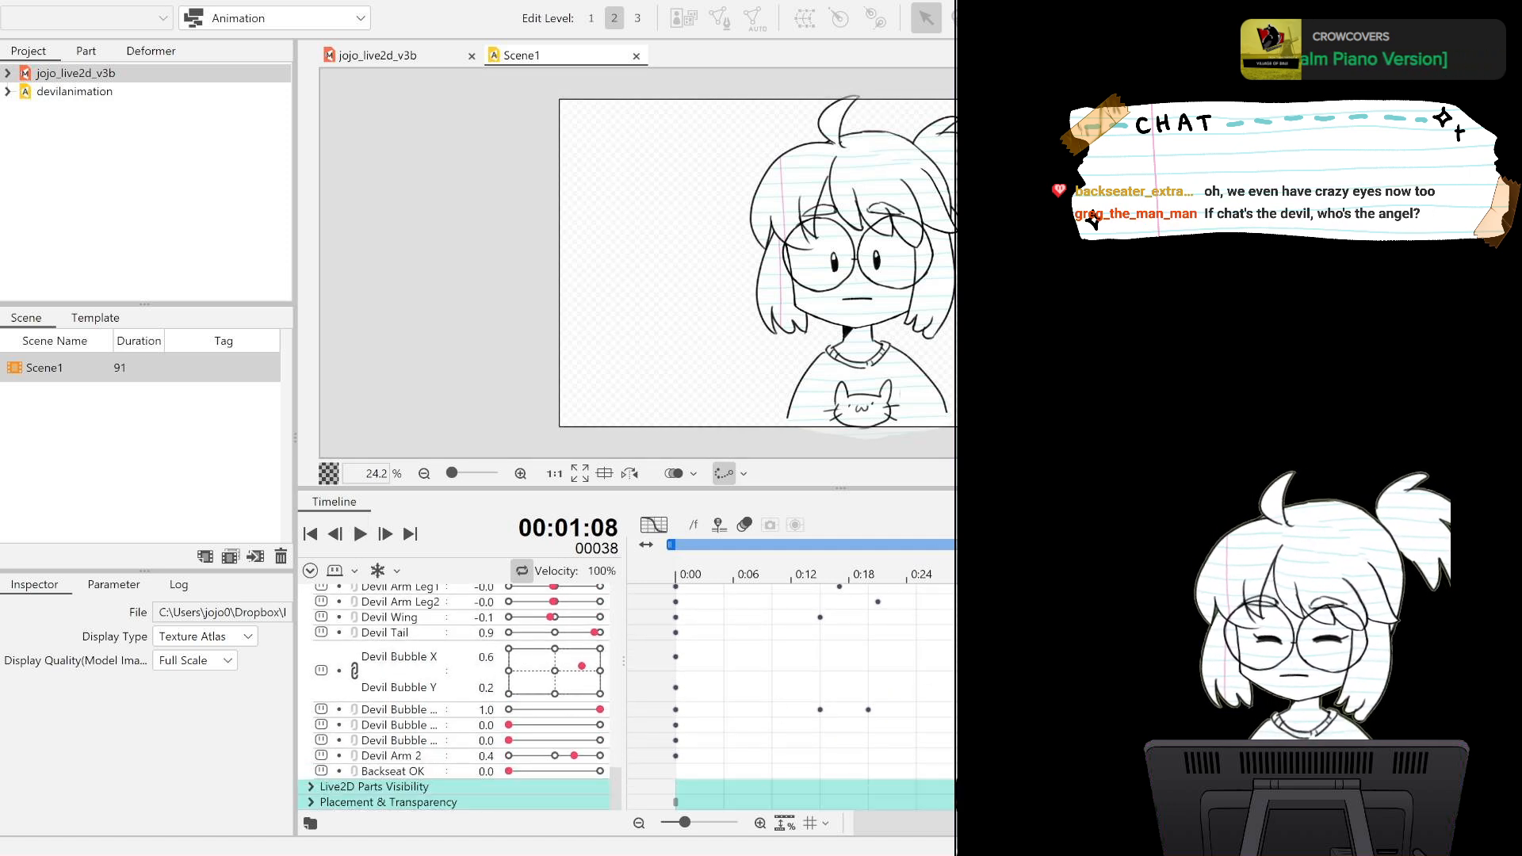
left_click_drag(811, 575, 659, 588)
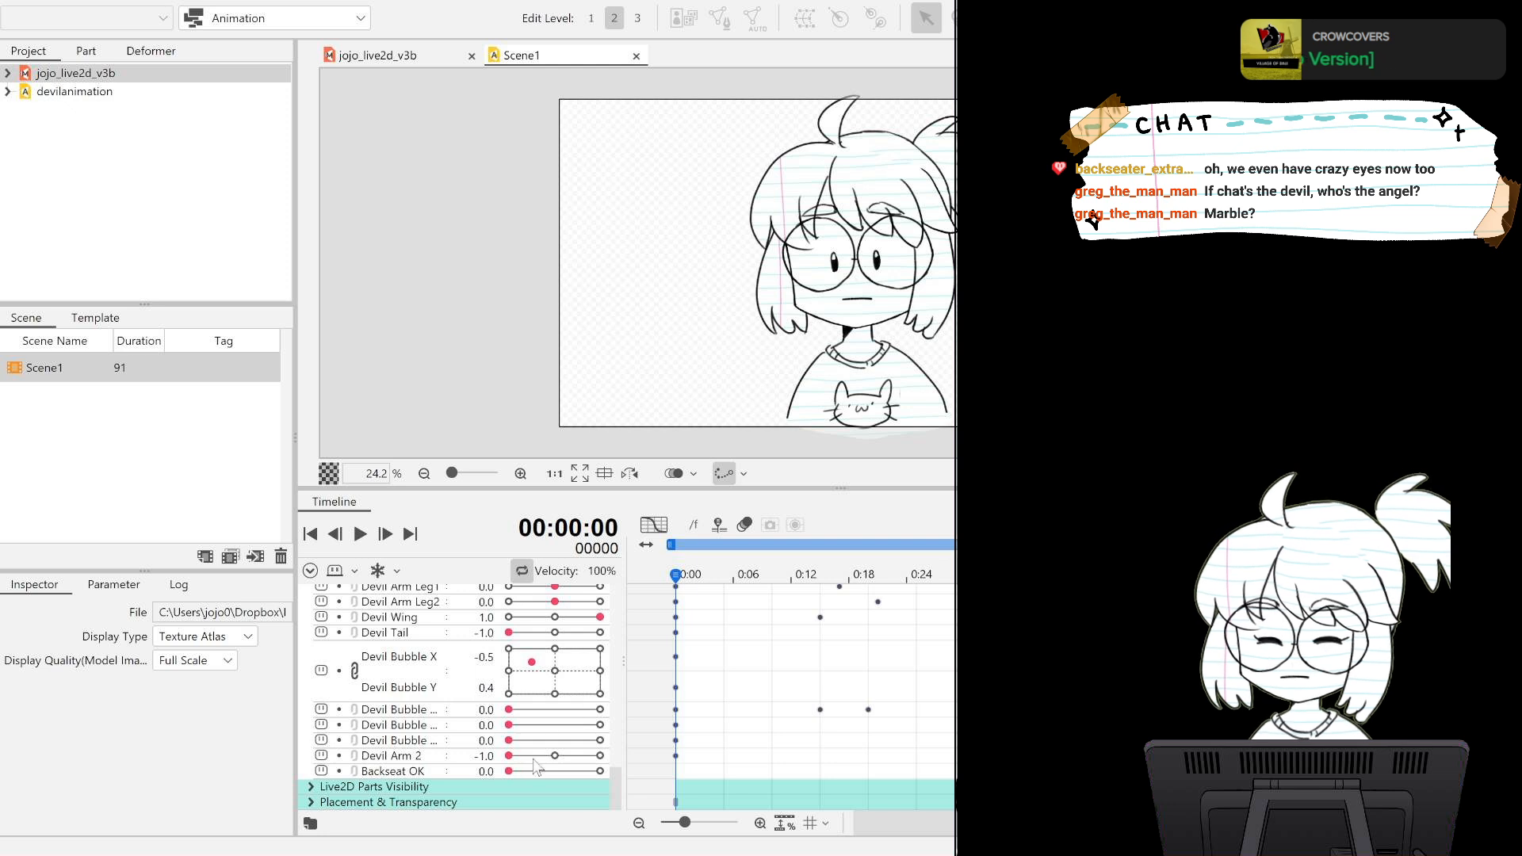
Preview Scene1 with Backseat OK set to 1.0 at frame 0, and undo that setting.
left_click_drag(509, 771, 620, 772)
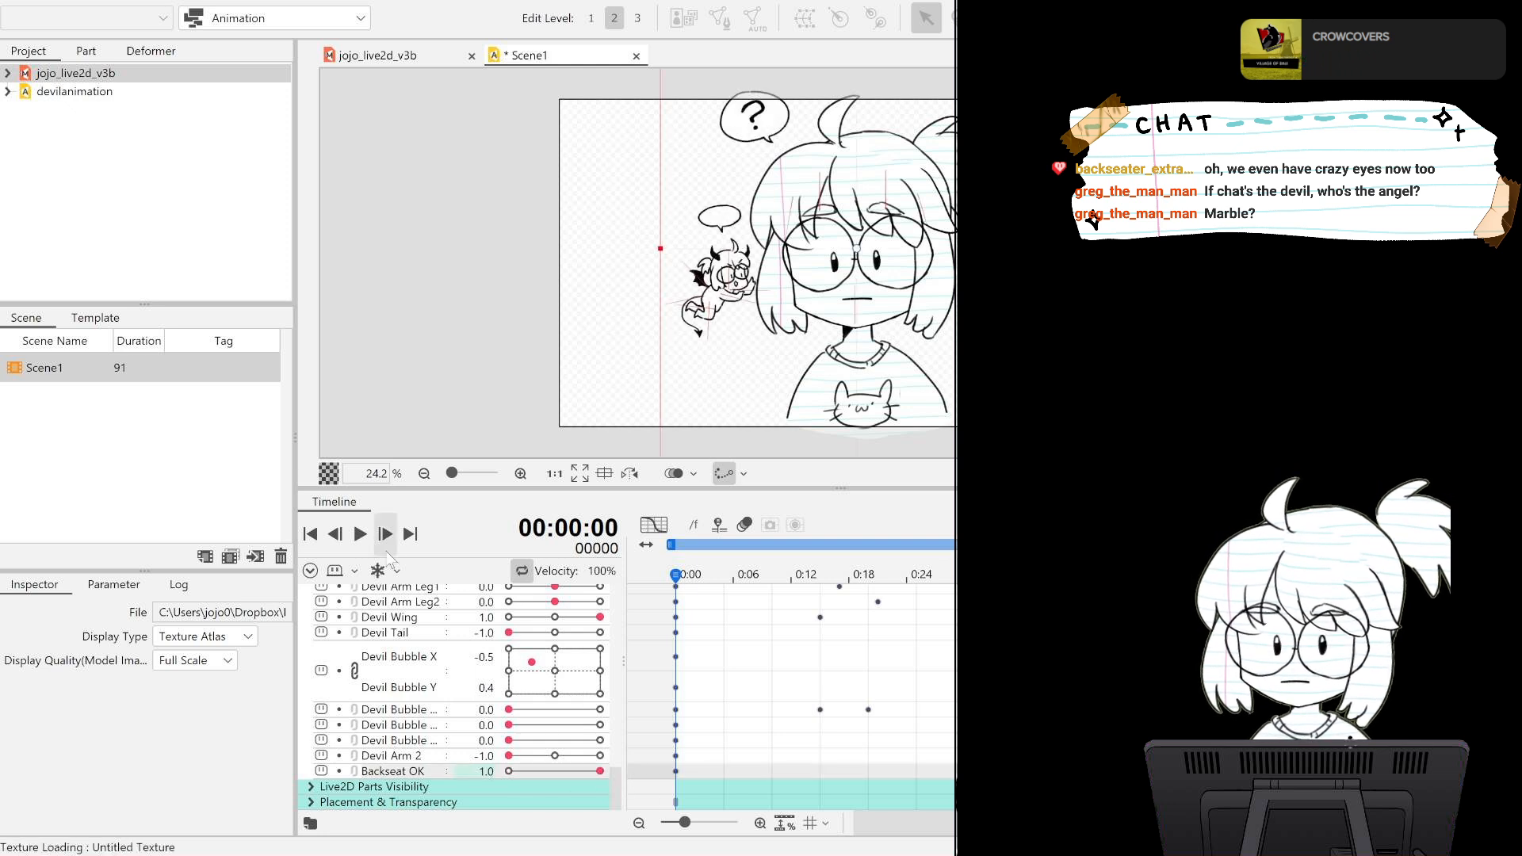
left_click(359, 535)
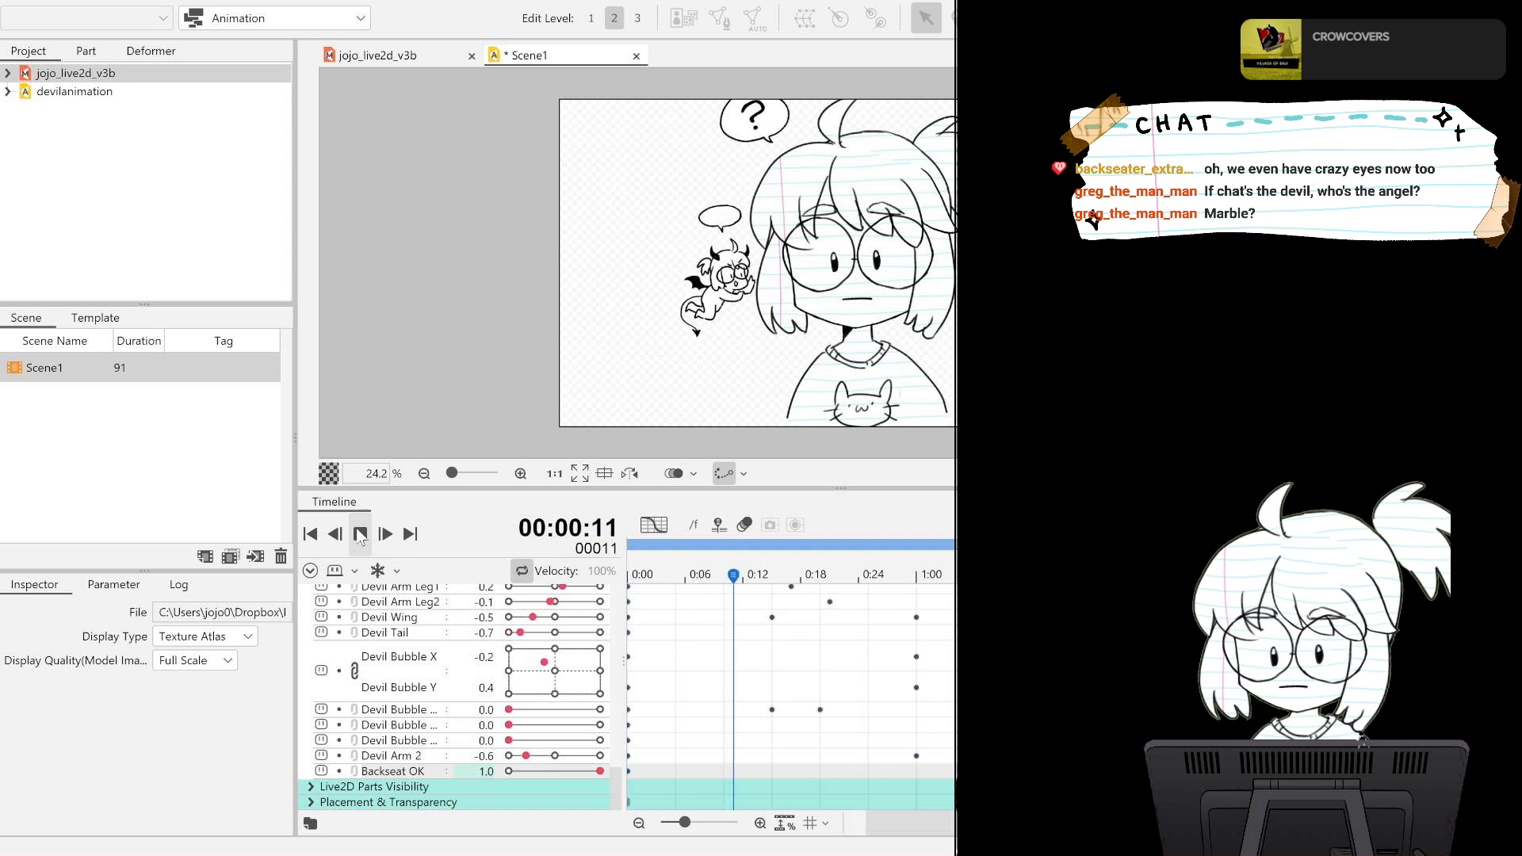
left_click(359, 535)
left_click_drag(850, 585, 600, 581)
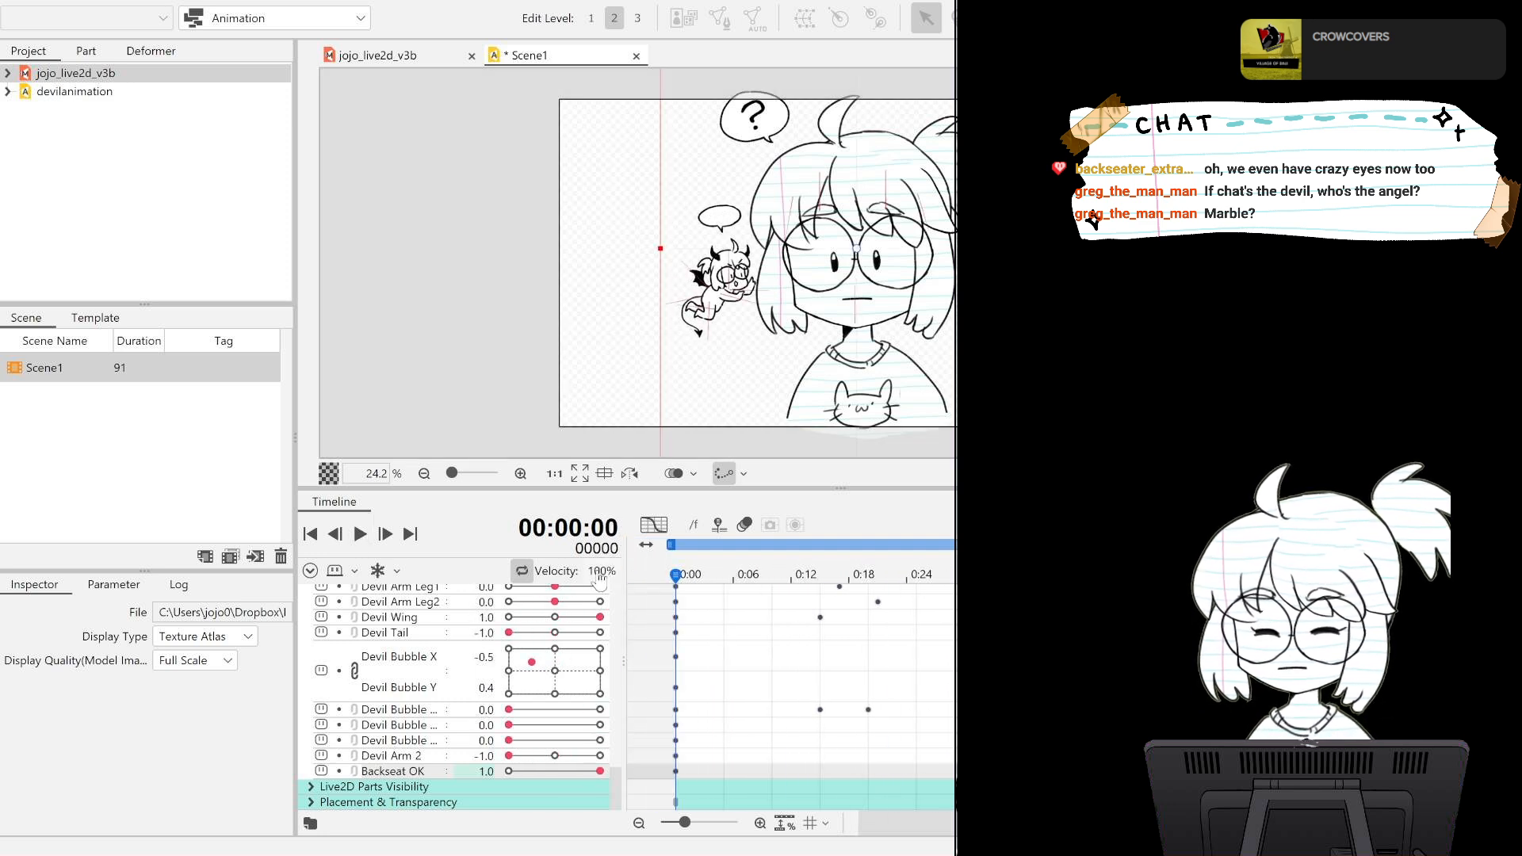
key("ctrl+z")
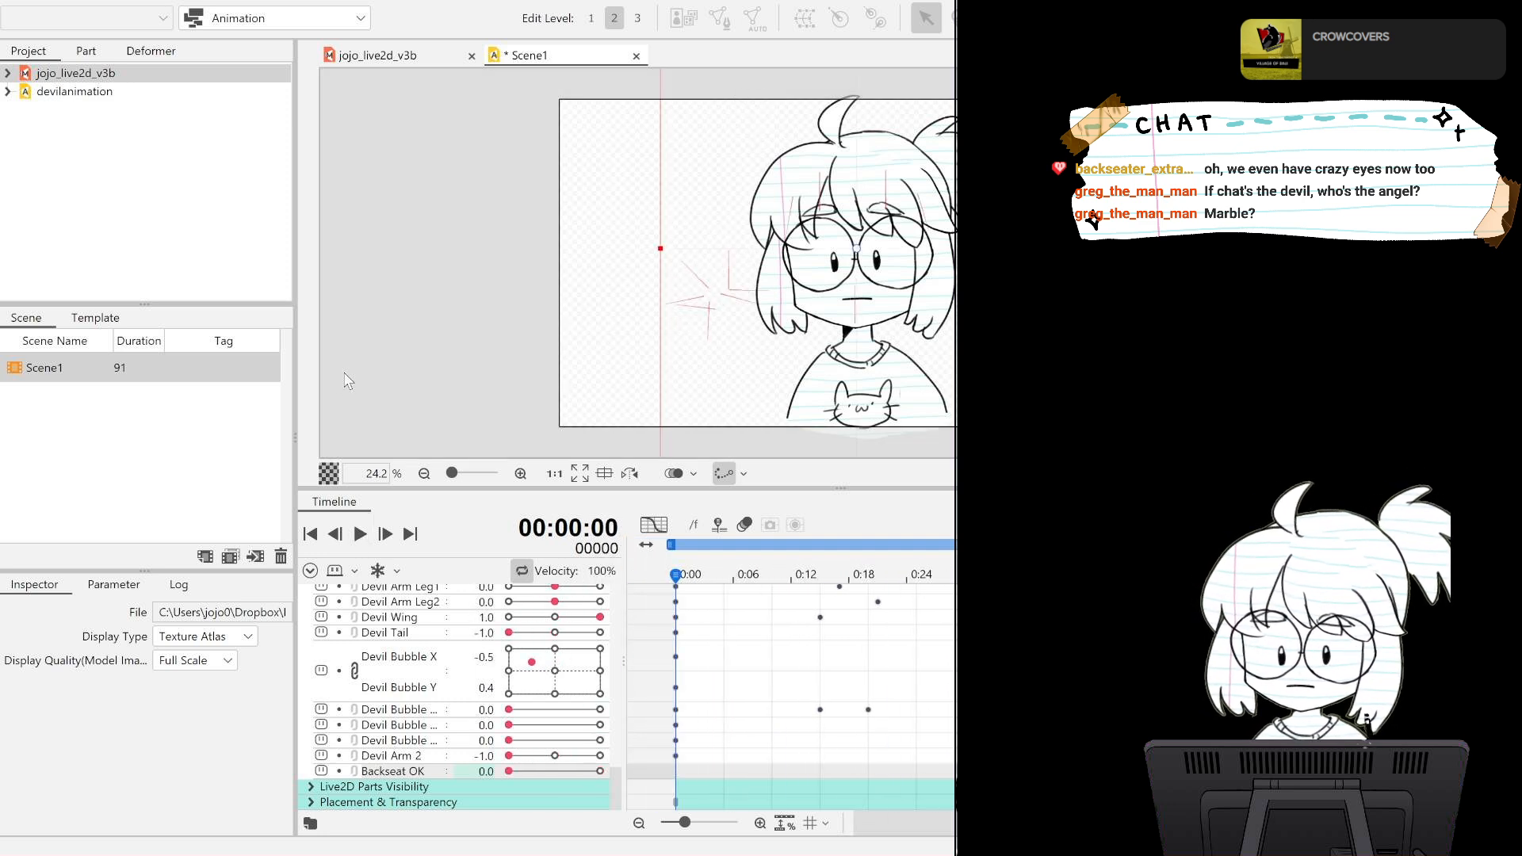
Save the animation and close Scene1.
key("ctrl+s")
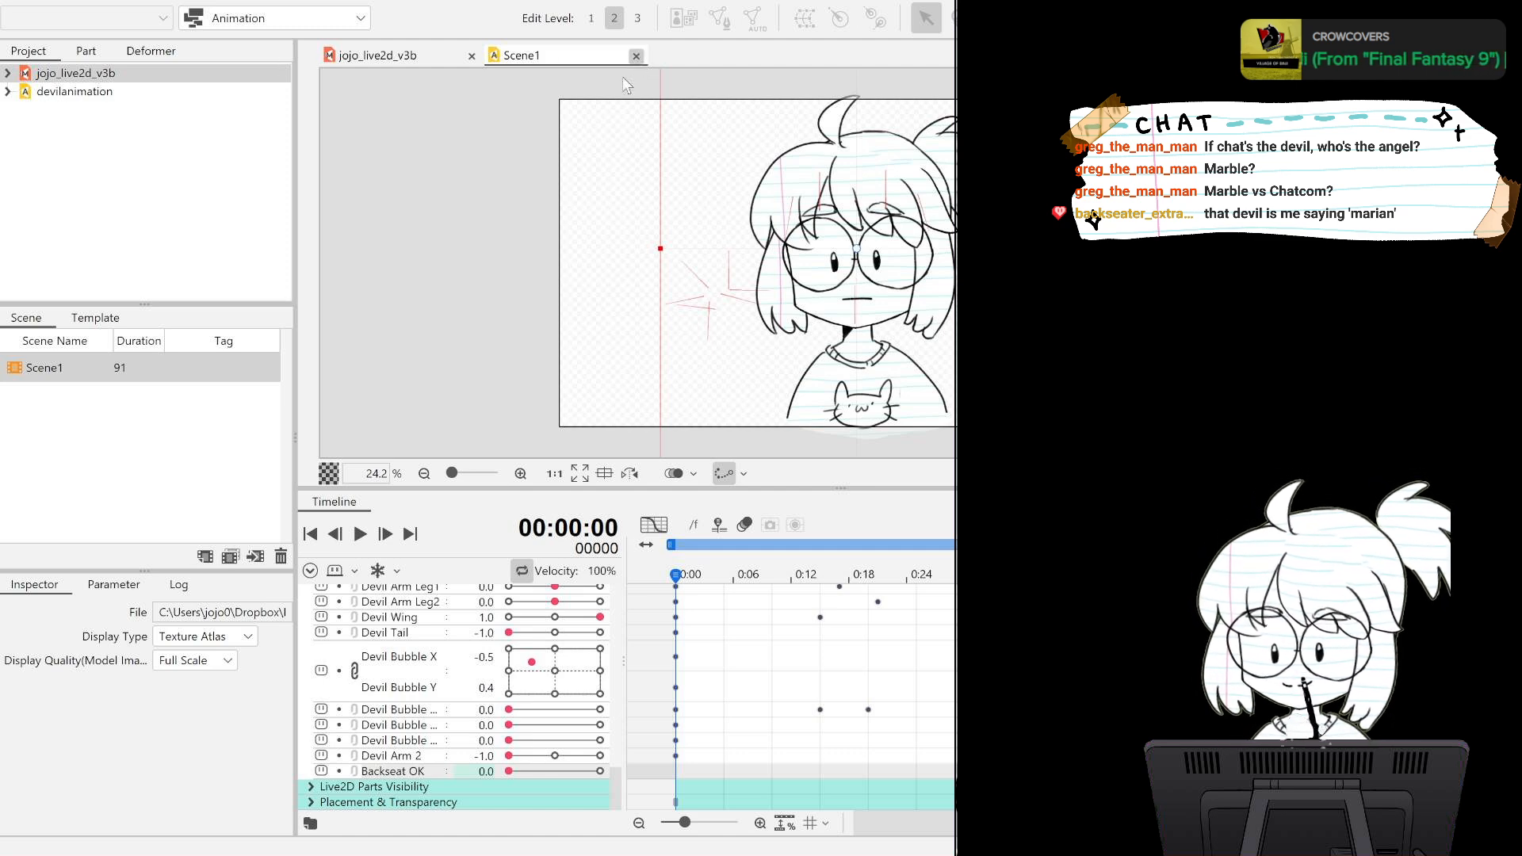
left_click(635, 55)
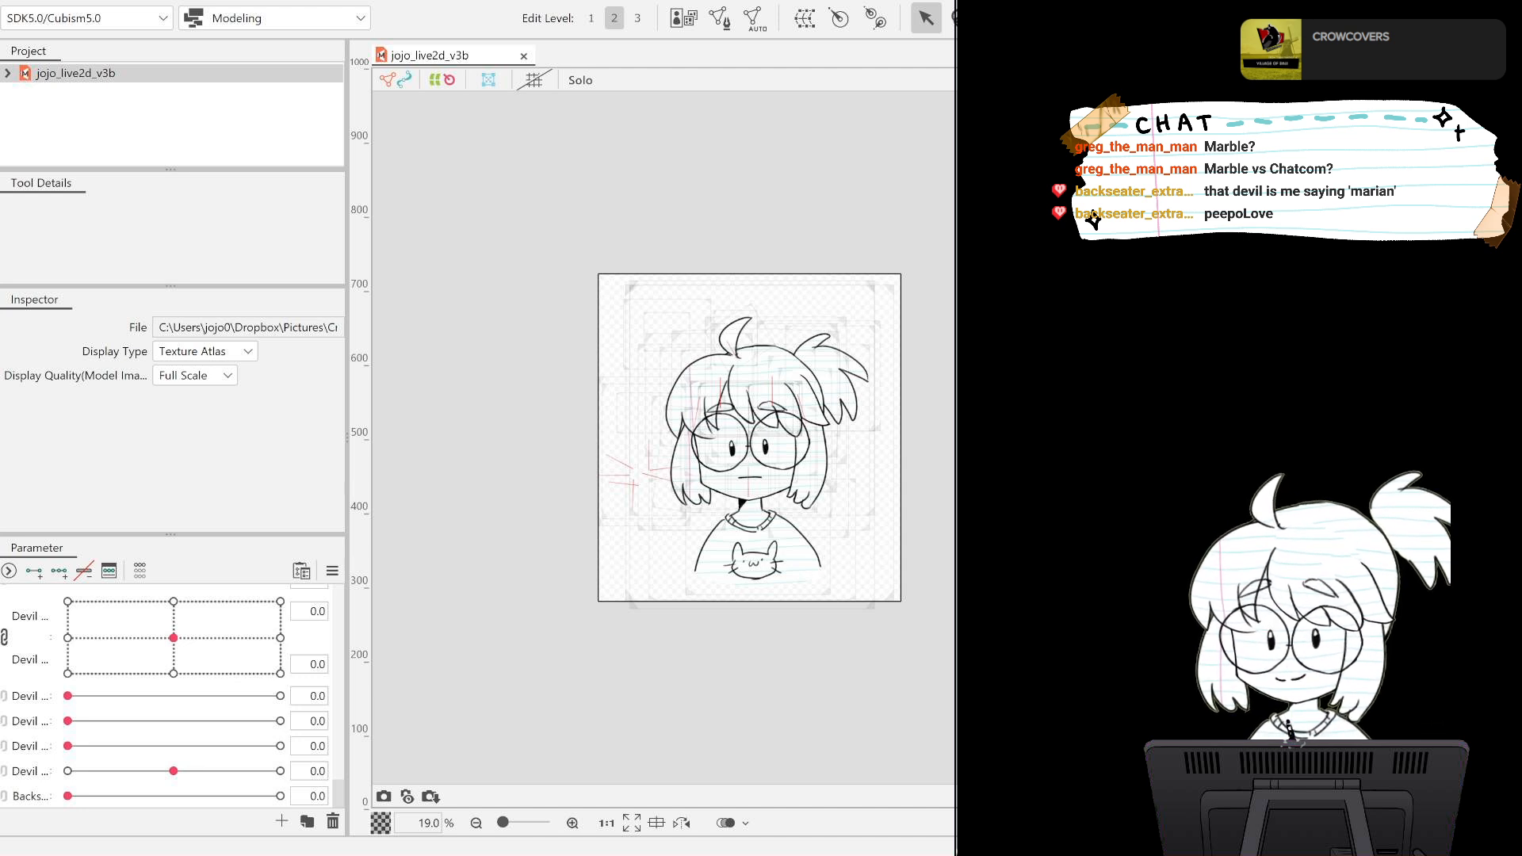
left_click(691, 426)
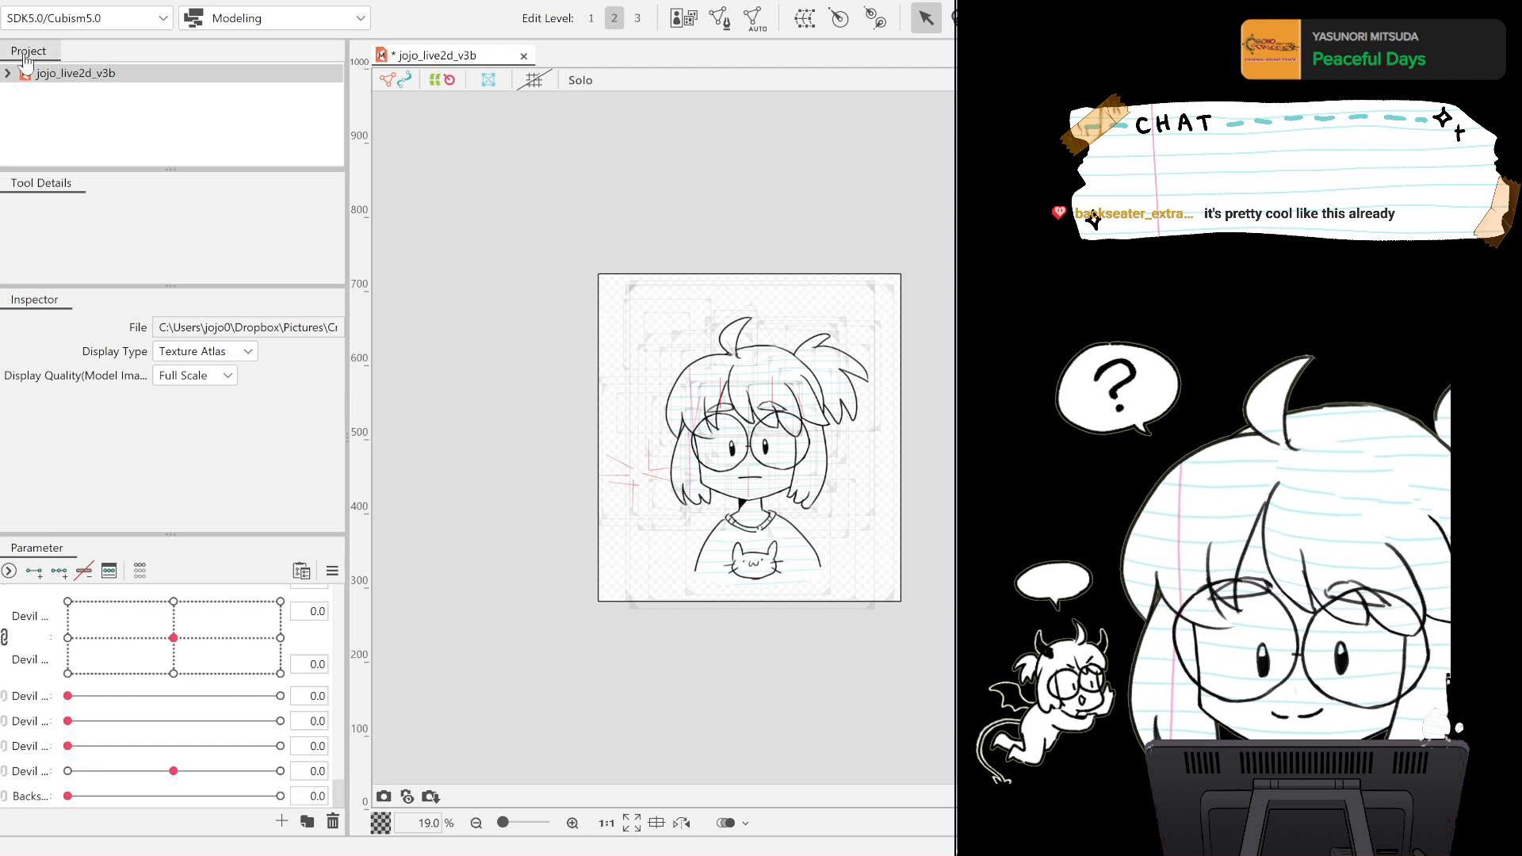
left_click(286, 64)
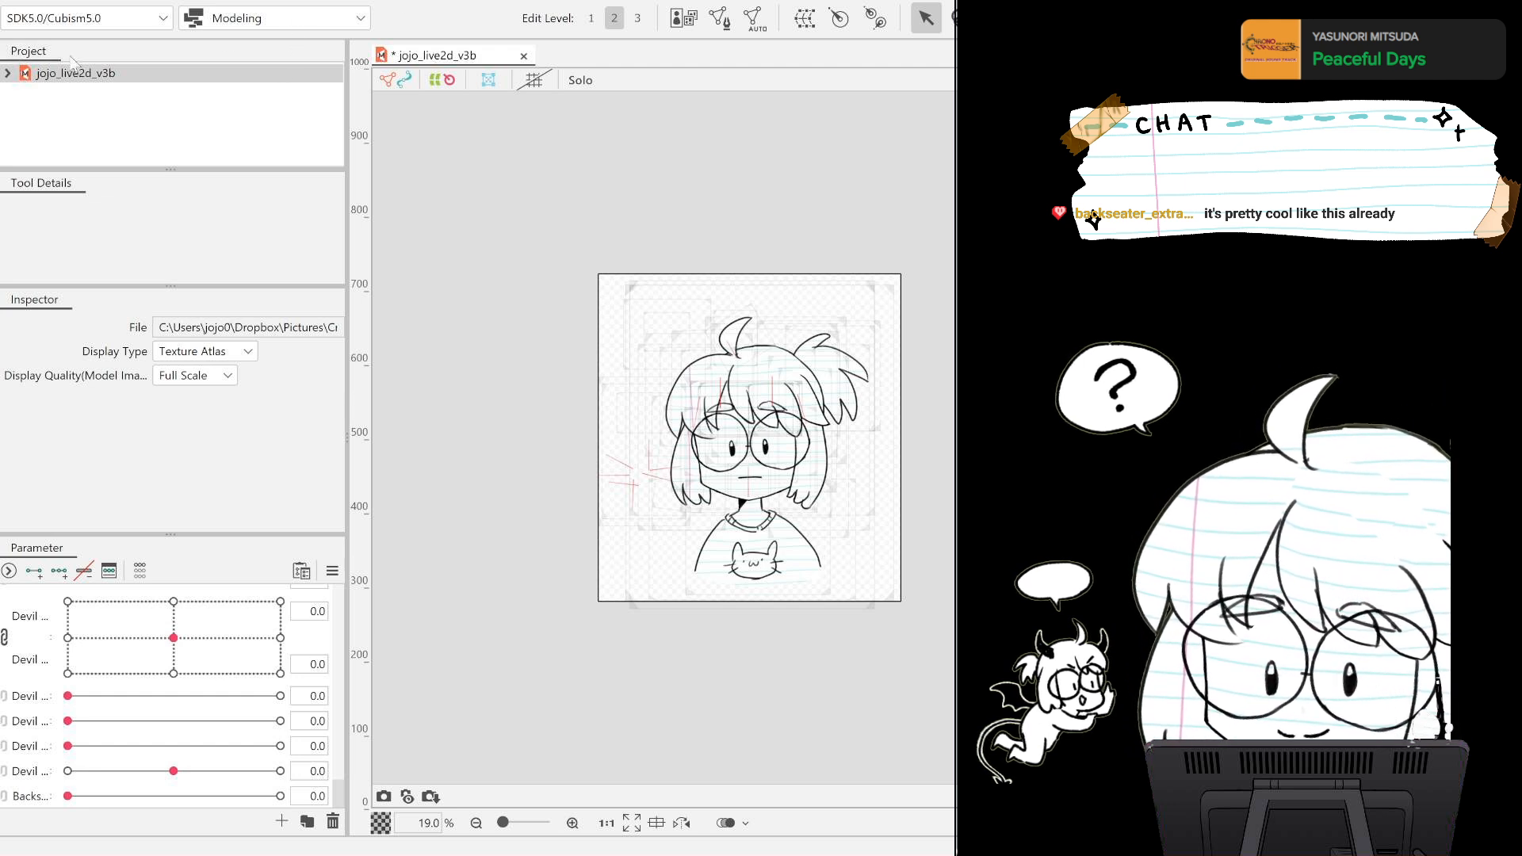